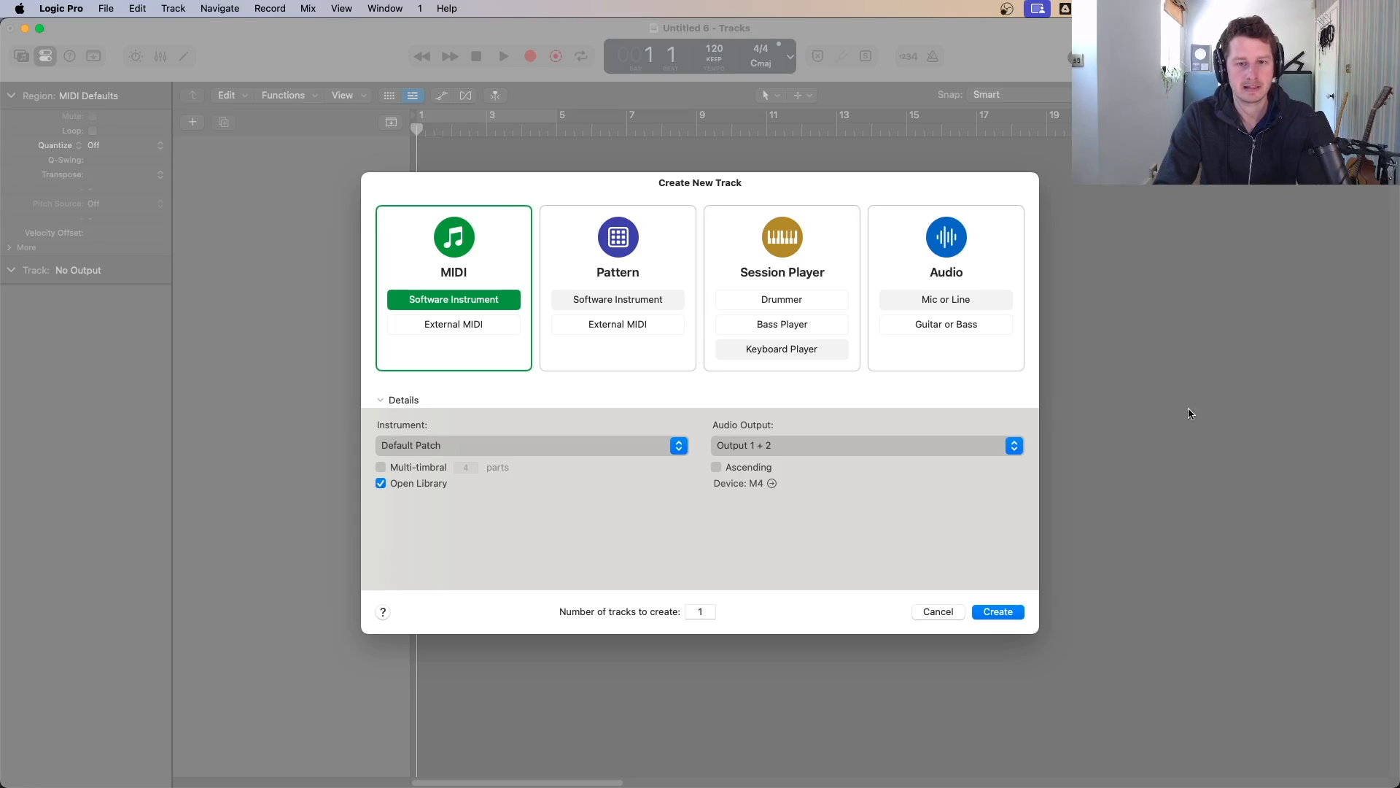
Step: Create a new Session Player Drummer track
click(797, 304)
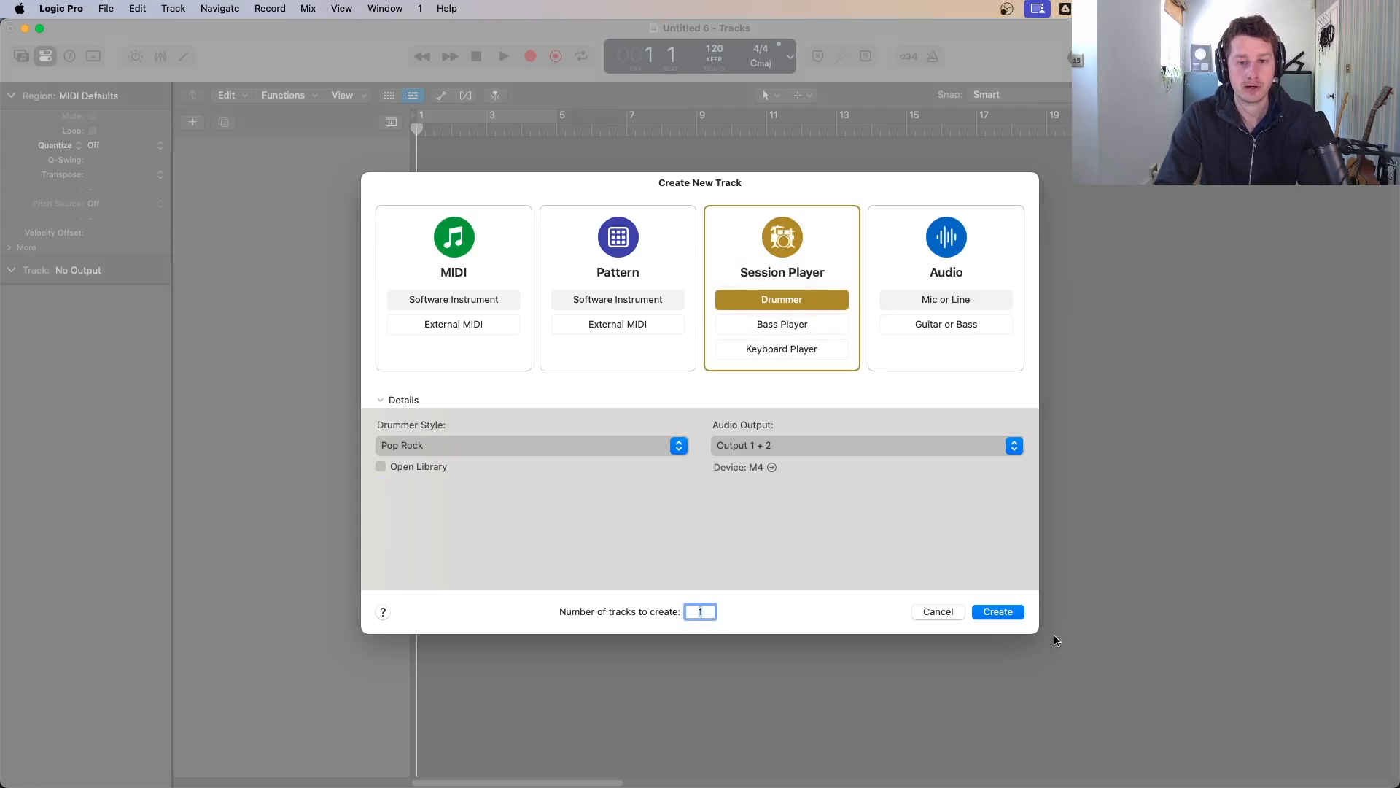
click(996, 611)
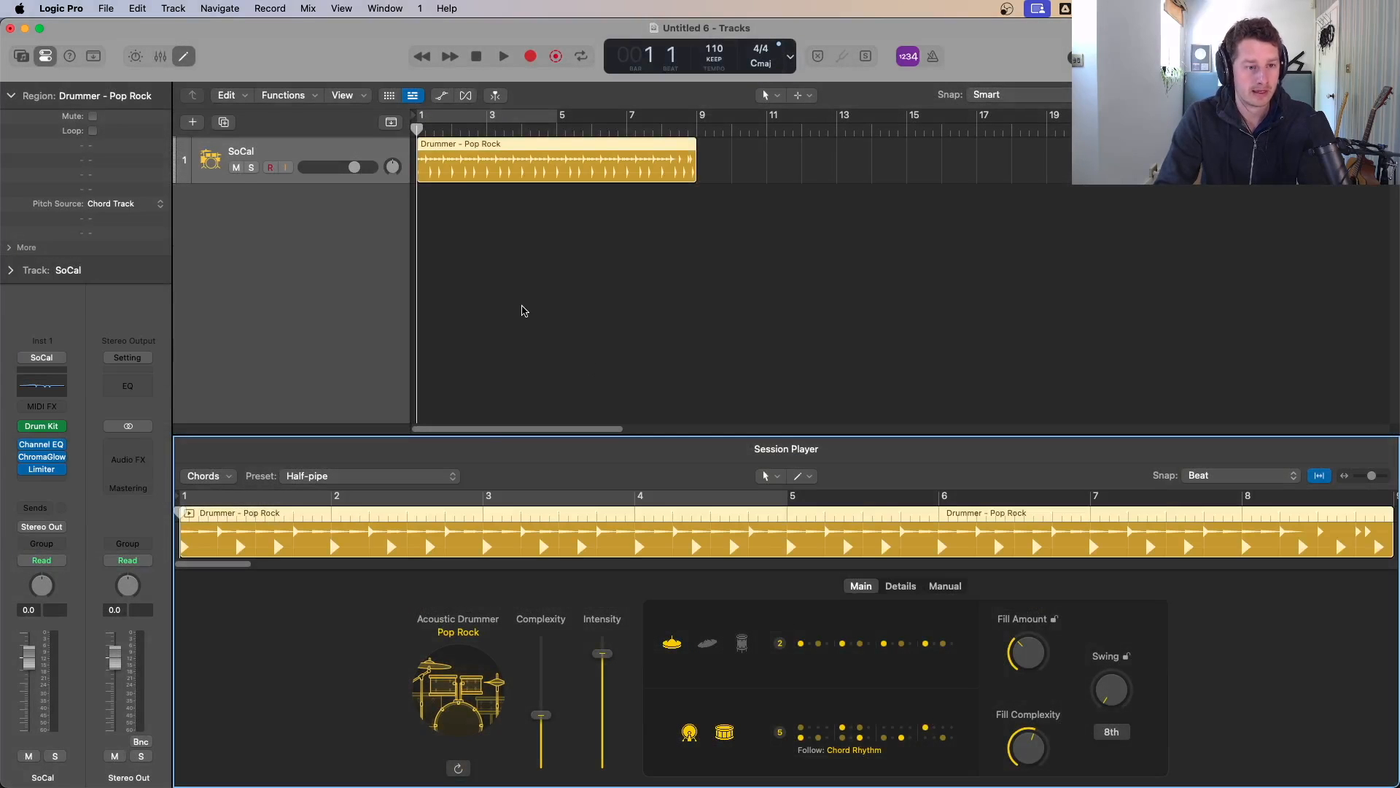
Step: Change the drummer style from the style list to Modern R&B
click(460, 635)
scroll(453, 467, down, 5)
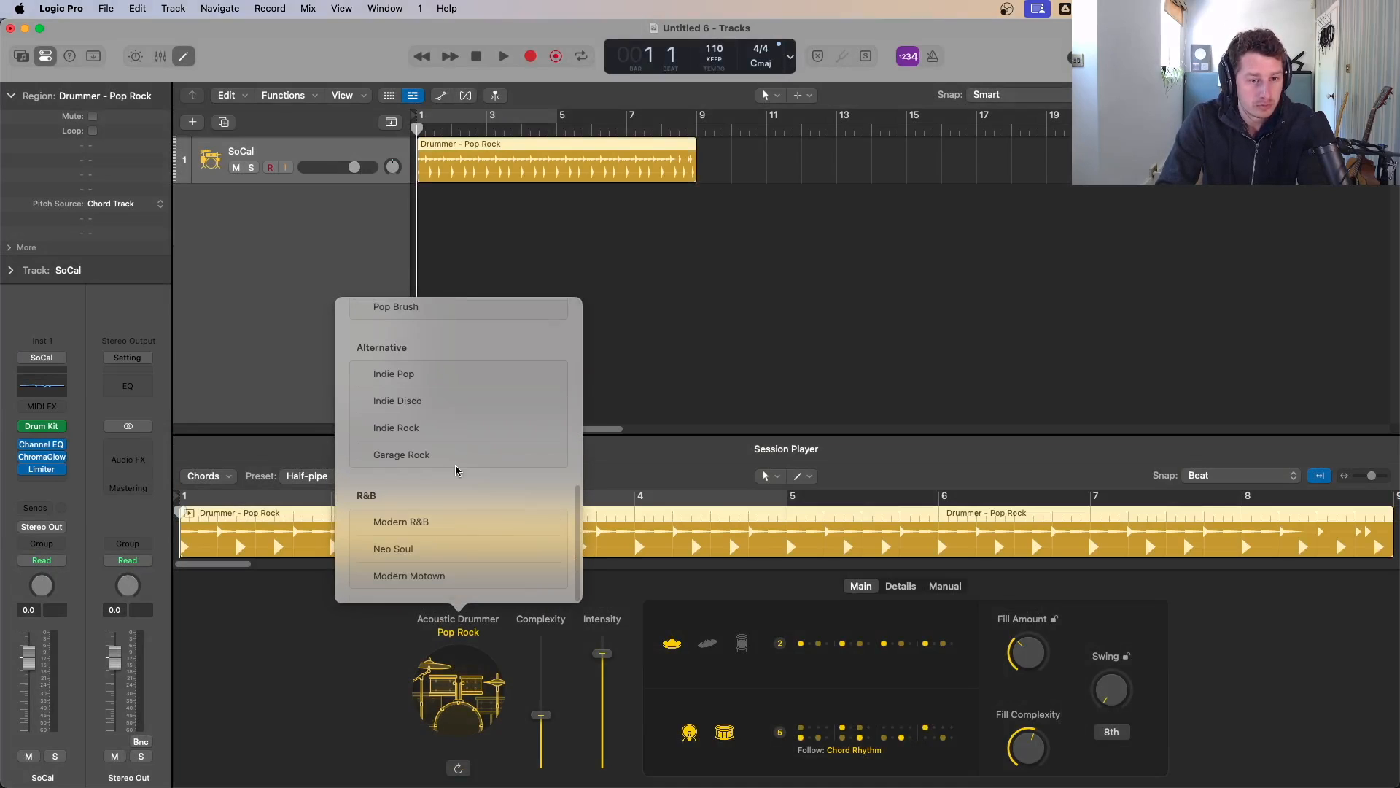
scroll(453, 484, up, 4)
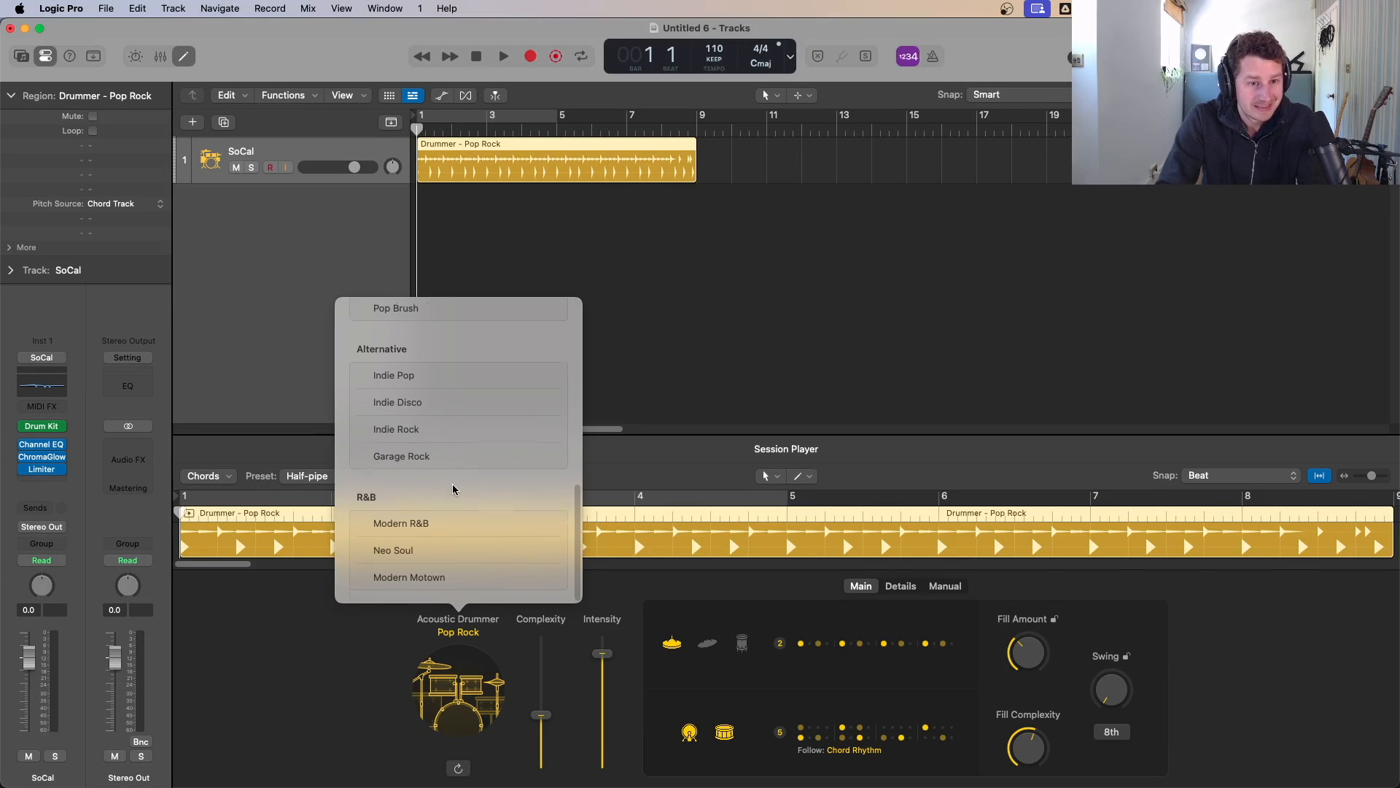
scroll(454, 487, up, 5)
scroll(454, 487, down, 6)
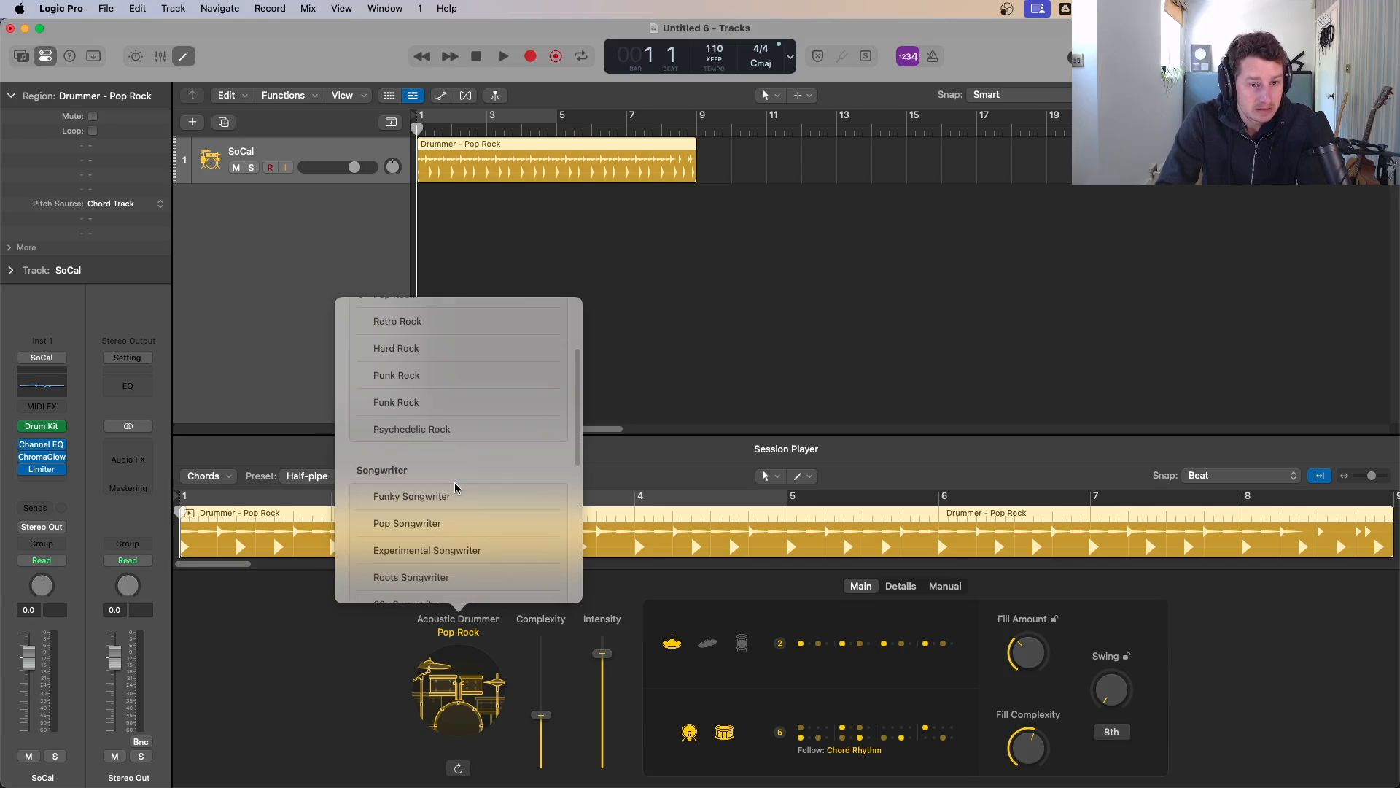
scroll(455, 487, down, 3)
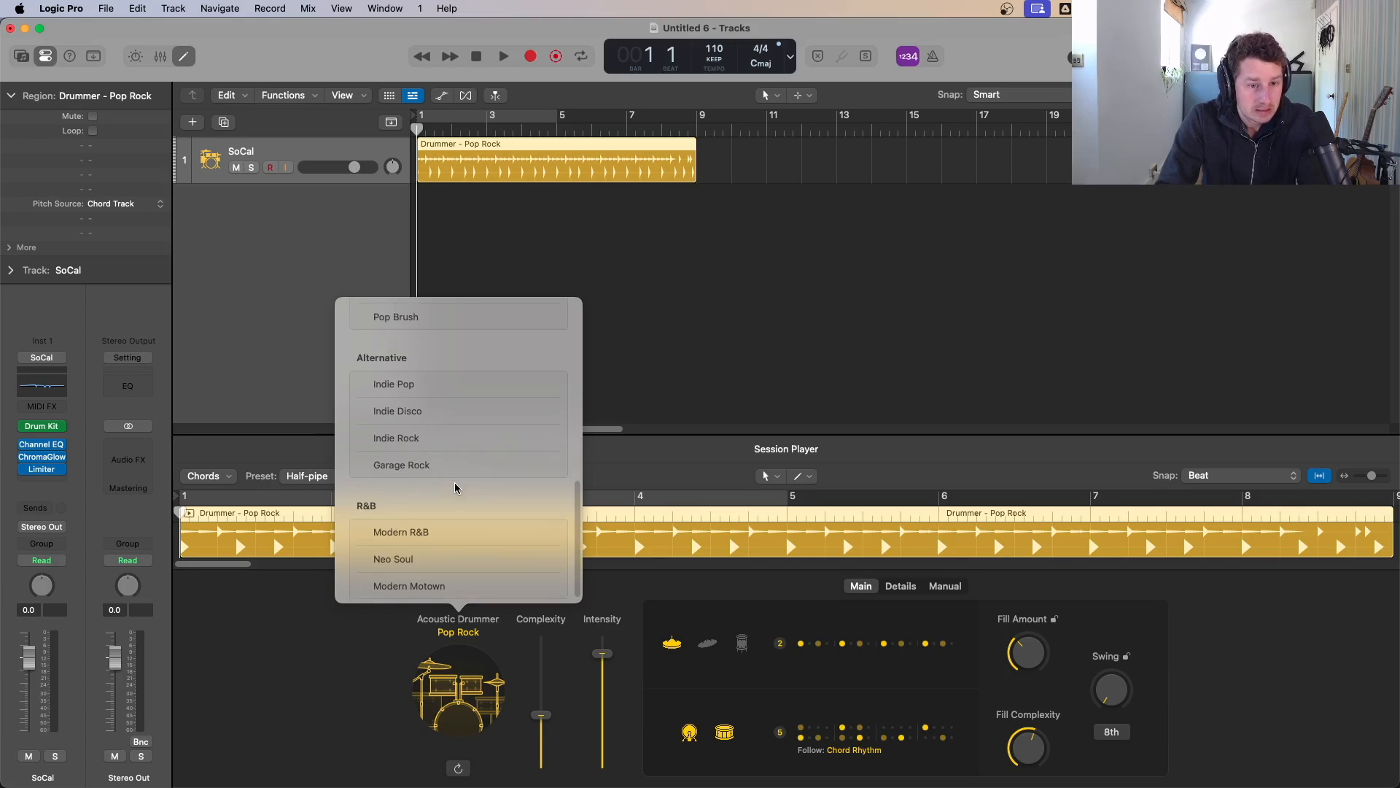
click(453, 526)
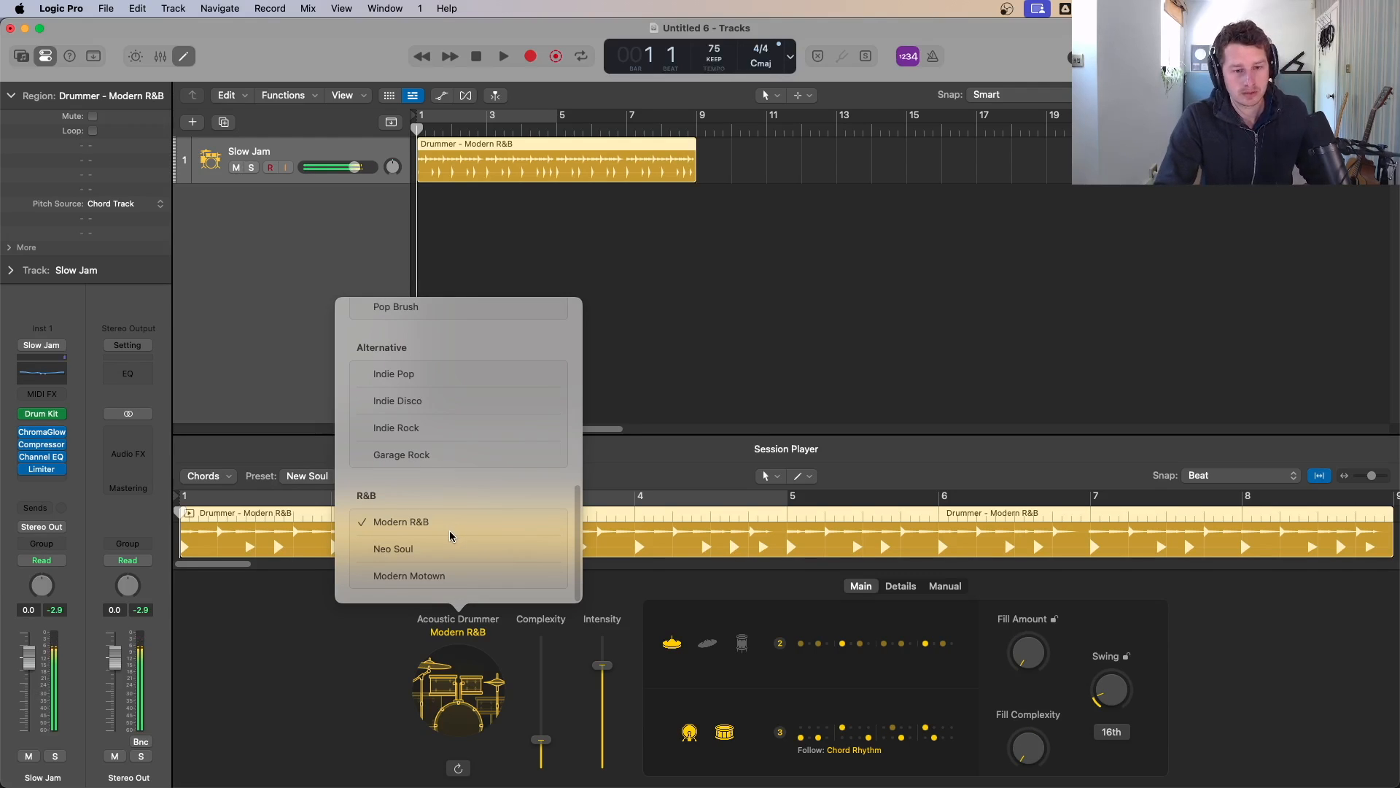
Step: Switch the player type to Electronic Drummer and choose the Trap style
scroll(504, 450, up, 5)
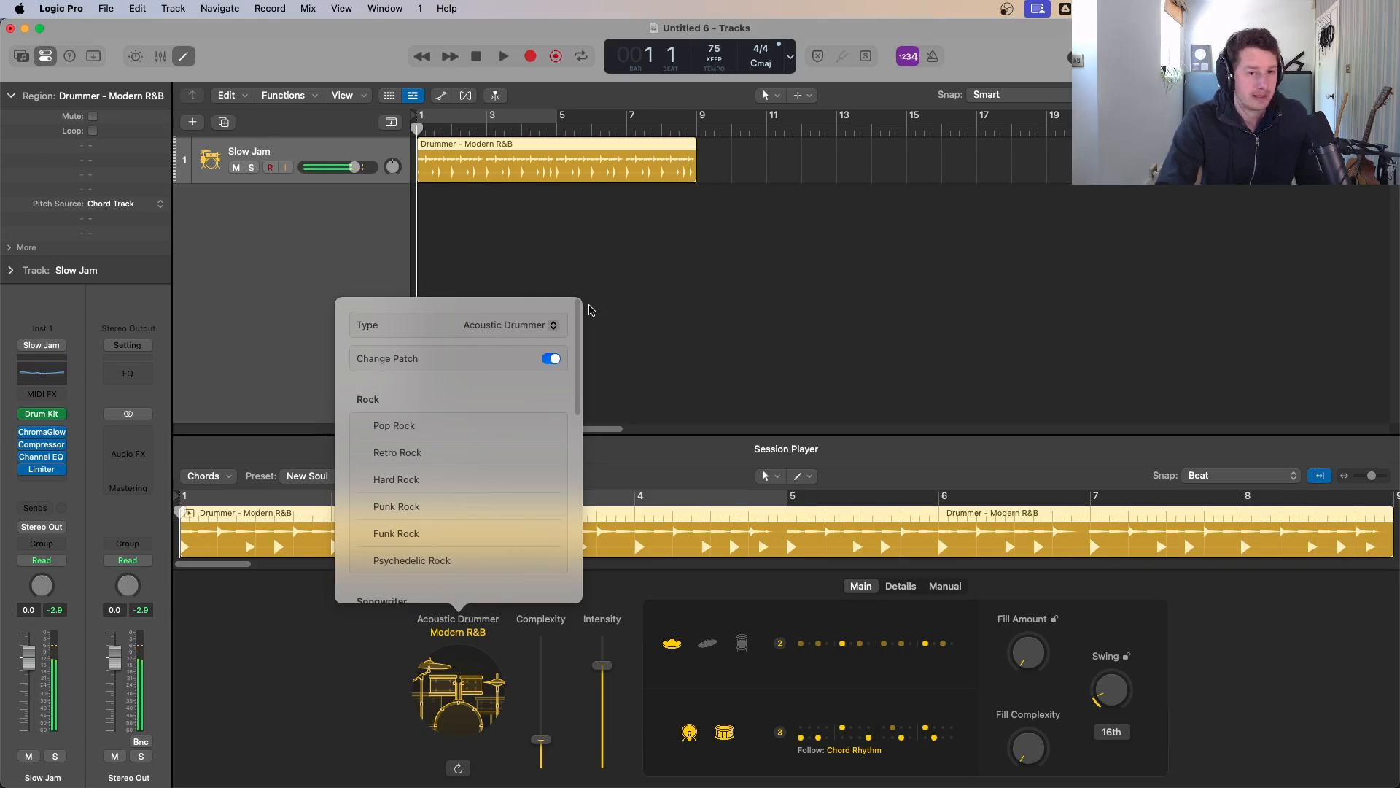
click(507, 327)
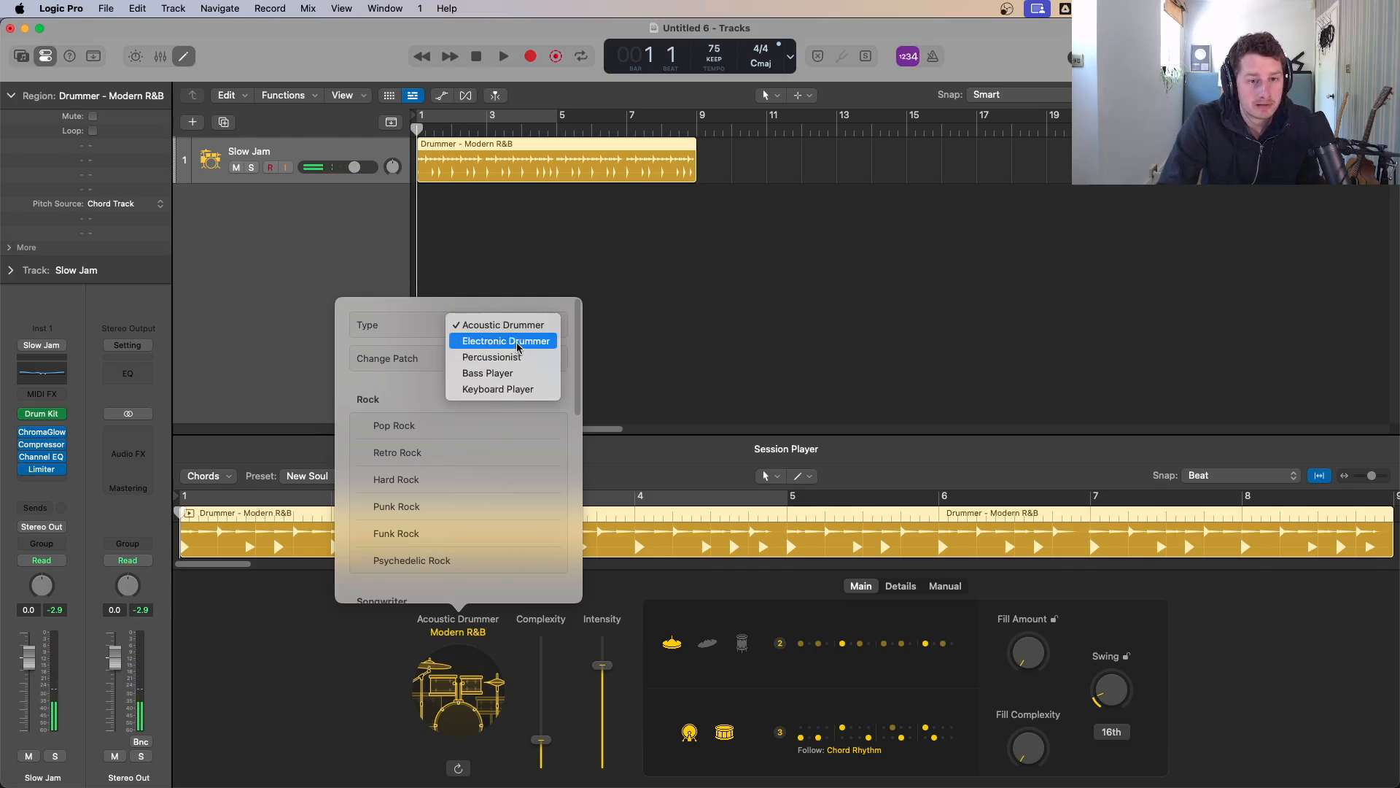
click(505, 341)
scroll(550, 440, down, 2)
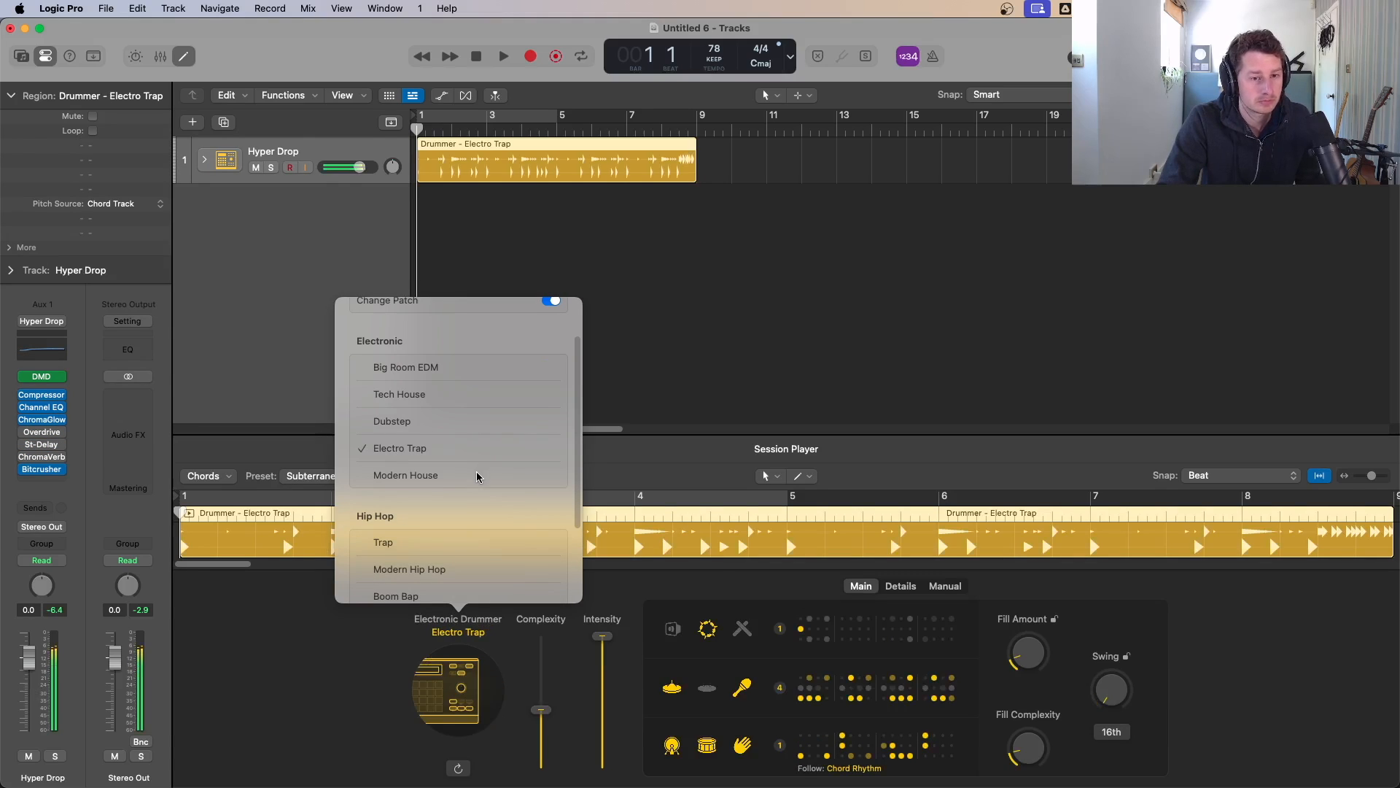
scroll(467, 489, down, 1)
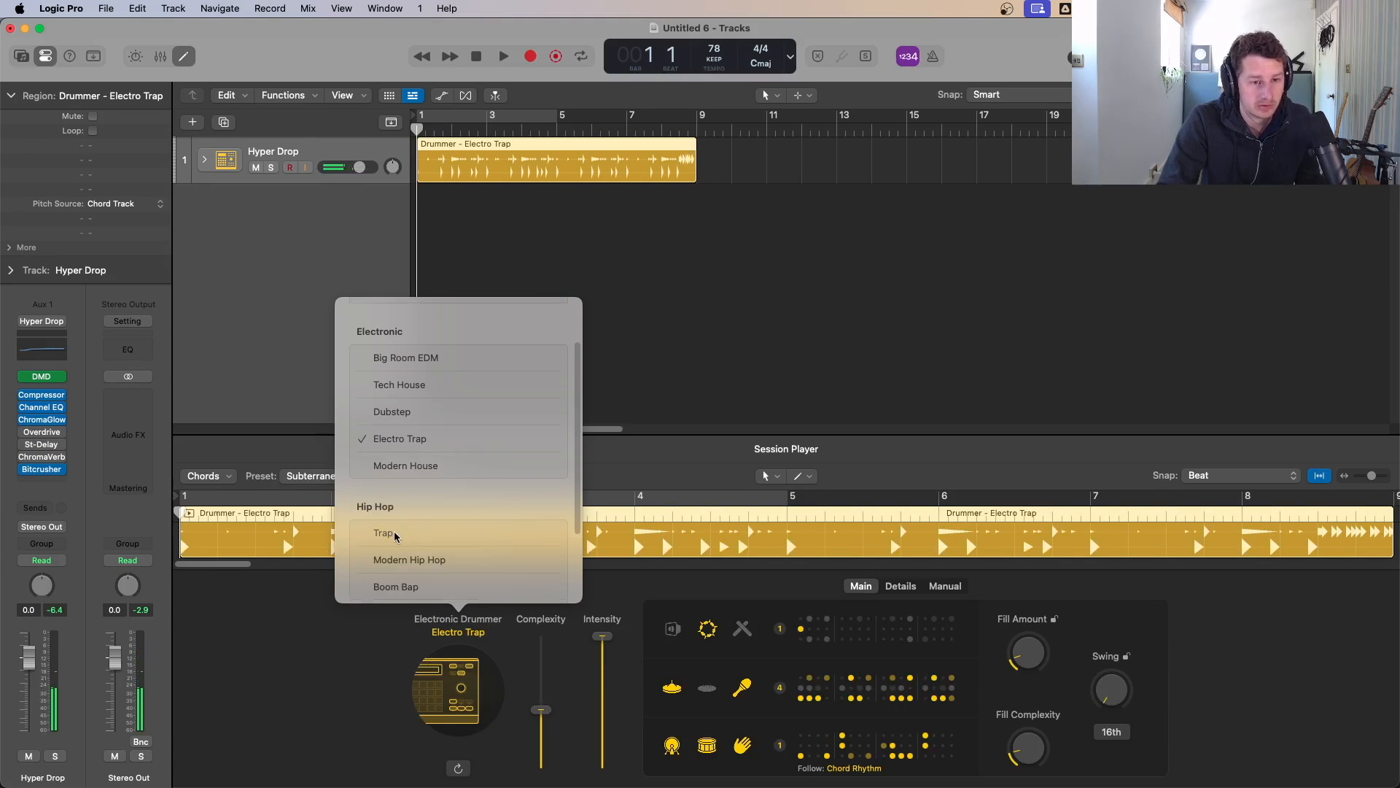
click(472, 535)
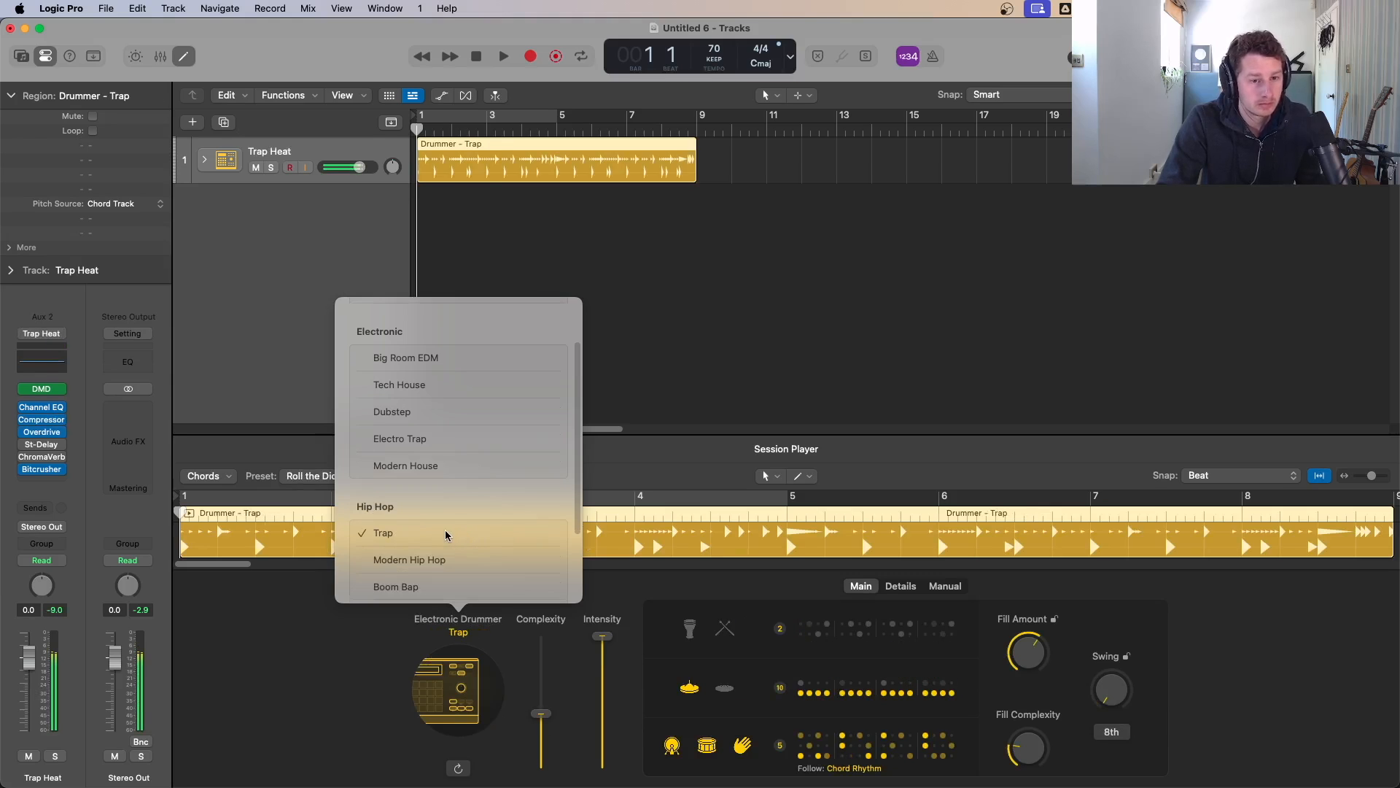
Step: Audition Modern Hip Hop and Boom Bap styles, settling on Modern Hip Hop, and close the style list
scroll(448, 514, down, 3)
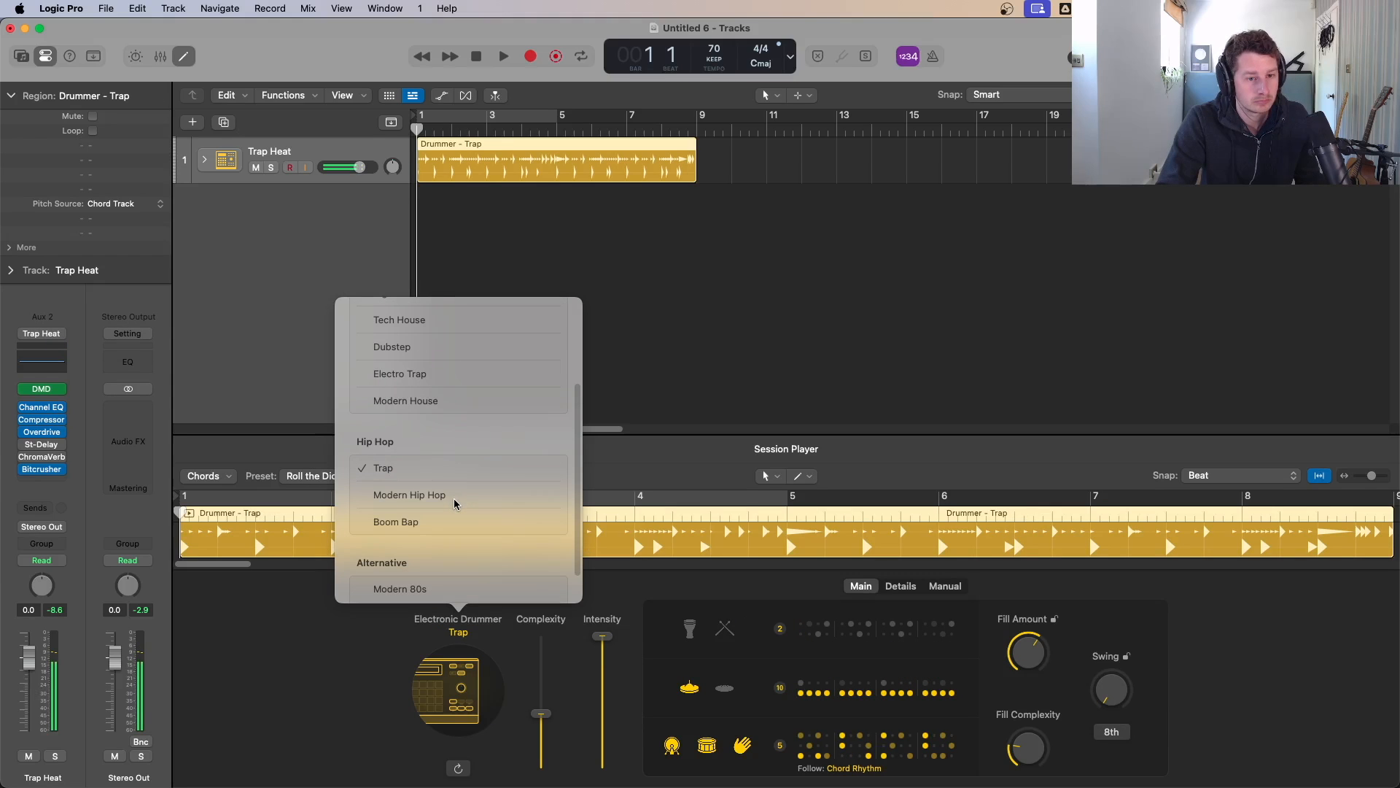
click(454, 496)
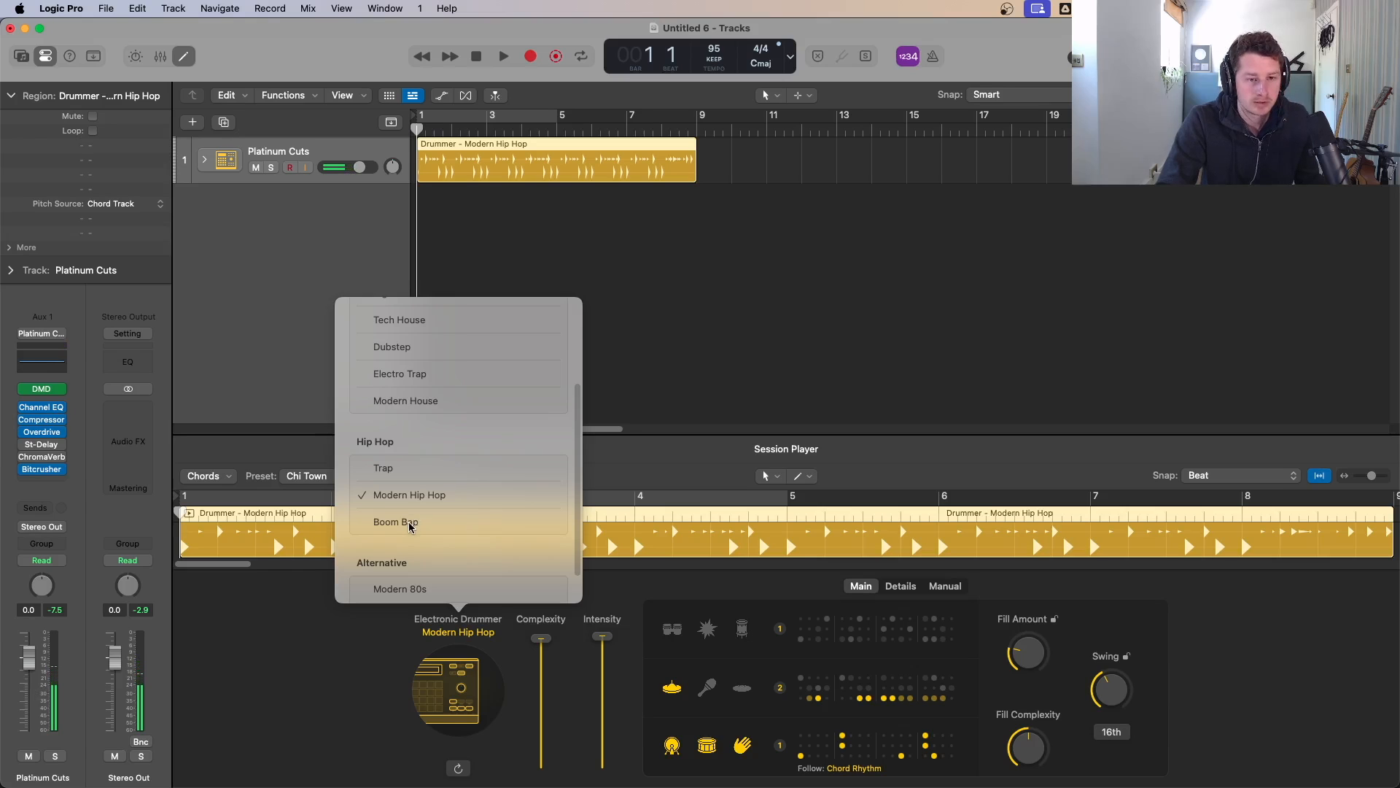
click(460, 536)
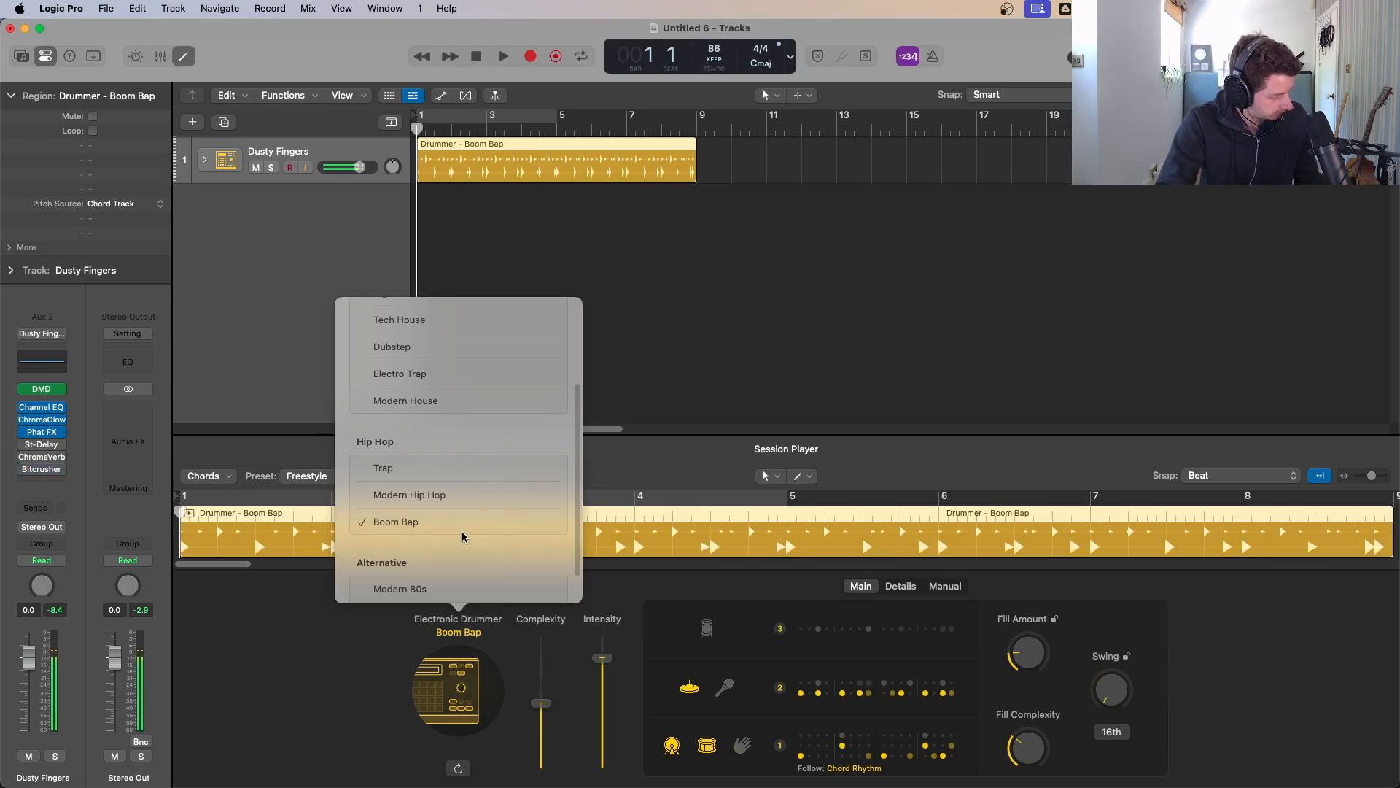
scroll(462, 533, down, 2)
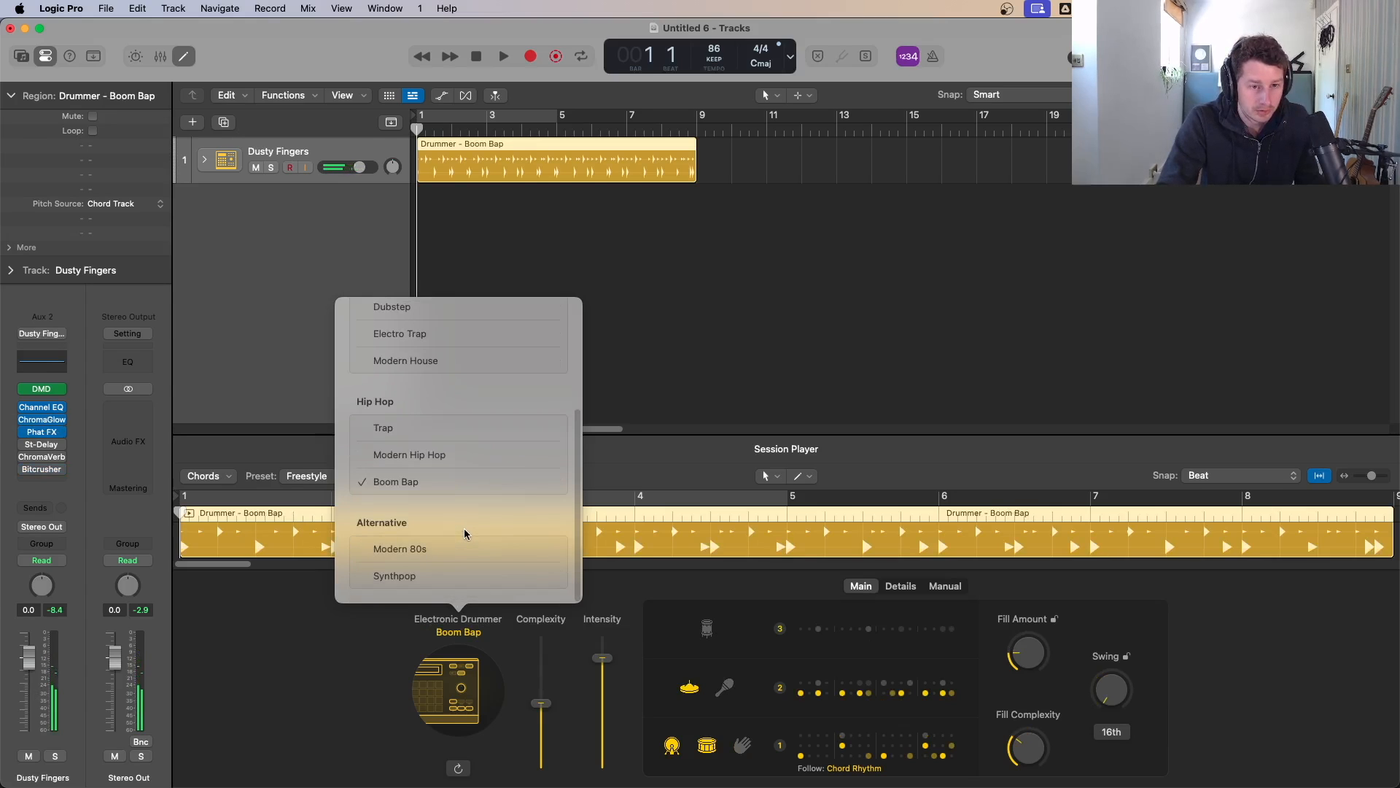
click(421, 467)
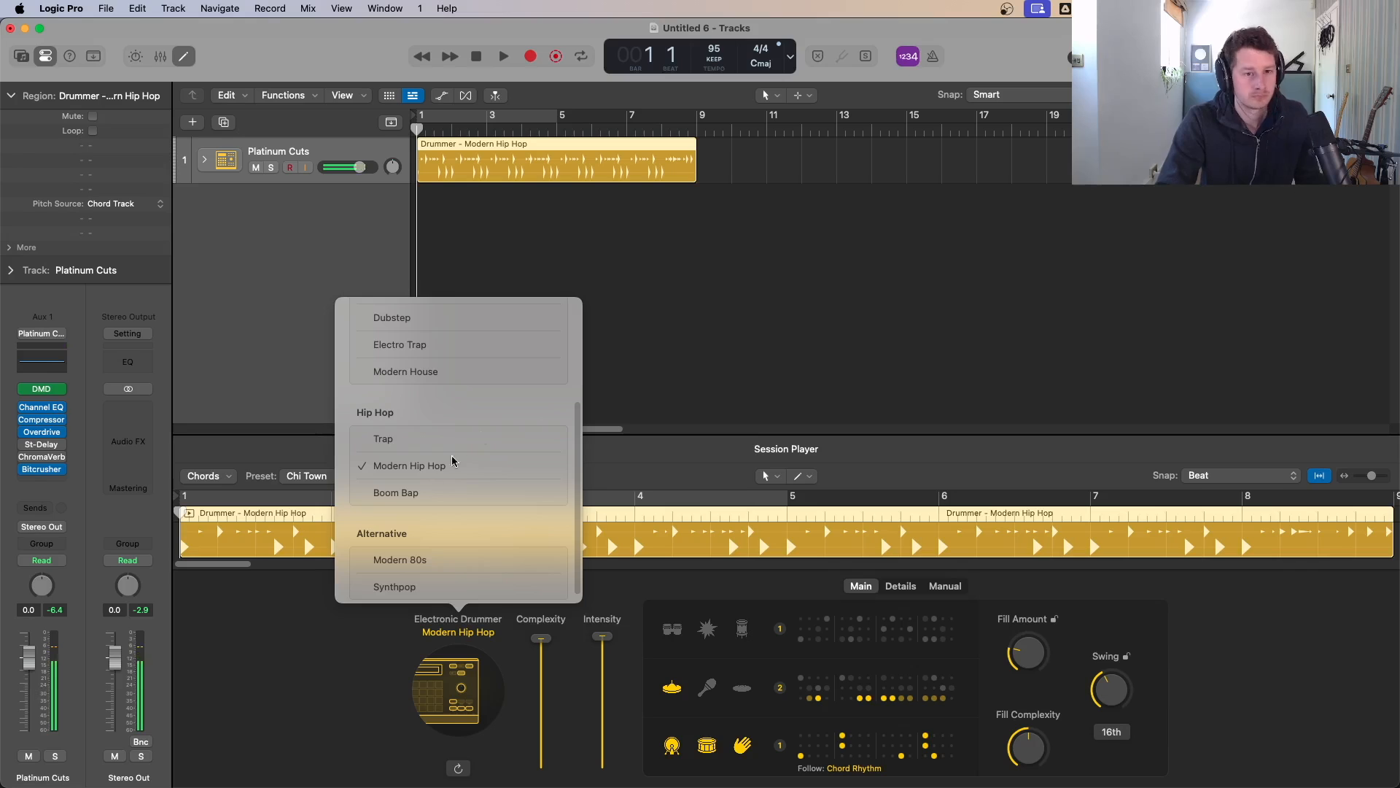
click(677, 465)
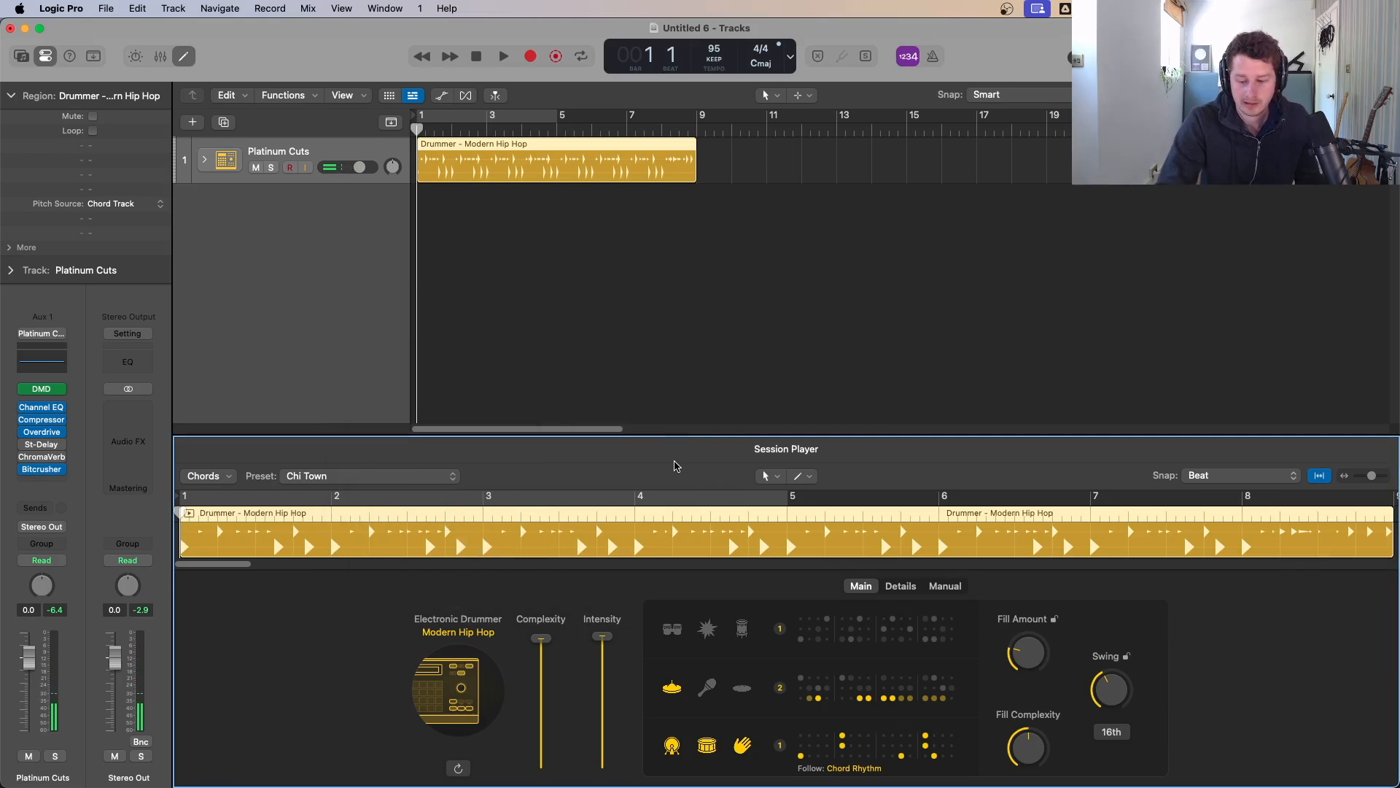
Step: Set a cycle over bars 1 to 5 and play back the drummer region
key(space)
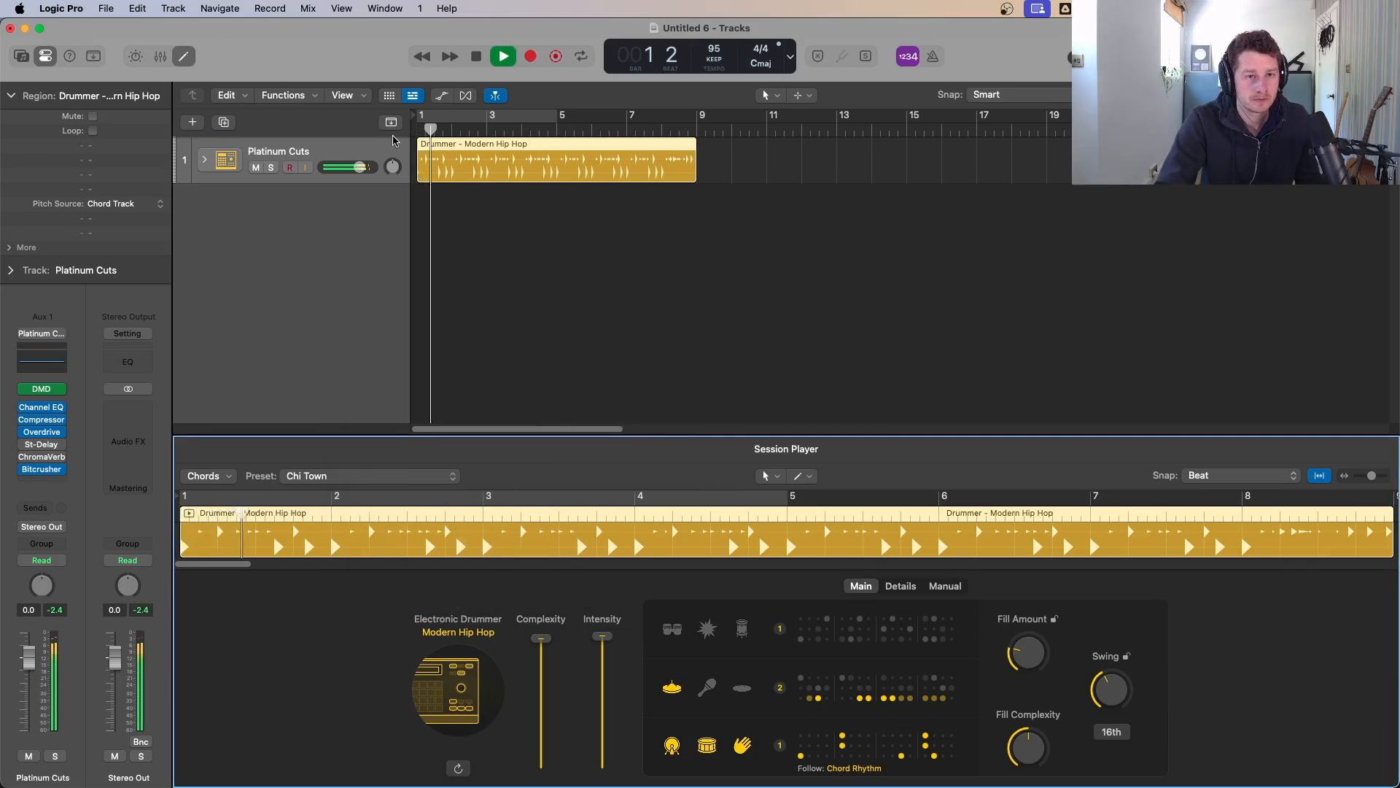
drag(423, 116, 560, 119)
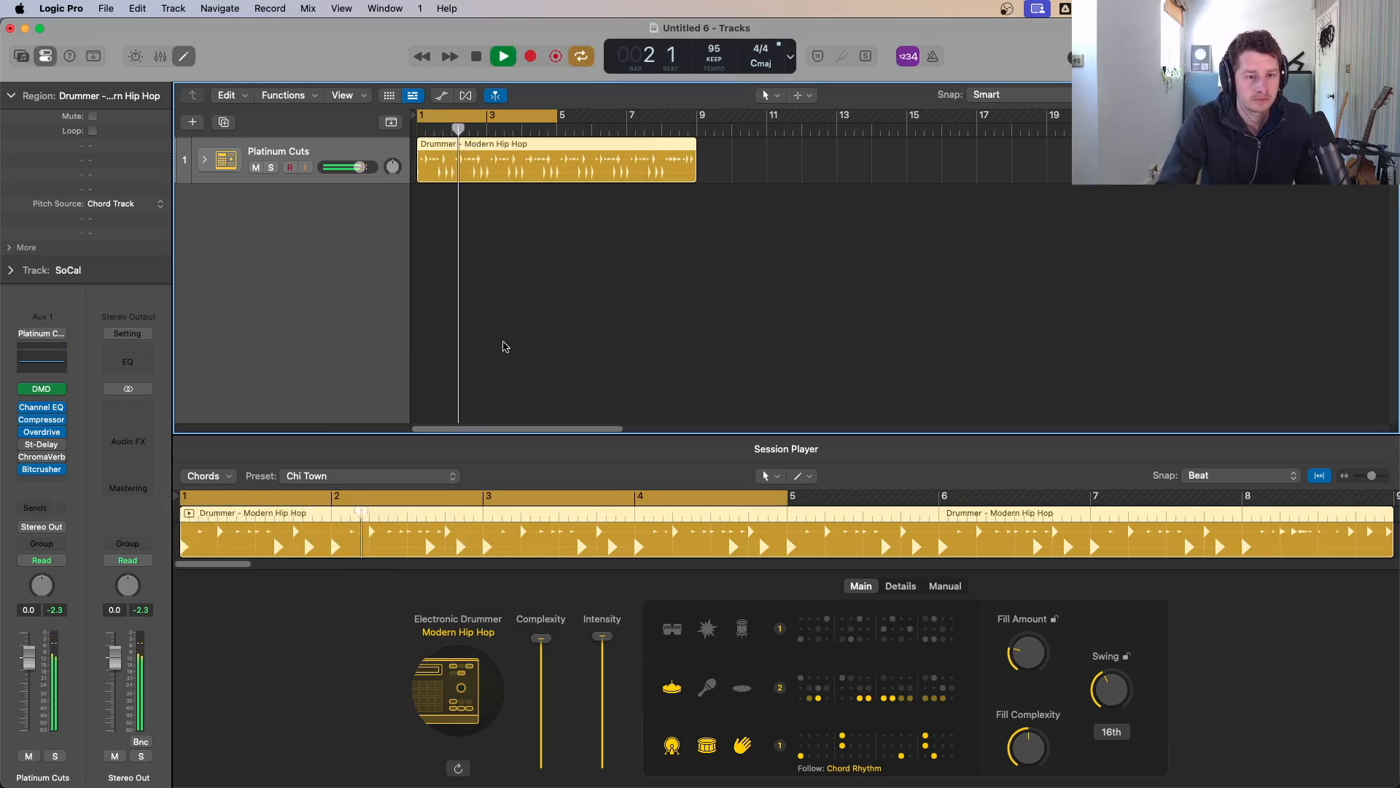
key(space)
Step: Load the Bling Era drummer preset and play it back
click(433, 478)
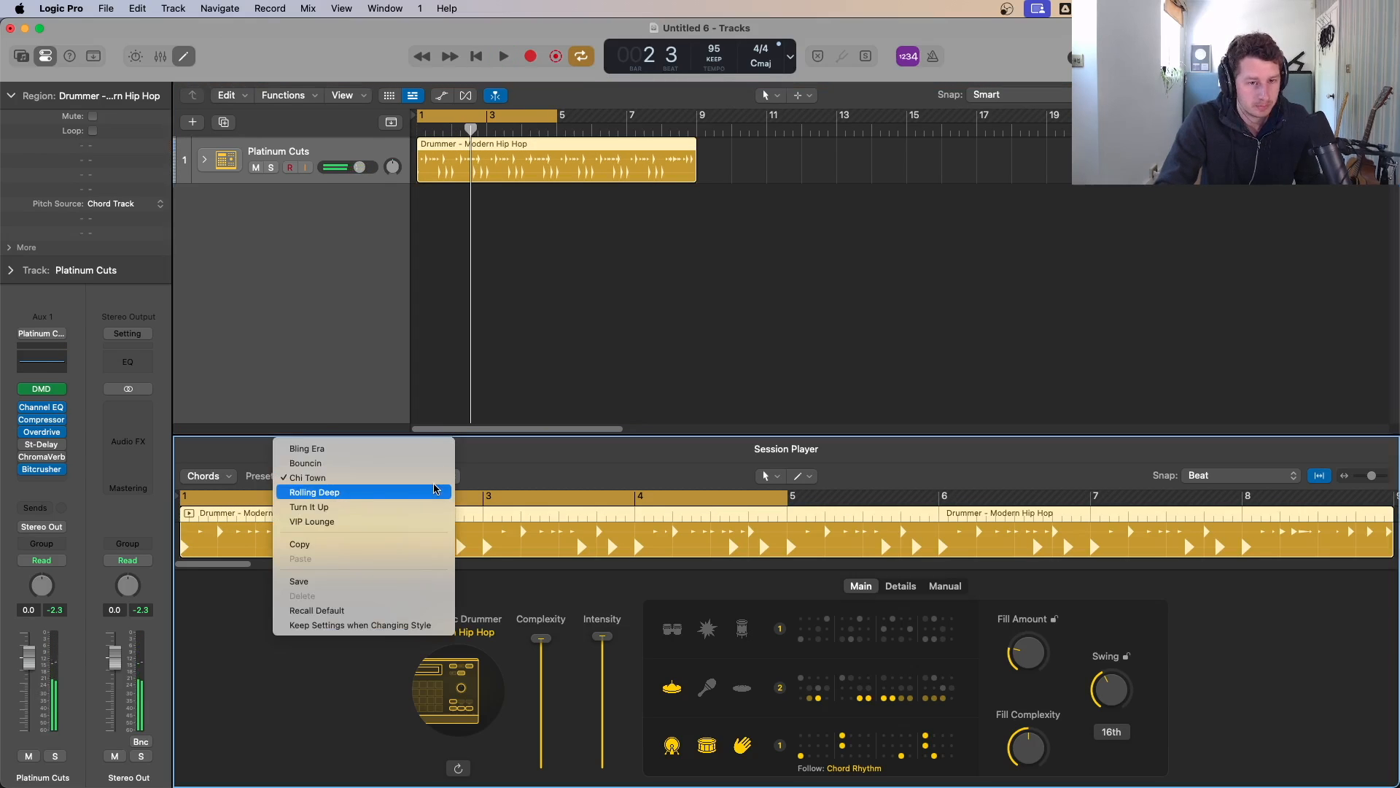
click(394, 449)
key(space)
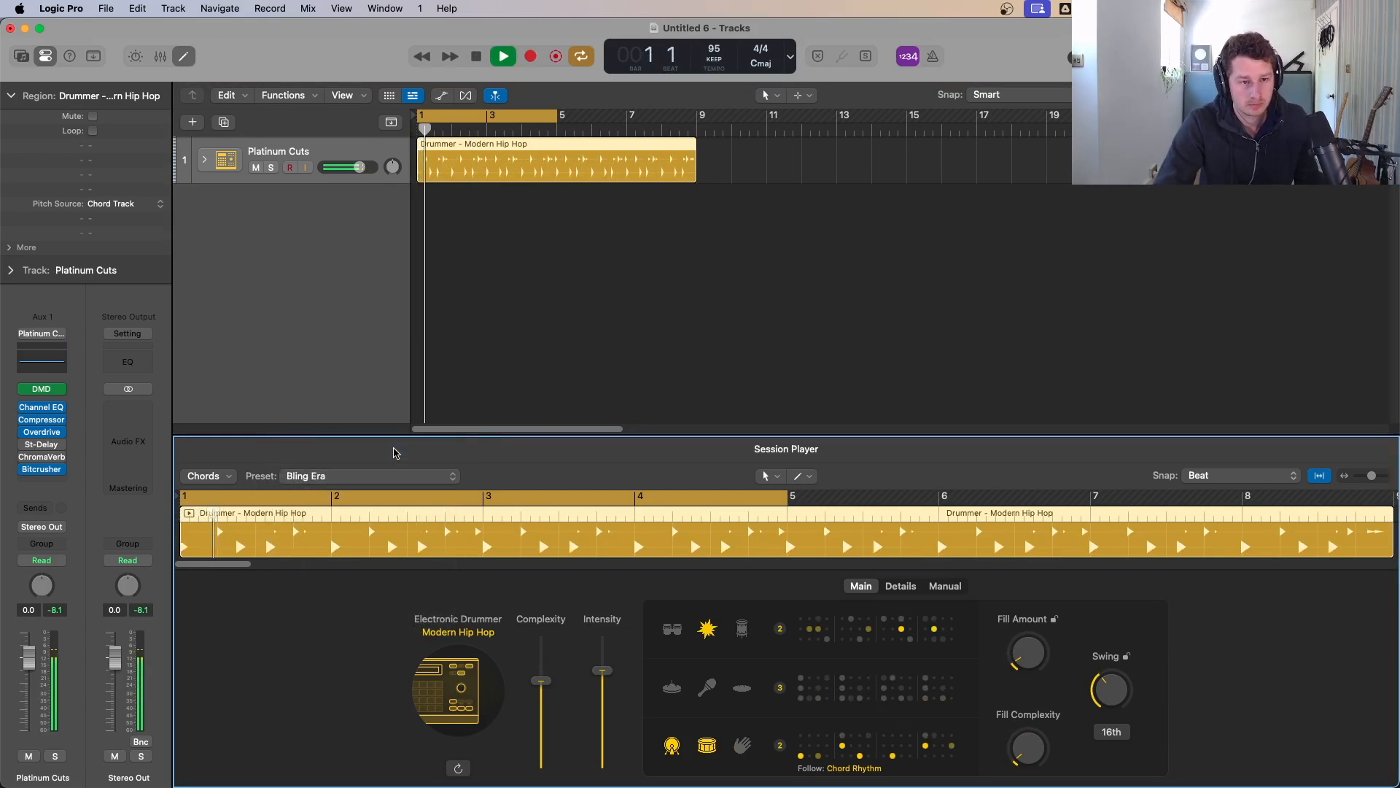
Step: Switch to the Bouncin preset and play it back
key(space)
click(353, 484)
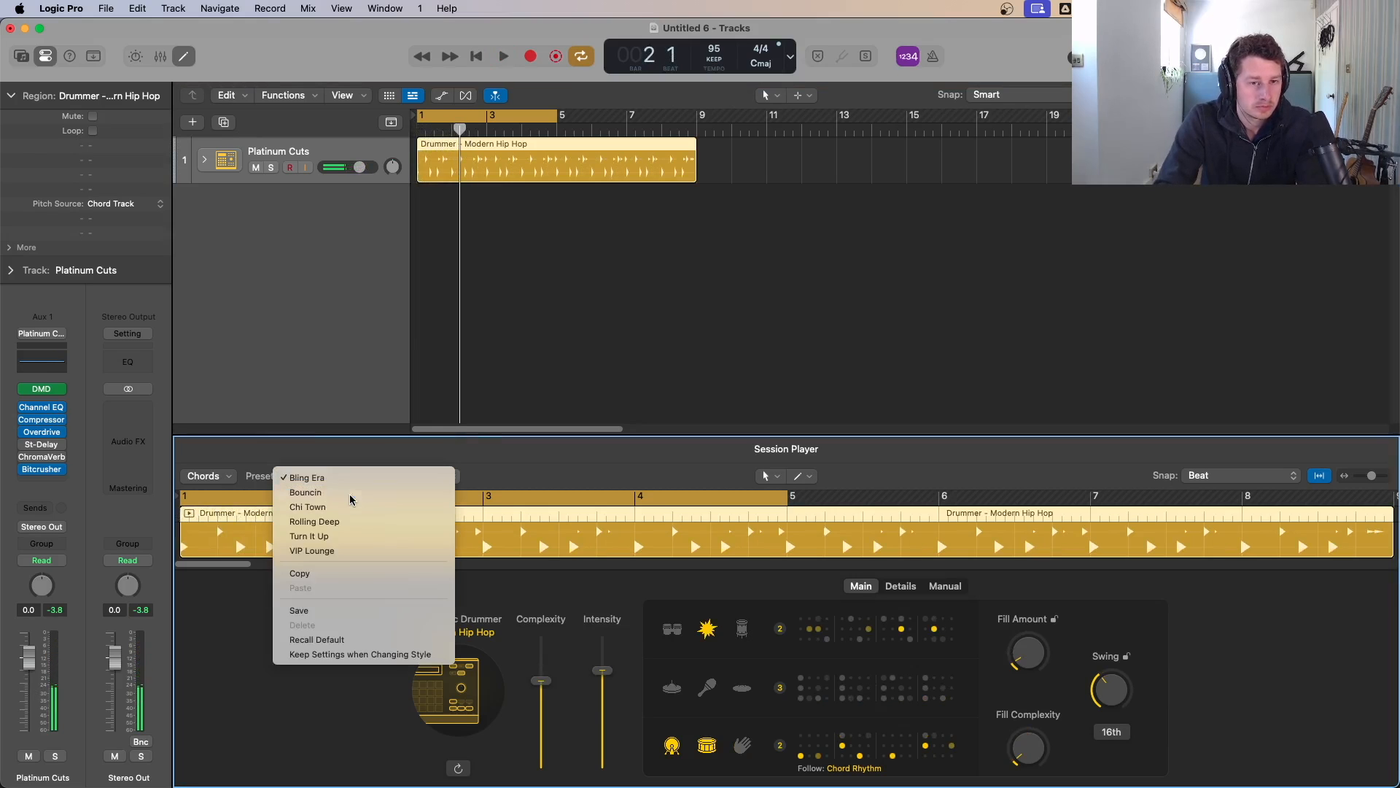
click(351, 492)
key(space)
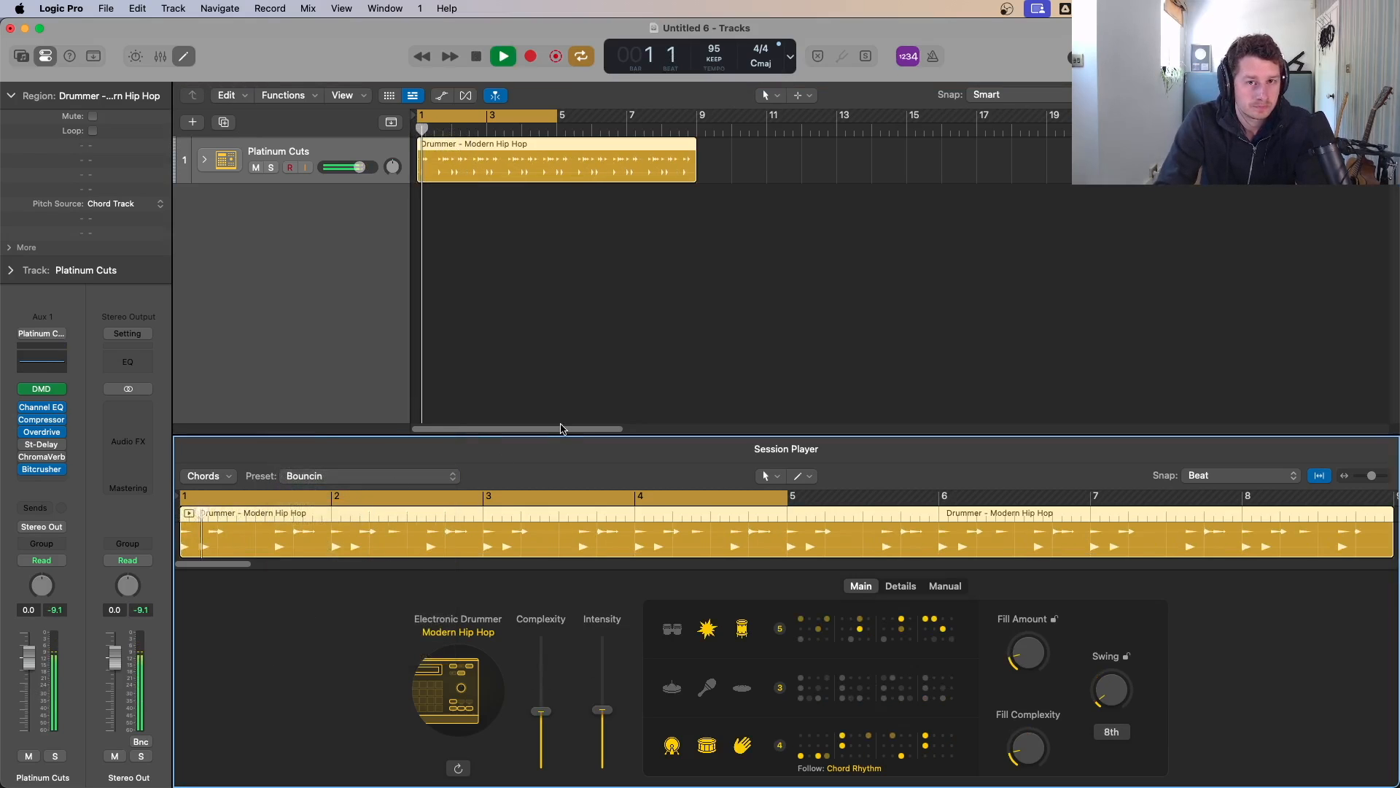
Step: Try the Chi Town preset, then load Rolling Deep and play it back
key(space)
click(339, 484)
click(349, 493)
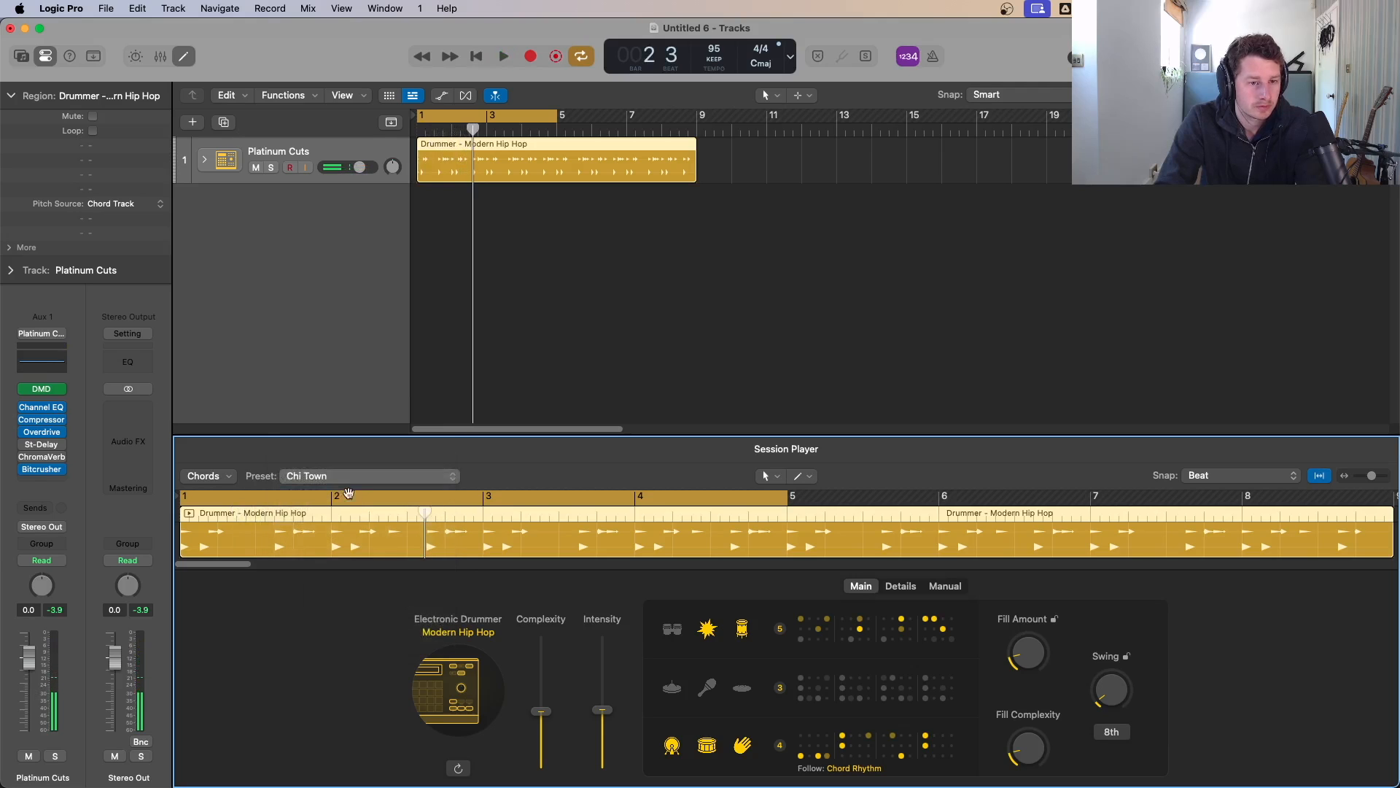
click(349, 493)
click(345, 488)
key(space)
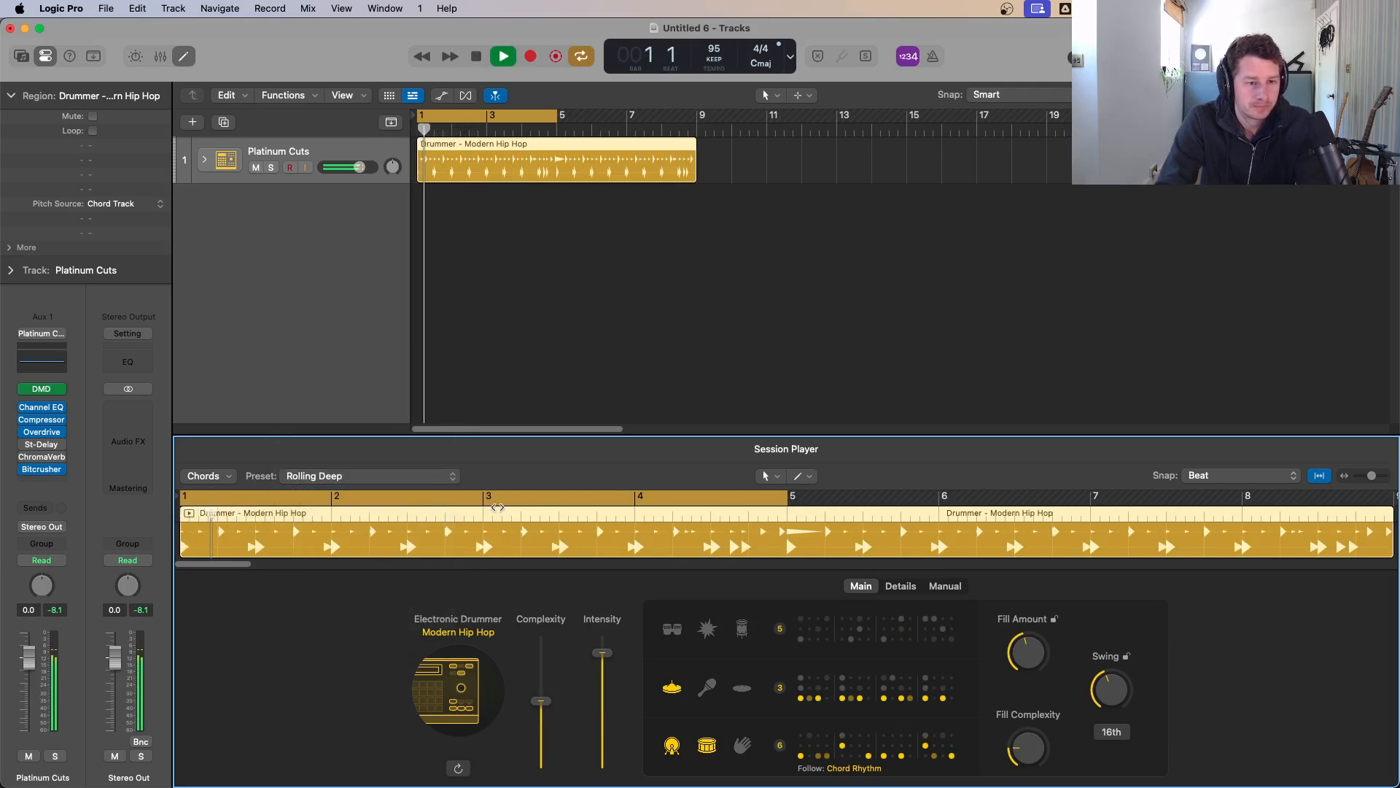
Step: Load the Turn It Up preset and play it back
key(space)
click(405, 477)
click(394, 490)
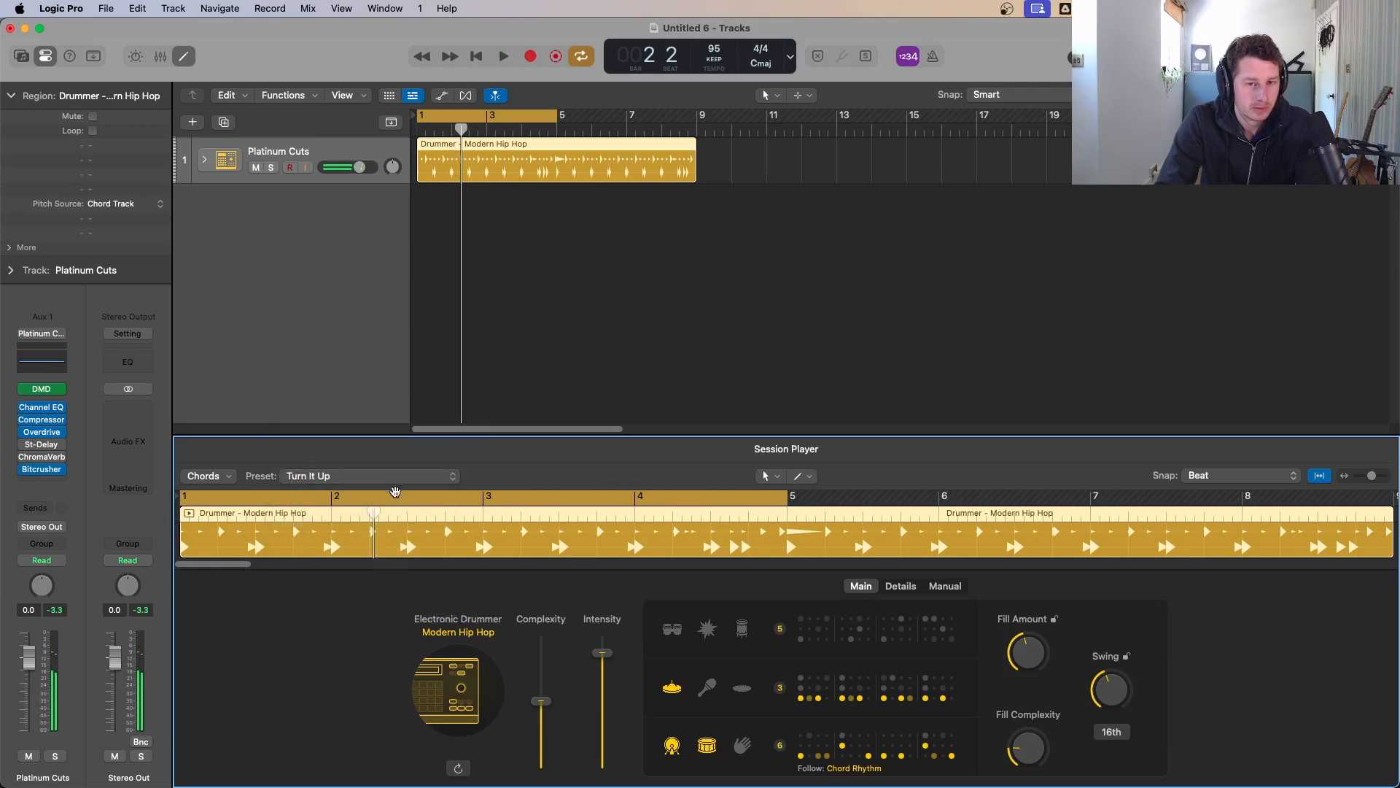
key(space)
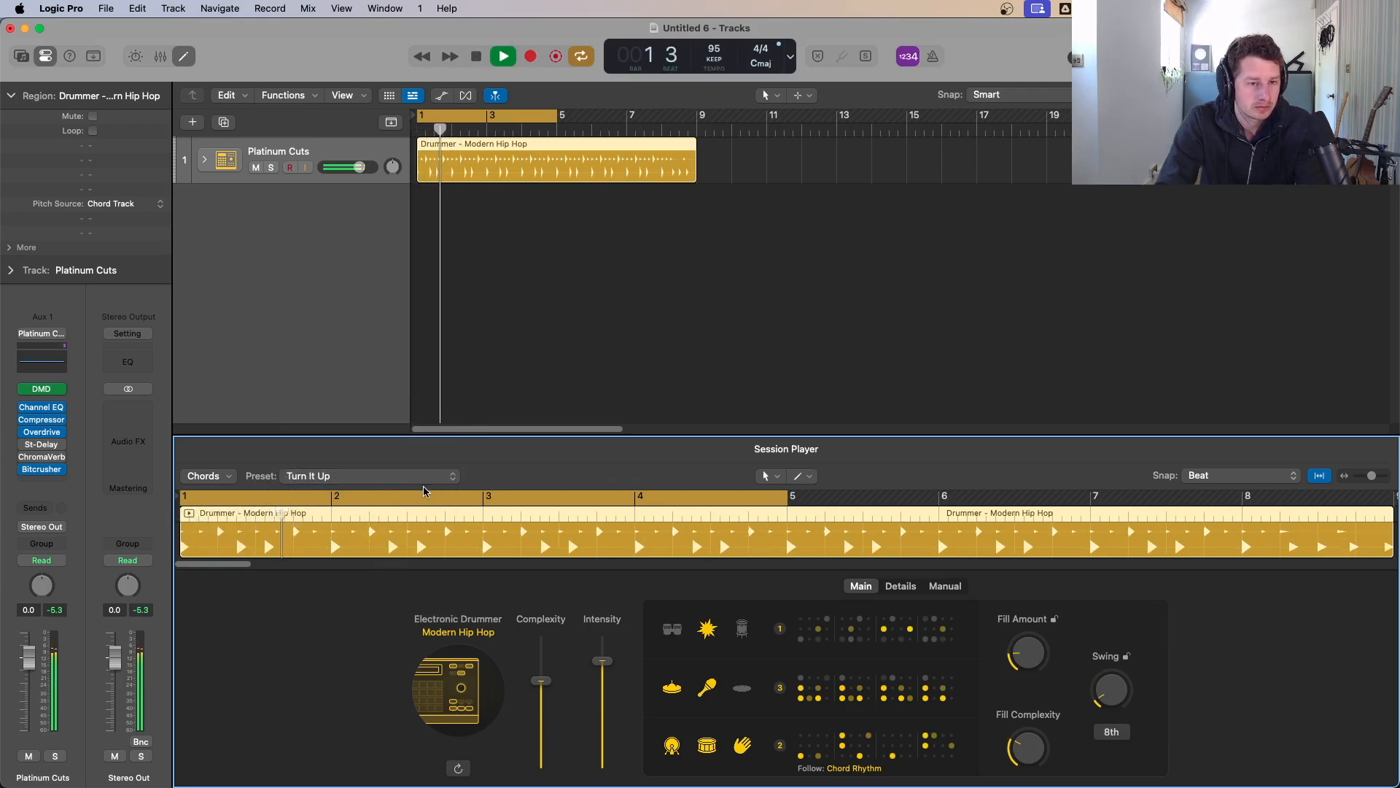
Step: Load the VIP Lounge preset and stop playback
click(422, 478)
click(369, 490)
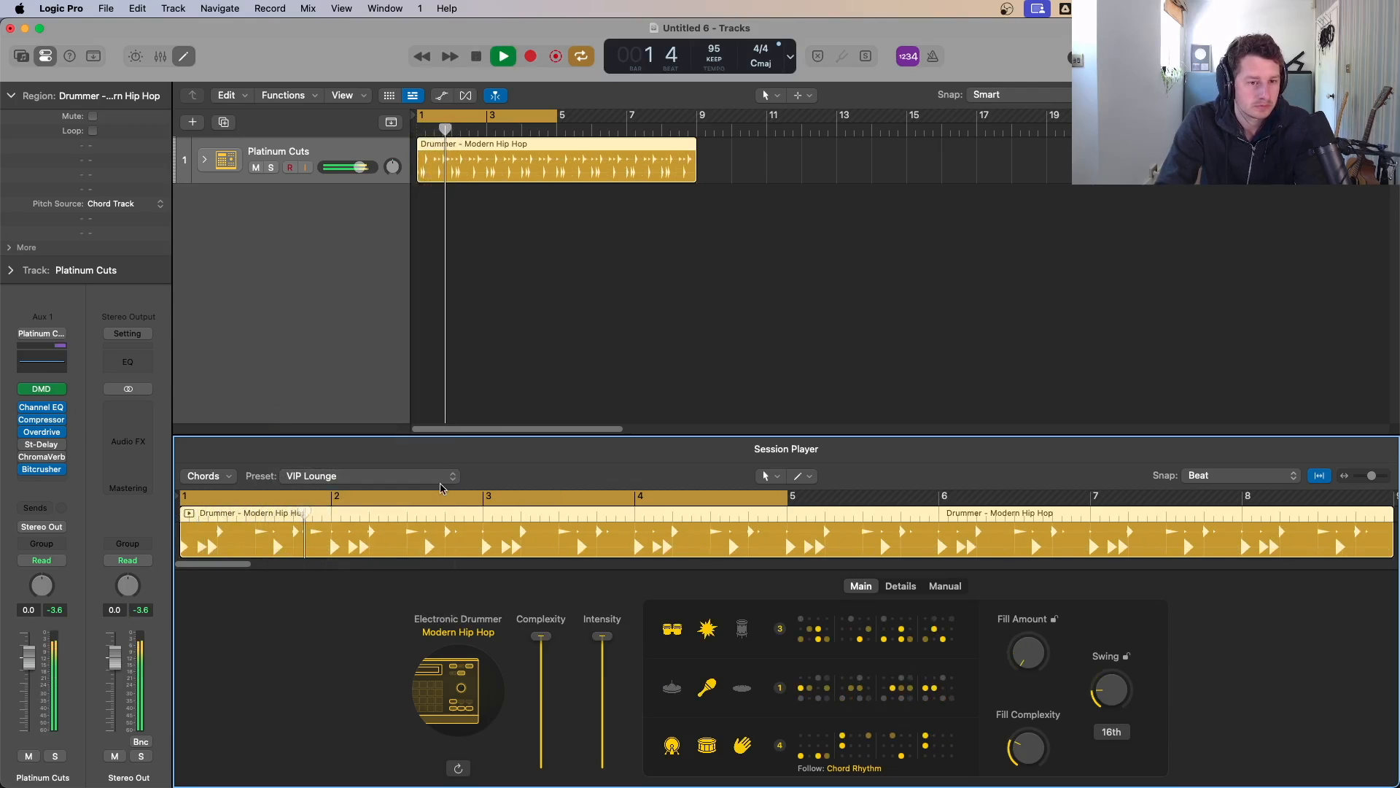
key(space)
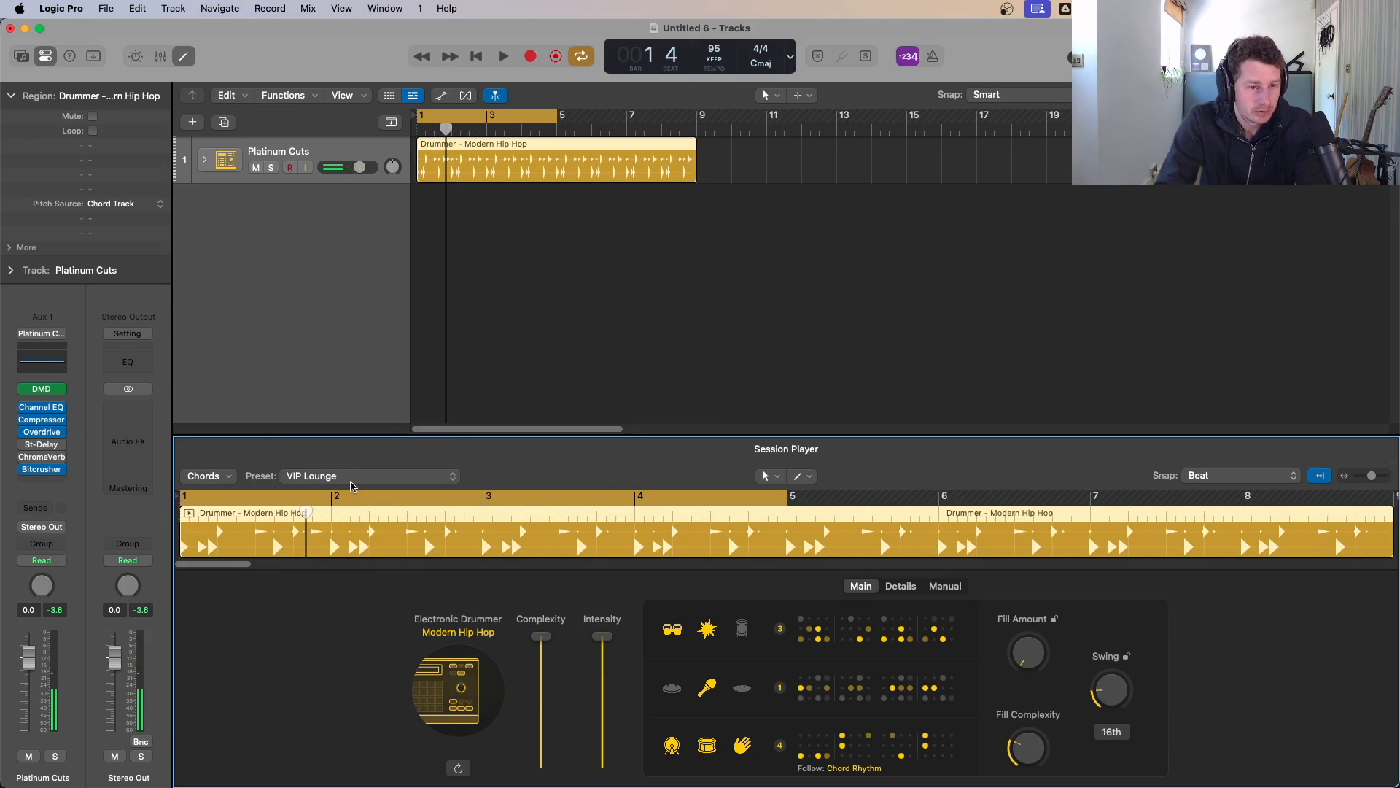
Step: Change the drummer style to Trap, close the style list and reselect the drummer region
click(350, 486)
click(479, 644)
click(472, 635)
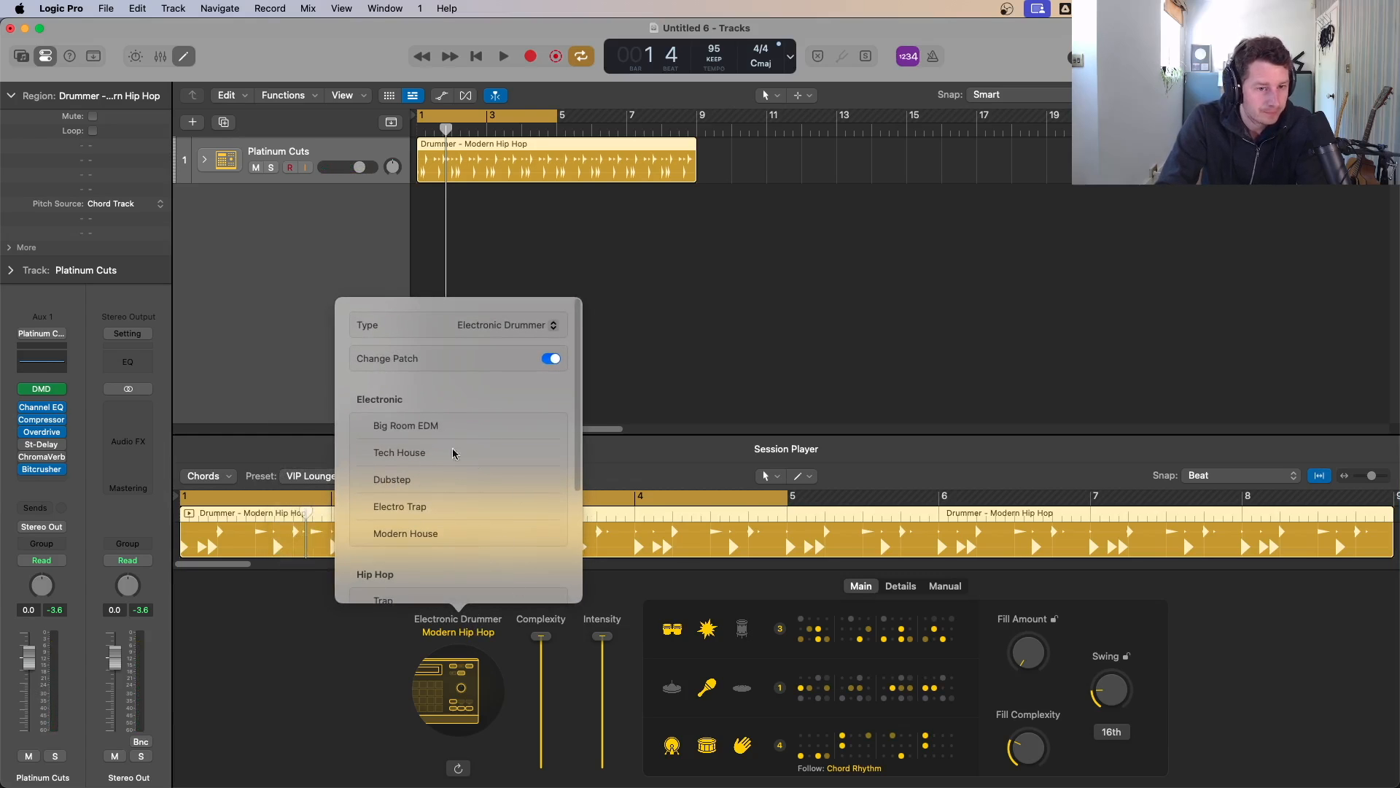
scroll(442, 555, down, 5)
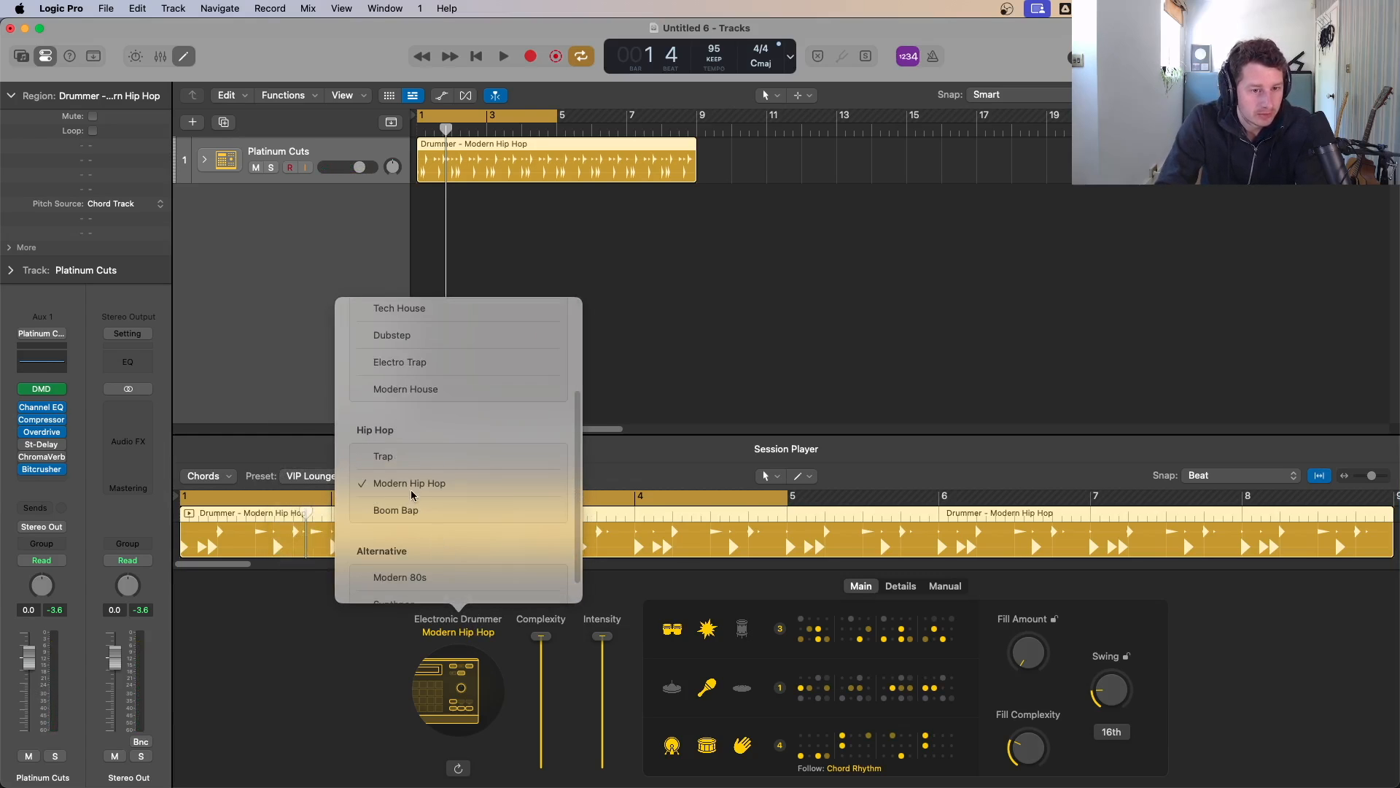
click(391, 446)
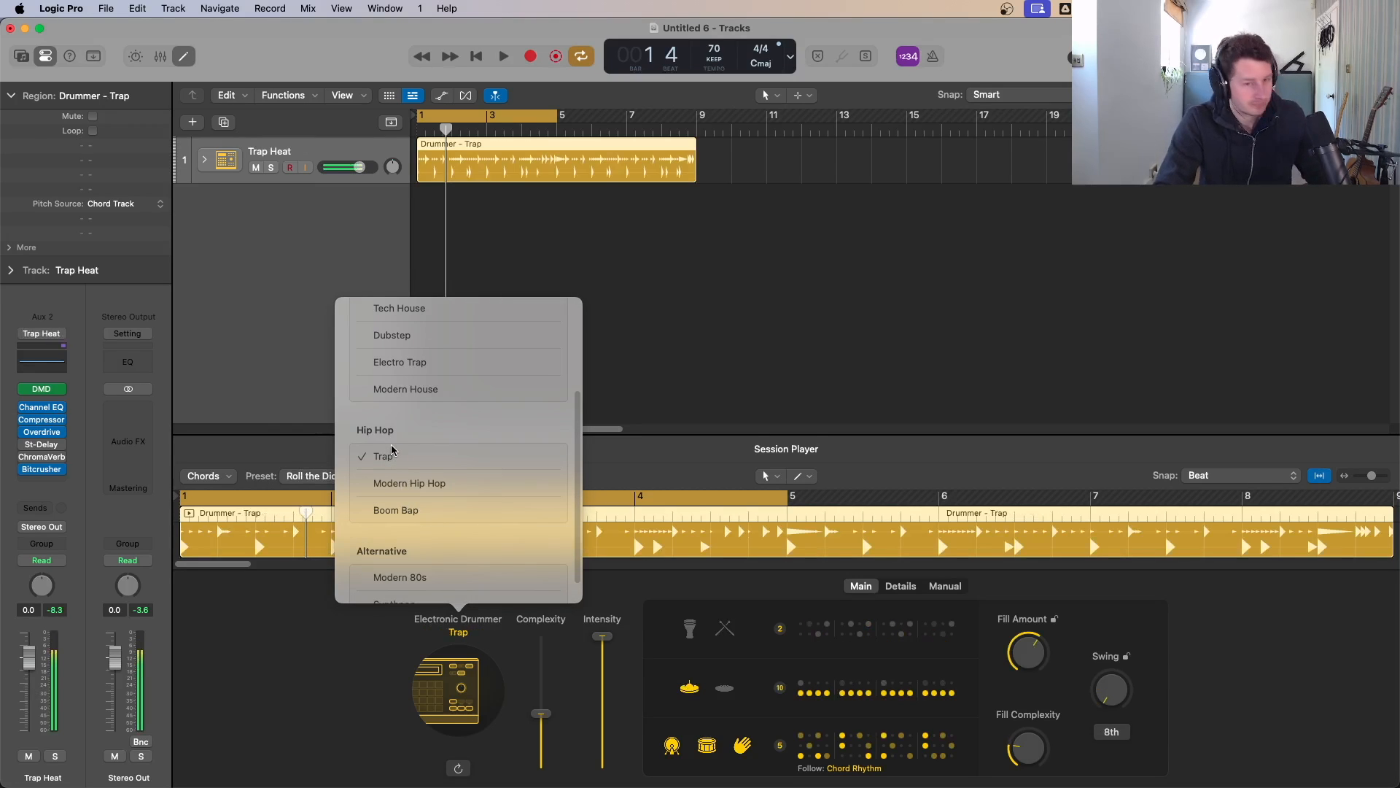
click(688, 310)
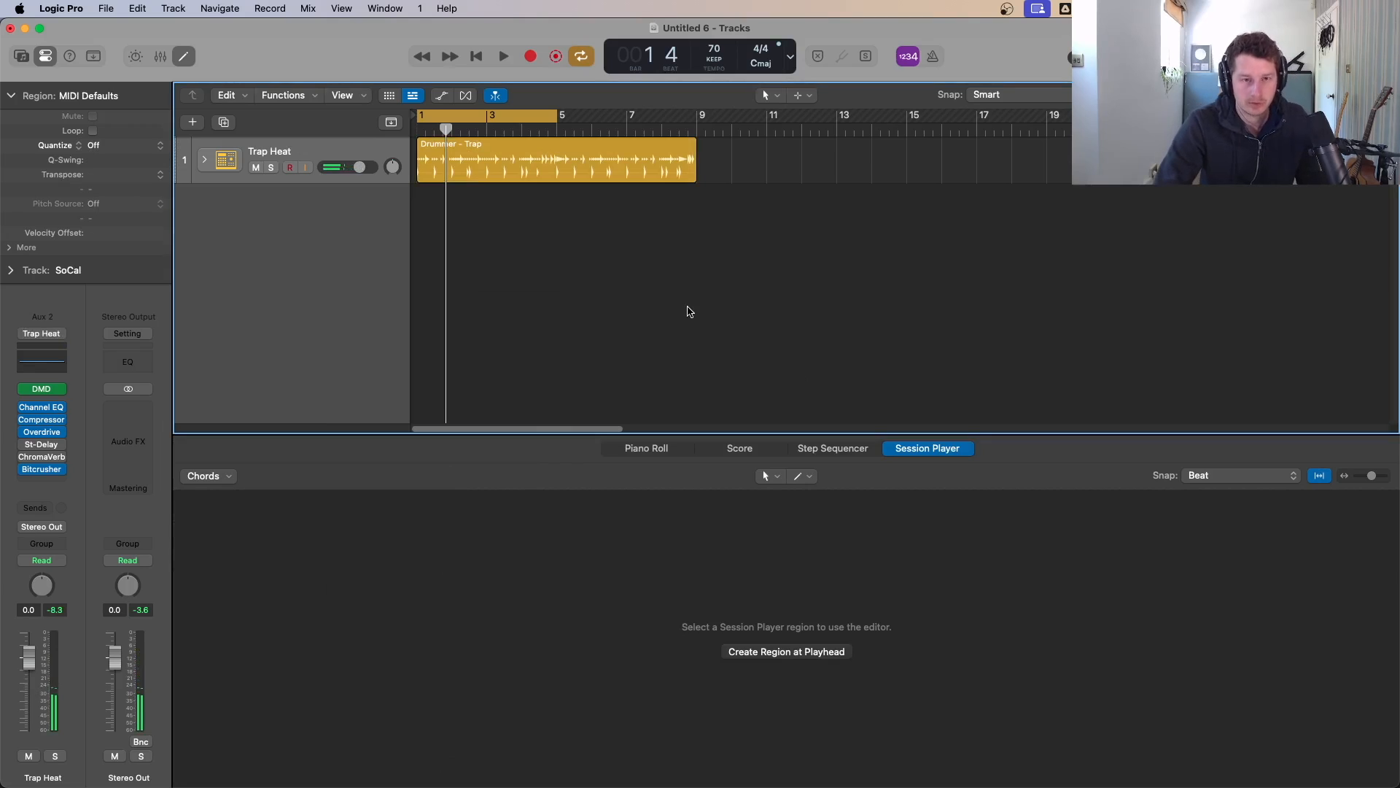
click(594, 174)
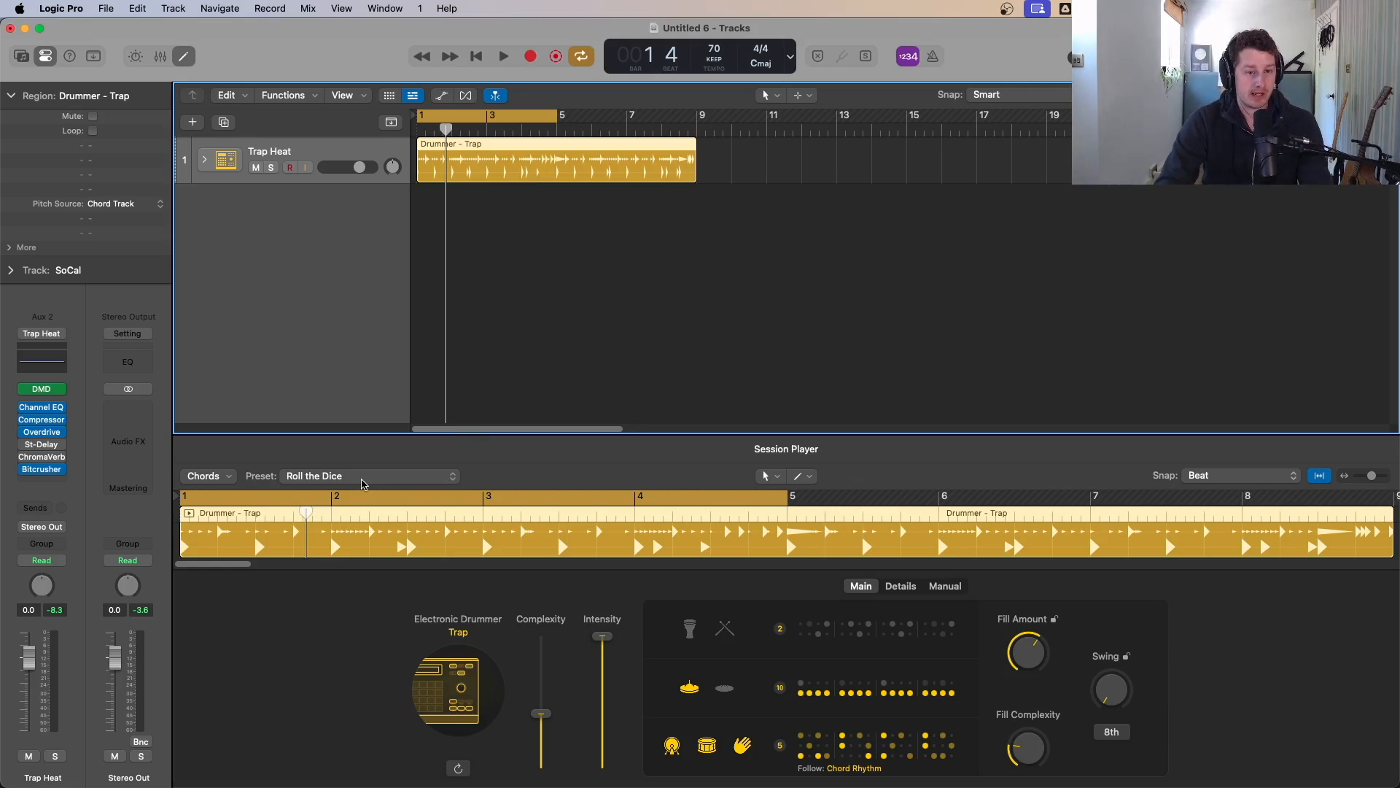
Step: Load the Countin Stacks drummer preset and start playback
click(363, 479)
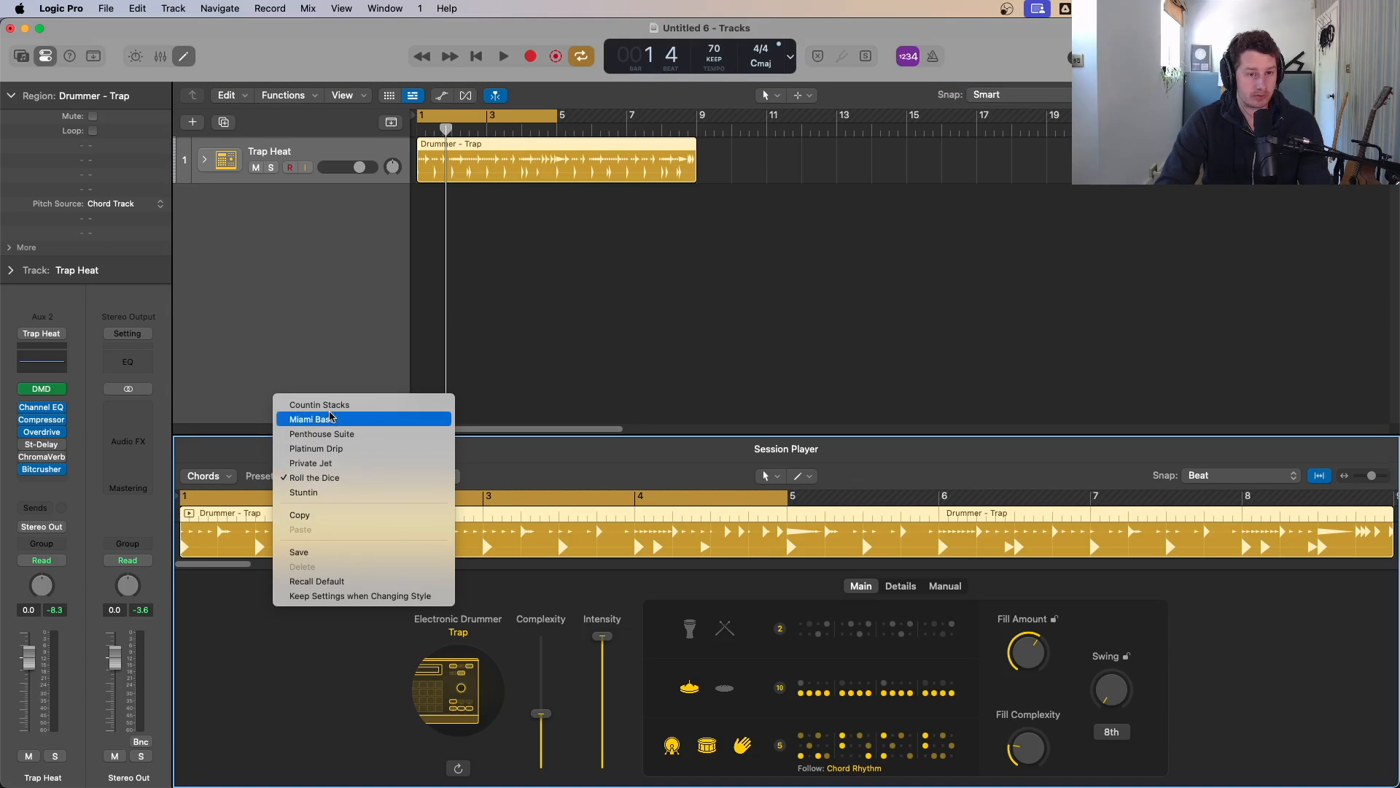
click(328, 404)
key(space)
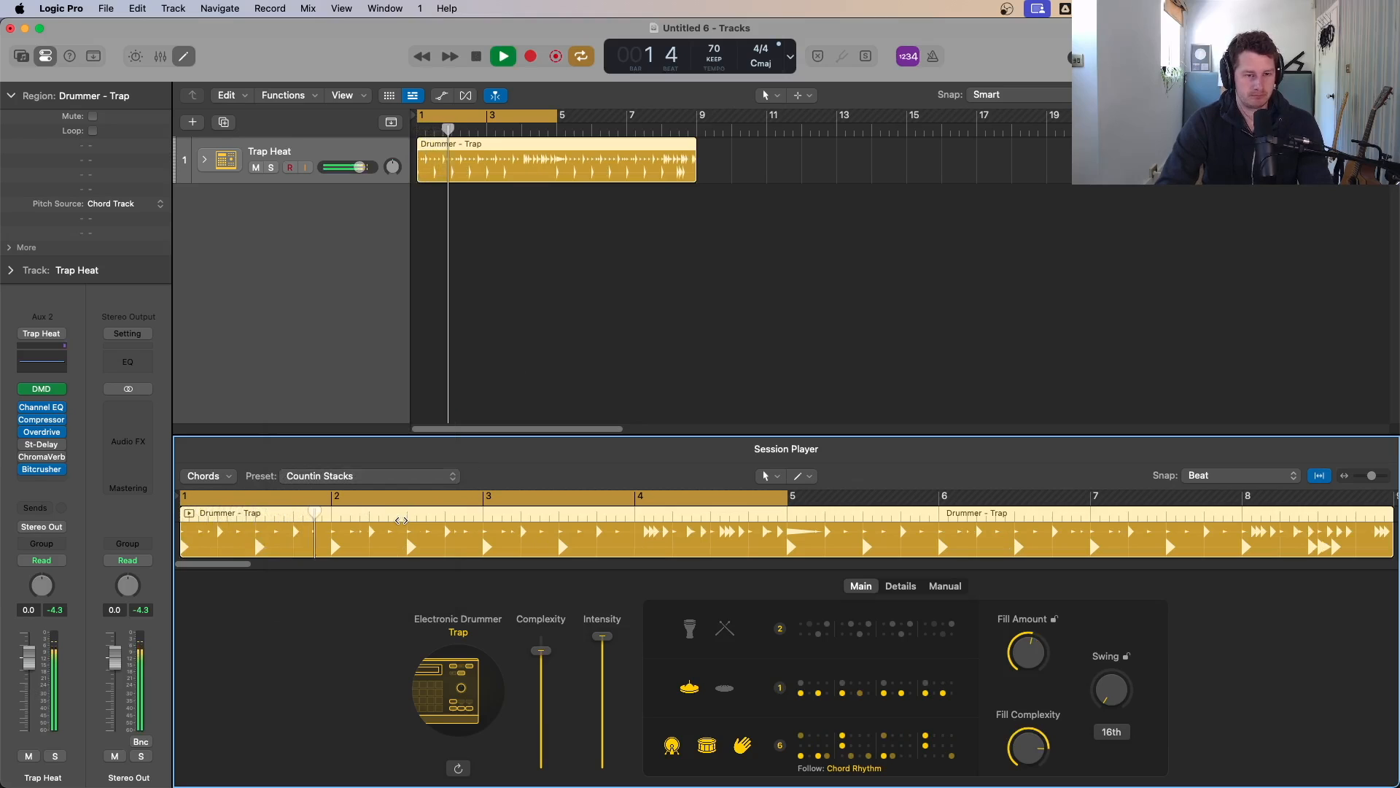
Step: Load the Miami Bass preset and play it back
key(space)
click(381, 476)
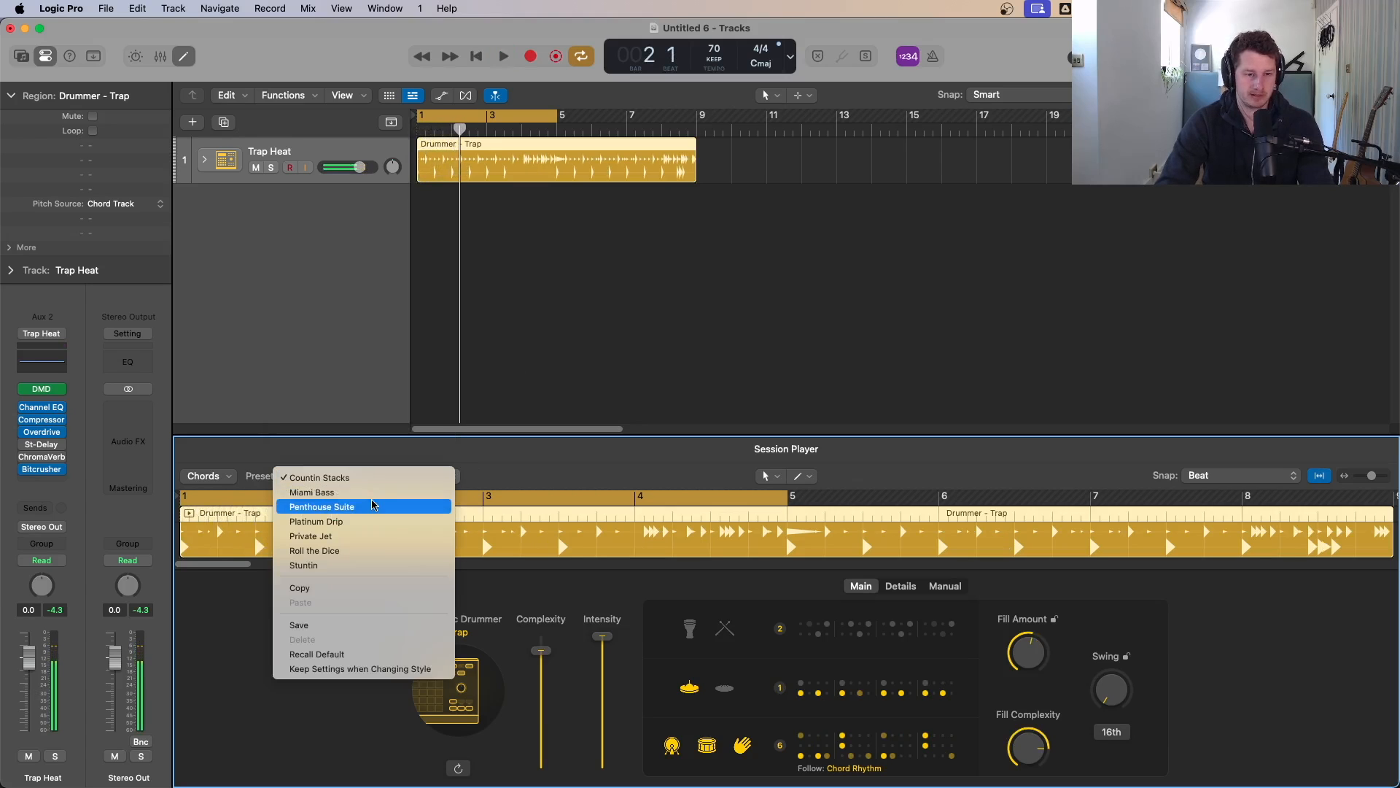
click(375, 490)
key(space)
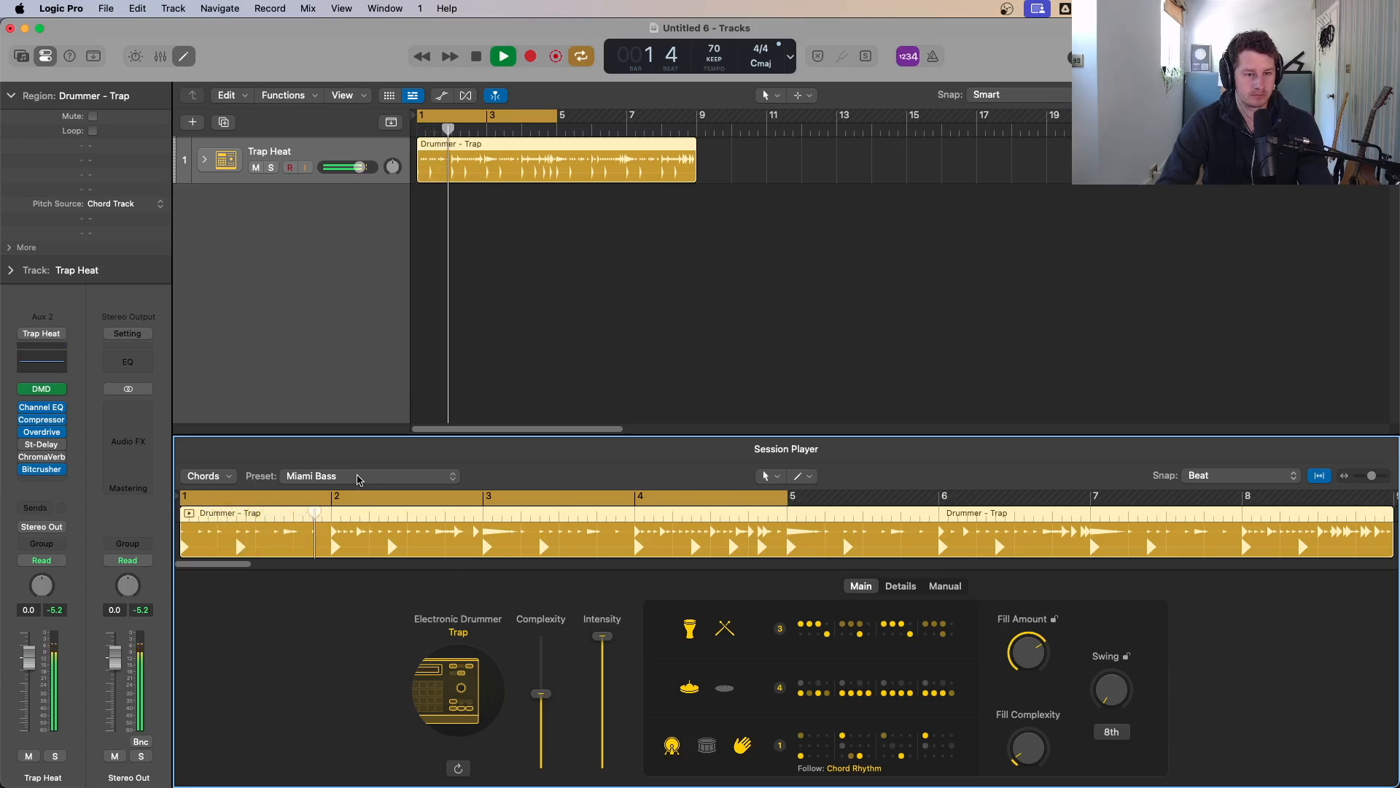
Step: Load the Penthouse Suite preset and stop playback
click(359, 477)
click(361, 491)
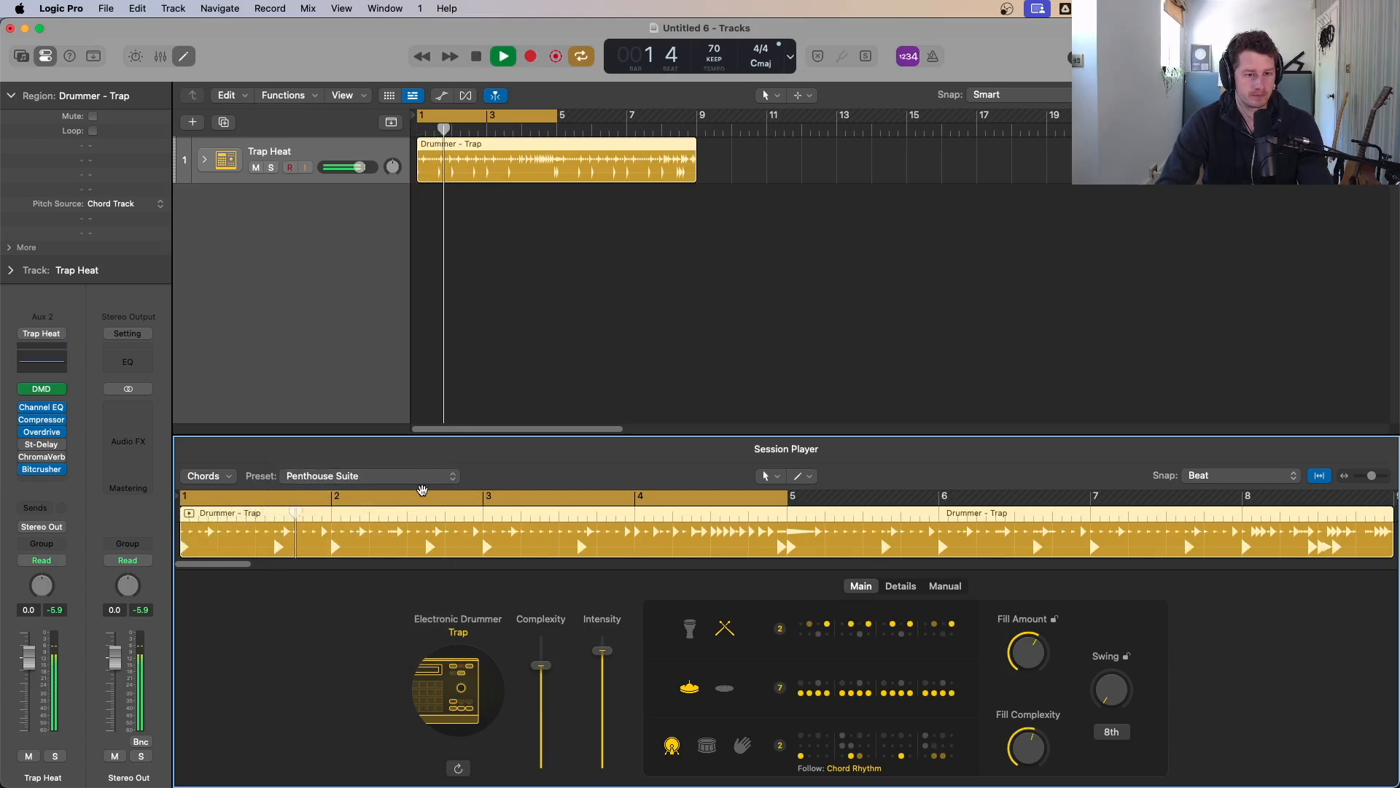
key(space)
Step: Audition the Platinum Drip preset, then switch to the Private Jet preset
click(390, 485)
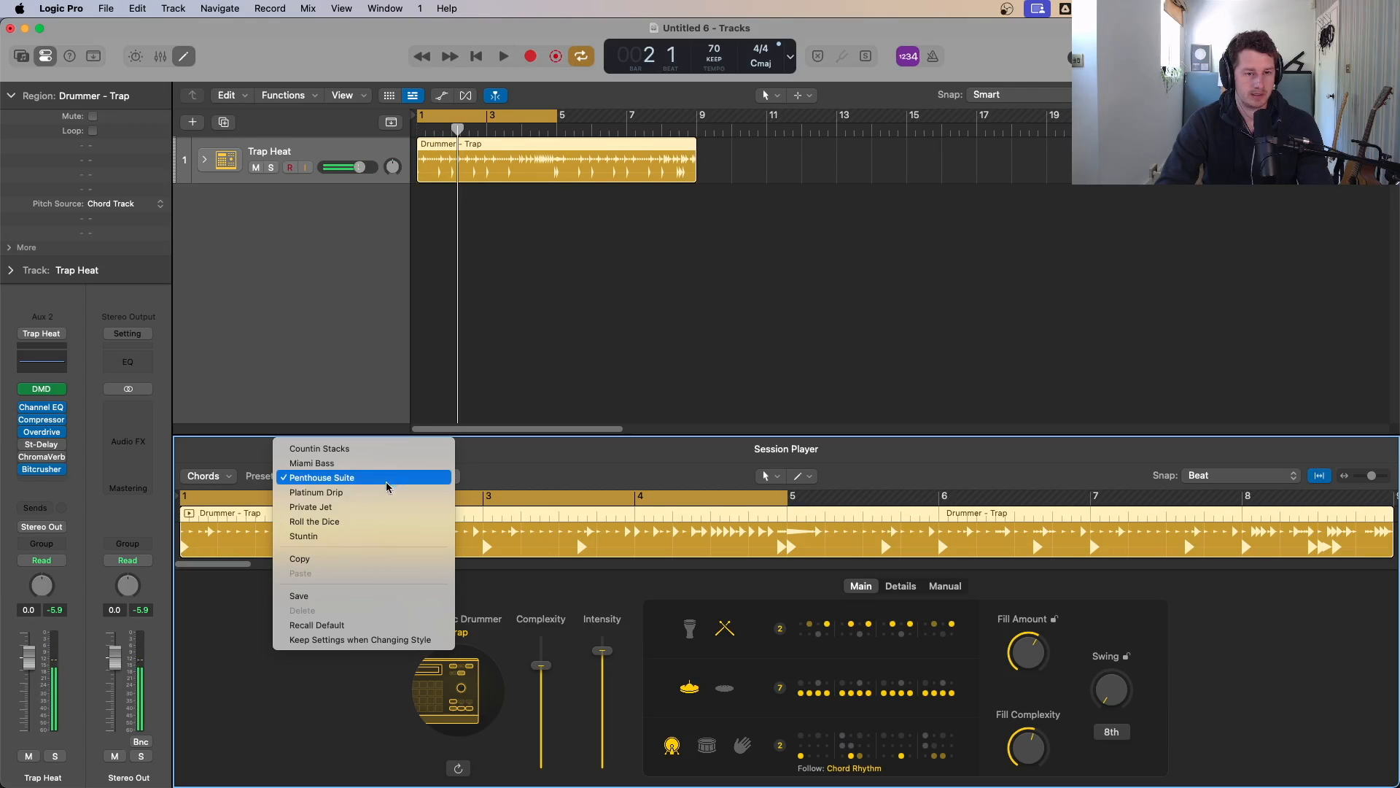
click(384, 493)
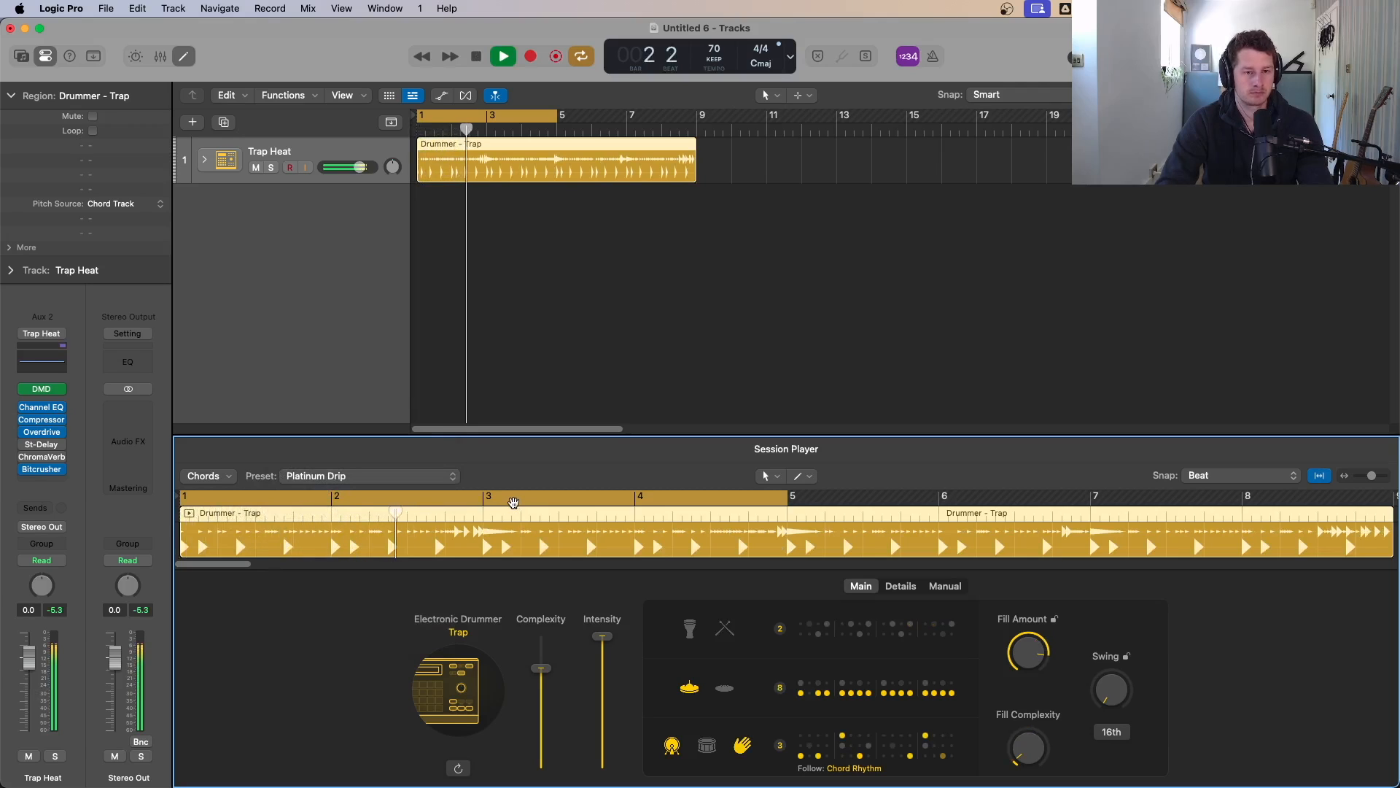
click(408, 475)
click(402, 490)
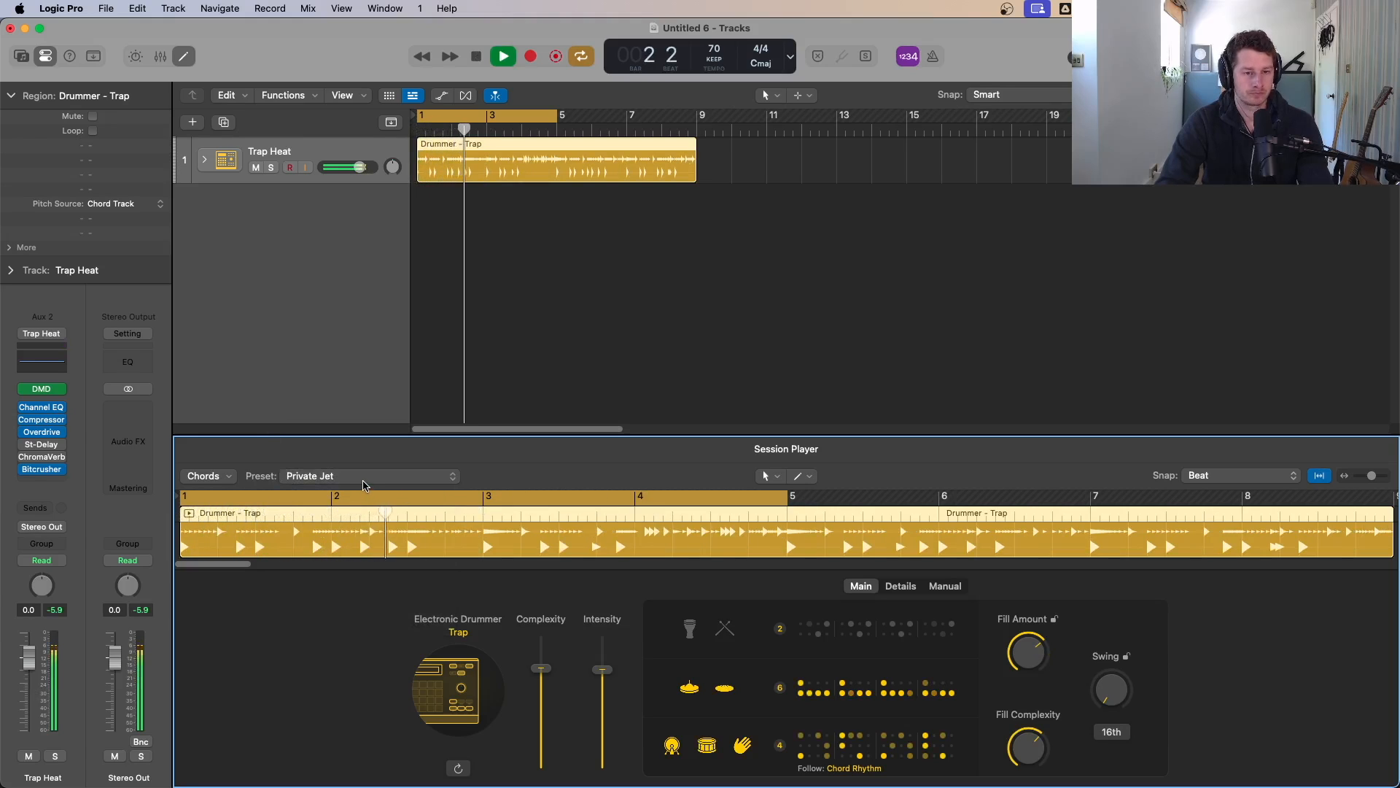
Step: Load the Roll the Dice preset and restart playback
key(space)
click(362, 478)
click(361, 491)
key(space)
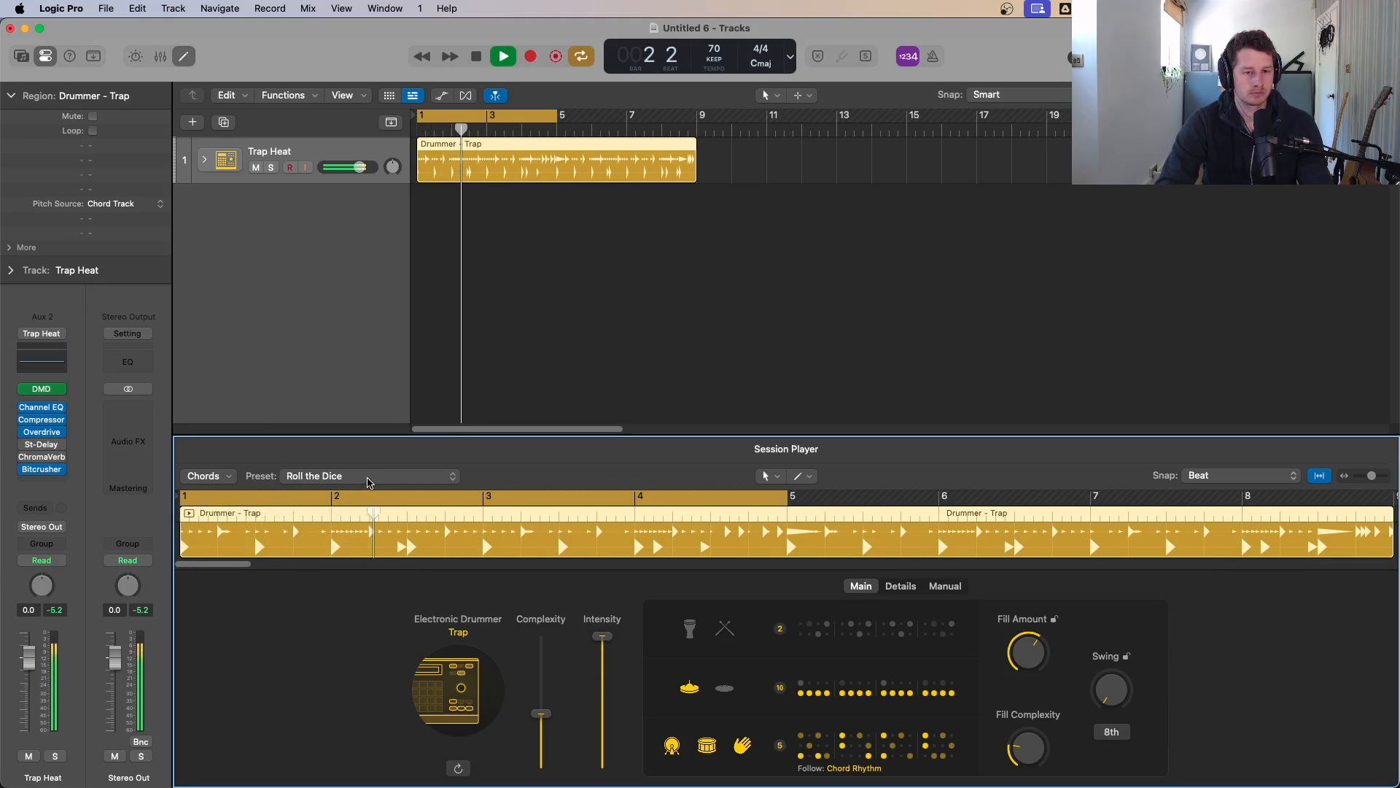
Step: Load the Stuntin preset and toggle playback
key(space)
click(369, 477)
click(369, 493)
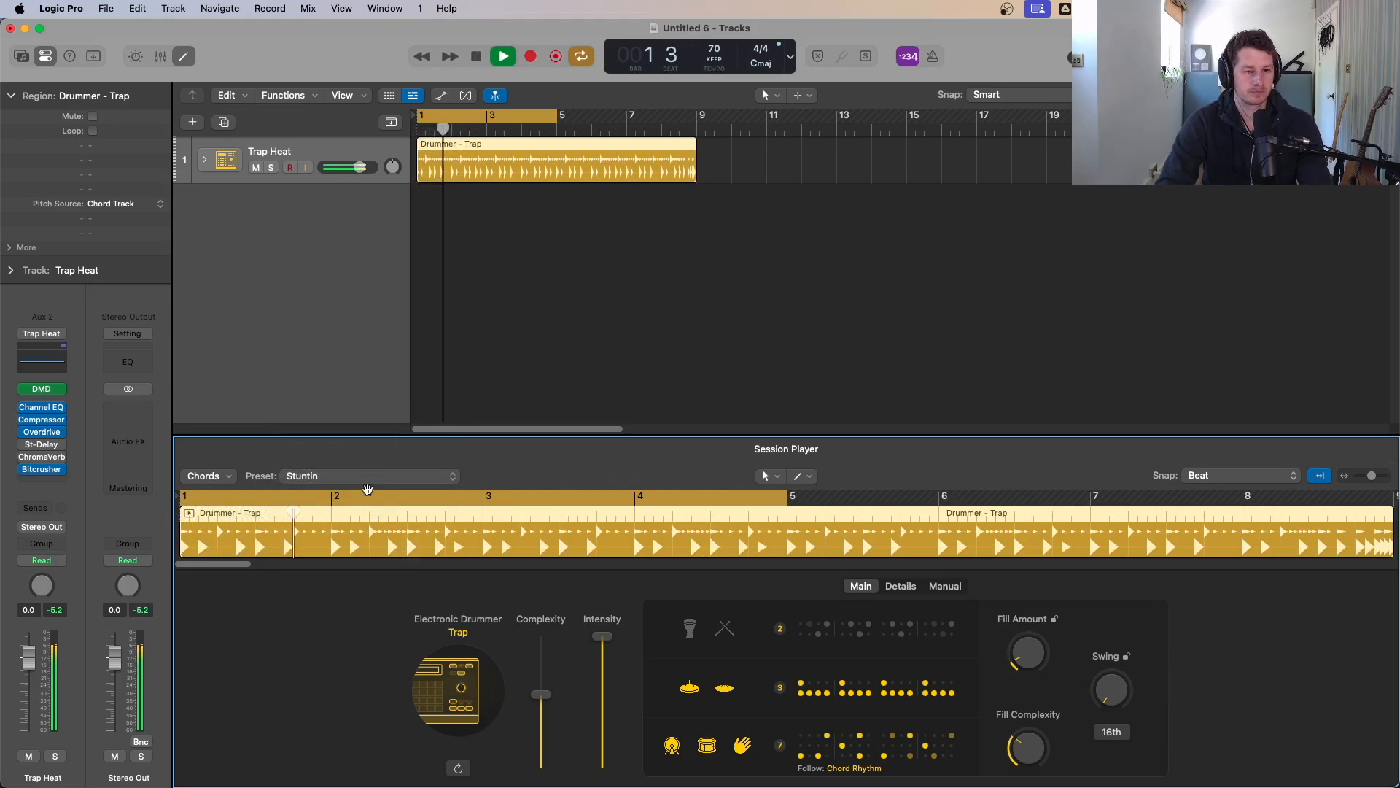
key(space)
Step: Switch back to the Platinum Drip preset and start playback
click(369, 478)
click(363, 435)
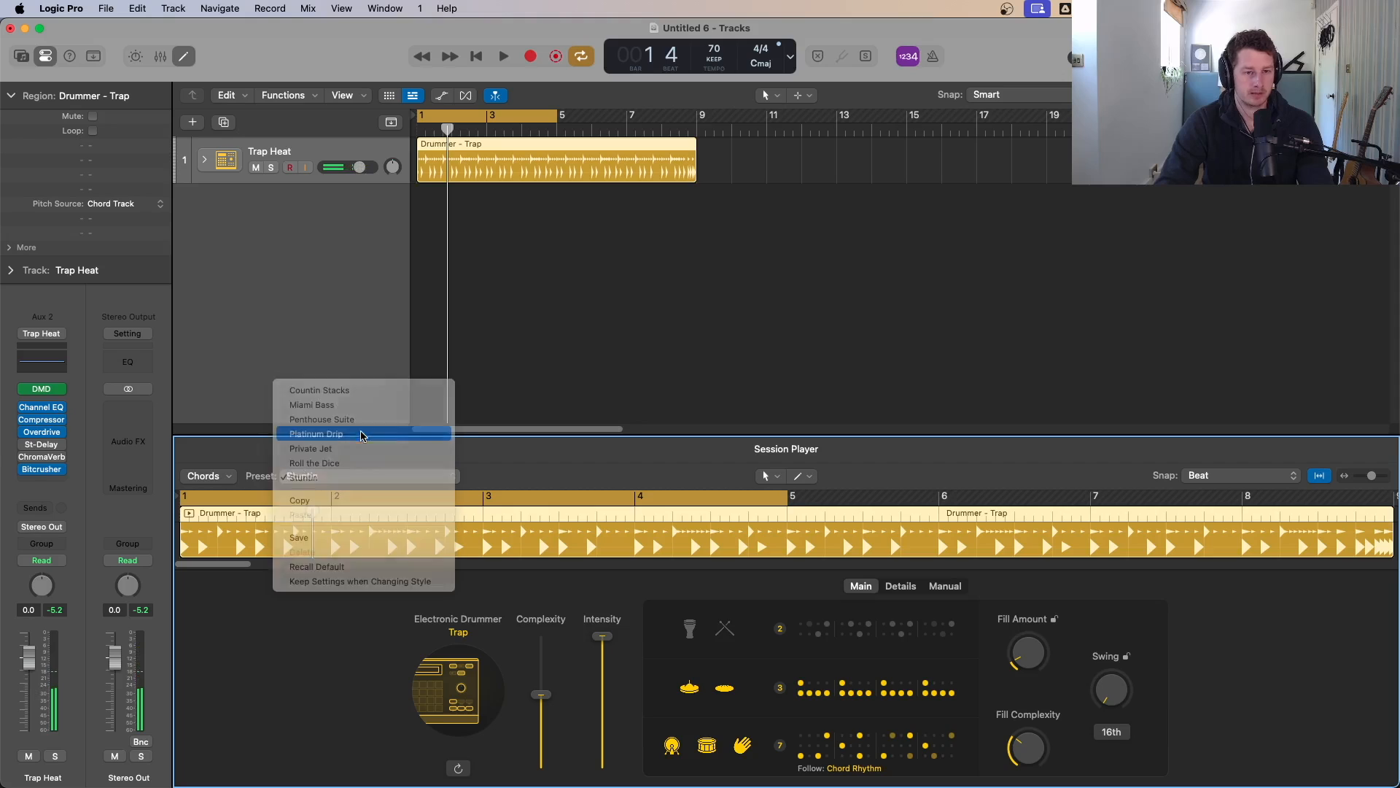
key(space)
Step: Open the piano roll and examine the drummer region's MIDI notes while playing it from the start
drag(567, 114, 697, 139)
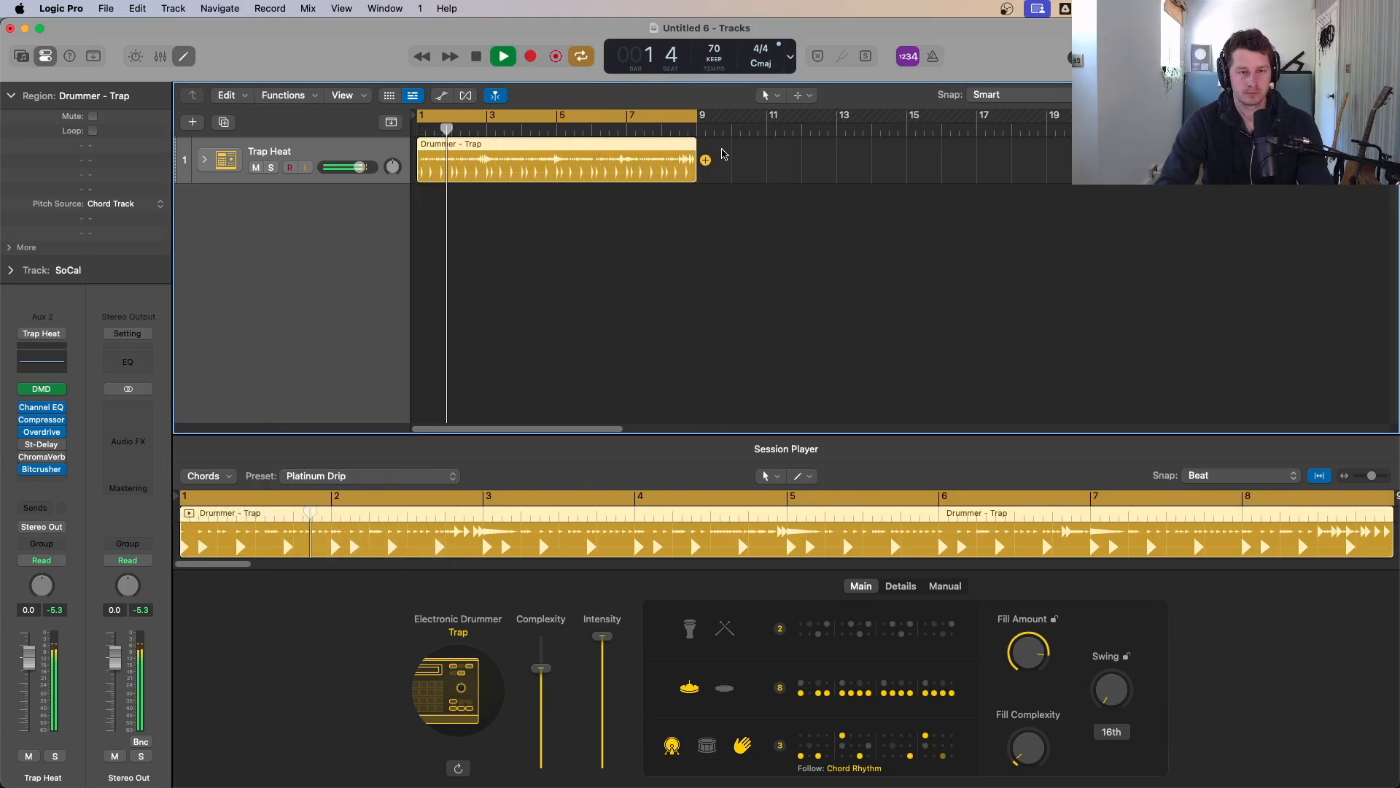
key(space)
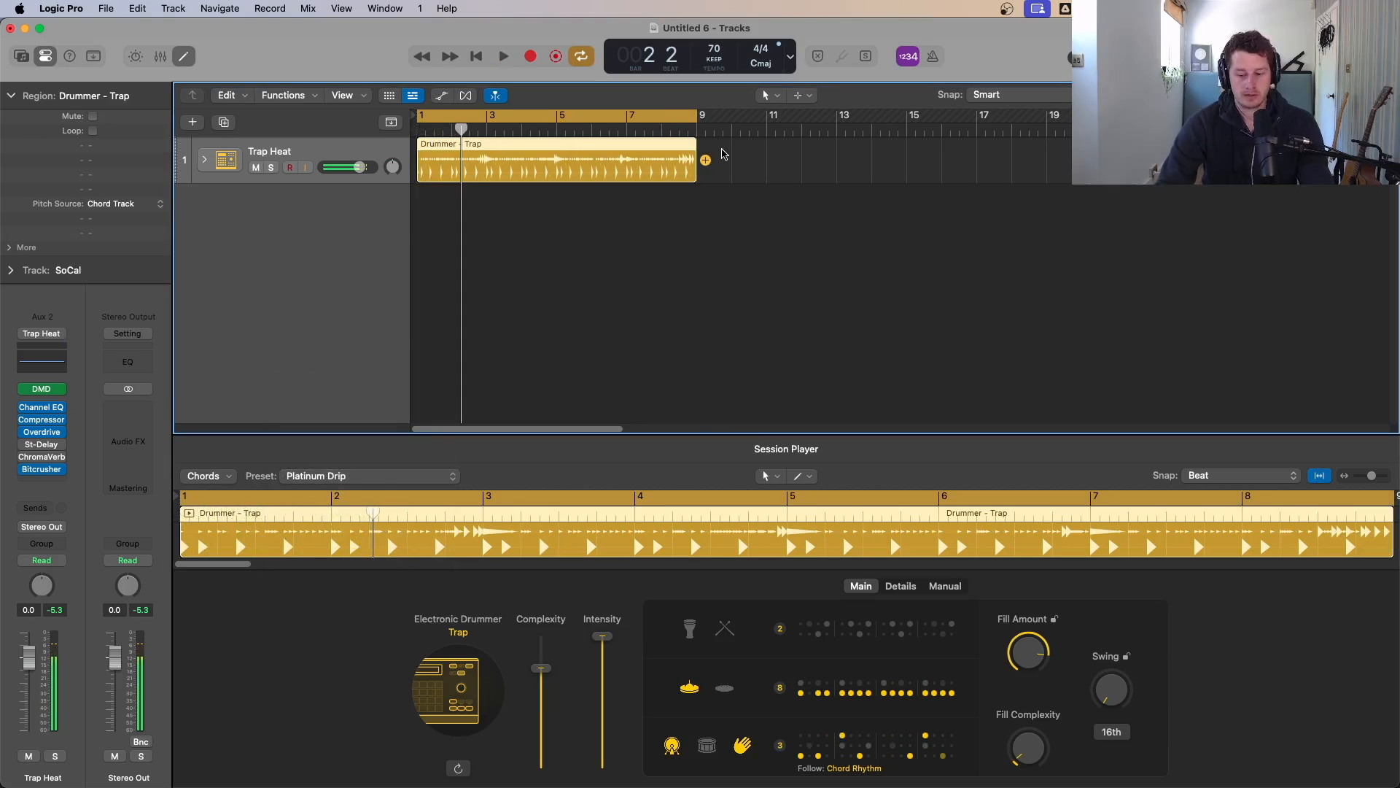
click(722, 154)
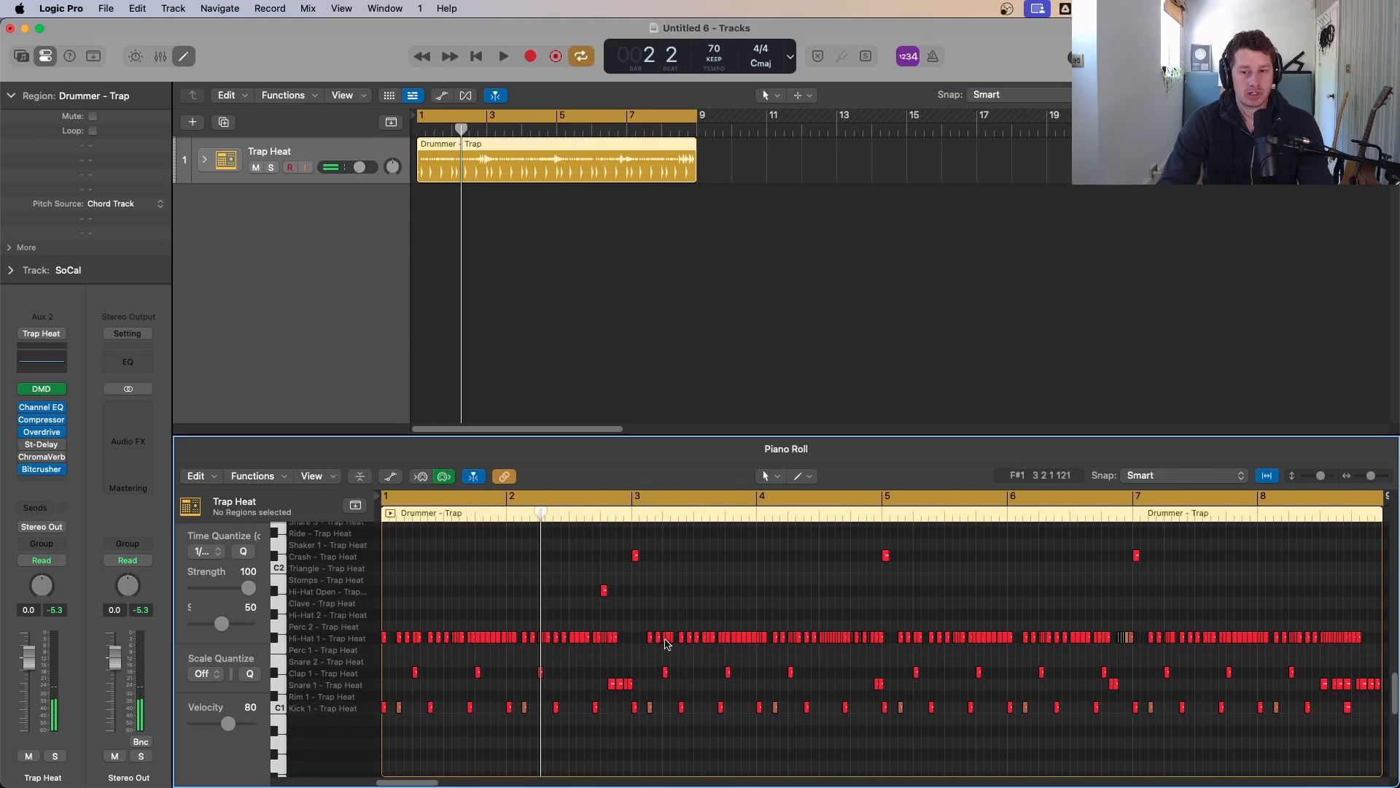
key(Return)
key(space)
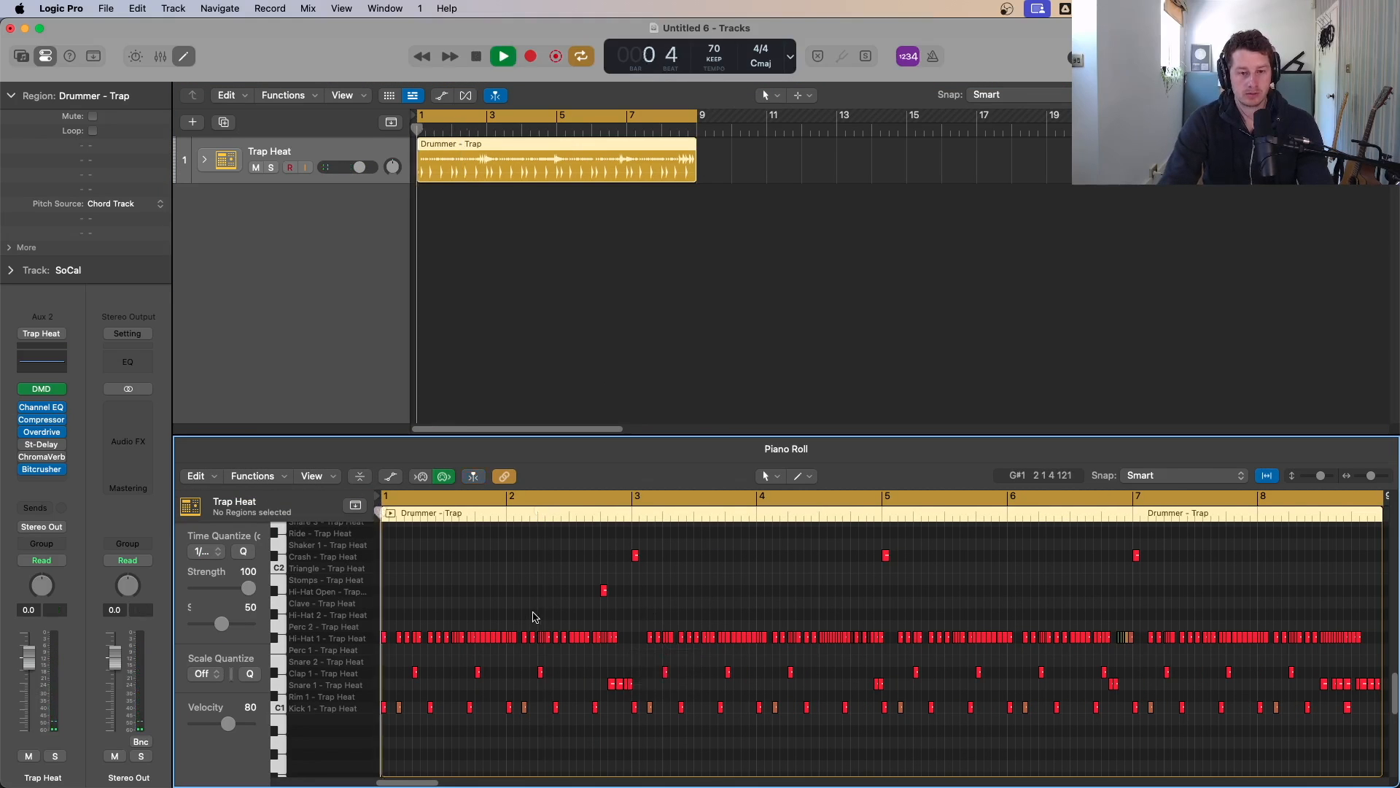
key(super+Down)
key(super+Up)
key(super+Down)
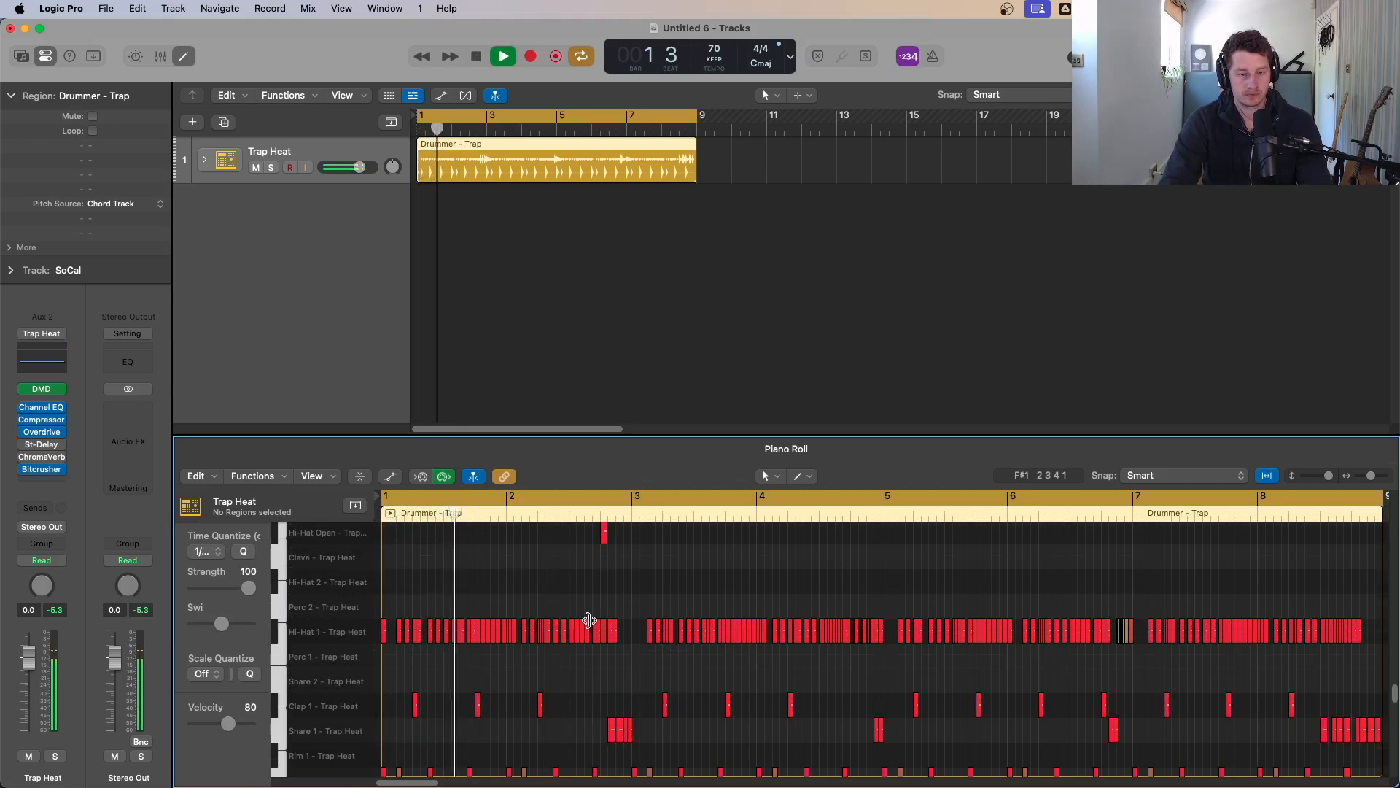
scroll(610, 629, up, 3)
scroll(609, 625, down, 3)
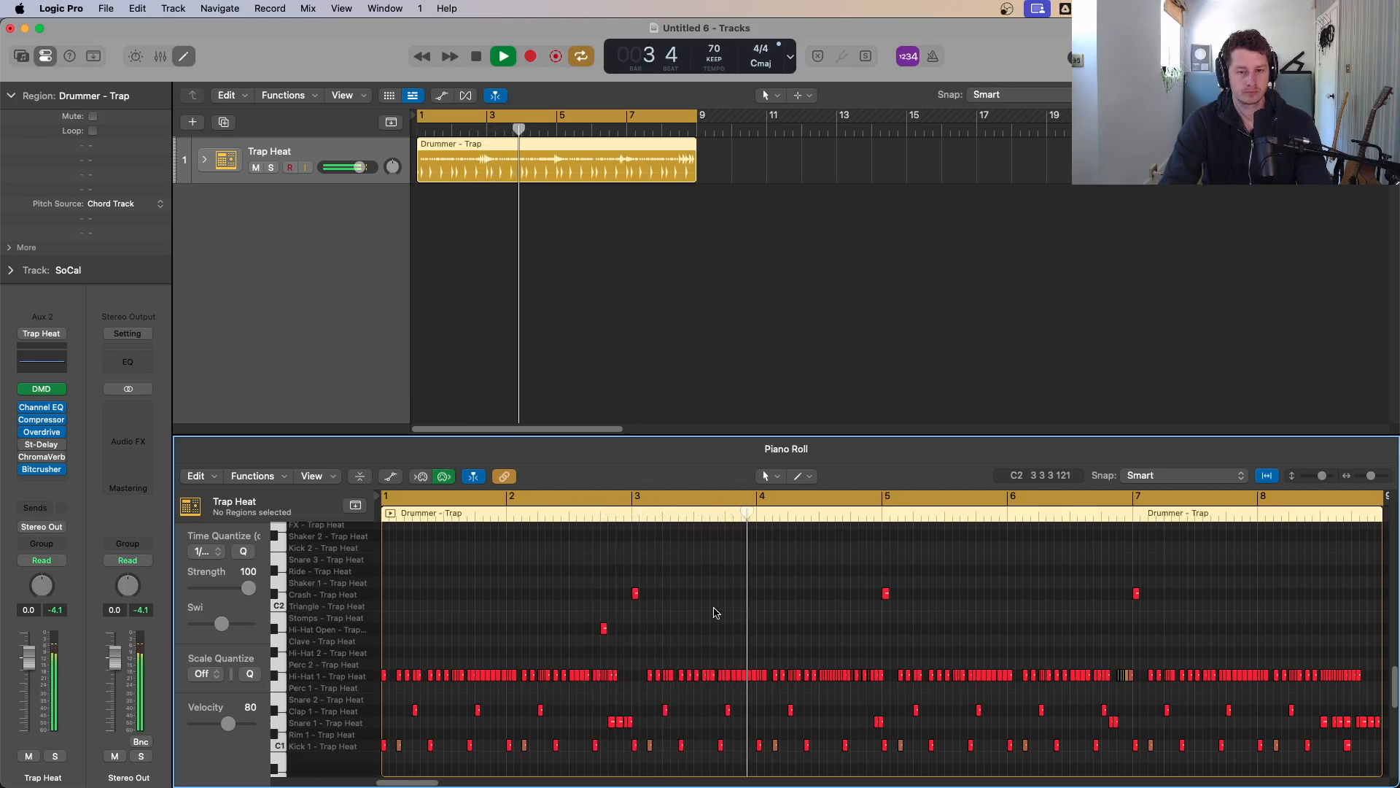
key(space)
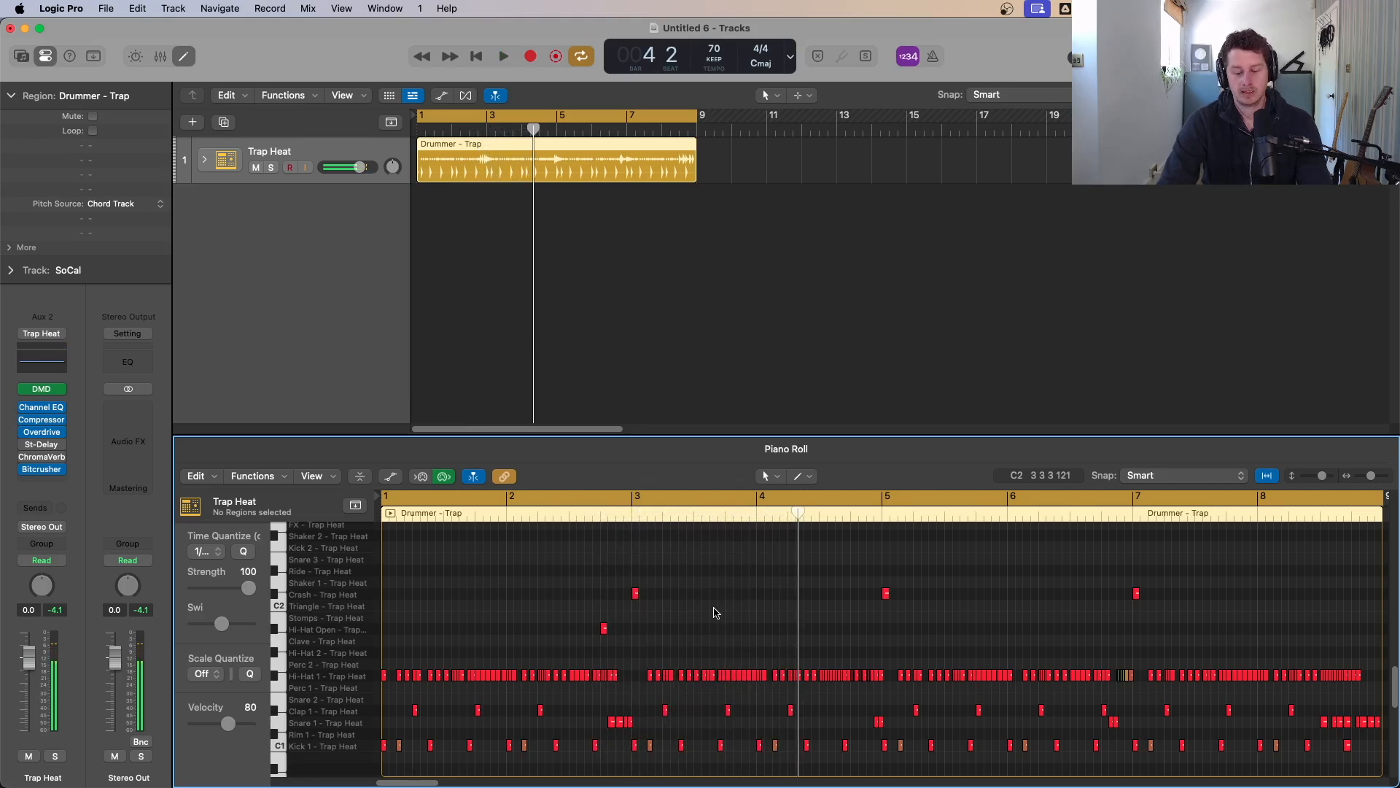
Step: Reopen the Session Player for the drummer region and toggle the cymbal and snare instrument buttons
key(p)
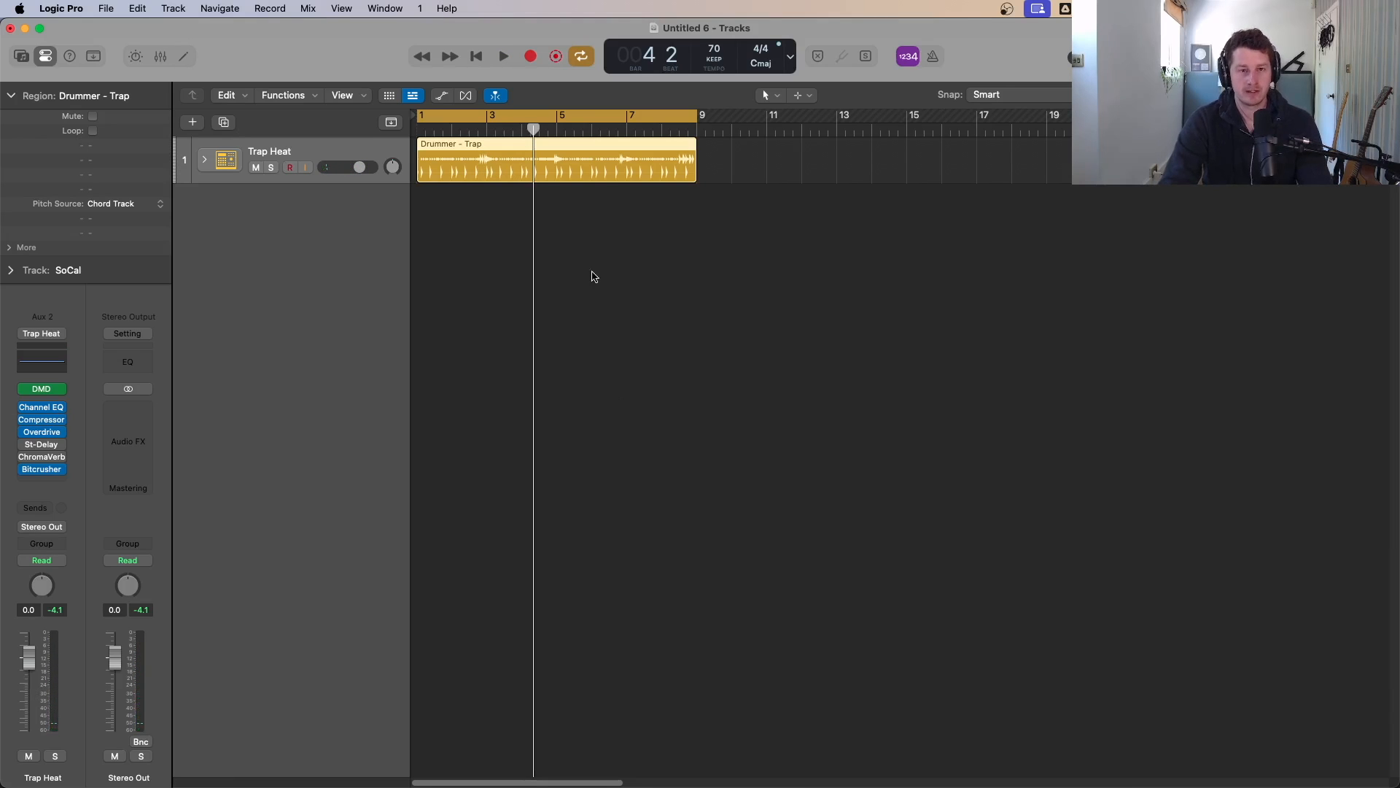
double_click(570, 180)
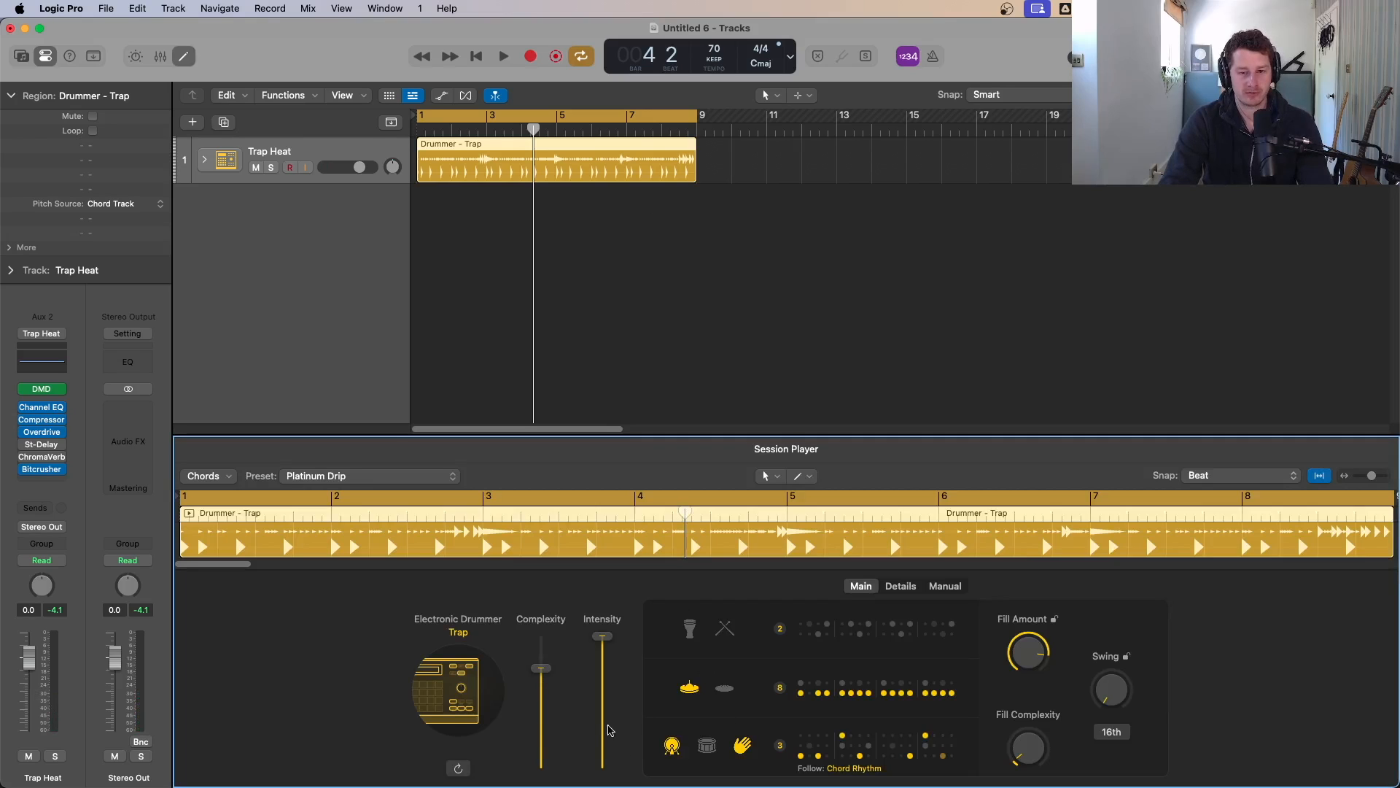
click(726, 689)
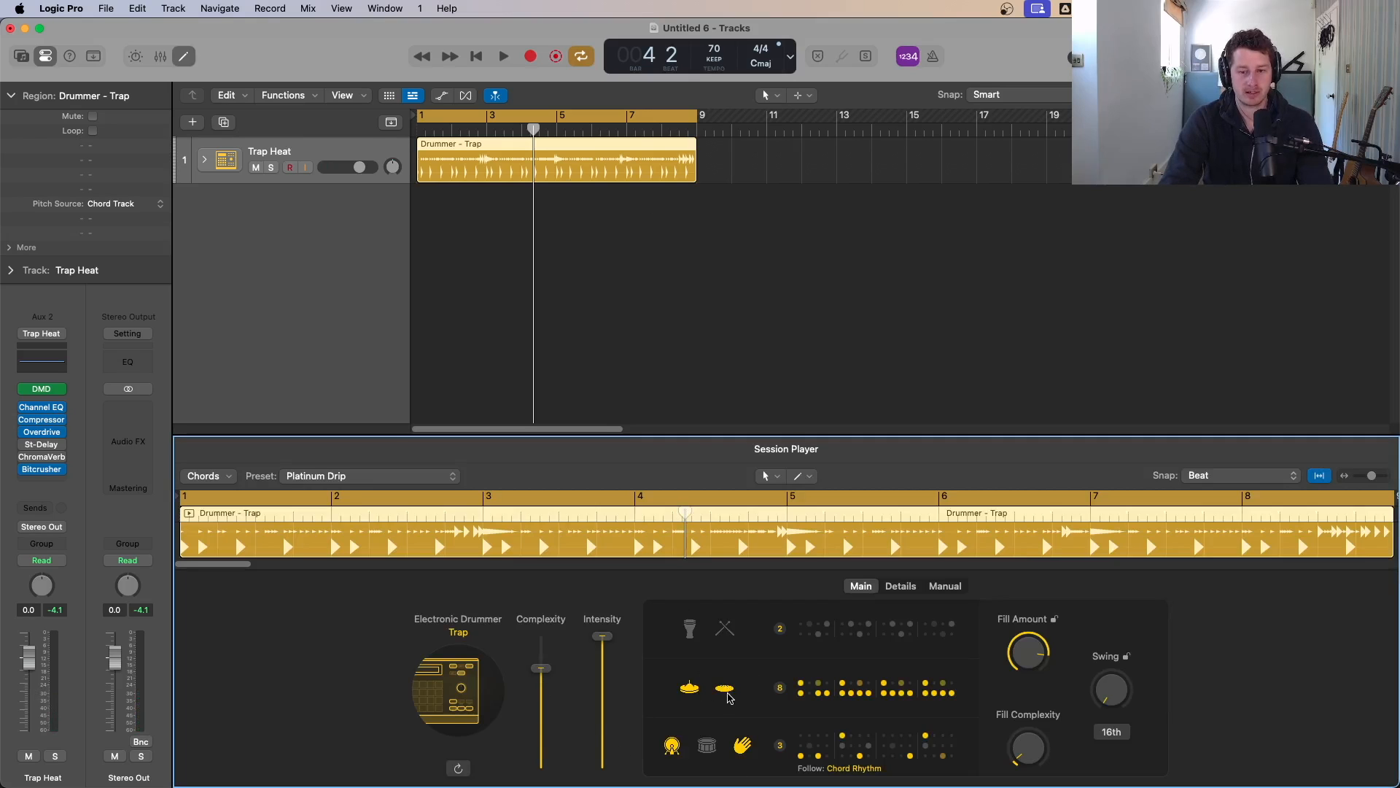
click(722, 689)
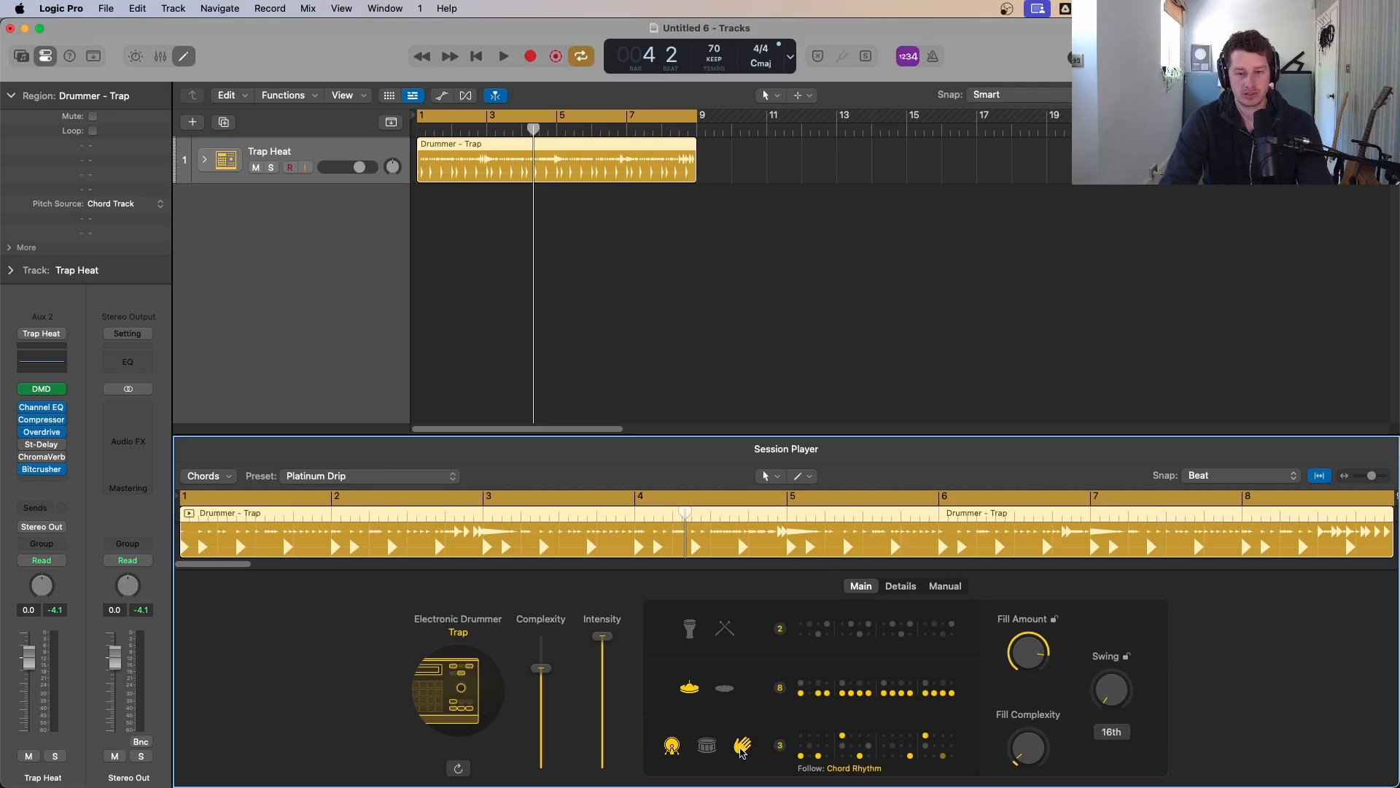
click(706, 744)
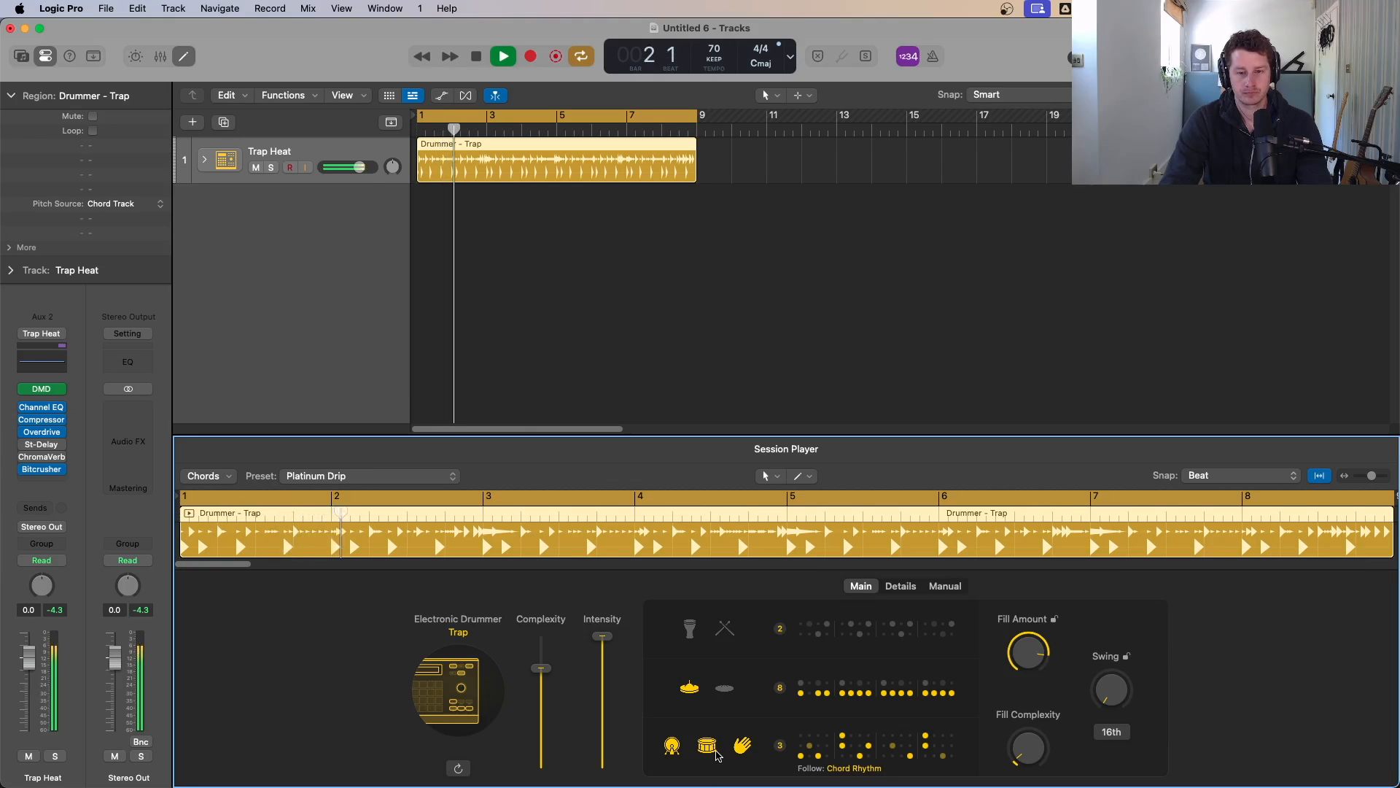
click(718, 751)
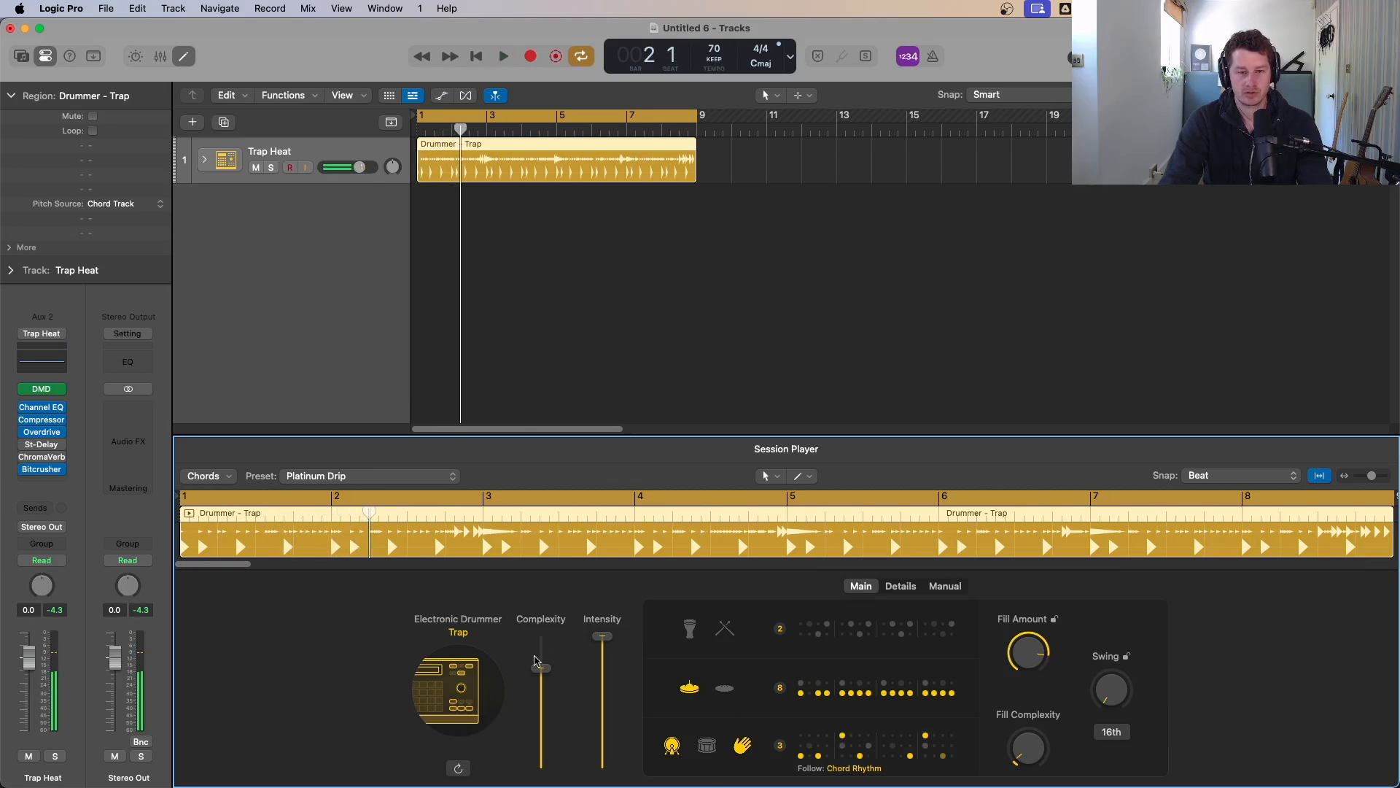
Step: Audition a lower Complexity setting, then raise the Complexity slider near its maximum
drag(540, 668, 544, 709)
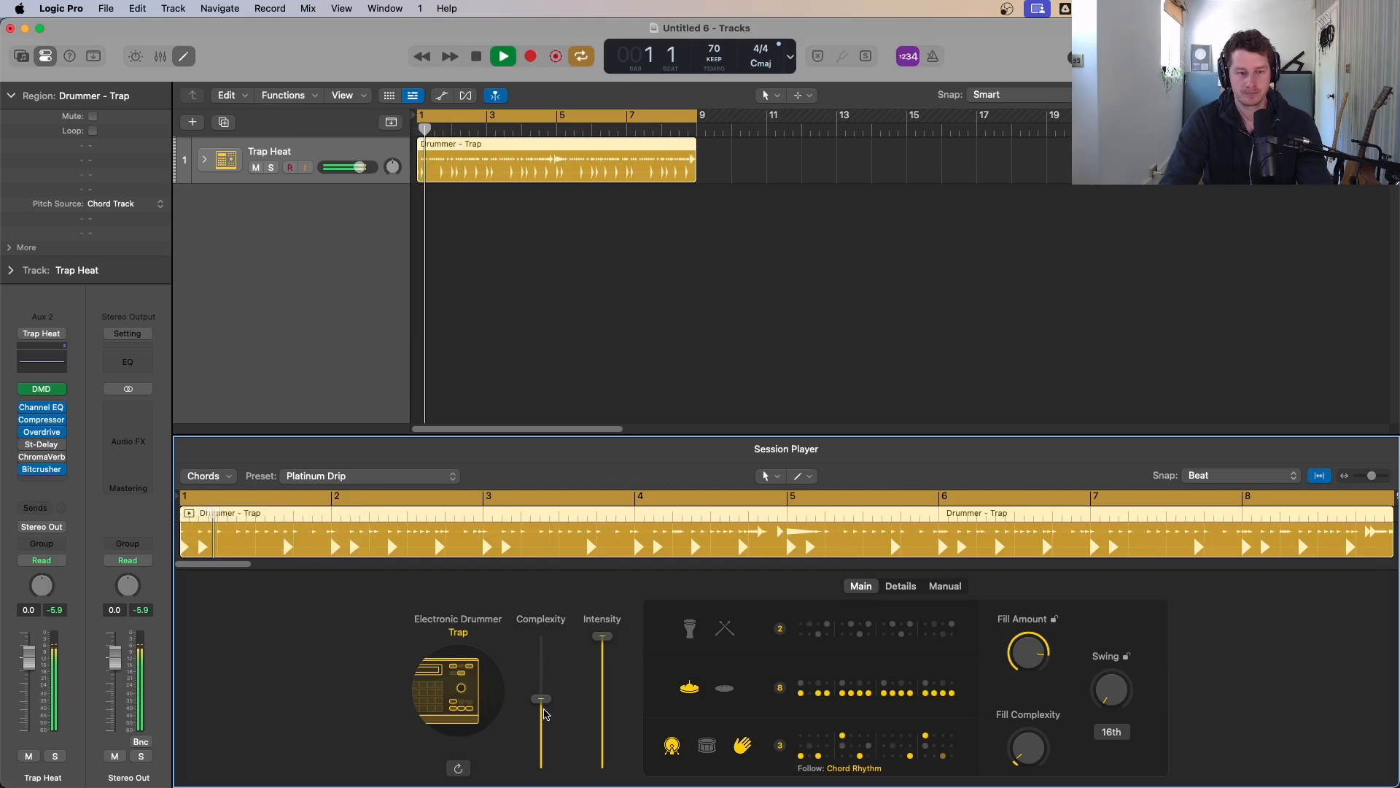
key(space)
drag(544, 711, 550, 662)
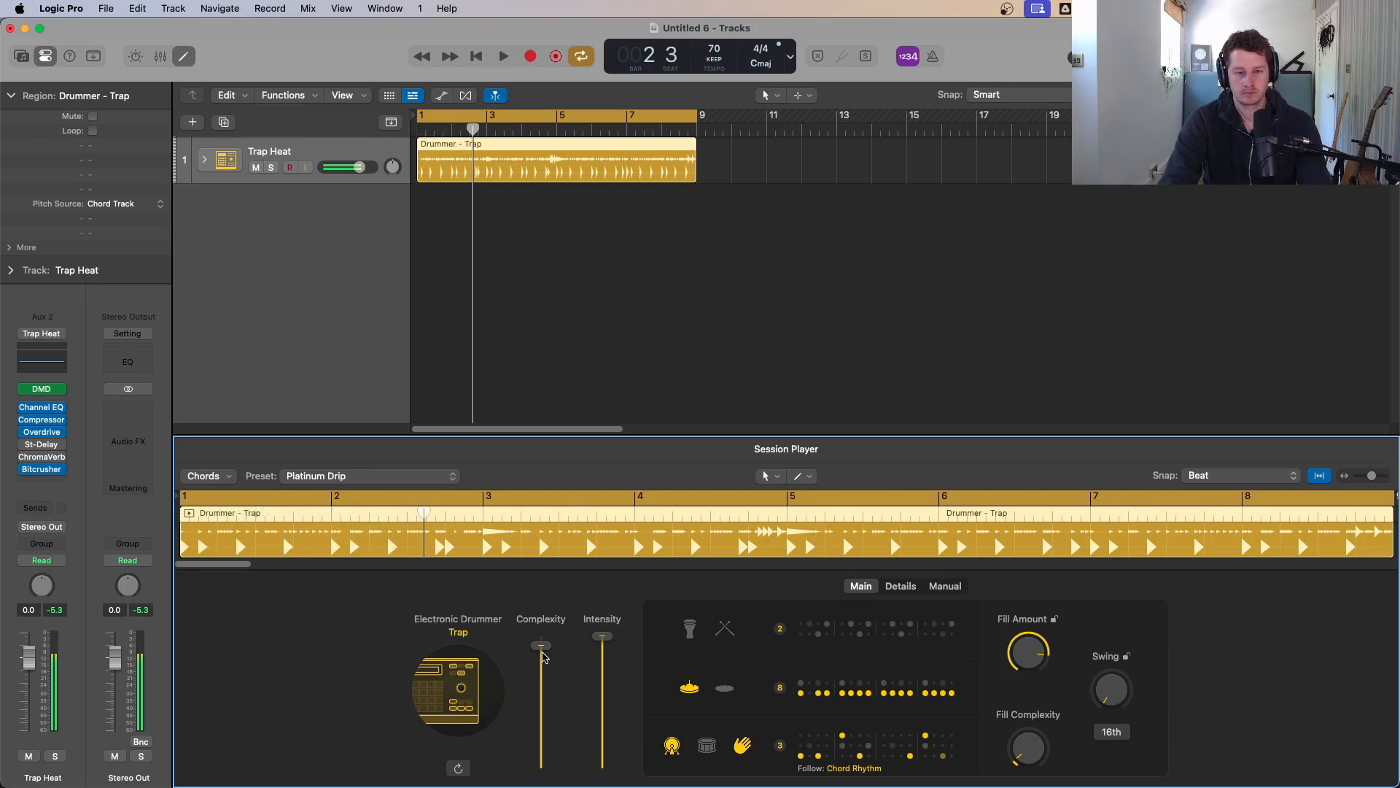
drag(551, 662, 543, 656)
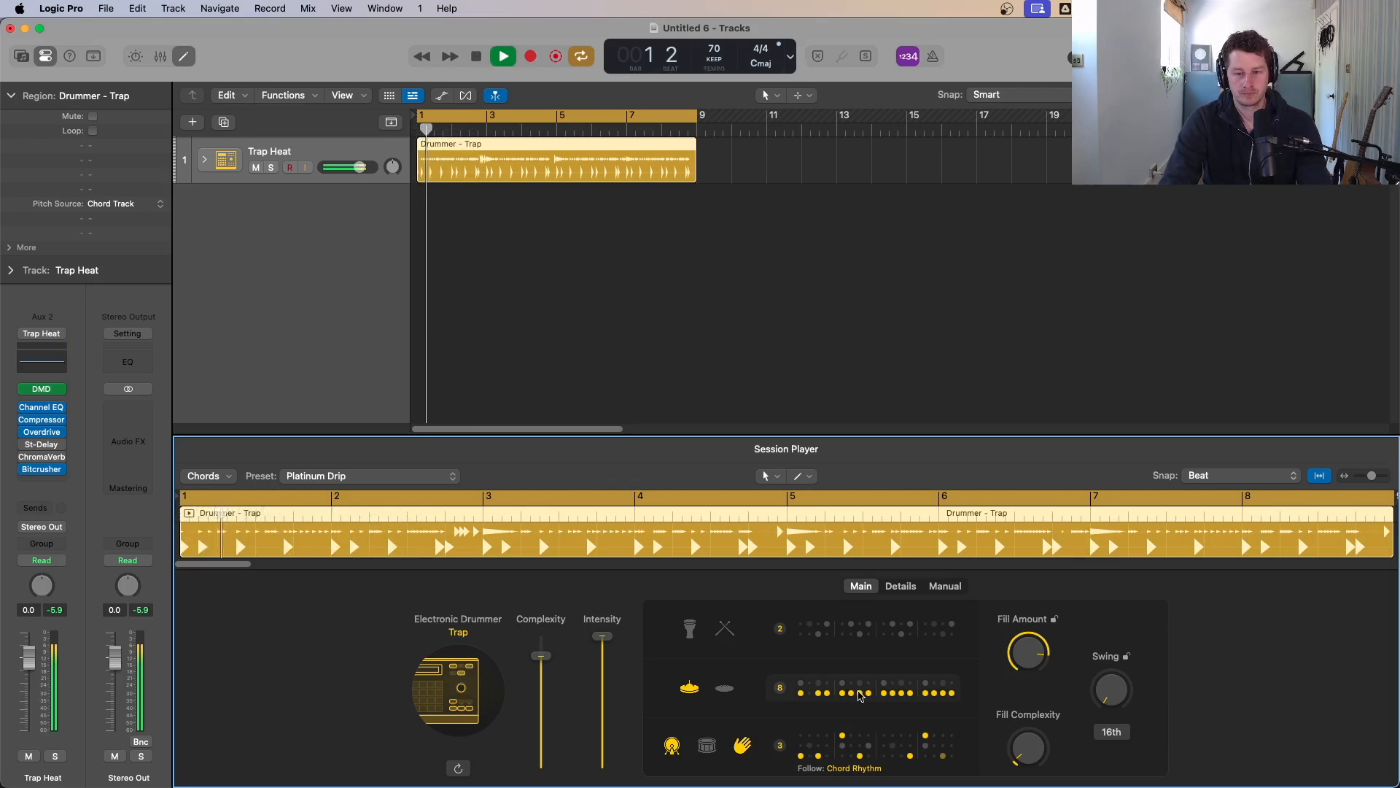
Step: Choose pattern 7 for the hi-hat pattern row and audition it
click(857, 695)
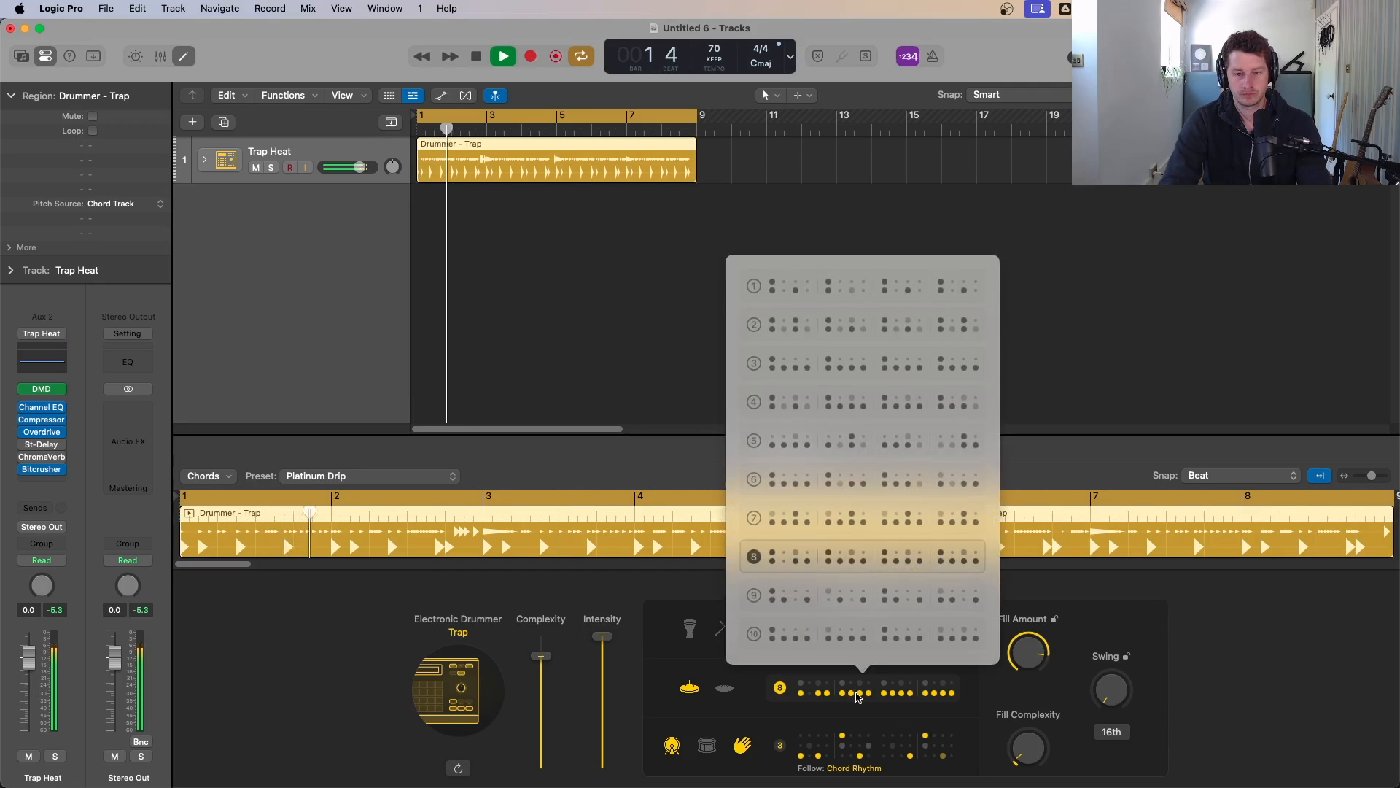
click(844, 521)
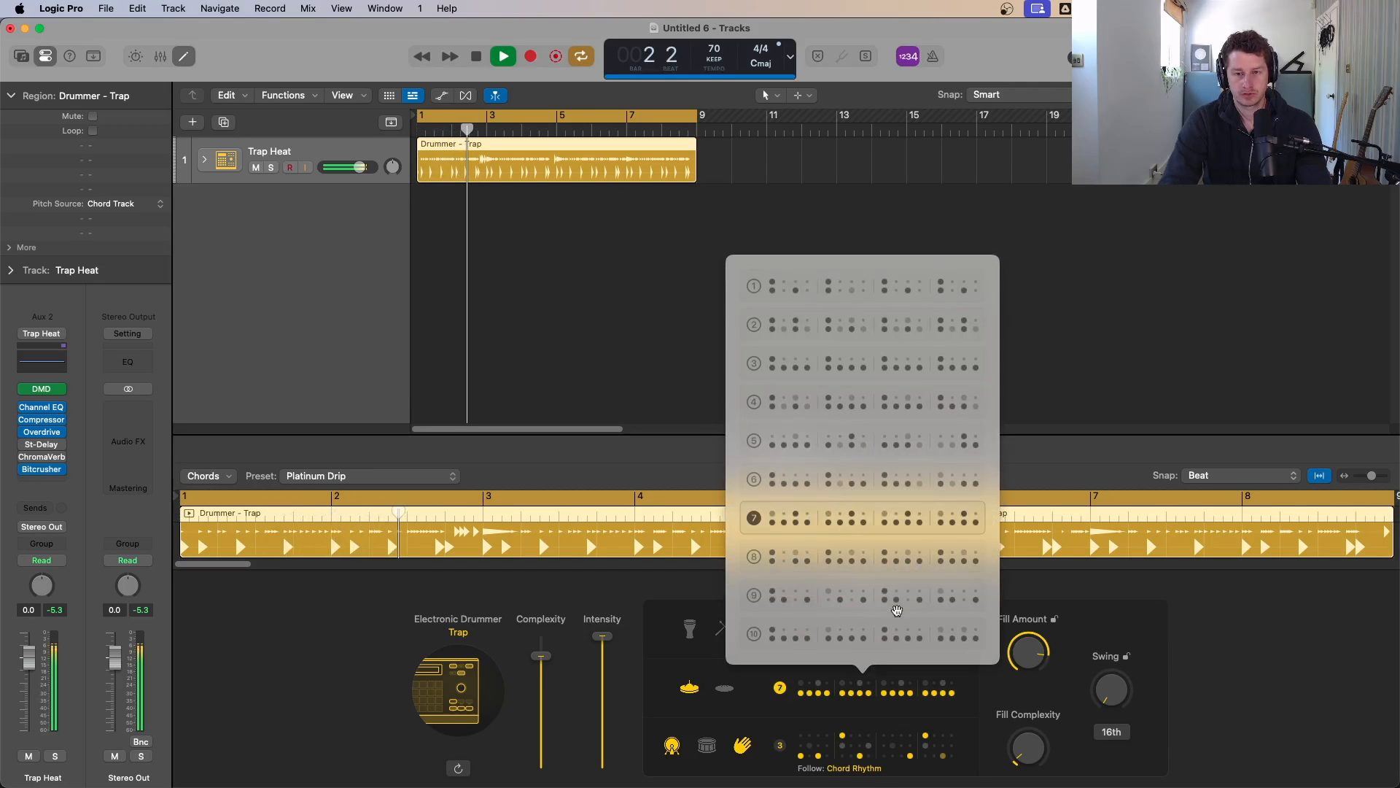
key(space)
key(space)
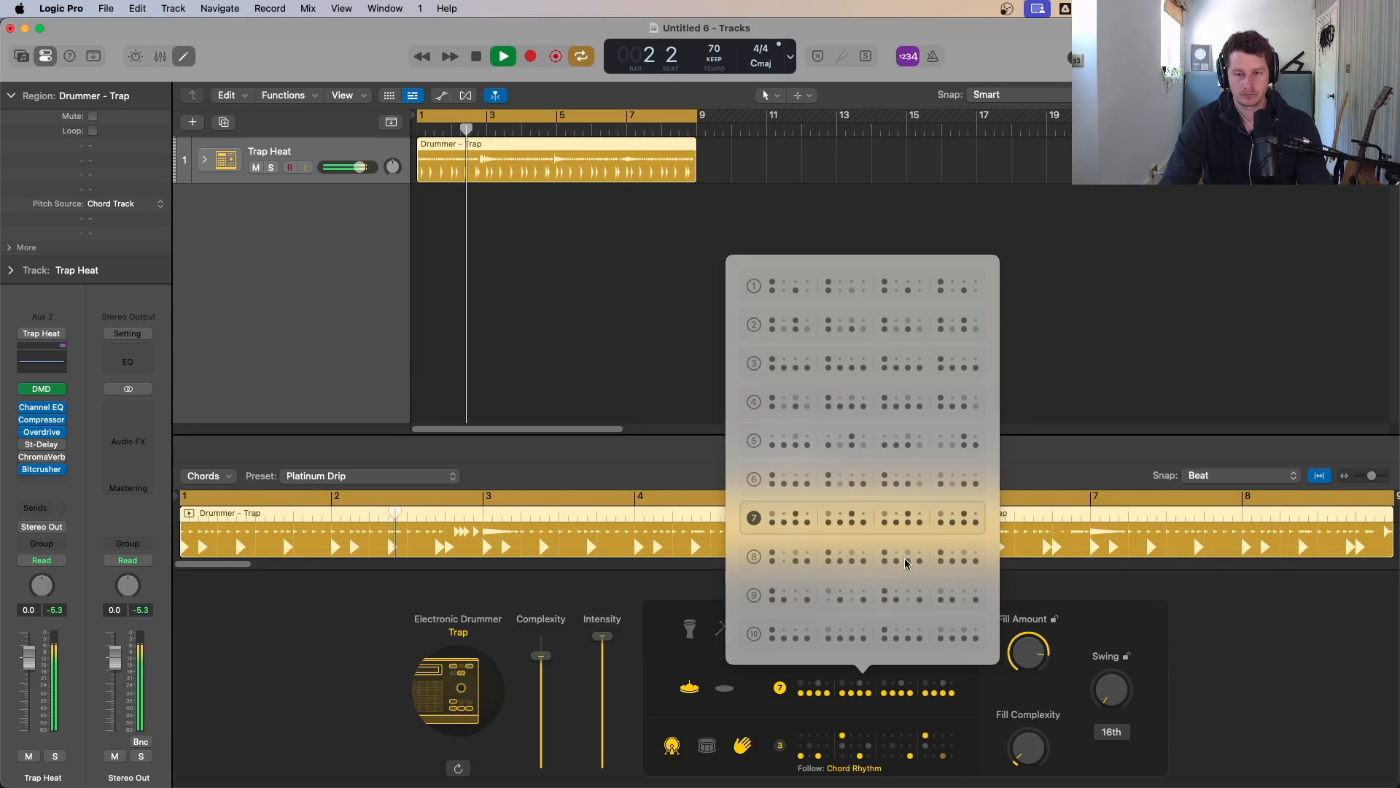
click(350, 649)
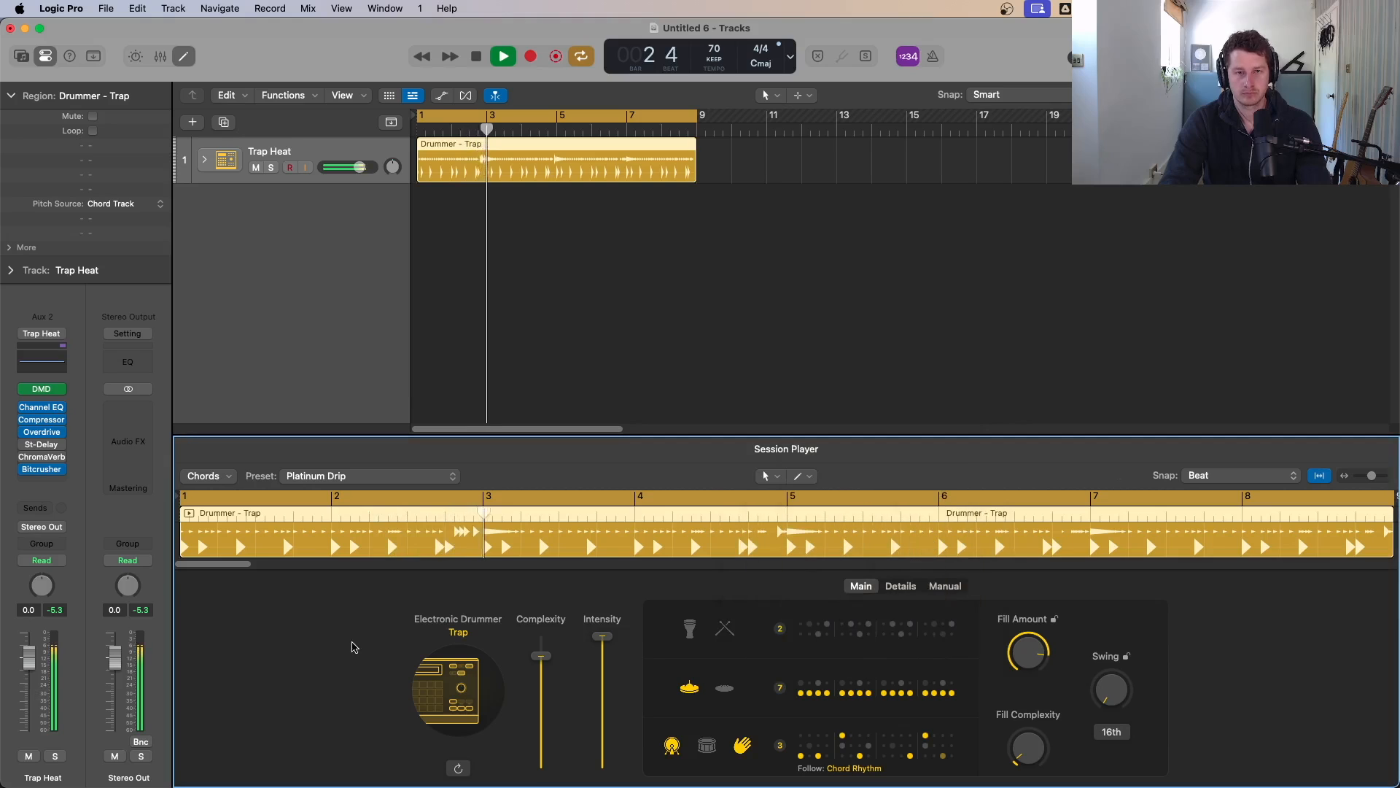
key(space)
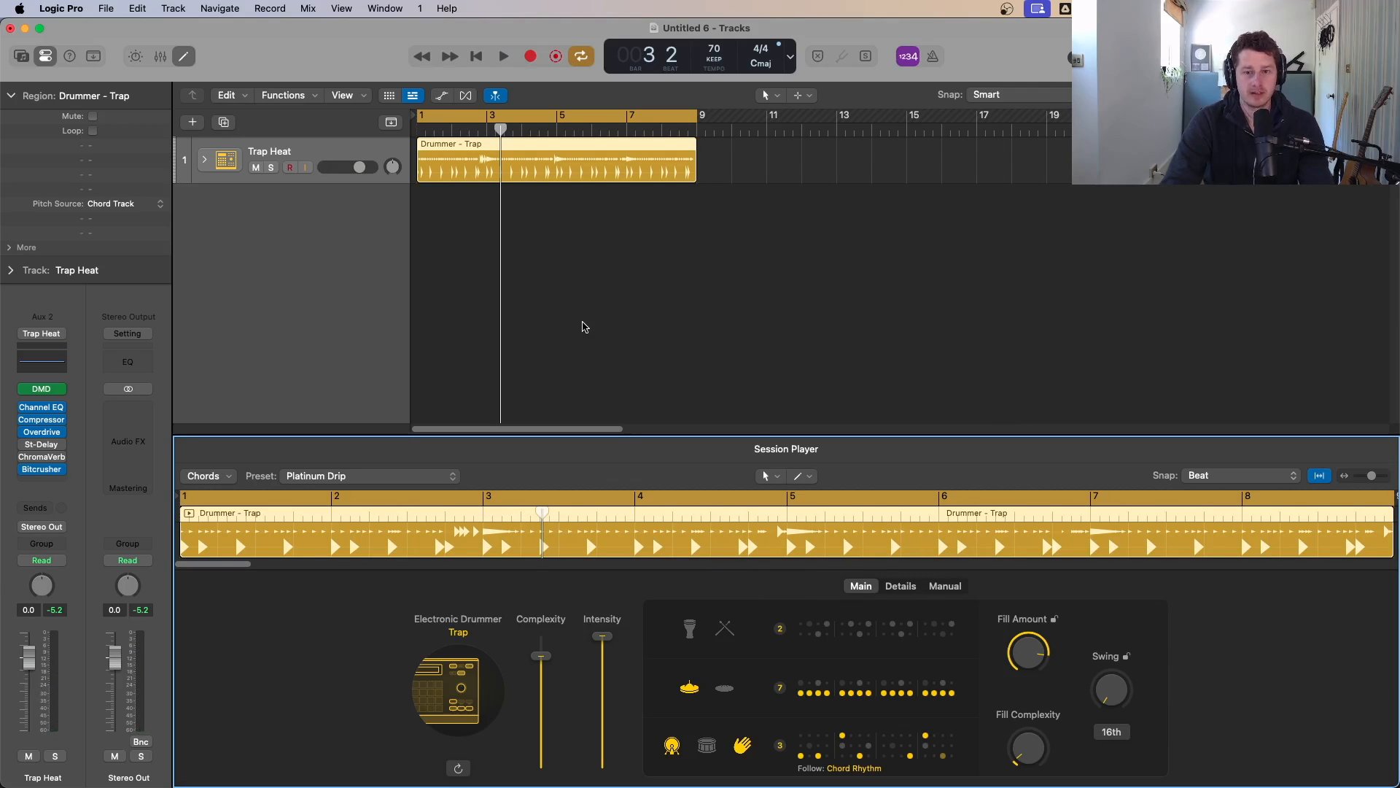
Step: Toggle the piano roll and reopen the Session Player for the drummer region
key(p)
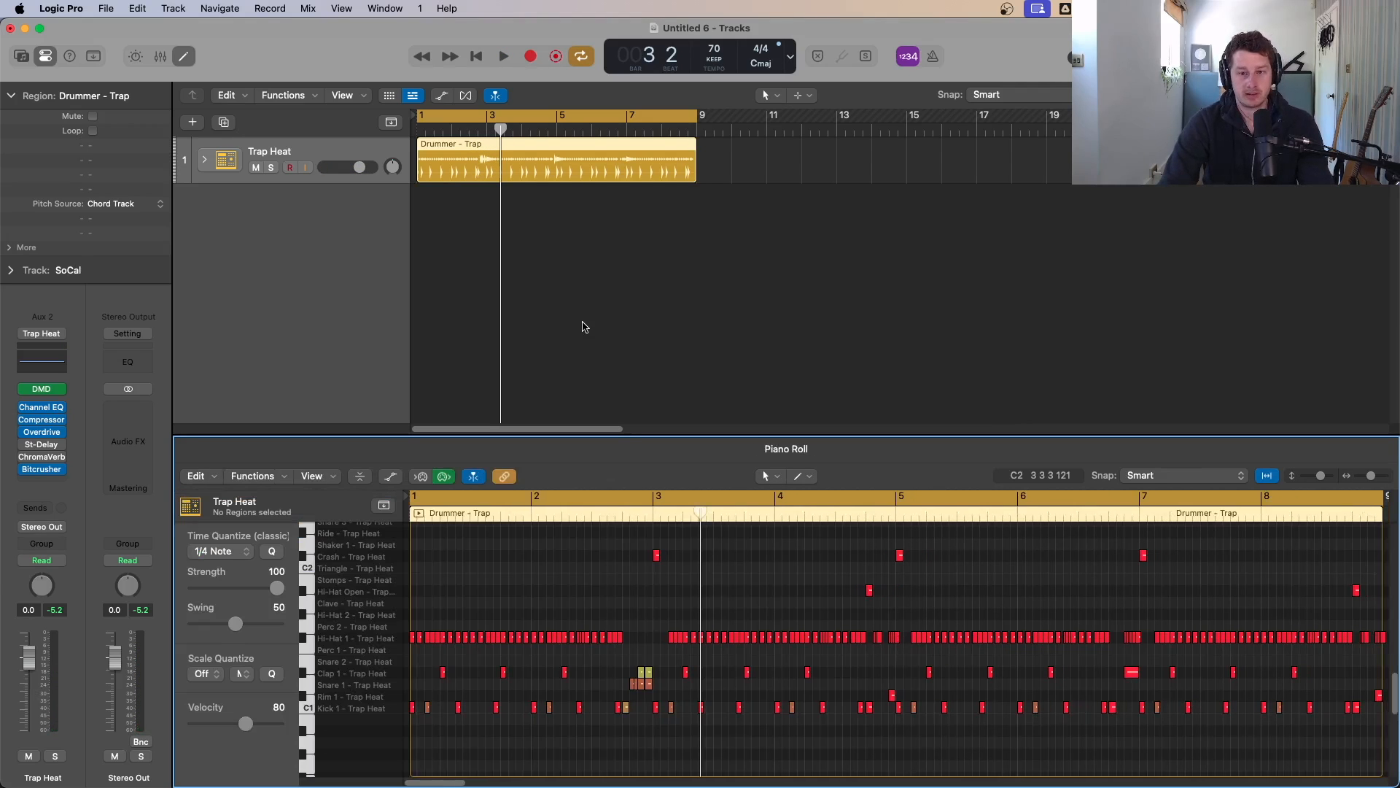
key(p)
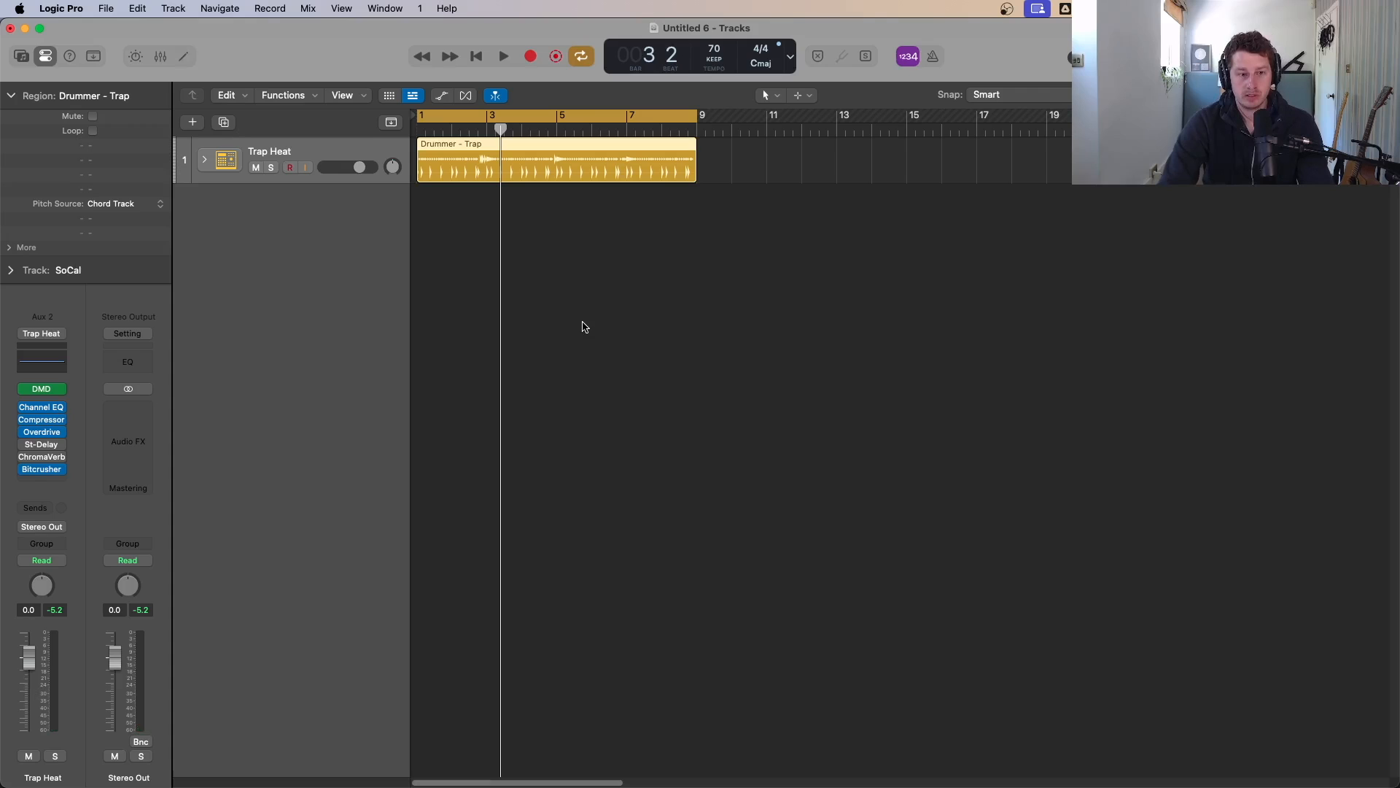
double_click(537, 148)
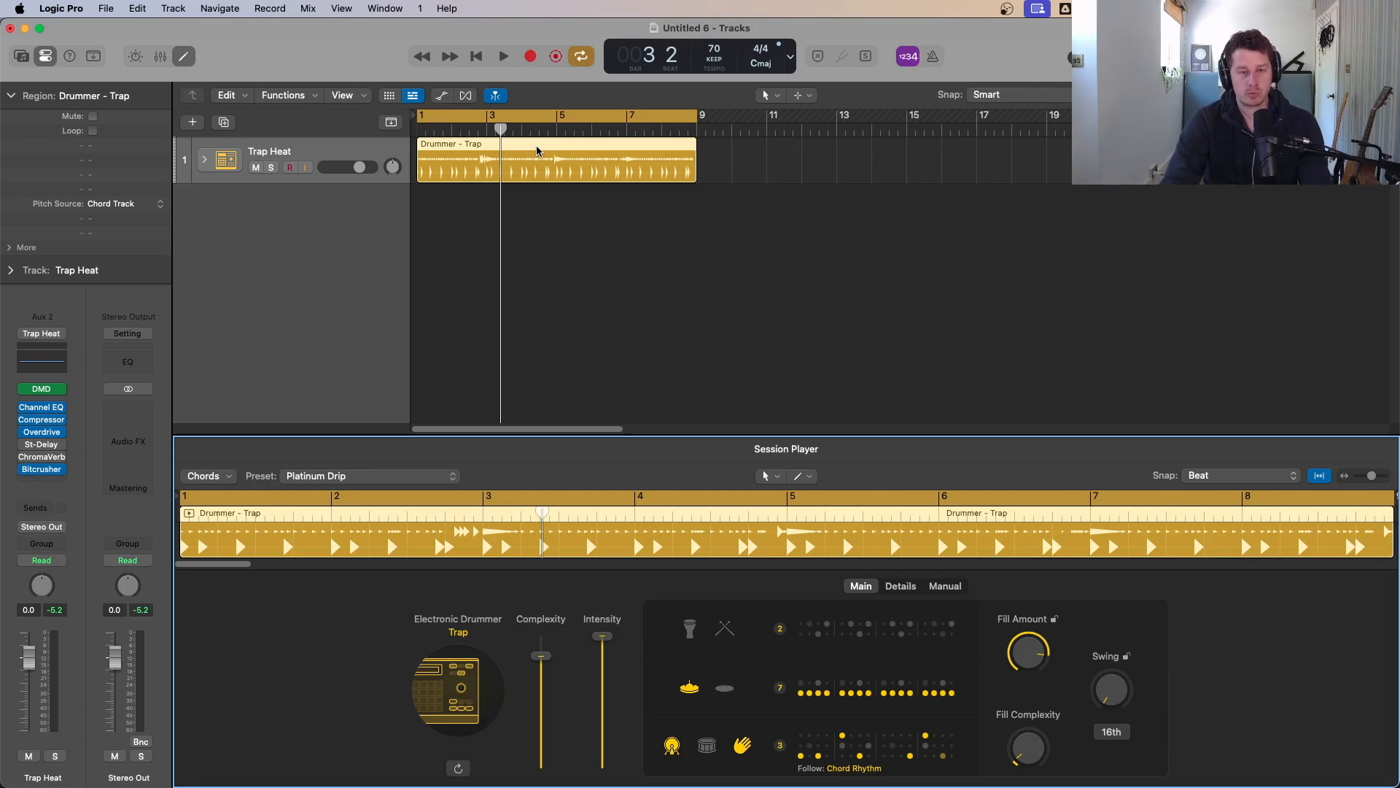
Step: Open the Apple Loops browser and narrow the loop list to guitar loops
key(o)
key(o)
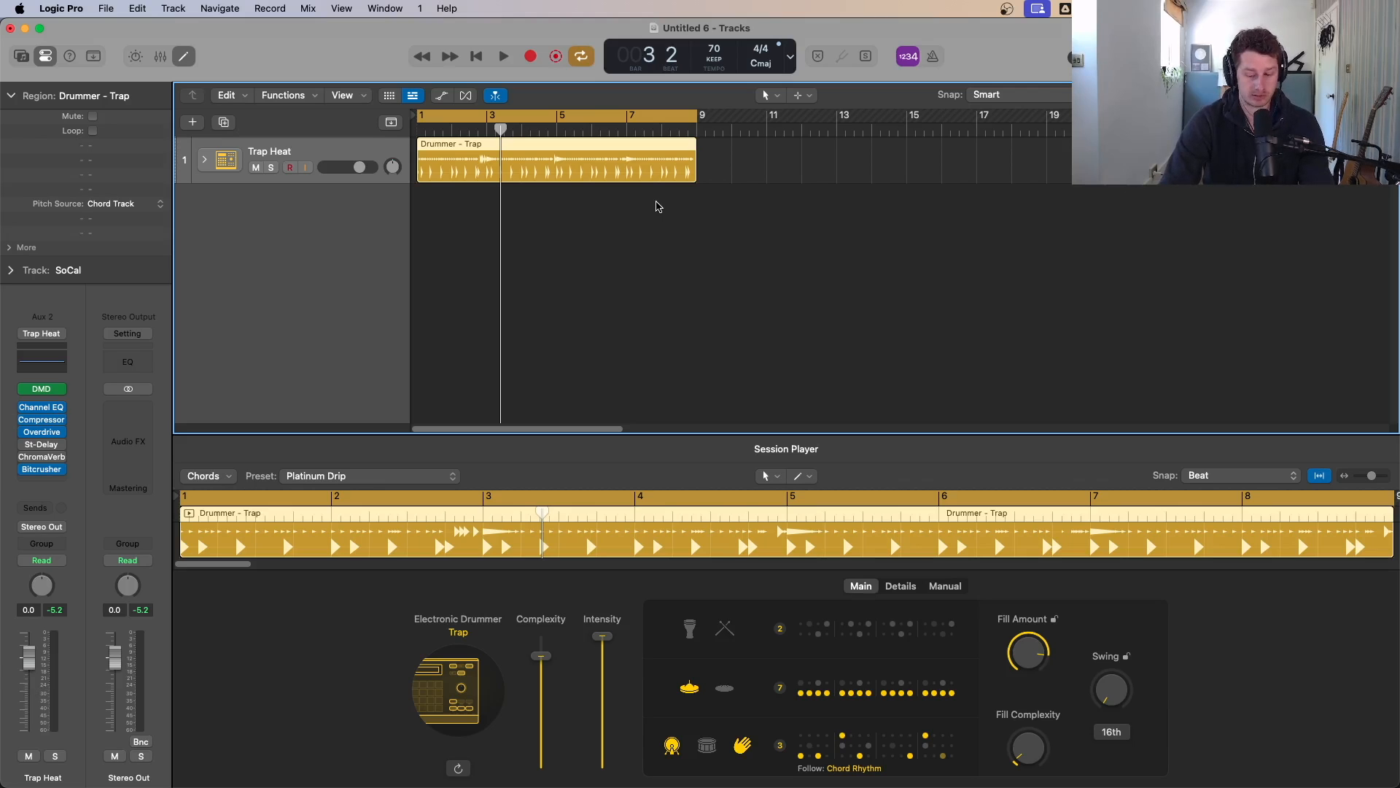
key(o)
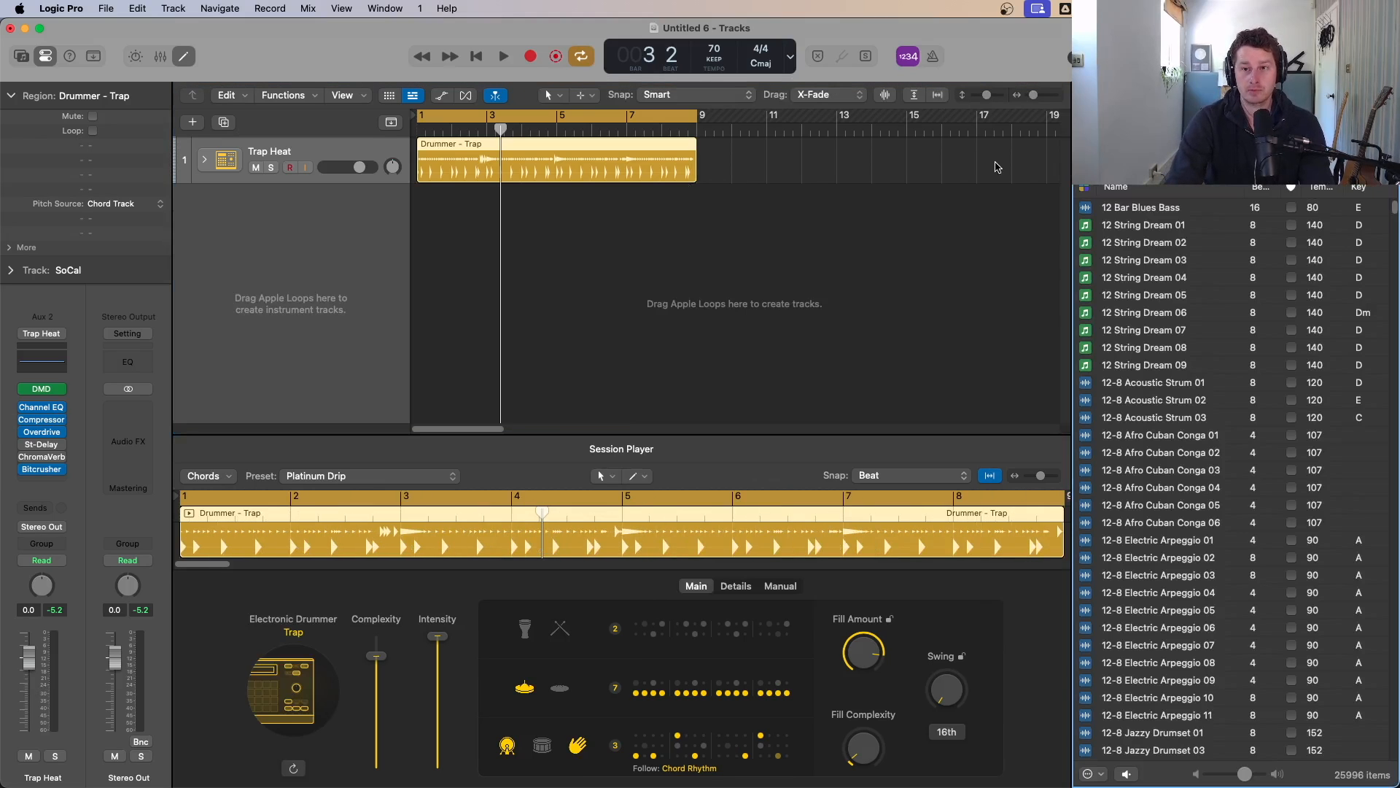
scroll(1269, 365, down, 10)
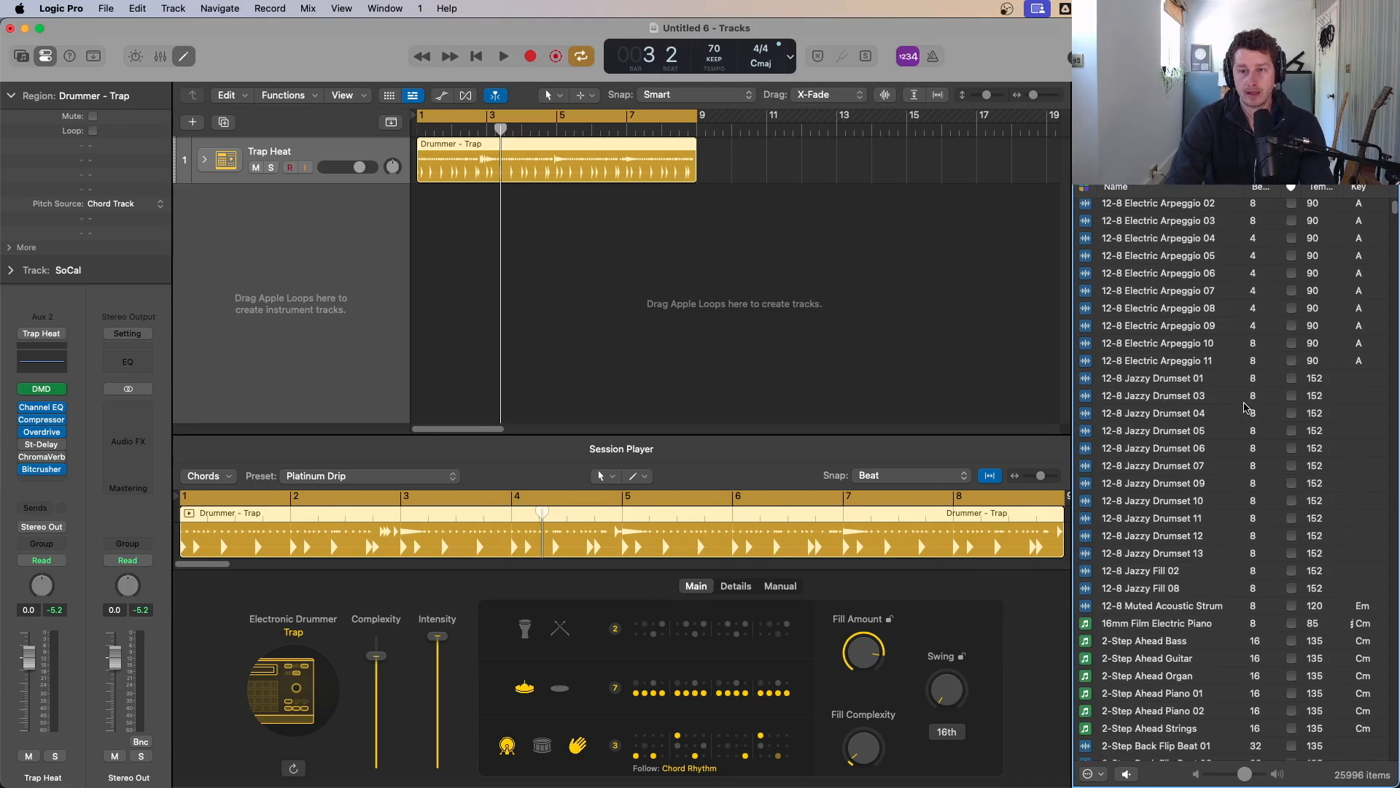
scroll(1244, 407, up, 10)
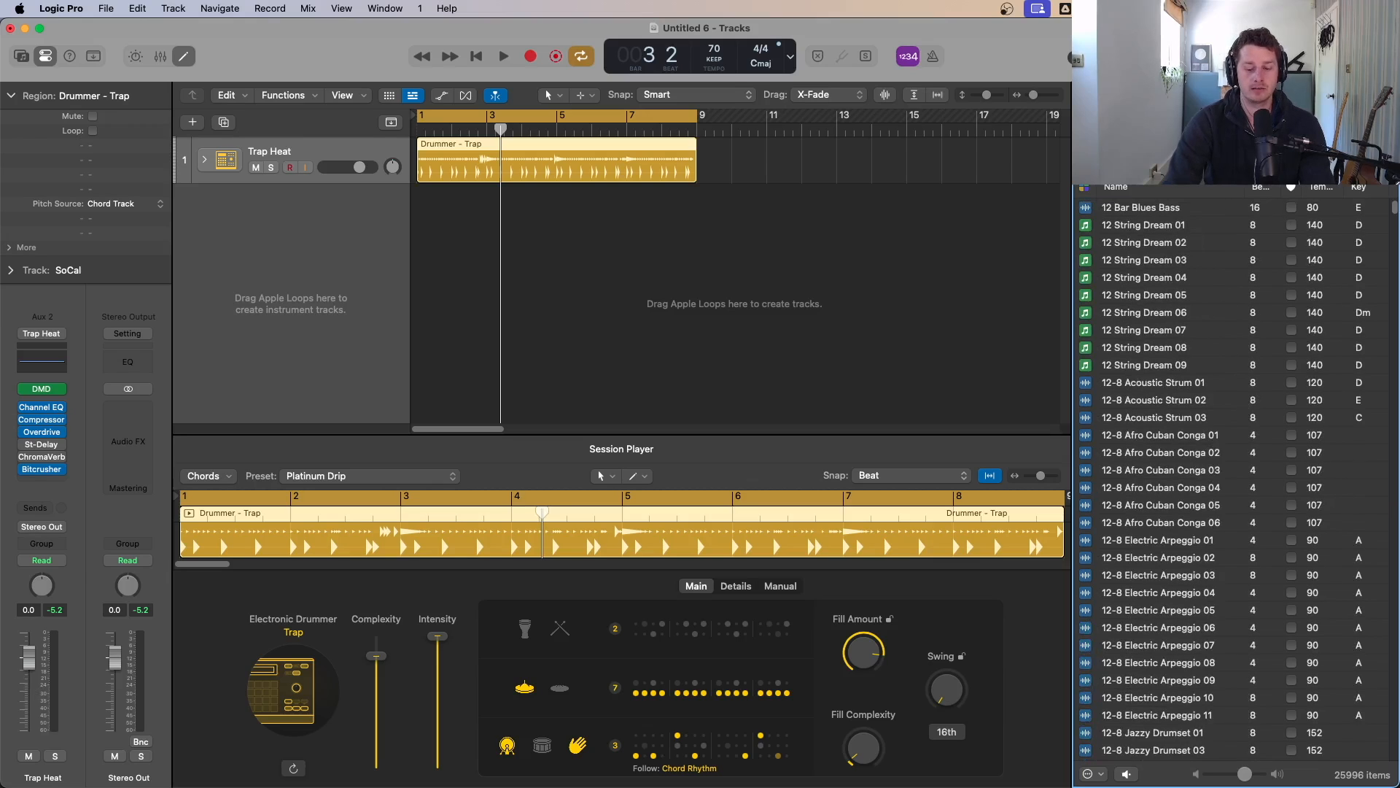
key(Return)
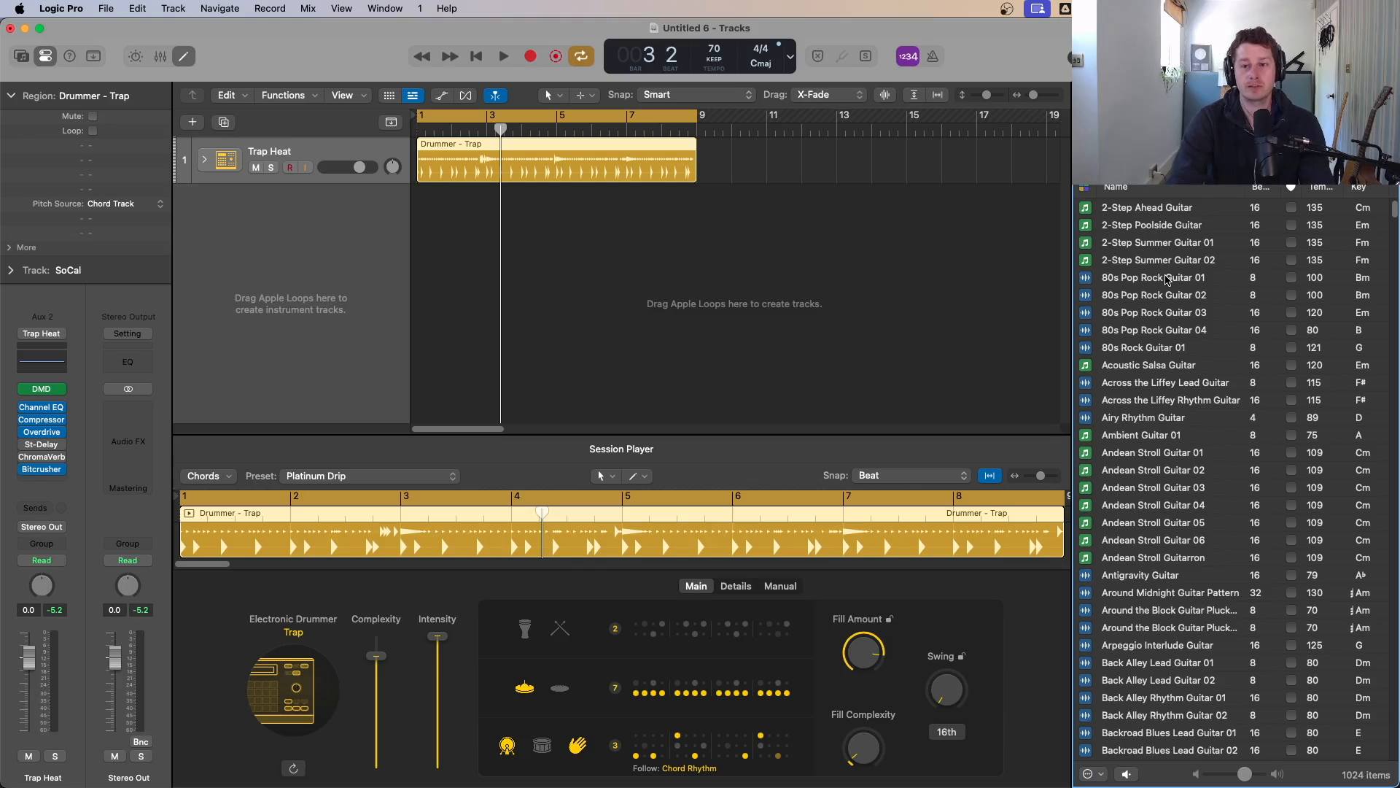
Step: Audition guitar loops from 80s Pop Rock Guitar 01 down through the Bosnian Sunset Guitar loops
click(1167, 278)
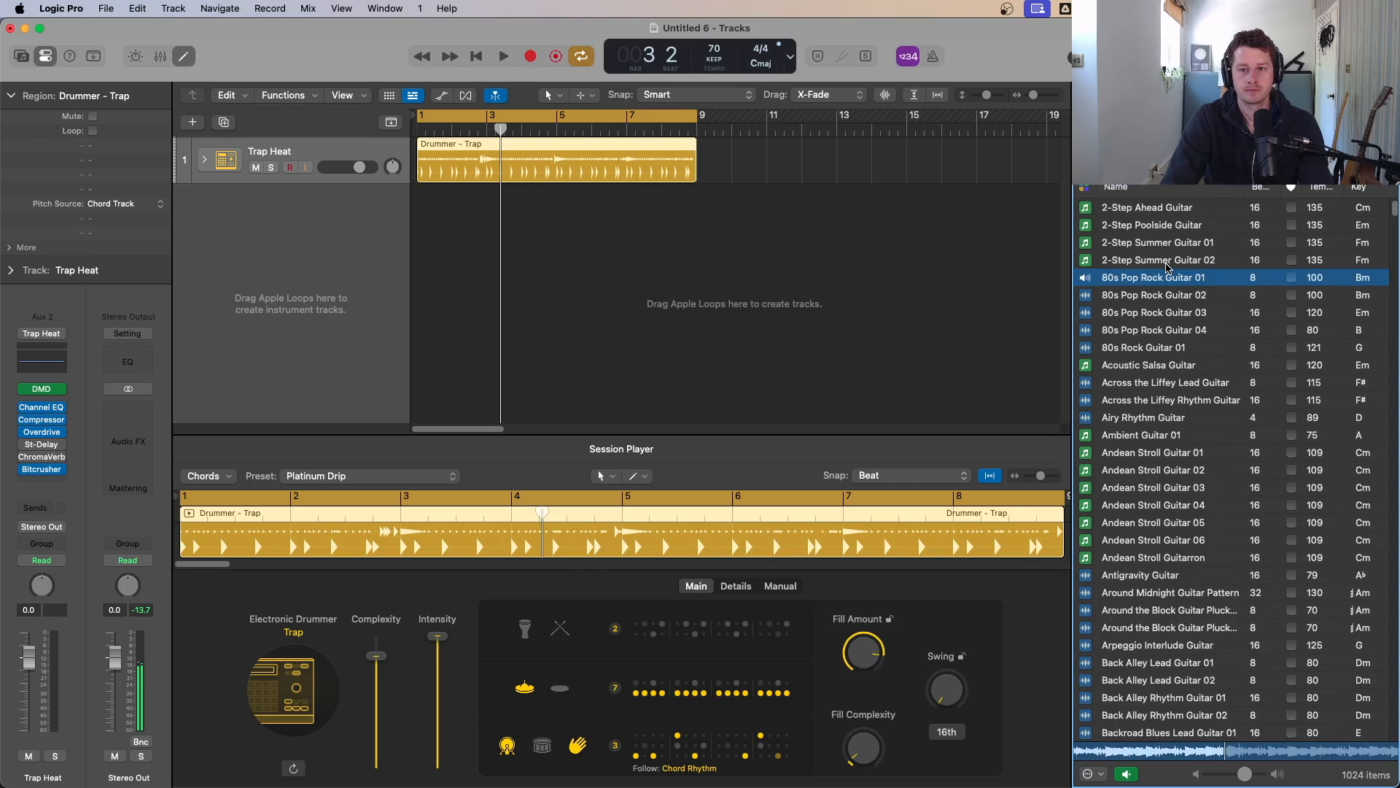
key(Down)
key(Down)
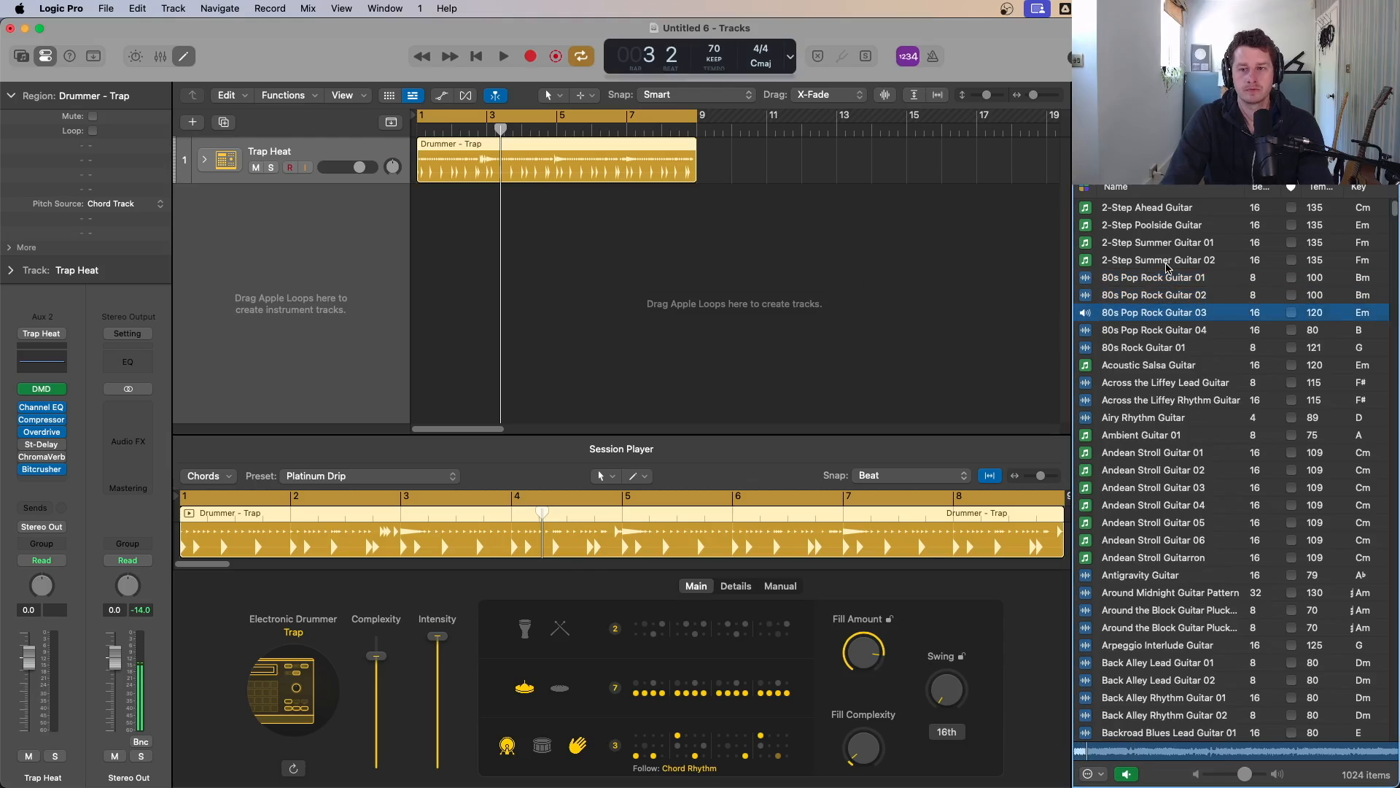
key(Down)
click(1177, 383)
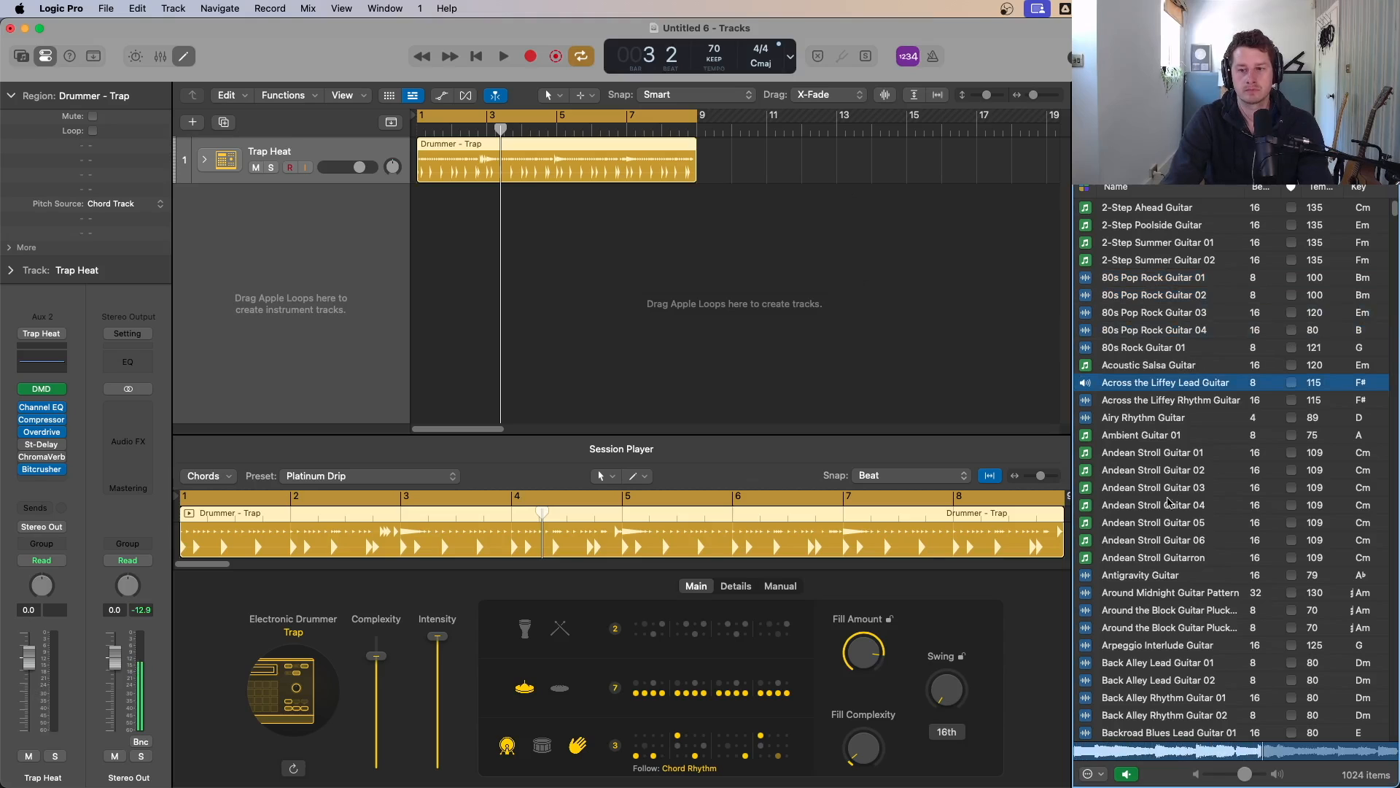
click(1151, 577)
scroll(1154, 587, down, 2)
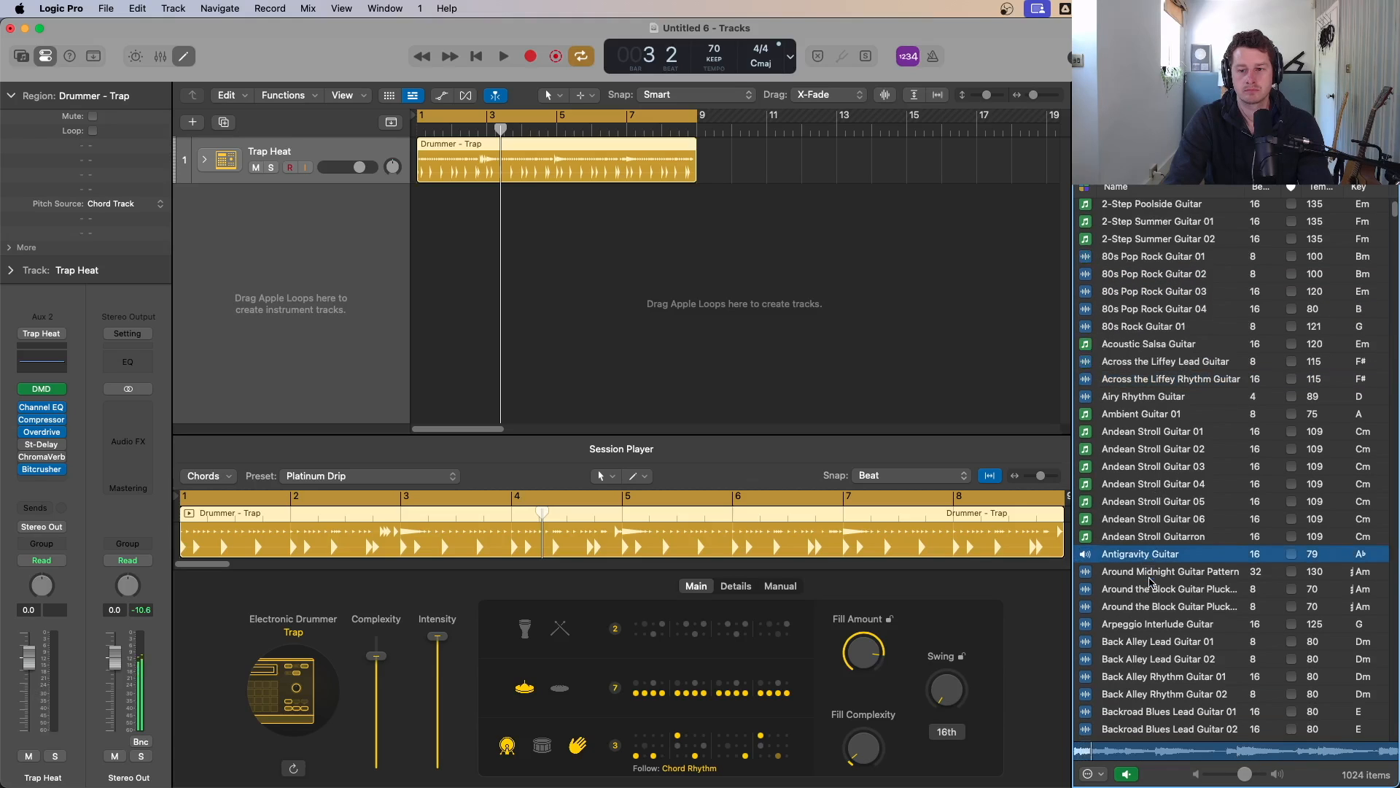
click(1149, 618)
scroll(1160, 605, down, 8)
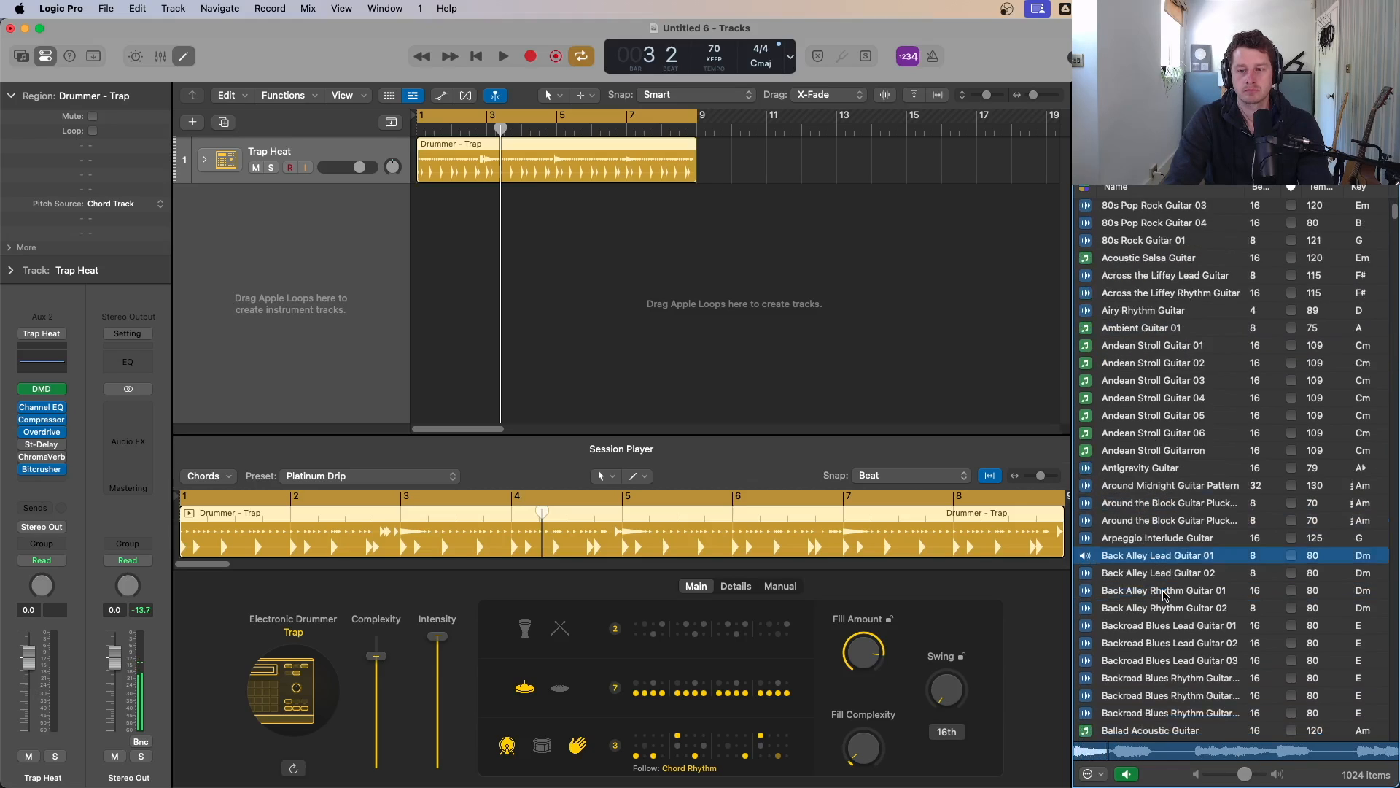
click(1170, 522)
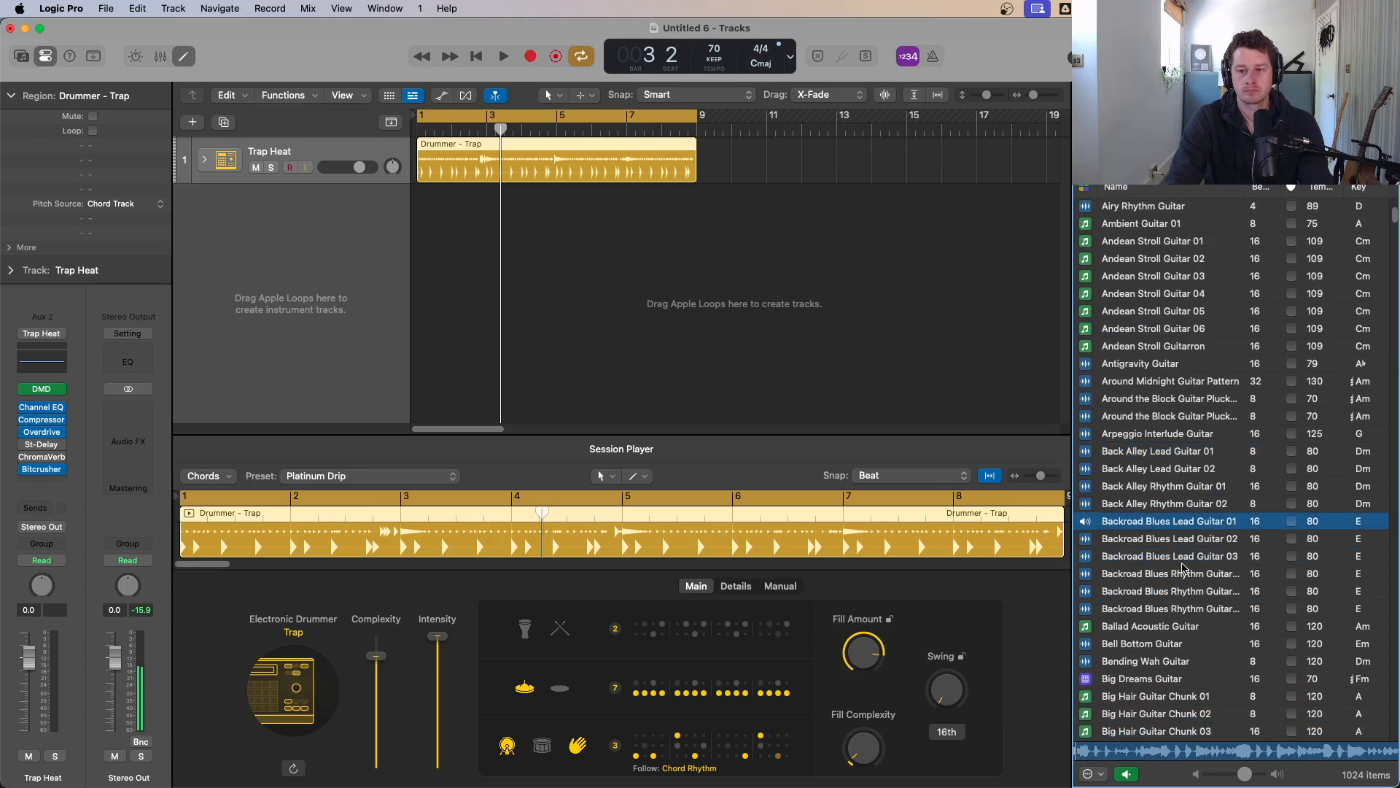
scroll(1178, 562, down, 5)
scroll(1182, 571, down, 1)
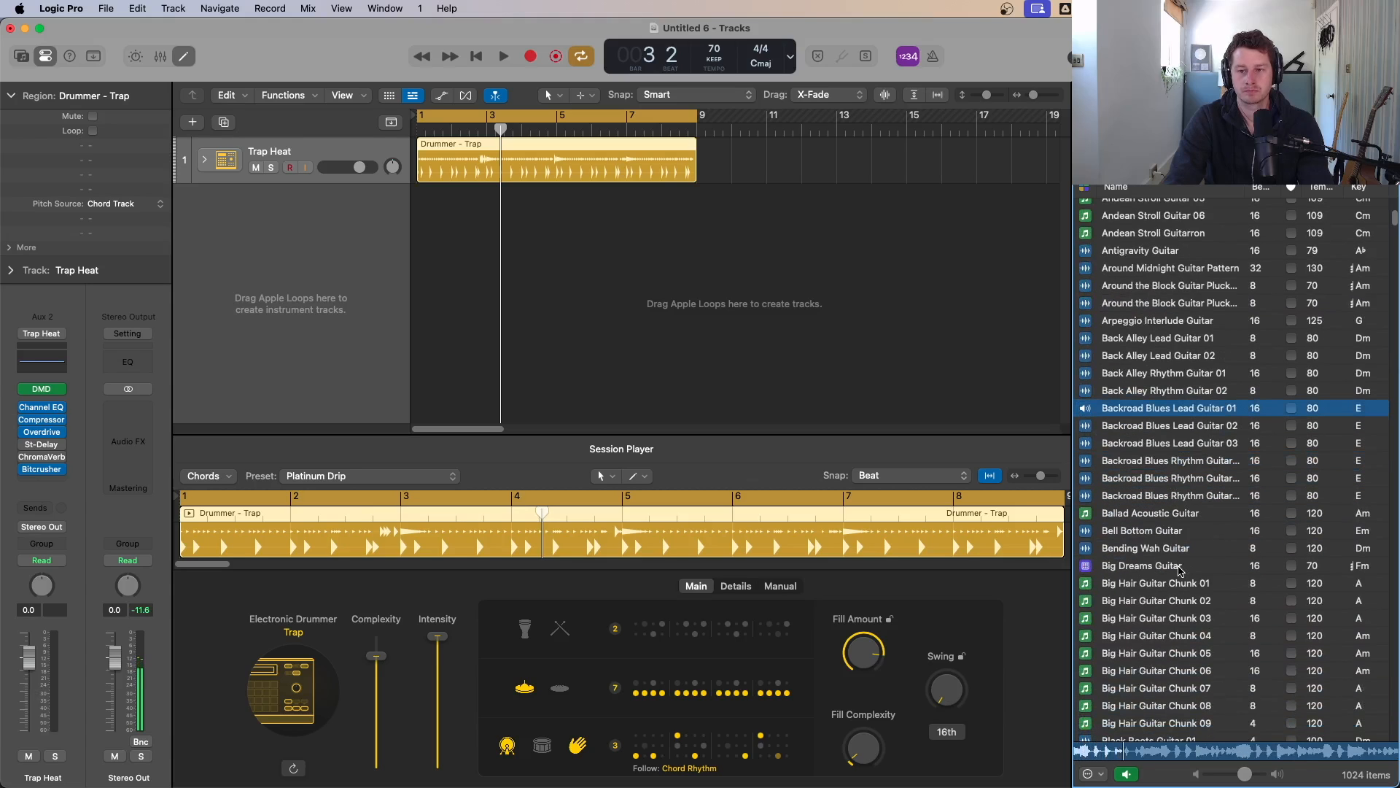
scroll(1178, 563, down, 9)
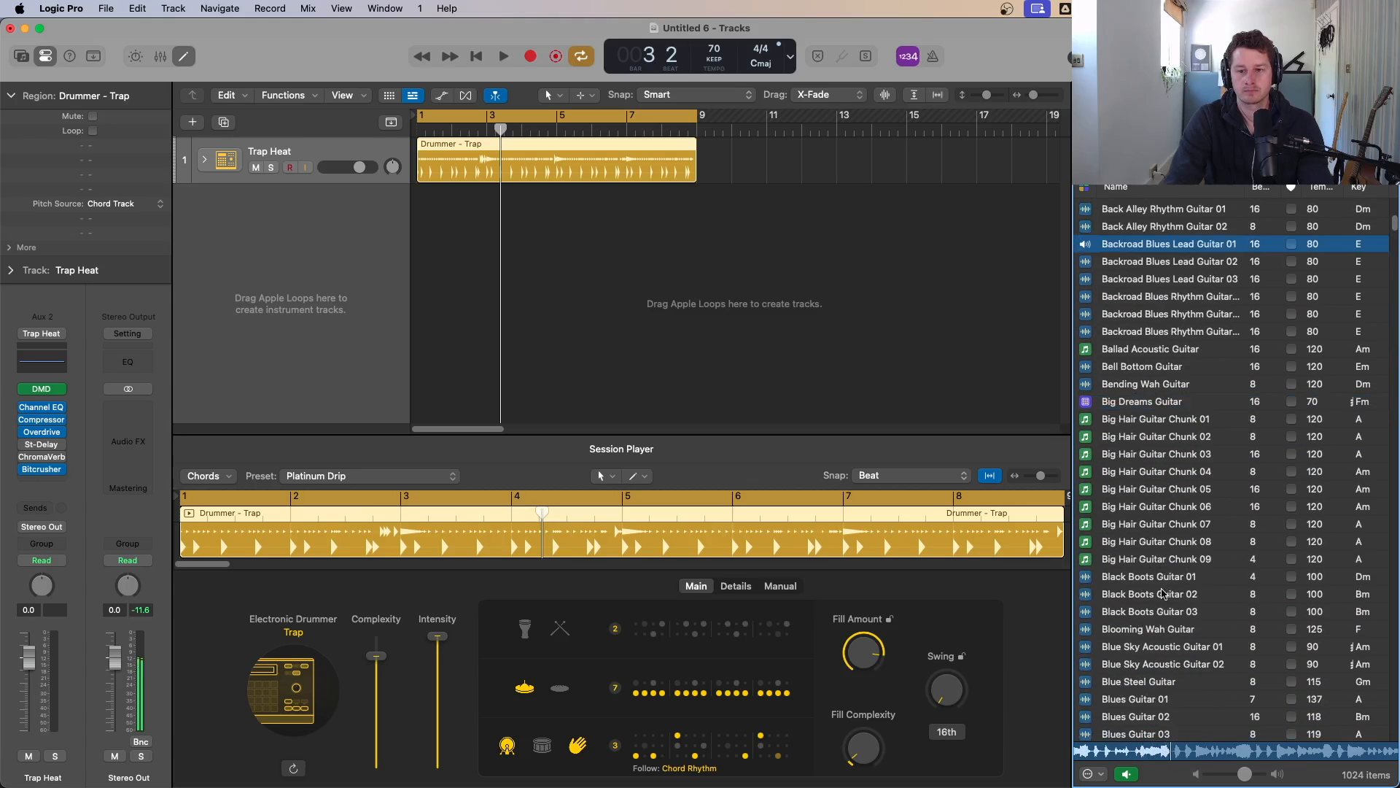
click(1164, 578)
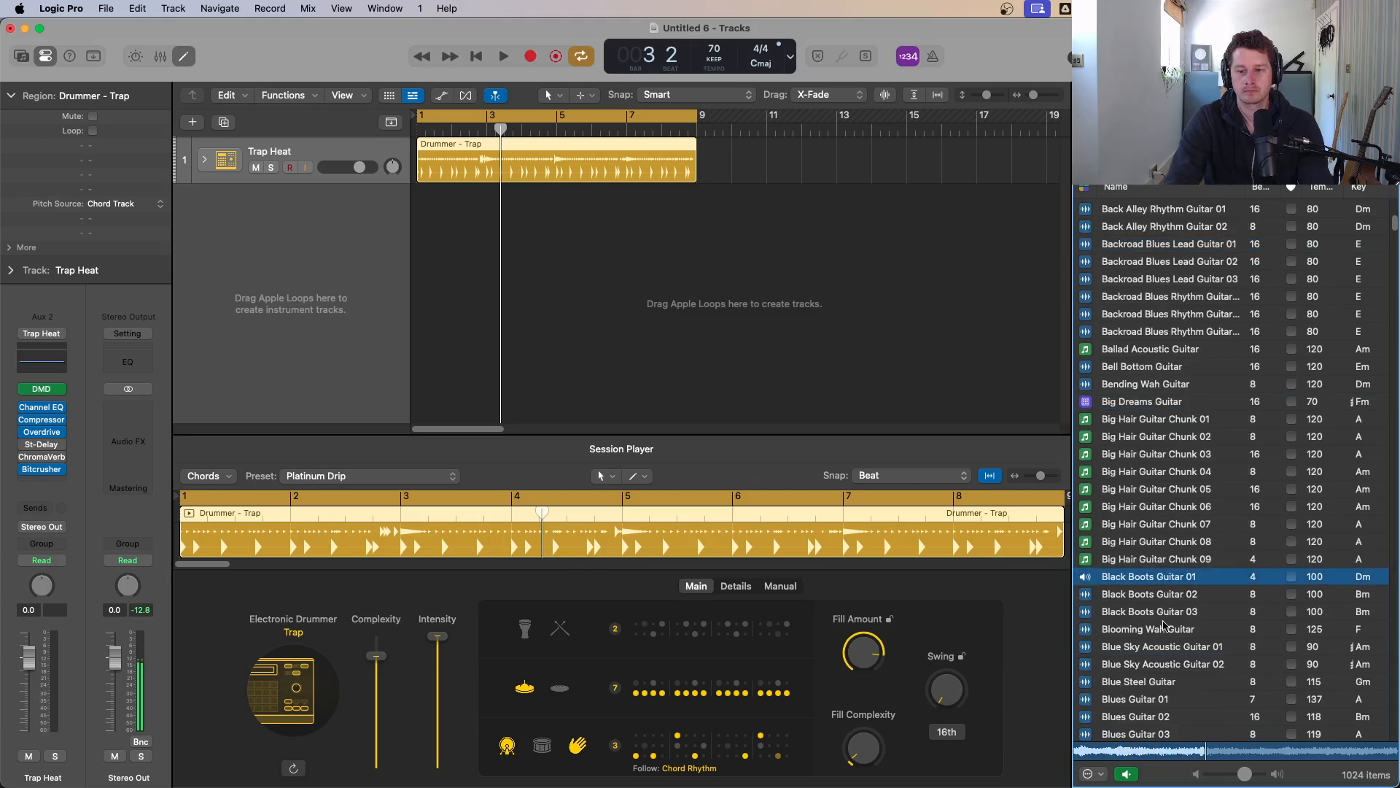
click(1165, 646)
scroll(1161, 583, down, 20)
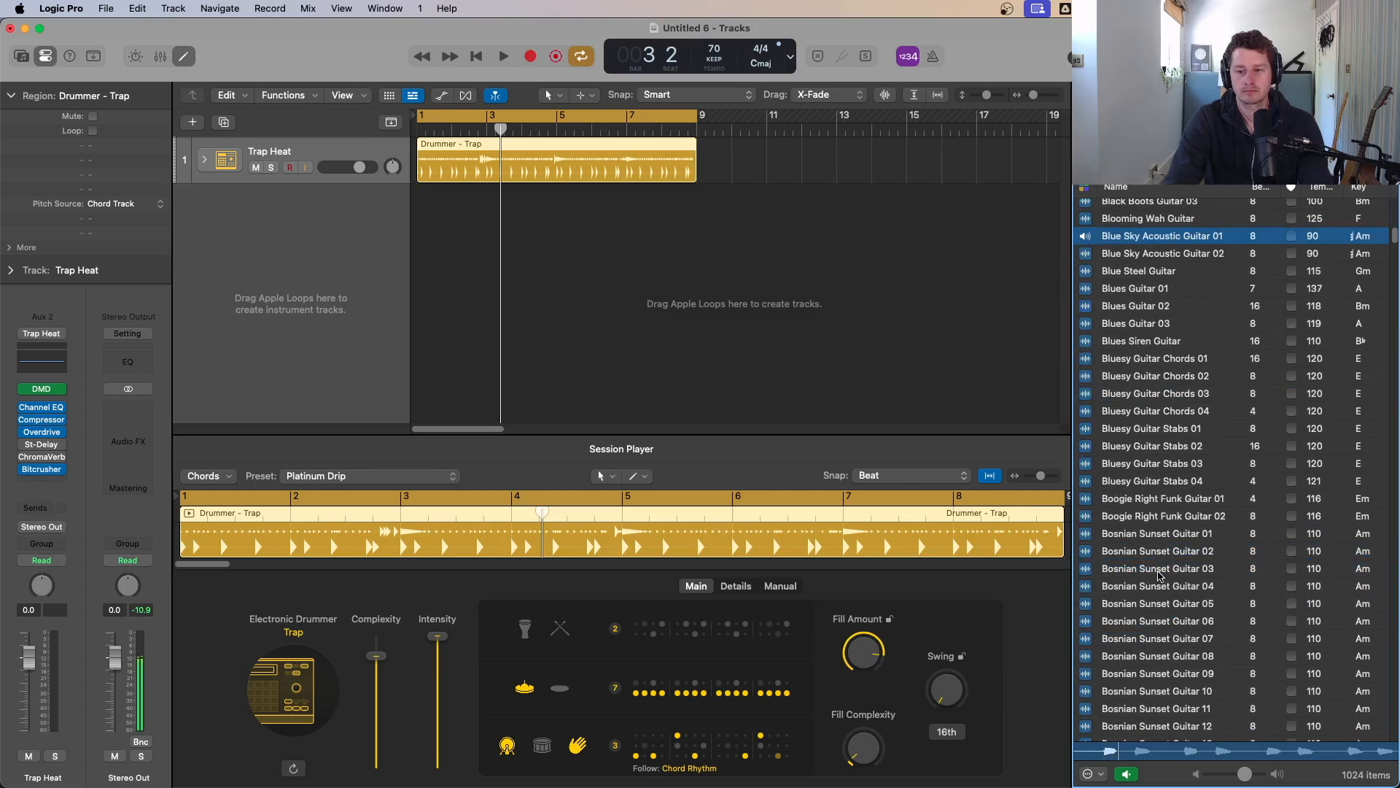
click(1180, 373)
scroll(1171, 529, down, 7)
click(1167, 578)
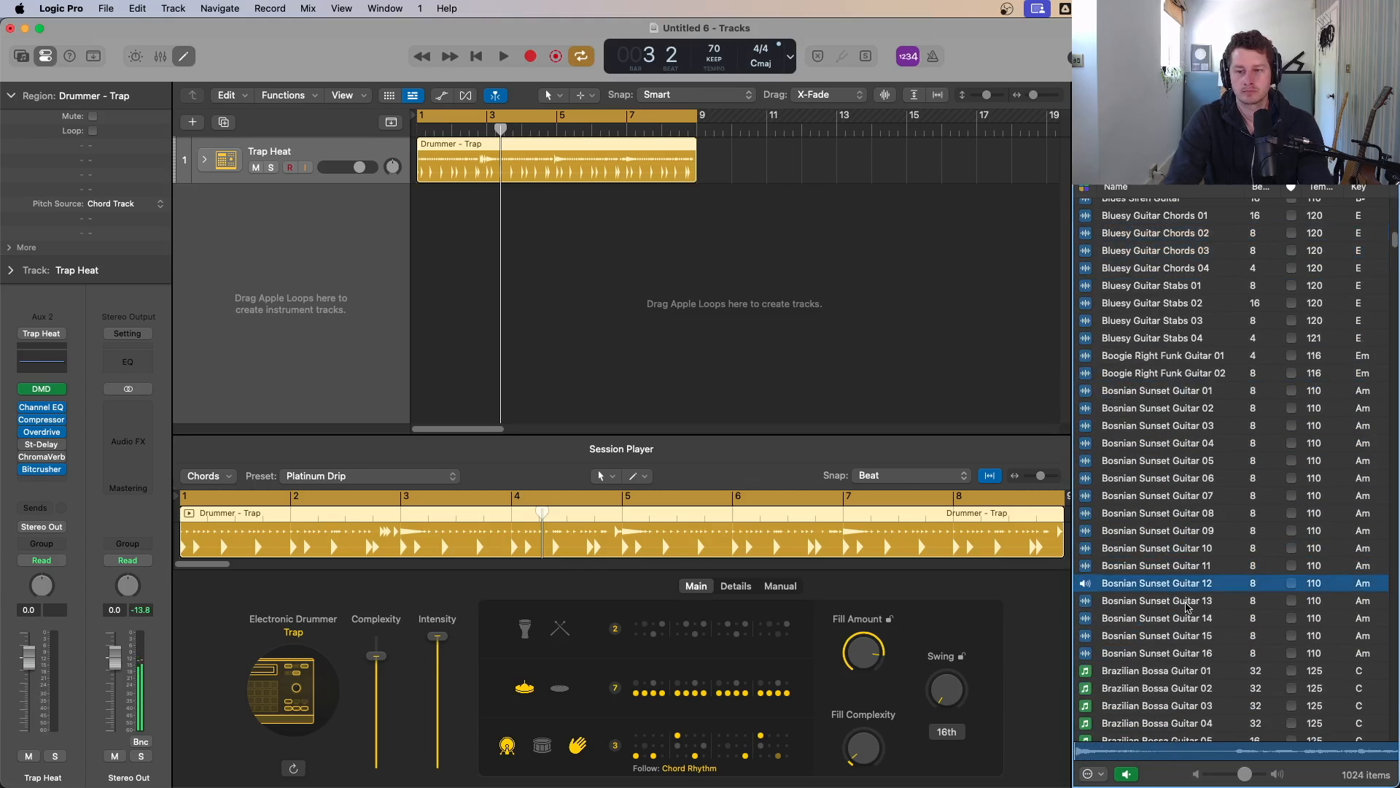
Step: Audition more guitar loops from Brazilian Guitar through Chill Loop Guitar
scroll(1162, 548, down, 14)
click(1161, 593)
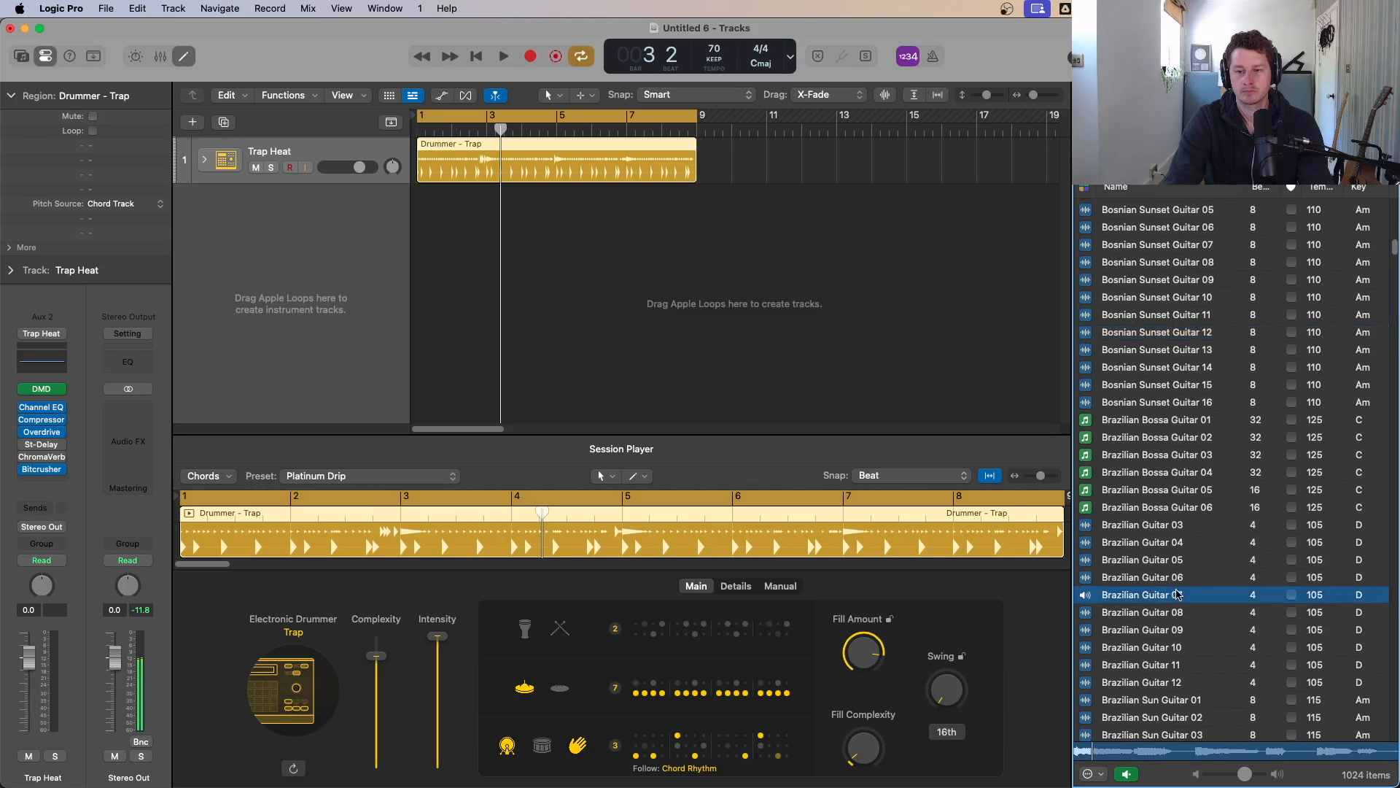
scroll(1163, 591, down, 8)
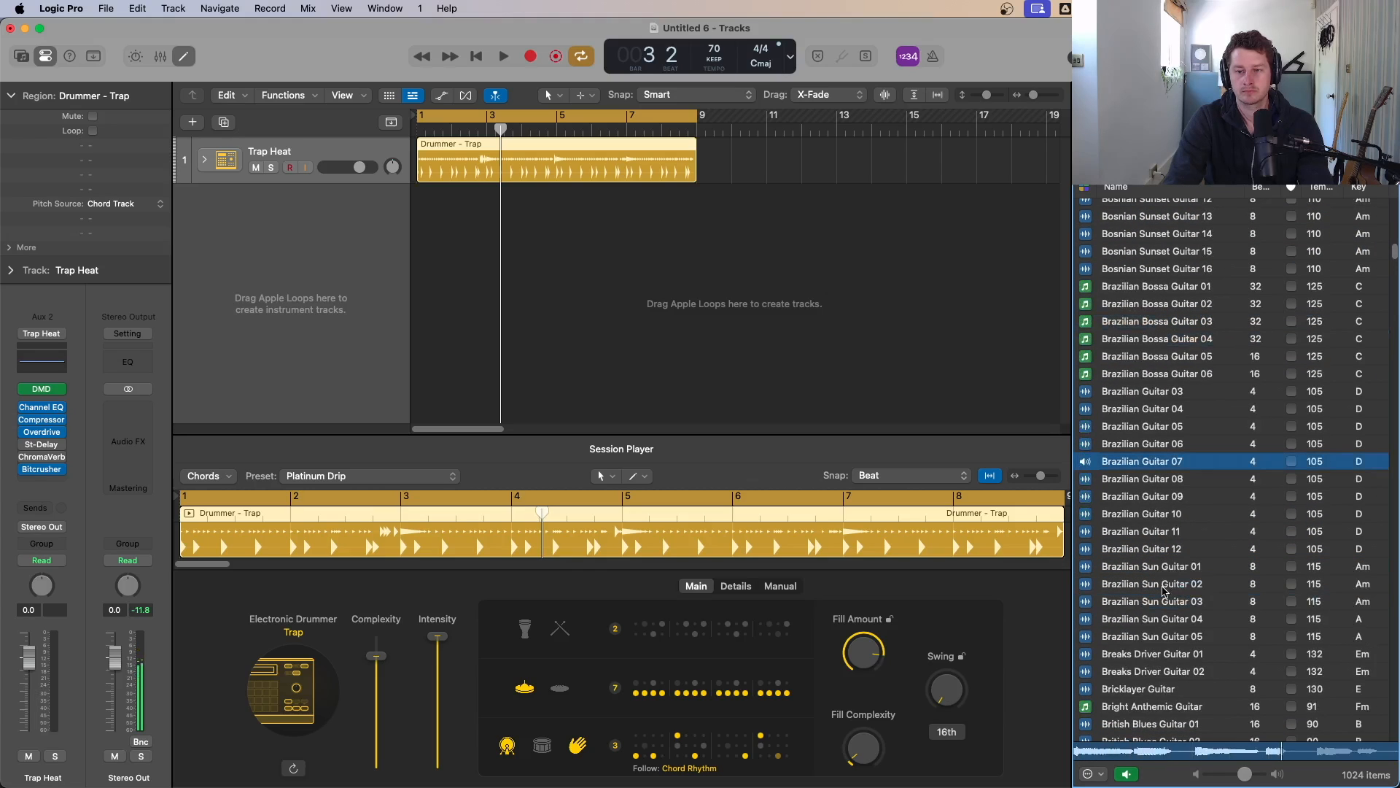
click(1162, 584)
scroll(1162, 589, down, 9)
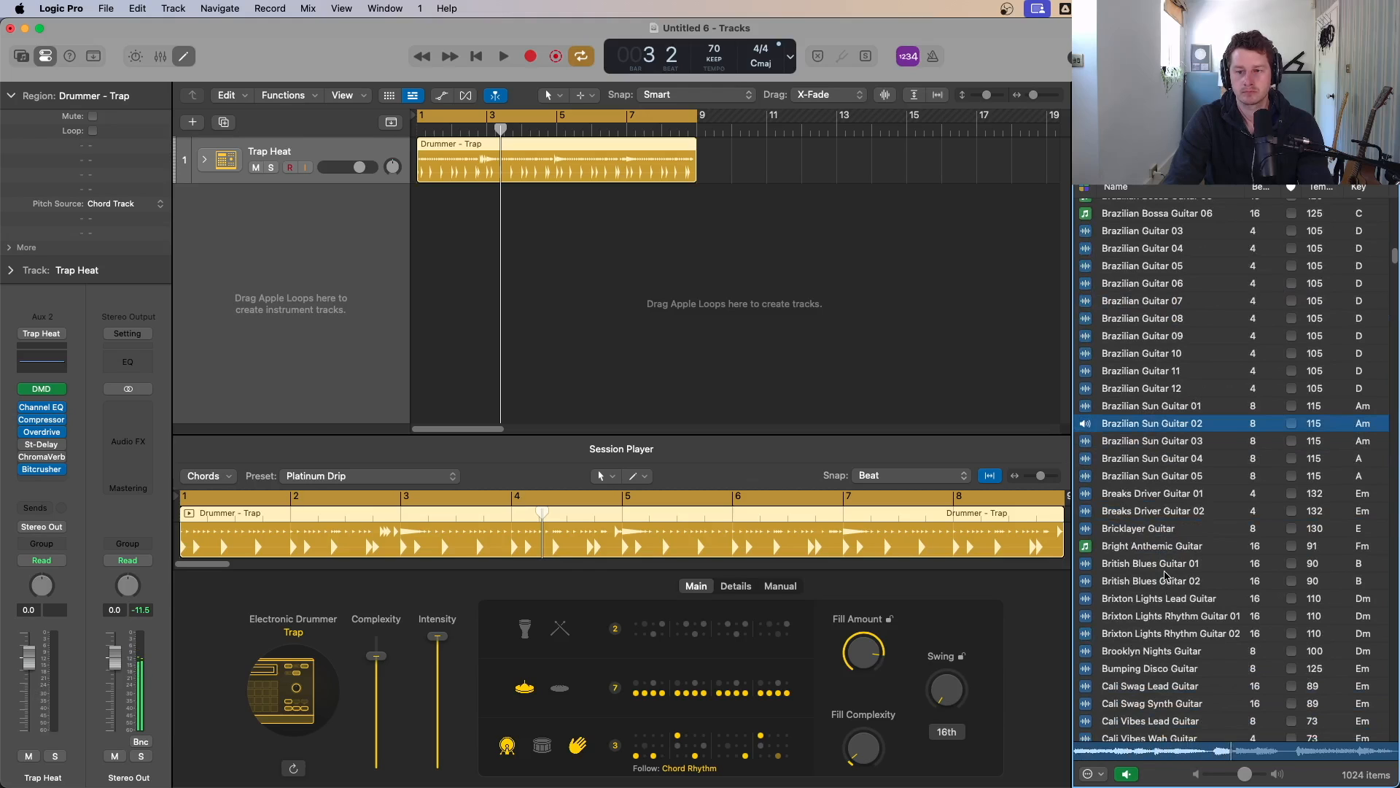
click(1171, 584)
scroll(1174, 596, down, 7)
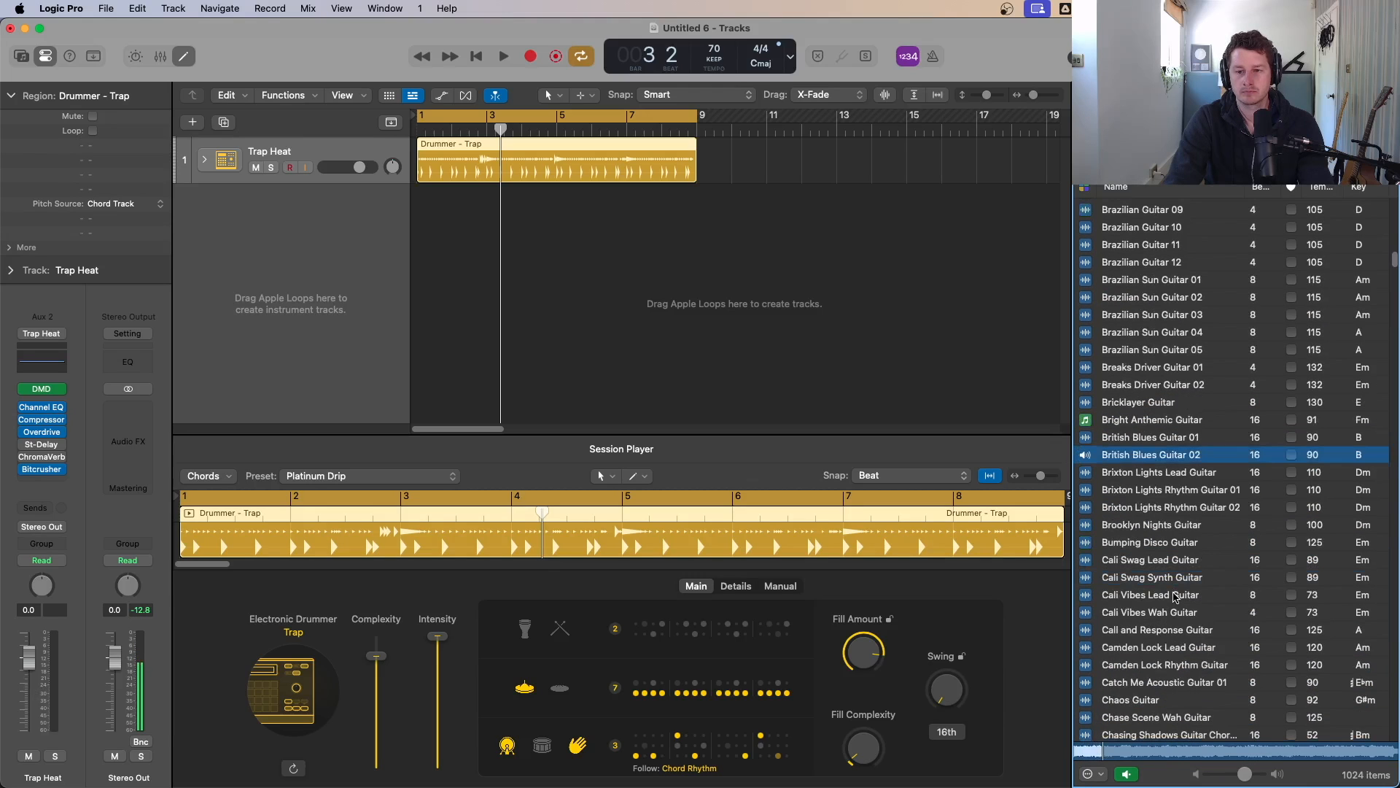
click(1182, 602)
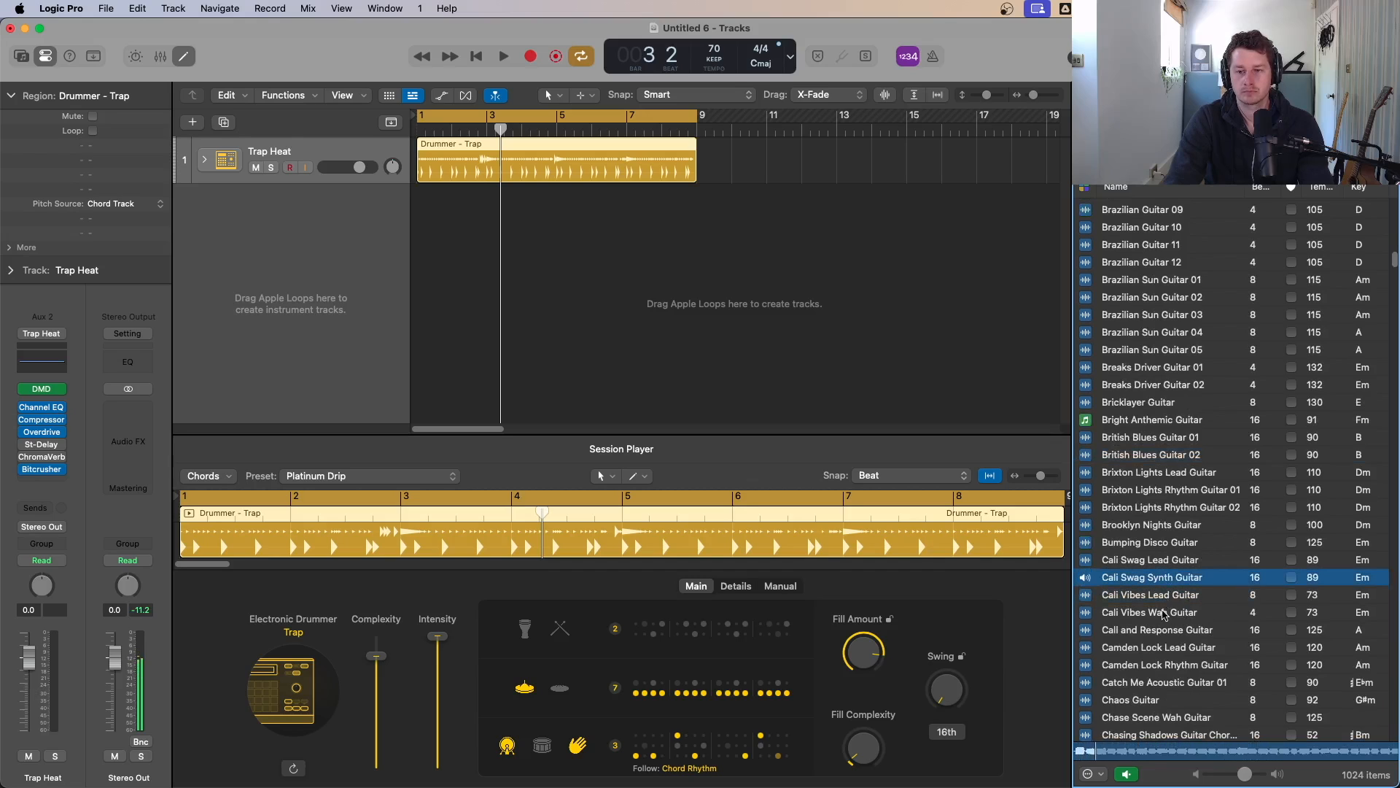
click(1167, 612)
scroll(1173, 591, down, 1)
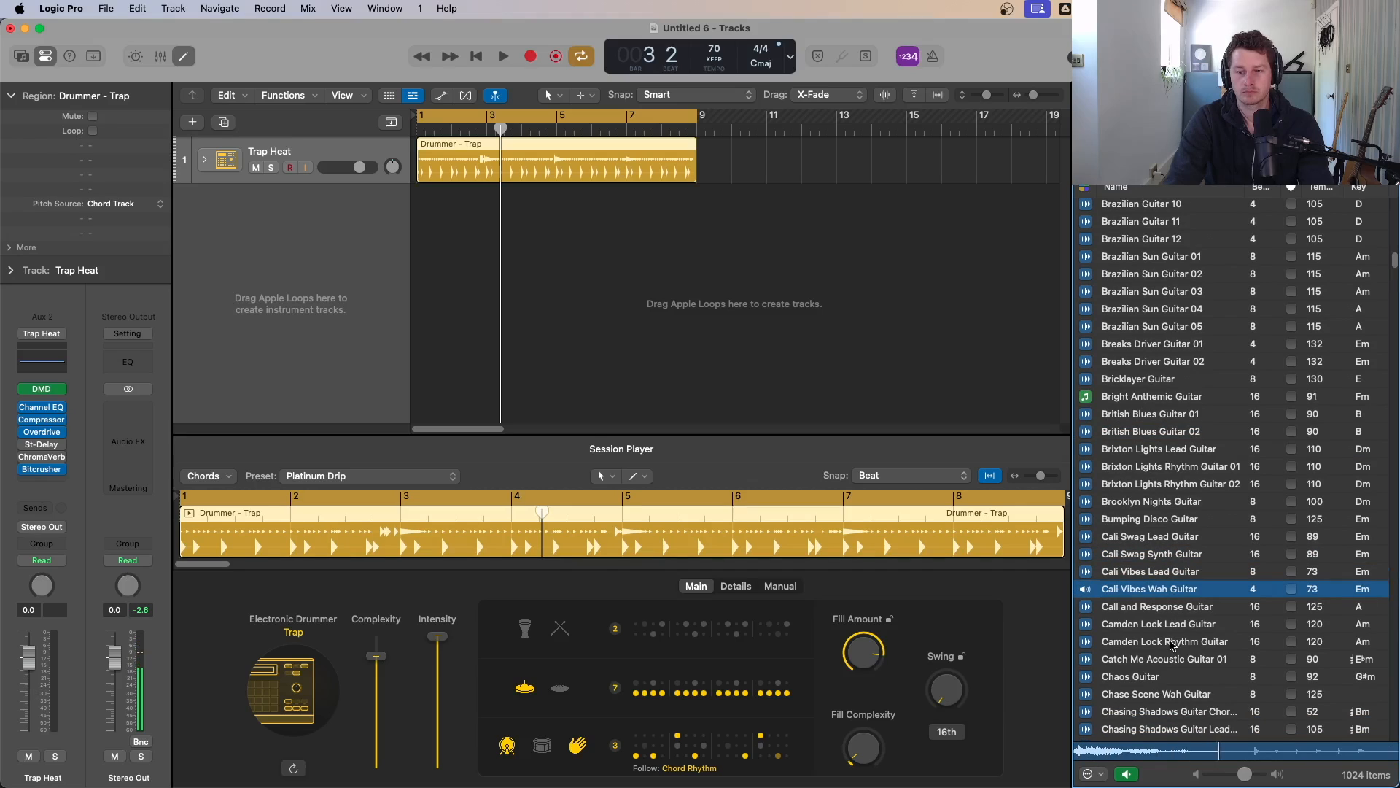
click(1152, 679)
scroll(1166, 652, down, 5)
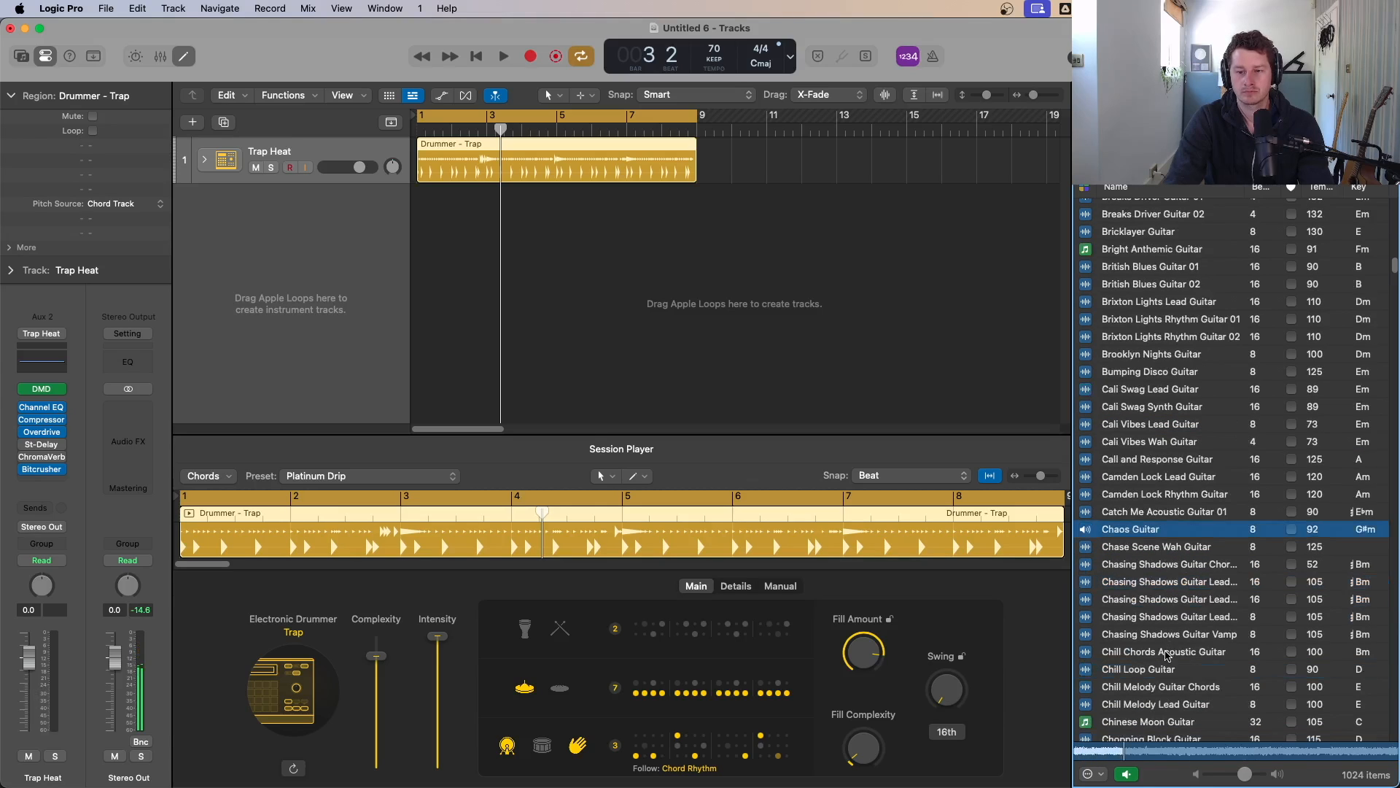
click(1170, 650)
scroll(1174, 647, down, 1)
scroll(1174, 644, down, 1)
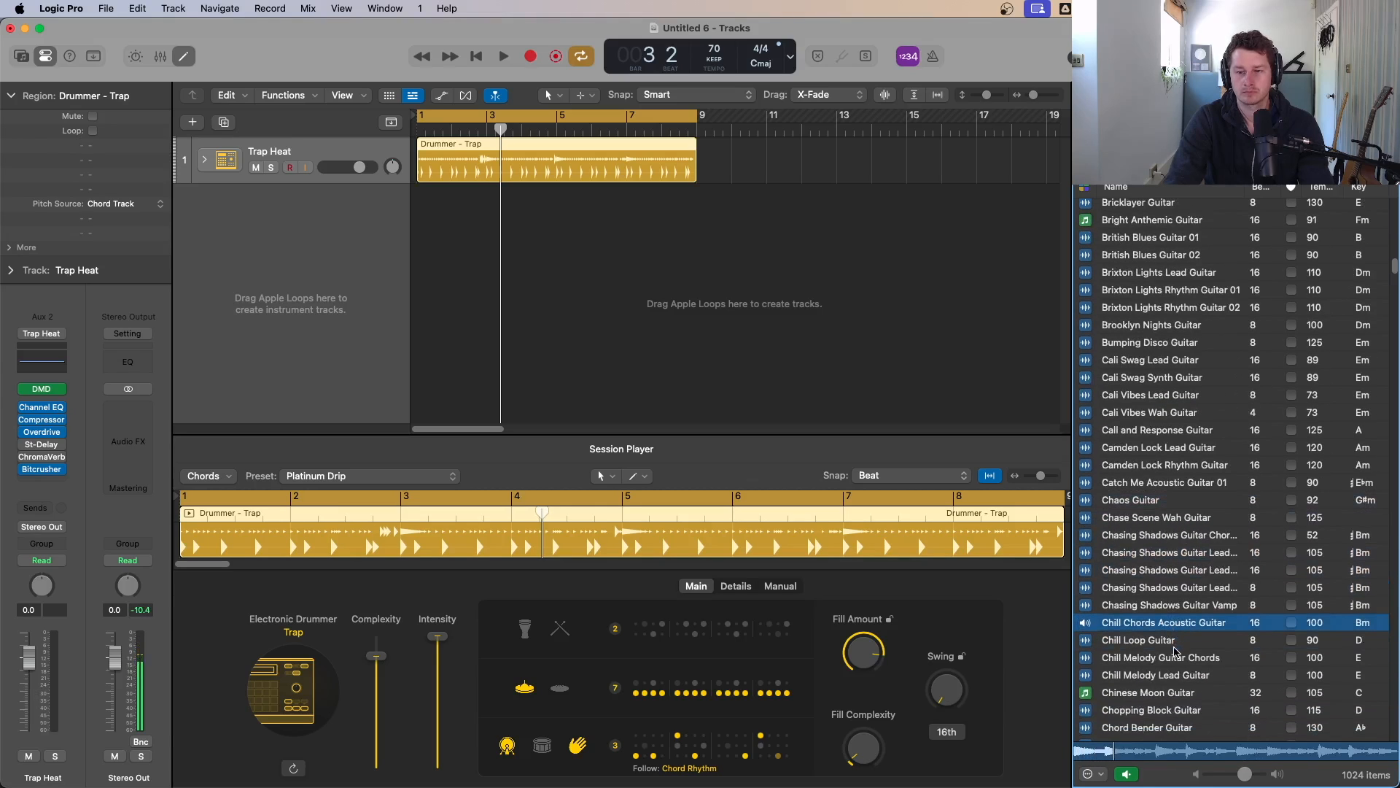
click(1166, 644)
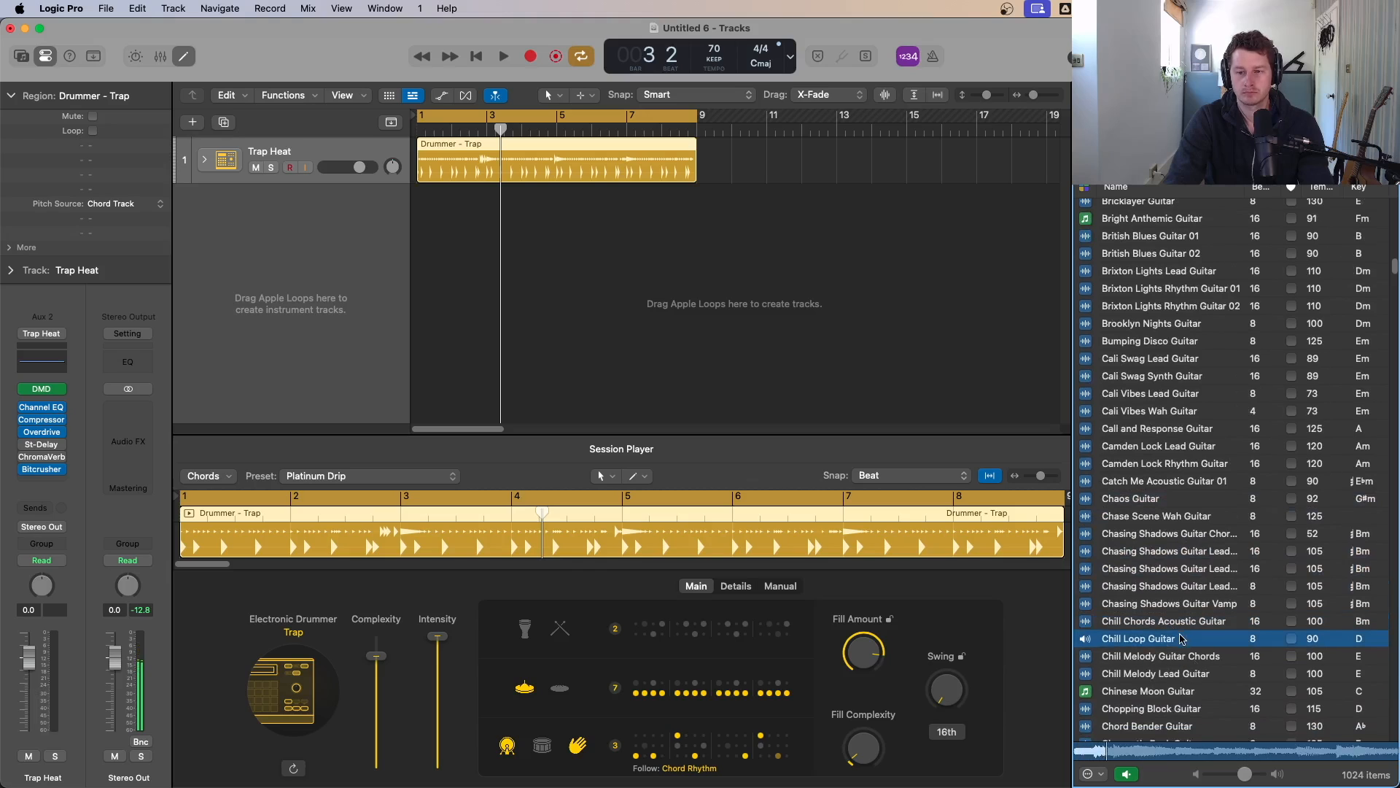
scroll(1182, 648, down, 2)
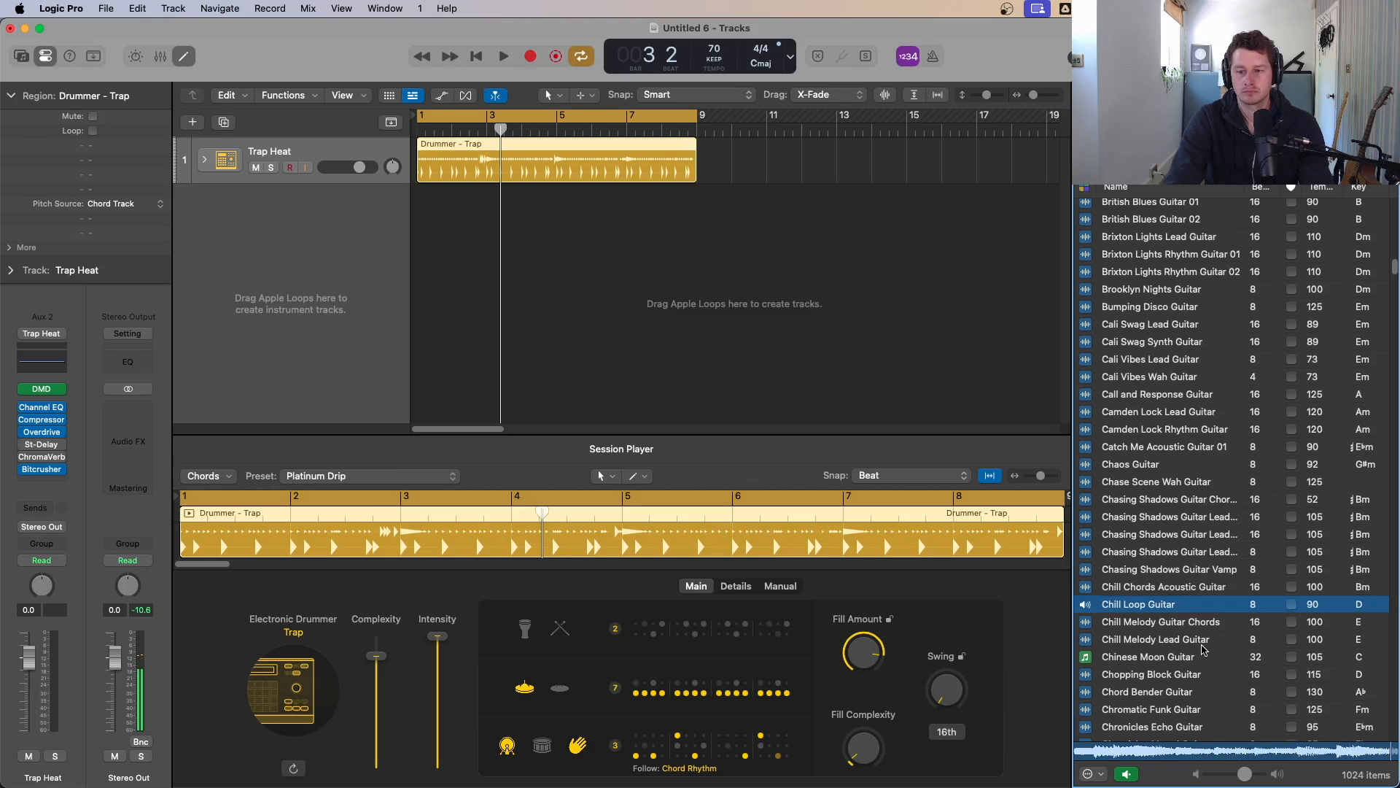
Step: Add the Chill Loop Guitar loop as a new track starting at bar 1
key(space)
key(space)
drag(1199, 612, 426, 233)
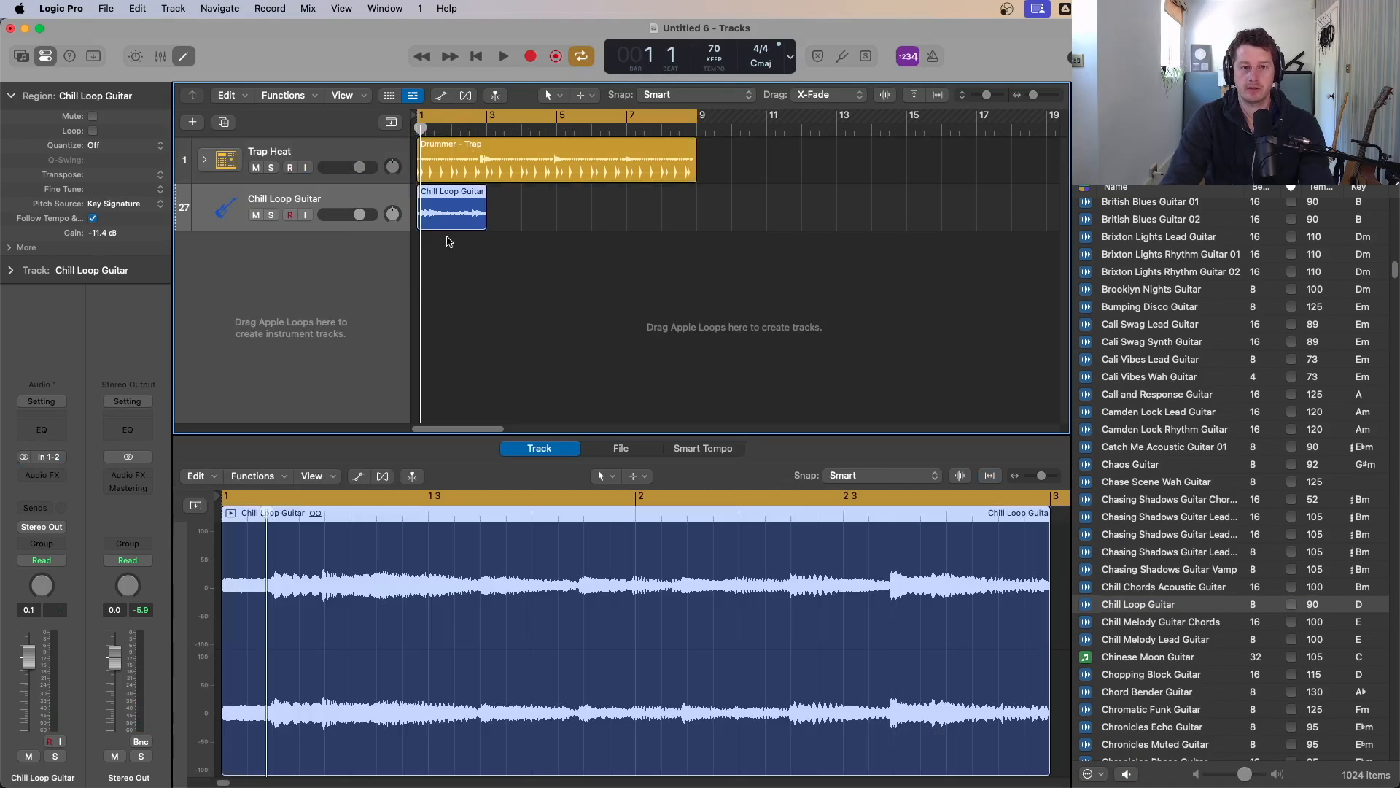
Step: Turn the Chill Loop Guitar region into a new Quick Sampler (Optimized) track and close the sampler window
key(space)
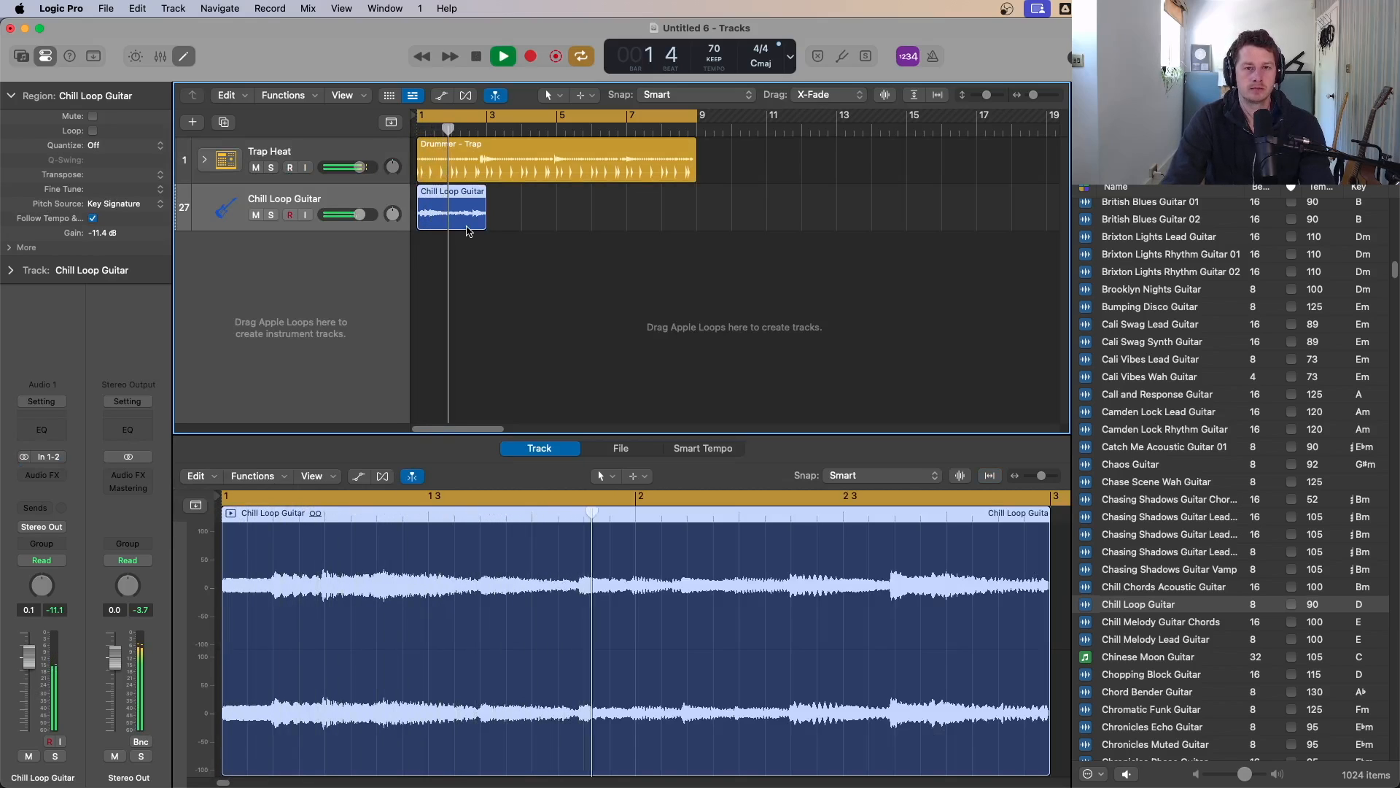
key(space)
drag(444, 196, 310, 265)
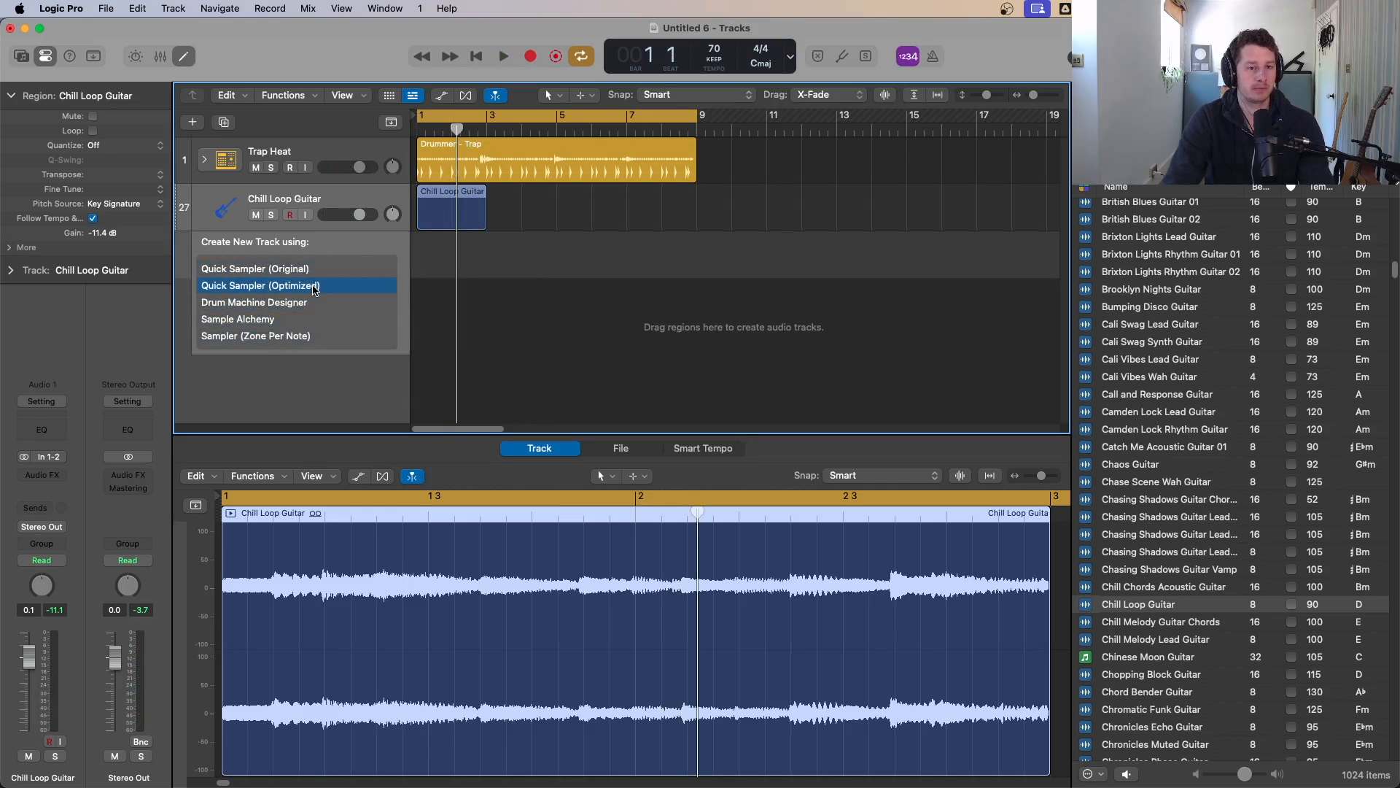
drag(314, 286, 314, 286)
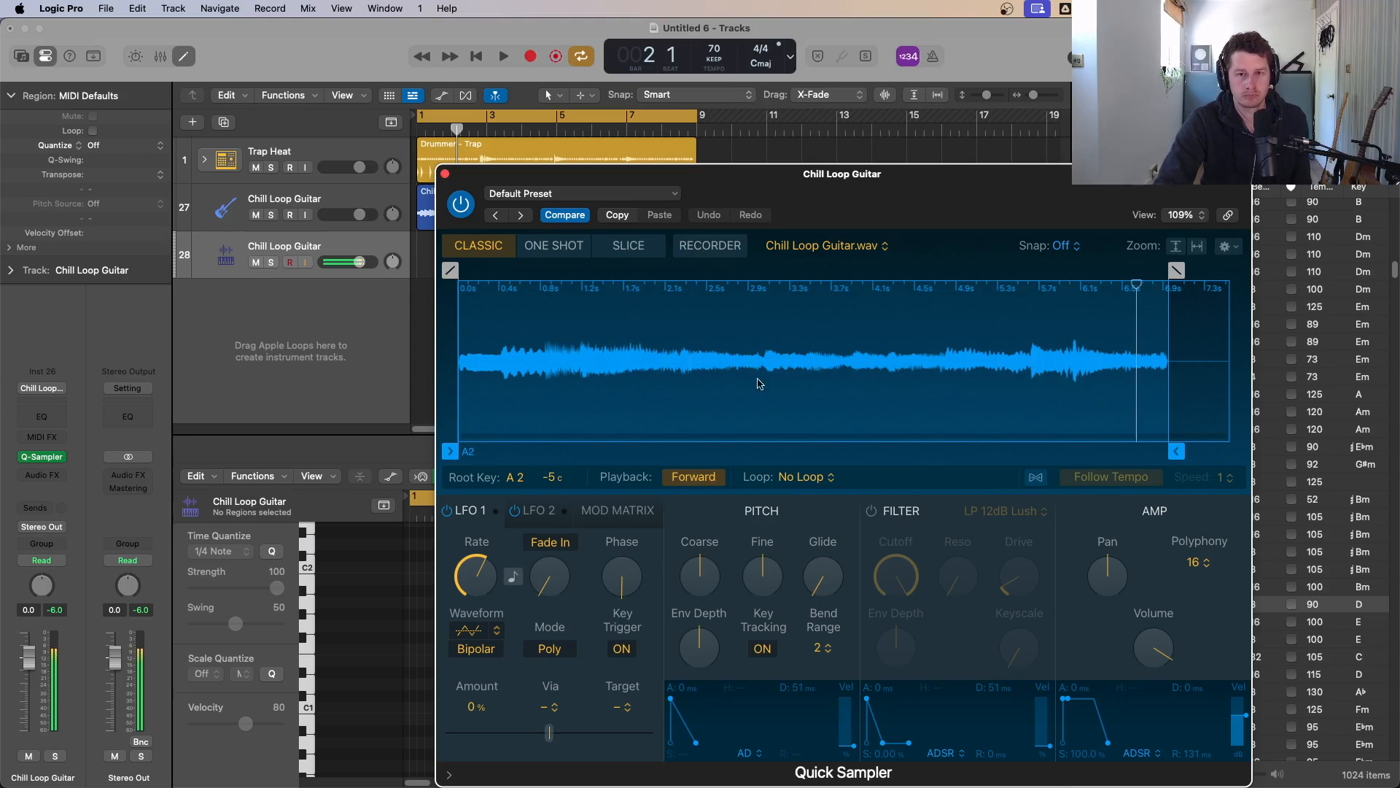
click(446, 175)
Step: Mute the audio guitar track and record a held C4 note on the Quick Sampler track
click(256, 216)
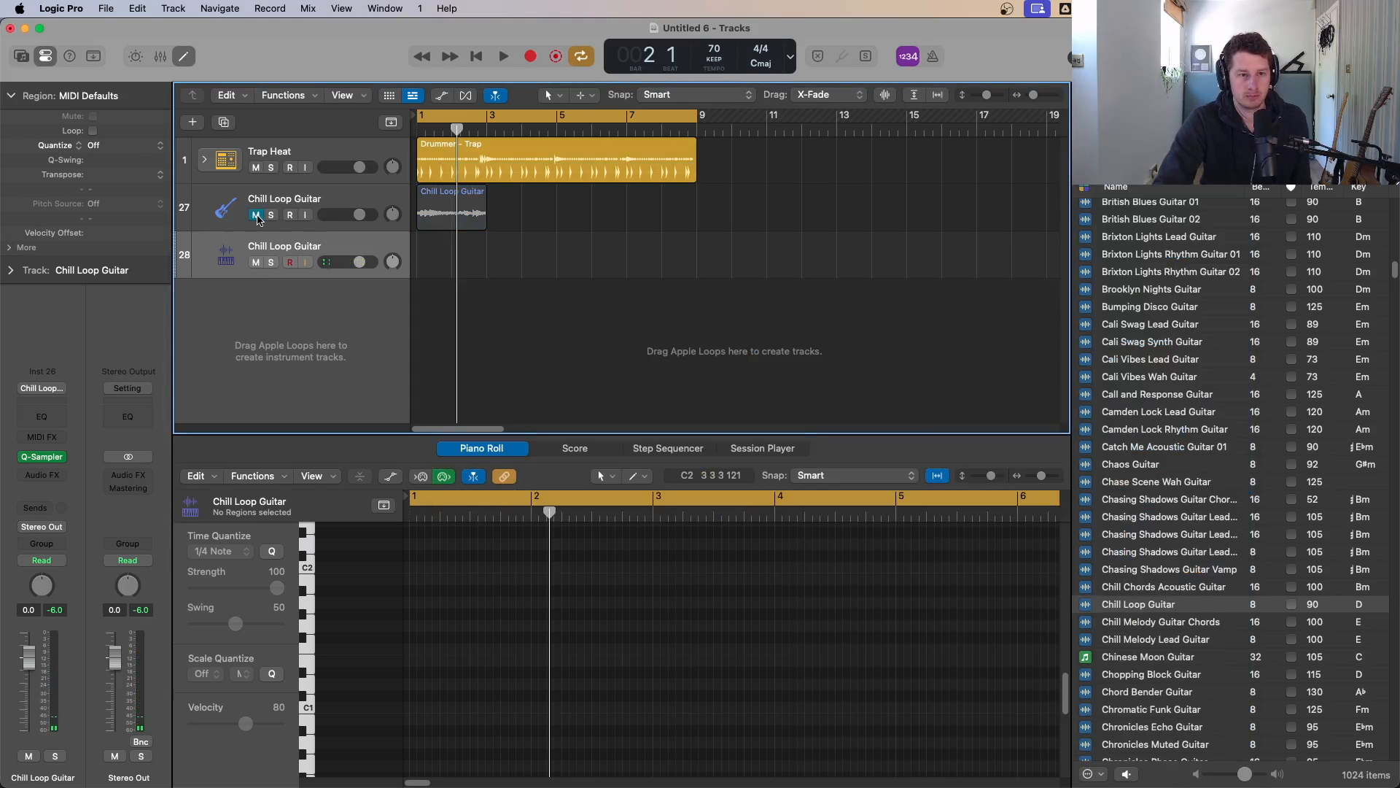
key(Return)
key(r)
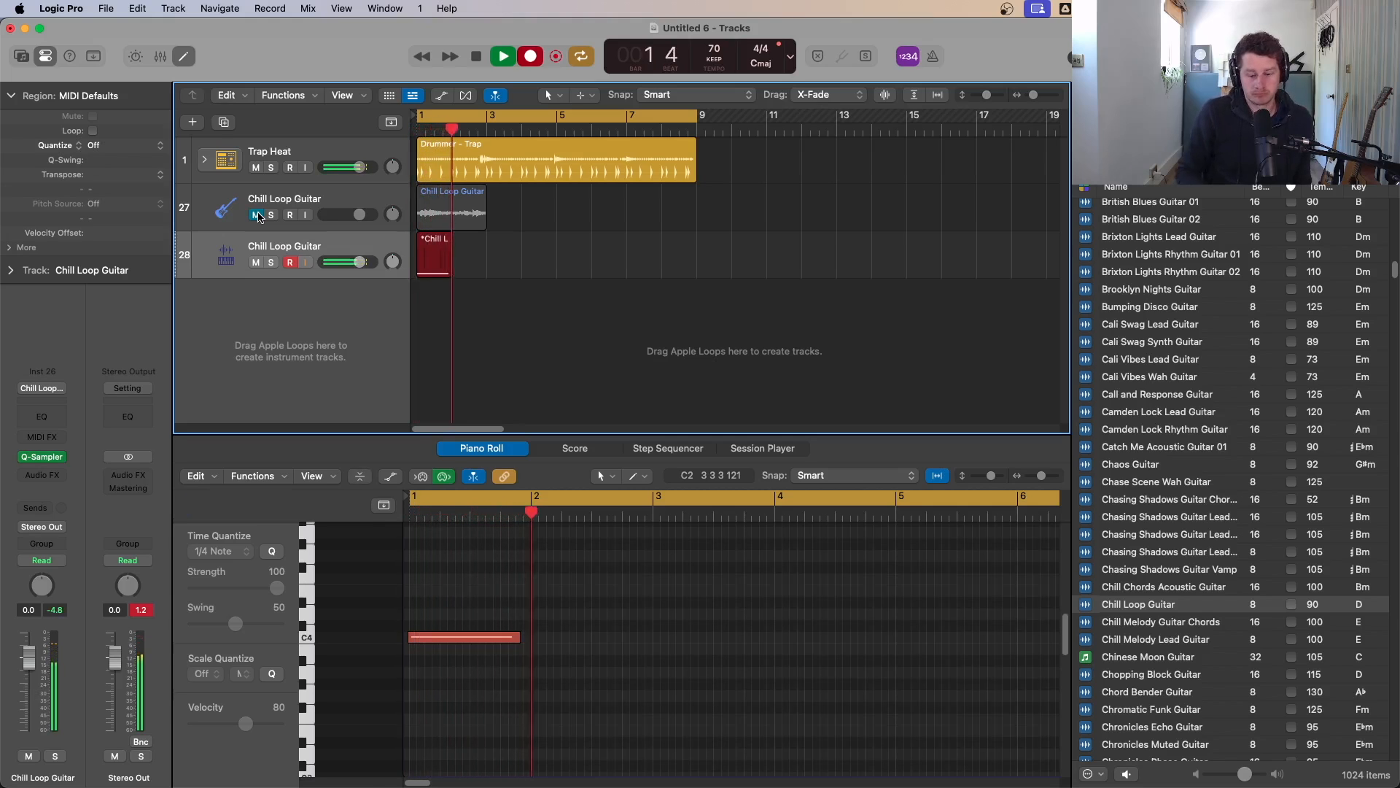
key(space)
Step: Open the recorded MIDI region, stretch its note to the end of the region, and play it back
click(572, 272)
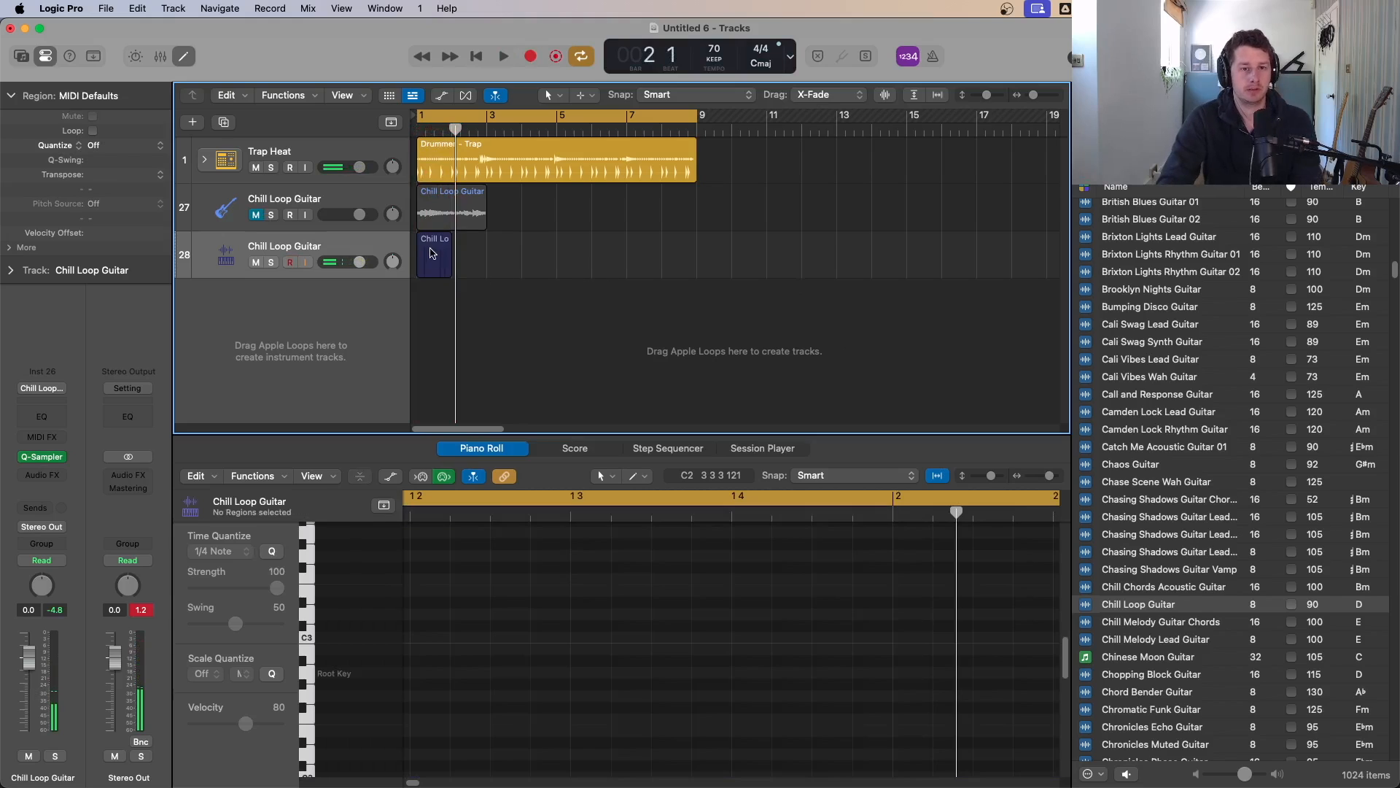
double_click(431, 252)
key(super+a)
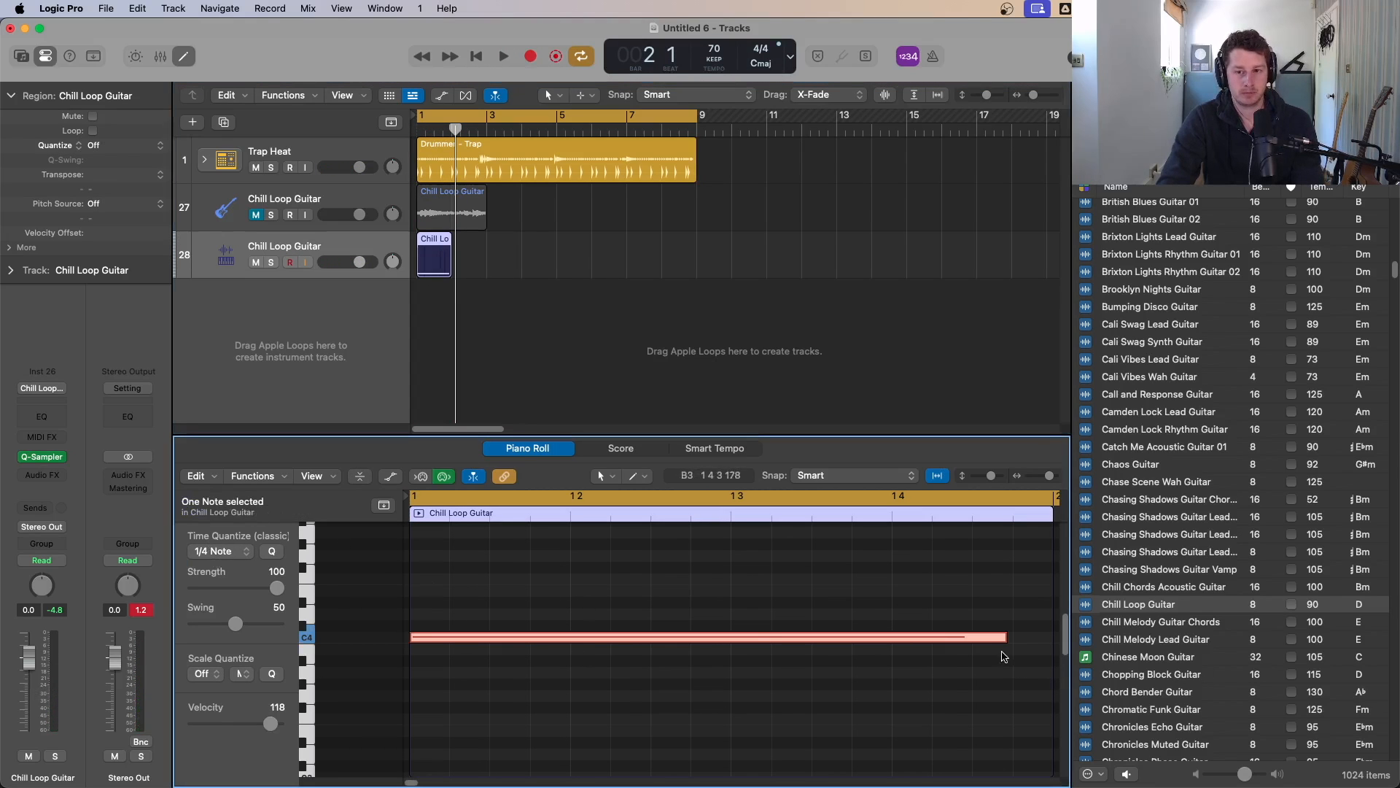
drag(1002, 640, 1051, 639)
key(space)
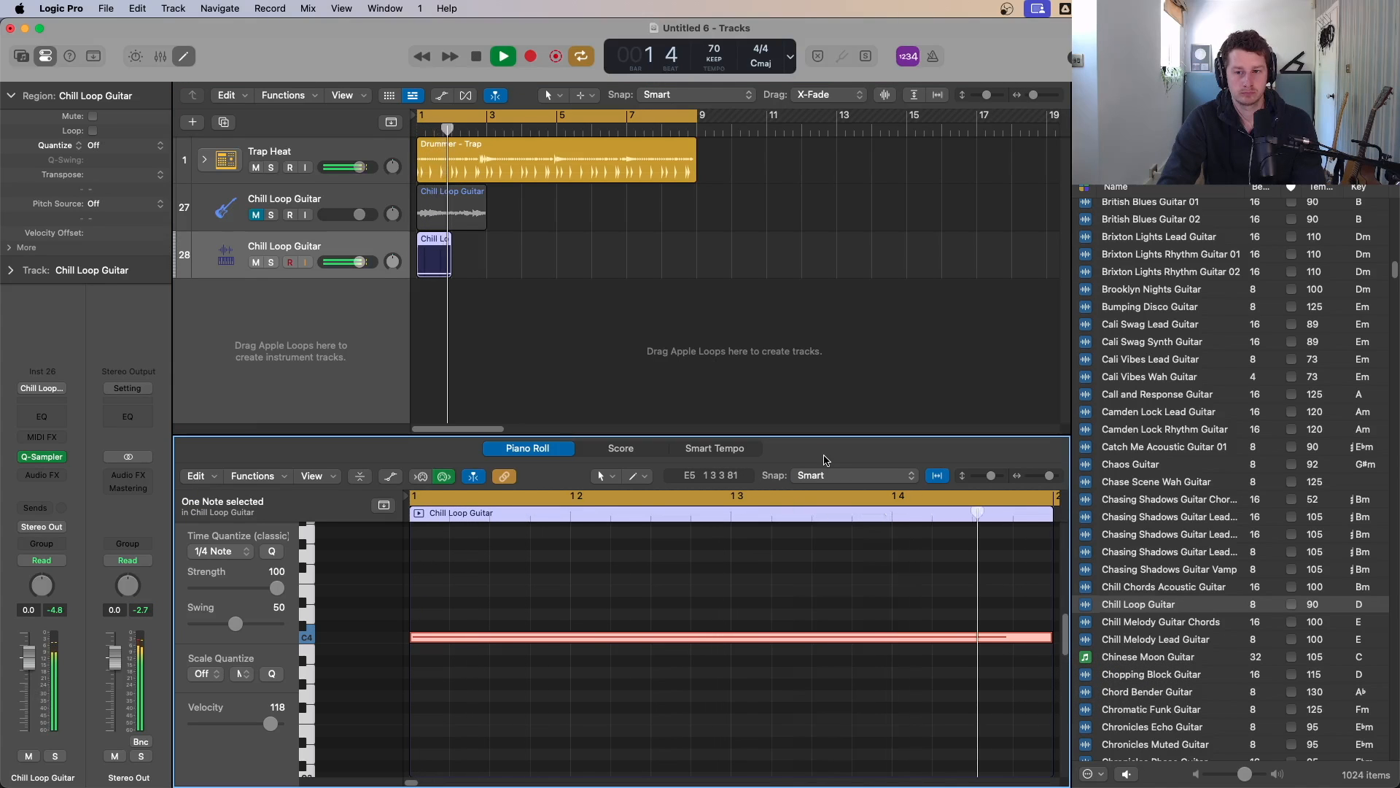
Step: Stop playback, enlarge the Quick Sampler track, and open its Quick Sampler plug-in
key(space)
drag(535, 338, 356, 250)
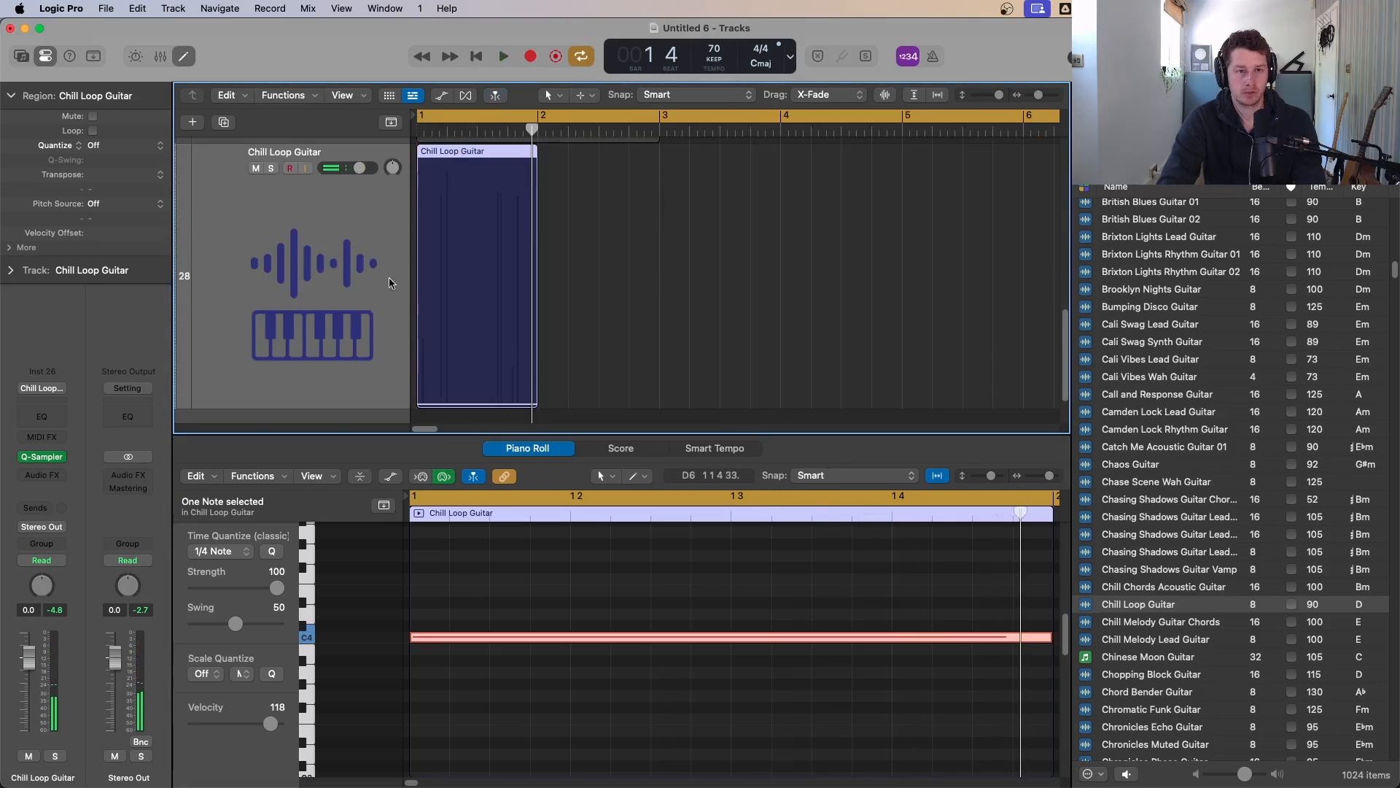
key(super+Up)
key(super+Up)
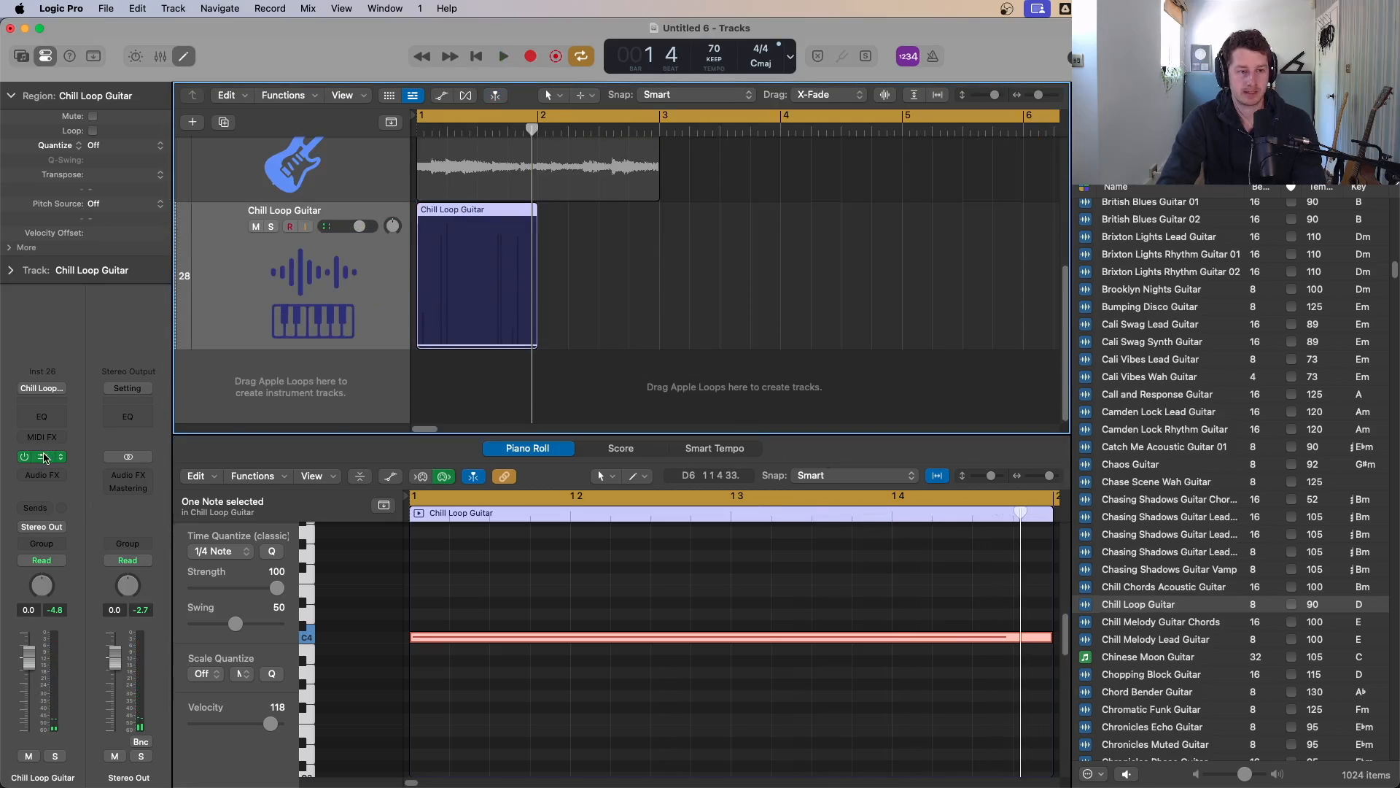
click(43, 457)
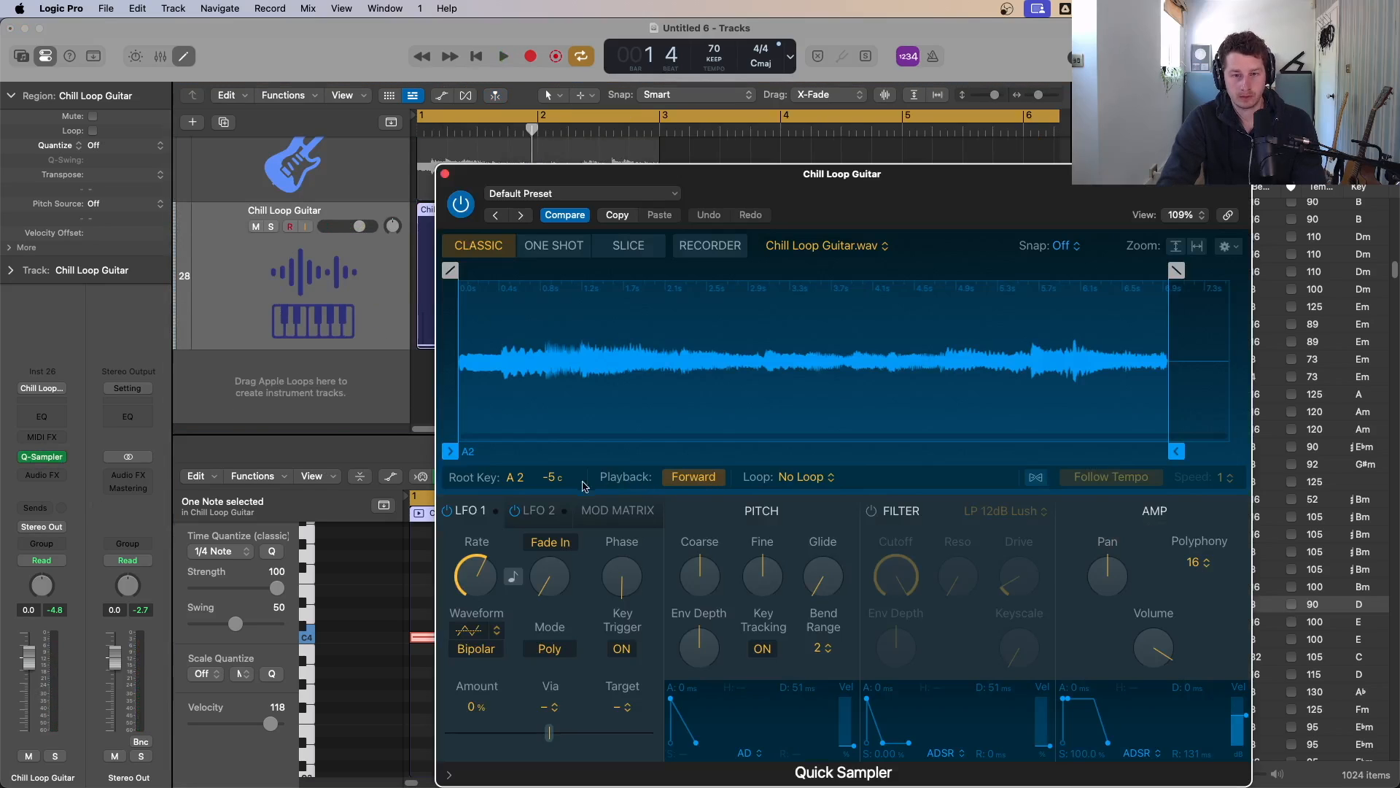
Step: Turn on Follow Tempo for the sample, audition it, and turn Follow Tempo off again
click(1035, 477)
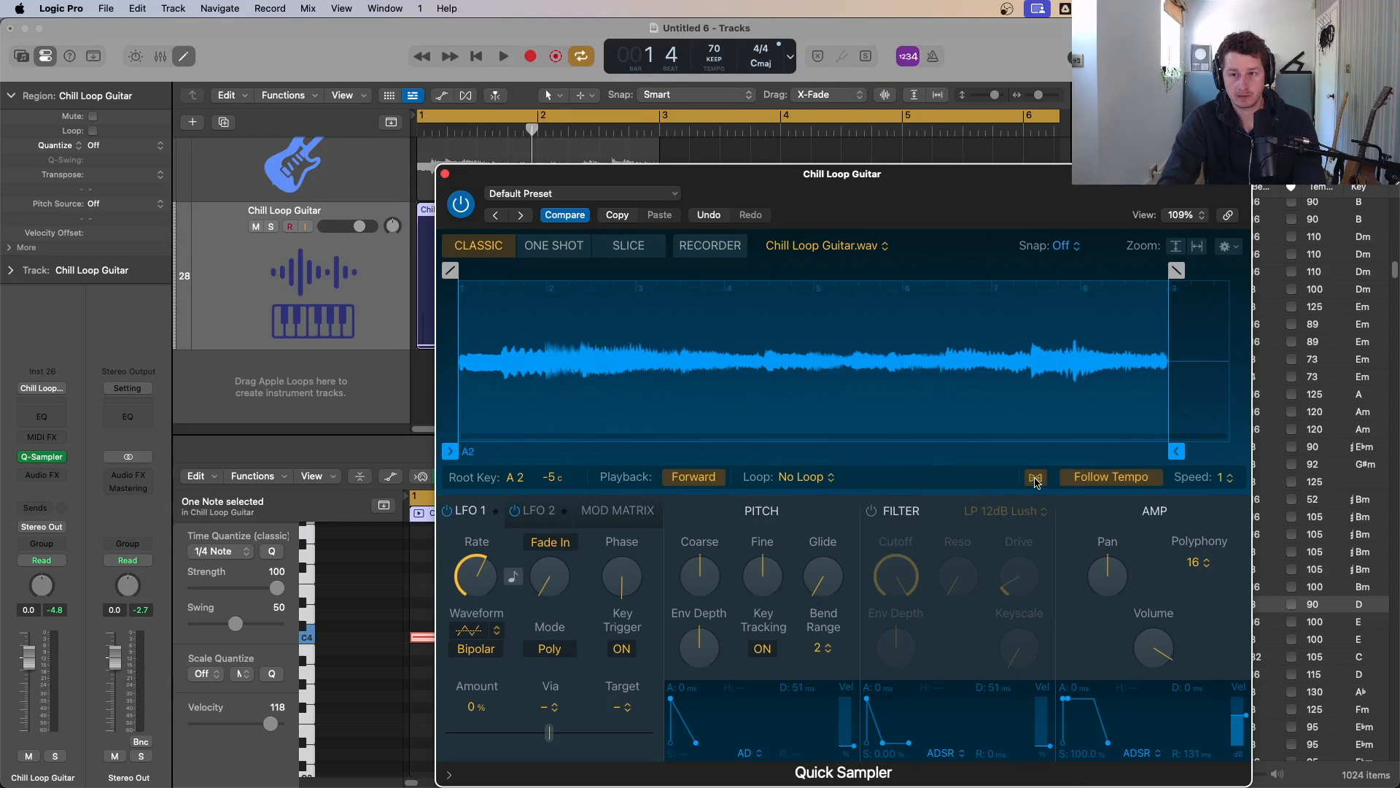
key(space)
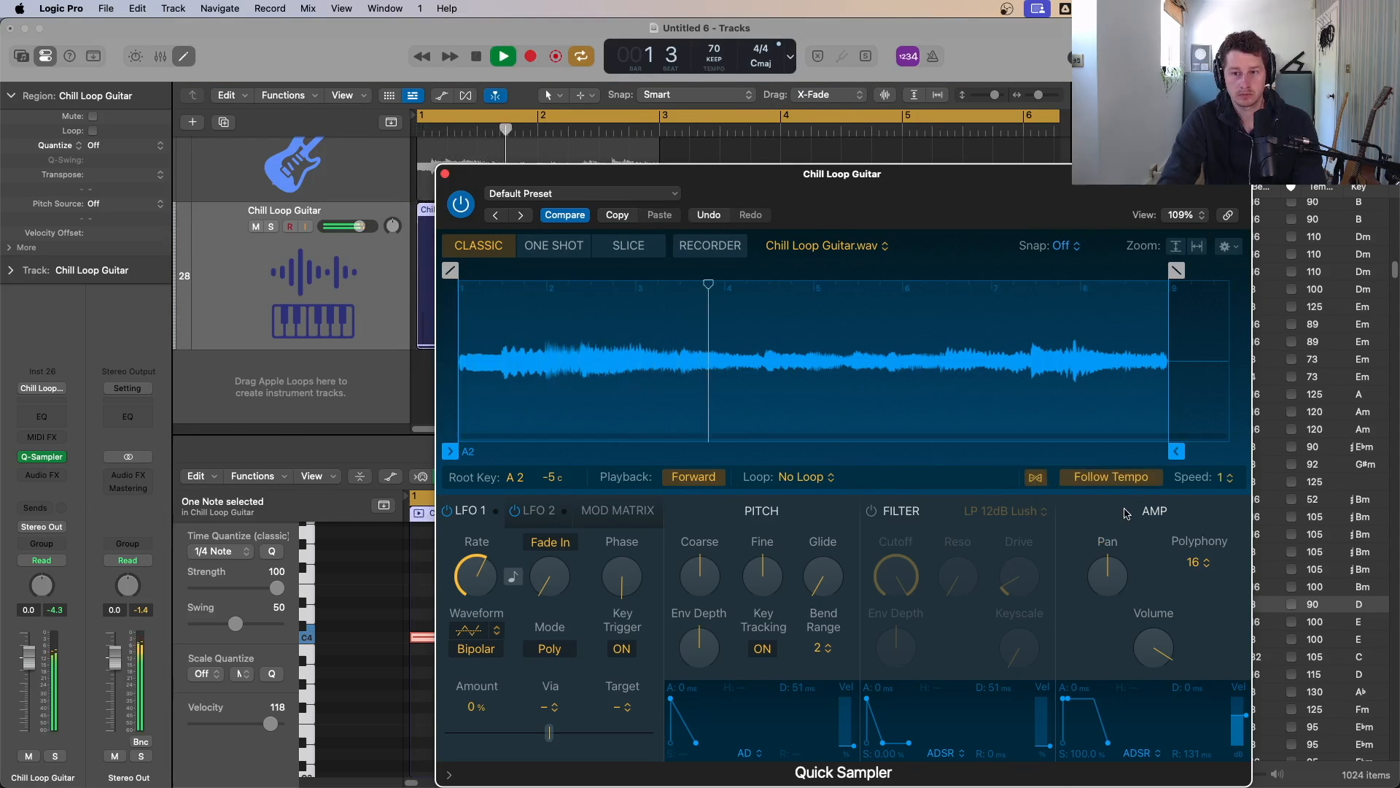
key(space)
click(1038, 477)
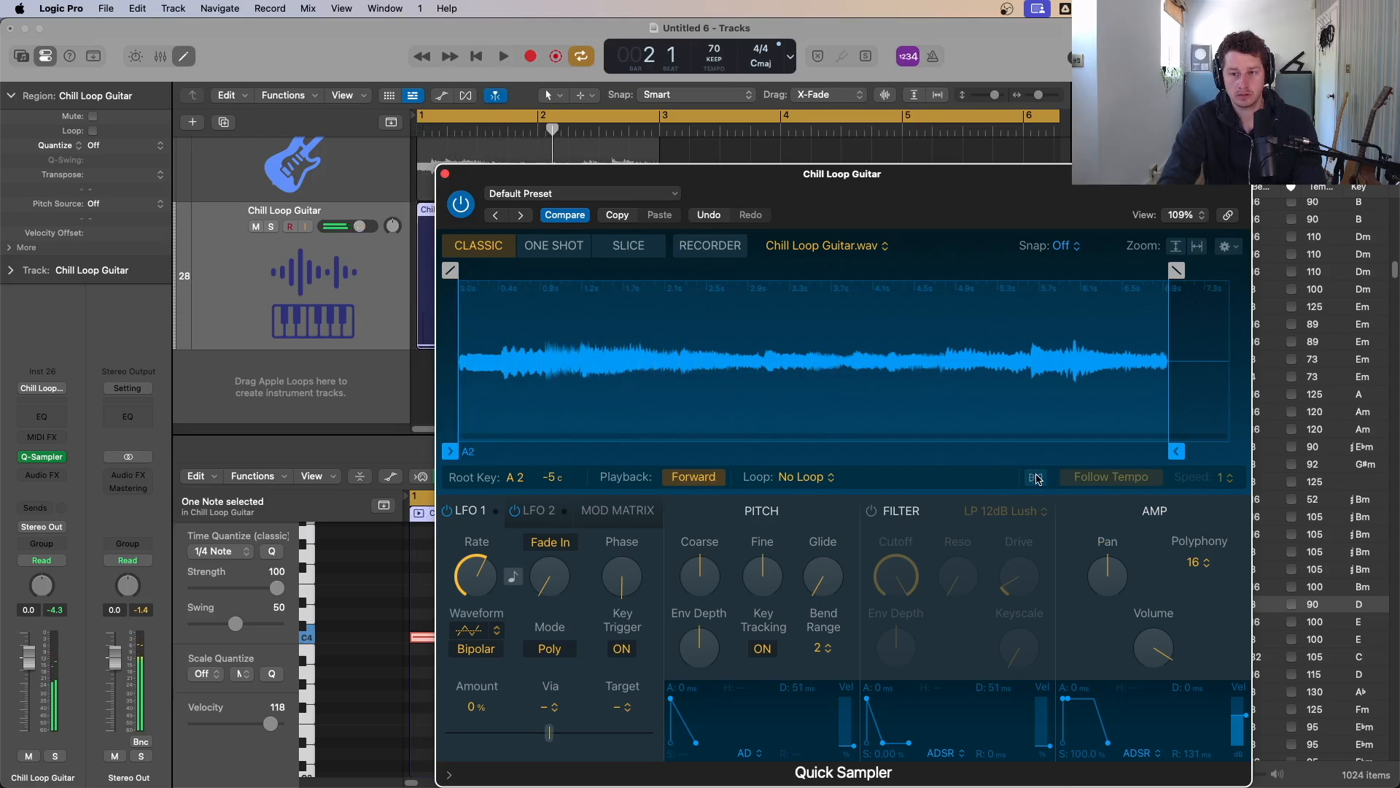
Step: Nudge the sample end marker and move the Quick Sampler window aside
mouse_move(1177, 452)
mouse_down()
mouse_move(1232, 452)
mouse_move(1169, 452)
mouse_up()
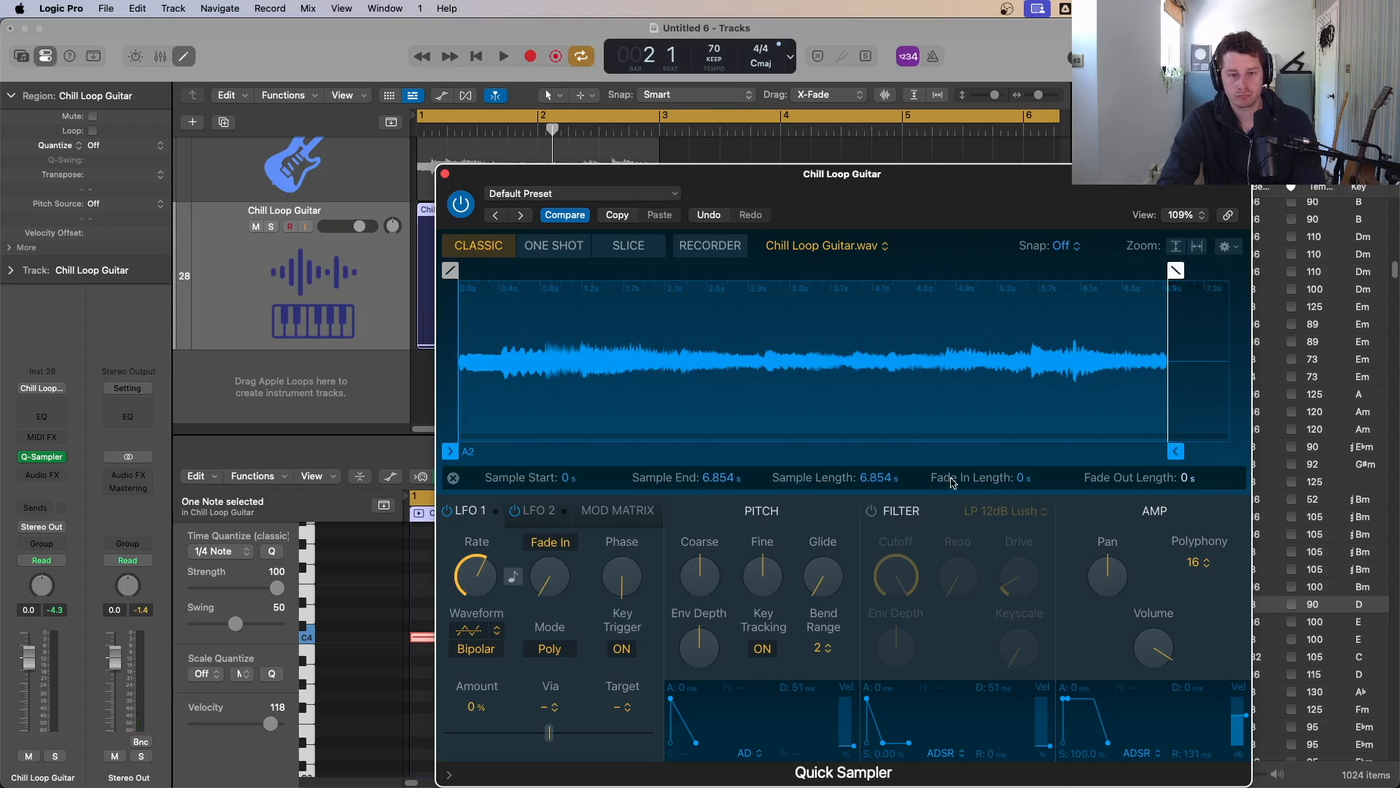
drag(503, 218, 677, 230)
key(space)
drag(1005, 206, 947, 139)
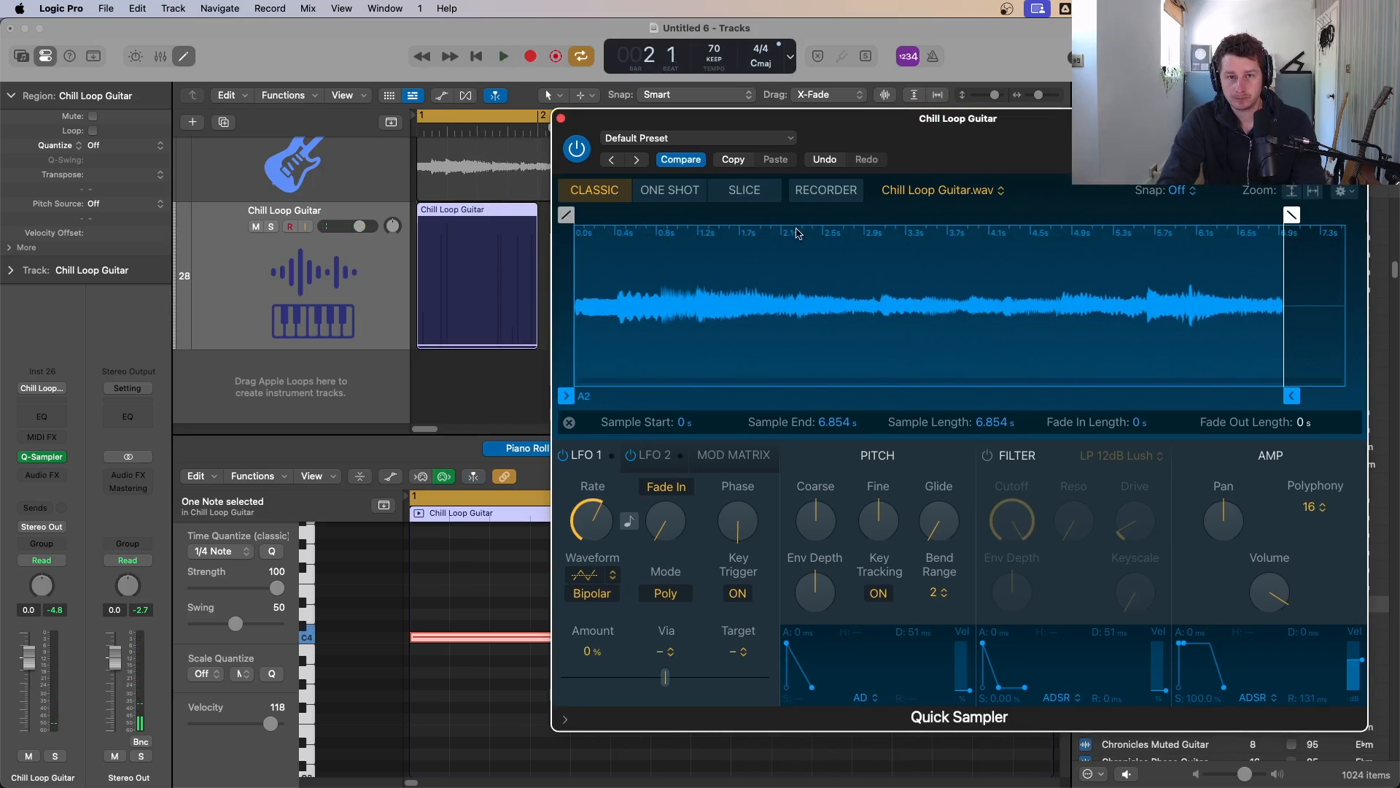
Step: Audition the sampler in One Shot mode, then switch it to Slice mode
click(682, 191)
key(space)
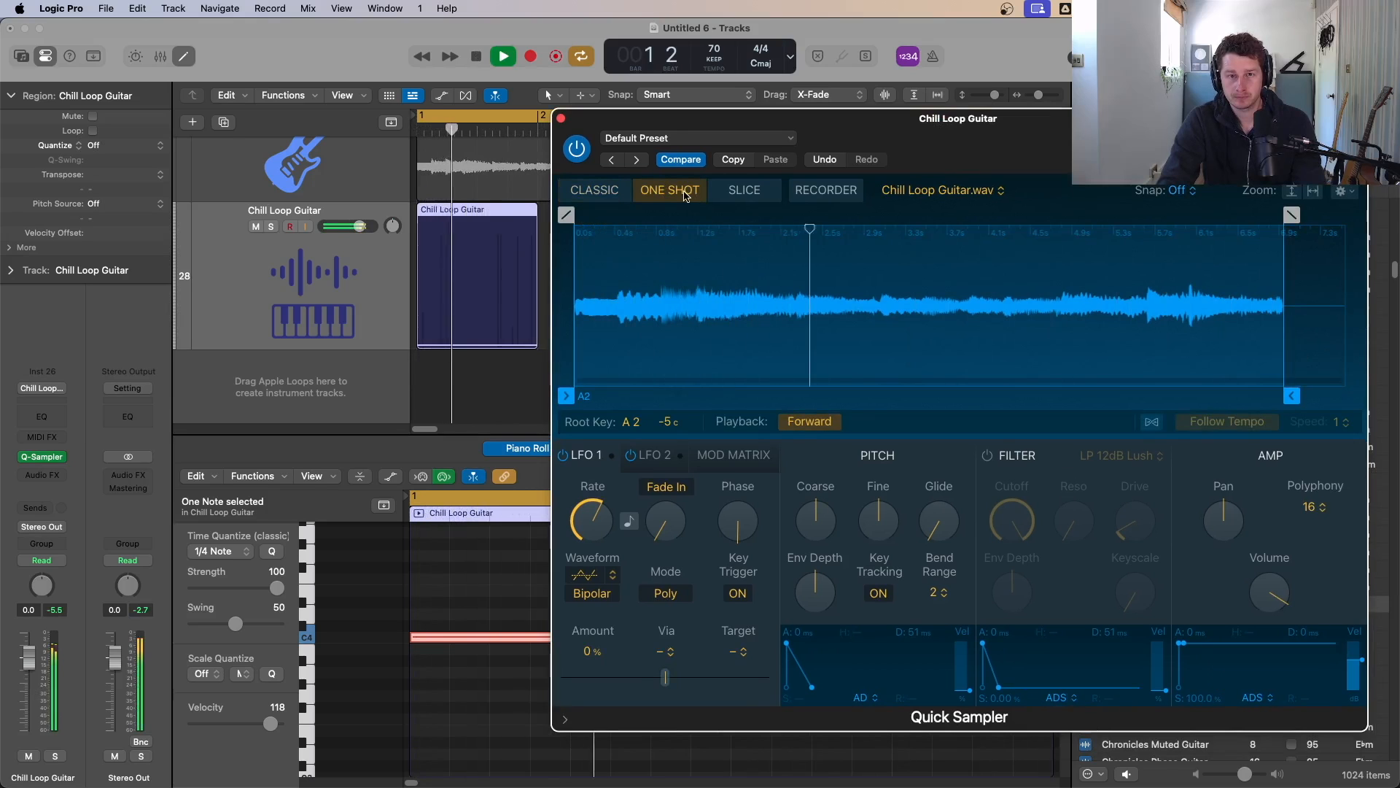
click(736, 191)
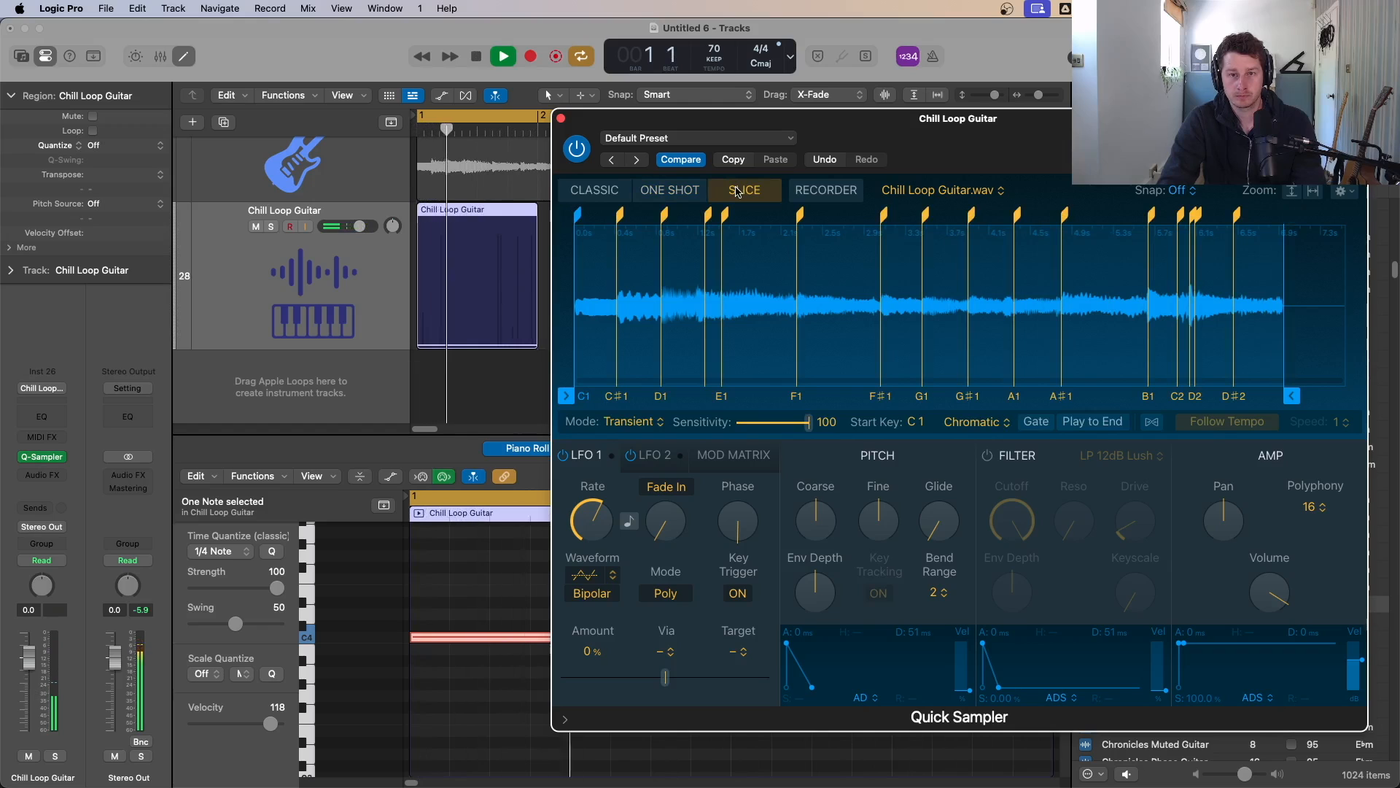
key(space)
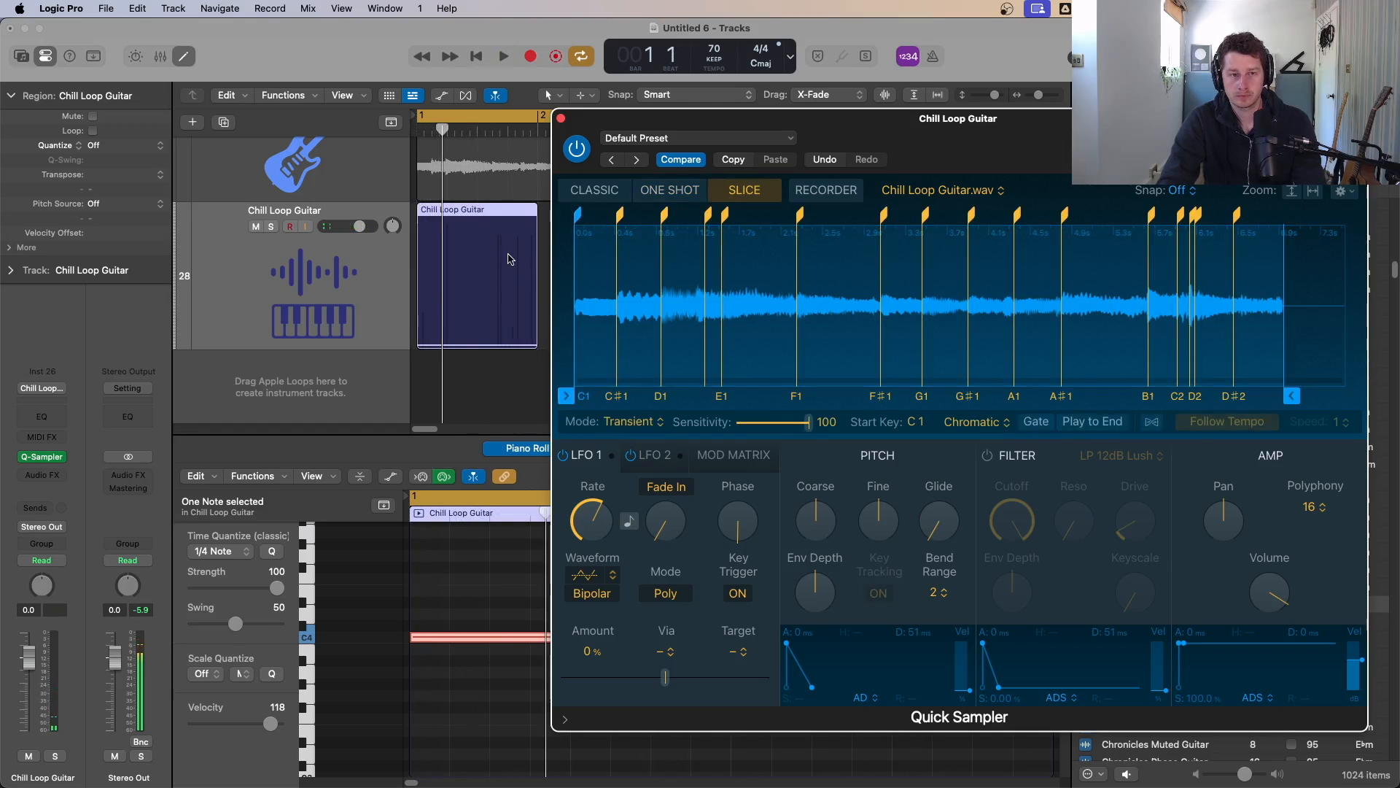
Step: Delete the held-note MIDI region and turn up the sampler's Coarse pitch
click(510, 250)
key(Delete)
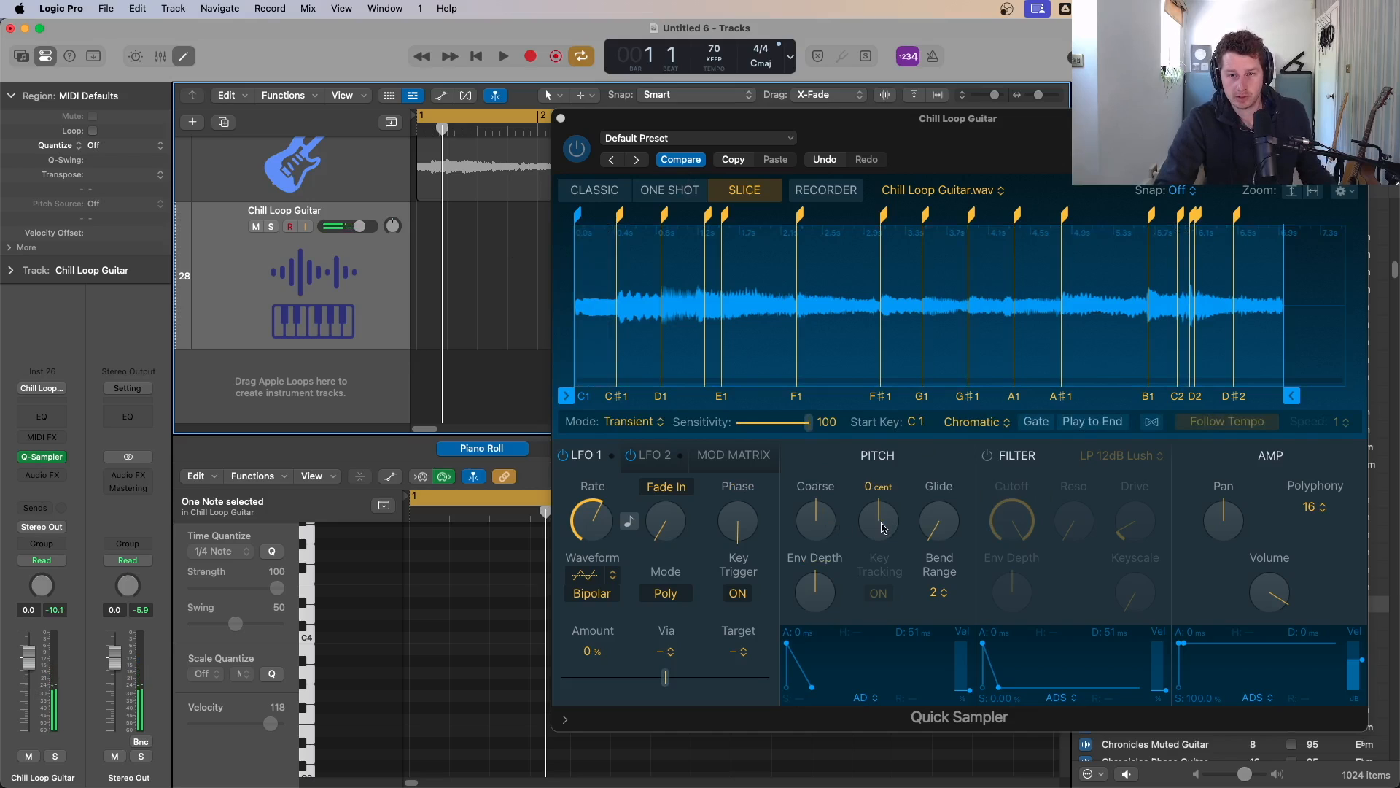
drag(815, 514, 841, 460)
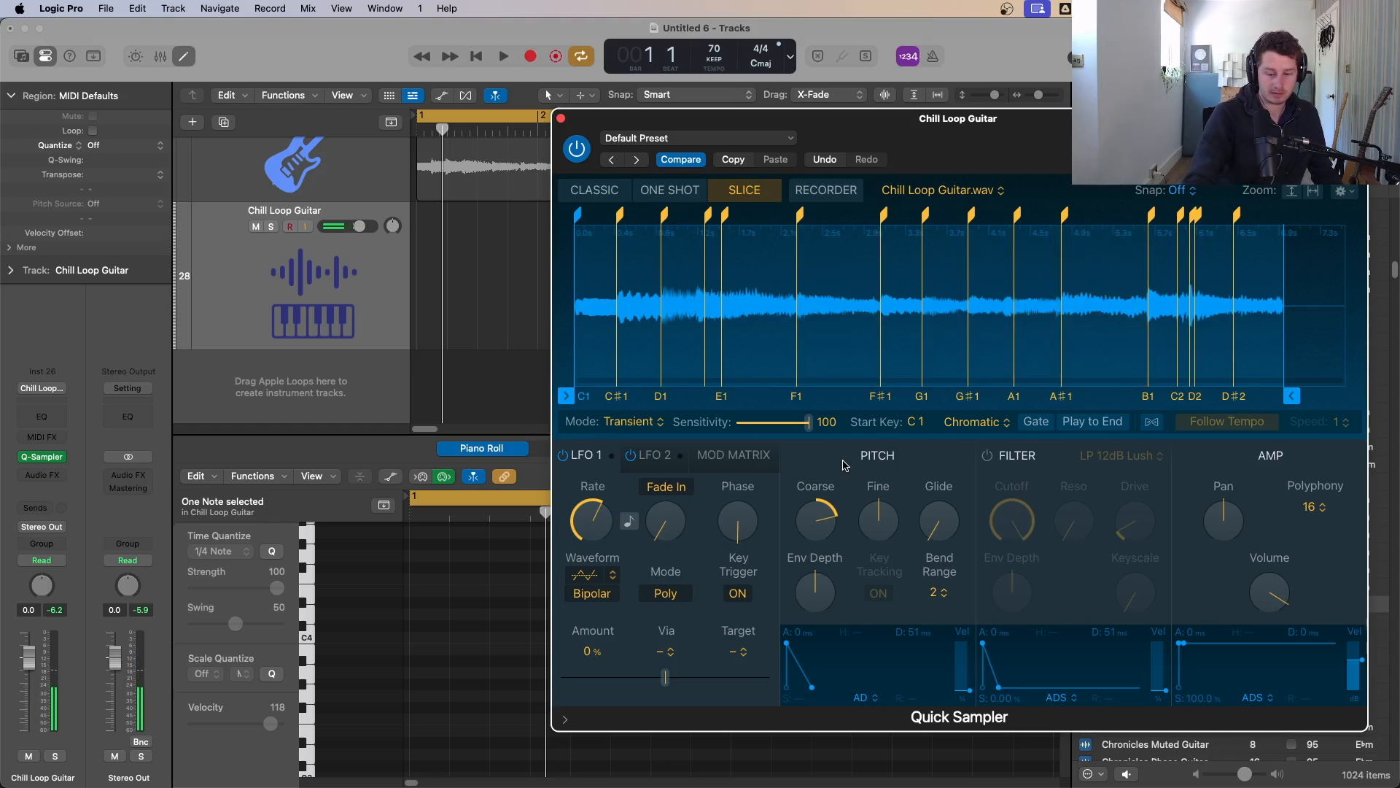
Step: Record a trial slice performance and delete the take
key(r)
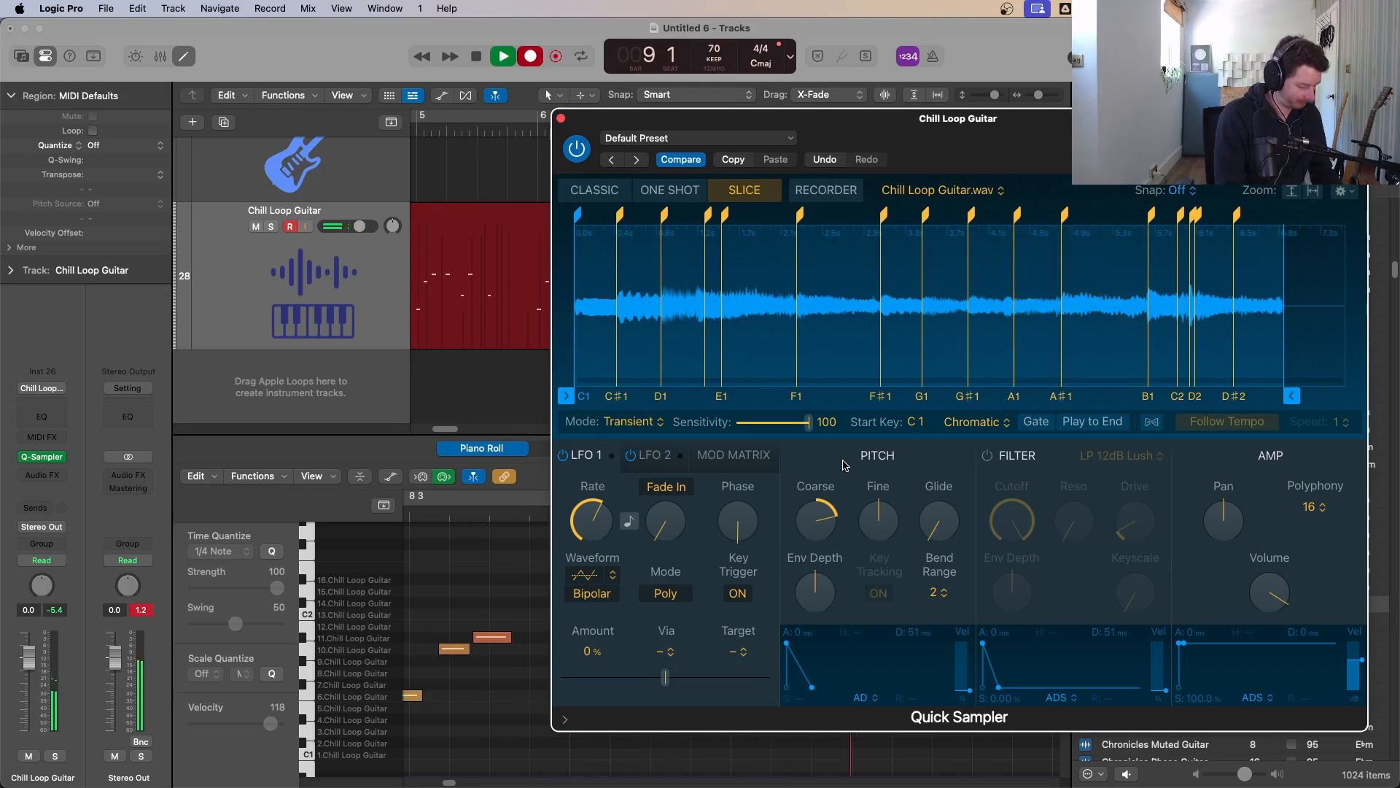
key(space)
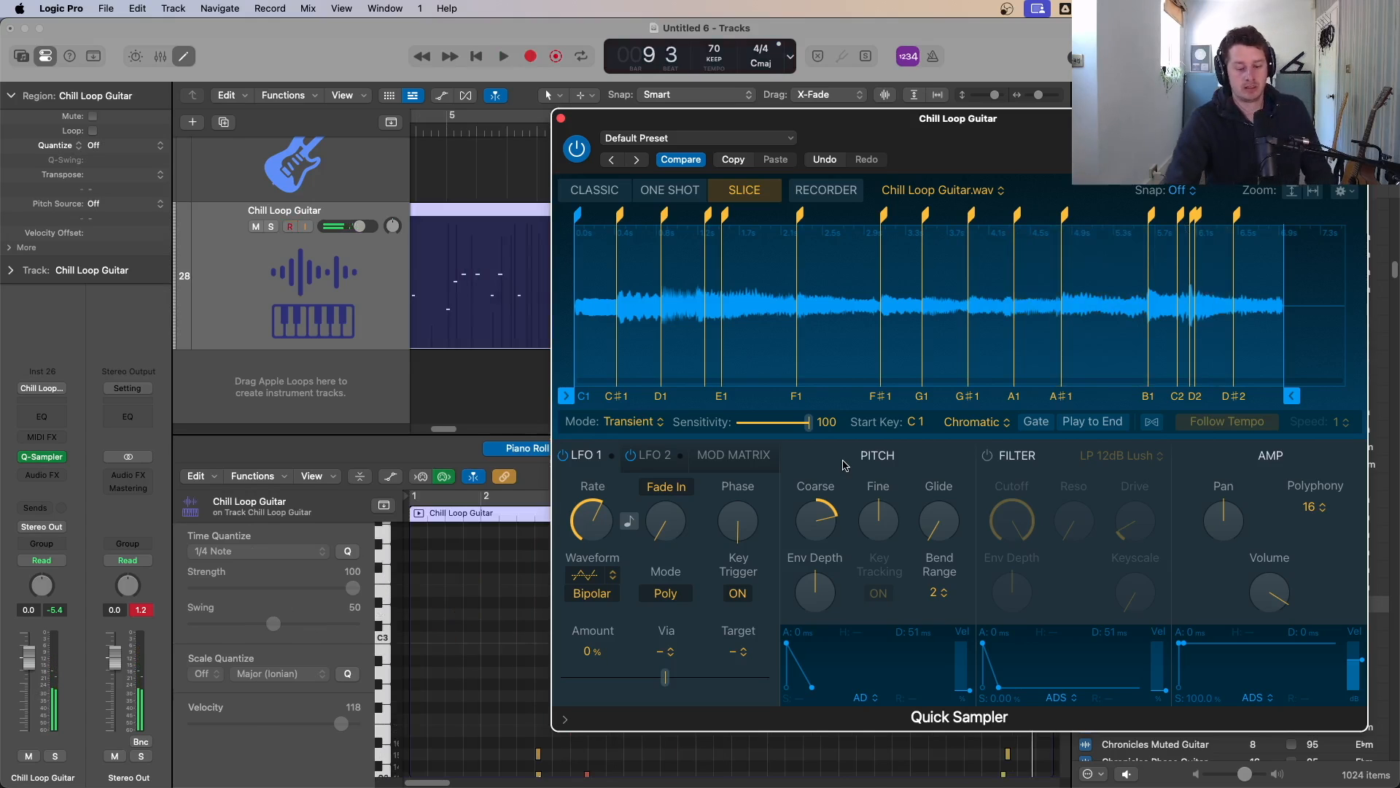
key(Delete)
Step: Close the sampler and loop the Drummer - Trap region across the arrangement, returning to the start
click(561, 118)
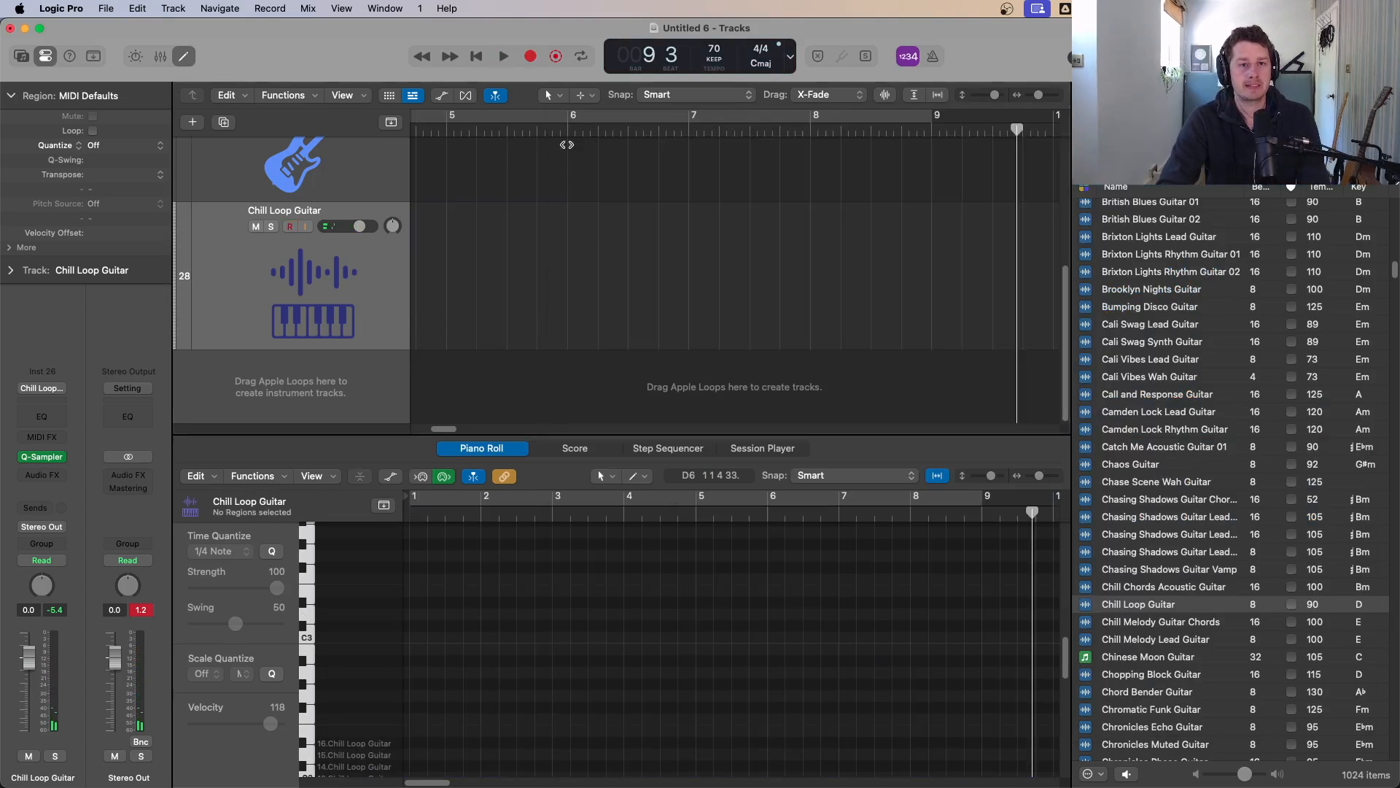
scroll(592, 231, down, 10)
click(424, 179)
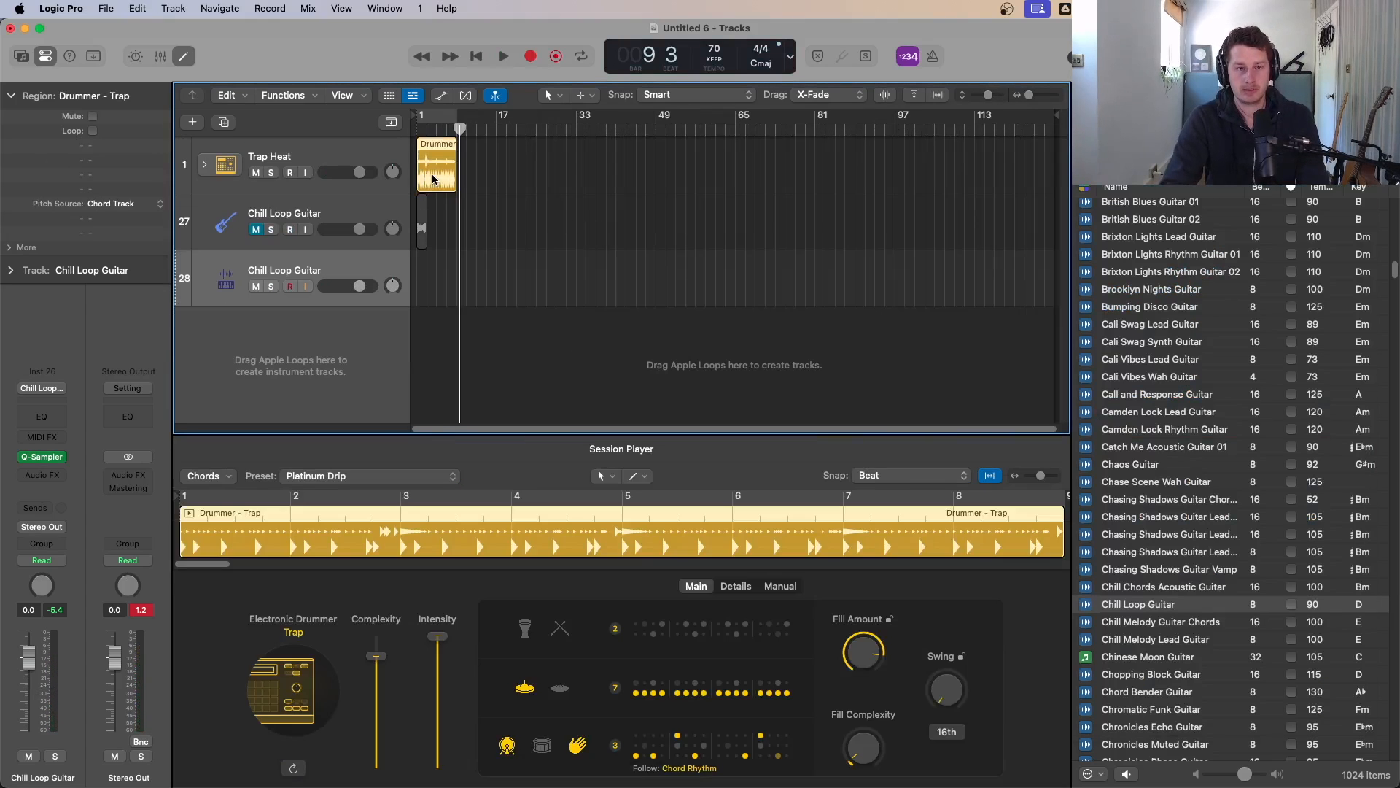
key(l)
key(Return)
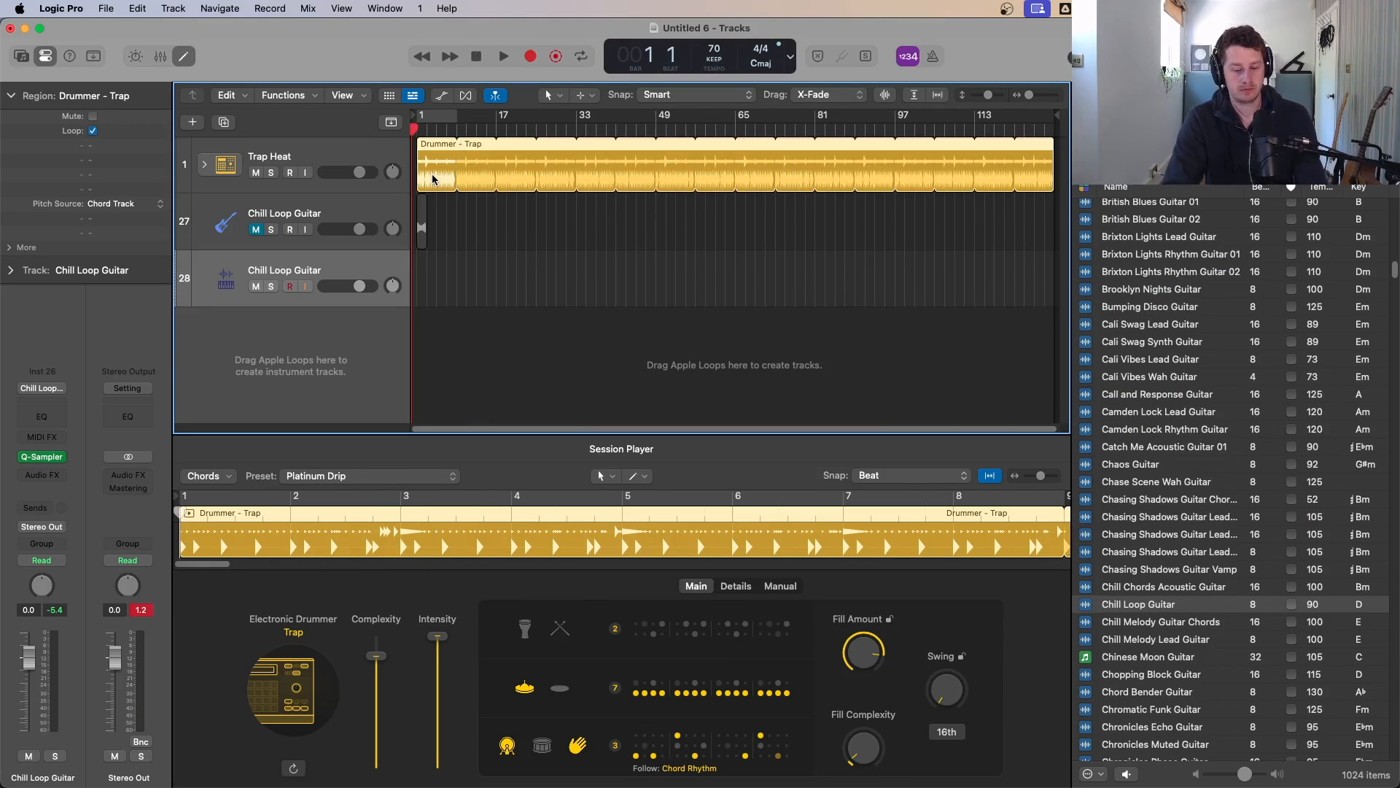
Step: Record a slice melody on the Quick Sampler track and trim the recorded region
key(r)
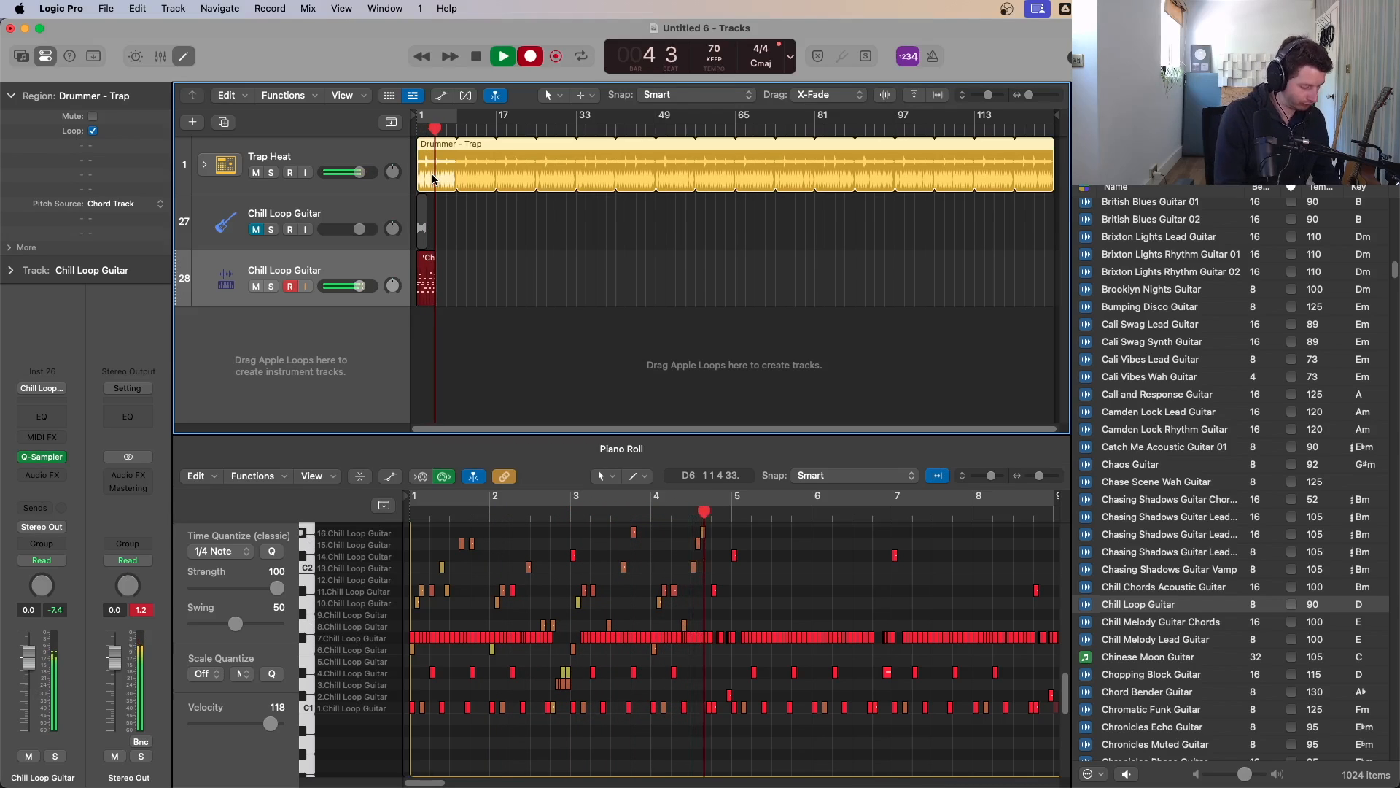
key(space)
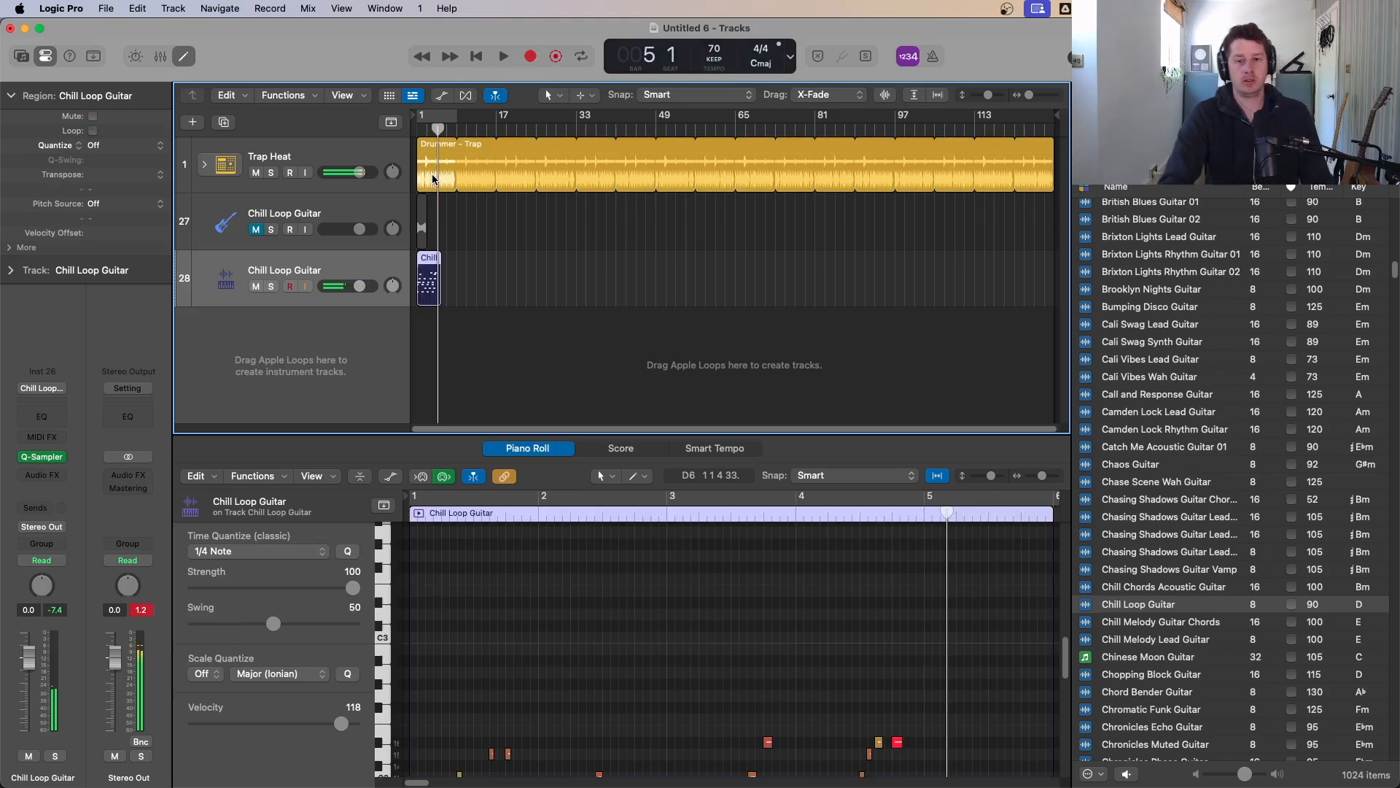
drag(496, 353, 412, 235)
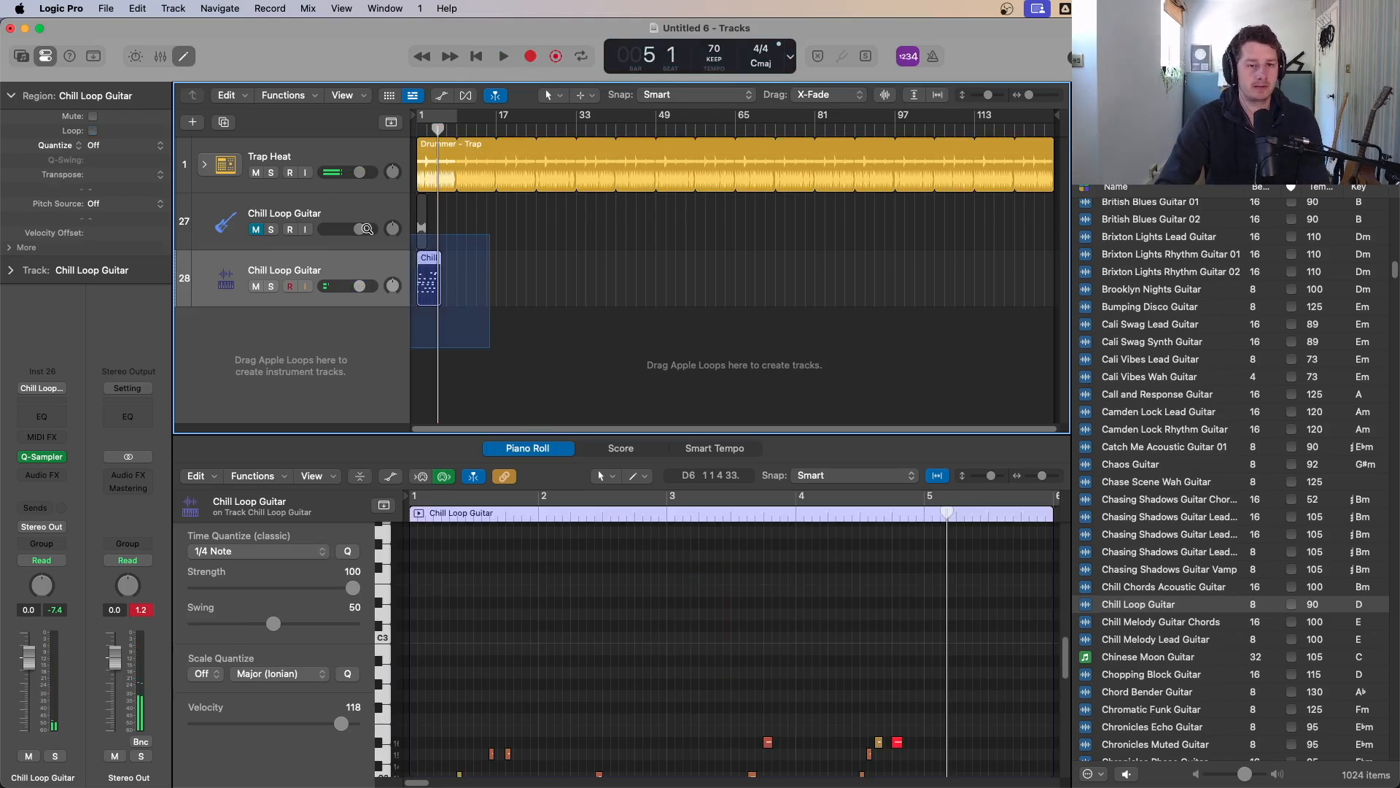
drag(419, 377, 467, 383)
drag(474, 321, 421, 321)
key(Return)
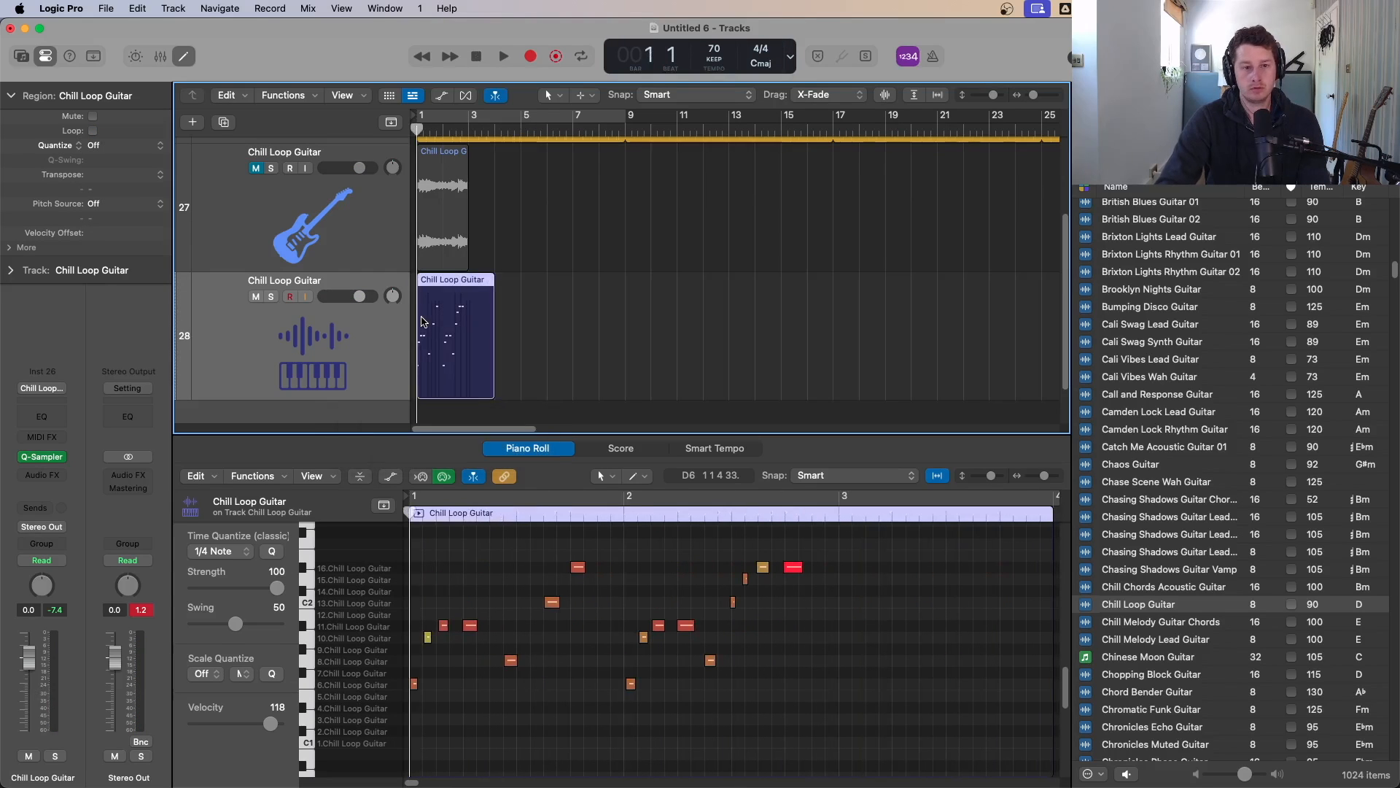
Step: Quantize all notes in the recorded region to 1/16 Note
key(space)
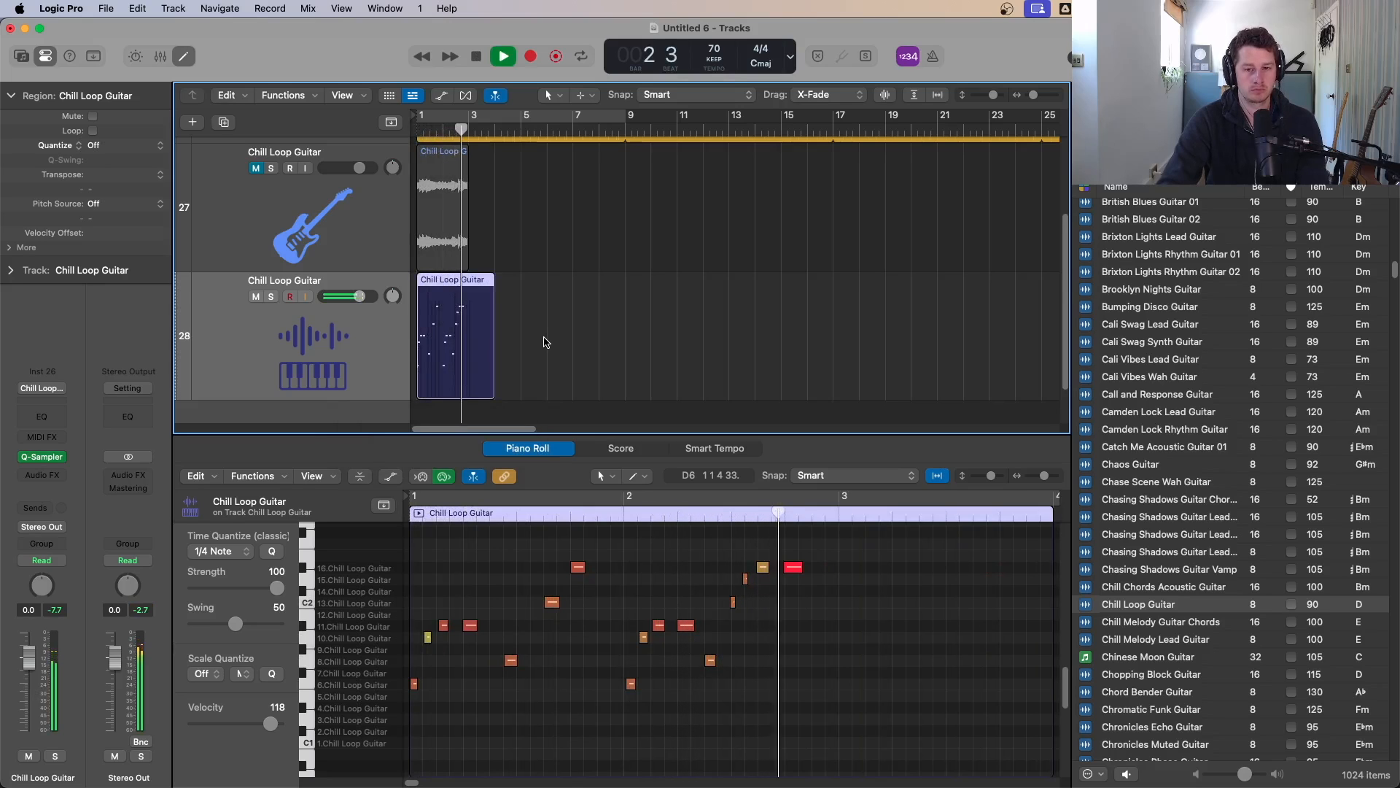
key(space)
click(861, 637)
key(super+a)
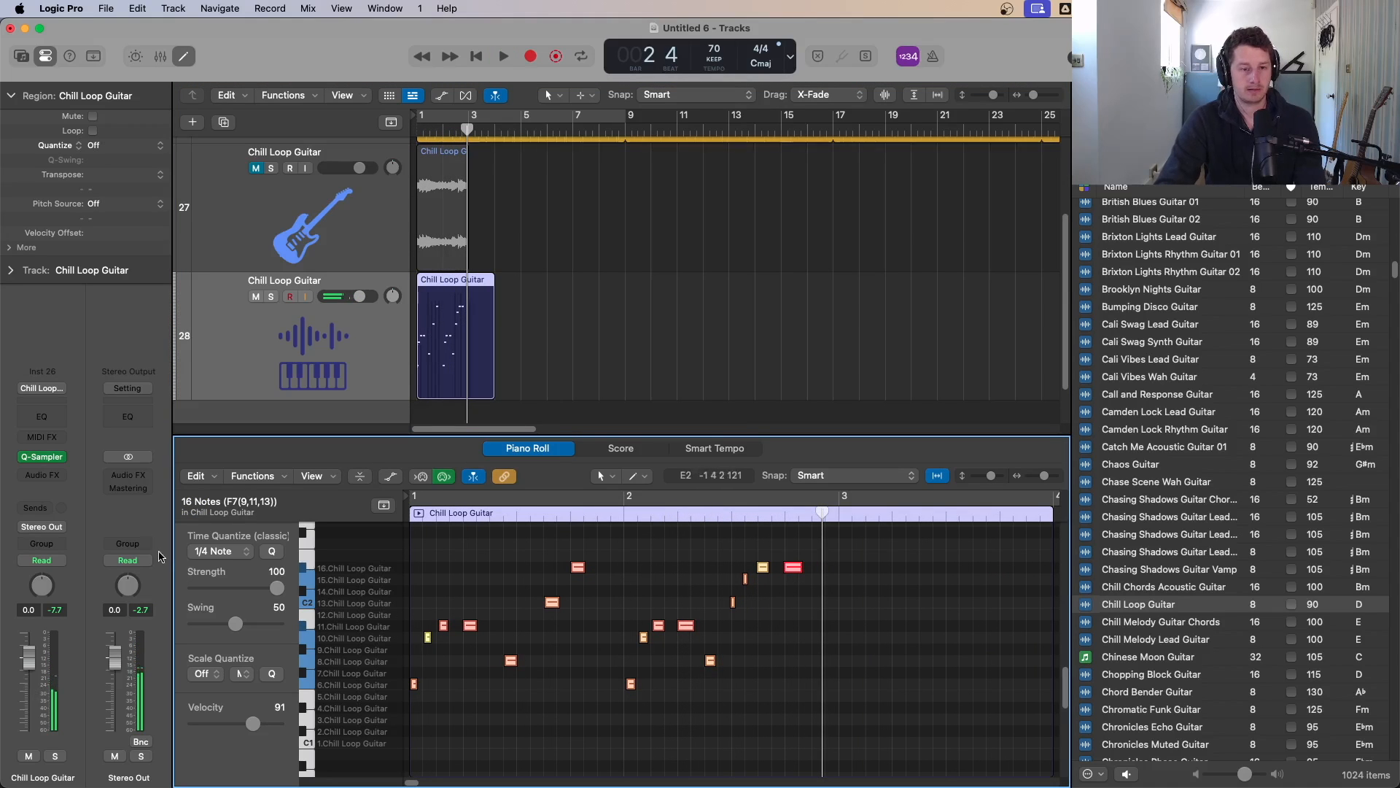
click(231, 559)
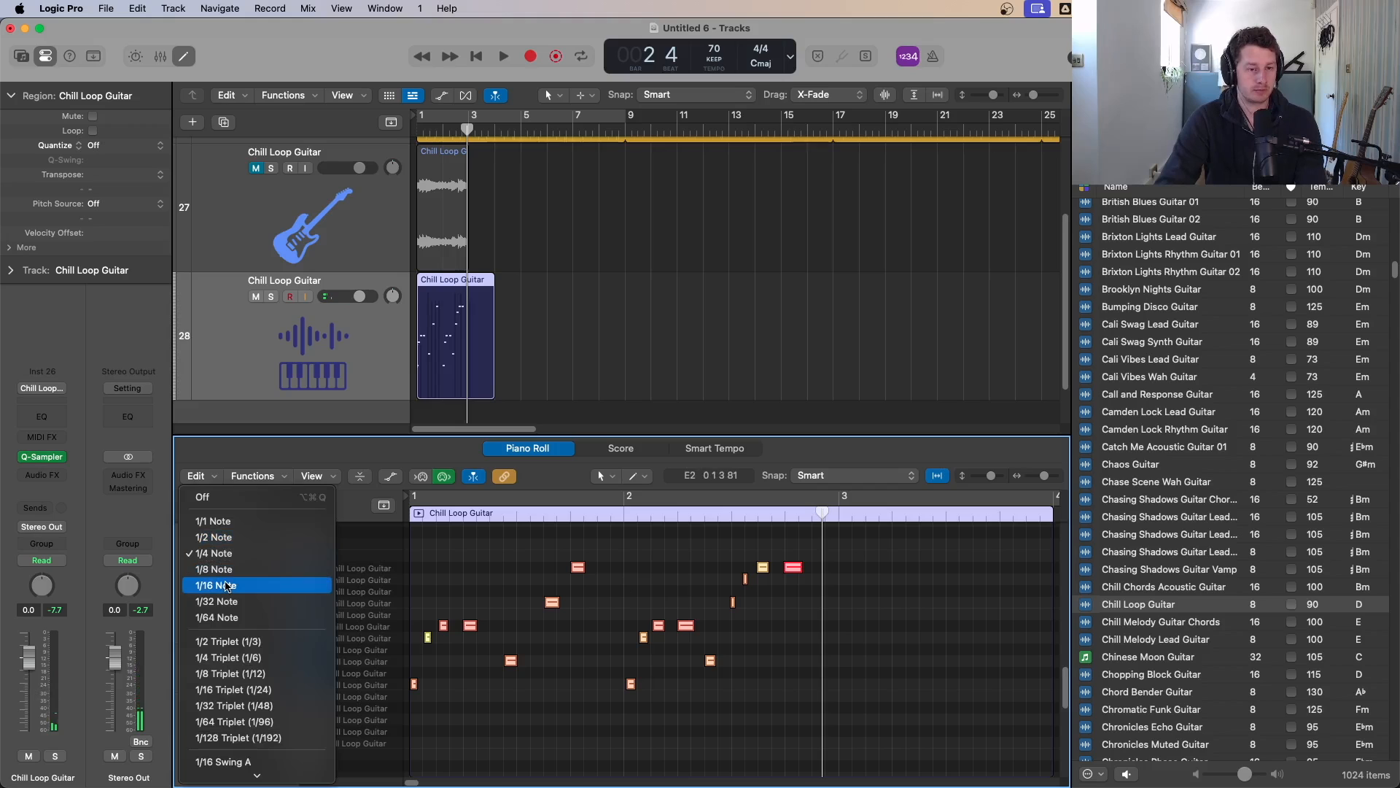
click(227, 587)
Step: Audition the quantized part and select the two high notes in the middle of bar 1
key(shift+space)
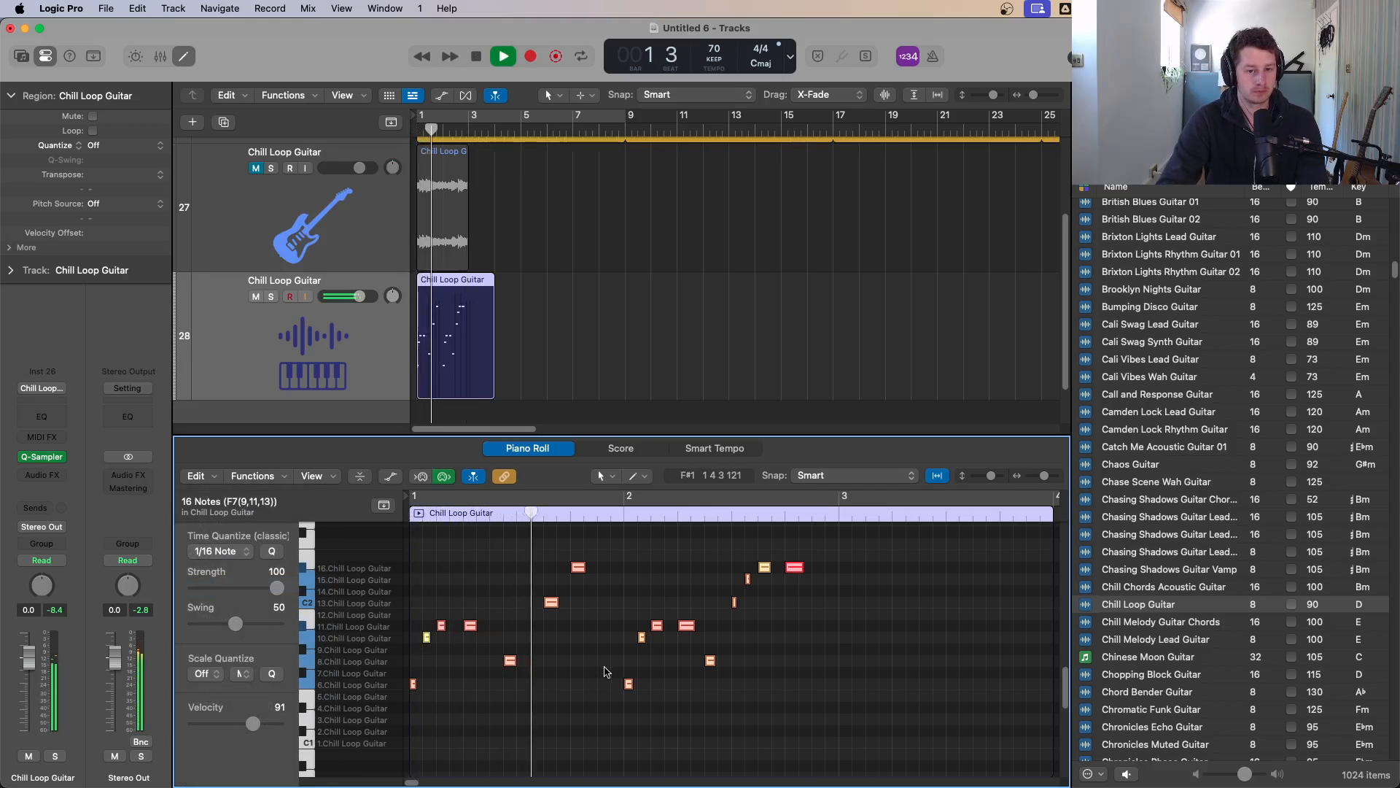
key(space)
click(552, 602)
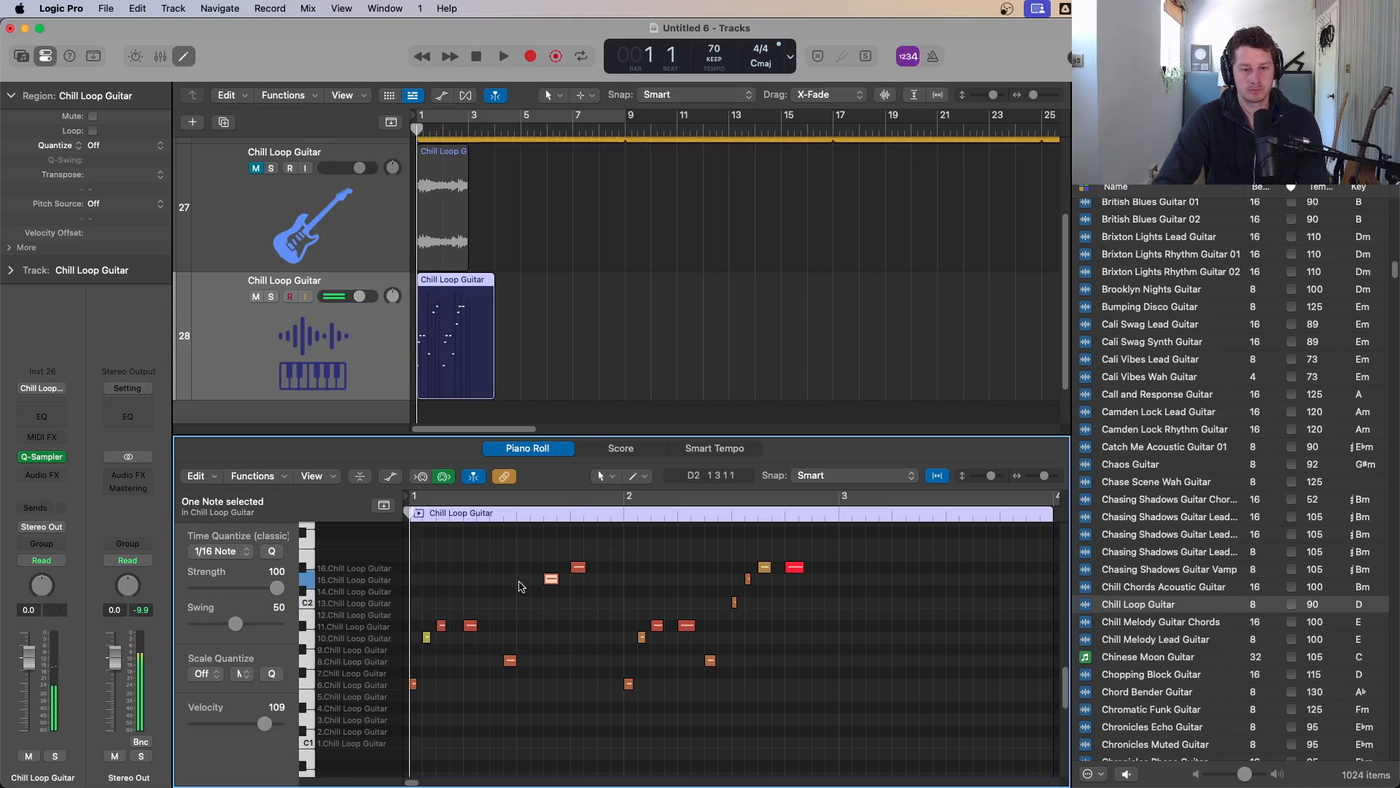
key(shift+space)
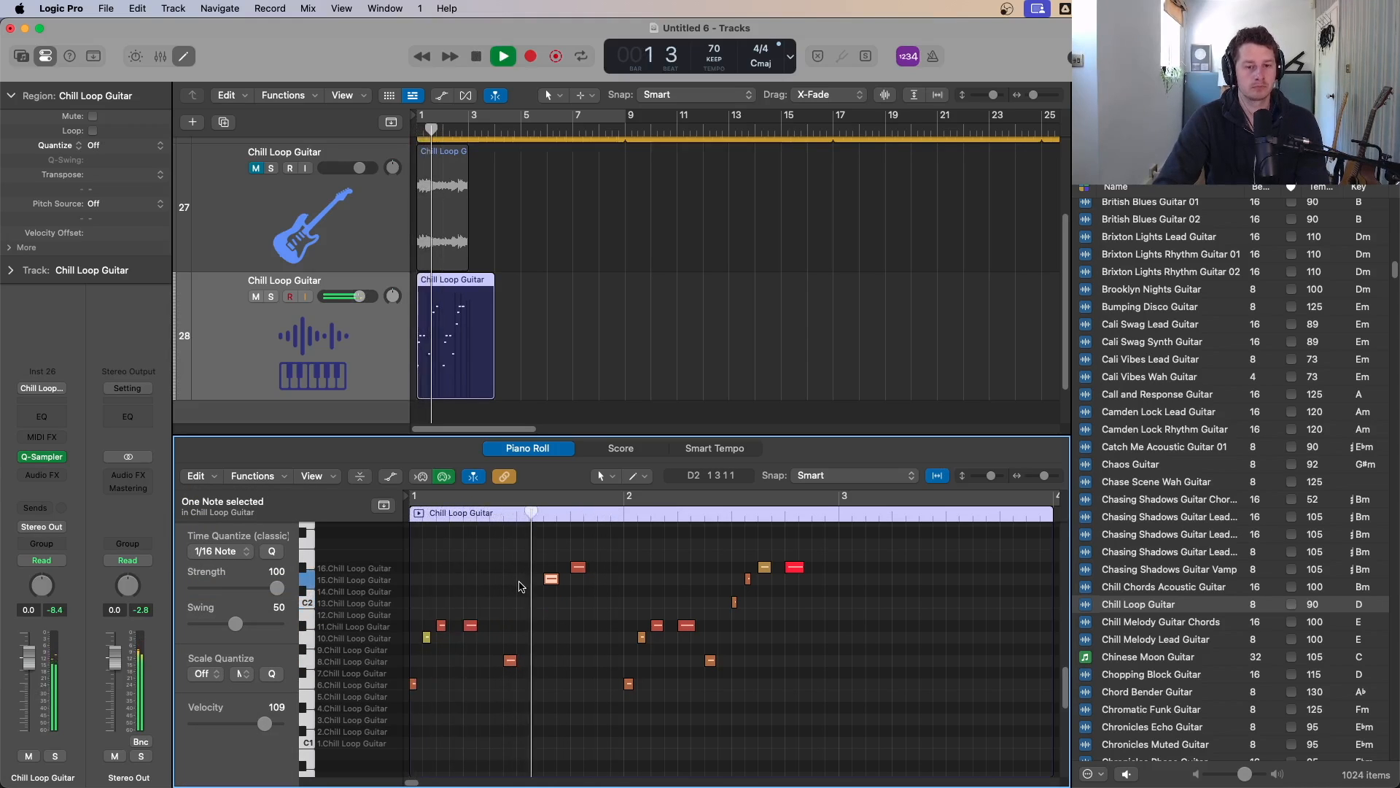
key(space)
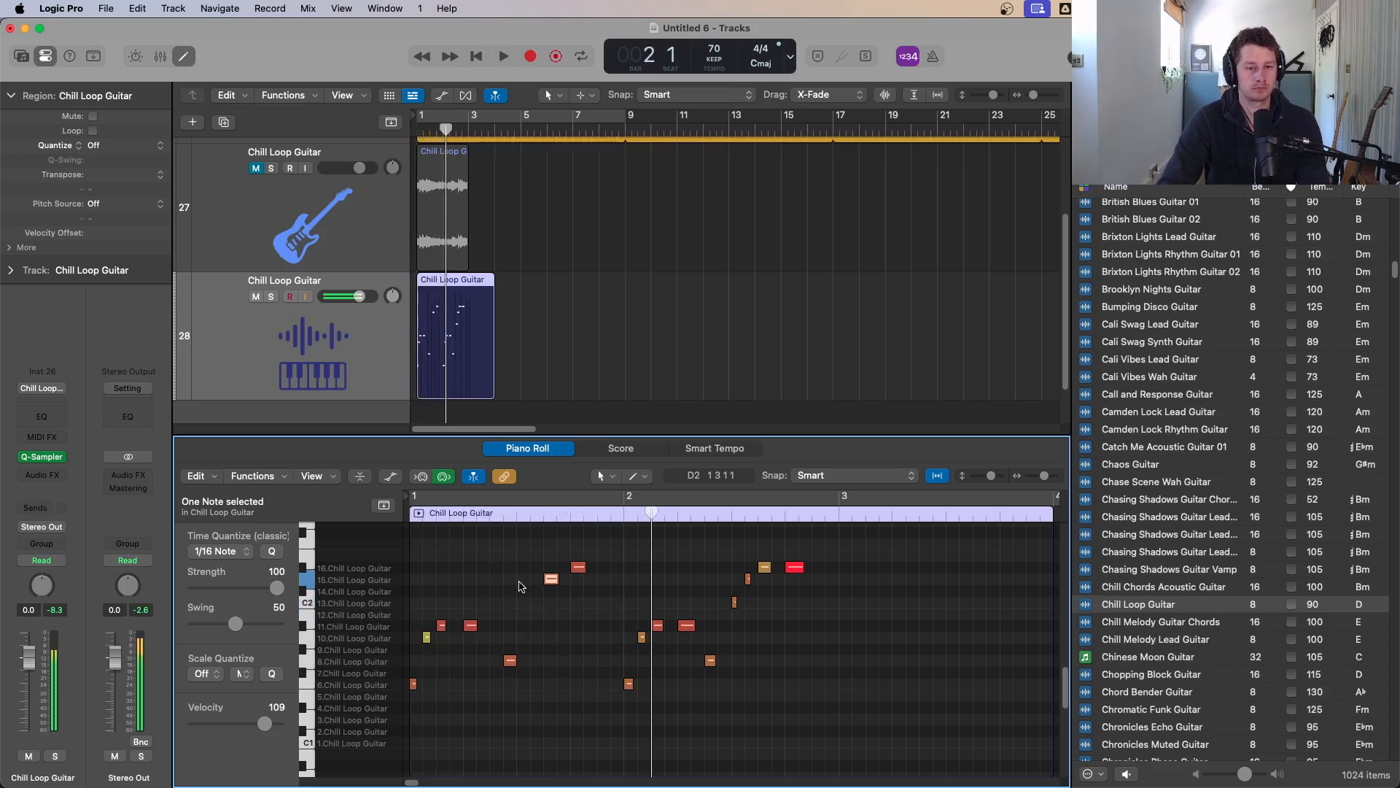
drag(547, 554, 596, 583)
key(space)
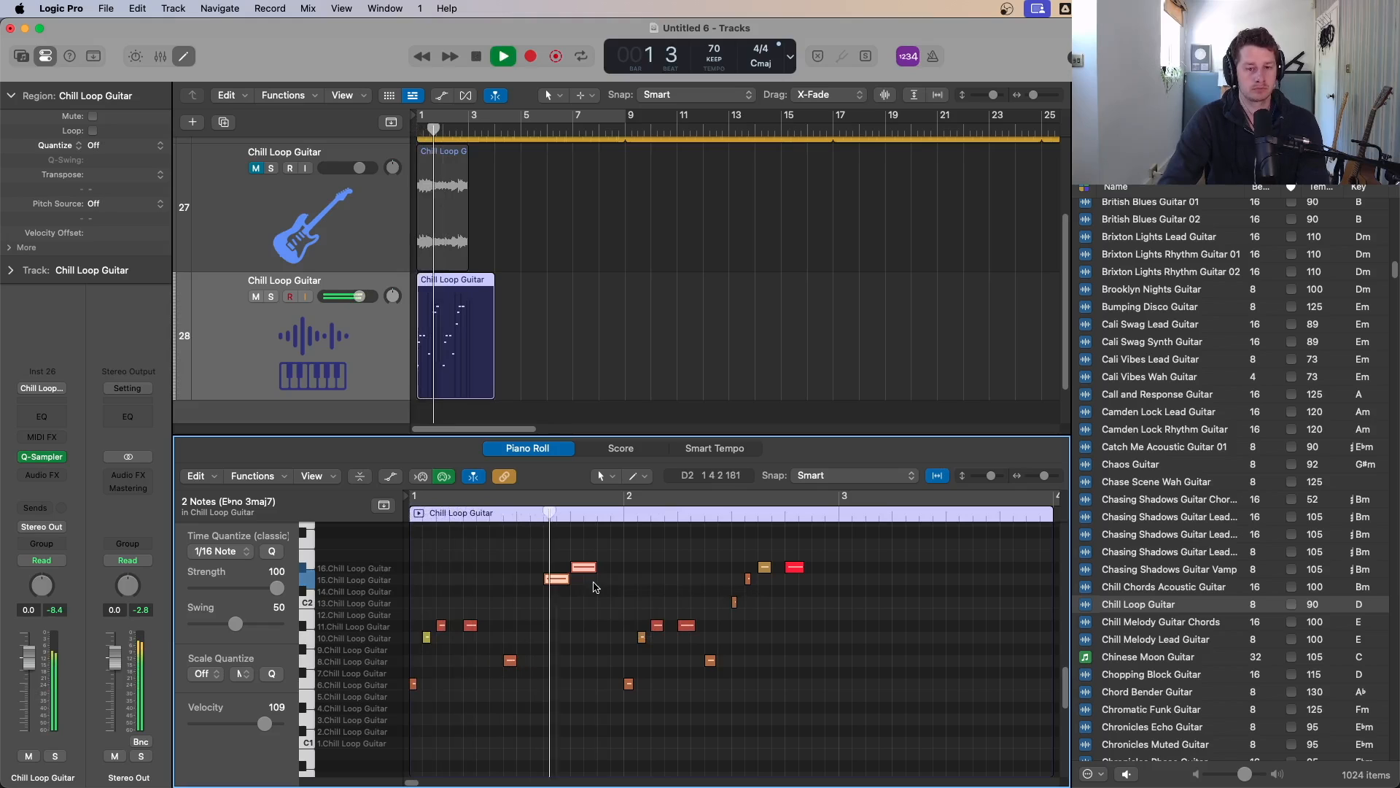
key(space)
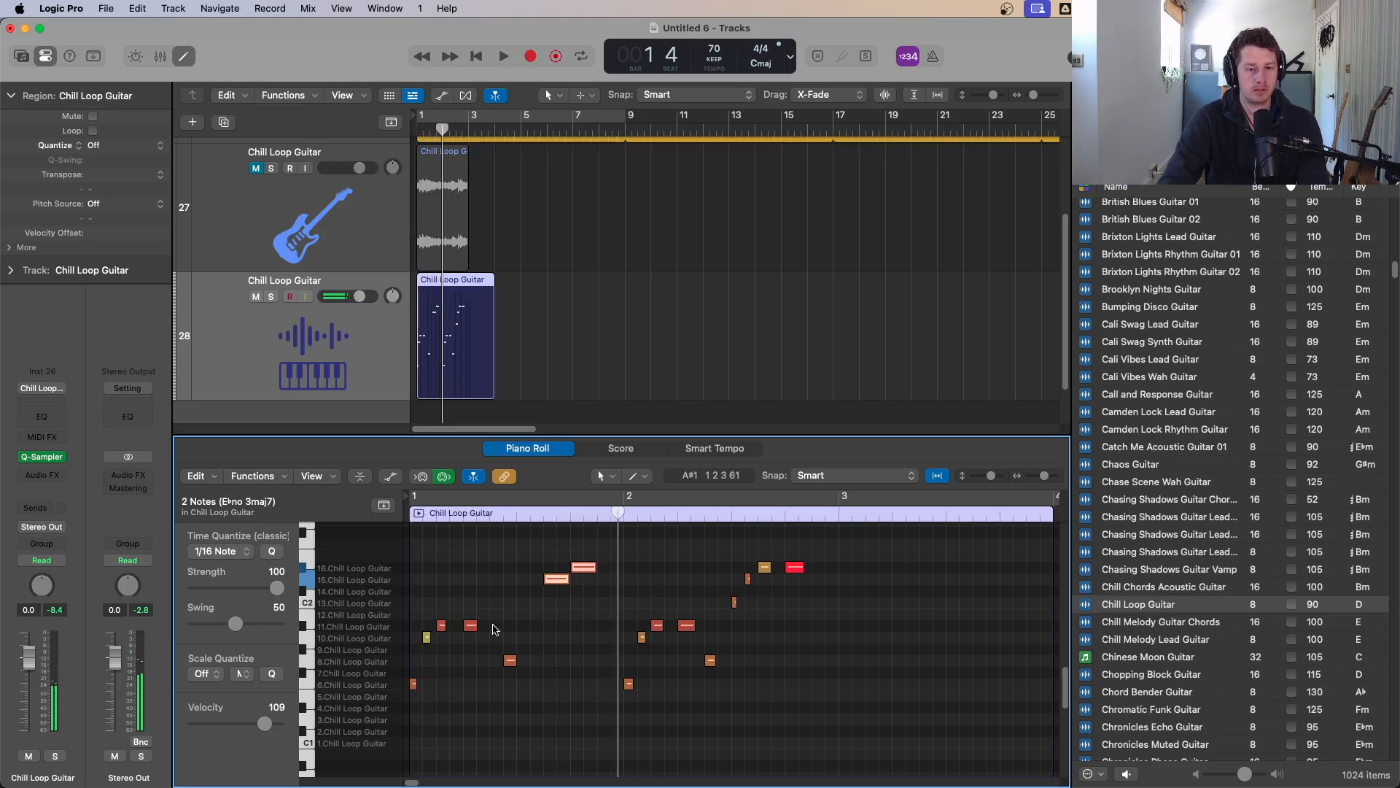
Step: Add an A1 slice note at bar 1 beat 3, shorten it, and audition the part
super+click(495, 625)
key(alt+Up)
key(alt+Up)
key(alt+Up)
key(alt+Up)
key(alt+Up)
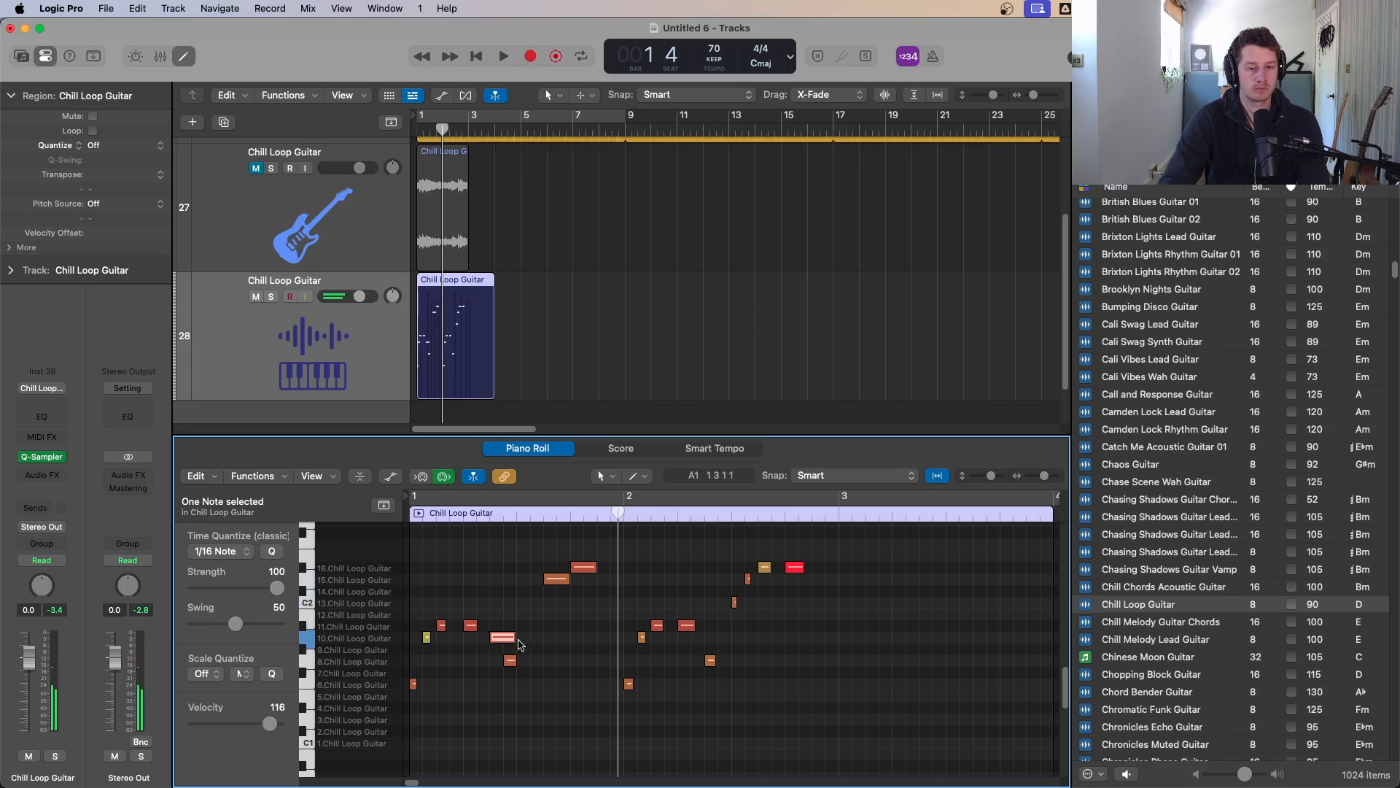
drag(519, 645, 505, 646)
key(space)
key(Return)
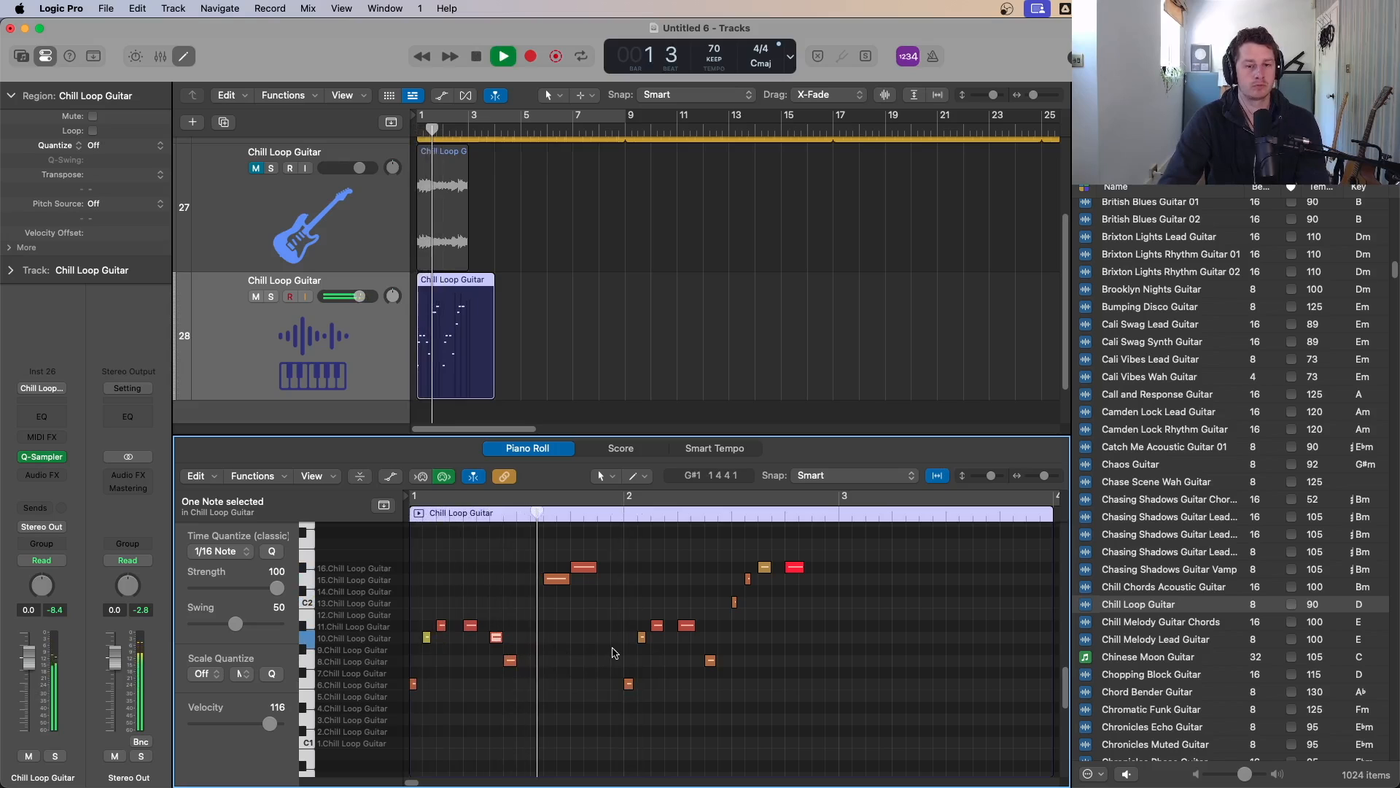
key(space)
Step: Move the note at bar 1 beat 2 down one slice and play the part
click(511, 660)
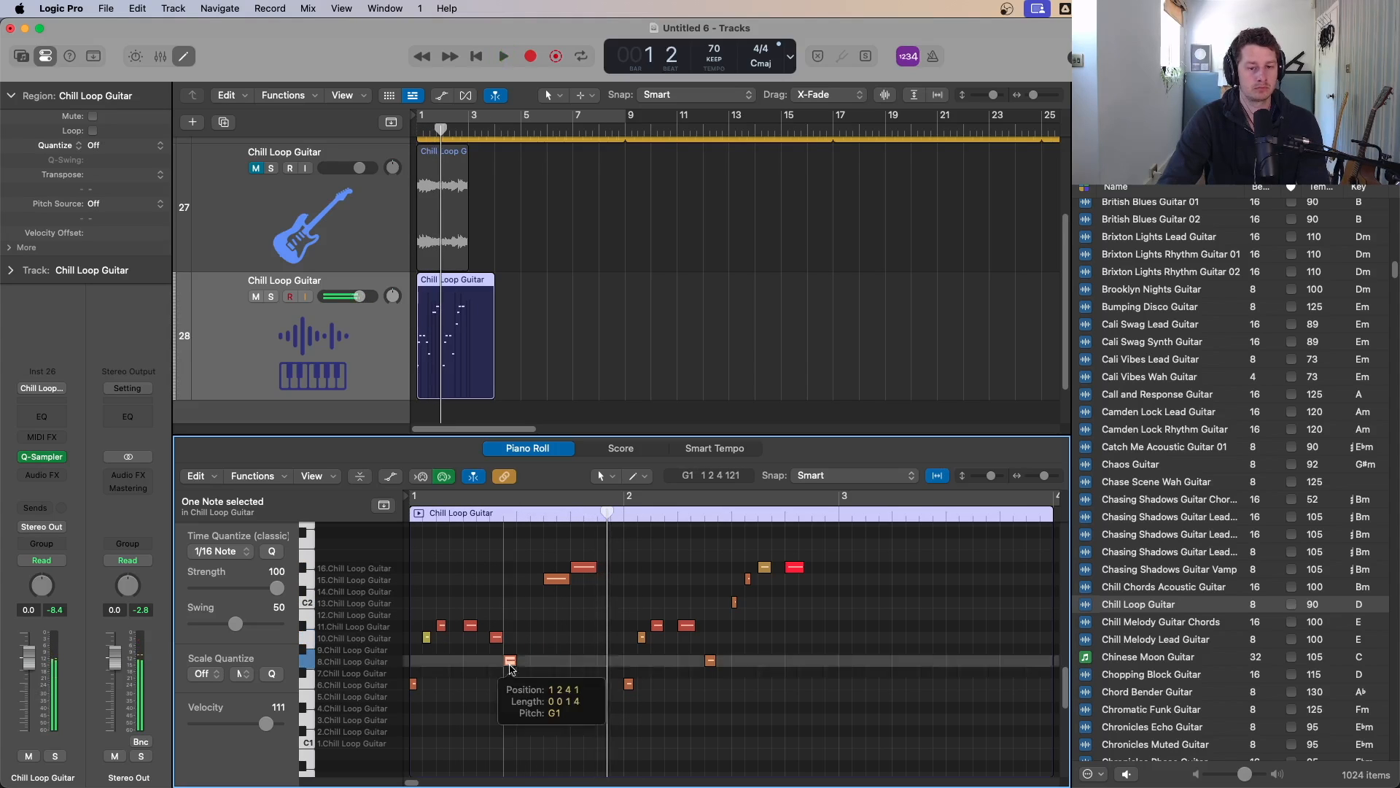
drag(511, 662, 510, 671)
key(space)
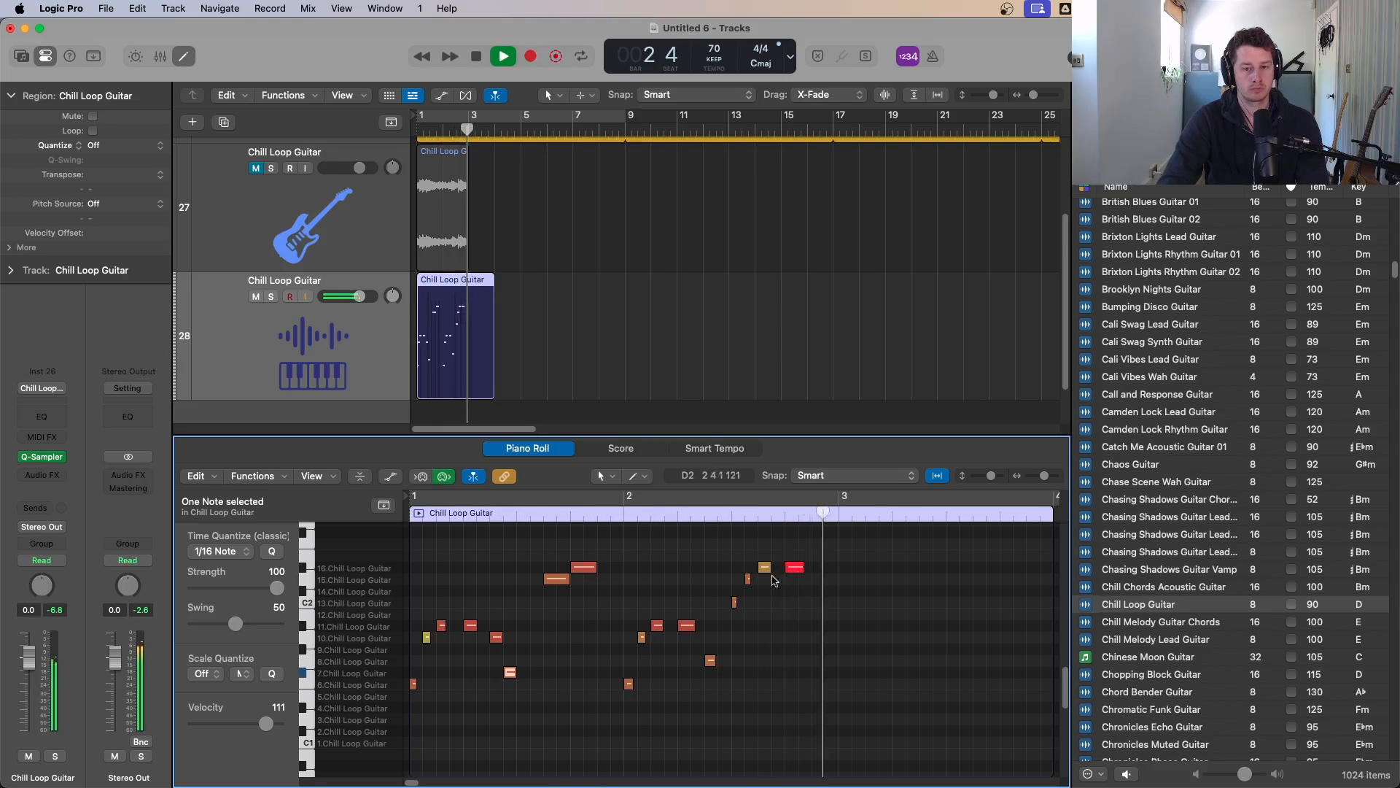
Step: Select the two high notes around bar 2 beat 3 and audition the part
key(space)
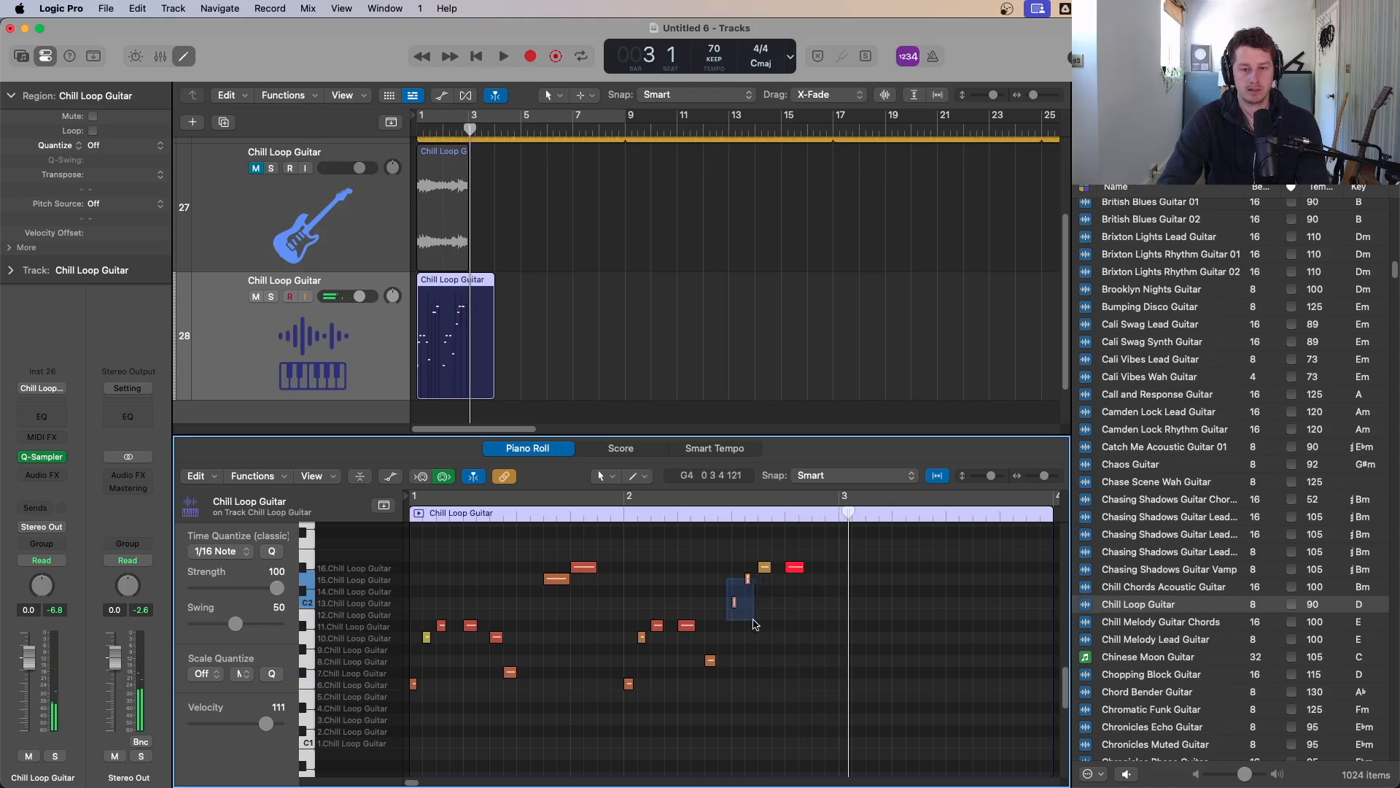
drag(755, 625, 757, 581)
key(space)
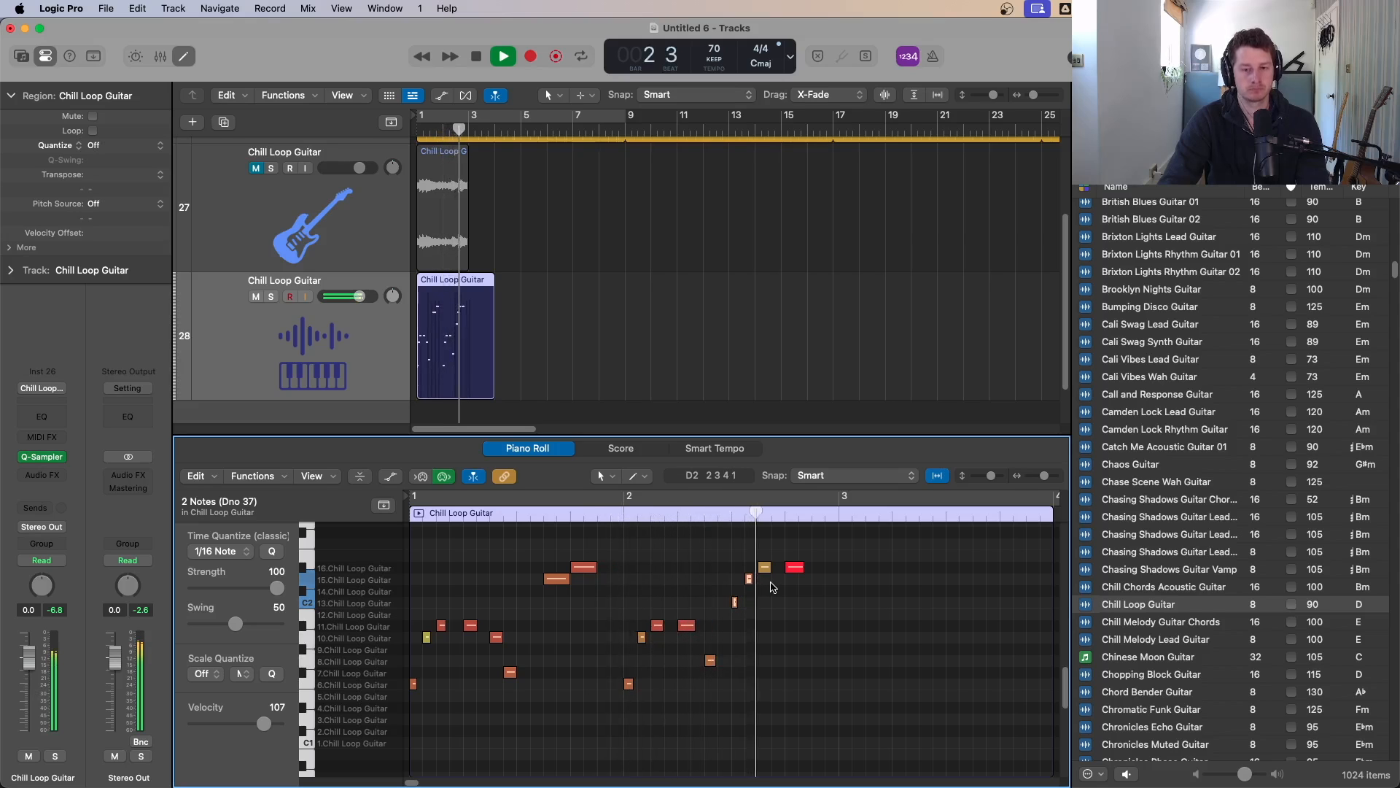
key(space)
Step: Trim the Chill Loop Guitar MIDI region to two bars and copy it directly after itself
drag(493, 380, 467, 384)
drag(441, 337, 493, 352)
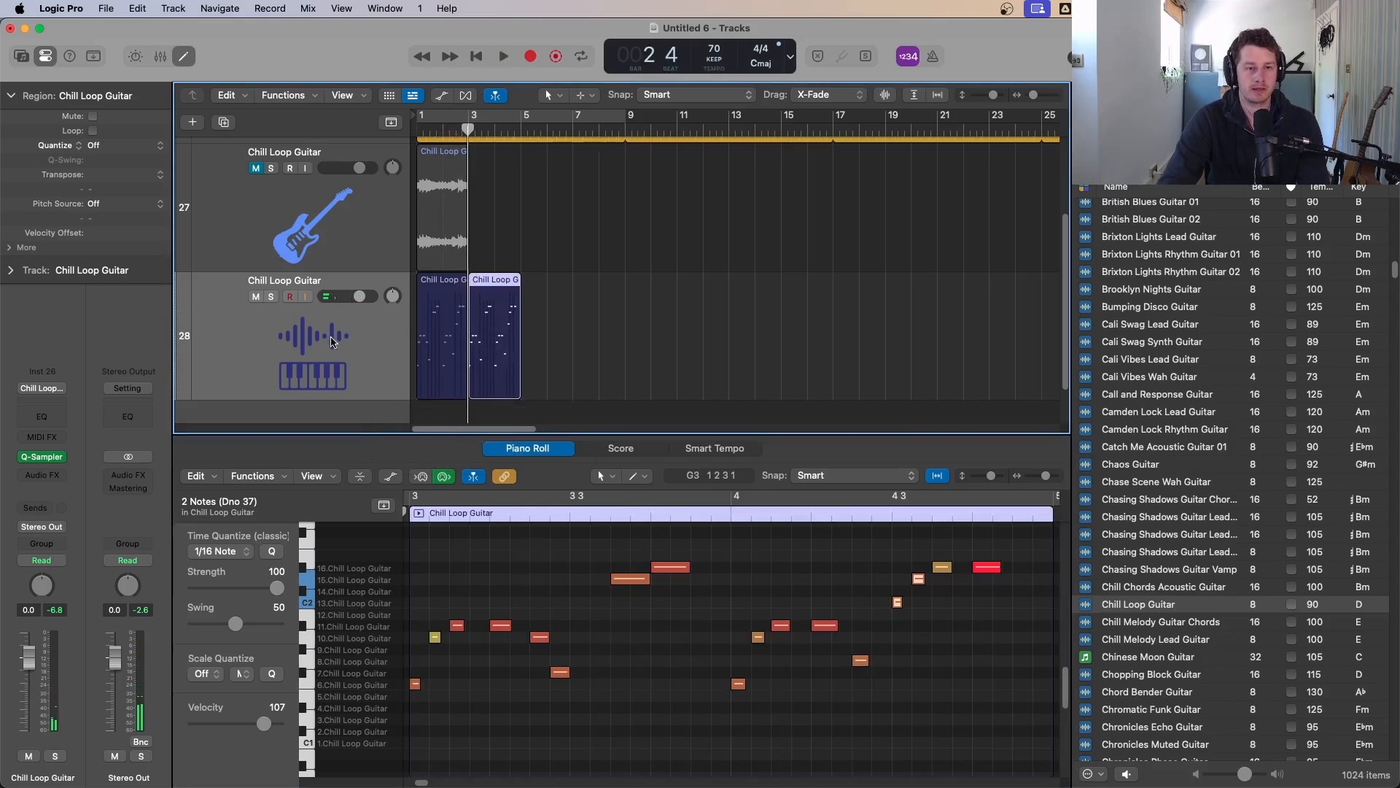
Step: Open Quick Sampler, switch on its filter, and lower the filter cutoff while the loop plays
click(42, 457)
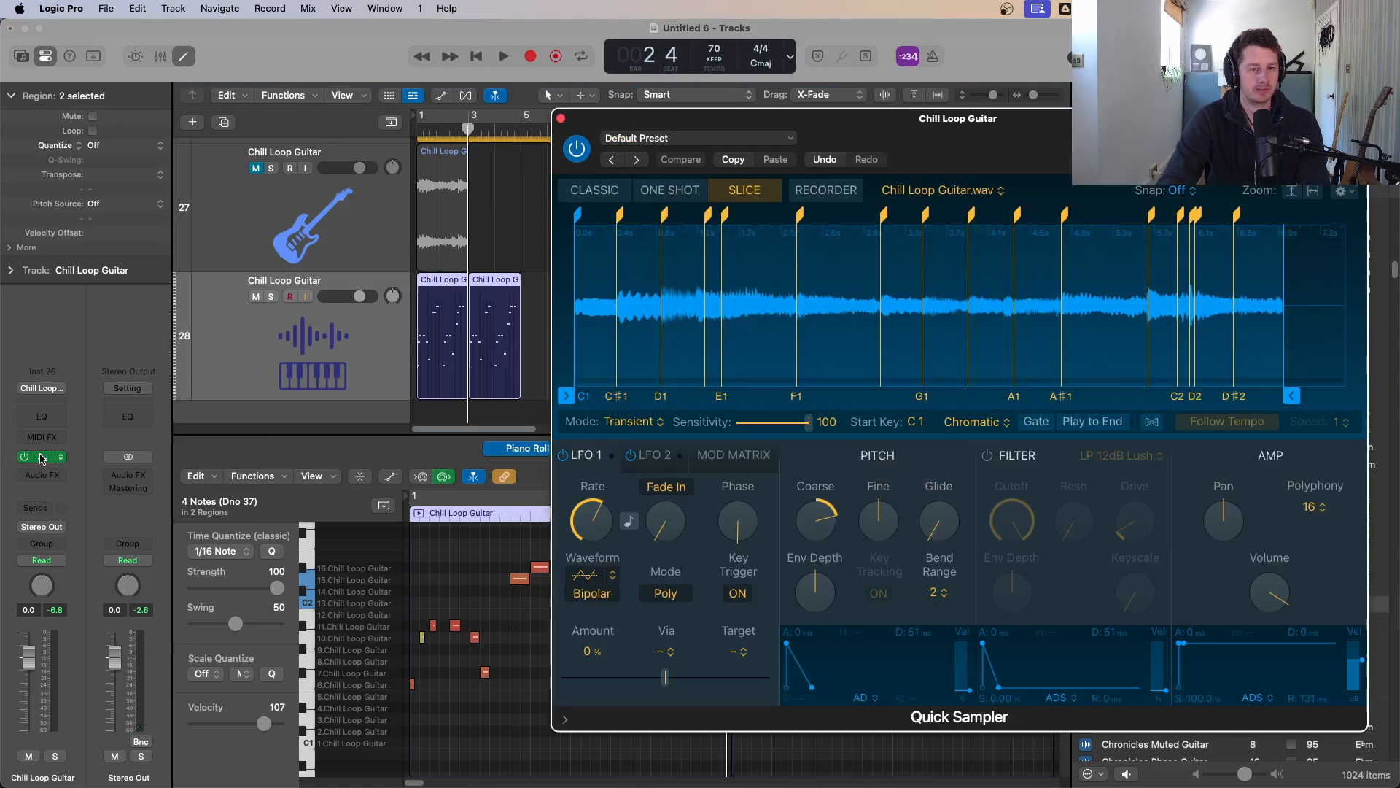
click(987, 457)
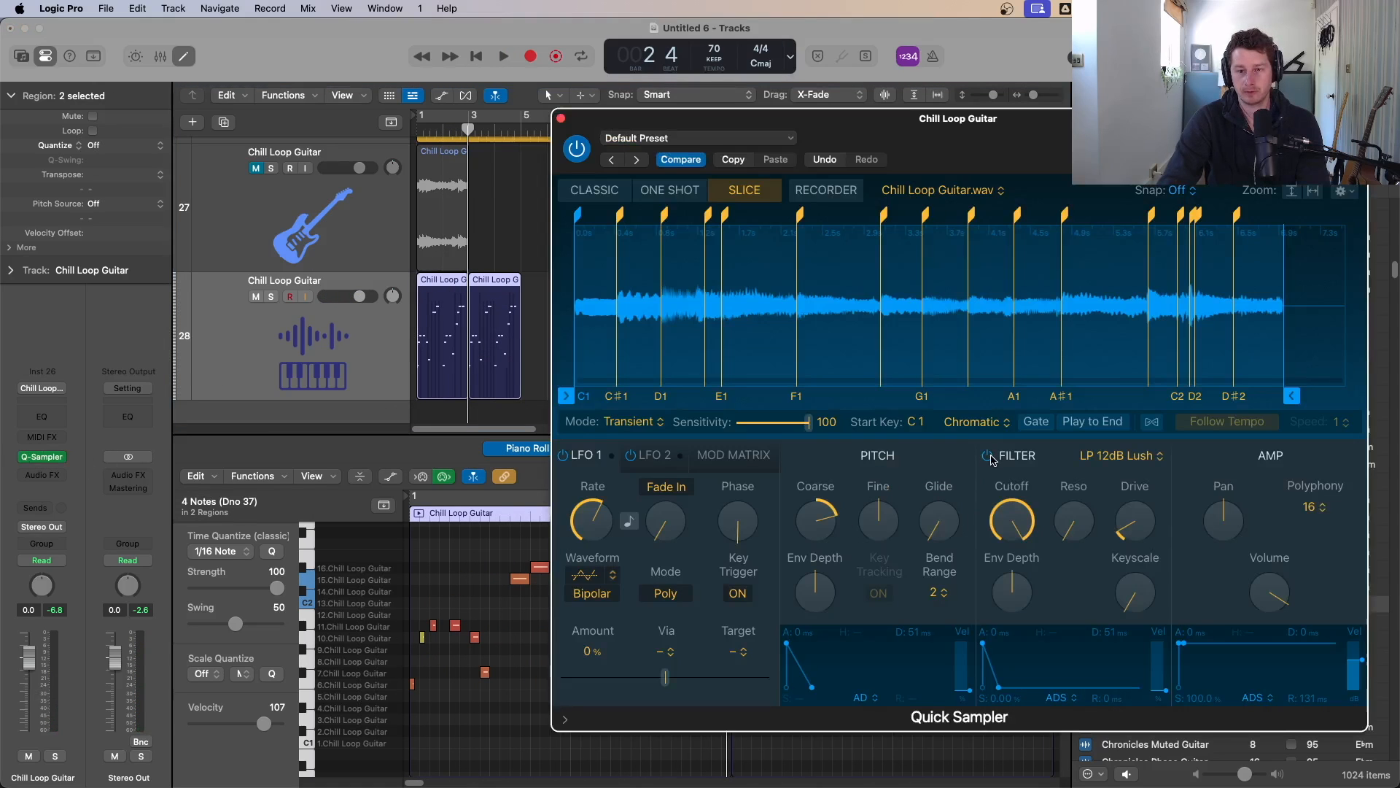
key(Return)
key(space)
key(space)
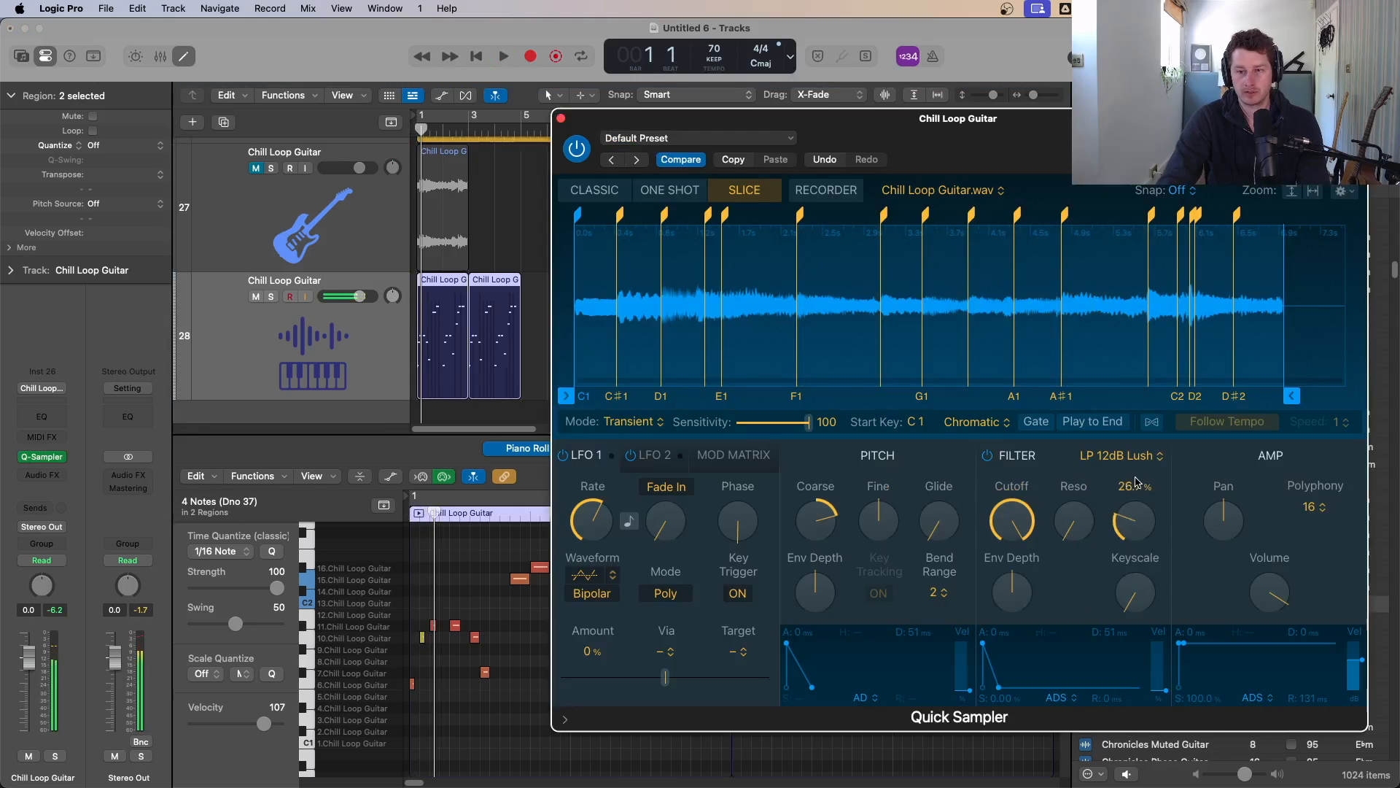
key(space)
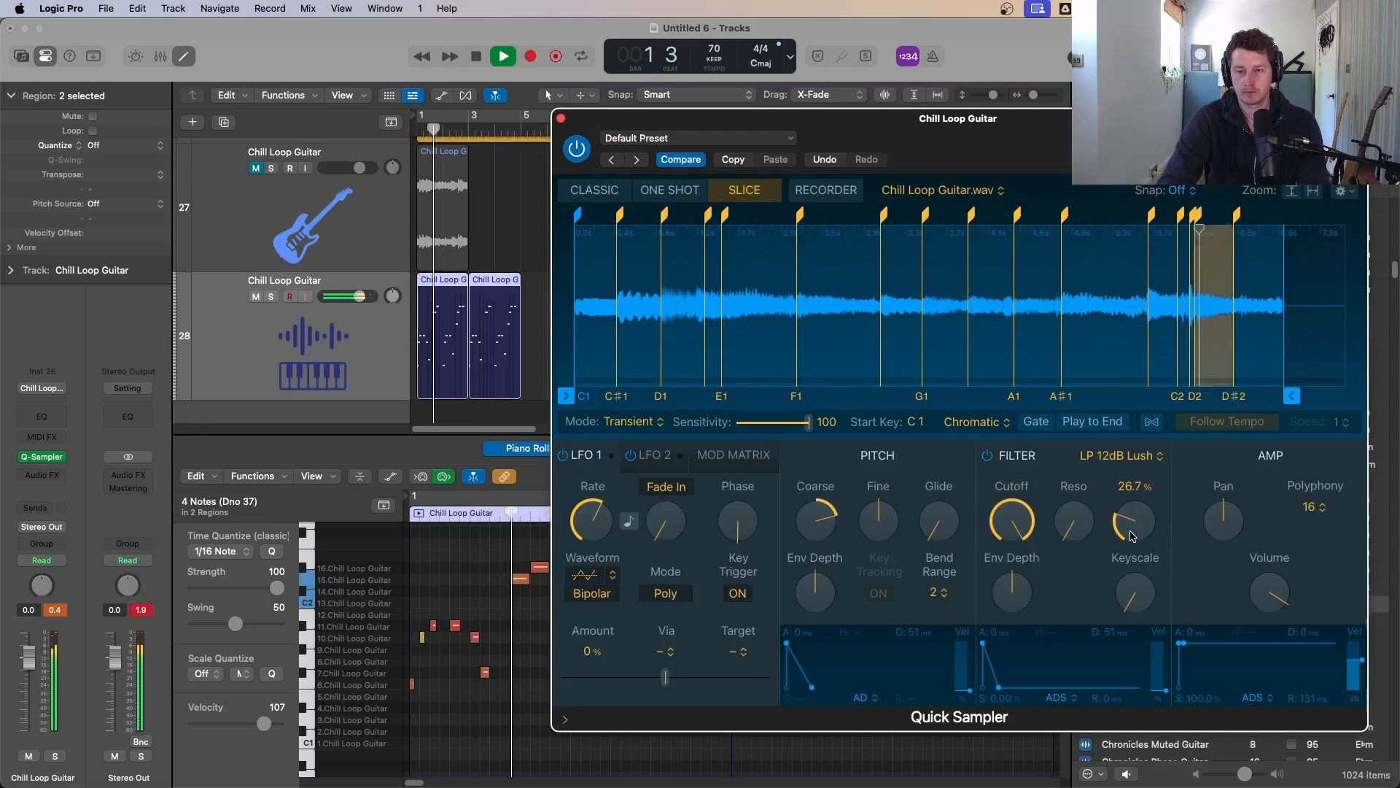
drag(1014, 526, 1008, 585)
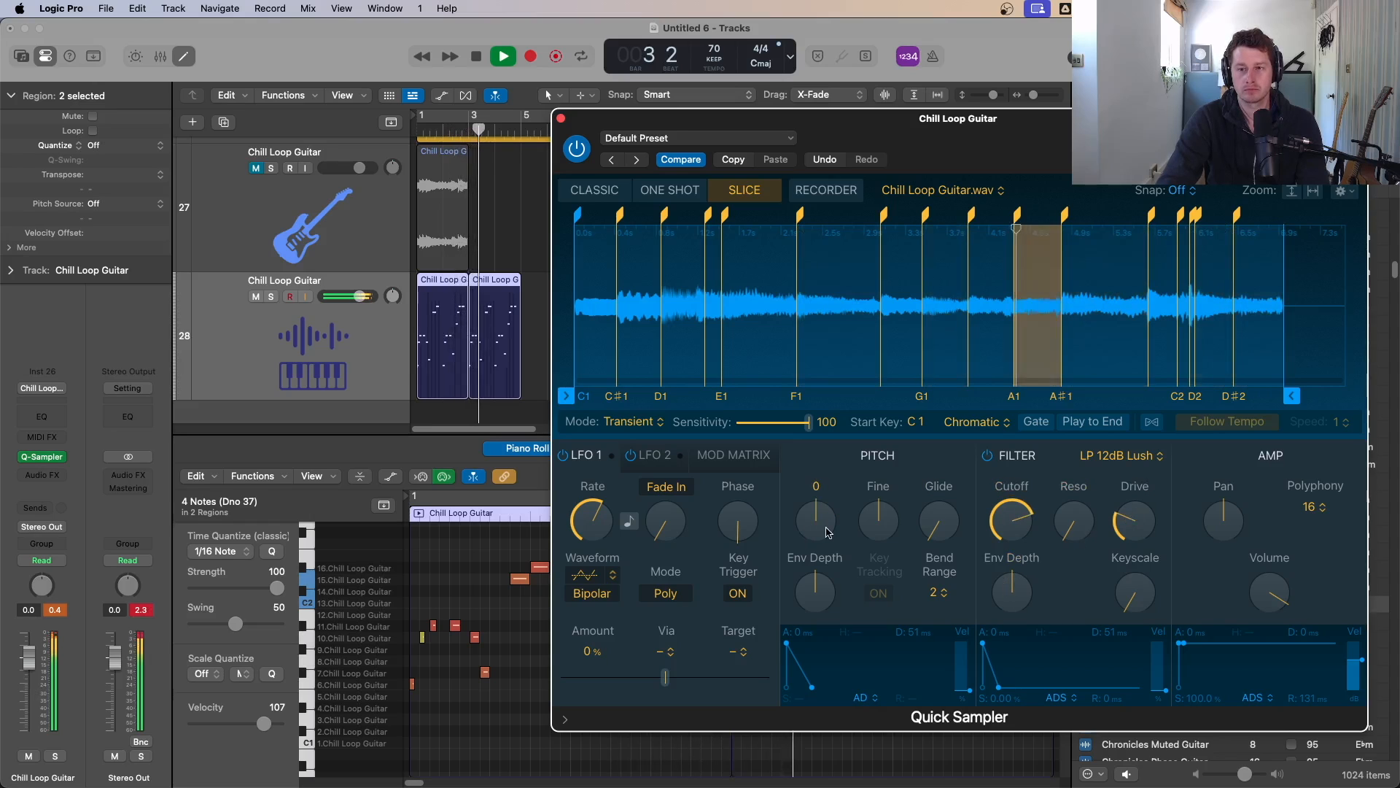
Step: Raise the Coarse pitch to +3 semitones, audition it, and close the Quick Sampler window
drag(829, 532, 828, 506)
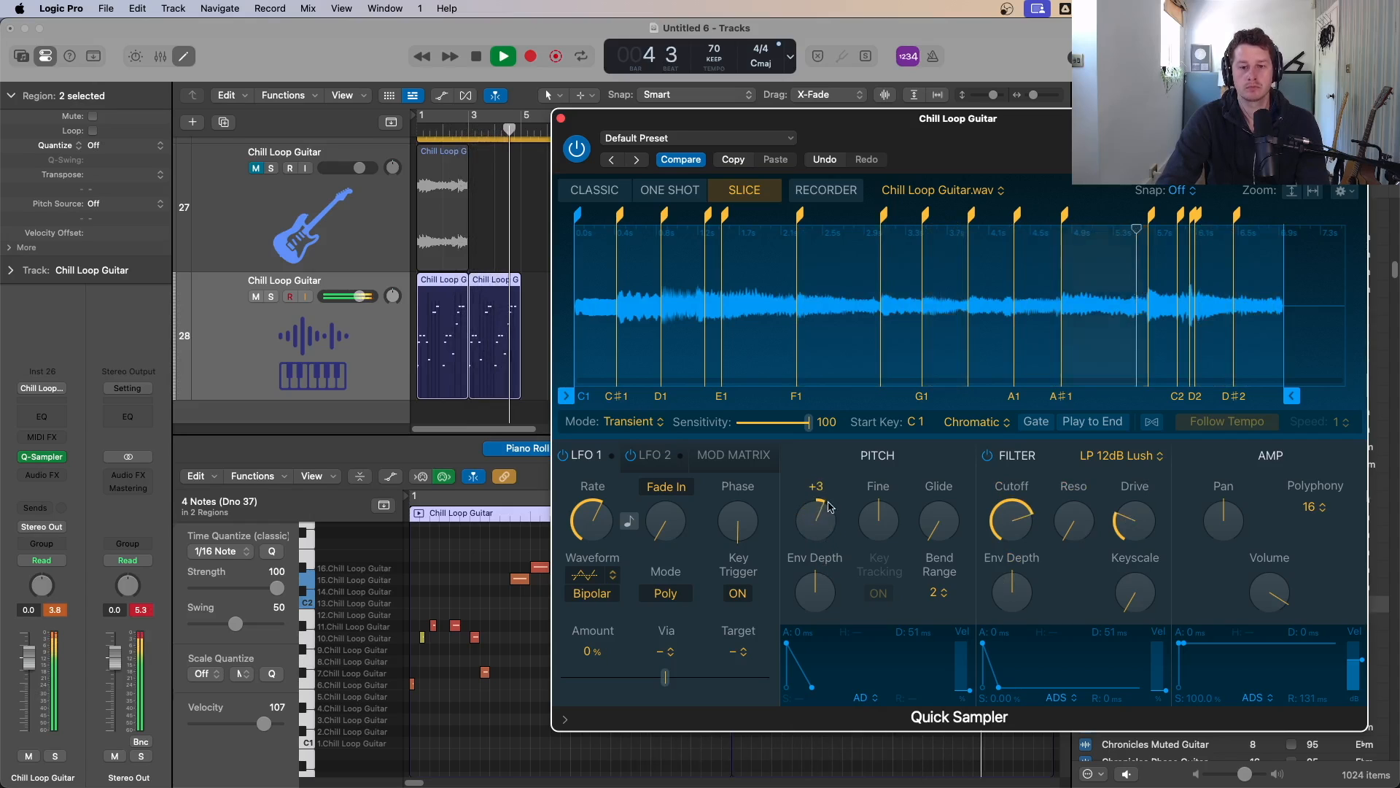
key(space)
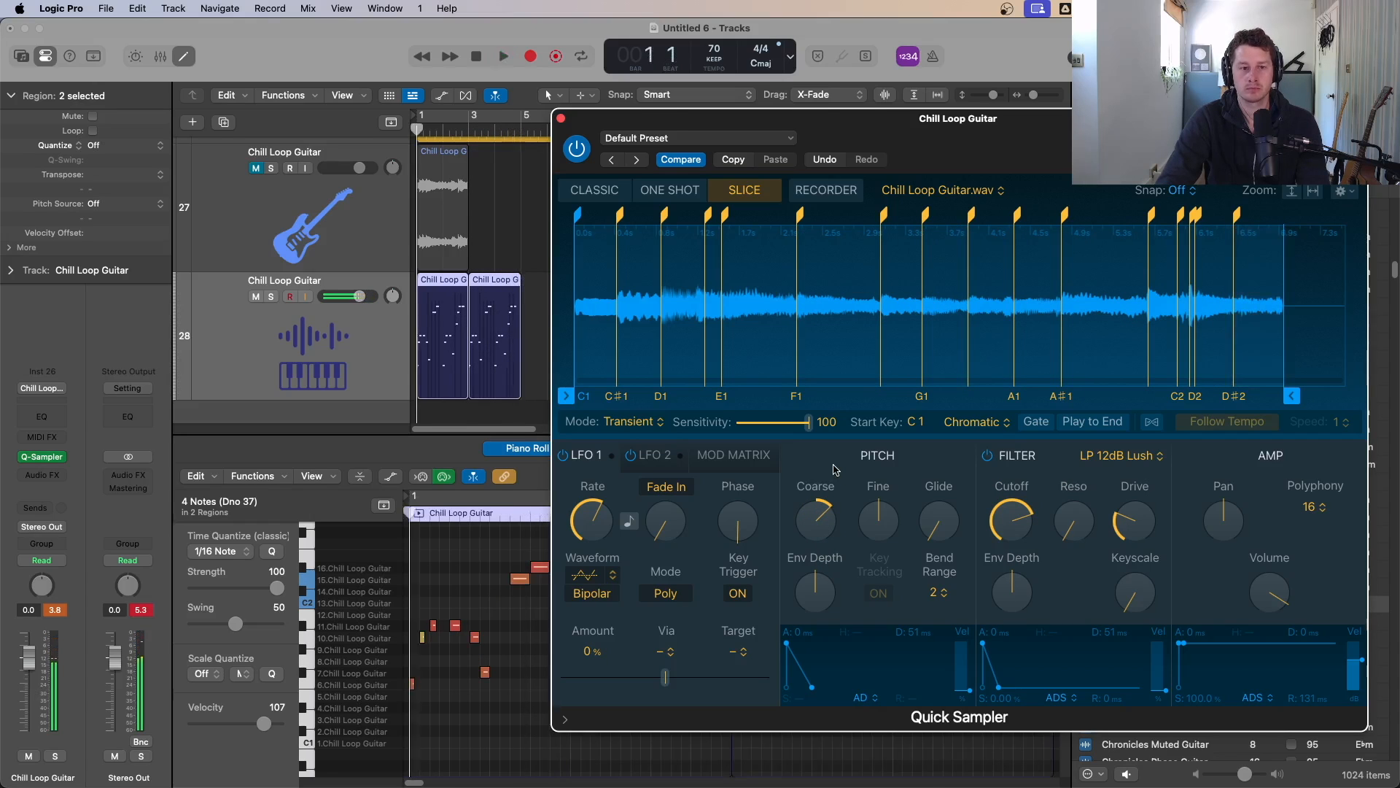
key(space)
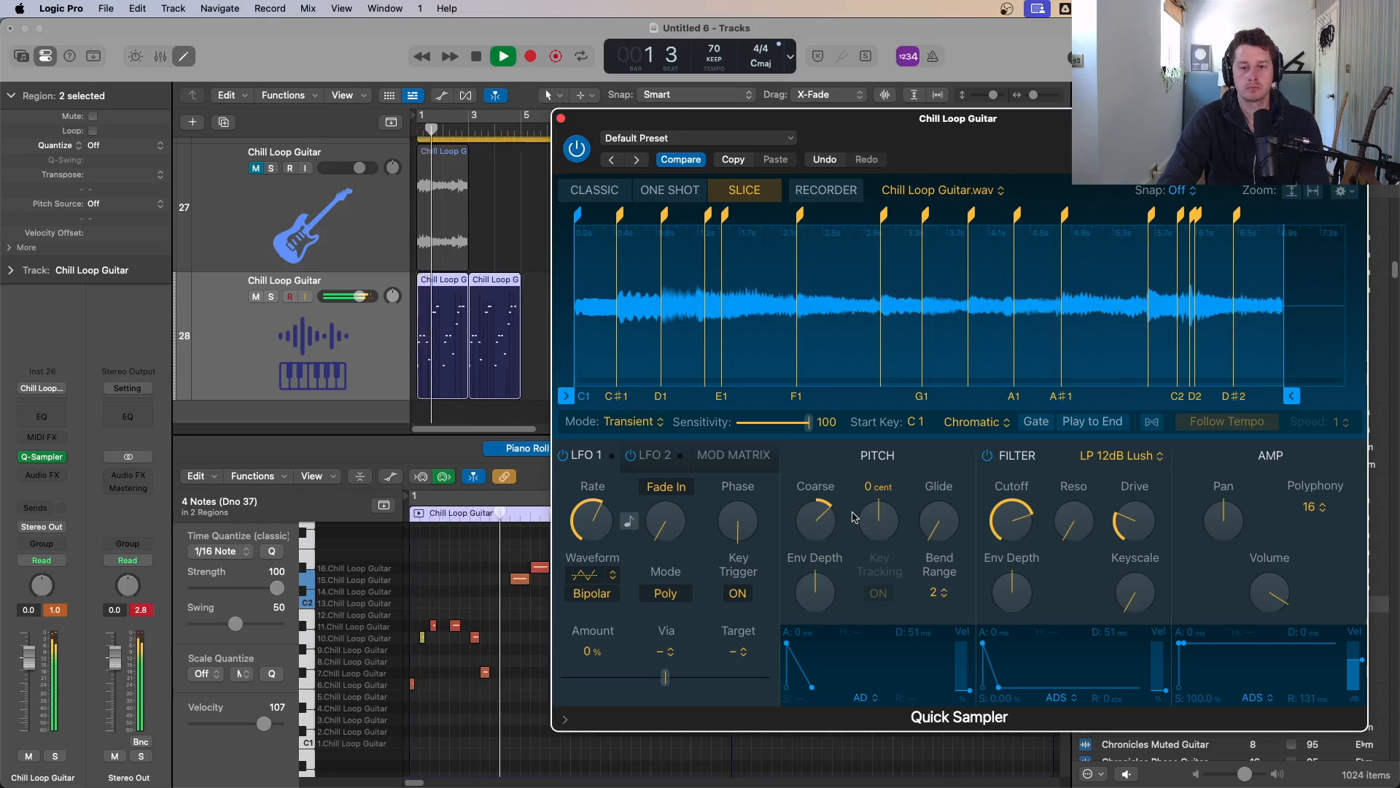
drag(830, 516, 835, 500)
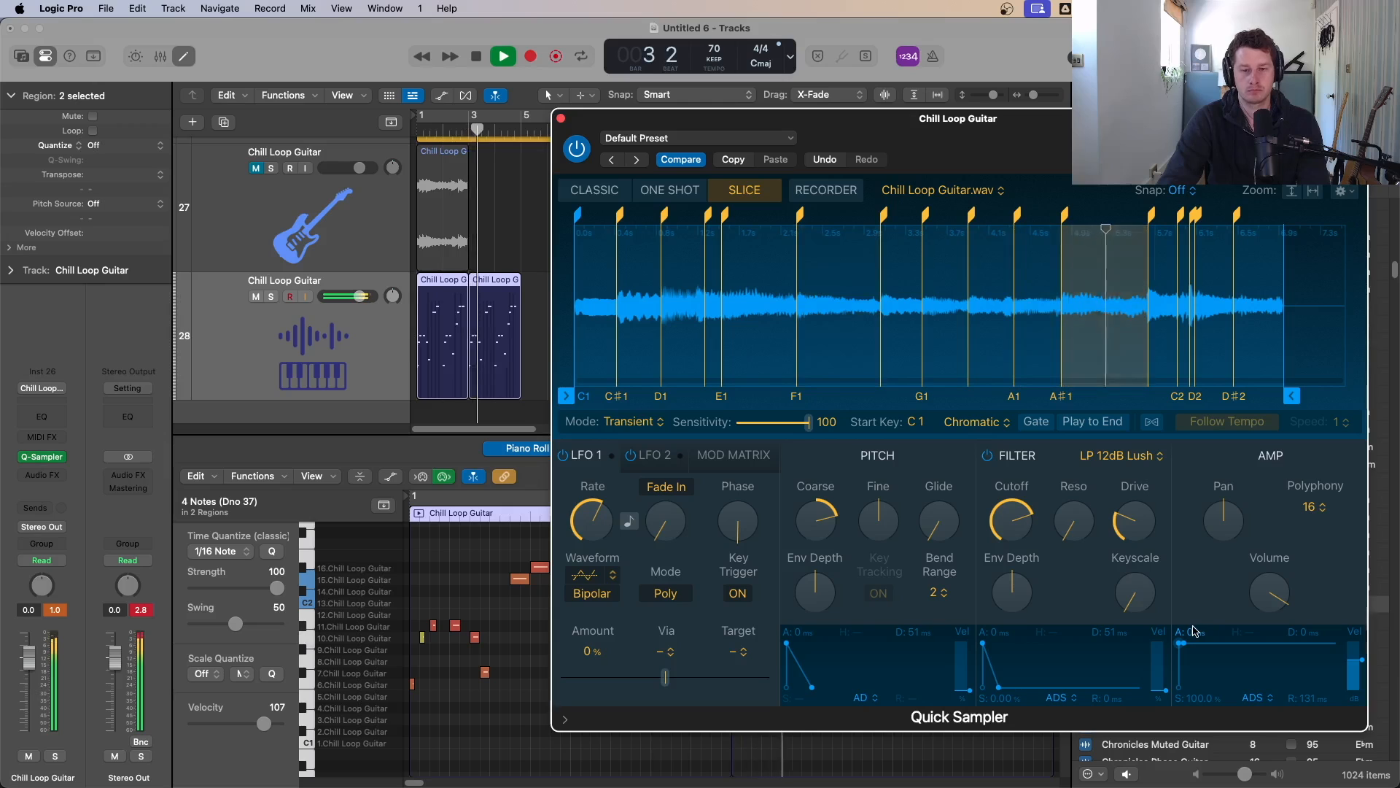
mouse_move(1269, 602)
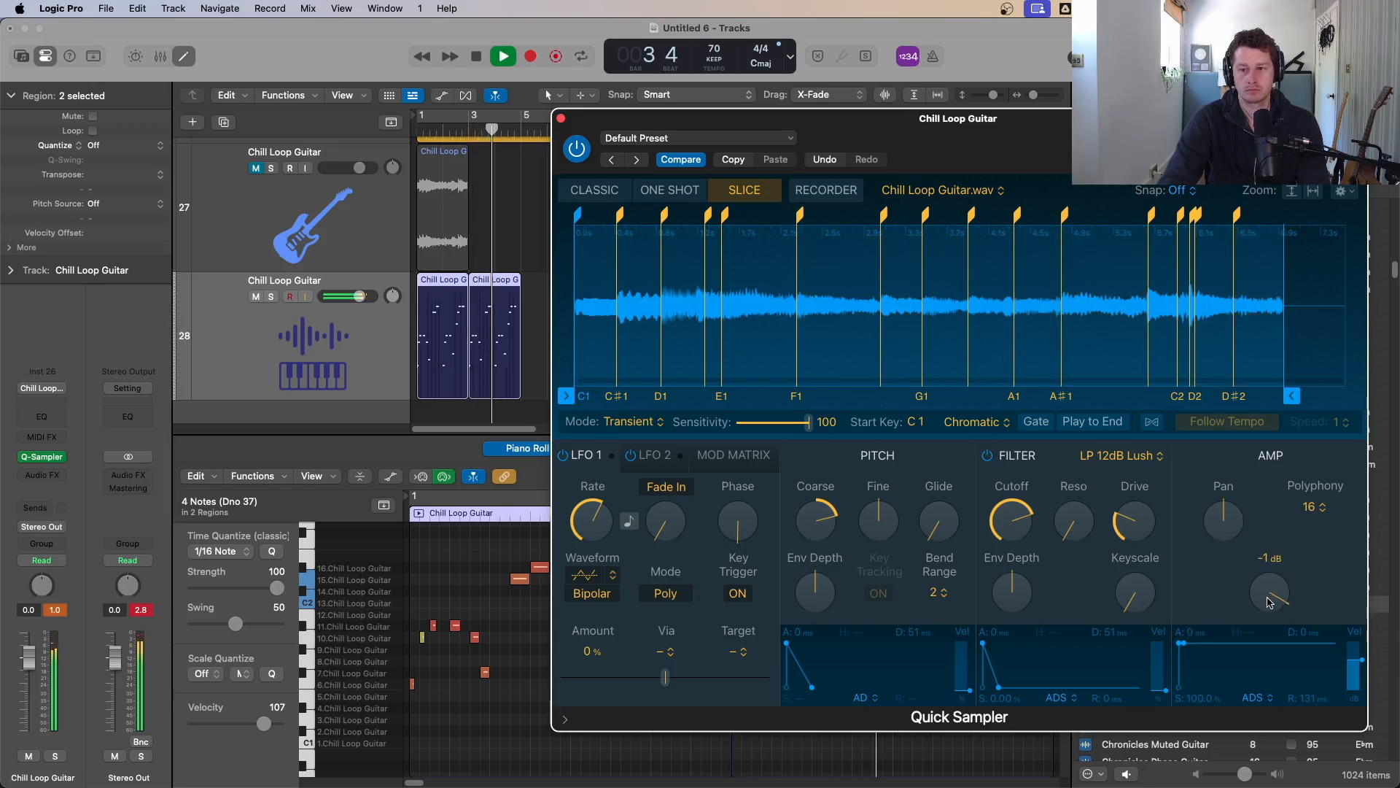
click(560, 118)
Step: Delete the copied second MIDI region on the Quick Sampler track
click(557, 288)
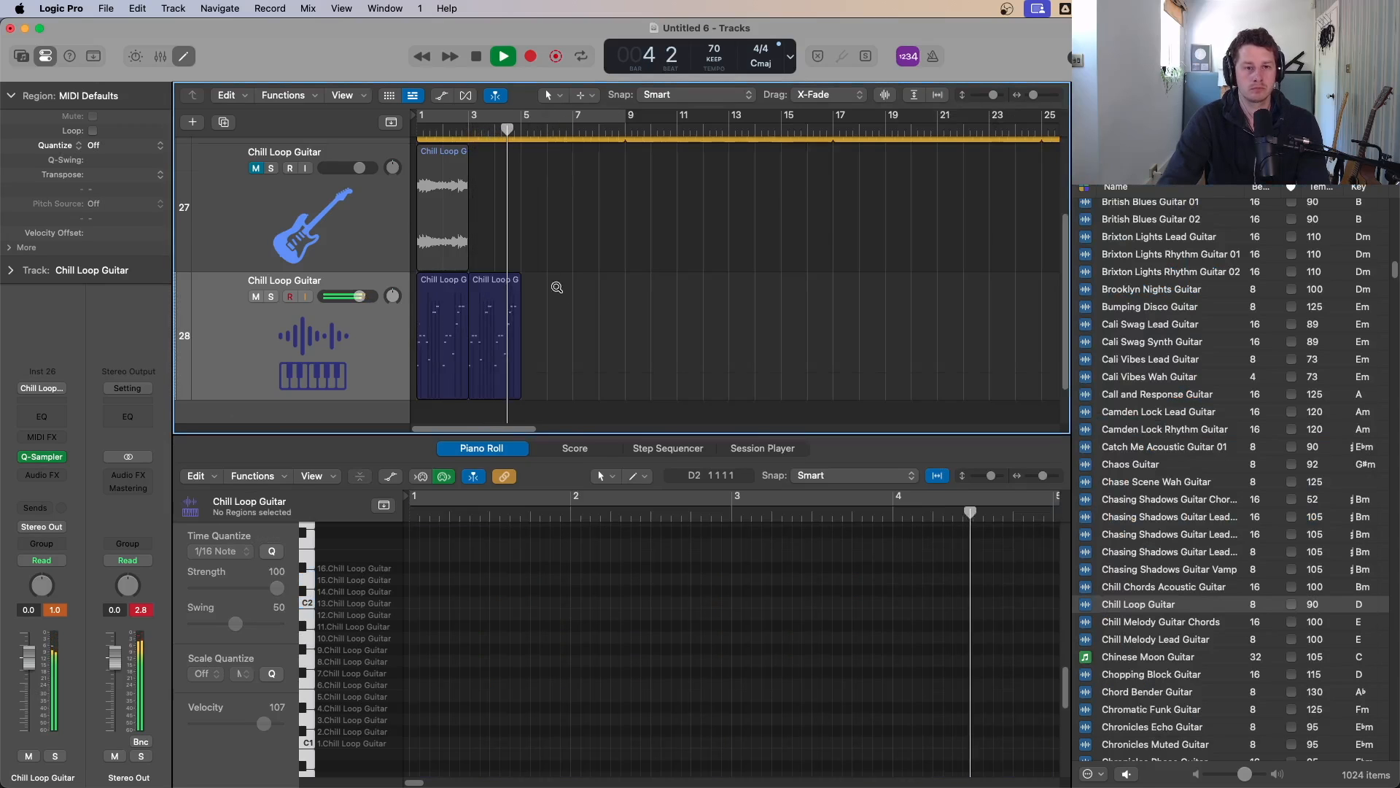
scroll(556, 287, down, 3)
click(508, 325)
key(space)
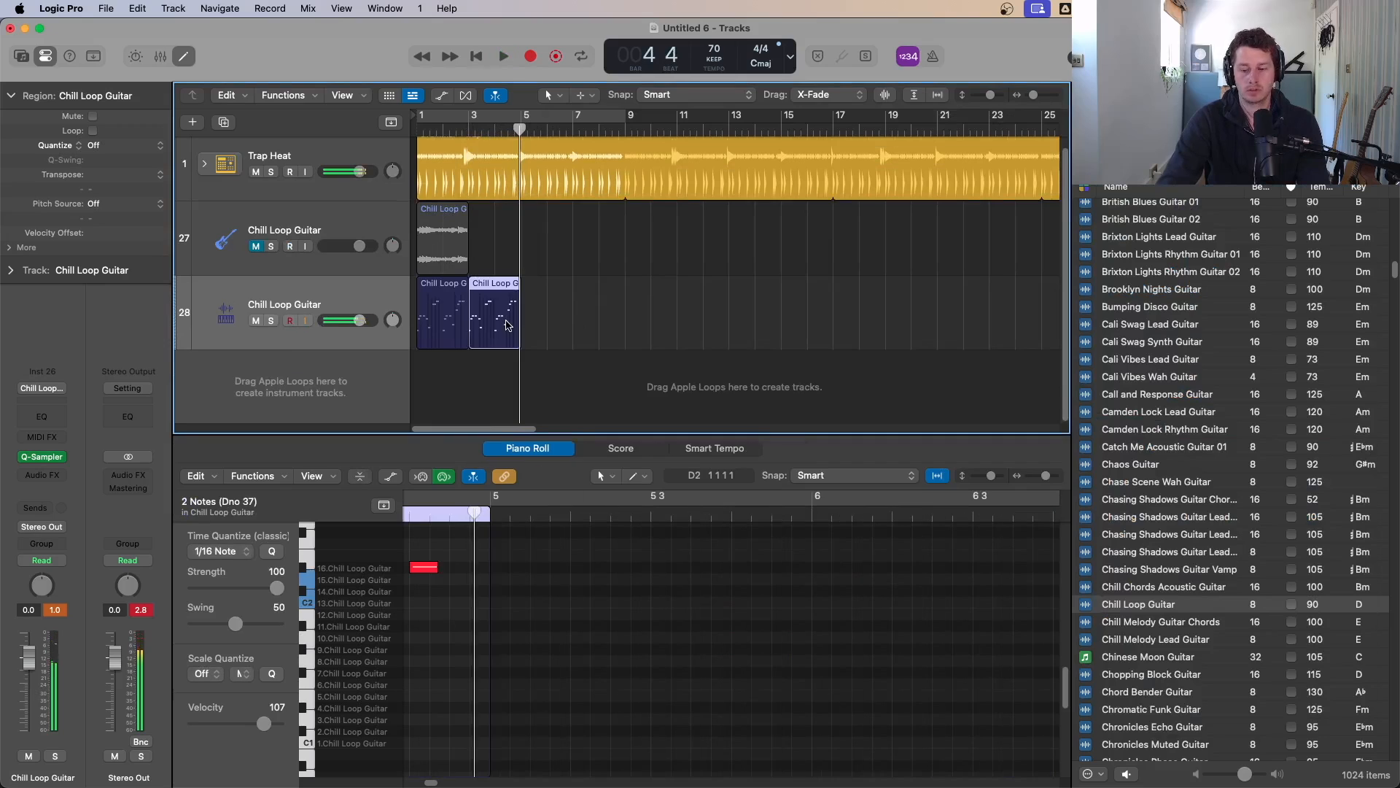
key(Delete)
Step: Loop the remaining MIDI region across the whole arrangement
click(449, 310)
key(l)
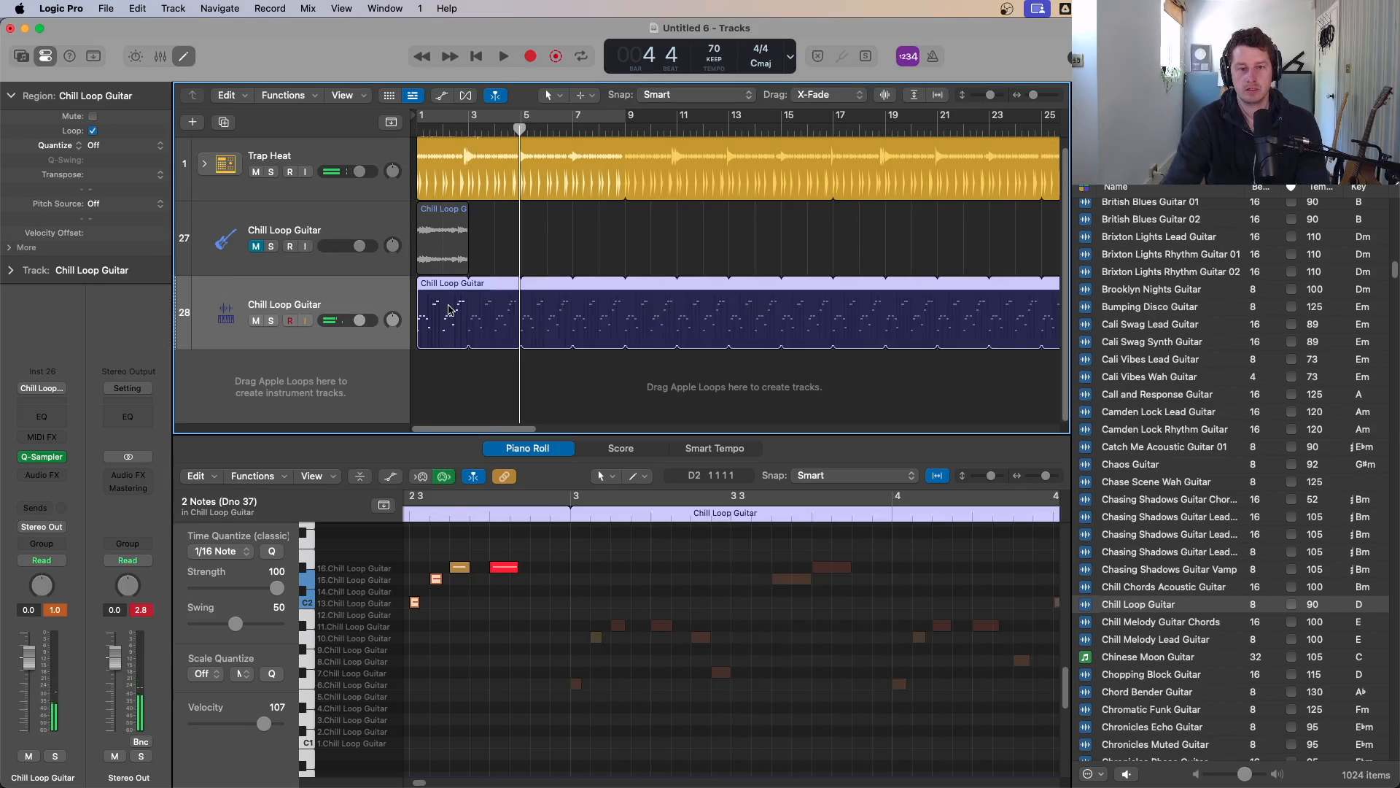
scroll(522, 338, down, 5)
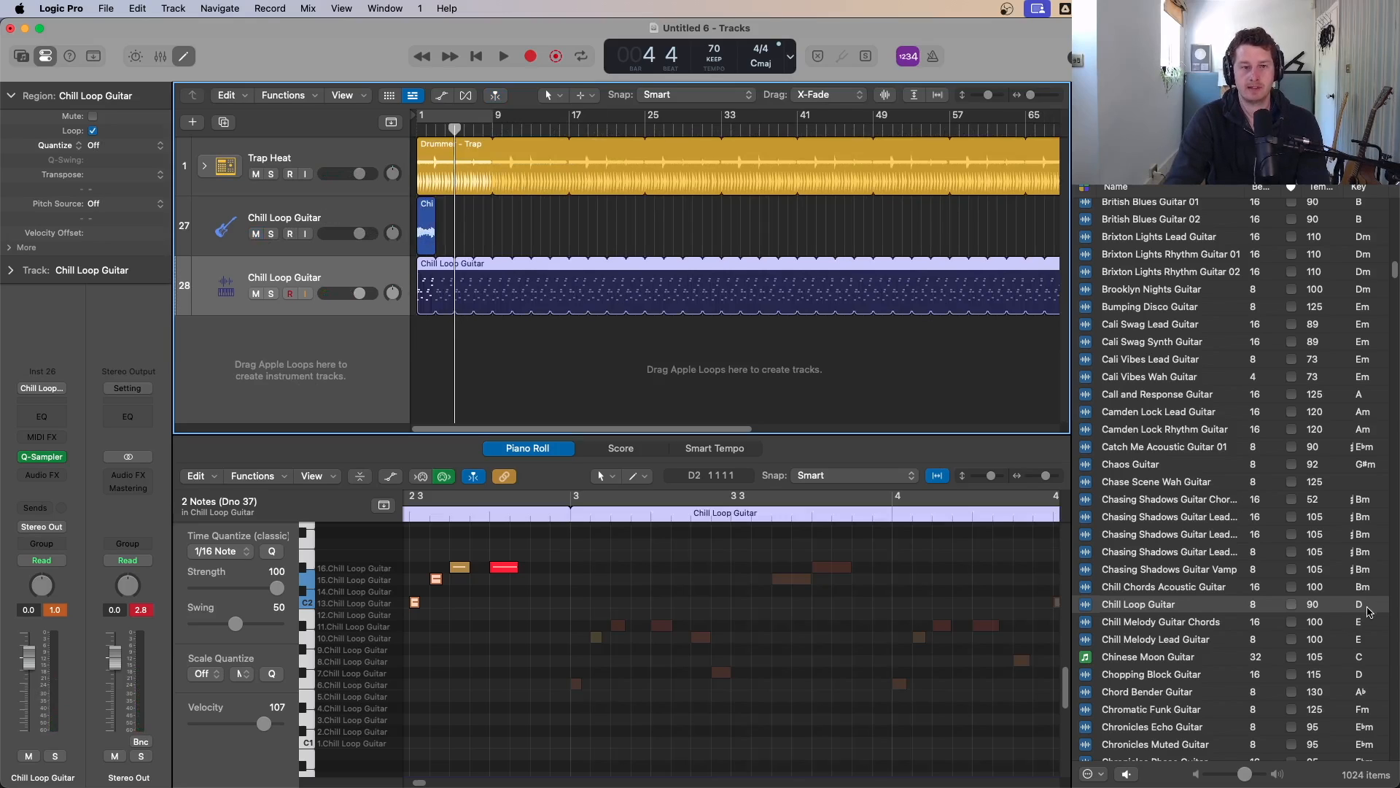
Step: Change the project key signature to D major and play the song from the start
click(761, 66)
click(767, 38)
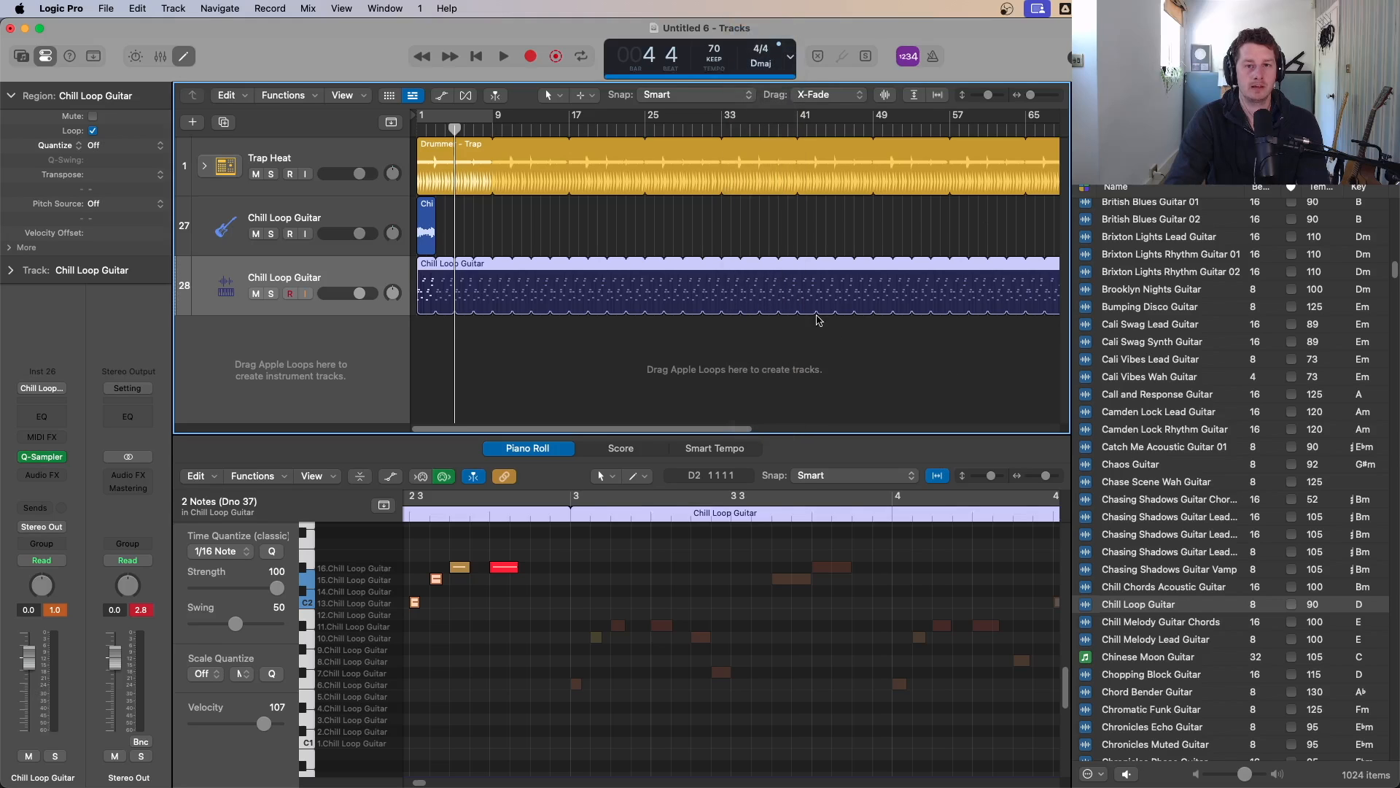
key(Return)
key(space)
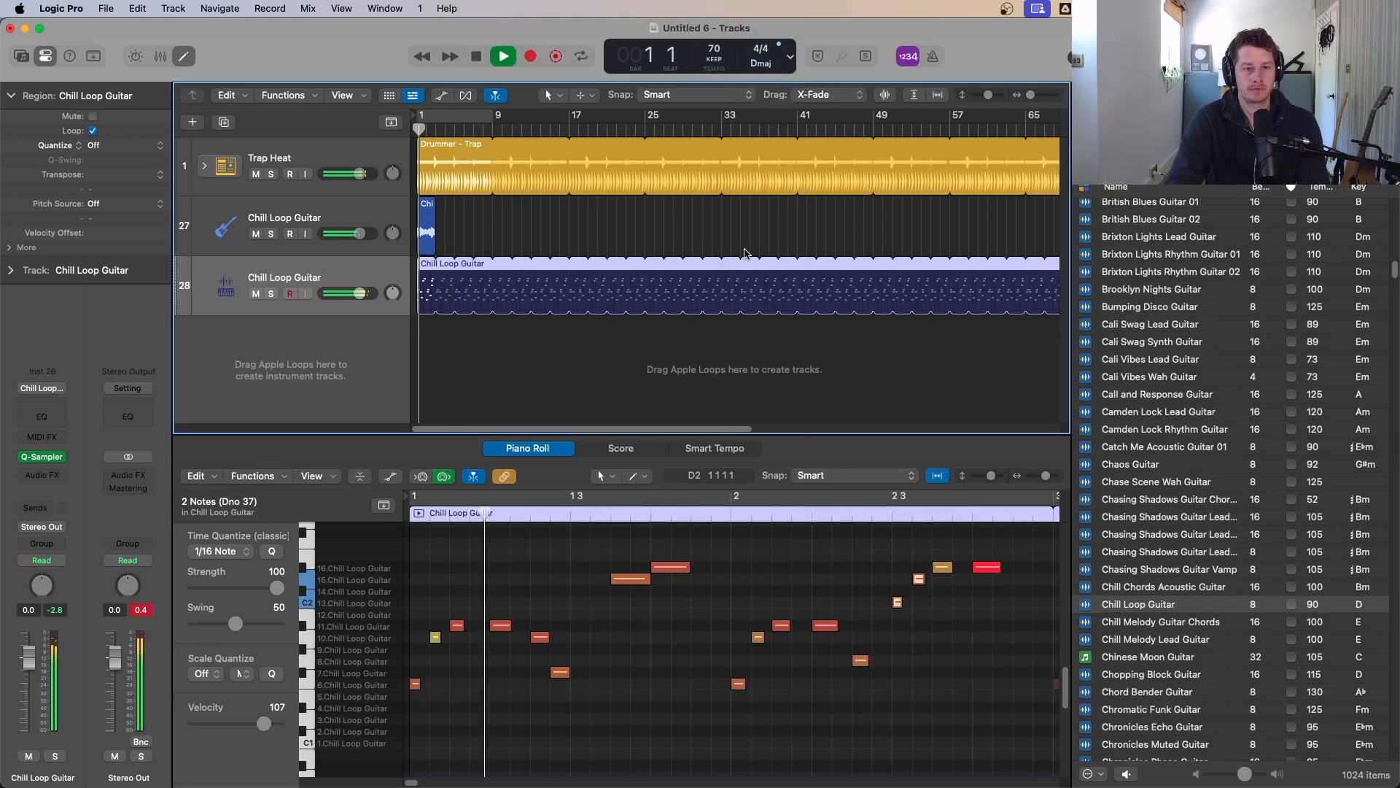
key(space)
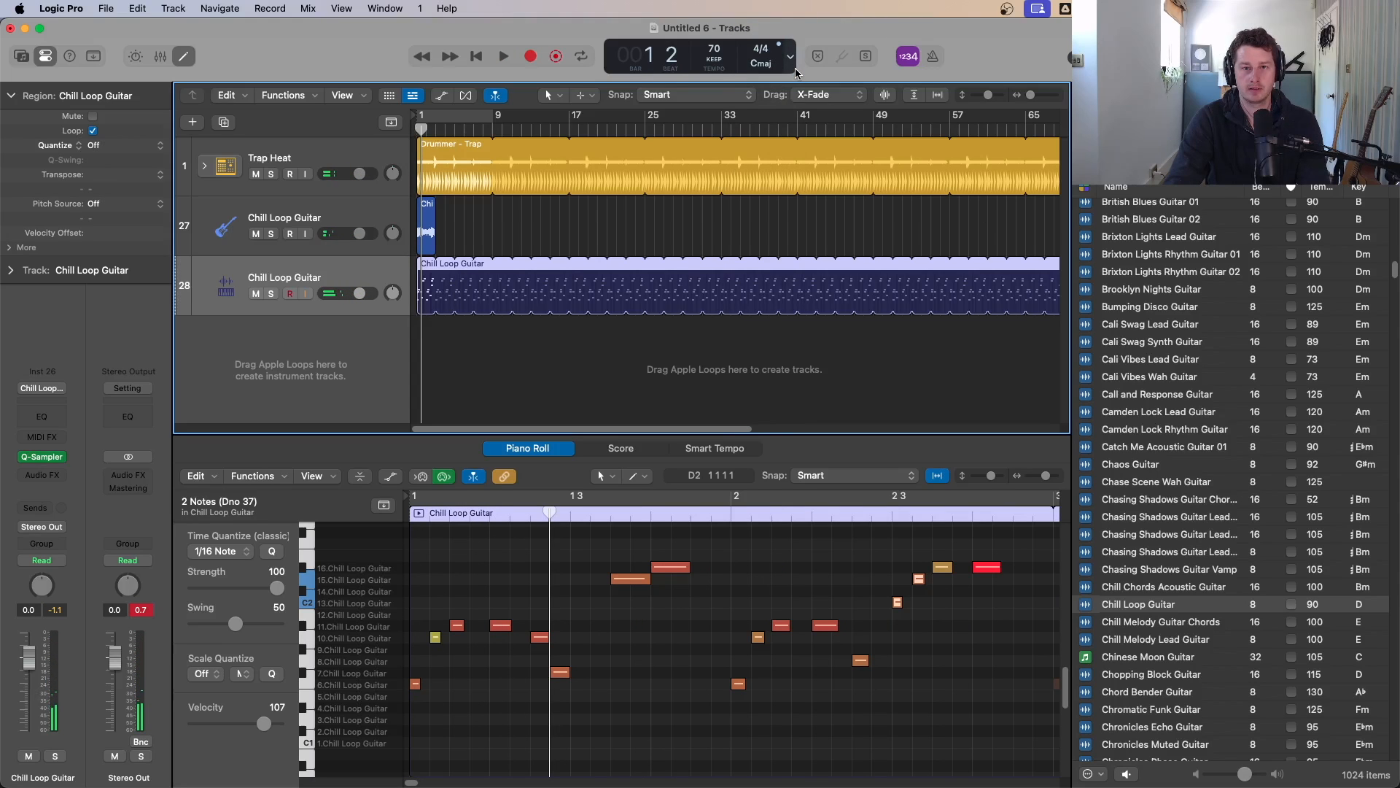
Step: Switch the control bar display to Custom and start playback
click(791, 58)
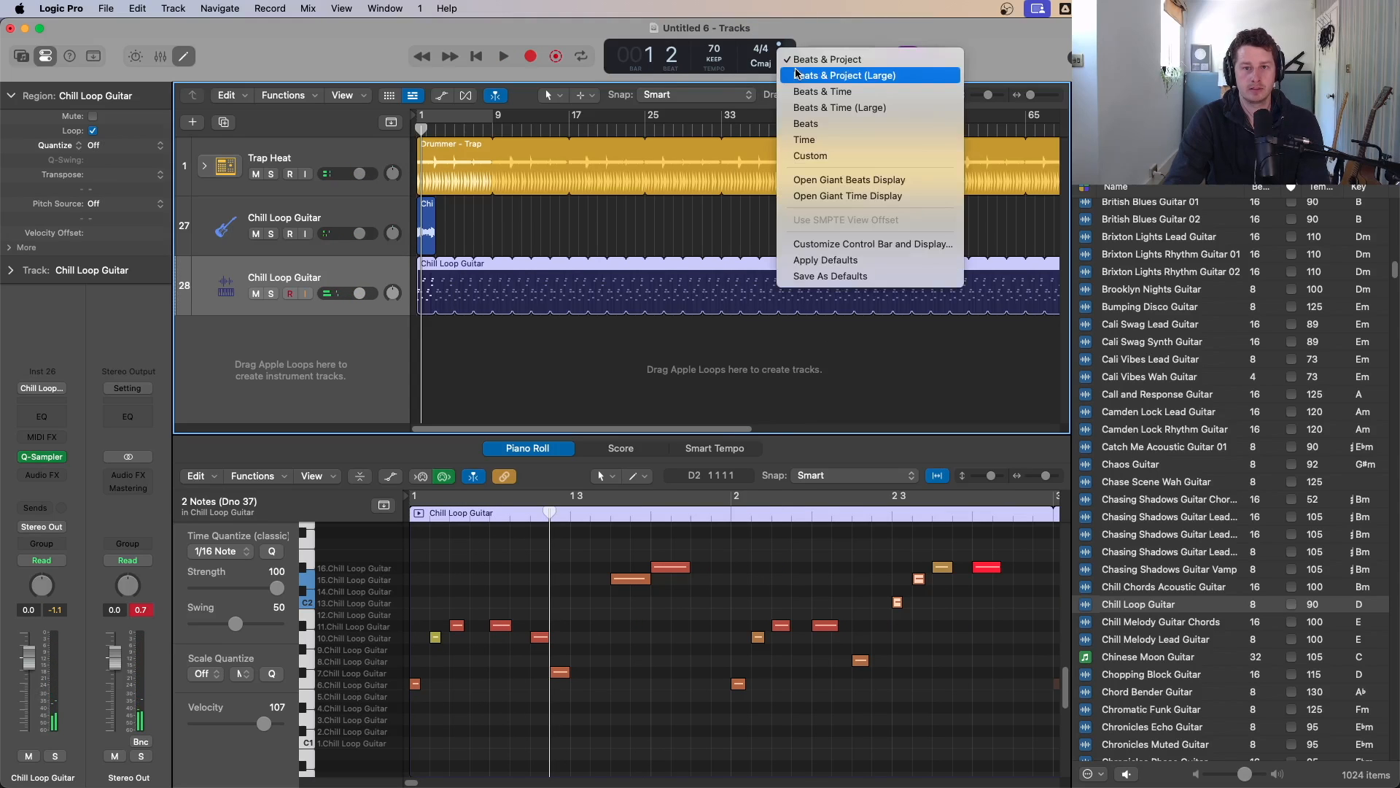
click(830, 154)
key(space)
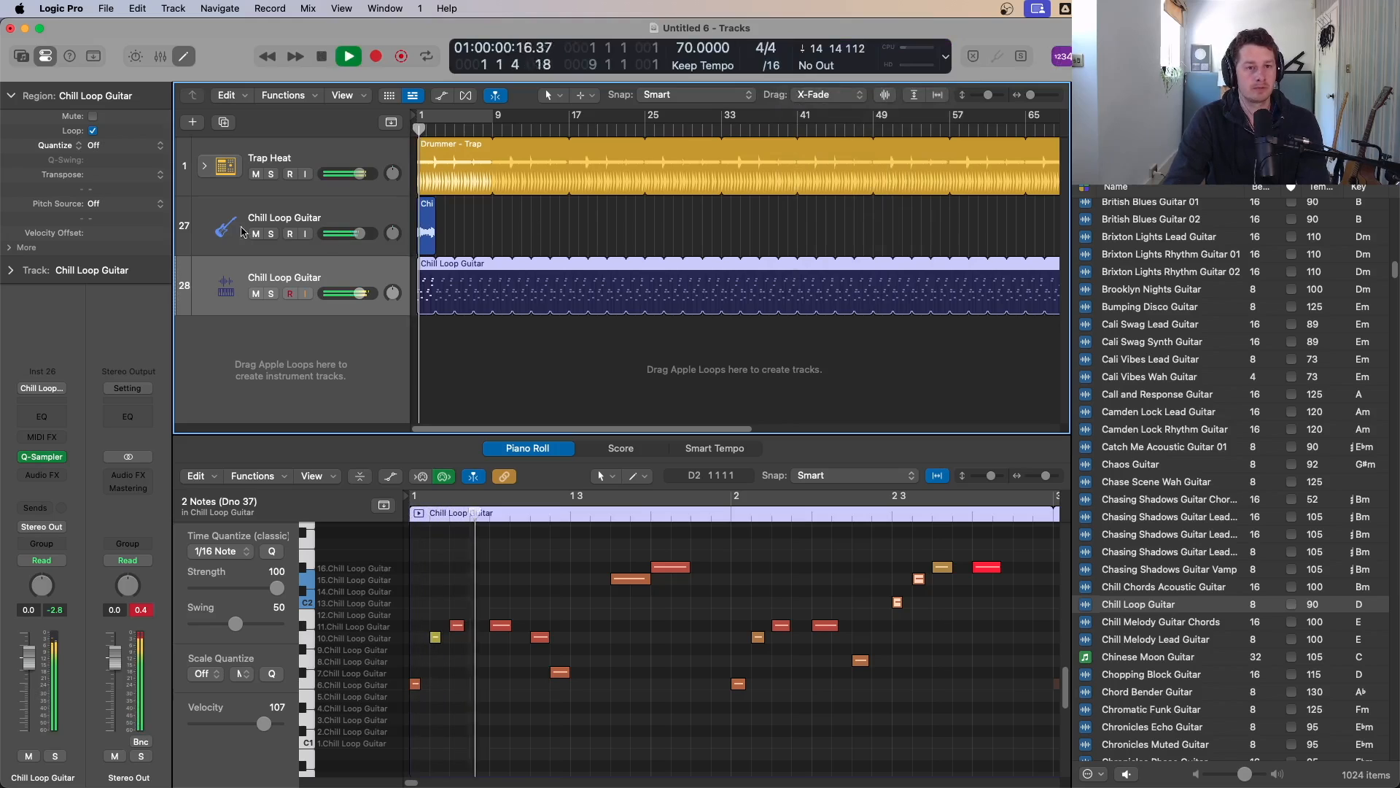
click(428, 223)
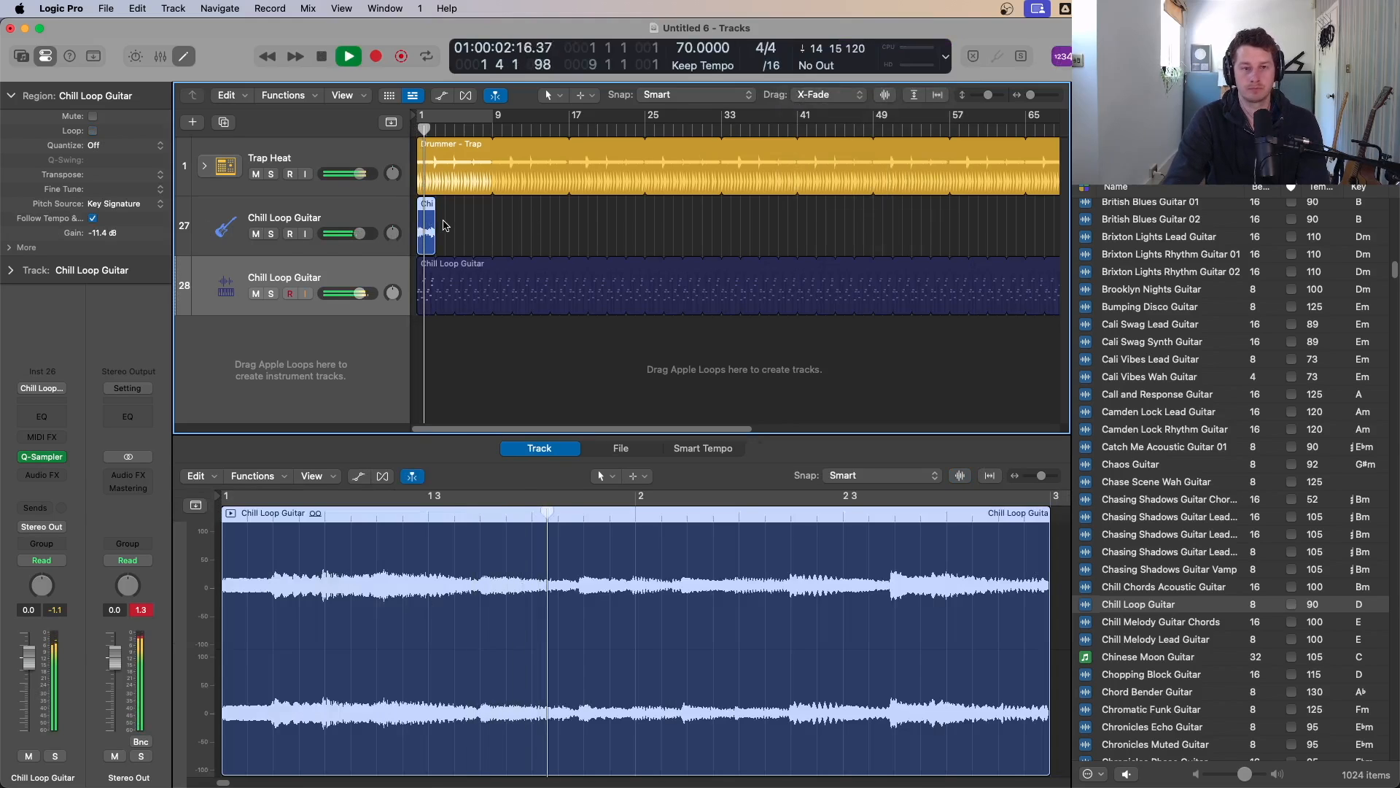
key(Delete)
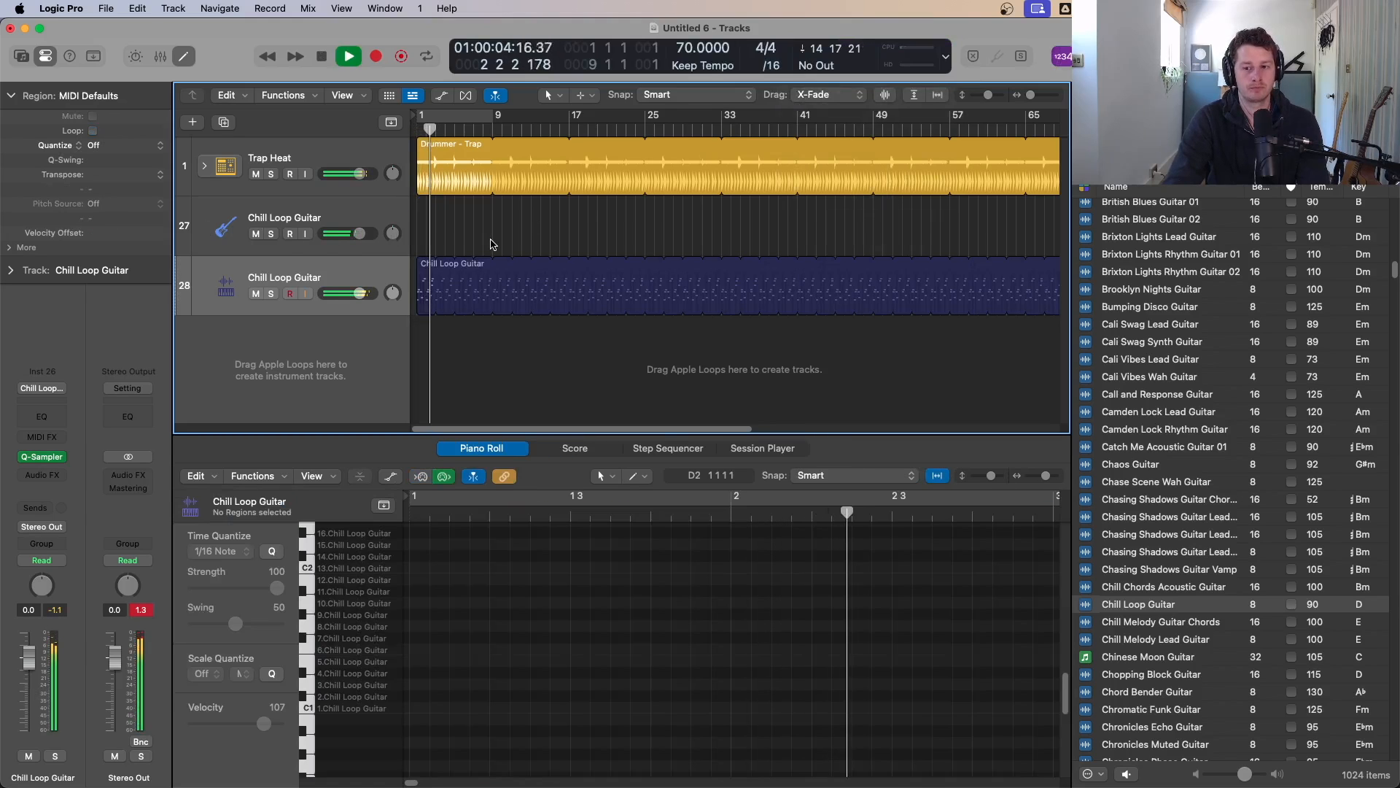
key(space)
key(super+z)
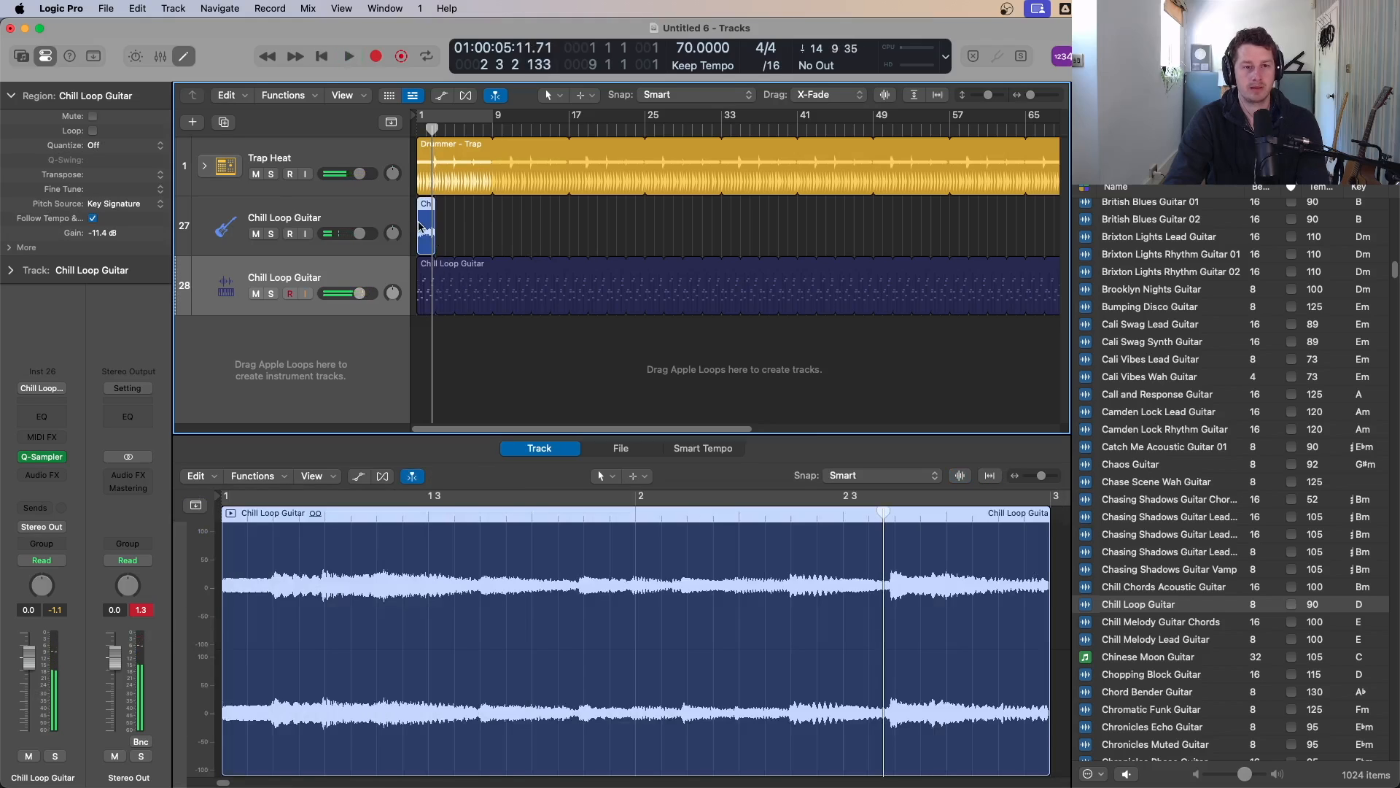
Step: Mute the Chill Loop Guitar audio track and return to the project start
click(256, 233)
scroll(547, 256, down, 2)
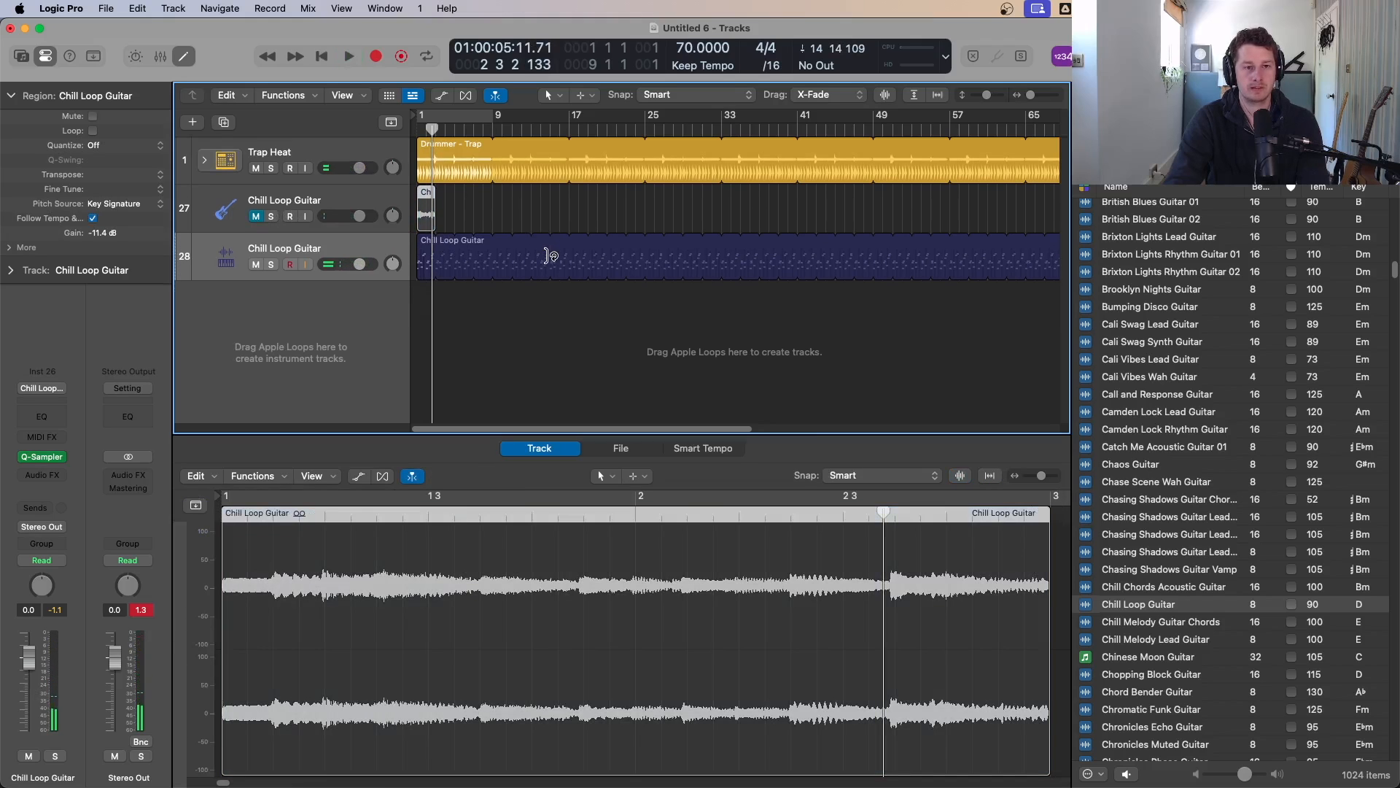
key(Return)
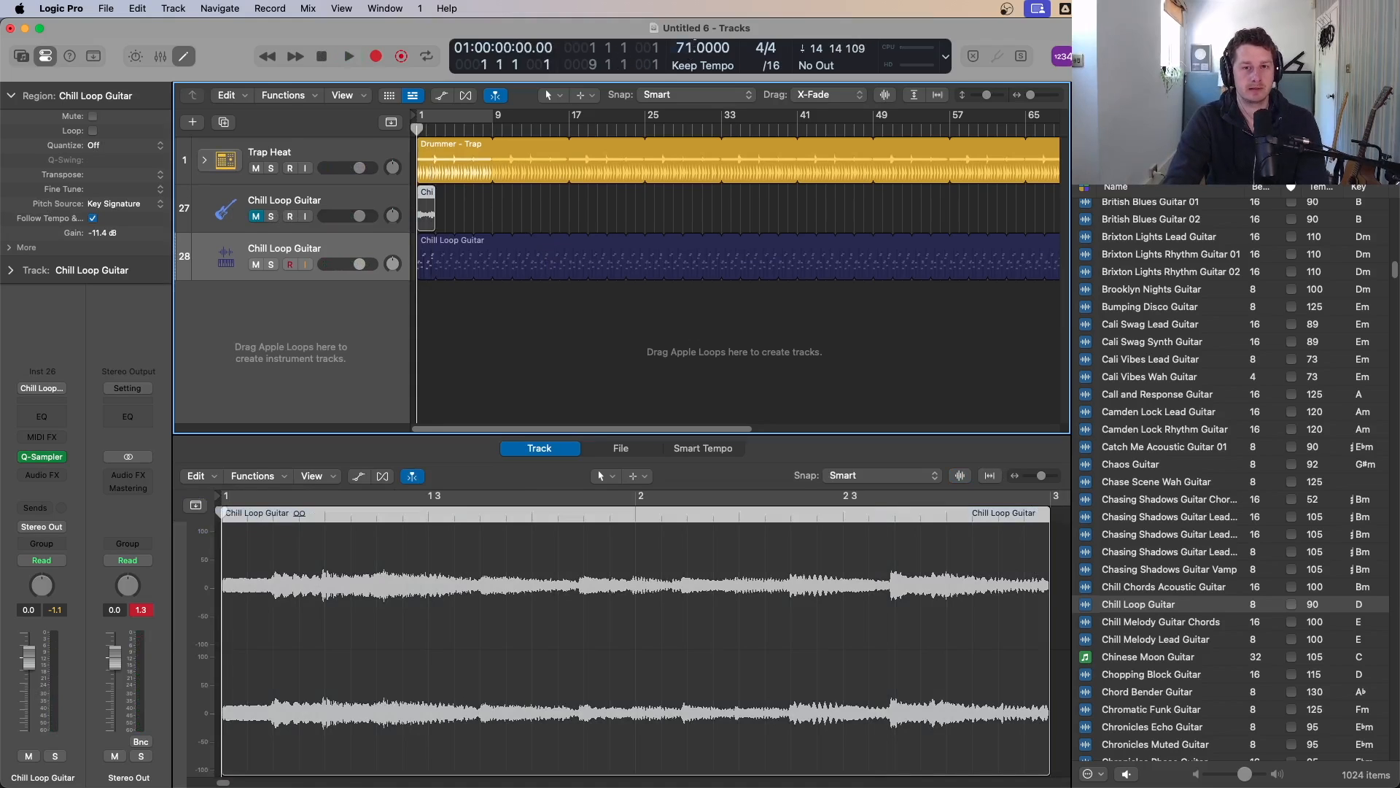
Step: Set the project tempo to 72 BPM and audition the beat
drag(690, 45, 691, 37)
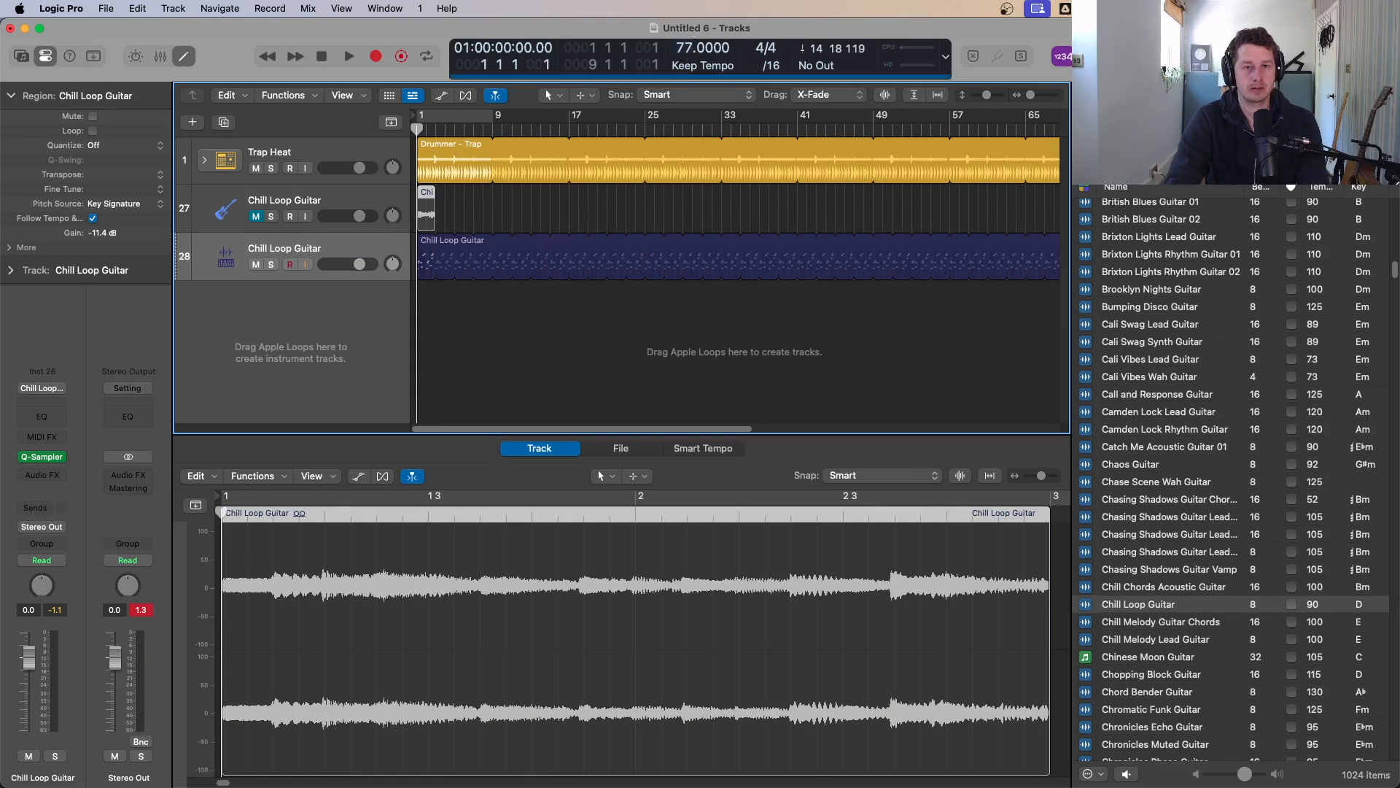
key(space)
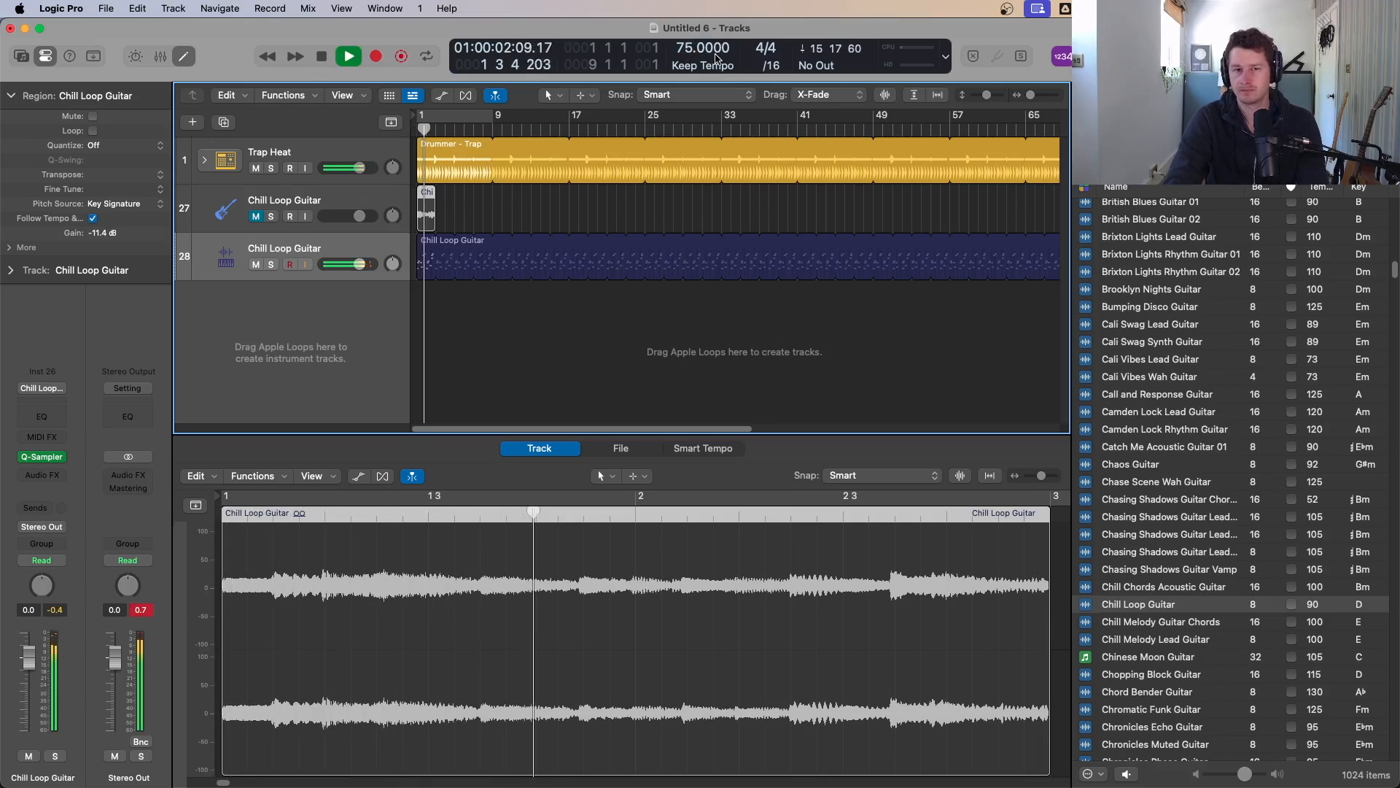
key(space)
drag(683, 48, 692, 57)
key(space)
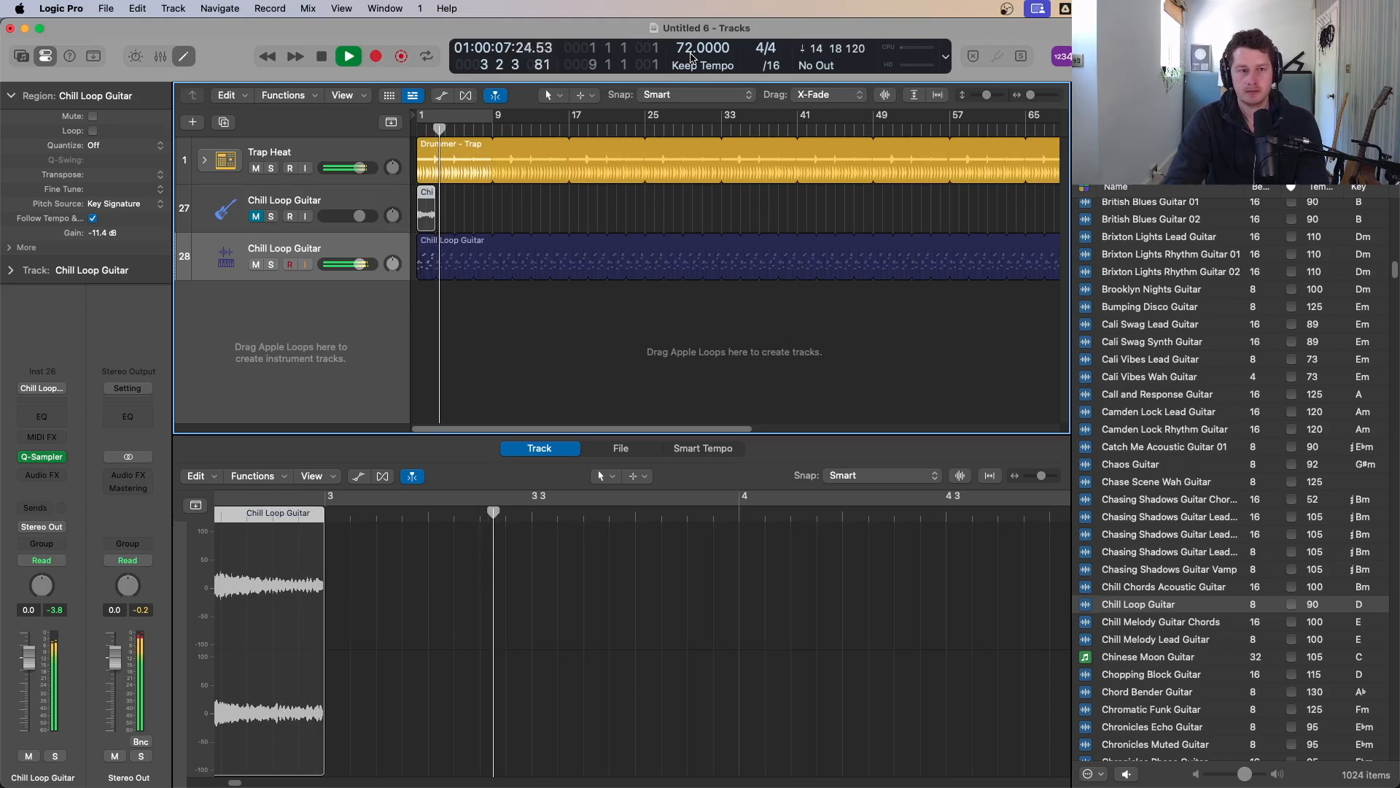
key(space)
Step: Create a new Session Player Bass Player track
click(250, 247)
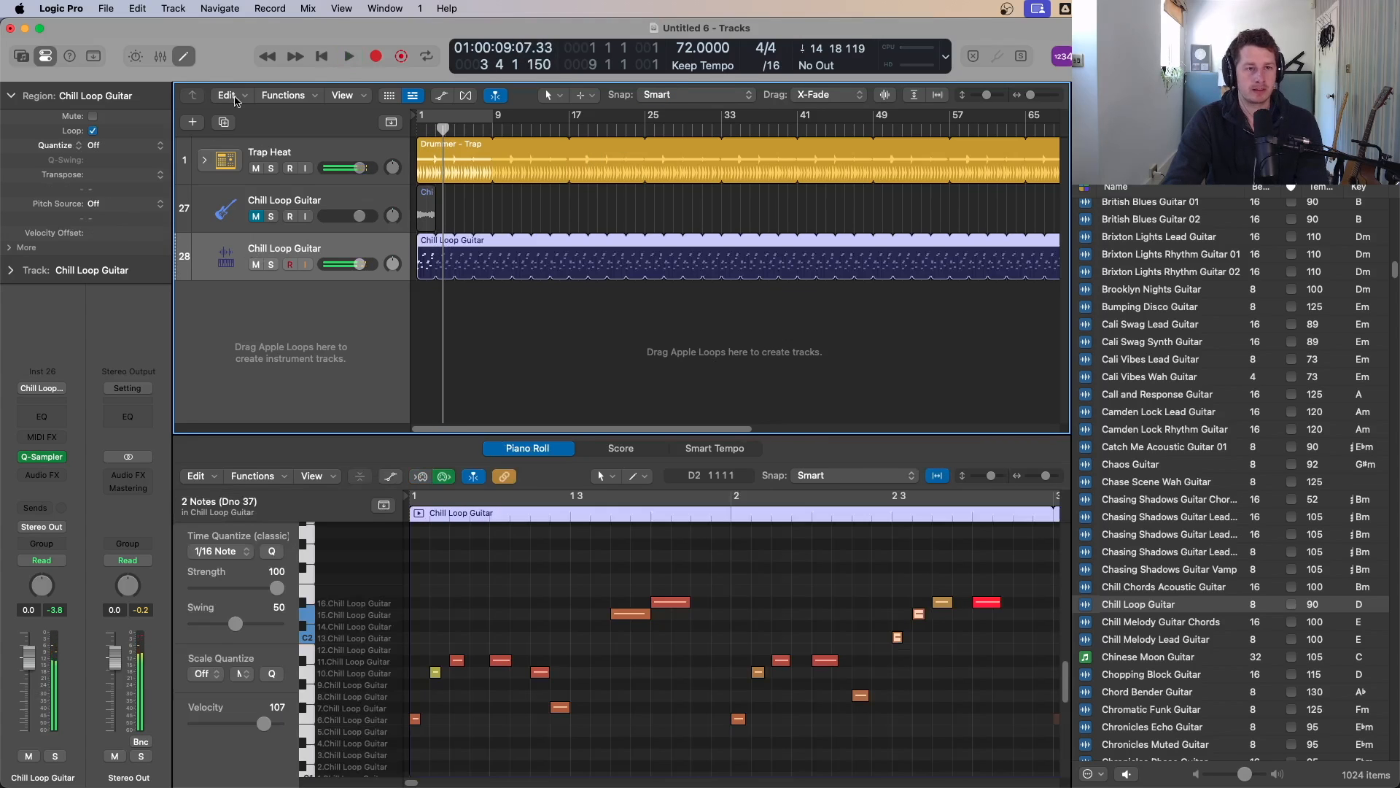
click(194, 122)
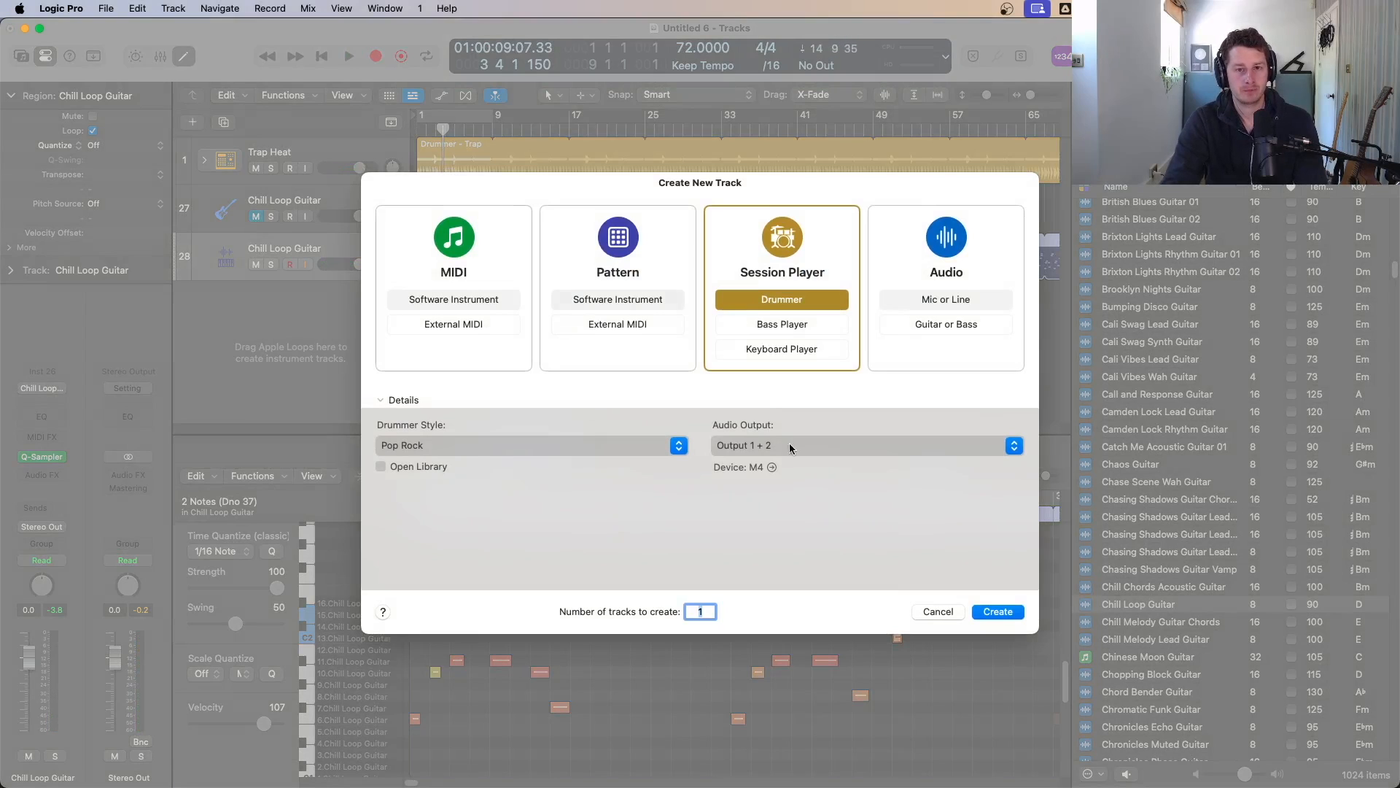
click(803, 329)
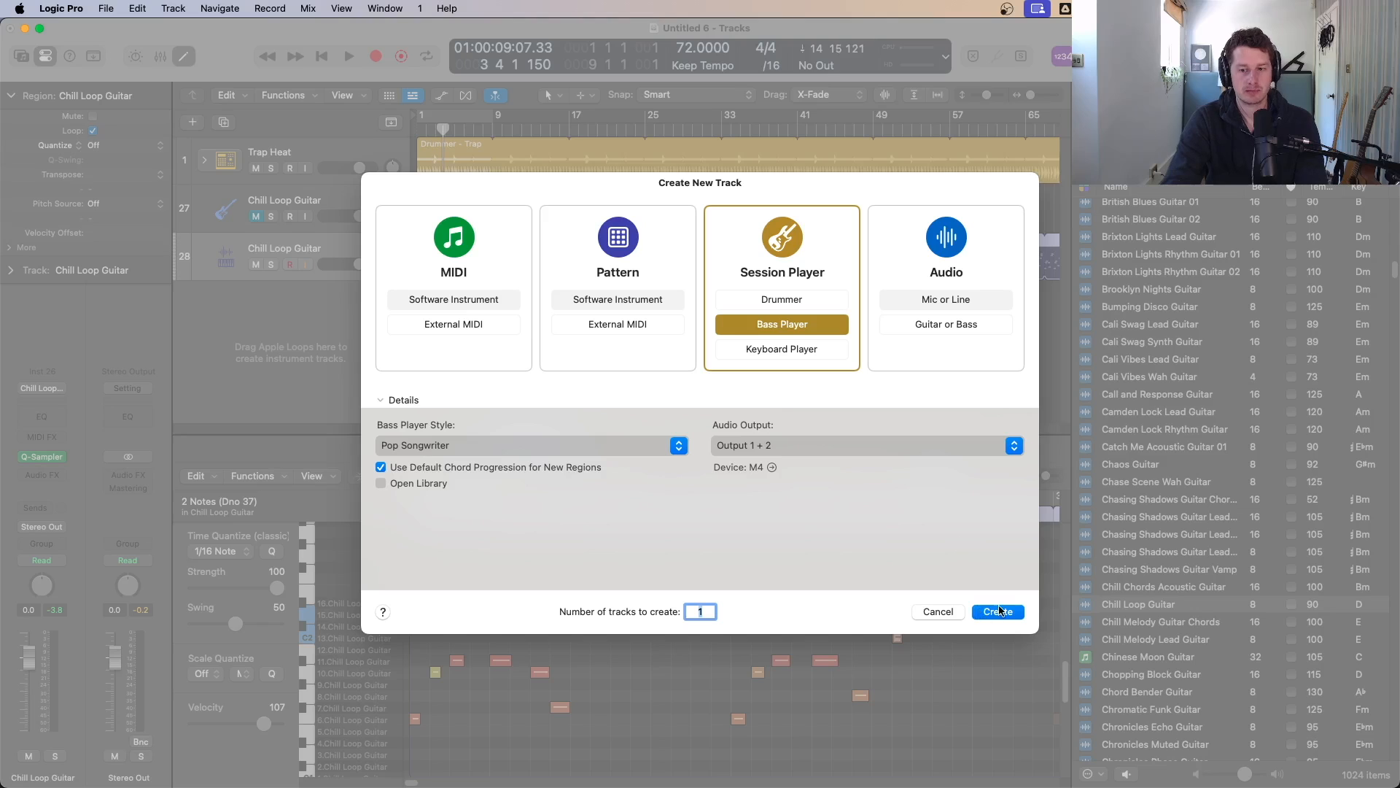
key(Return)
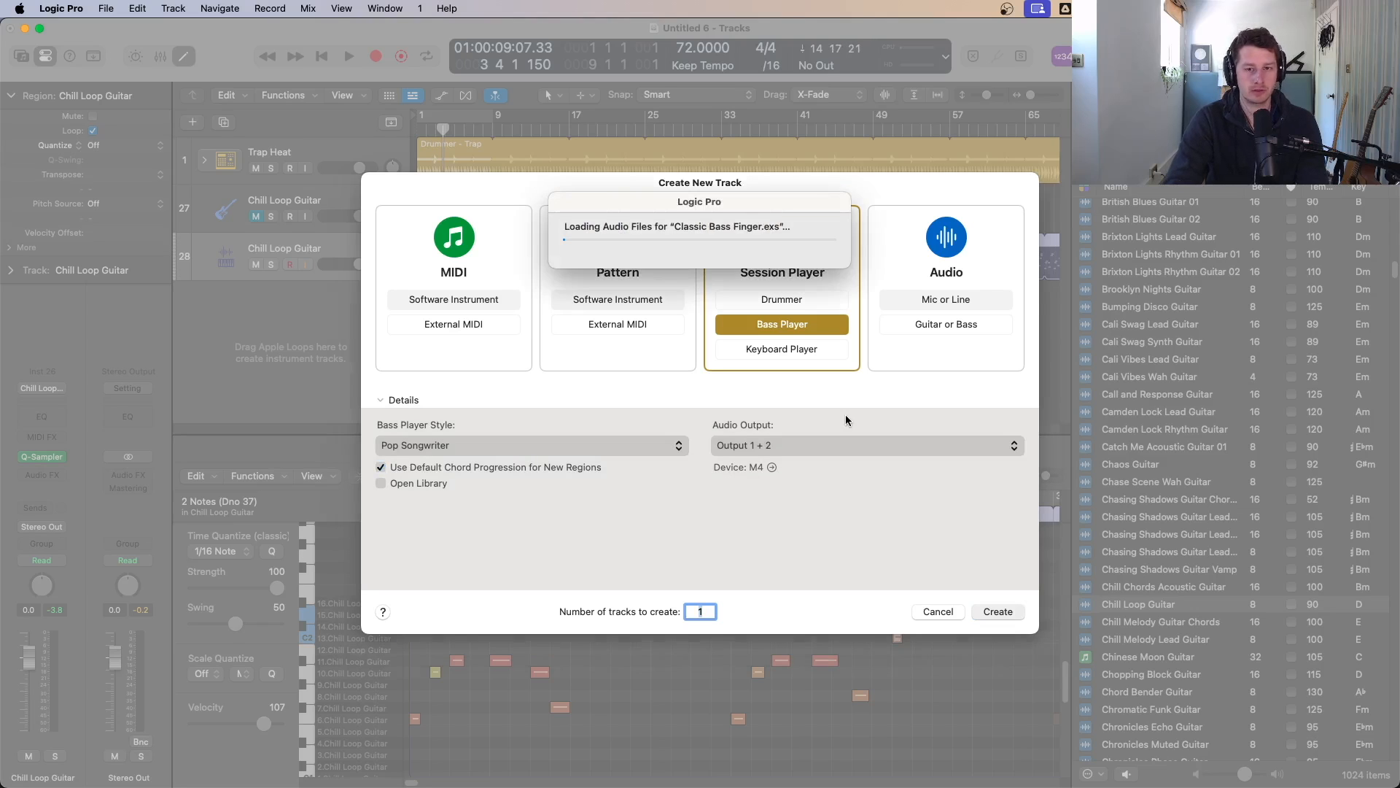
key(Return)
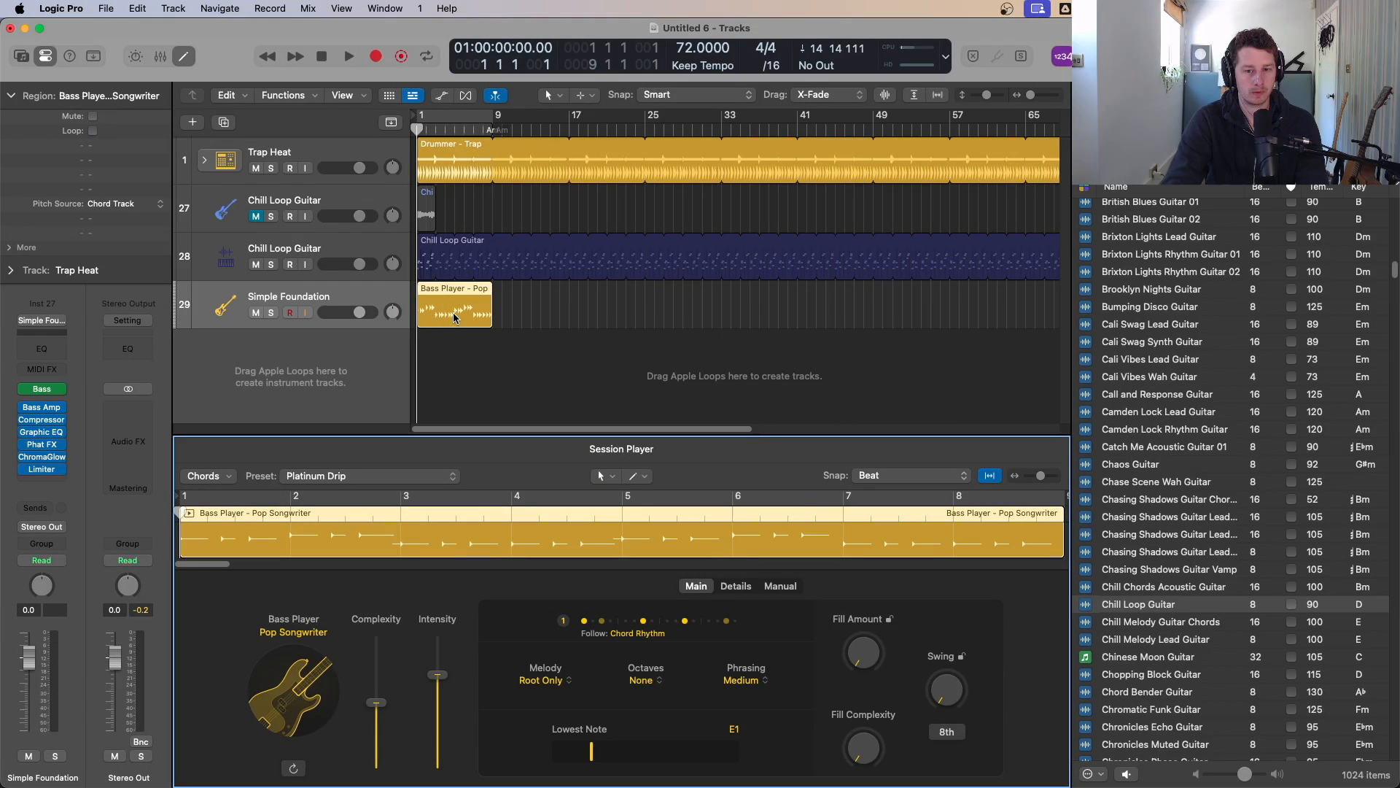
Step: Play the beat while briefly showing and hiding the global tracks, then stop playback
key(space)
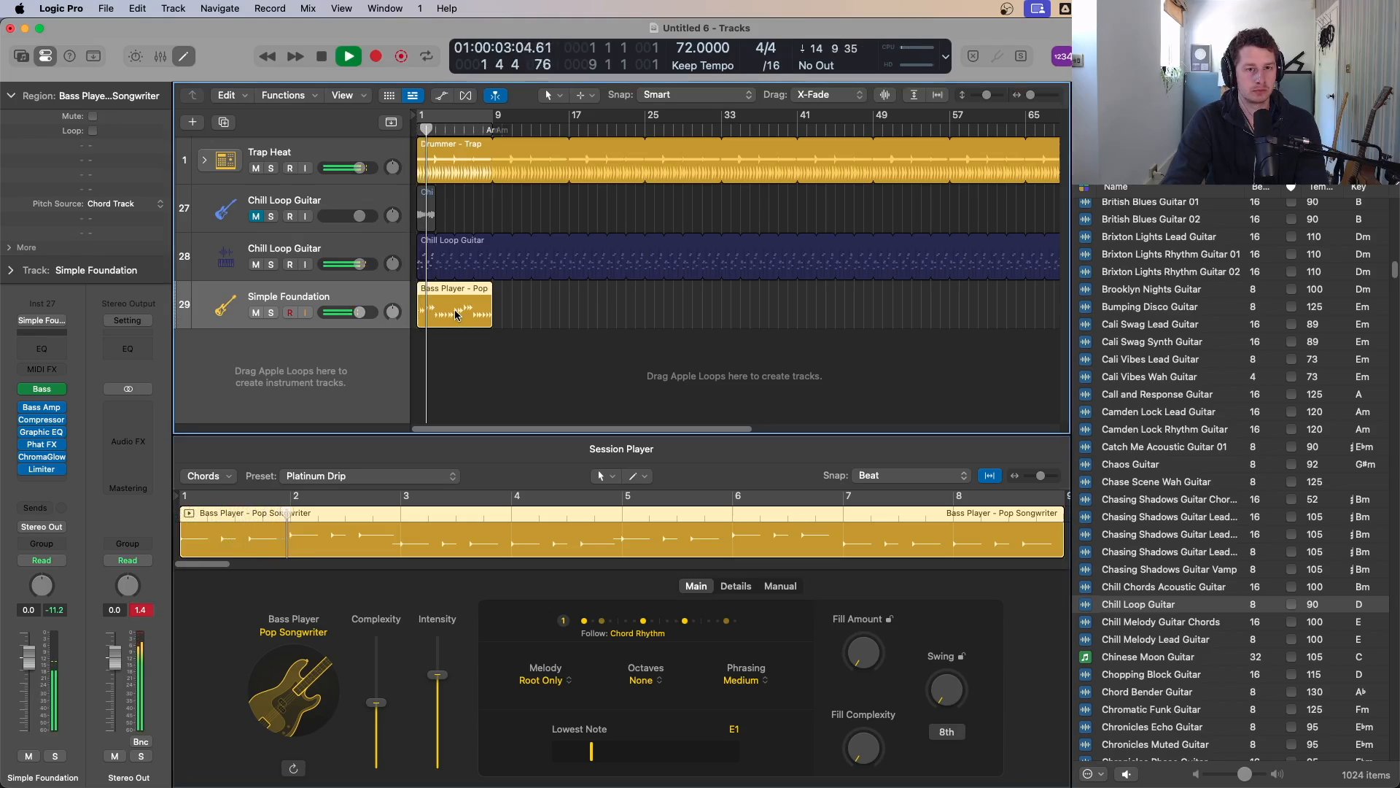
click(248, 135)
key(g)
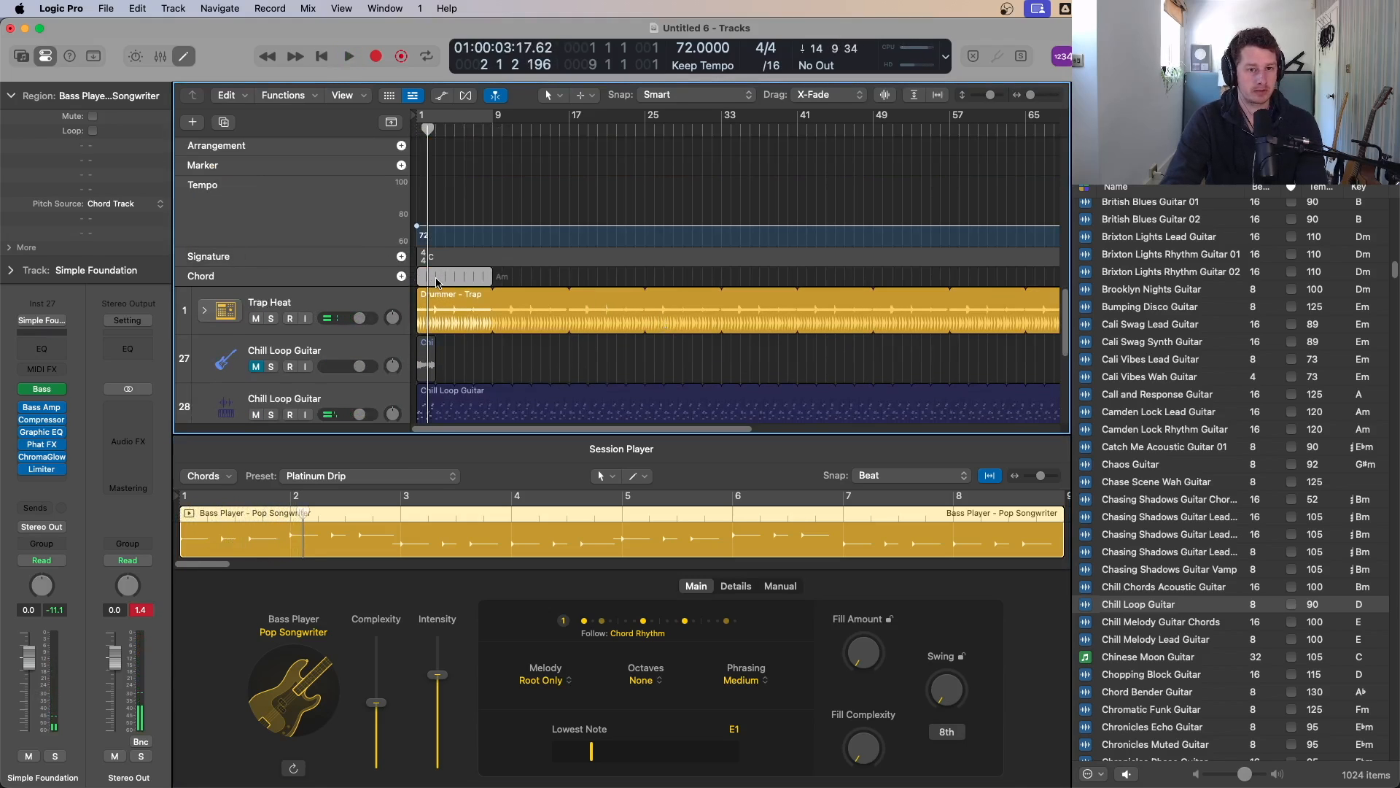
key(g)
key(space)
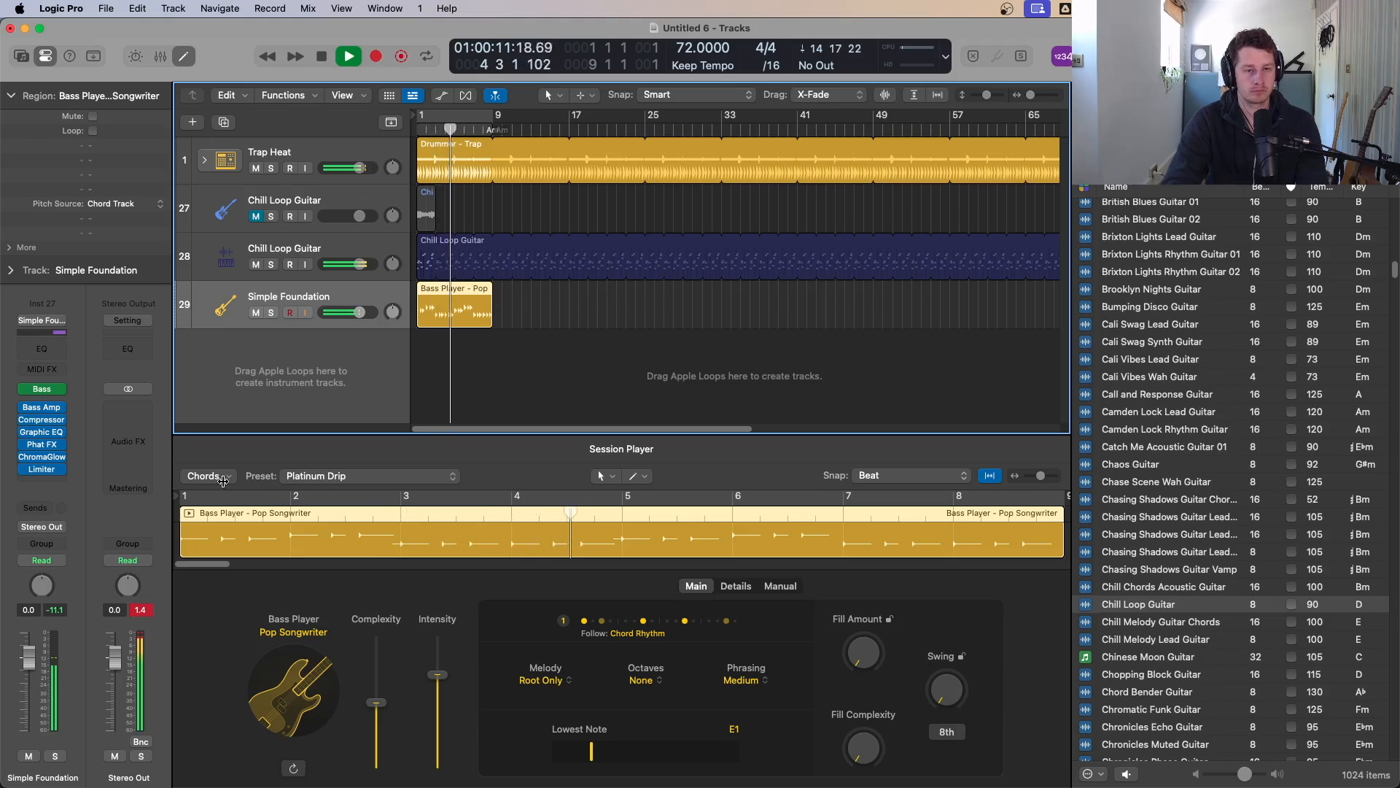
key(space)
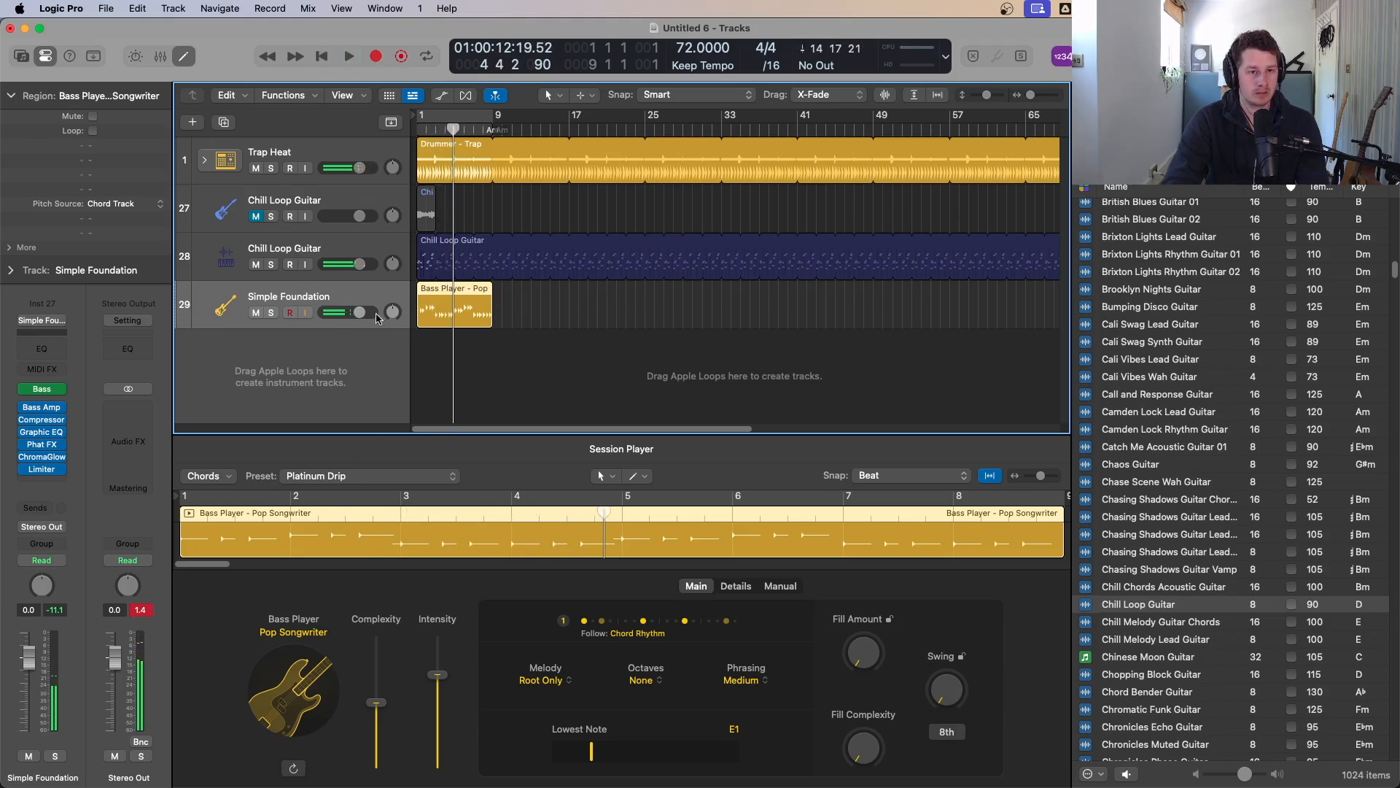
Step: Select the bass region and change the Session Player bass style to Modern R&B
click(551, 318)
click(464, 309)
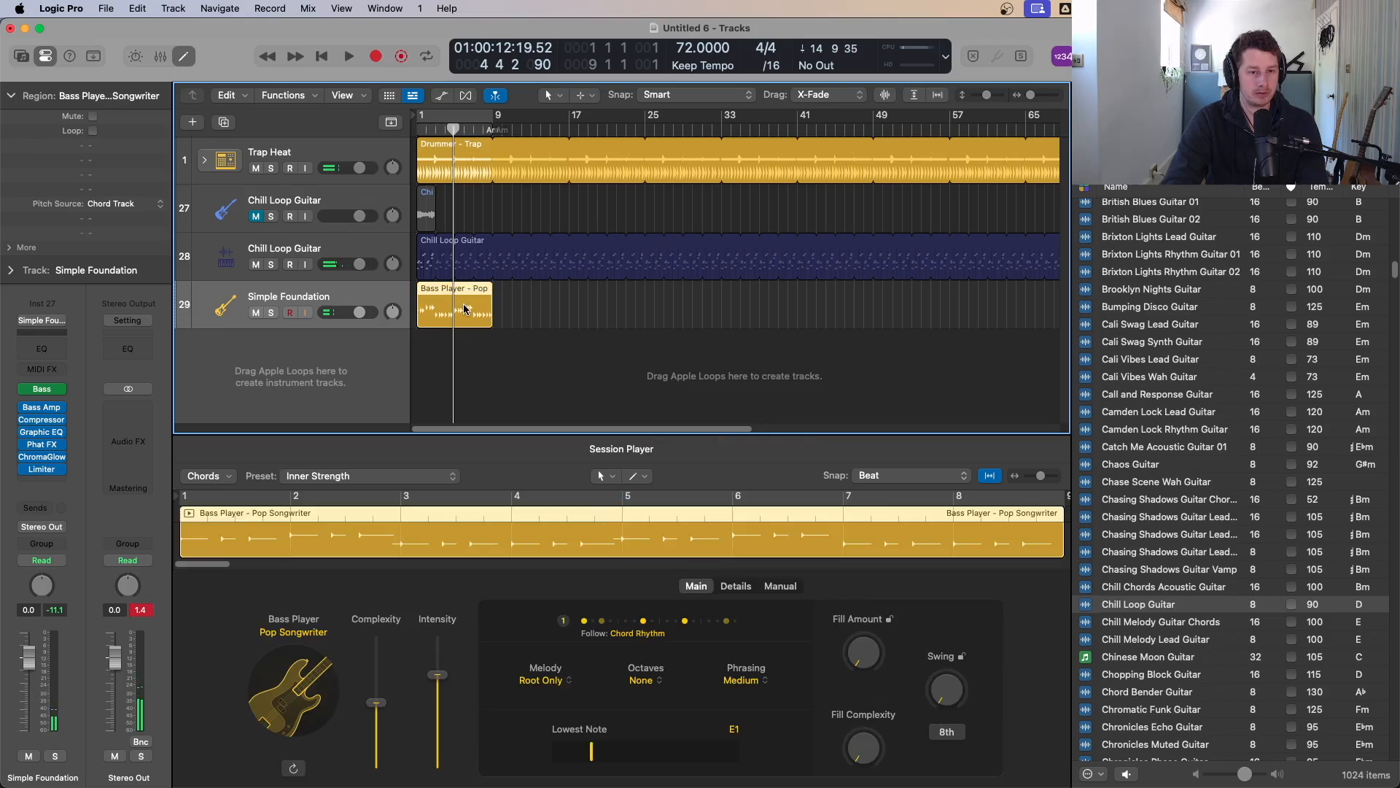
click(304, 636)
scroll(292, 497, down, 4)
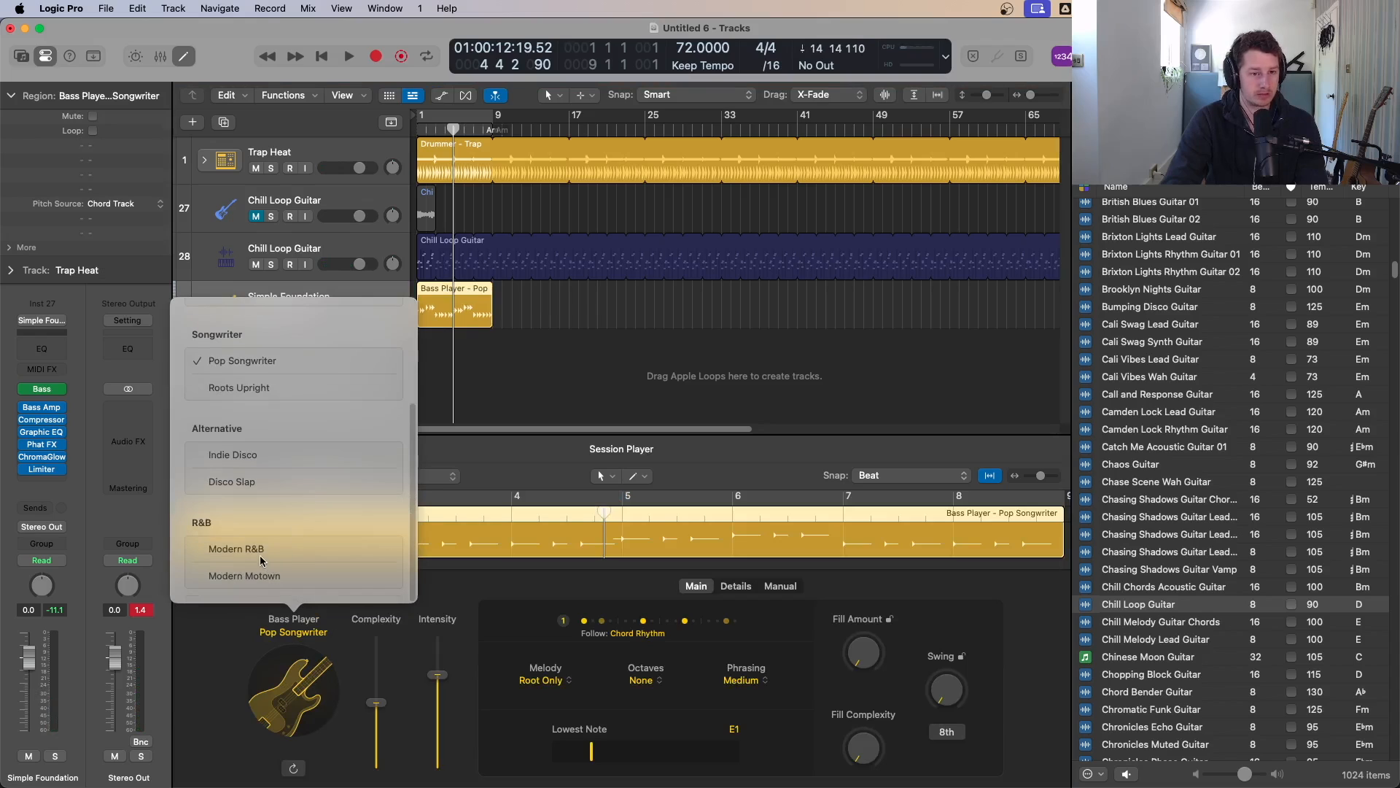
click(234, 549)
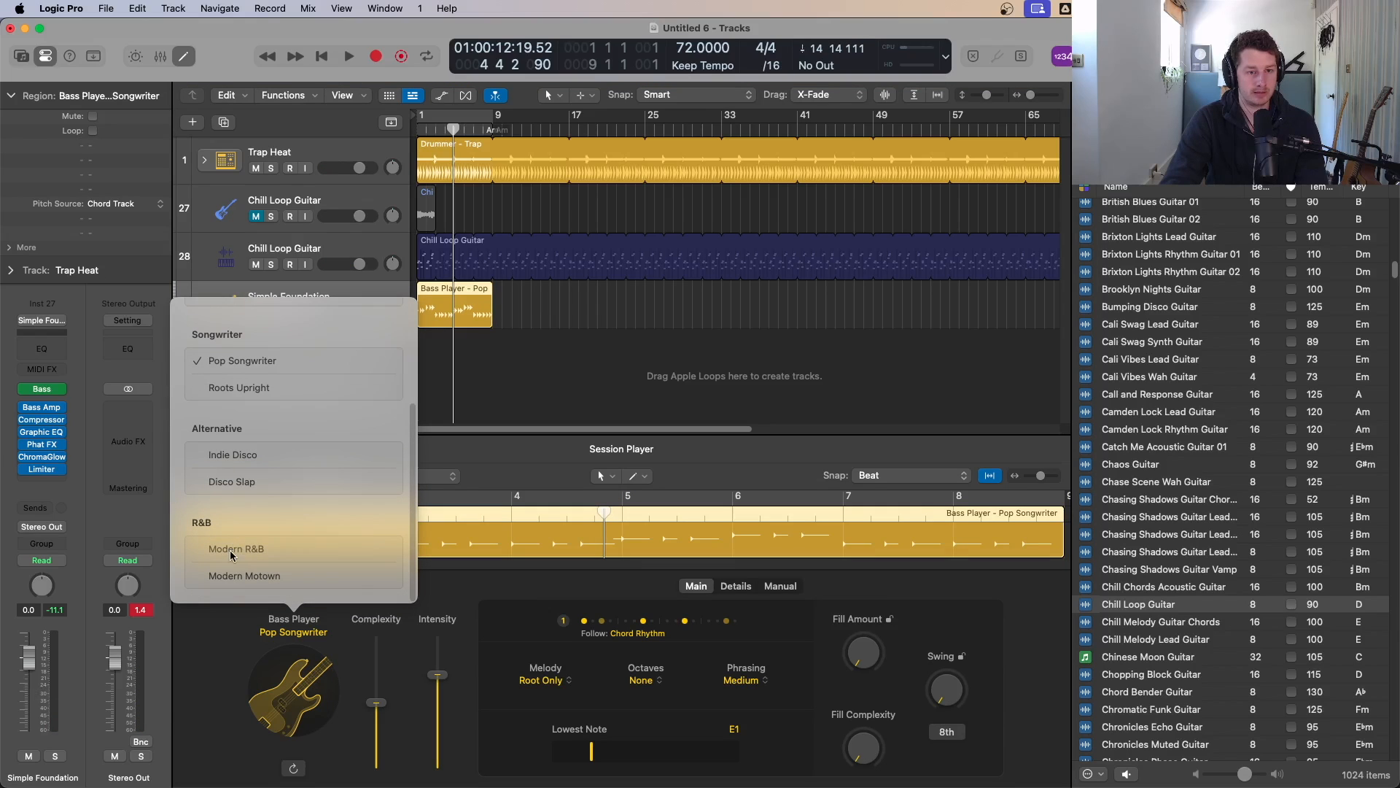
click(476, 369)
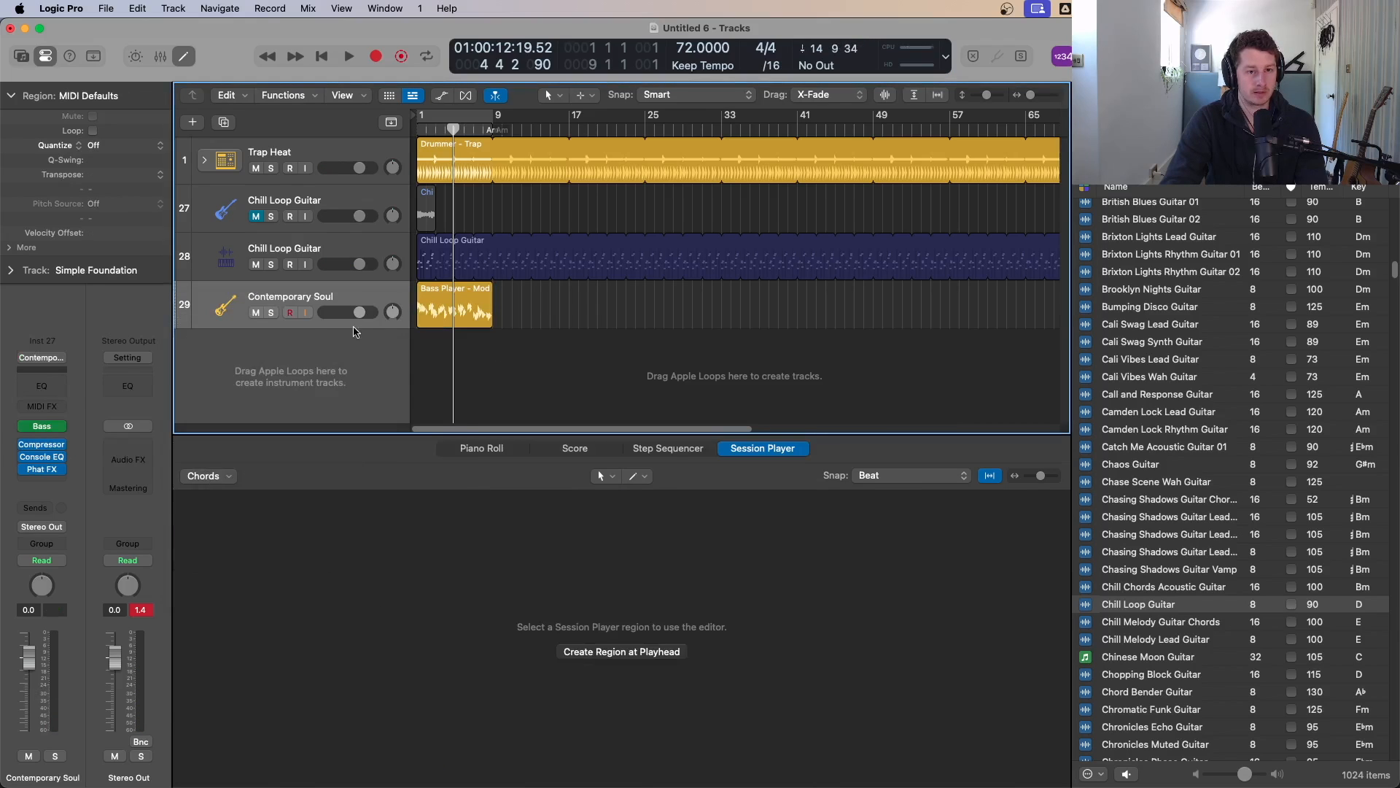
Step: Solo the bass track and play it from the project start
click(270, 312)
key(Return)
key(space)
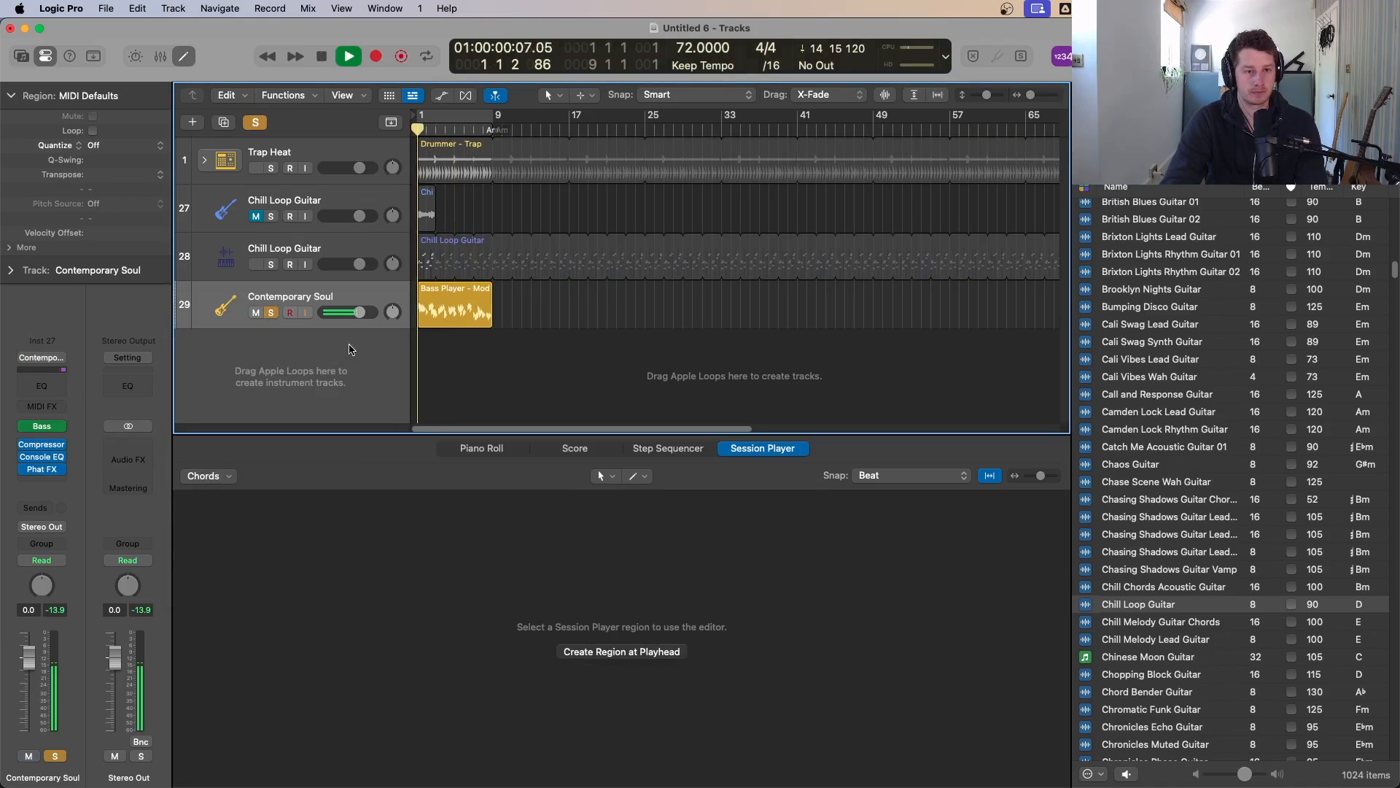
Step: Open the Studio Bass instrument window and browse its bass model options without changing them
click(41, 430)
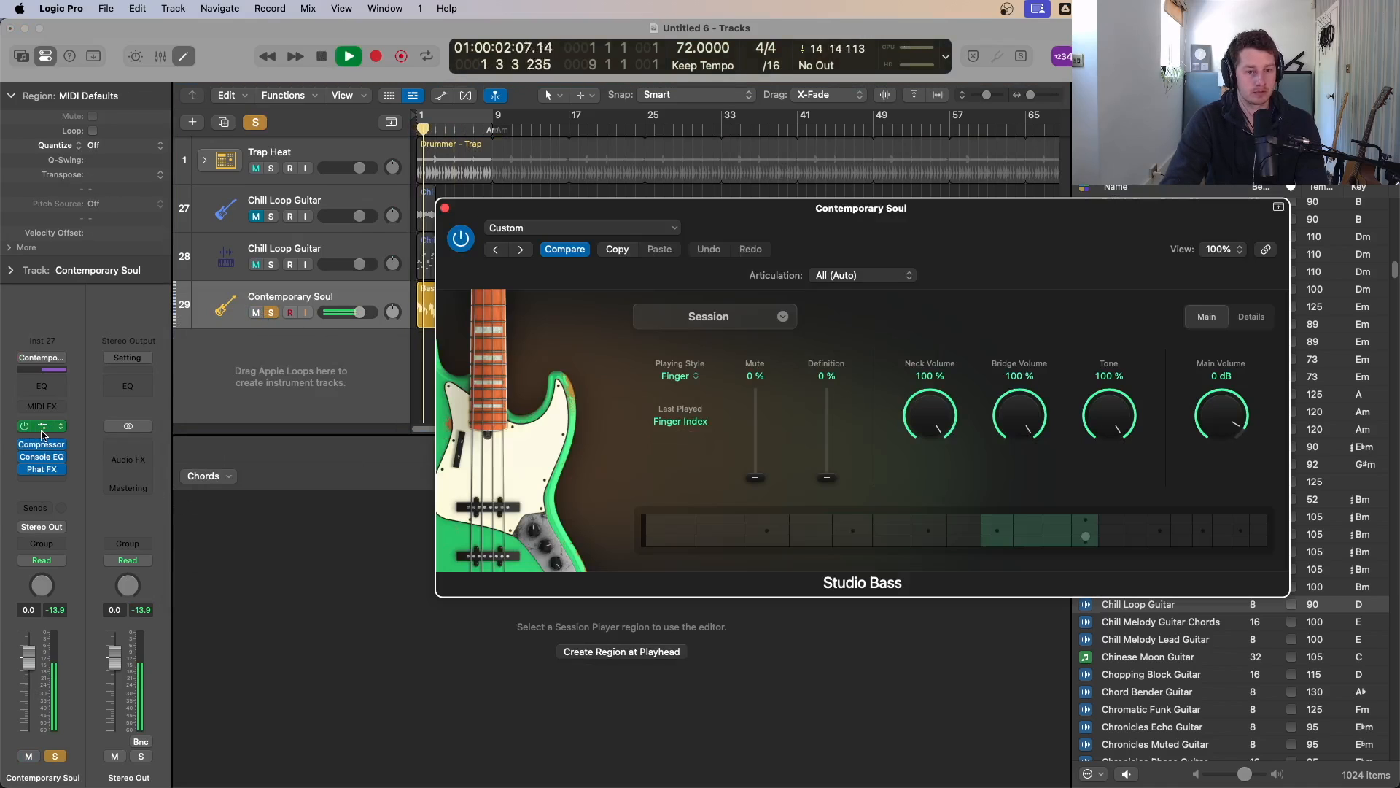
click(445, 212)
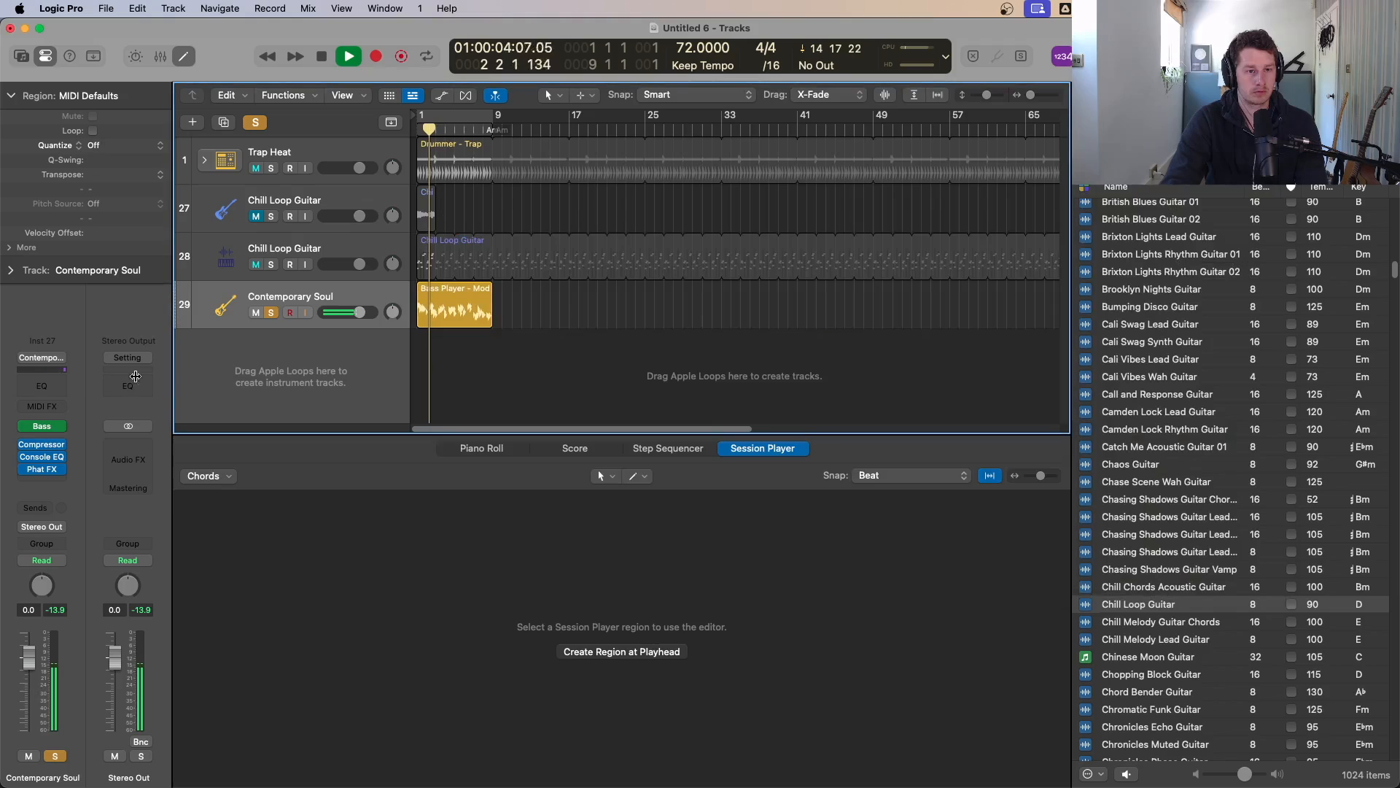
key(space)
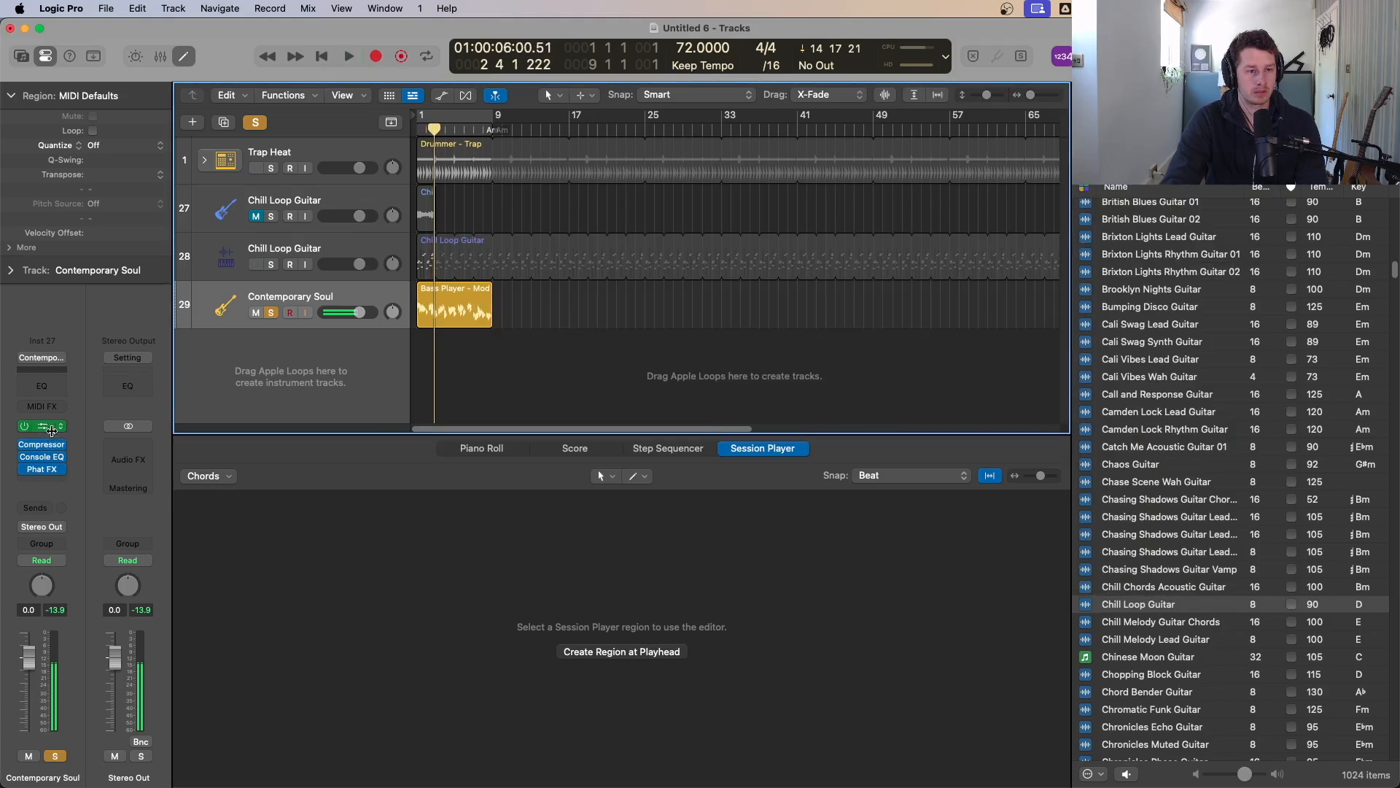
click(46, 426)
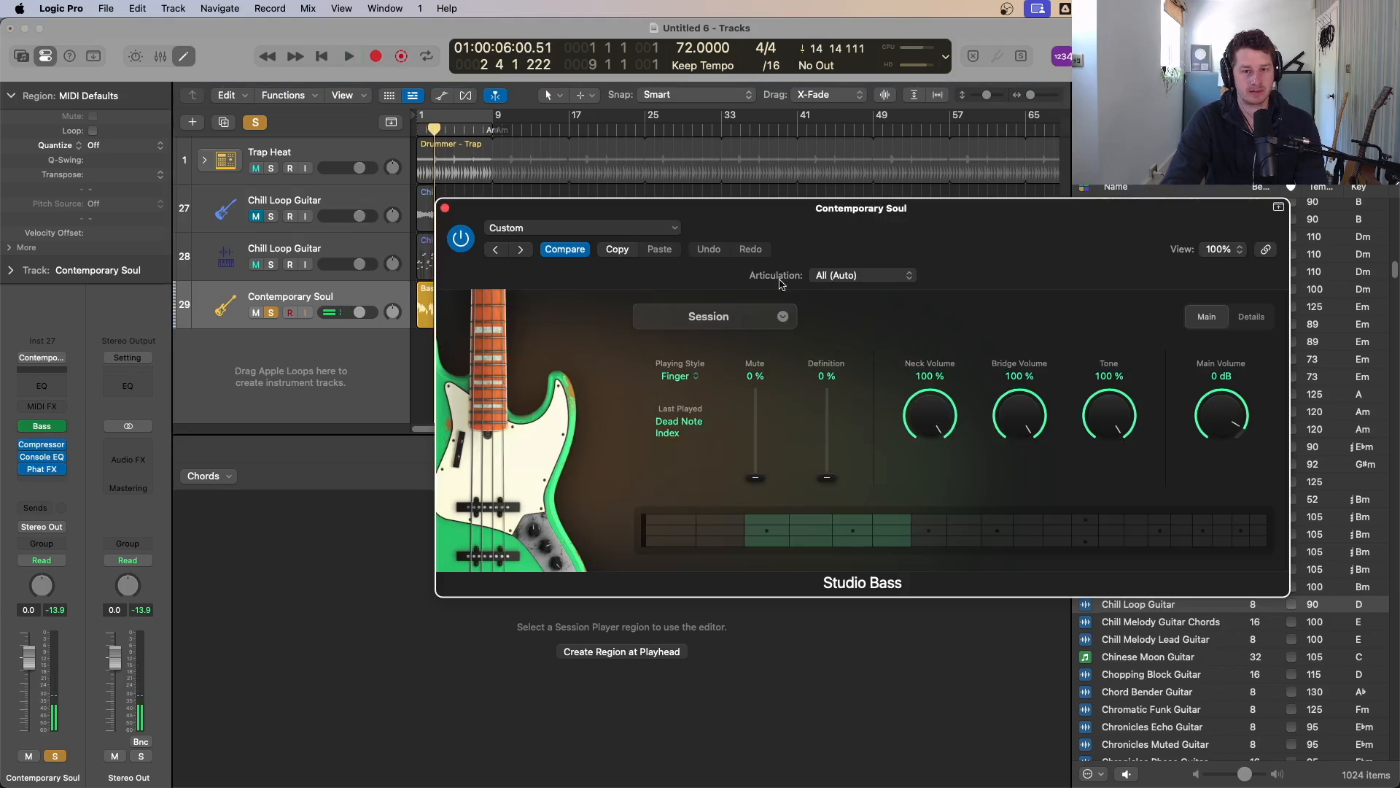
click(736, 321)
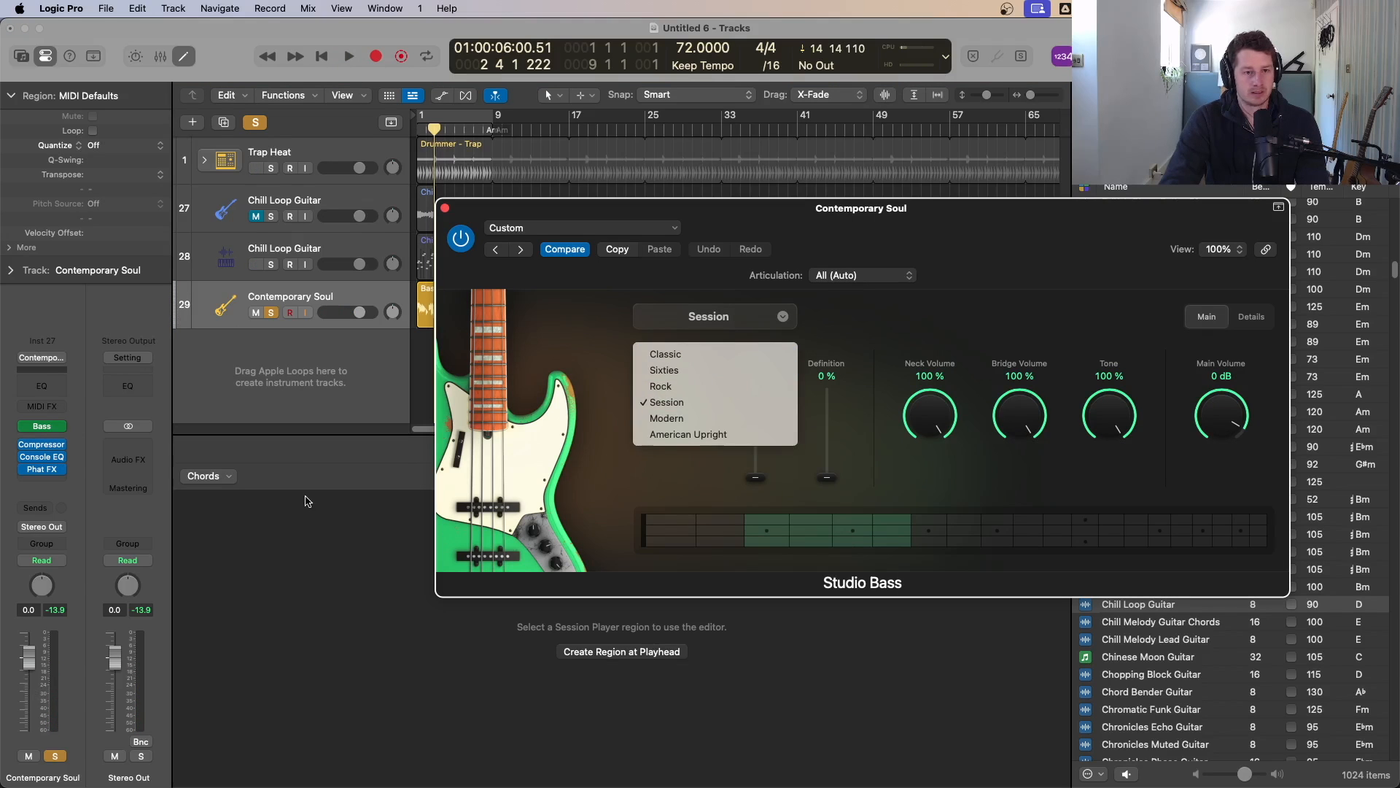
click(284, 328)
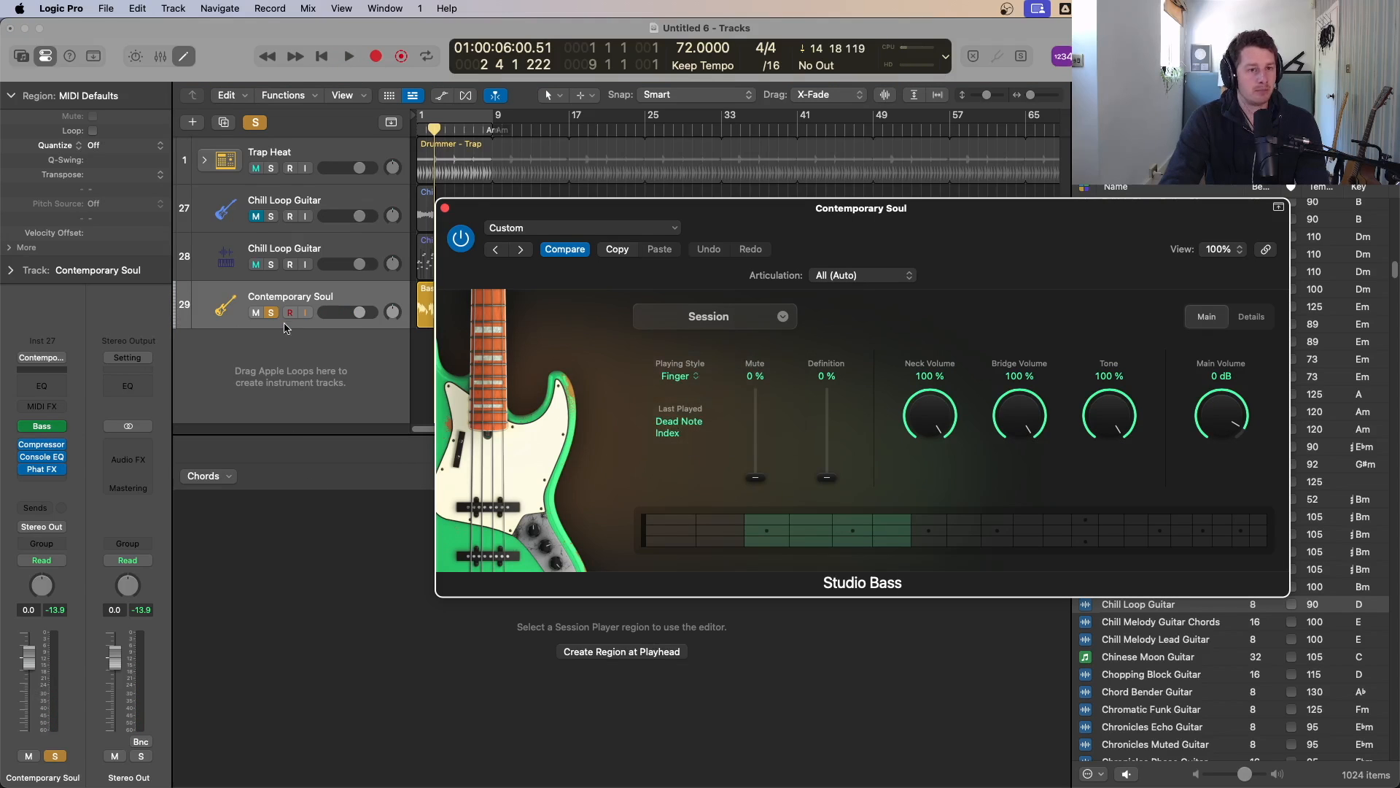
click(445, 210)
click(44, 428)
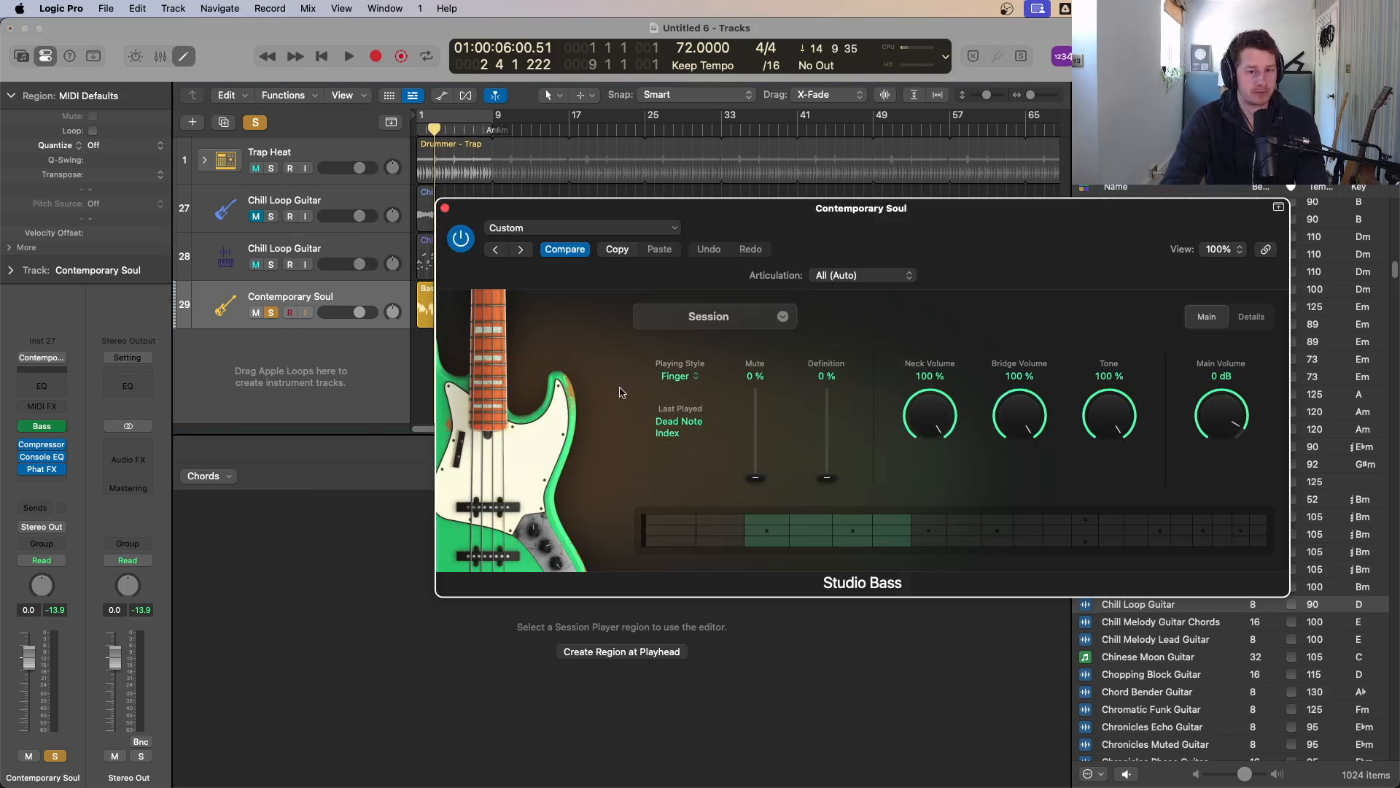
click(445, 210)
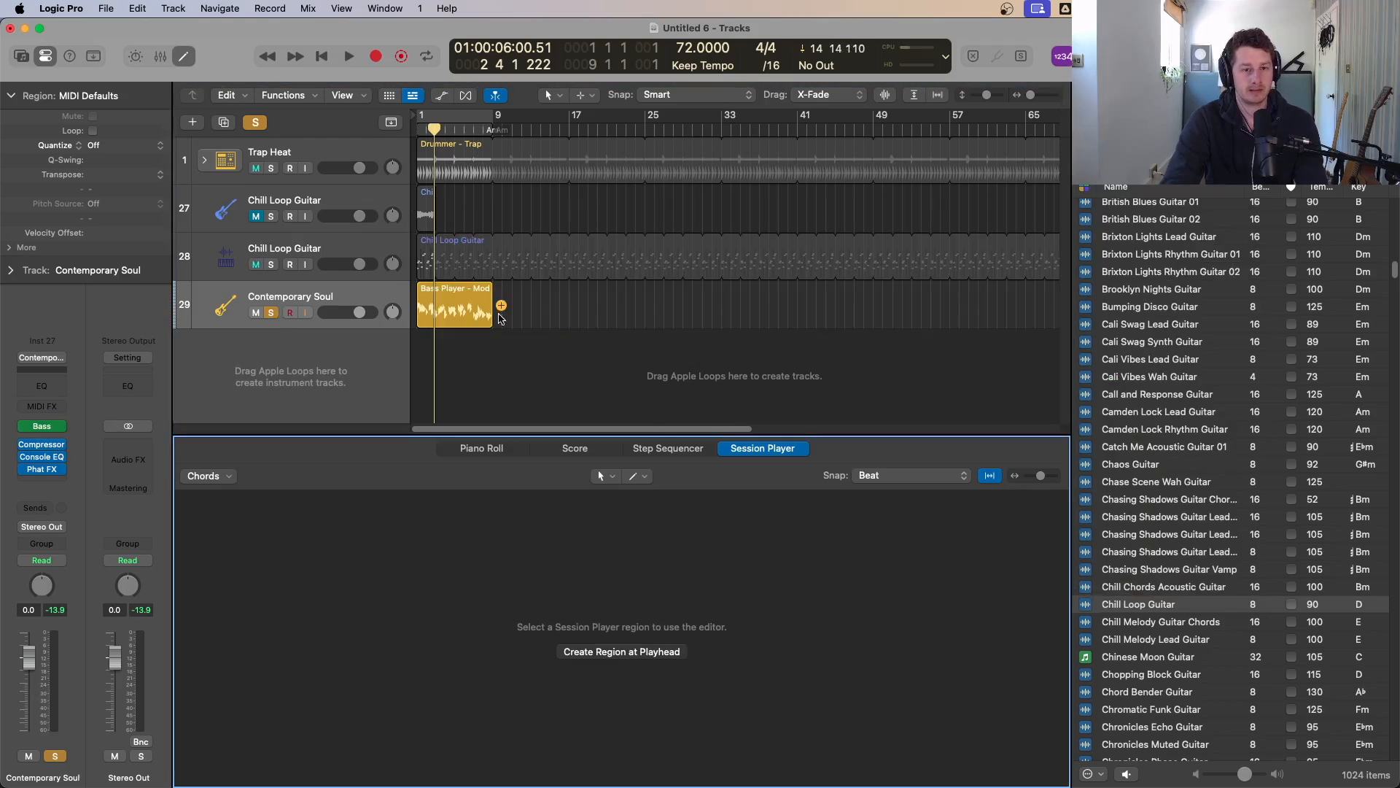
Step: Reselect the bass region, try the Funky Flex Session Player preset and audition it
click(506, 449)
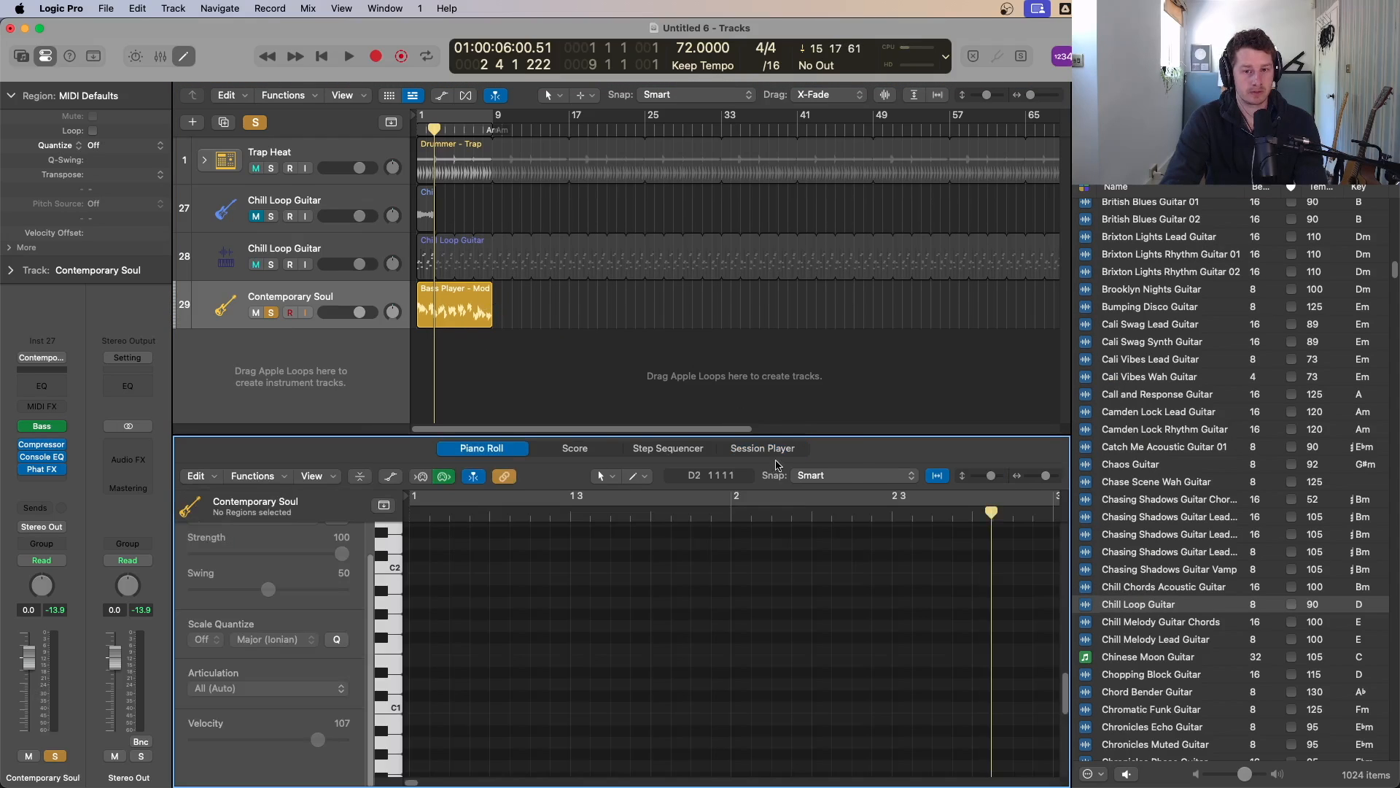
click(762, 448)
click(445, 311)
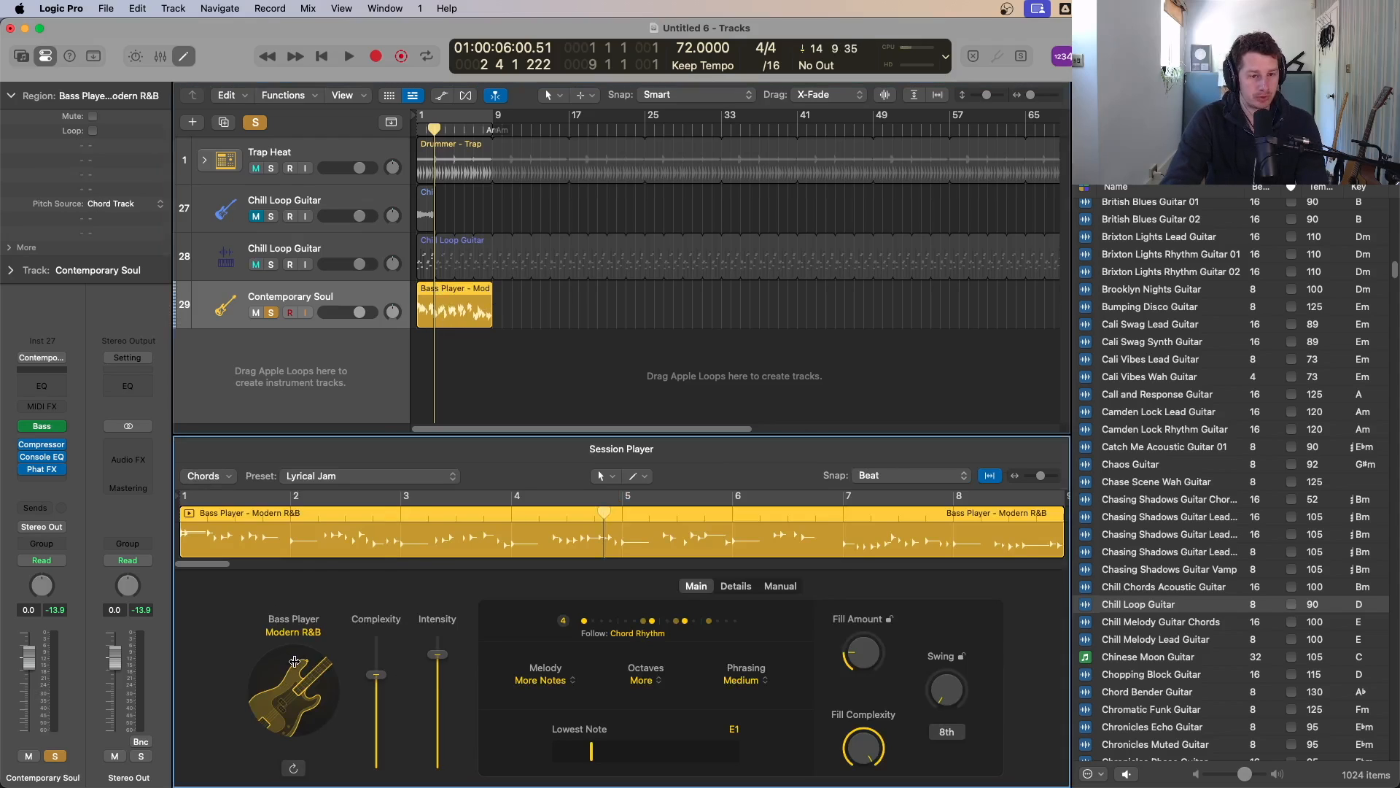
click(294, 660)
scroll(293, 535, down, 5)
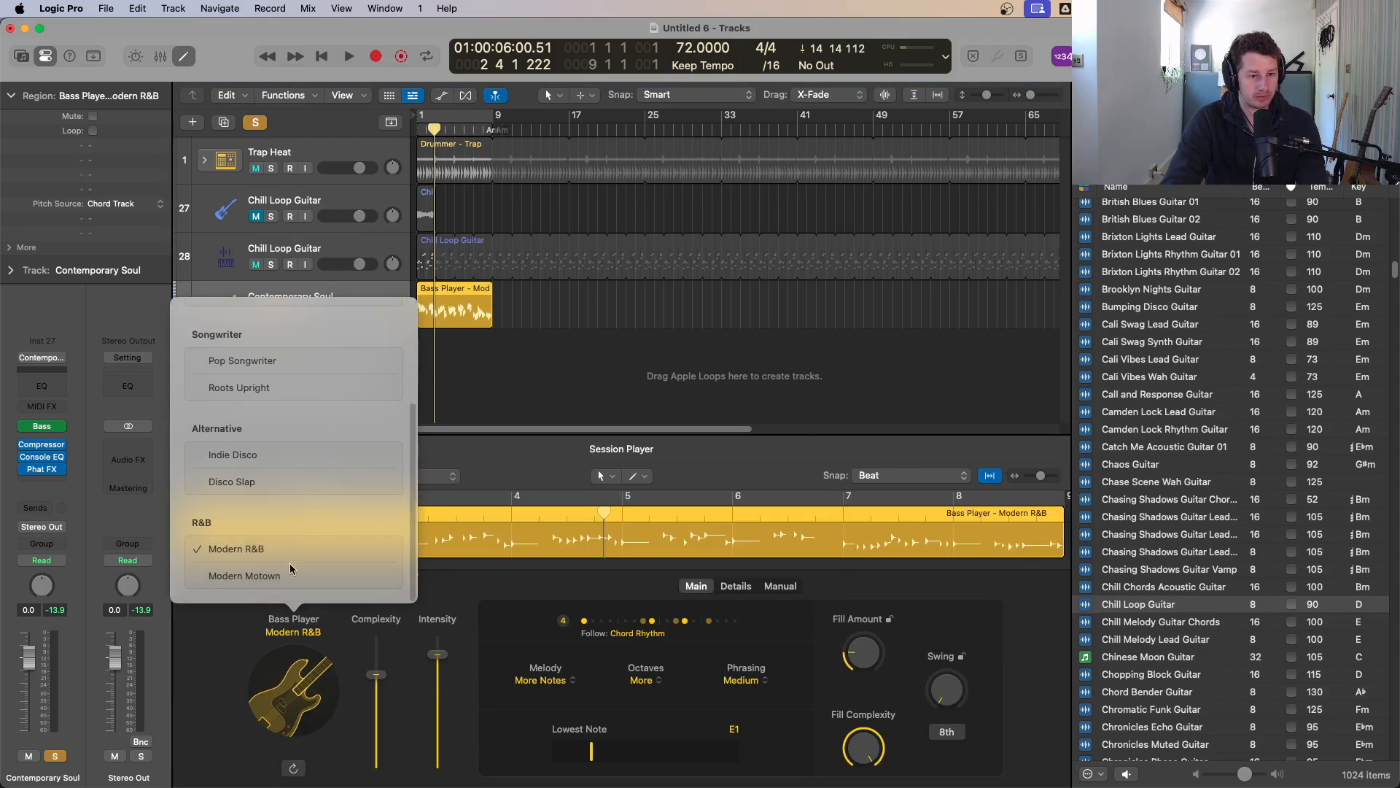
click(223, 679)
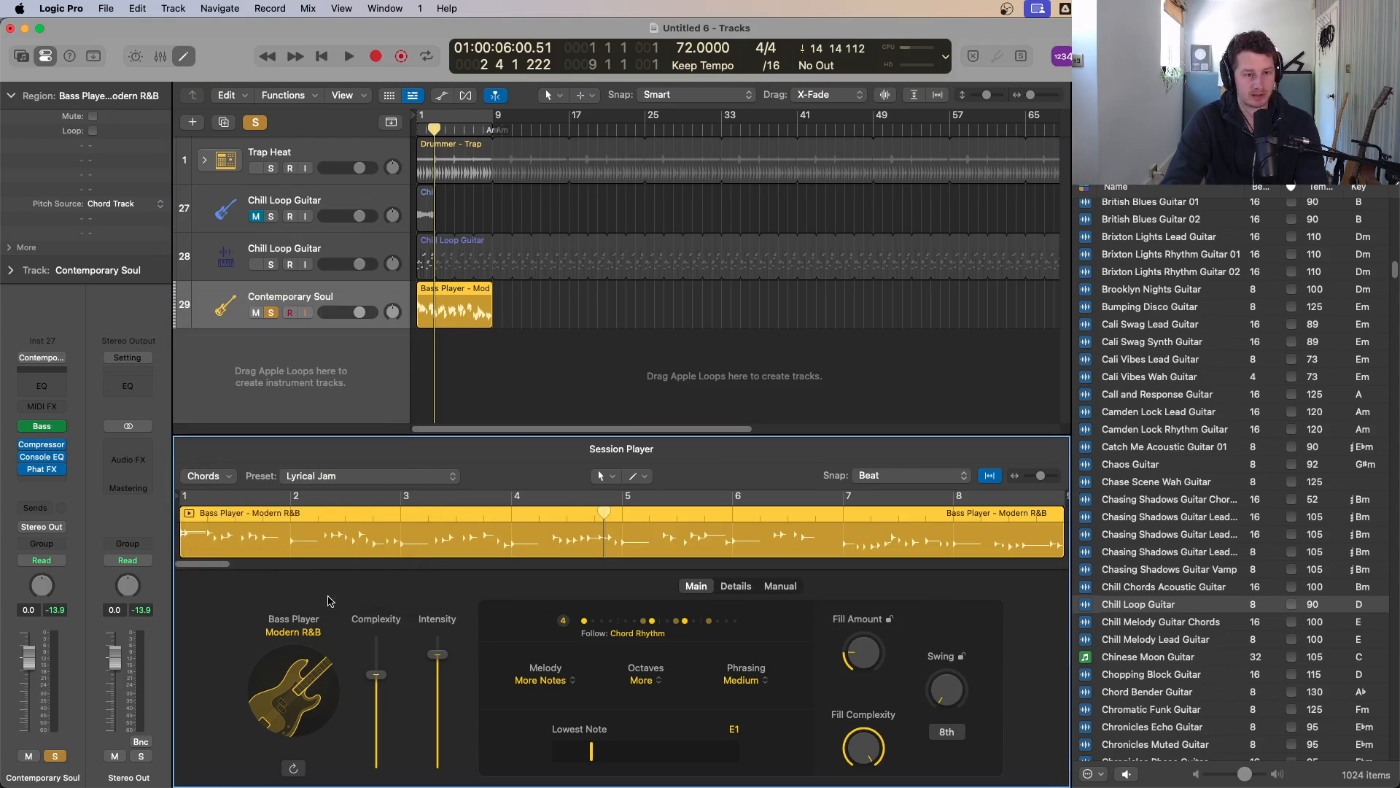
click(348, 482)
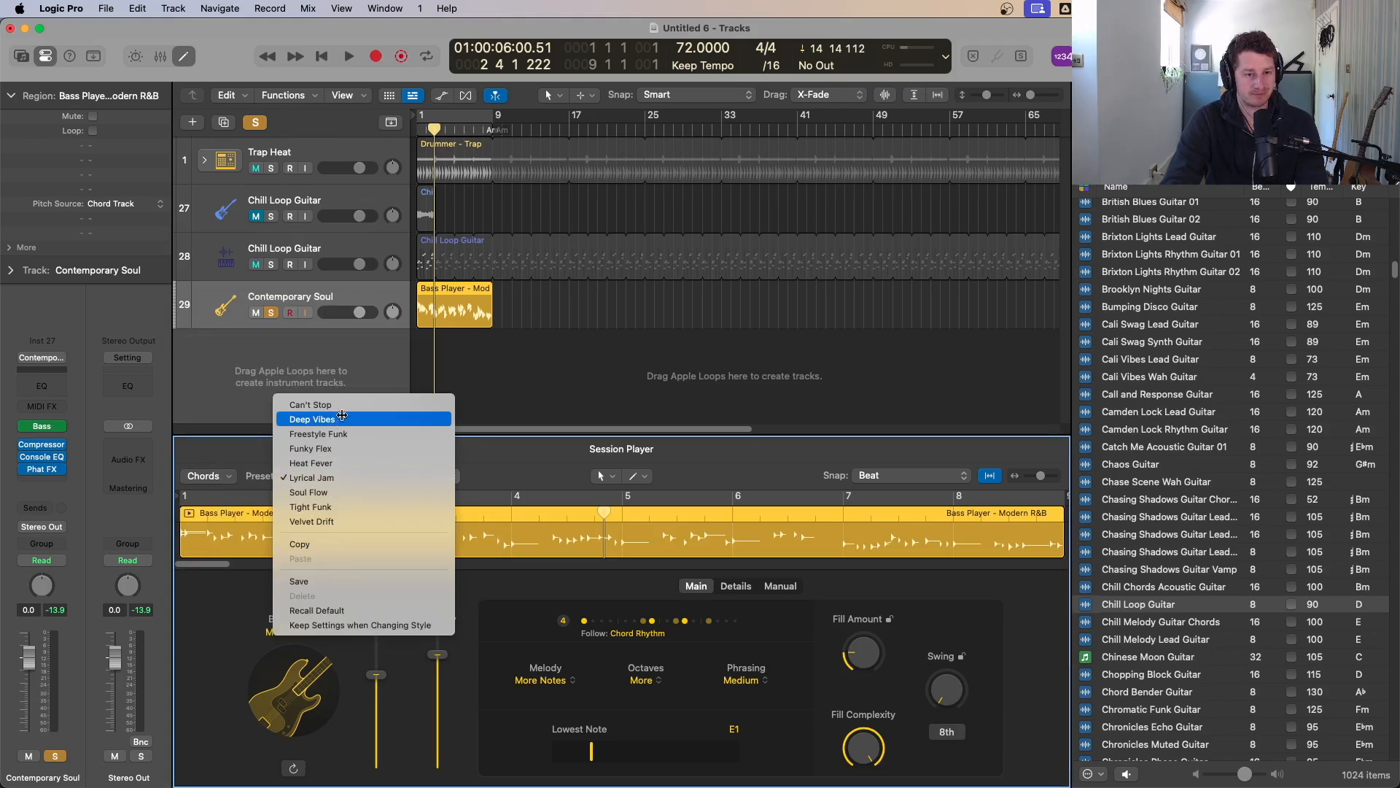
click(346, 449)
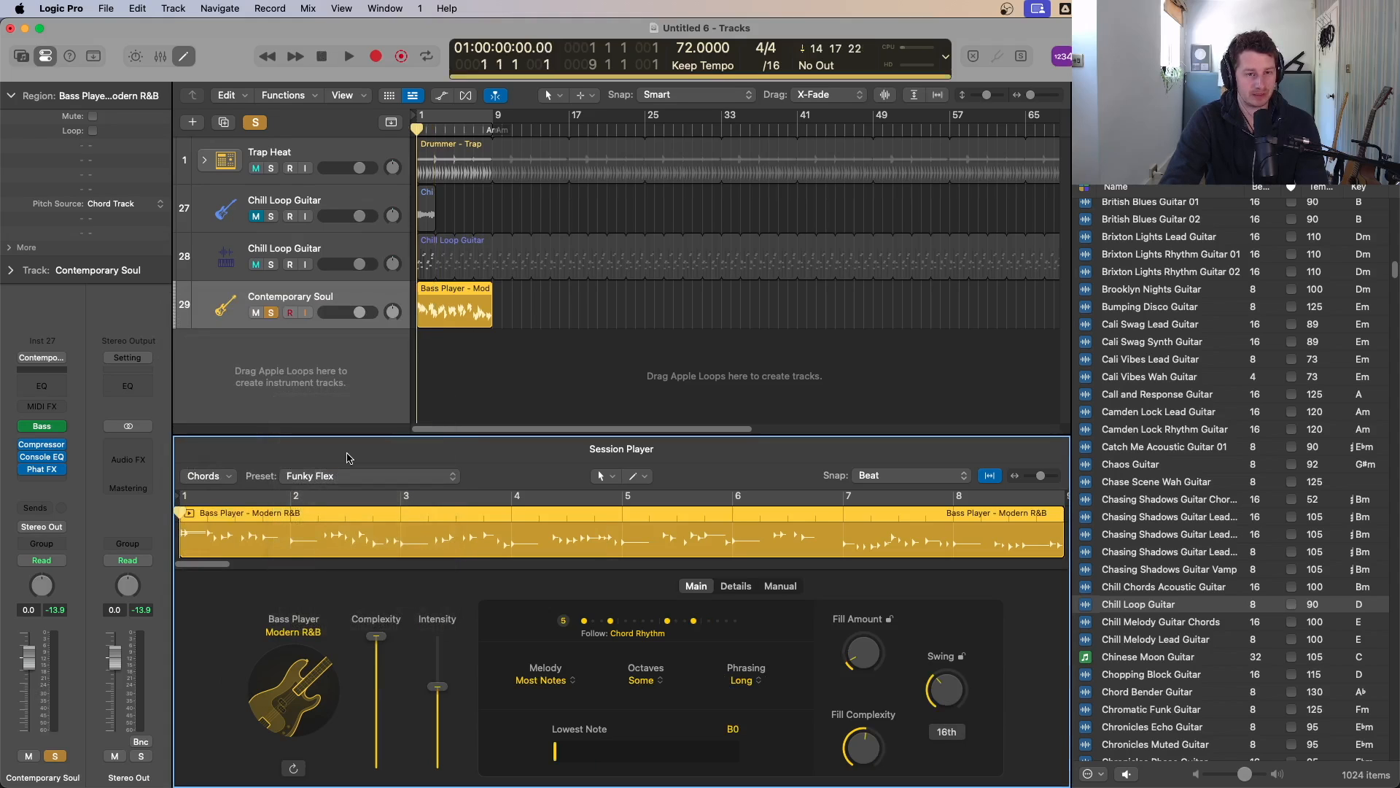
key(space)
Step: Switch the bass Session Player preset to Velvet Drift and audition it
key(space)
click(350, 475)
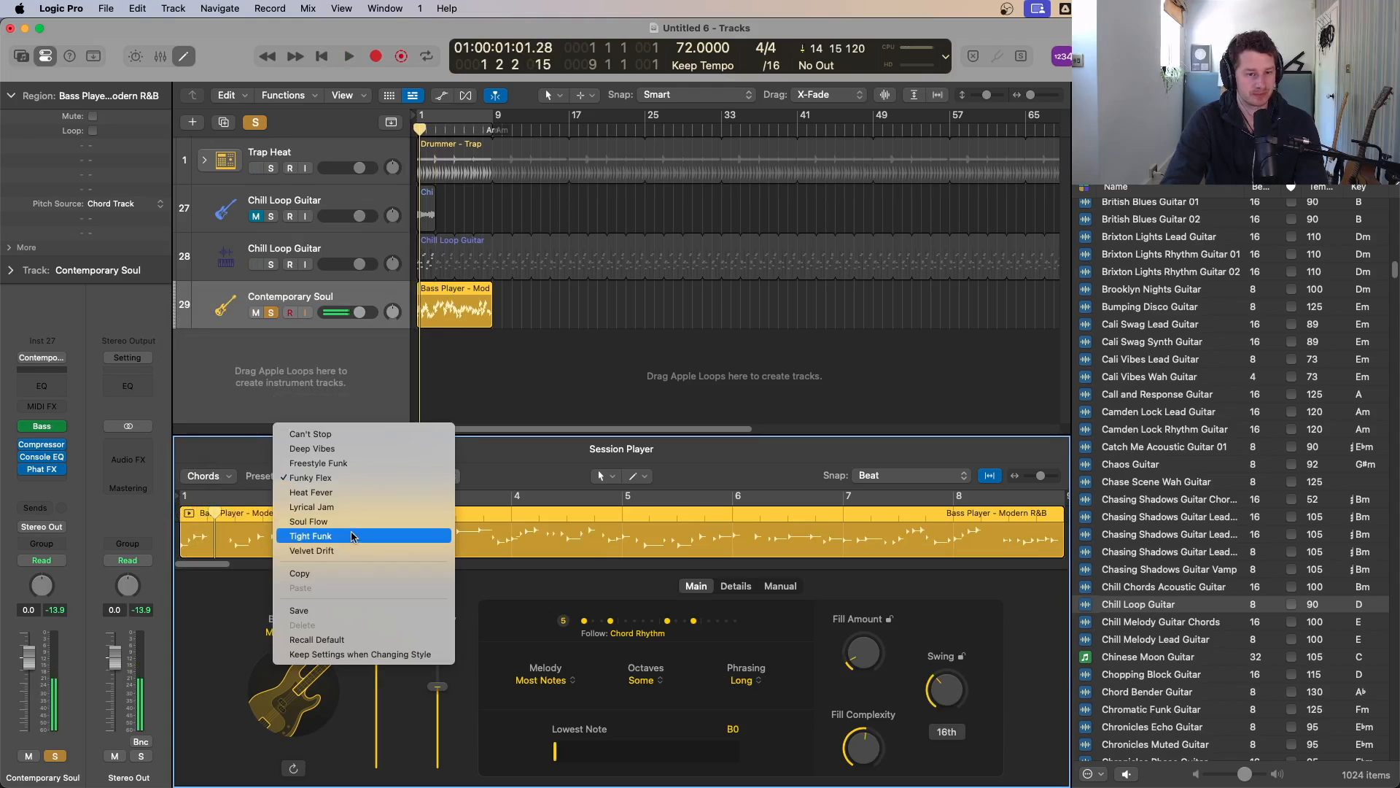
click(339, 542)
key(space)
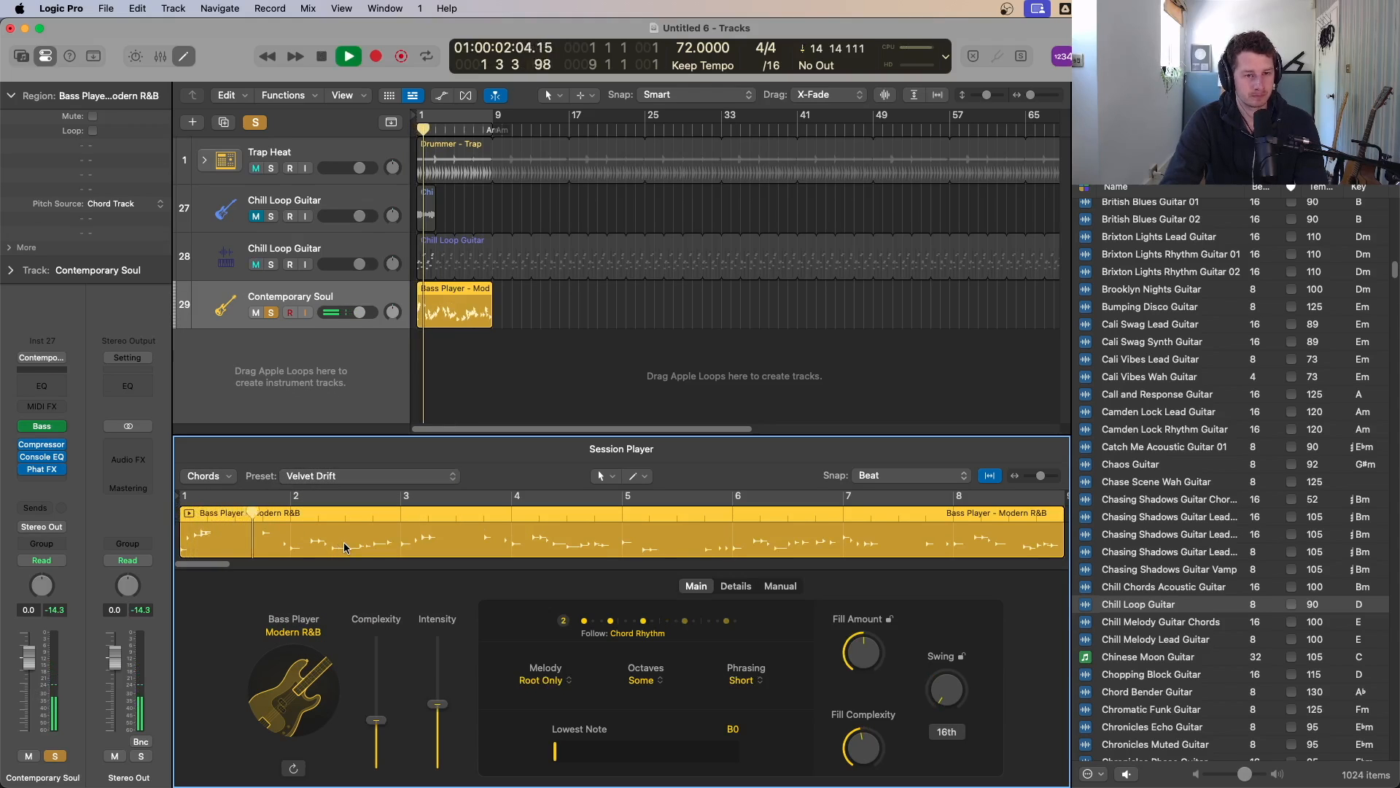
key(space)
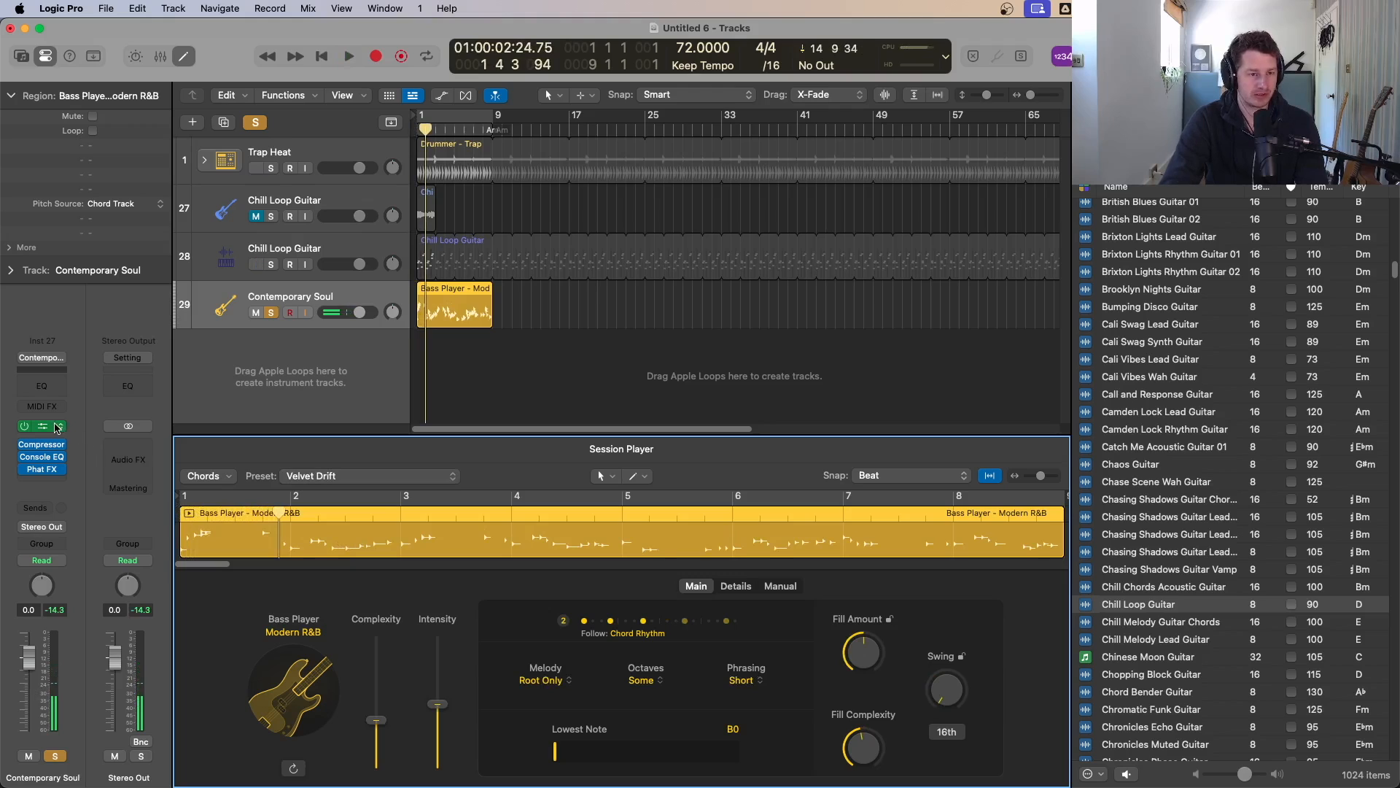
Step: Replace the bass track's instrument with Alchemy and load its 808 Bass preset
click(57, 427)
mouse_move(71, 430)
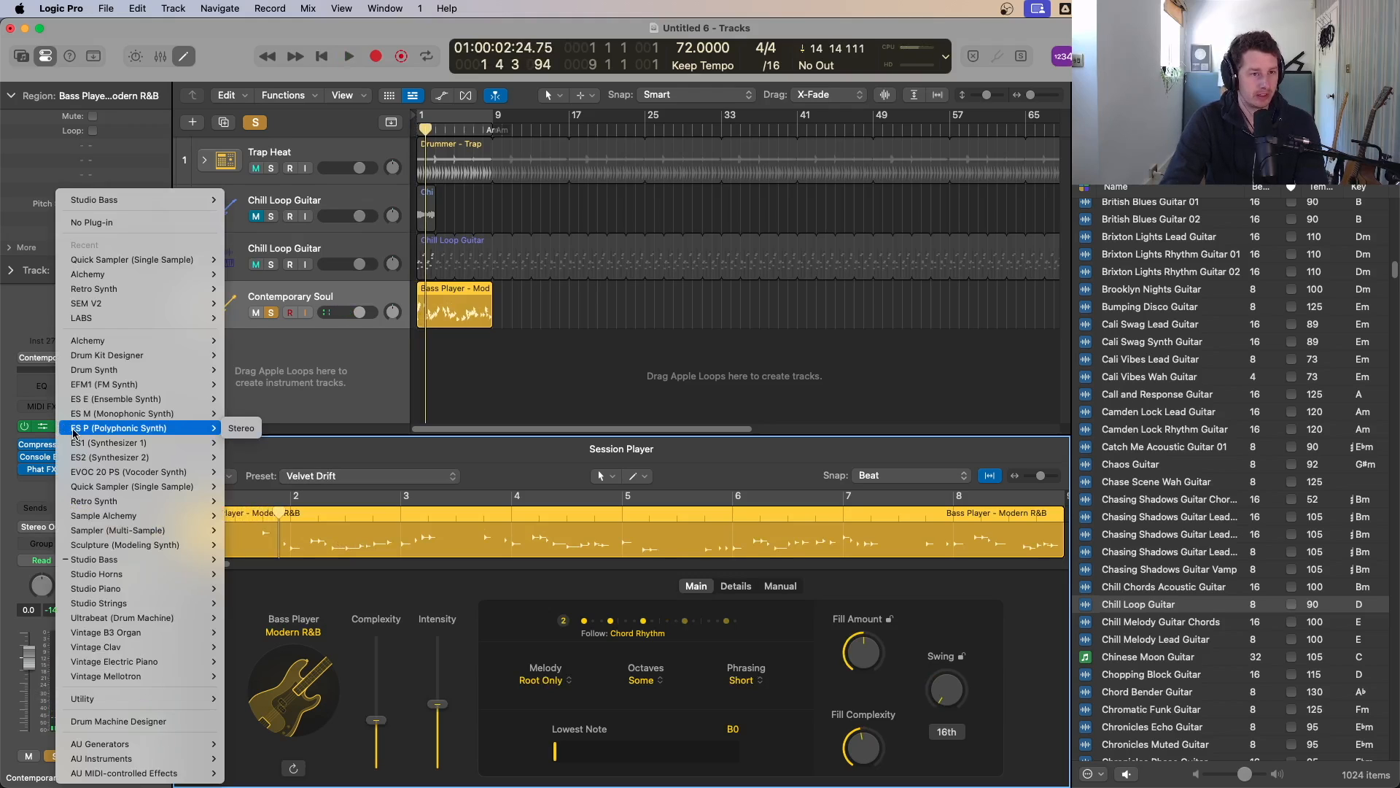
click(232, 281)
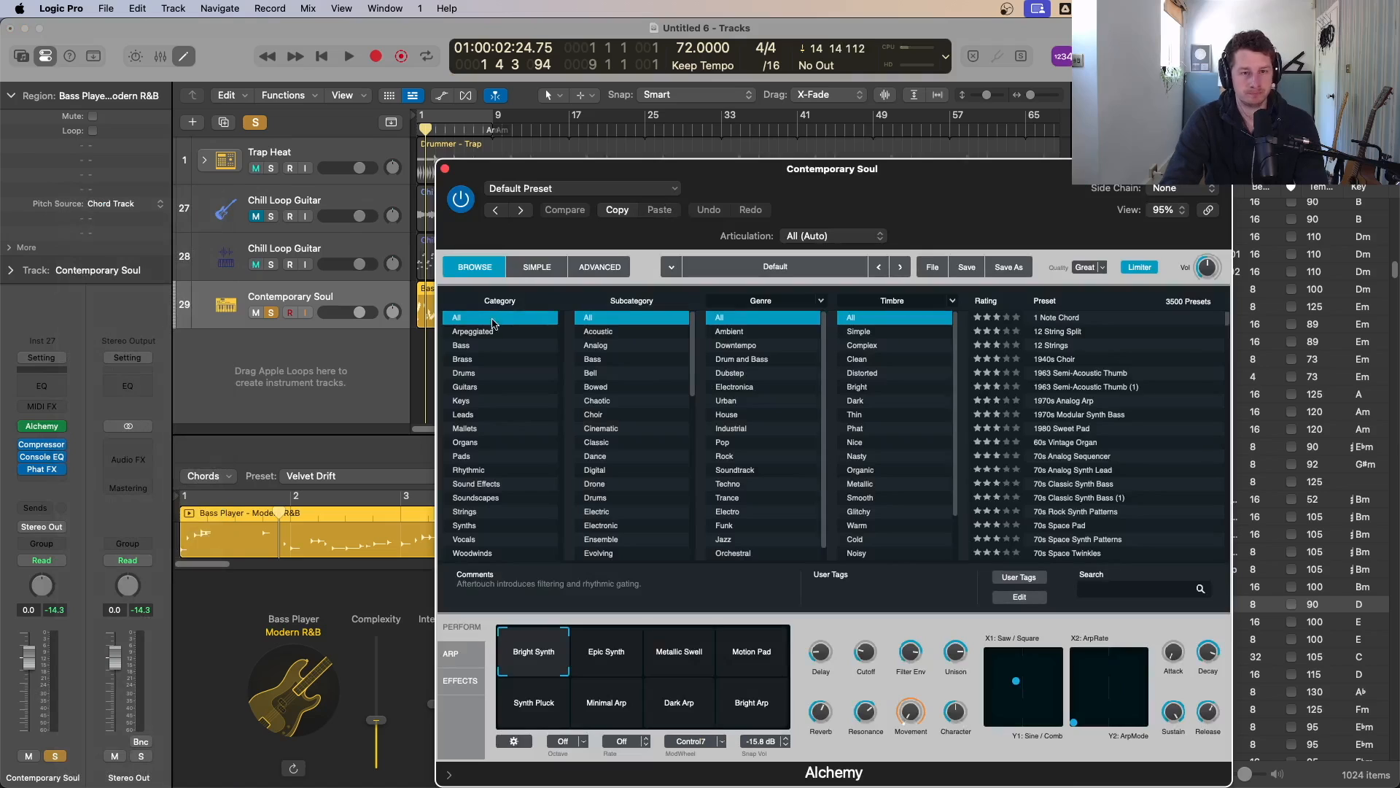
click(488, 345)
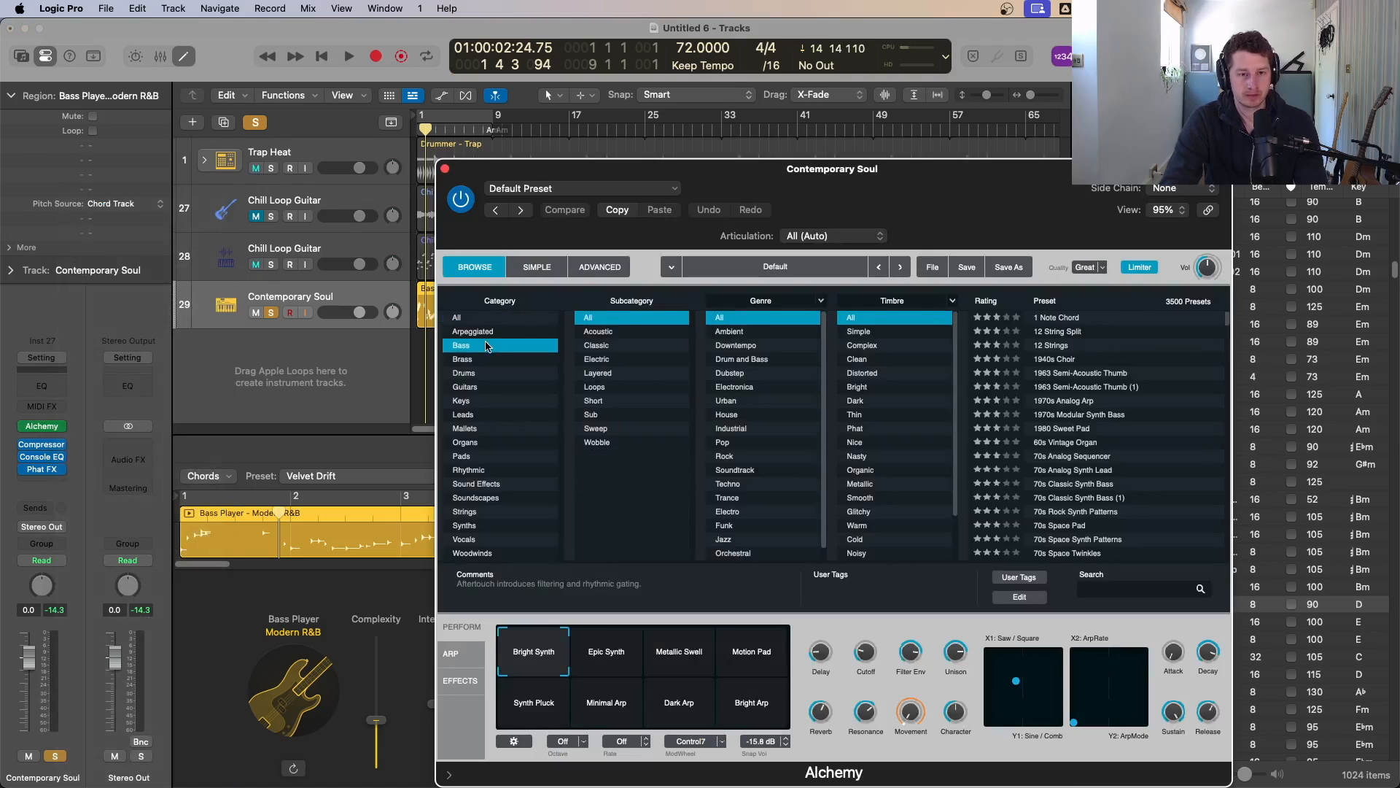
click(1061, 401)
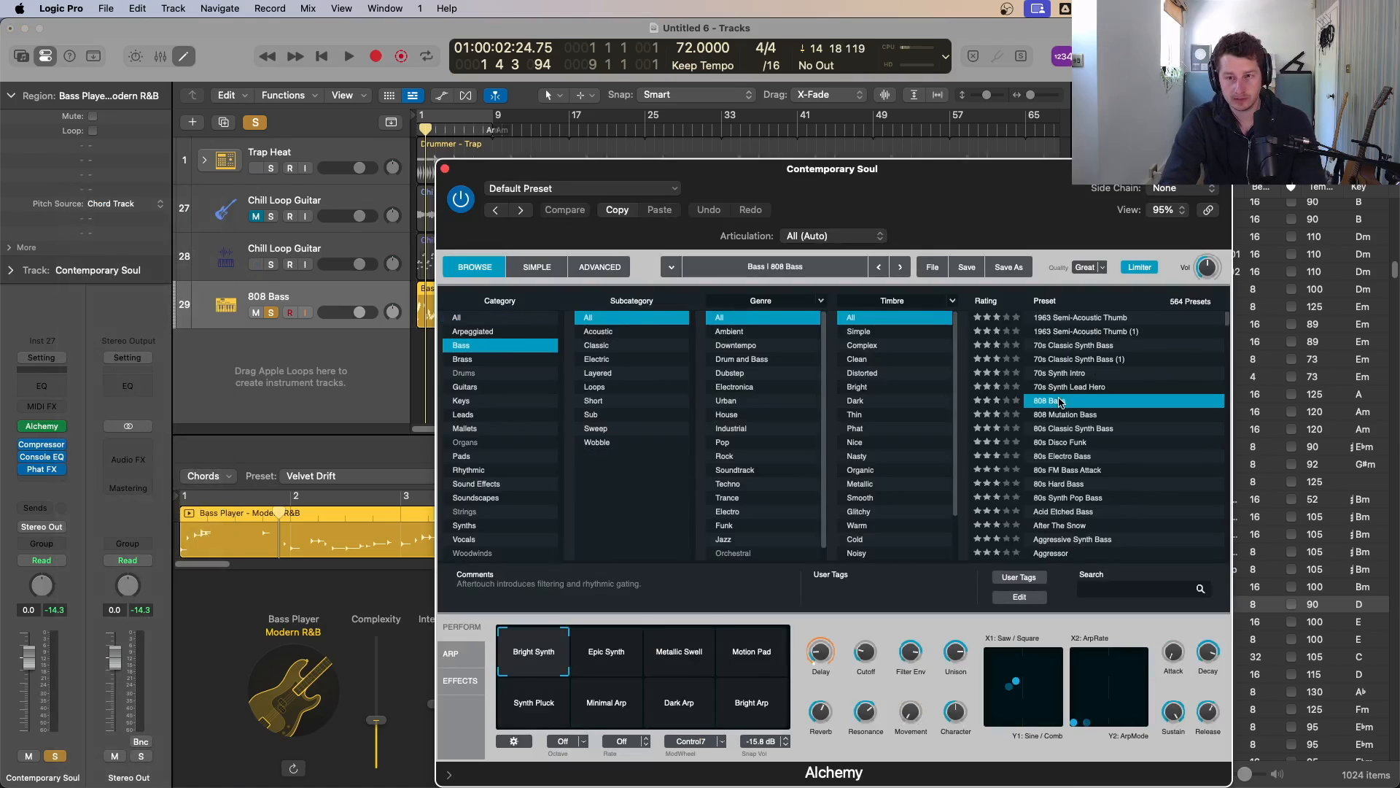
key(space)
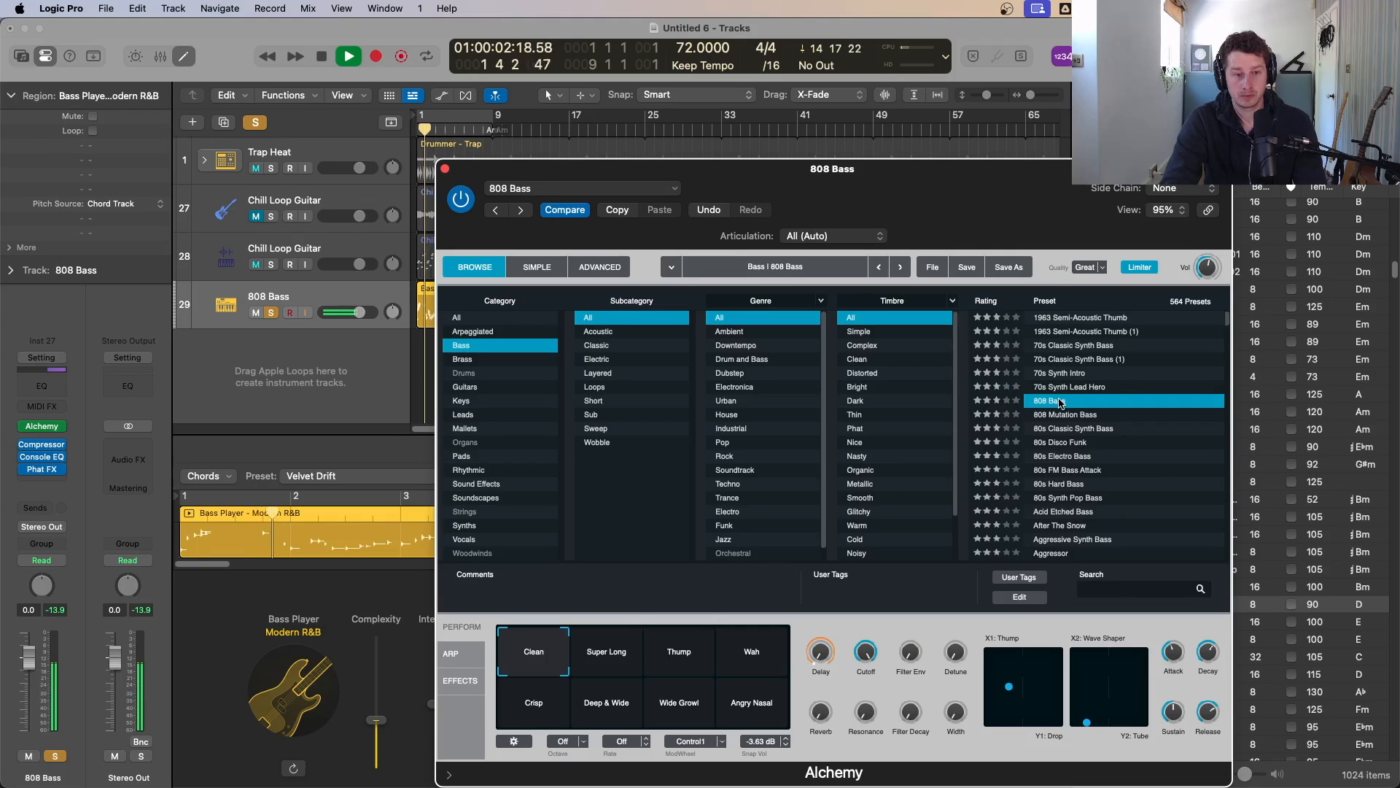
click(445, 169)
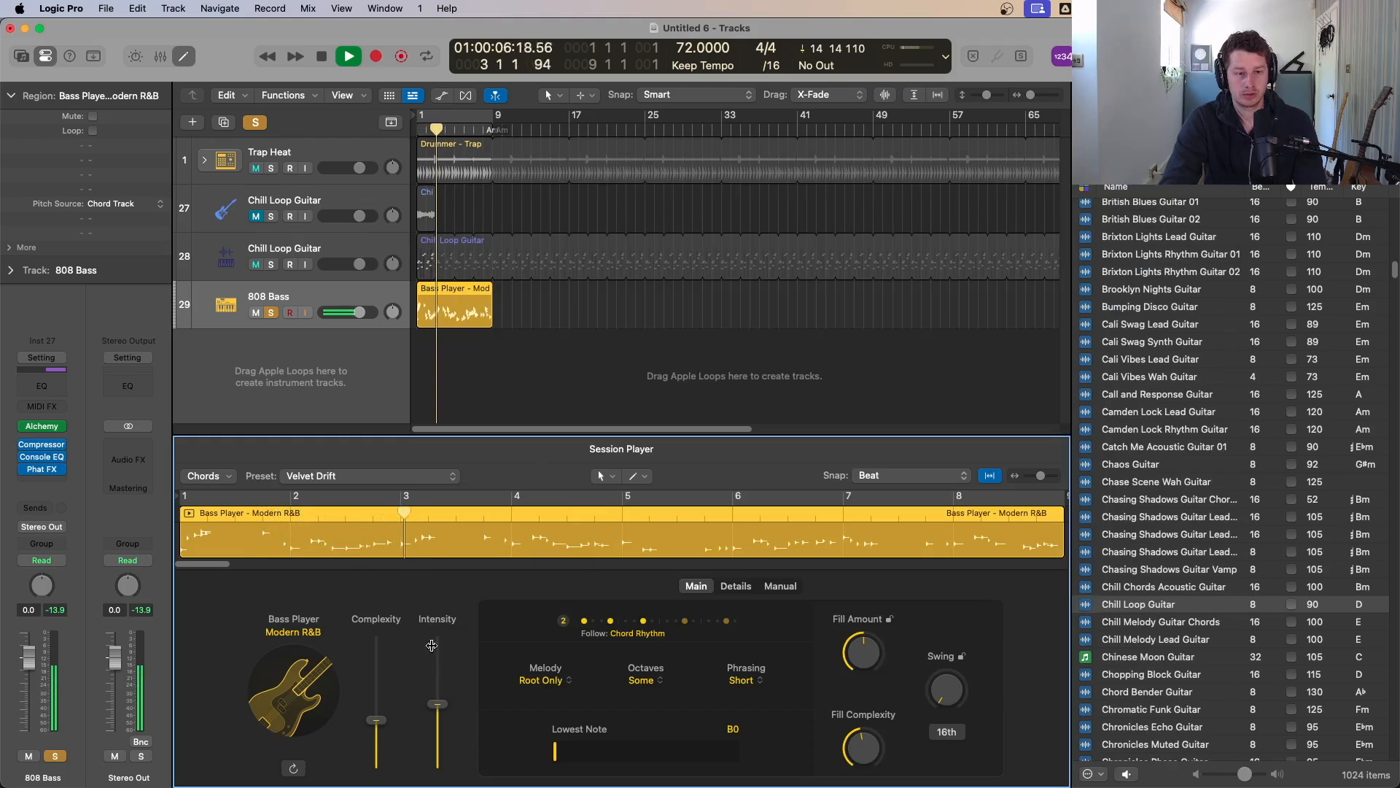
Step: Lower the bass player's Complexity slightly and stop playback
drag(377, 725, 378, 738)
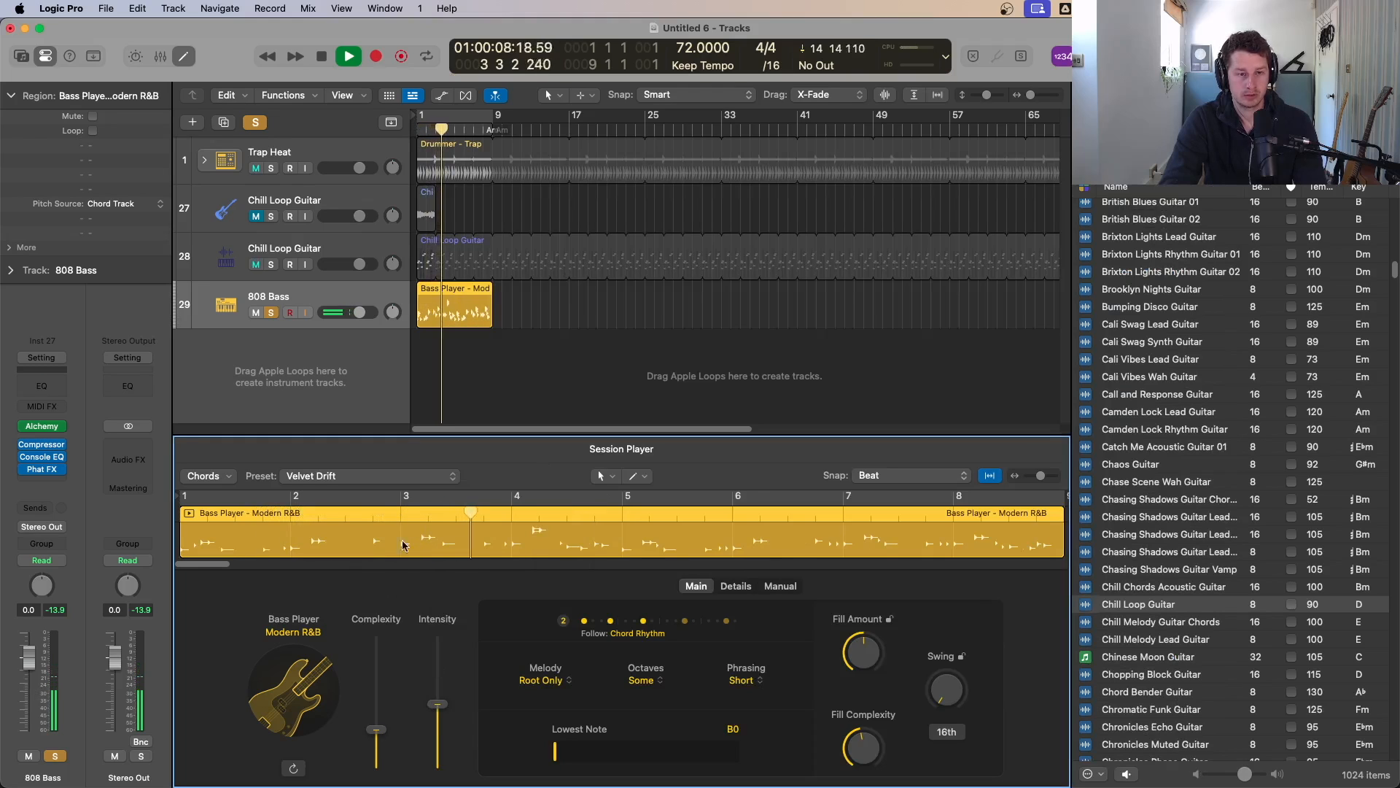
key(space)
Step: Set the bass Melody to Root Only and Octaves to None
click(541, 680)
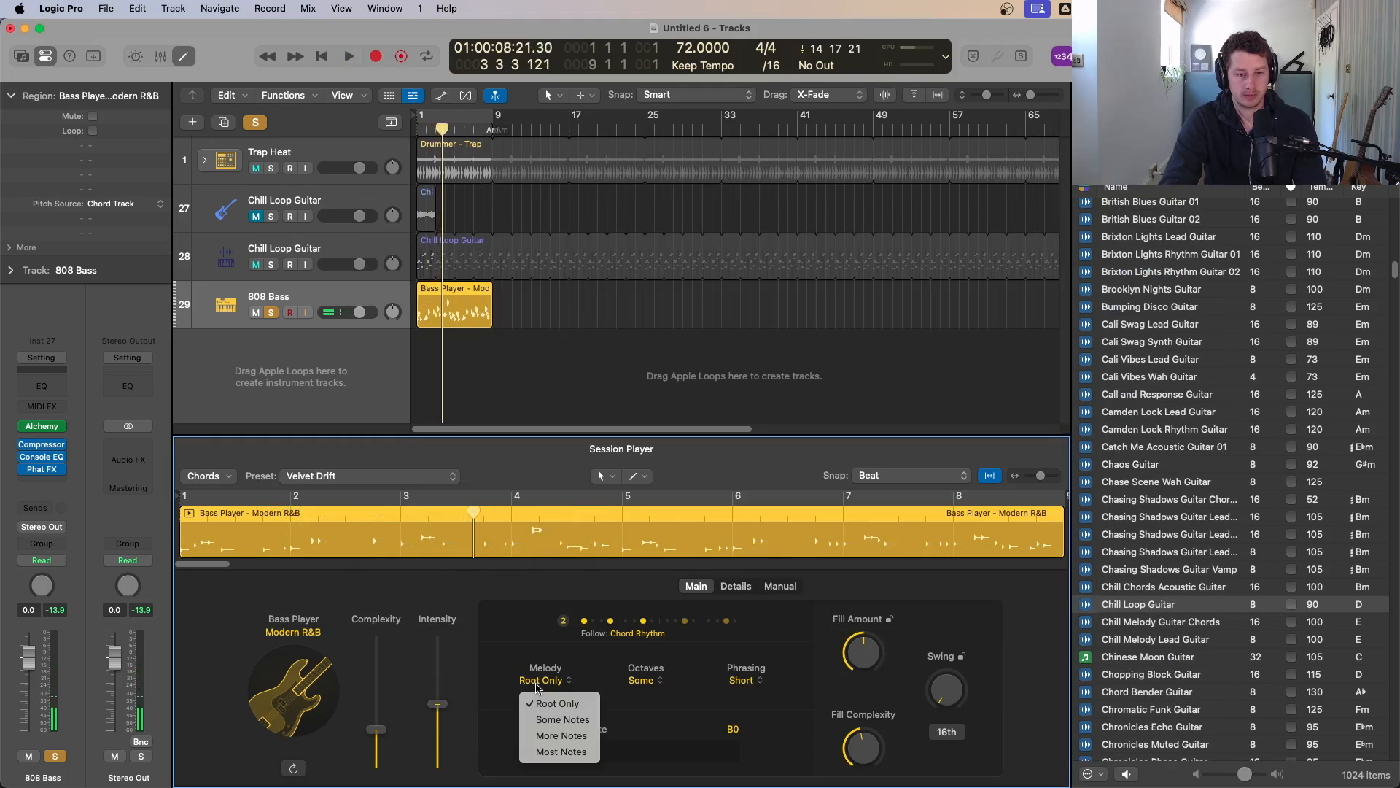
click(566, 704)
click(656, 683)
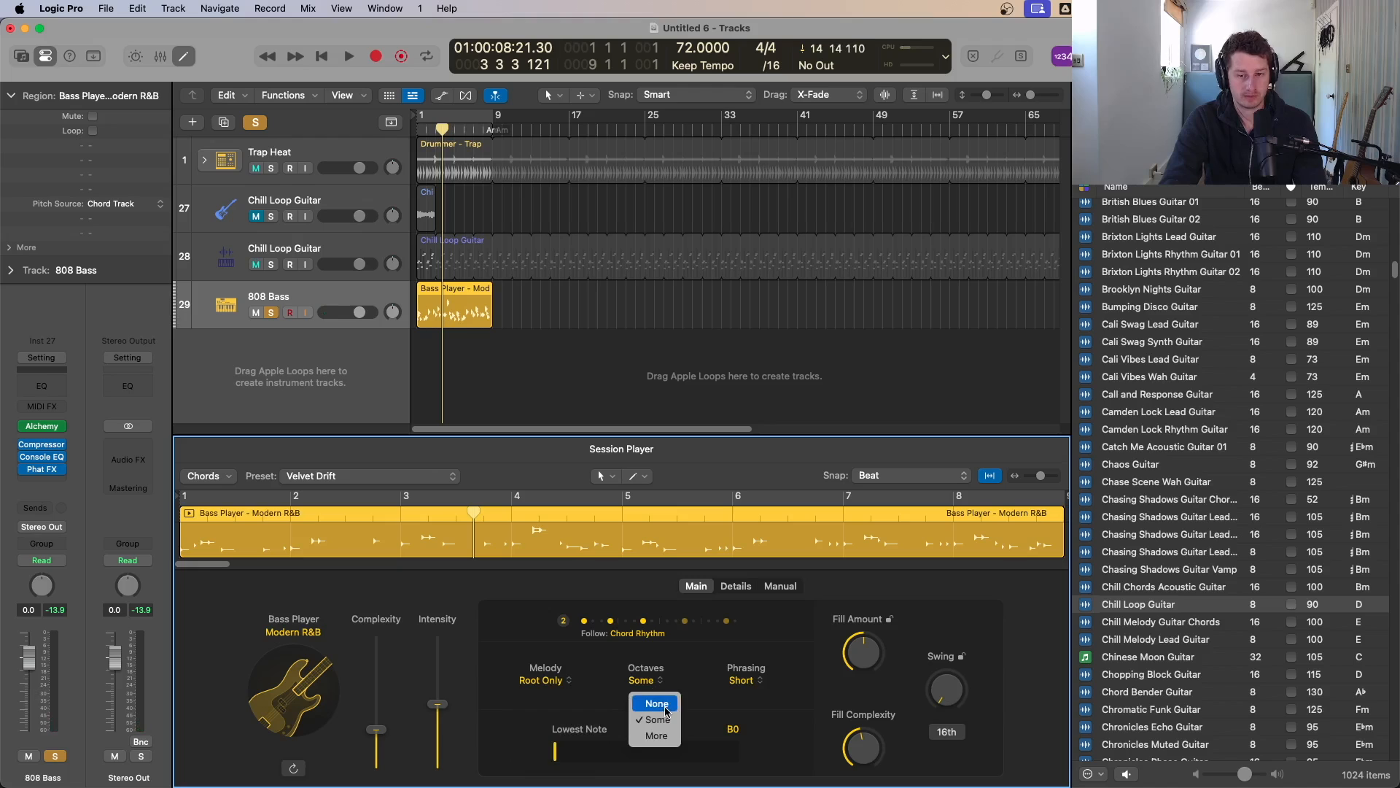
click(663, 706)
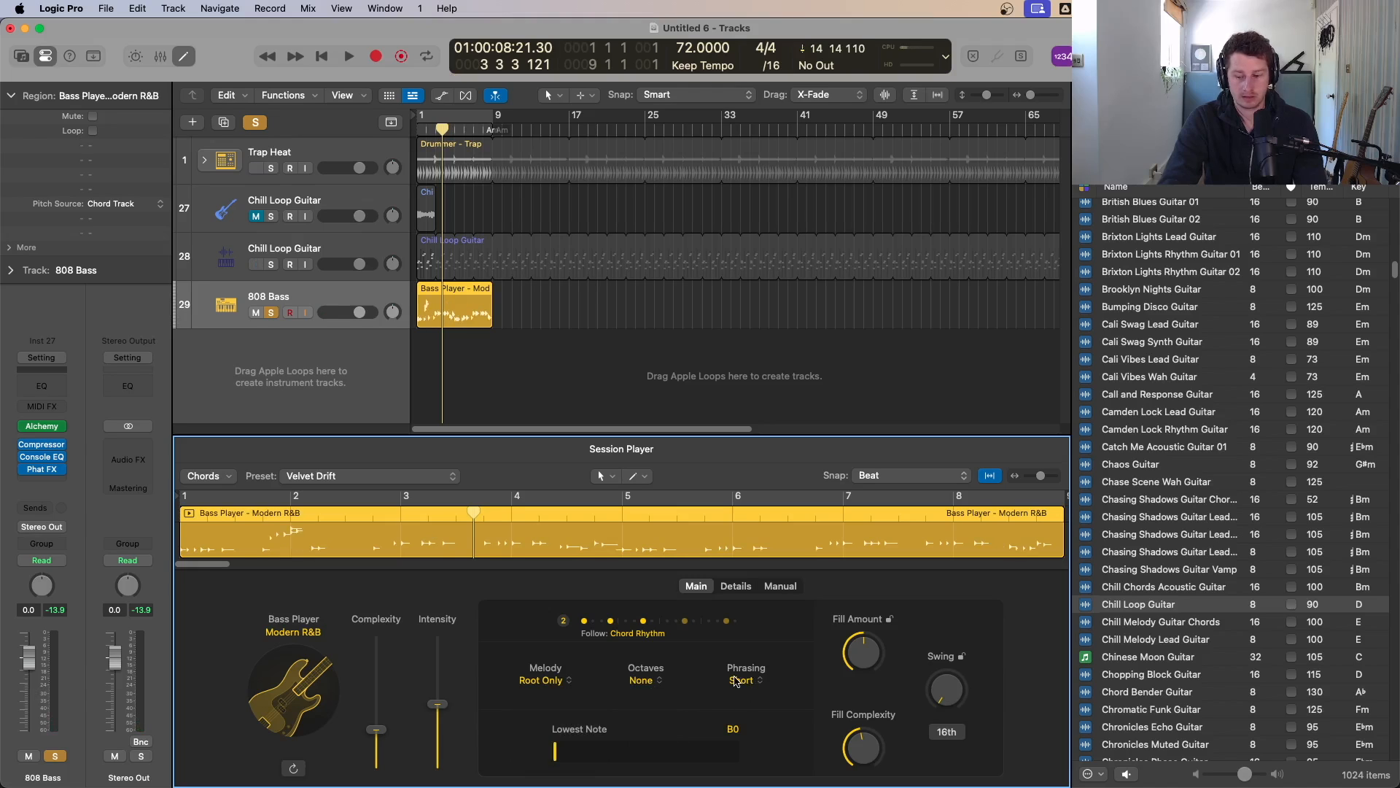
Step: Play the bass part from the start to audition its settings
key(Return)
key(space)
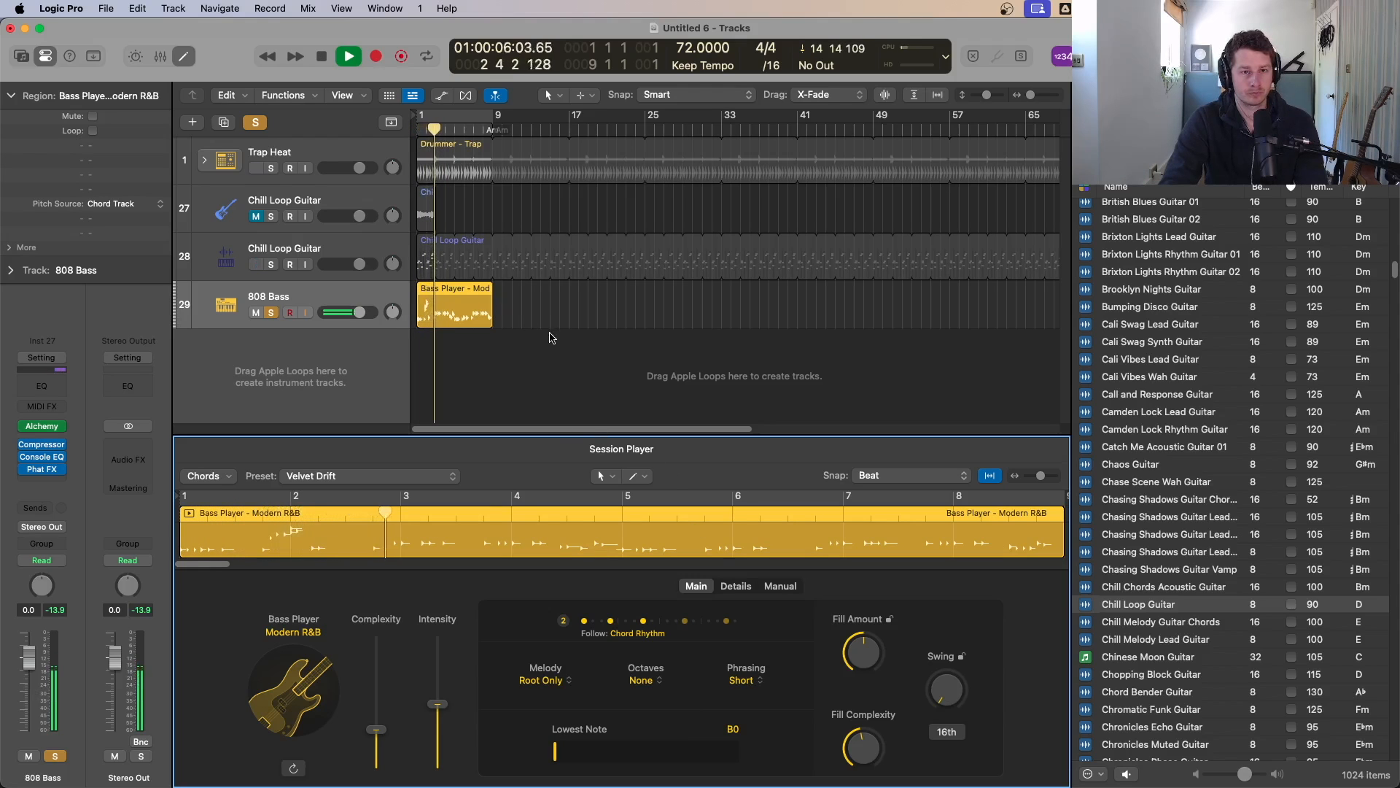
key(space)
Step: Apply the ii – V – I chord progression to the bass region and play it back
click(219, 477)
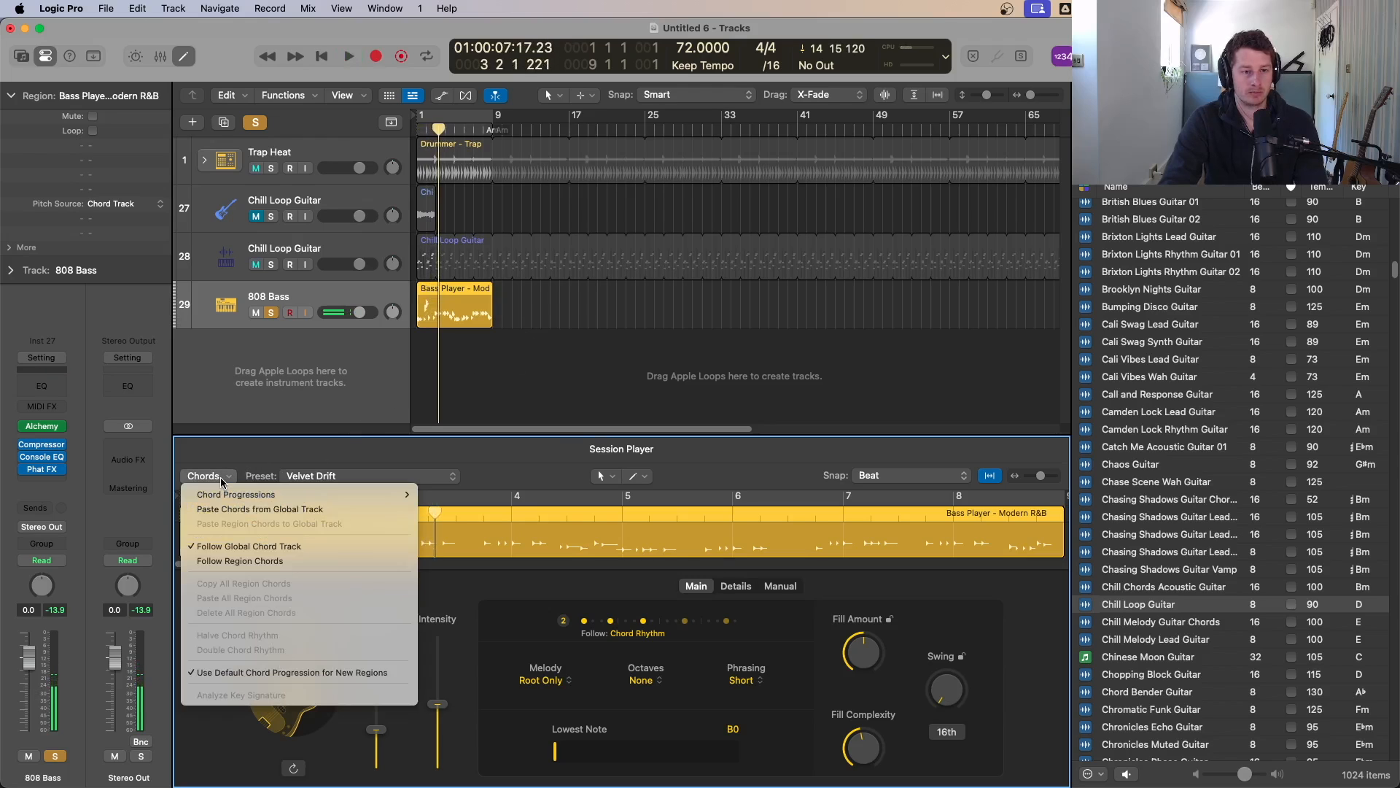
mouse_move(264, 496)
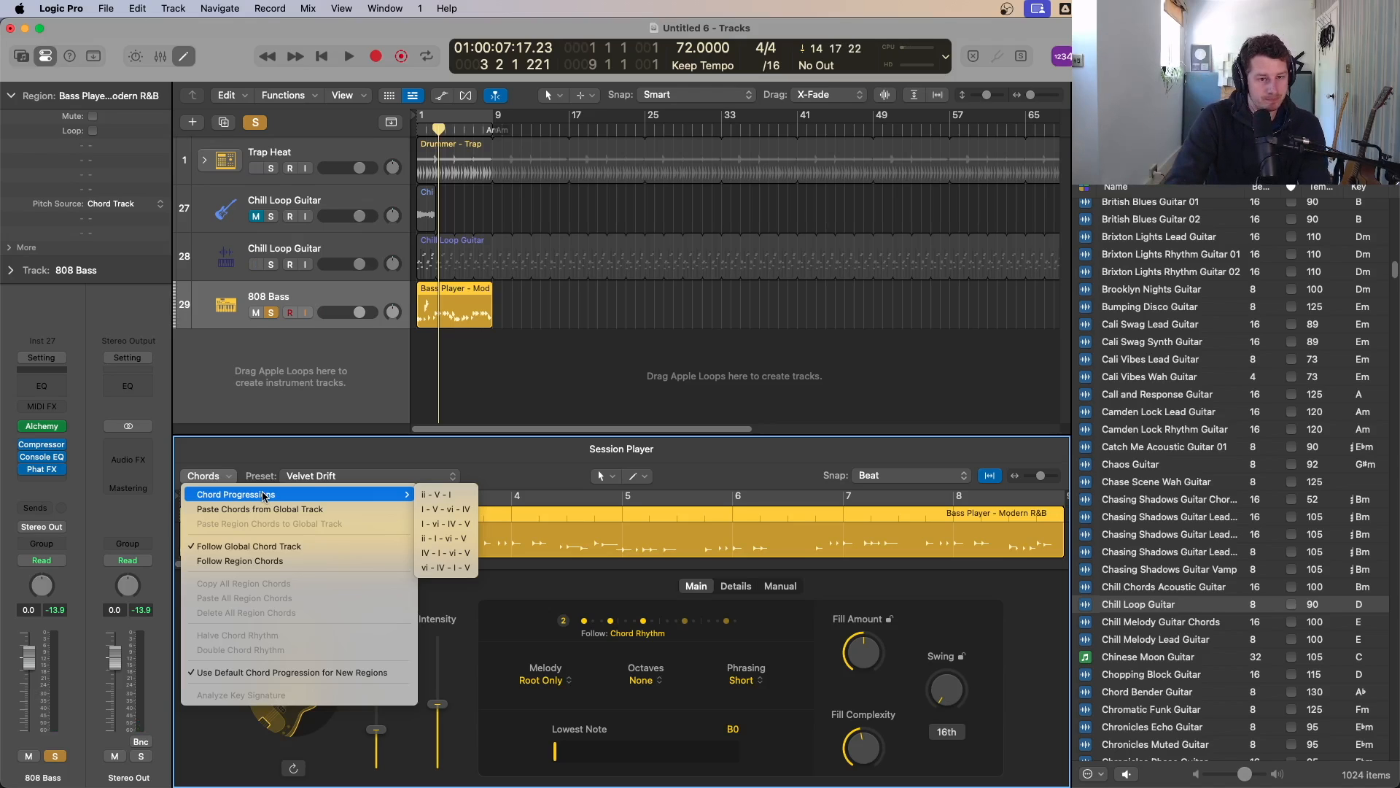
click(438, 495)
key(Return)
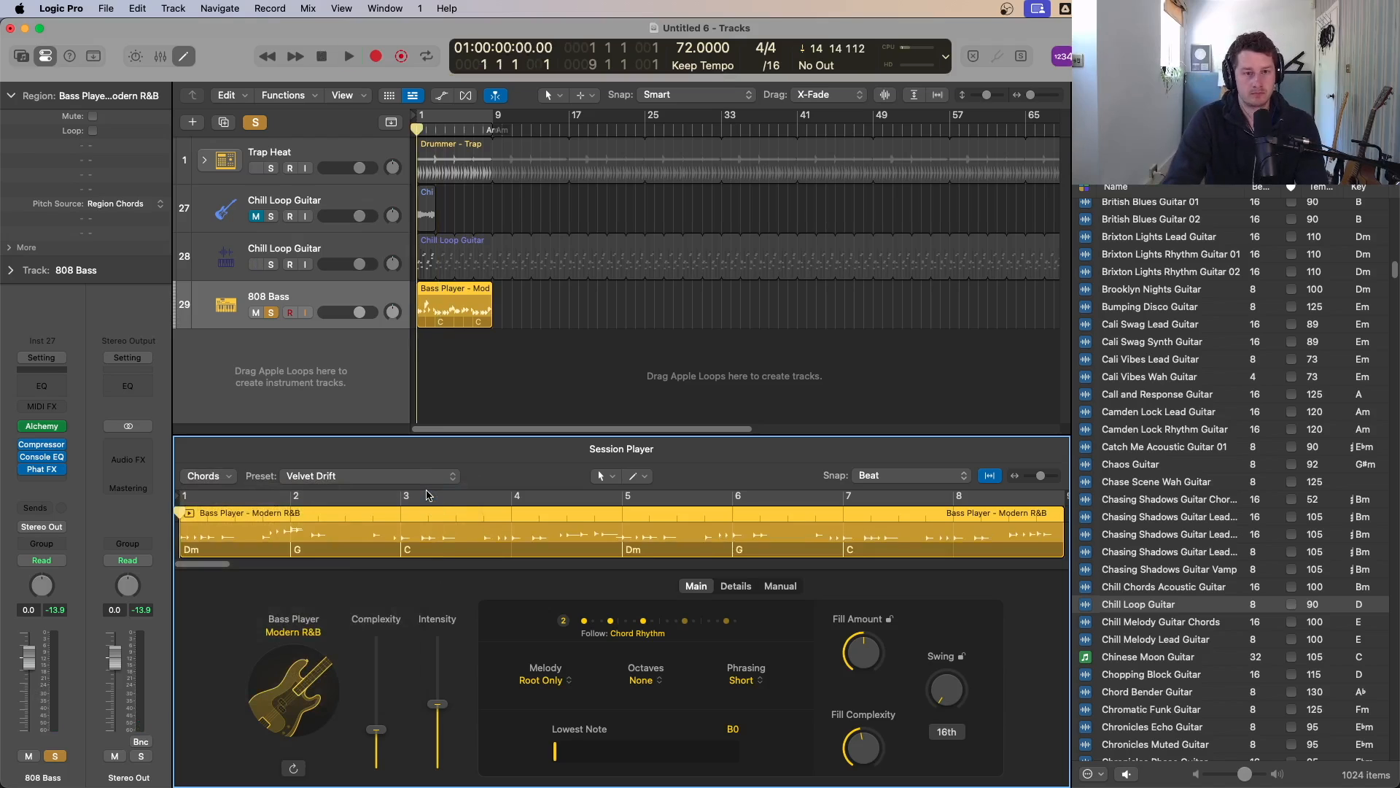
key(space)
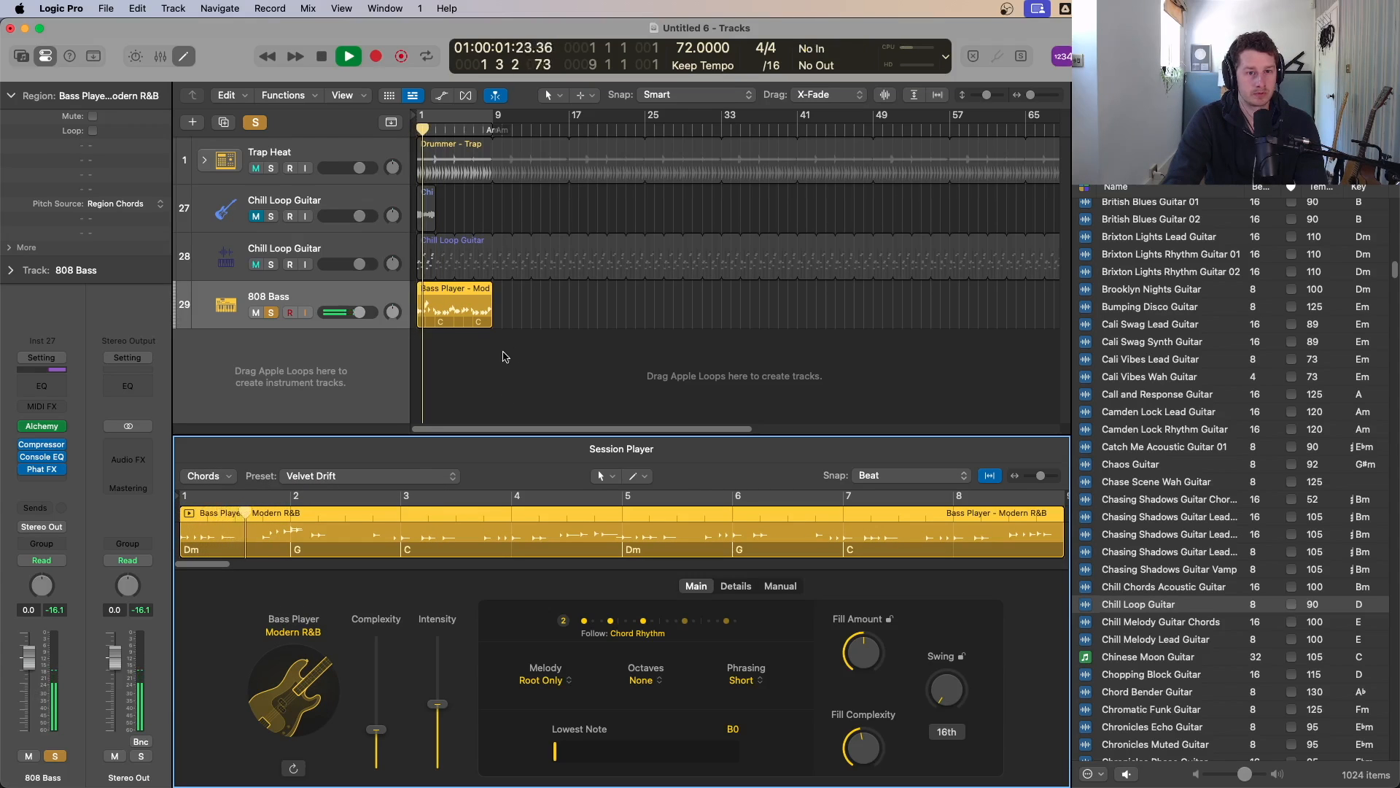
drag(541, 374, 362, 259)
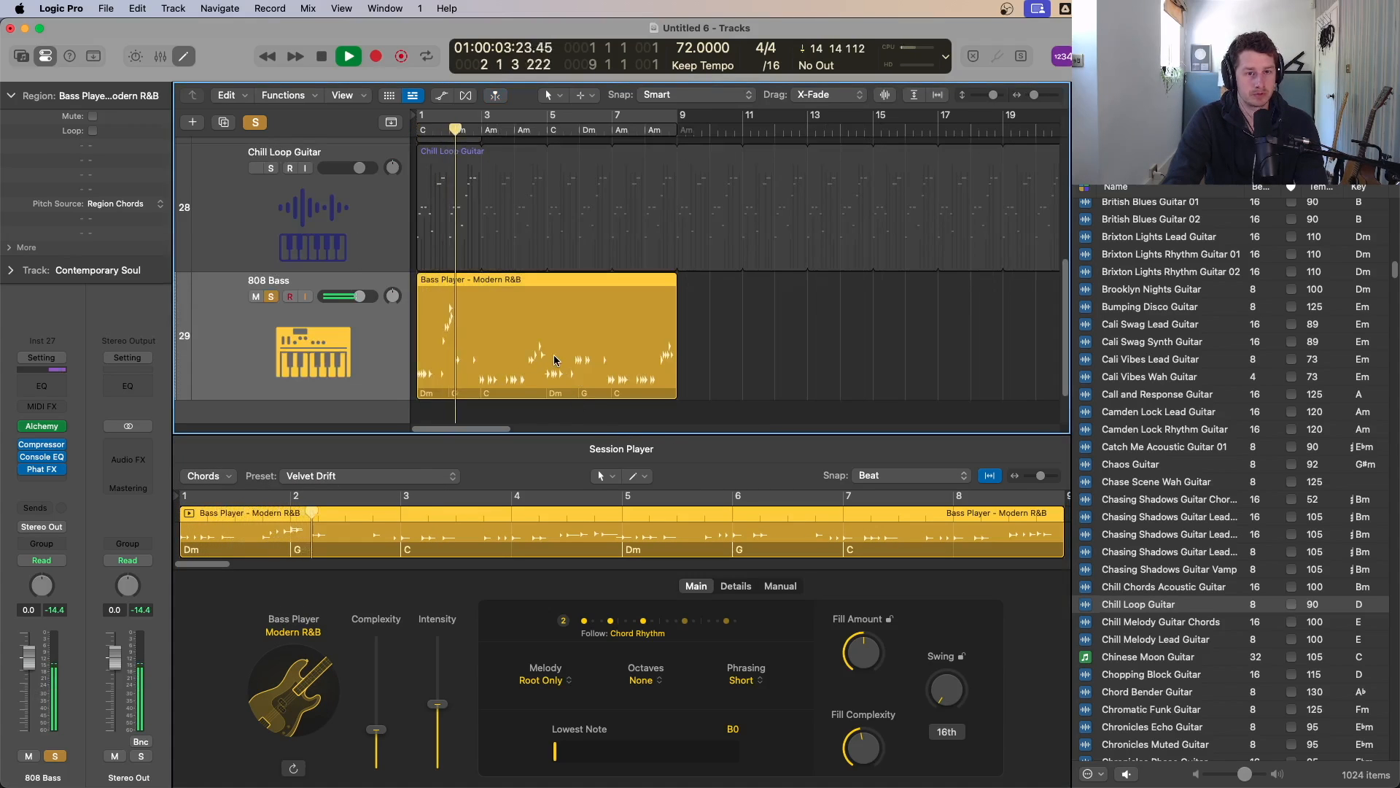
key(space)
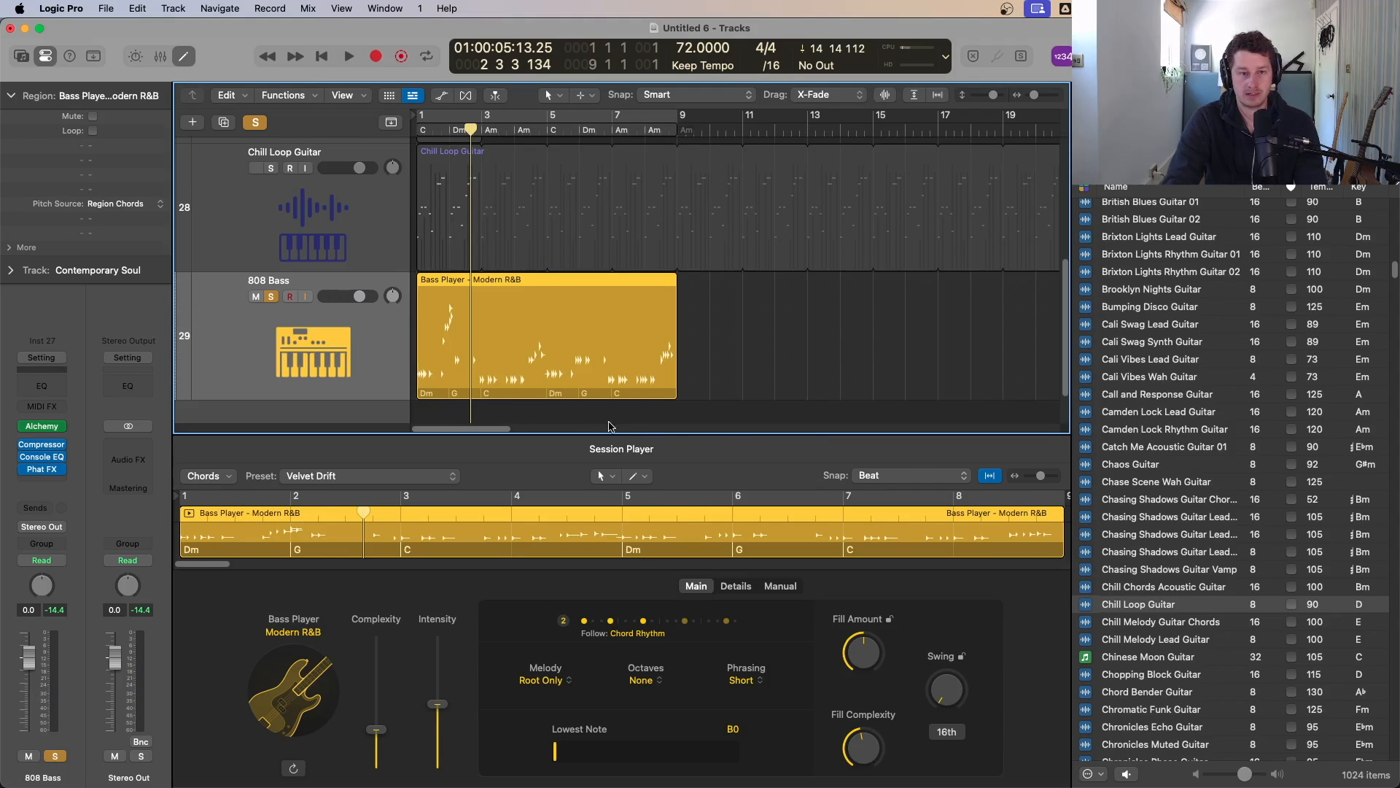
Step: Switch the control bar display to Beats mode
scroll(455, 279, up, 2)
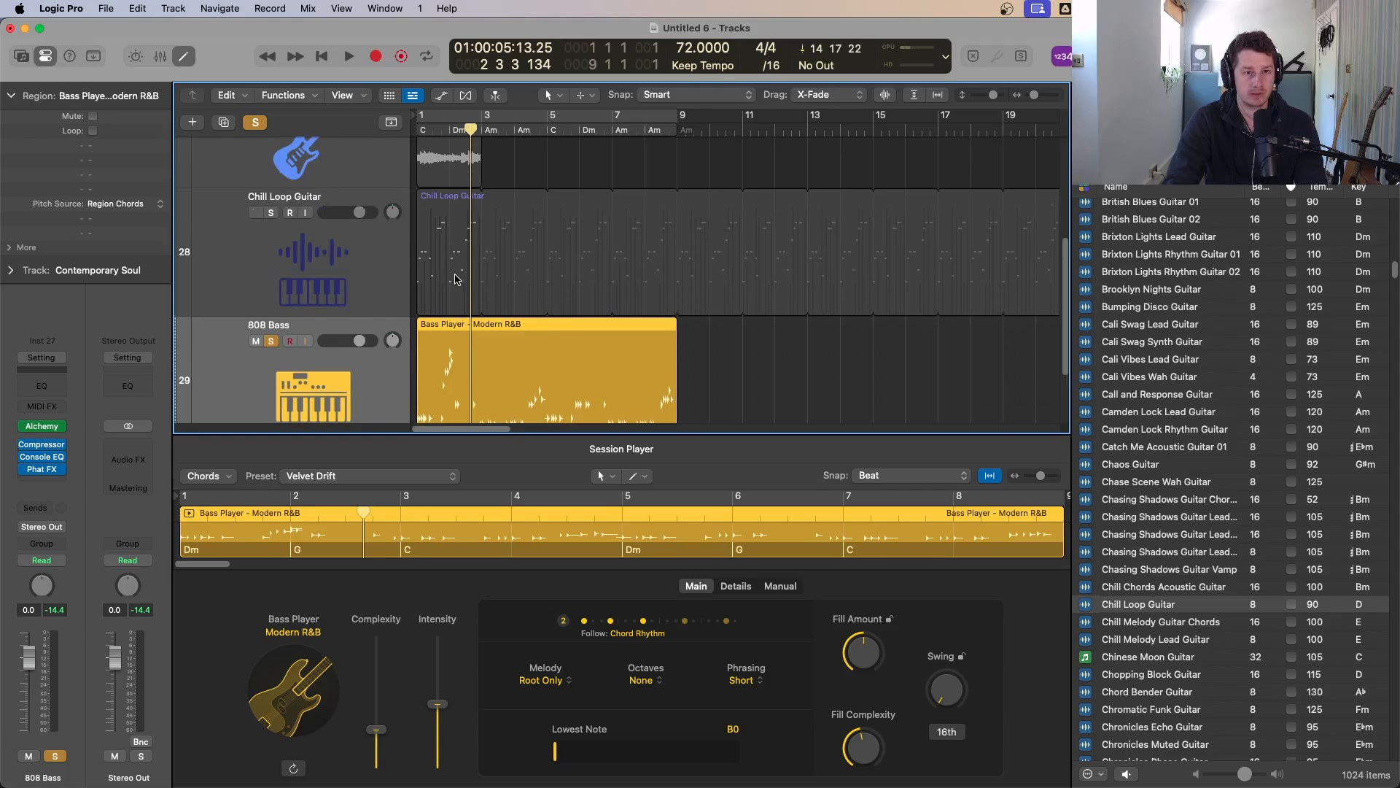
scroll(542, 323, down, 3)
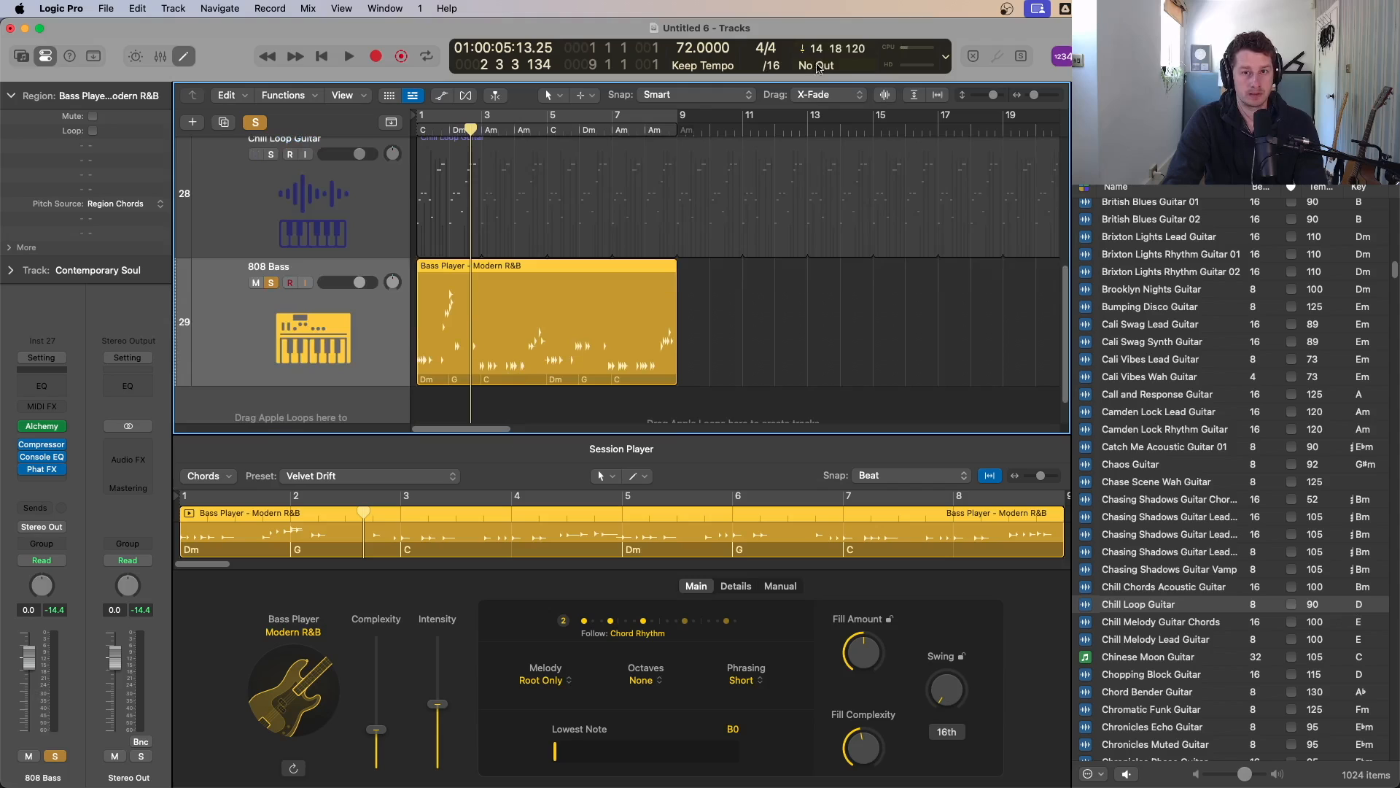
click(944, 61)
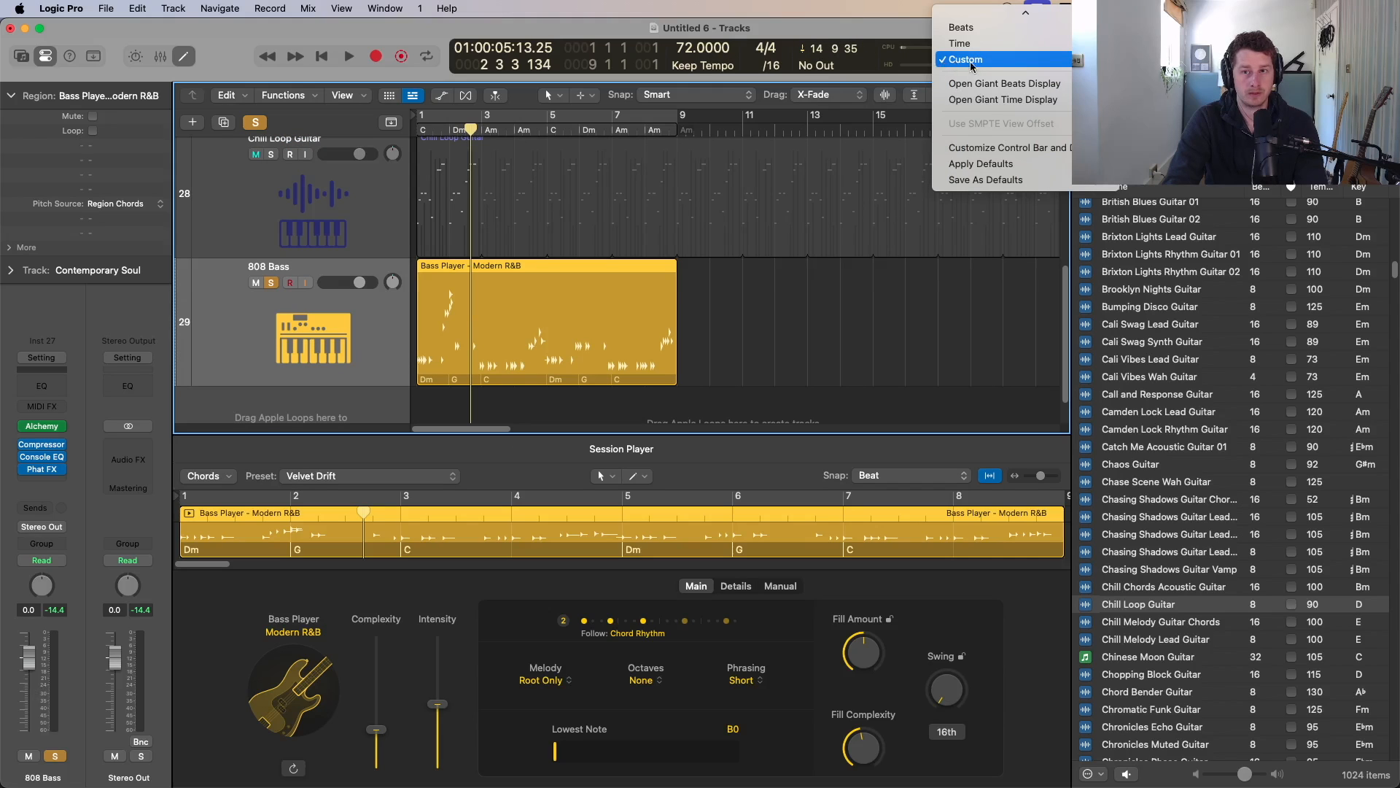
click(961, 34)
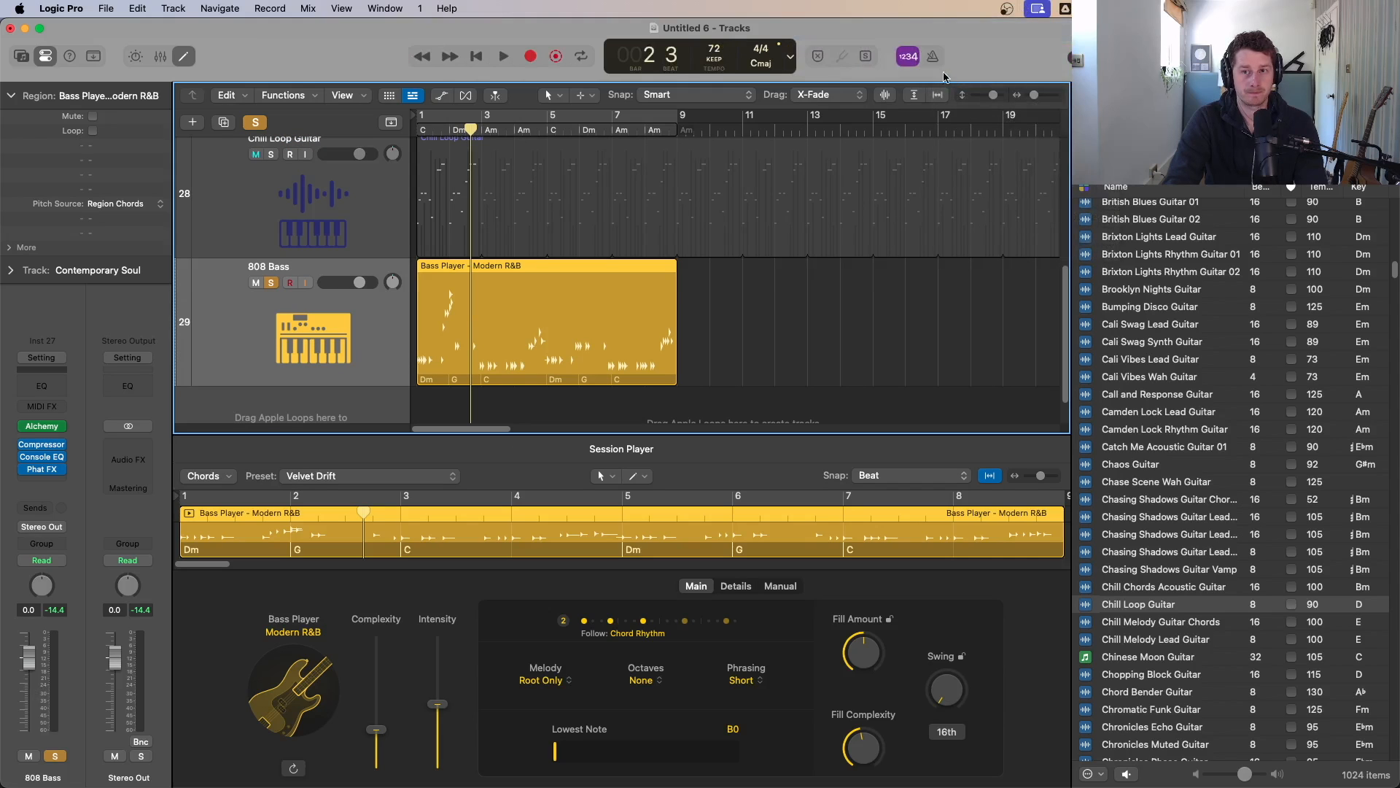
Step: Change the project key to D Major, transposing the chord track and Session Player regions
click(765, 66)
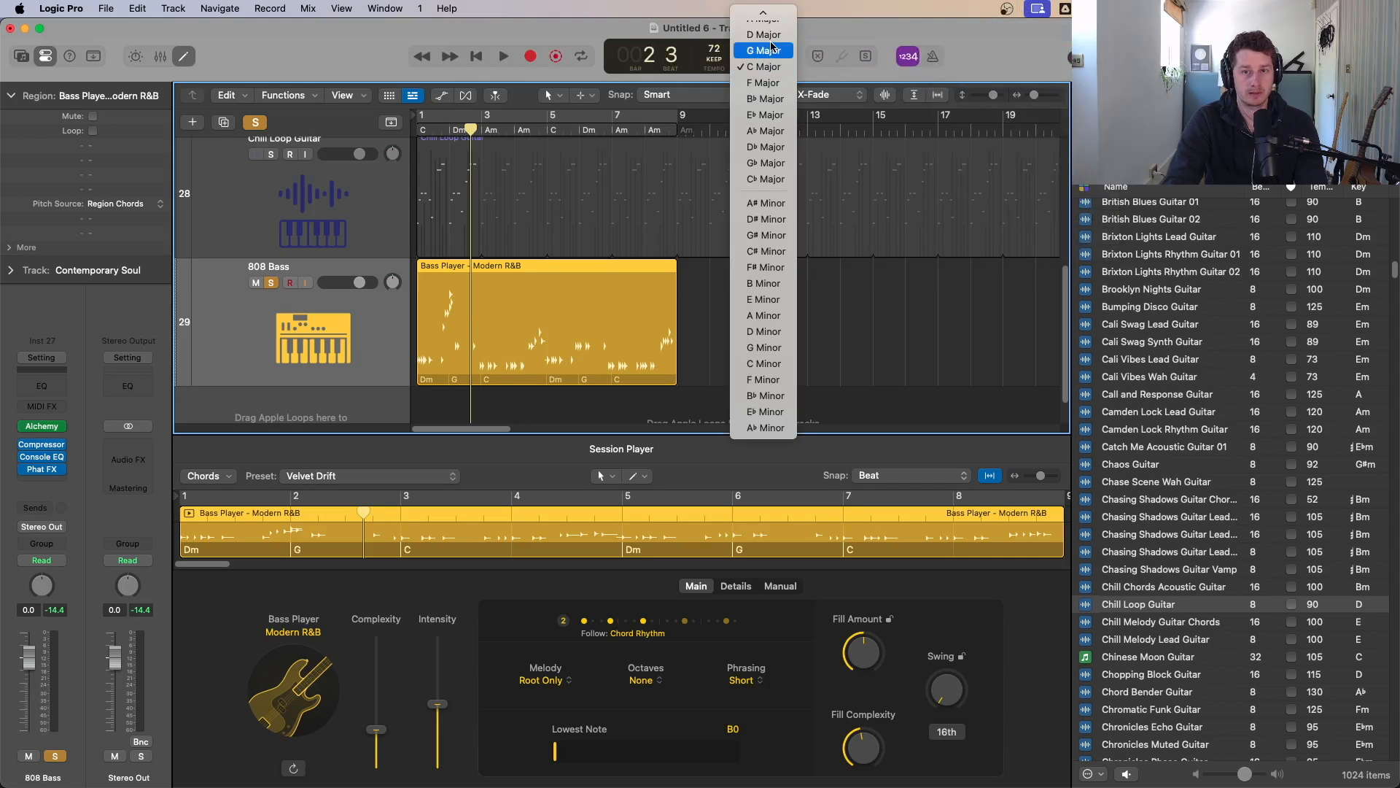
click(766, 29)
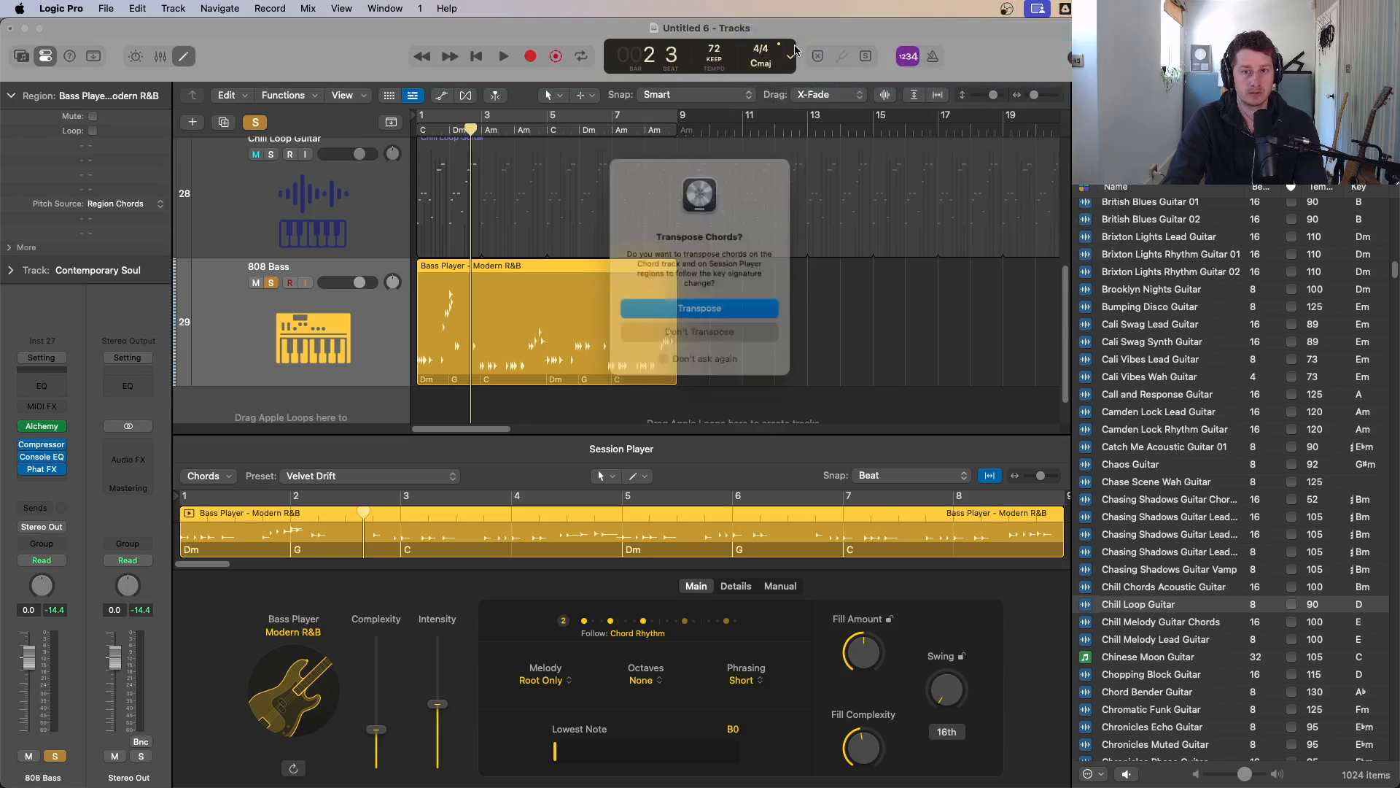
click(705, 314)
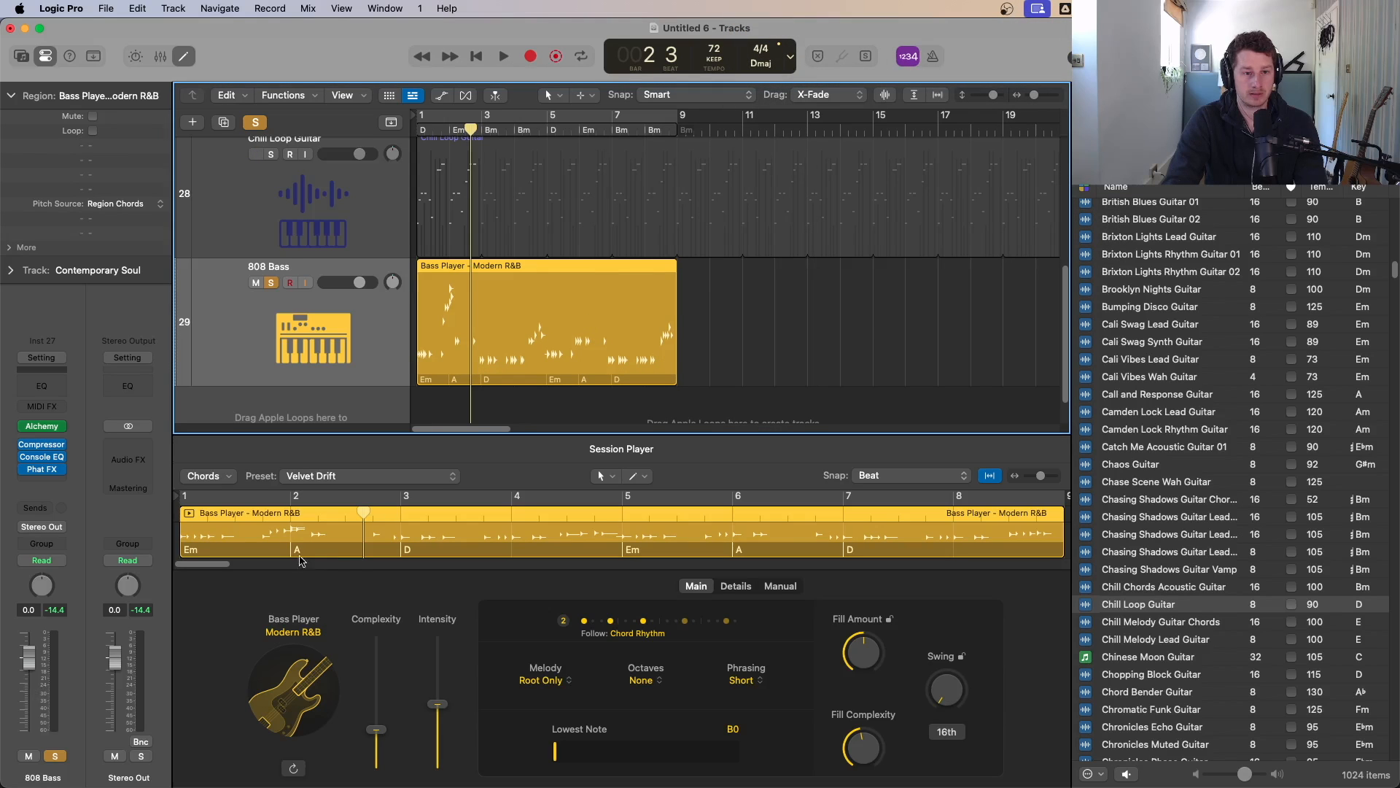
Step: Apply the I – V – vi – IV chord progression to the bass region and audition it
click(215, 476)
mouse_move(350, 494)
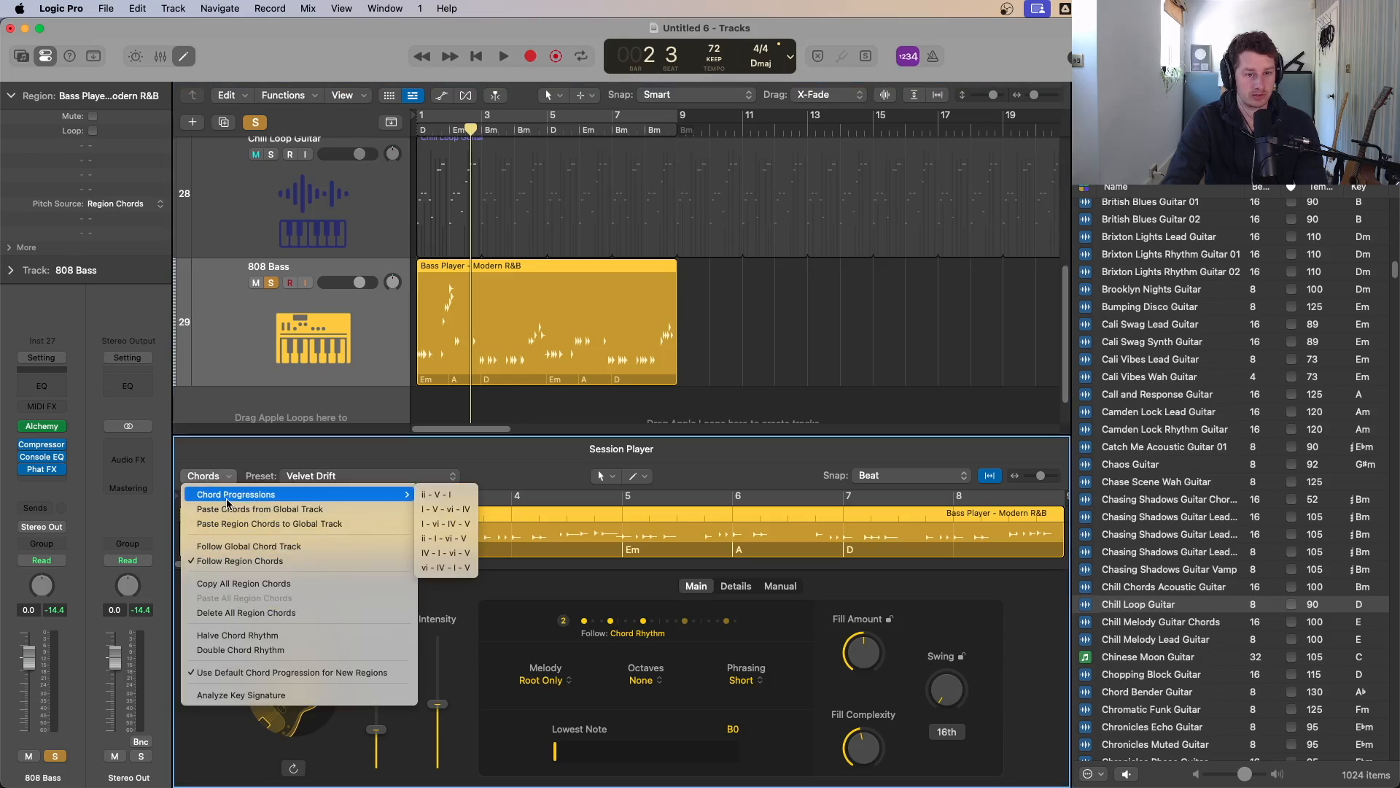
click(470, 516)
key(Return)
key(space)
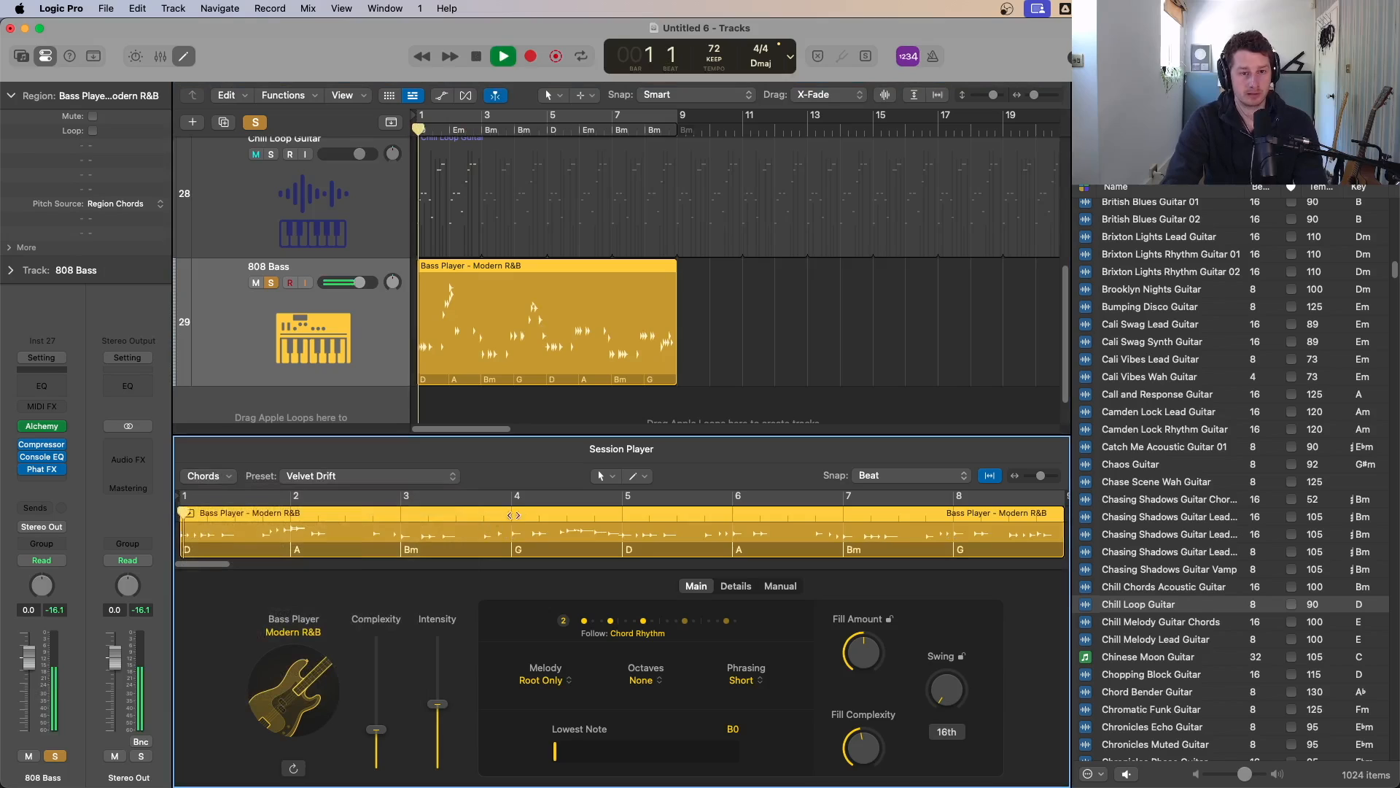
scroll(499, 333, up, 2)
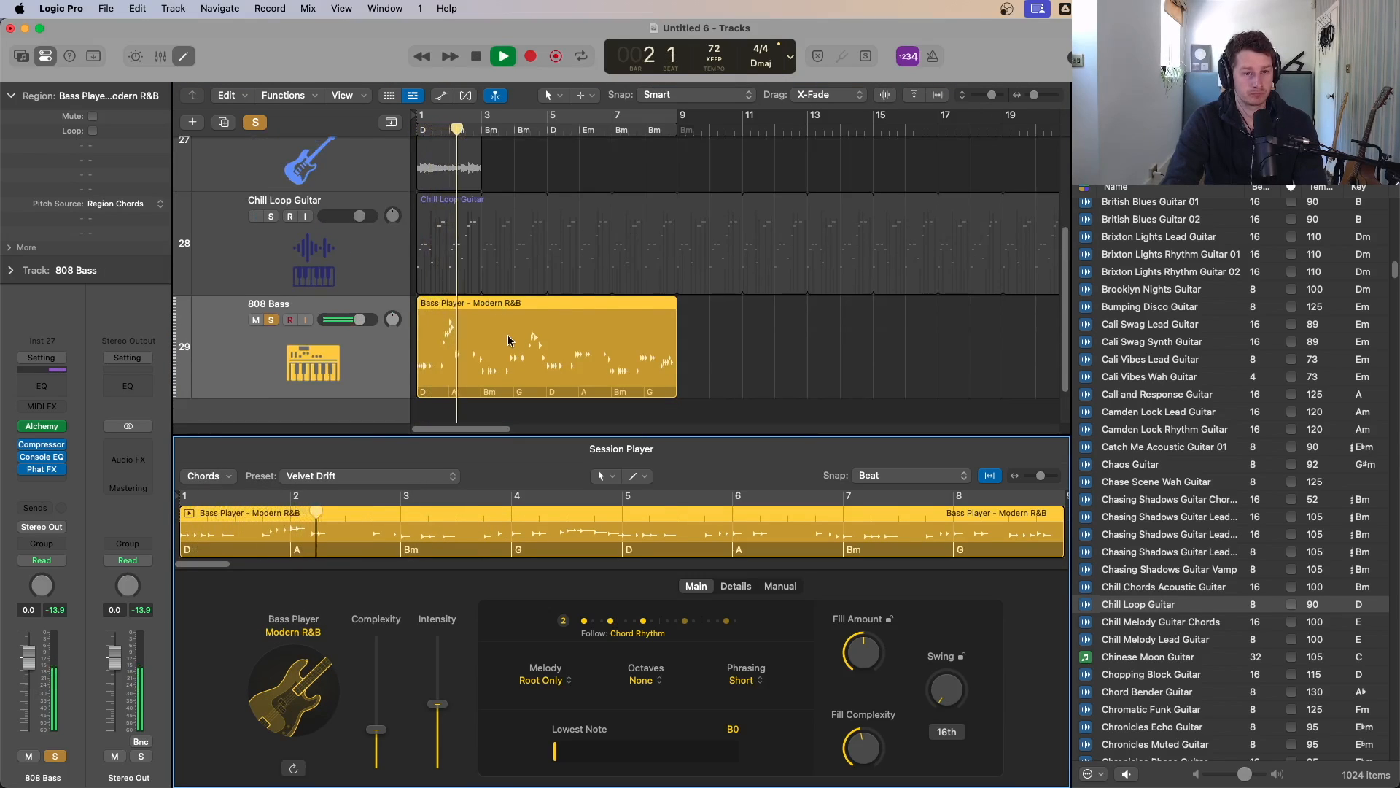
key(space)
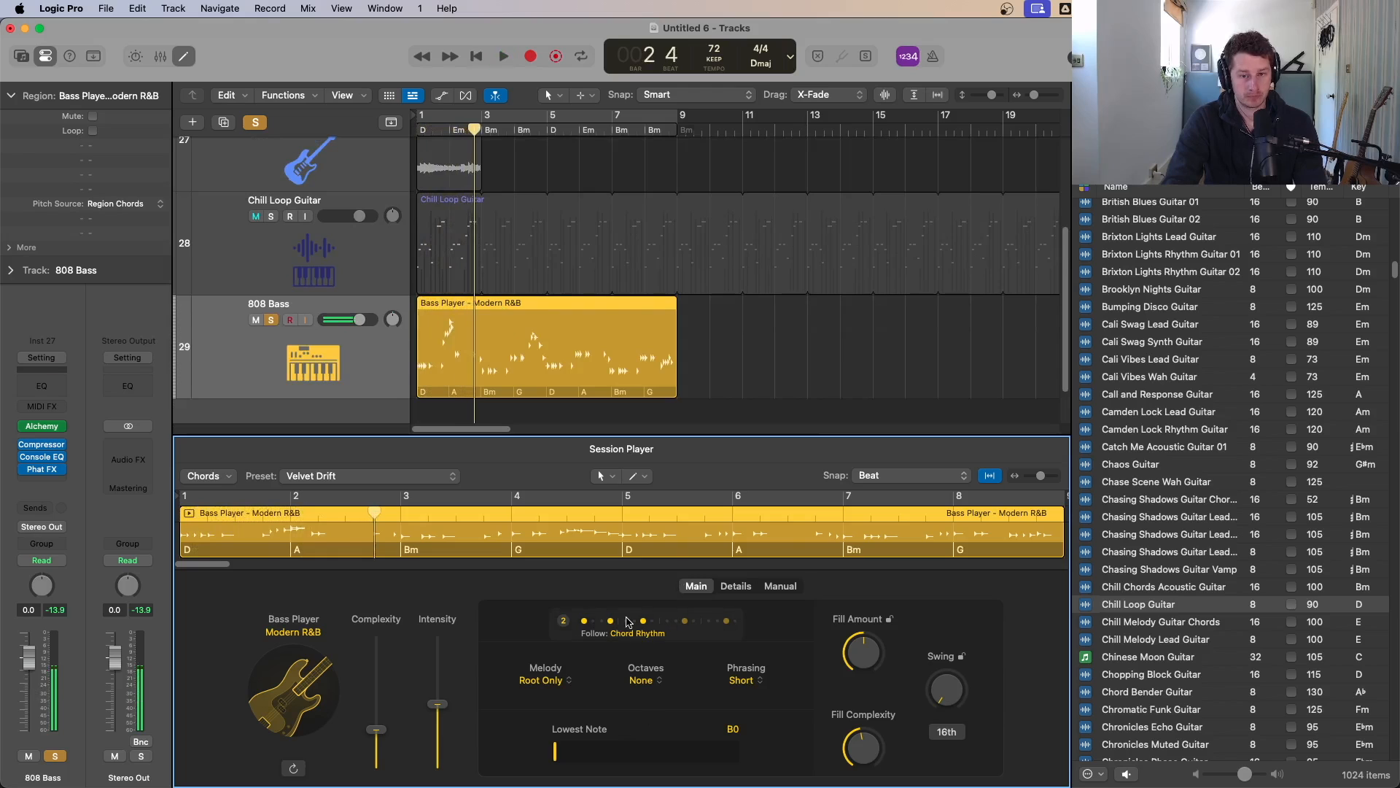
Step: Set the bass player's chord rhythm to pattern 1 and play the track back
click(626, 622)
click(584, 291)
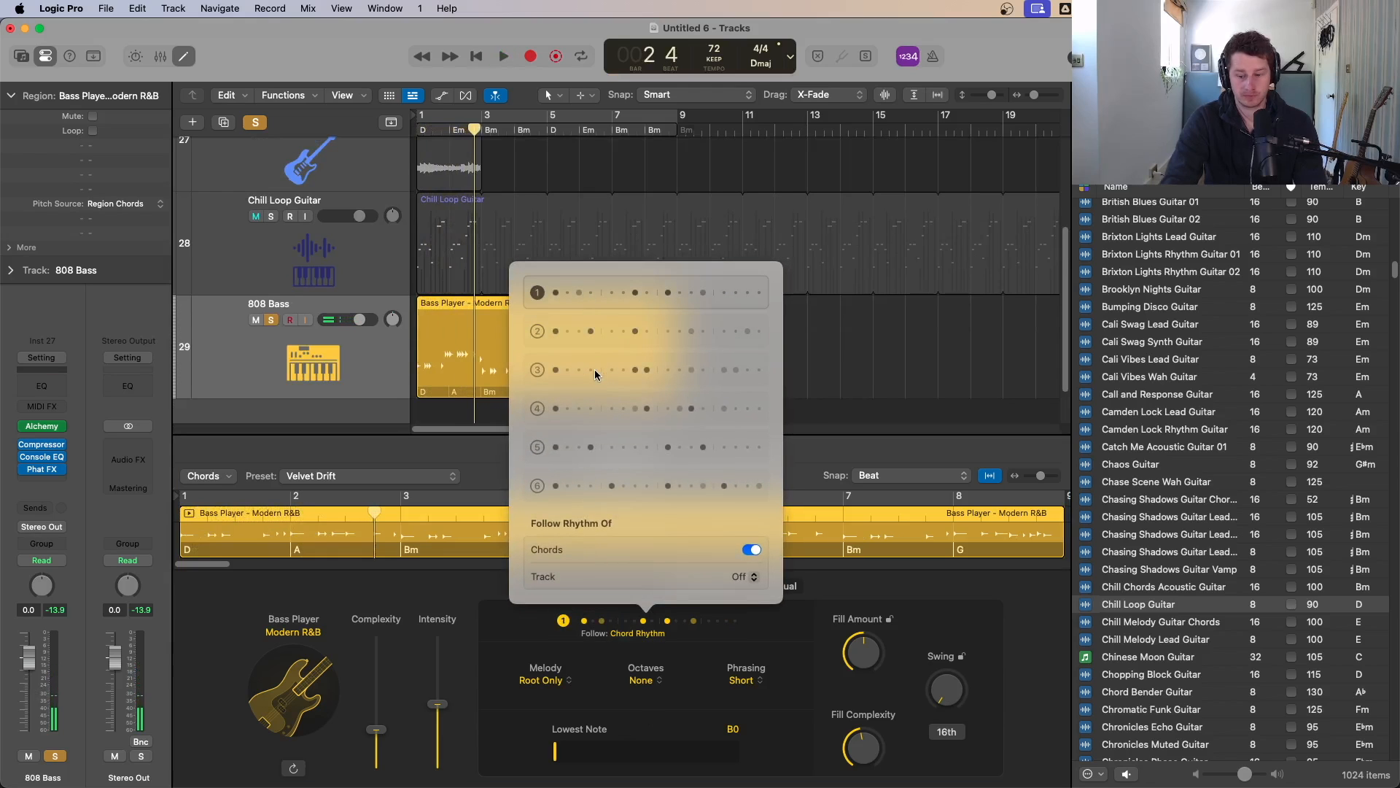
click(849, 356)
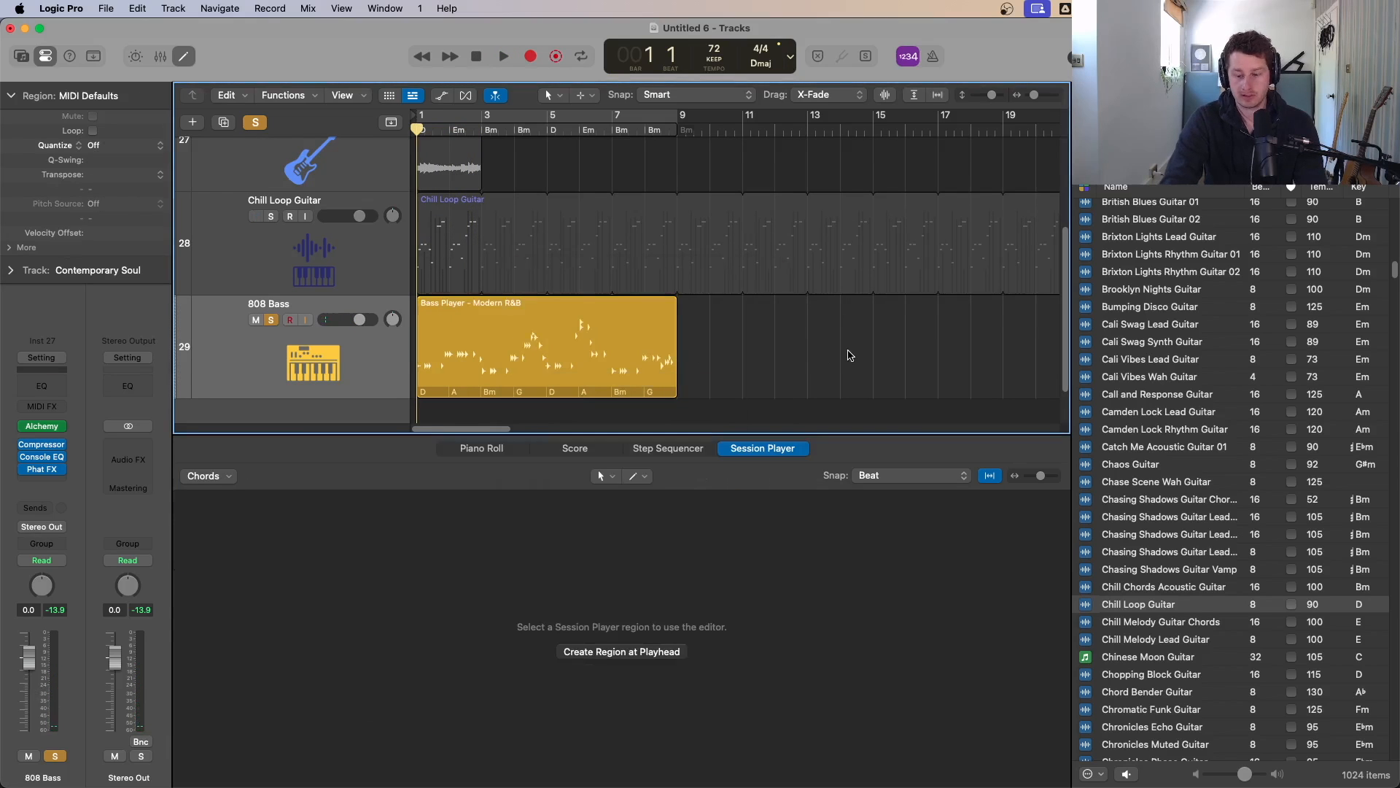
key(space)
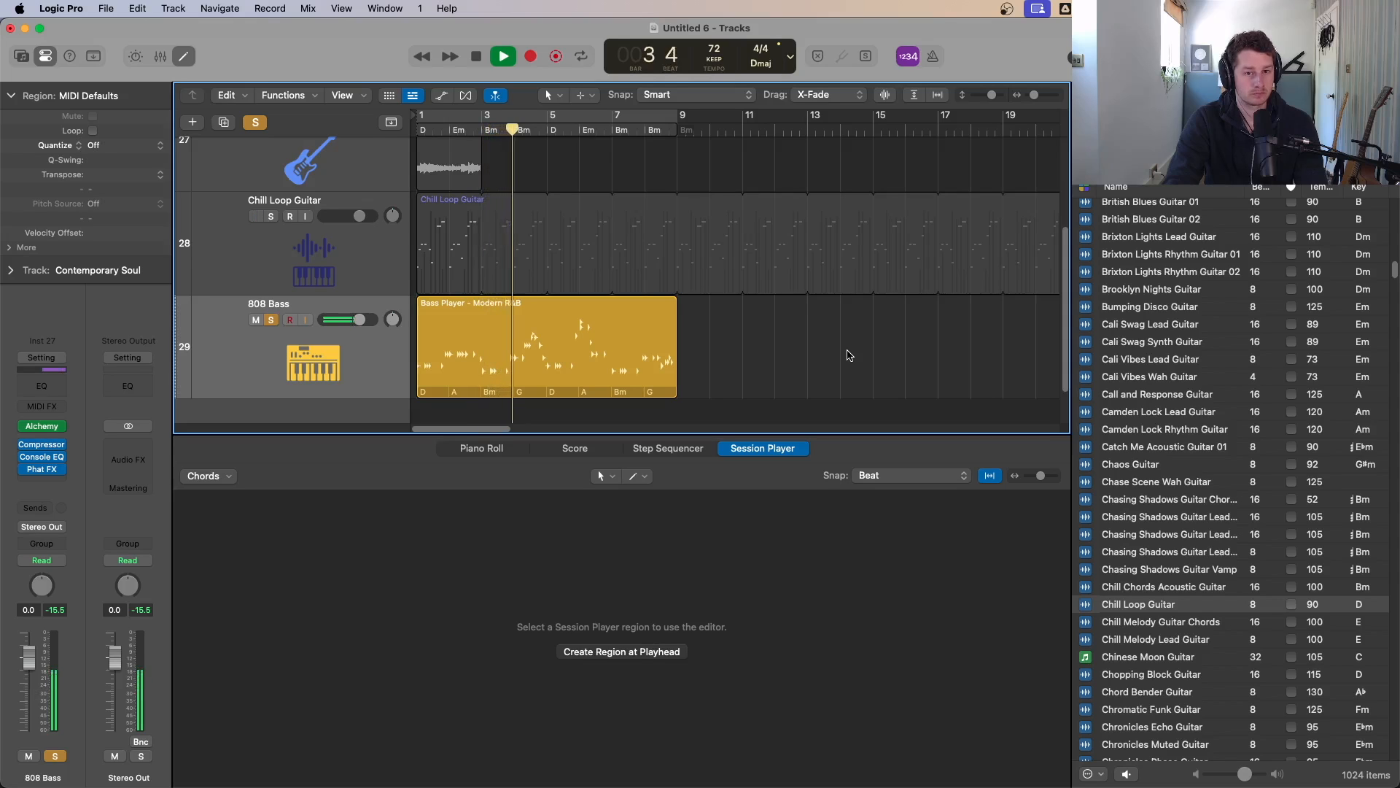
key(super+Up)
key(super+Up)
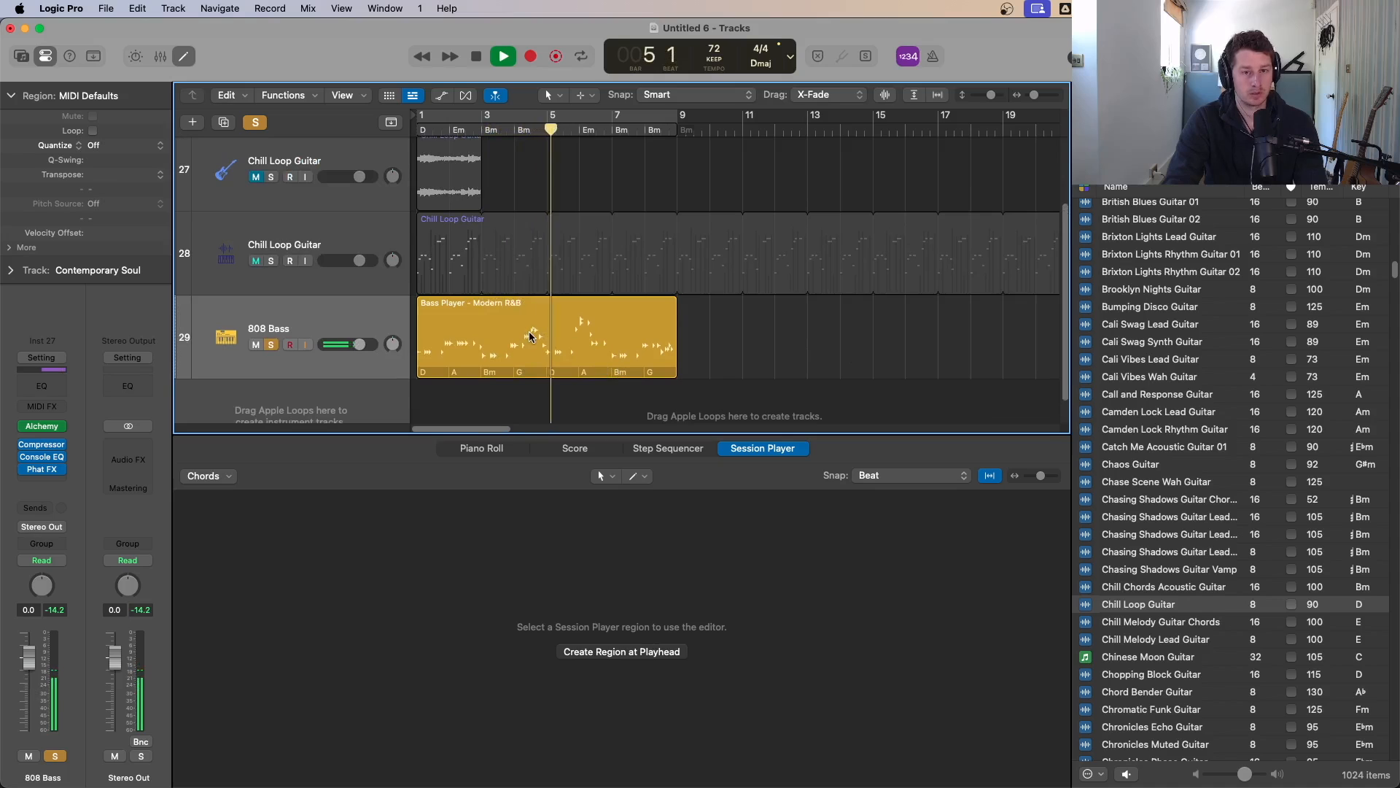
key(space)
Step: Open the bass Alchemy instrument in Advanced view and raise the tune of sources A, B and C slightly while auditioning
click(489, 317)
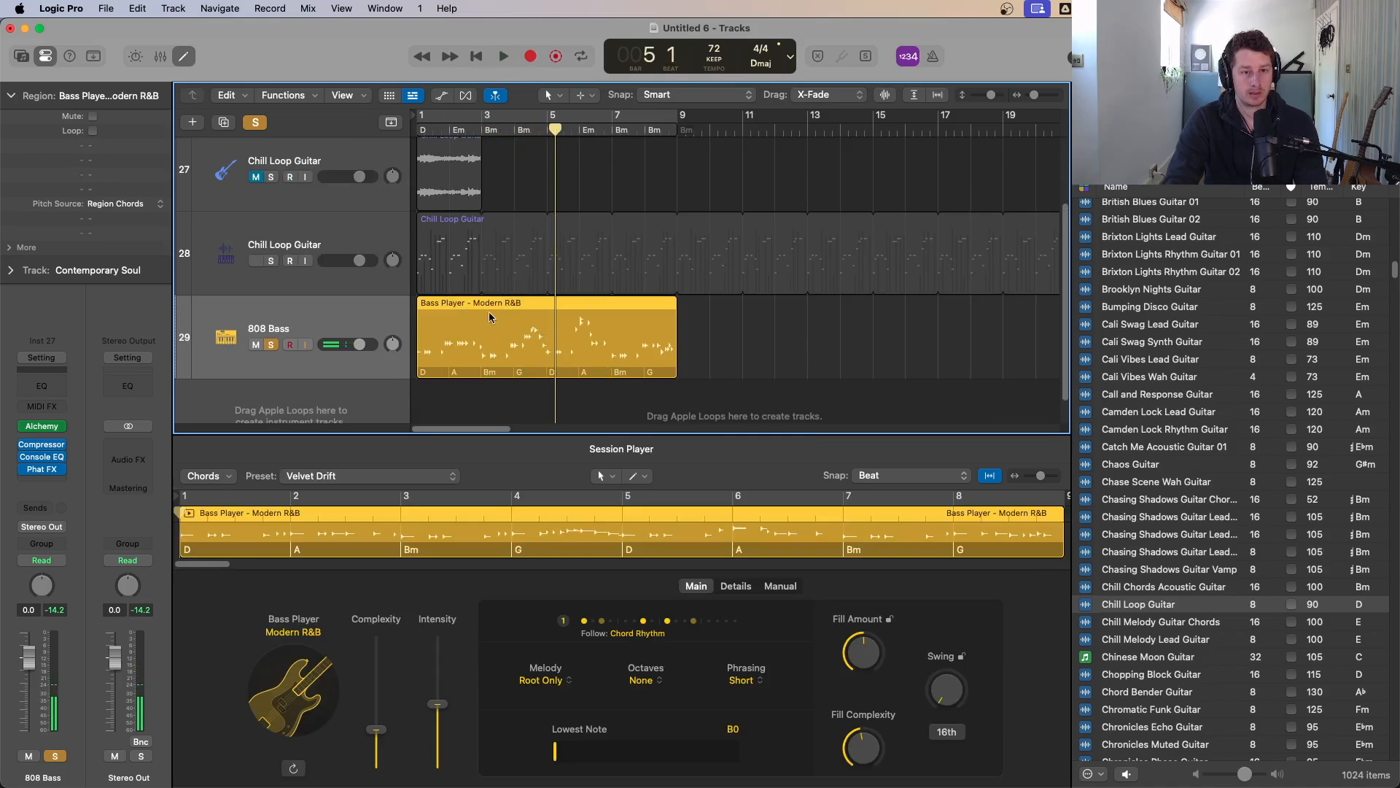
click(43, 427)
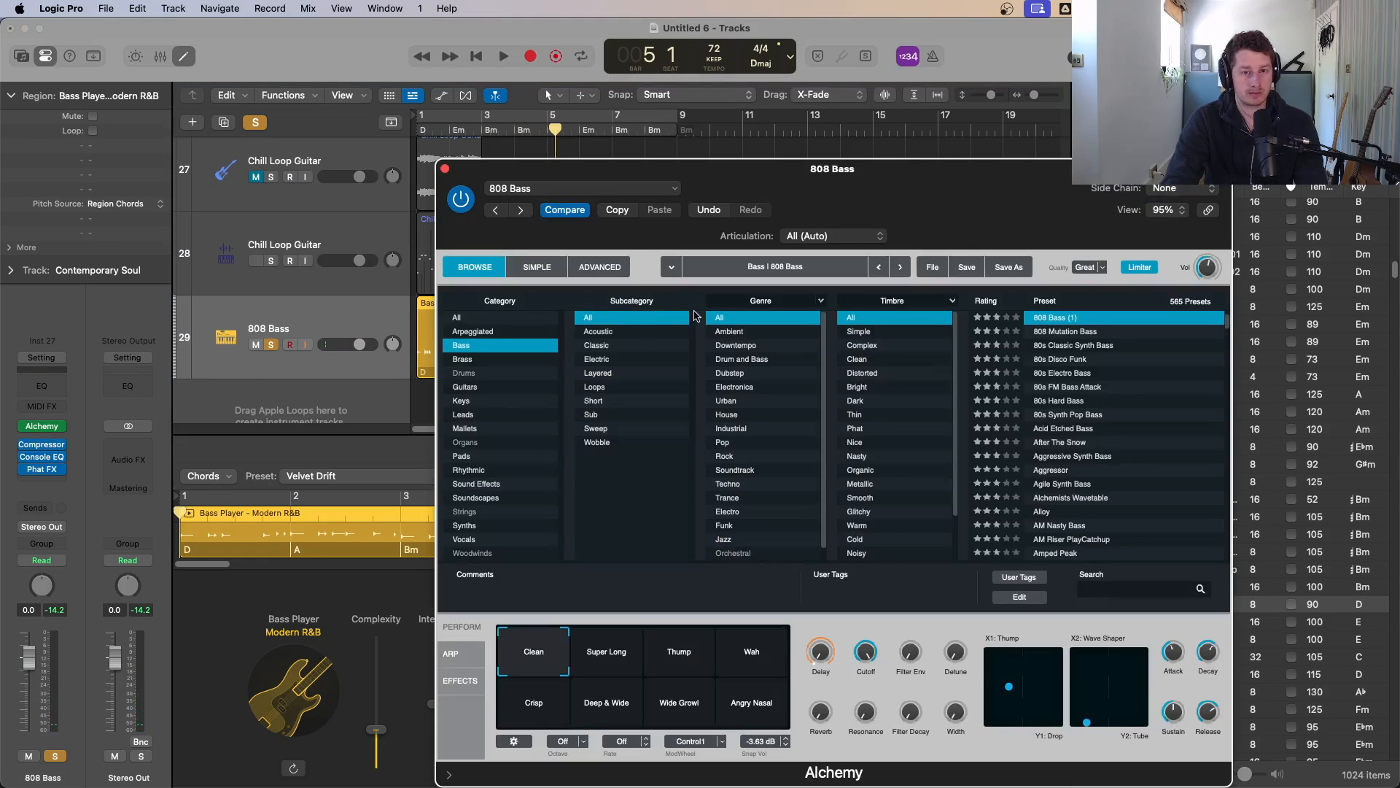
click(466, 319)
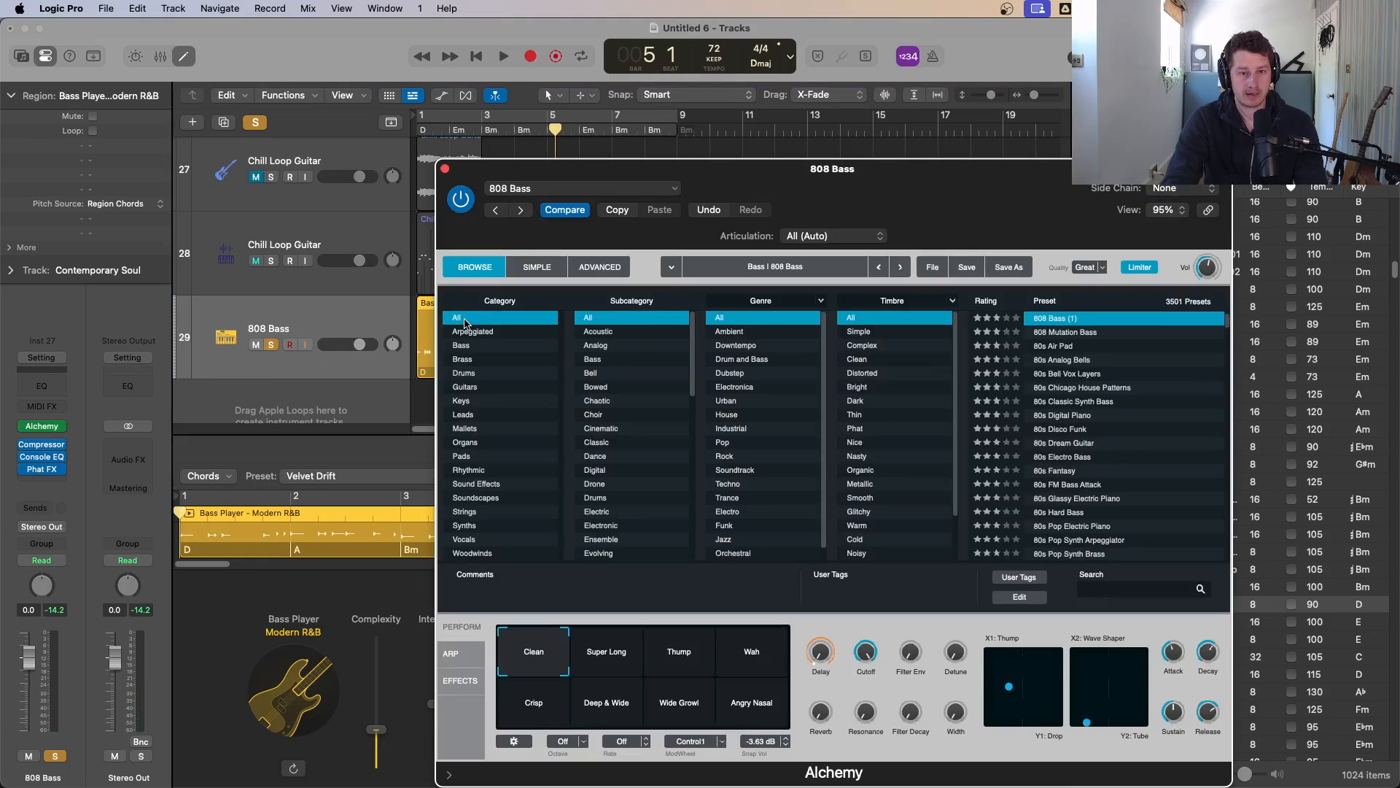
click(610, 269)
key(space)
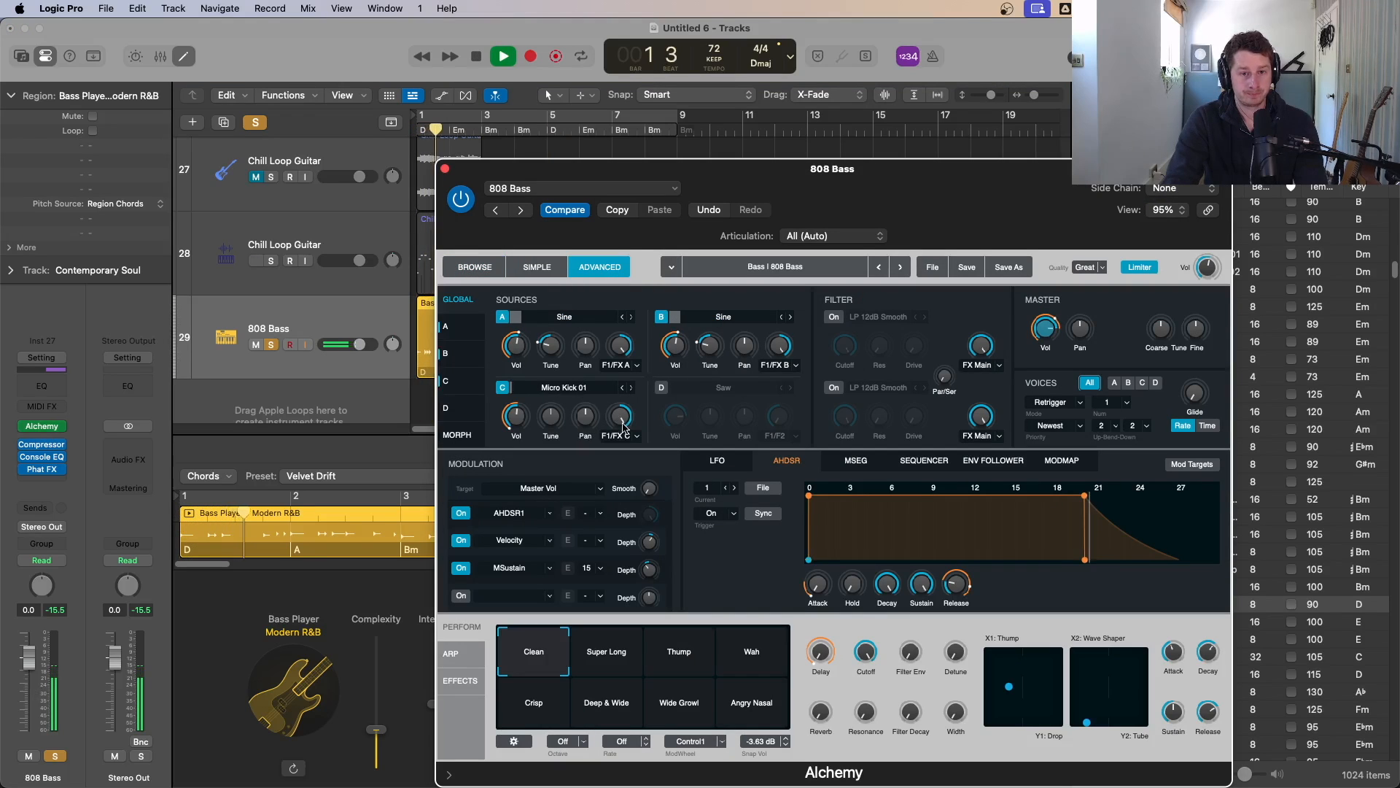
key(space)
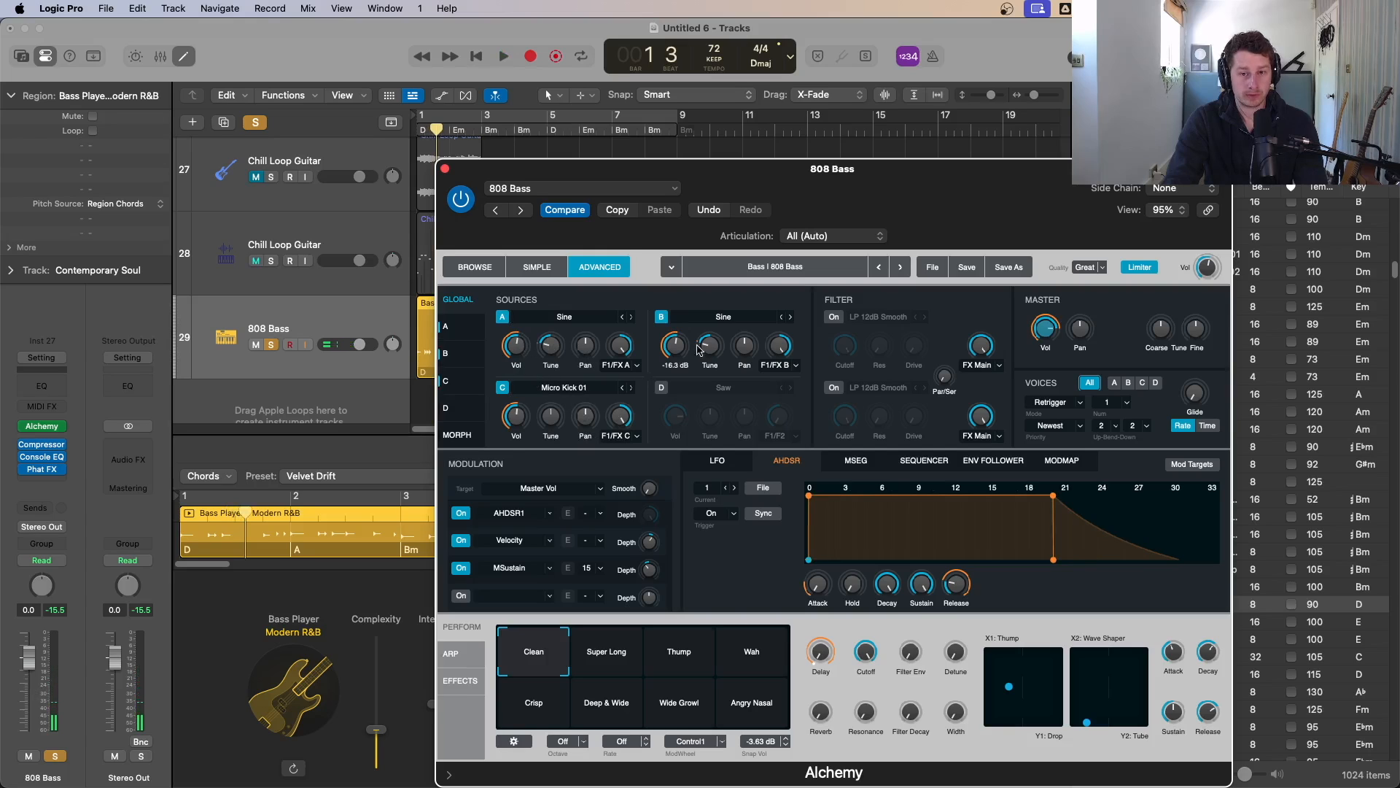
drag(555, 348, 557, 341)
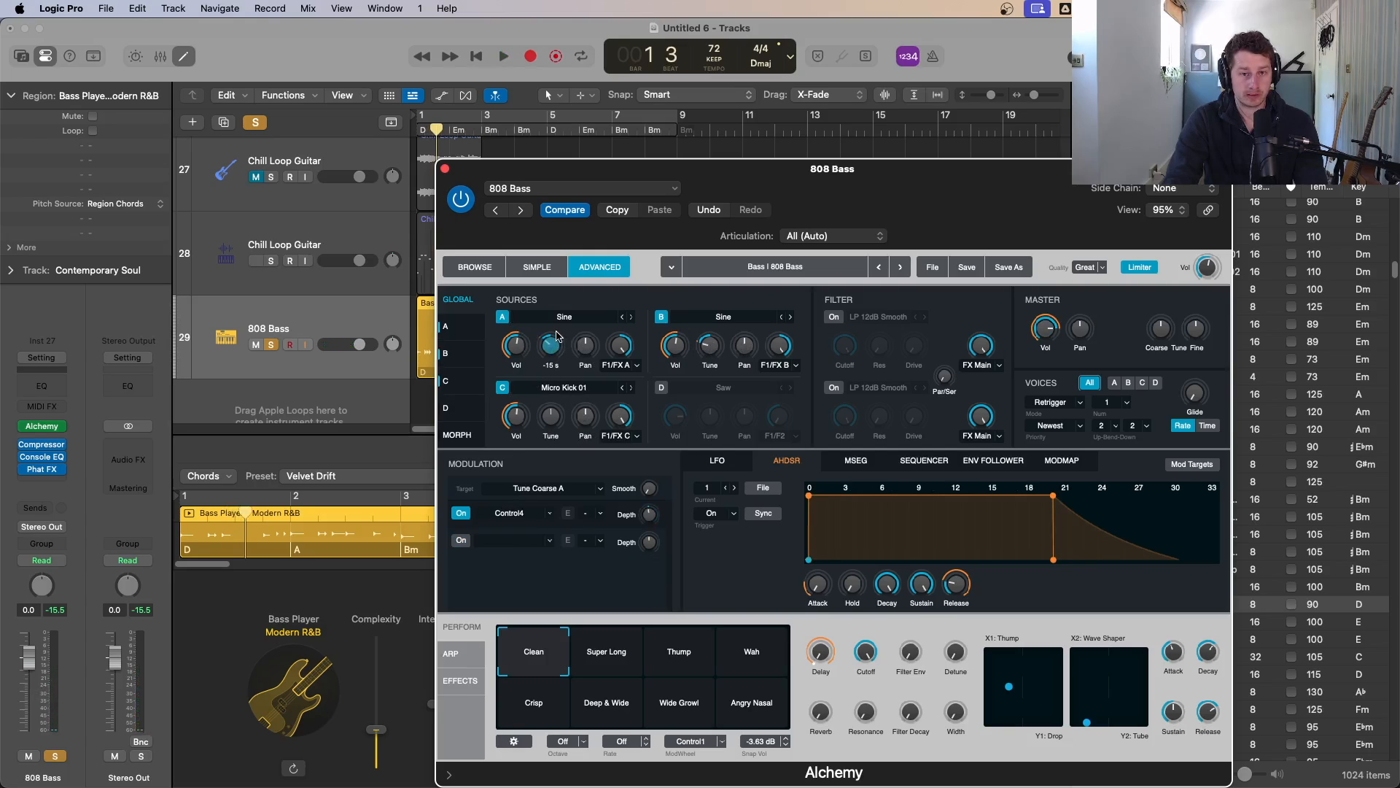
key(space)
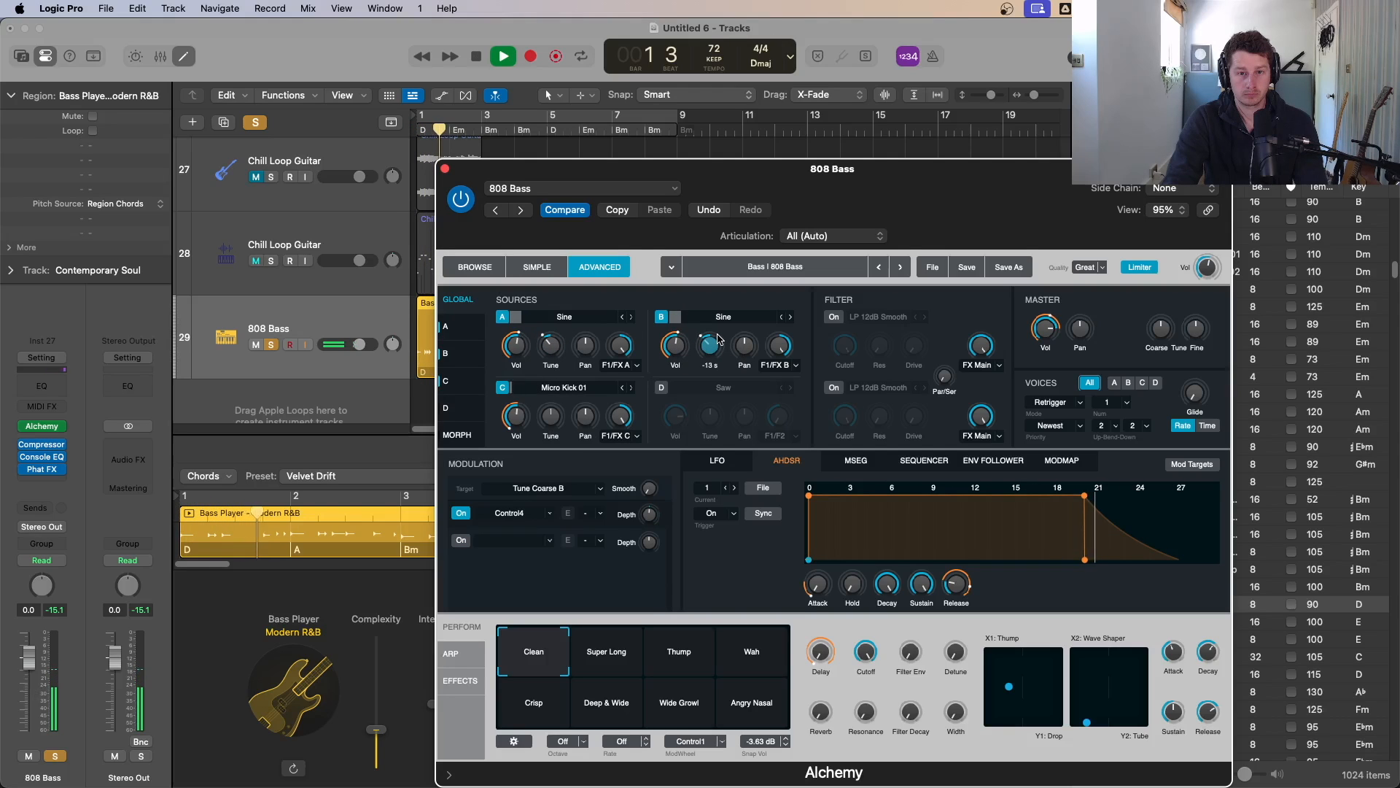
drag(709, 347, 719, 337)
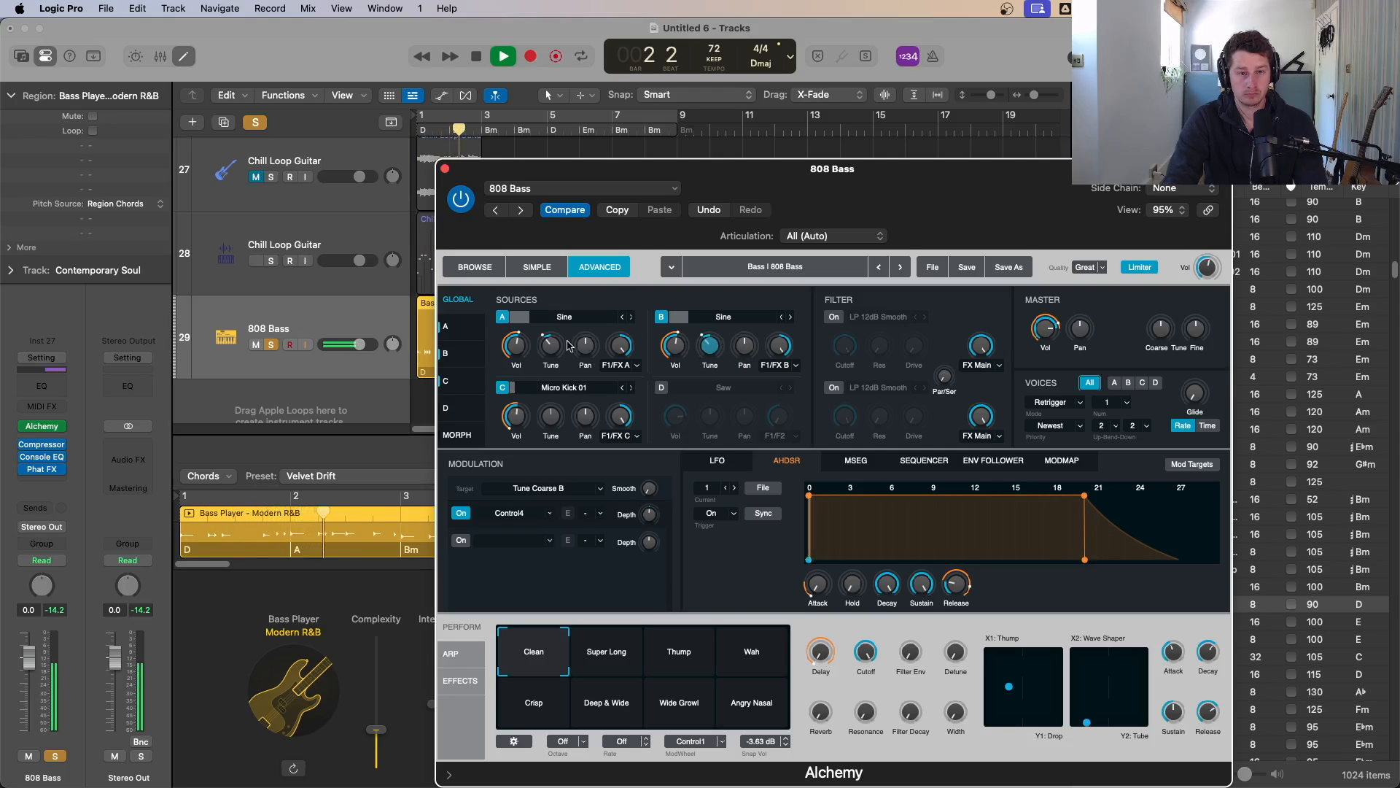
mouse_move(550, 416)
mouse_down()
mouse_move(559, 394)
mouse_move(560, 407)
mouse_up()
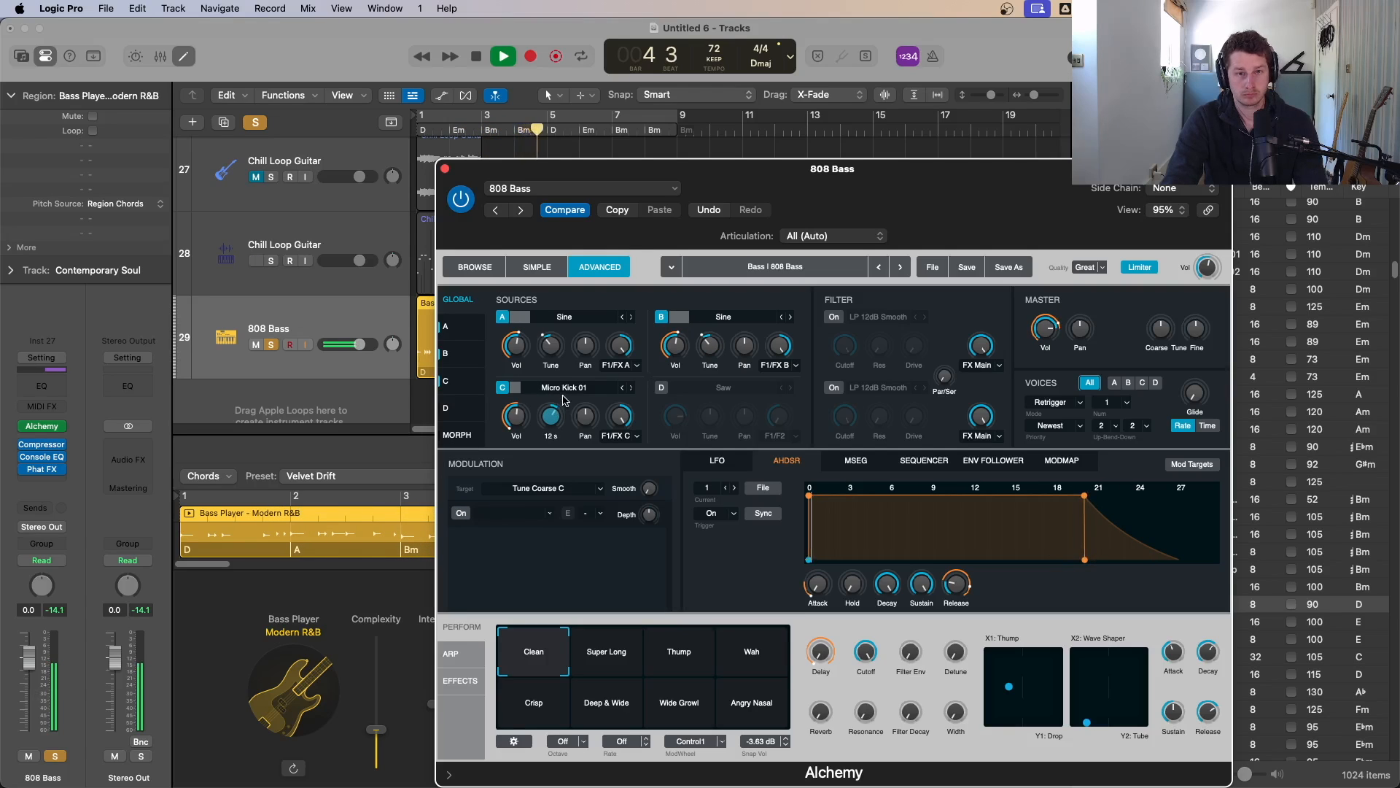
key(space)
Step: Audition the Thump and Wah performance pads in Alchemy, keeping Wah, and switch to the Simple view
click(537, 268)
click(503, 270)
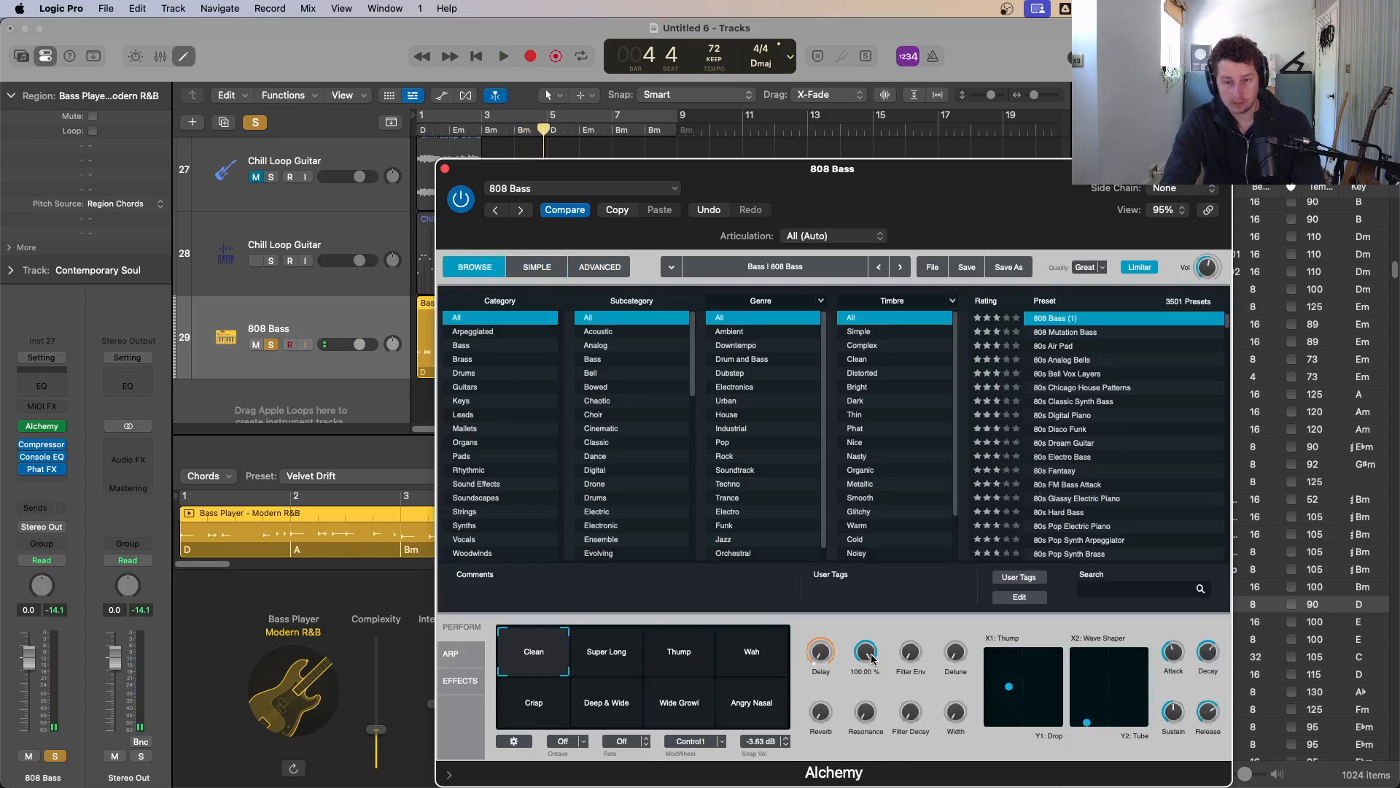
key(space)
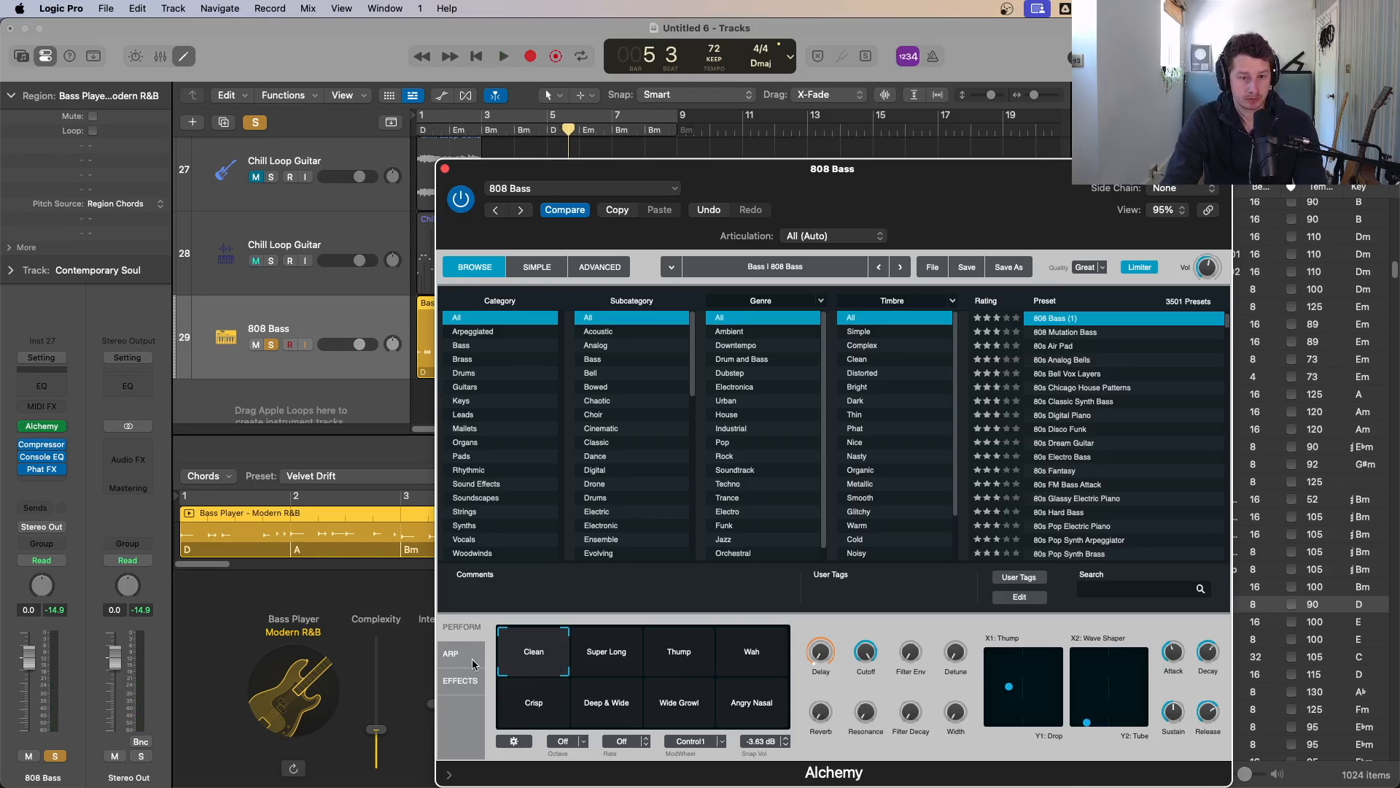
click(679, 651)
click(759, 651)
key(space)
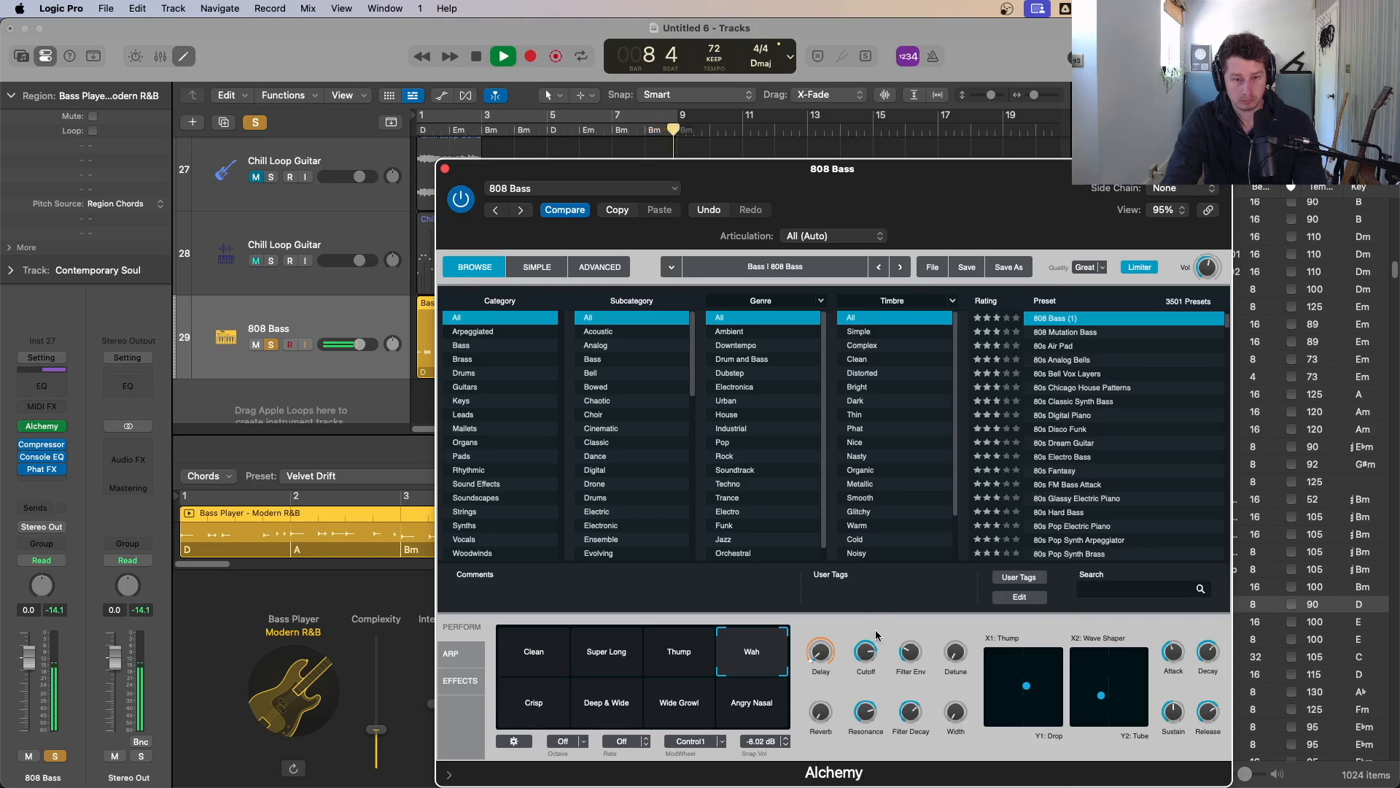
key(space)
click(548, 269)
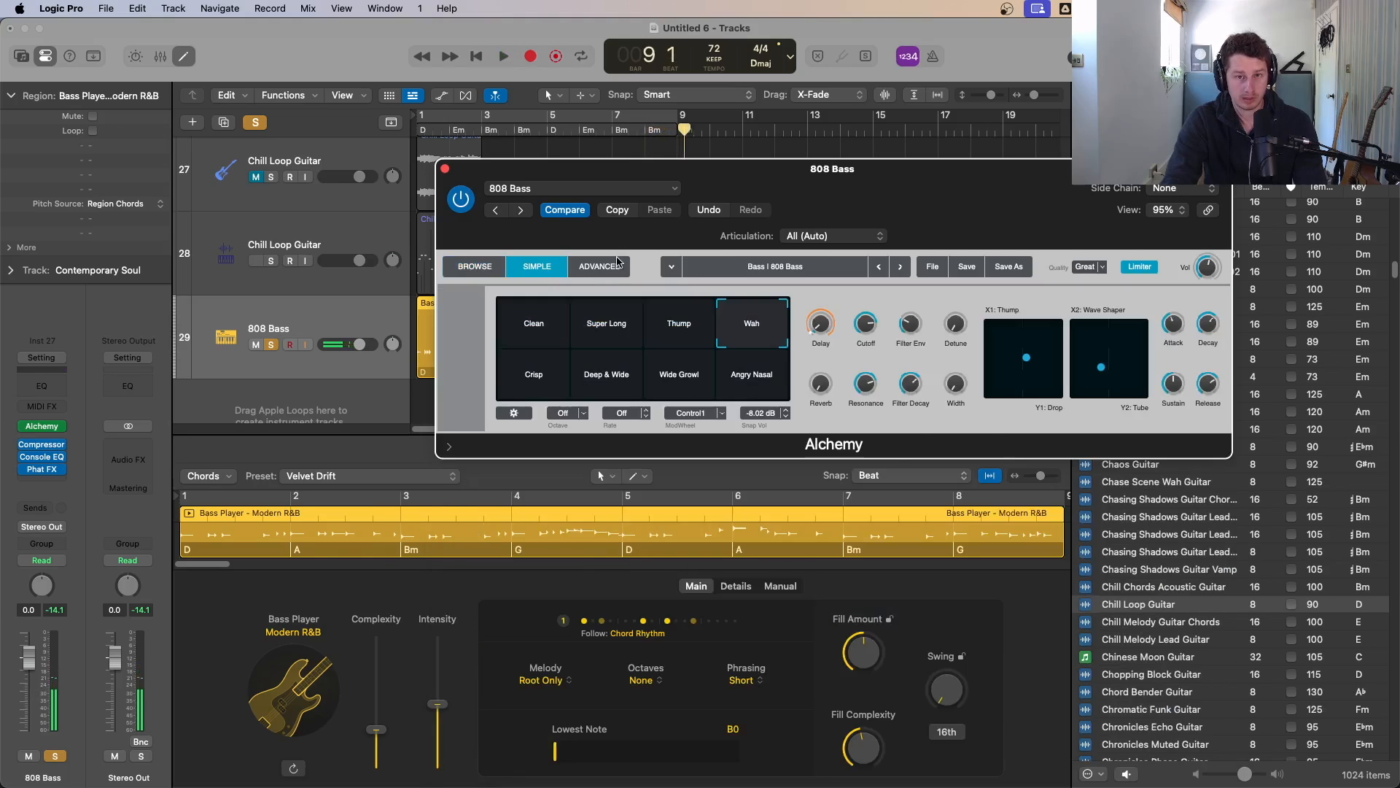
Step: Switch the Alchemy instrument to the Advanced view and play the bass back from the start
click(617, 264)
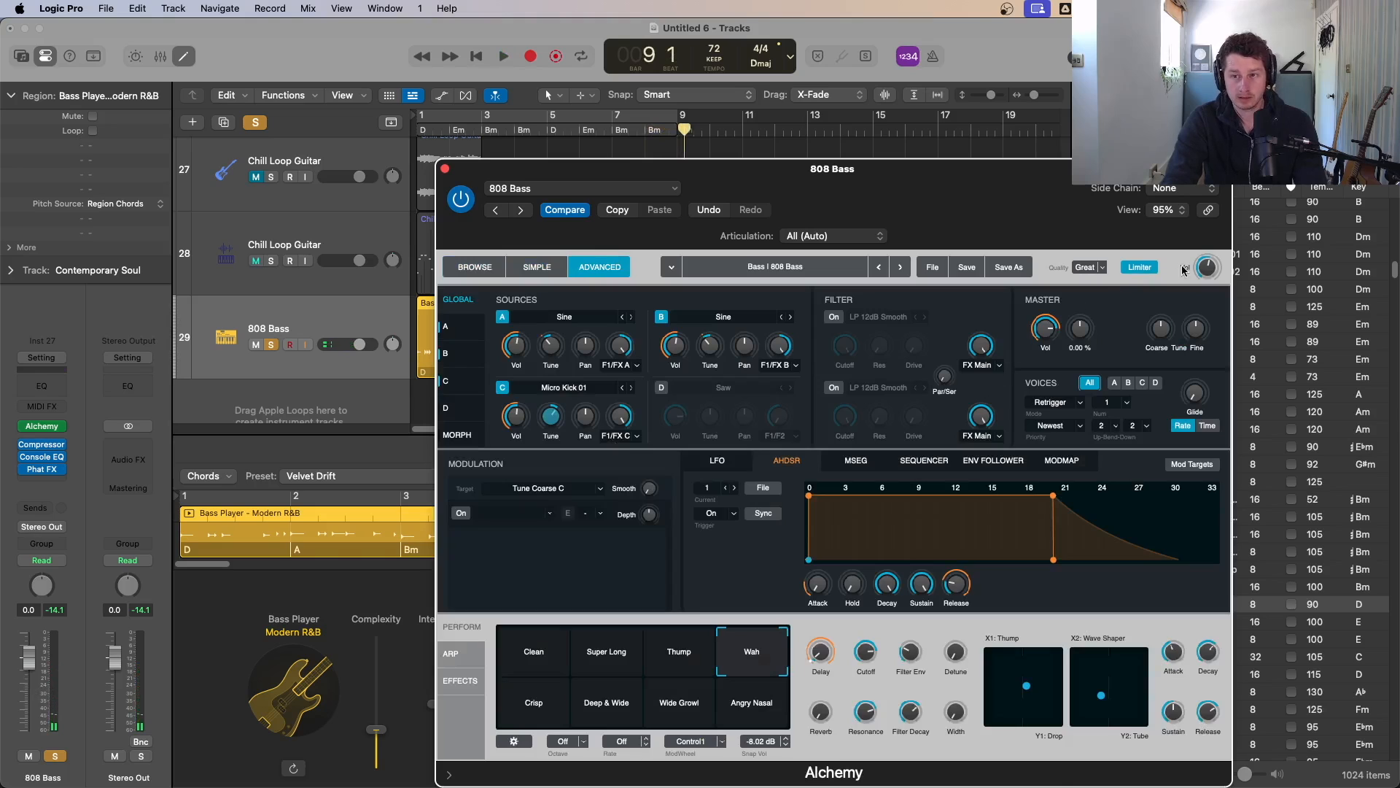
click(1208, 267)
key(space)
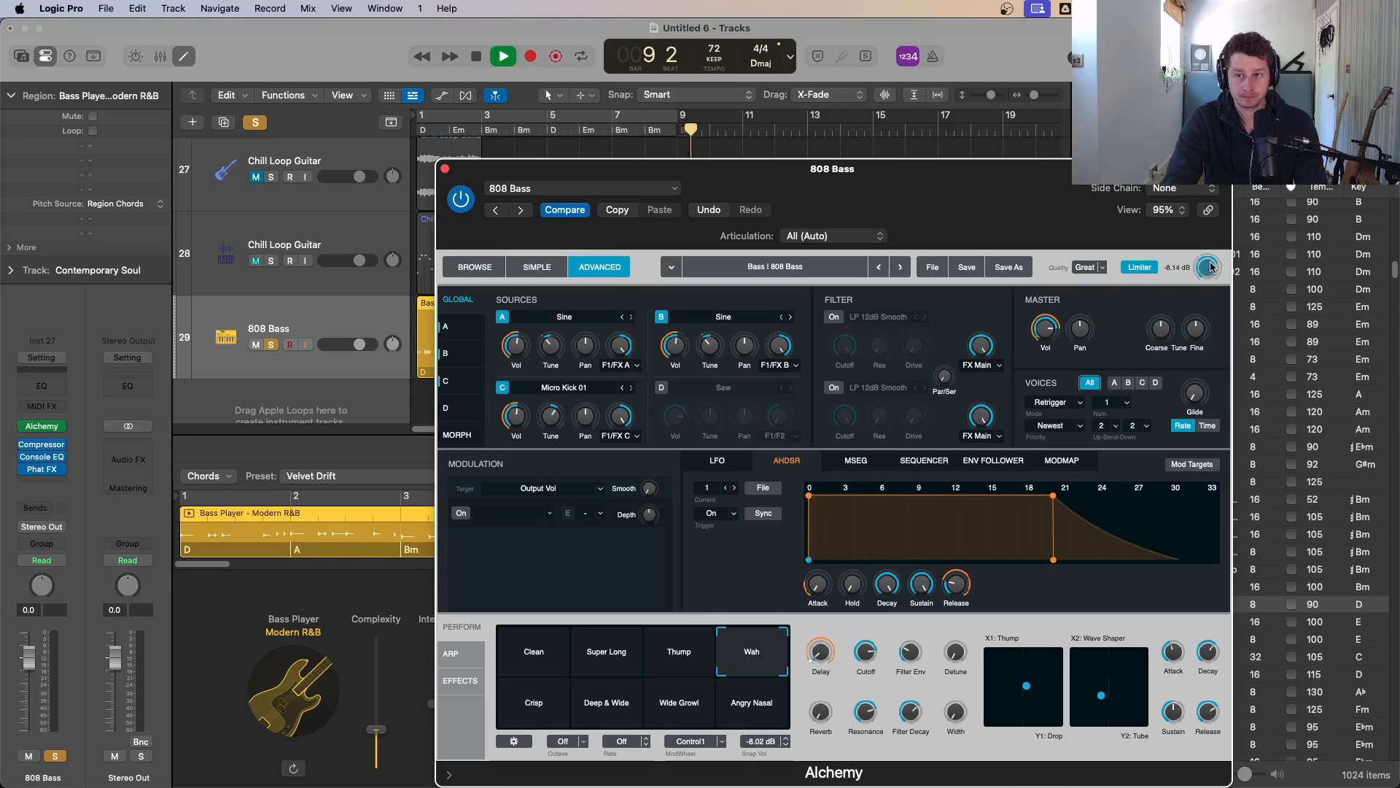
key(space)
key(Return)
key(space)
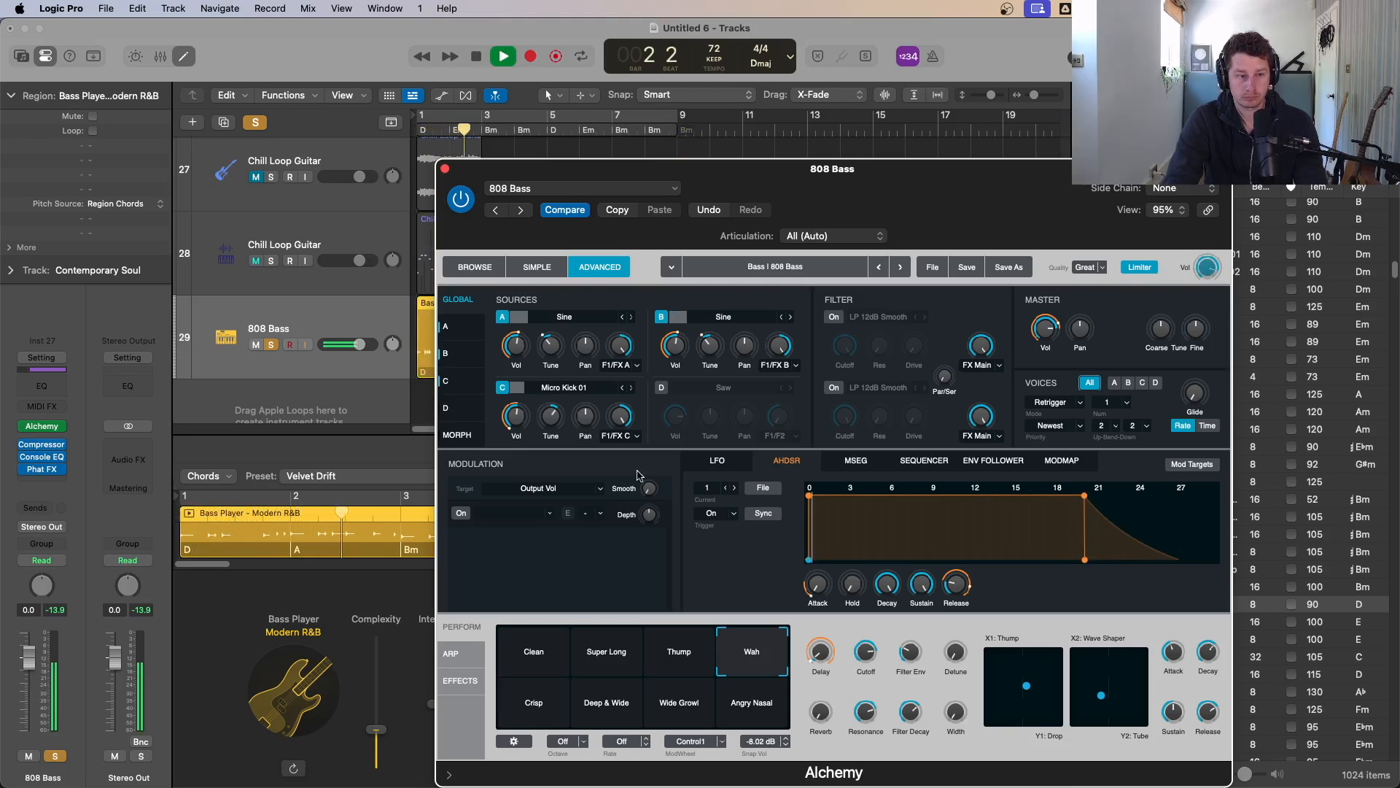
Step: Lower source A's tune to -10 and nudge source B's tune slightly while the bass plays
click(25, 470)
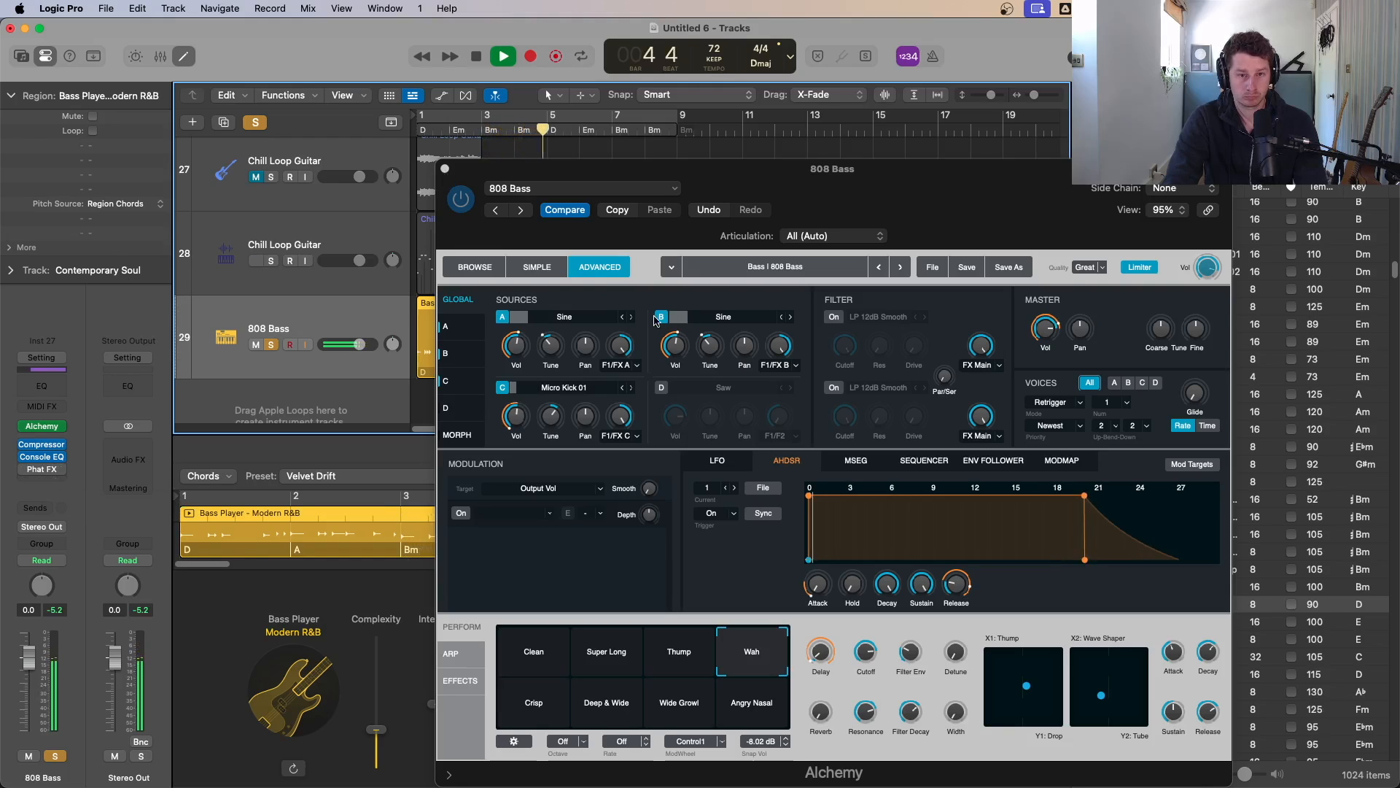
click(552, 340)
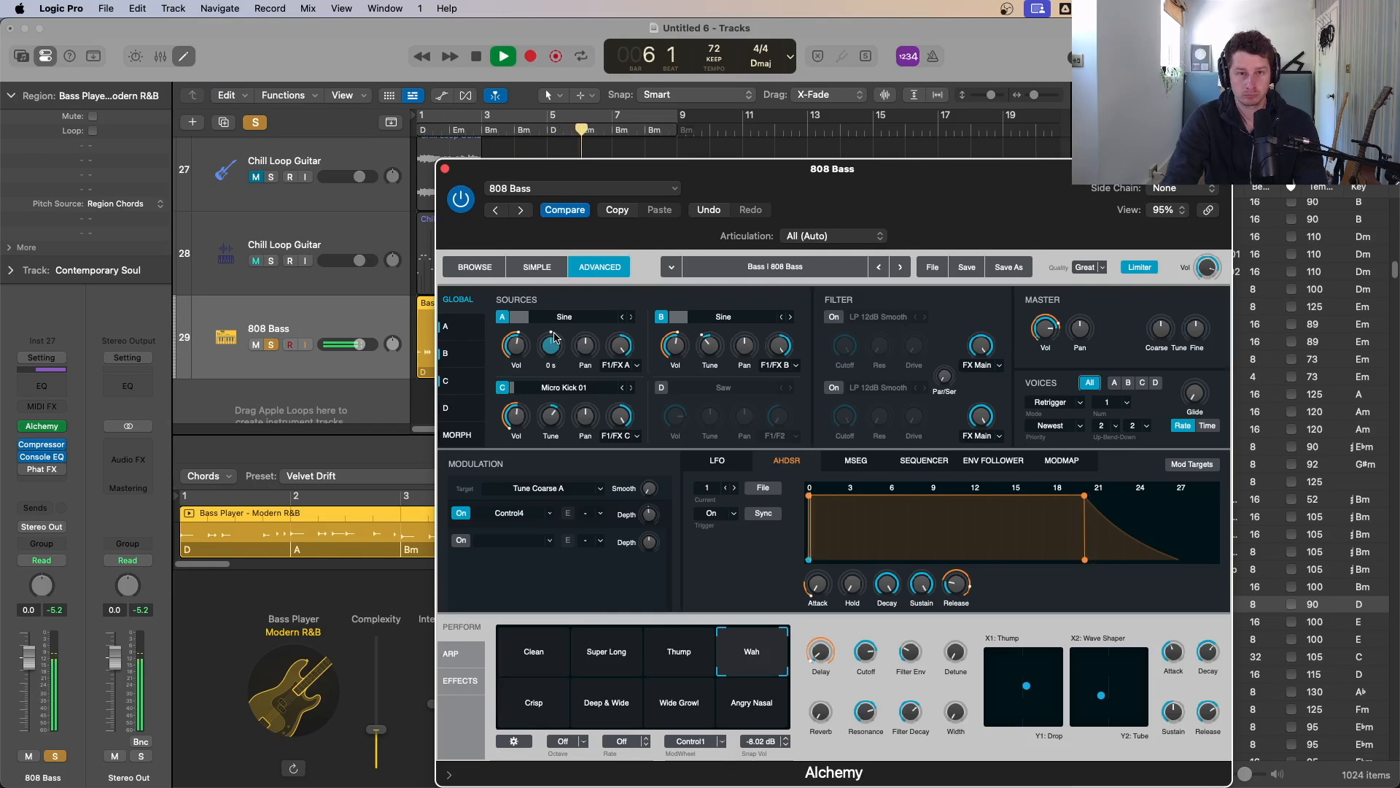
drag(554, 337, 561, 370)
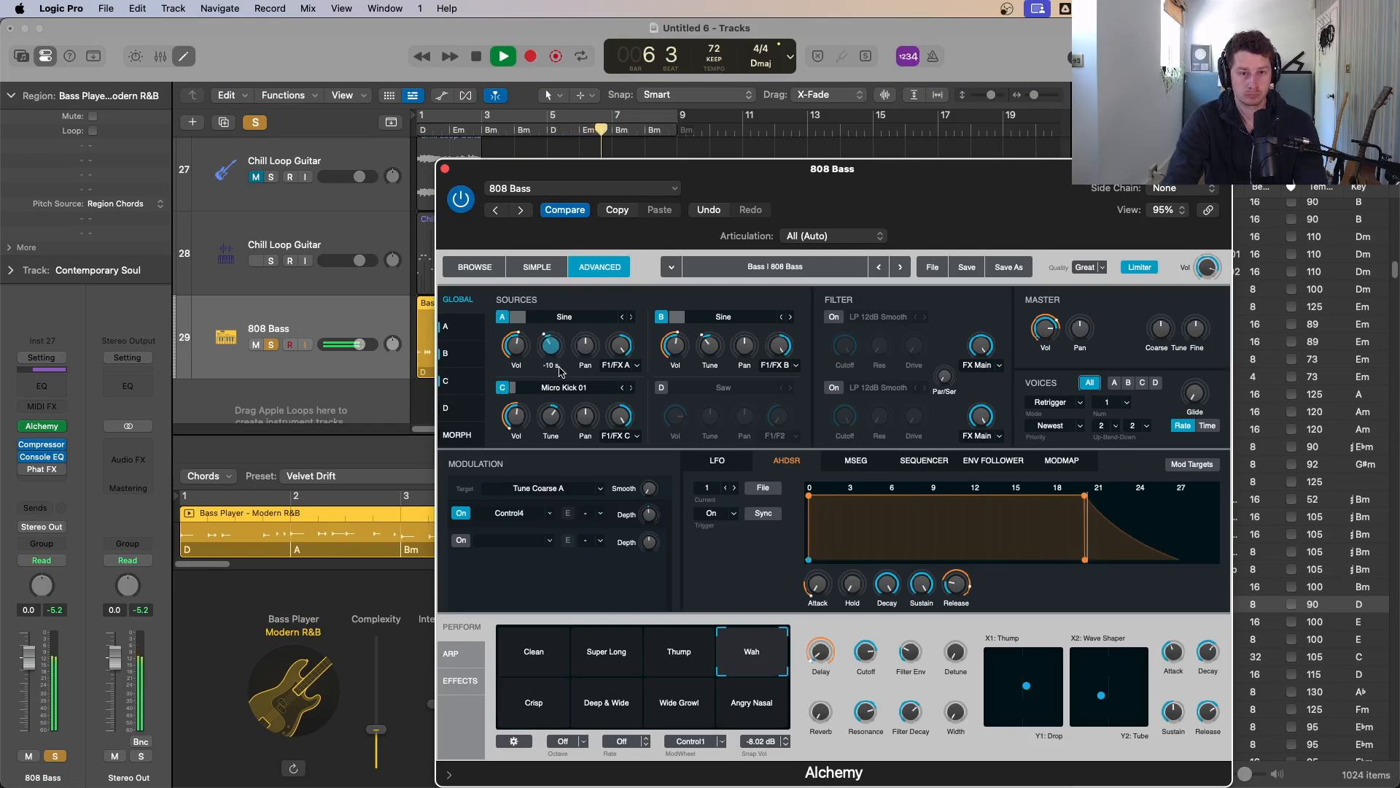
drag(709, 350, 719, 347)
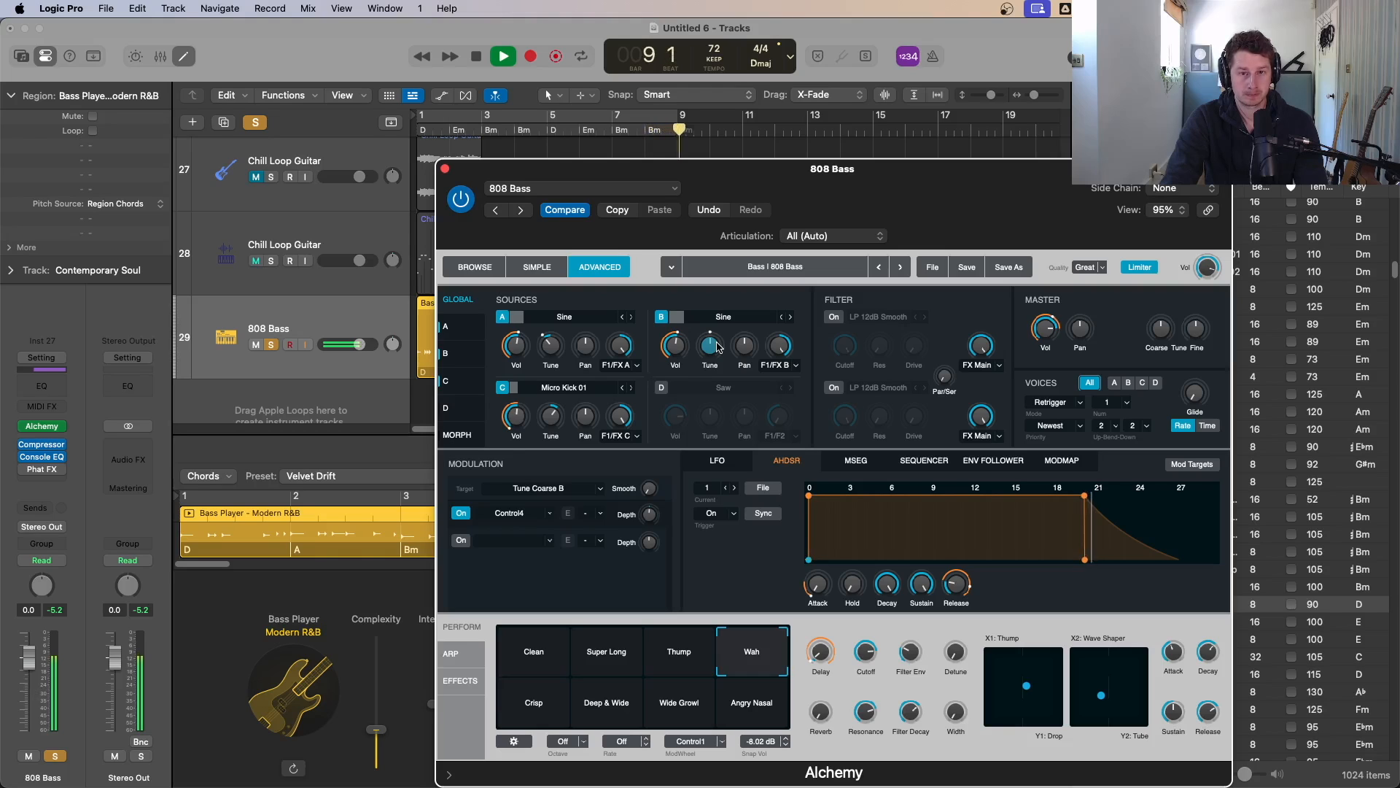
Step: Change source B's waveform to Triangle, auditioning the bass between changes
key(space)
click(790, 317)
key(space)
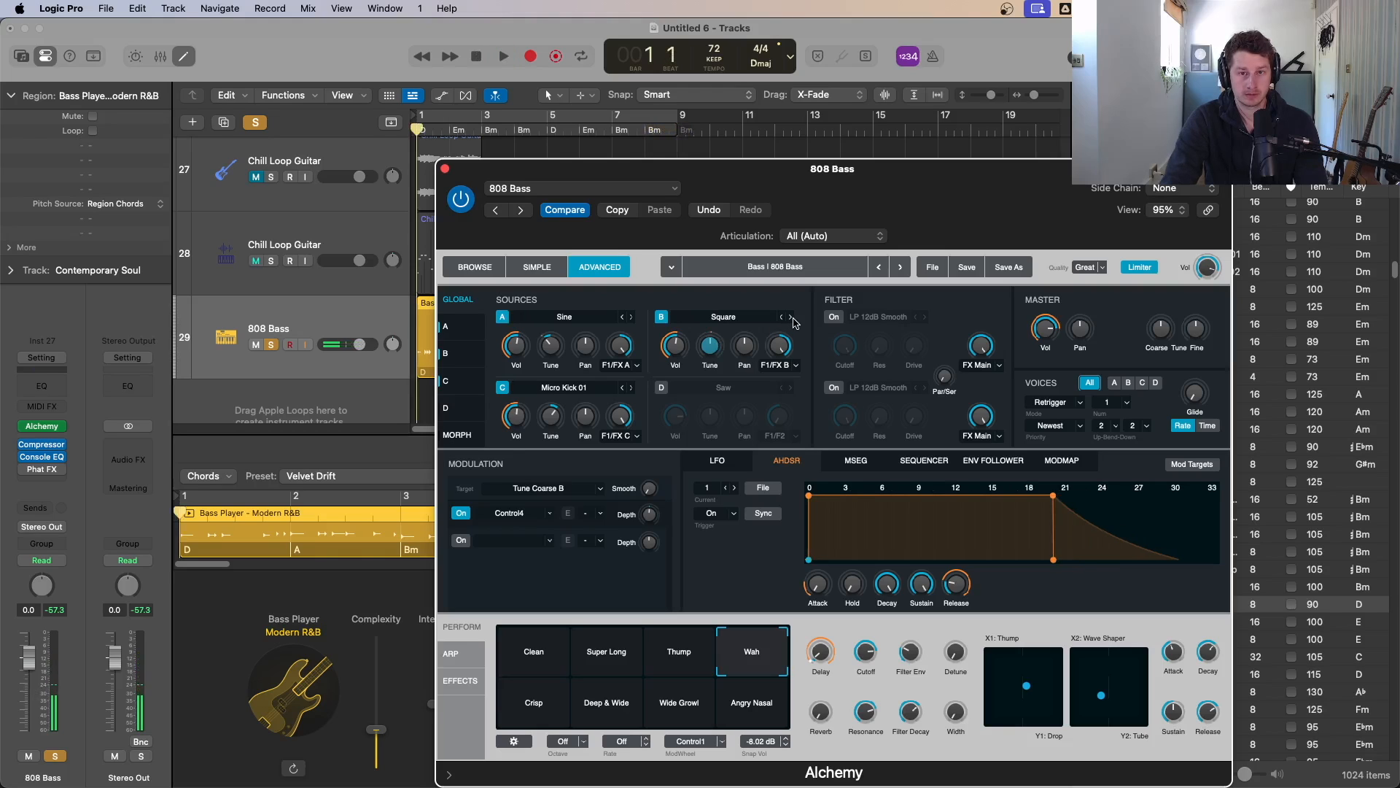
click(790, 317)
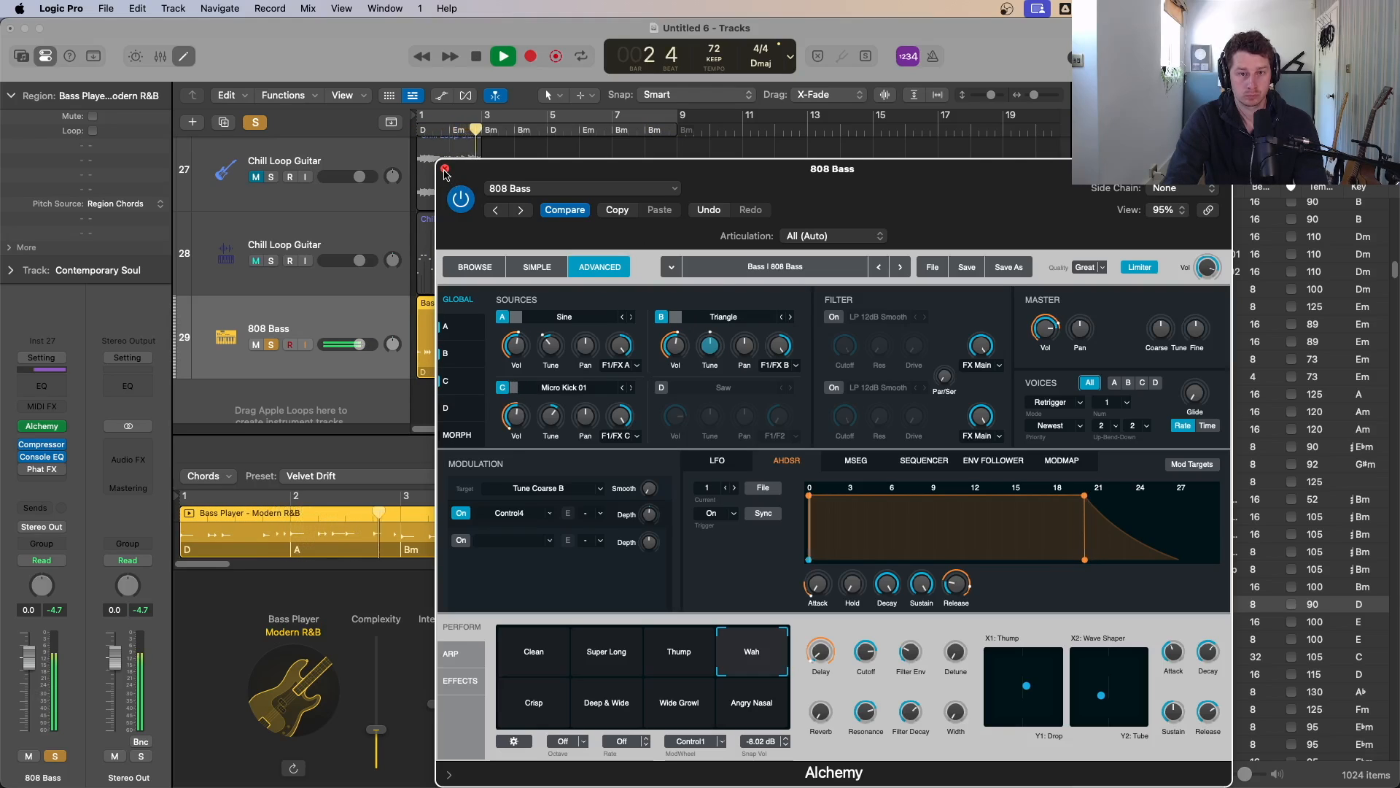
key(space)
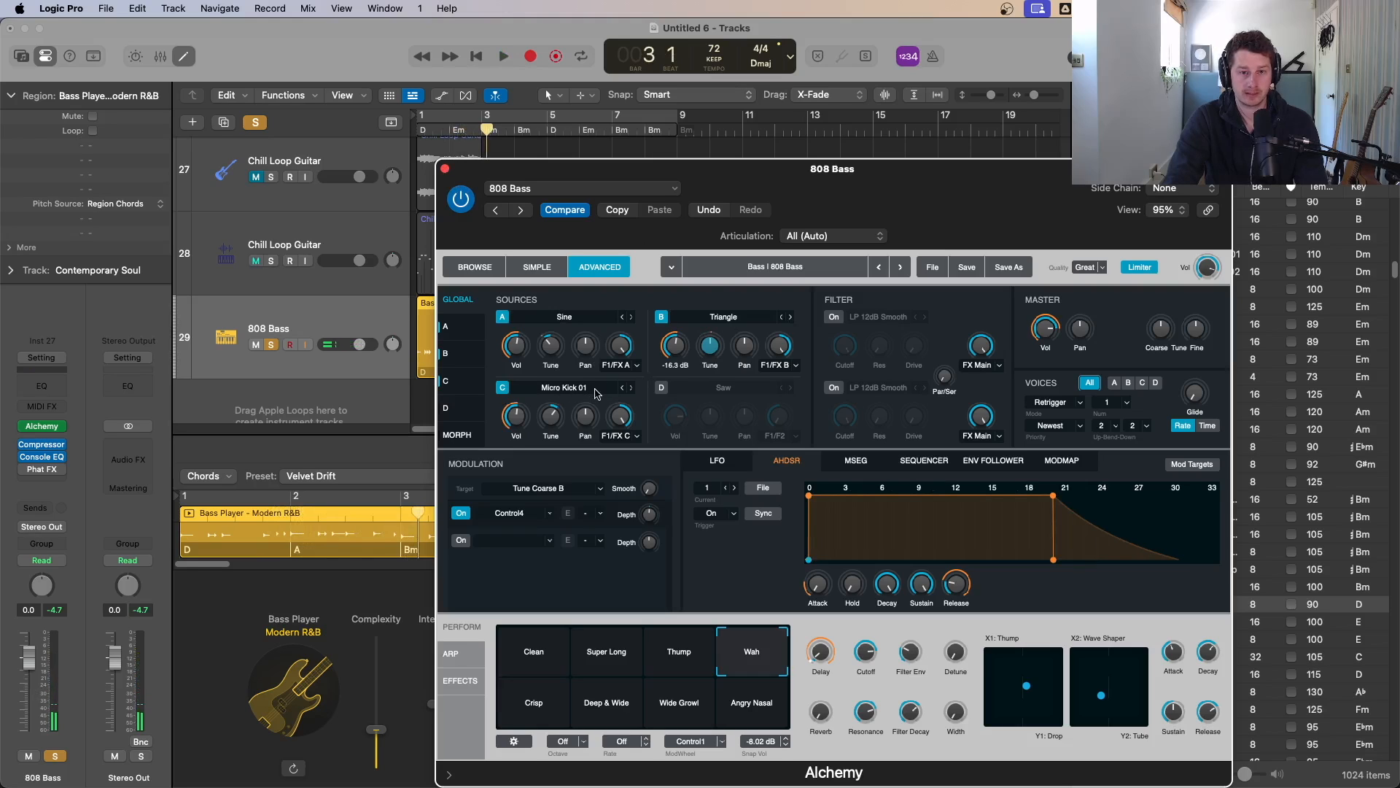
Step: Close the Alchemy window, solo the sliced Chill Loop Guitar track and play the arrangement
click(446, 171)
key(Return)
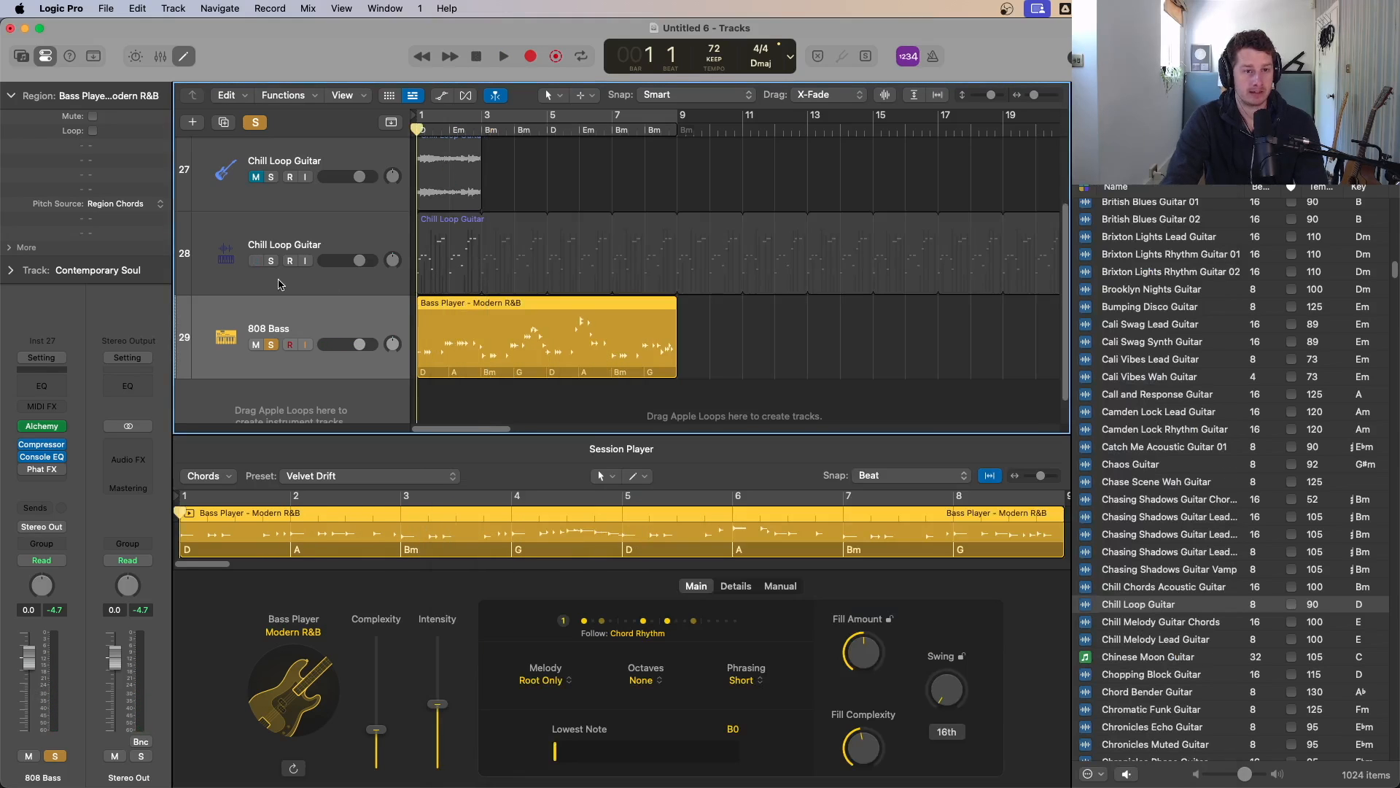
click(272, 261)
scroll(347, 301, up, 1)
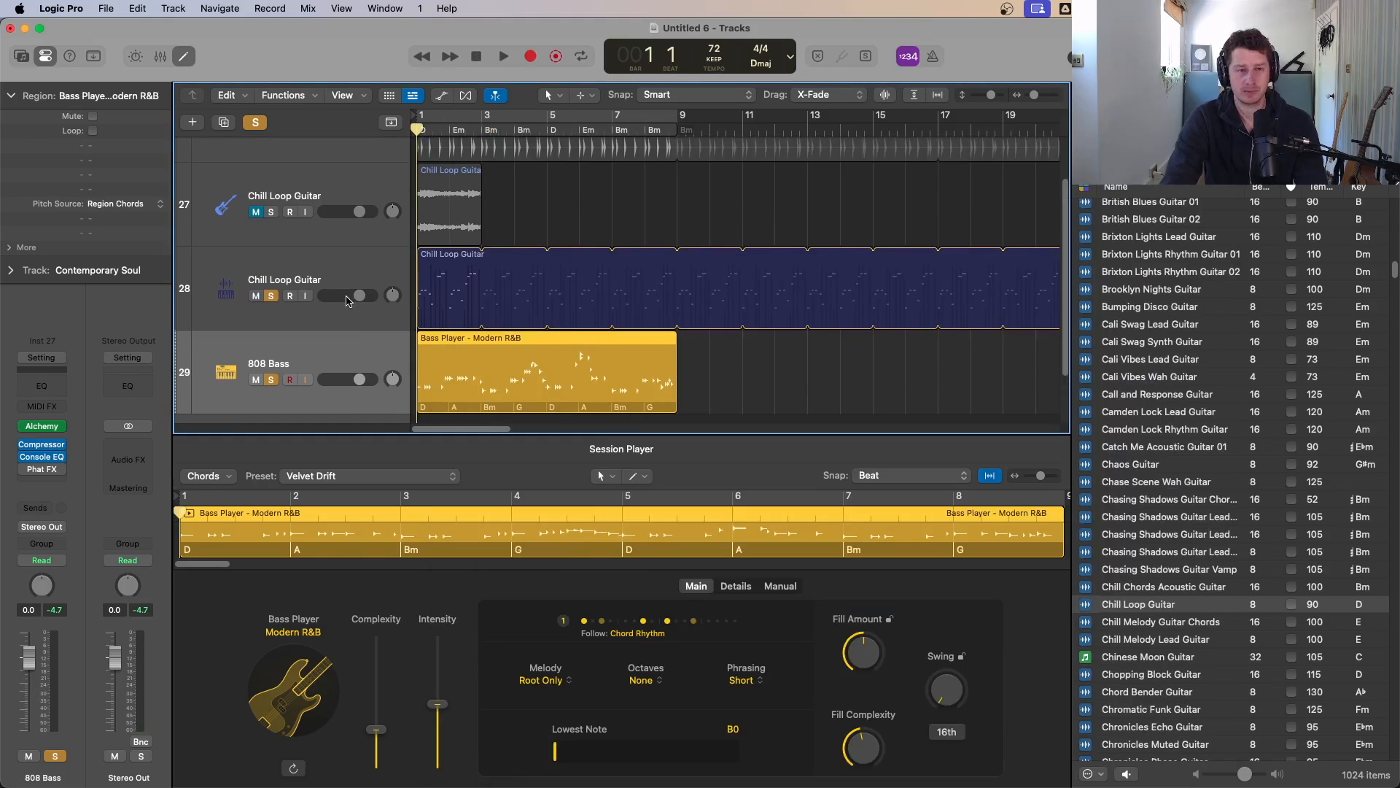
key(space)
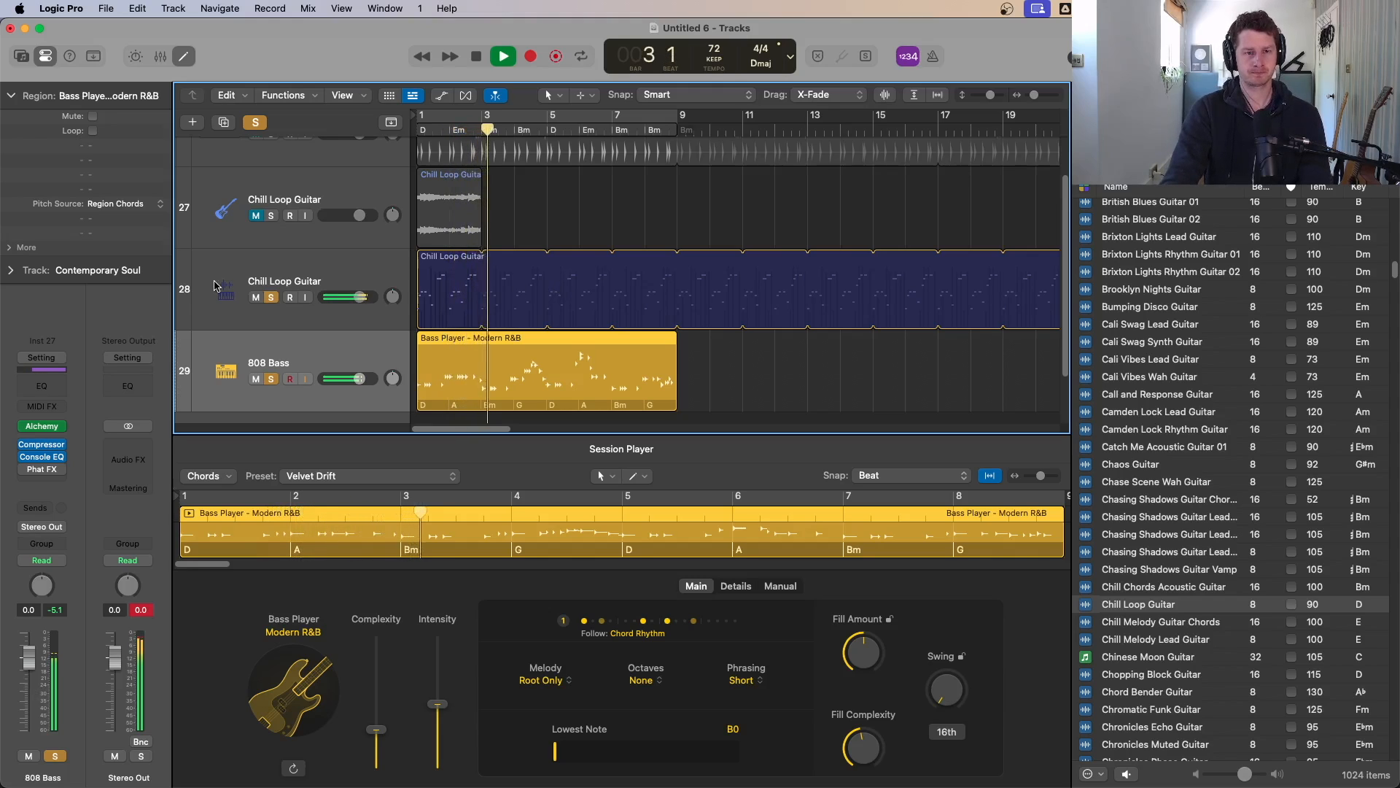
Step: Switch the solo from the sliced guitar track to the Trap Heat drum track and play from the start
click(271, 297)
click(256, 298)
key(space)
scroll(275, 213, up, 2)
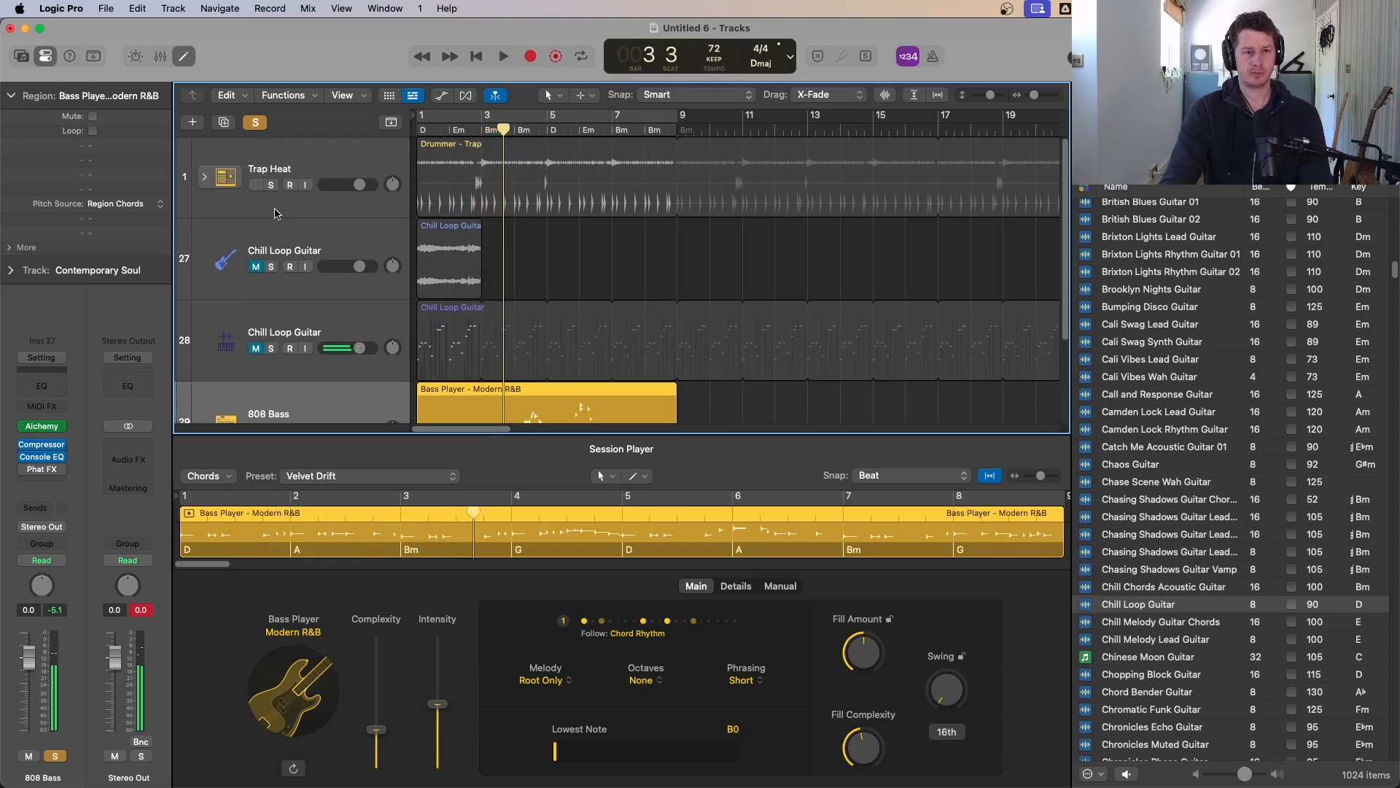
click(270, 187)
key(Return)
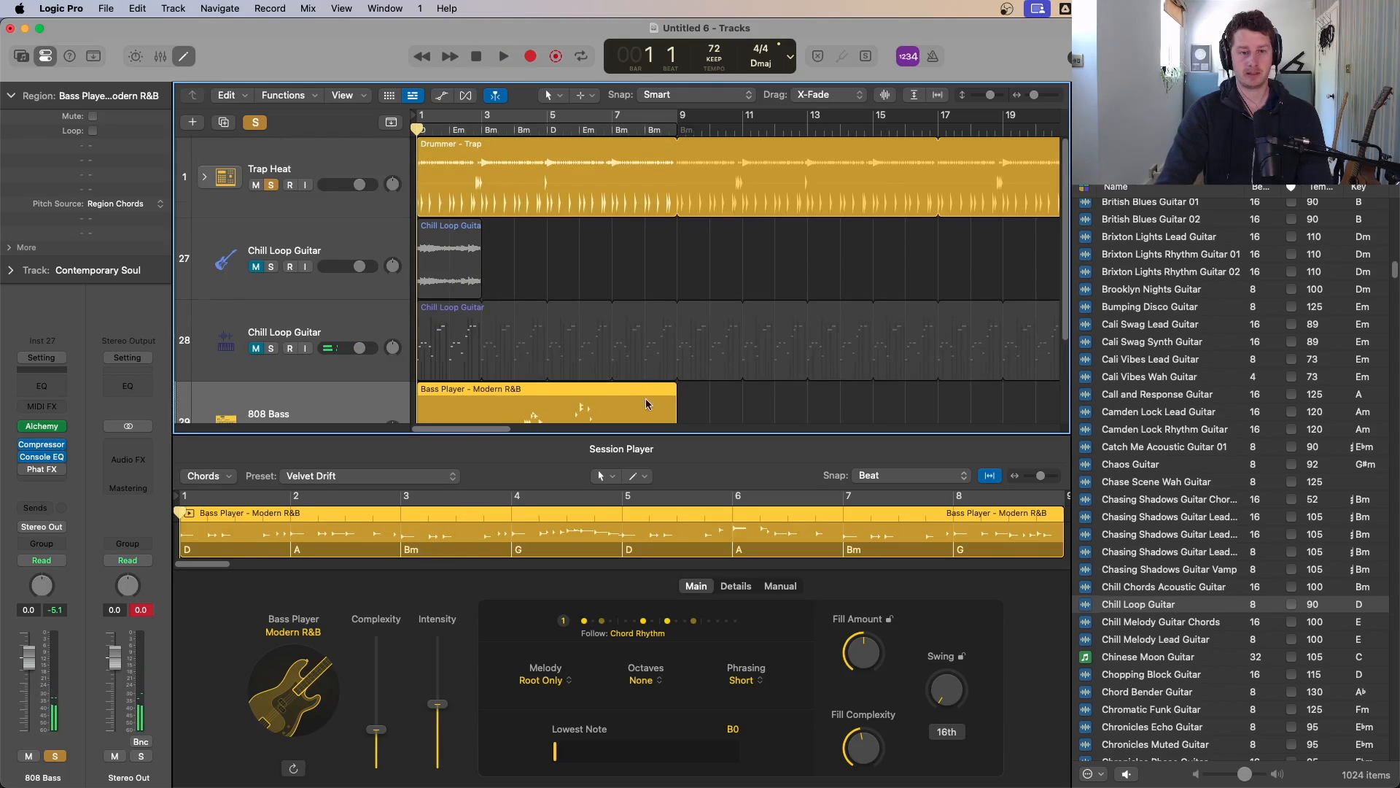
key(super+Up)
key(space)
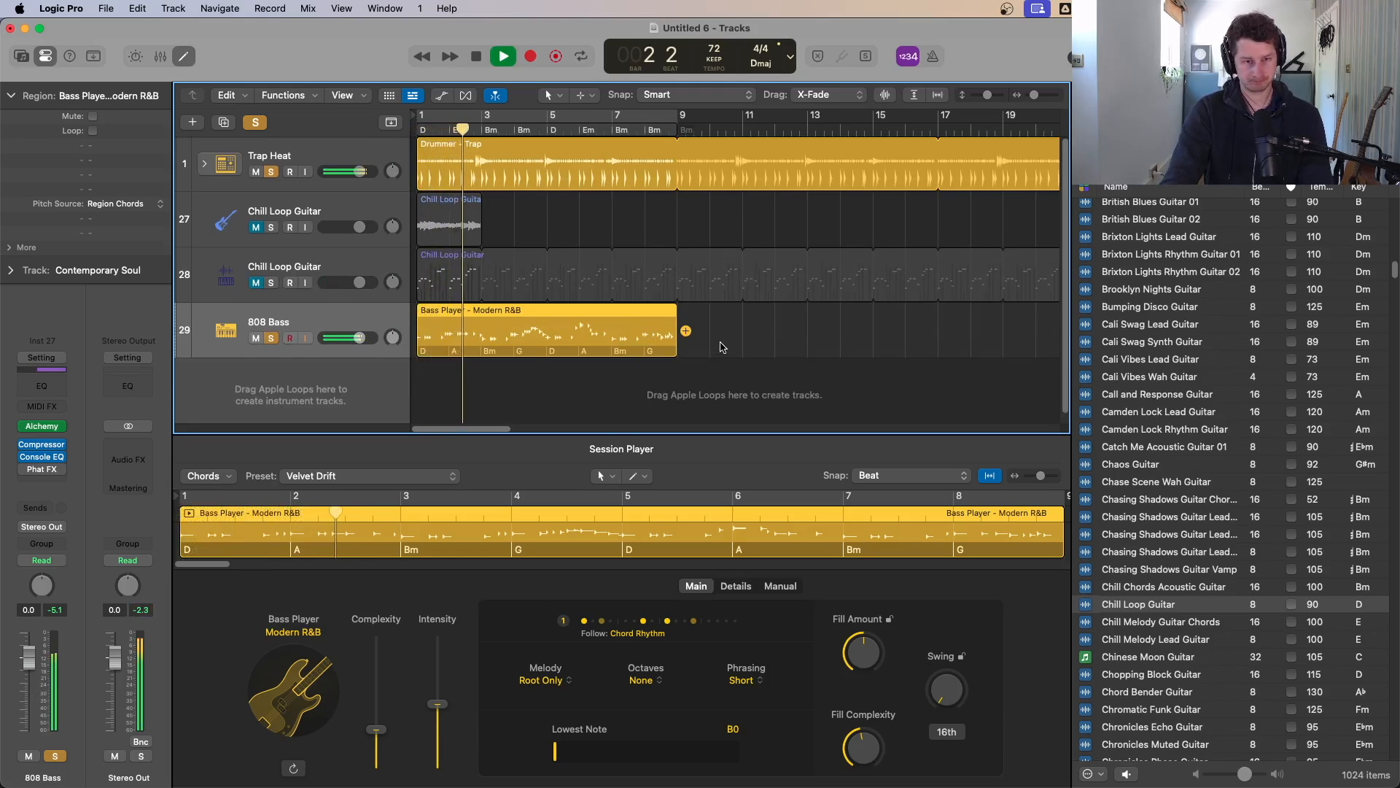
Step: Turn on cycle mode for the playback region and stop playback
scroll(652, 340, down, 3)
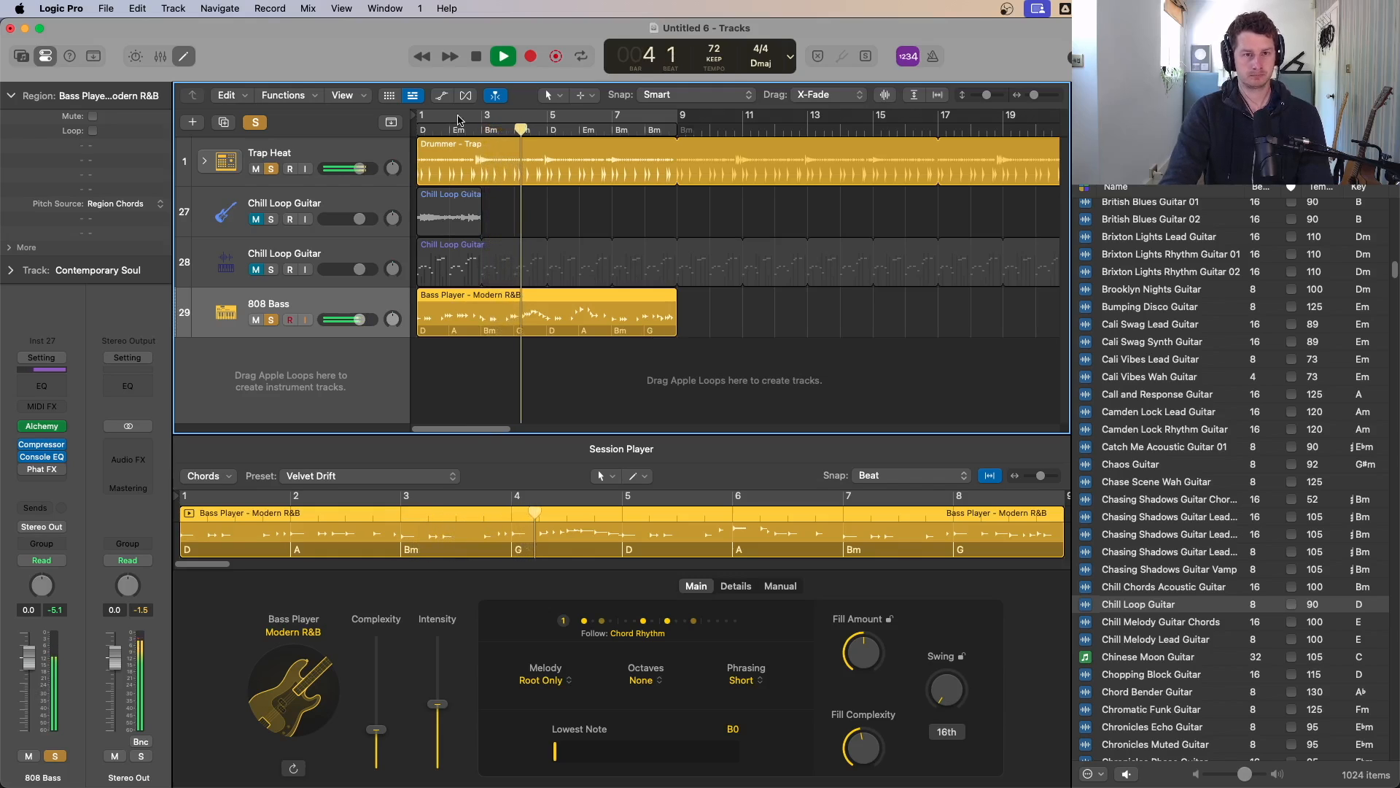
key(c)
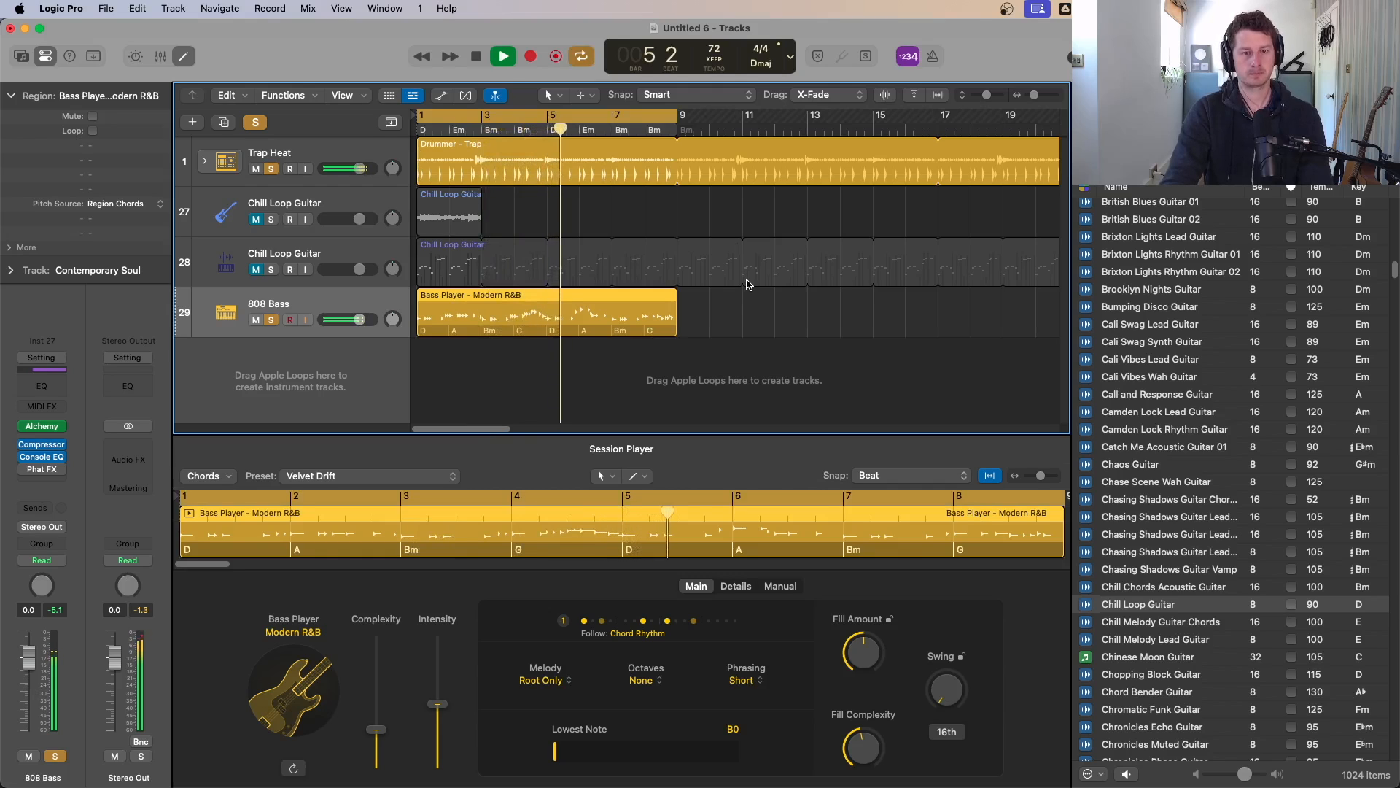
key(space)
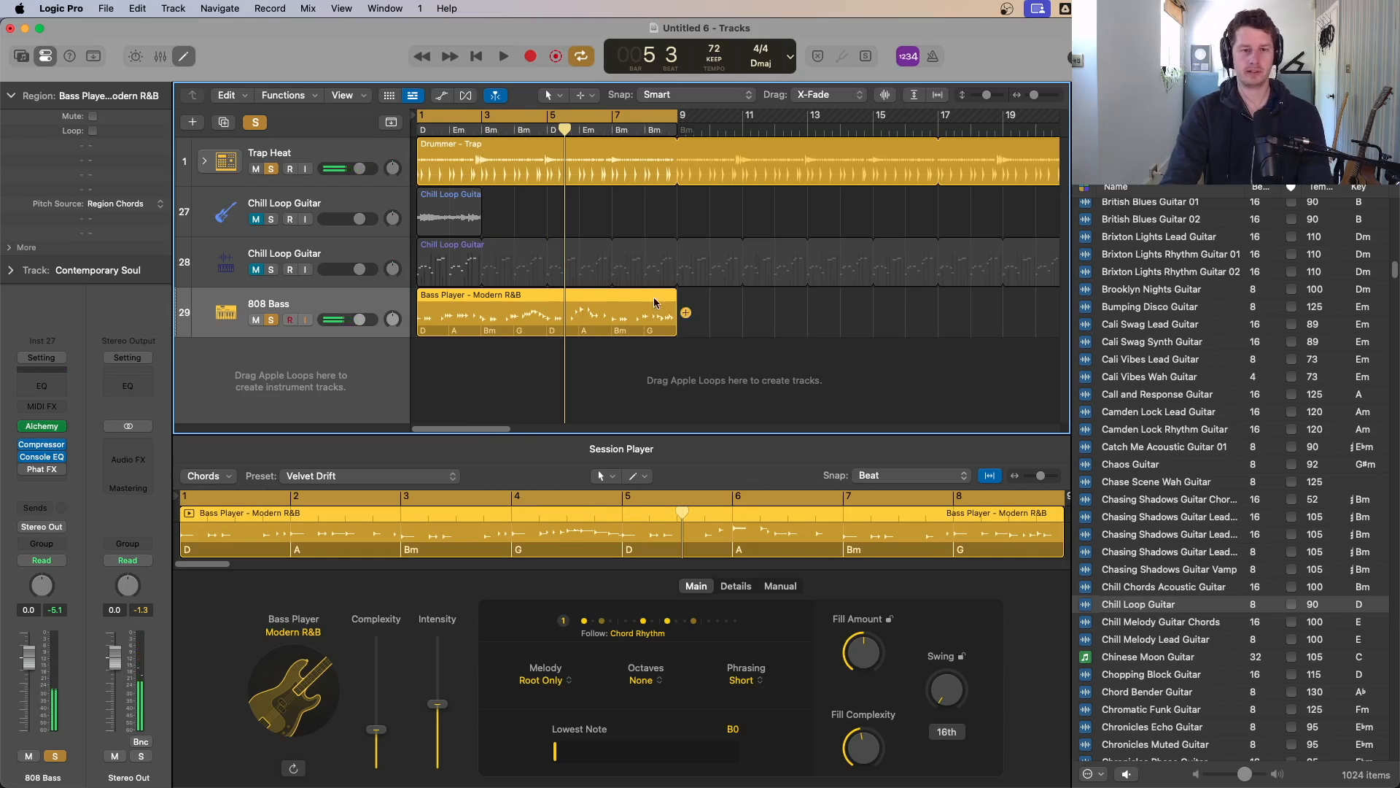
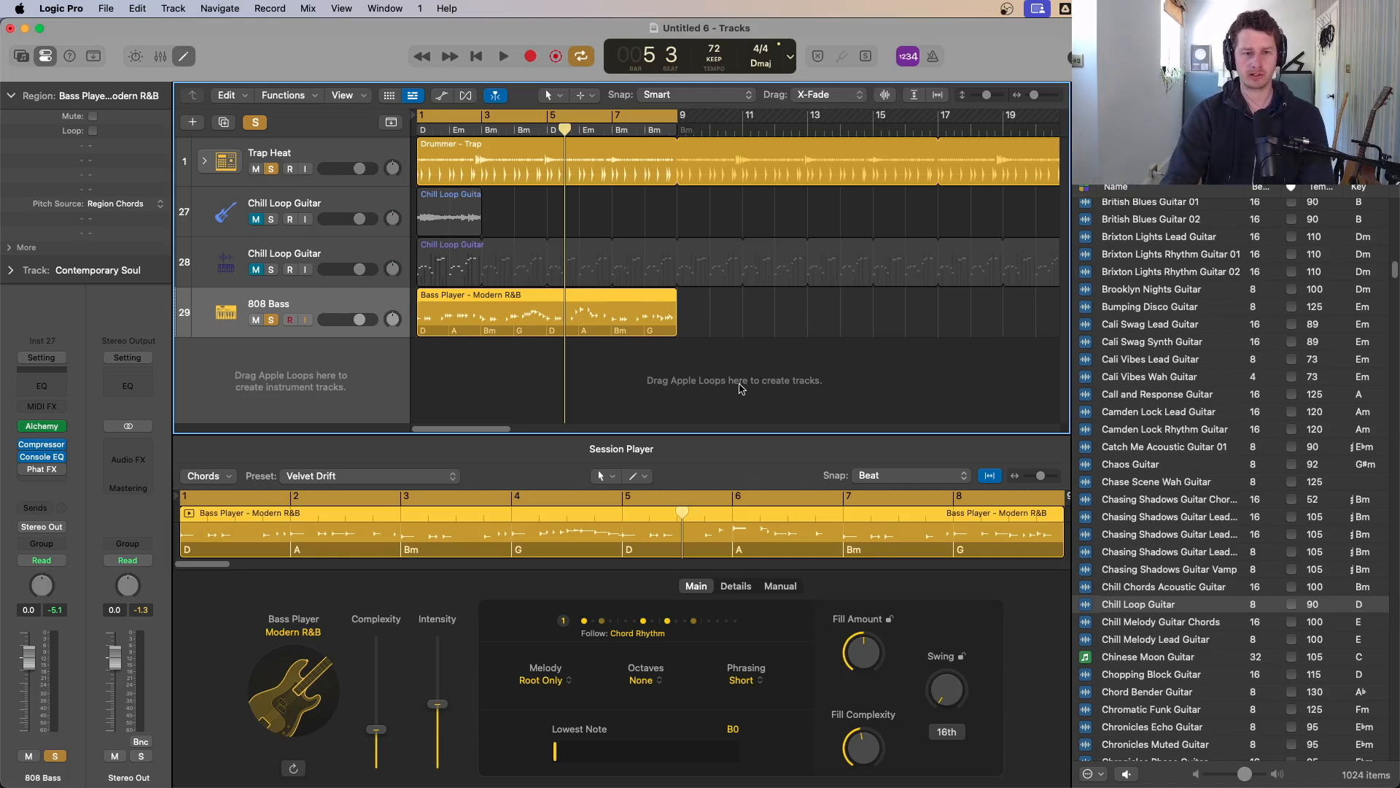
Step: Audition guitar Apple Loops in the Loops browser one after another against the playing beat
key(space)
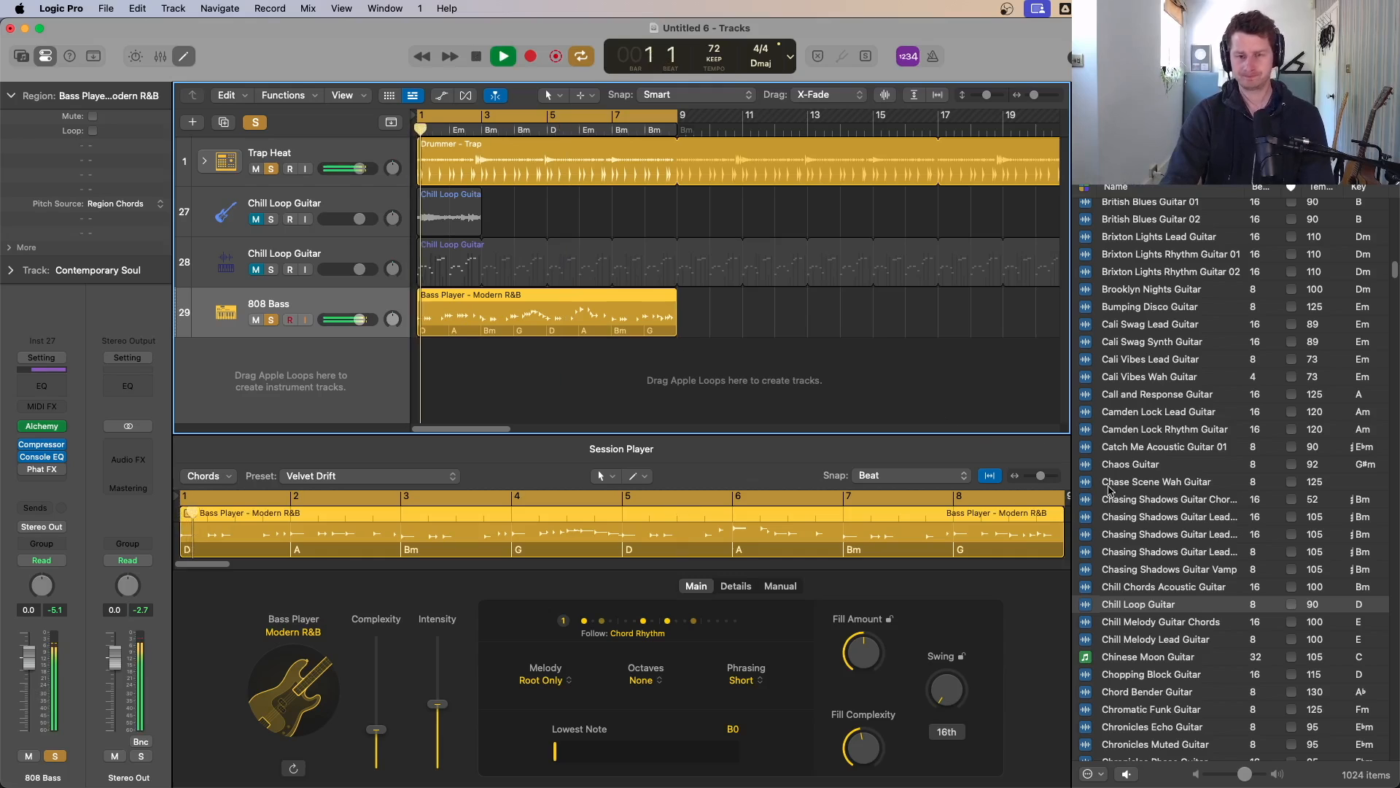
key(space)
click(1174, 627)
click(1177, 637)
scroll(1182, 612, down, 4)
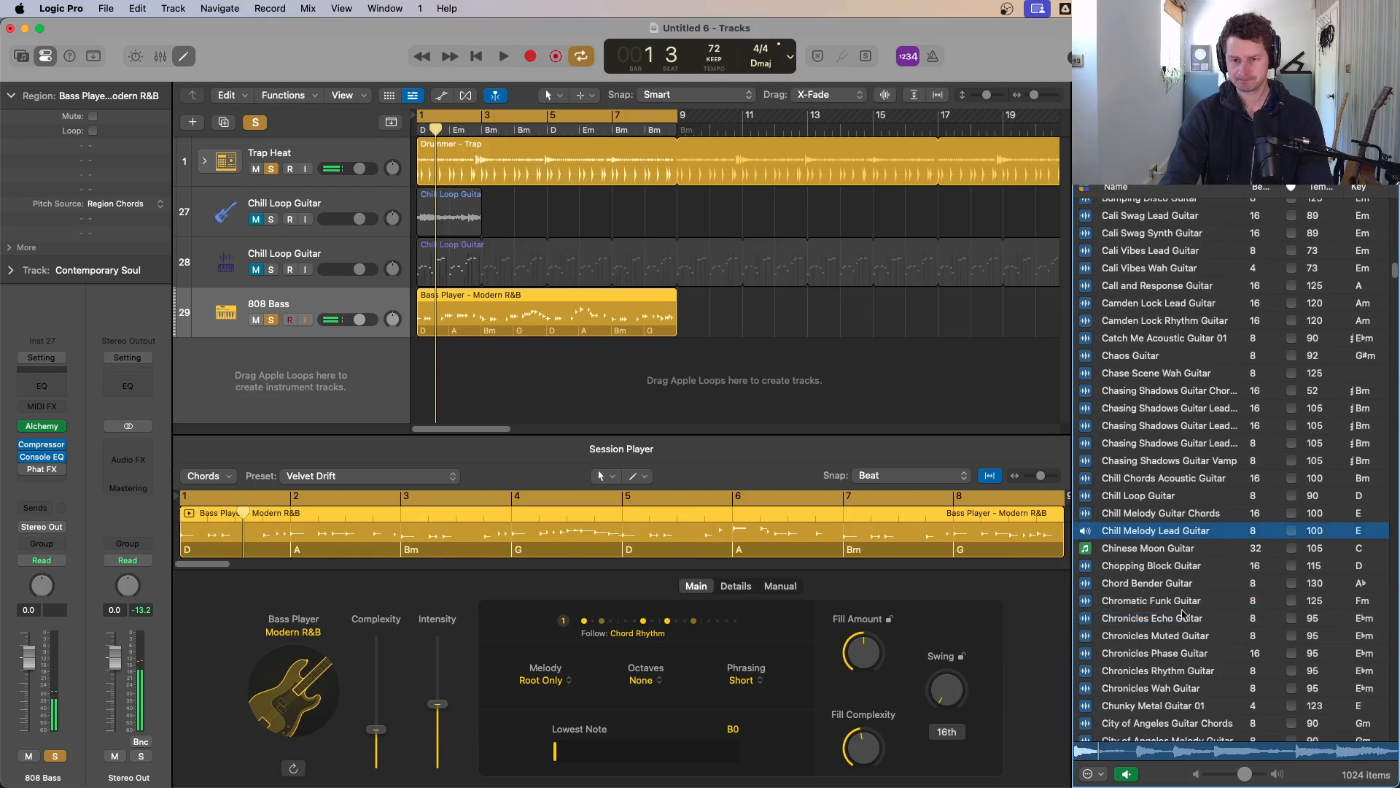
click(1163, 584)
scroll(1166, 588, down, 4)
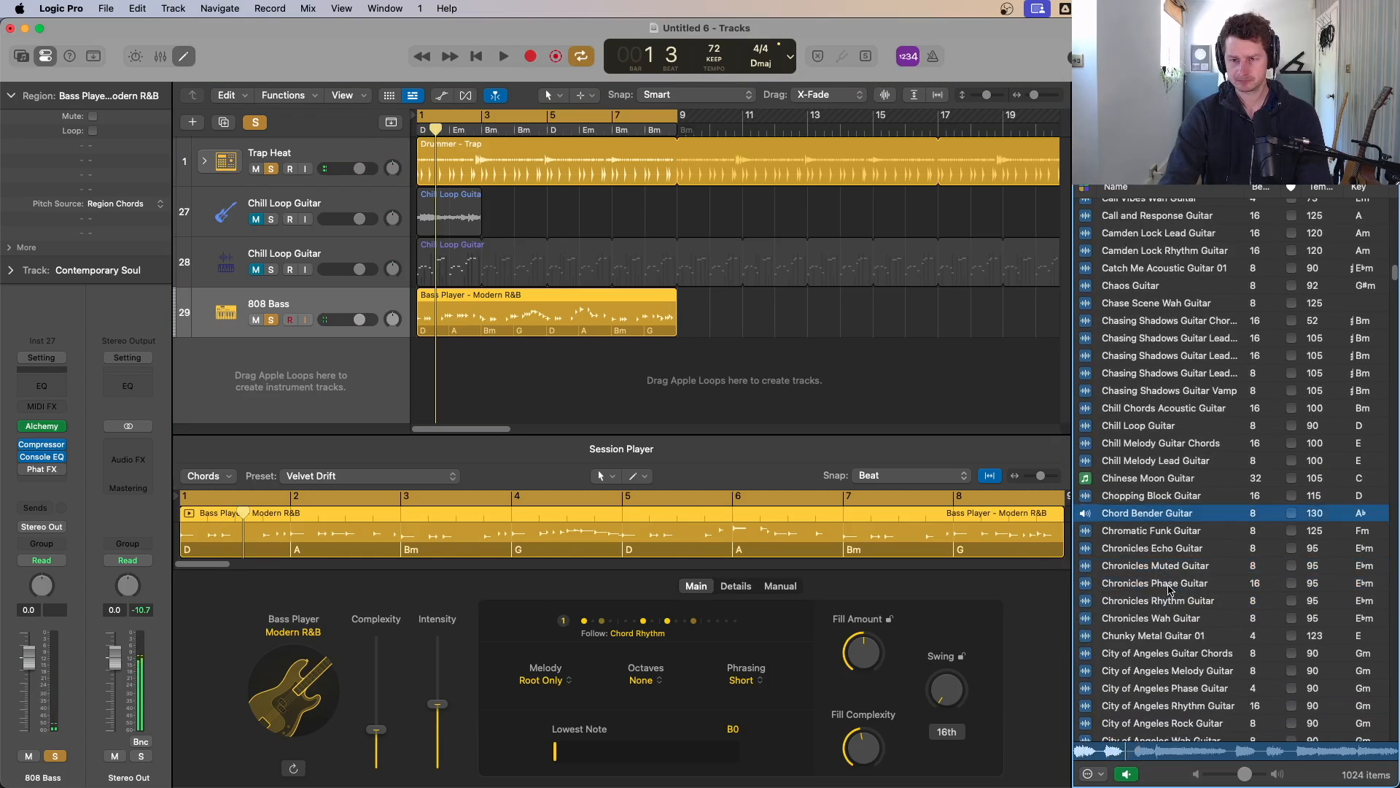
click(1169, 585)
scroll(1172, 595, down, 4)
click(1177, 598)
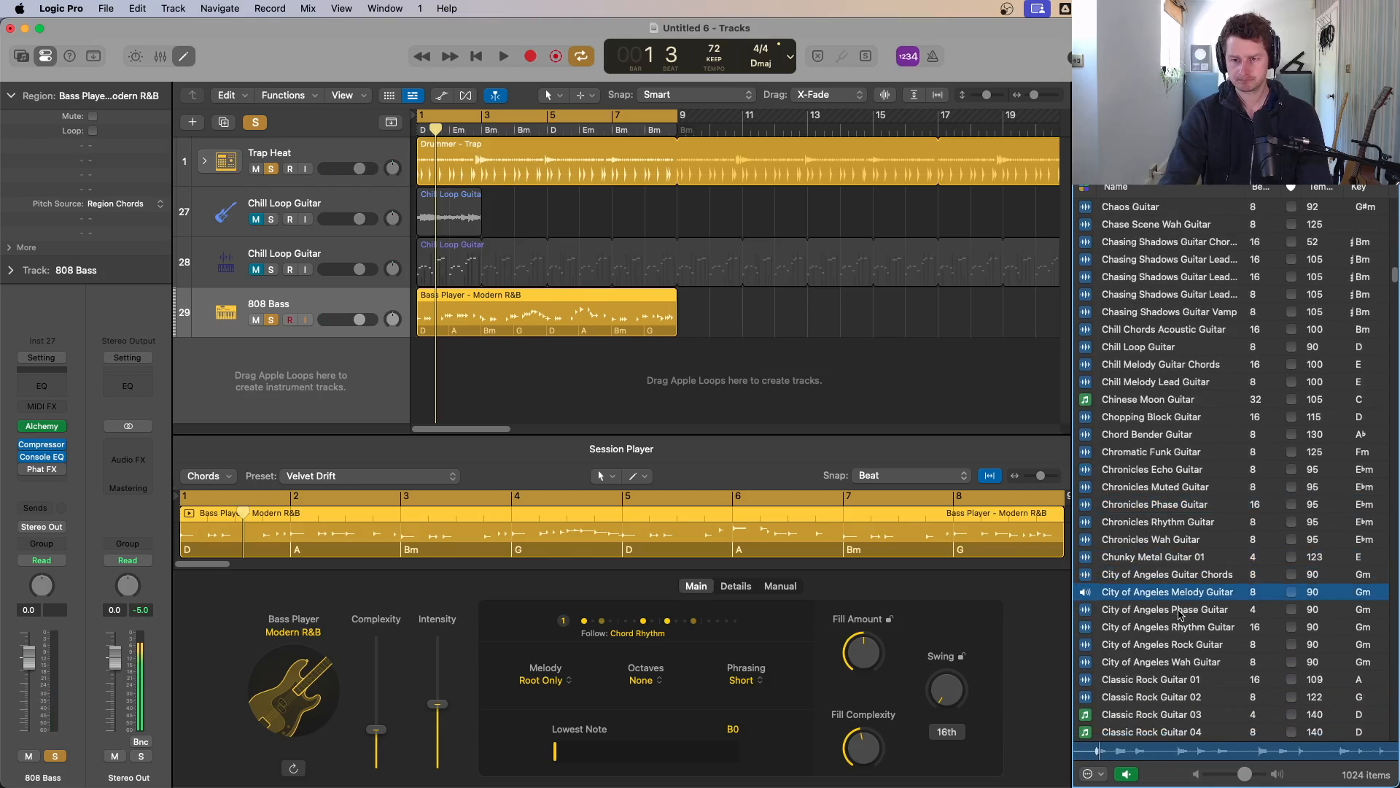
click(1179, 611)
scroll(1179, 617, down, 15)
click(1179, 628)
scroll(1181, 630, down, 6)
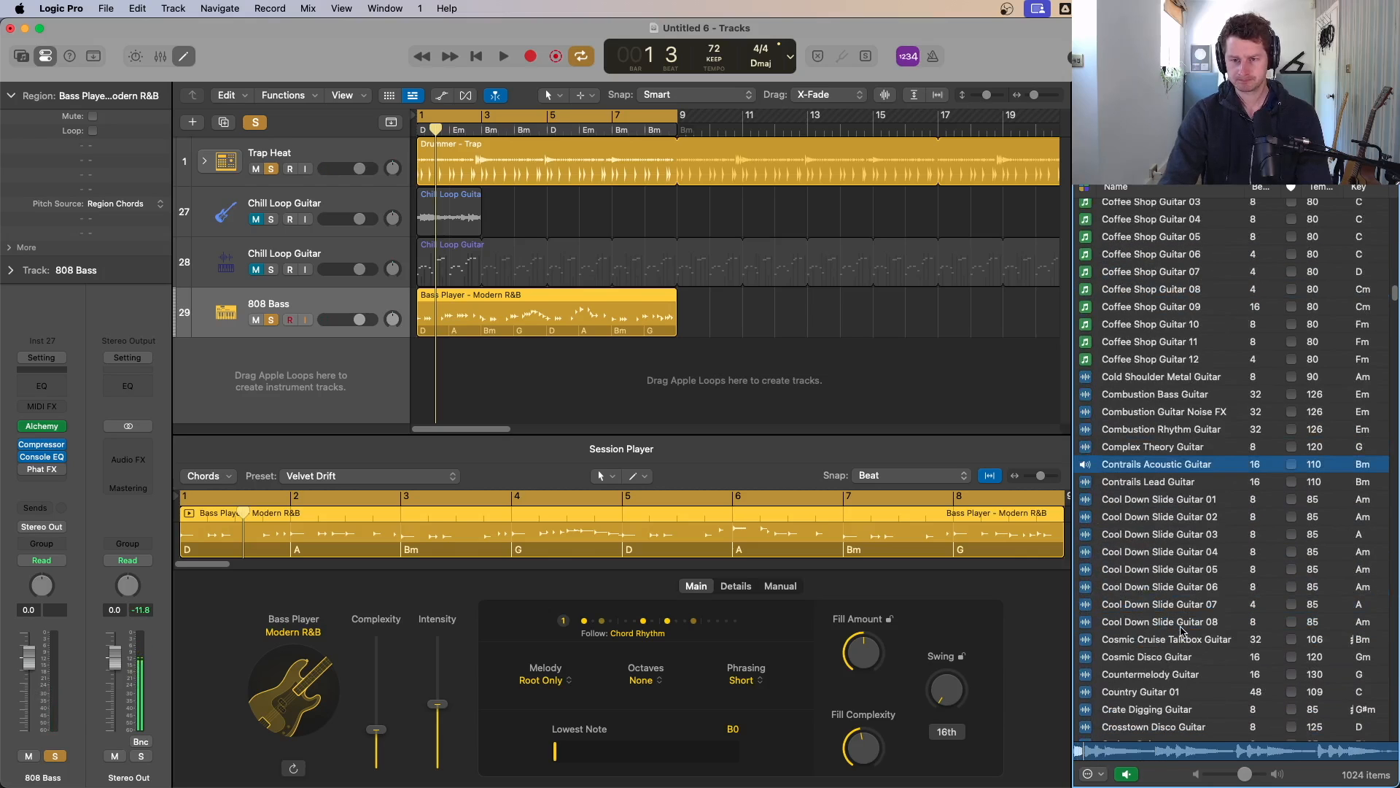
click(1184, 635)
scroll(1183, 633, down, 8)
scroll(1167, 619, down, 20)
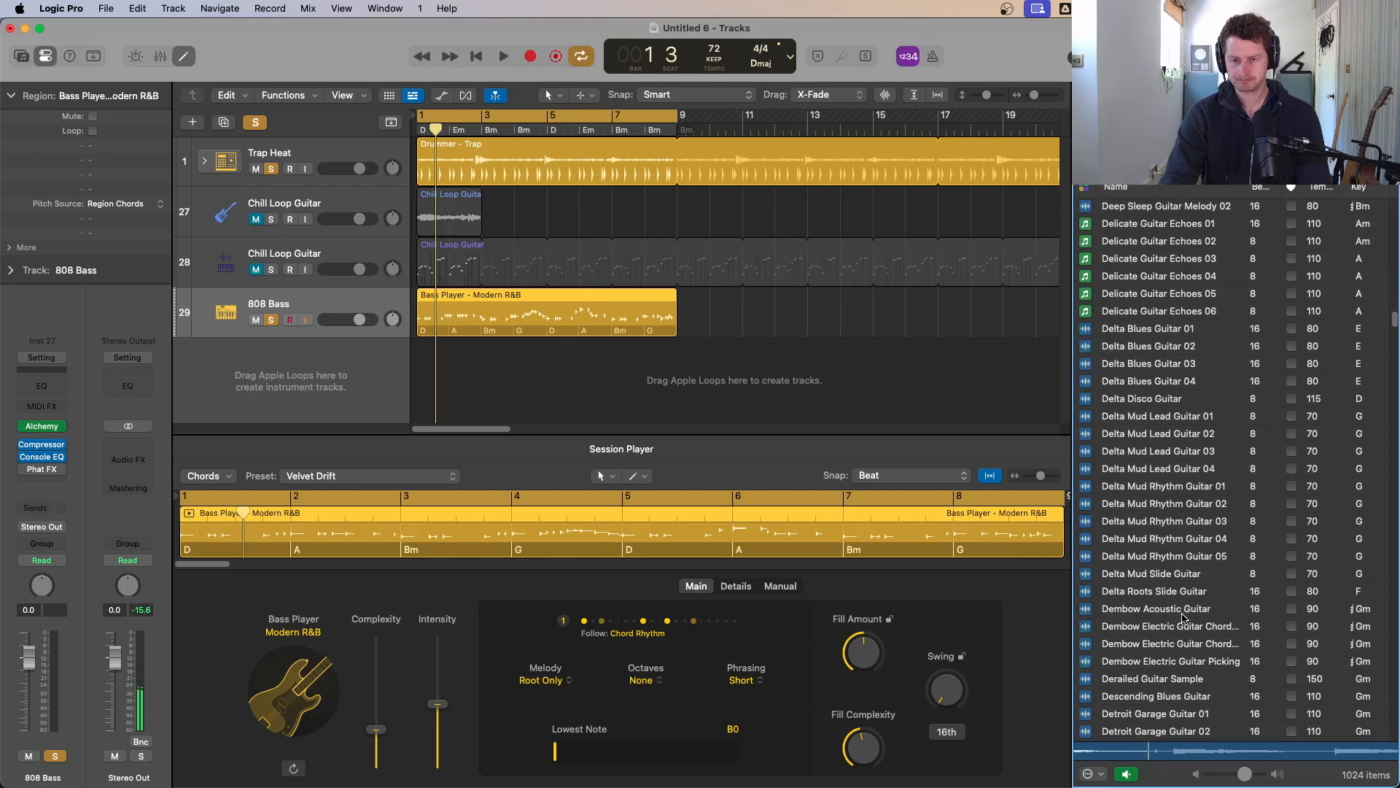
click(1163, 609)
scroll(1166, 616, down, 6)
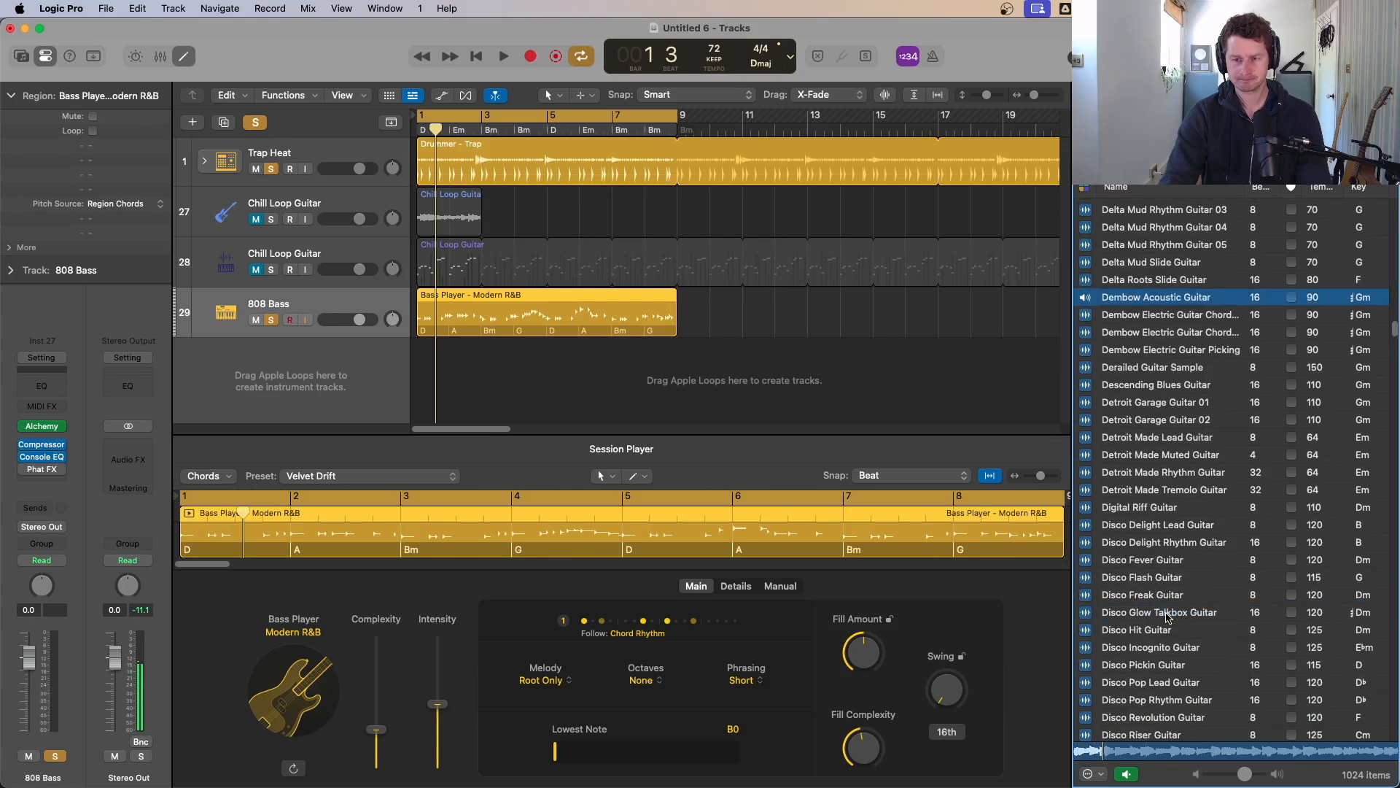
click(1168, 614)
scroll(1174, 618, down, 6)
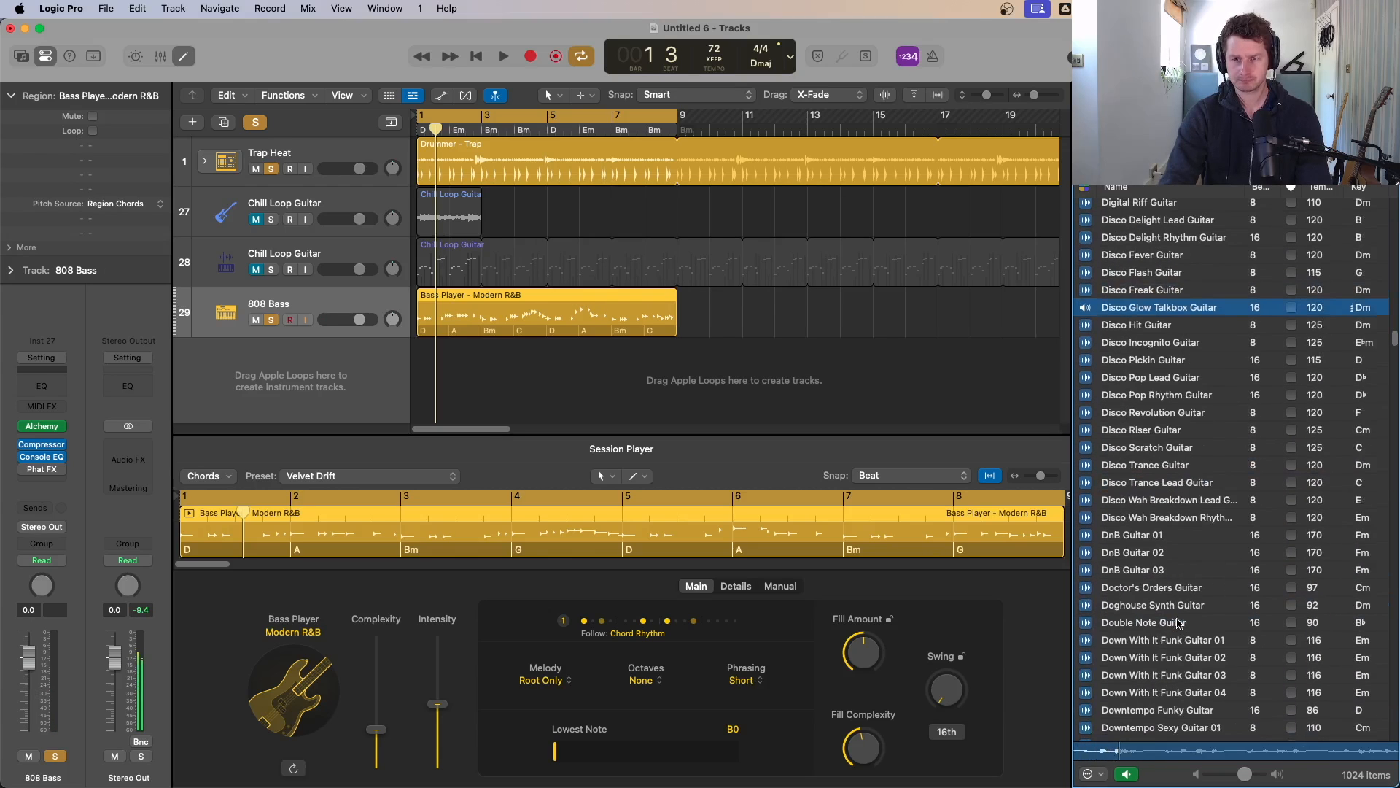
scroll(1179, 622, up, 2)
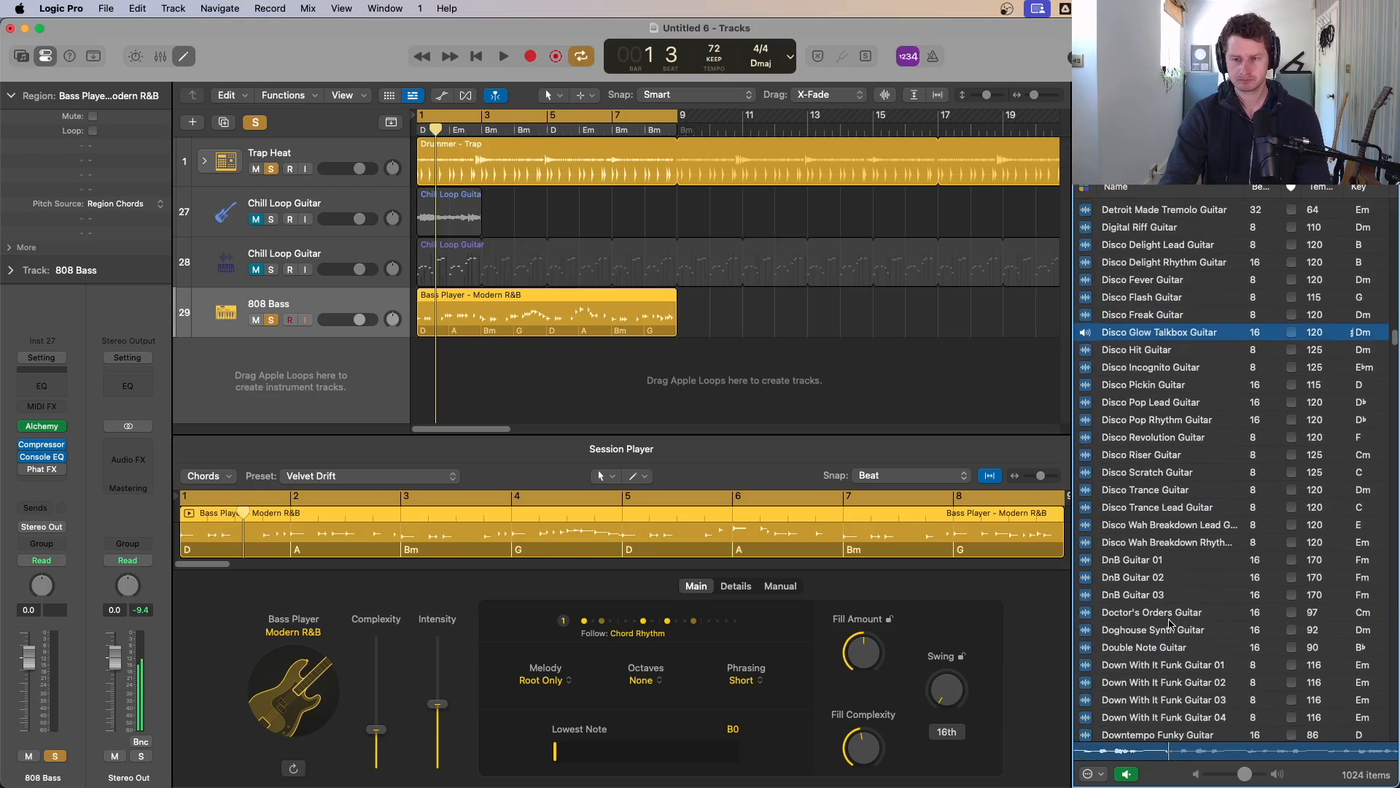
key(space)
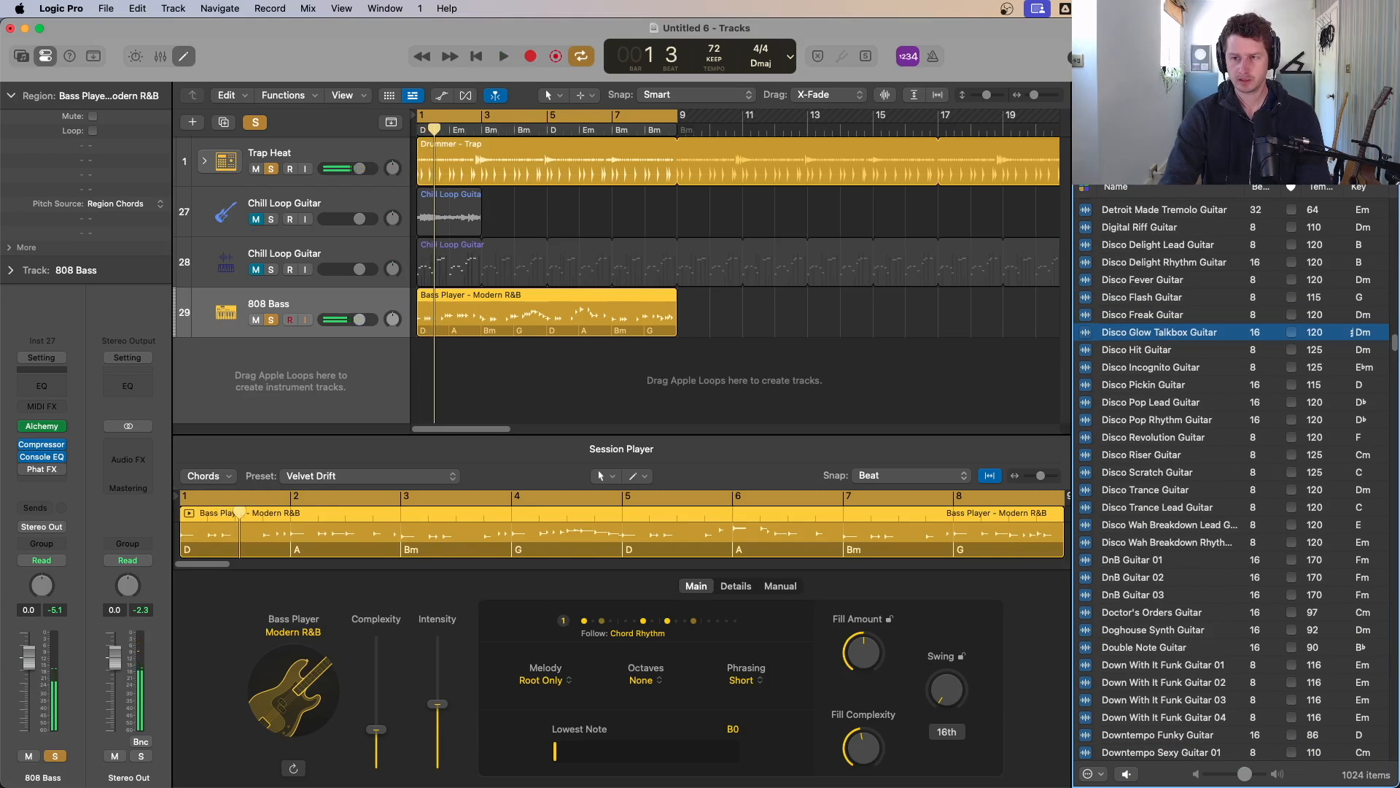
Step: Sort the loop list by key and filter the browser to Major-scale loops
click(1359, 188)
scroll(1383, 251, up, 20)
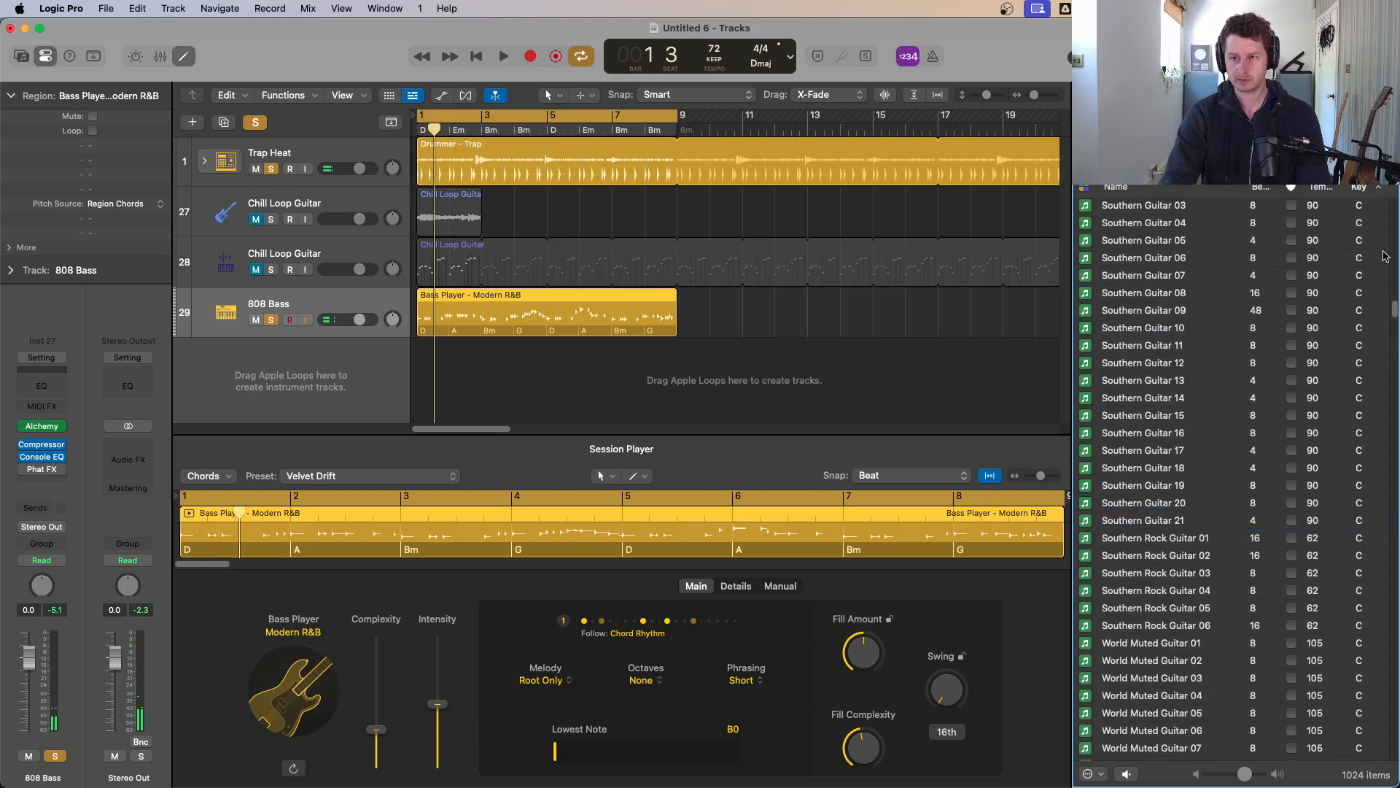
scroll(1366, 256, down, 20)
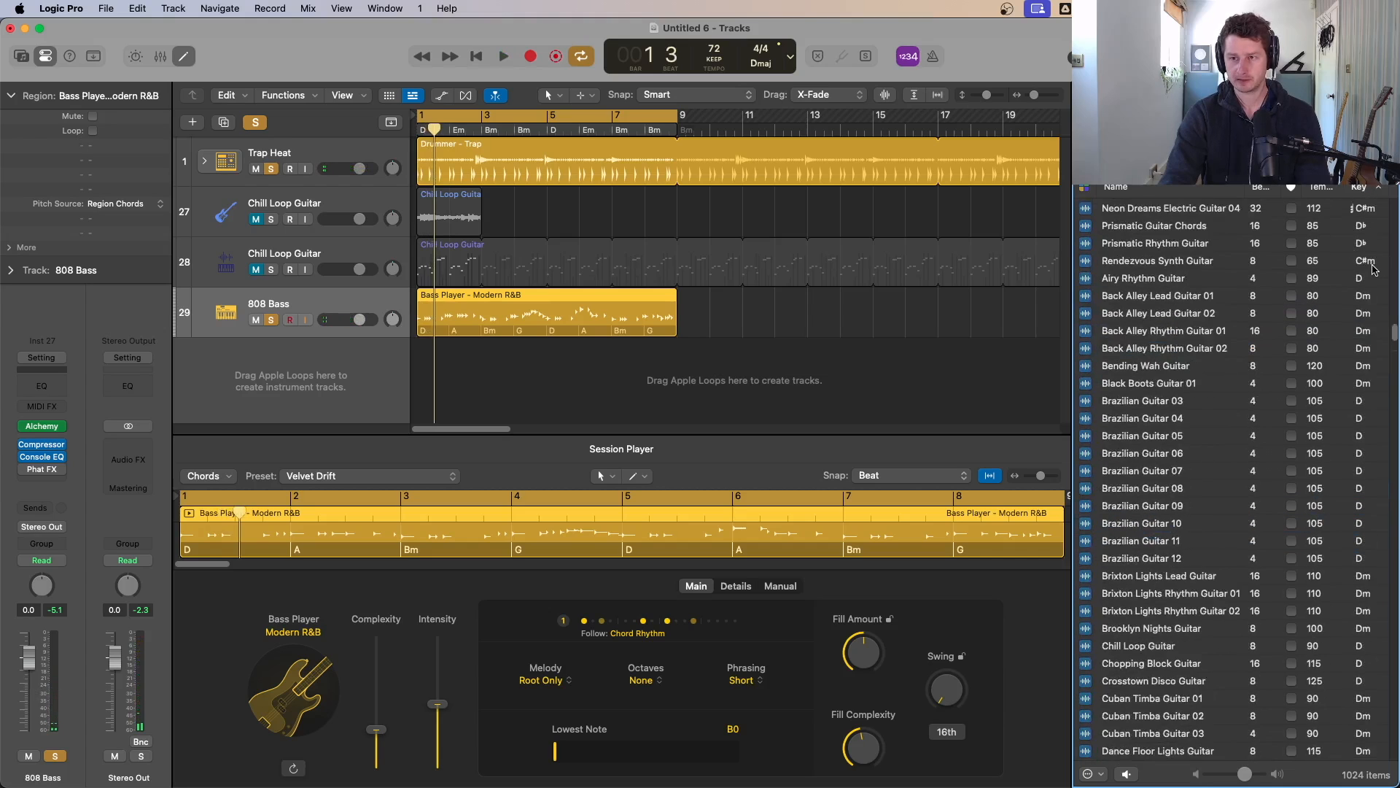
click(1368, 190)
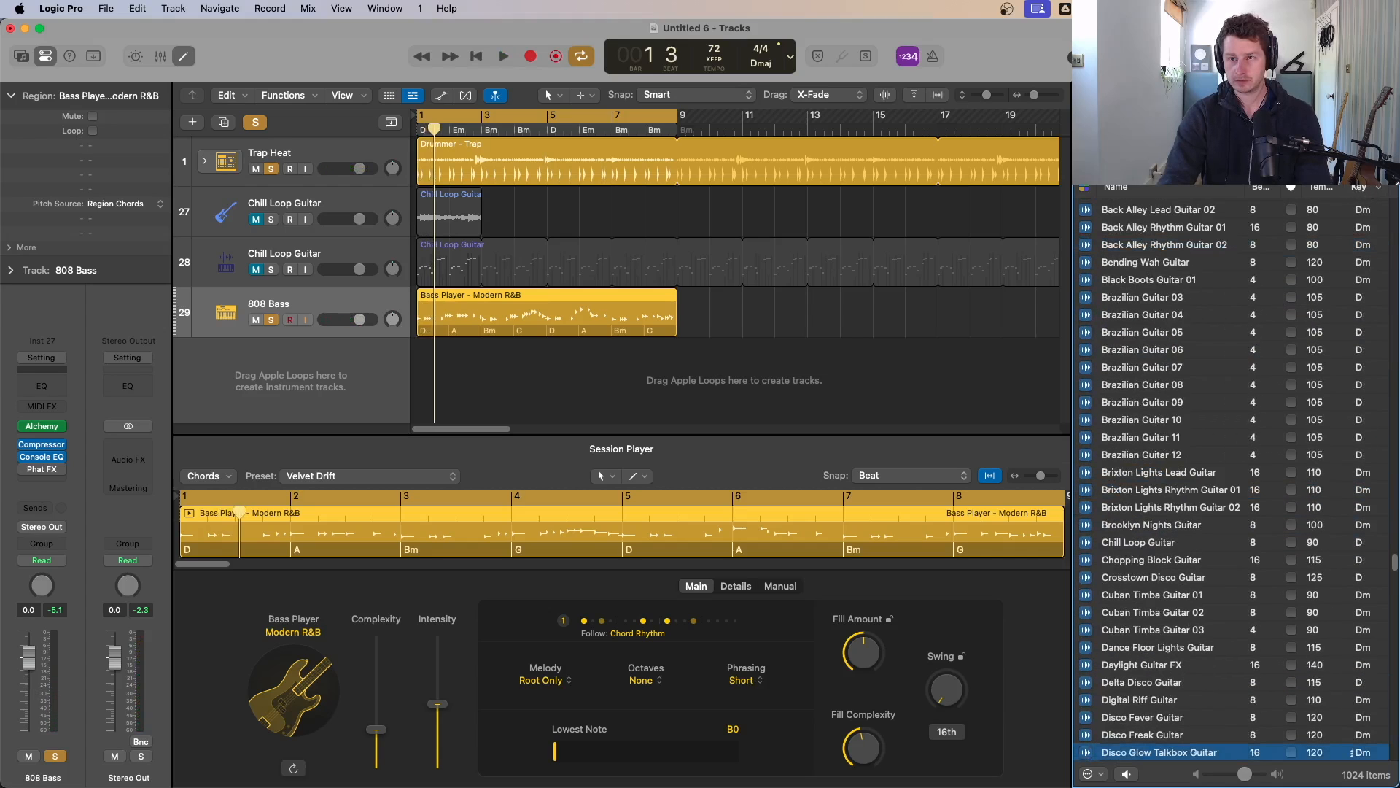
click(1237, 169)
click(1237, 169)
click(1134, 166)
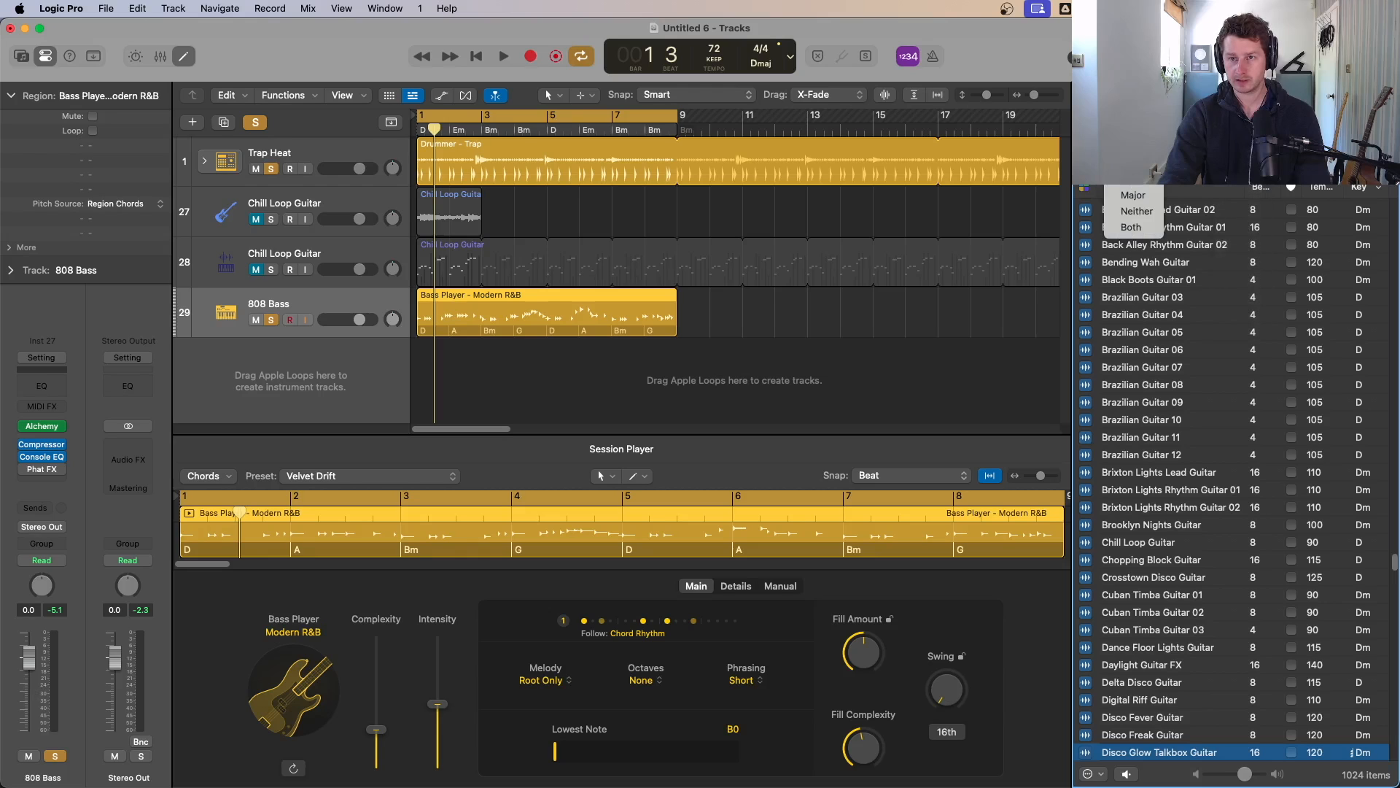
click(1133, 194)
click(1367, 188)
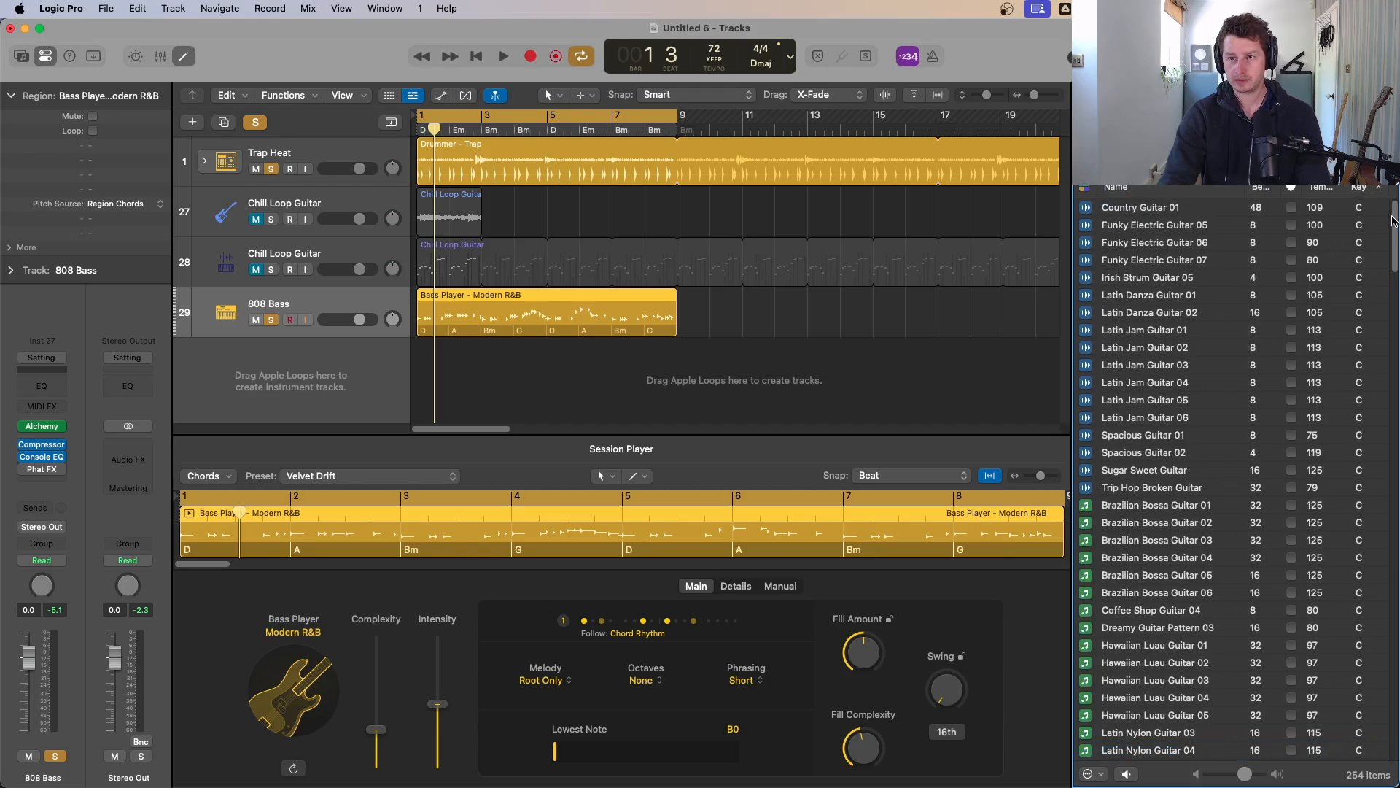
Step: Audition the guitar loops in D, from Airy Rhythm Guitar through the Solaris Guitar loops
drag(1393, 231, 1389, 302)
scroll(1303, 348, down, 15)
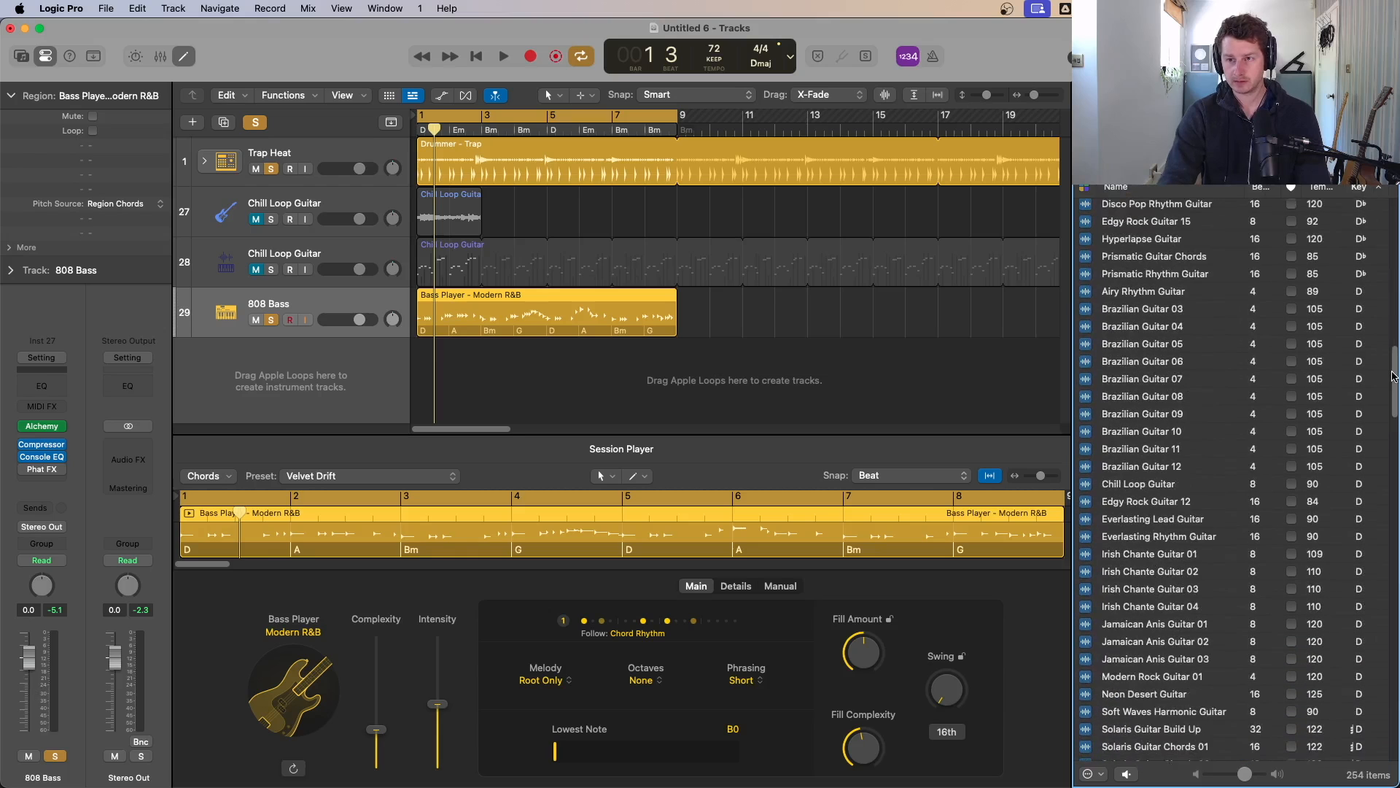
click(1161, 306)
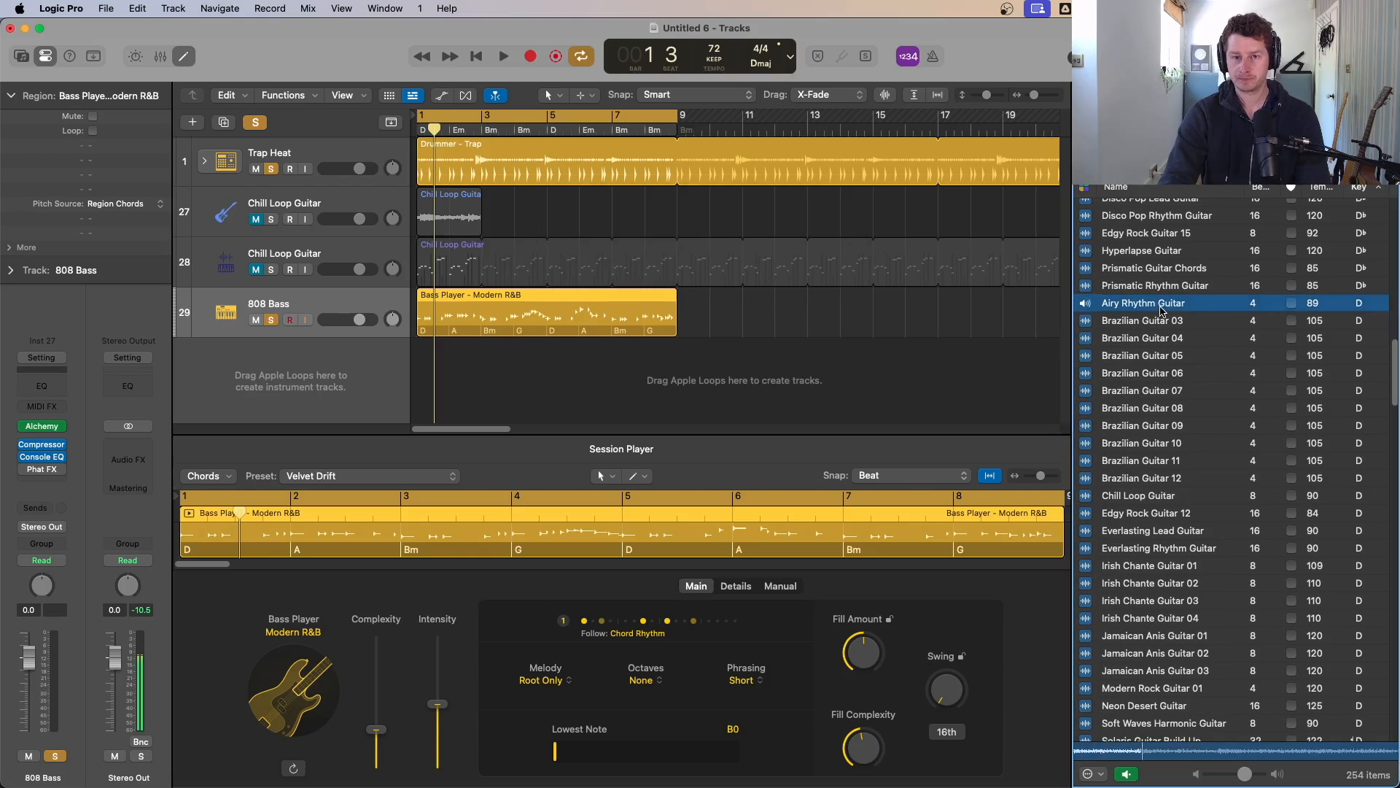
click(1159, 323)
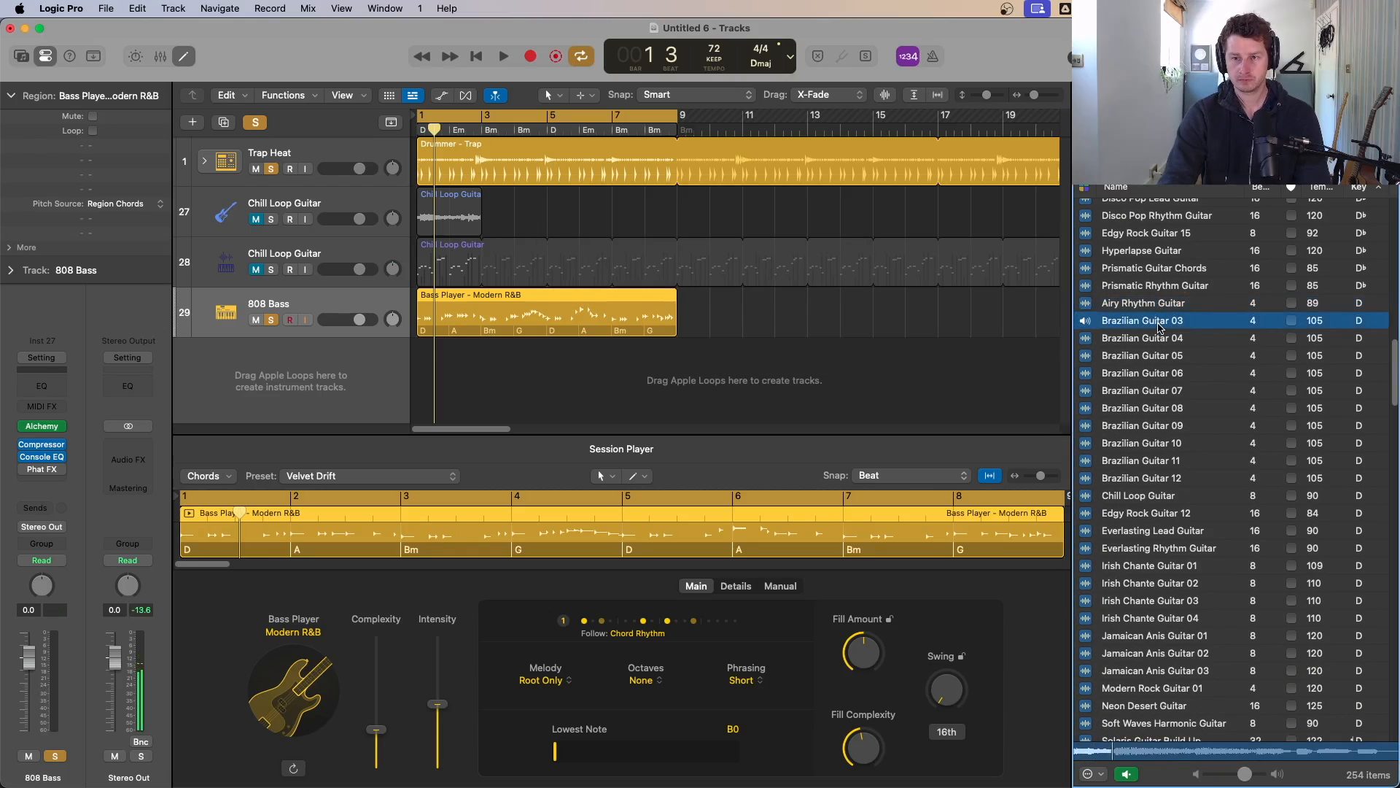
click(1153, 339)
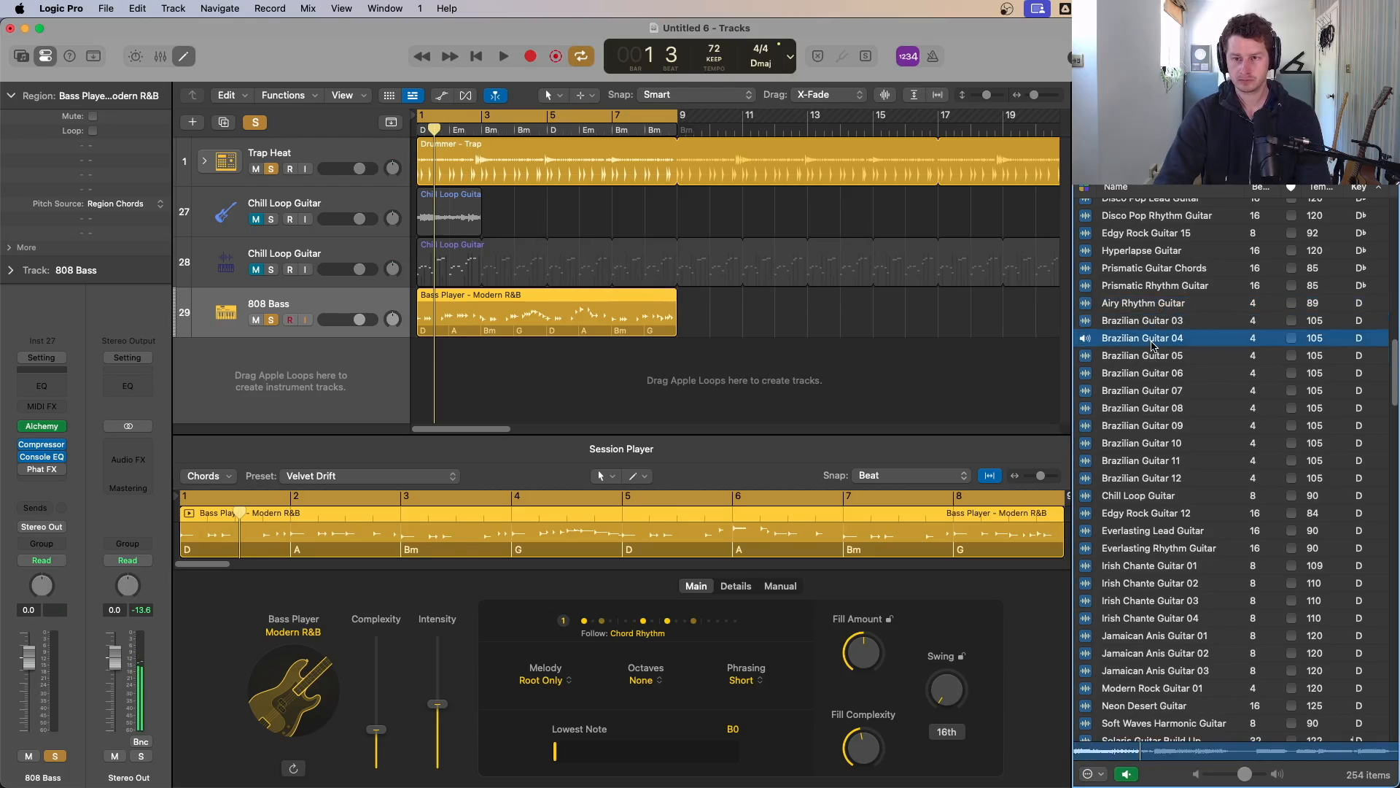
click(1161, 496)
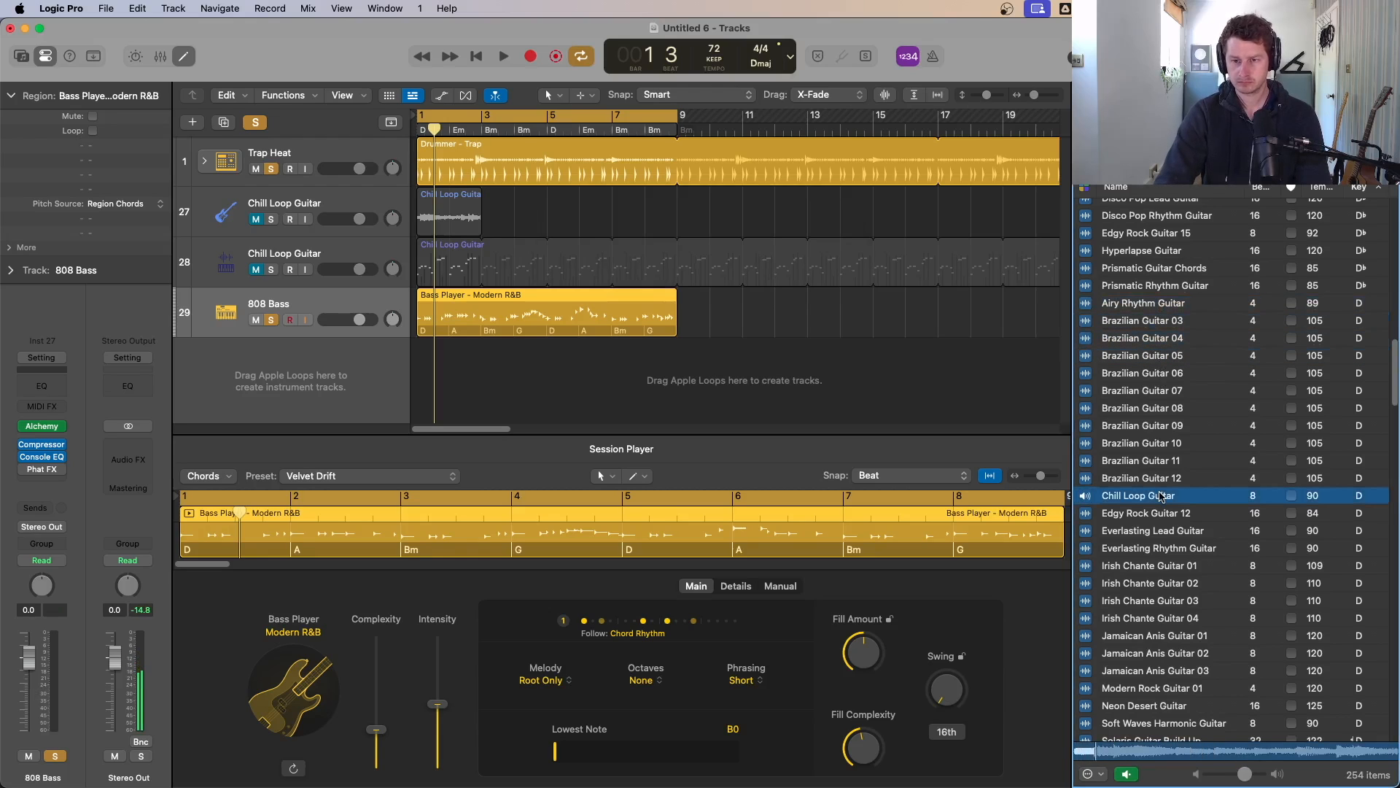
key(Down)
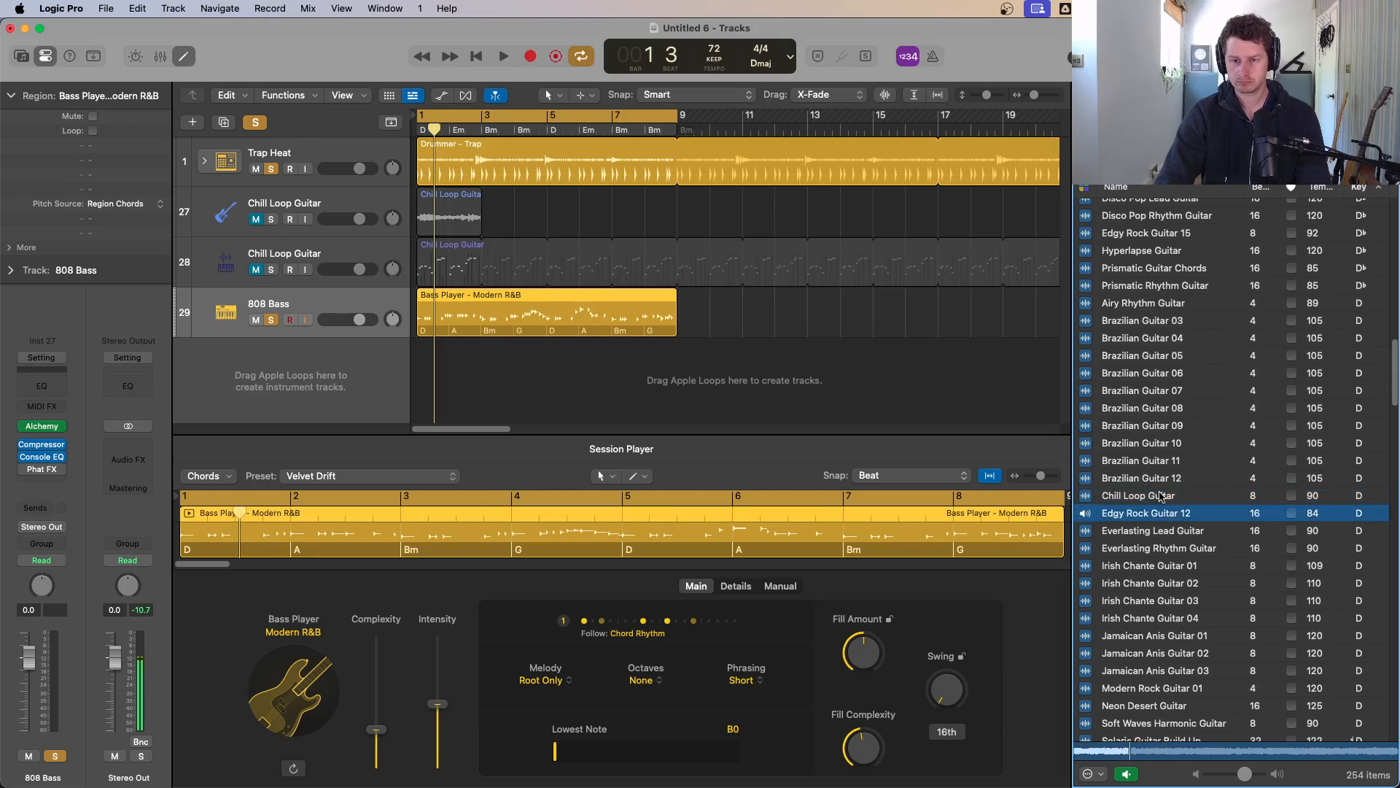
key(Down)
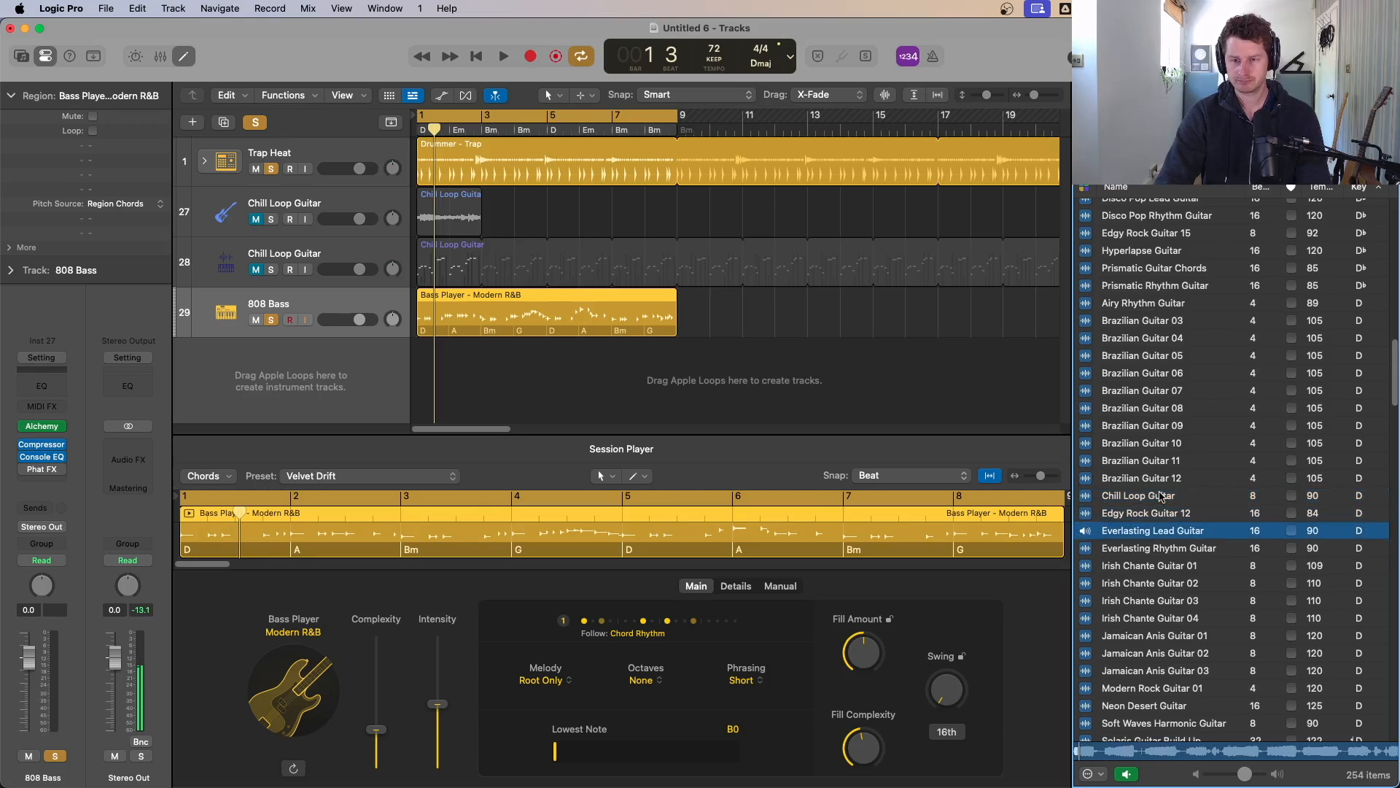
key(Down)
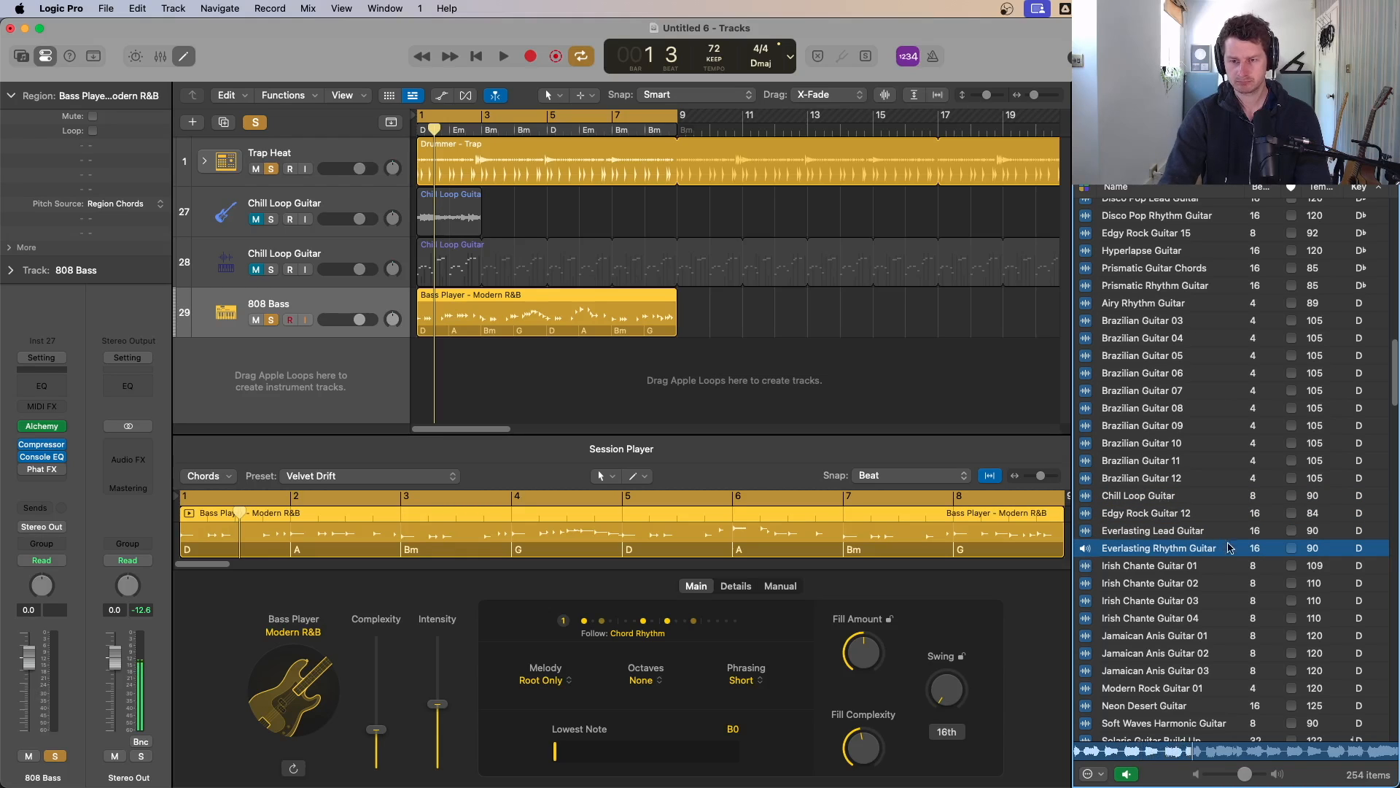
key(Down)
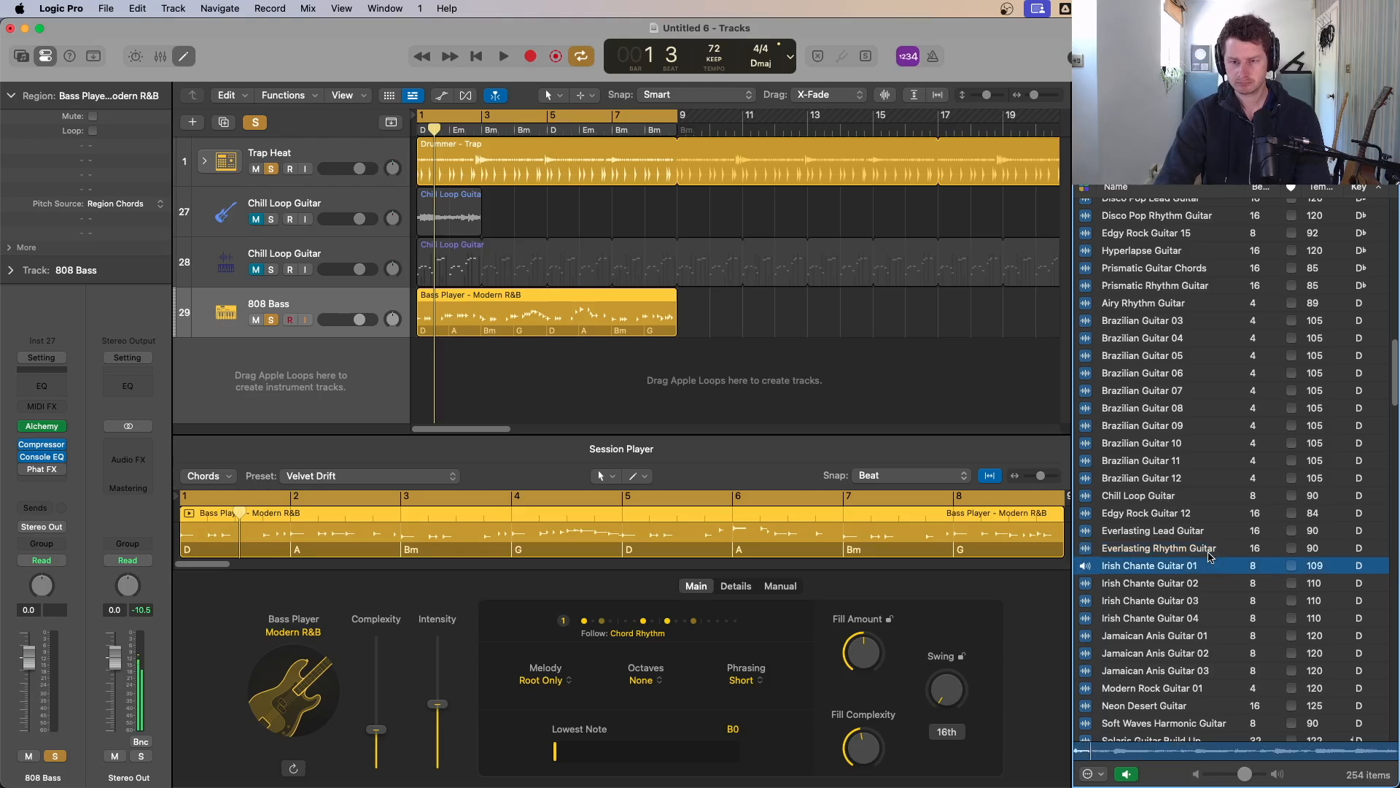
key(Down)
key(Down)
key(Down)
key(Down)
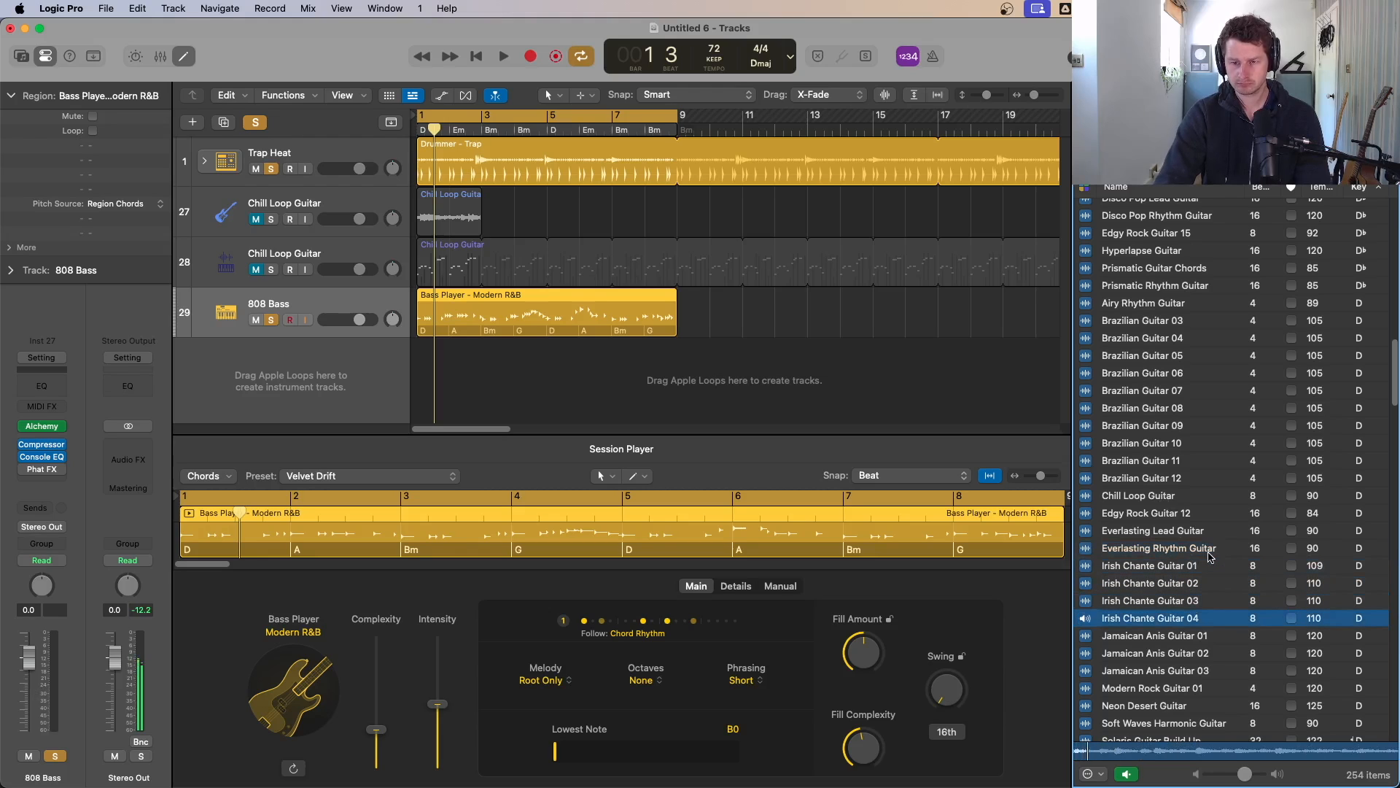
key(Down)
key(Down)
key(Down)
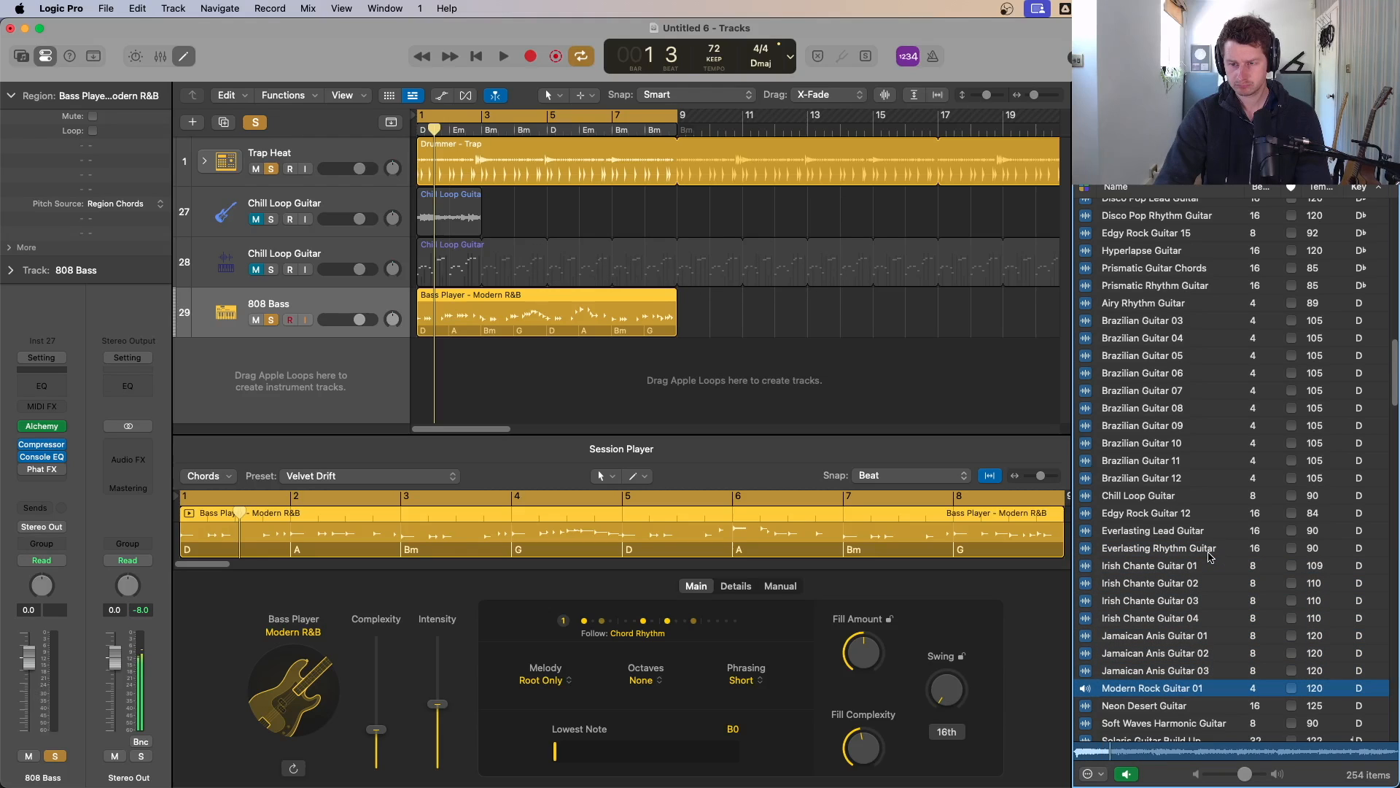
key(Down)
scroll(1269, 535, down, 8)
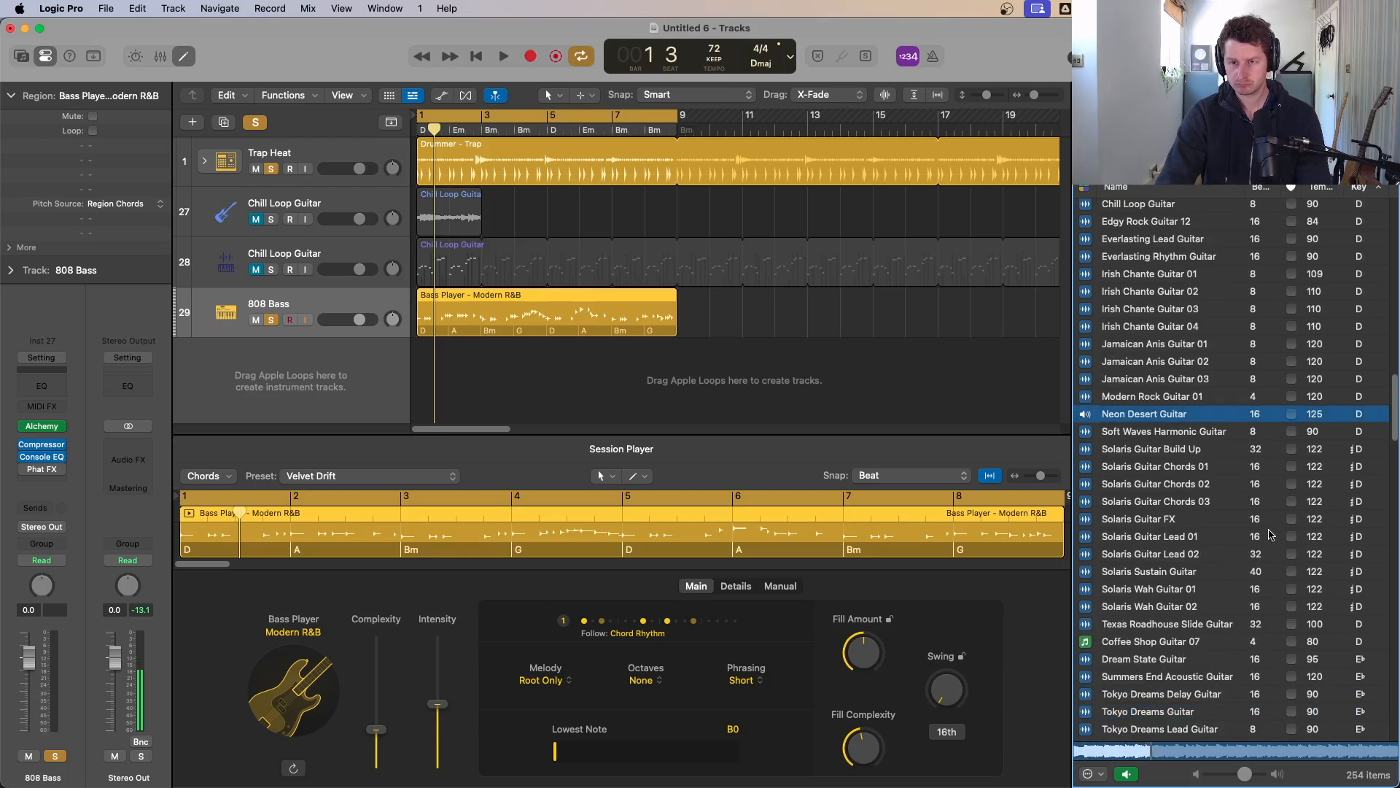
key(Down)
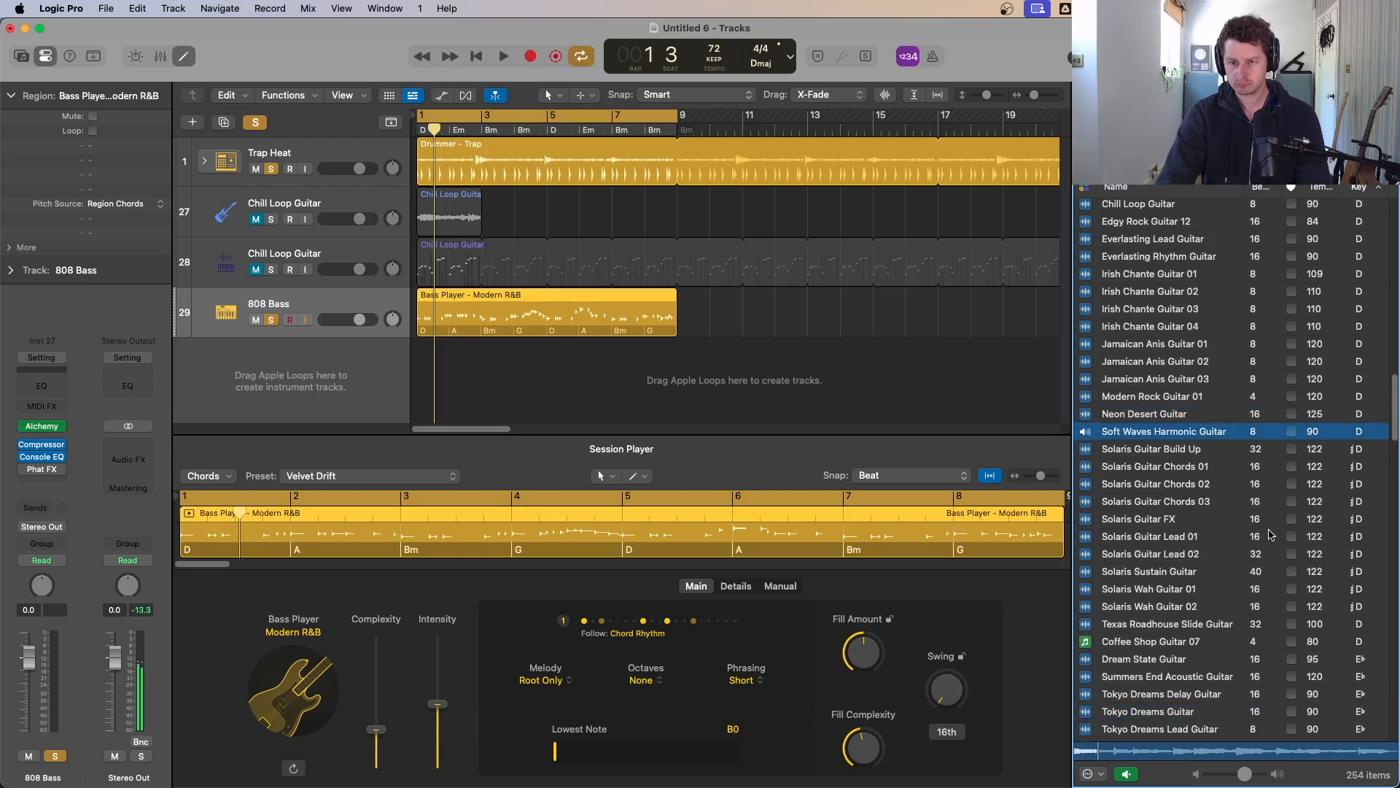
key(Down)
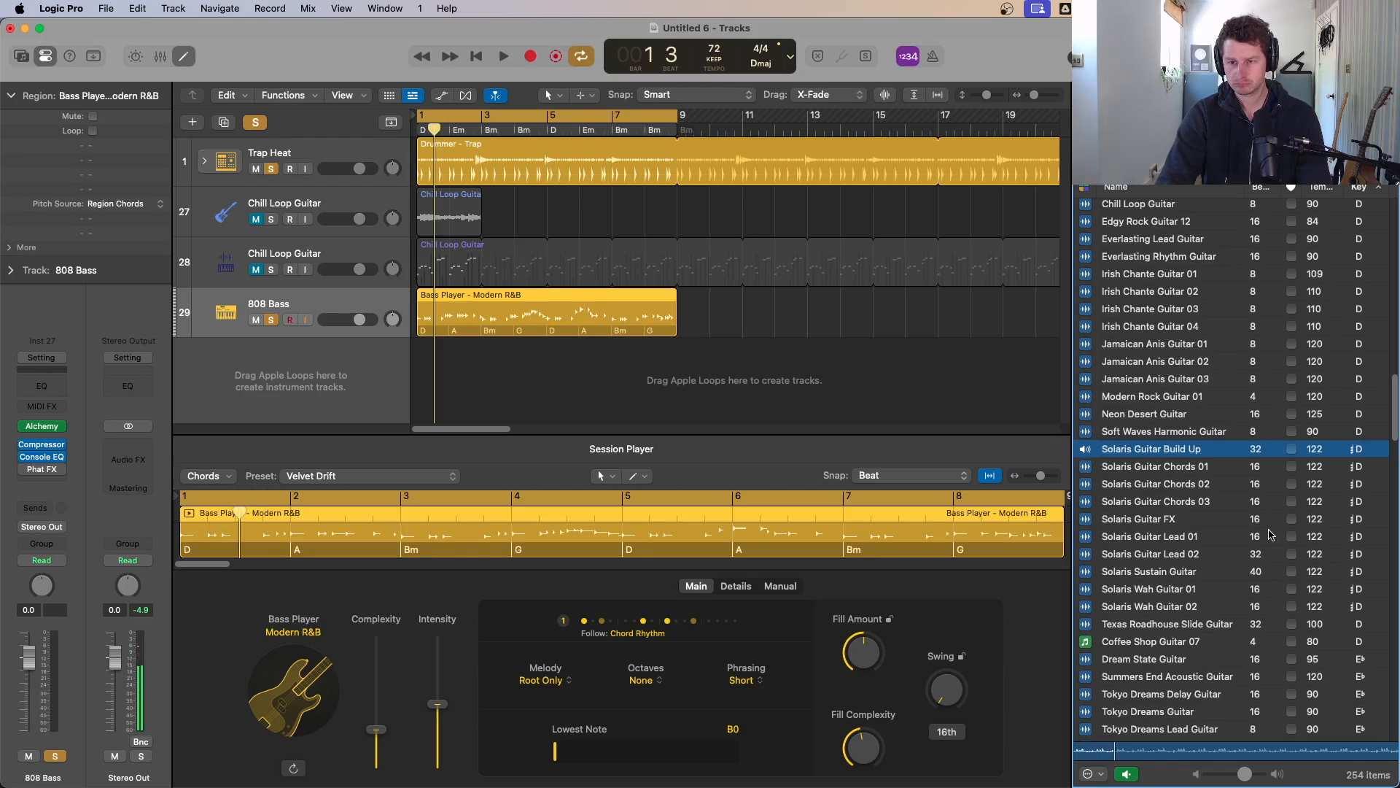
key(Down)
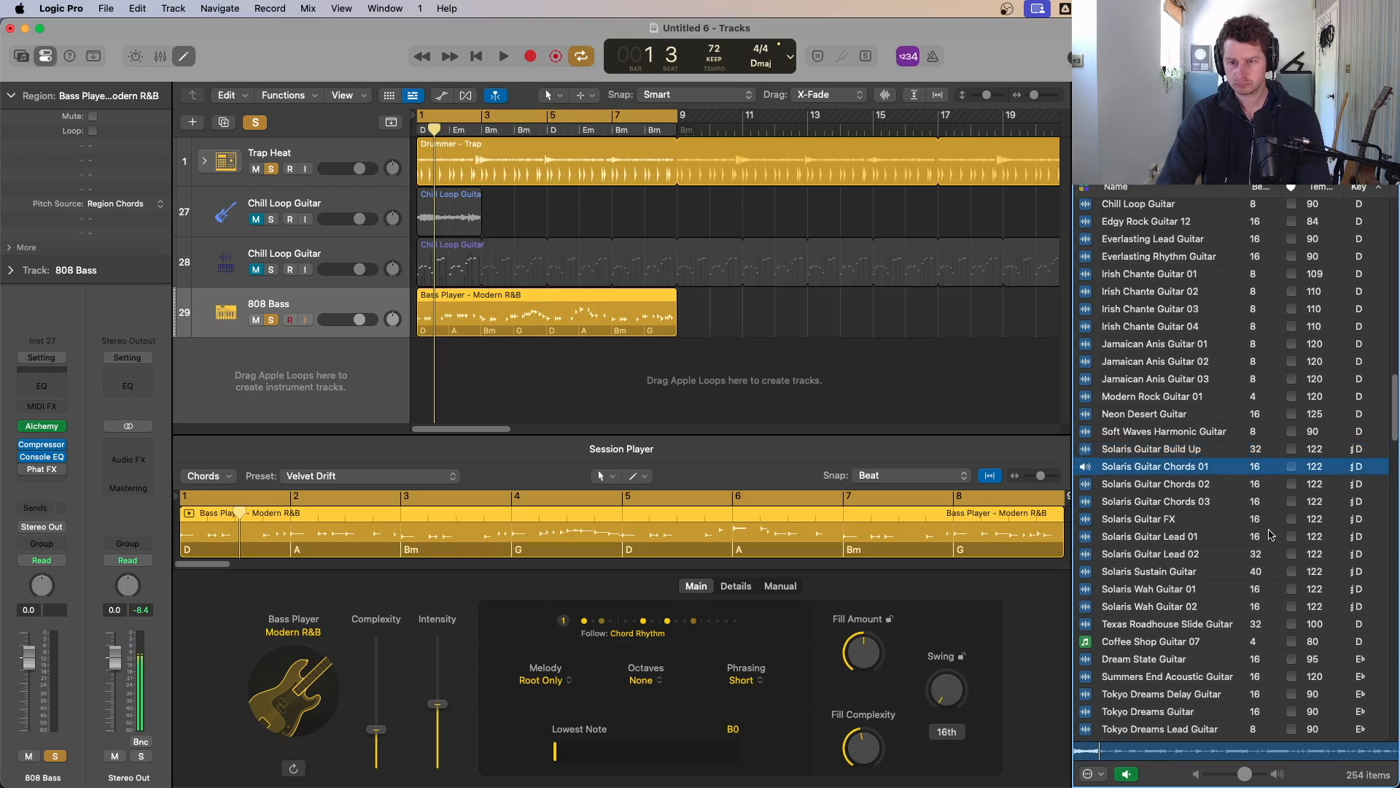
key(Down)
key(Down)
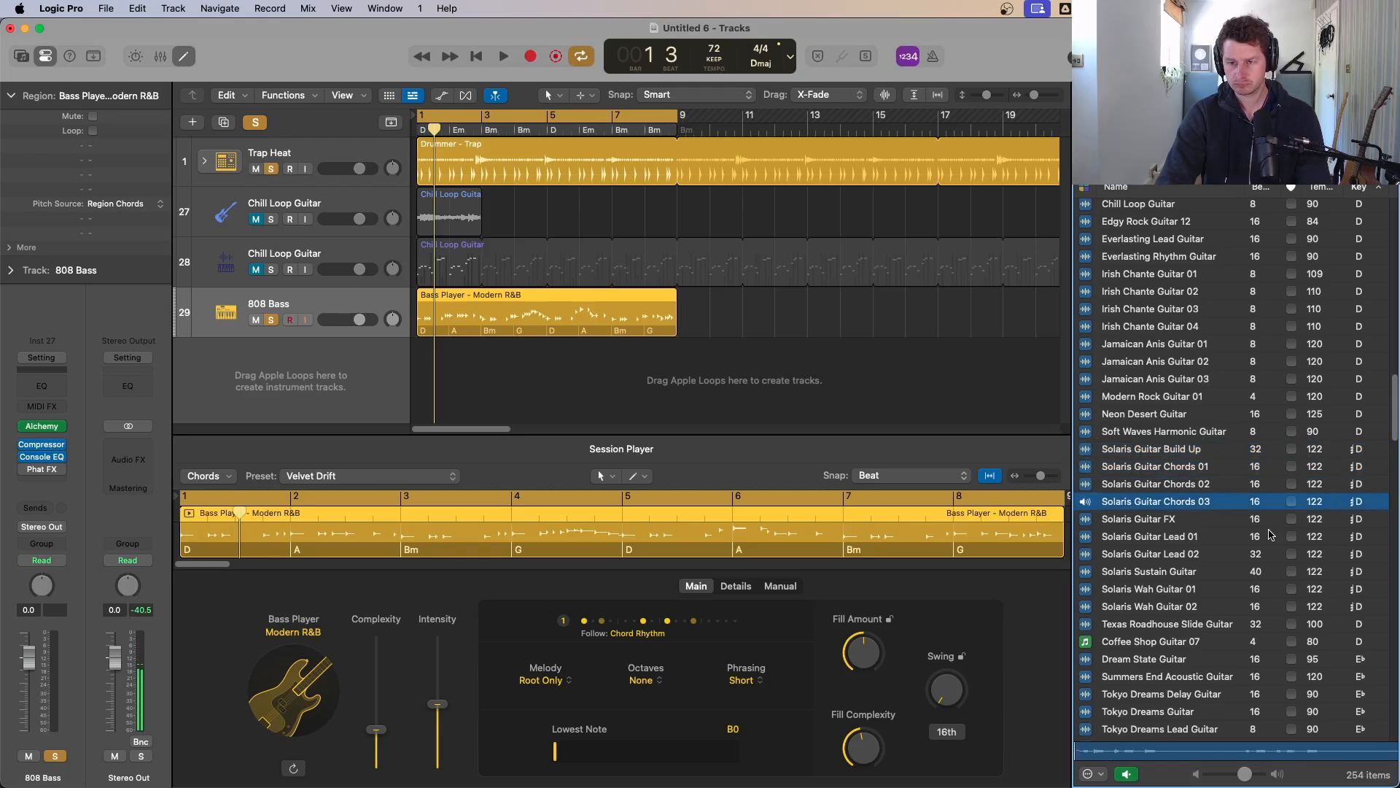
key(Down)
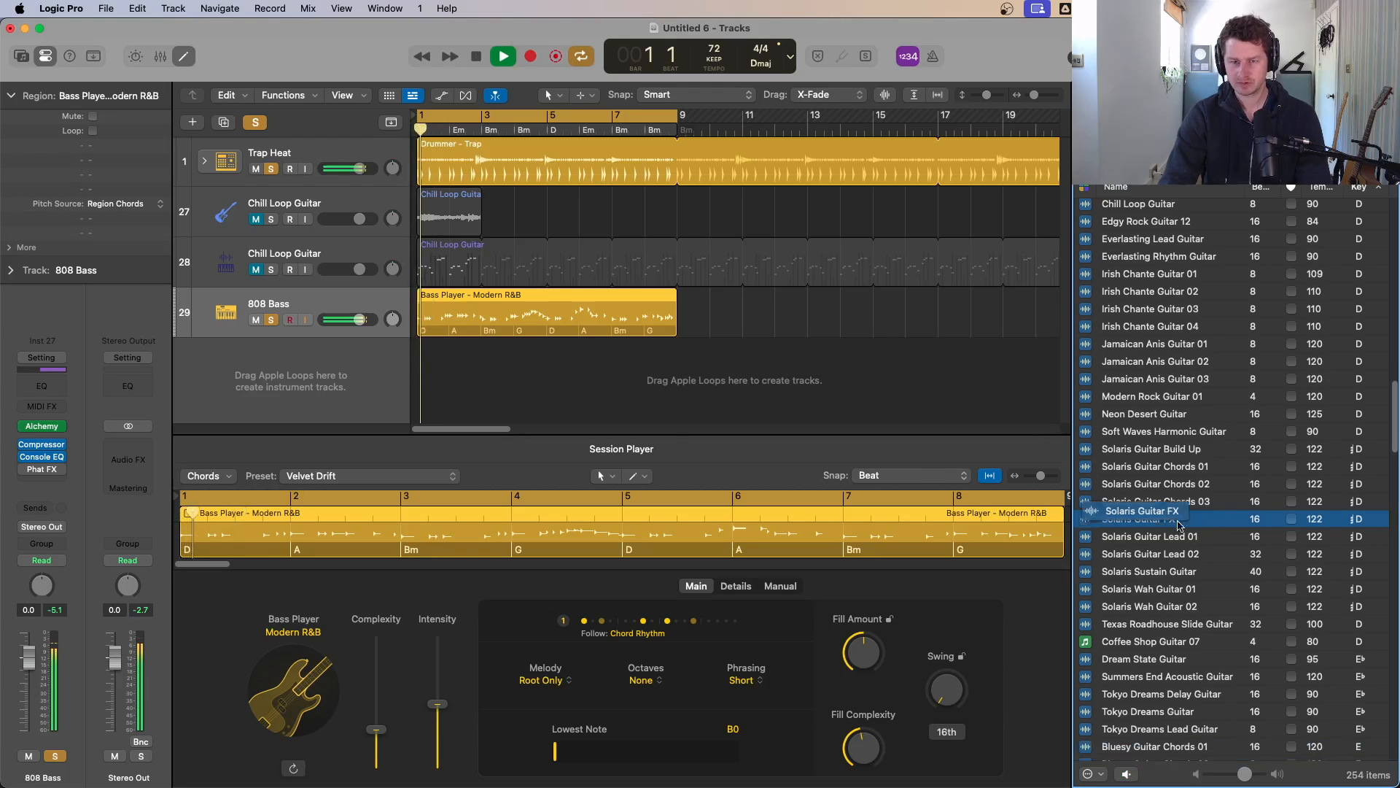
Step: Add the Solaris Guitar FX loop as a new track starting at bar 5 and solo it
drag(1201, 524, 548, 382)
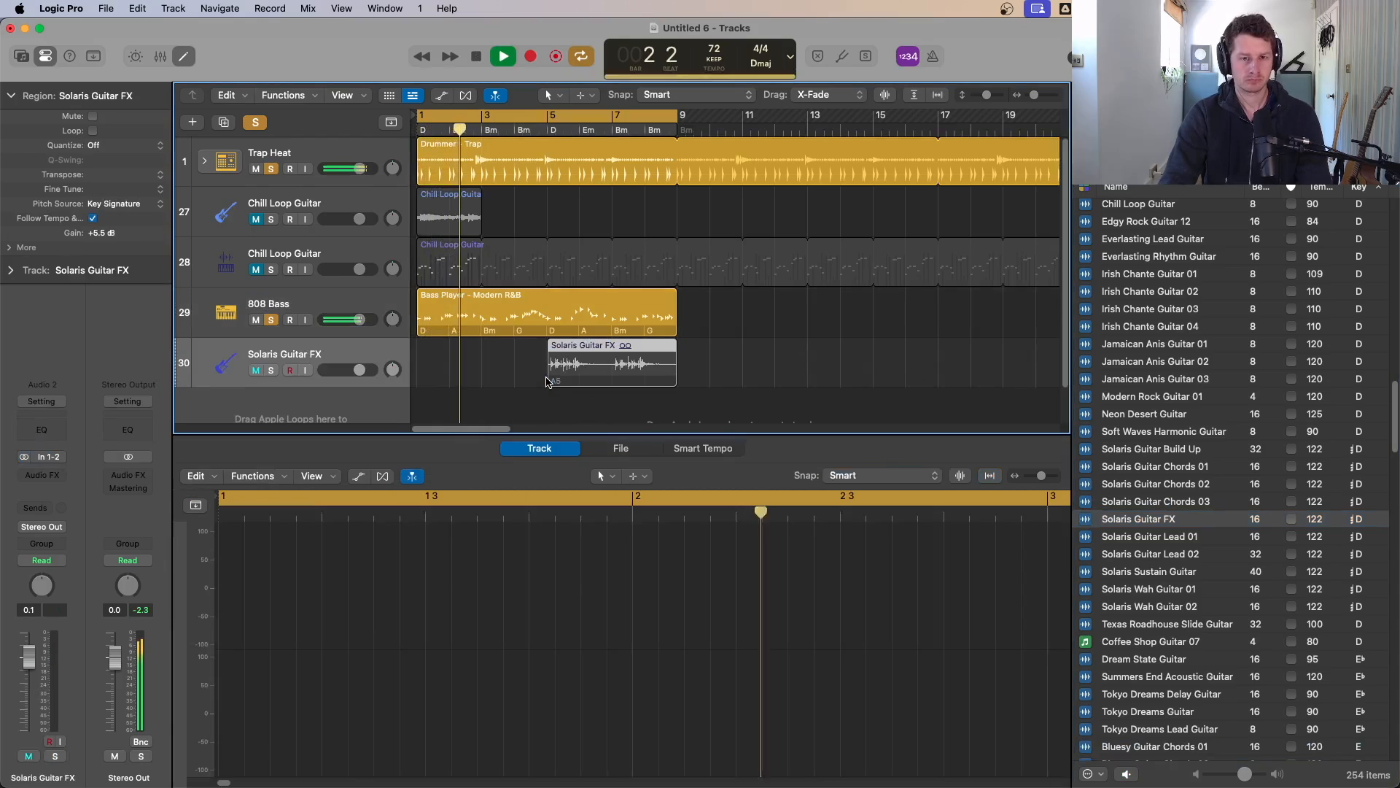
click(271, 370)
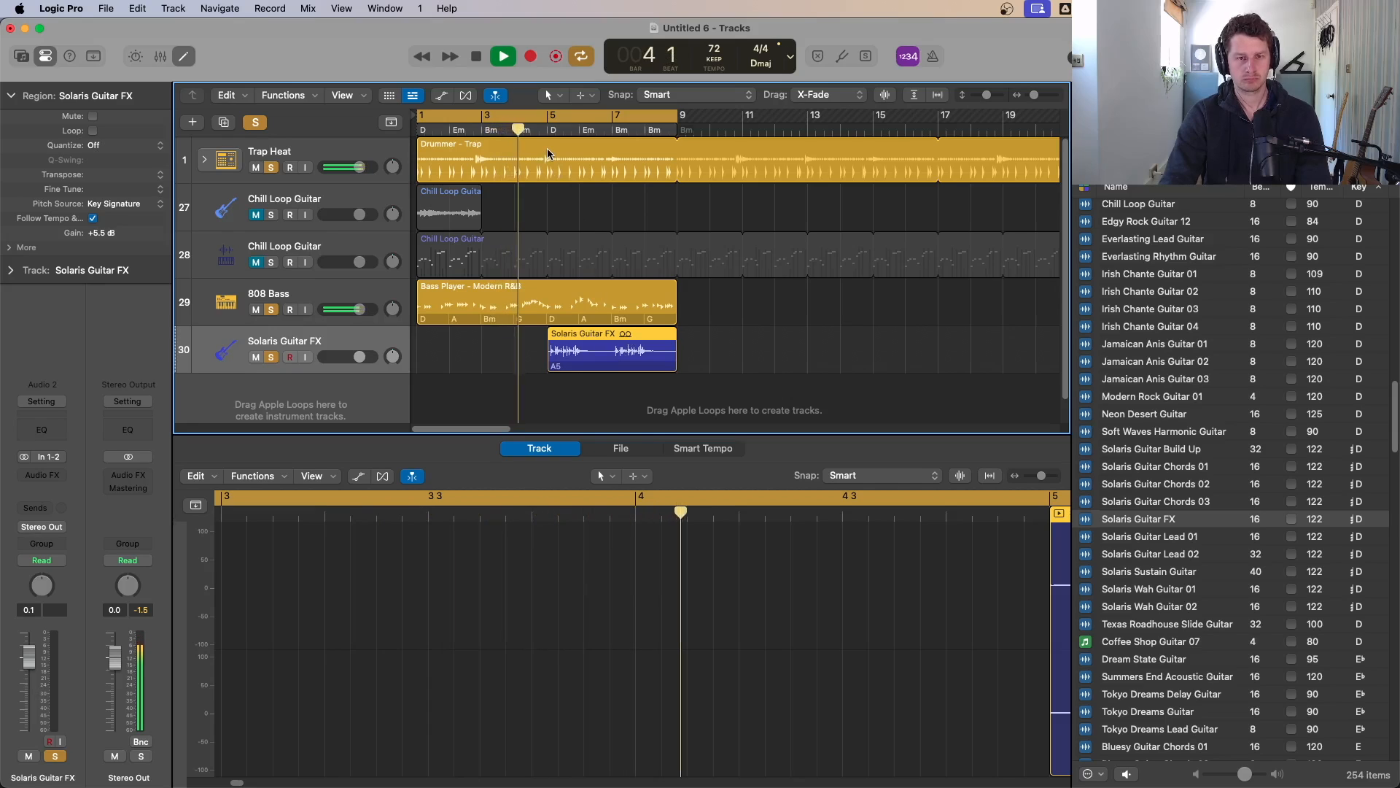
Step: Switch the transport display to its custom view
click(789, 56)
click(811, 156)
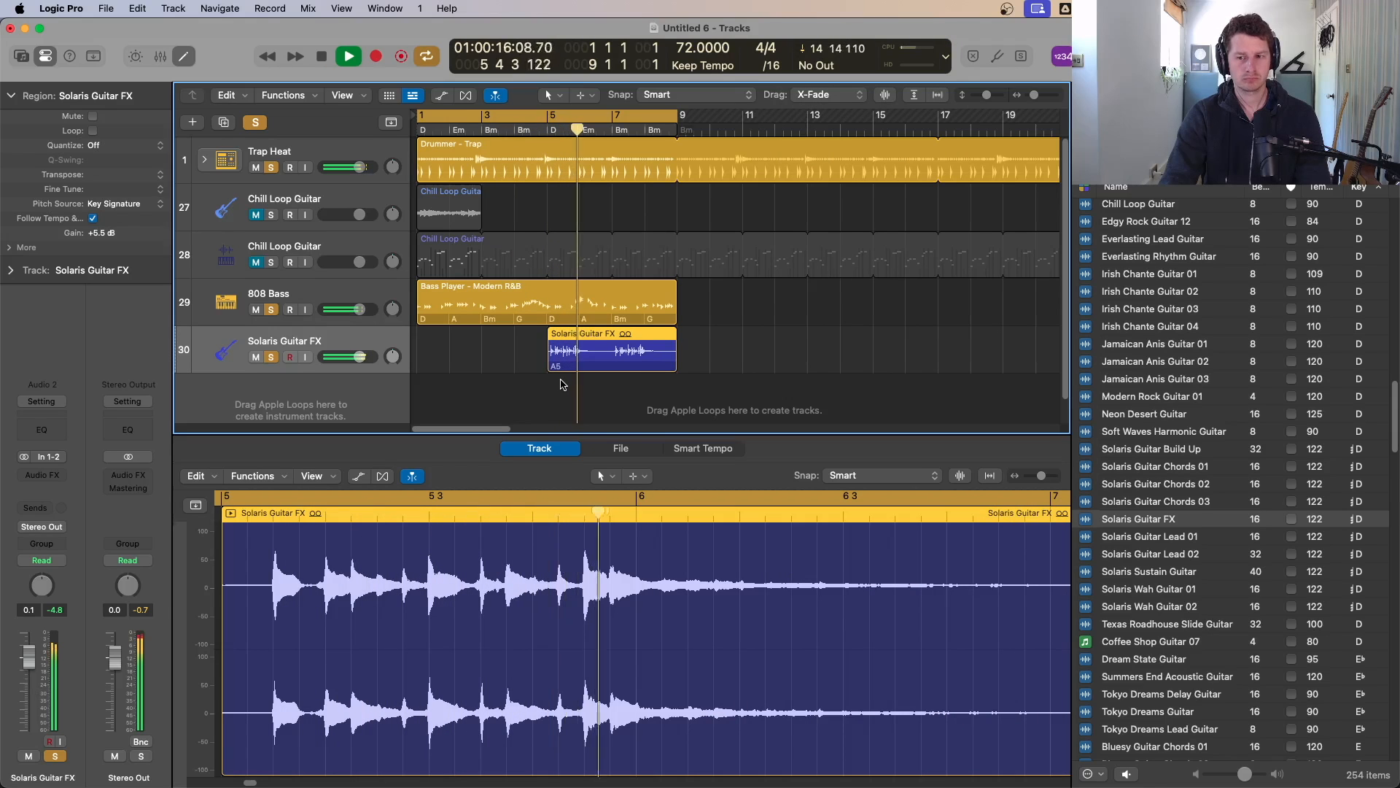
Step: Convert the Solaris Guitar FX region into a new Quick Sampler (Optimized) track and close the sampler window
drag(599, 358, 292, 403)
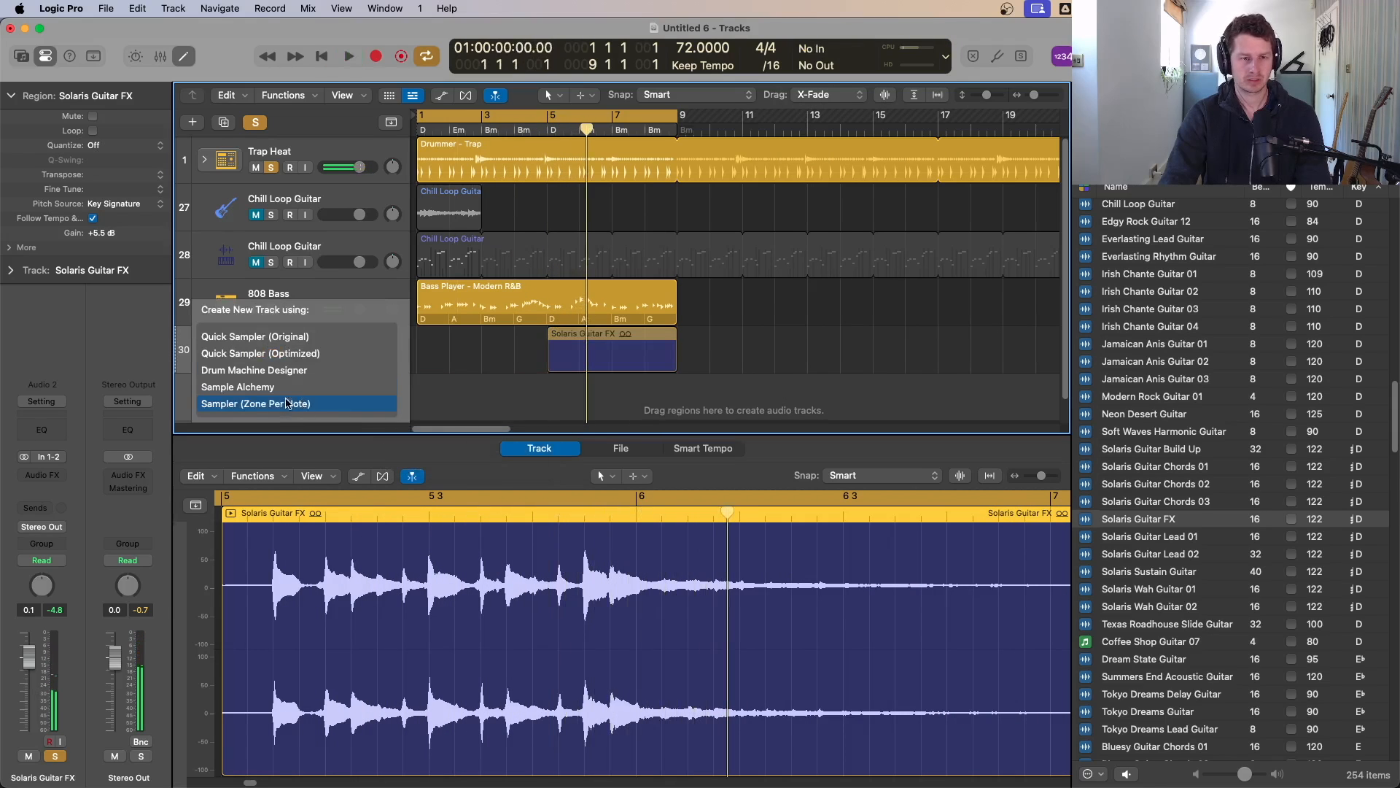
click(286, 354)
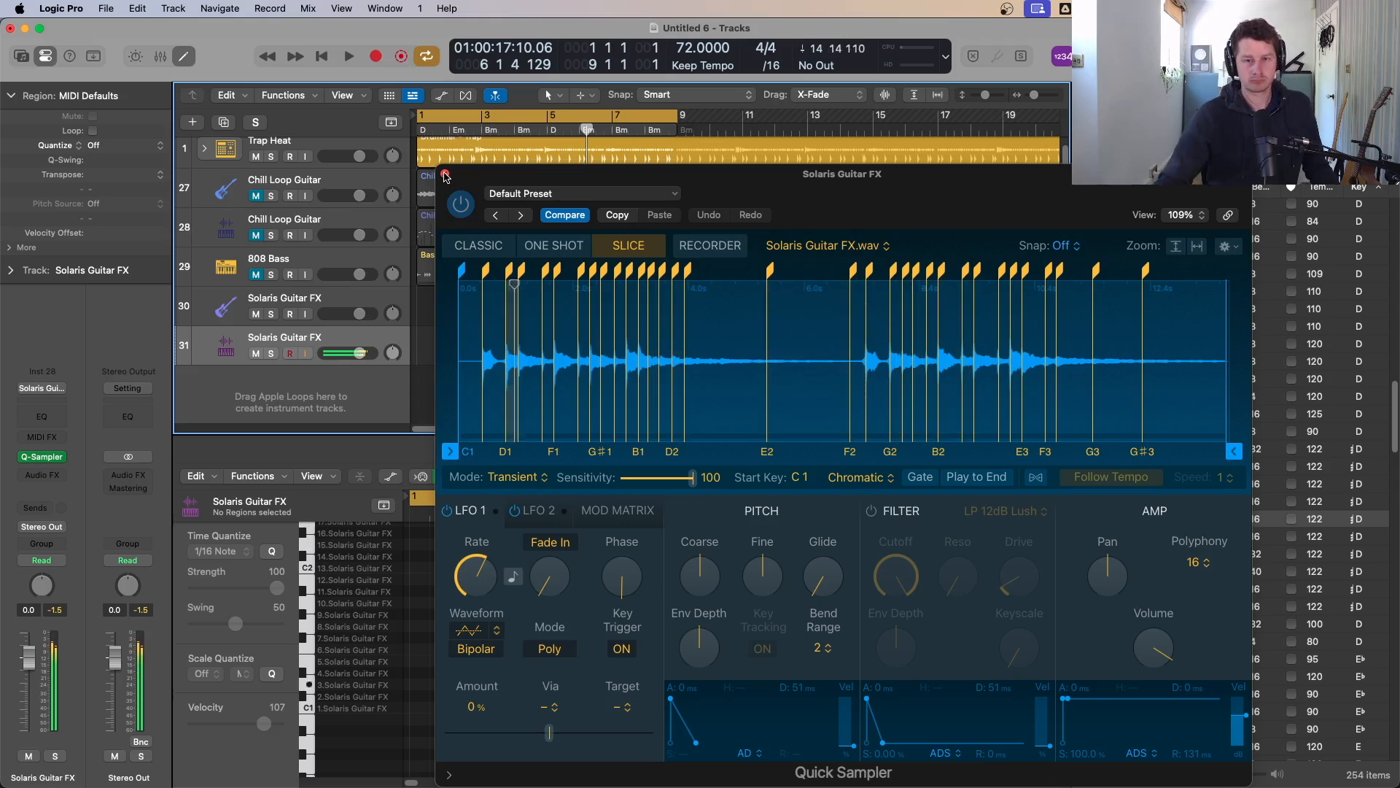
click(445, 174)
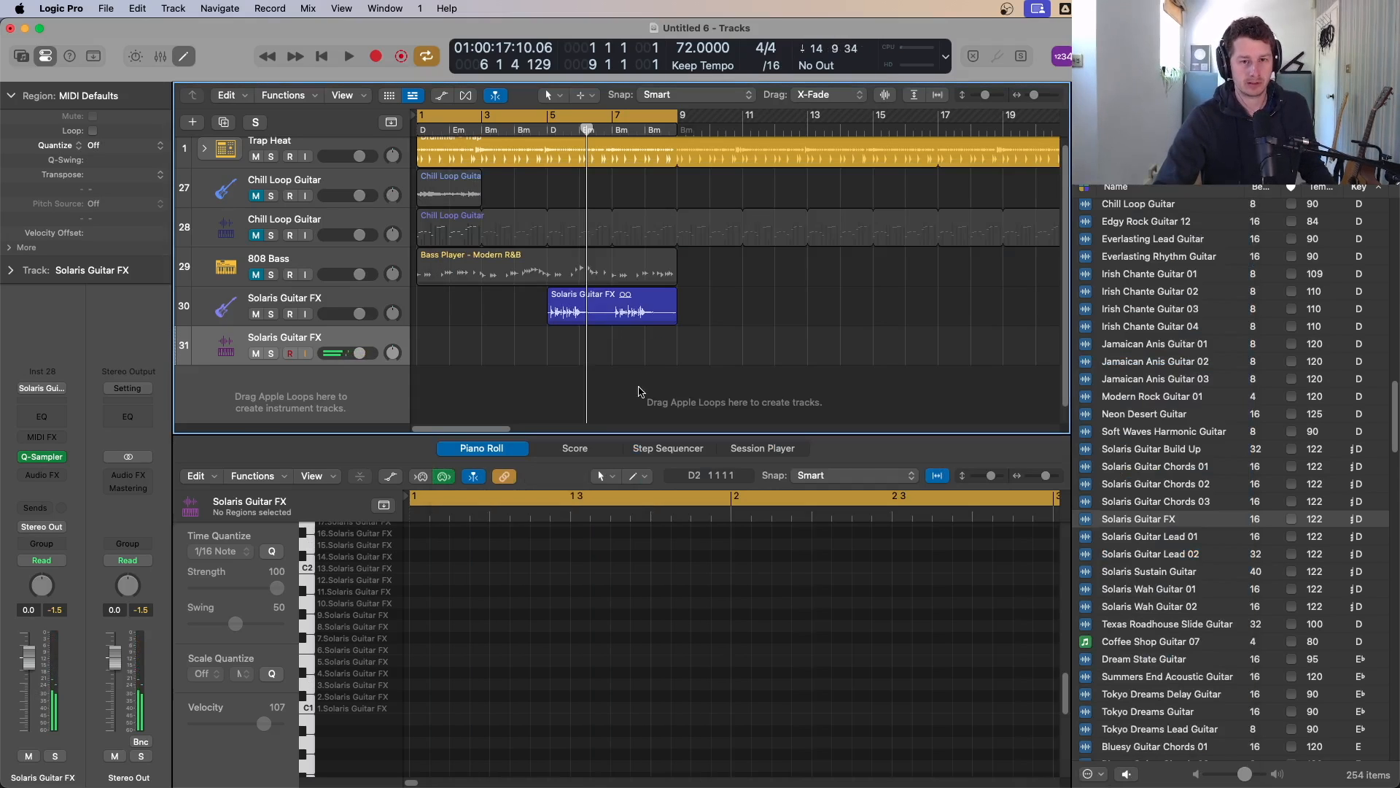
Step: Delete the Solaris Guitar FX region and remove both Solaris Guitar FX tracks
drag(648, 372, 575, 295)
key(Delete)
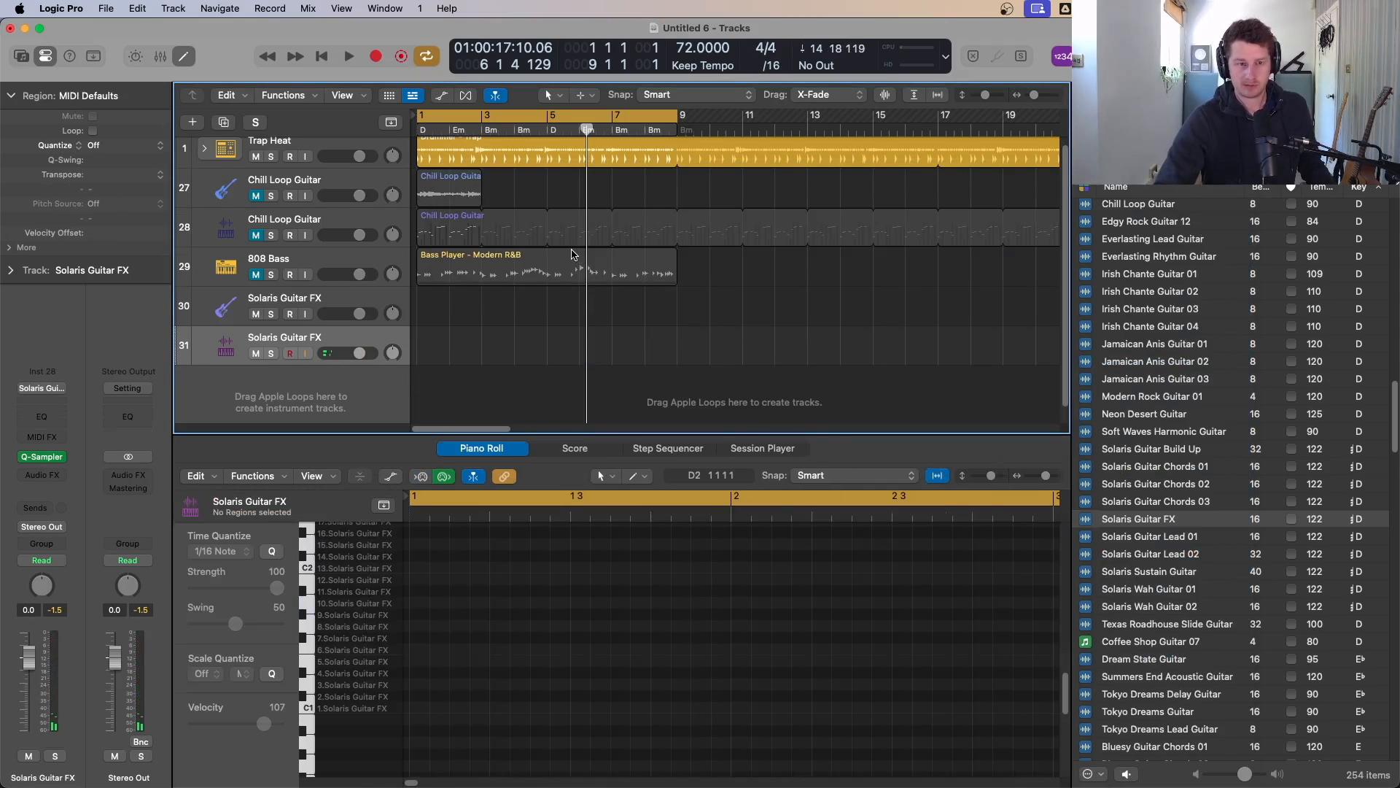
key(super+BackSpace)
key(super+BackSpace)
click(604, 283)
Step: Audition guitar loops from Solaris Guitar Lead 01 through Texas Roadhouse Slide Guitar to Soft Waves Harmonic Guitar
click(1141, 540)
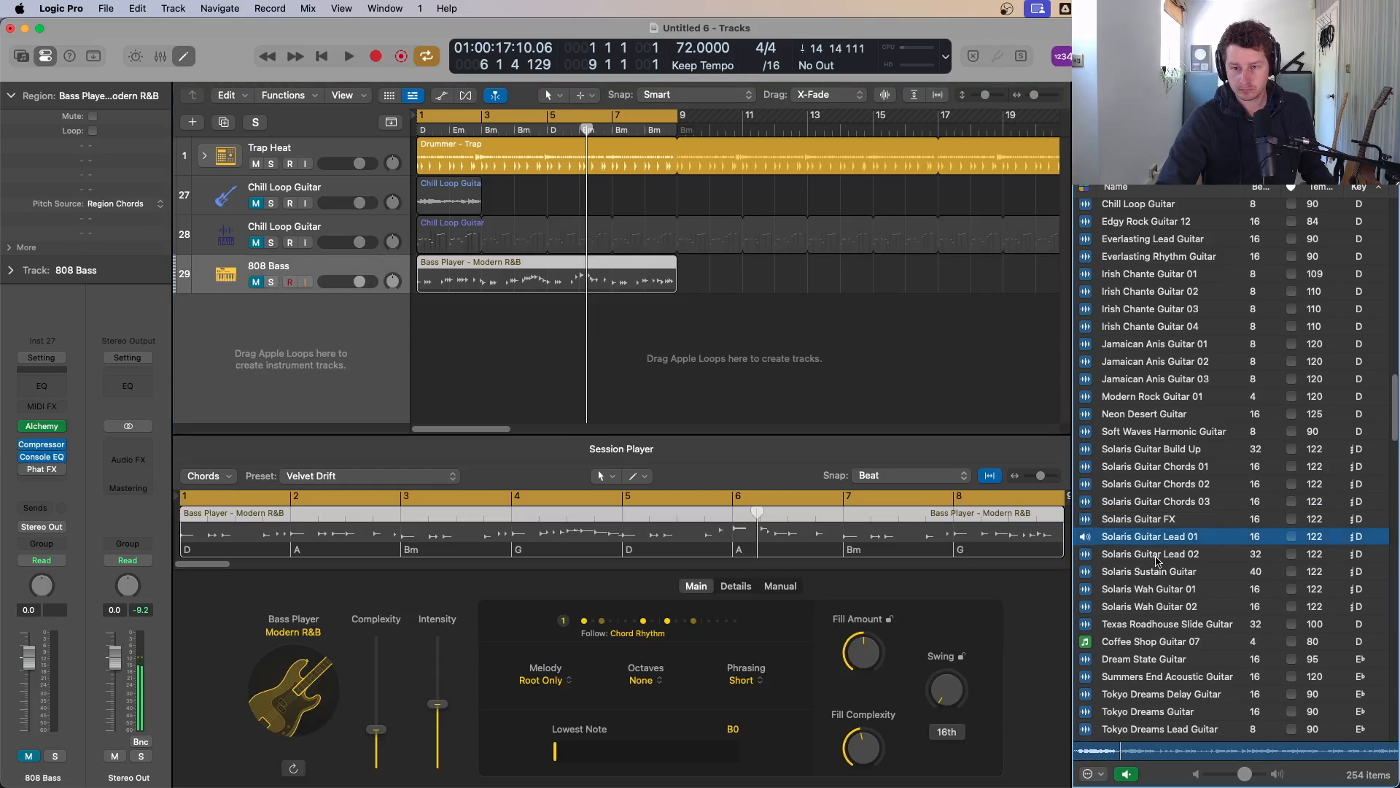
click(1158, 591)
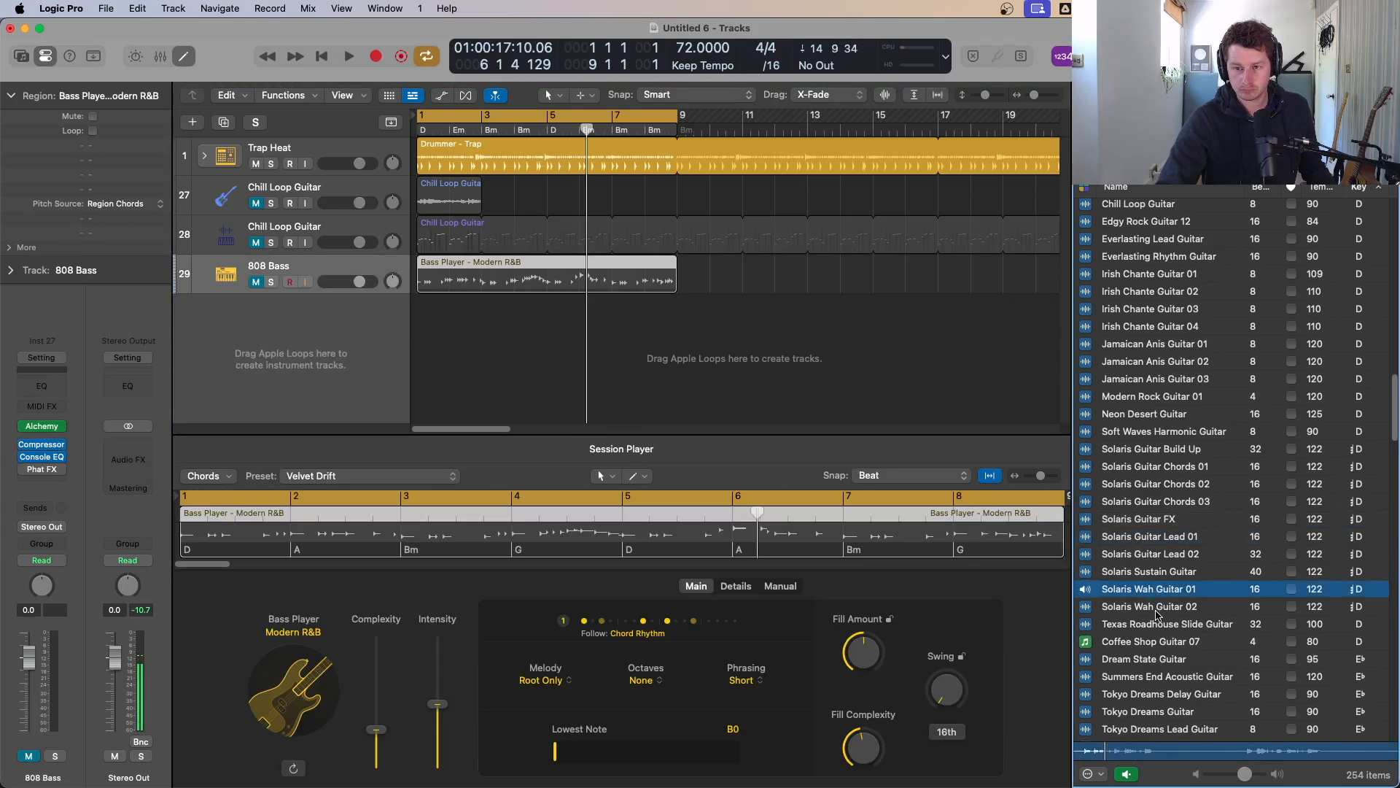
click(1157, 610)
click(1168, 661)
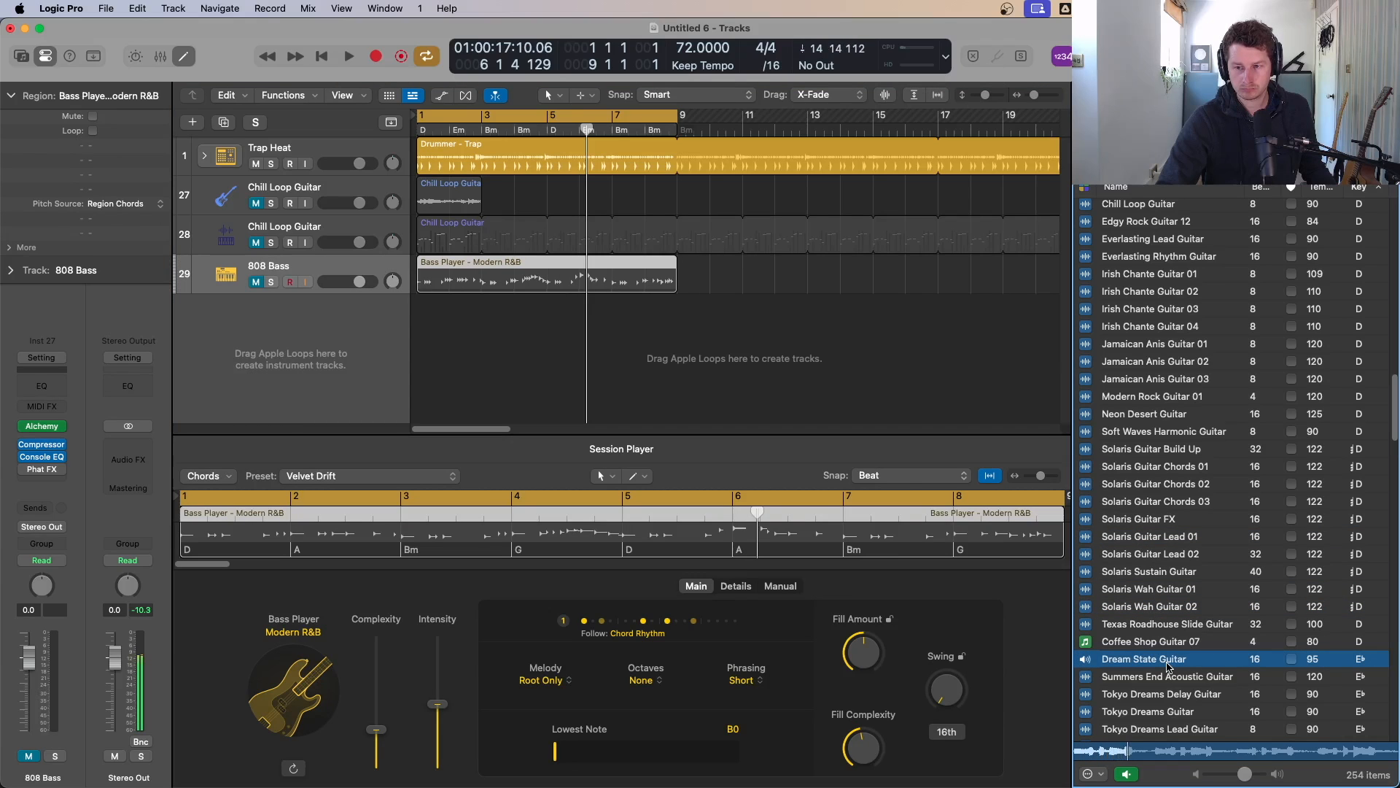
click(1165, 626)
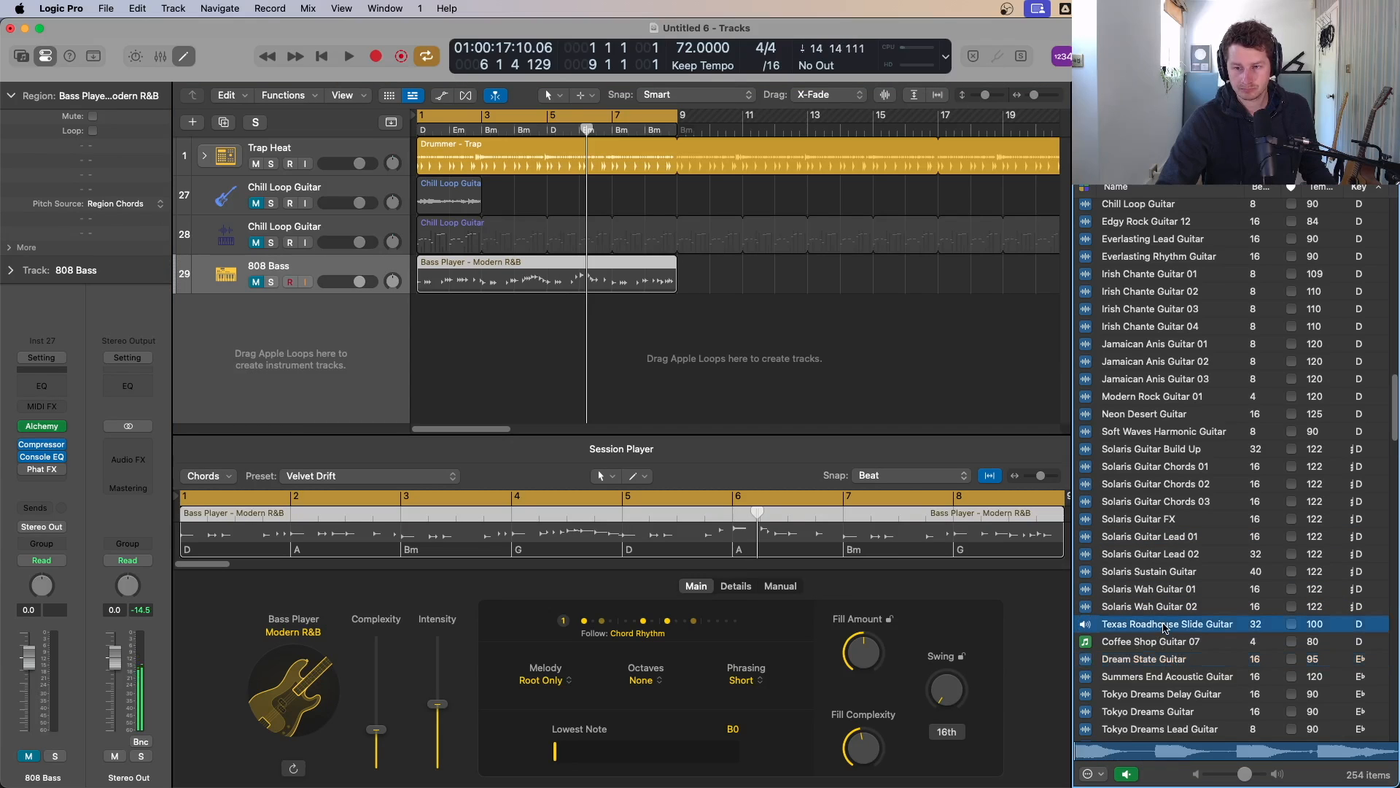
click(1152, 417)
click(1153, 433)
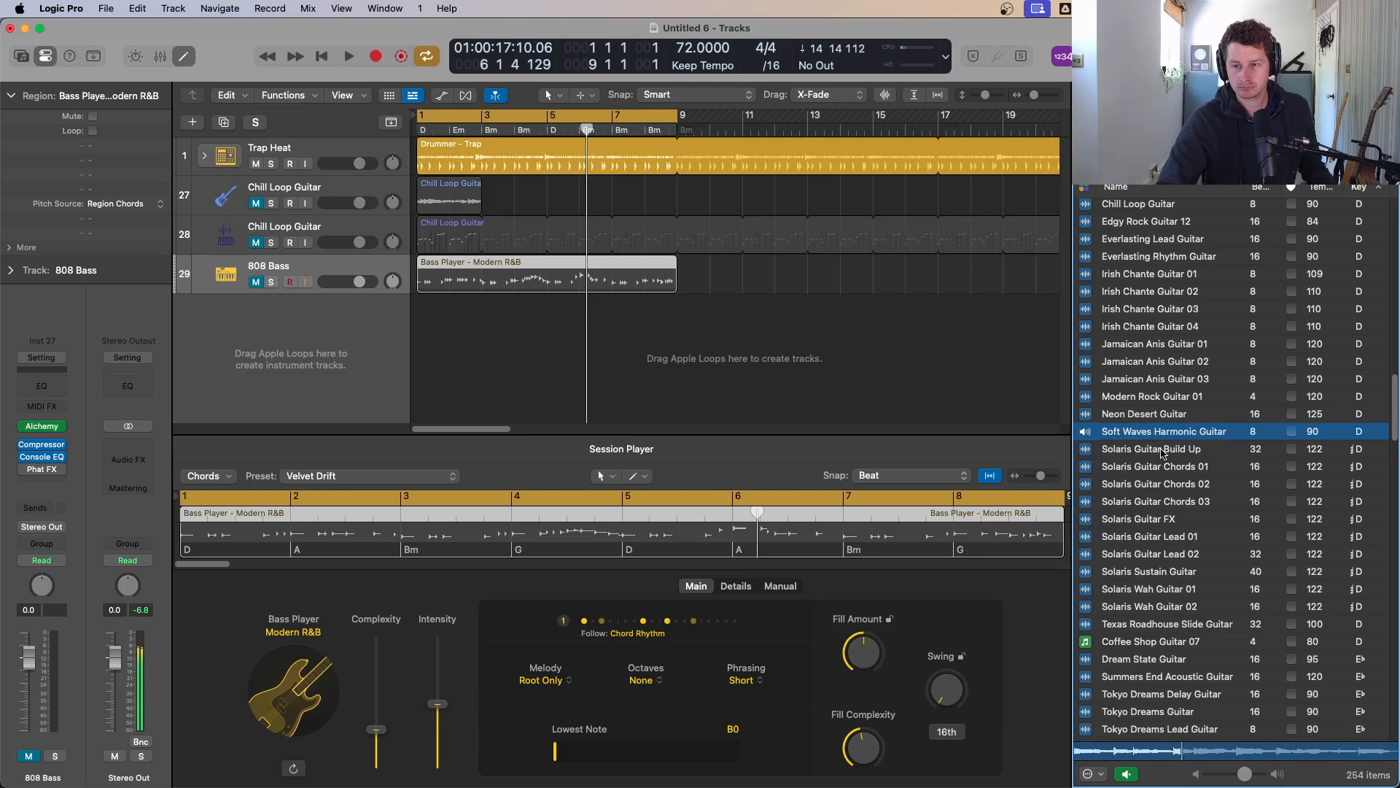
Step: Try adding Soft Waves Harmonic Guitar as a Drum Machine Designer track, then delete its region and track
drag(1167, 436, 319, 362)
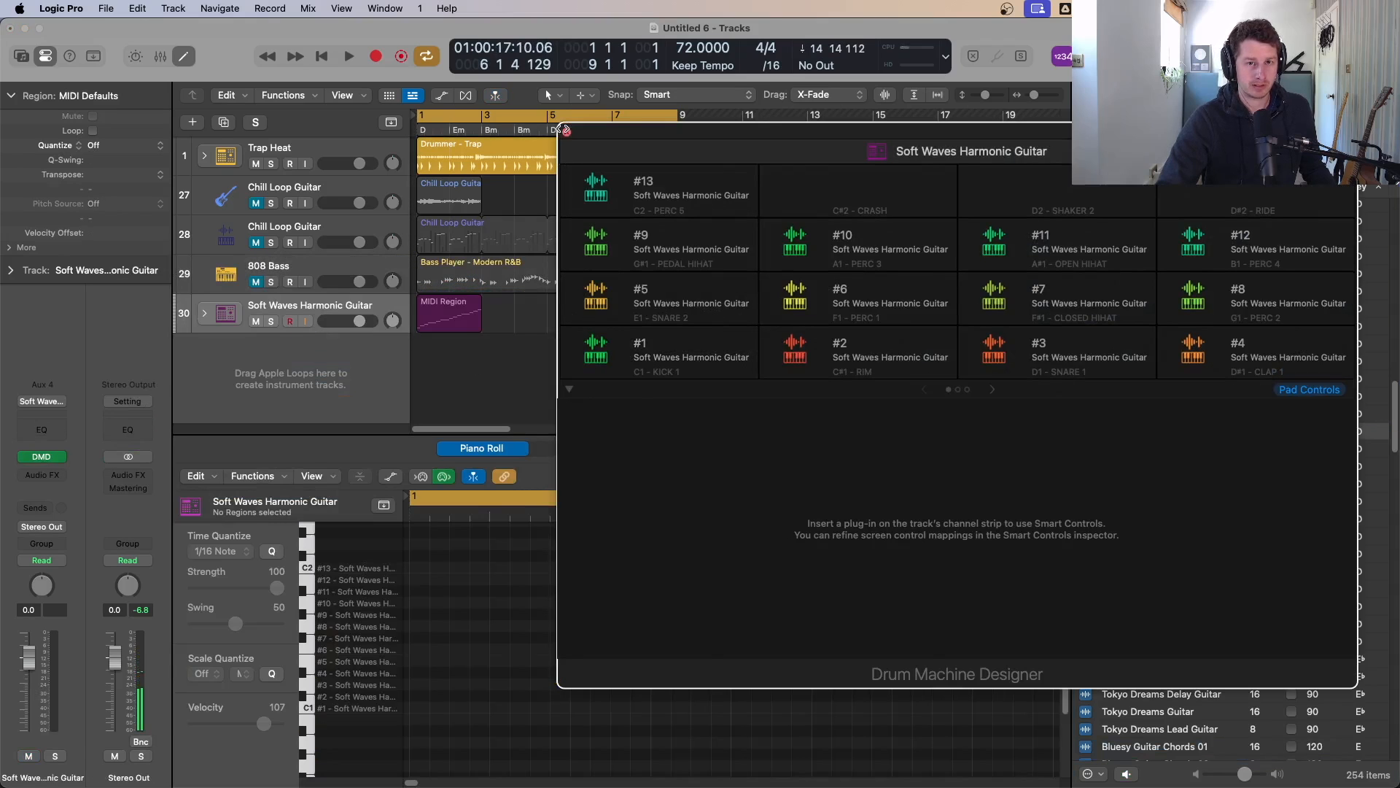
click(566, 130)
click(352, 304)
key(Delete)
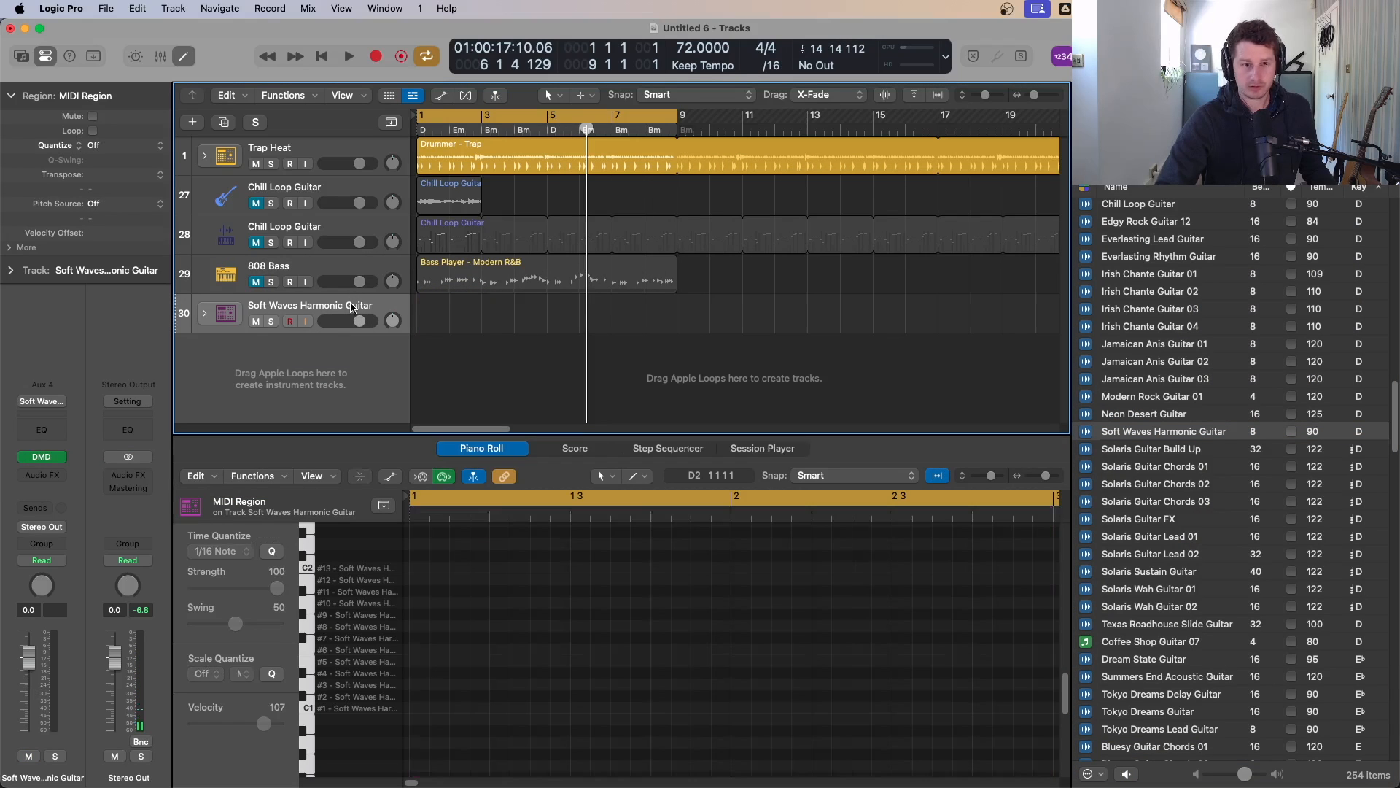
key(super+BackSpace)
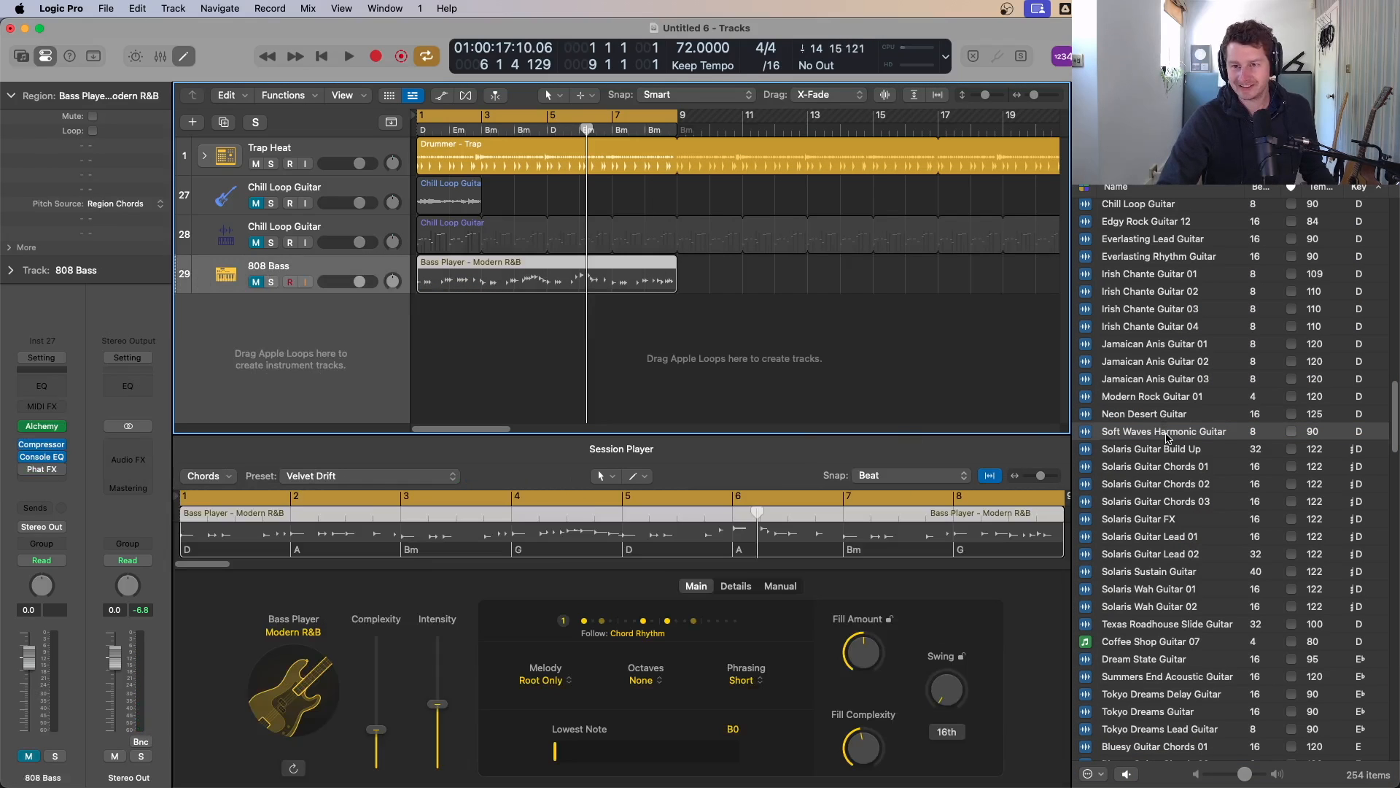
Step: Load the Soft Waves Harmonic Guitar loop into a new Quick Sampler (Optimized) track and play it with the 808 Bass muted
drag(1167, 438, 219, 321)
click(278, 347)
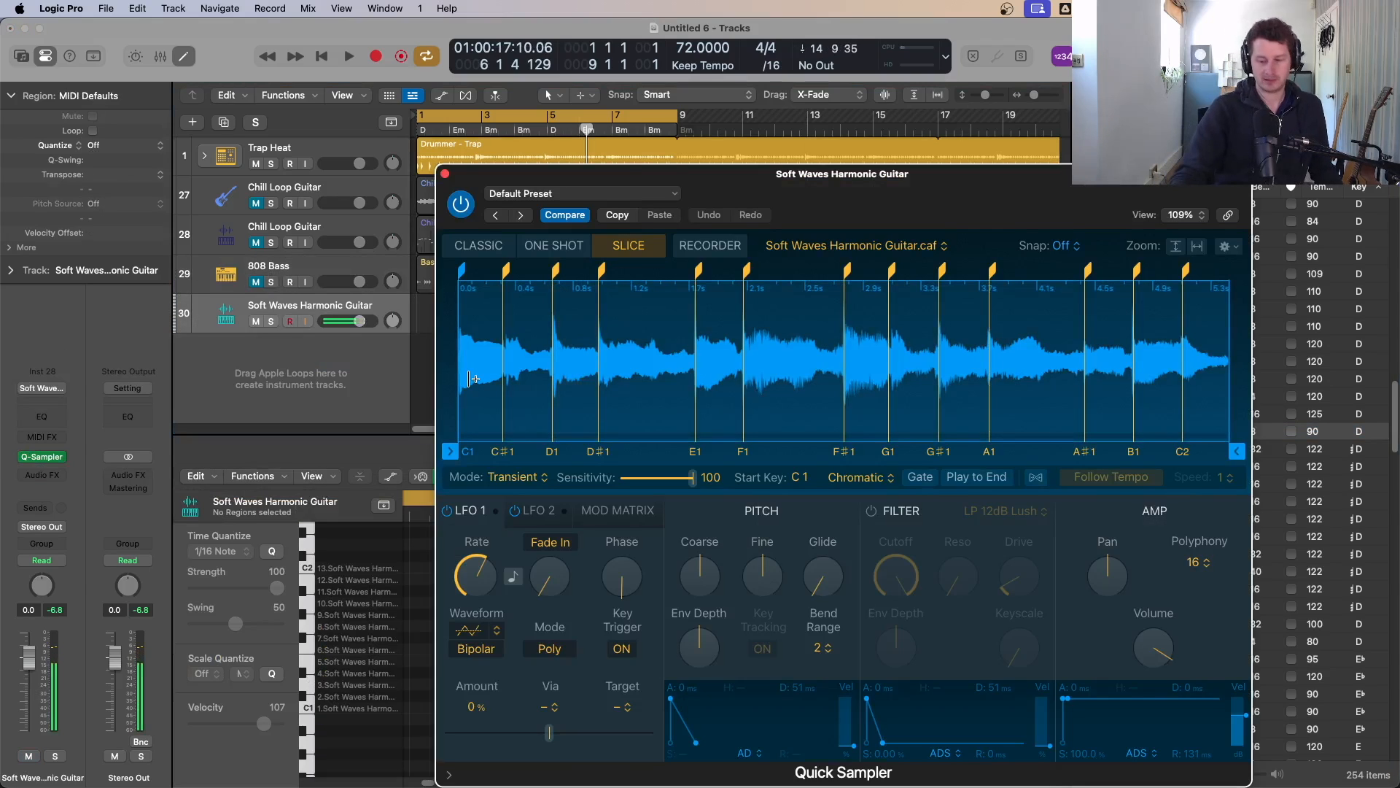
key(space)
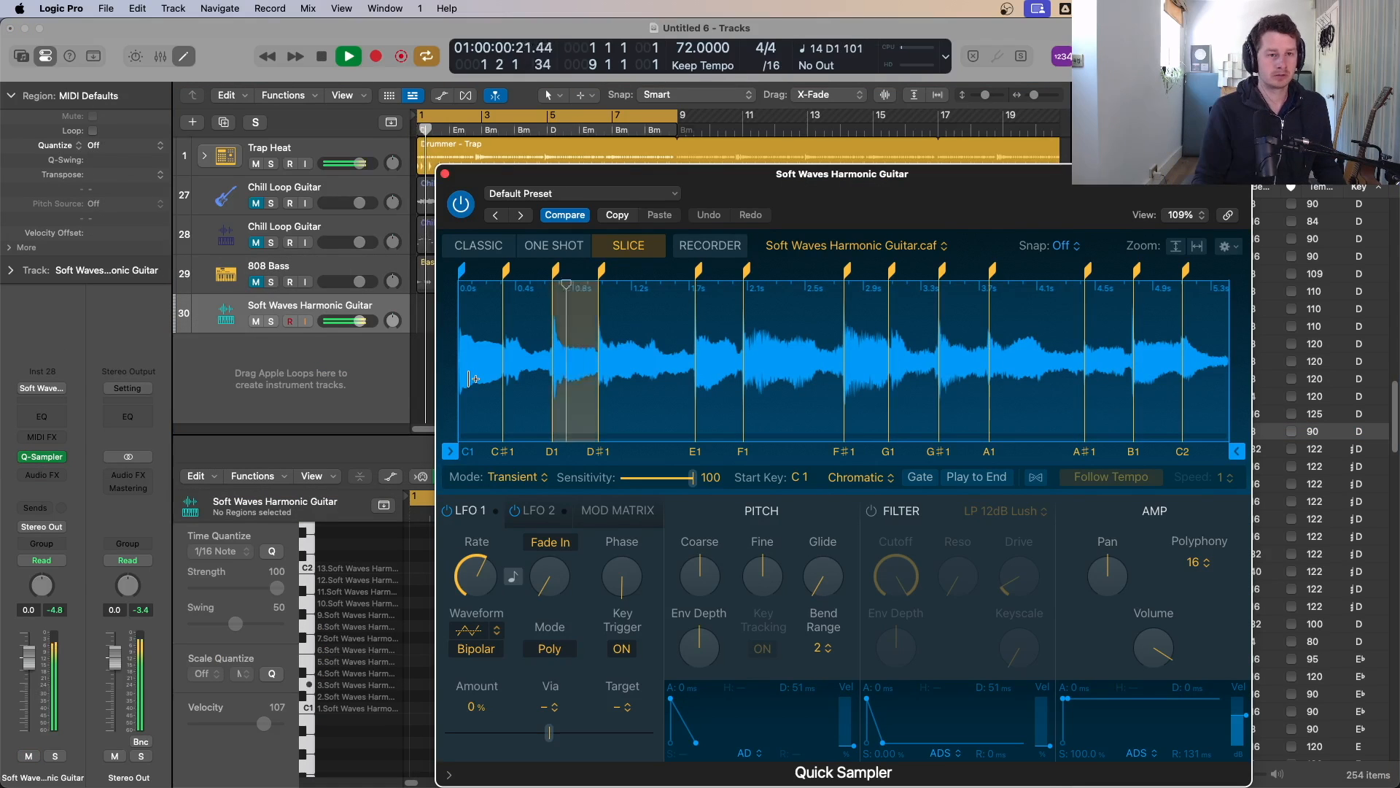
click(254, 283)
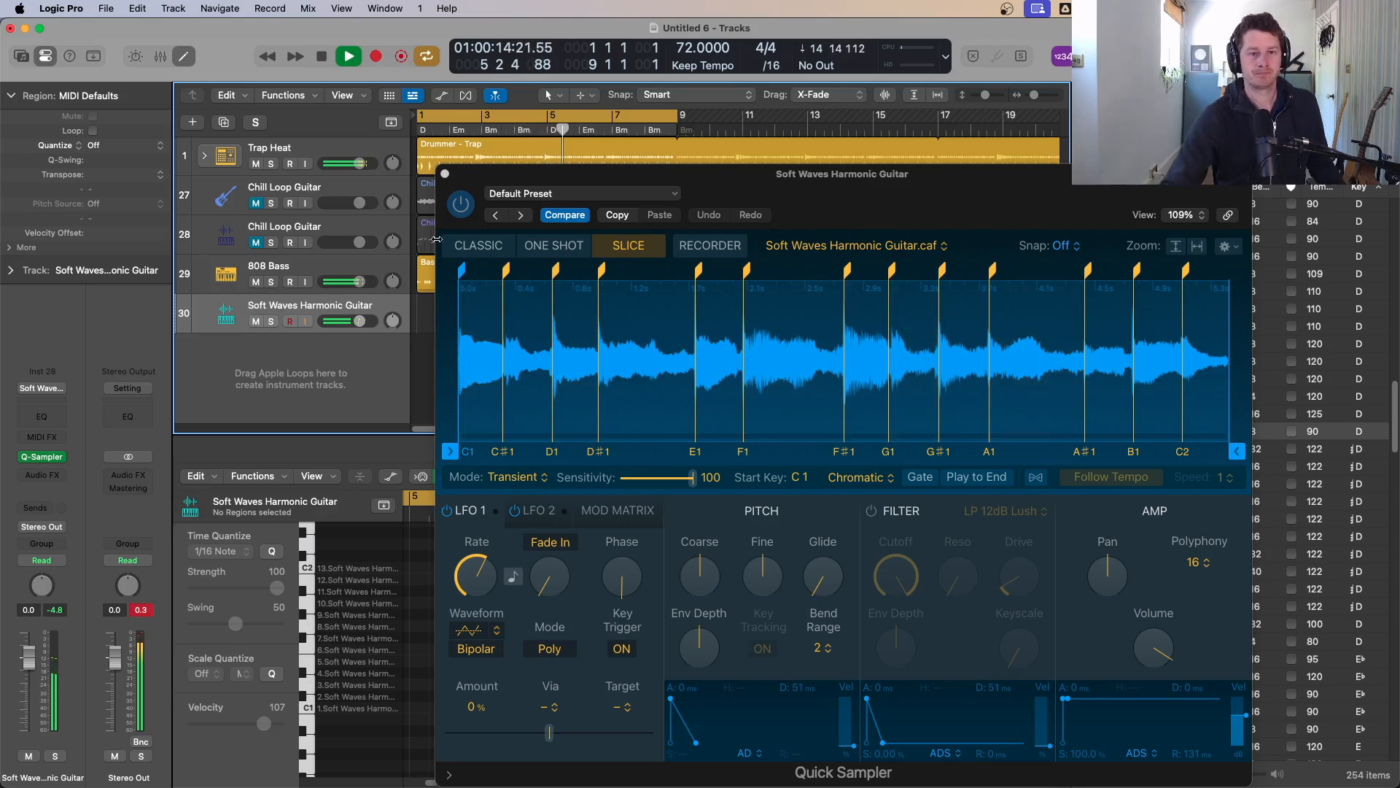
Step: Compare the Quick Sampler's Classic, One Shot and Slice modes, settle on Slice, and close the sampler
click(500, 247)
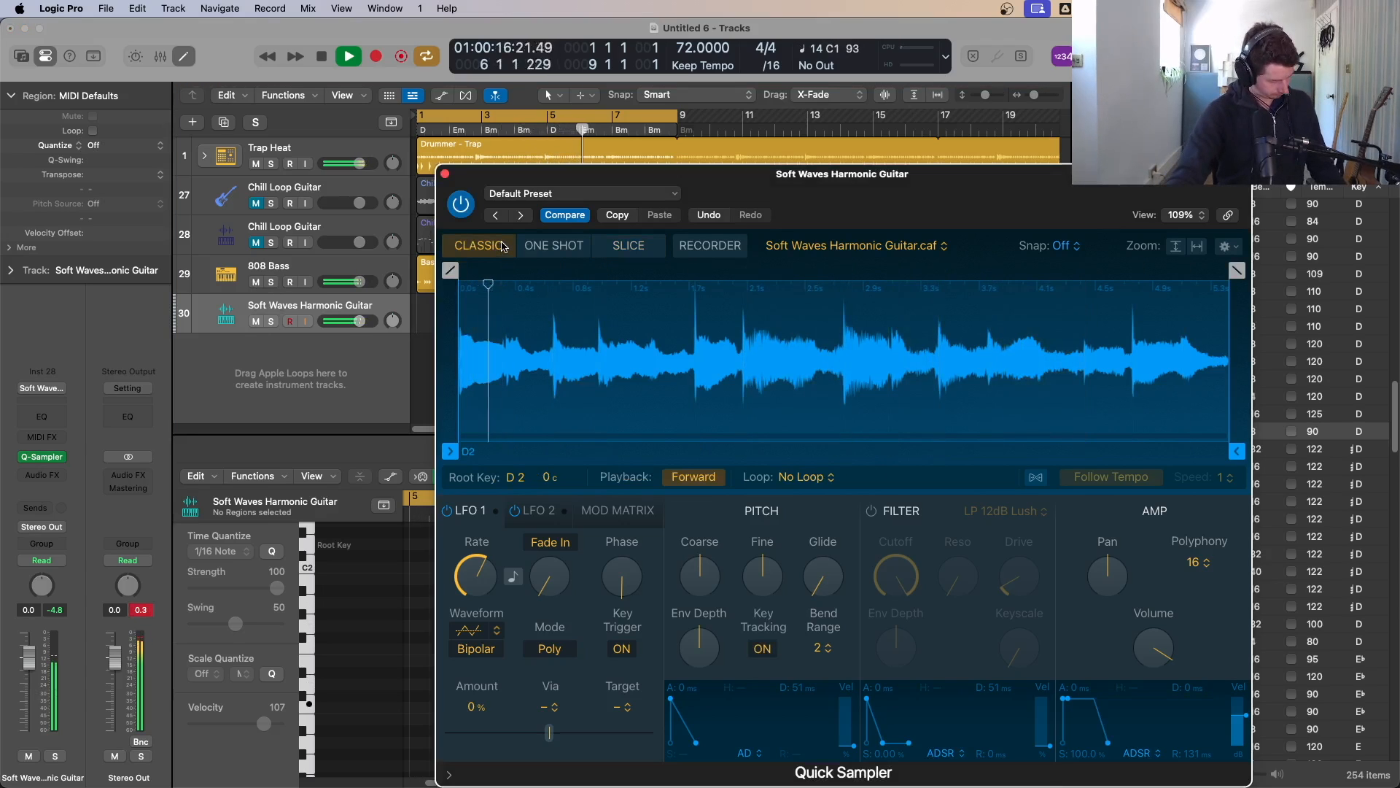
click(559, 248)
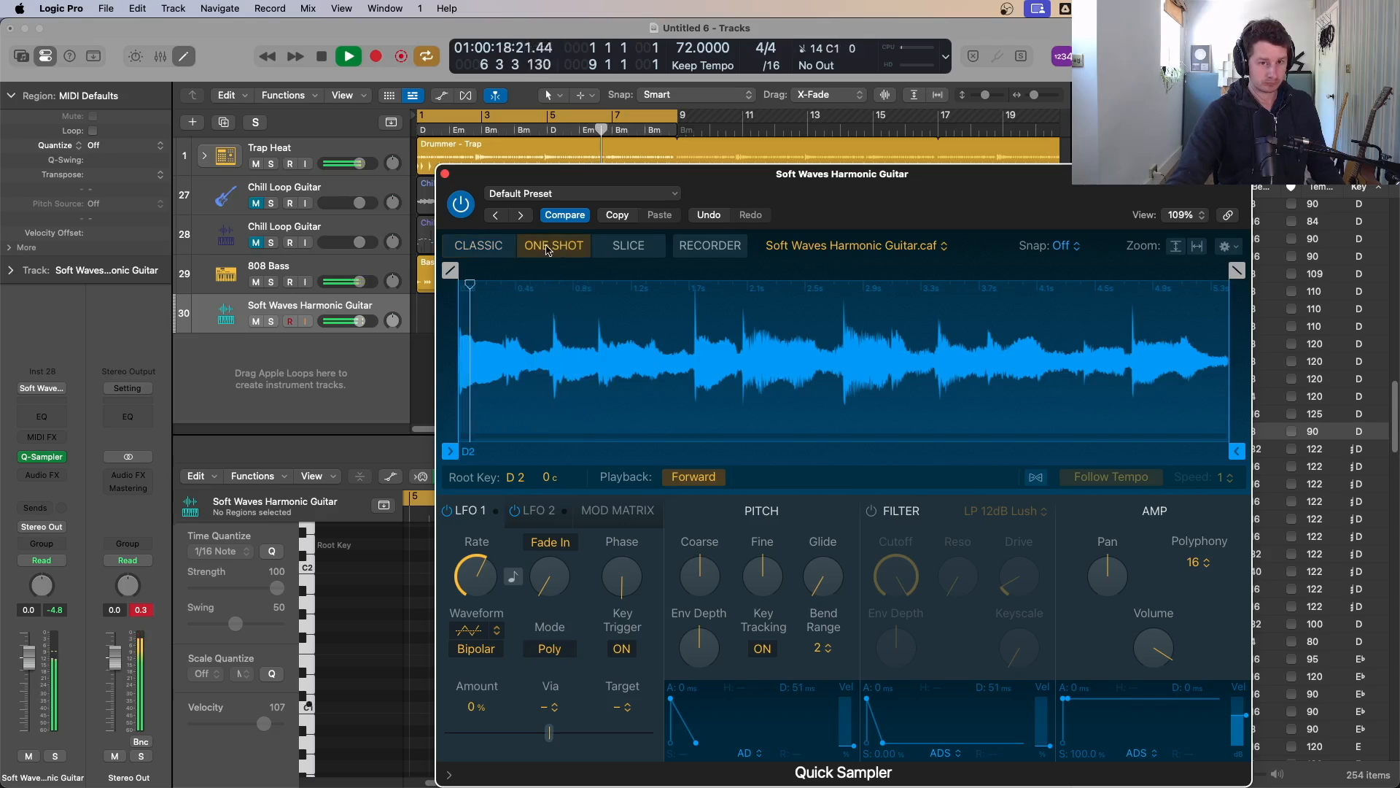
click(484, 247)
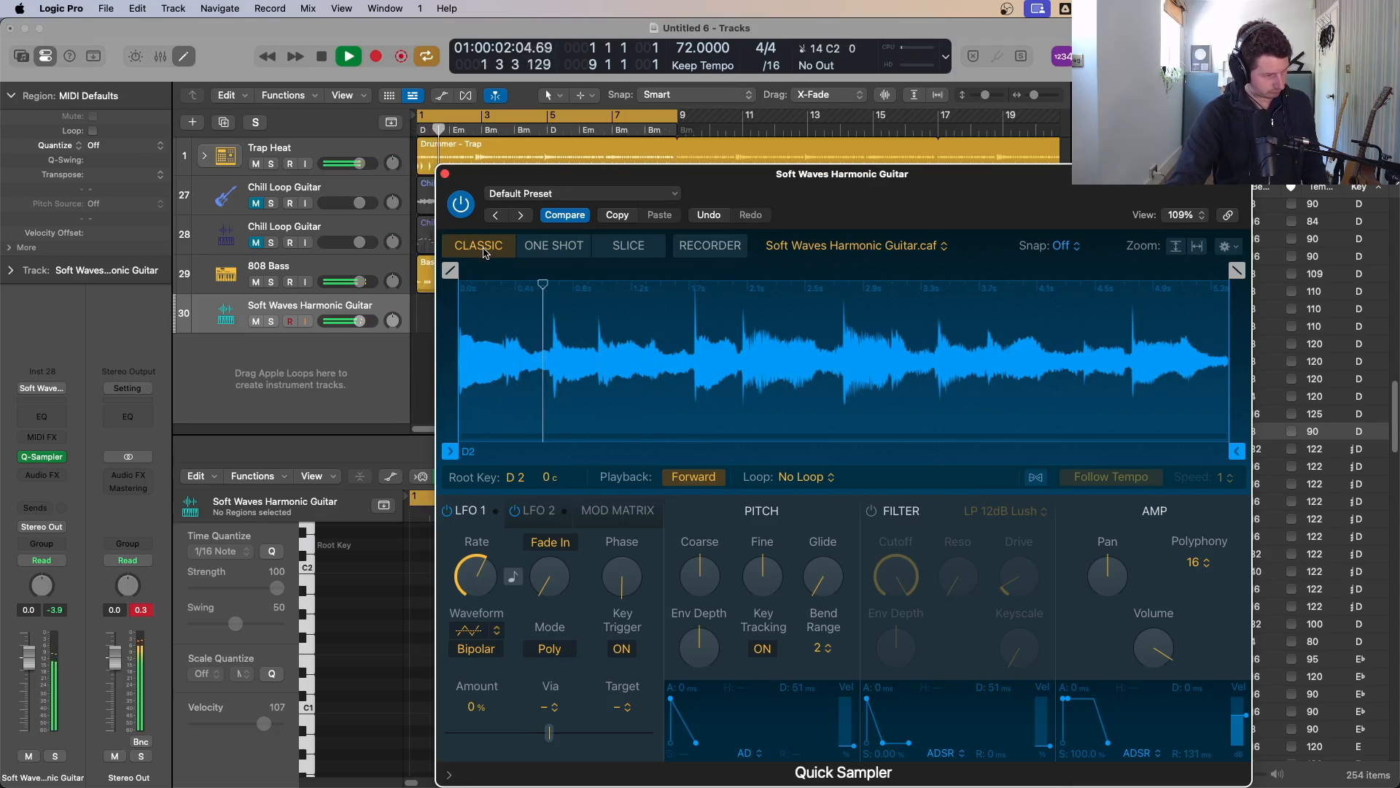
click(554, 245)
click(631, 246)
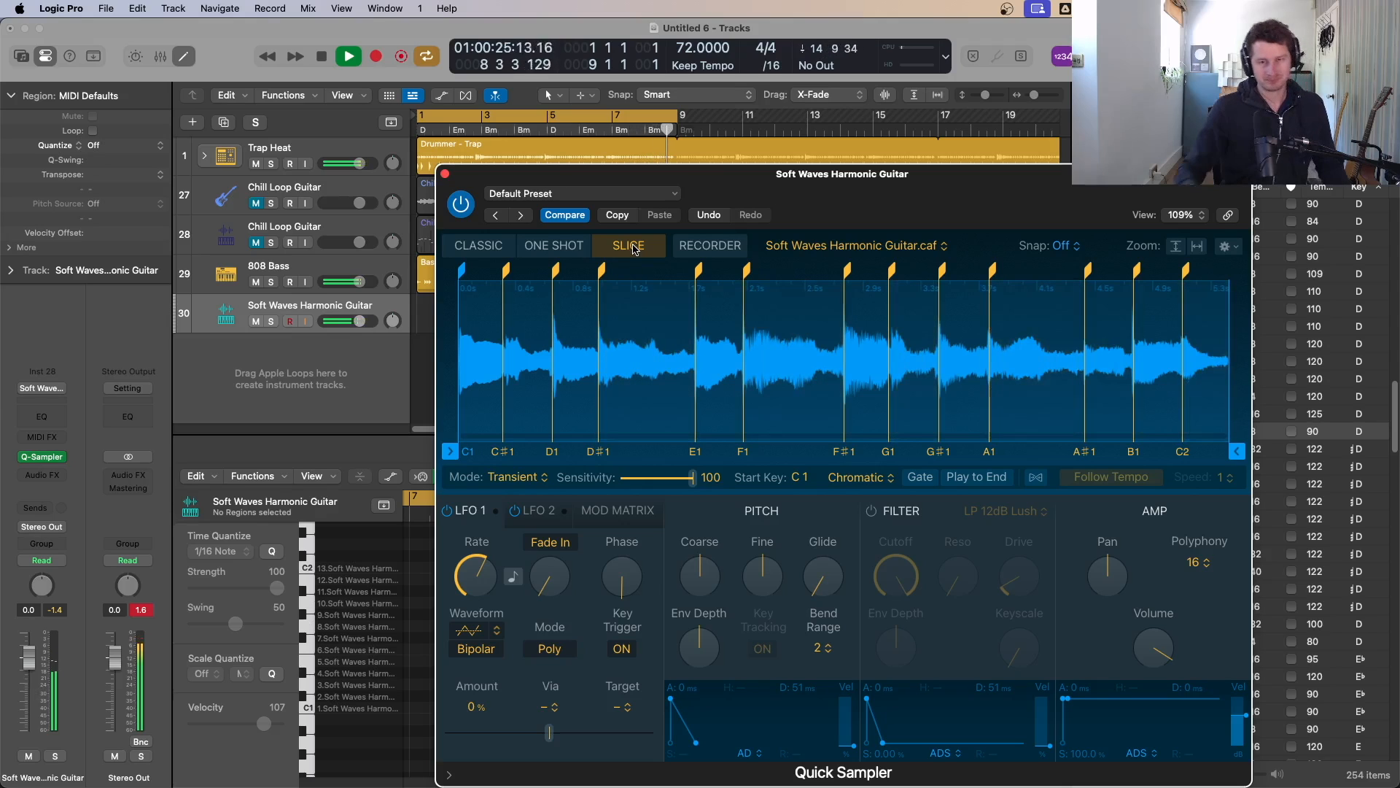
click(444, 175)
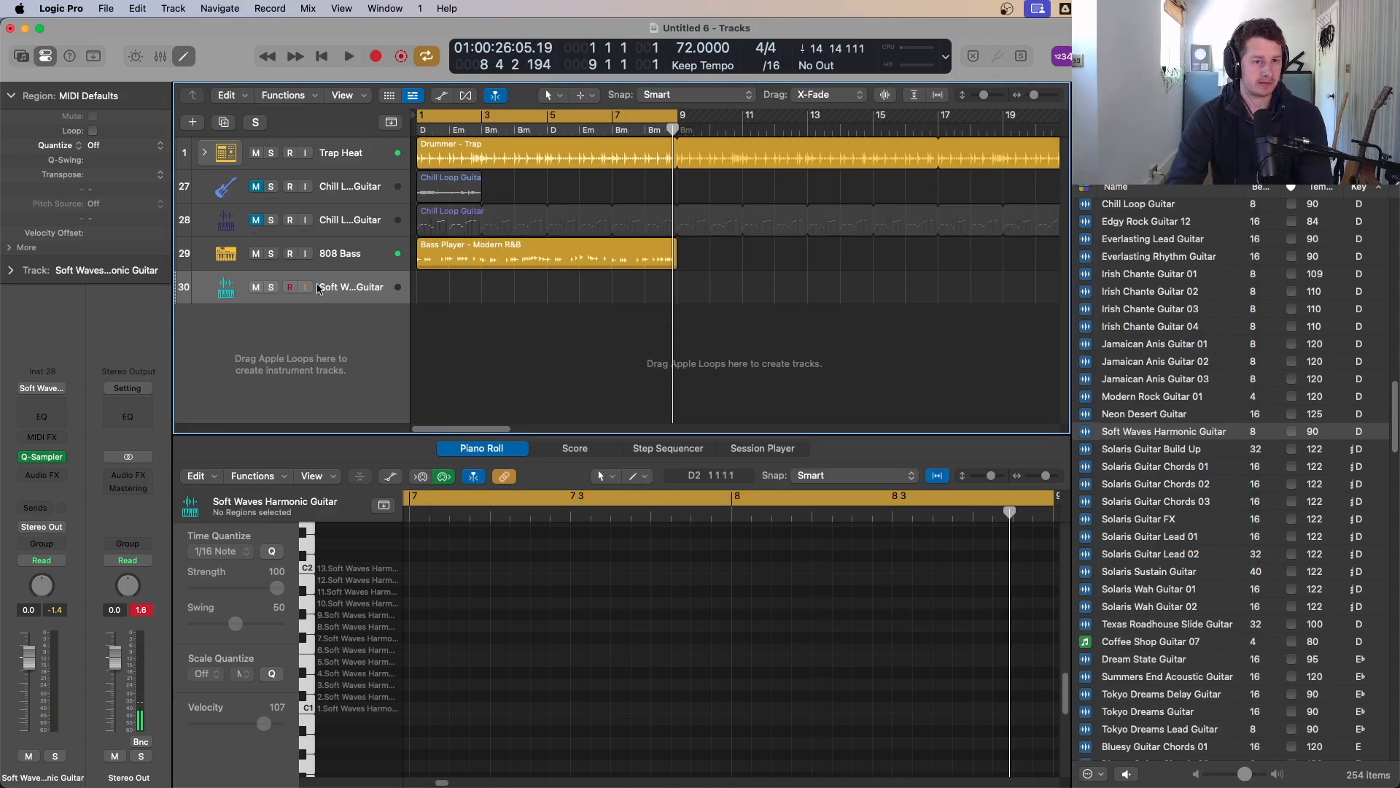
Step: Restart playback and mute the first Chill Loop Guitar track
key(space)
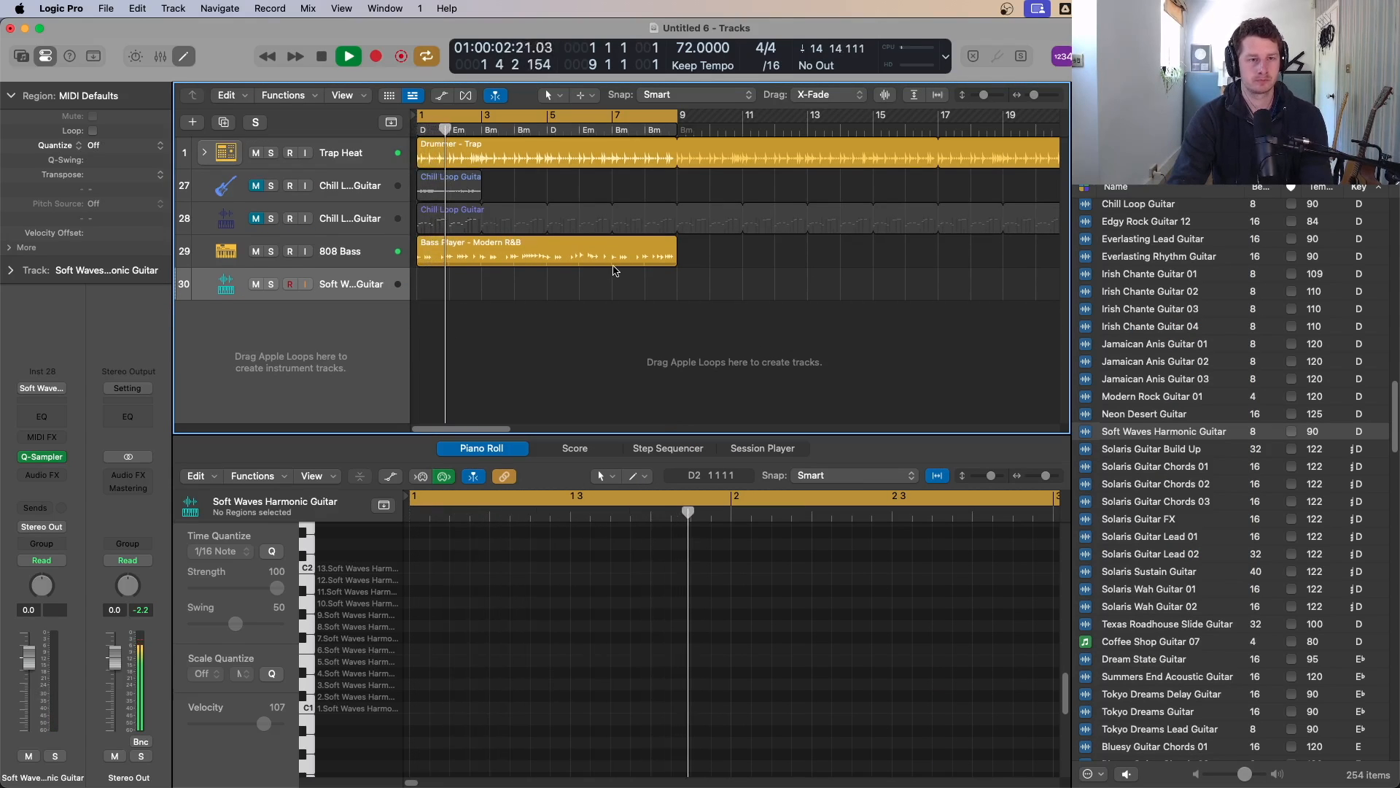
click(256, 185)
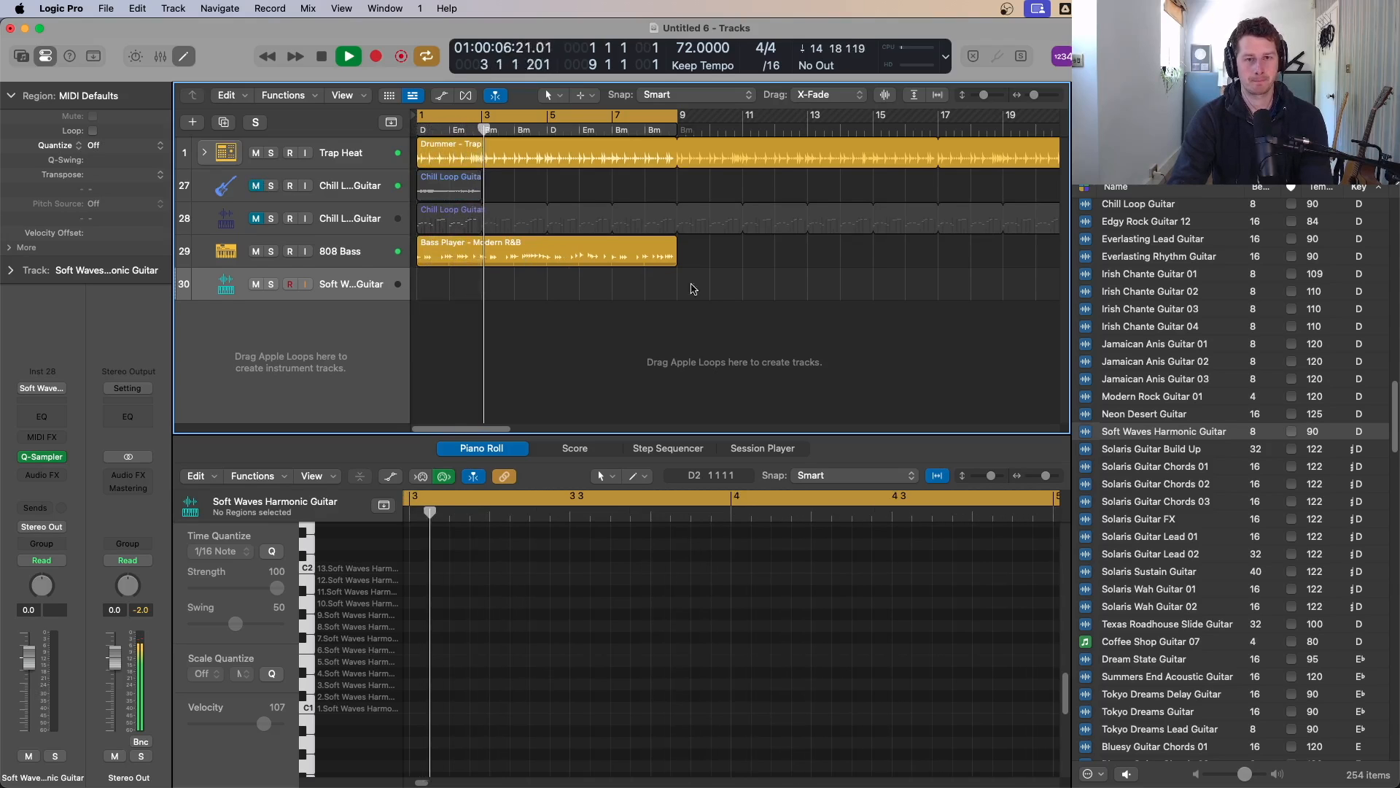
Step: Switch the loop browser to show Piano loops in Major scale
scroll(1233, 474, up, 4)
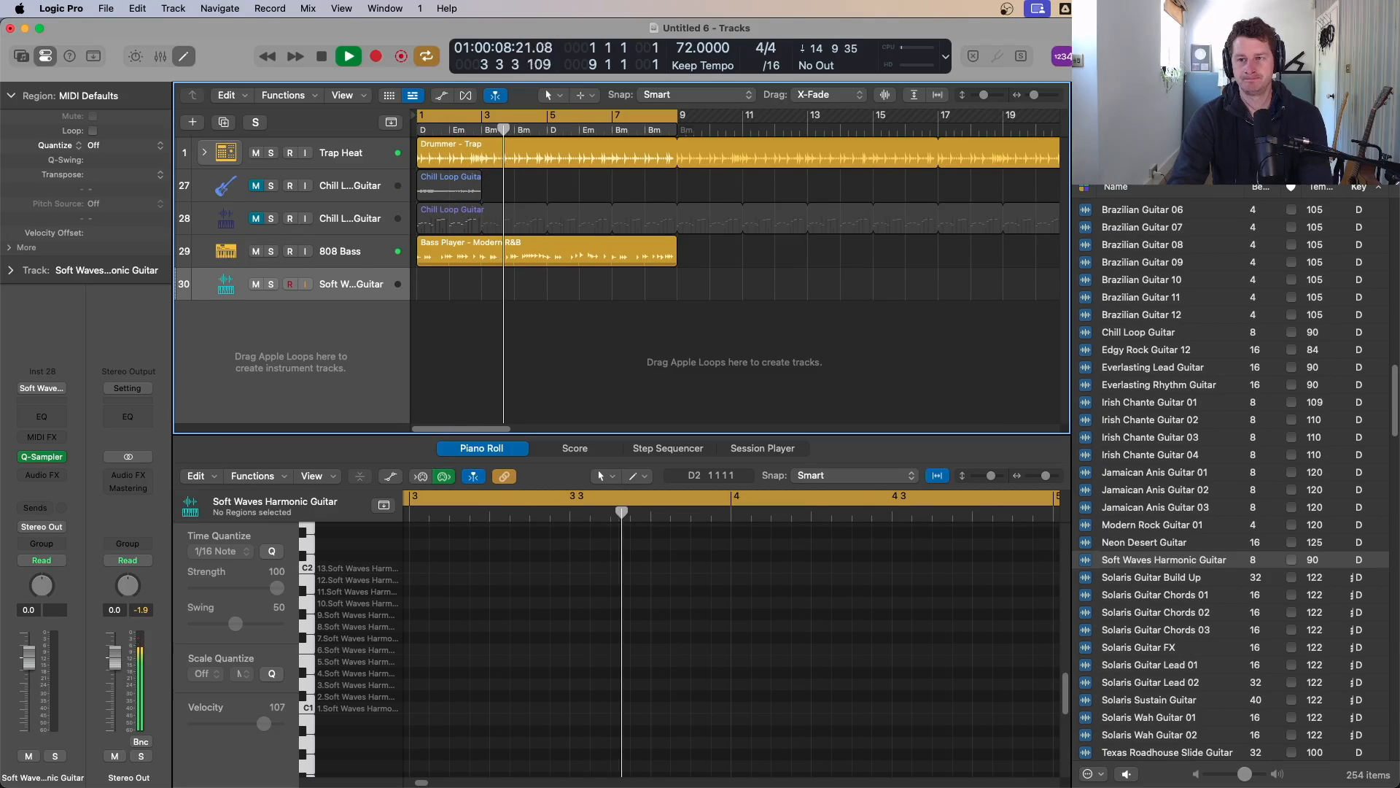
click(1378, 149)
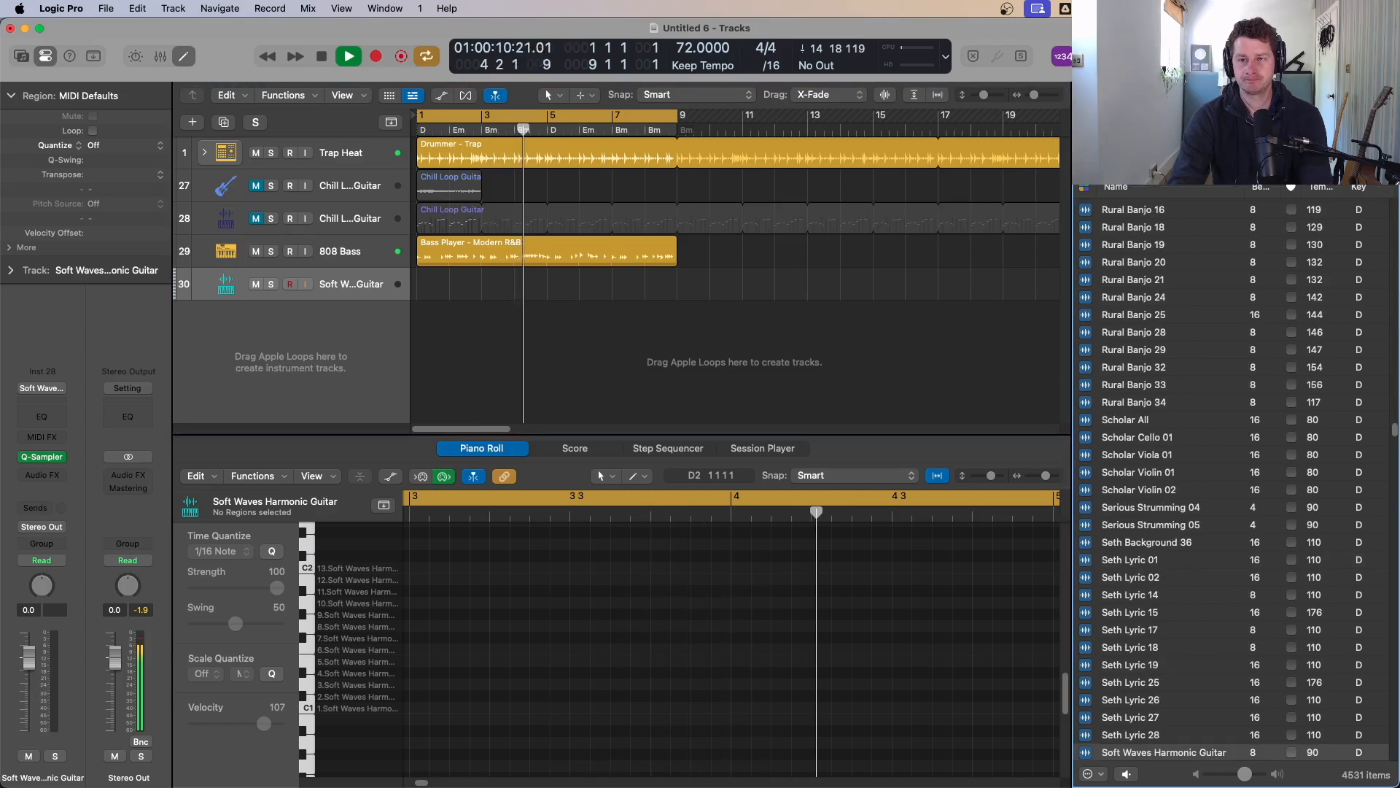
click(1127, 139)
click(1199, 176)
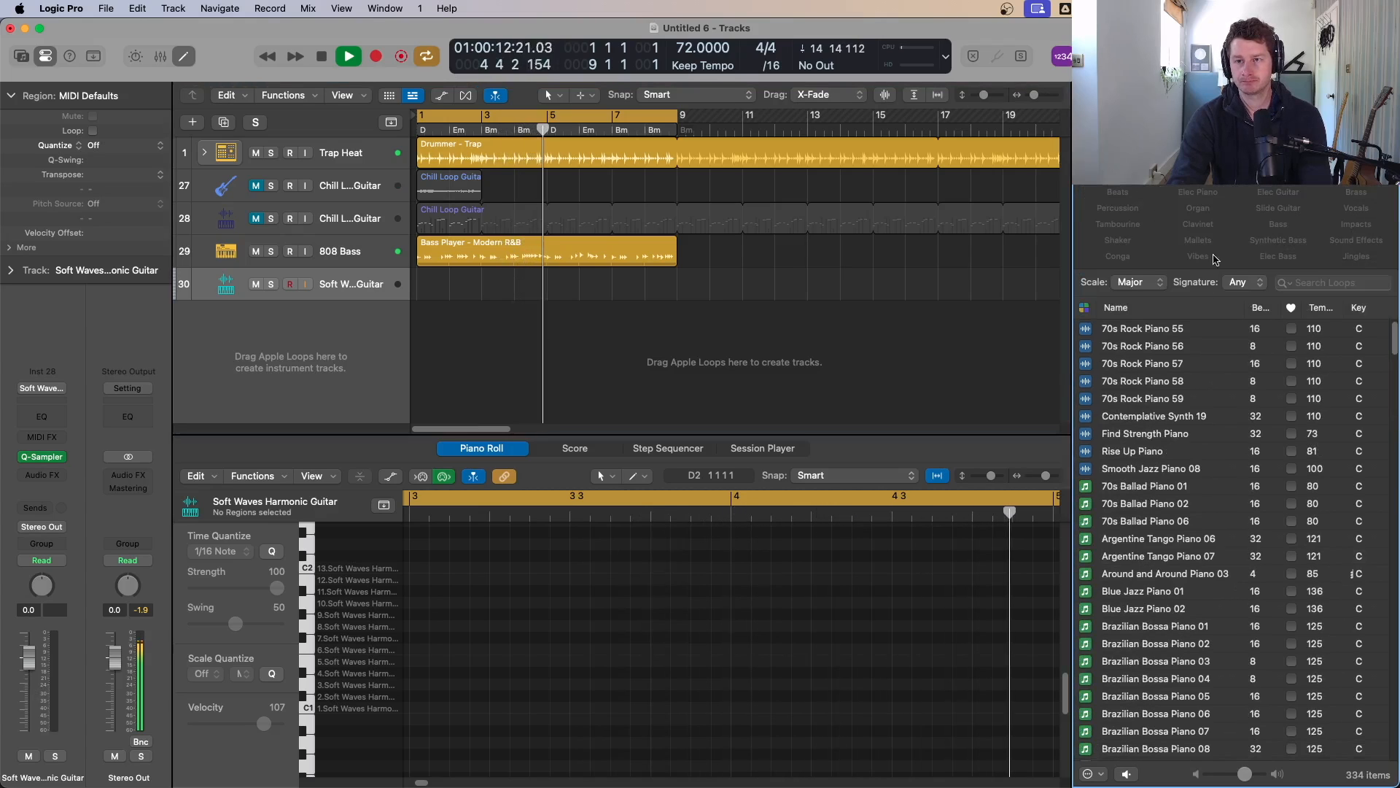
Step: Audition Smooth Jazz Piano 08 and 70s Rock Piano 58 and stop playback
click(1163, 468)
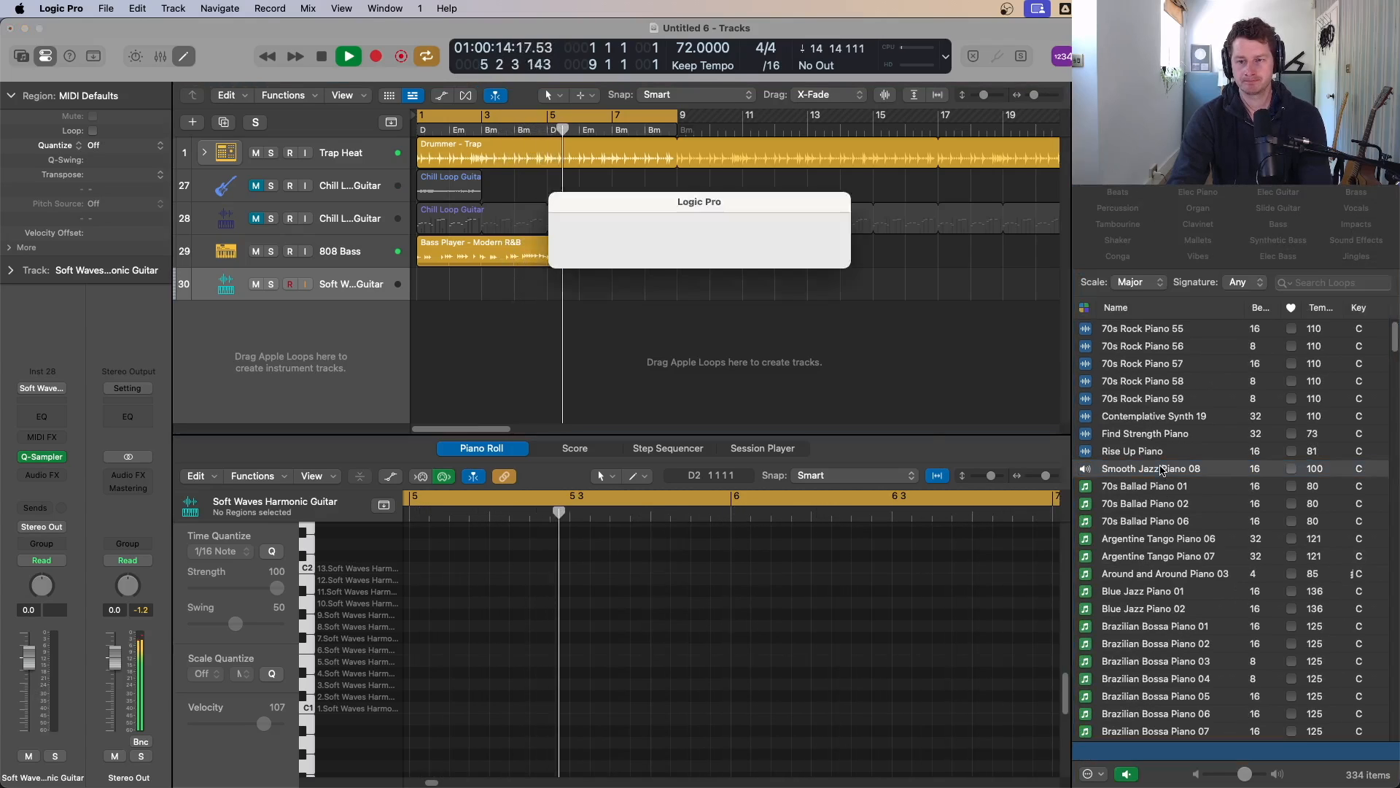
click(1189, 382)
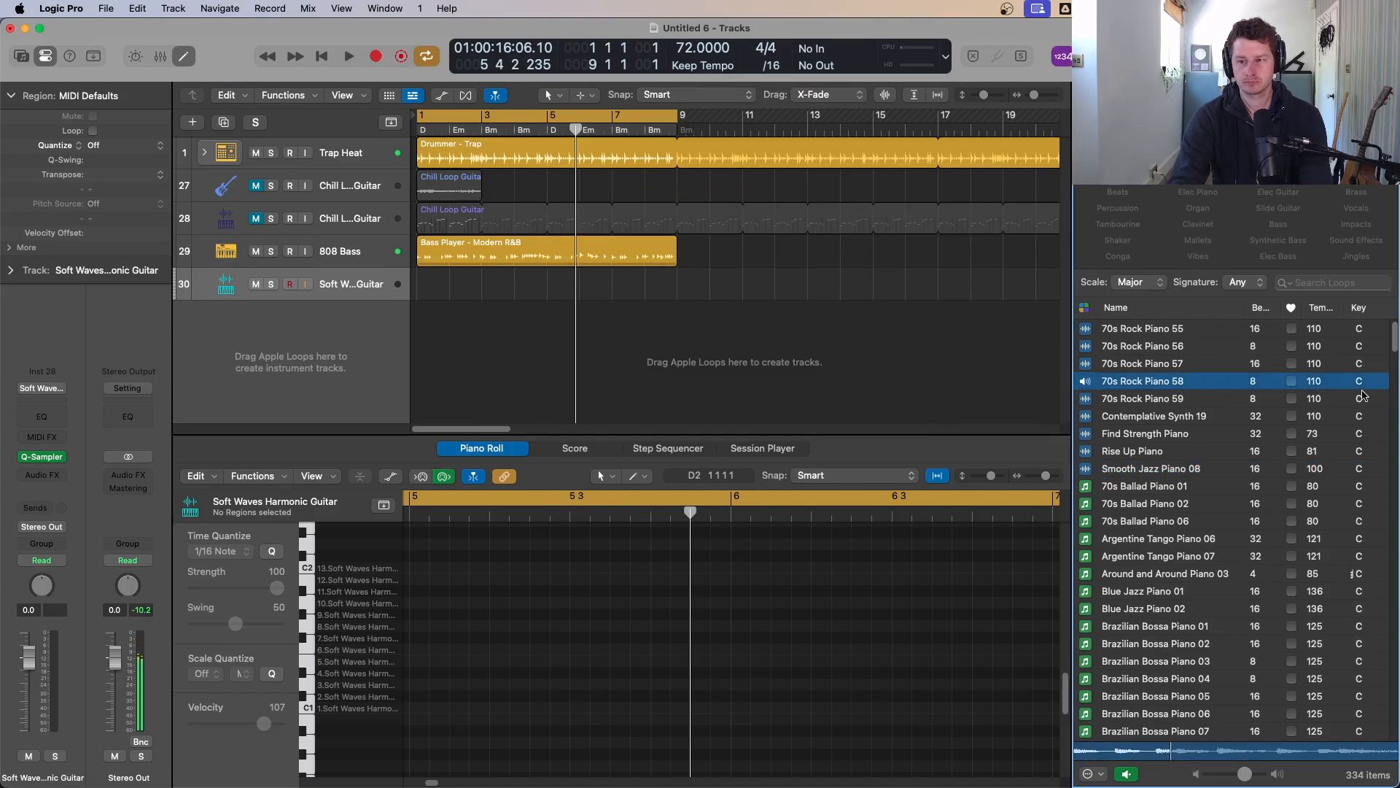
scroll(1363, 395, down, 20)
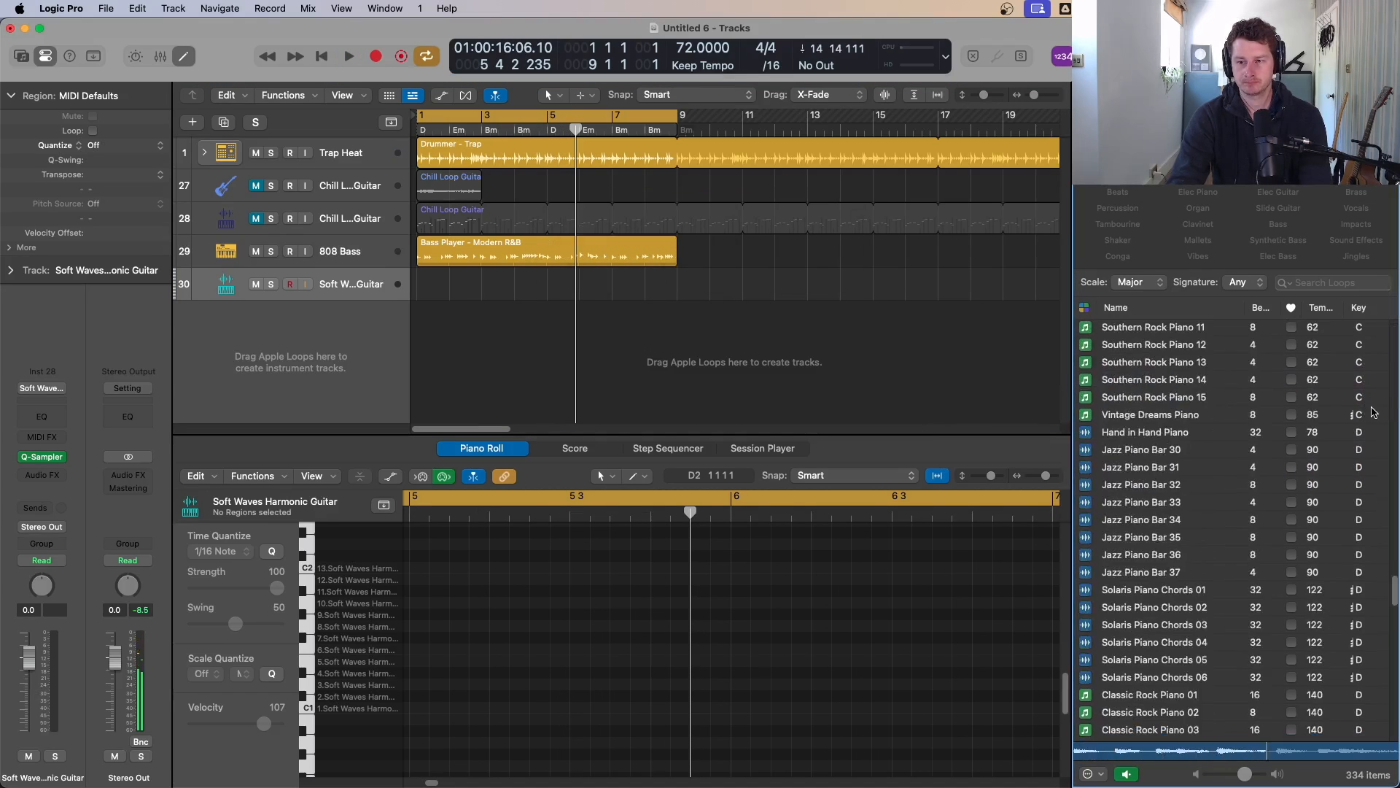
scroll(1373, 412, down, 10)
scroll(1371, 413, up, 10)
key(space)
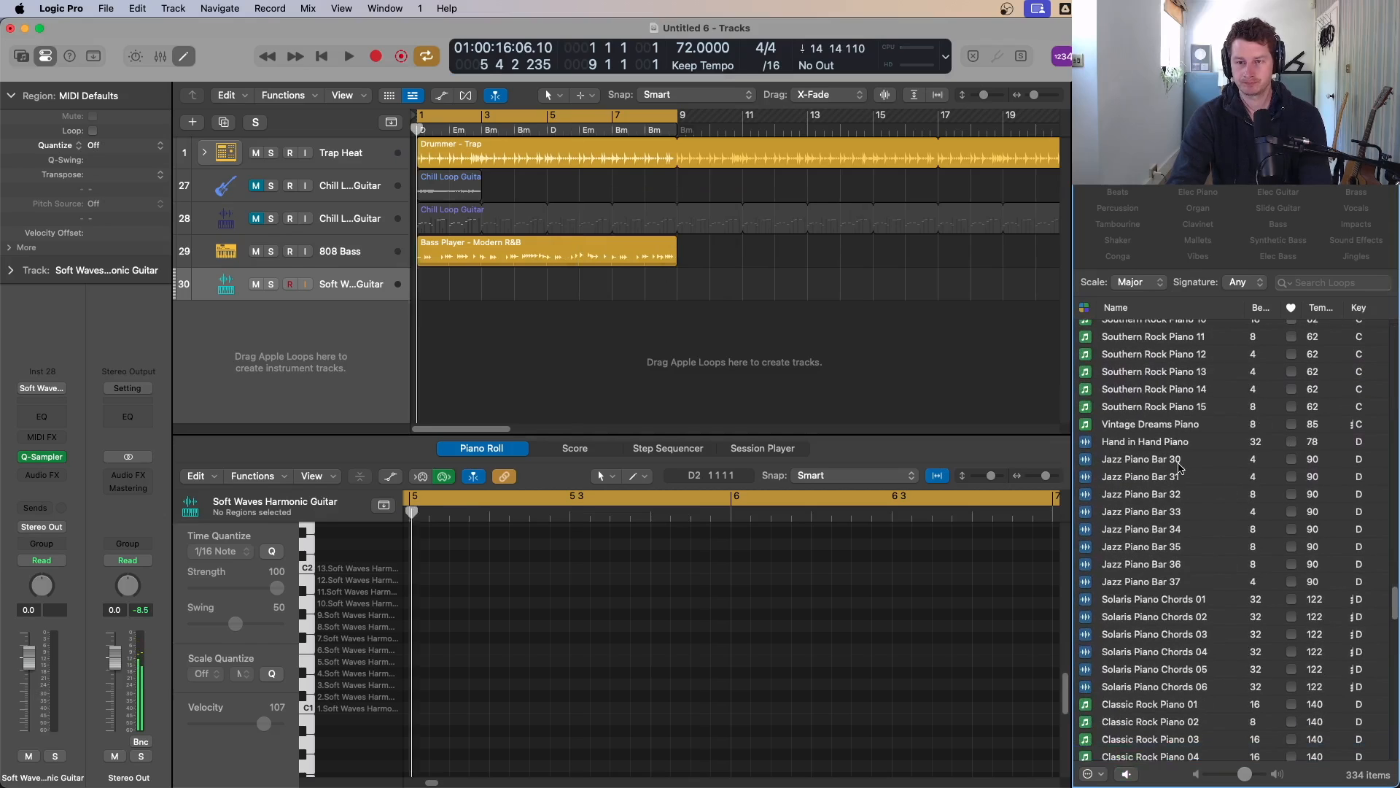
Step: Audition the Jazz Piano Bar, Solaris Piano Chords and Keep Shining Piano Melody loops in the loop browser
click(1176, 461)
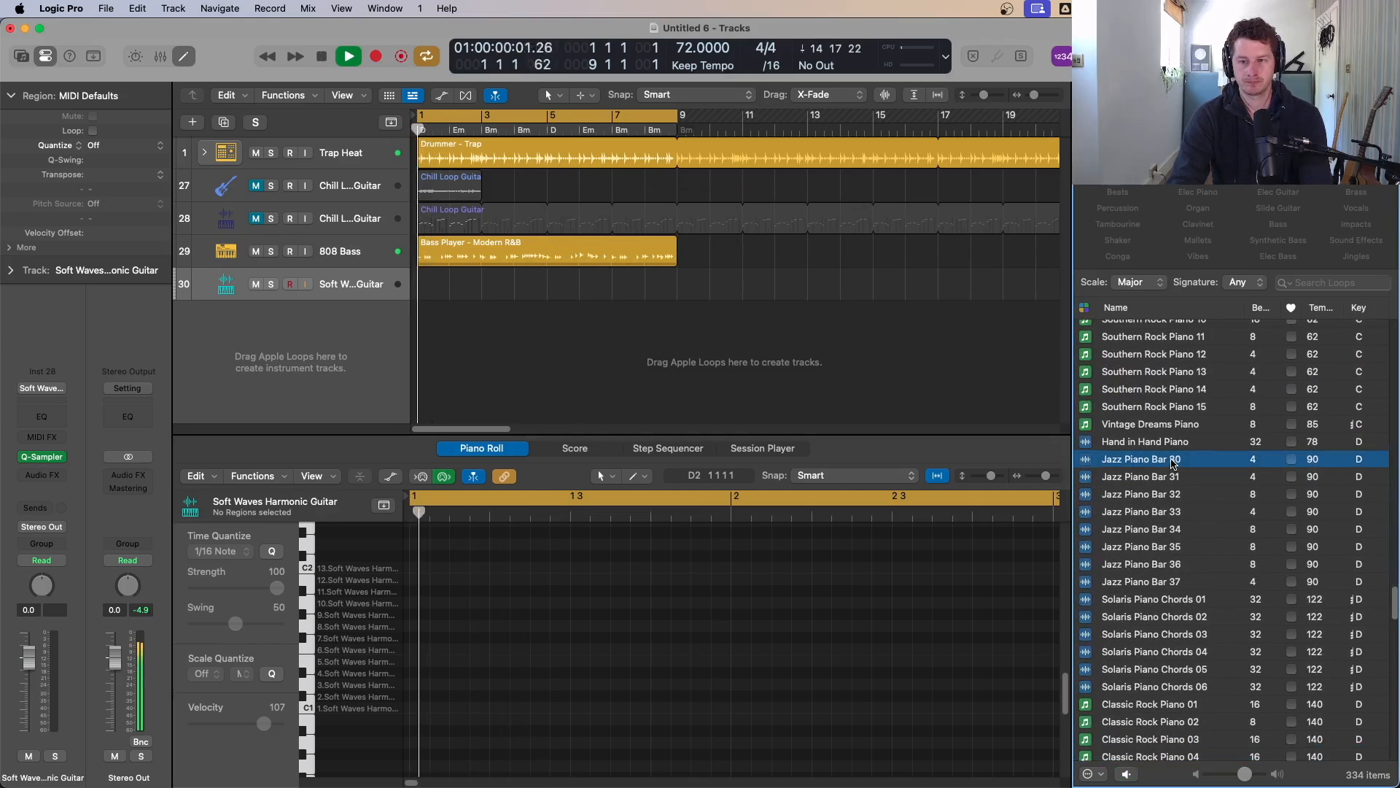
key(space)
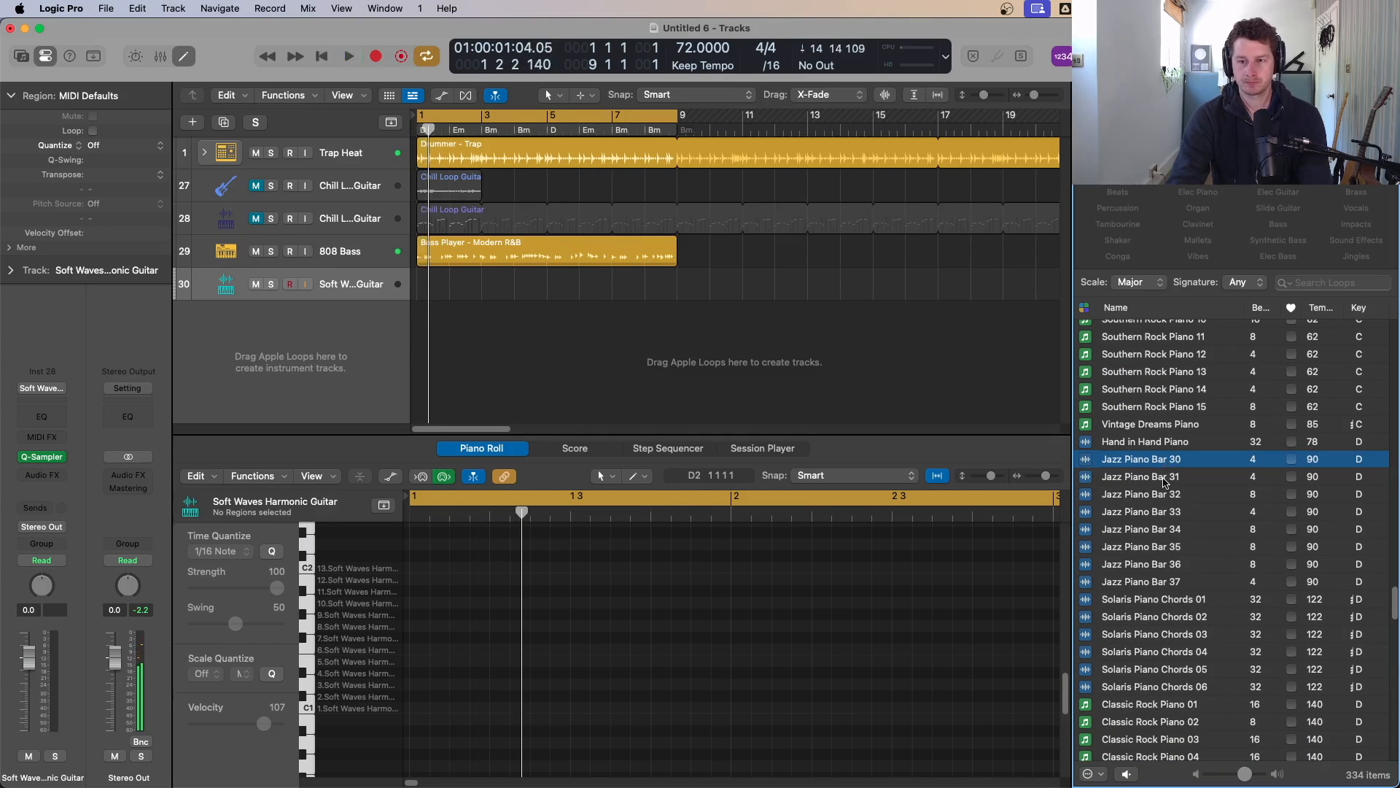
click(1164, 479)
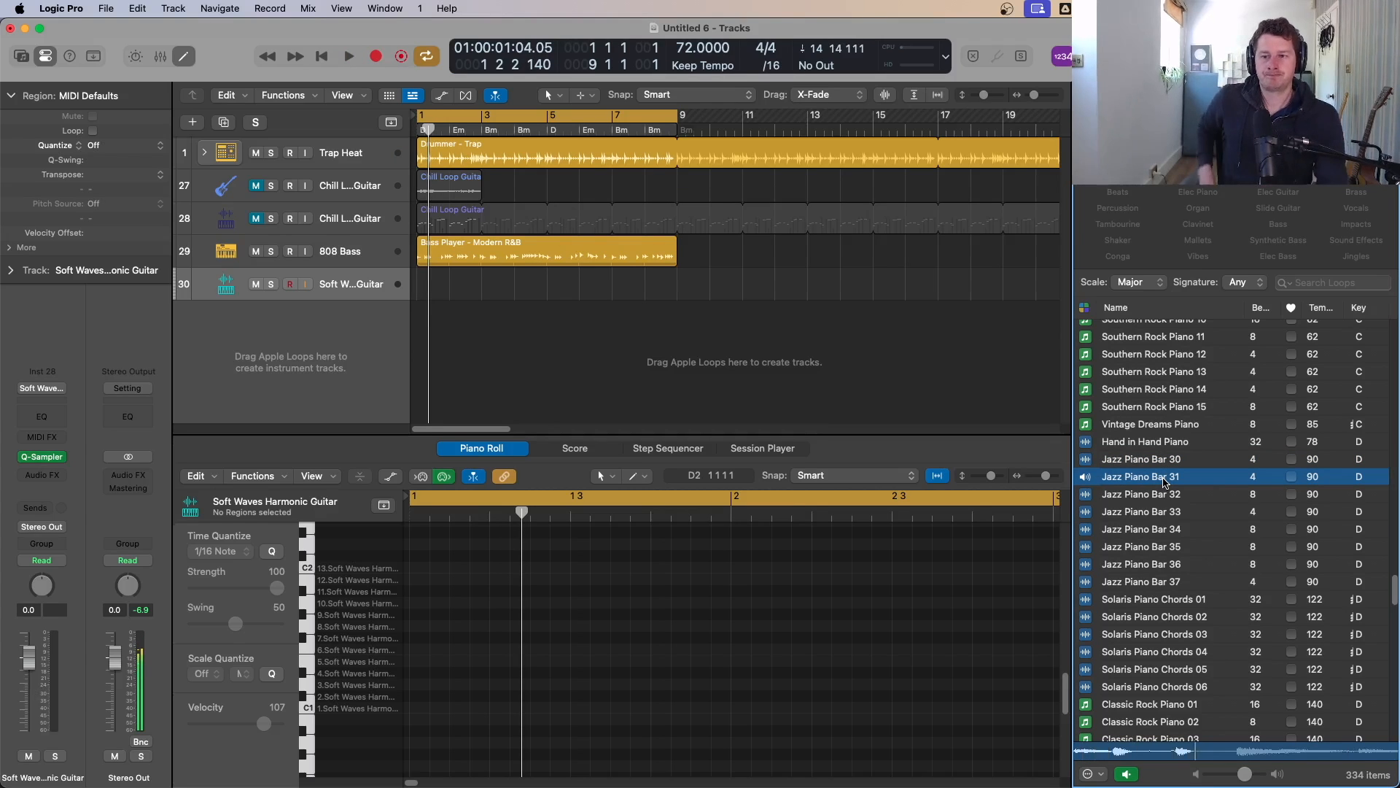
click(1177, 498)
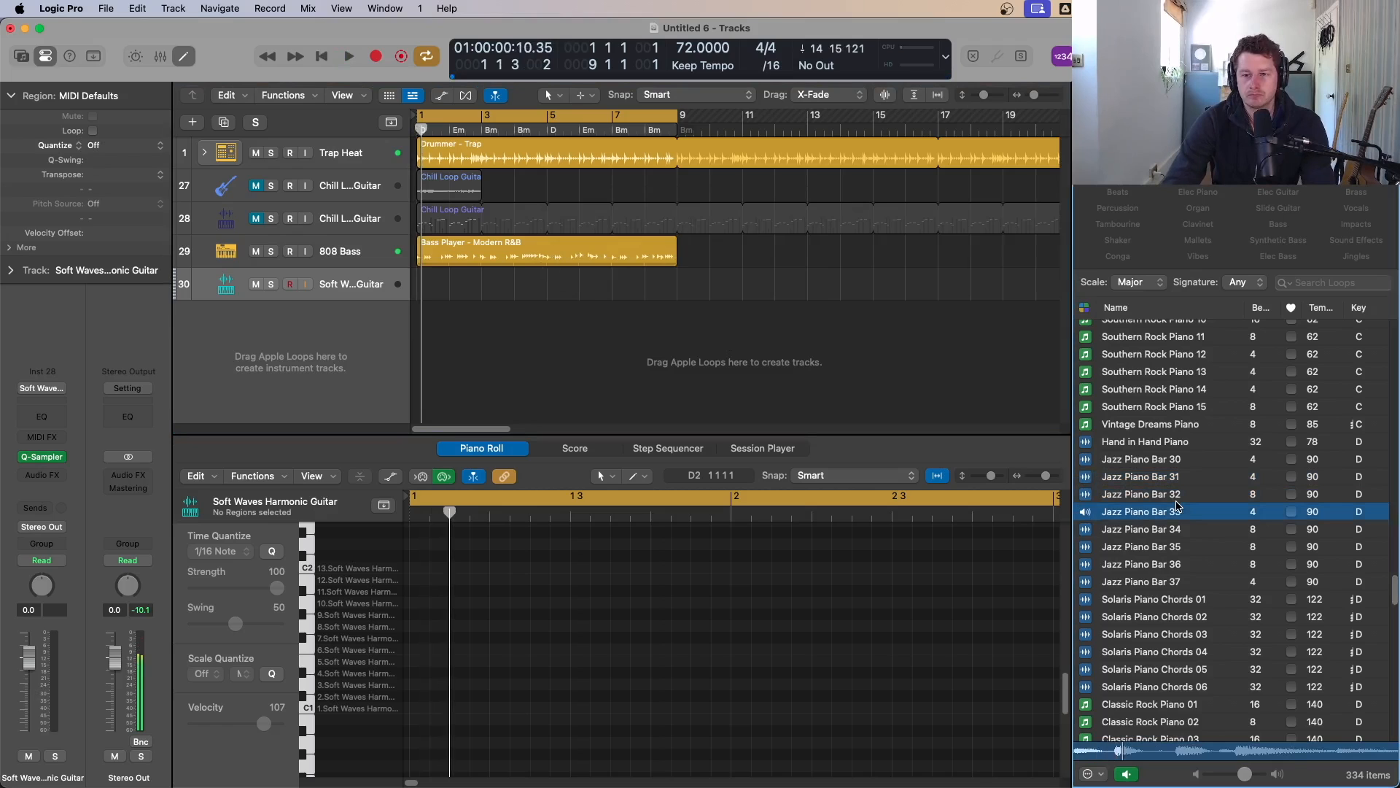
click(1182, 528)
click(1199, 611)
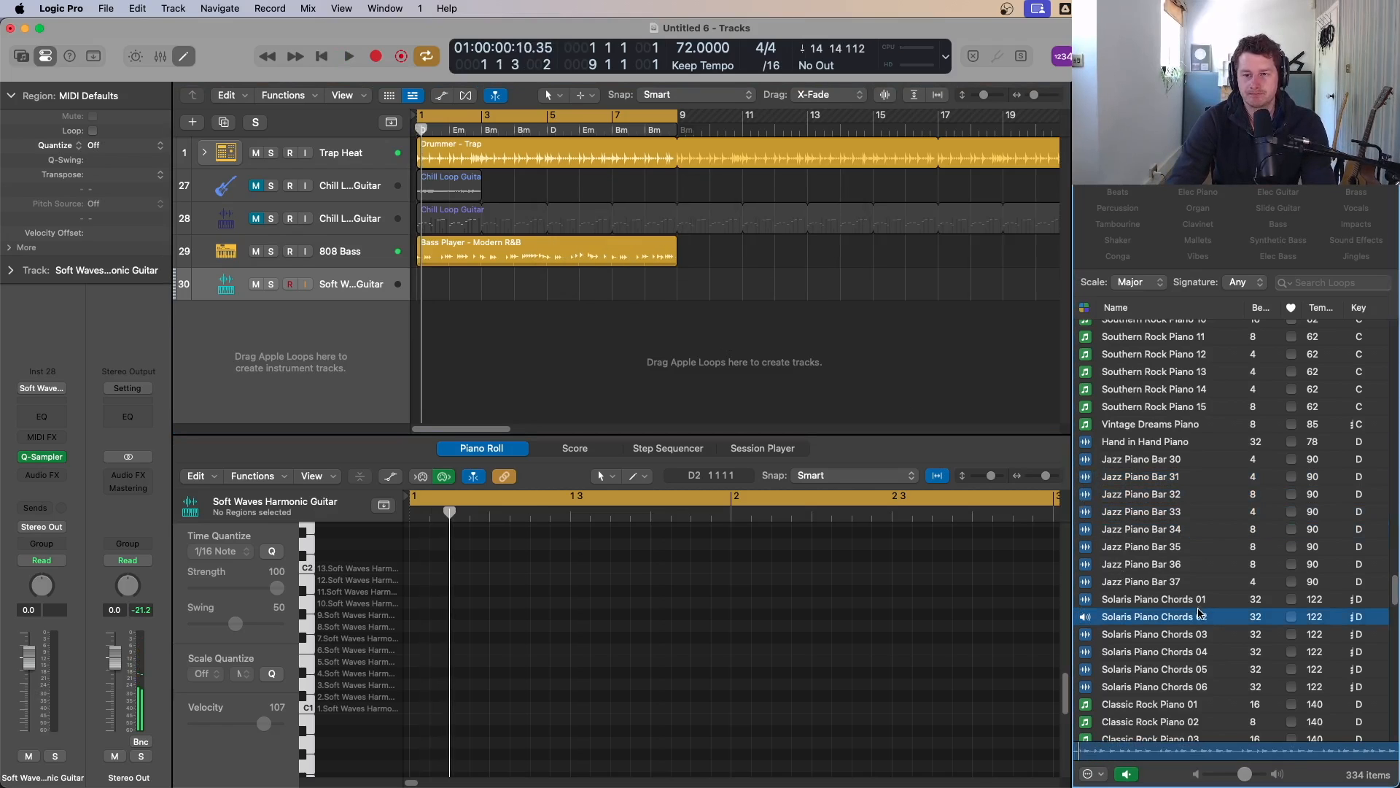
scroll(1200, 612, down, 1)
click(1189, 668)
scroll(1188, 667, down, 6)
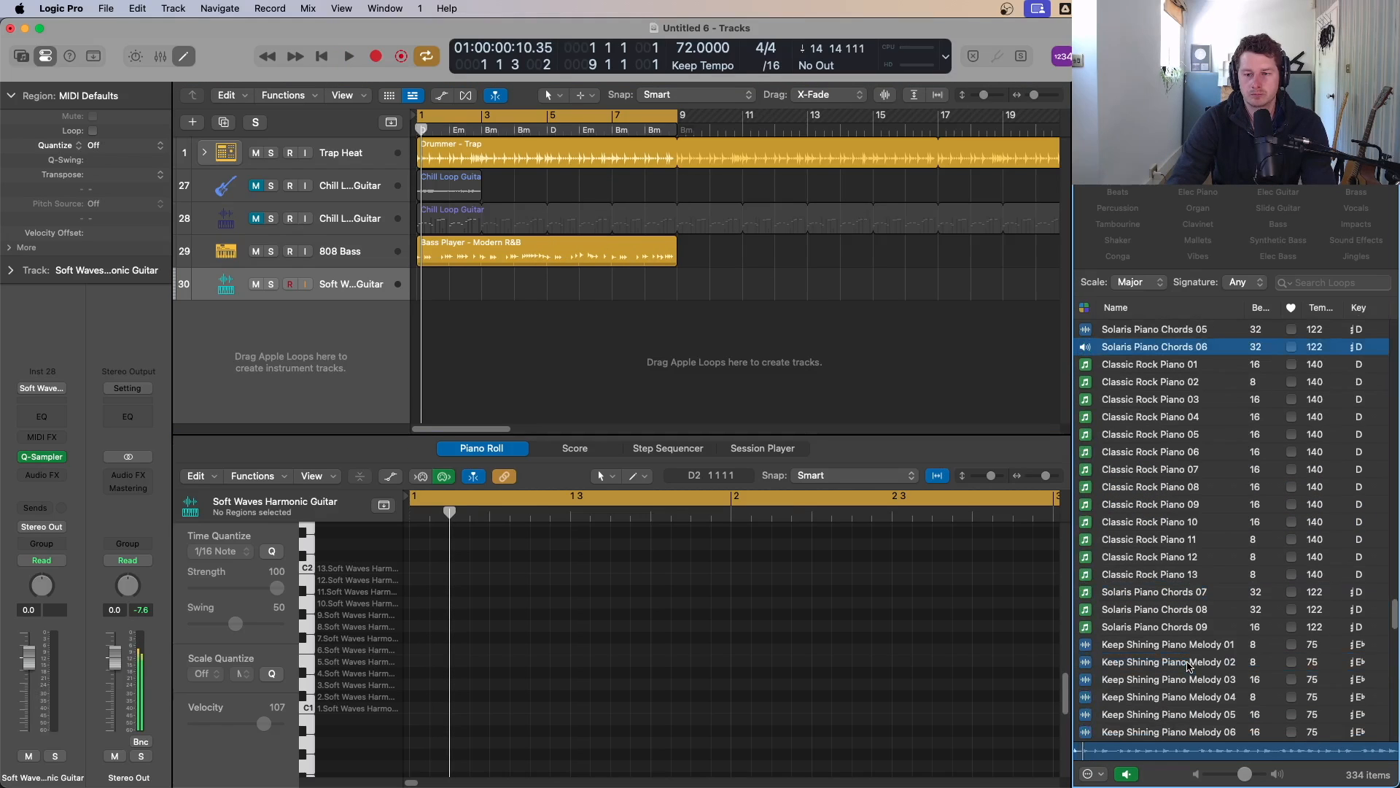
click(1193, 646)
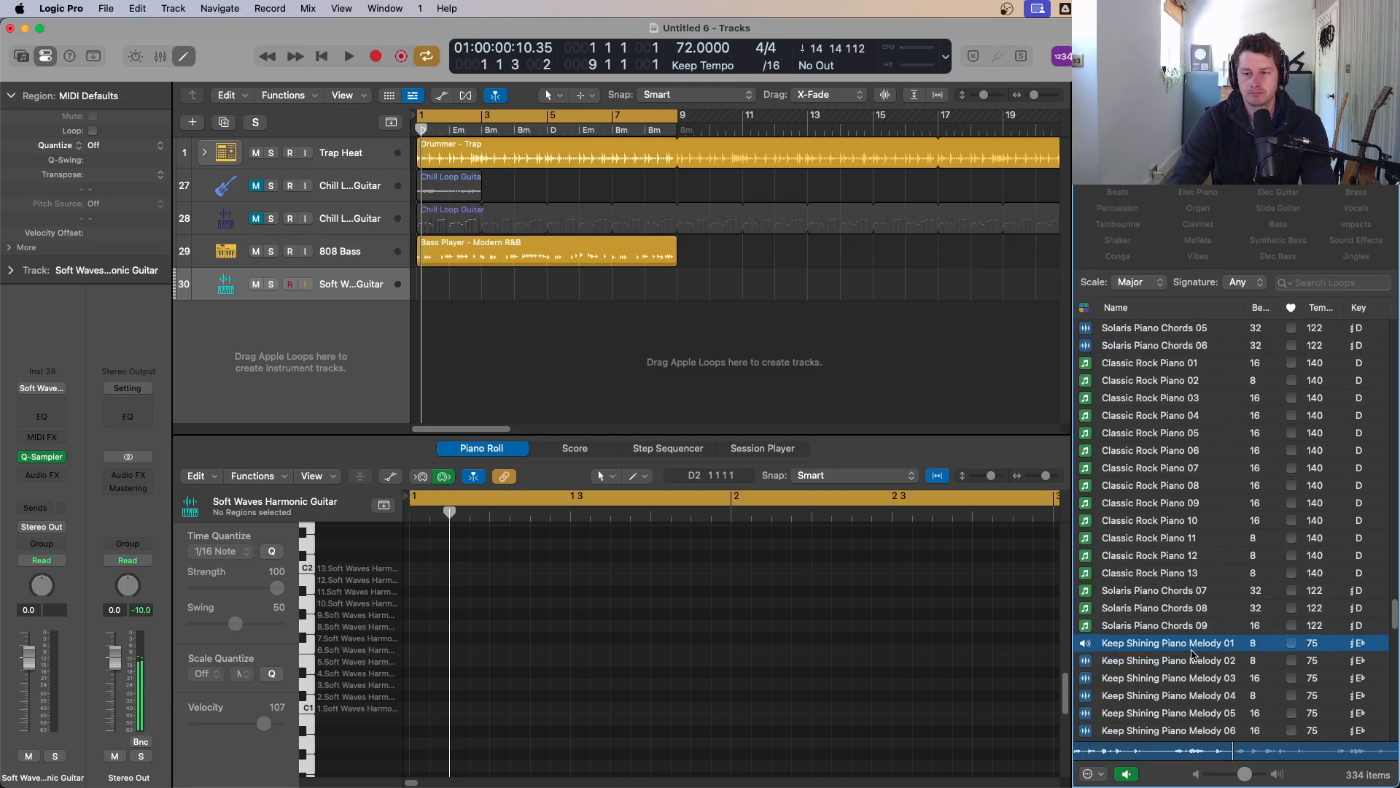
Step: Drag Keep Shining Piano Melody 01 into the empty tracks area to create a Quick Sampler track, then close the sampler
drag(1196, 649, 338, 344)
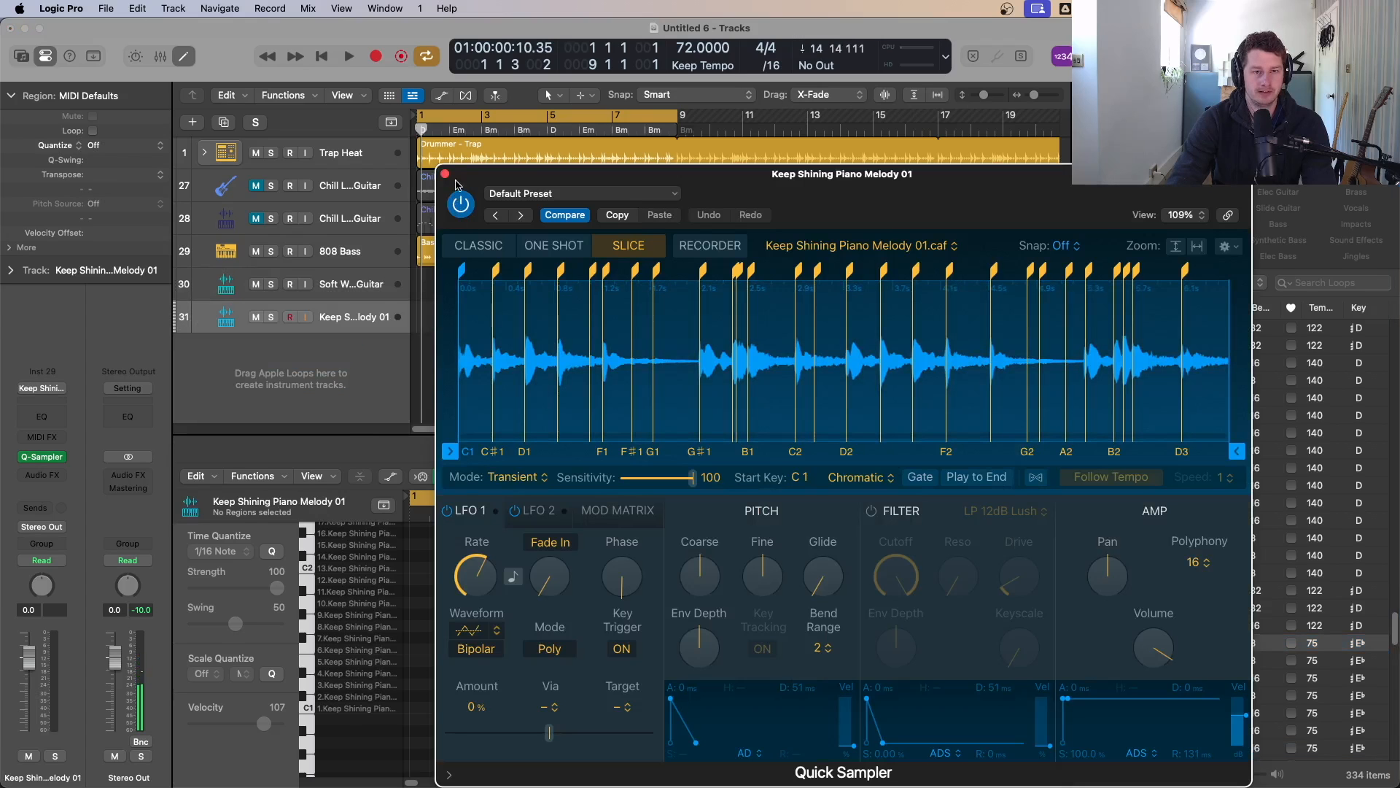
click(445, 175)
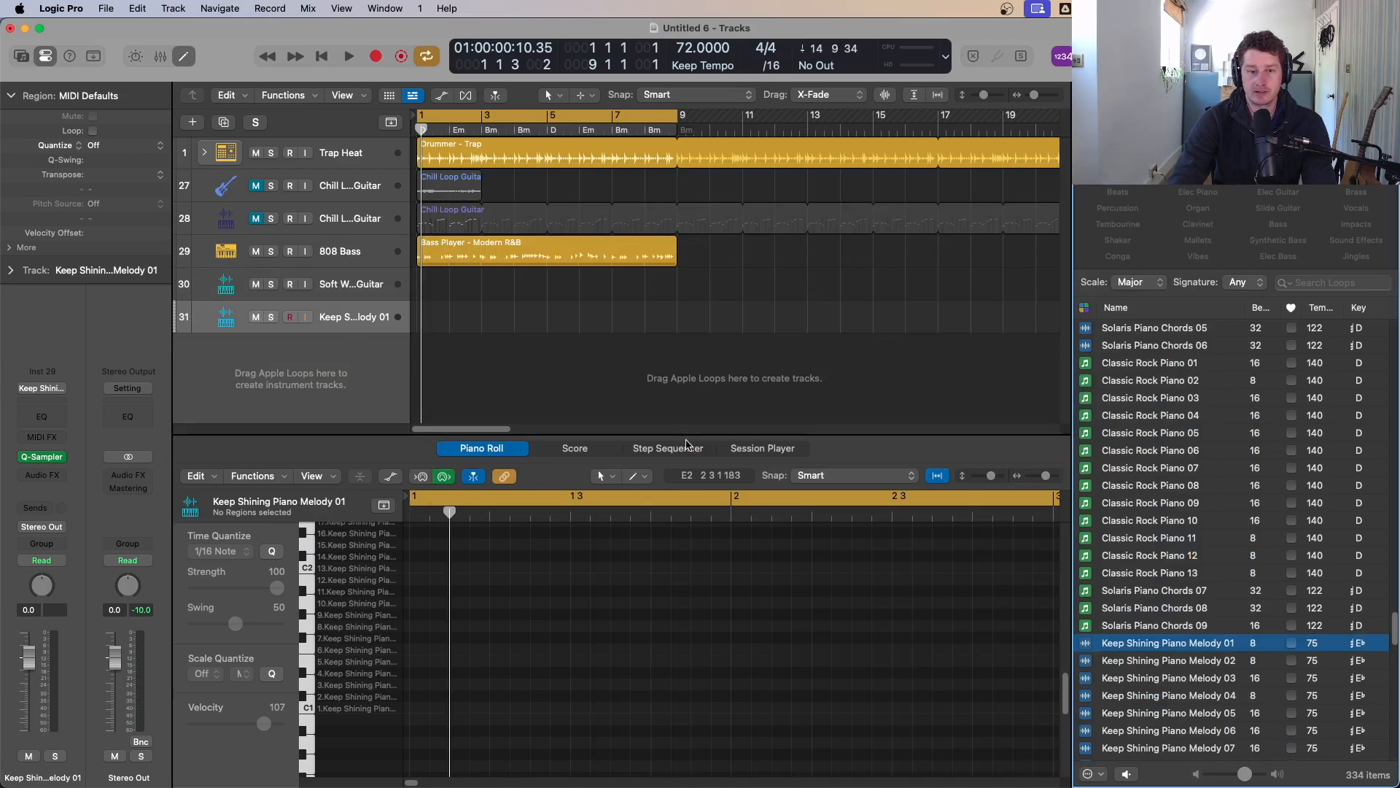
key(super+Tab)
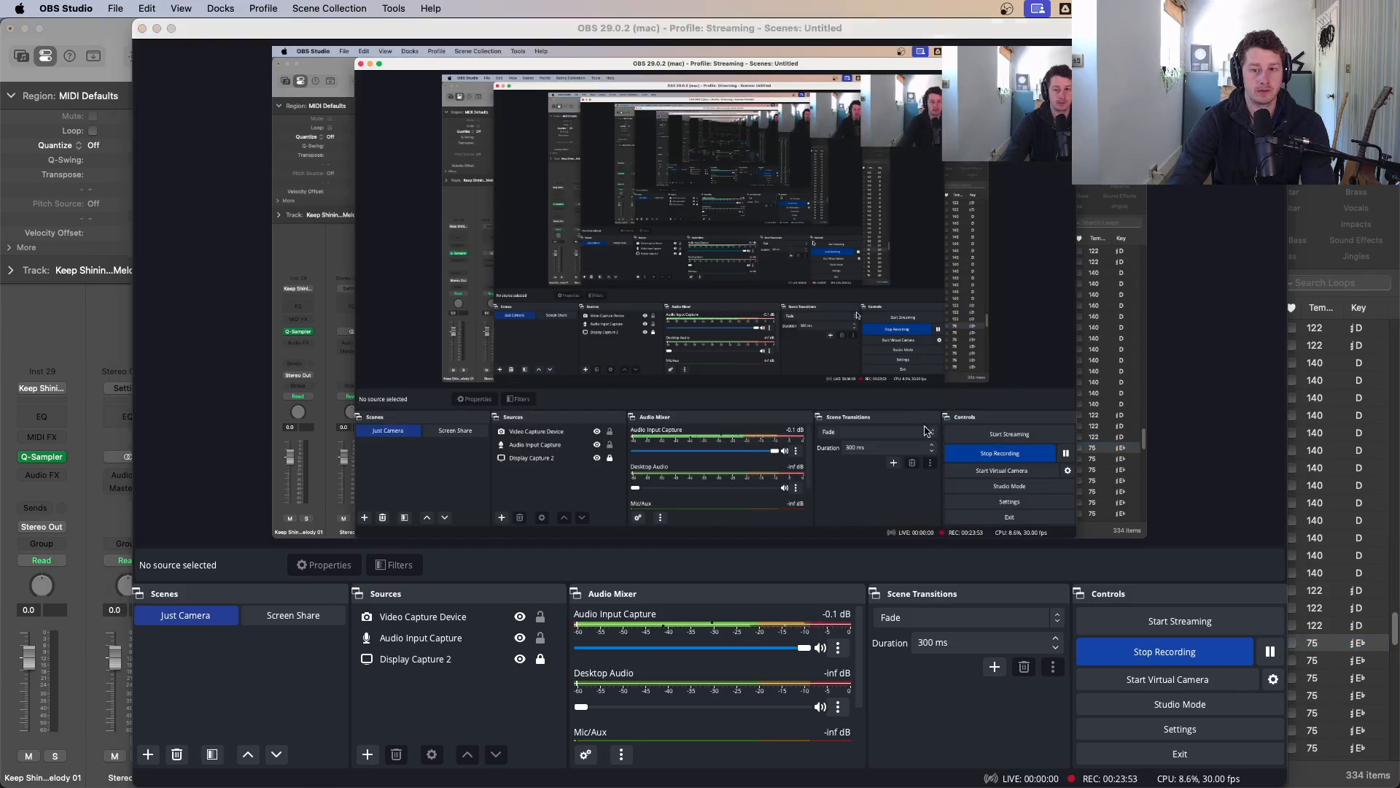
key(super+Tab)
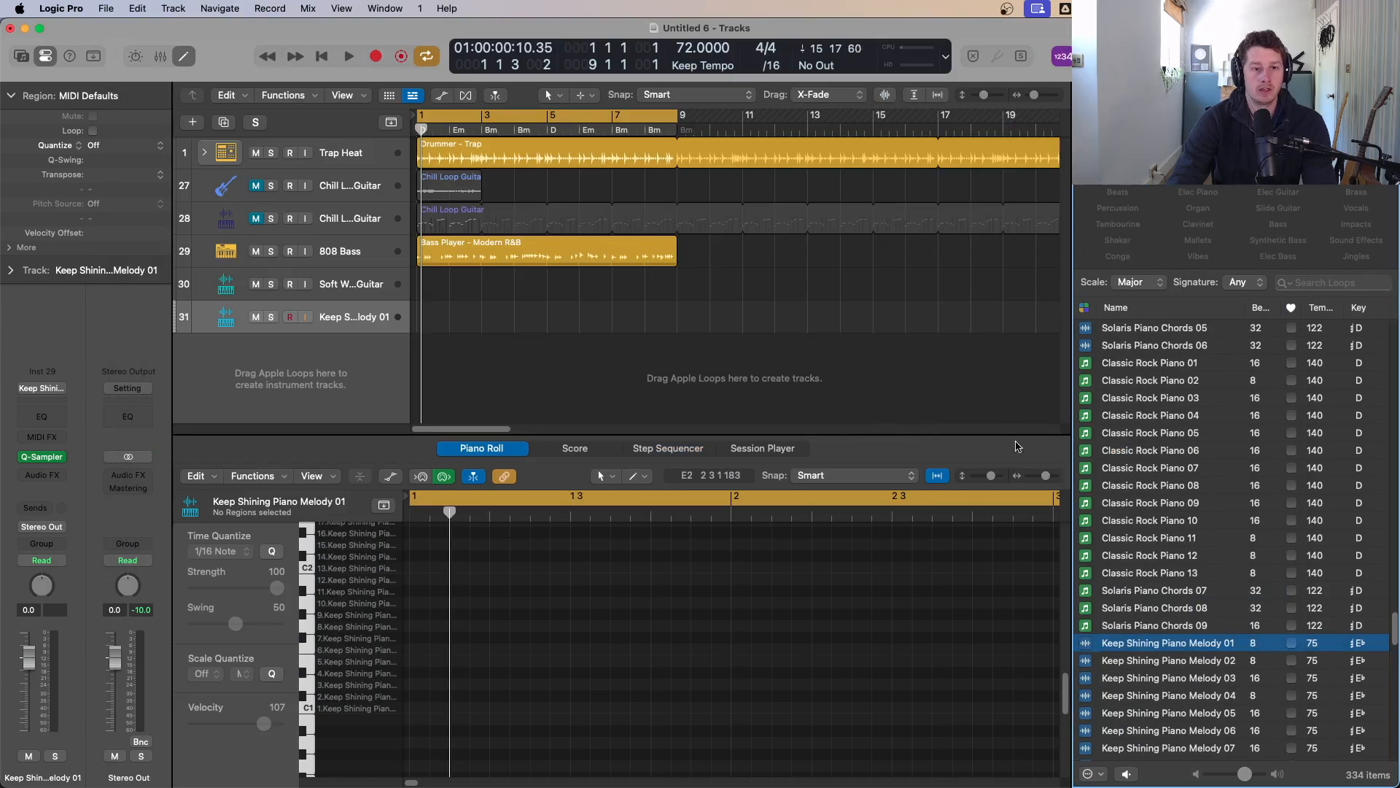
click(42, 457)
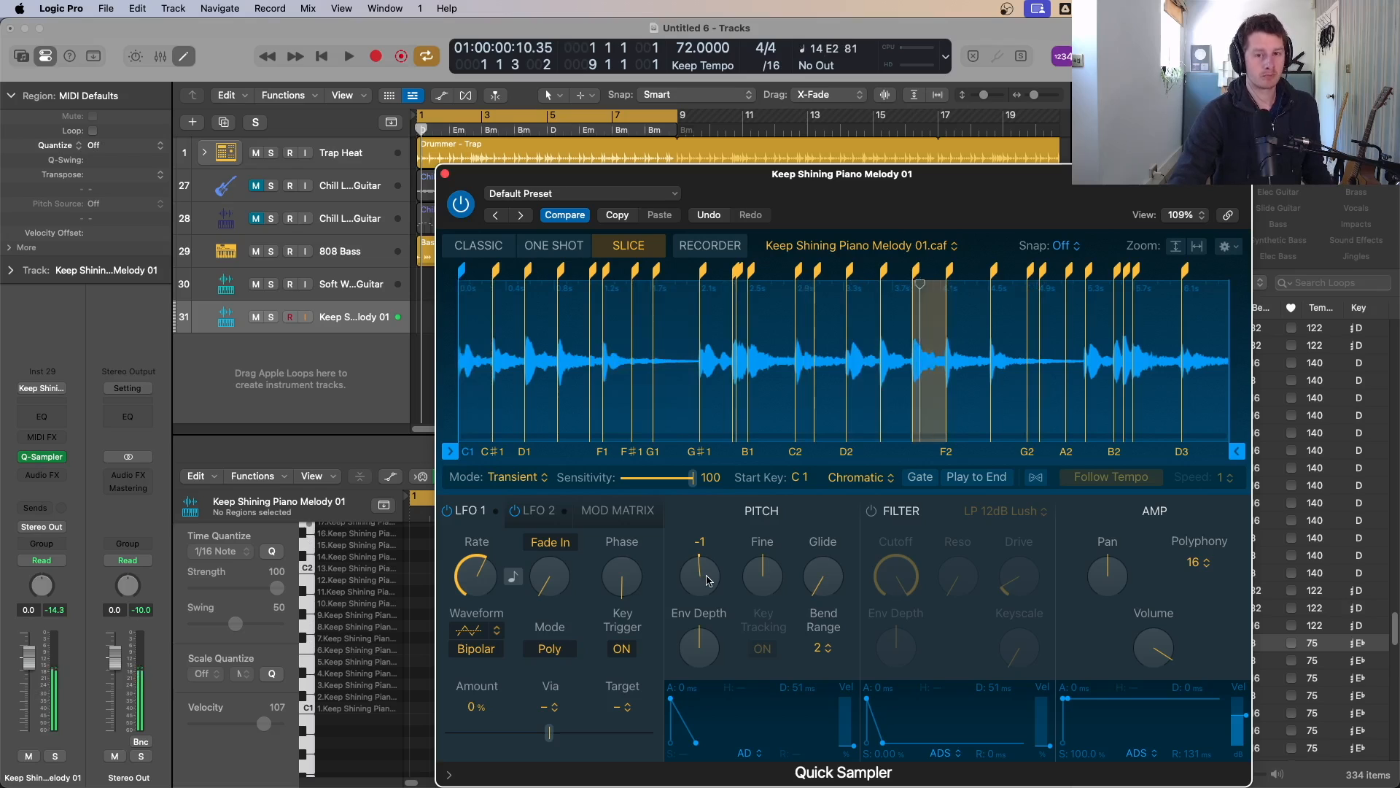
click(444, 175)
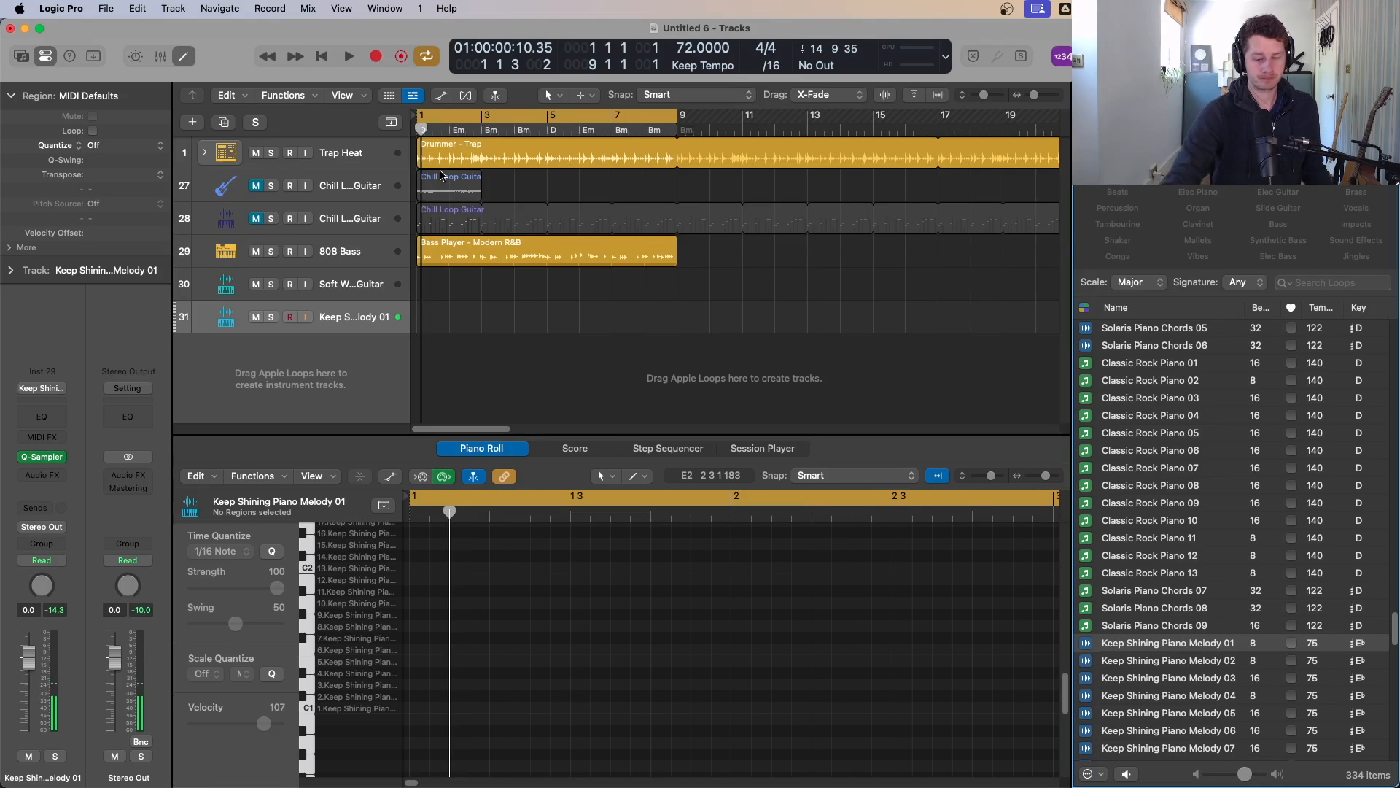
Step: Switch the piano melody's Quick Sampler to Classic mode while auditioning it with the project
key(space)
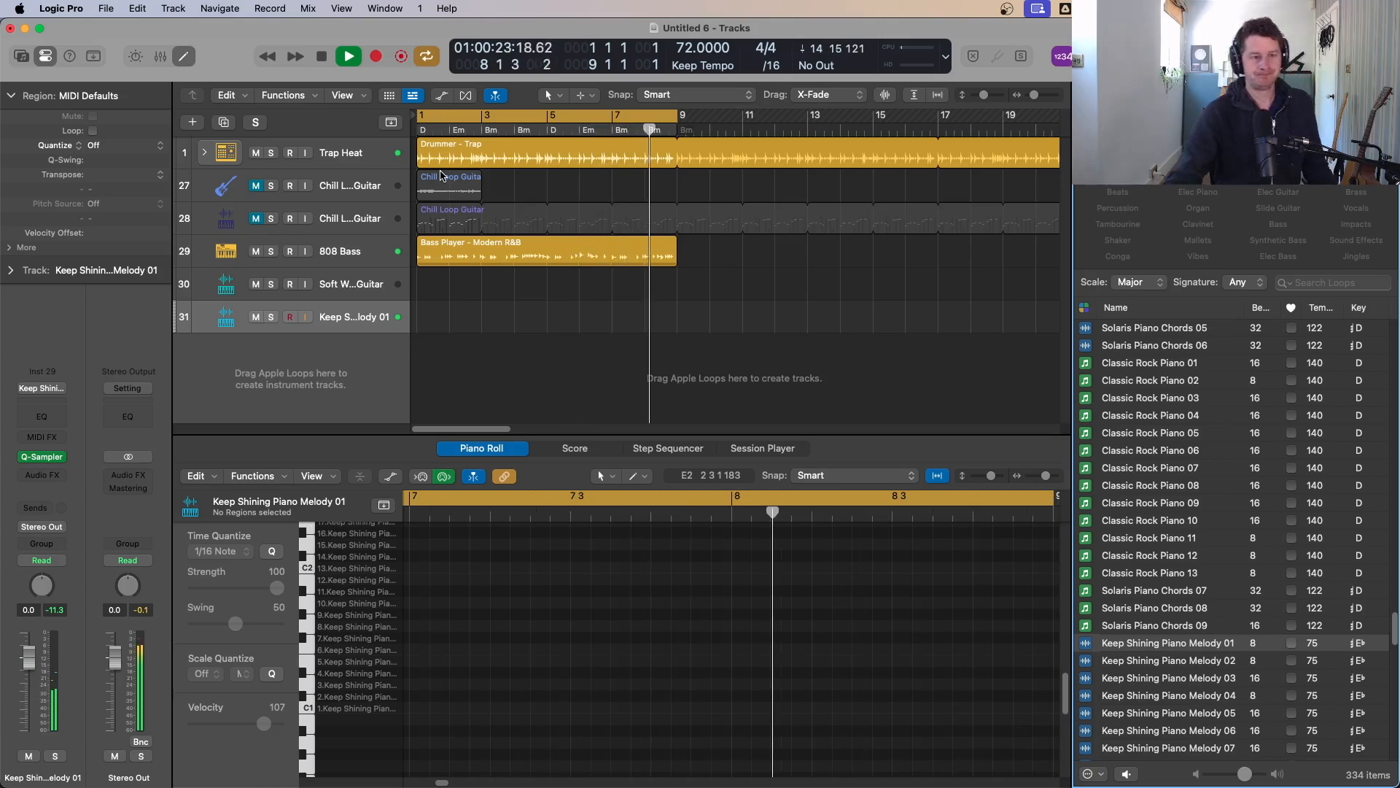
click(40, 457)
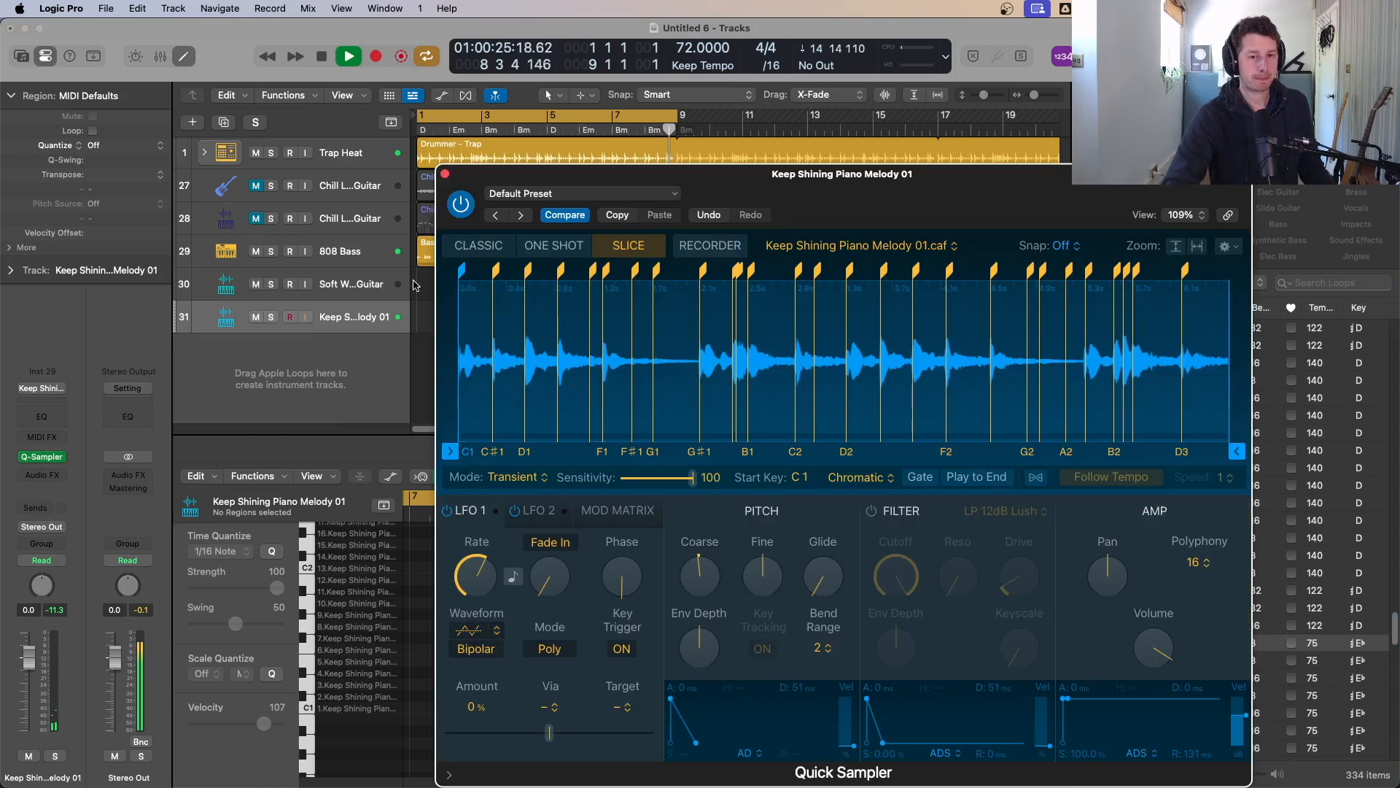
click(479, 245)
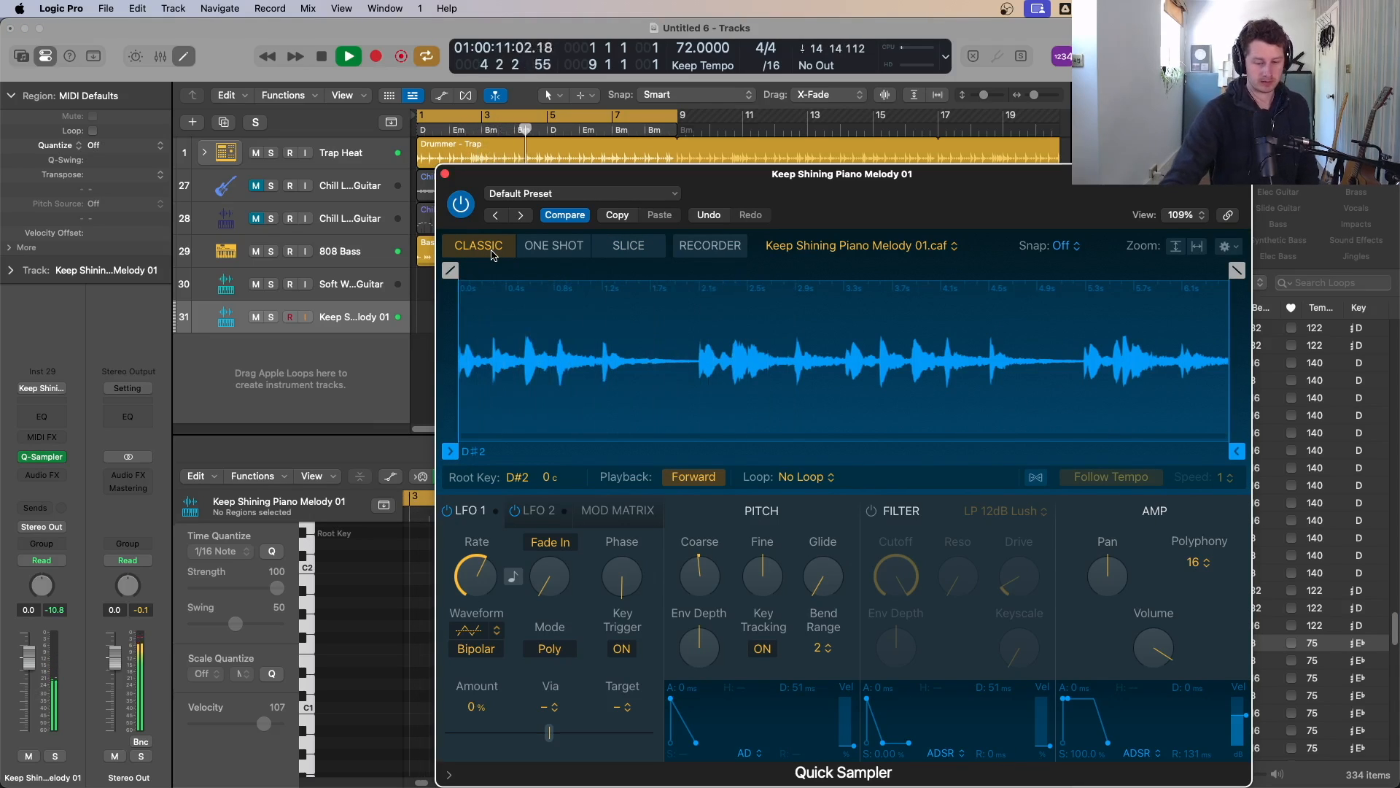
key(space)
Step: Record a take on the piano melody track and delete the recorded region
key(r)
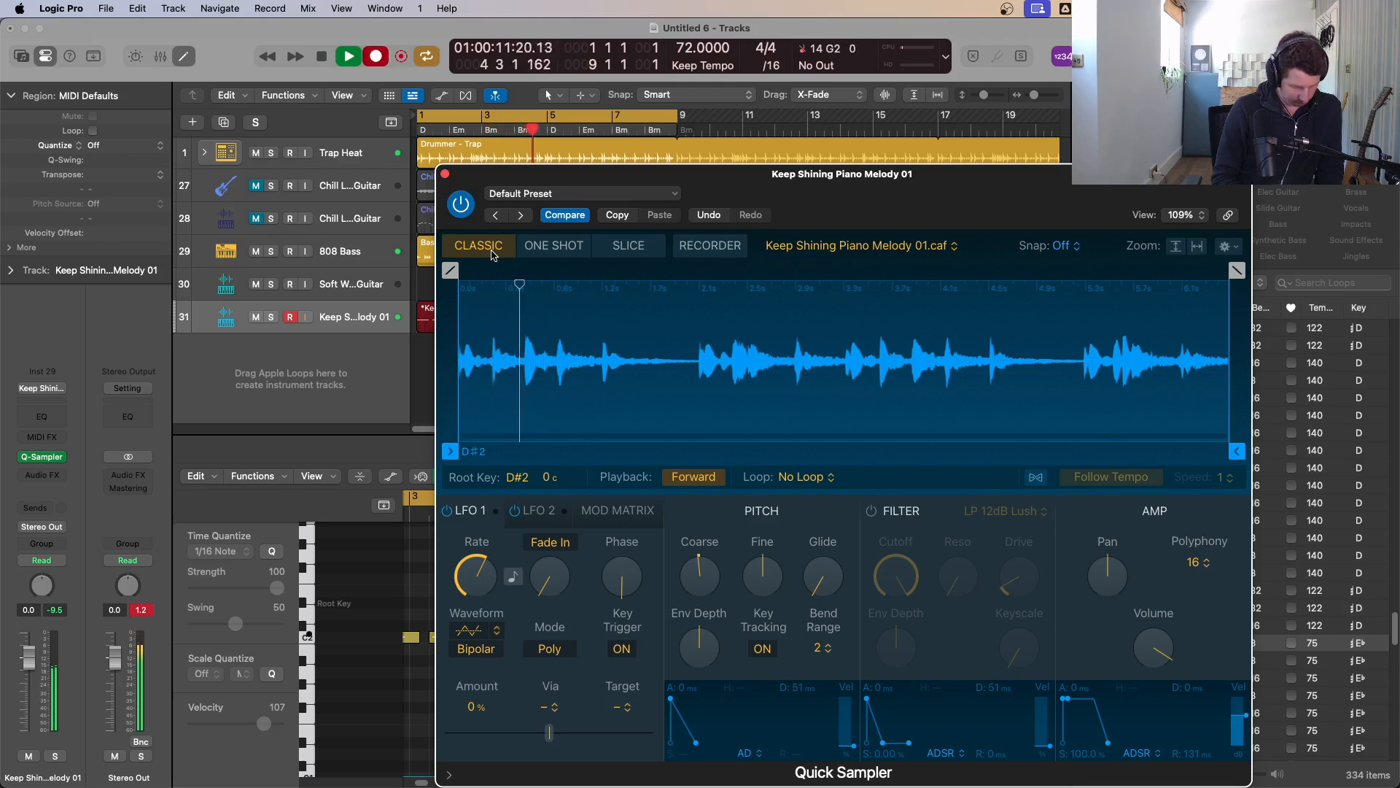
key(space)
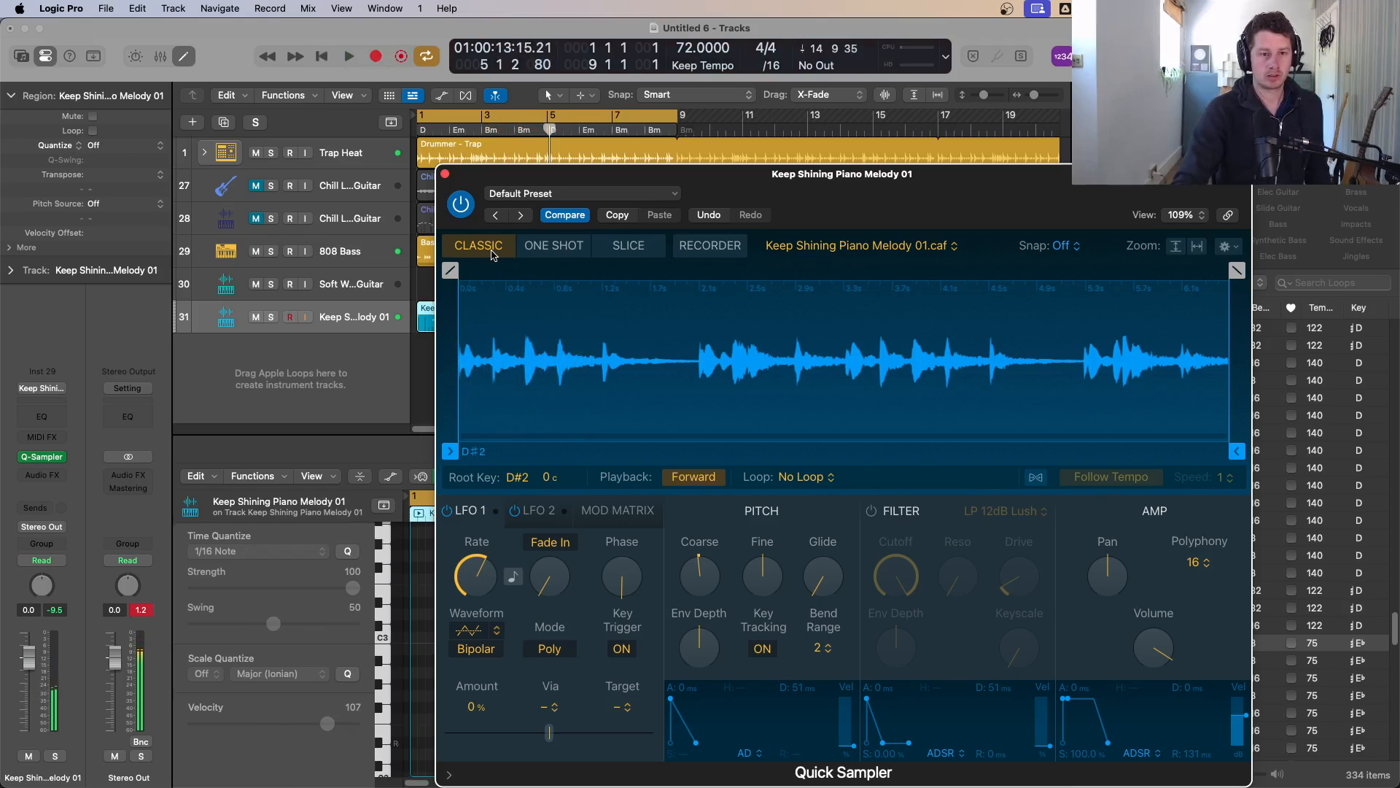
key(Delete)
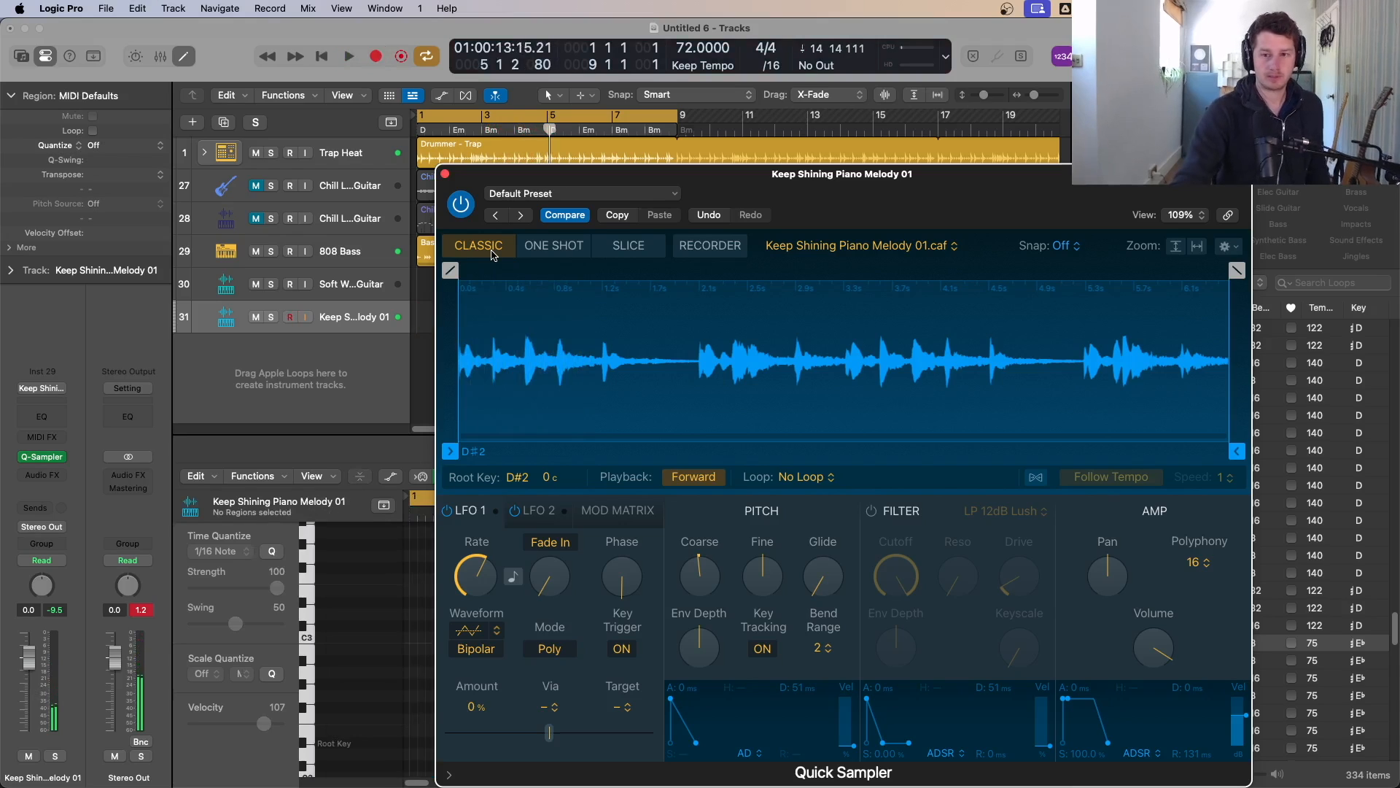
Step: Enable Follow Tempo in the piano melody's Quick Sampler, record a new take, and close the sampler
click(1036, 477)
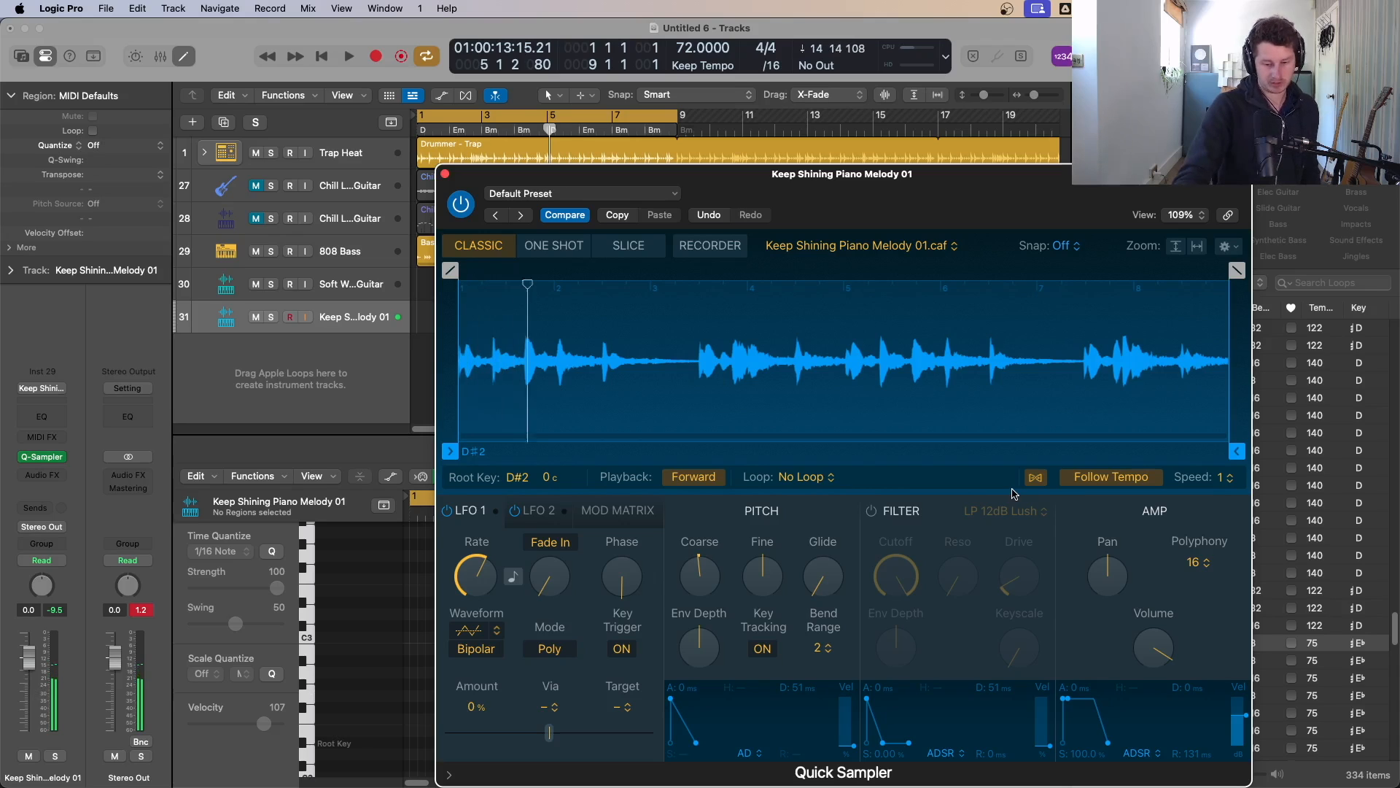
key(r)
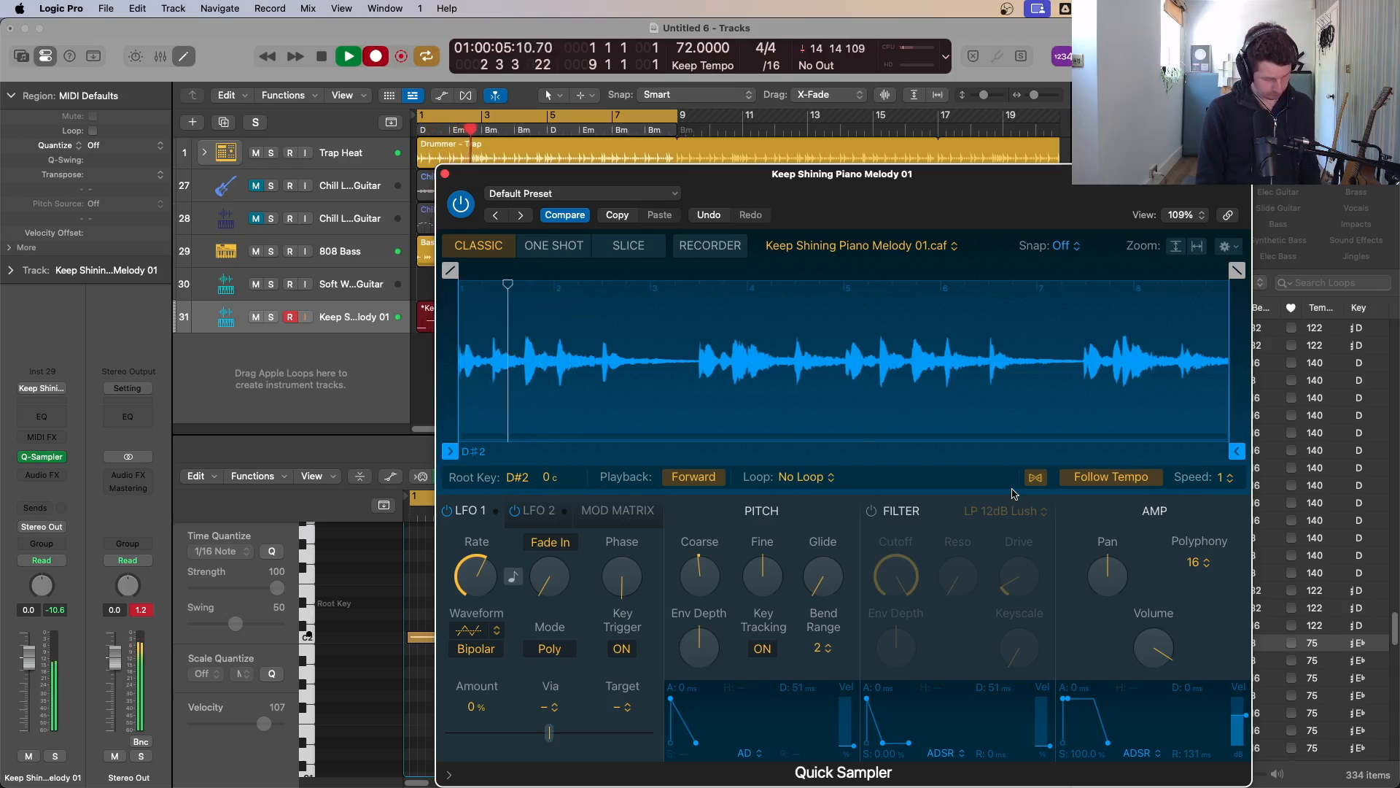
key(space)
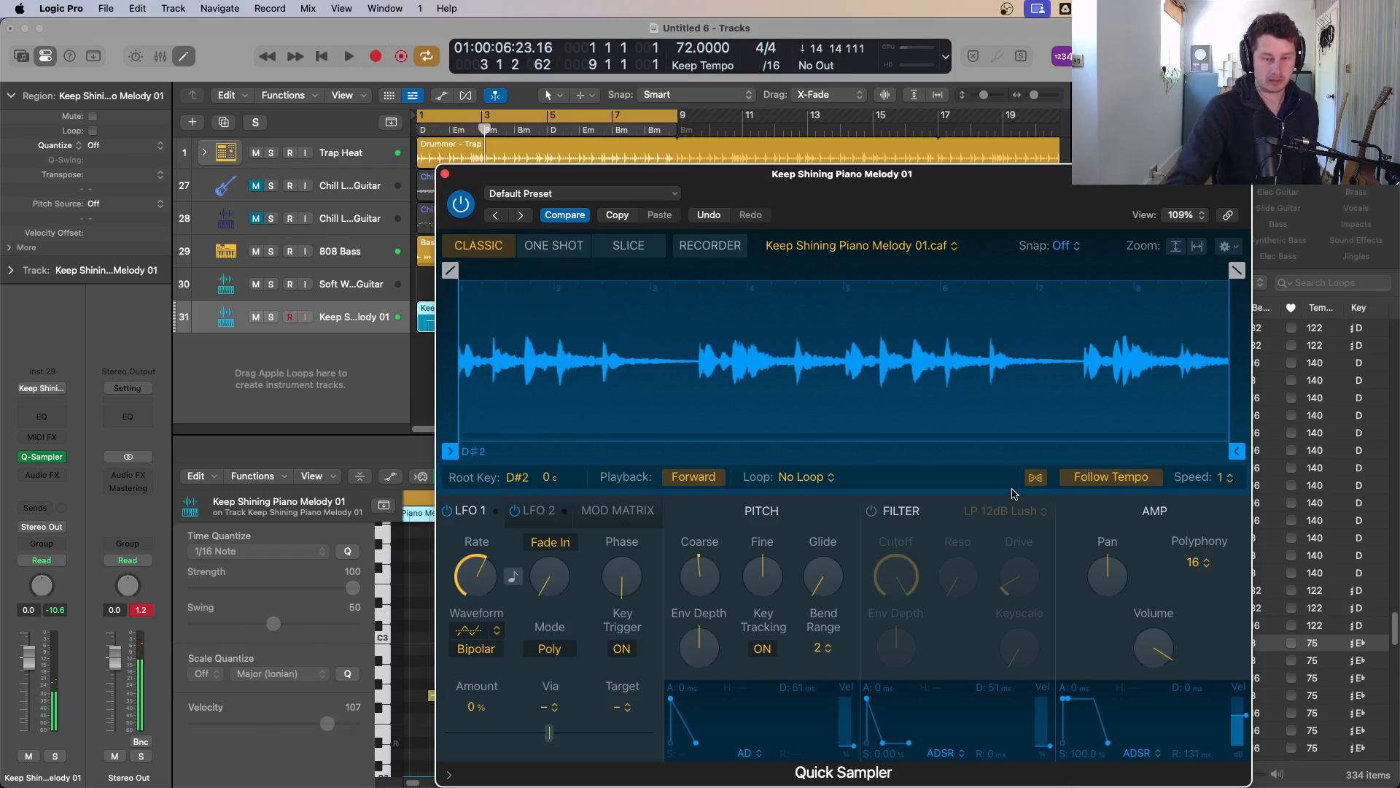
drag(537, 188, 633, 197)
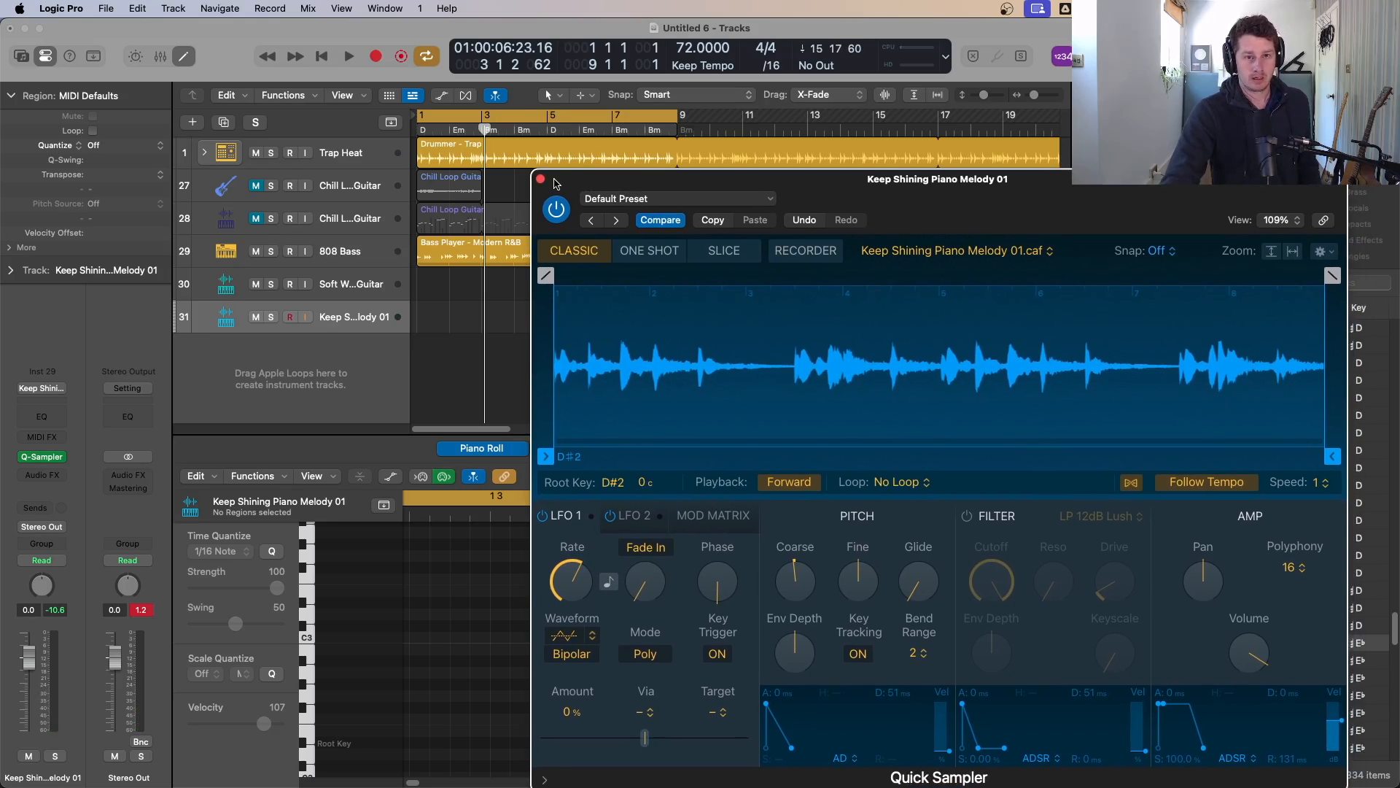
key(Return)
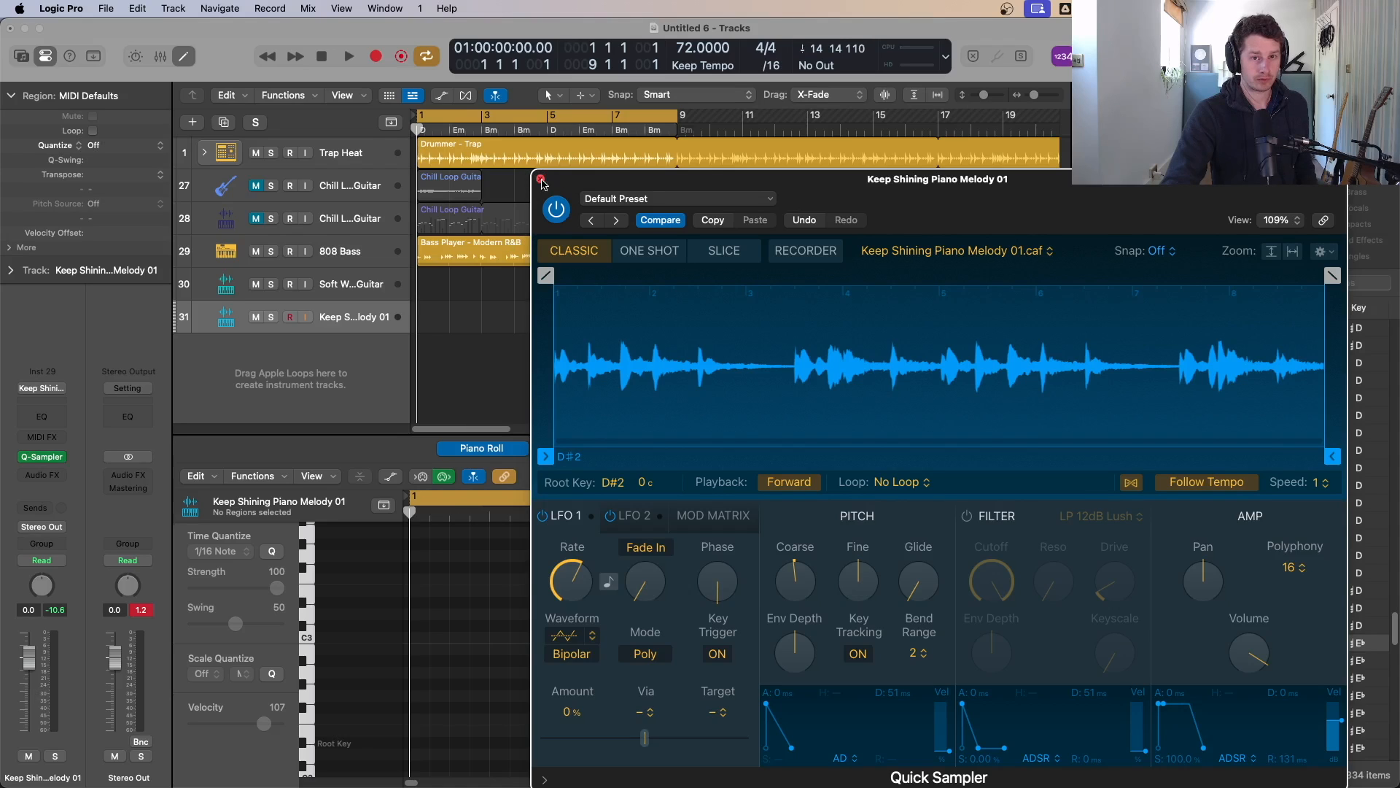
click(541, 180)
Step: Inspect the 808 Bass region's chord options and show the global tracks including the Chord track
click(498, 243)
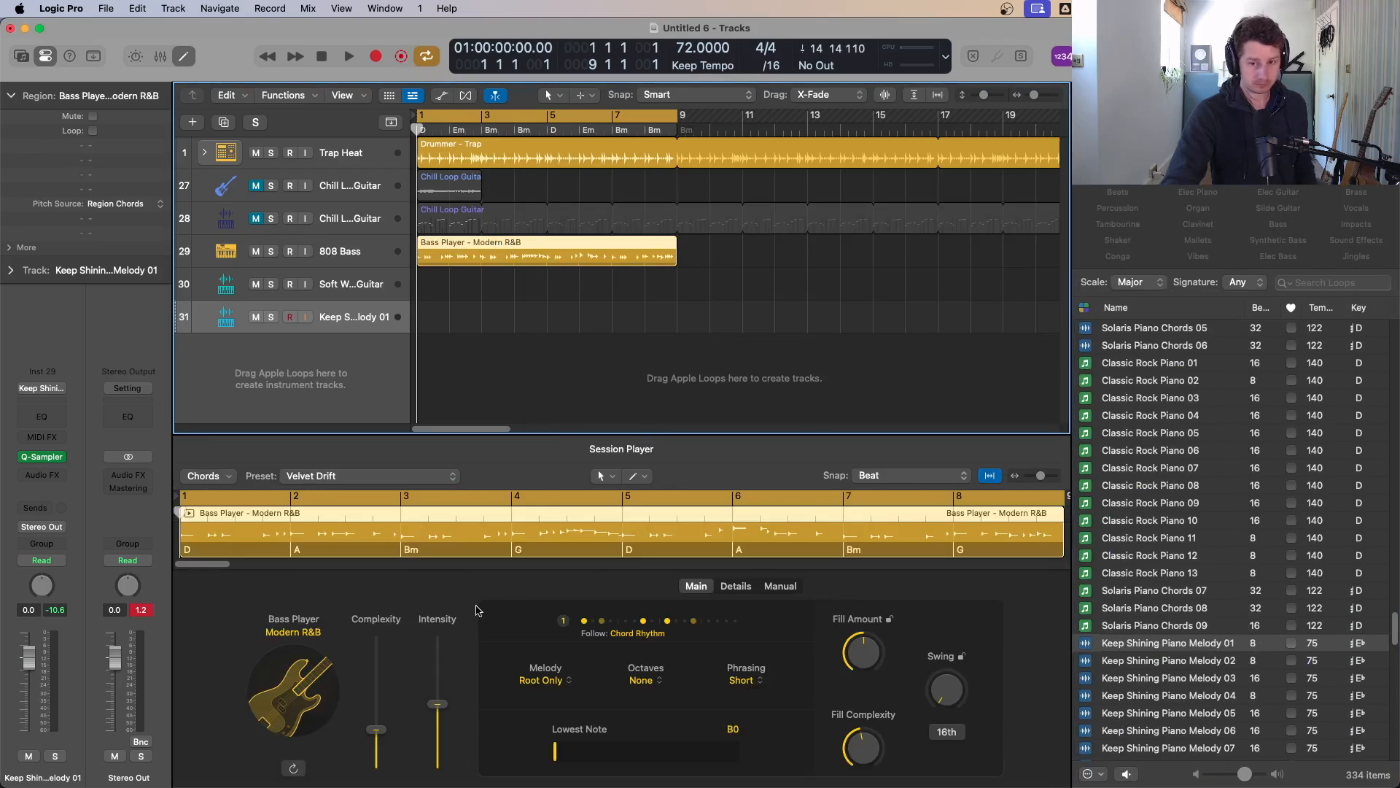
click(215, 480)
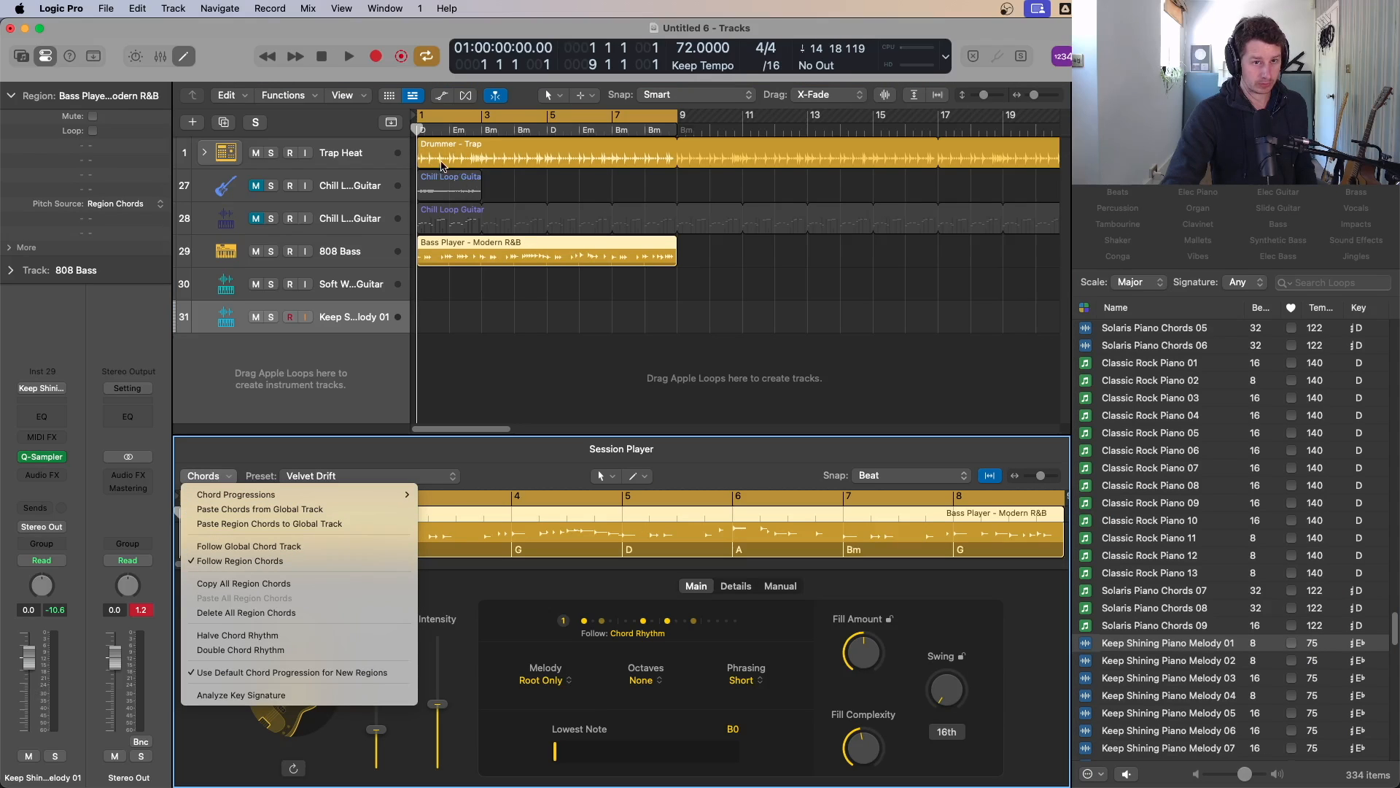
click(445, 257)
right_click(445, 258)
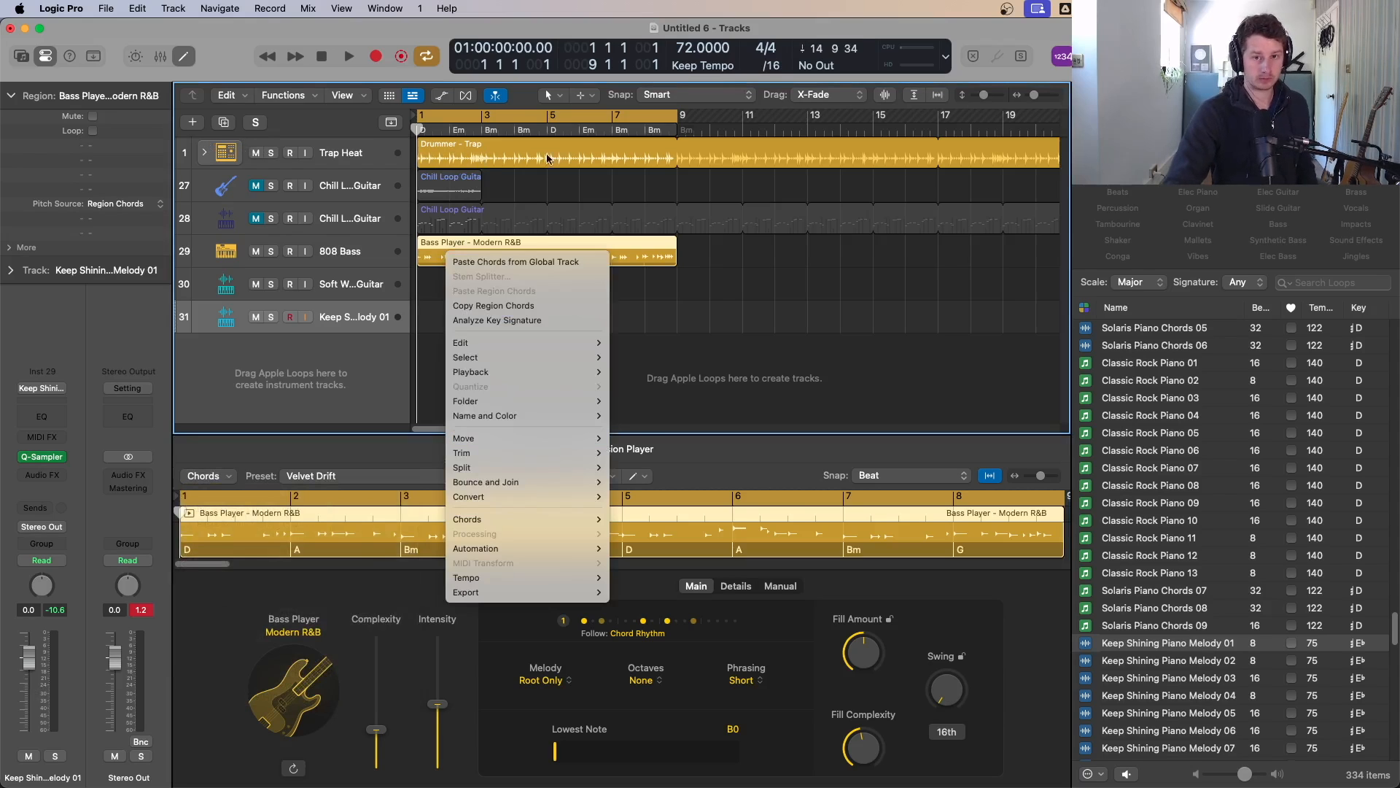
click(728, 250)
key(g)
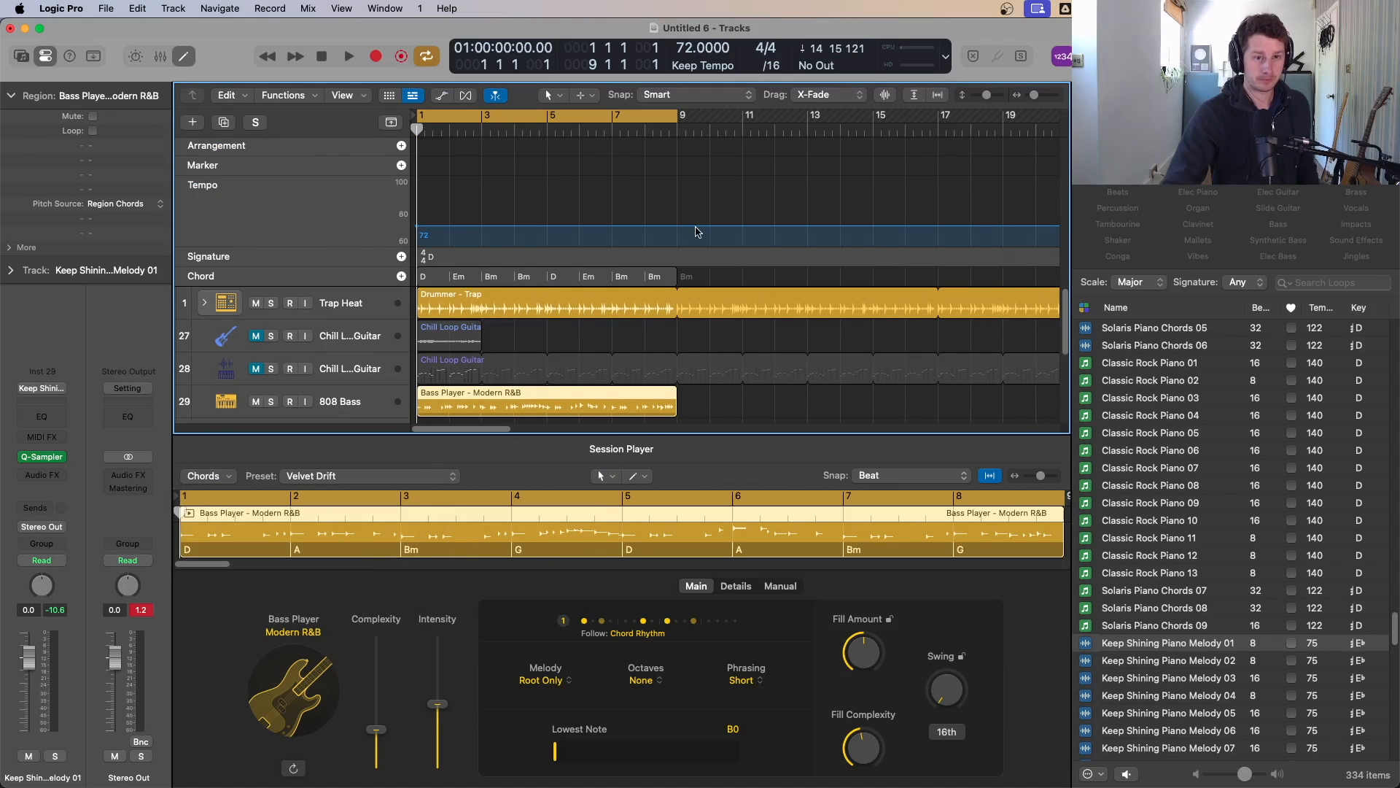
Step: Add a I – V – vi – IV chord progression to the global Chord track
right_click(362, 276)
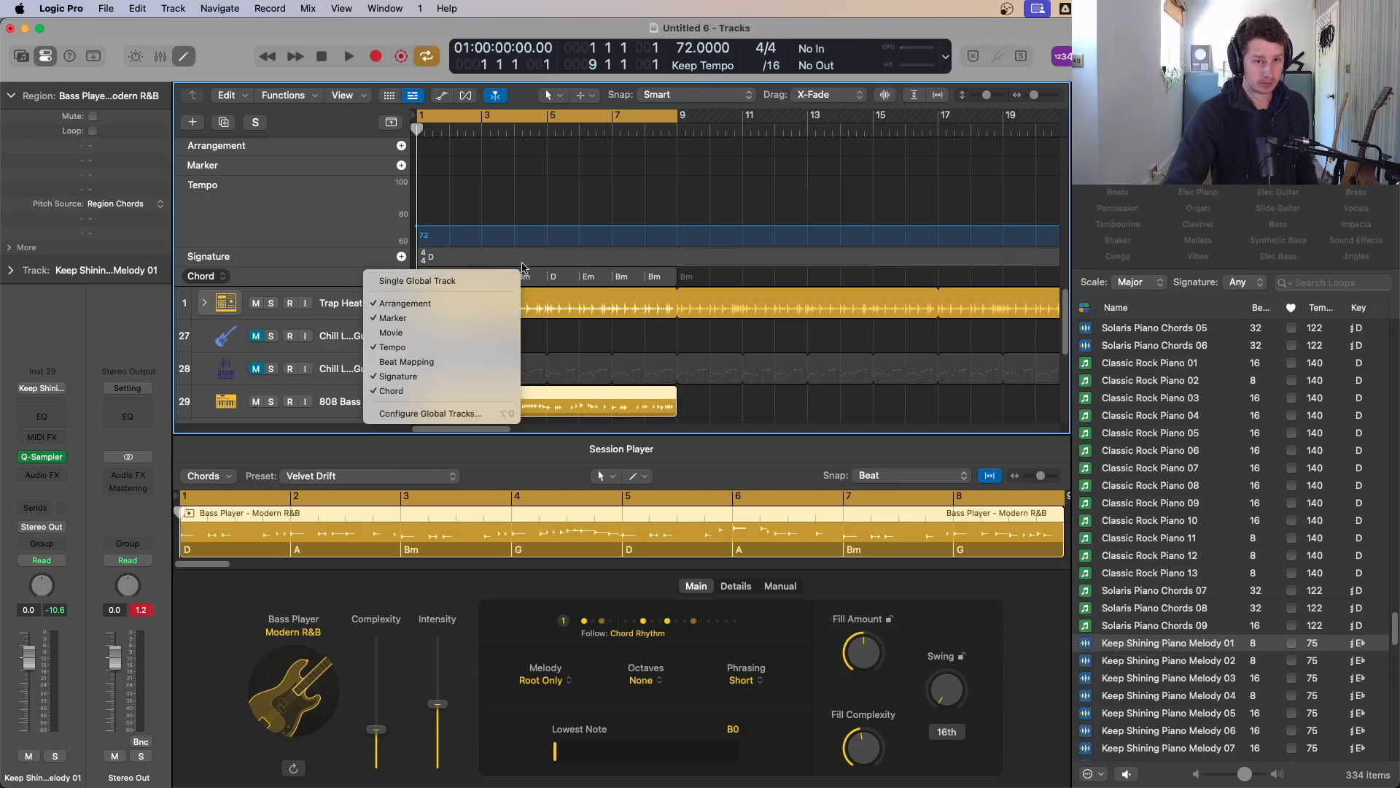
right_click(568, 276)
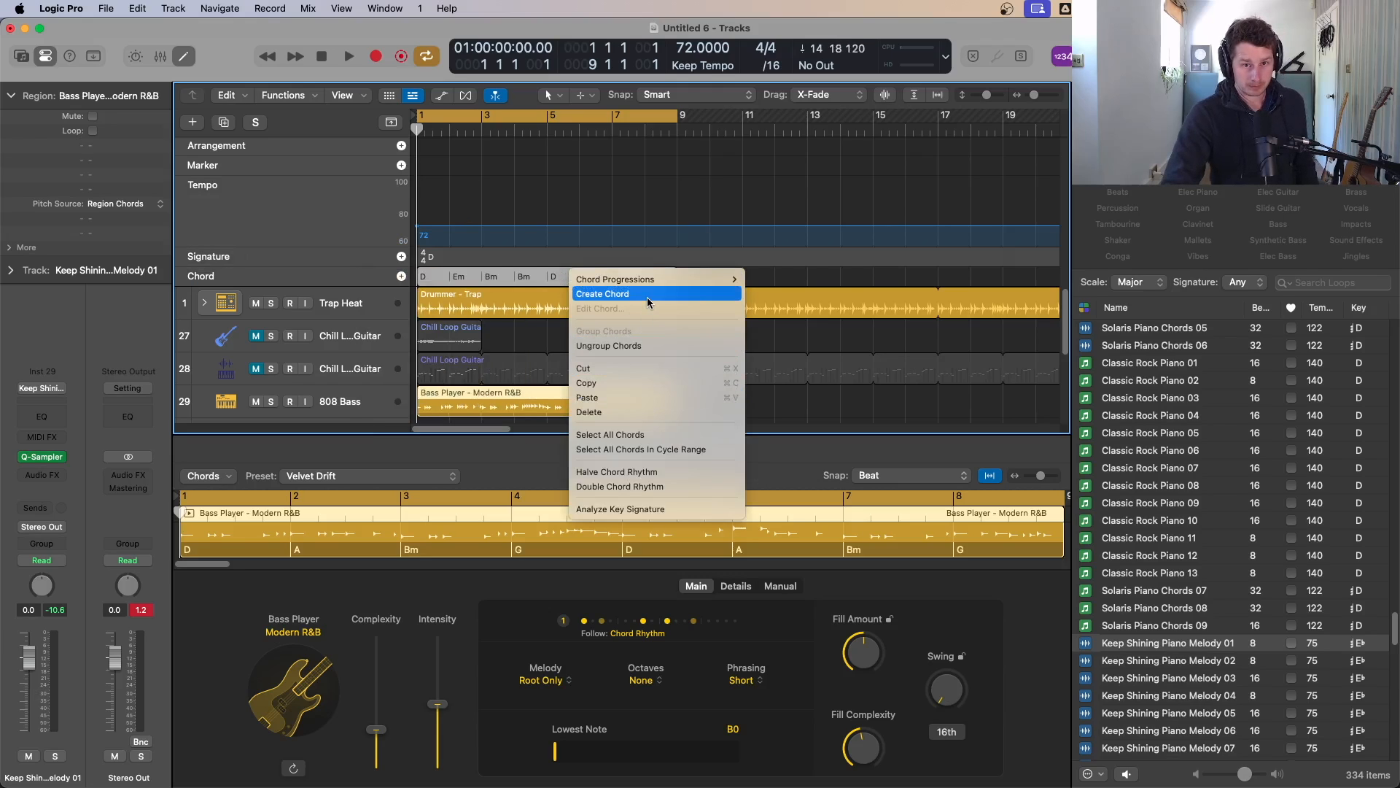
mouse_move(658, 279)
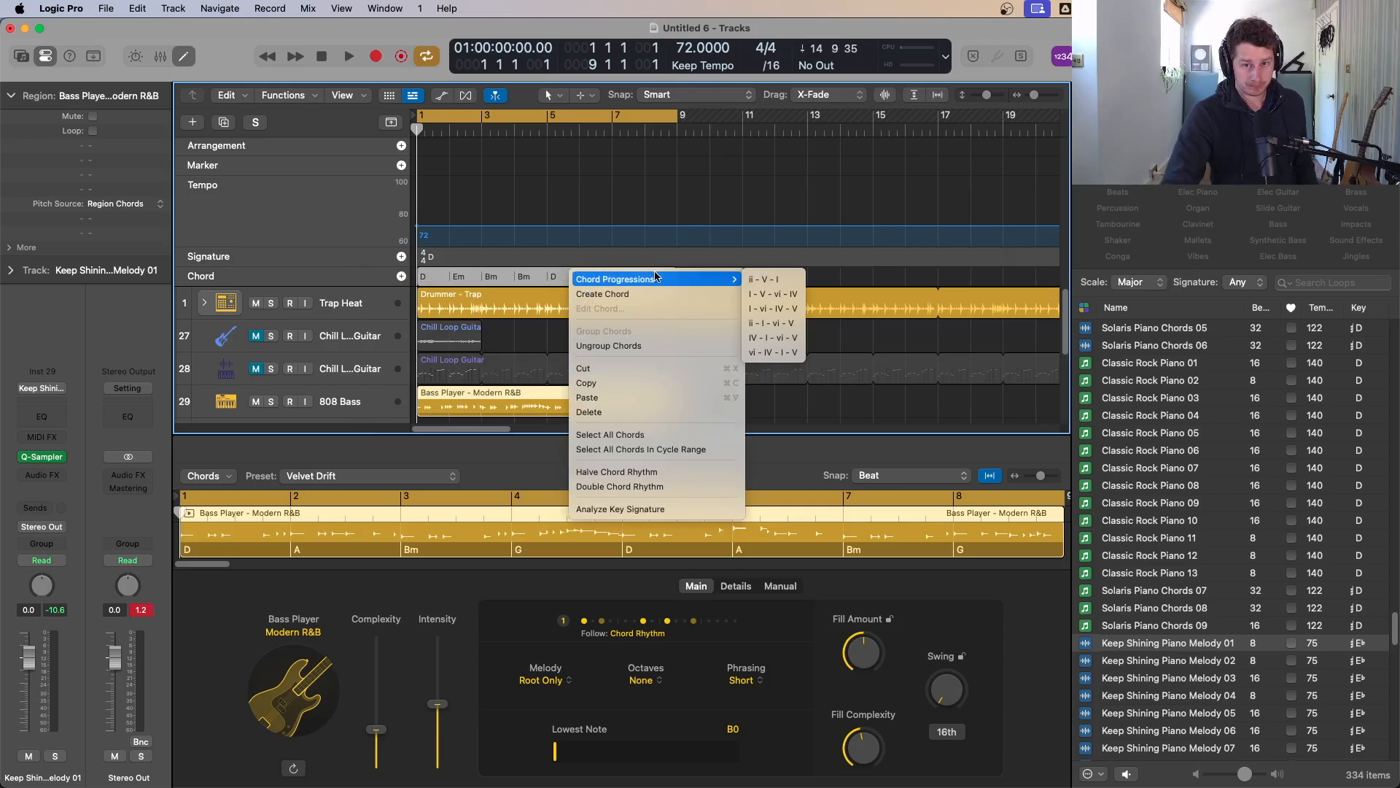
click(779, 315)
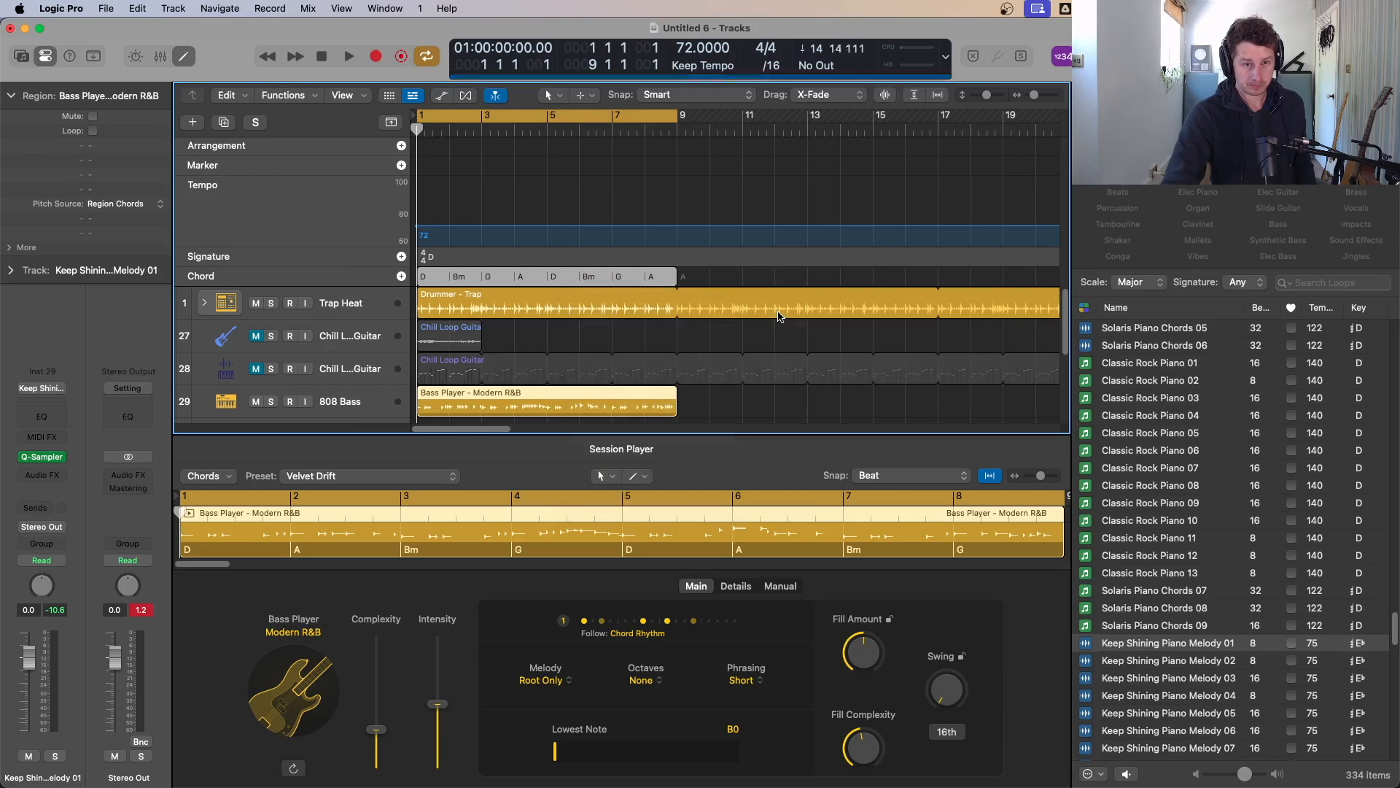
Step: Switch the control bar display to Beats & Project and start playback
click(942, 57)
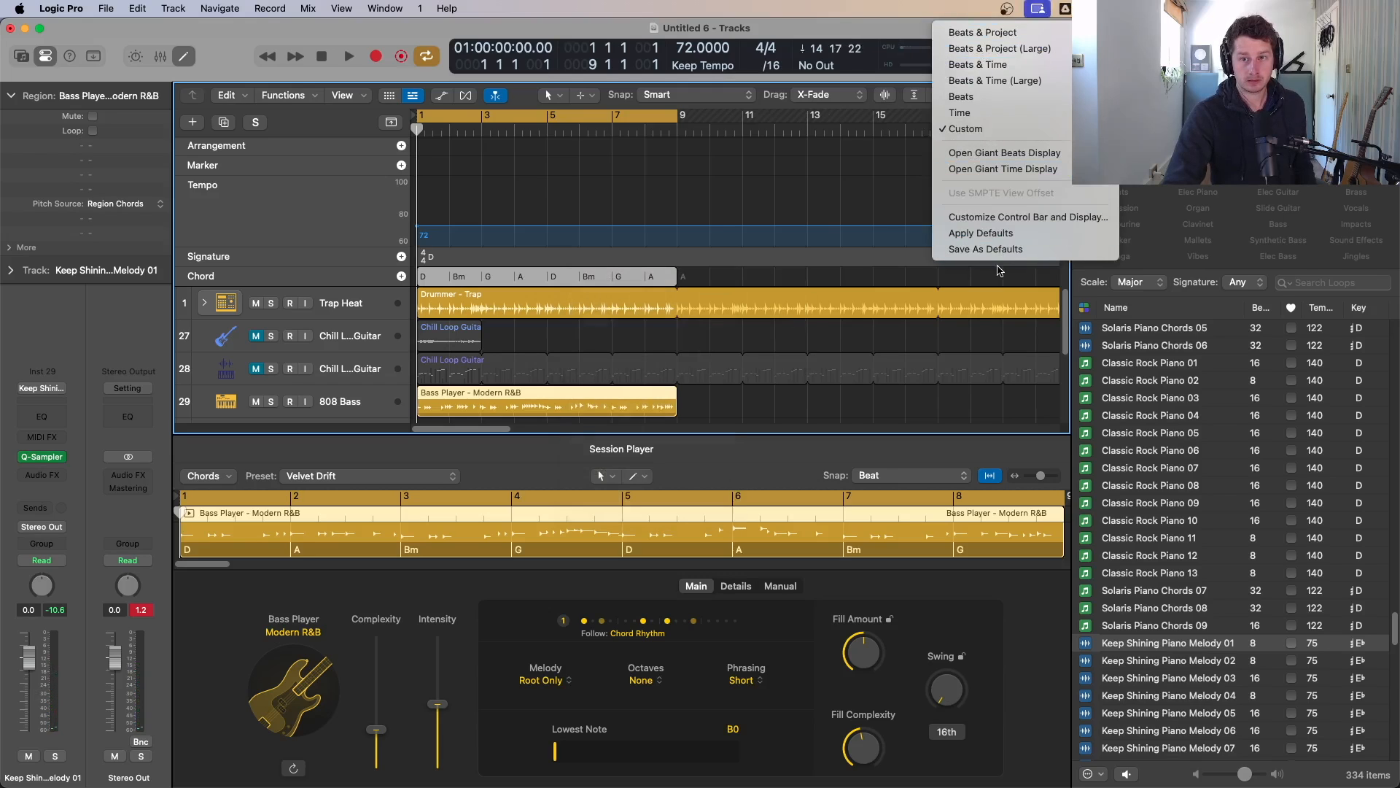
click(978, 33)
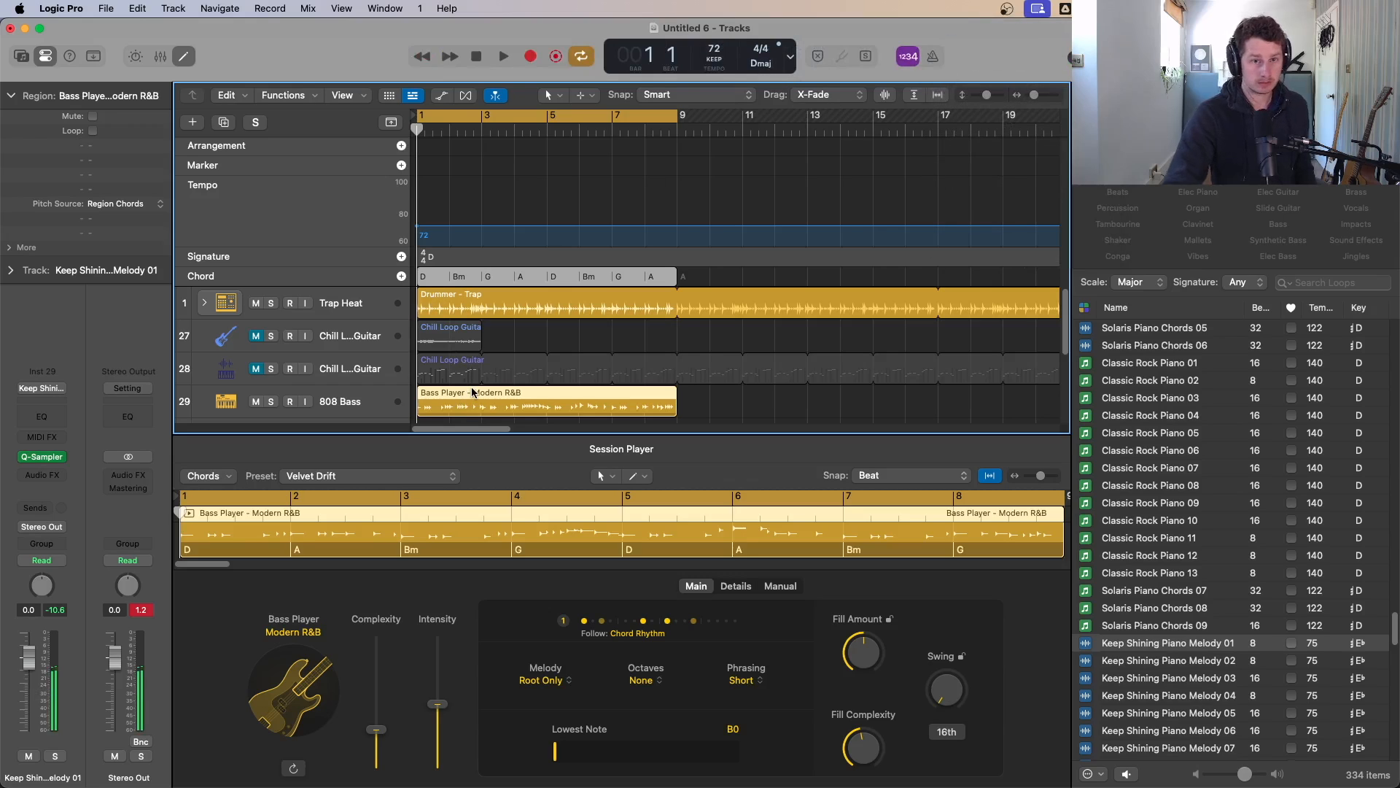
key(space)
scroll(525, 372, down, 1)
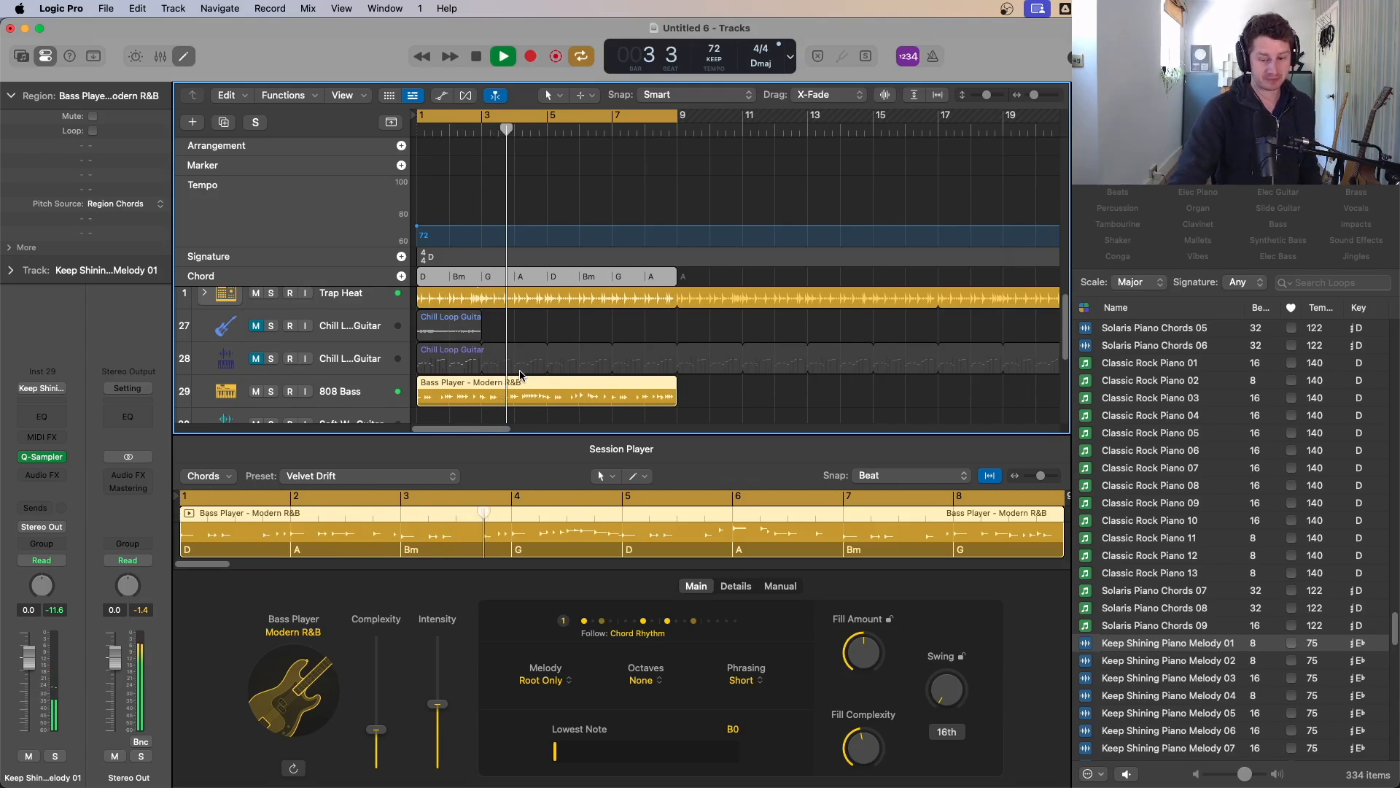
Step: Play back the arrangement from the start to hear the bass follow the chord progression
key(space)
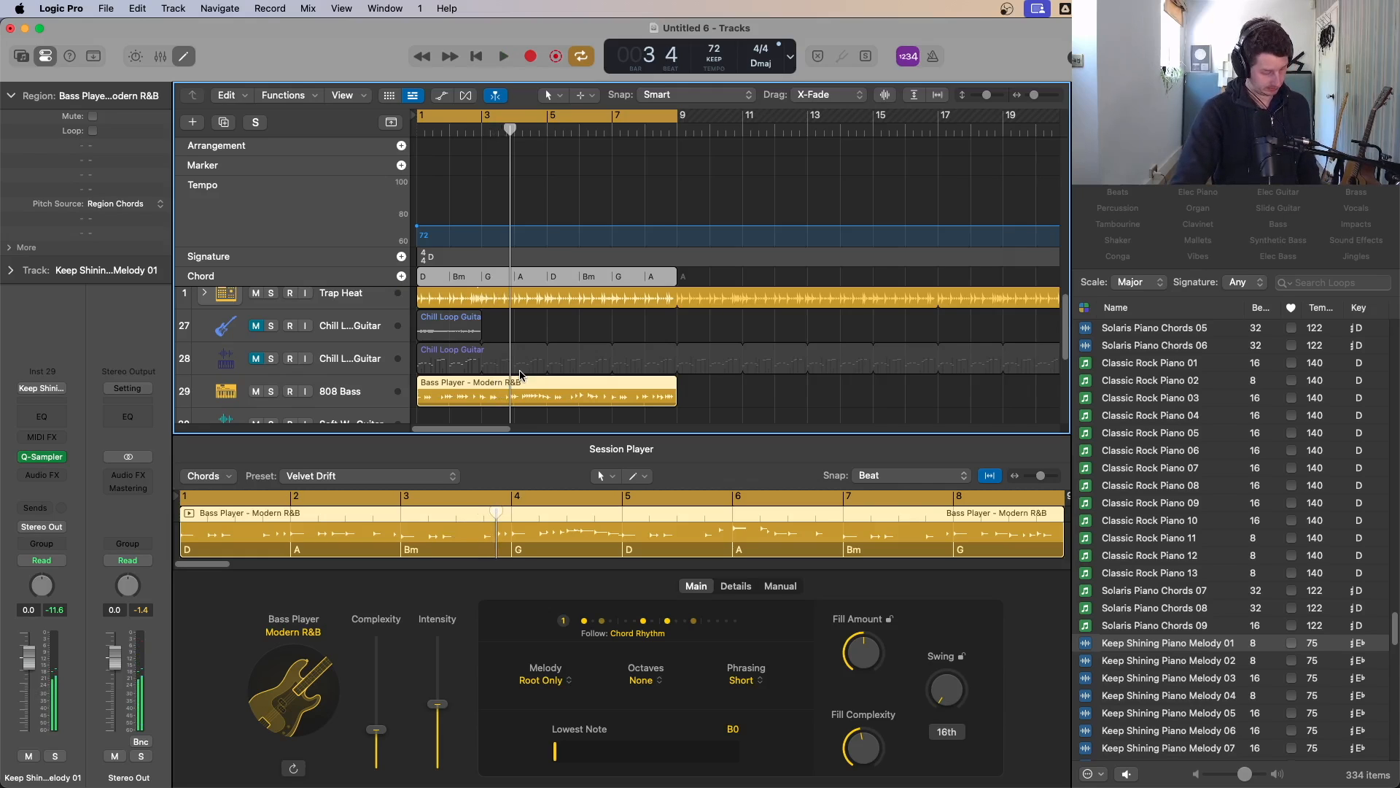
key(Return)
key(space)
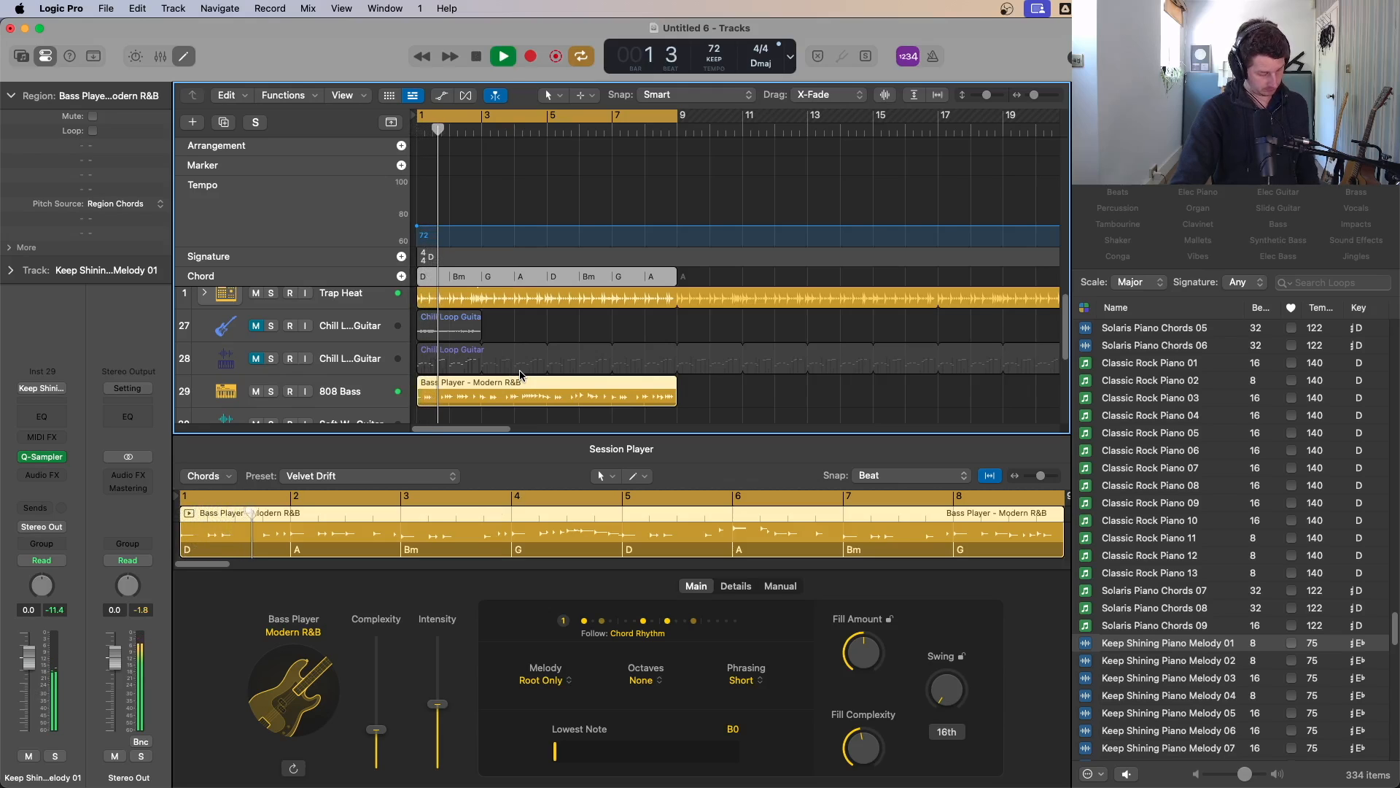
key(space)
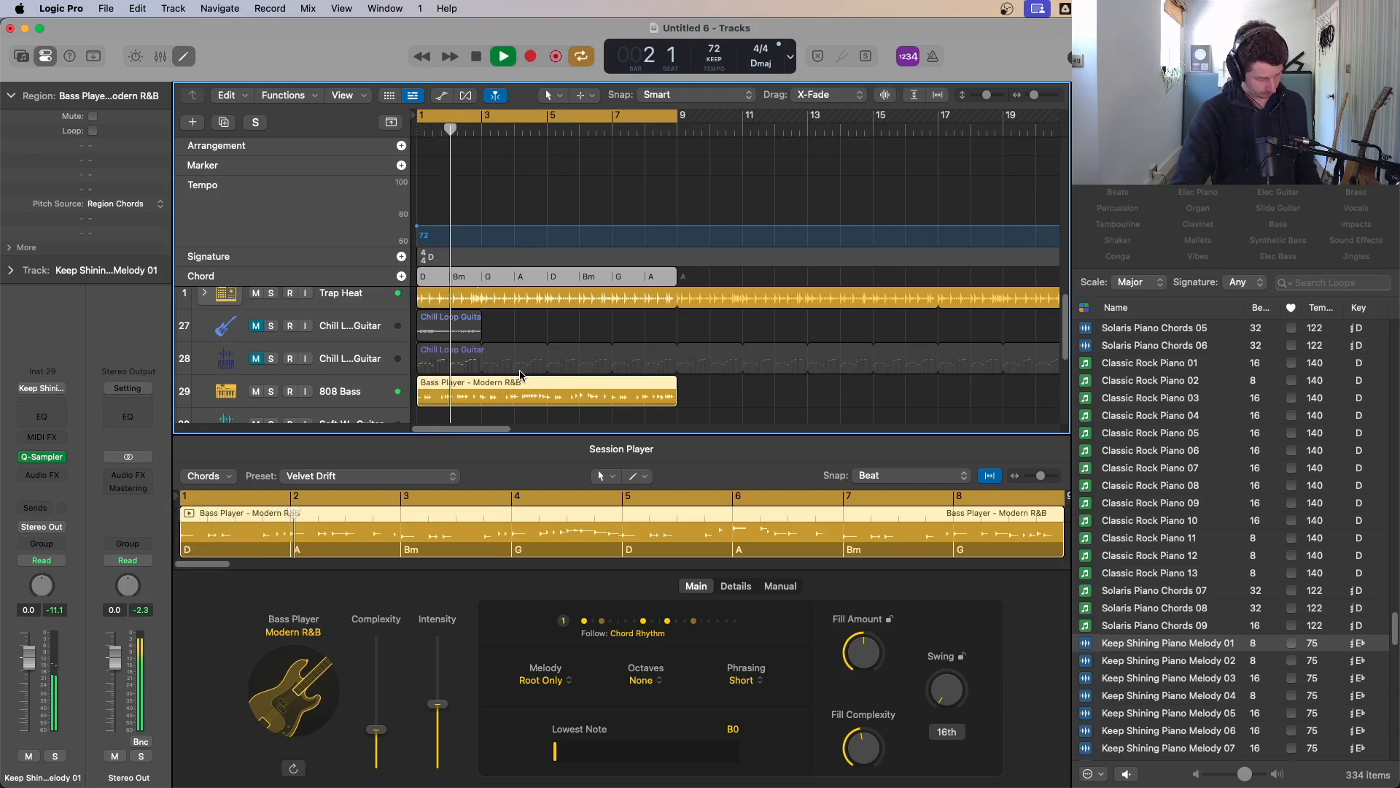
key(space)
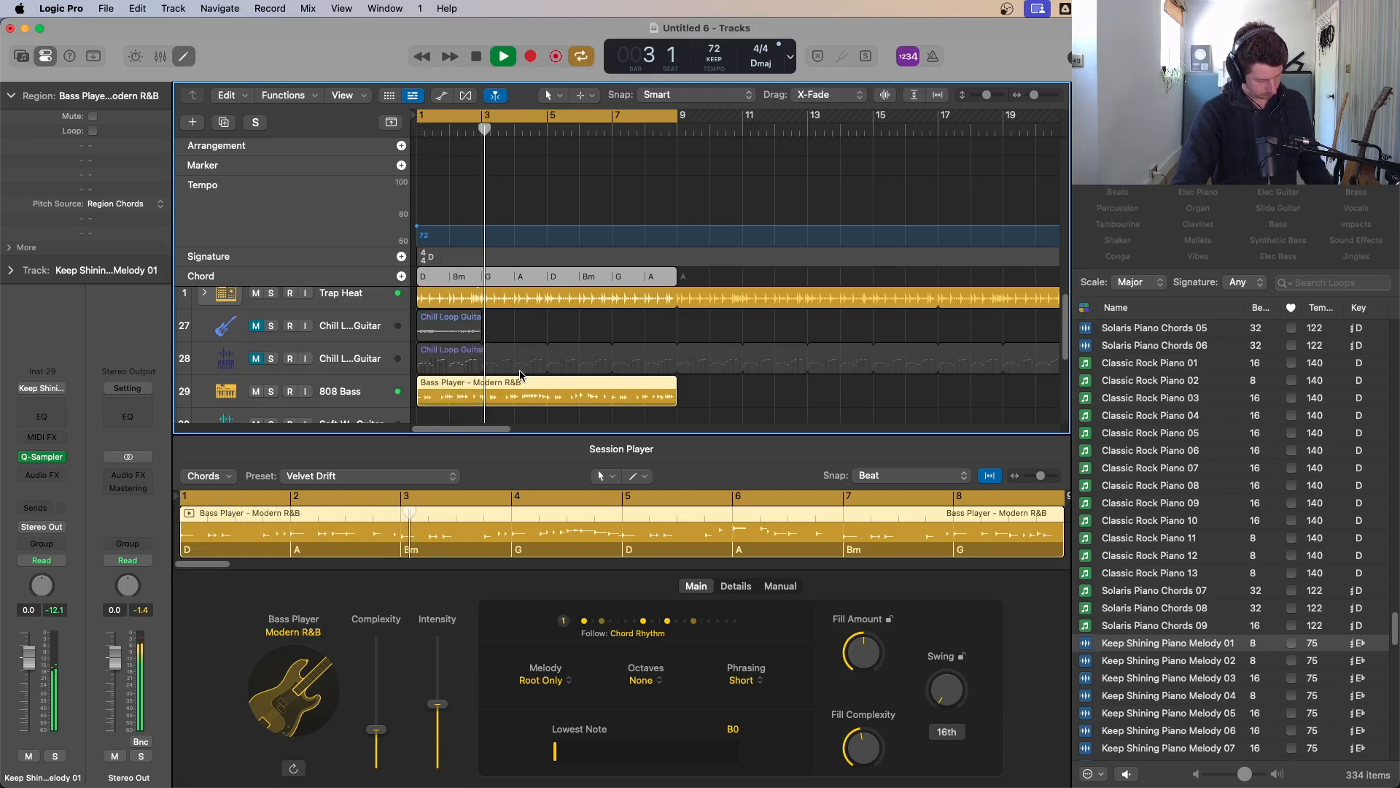
key(Return)
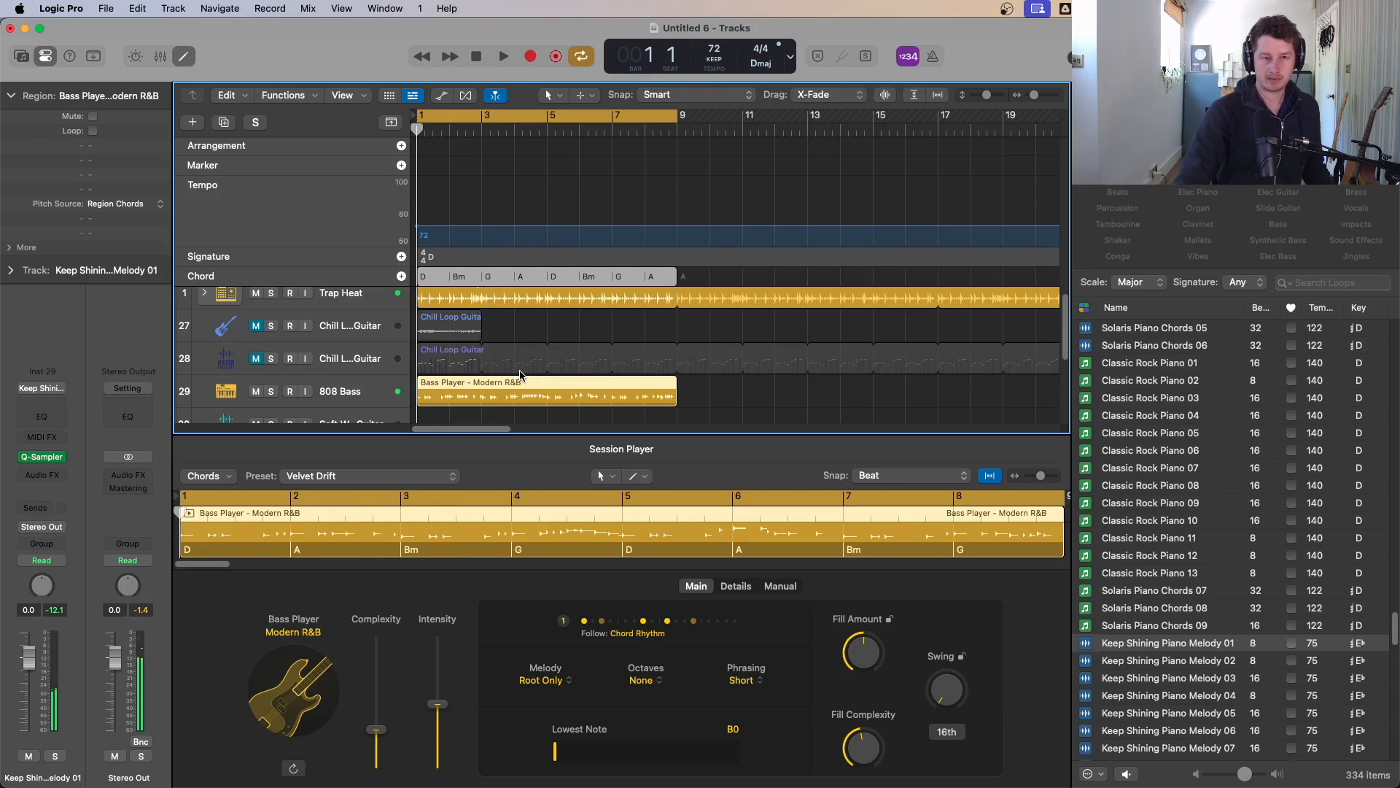
Step: Hide the global tracks and play back the full arrangement
scroll(508, 309, down, 5)
key(g)
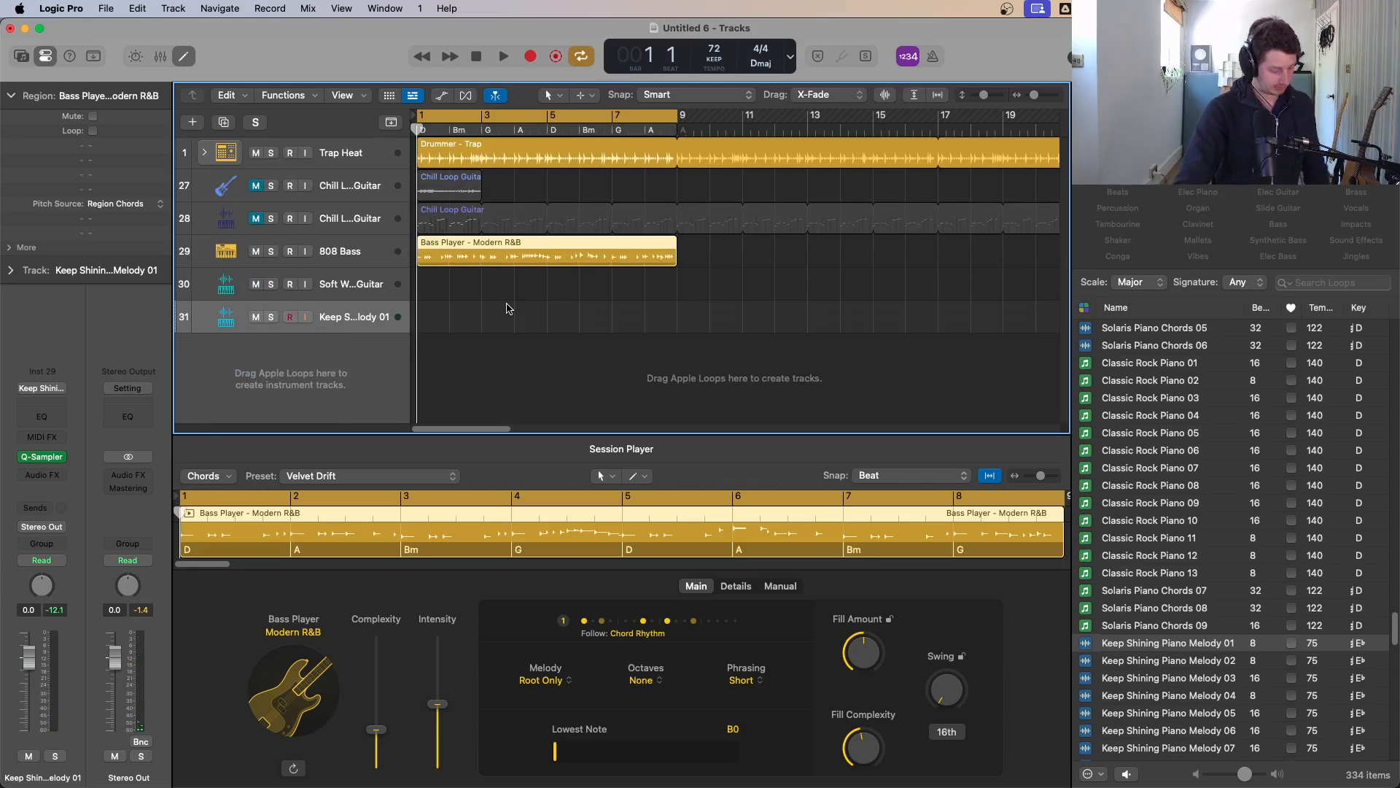
key(space)
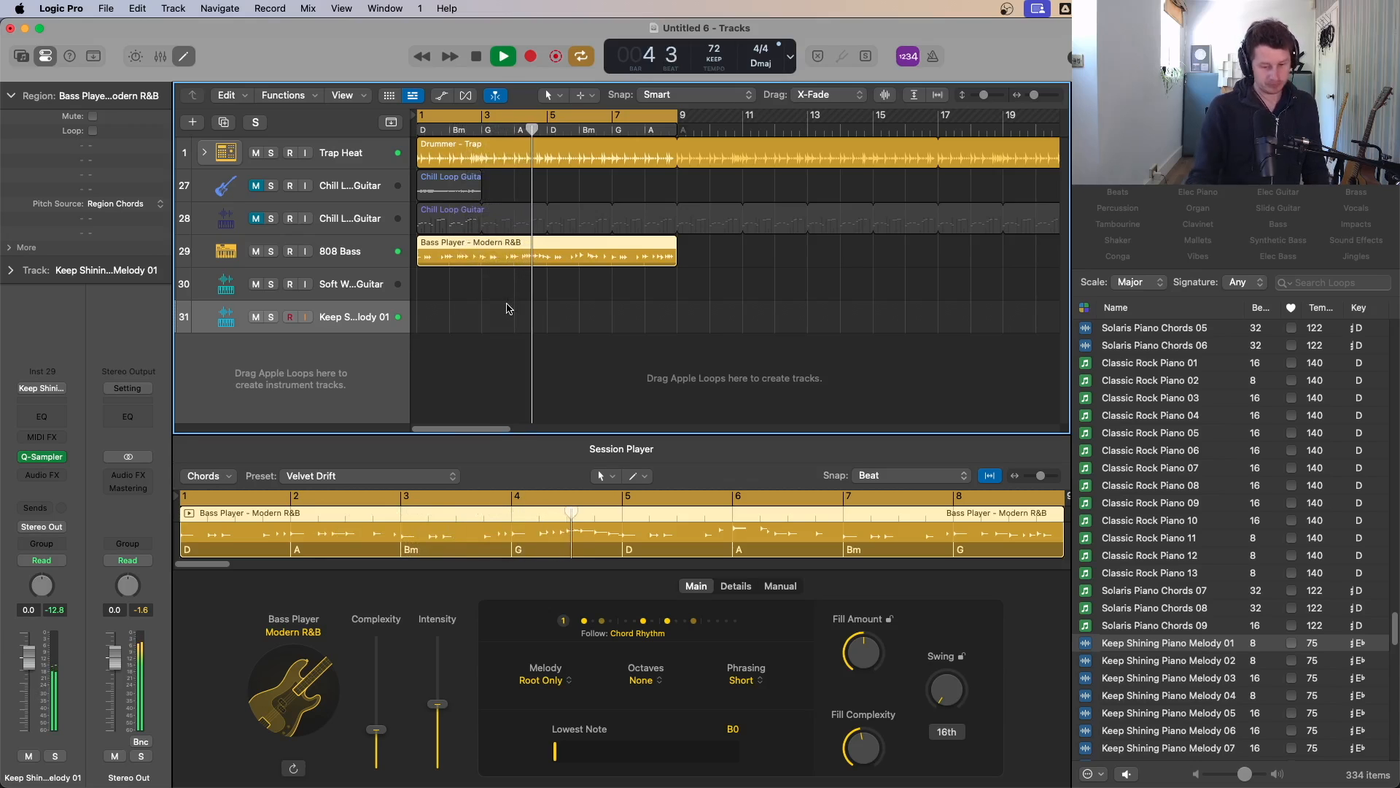
key(space)
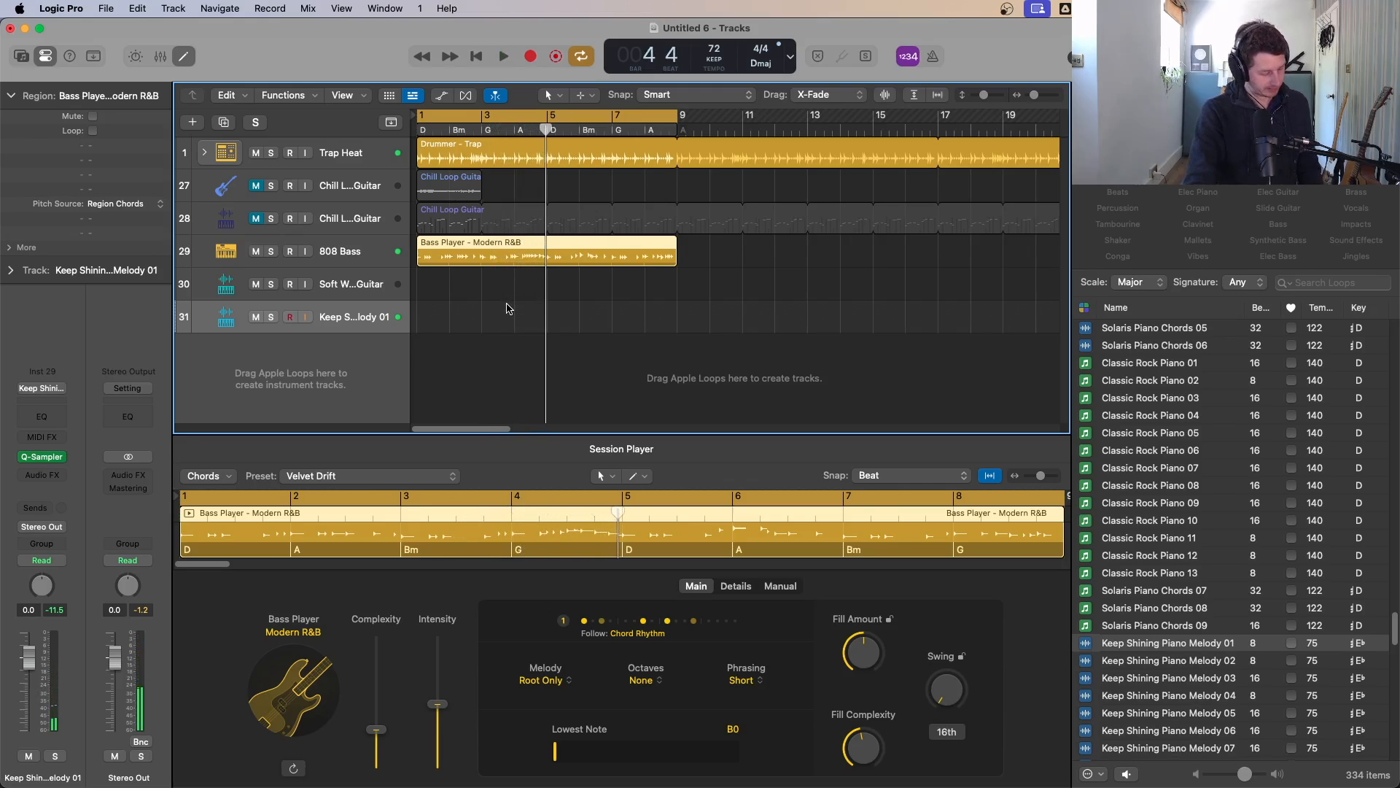
key(space)
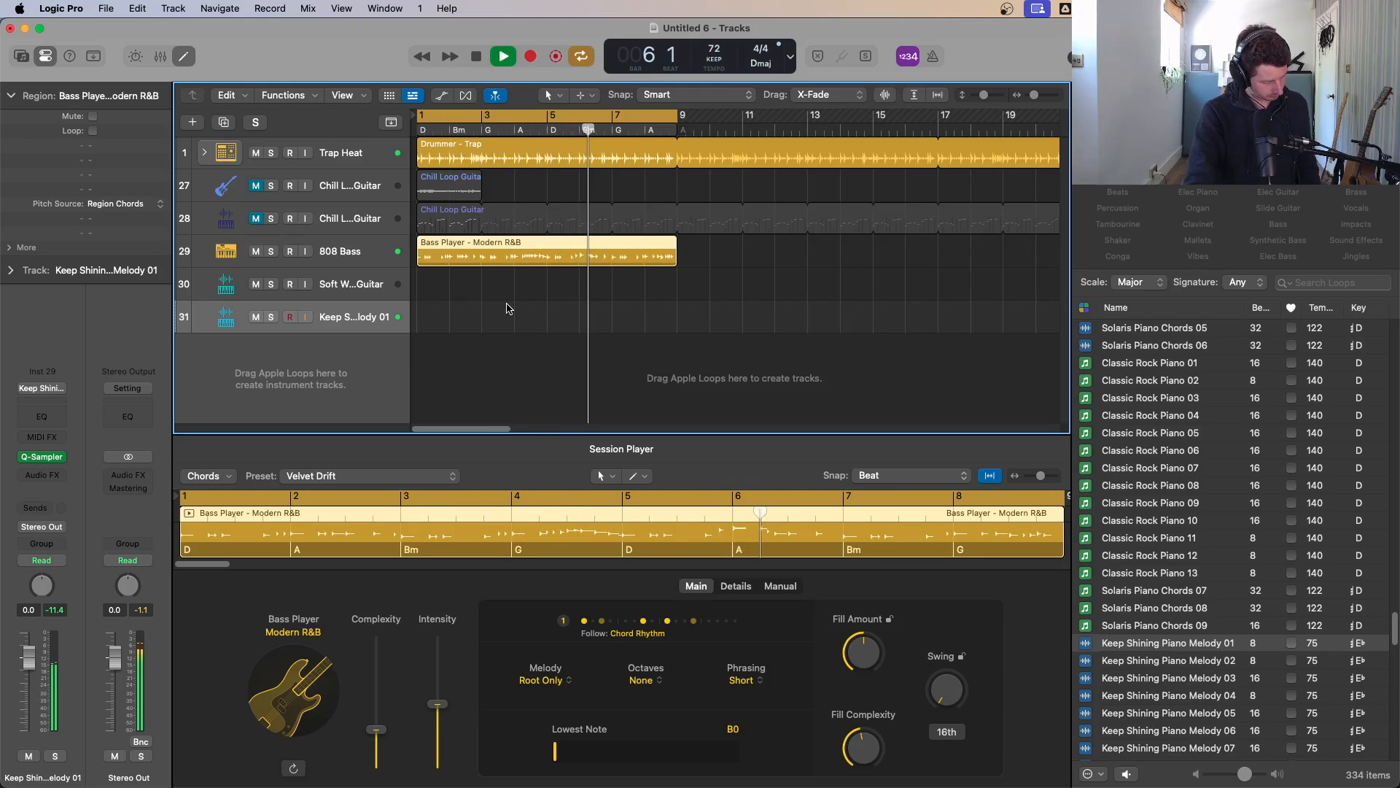
key(space)
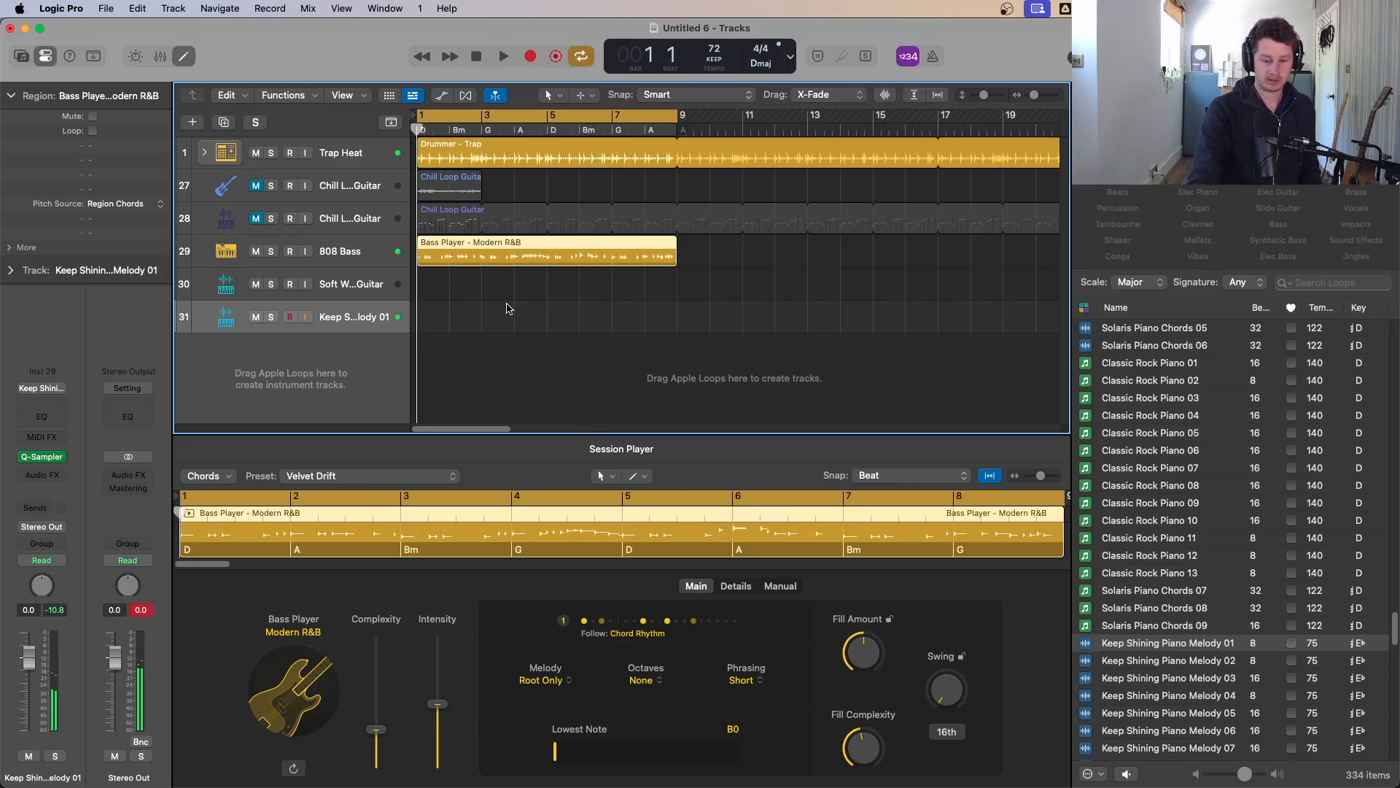
Step: Record a new MIDI take on the piano melody track and quantize all its notes to 1/8 Note
key(r)
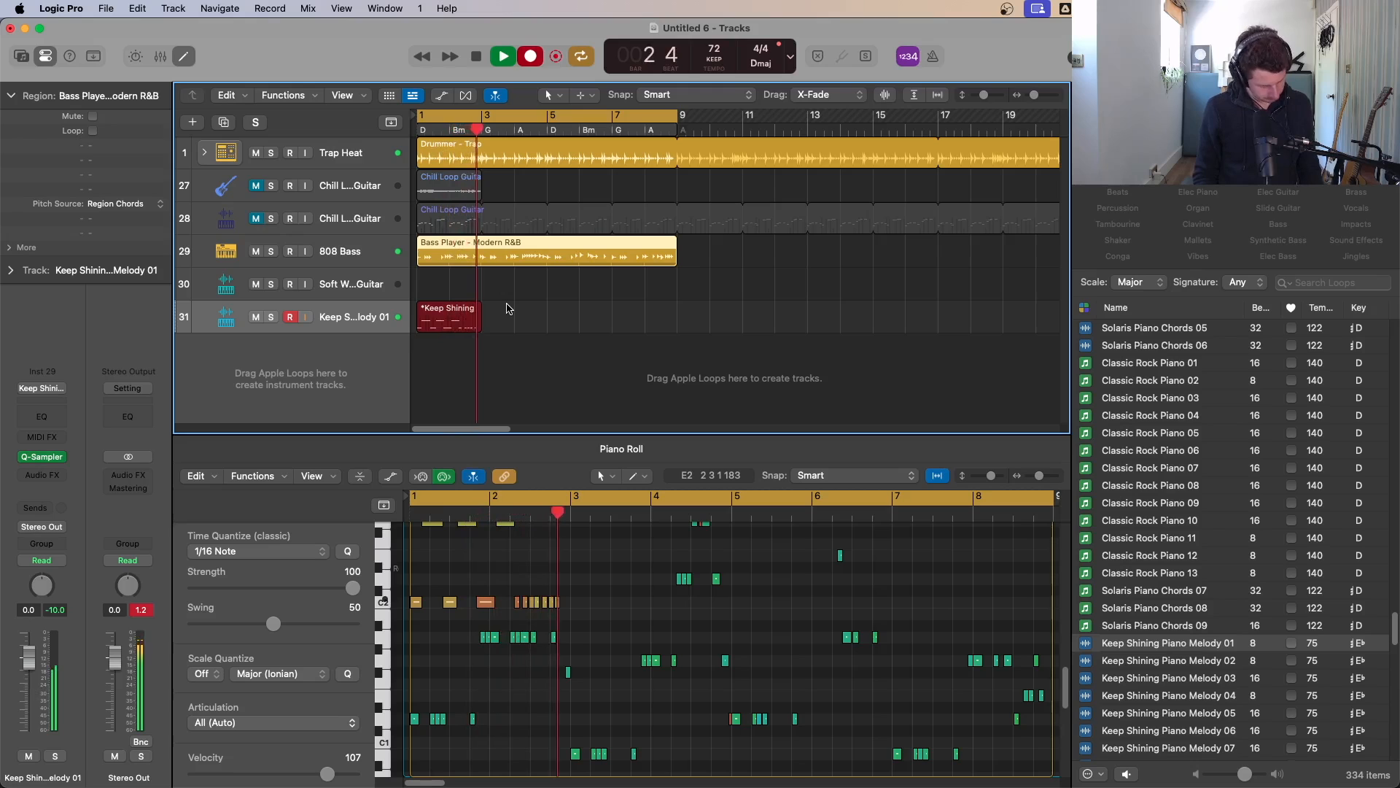
key(space)
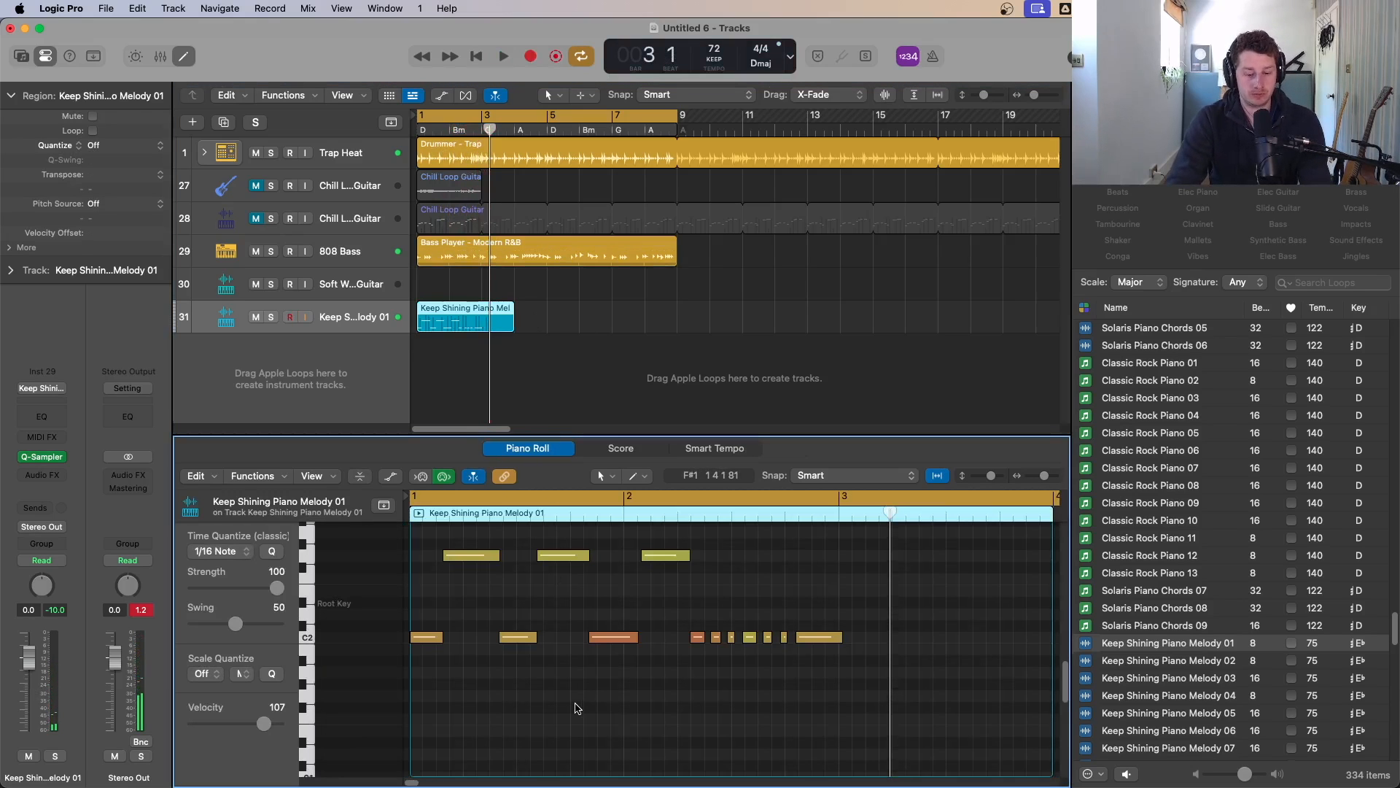
key(super+a)
click(222, 554)
click(212, 536)
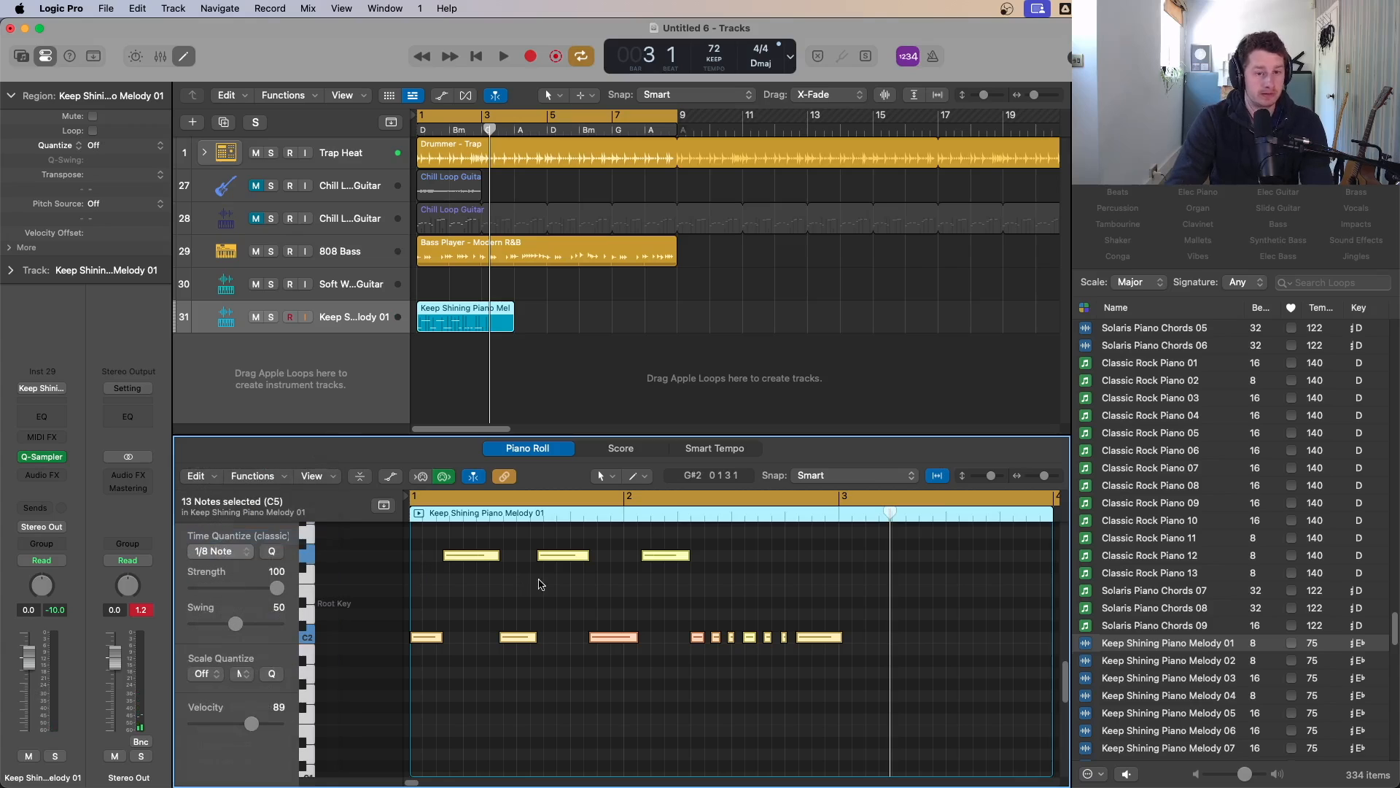
Step: Apply Trim Note End to Selected (Force Legato) to all melody notes, shortening overlapped notes
key(space)
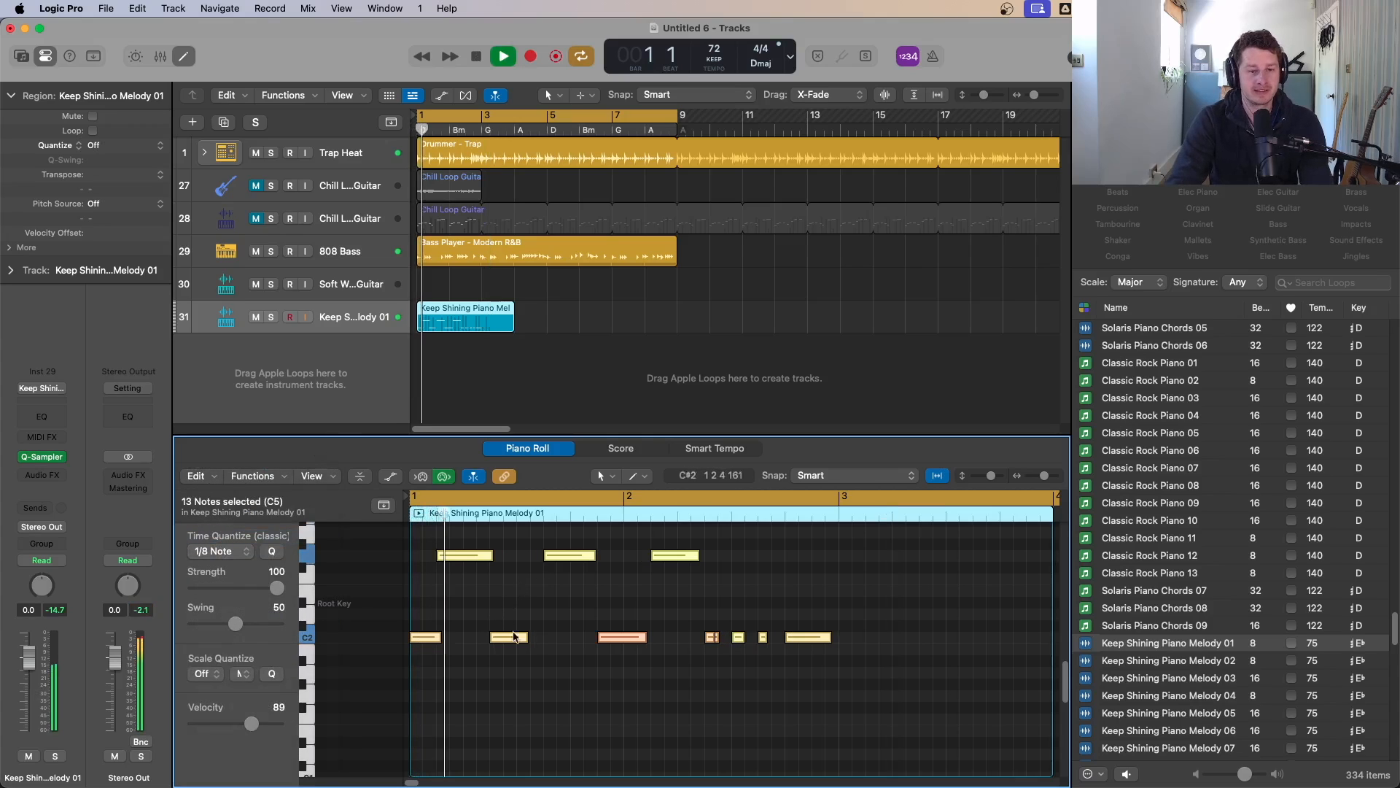
click(458, 670)
key(space)
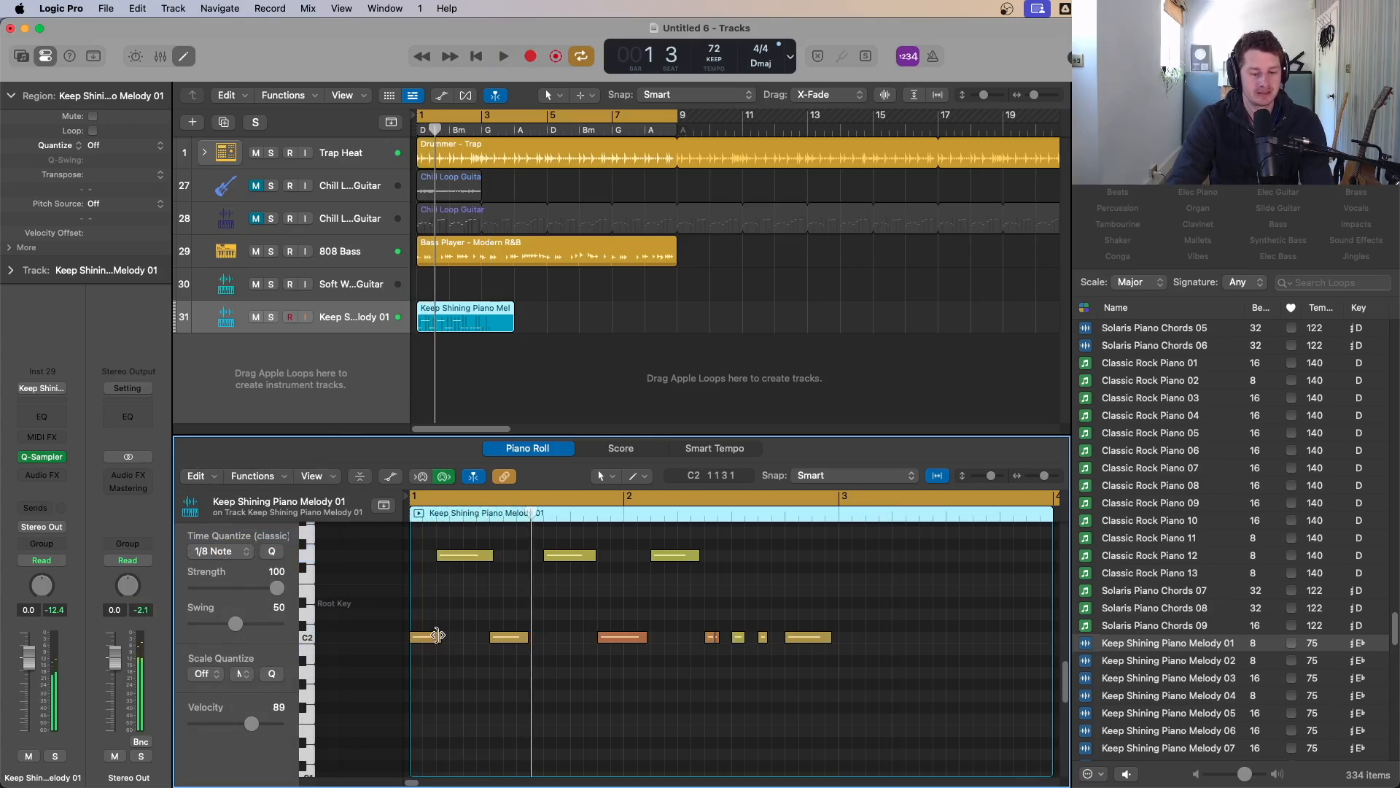
key(cmd+a)
right_click(440, 635)
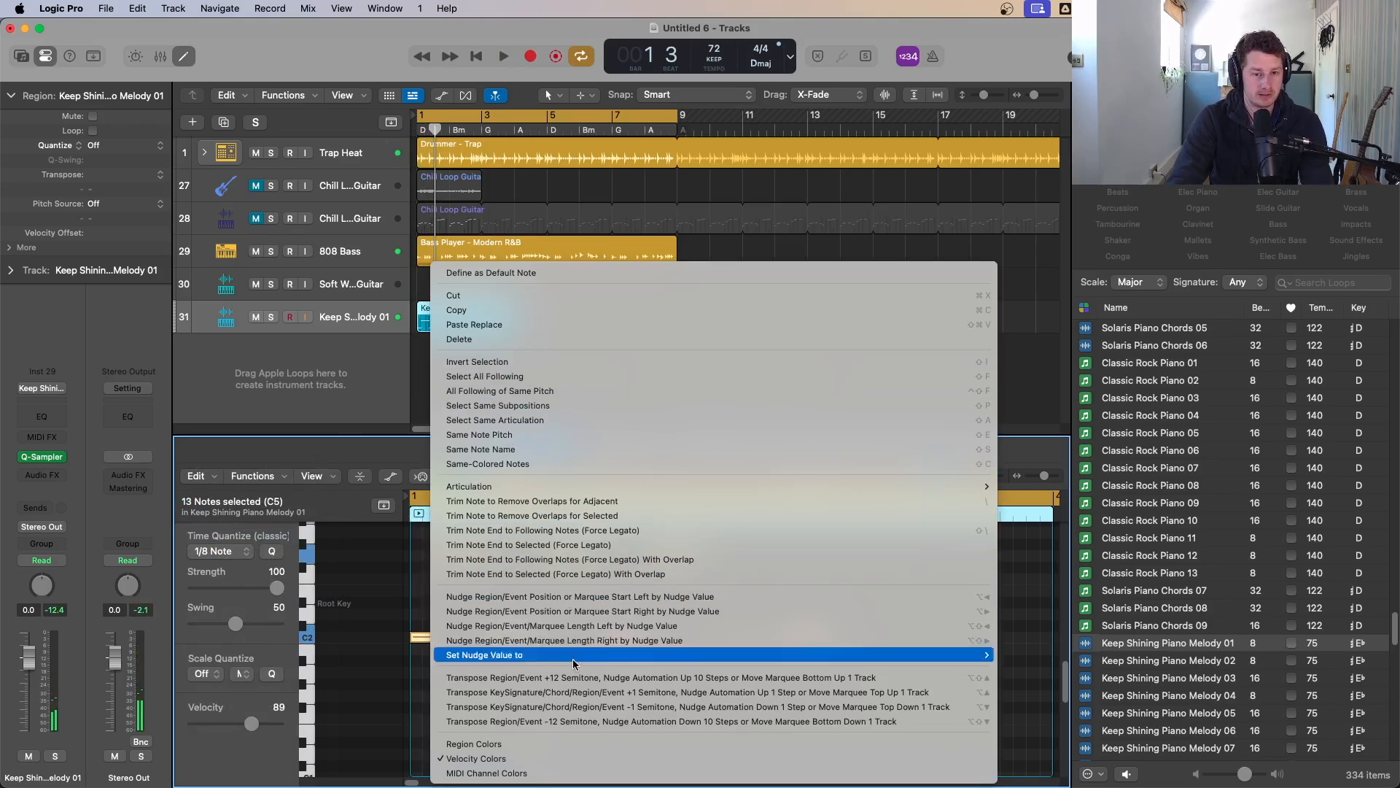
click(622, 531)
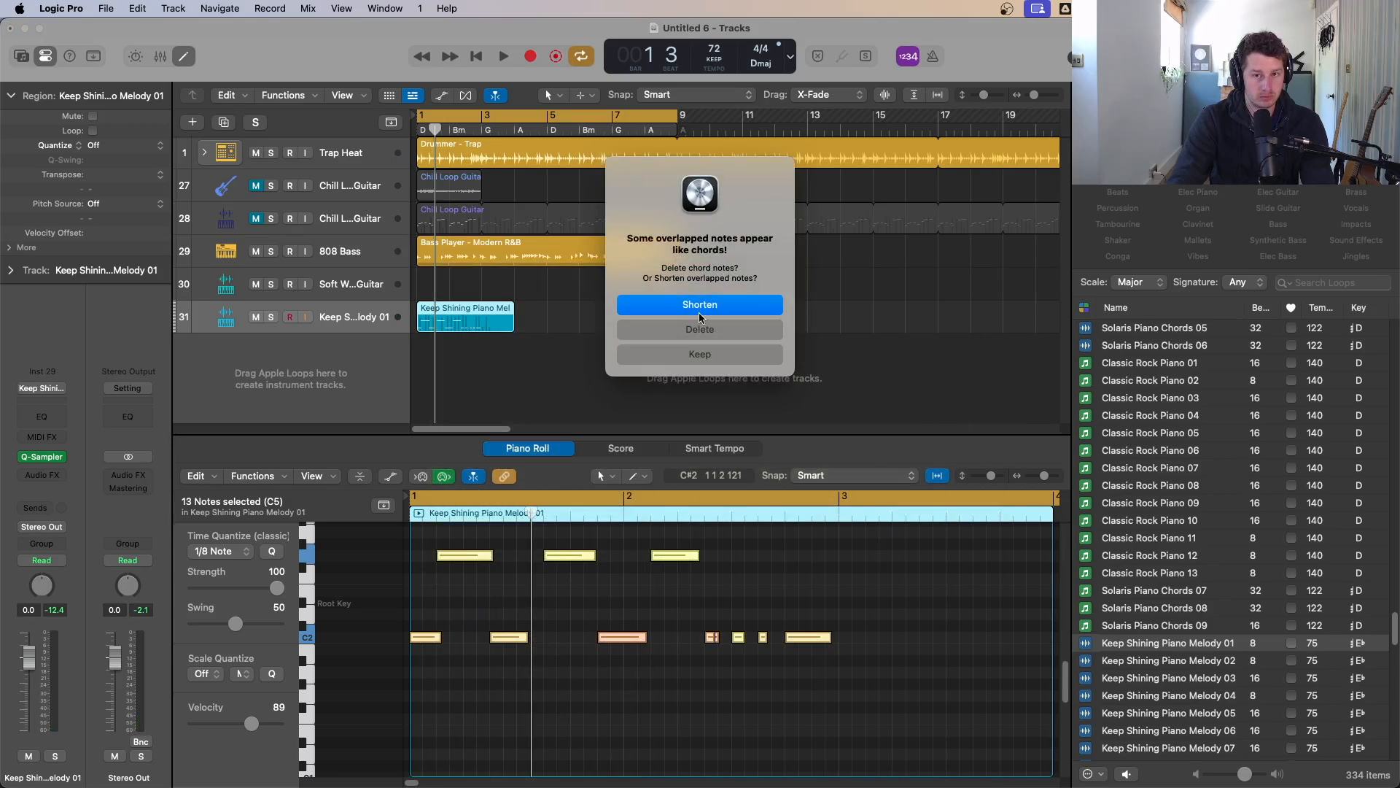
click(699, 313)
key(space)
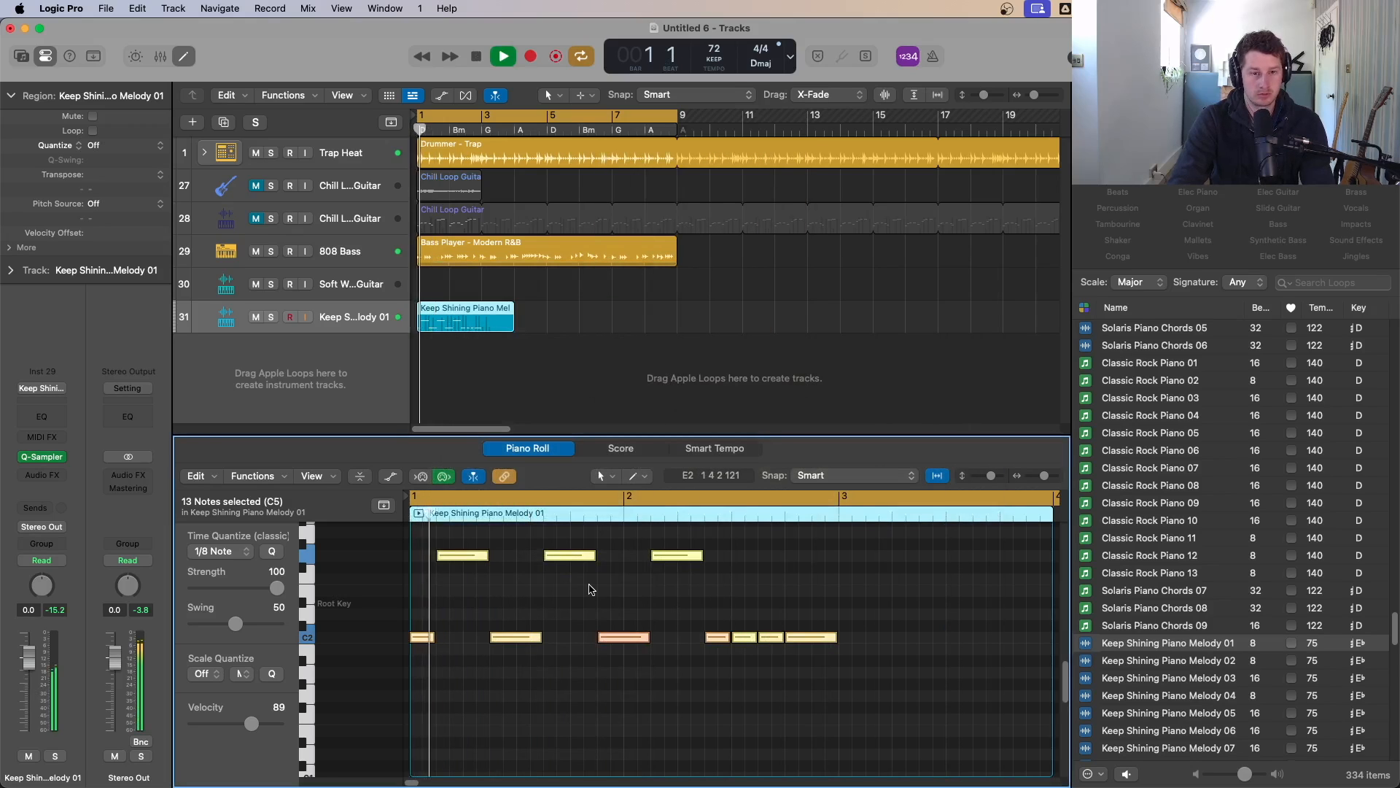
Step: Shorten and delete melody notes to leave a repeating pattern of alternating upper and lower notes
click(466, 595)
drag(484, 553, 463, 554)
key(space)
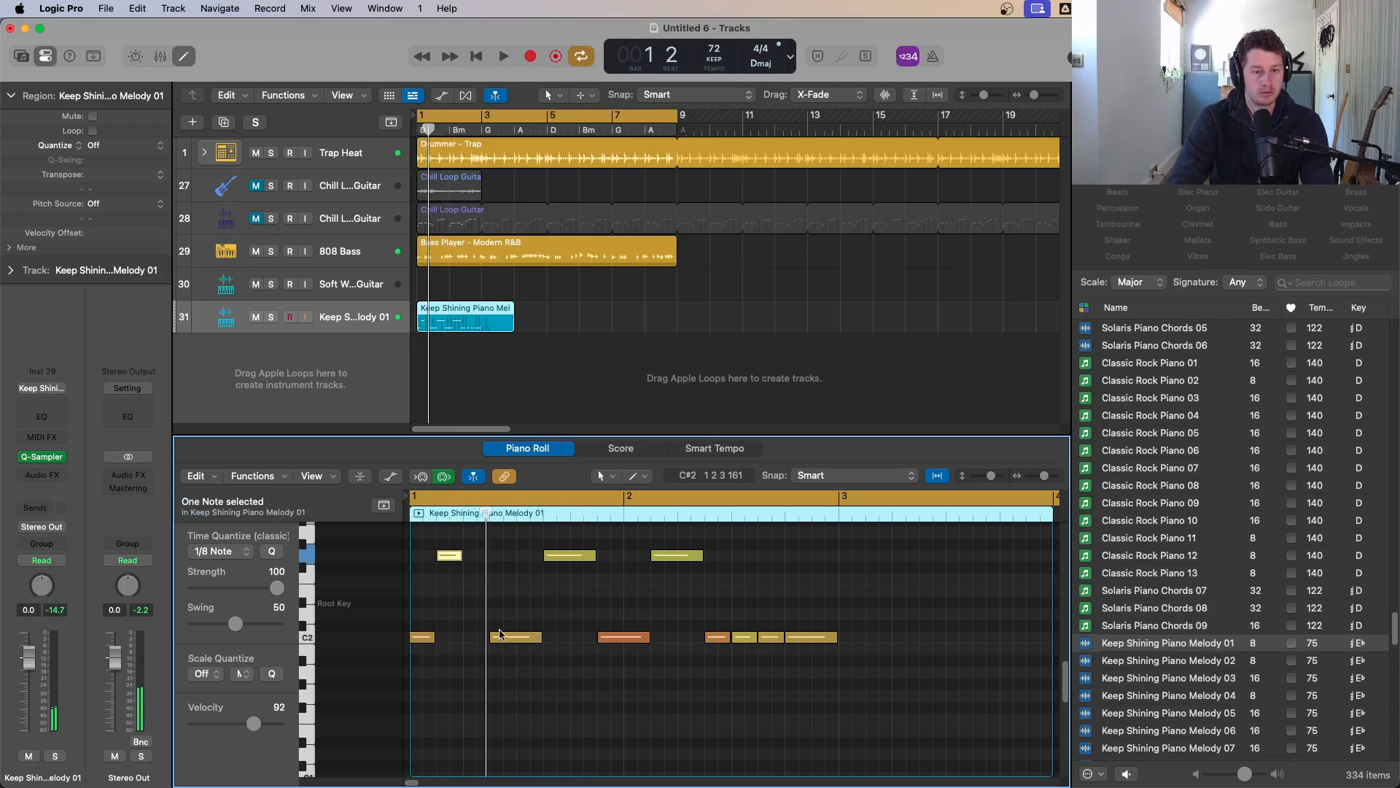
drag(503, 671, 479, 638)
key(Delete)
key(space)
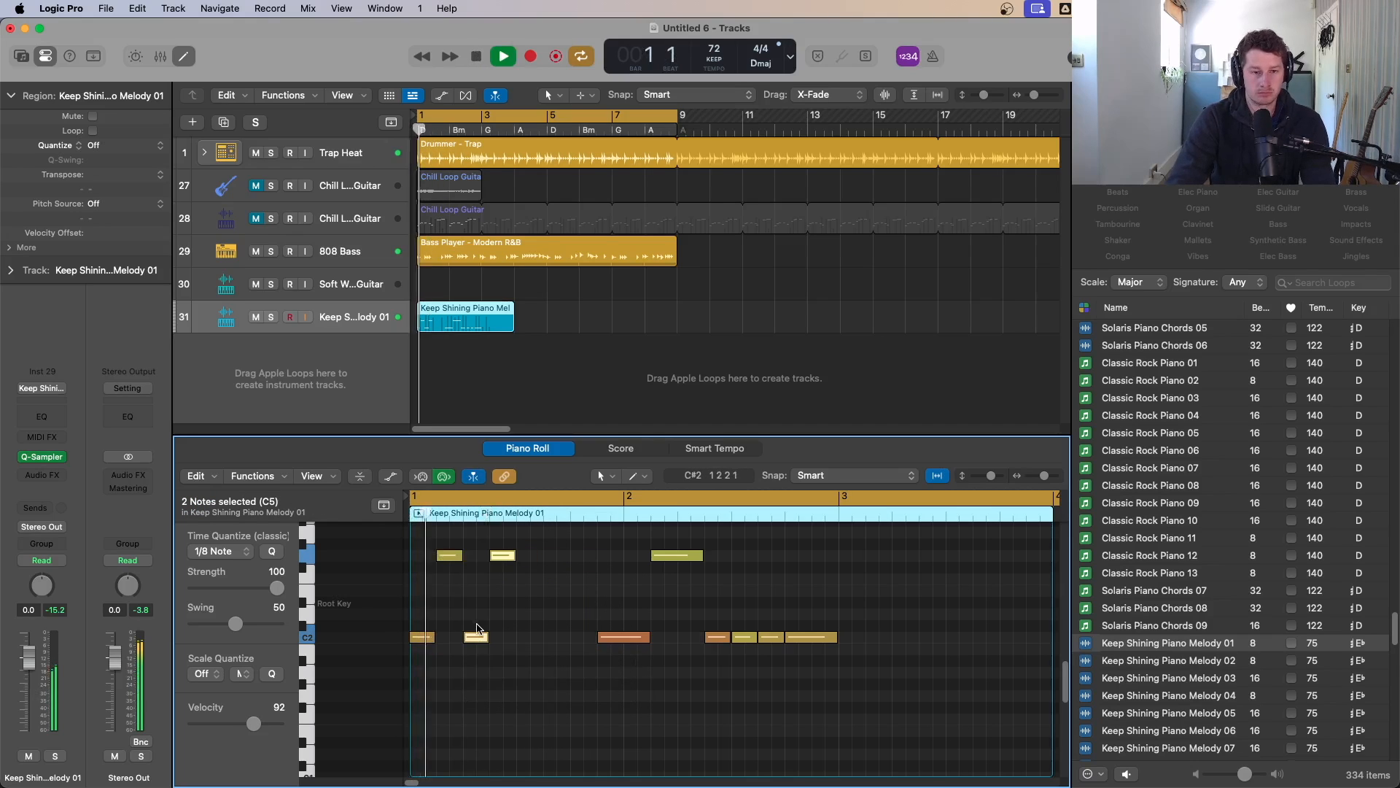
key(space)
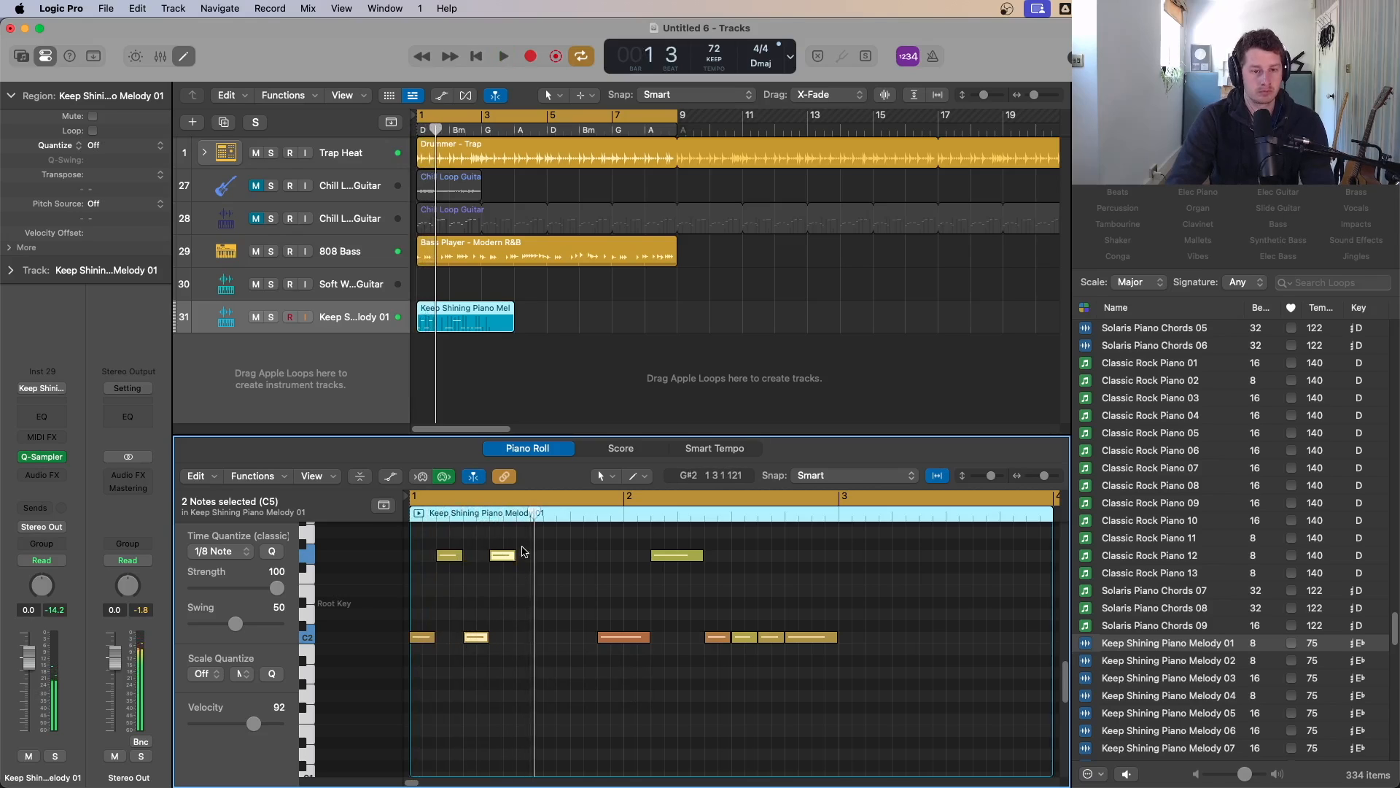
drag(522, 552, 528, 639)
drag(652, 553, 802, 719)
key(Delete)
key(space)
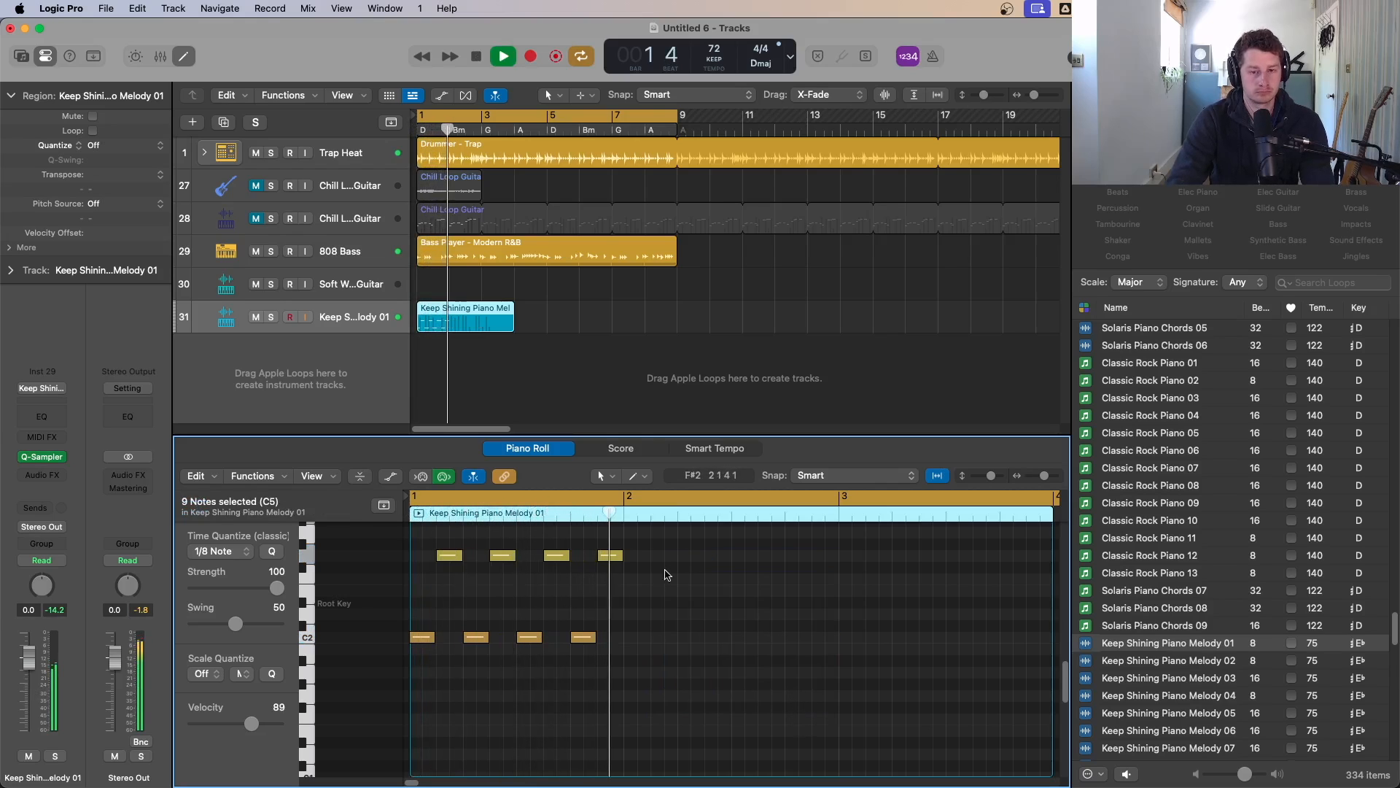
key(space)
Step: Shorten the selected upper and lower melody notes into short staccato hits
drag(665, 573, 446, 562)
key(space)
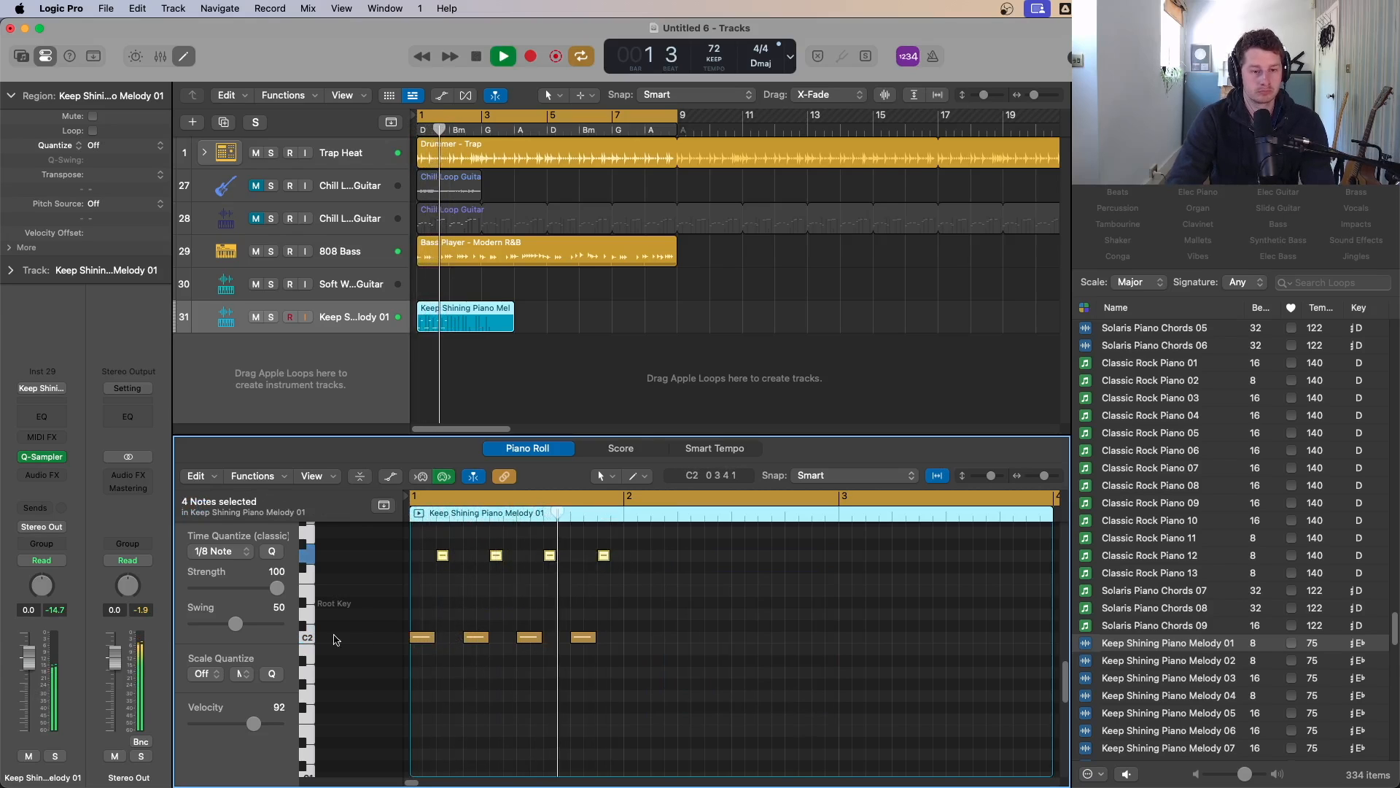
drag(698, 632, 420, 640)
key(space)
key(Return)
key(space)
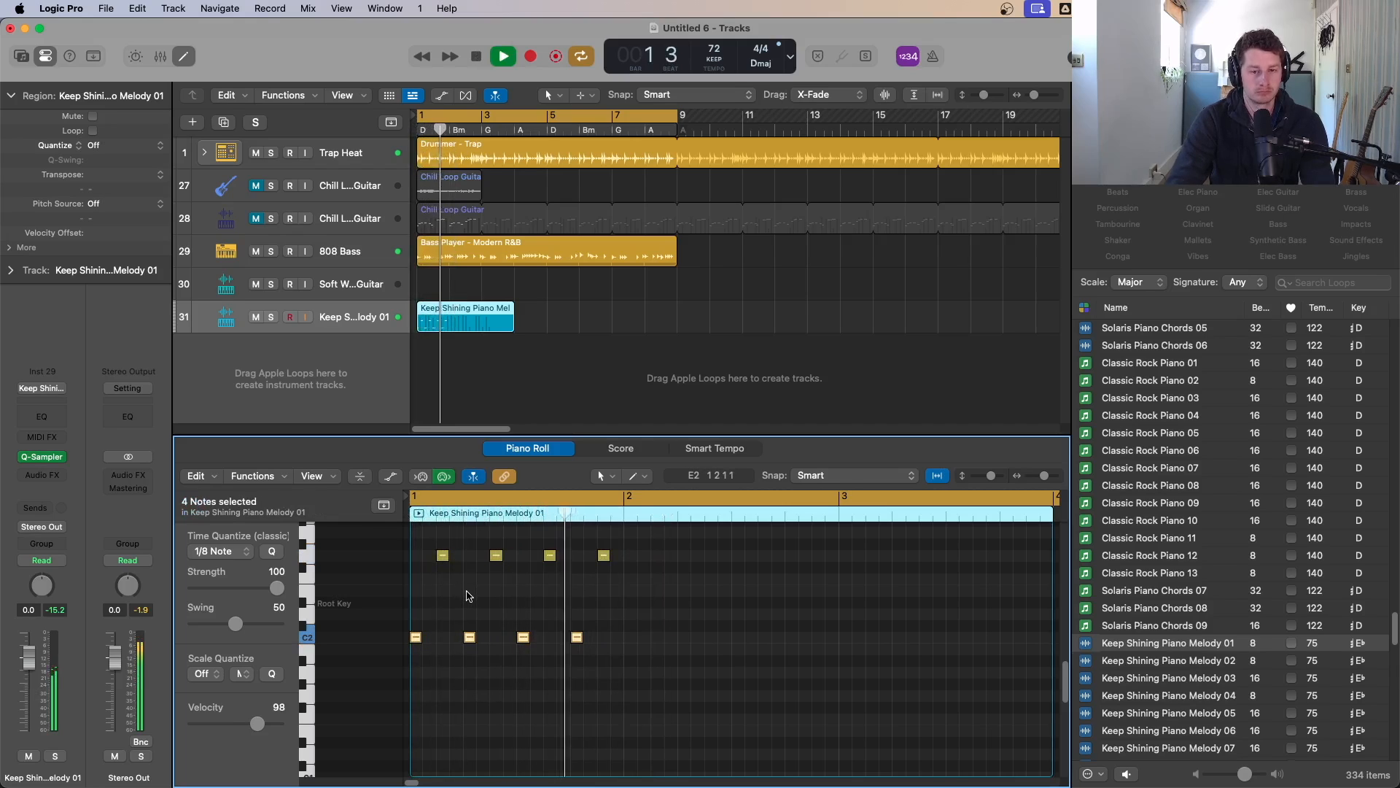
key(space)
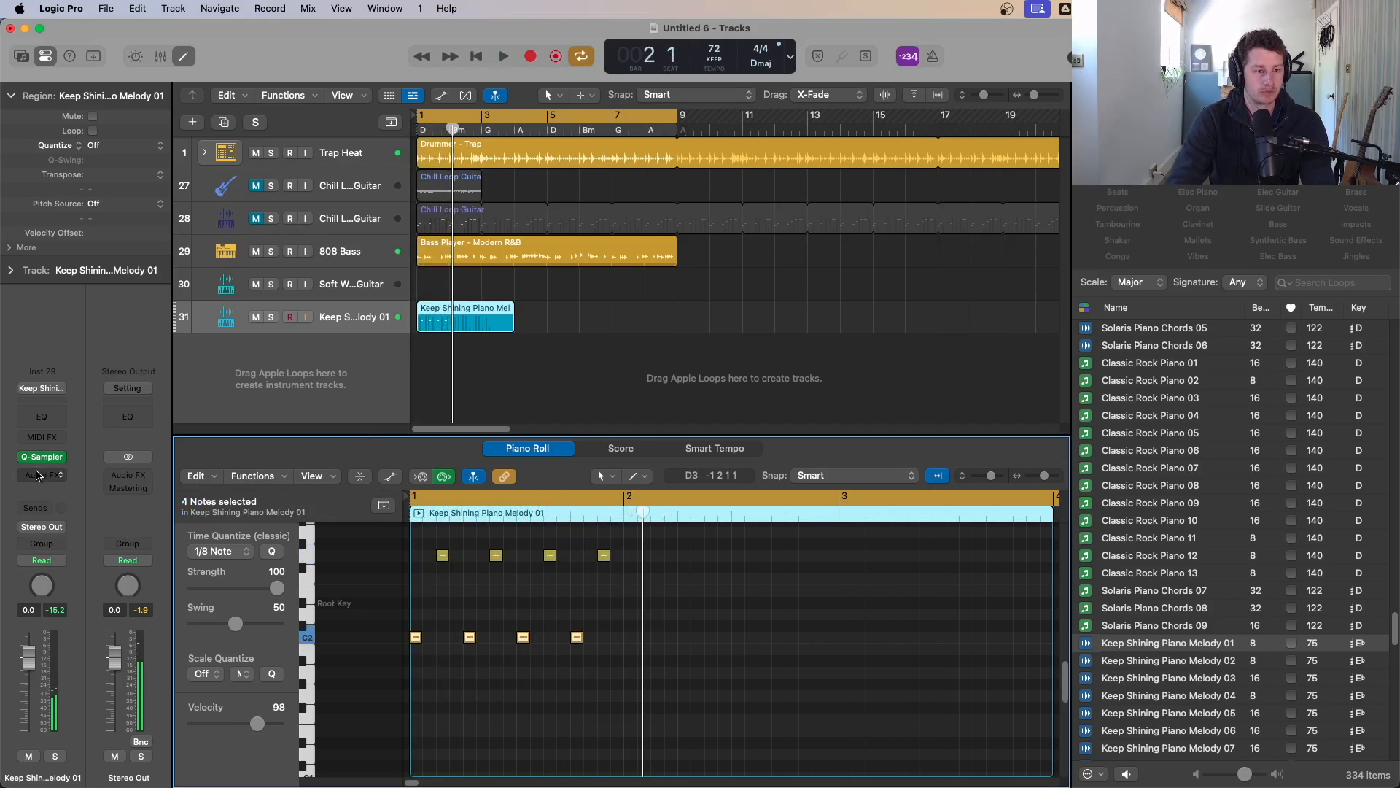
Step: Enable the filter in the piano melody's Quick Sampler and close the sampler
click(46, 458)
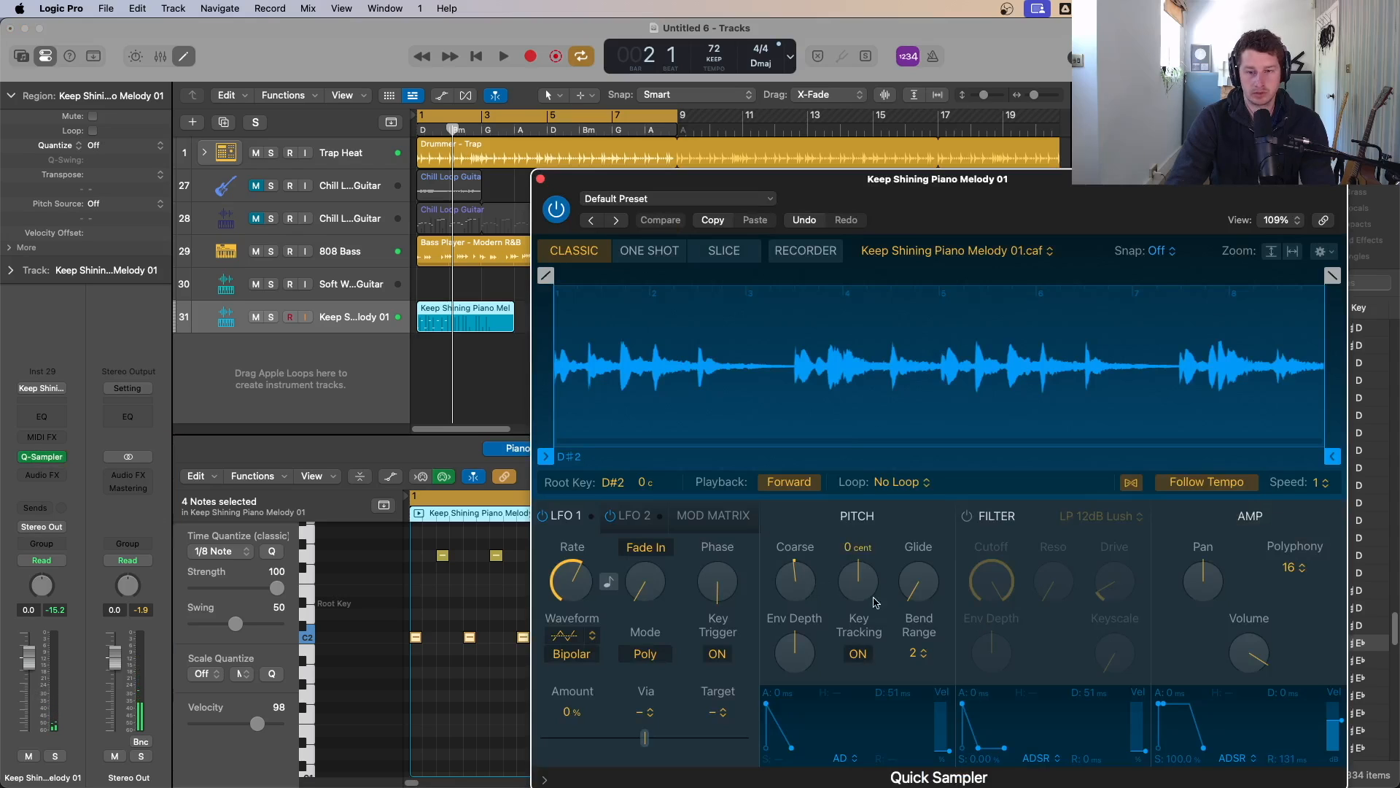
click(975, 518)
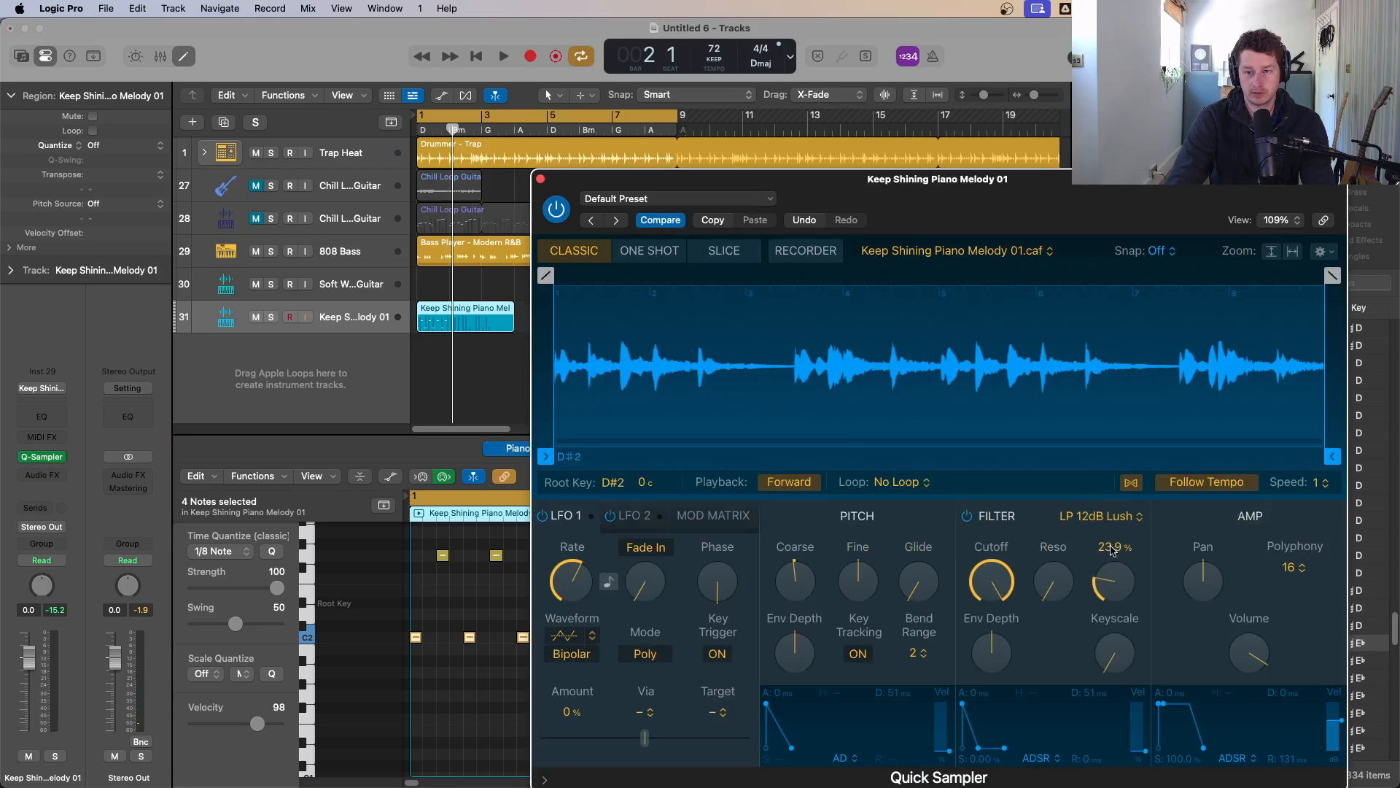
key(space)
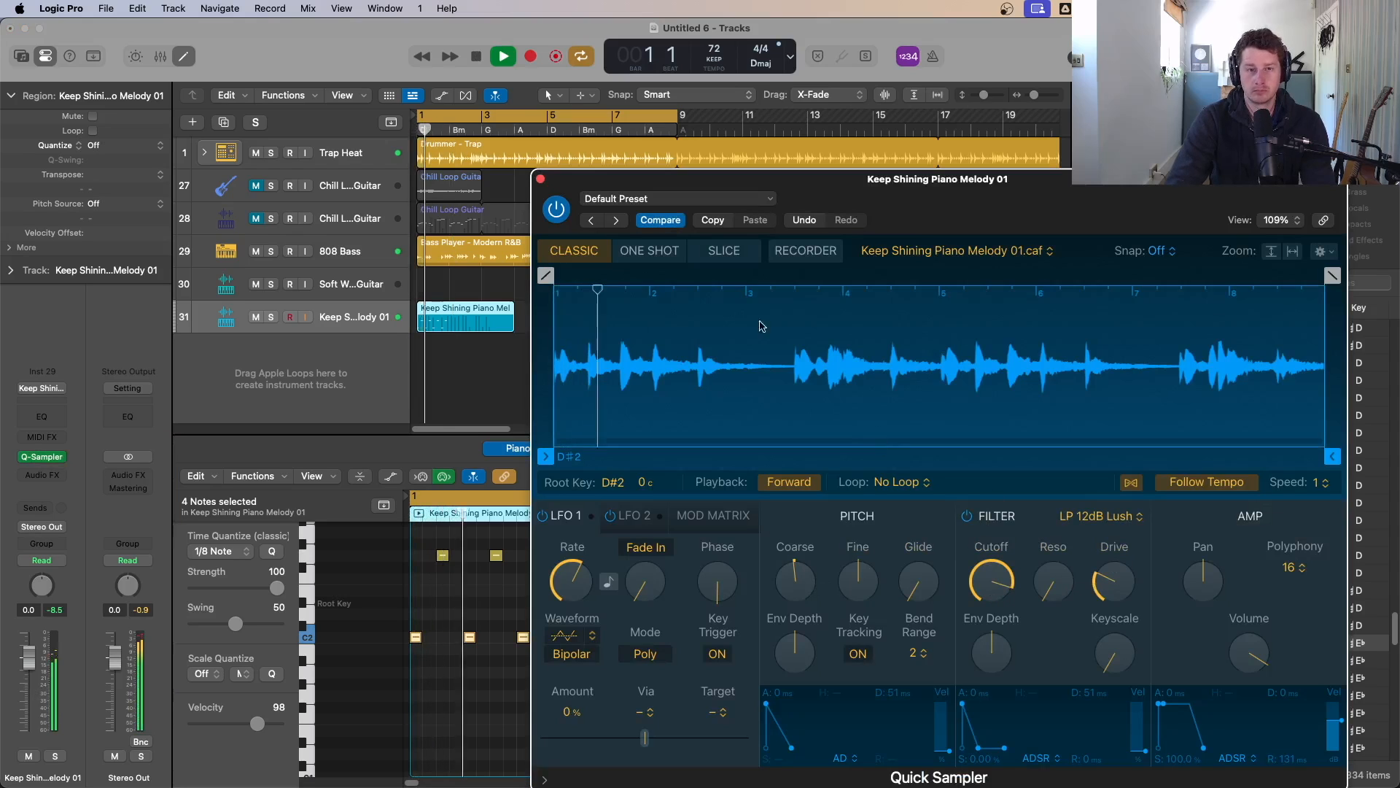
click(541, 179)
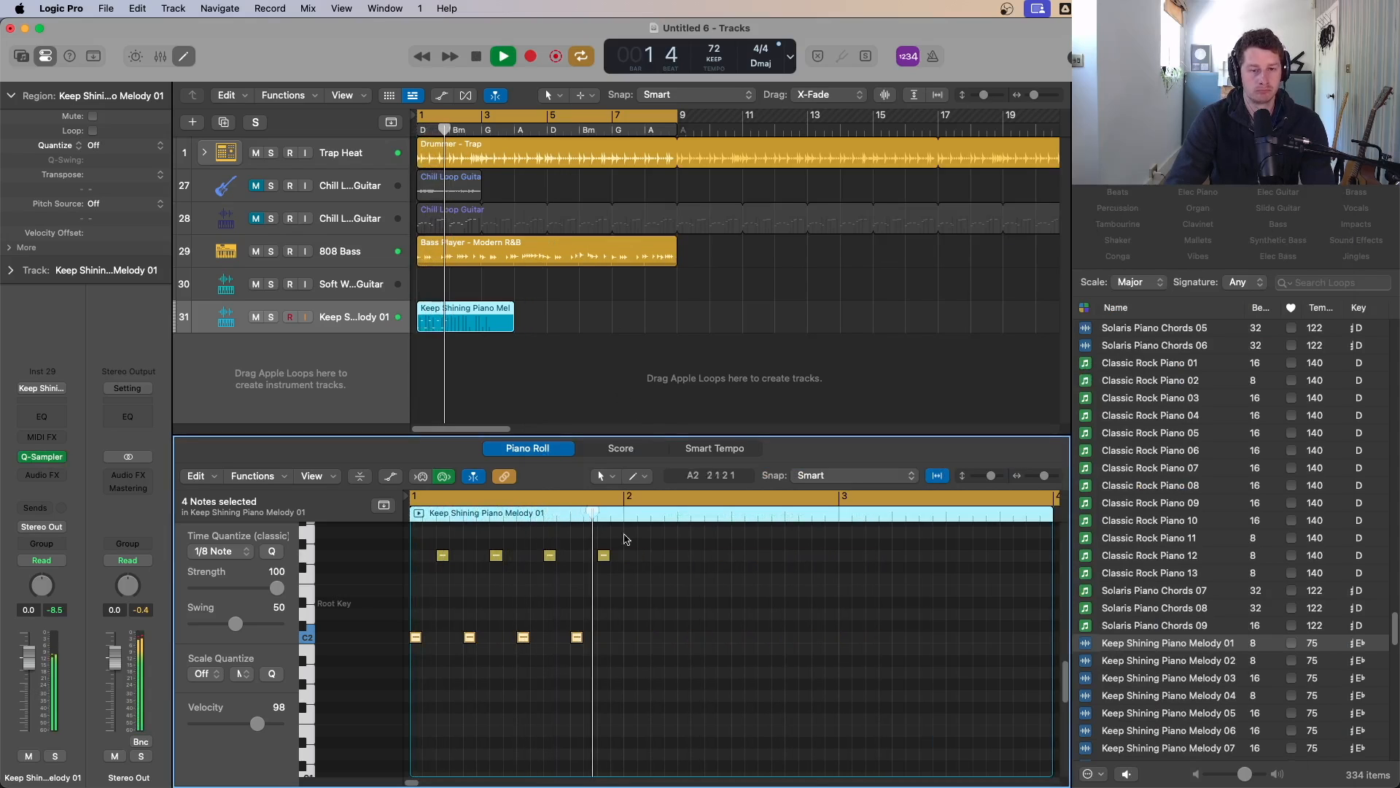
Step: Add two new notes between the upper and lower notes in the first bar of the melody
key(space)
click(455, 580)
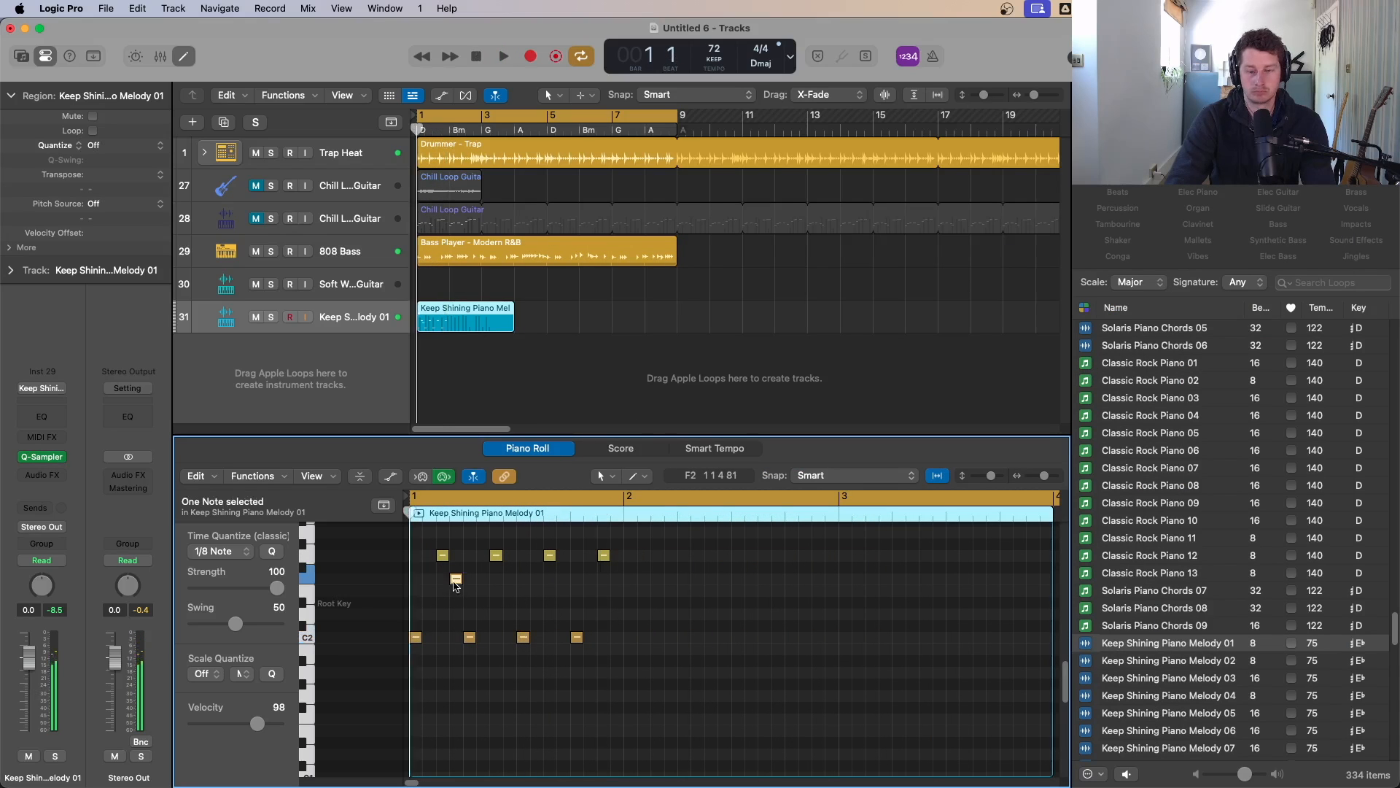
key(space)
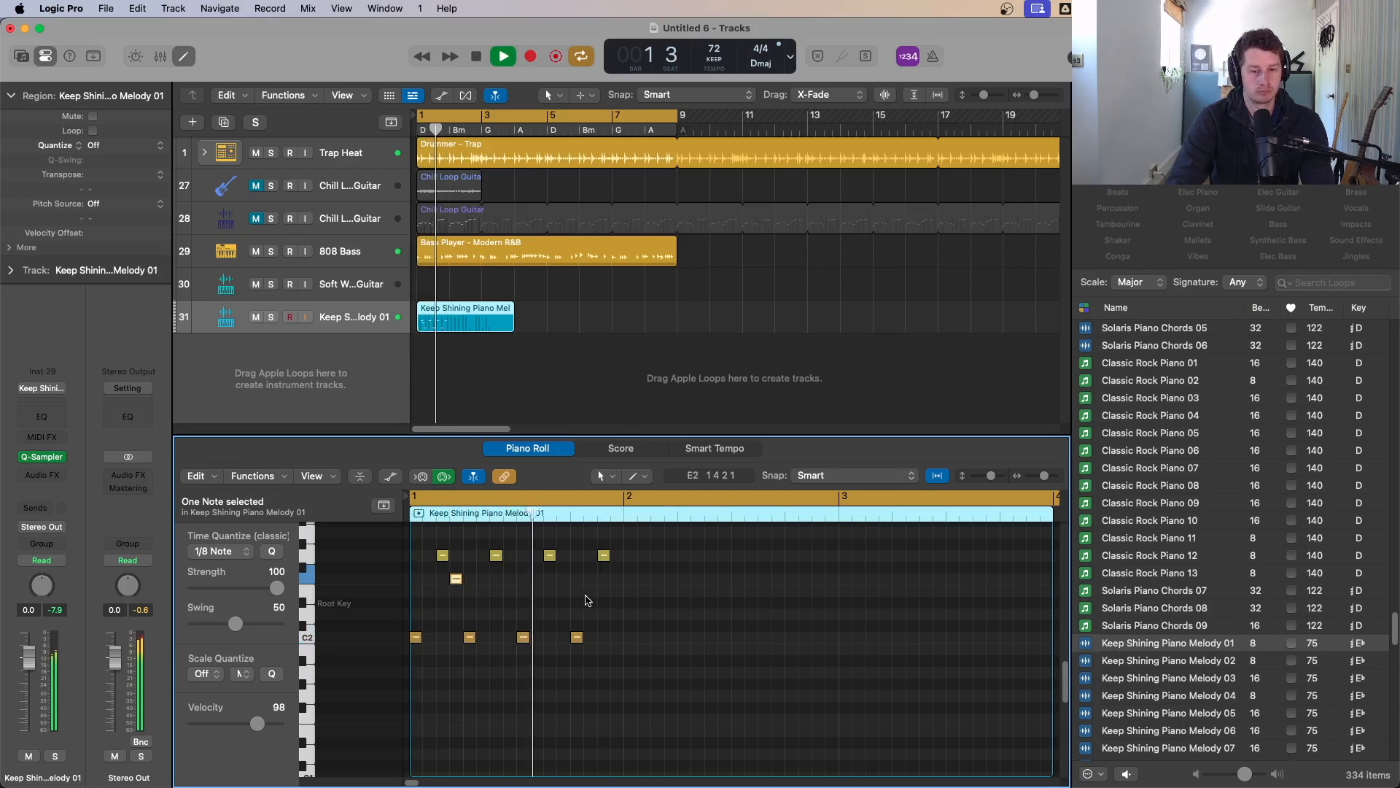
click(563, 579)
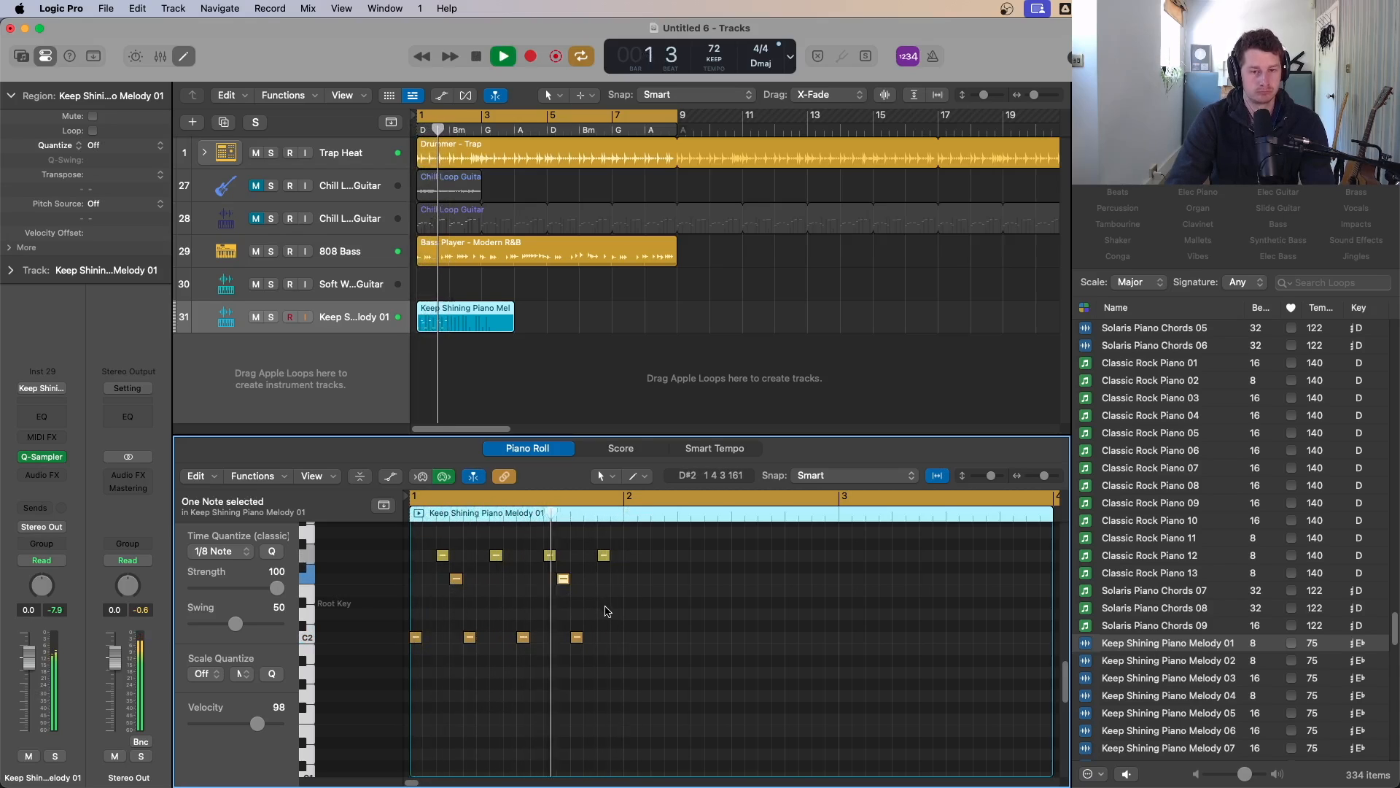
key(space)
Step: Add a higher note near the end of the first bar of the melody
scroll(602, 556, up, 1)
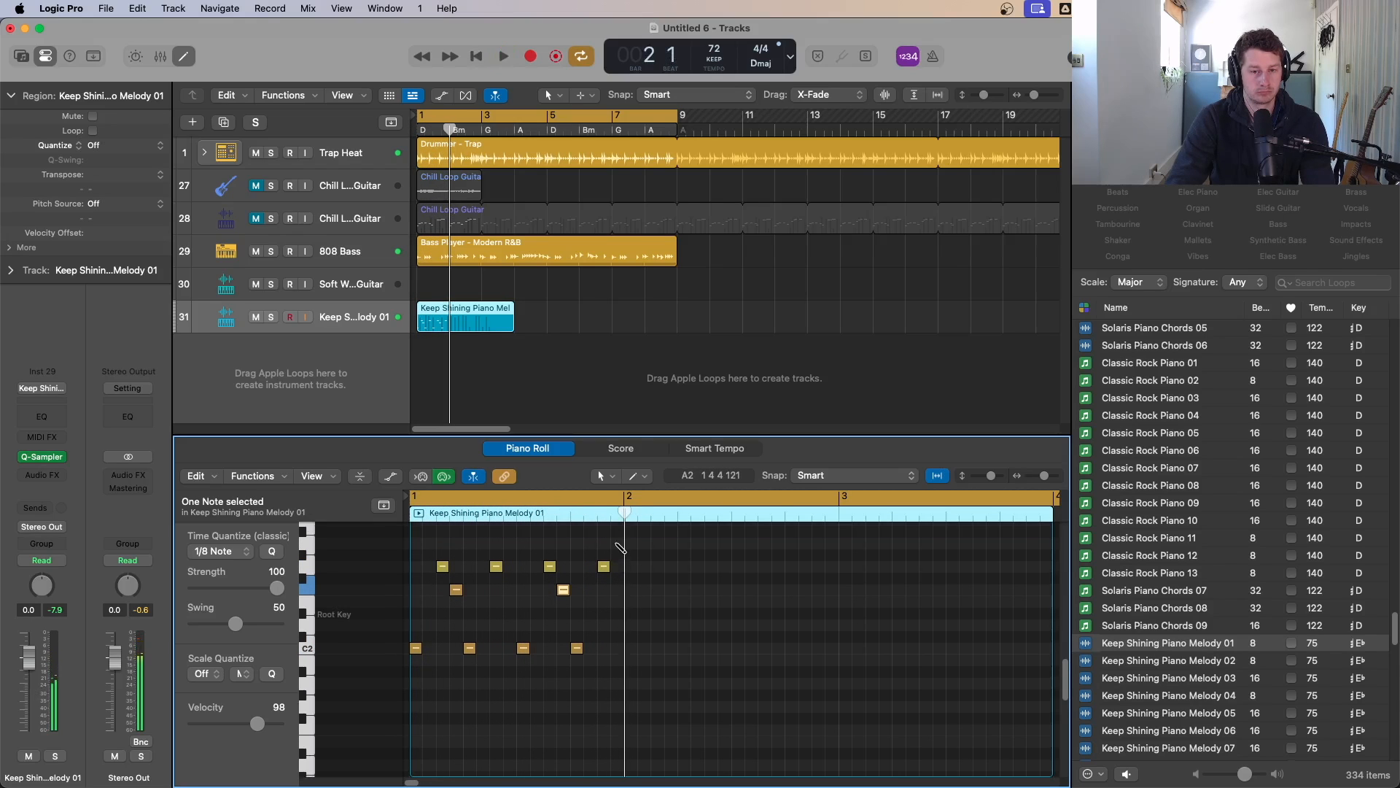
click(617, 544)
key(space)
scroll(627, 598, up, 1)
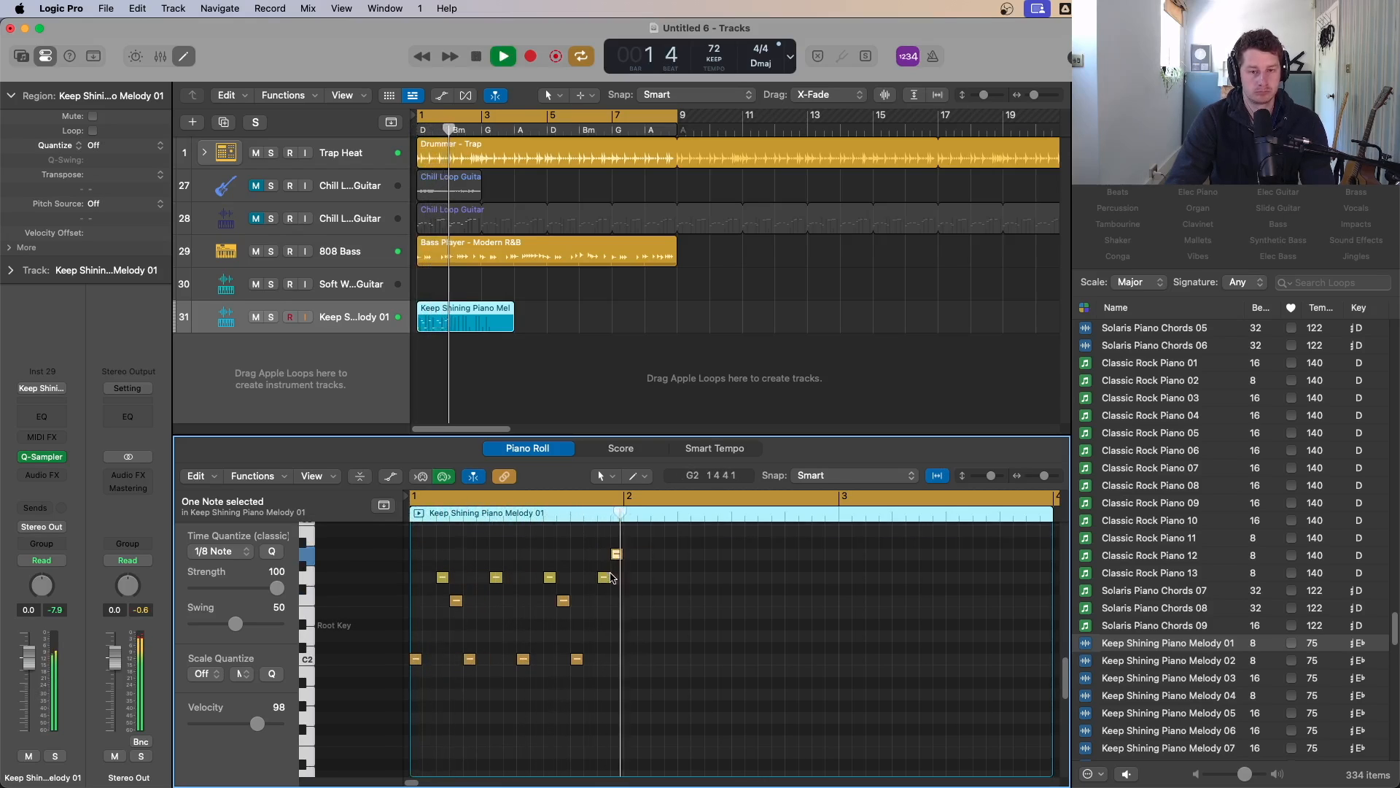
key(space)
key(super+Up)
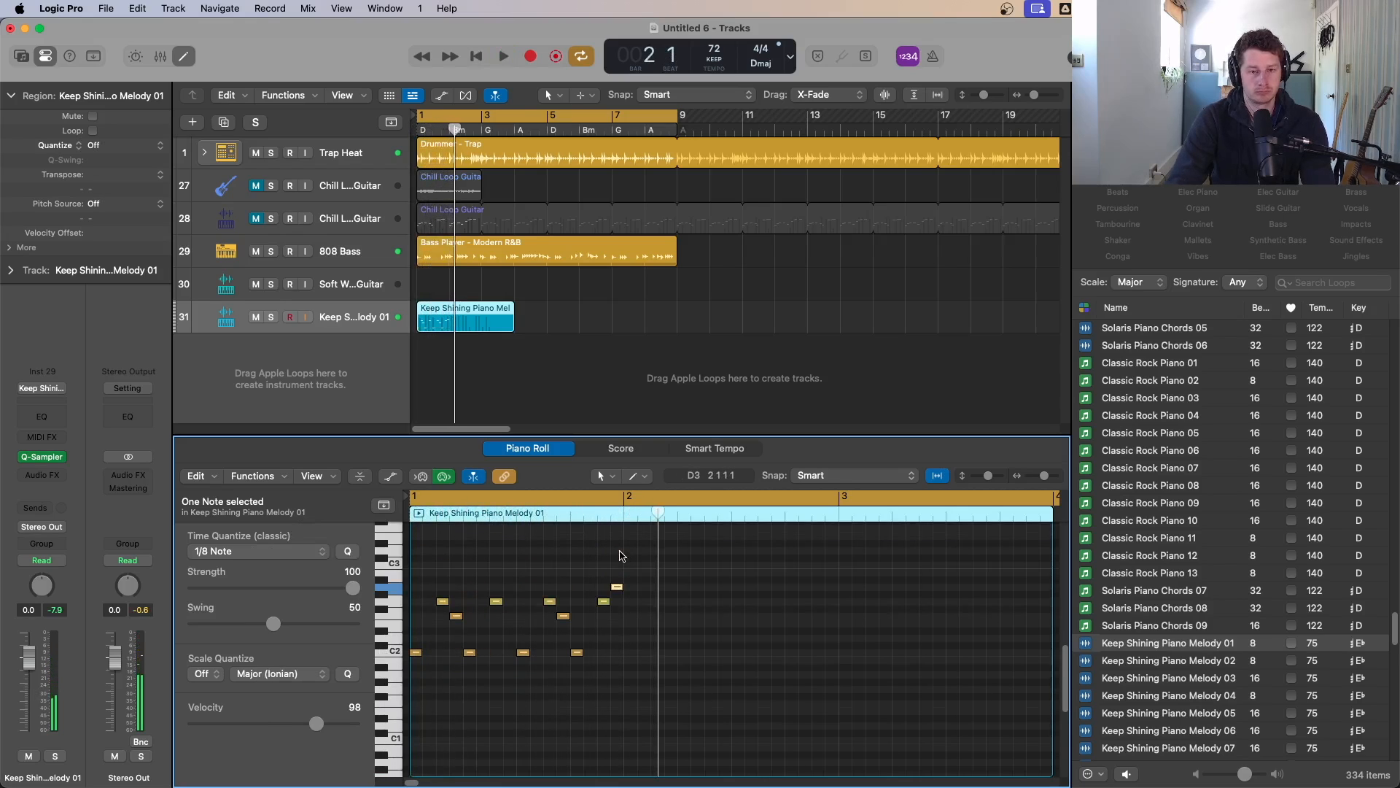
Step: Audition the edited piano melody pattern in the piano roll
key(super+Up)
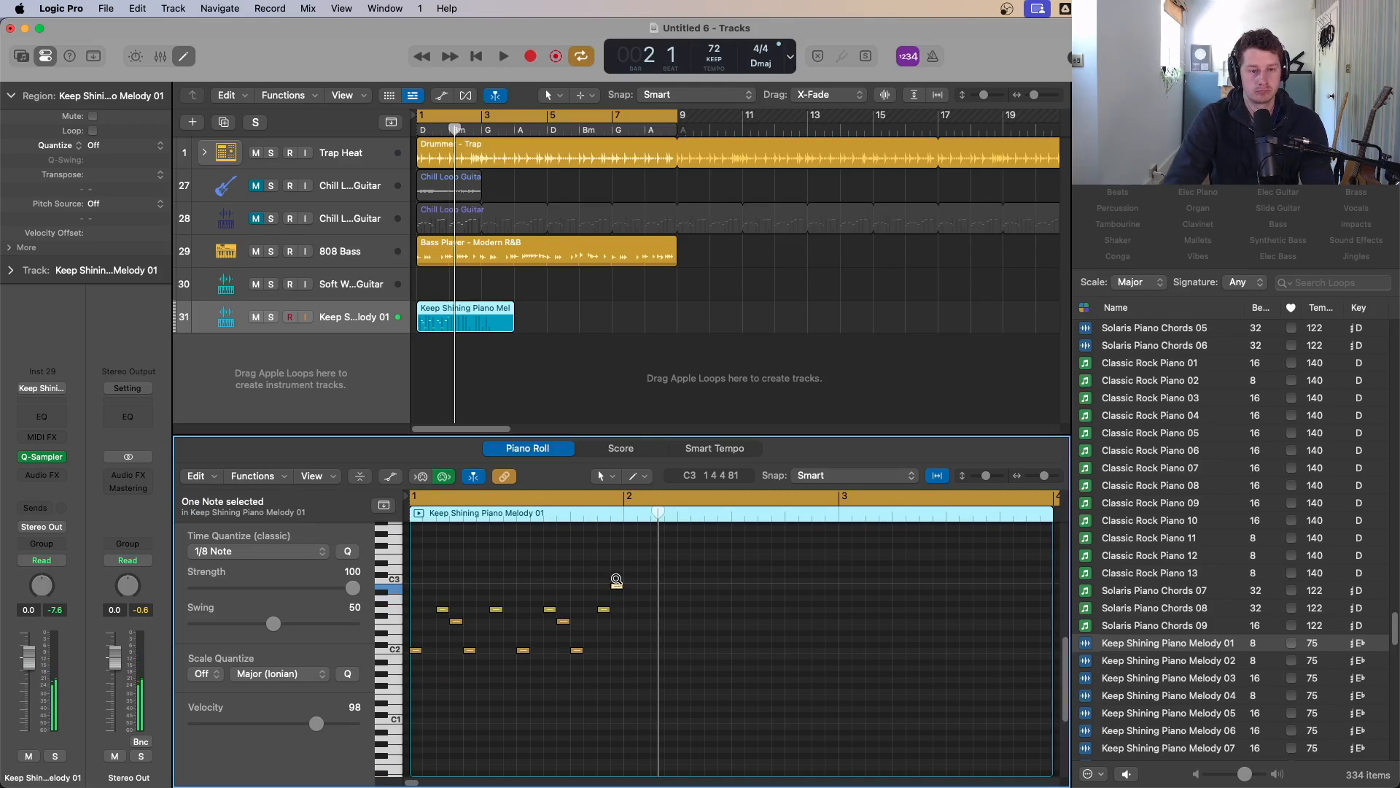
key(space)
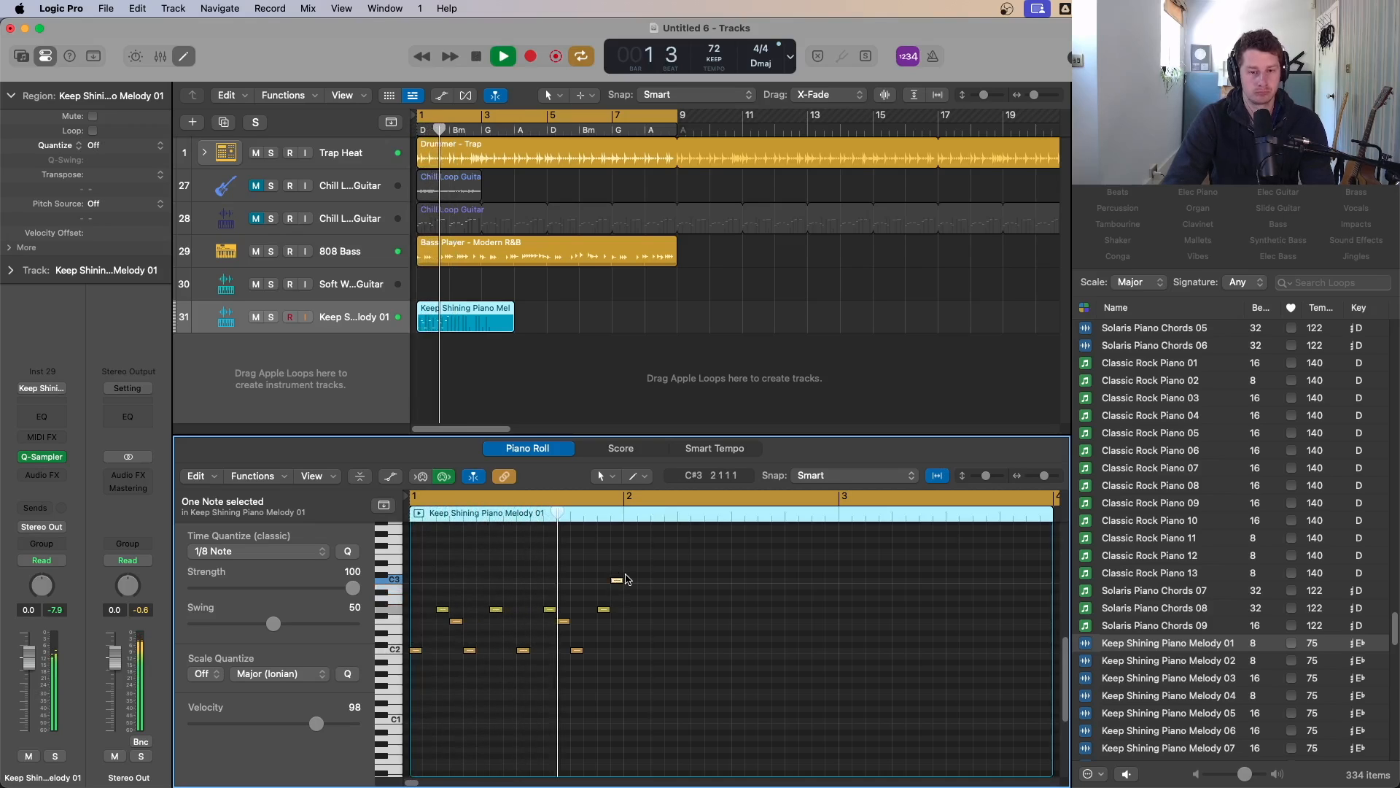
key(space)
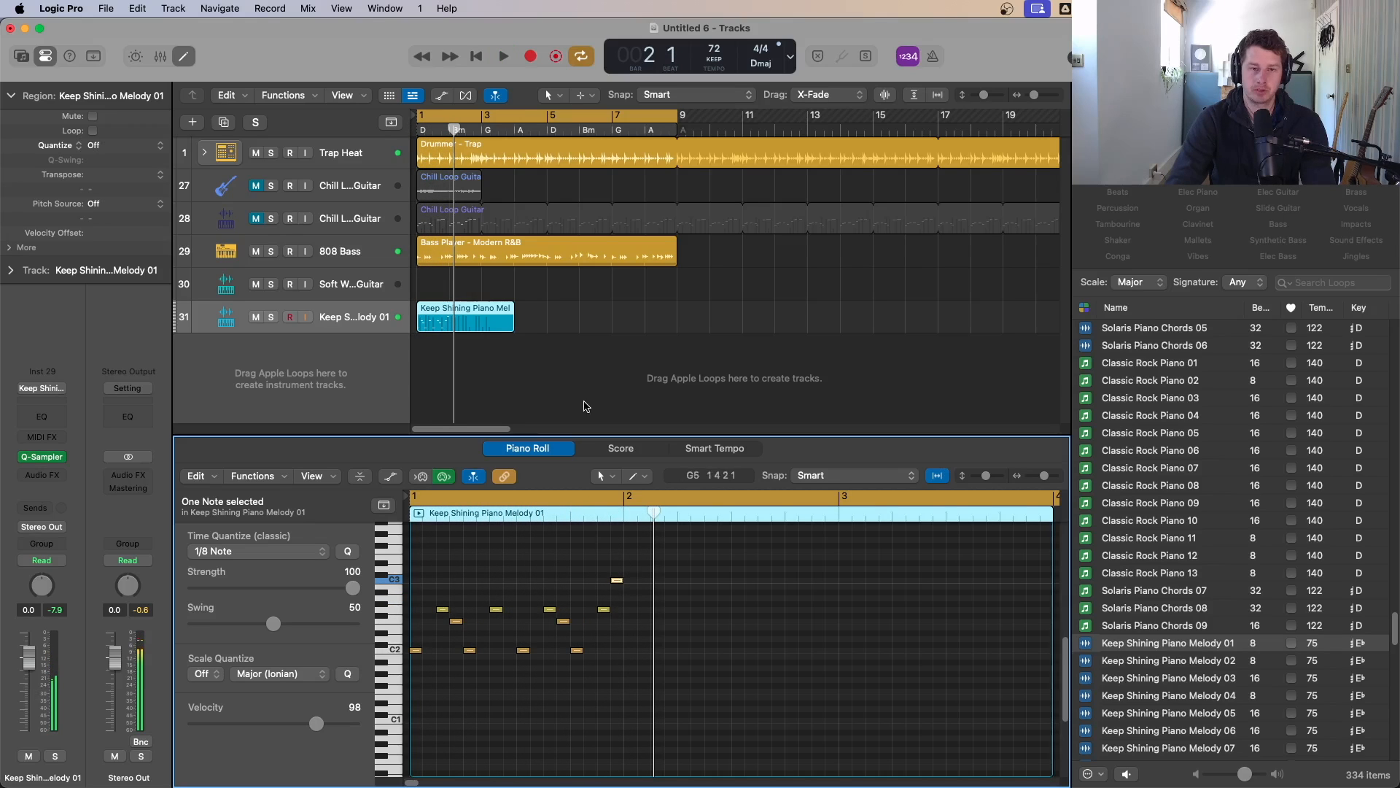
Step: Loop the piano melody region so it repeats out to bar 9, and play it back
drag(511, 326, 678, 309)
key(Return)
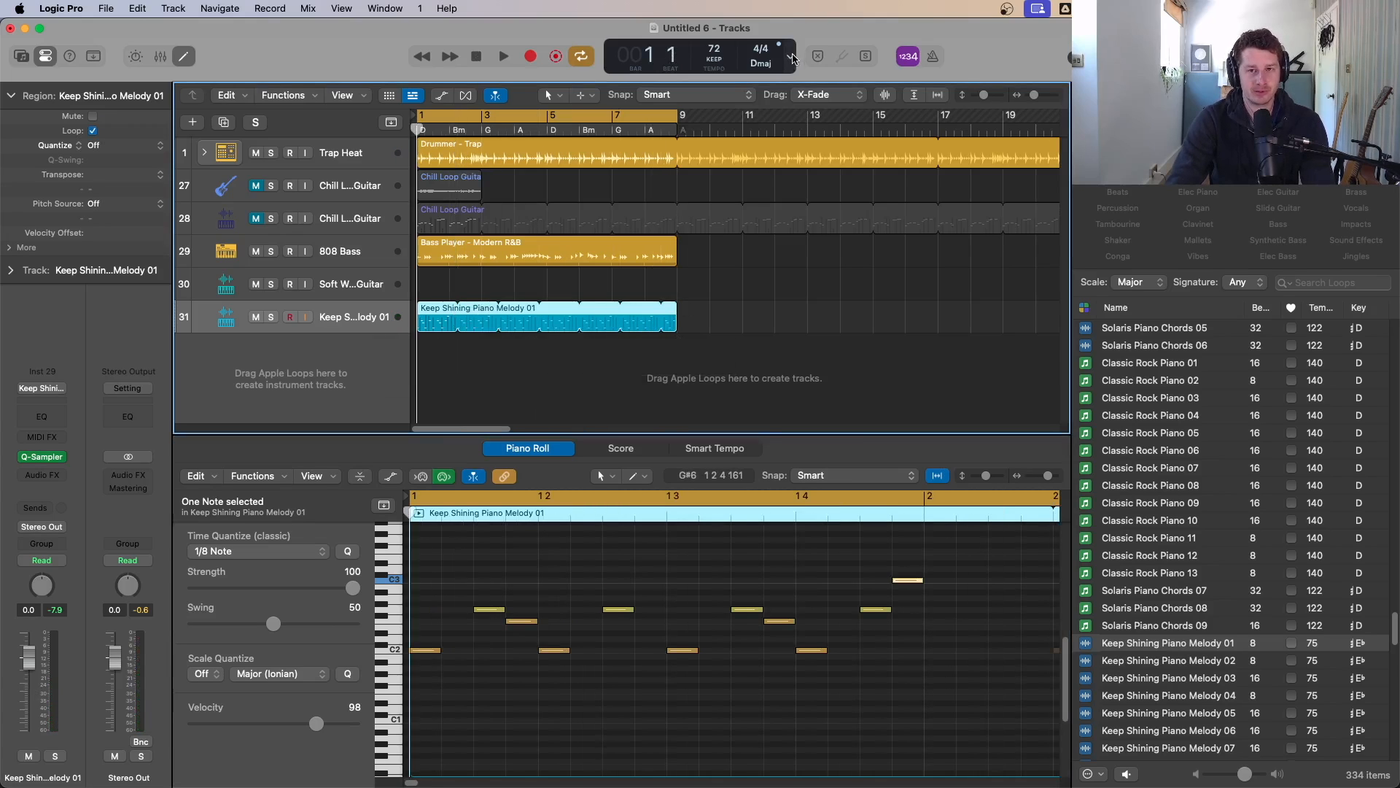
click(793, 59)
click(837, 154)
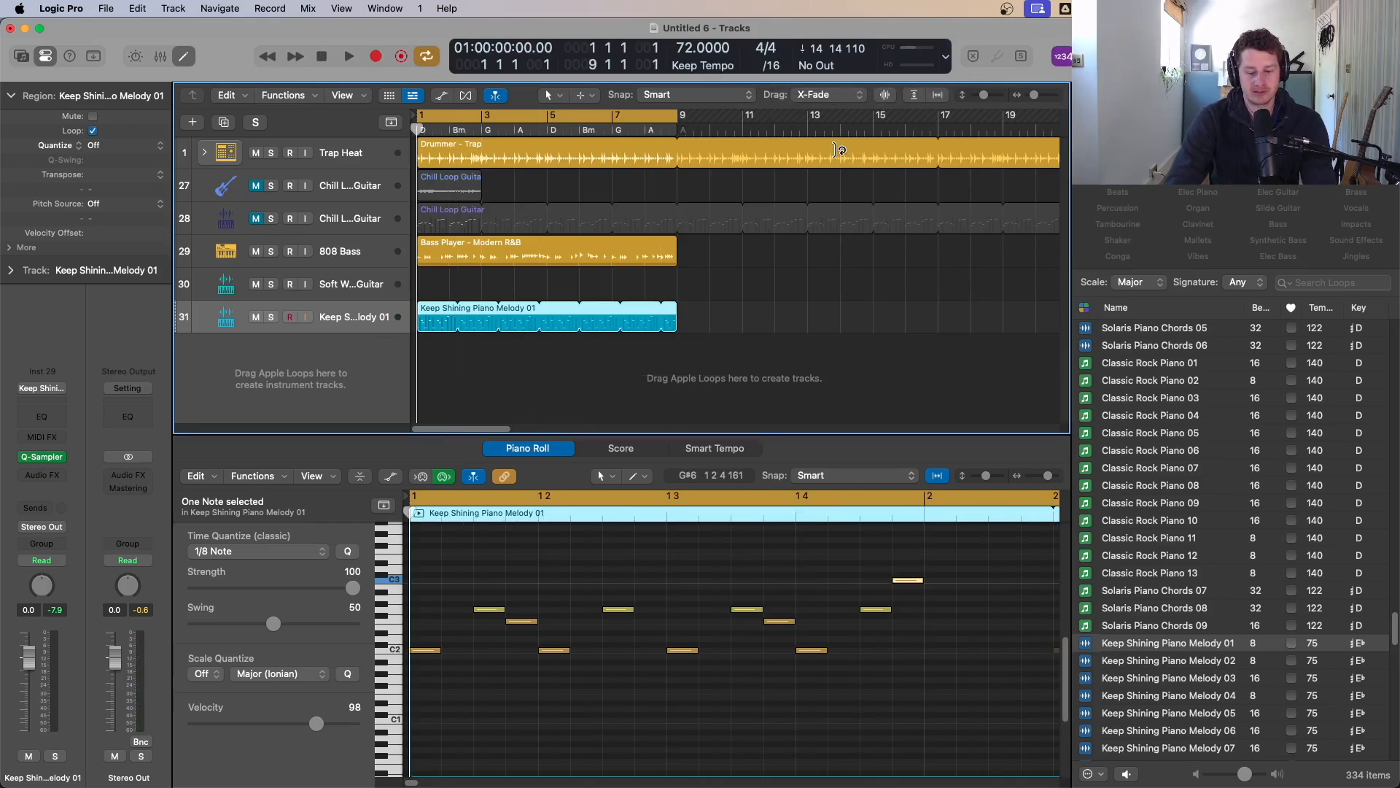
key(c)
key(space)
key(space)
Step: Close the editor and play back the whole arrangement from the start
scroll(879, 213, down, 2)
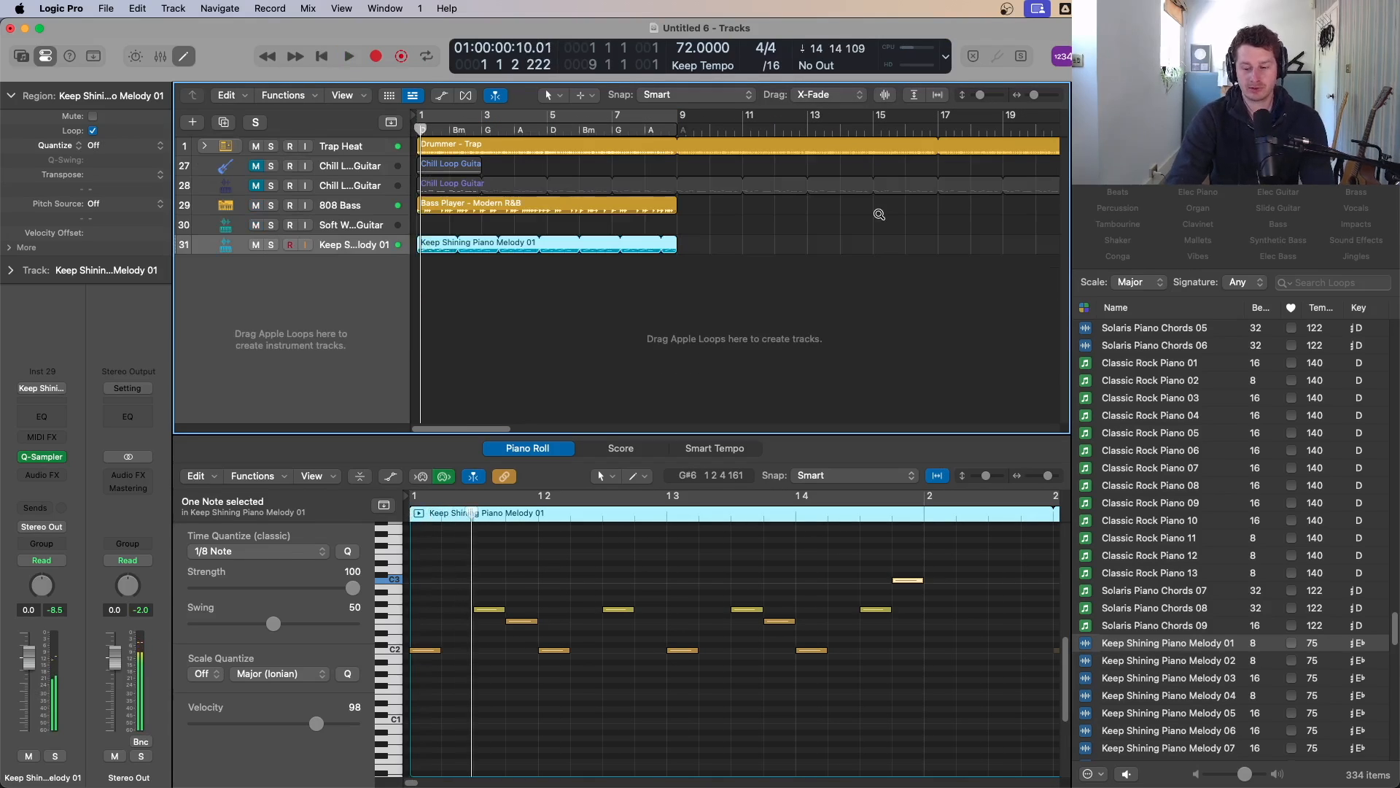
key(e)
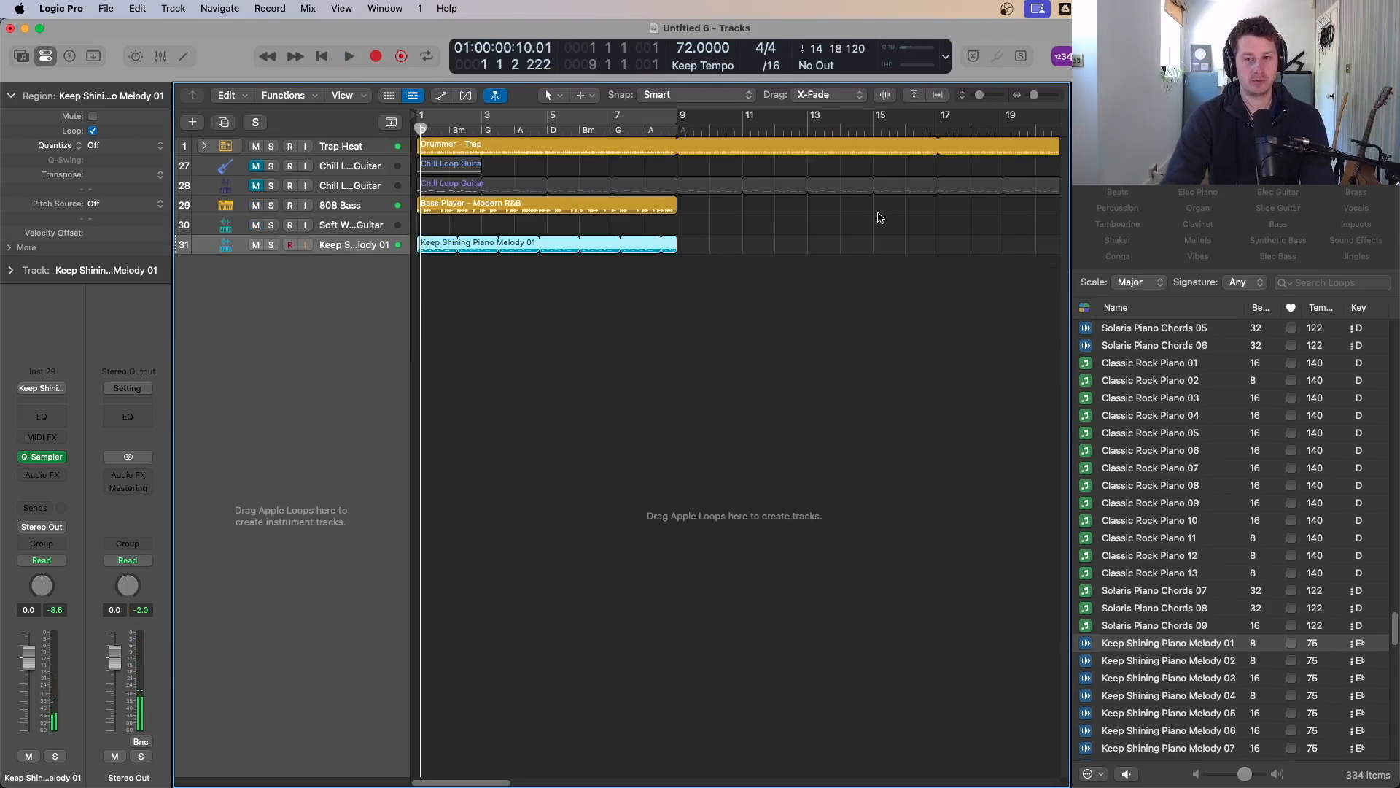
click(698, 365)
key(z)
scroll(714, 372, down, 2)
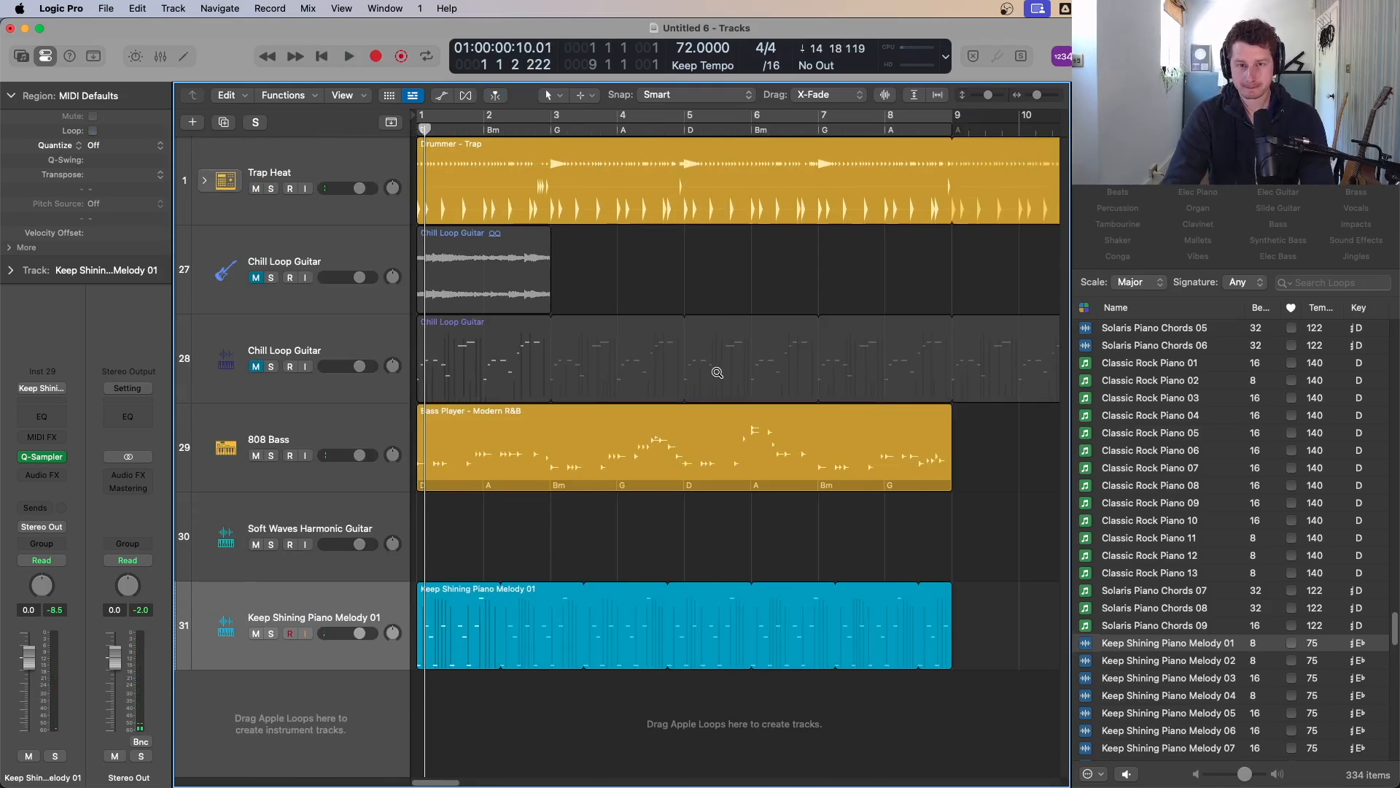
key(space)
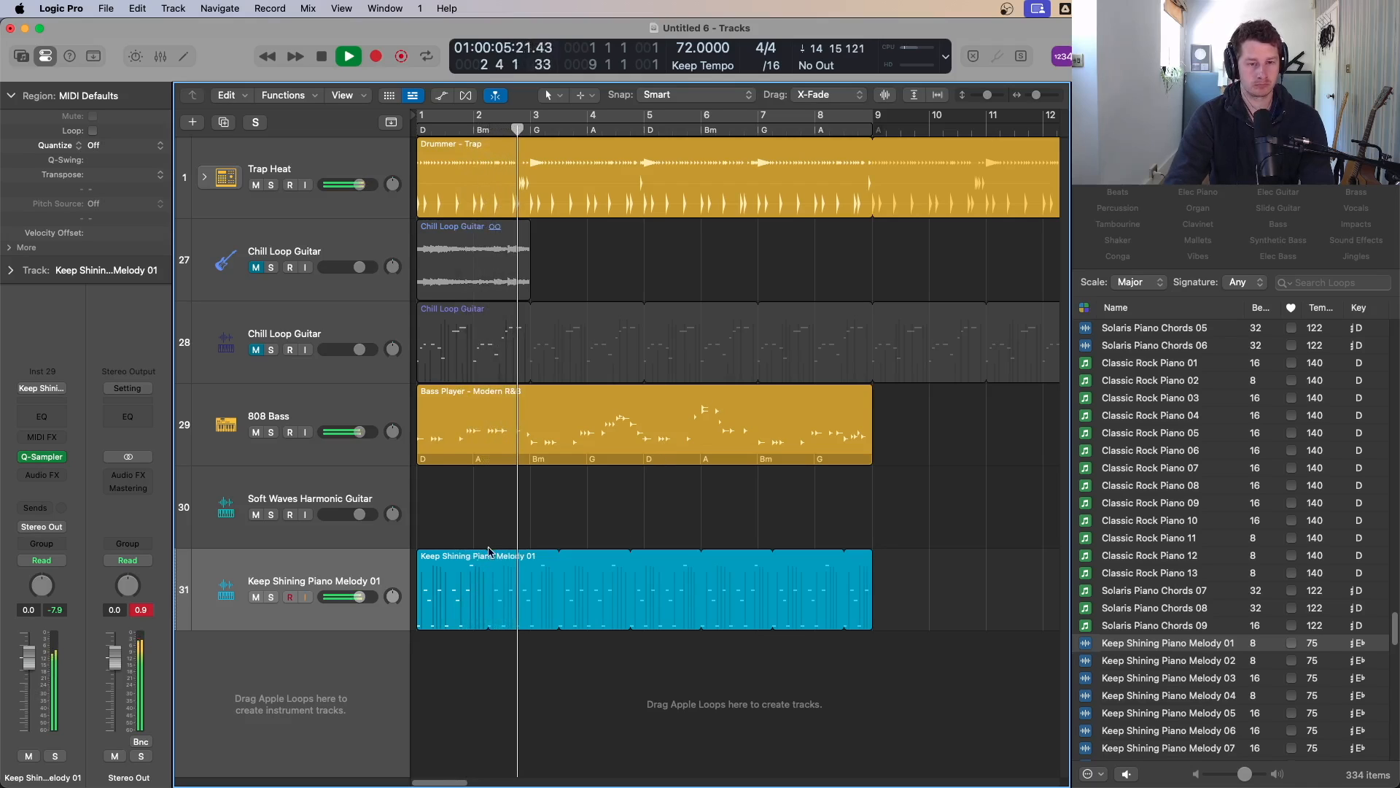
drag(490, 555, 873, 564)
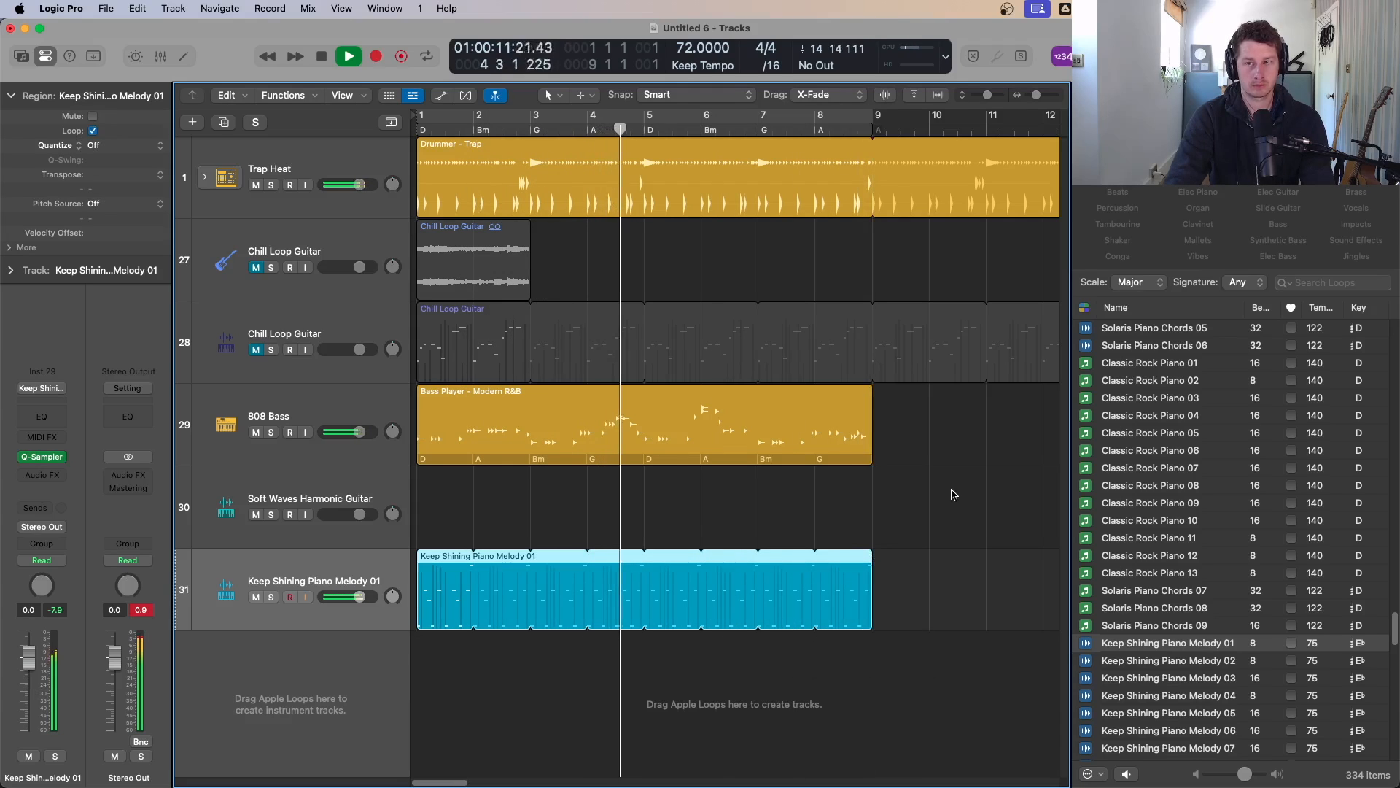
key(Return)
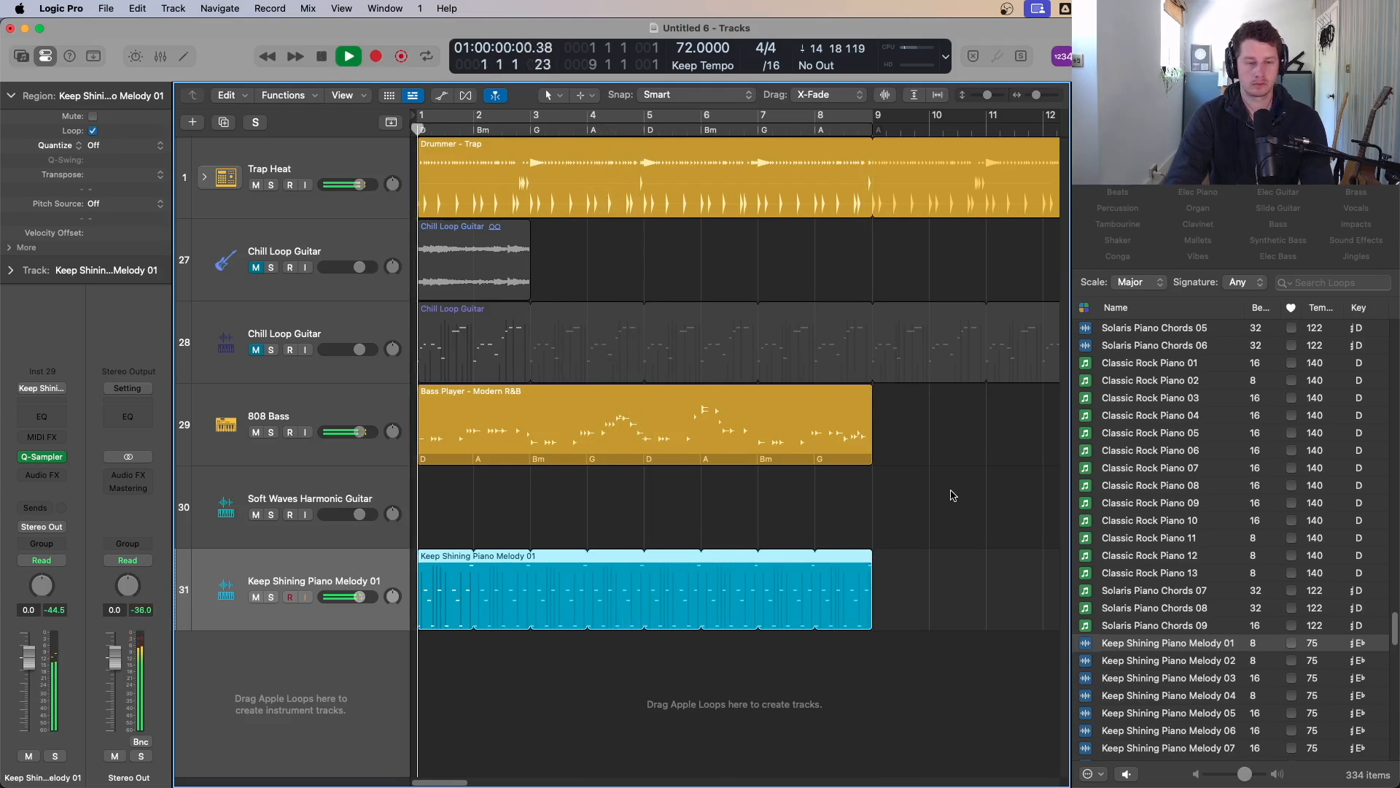
key(space)
Step: Insert a stereo ChromaGlow effect on the piano melody track's audio effects
click(39, 476)
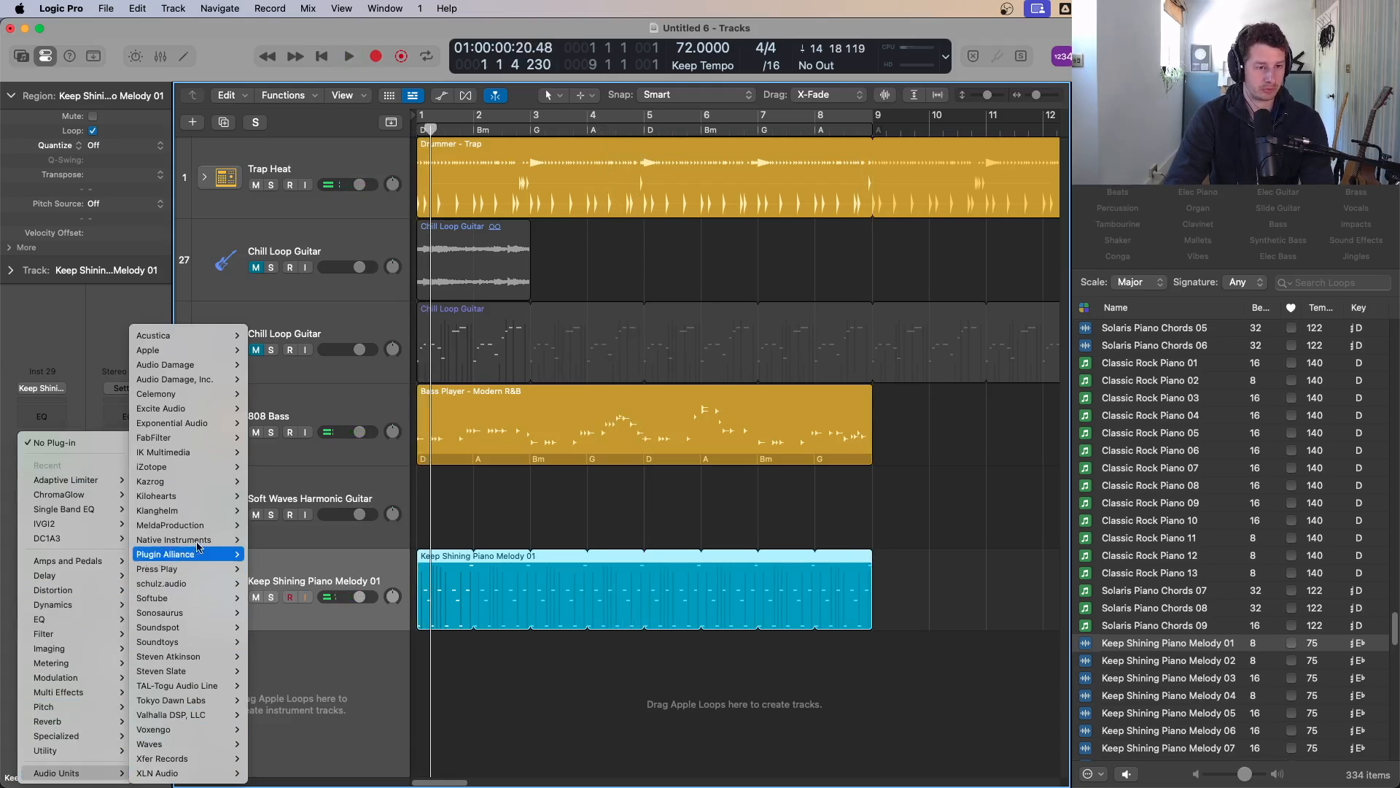
mouse_move(87, 589)
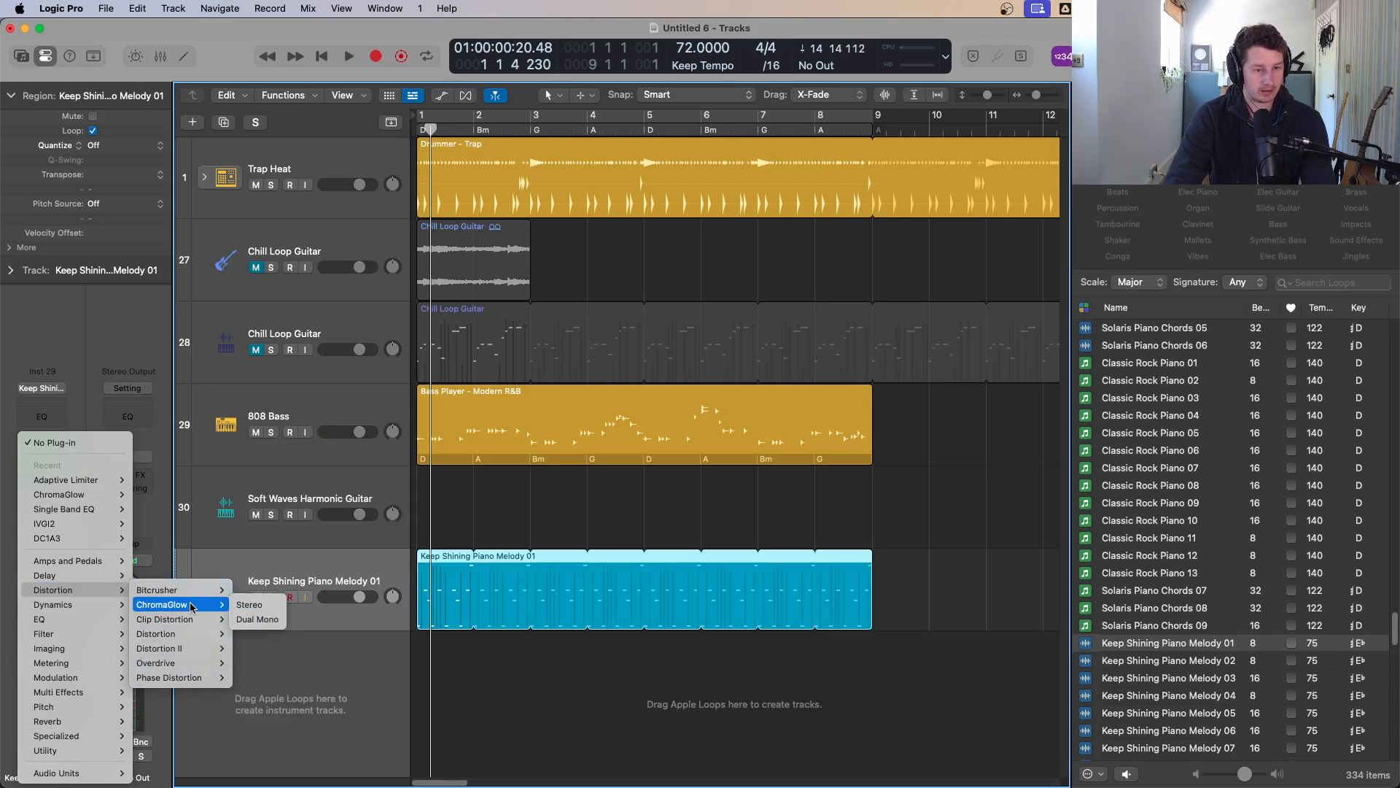
click(261, 606)
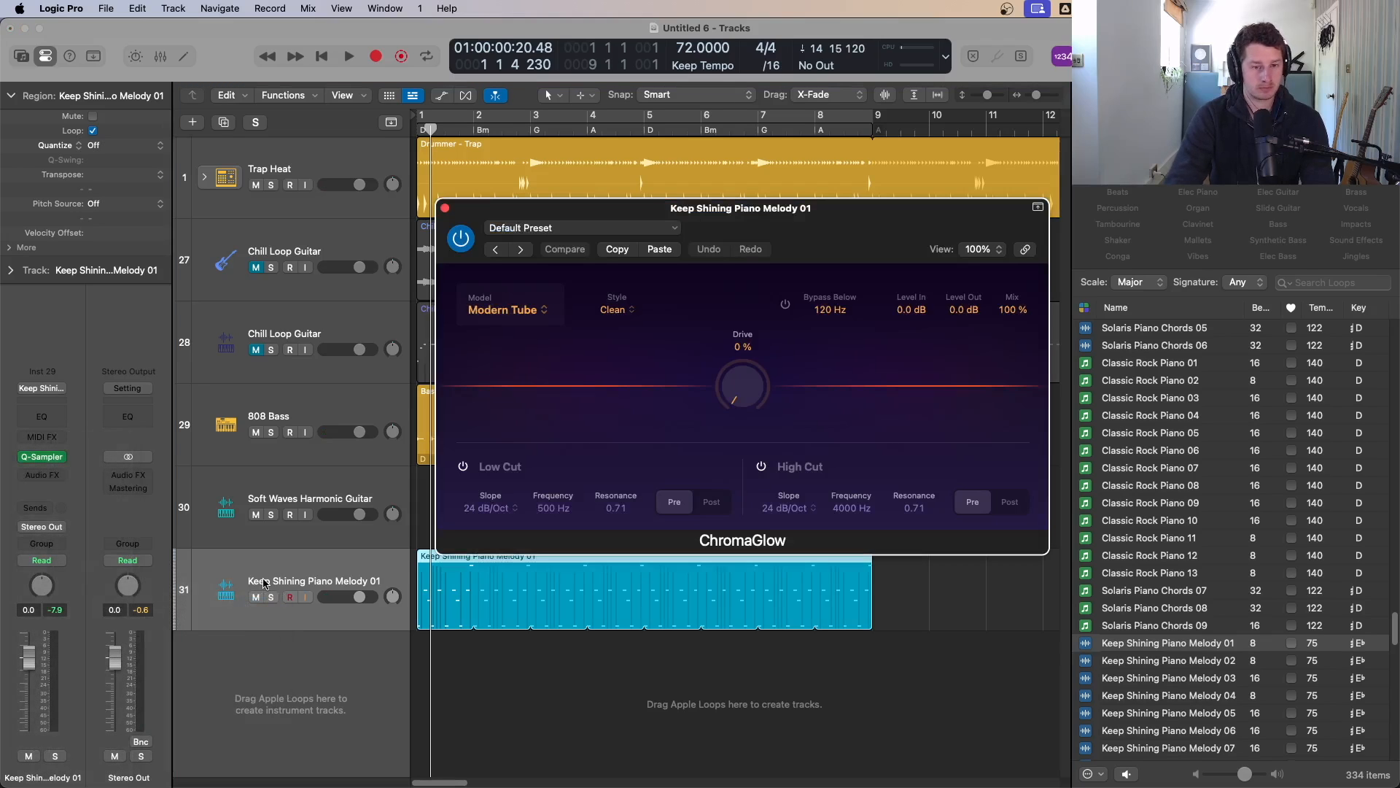
key(Return)
key(space)
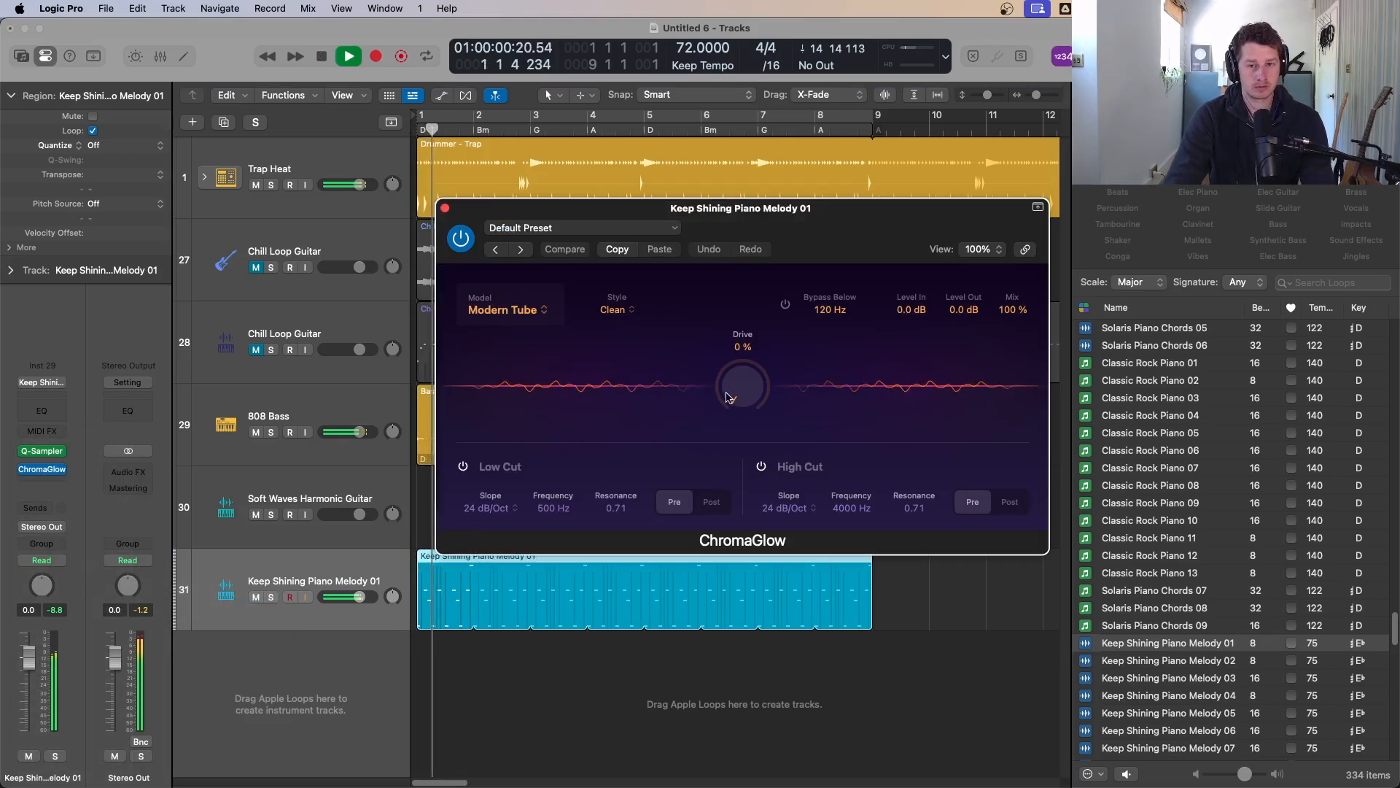
Step: Set ChromaGlow to the Magnetic model with drive about 51%, then close the plugin window
drag(727, 397, 740, 364)
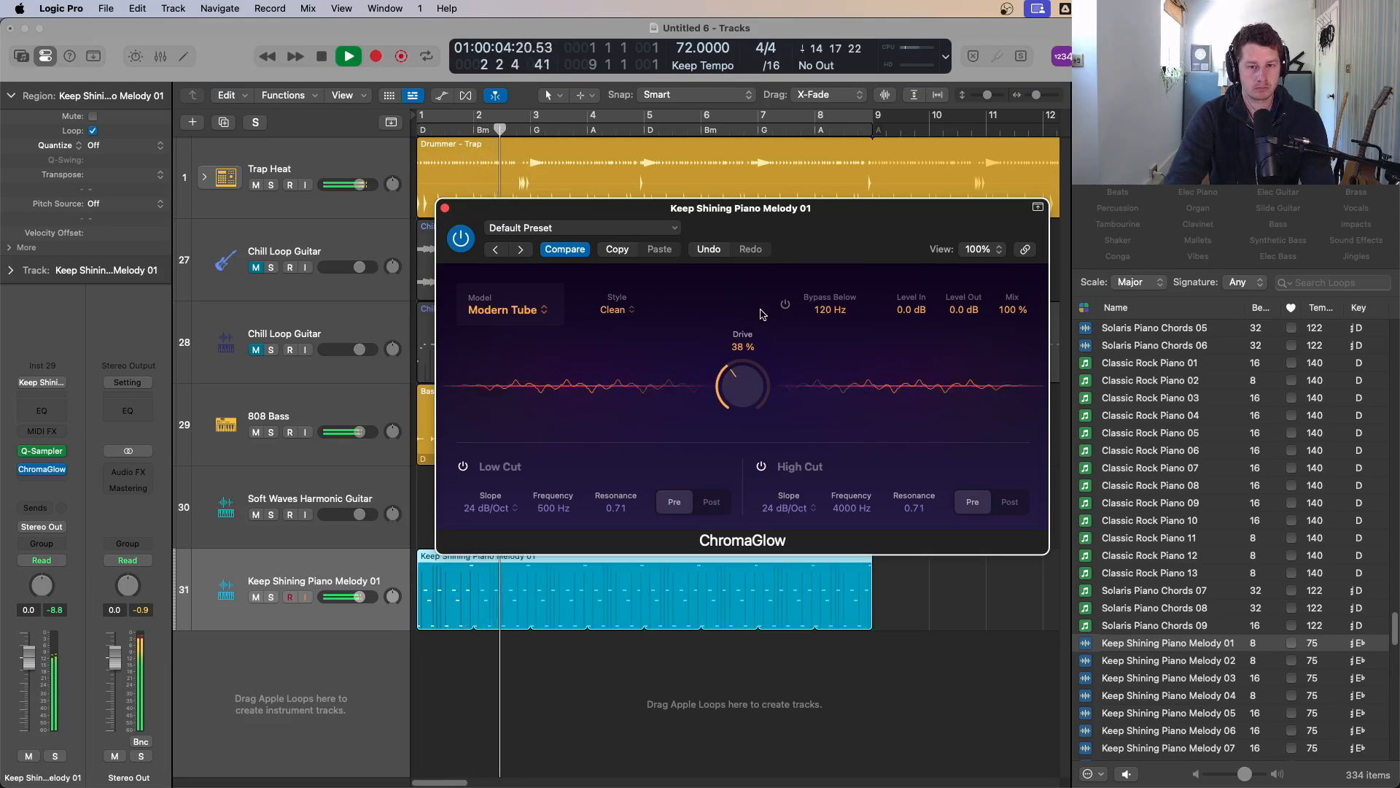
click(510, 307)
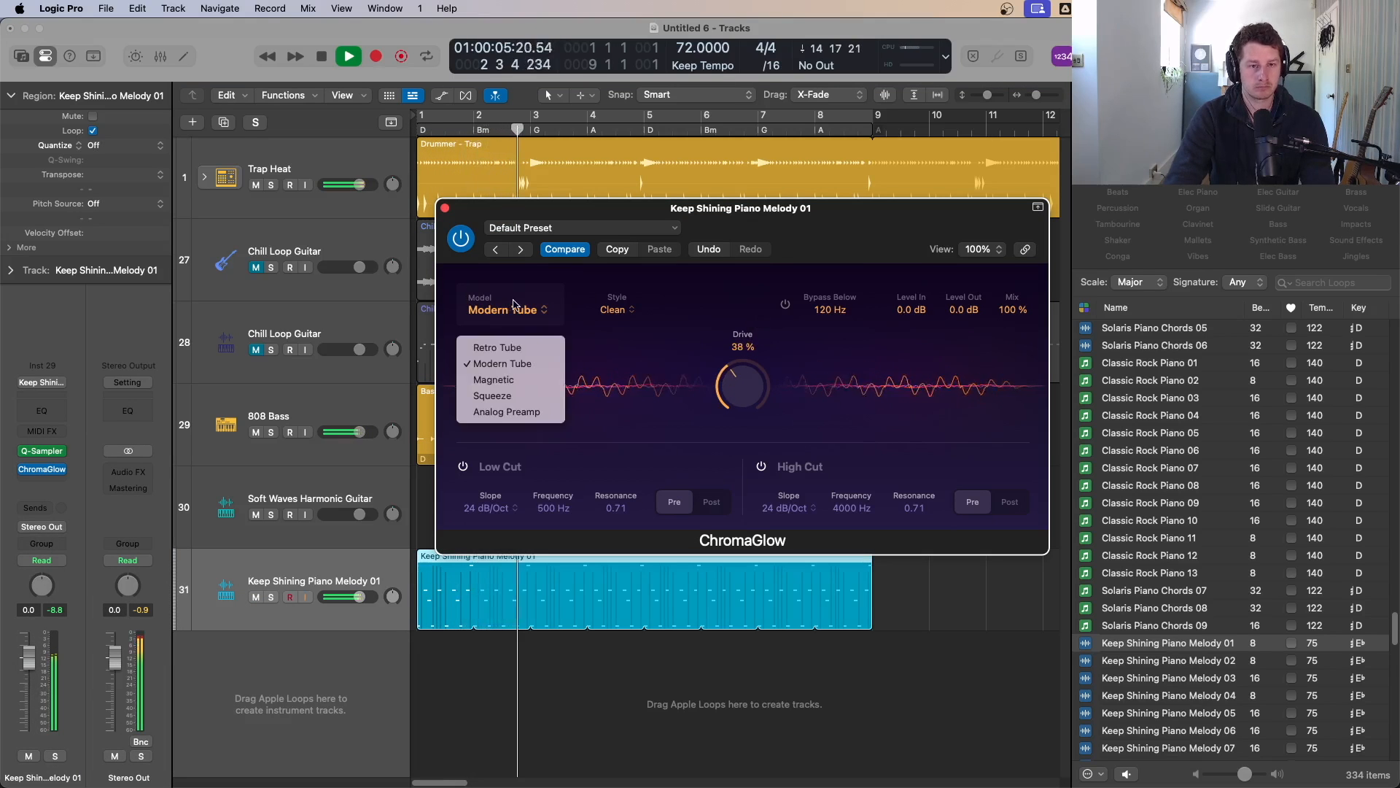
click(512, 352)
click(514, 311)
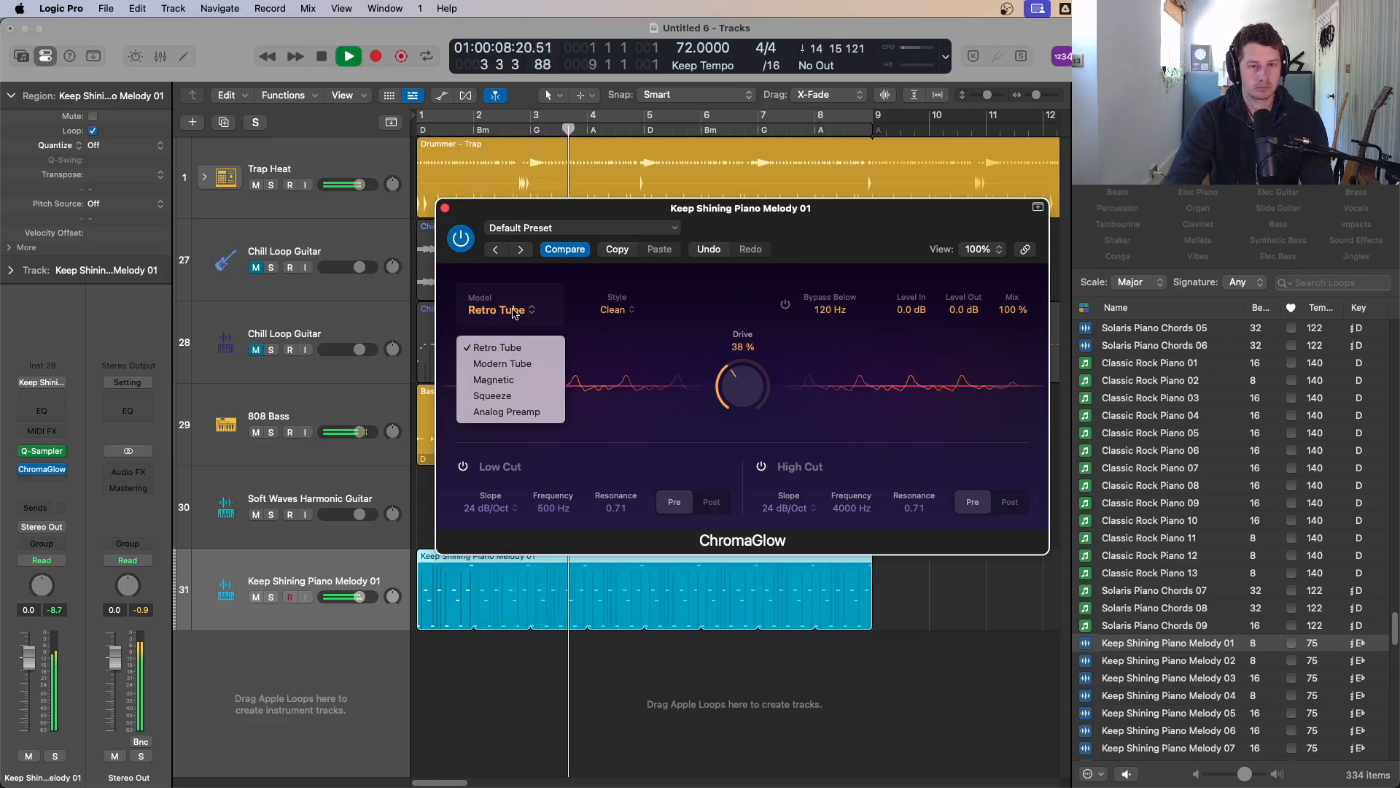
click(508, 378)
click(516, 310)
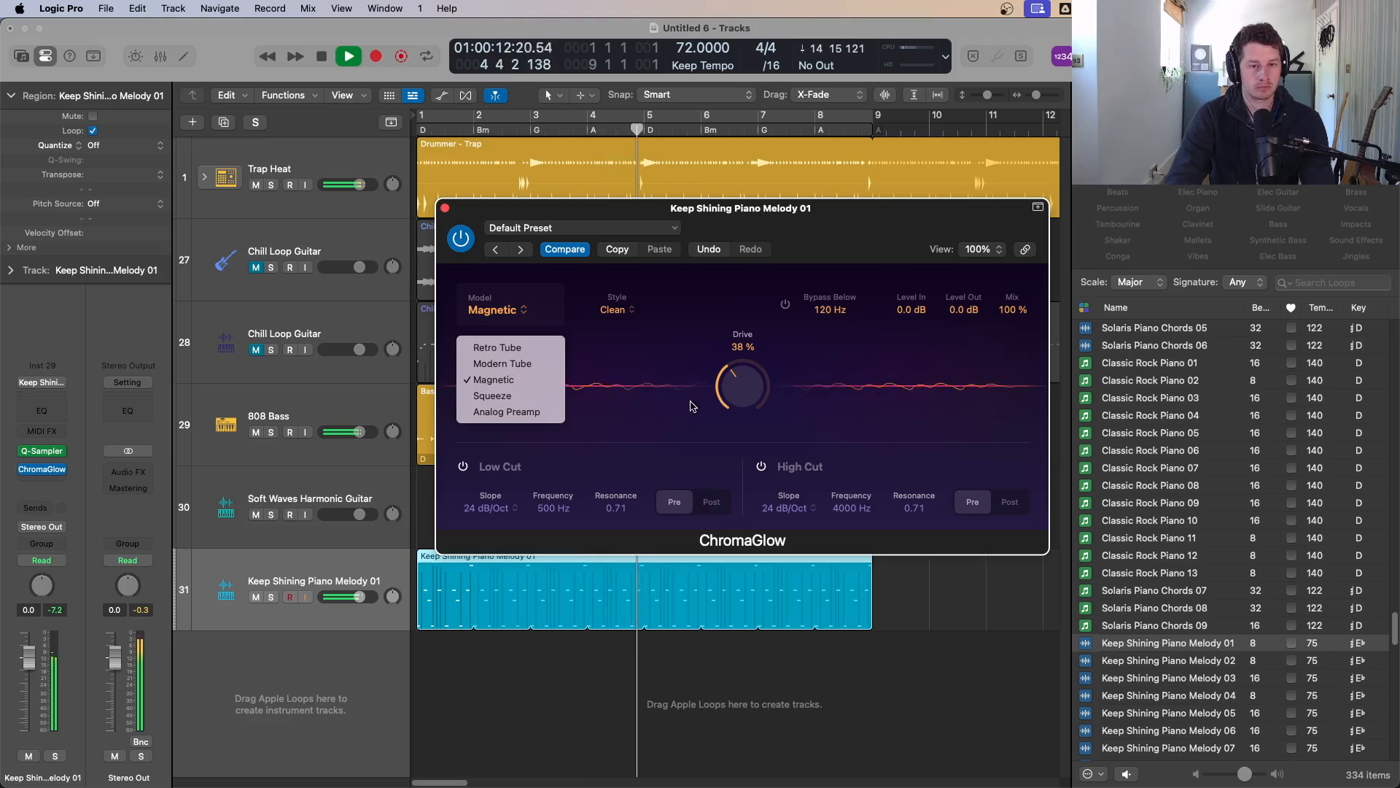
click(735, 392)
drag(735, 392, 734, 383)
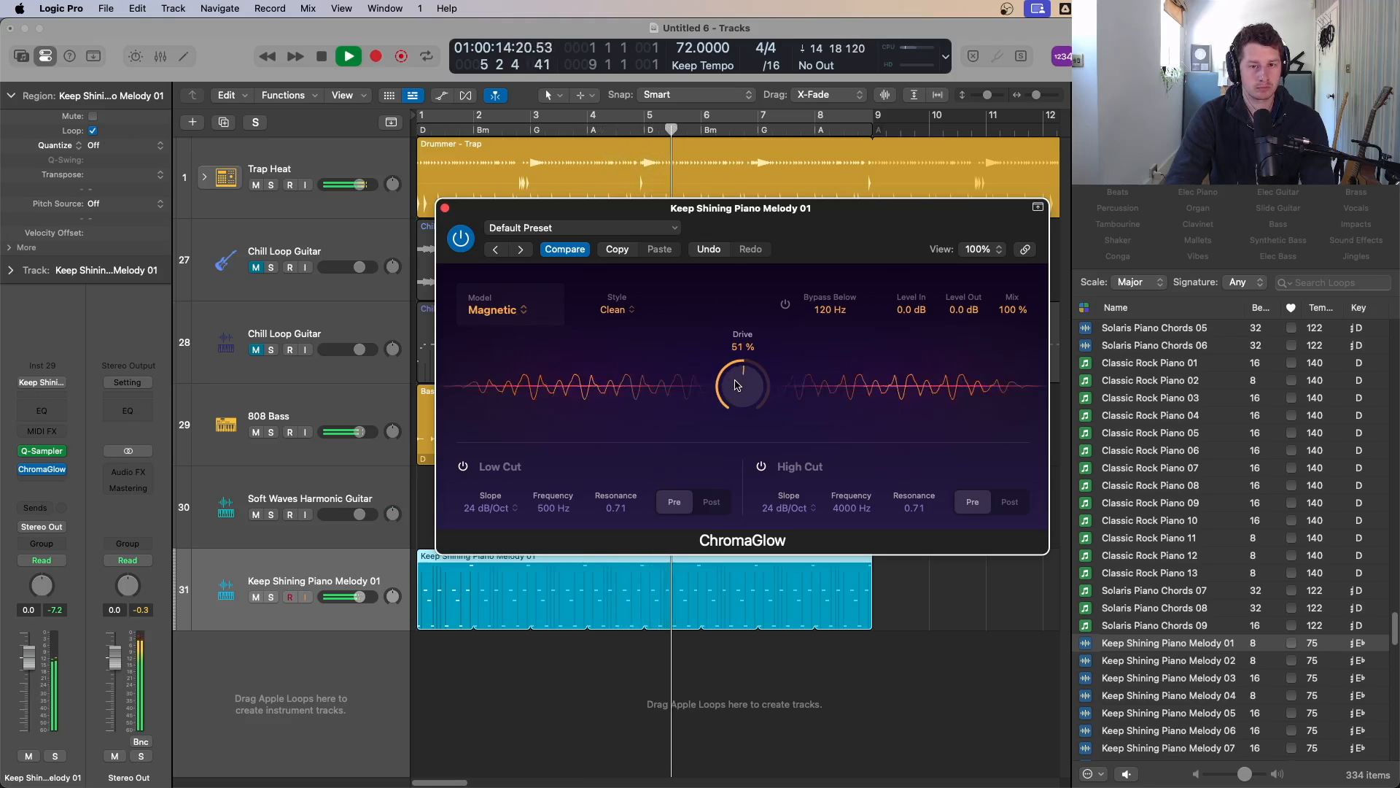
click(445, 209)
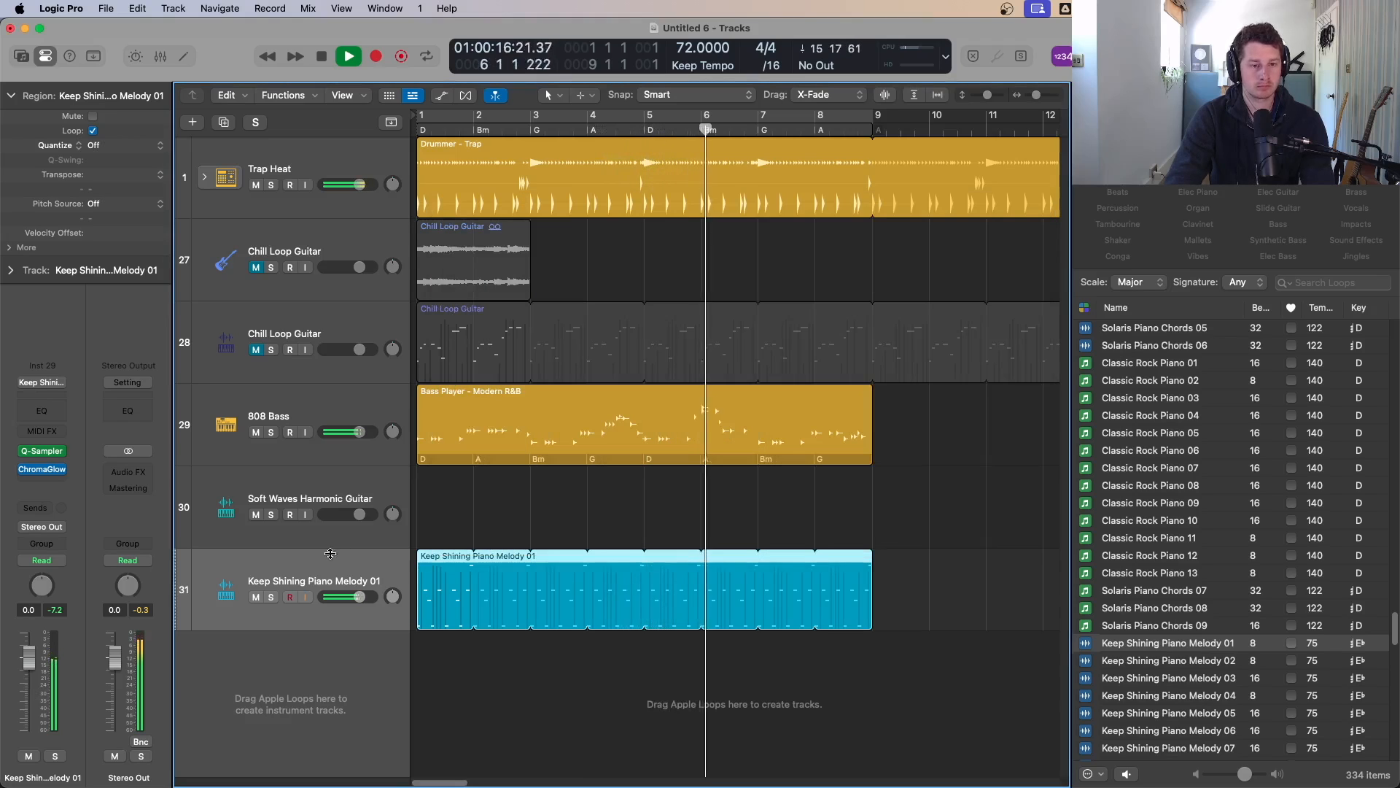
Step: Transpose the piano melody region down to -12 semitones while auditioning it
key(space)
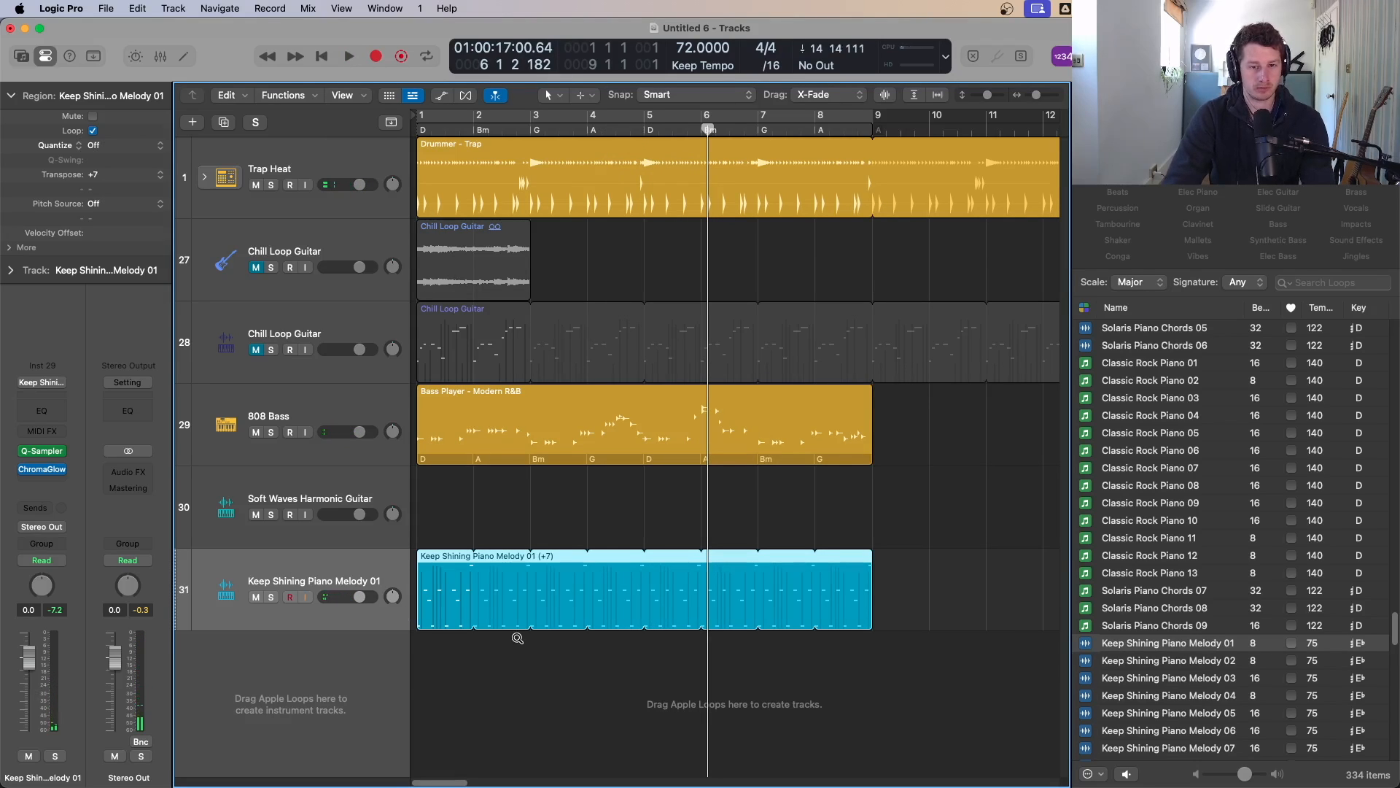
key(Return)
key(space)
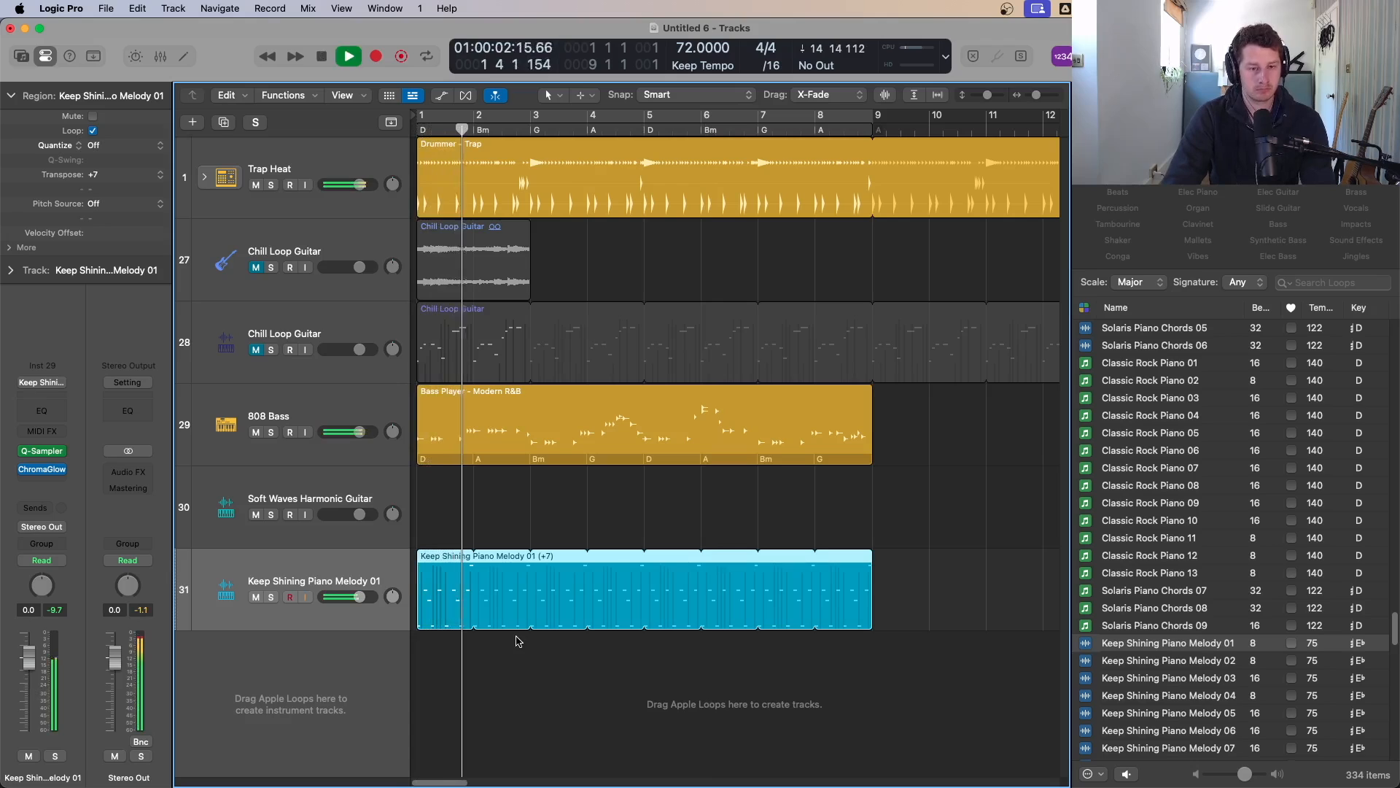
key(space)
key(alt+Down)
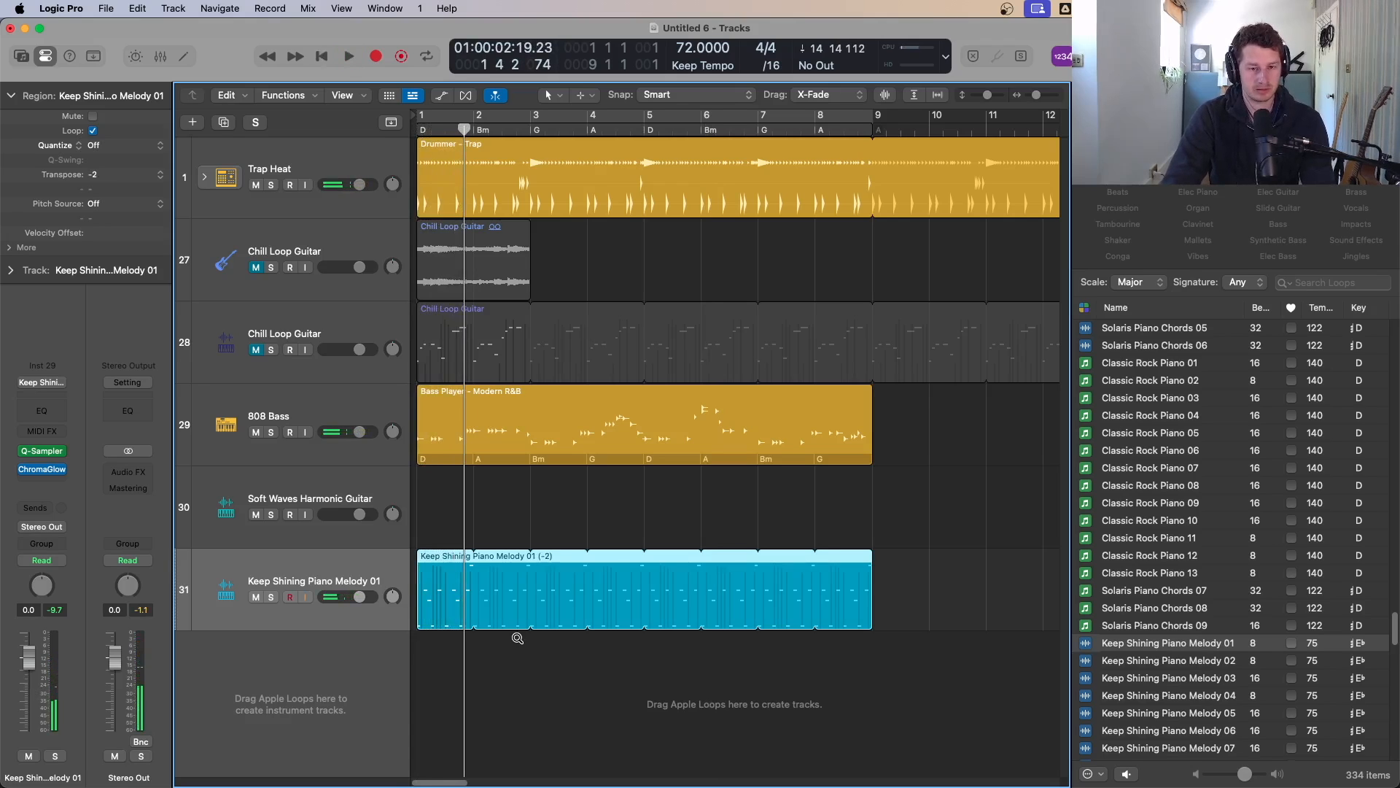
key(alt+Down)
key(Return)
key(space)
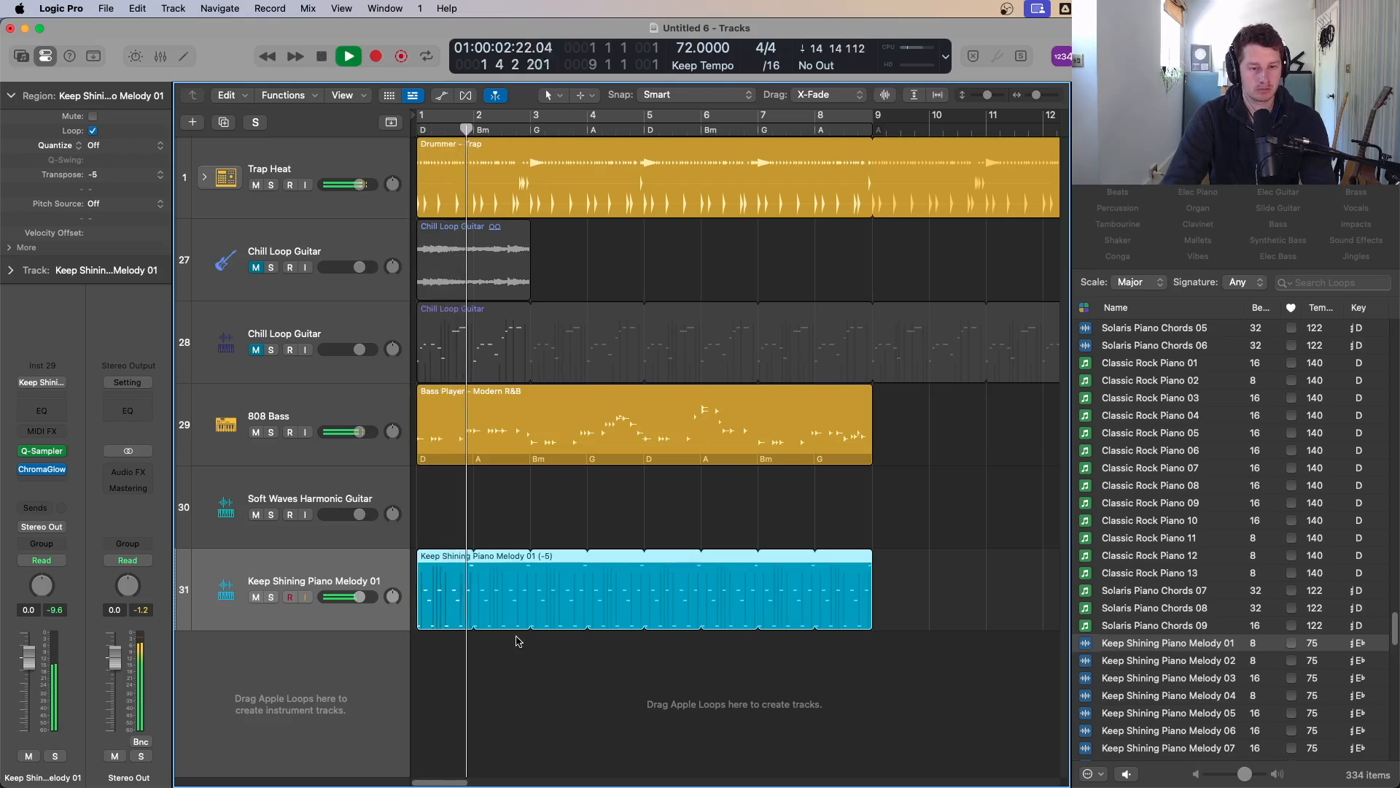
key(alt+Down)
key(alt+Down)
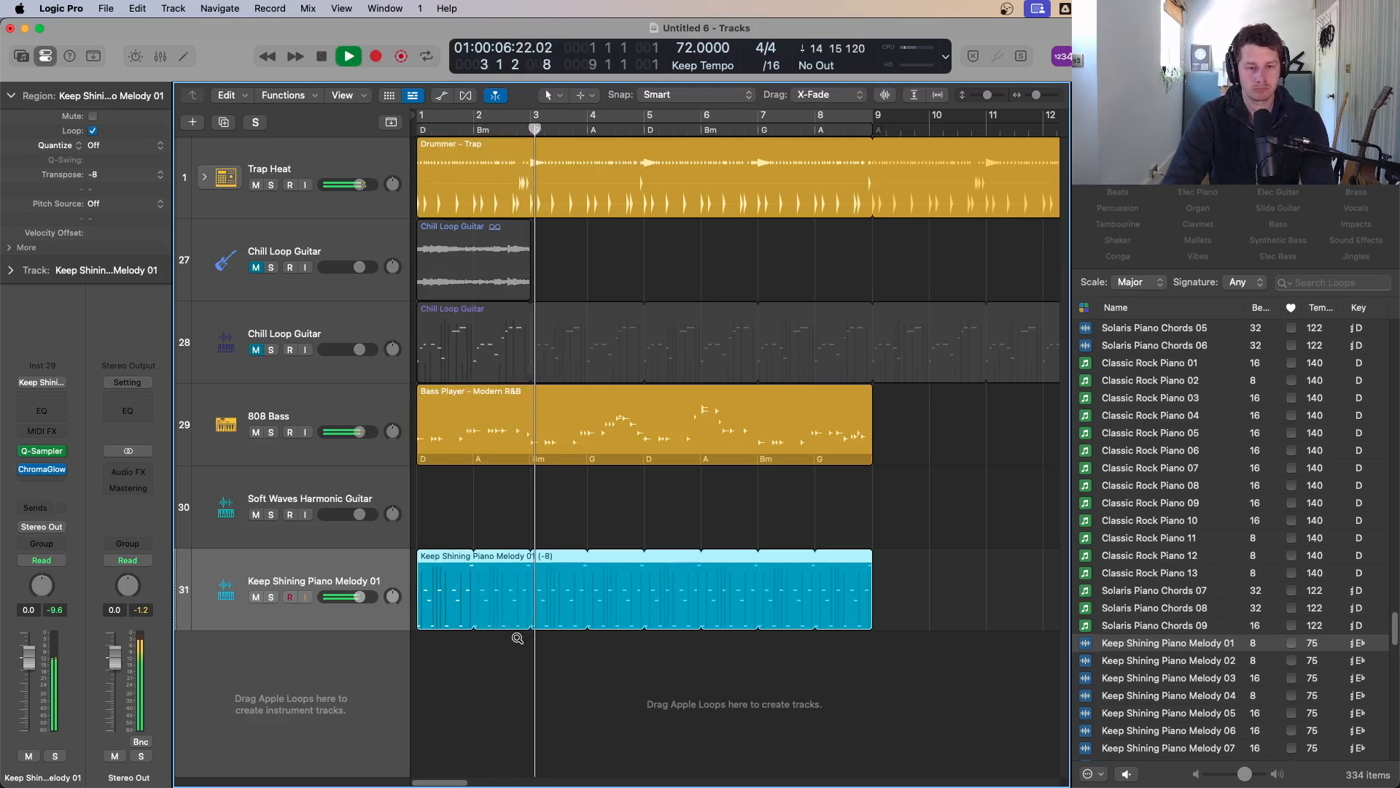
key(alt+Down)
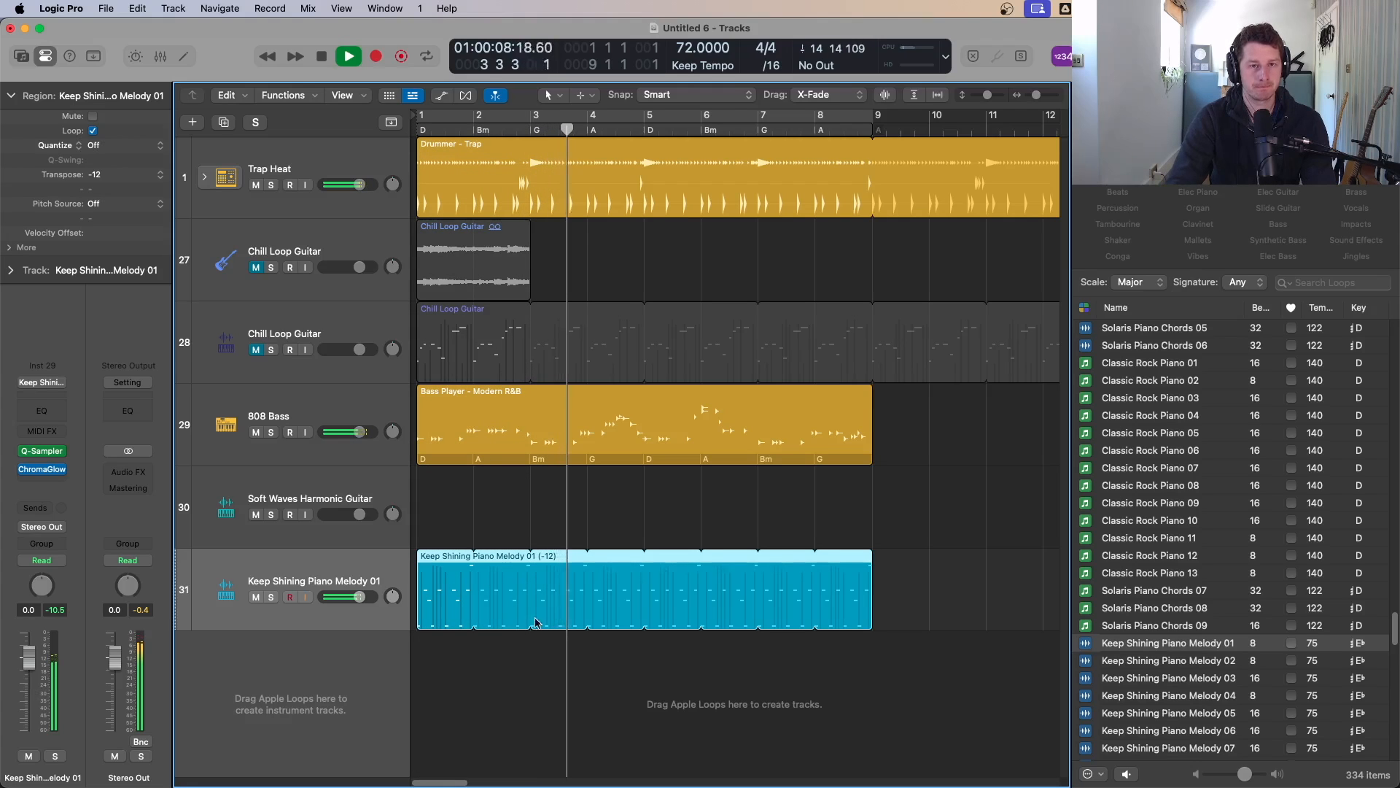
Step: Copy the 808 bass and piano melody regions so the copies start at bar 9
scroll(642, 557, down, 3)
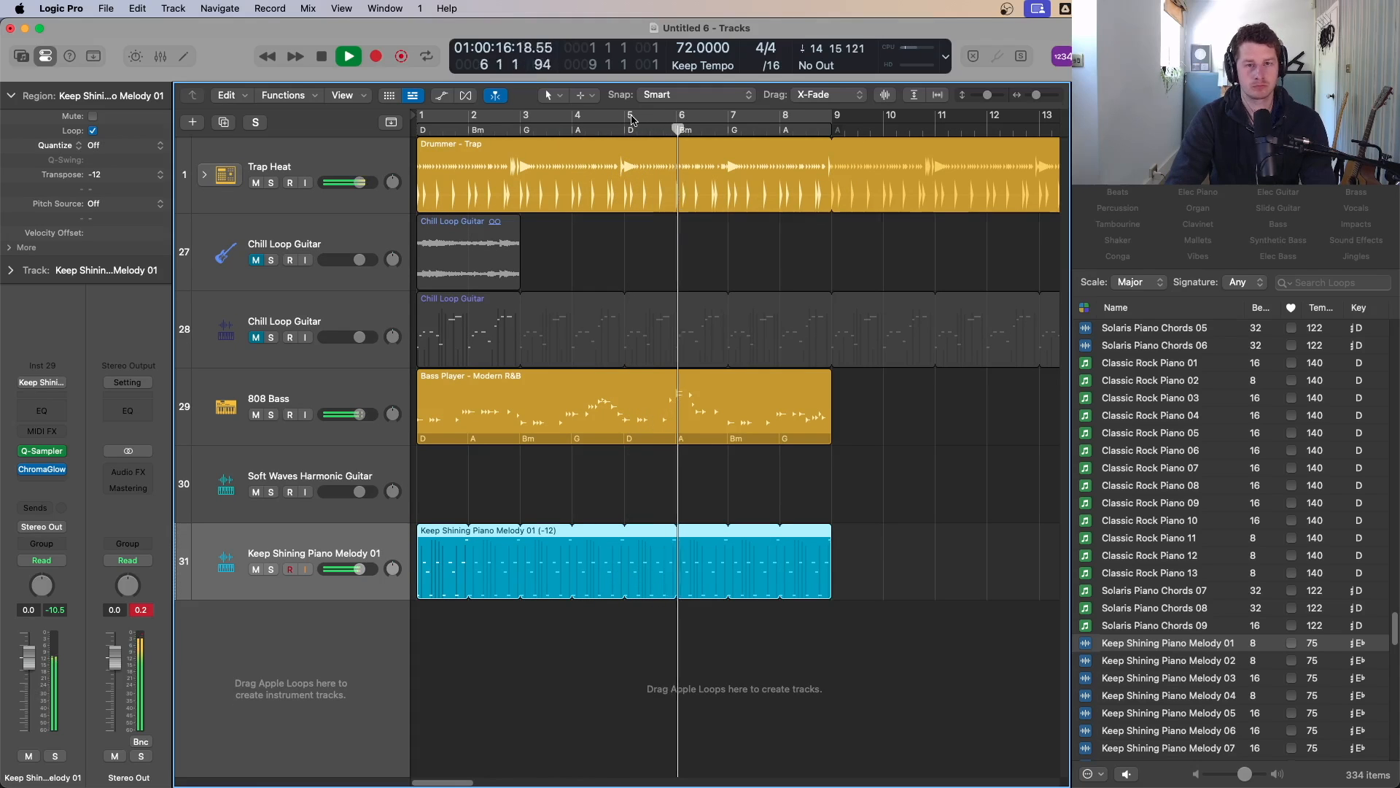
scroll(719, 300, down, 3)
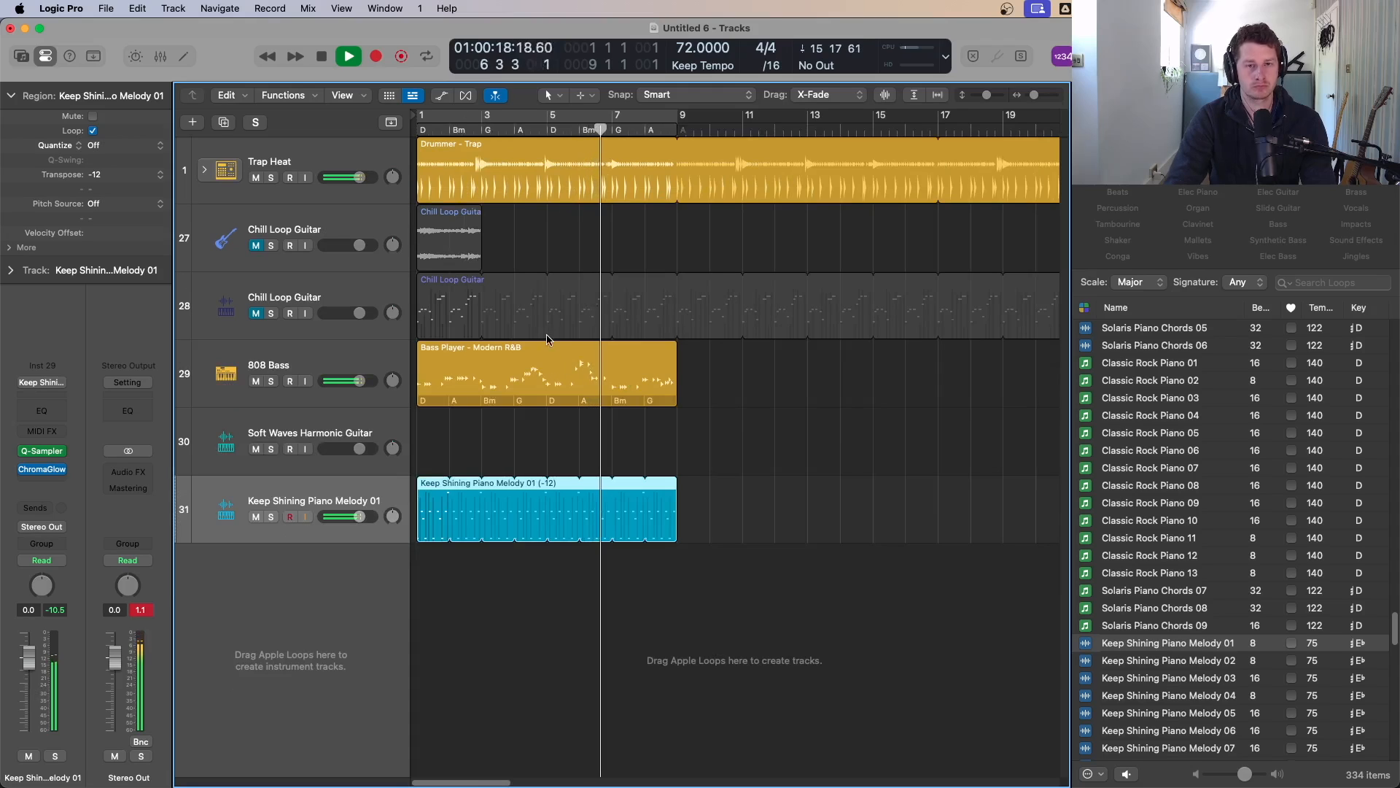
drag(513, 386, 764, 381)
mouse_move(429, 483)
mouse_down()
mouse_move(715, 483)
mouse_move(420, 488)
mouse_up()
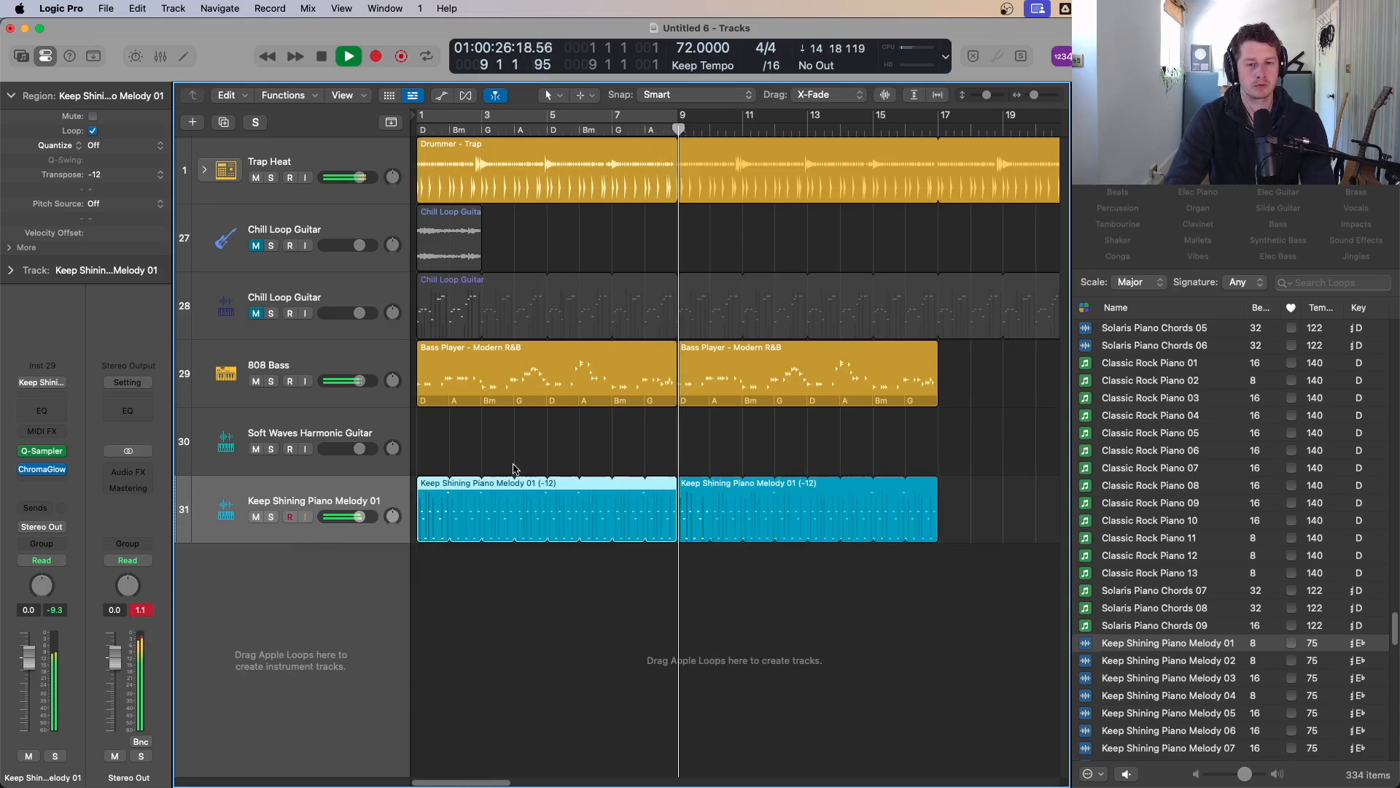
Step: Set the cycle range to span bars 9 to 17
scroll(713, 472, down, 3)
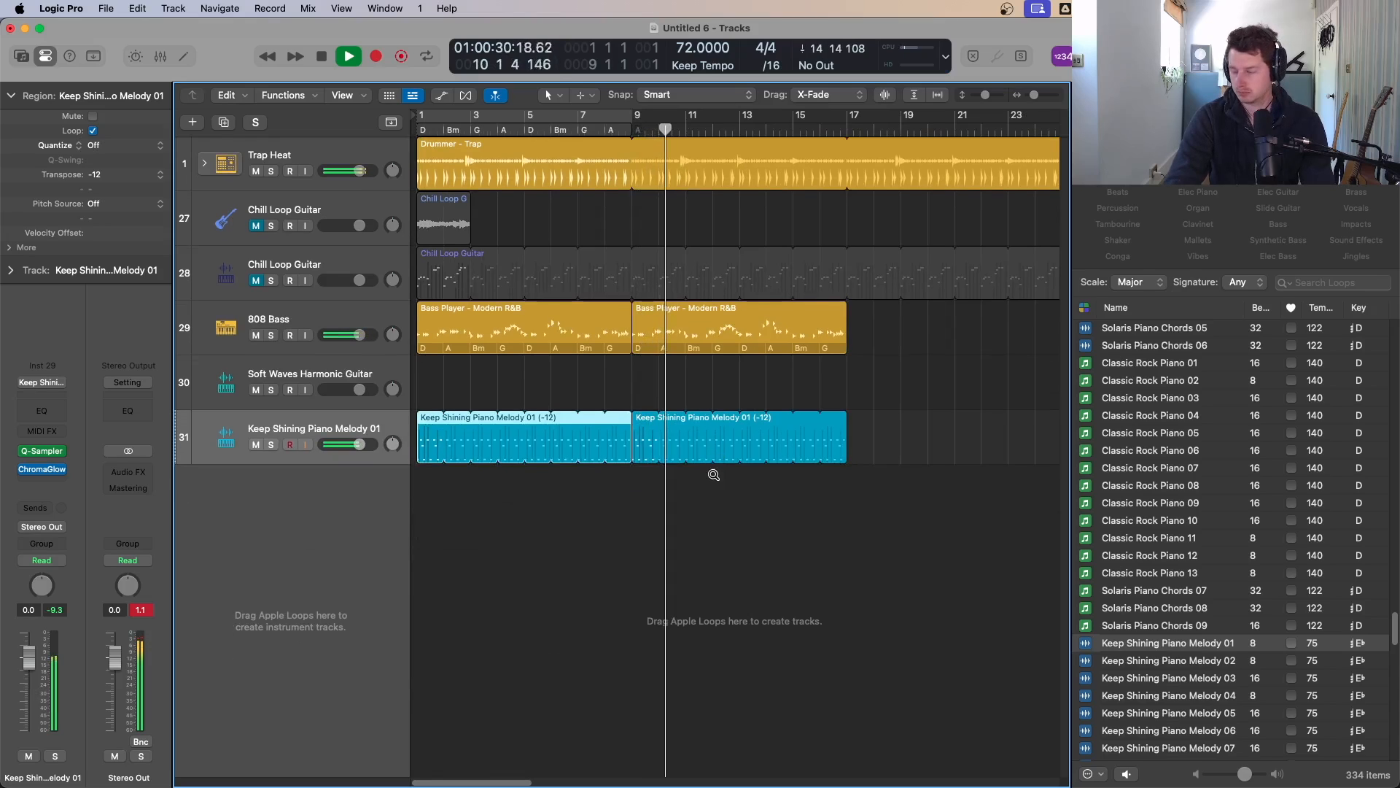
scroll(714, 471, down, 1)
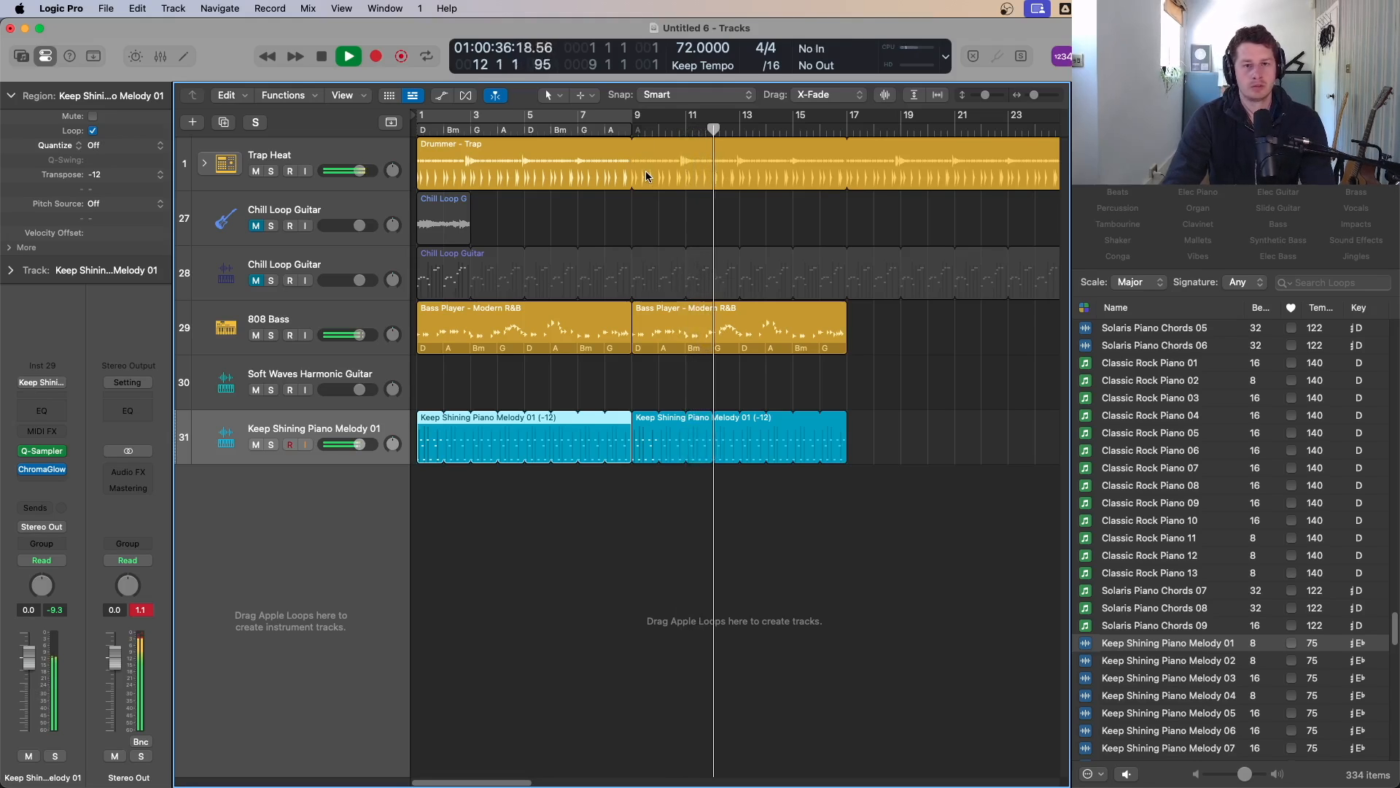
drag(634, 118, 851, 135)
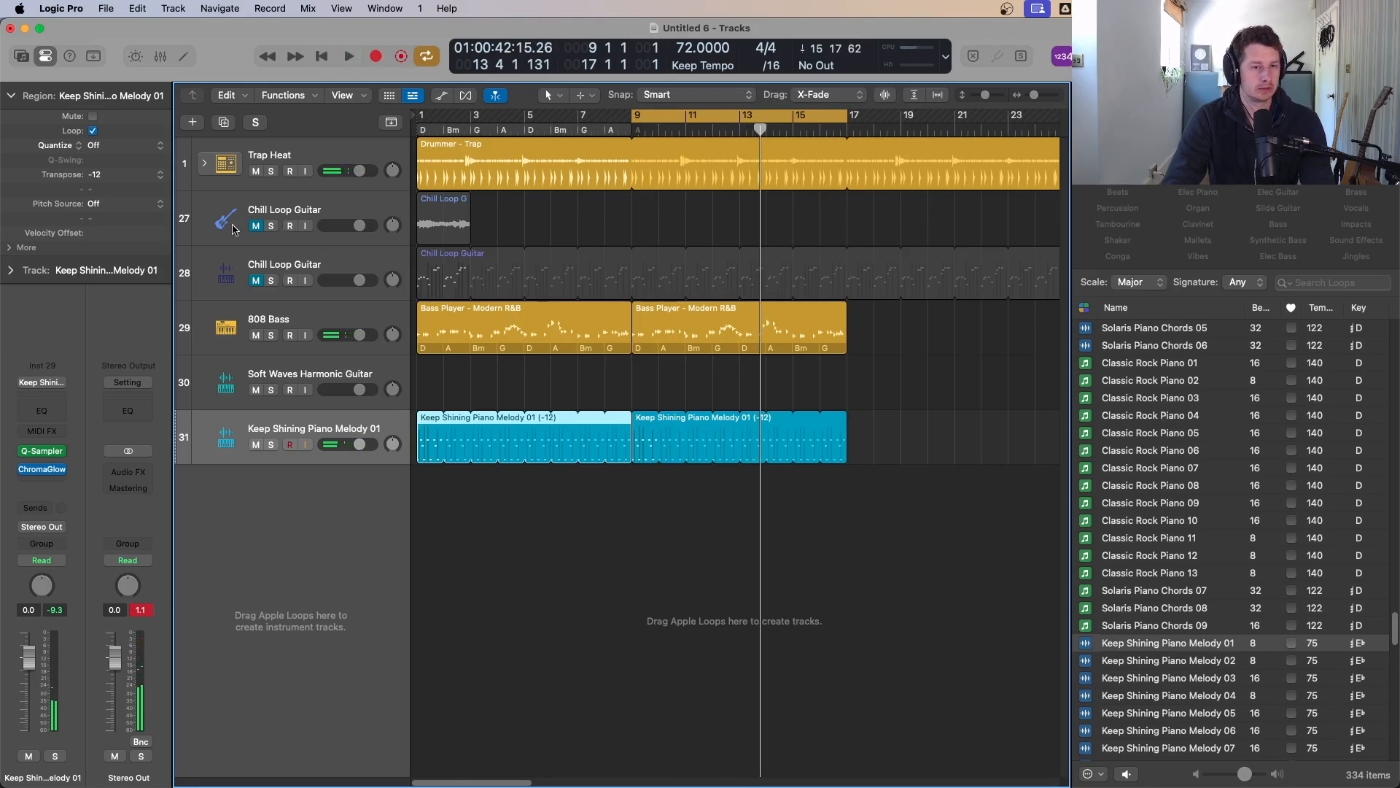
Step: Move the chill loop guitar audio region to start at bar 9 and play it back
drag(443, 219, 672, 220)
key(space)
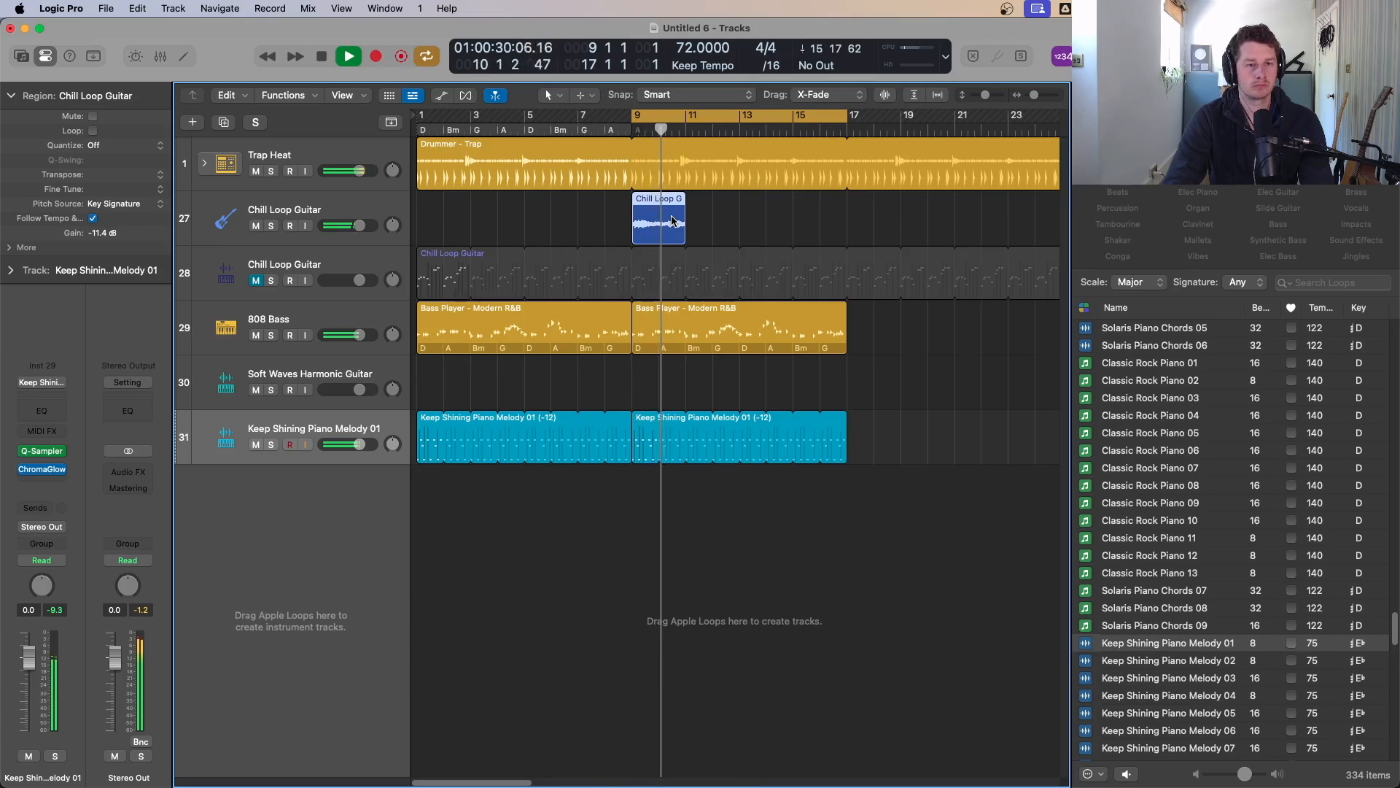
key(space)
click(549, 285)
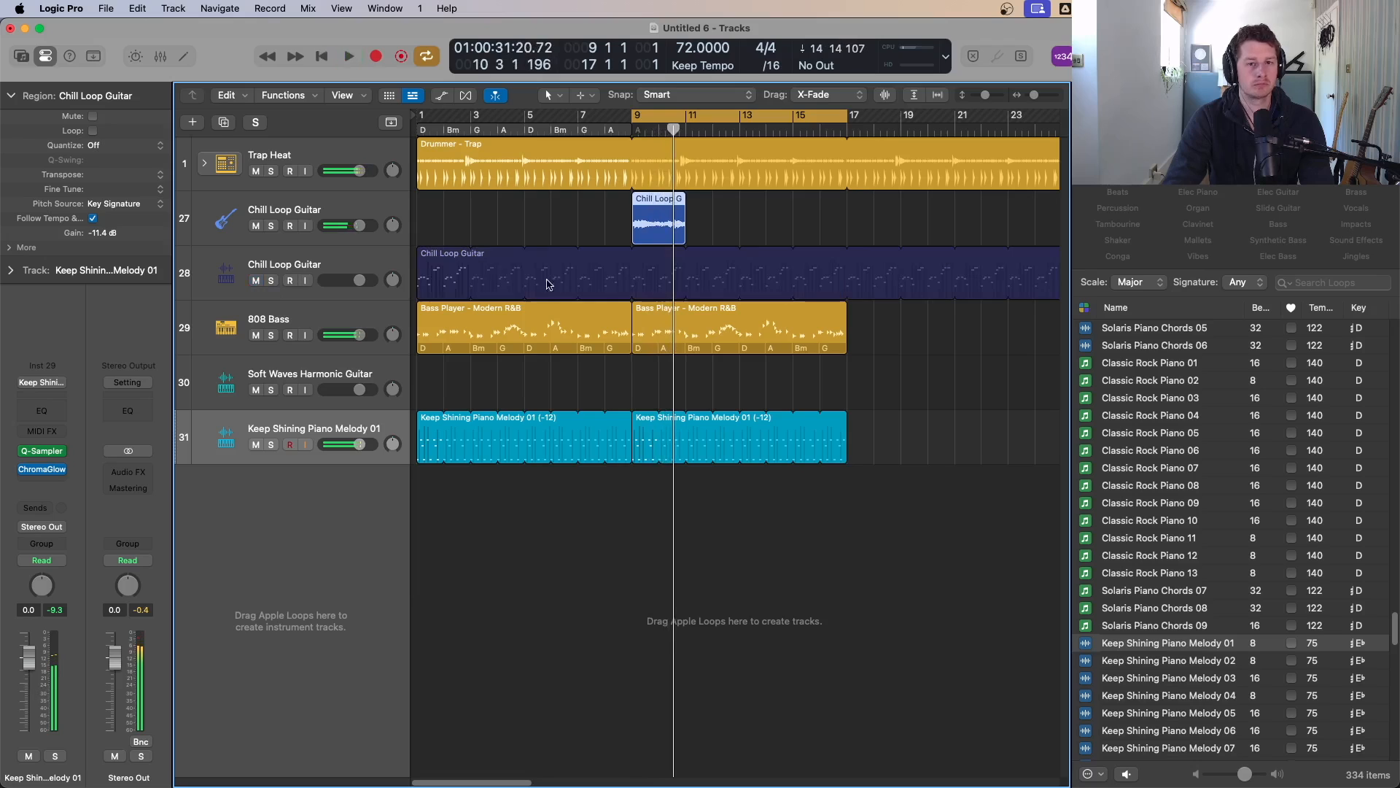
Step: Move the Chill Loop Guitar MIDI region to start at bar 9, mute the guitar audio region, and play back
drag(436, 261, 650, 263)
key(ctrl+m)
key(shift+space)
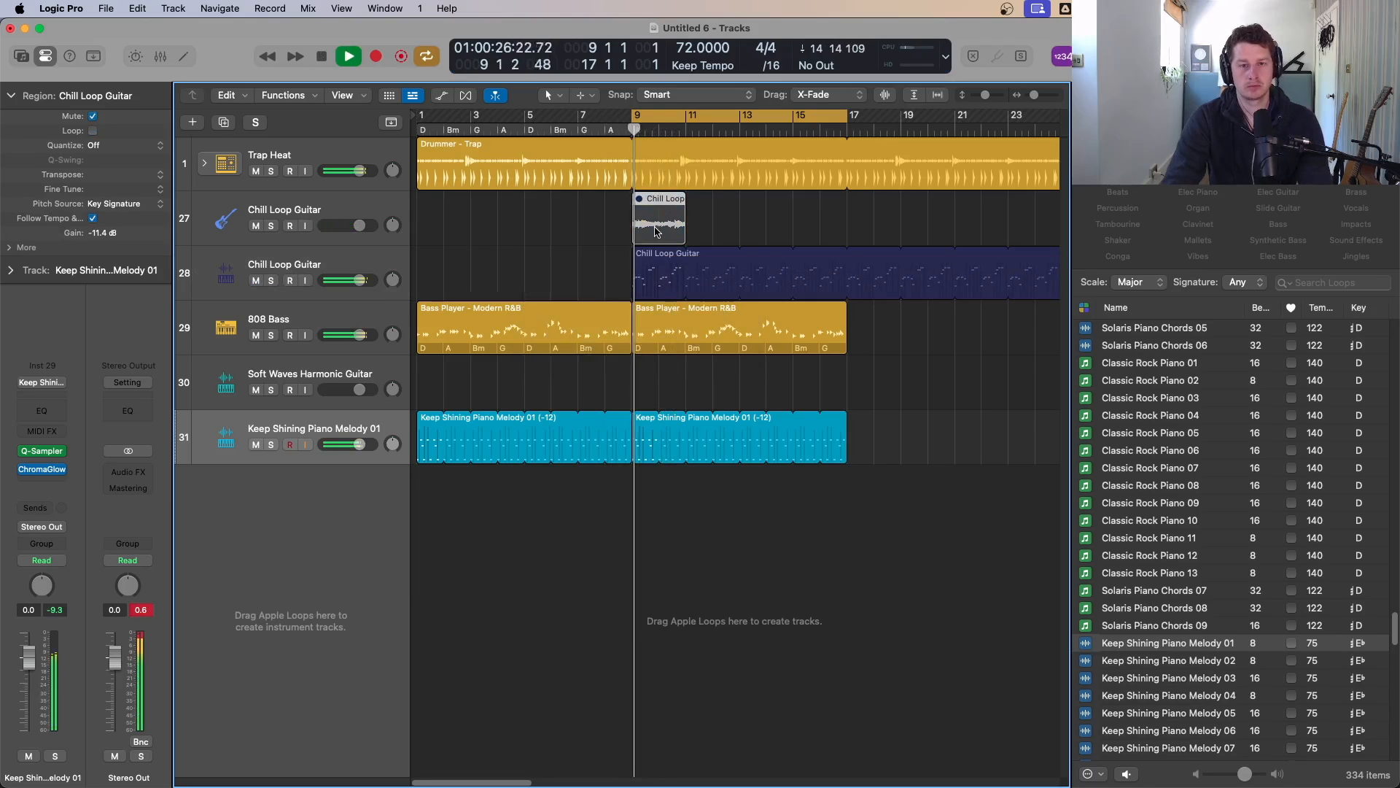
Step: Solo the Chill Loop Guitar MIDI track and audition transpositions of its region, ending at 0 semitones
click(662, 281)
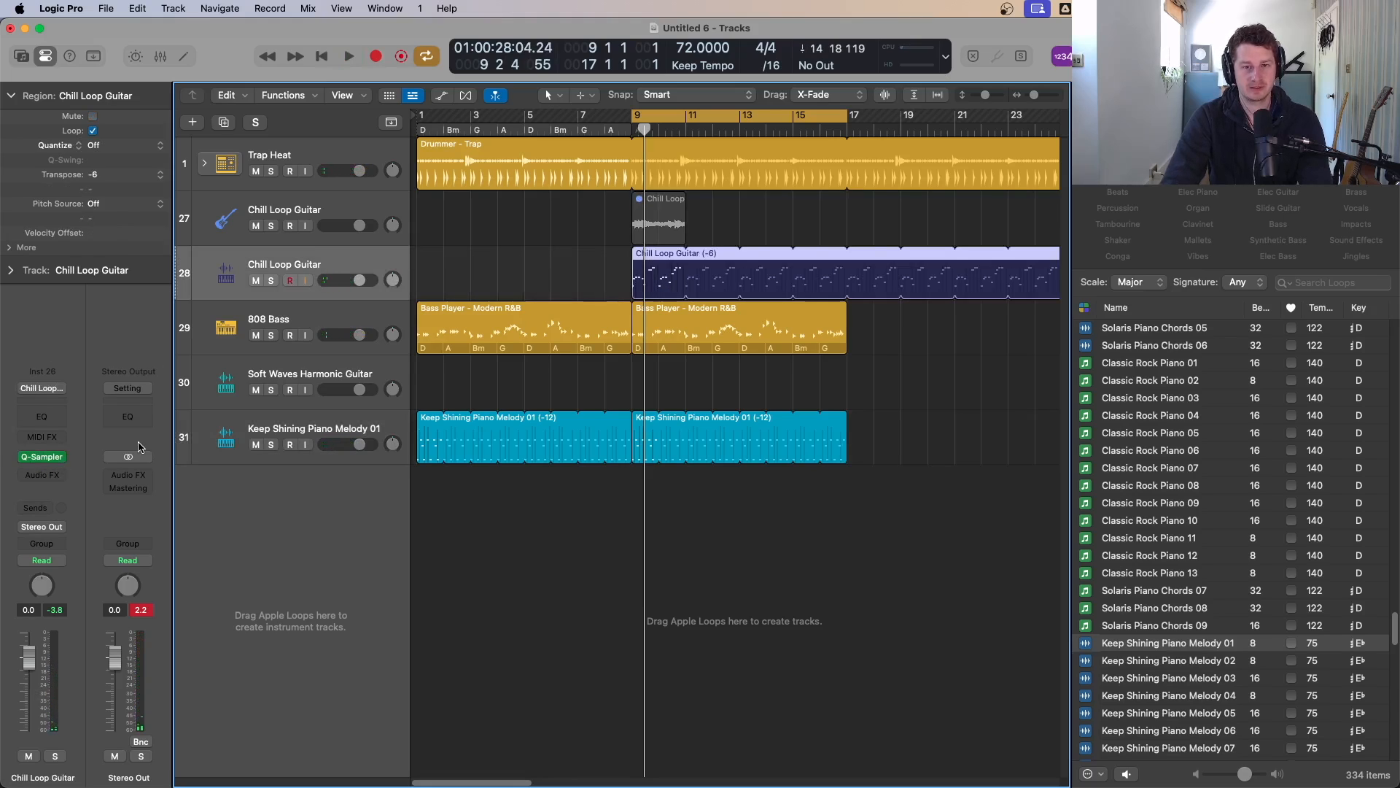
key(shift+space)
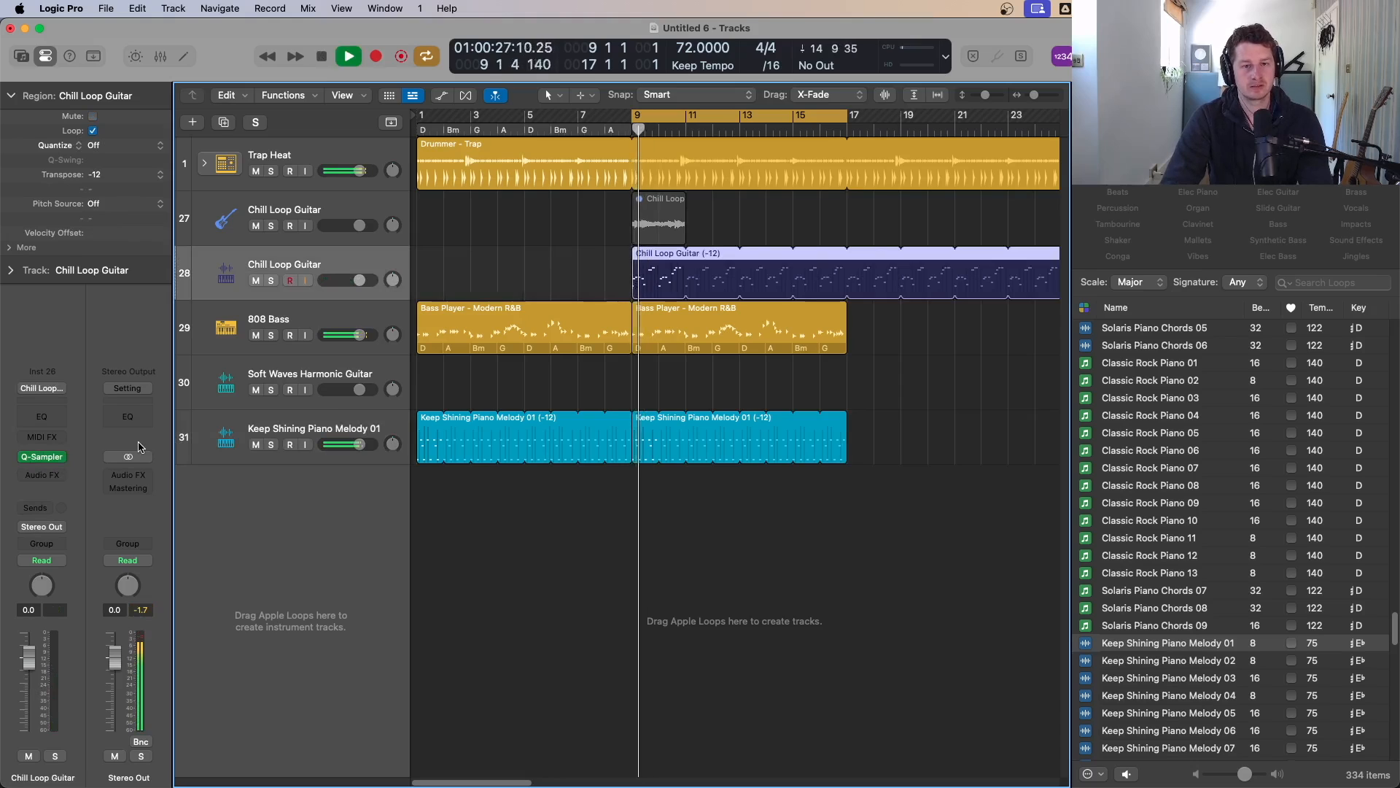
click(270, 281)
key(shift+space)
key(alt+shift+Up)
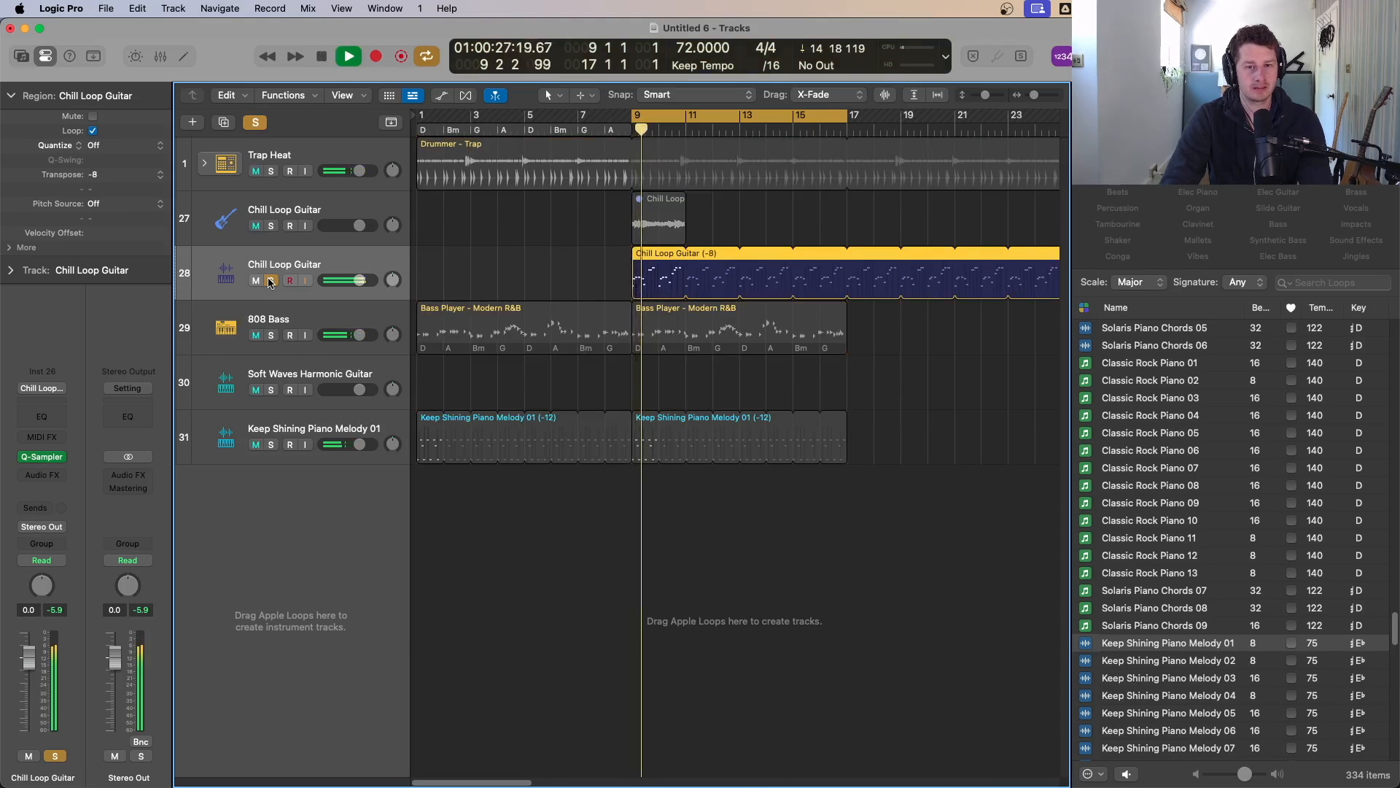
key(alt+Down)
key(alt+Down)
key(alt+Up)
key(alt+Up)
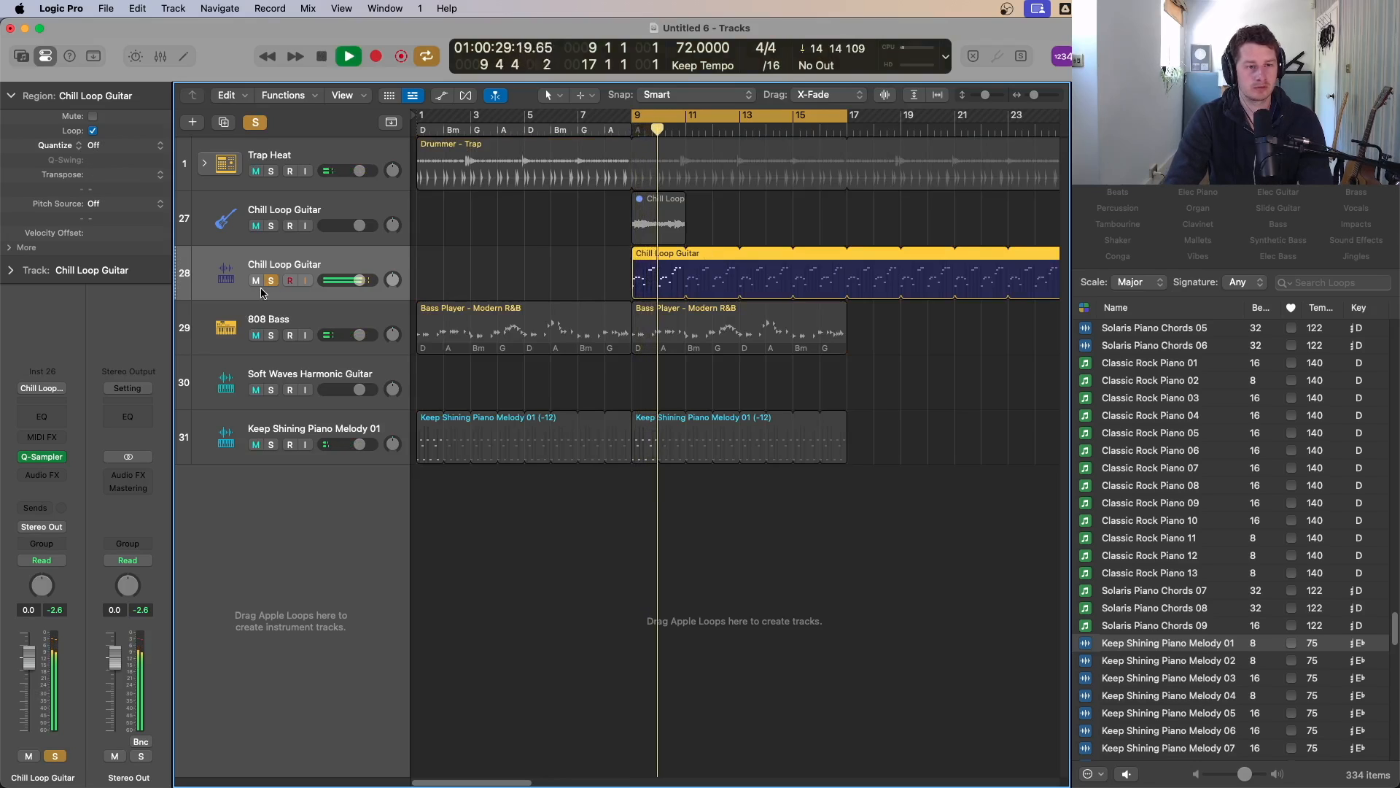
Step: Open the guitar track's Quick Sampler and lower the amp envelope sustain to 0% while playing
key(space)
key(space)
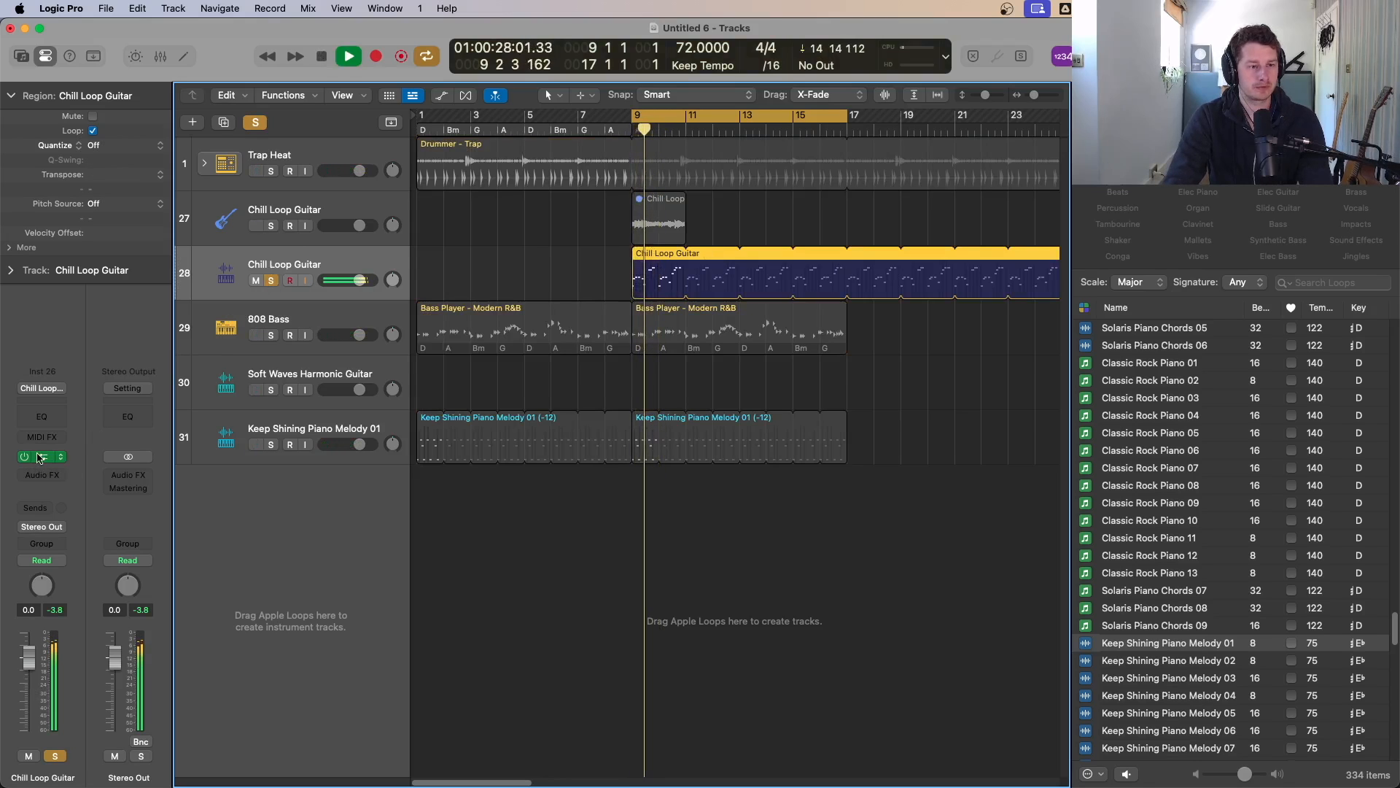
click(46, 459)
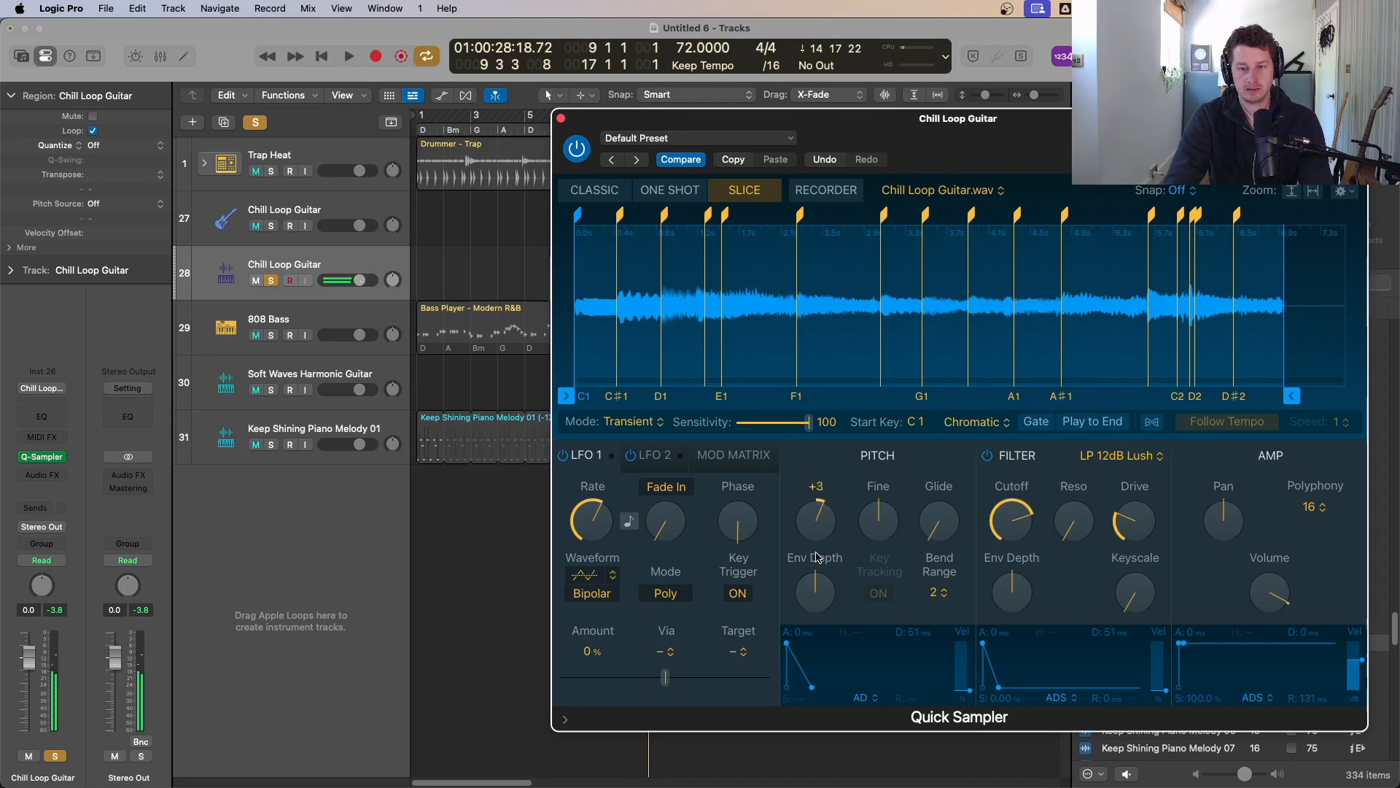
key(space)
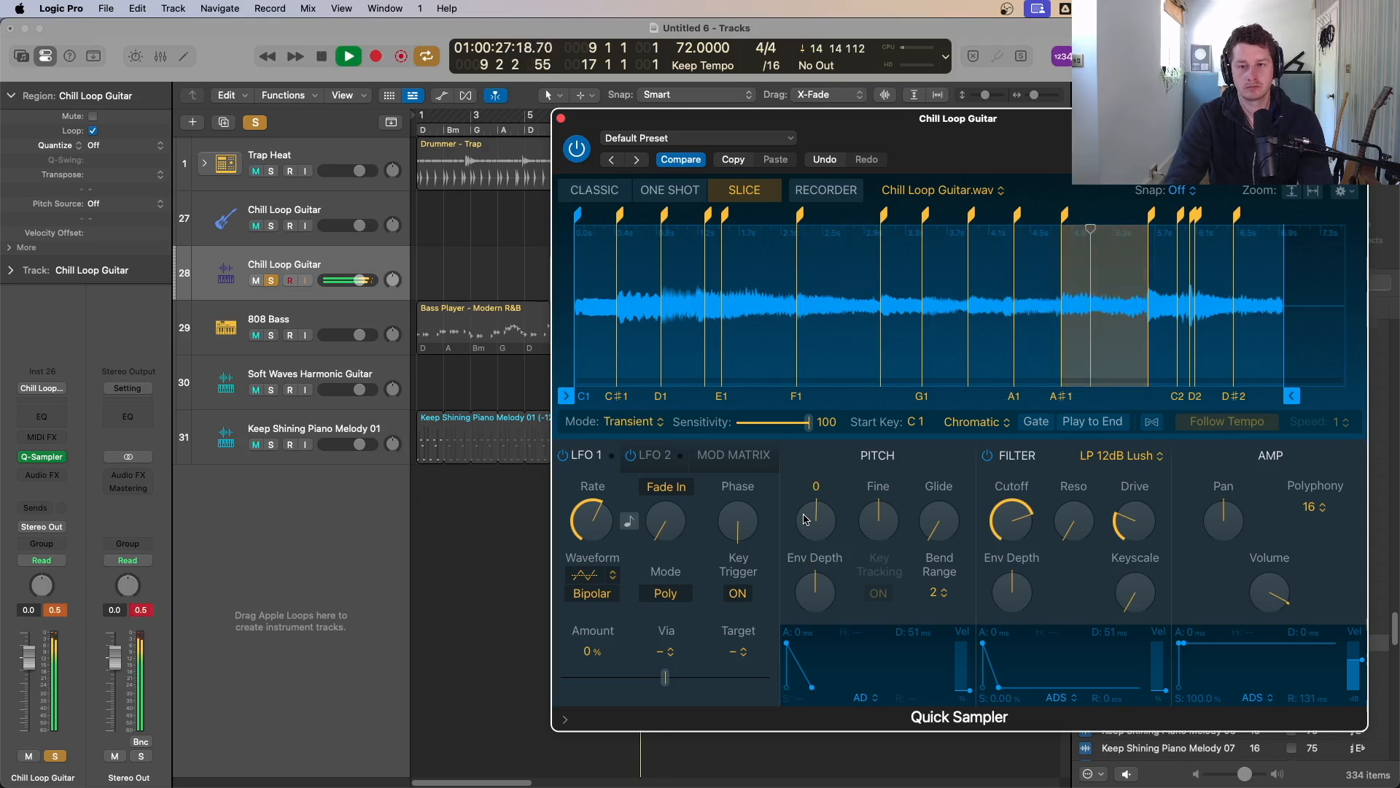
key(space)
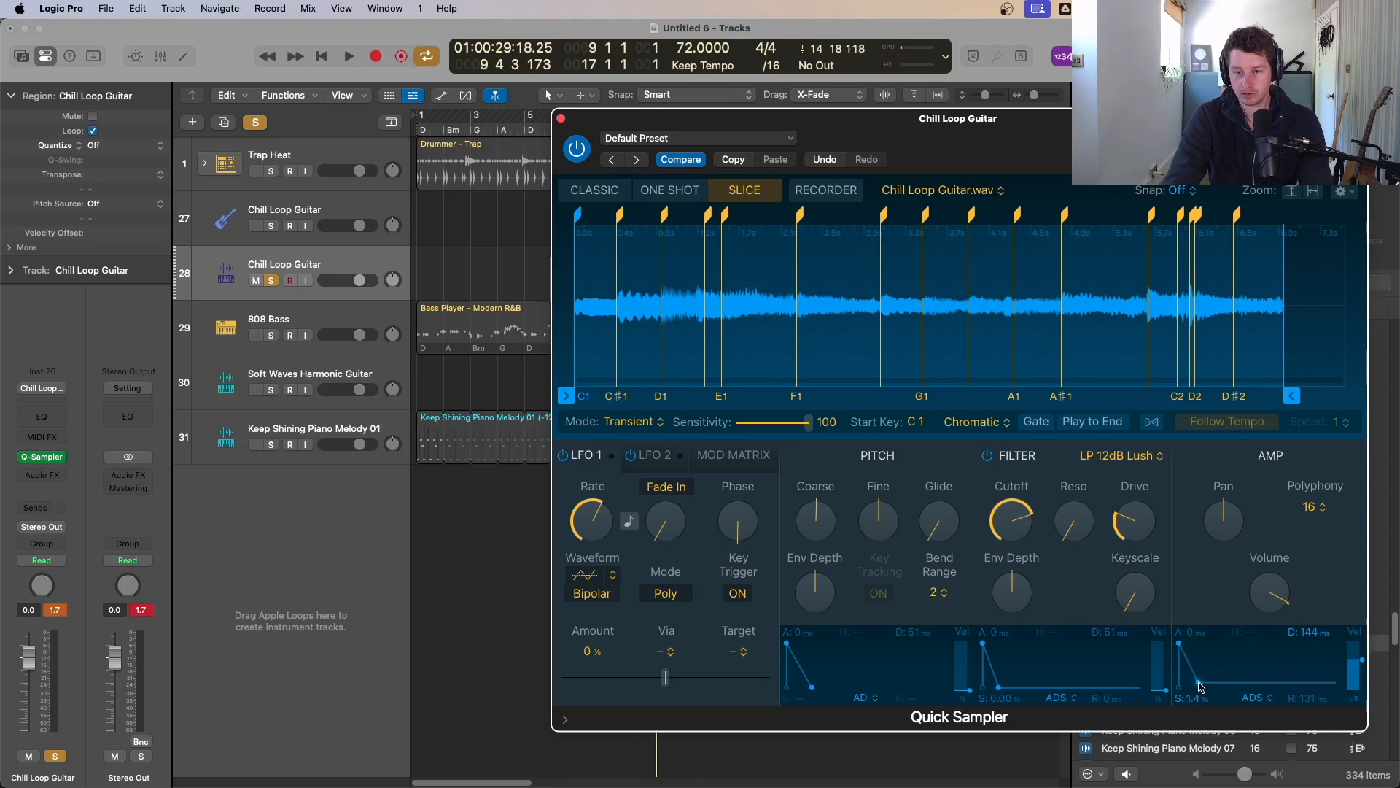
key(space)
drag(1201, 686, 1204, 696)
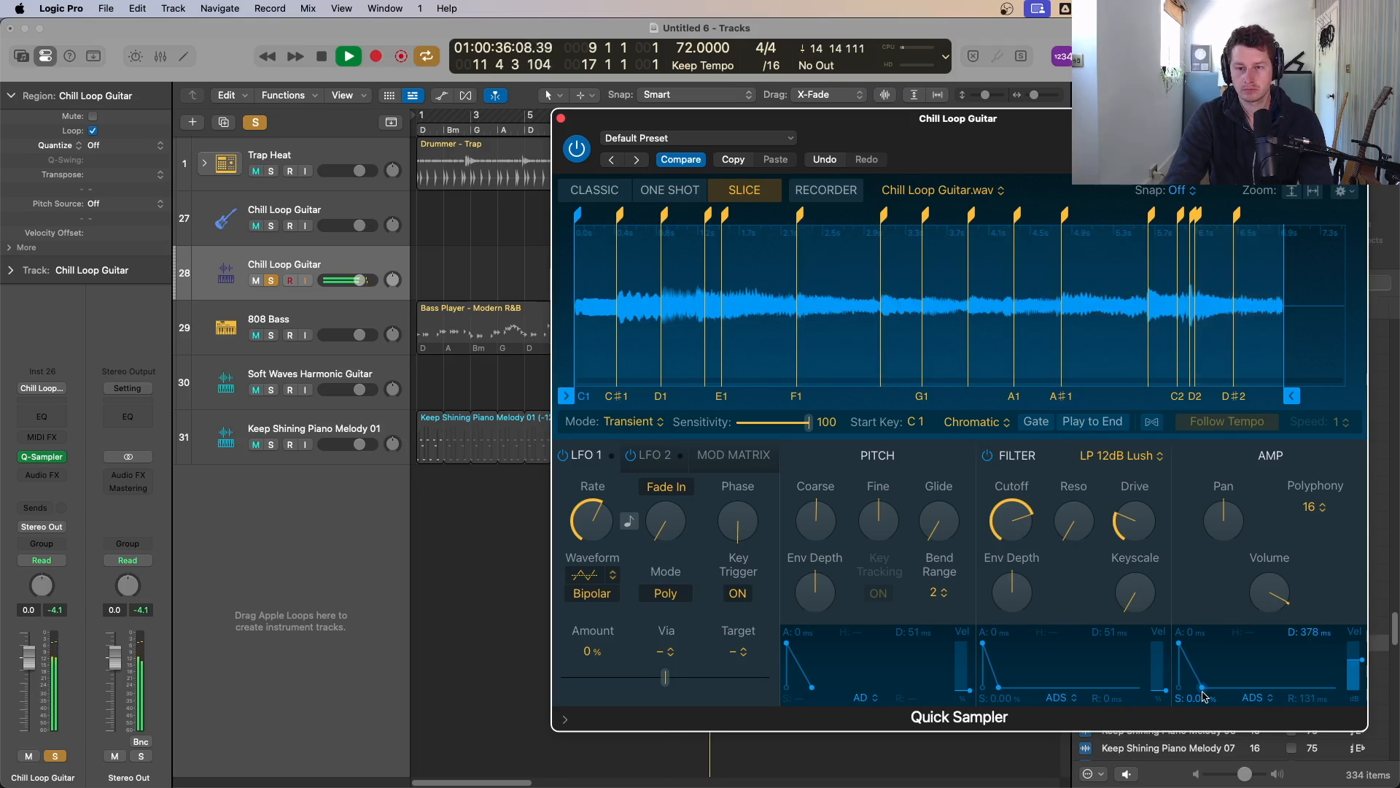
Step: Raise the filter Drive to 35.7%, set Coarse pitch to 0, and close Quick Sampler
drag(1150, 542, 1150, 520)
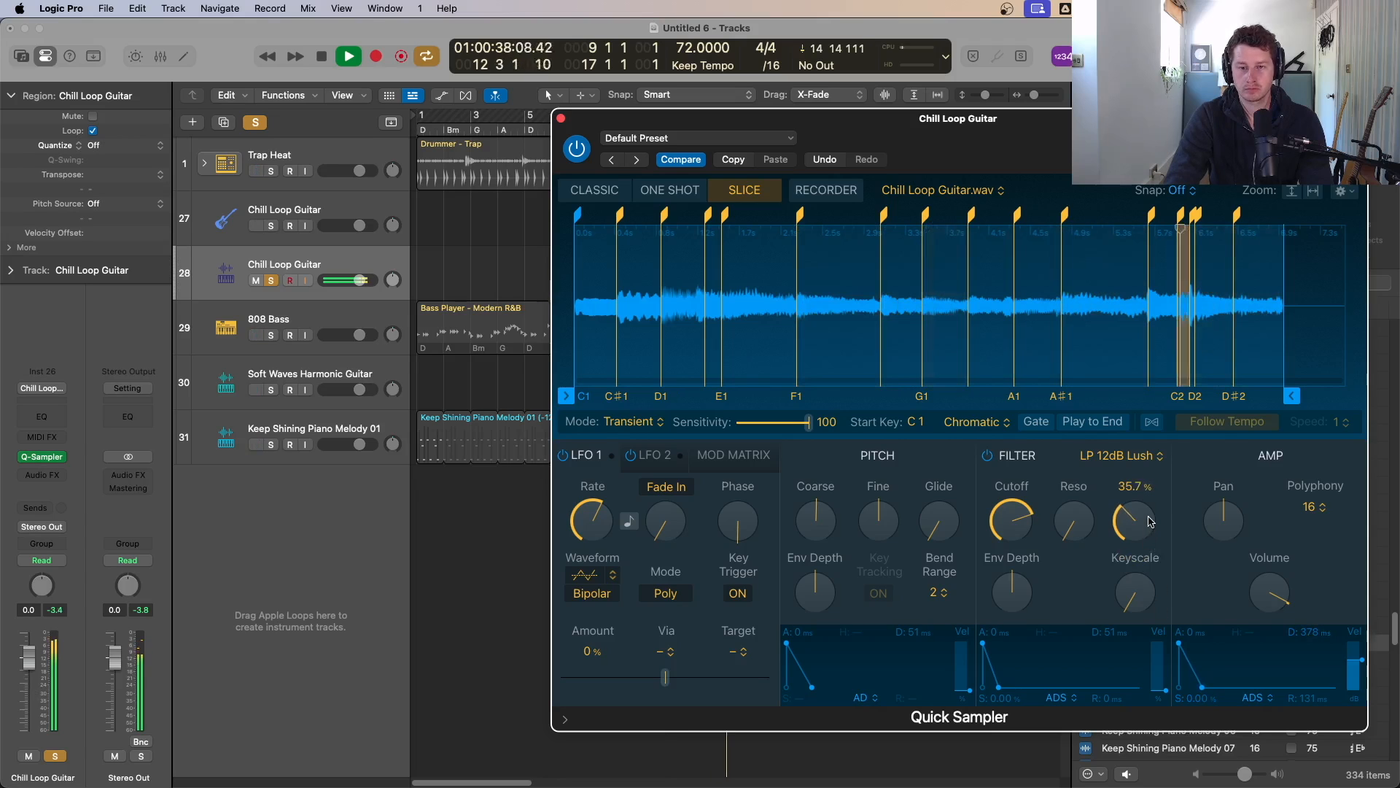
mouse_move(815, 520)
mouse_down()
mouse_move(821, 576)
mouse_move(821, 529)
mouse_up()
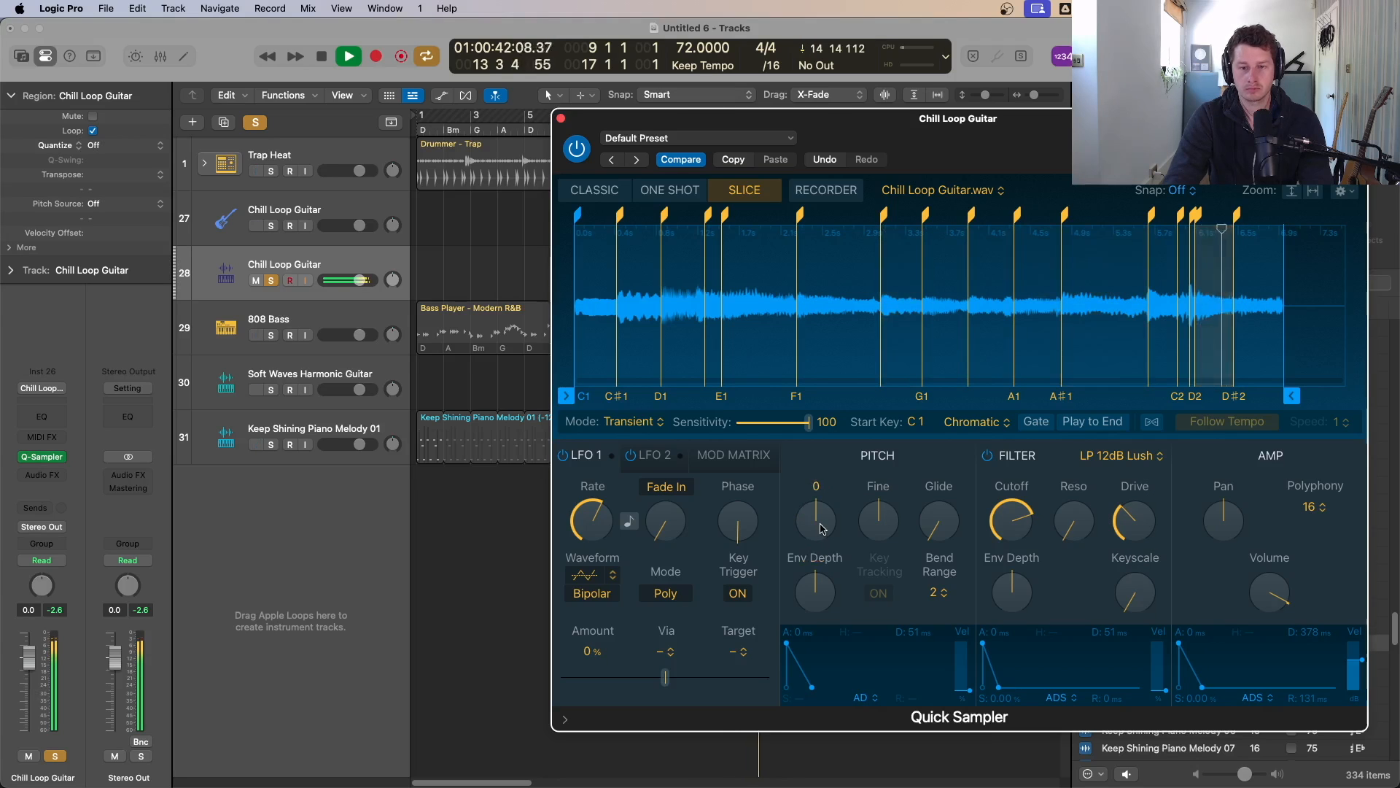
click(561, 118)
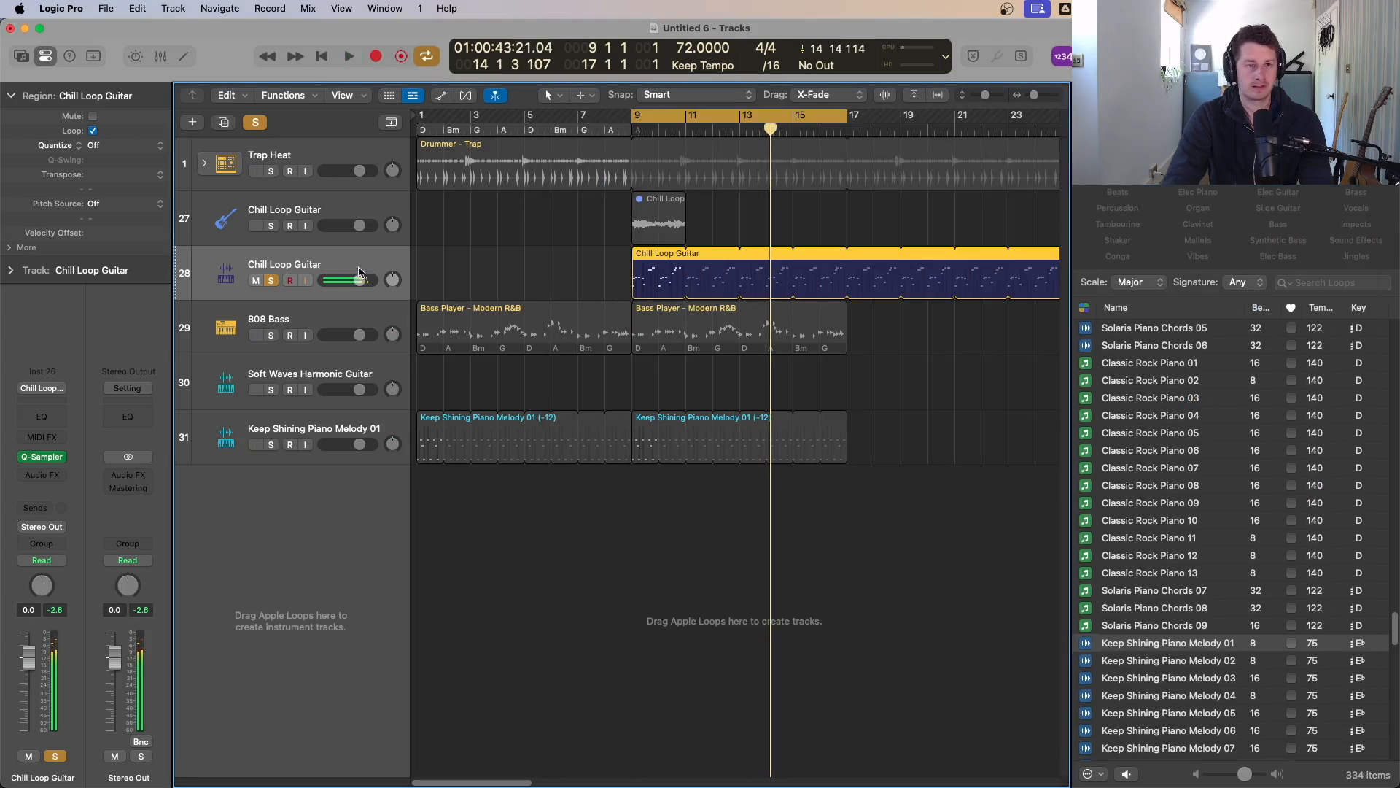
Step: Unsolo the Chill Loop Guitar track and shorten its region to end at bar 17
click(271, 280)
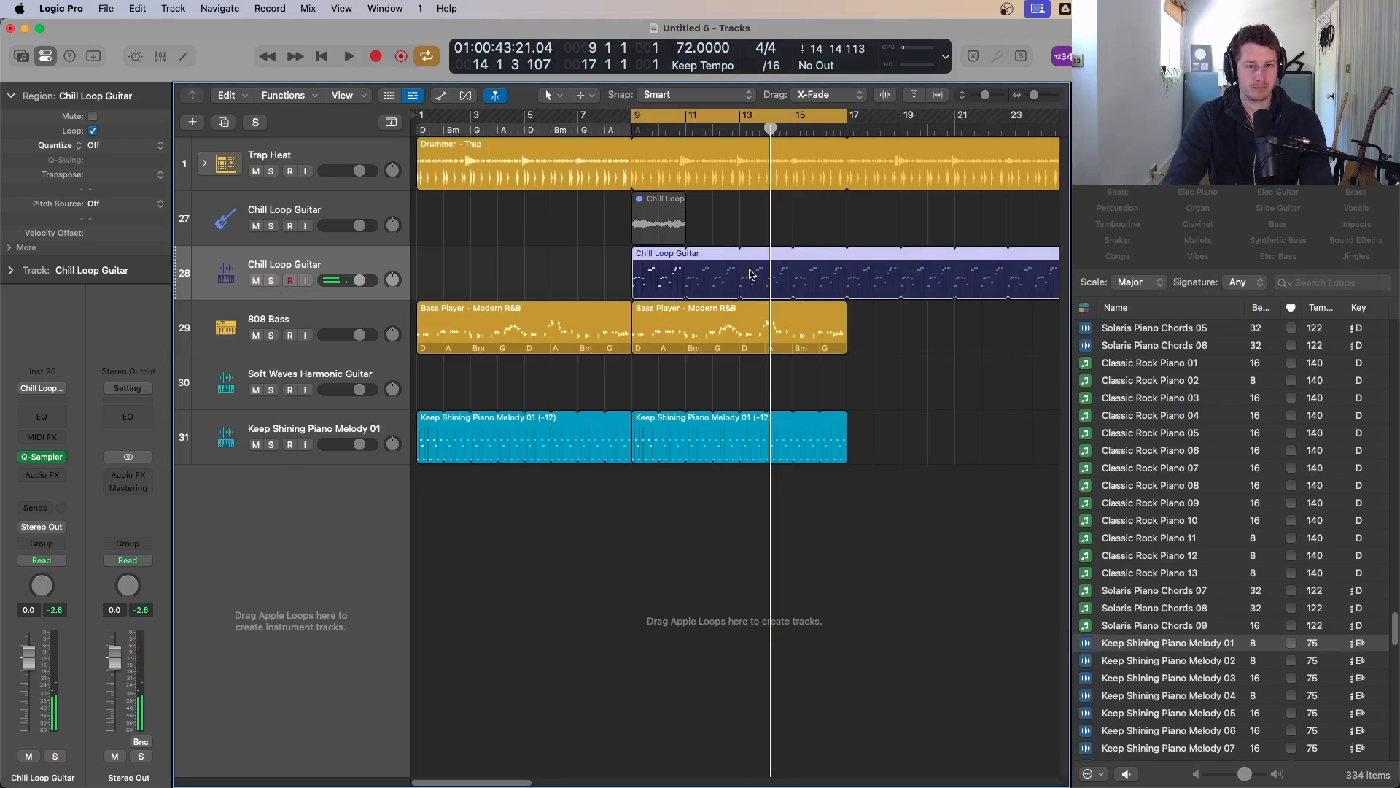
drag(848, 256, 855, 261)
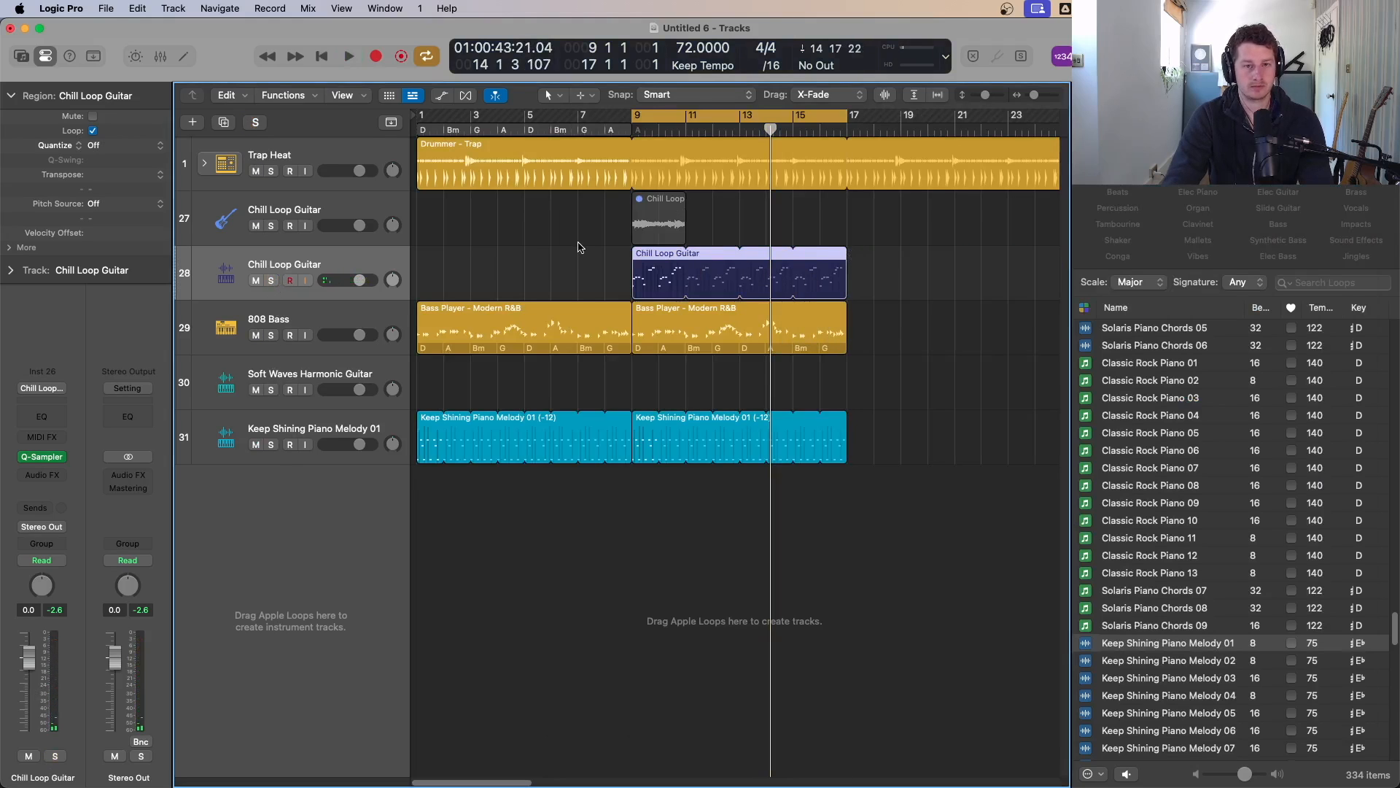
Step: Move the Chill Loop Guitar region to start at bar 17 and play it back
drag(648, 257, 864, 259)
key(space)
key(super+Up)
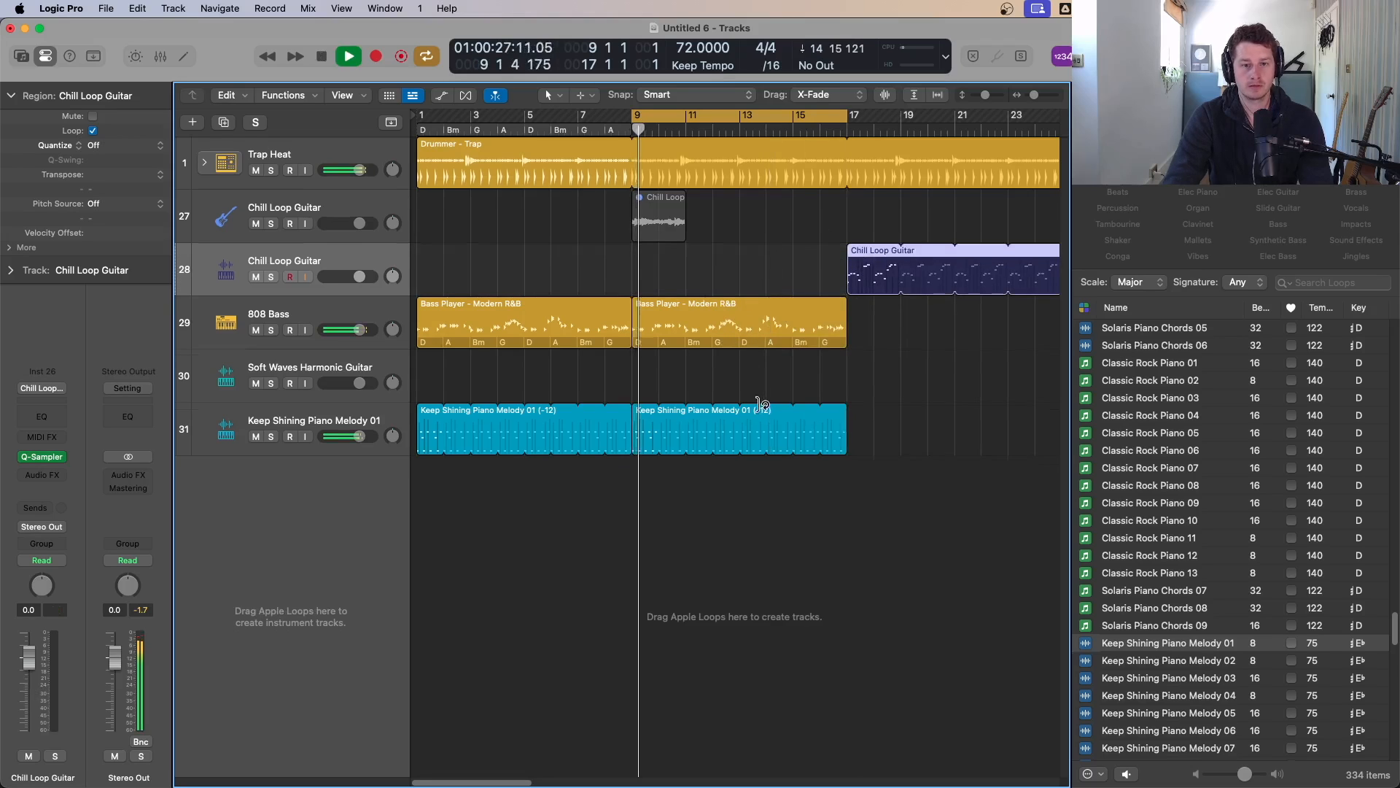
key(super+Up)
key(super+Left)
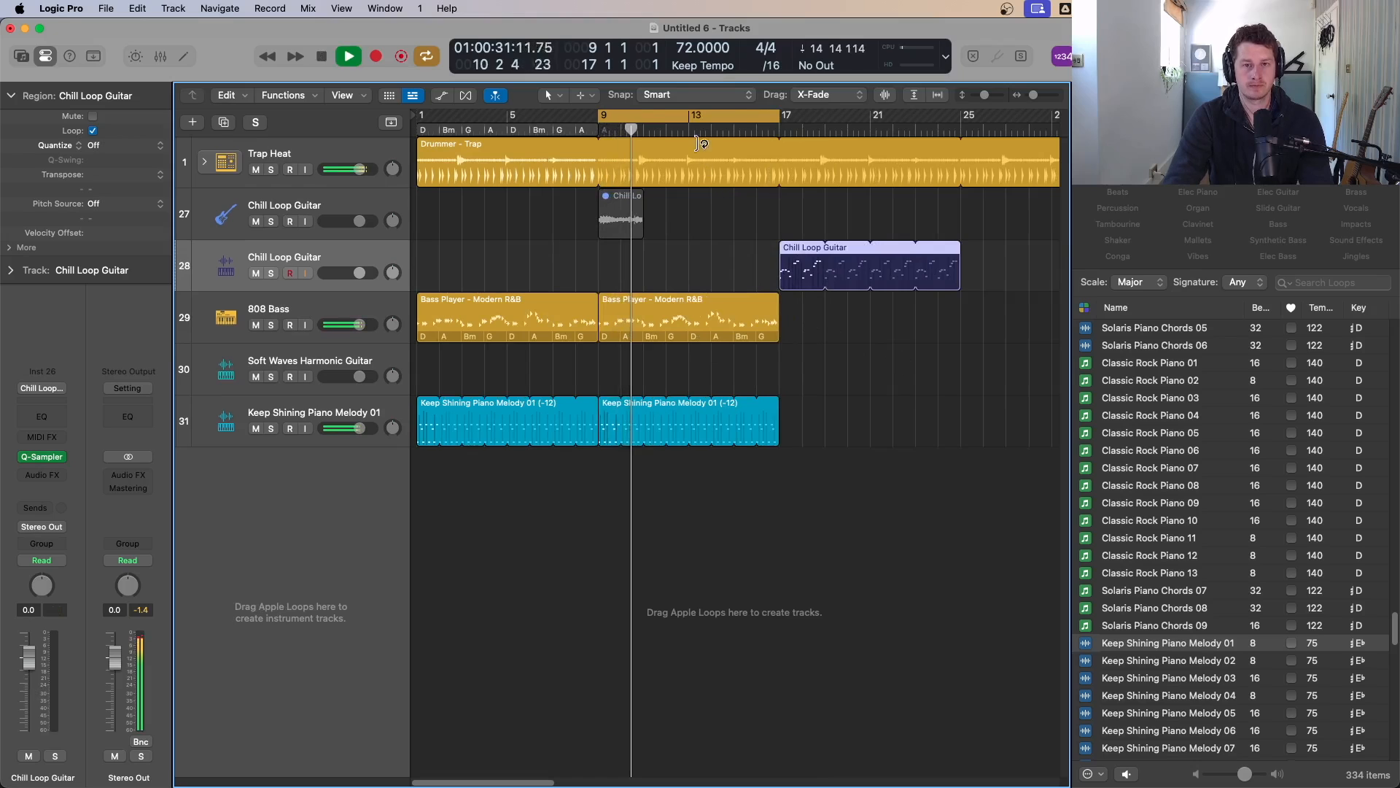
Step: Copy the 808 bass region so the copy starts at bar 17
click(739, 131)
key(c)
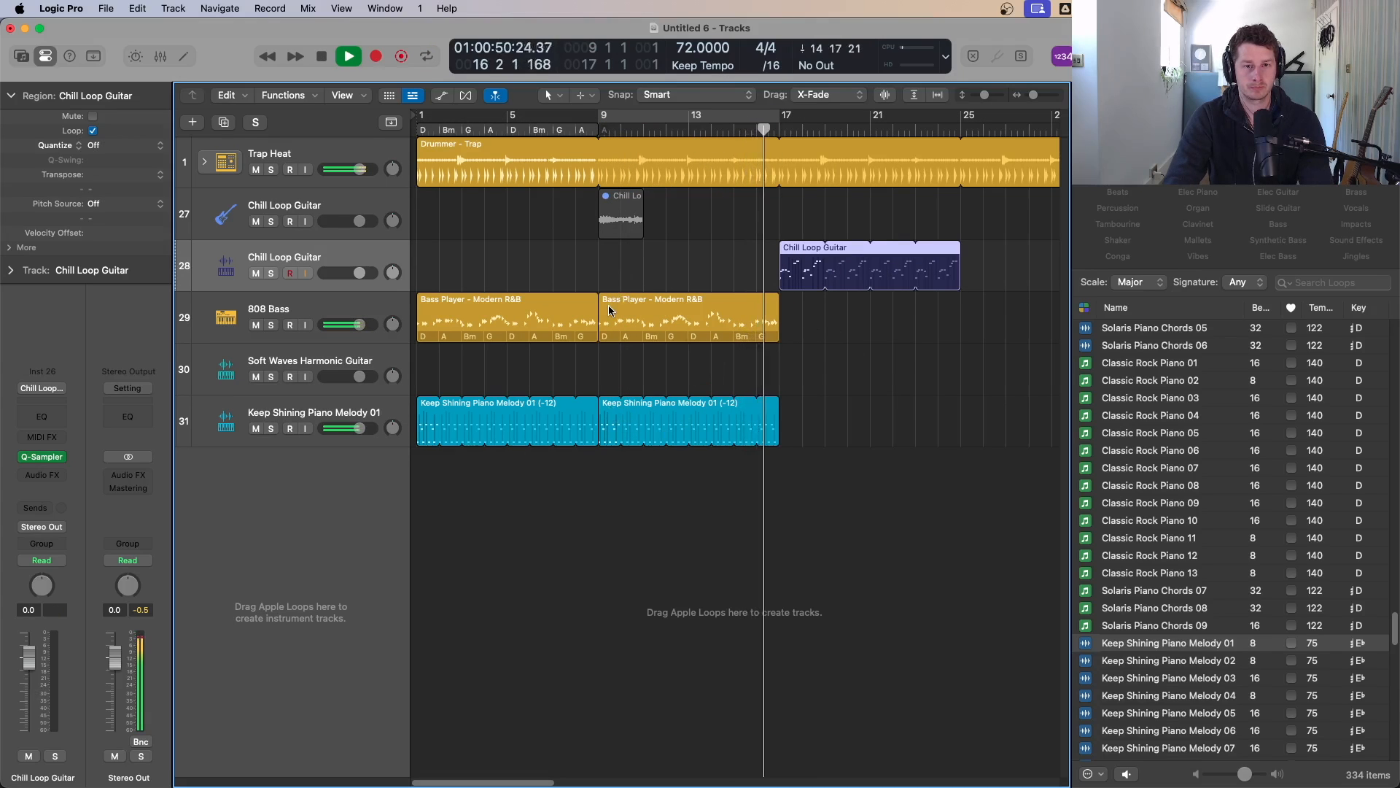
drag(627, 317, 815, 320)
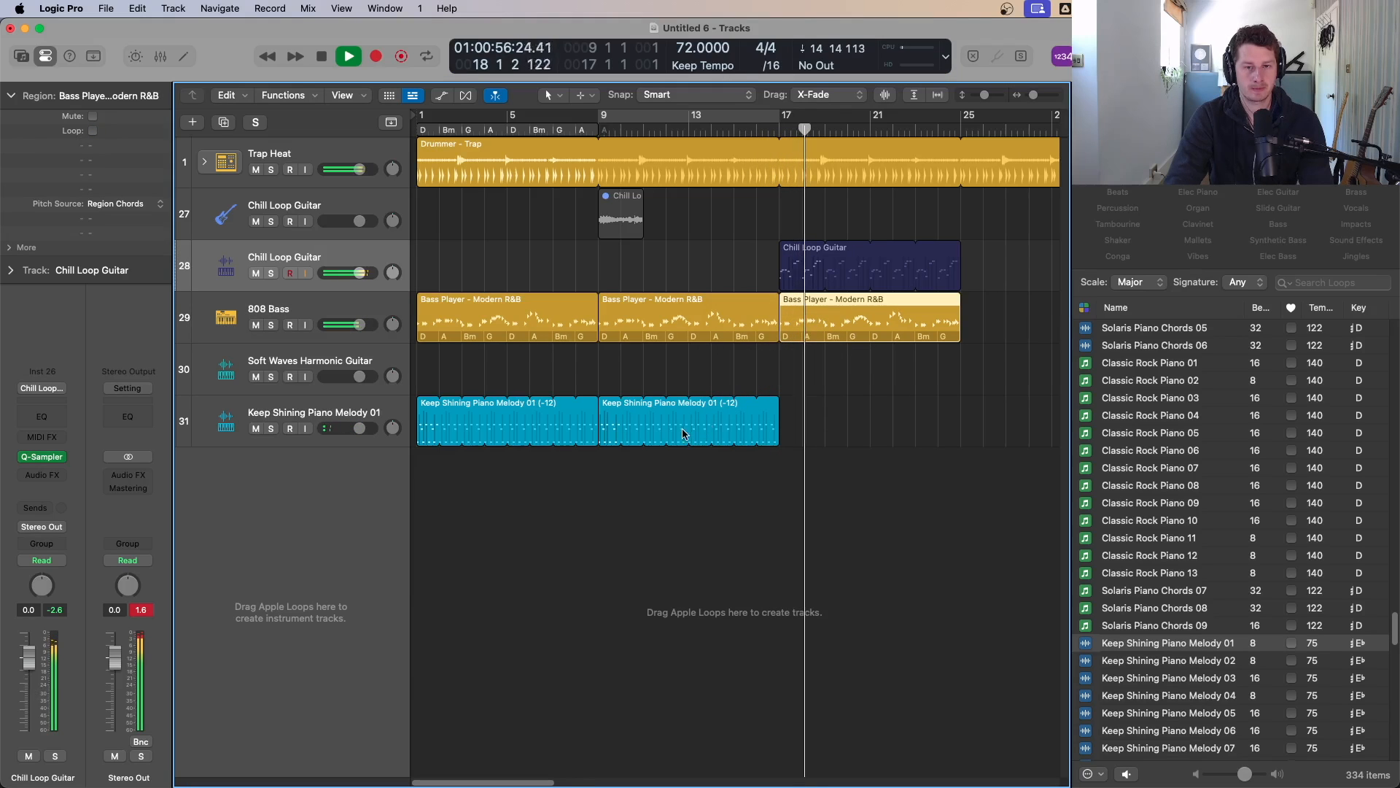
Step: Split the Trap drummer region at bar 17 and set the cycle range to bars 17 to 25
click(783, 148)
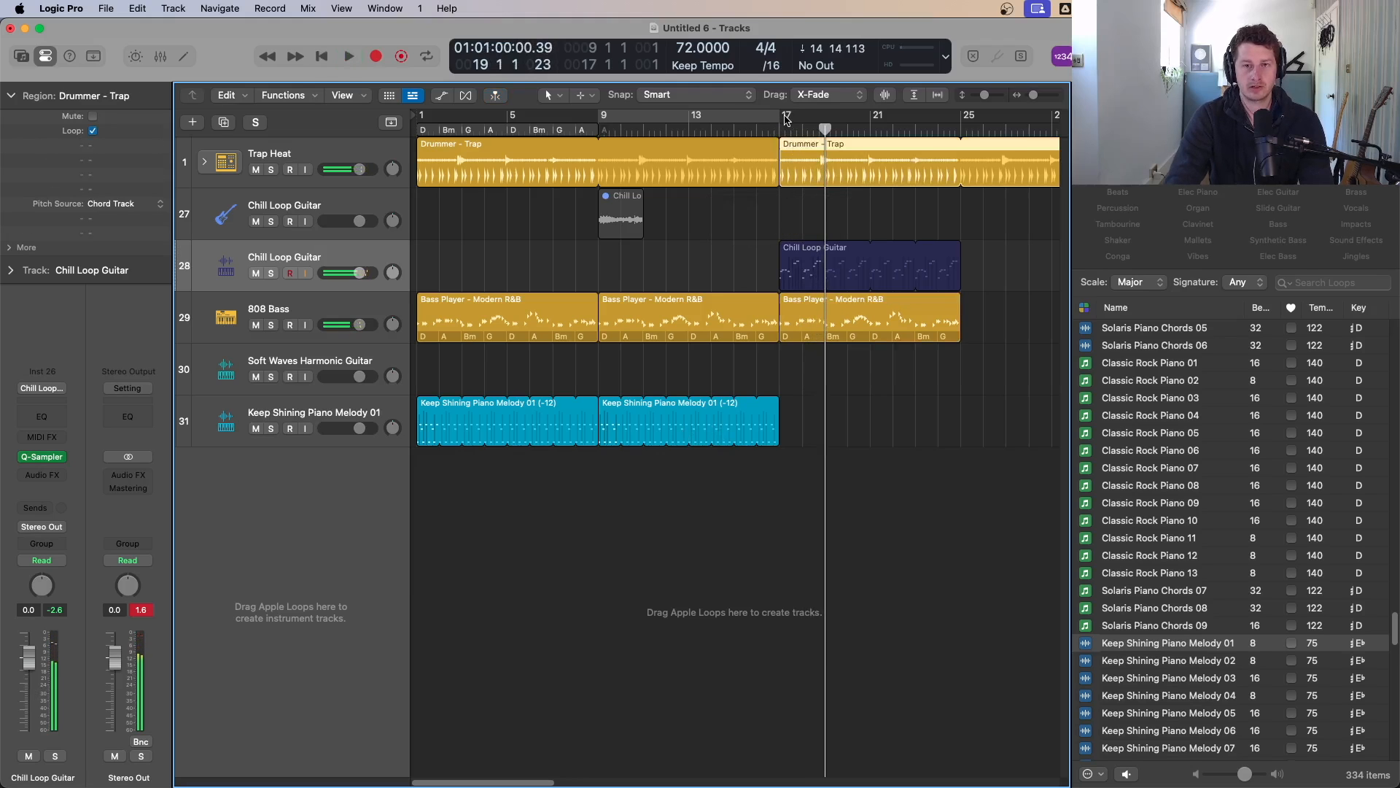
drag(786, 120, 961, 118)
key(space)
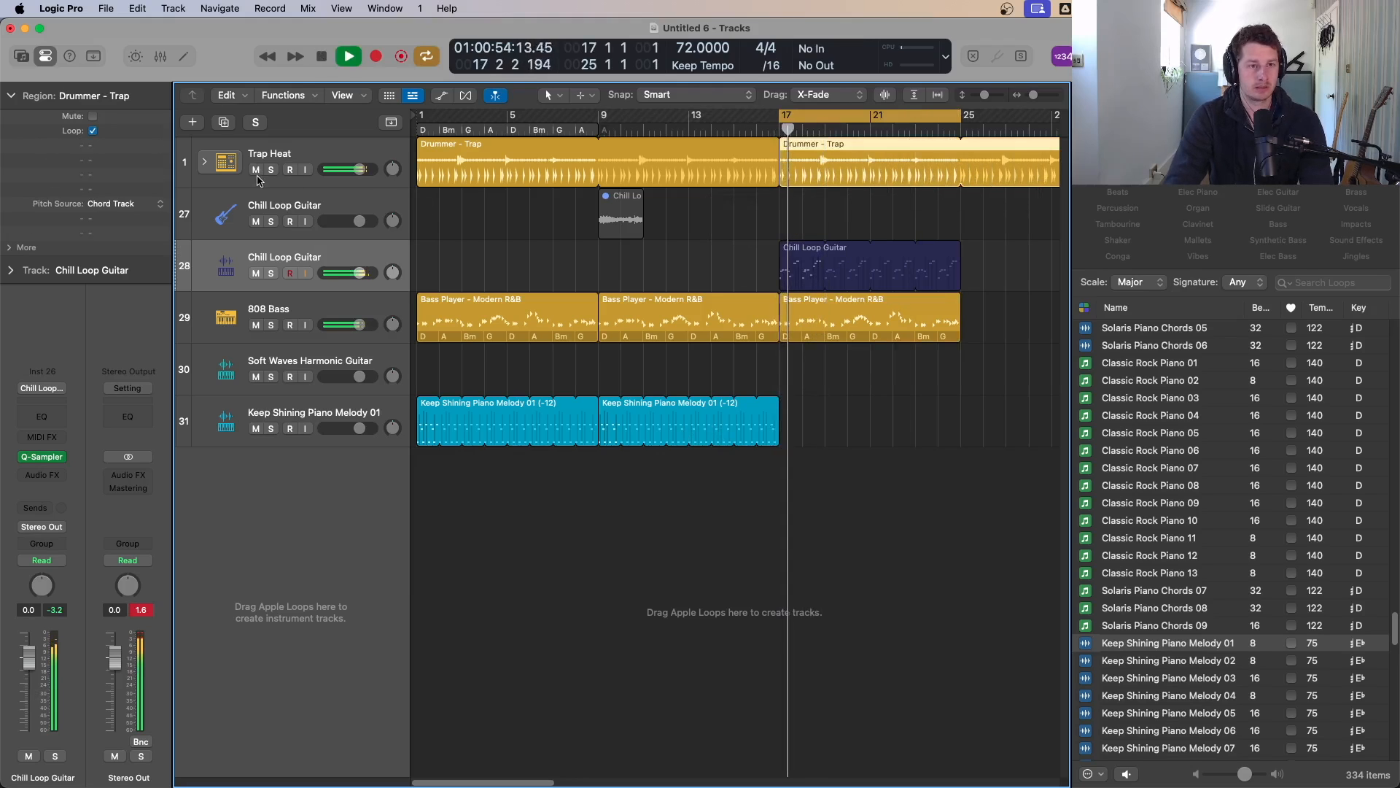
Step: Open the Session Player editor for the bar-17 drummer region and set the hi-hat row to pattern 10
double_click(805, 149)
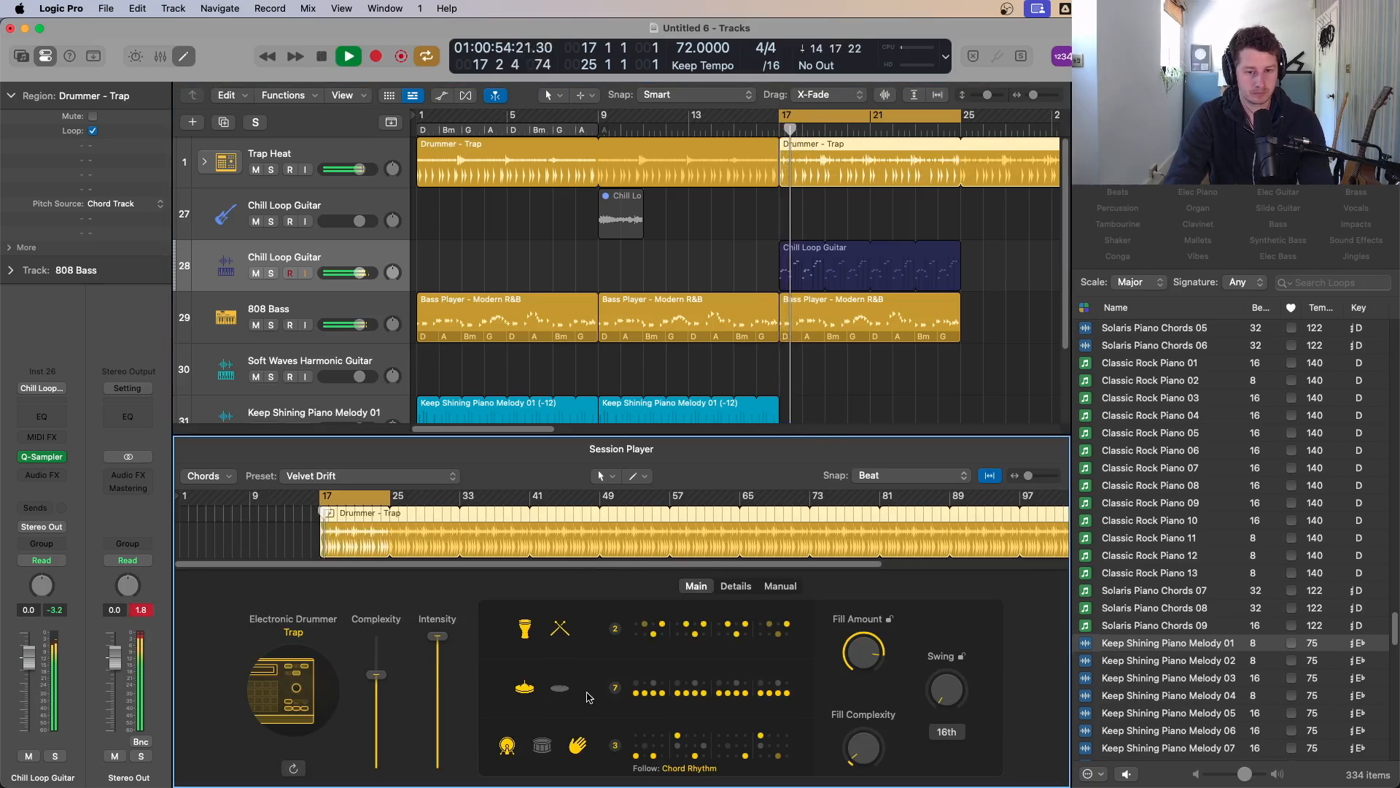
click(558, 689)
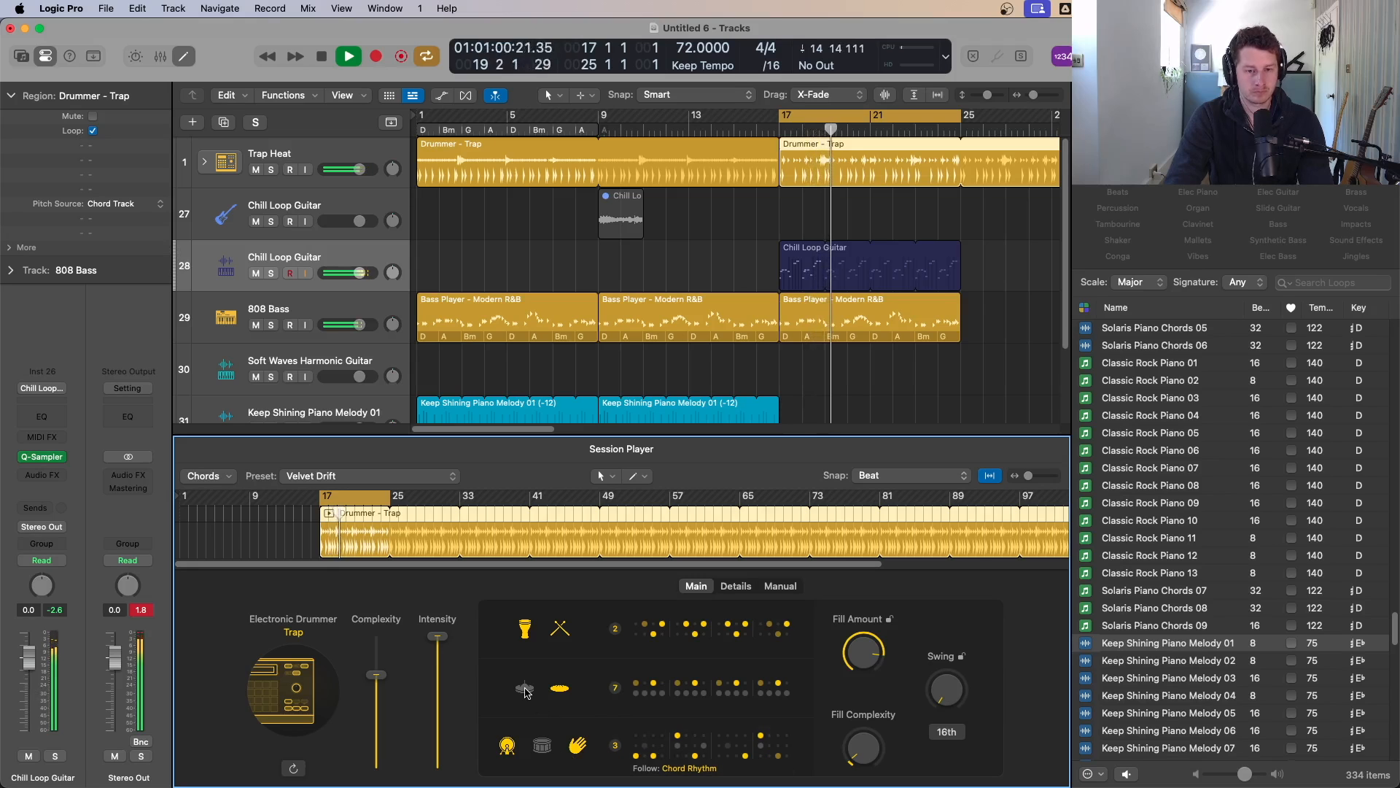
click(632, 692)
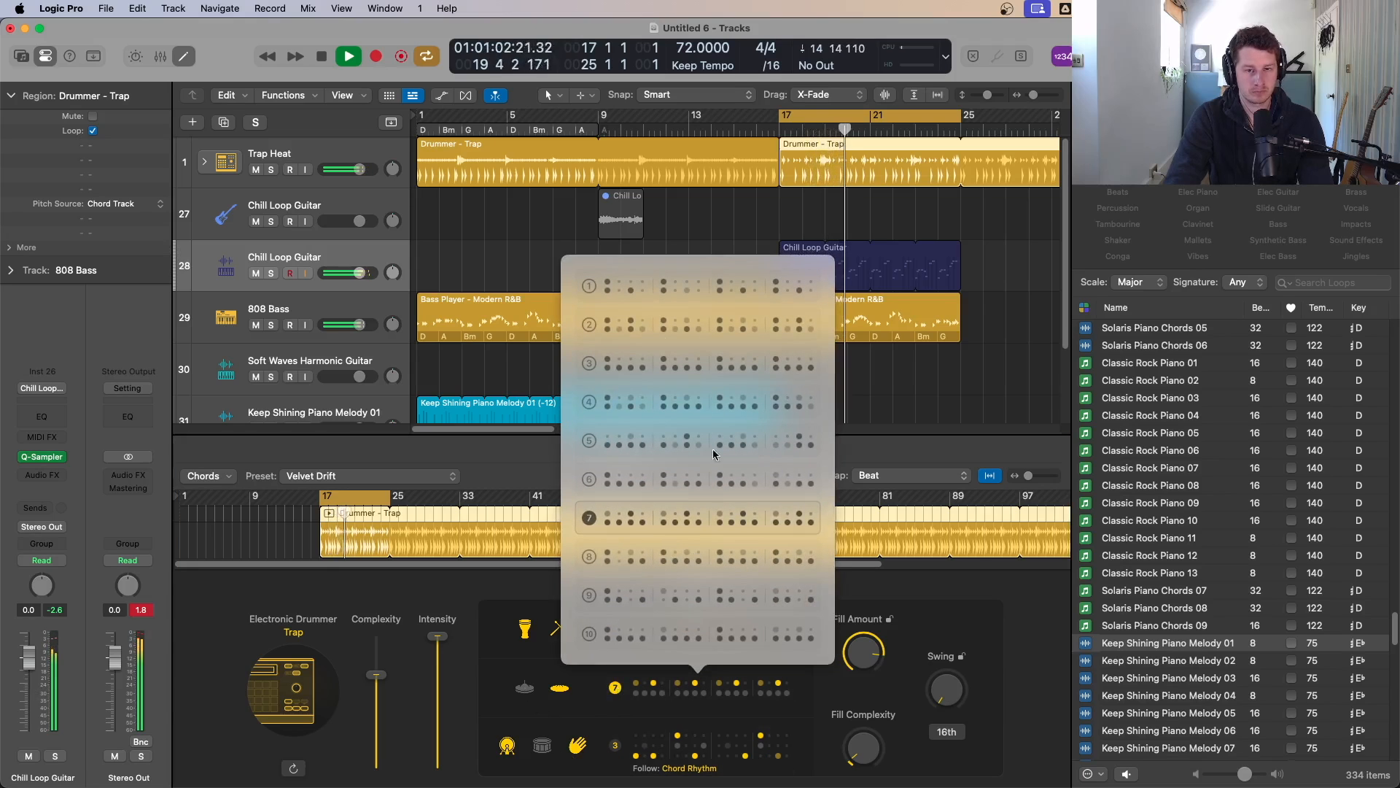
click(609, 634)
click(525, 686)
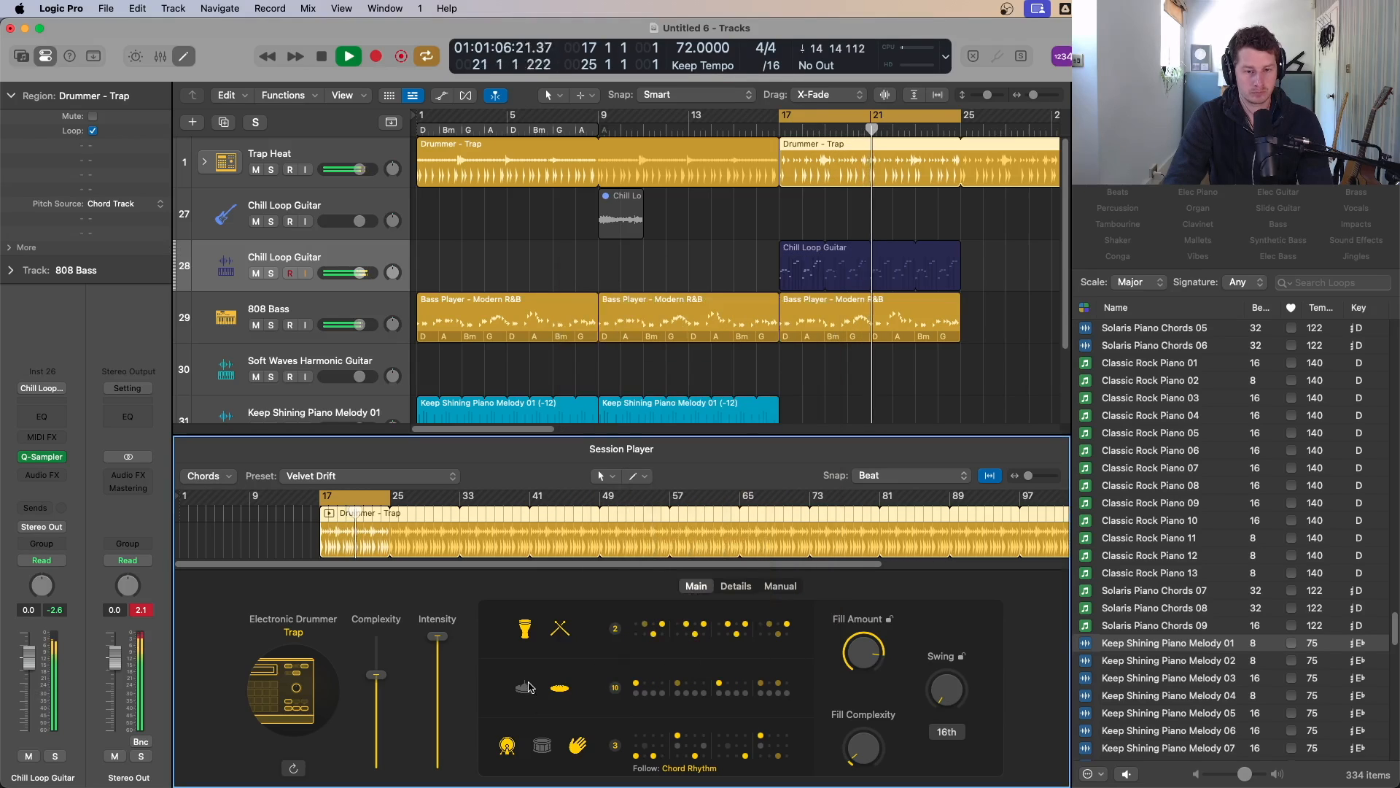
click(561, 688)
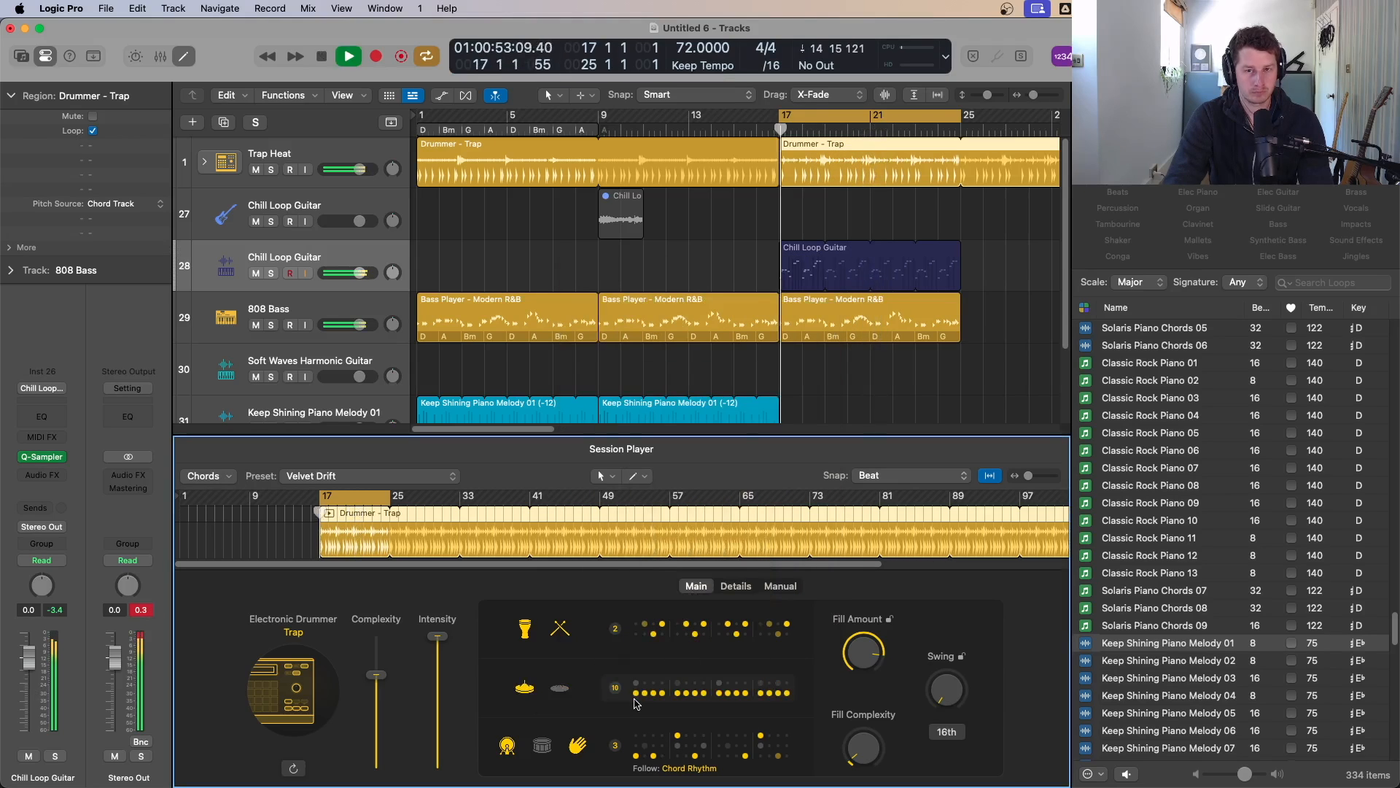
Step: Turn on the second drum piece in the bottom row and set that row's pattern to 6
click(543, 746)
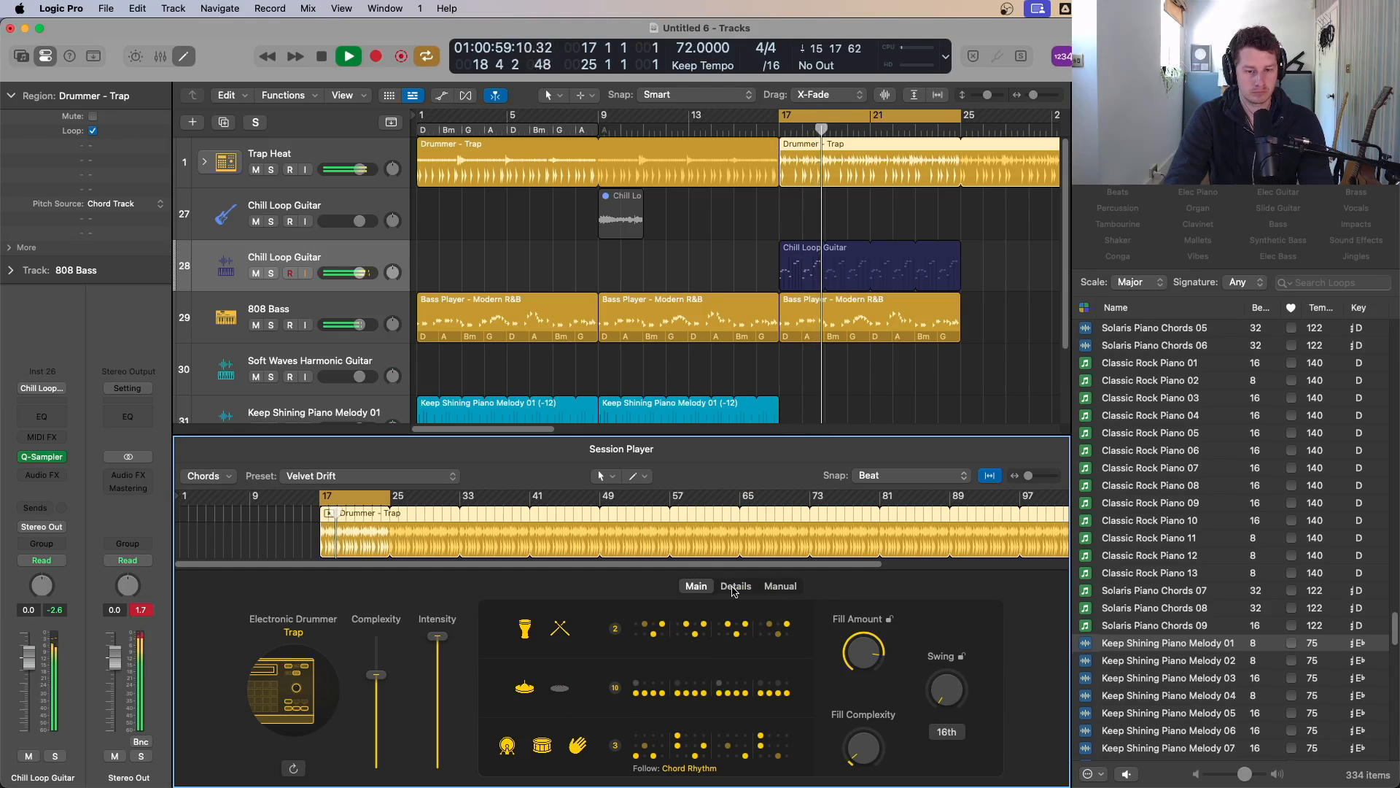
click(628, 754)
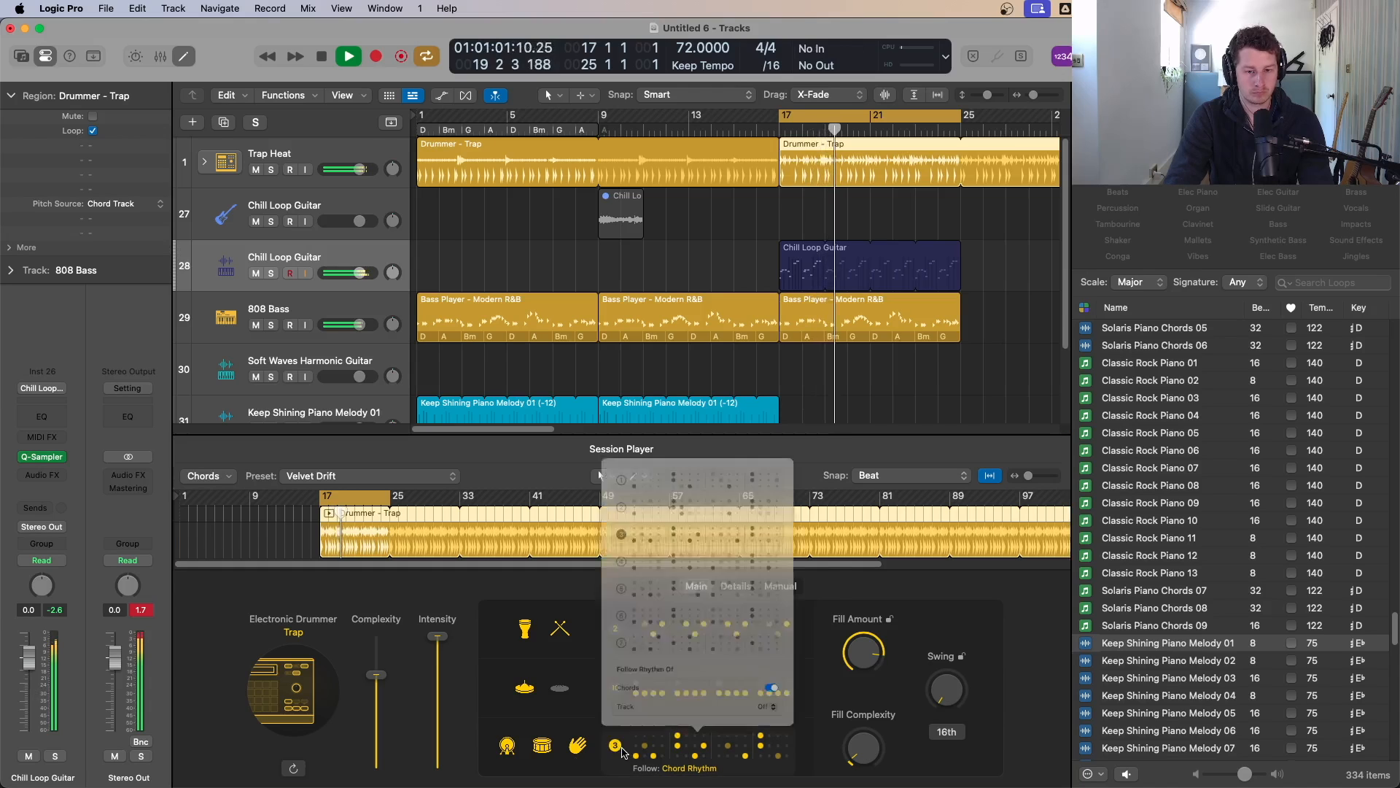
click(596, 490)
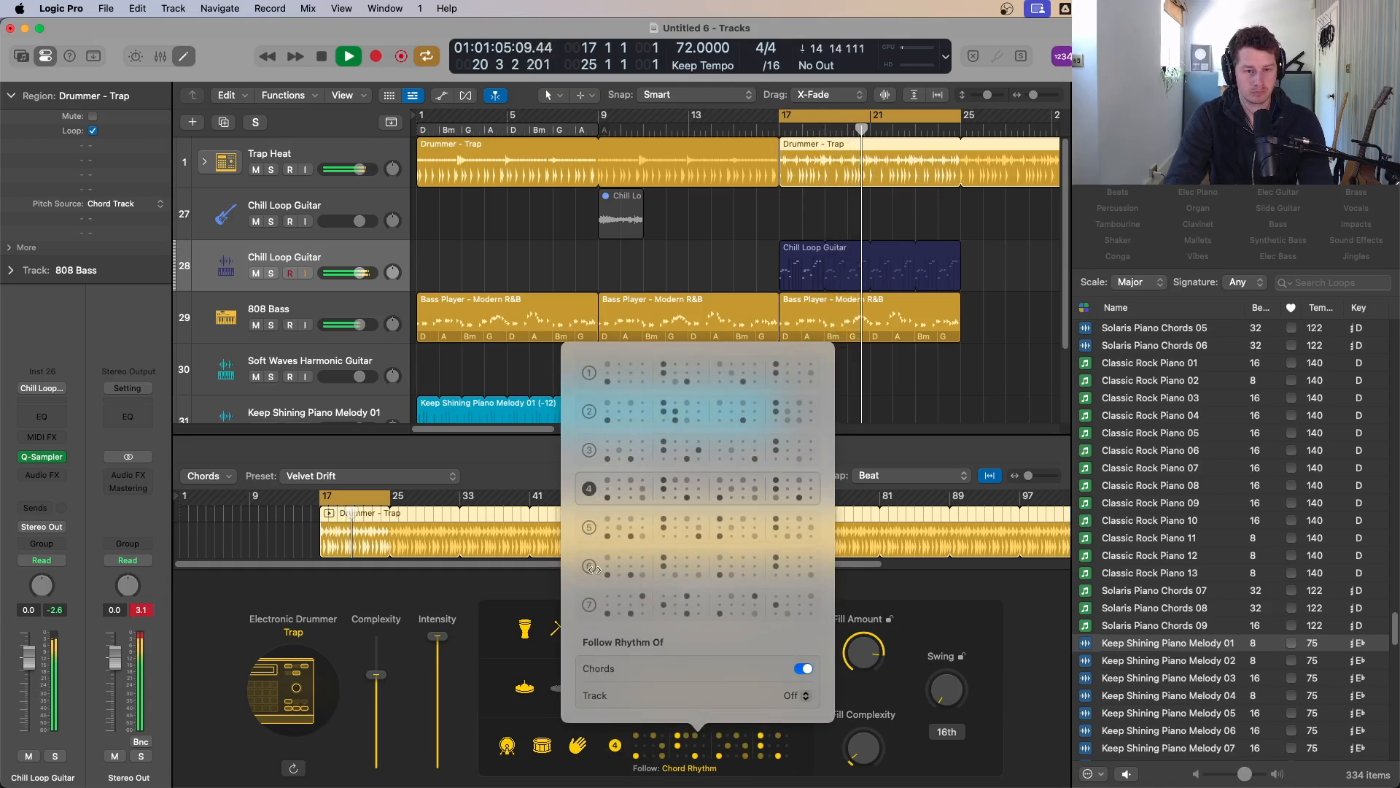
click(617, 612)
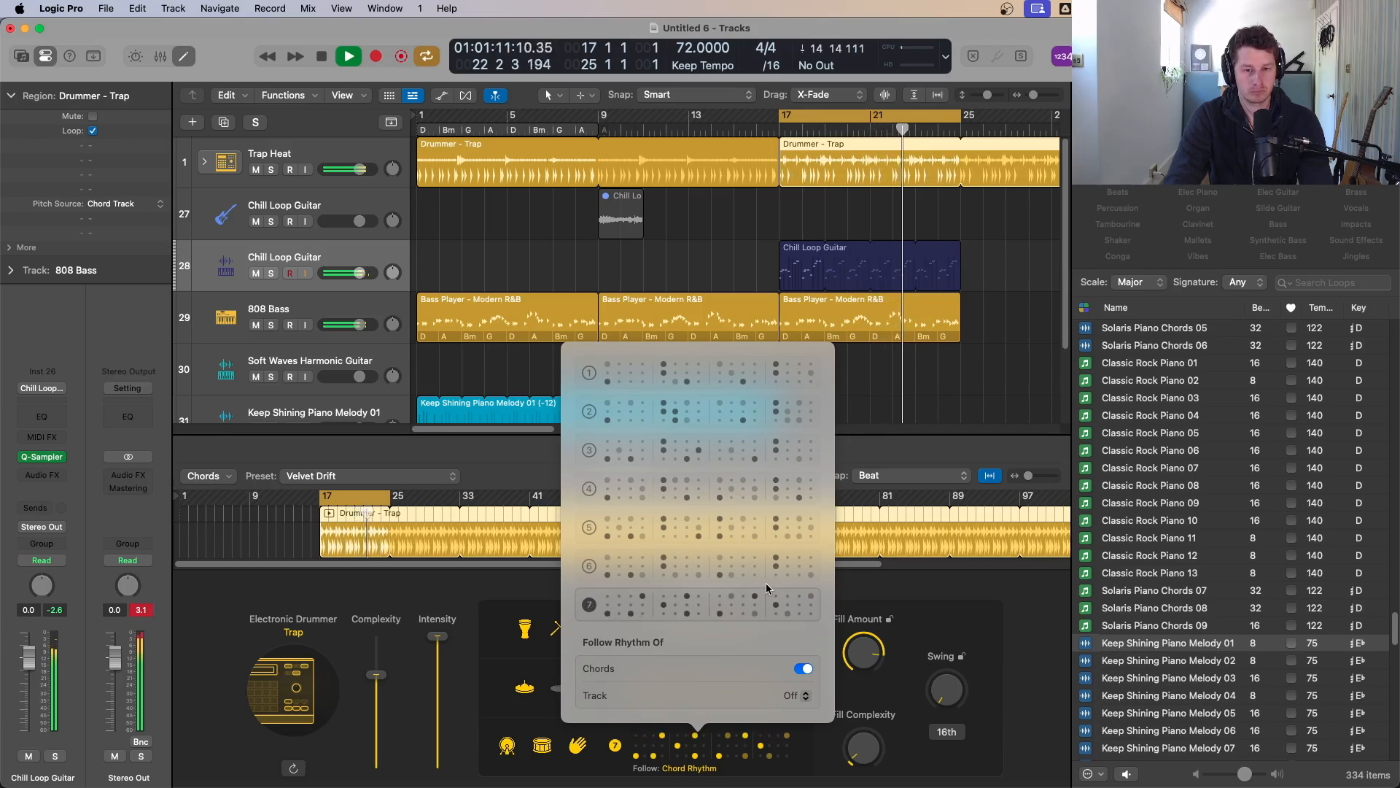
click(591, 529)
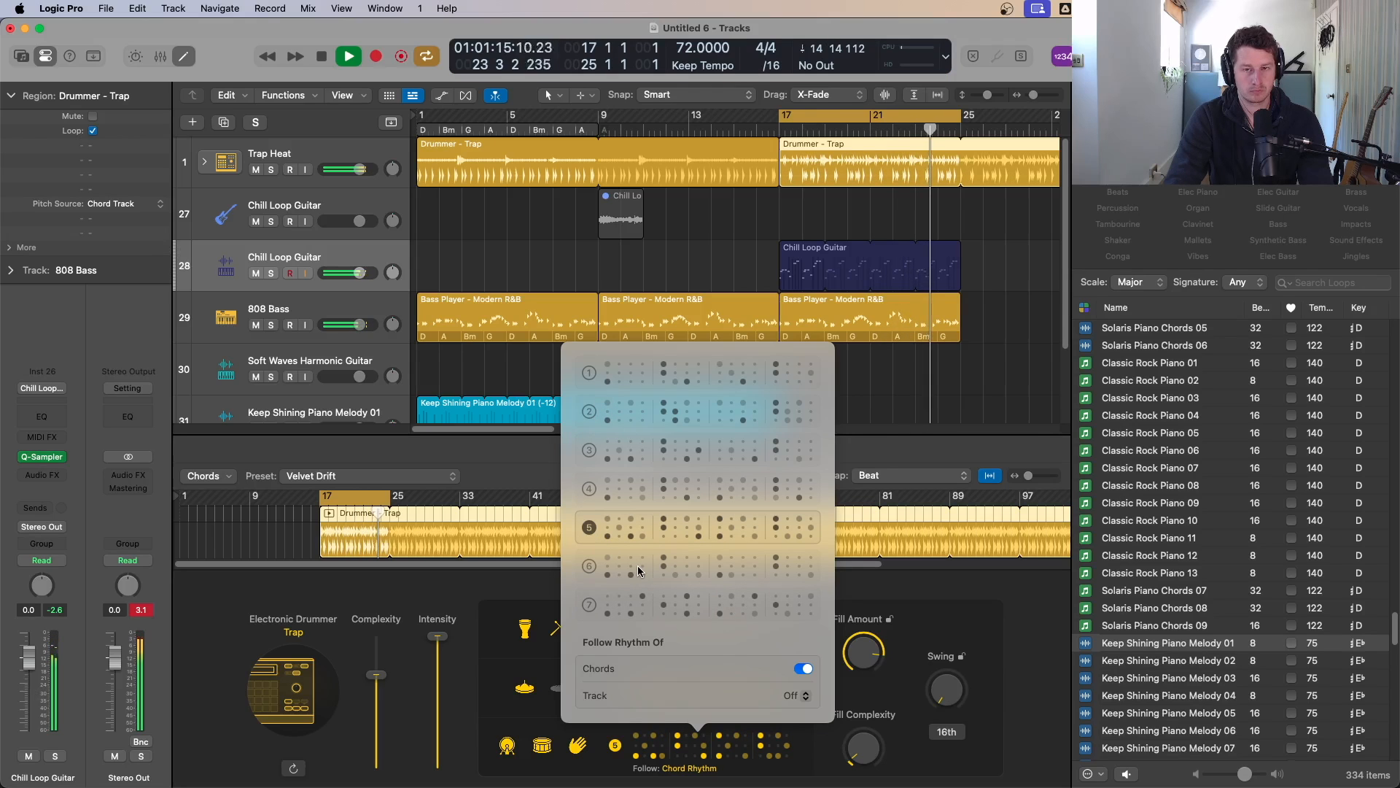
click(592, 566)
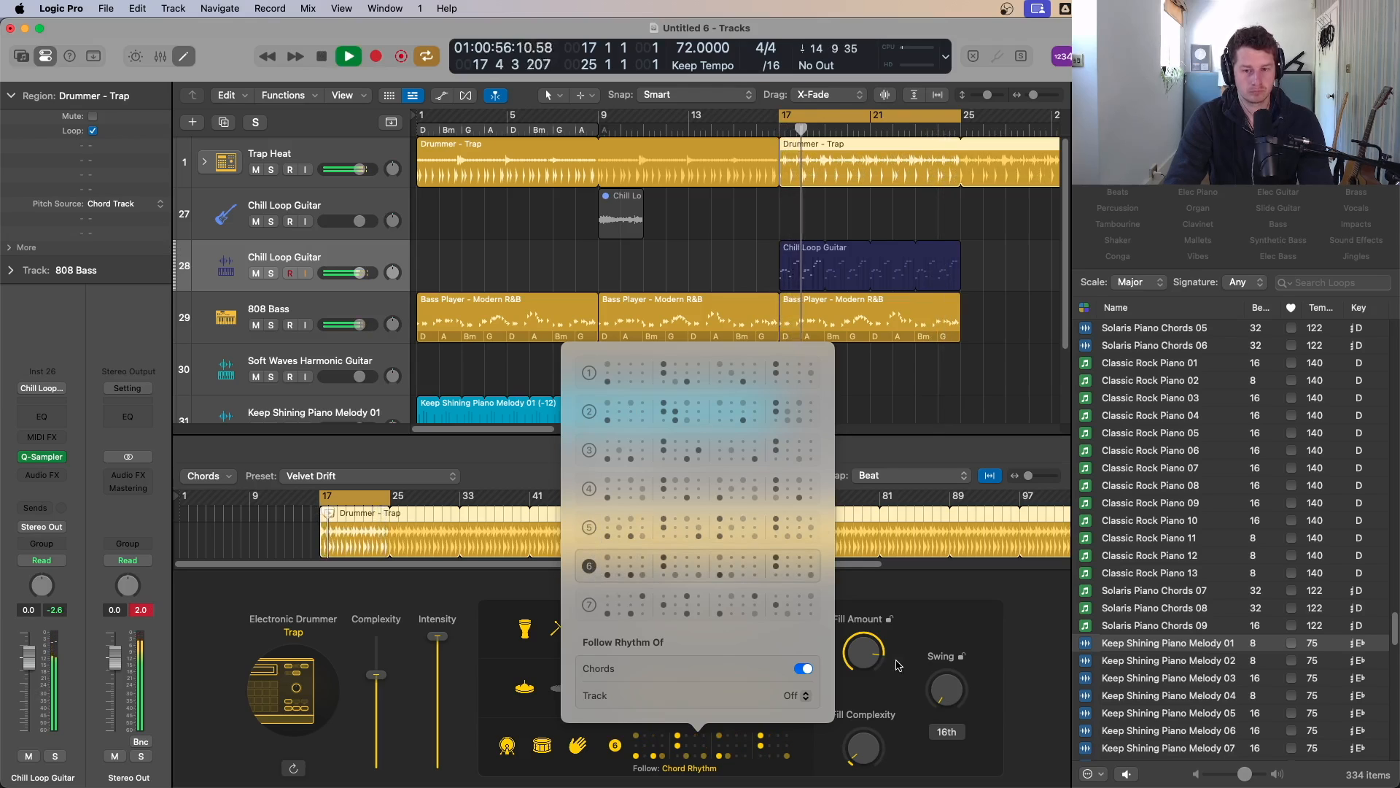
click(914, 643)
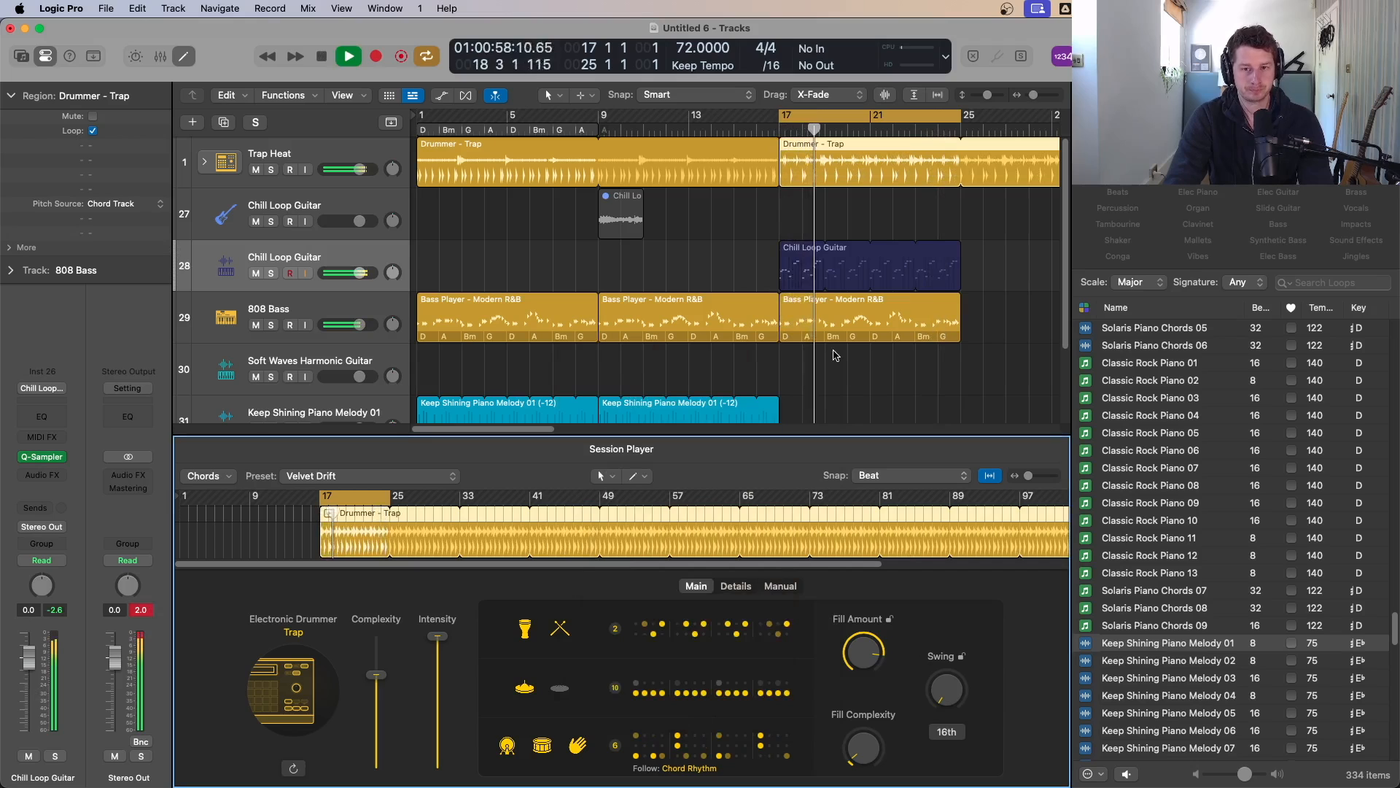
Step: Set the bar-17 808 bass region's Session Player chord progression to I - vi - IV - V
key(space)
click(910, 321)
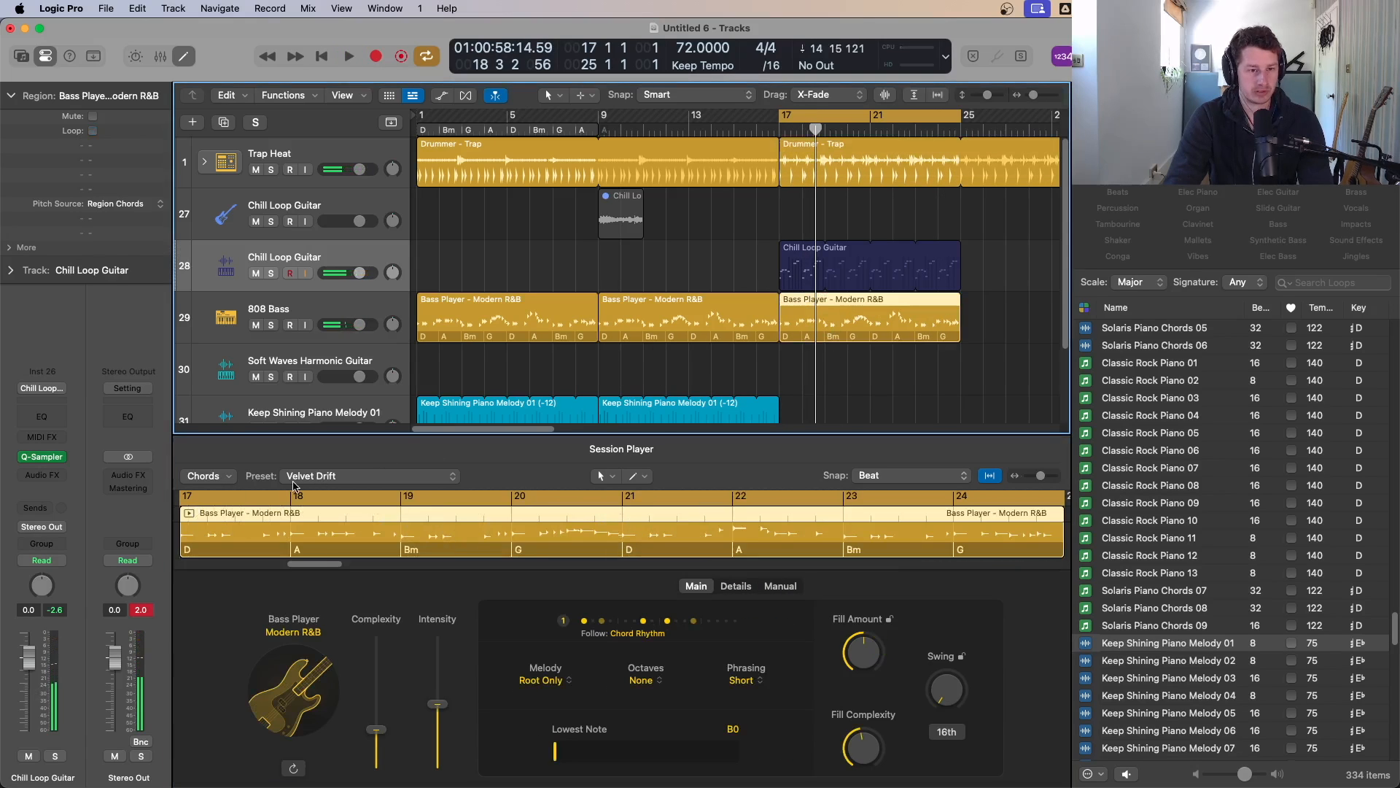
click(211, 478)
mouse_move(393, 495)
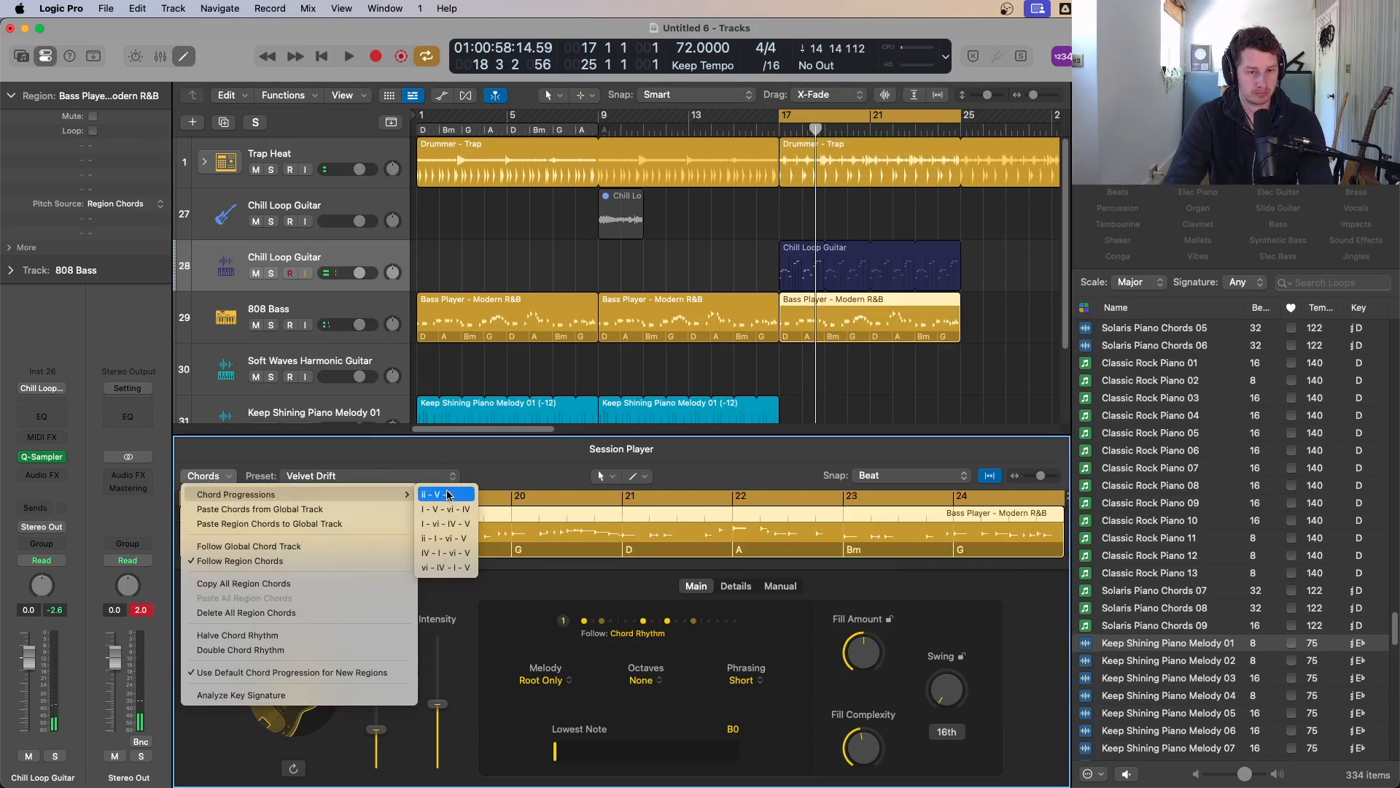
click(463, 525)
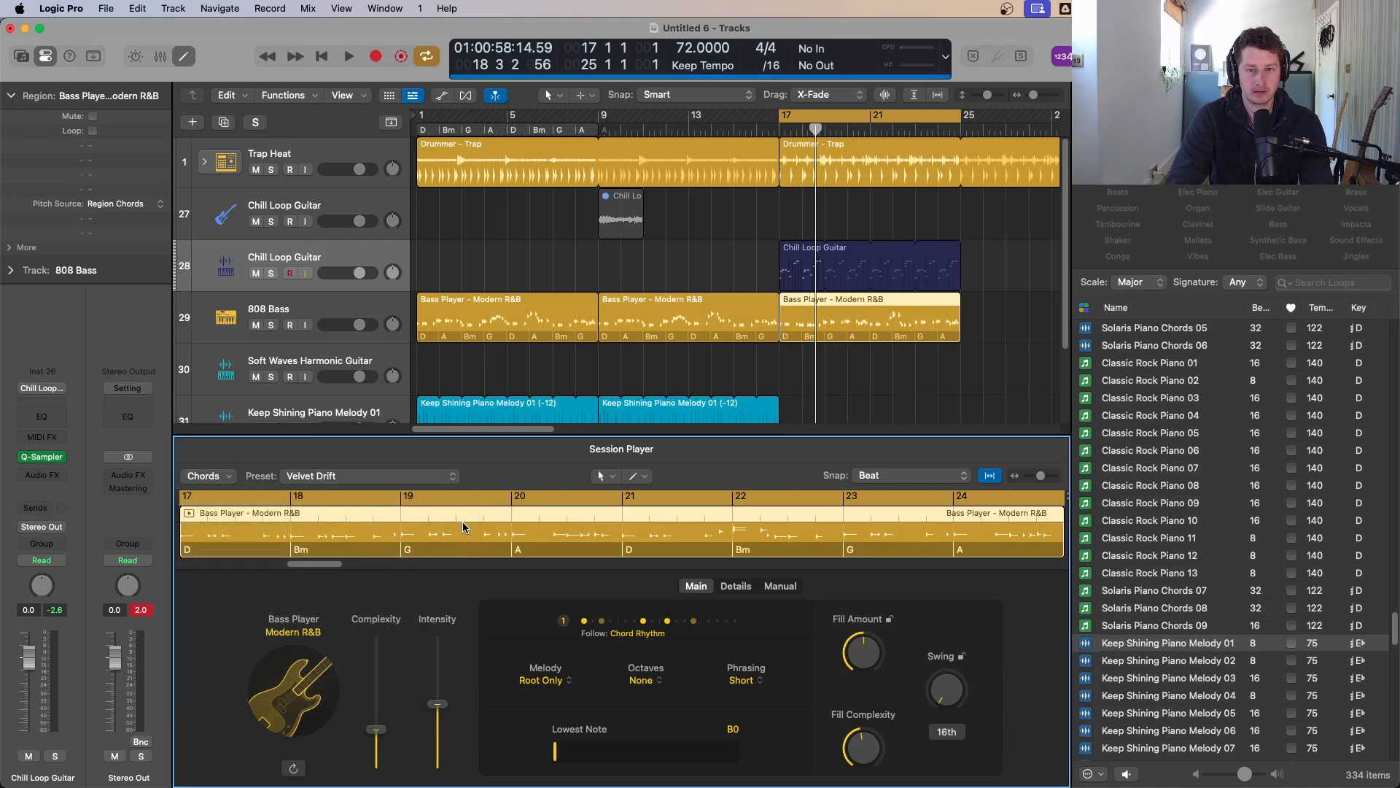
Step: Copy the piano melody region to bar 17, then delete that copy
key(space)
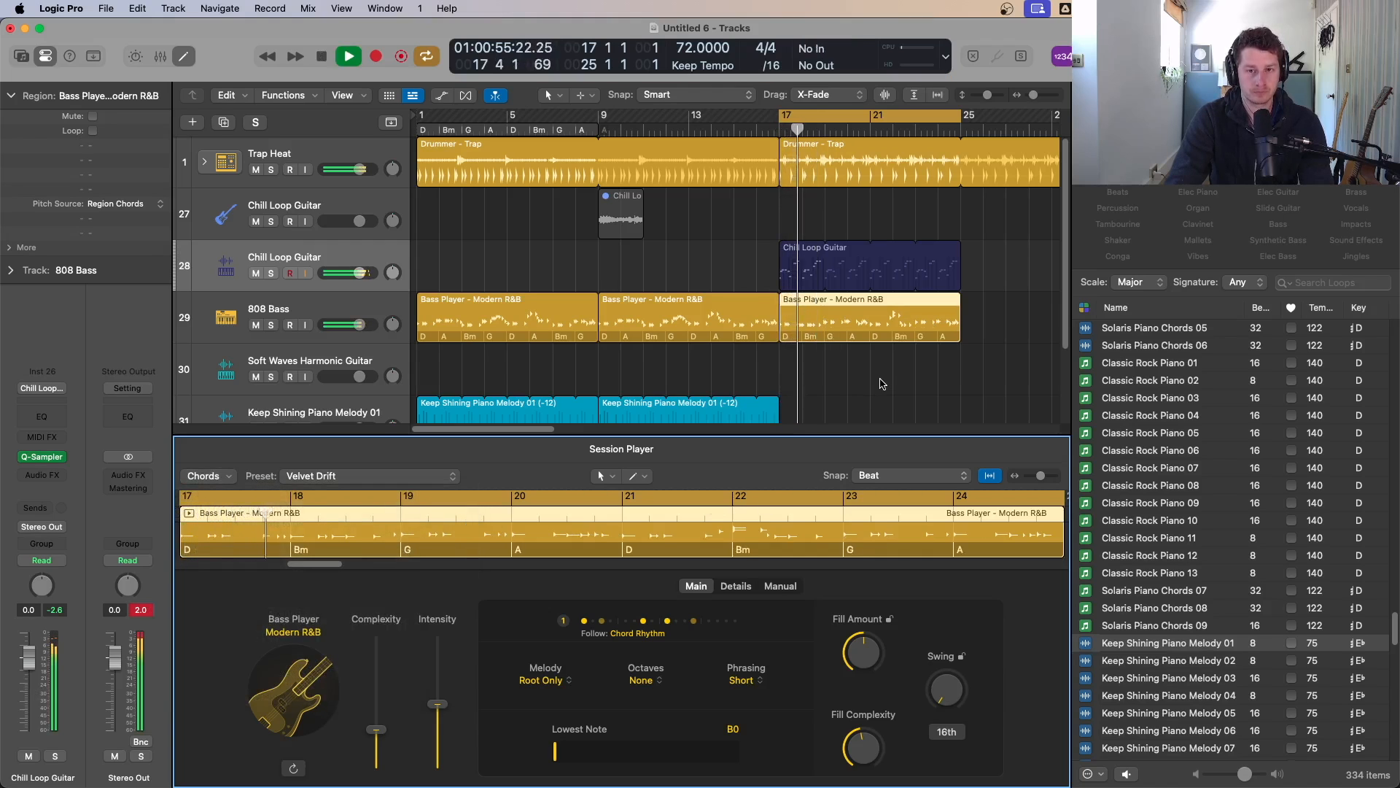
scroll(875, 378, down, 4)
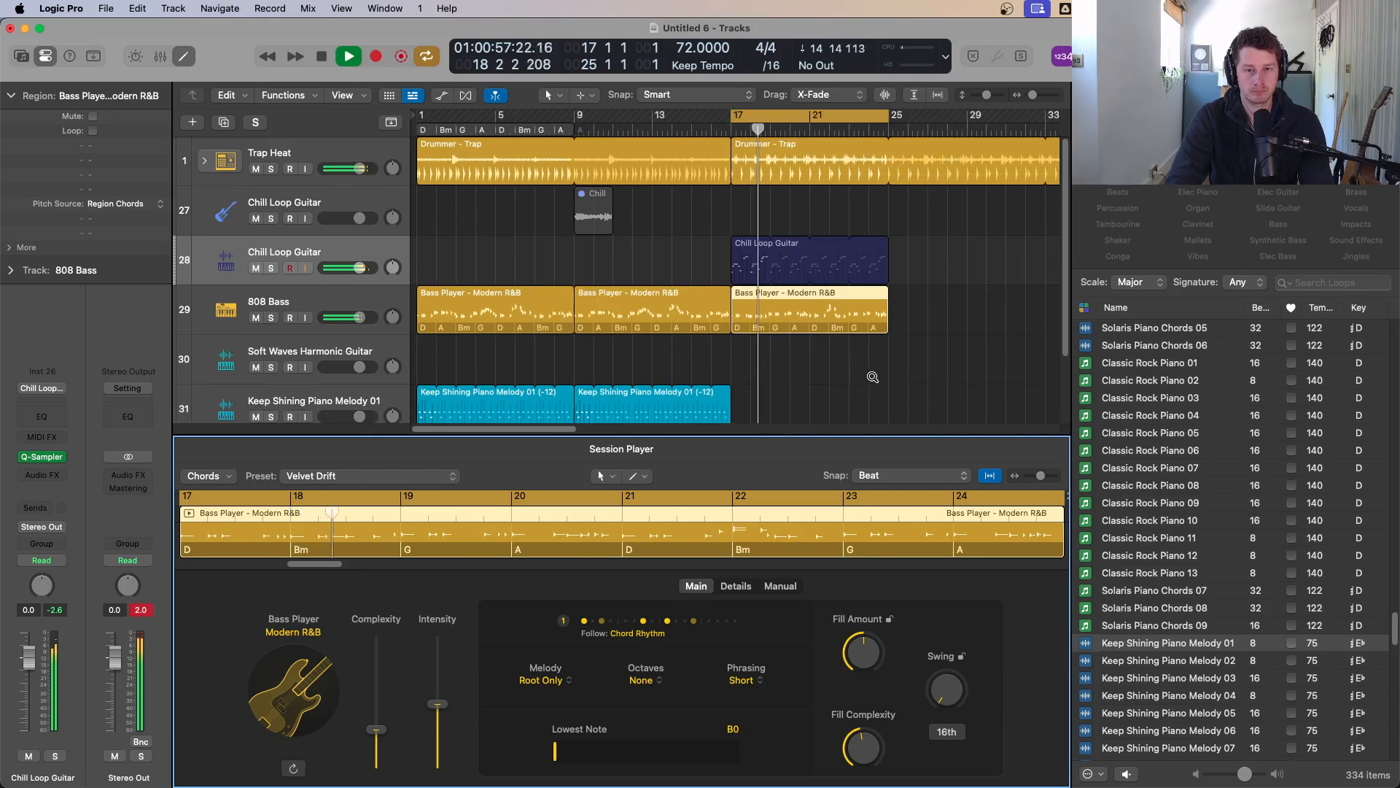
scroll(827, 361, down, 2)
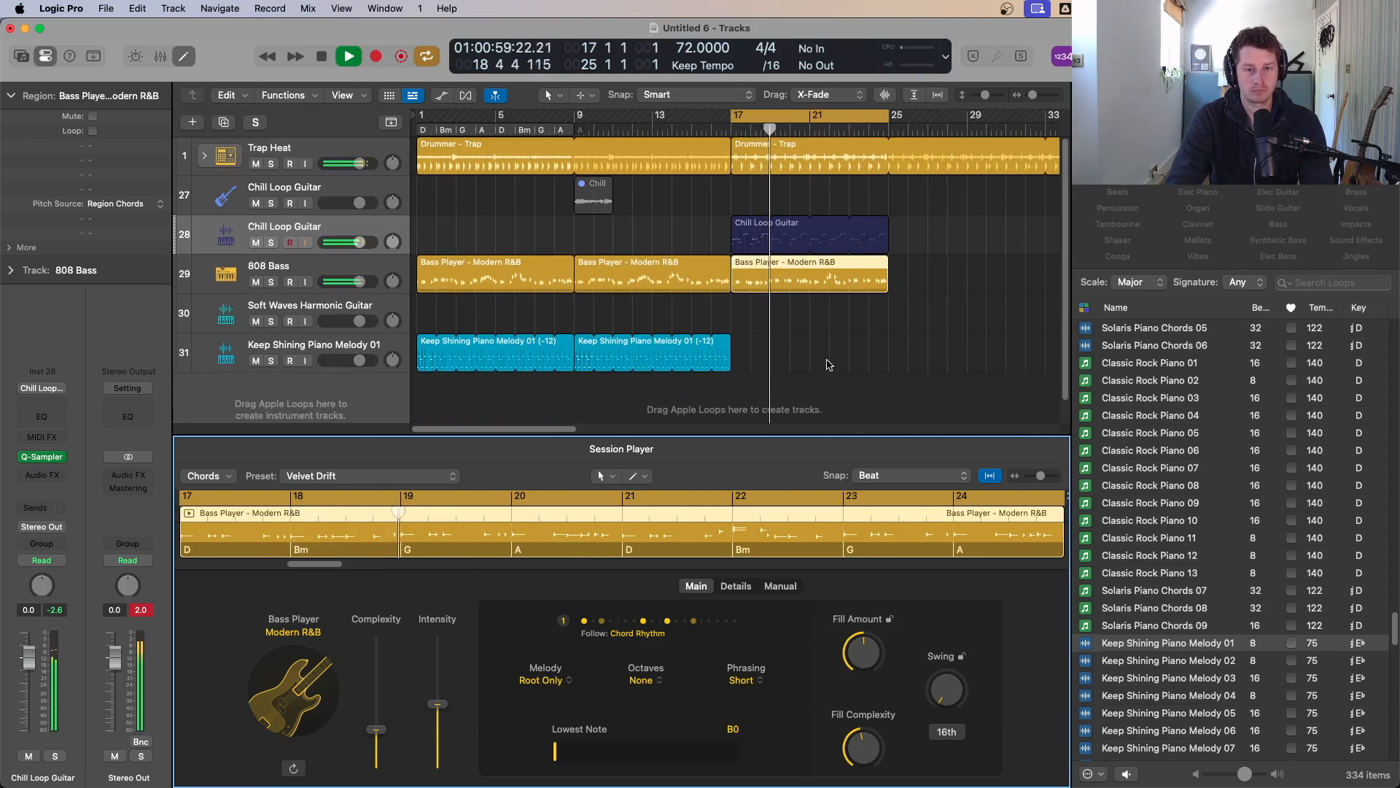
drag(582, 348, 747, 352)
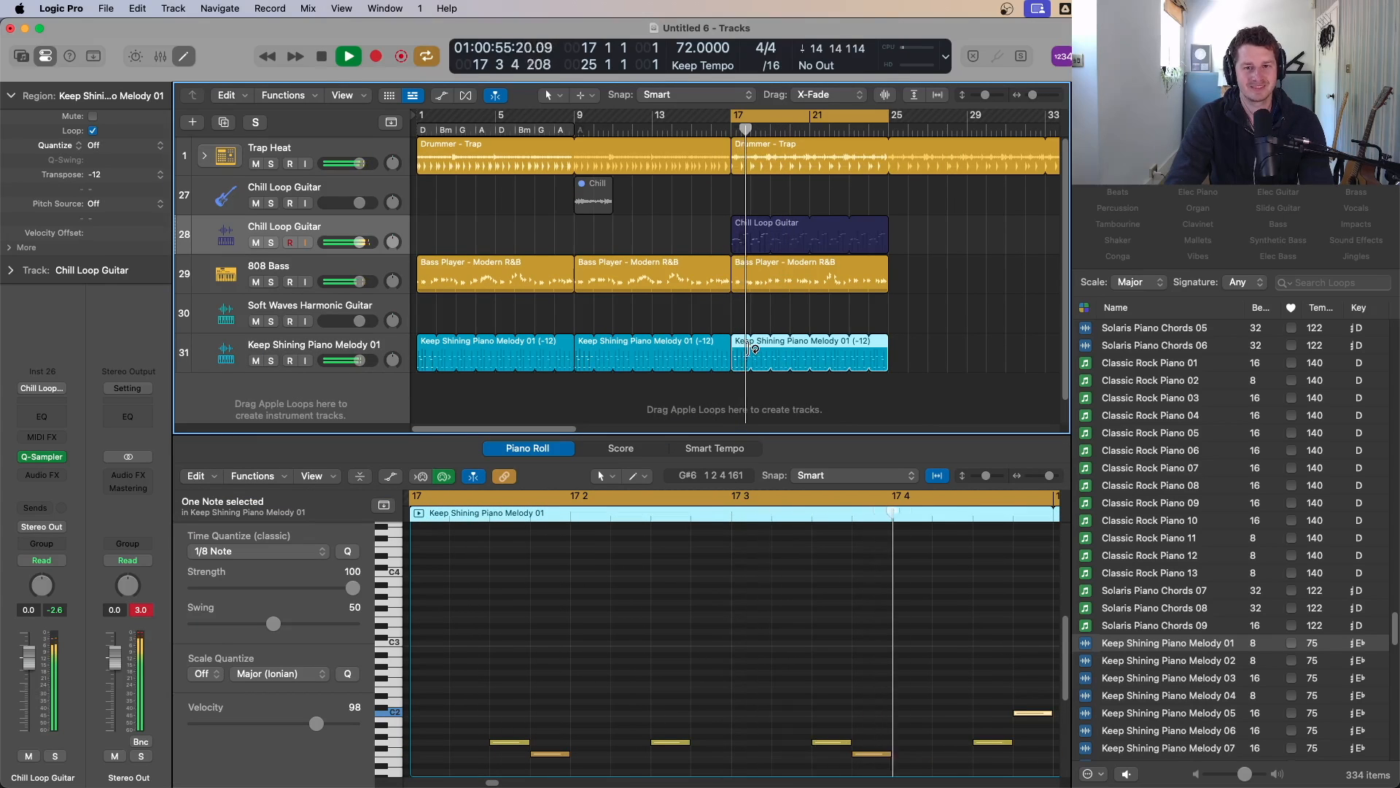
key(space)
key(Delete)
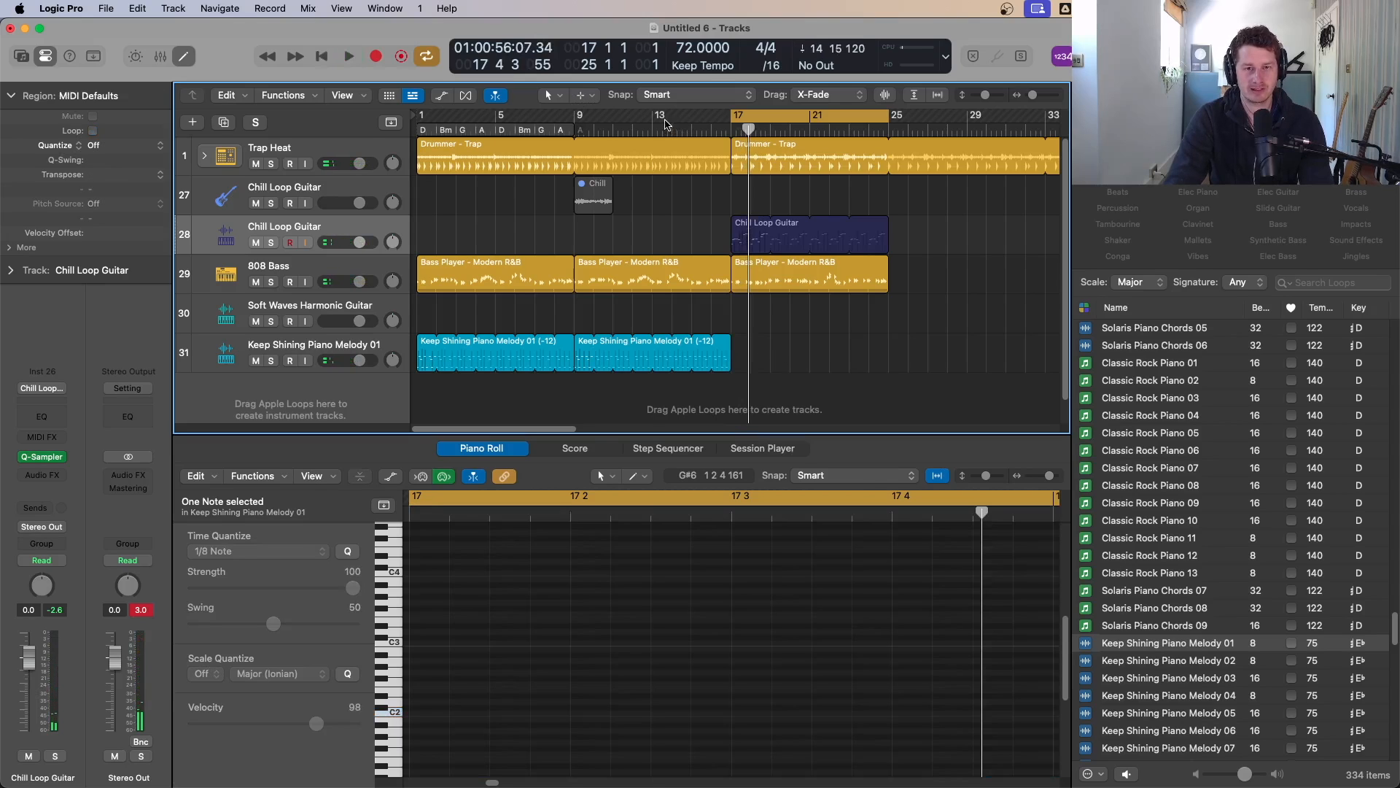
Step: Set the cycle range to bars 13 to 21 and play it back
drag(787, 130, 709, 133)
key(space)
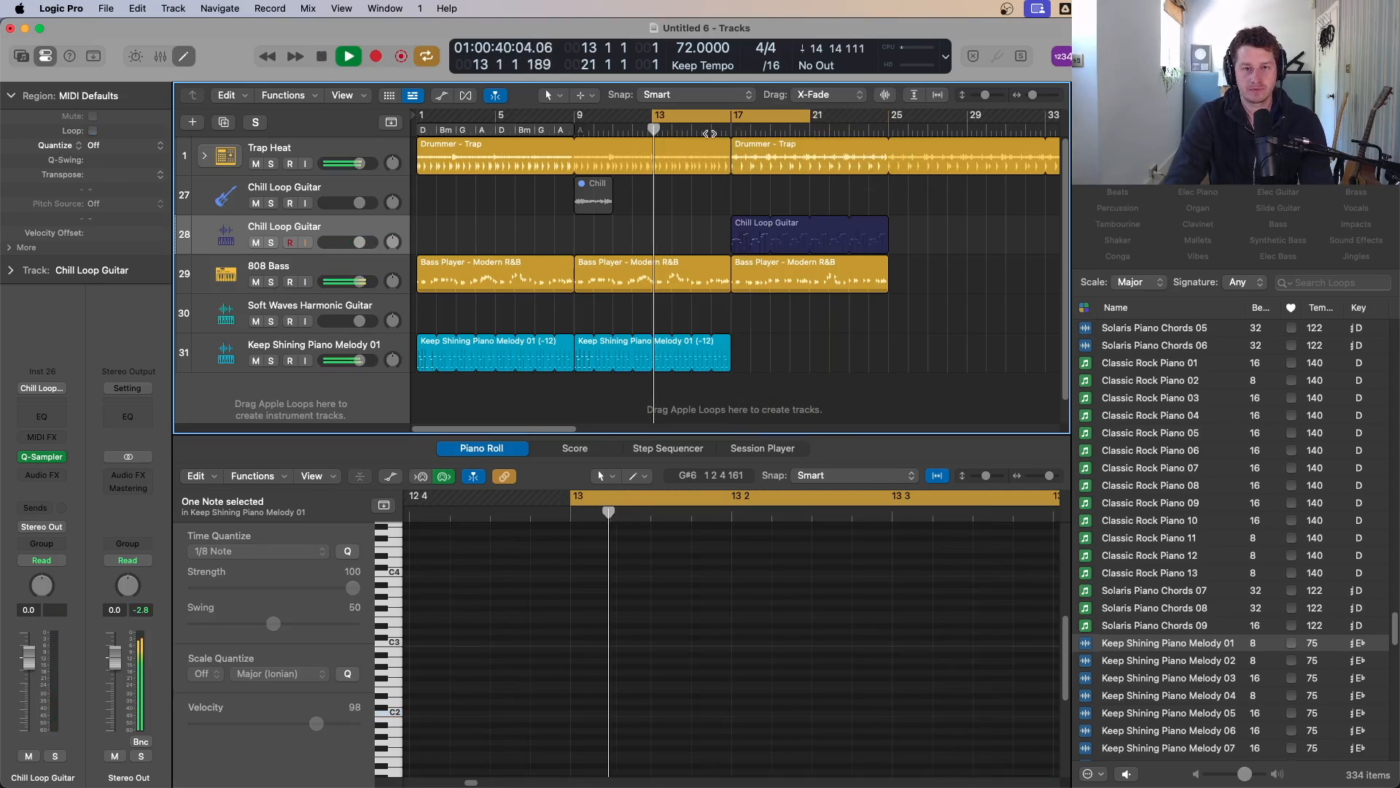
scroll(744, 203, down, 1)
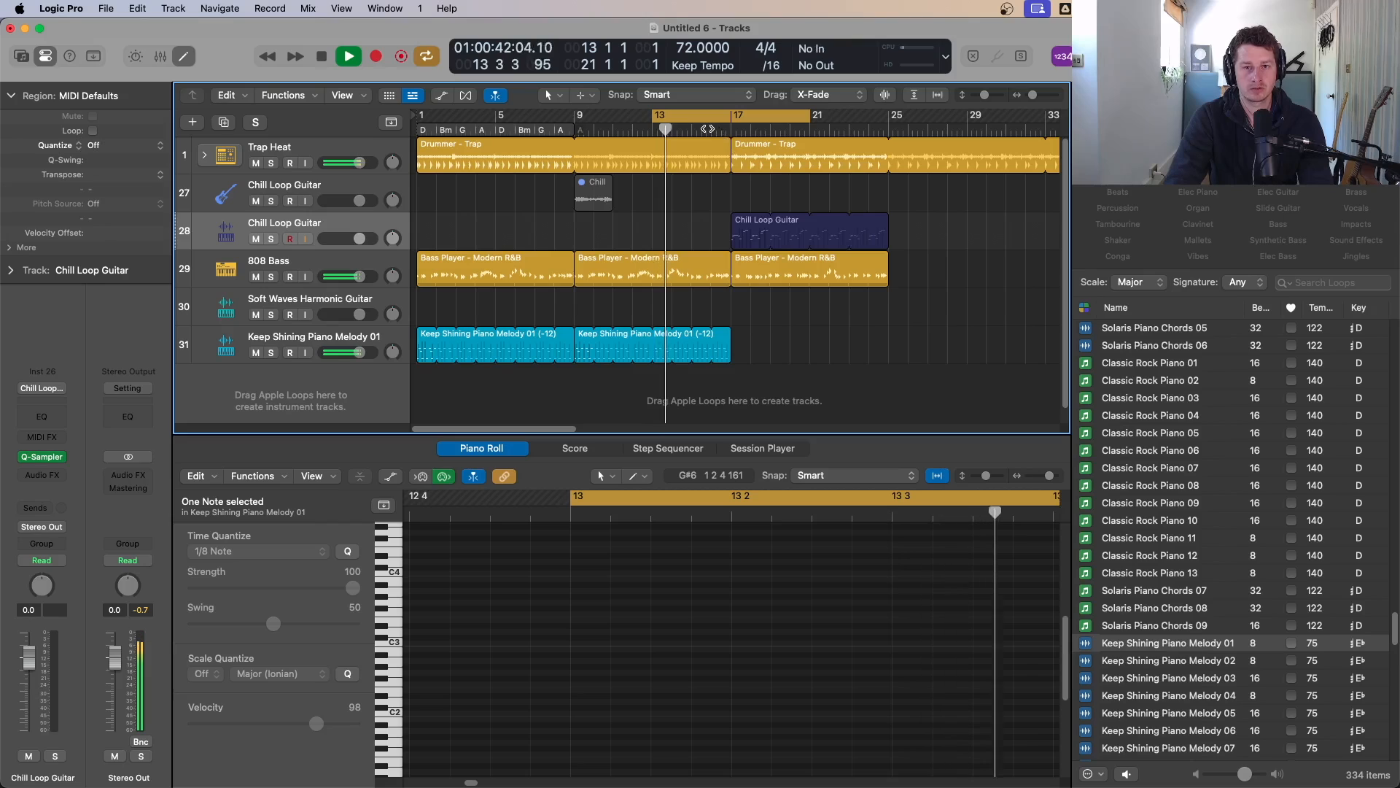
key(space)
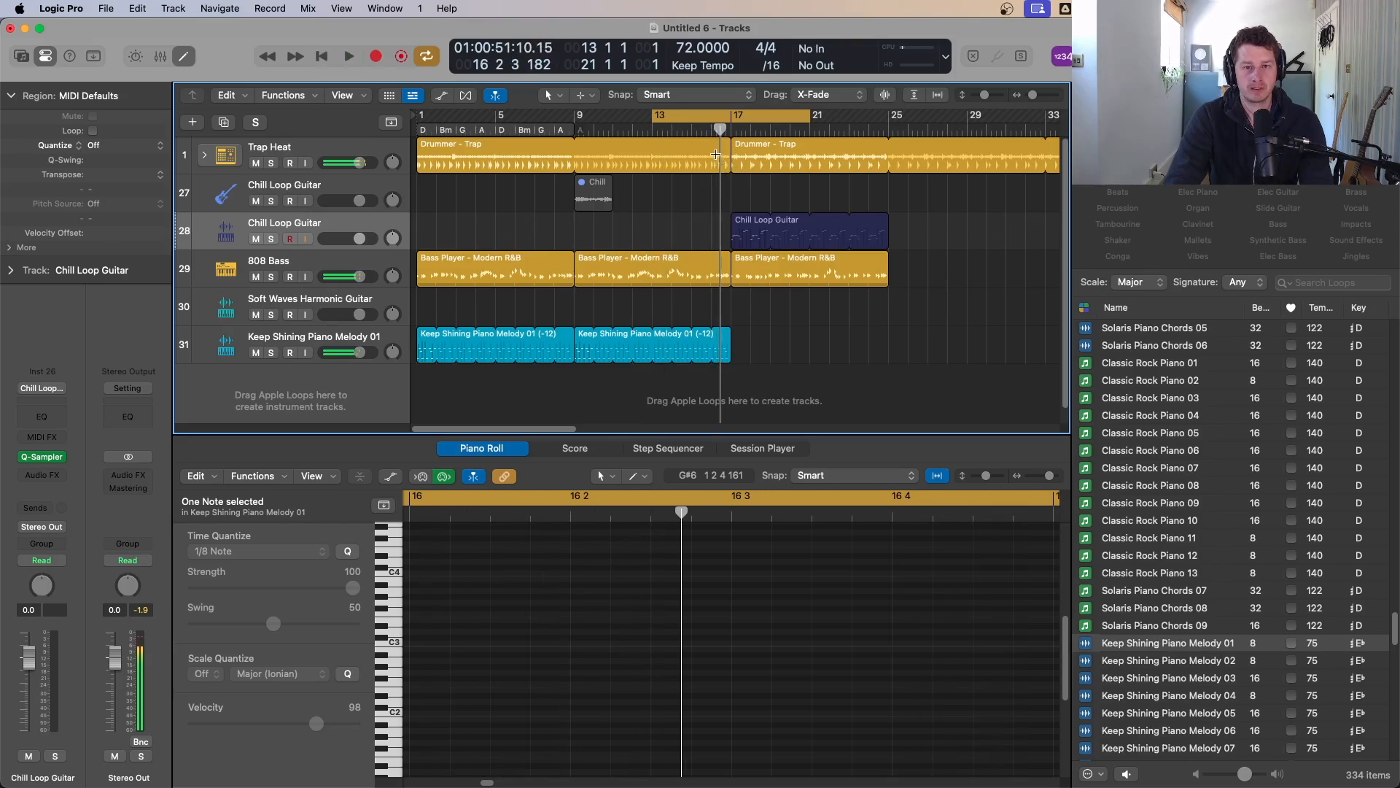
Step: Split the Trap drummer region near the end of bar 16 with the Scissors tool
key(t)
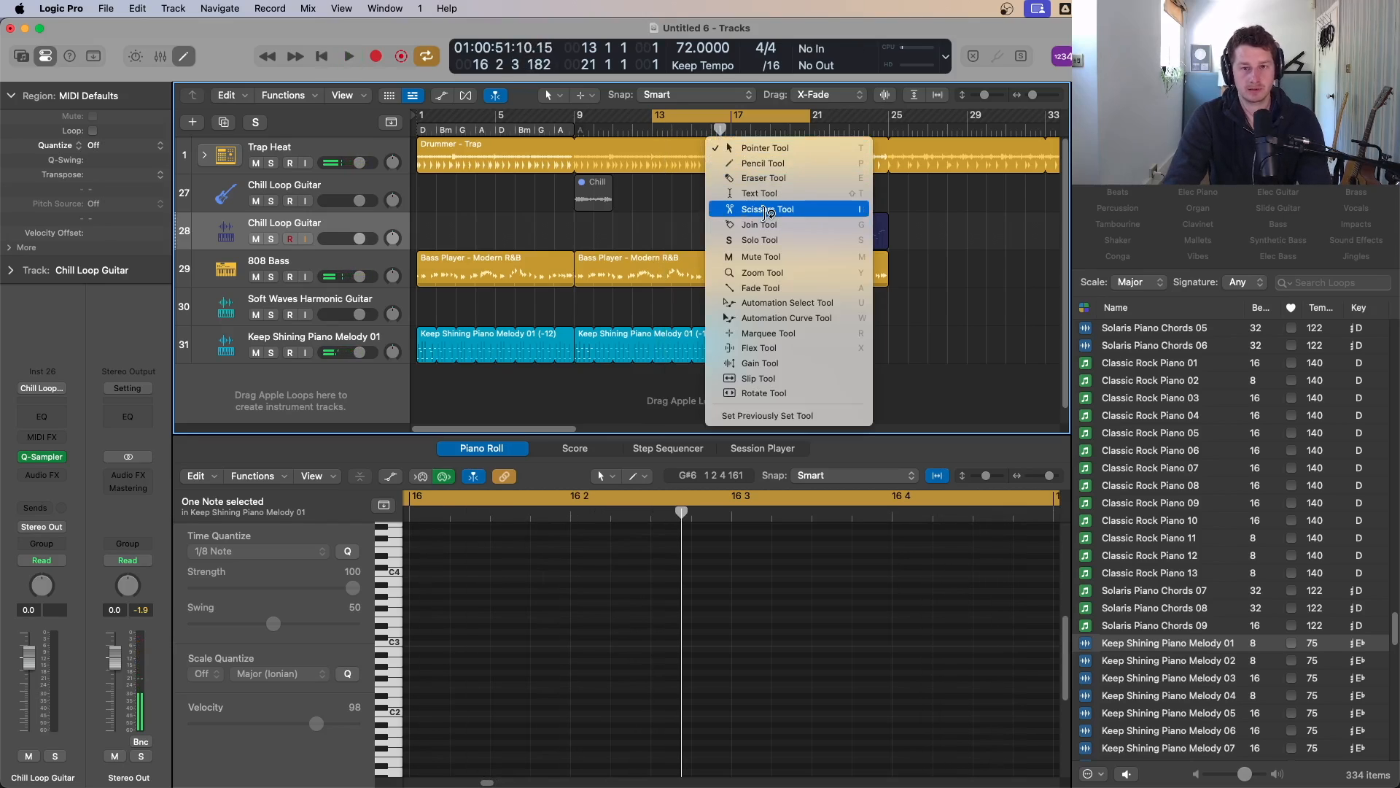
click(726, 177)
drag(724, 157, 724, 167)
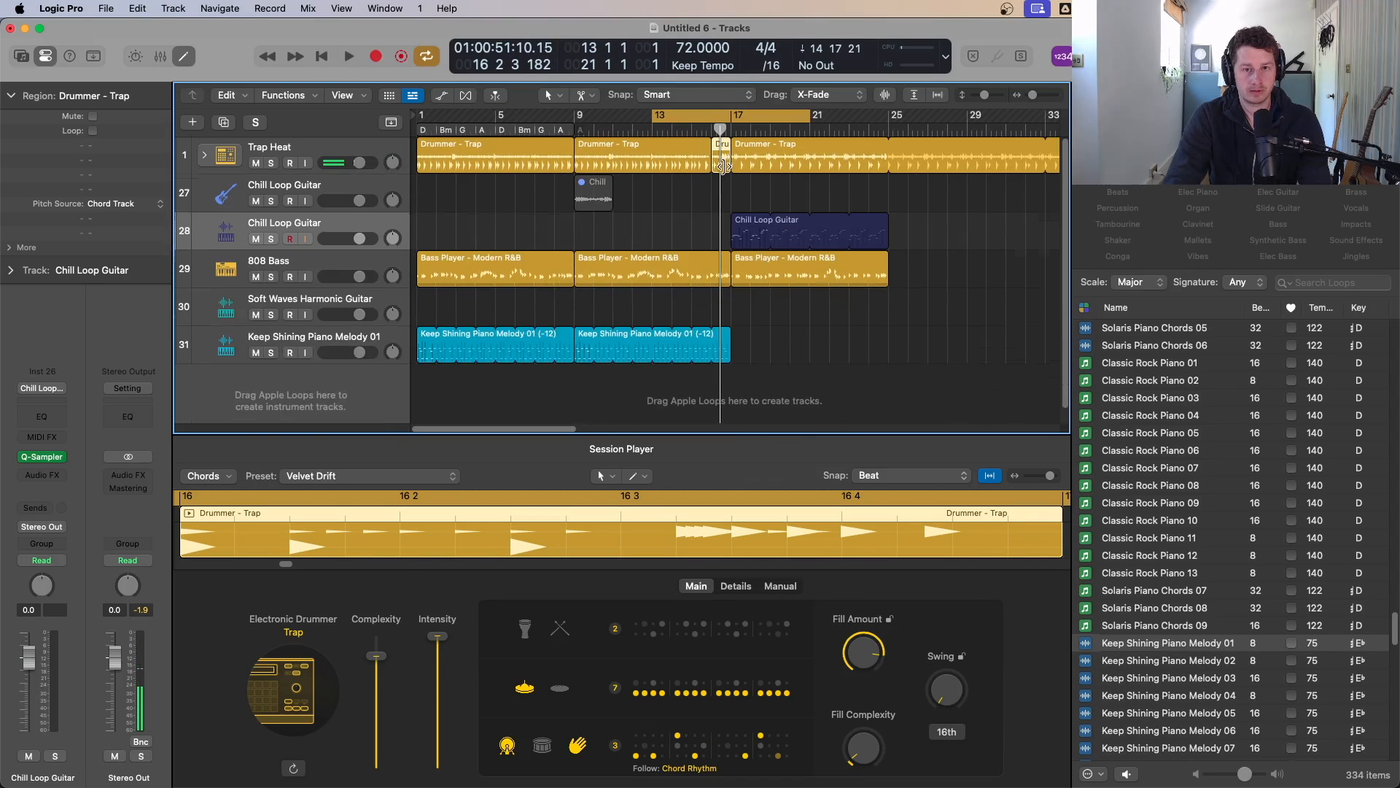
Step: Raise the bar-16 drummer region's Fill Amount and Fill Complexity to 100%
drag(868, 742, 867, 598)
drag(867, 650, 871, 608)
drag(866, 765, 883, 628)
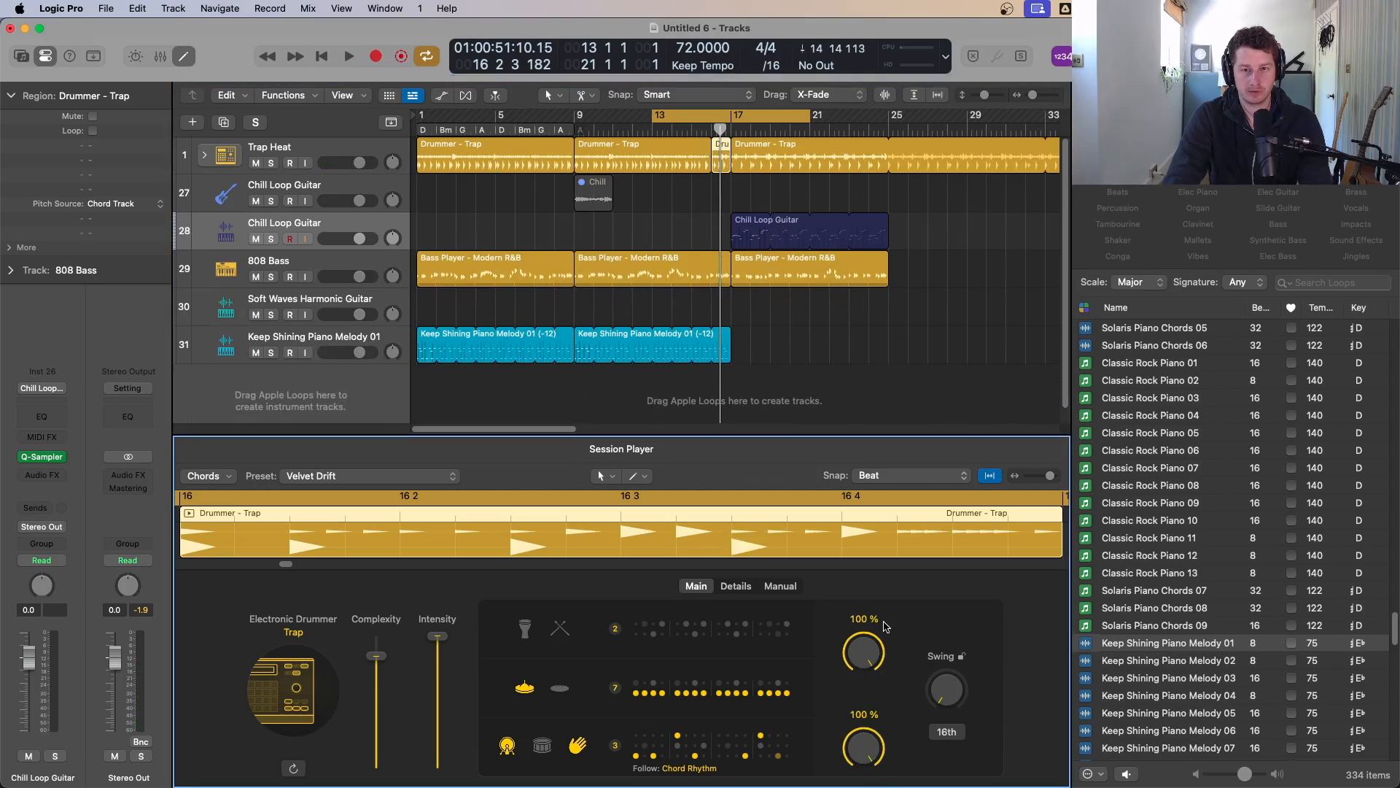
Step: Set the cycle range to cover bar 16 only and play it
key(space)
click(712, 116)
drag(711, 119, 730, 118)
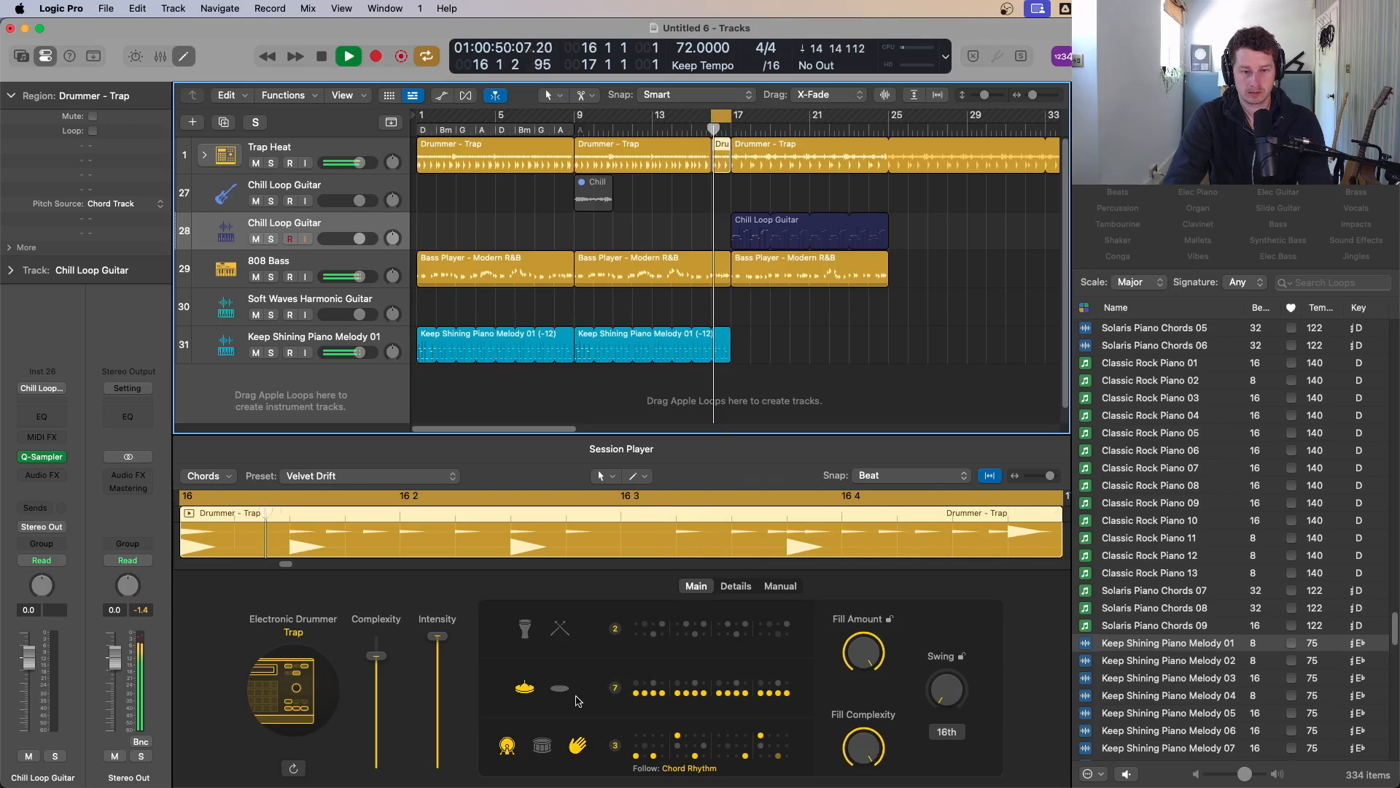
Step: Turn on the snare in the bottom drum row and lower the Fill Amount and Fill Complexity of the bar-16 fill
click(546, 740)
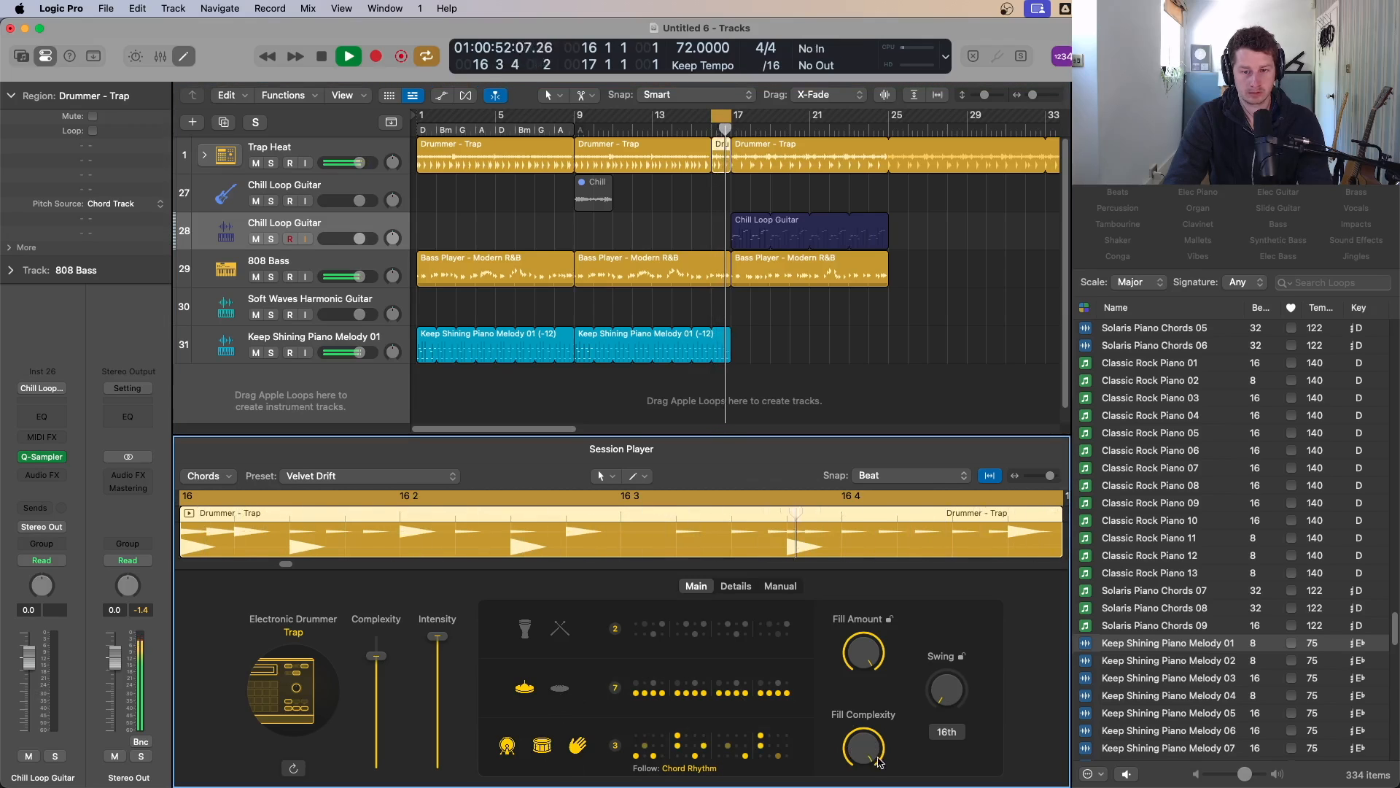
drag(865, 657, 865, 678)
drag(868, 747, 870, 765)
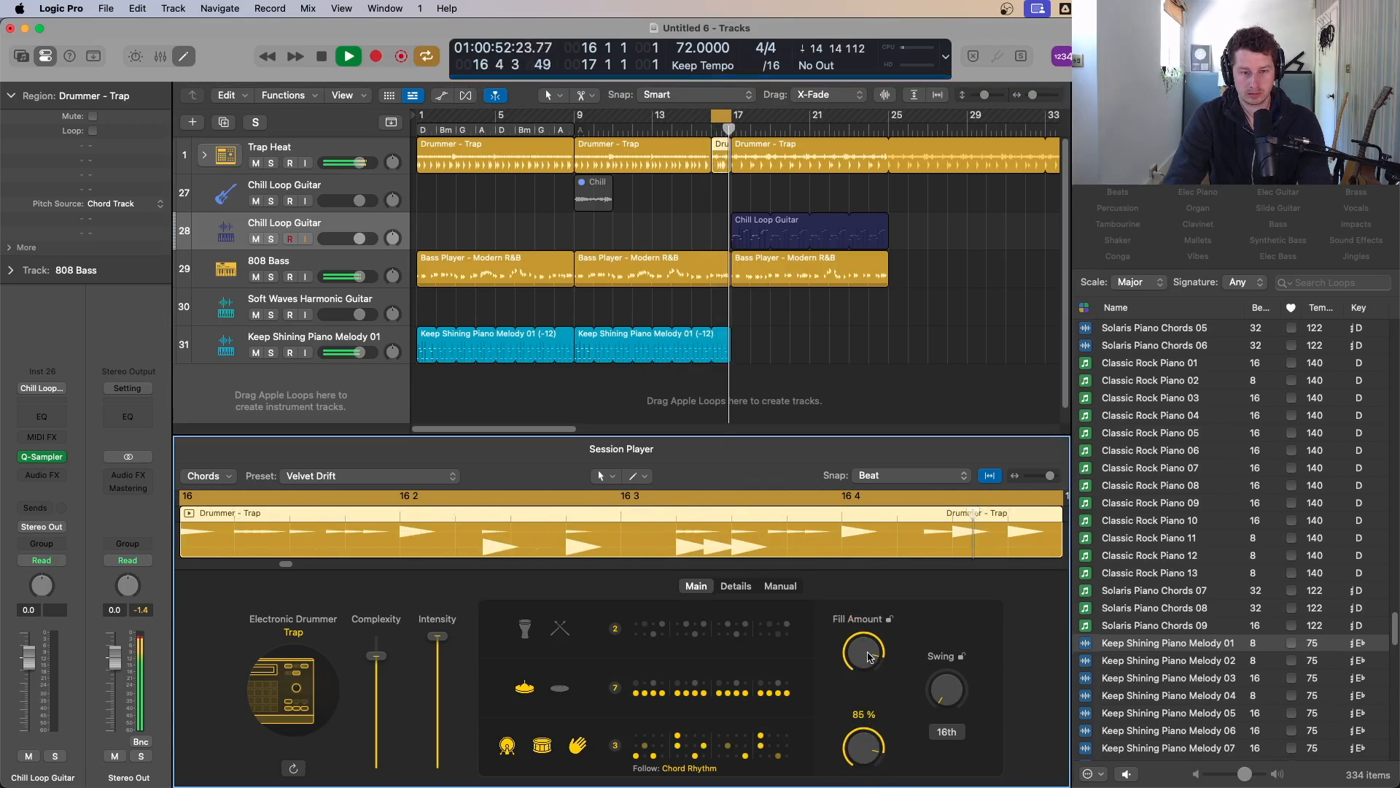
Step: Switch off the hi-hat row for the bar-16 fill region
click(525, 685)
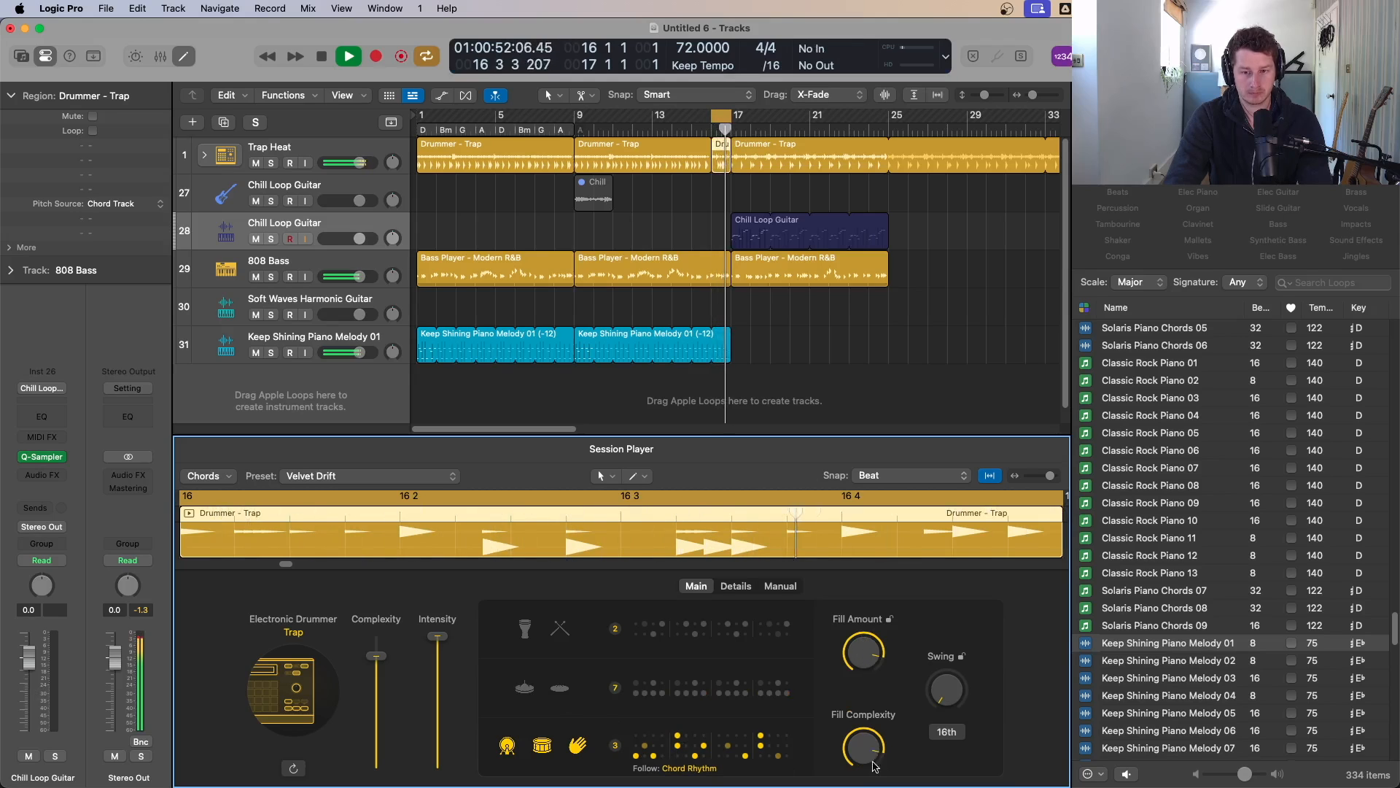
drag(872, 786, 873, 786)
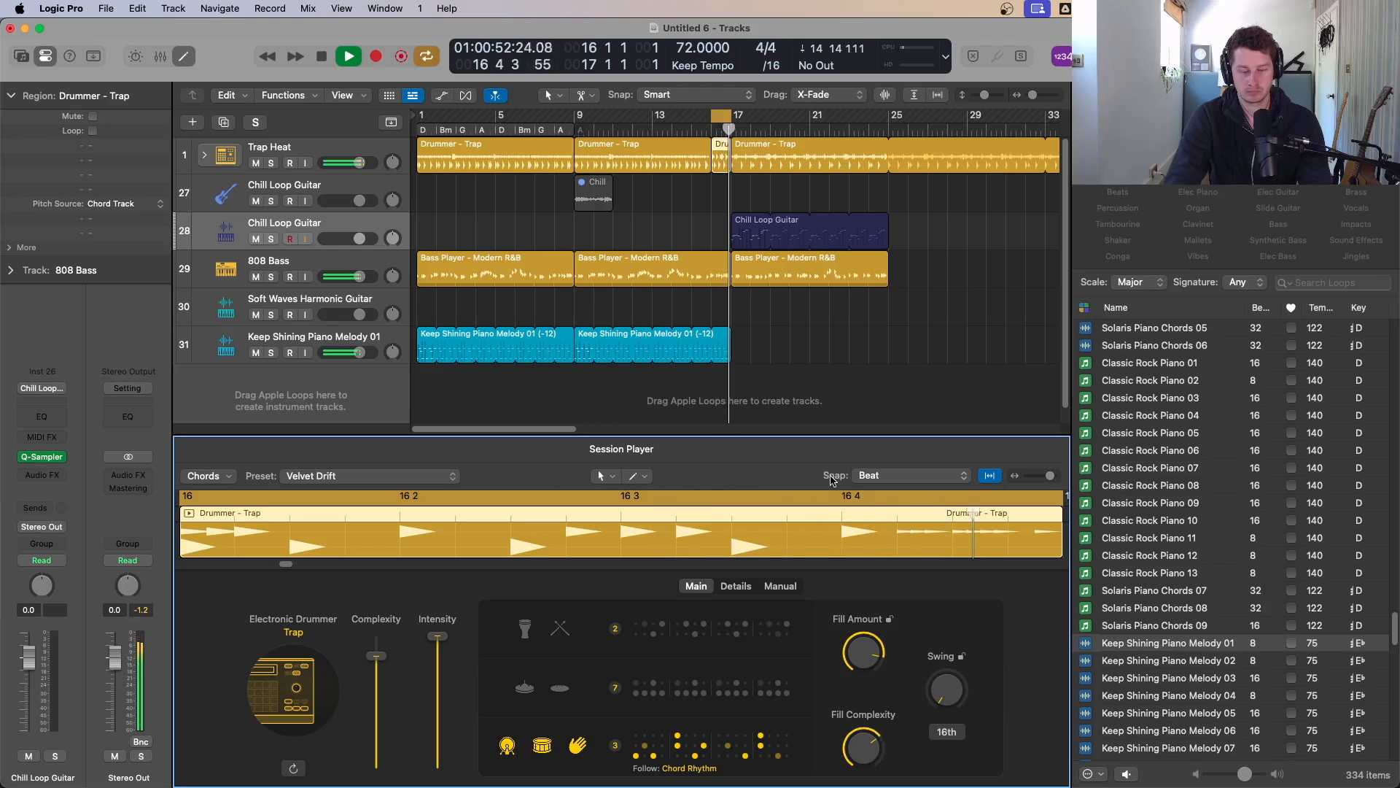
Step: Turn off cycle mode and stop playback
key(c)
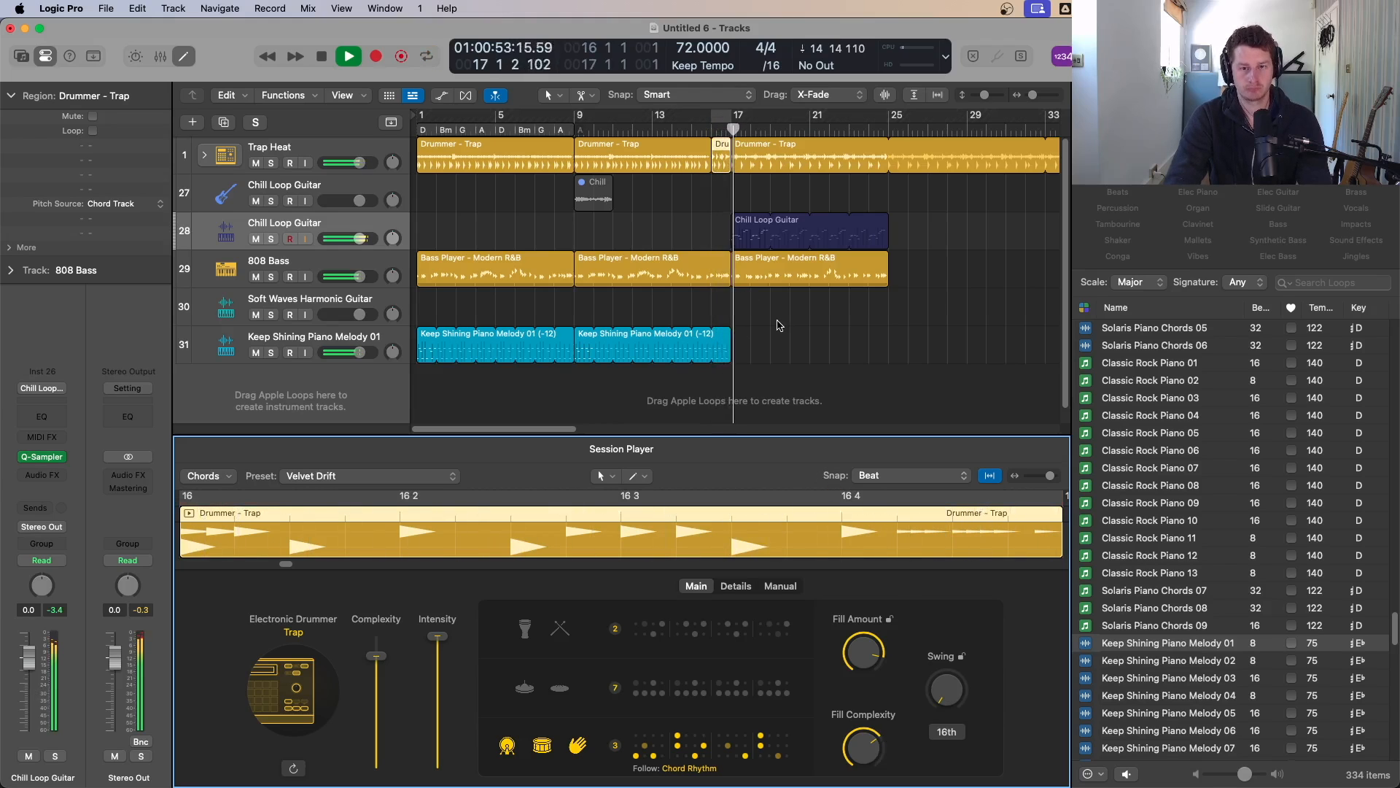
scroll(835, 307, down, 4)
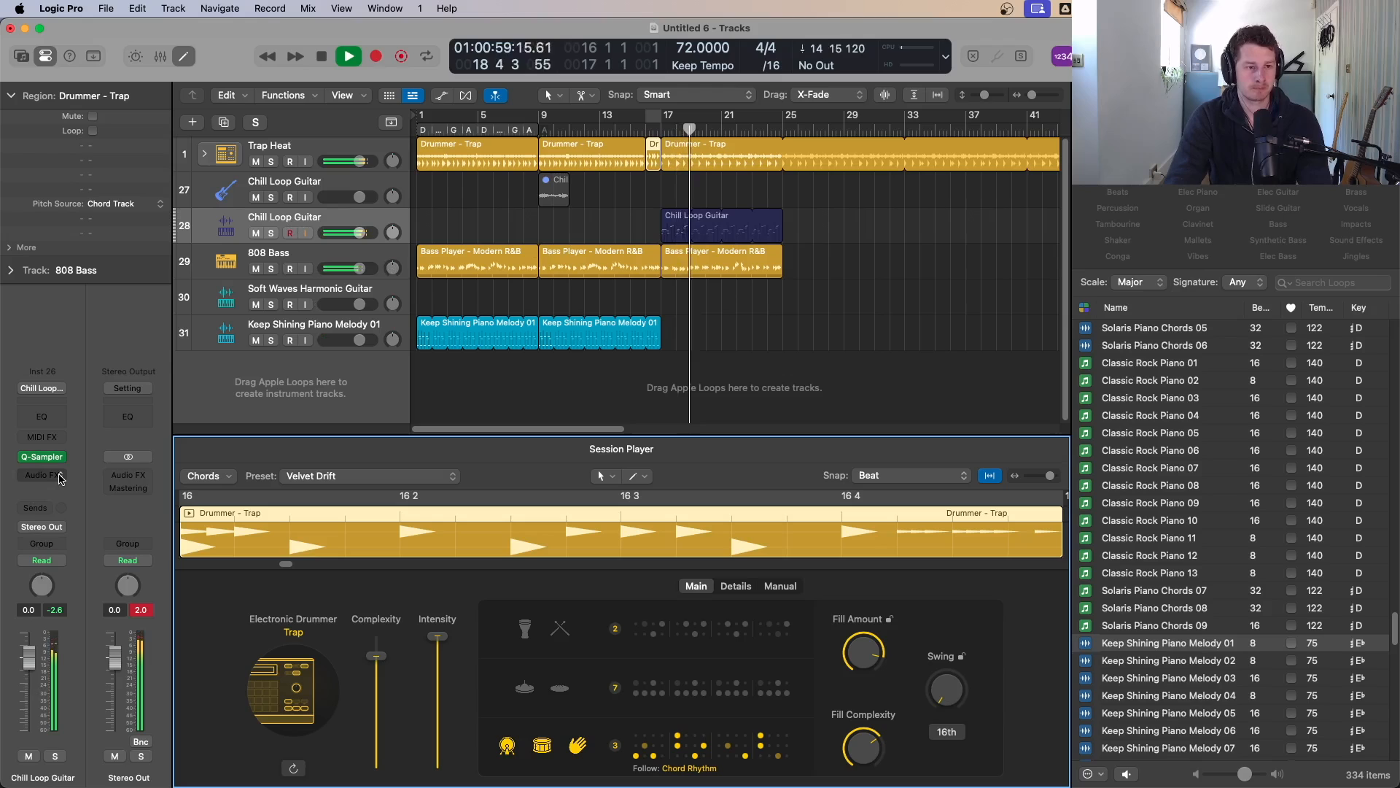
key(space)
Step: Insert a Step FX Stereo plug-in on the Chill Loop Guitar track's audio effects
click(42, 474)
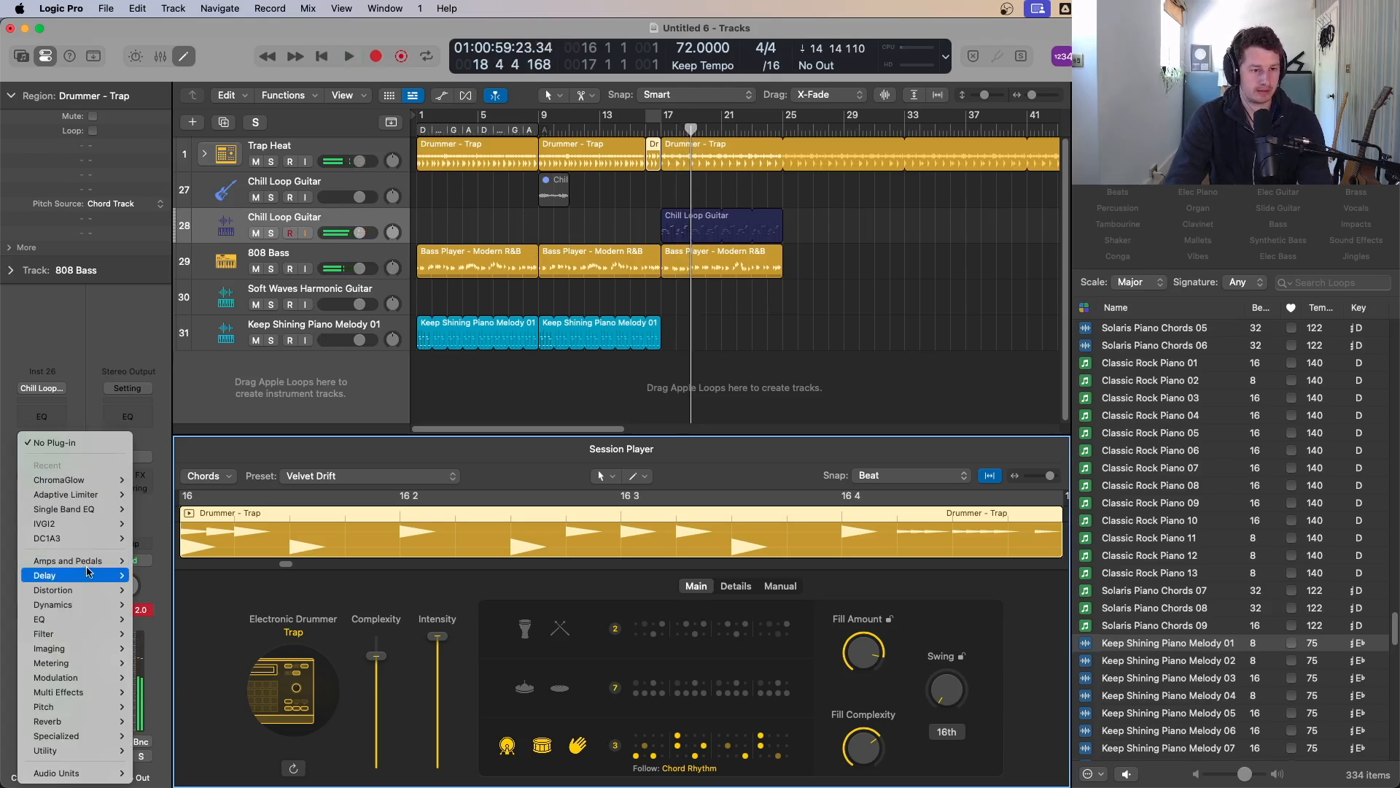
mouse_move(77, 596)
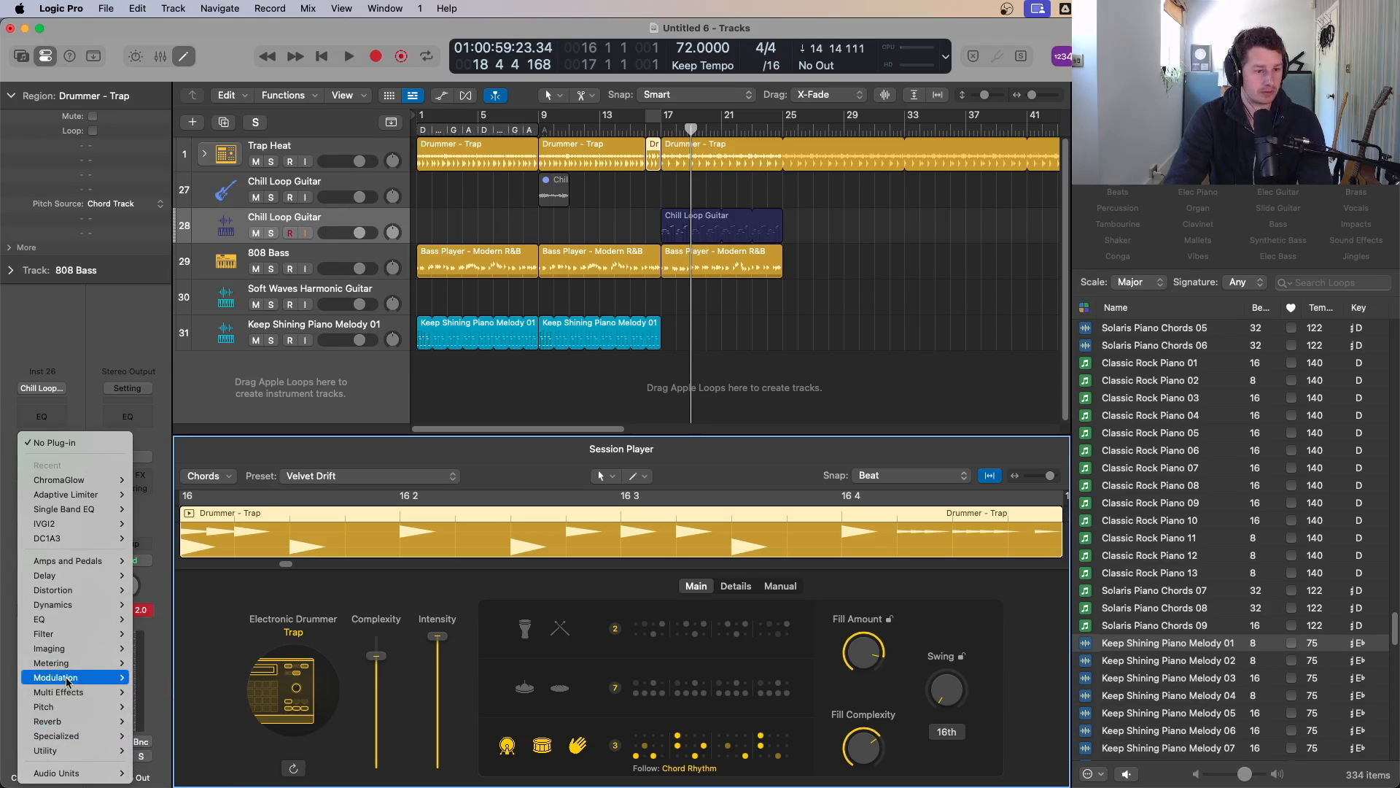
mouse_move(65, 660)
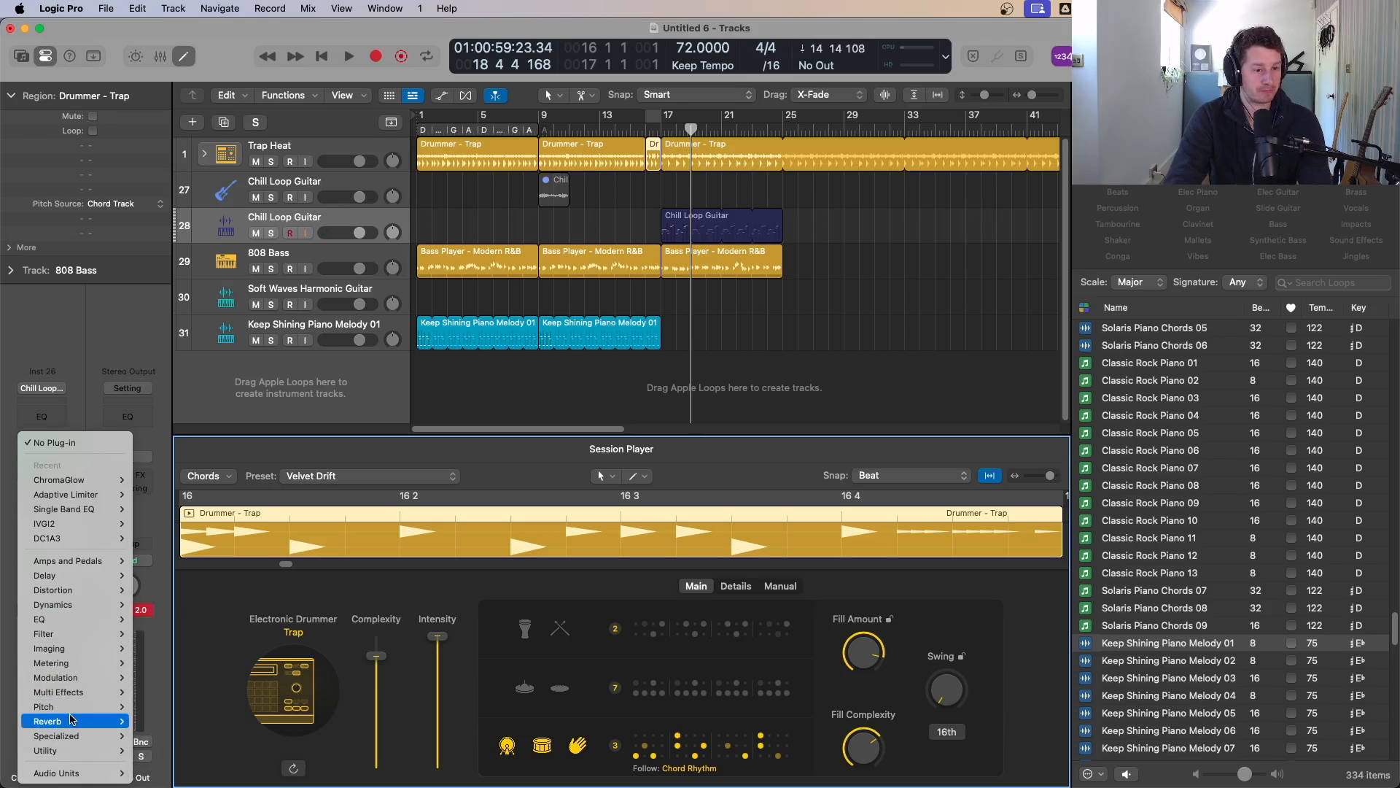
mouse_move(73, 691)
mouse_move(205, 707)
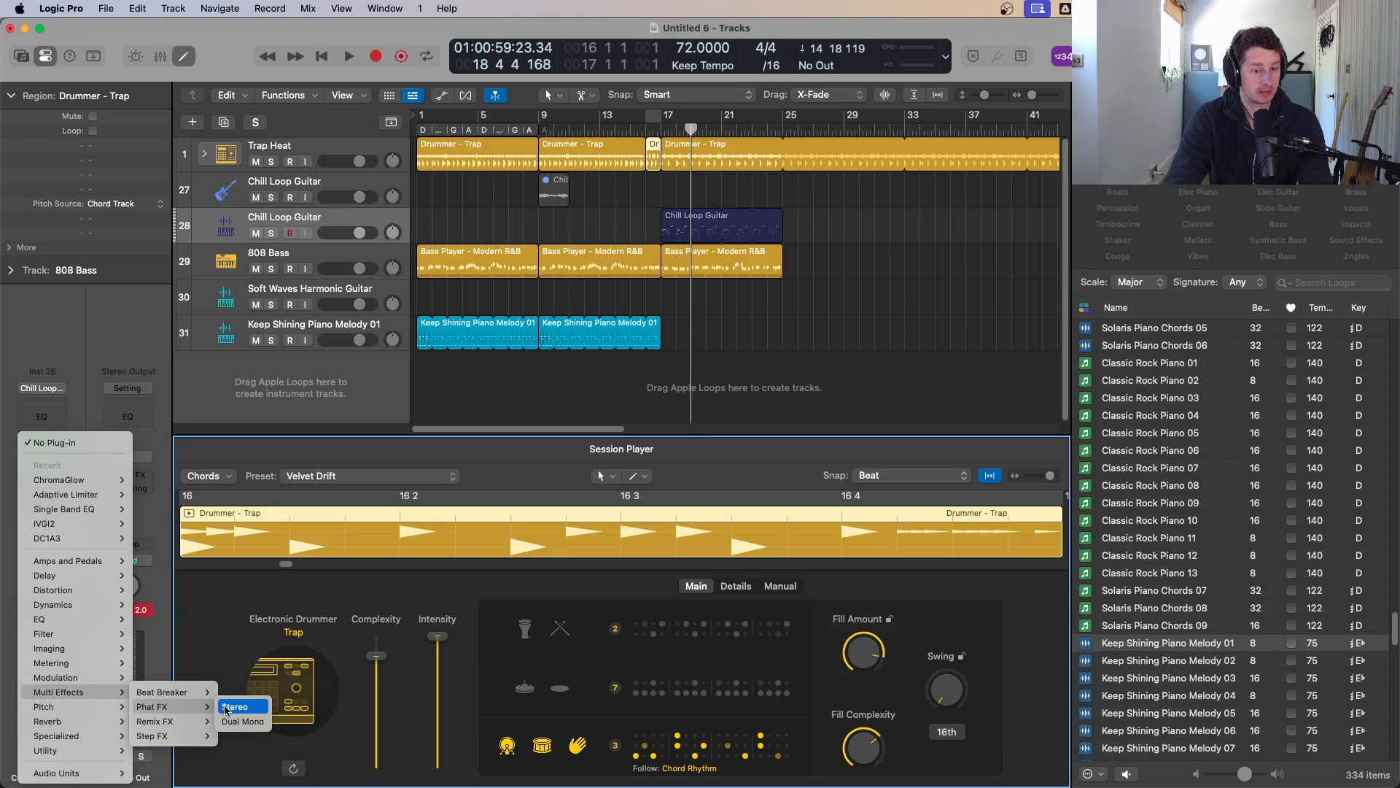
mouse_move(168, 735)
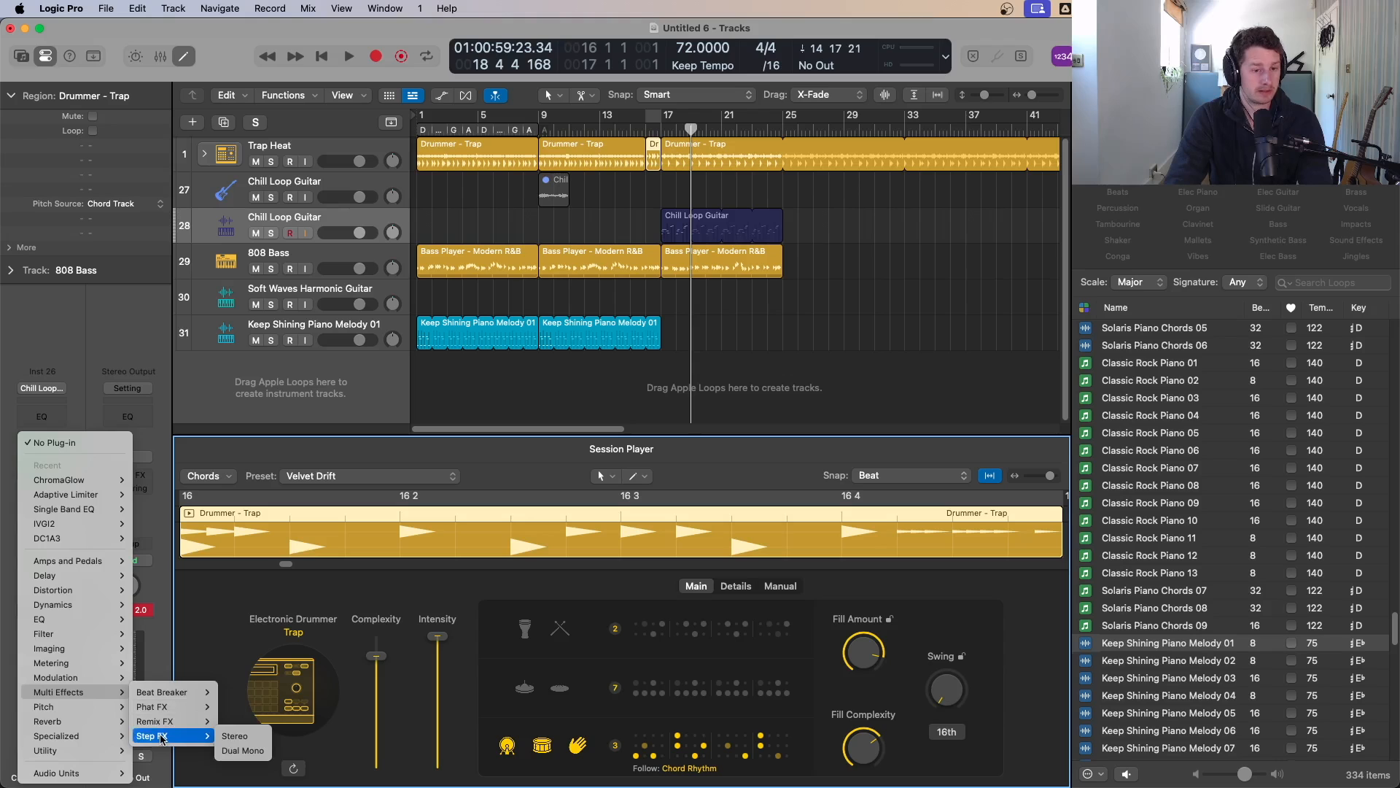
click(243, 737)
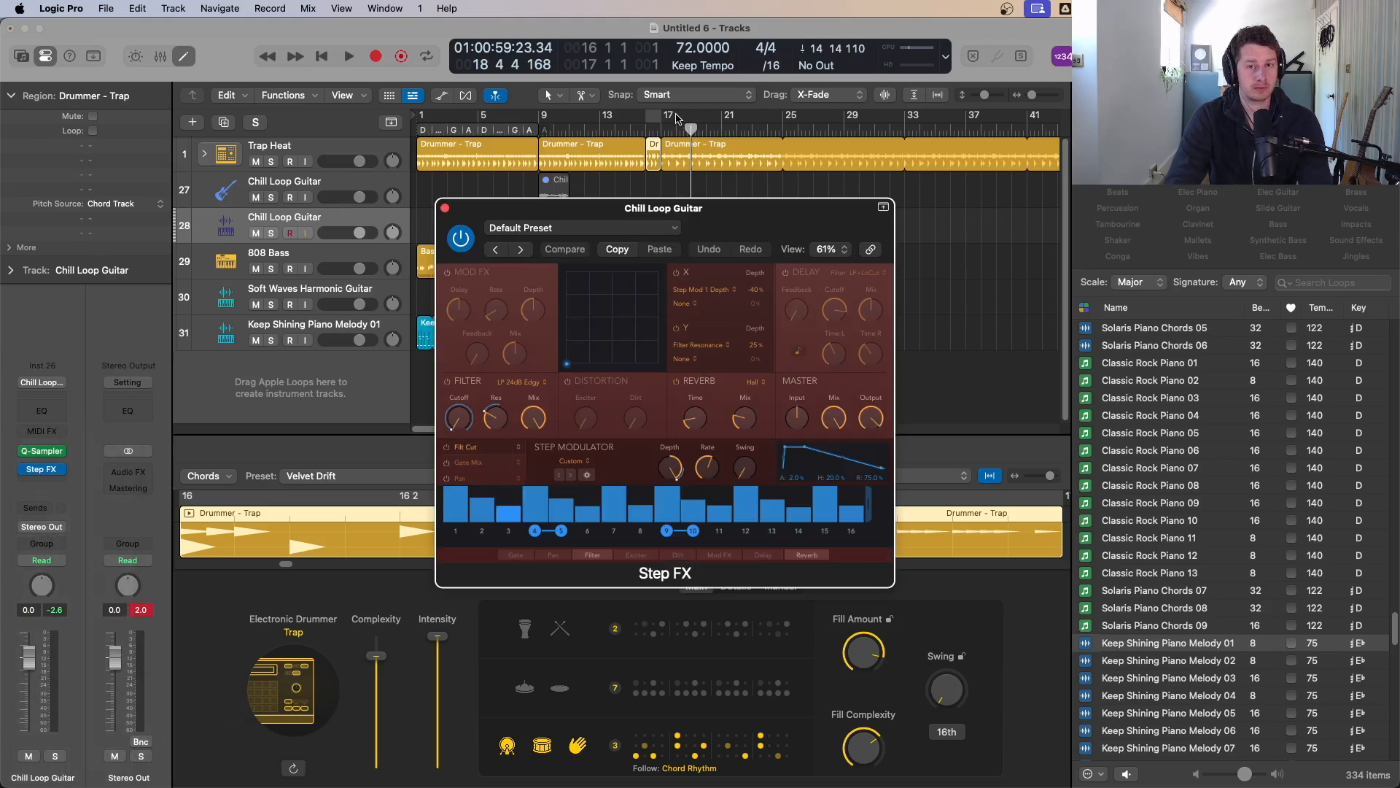
Step: Cycle bars 17 to 25, play, and audition Step FX presets on the guitar, settling on Deep Space before closing the plug-in
drag(663, 117, 782, 129)
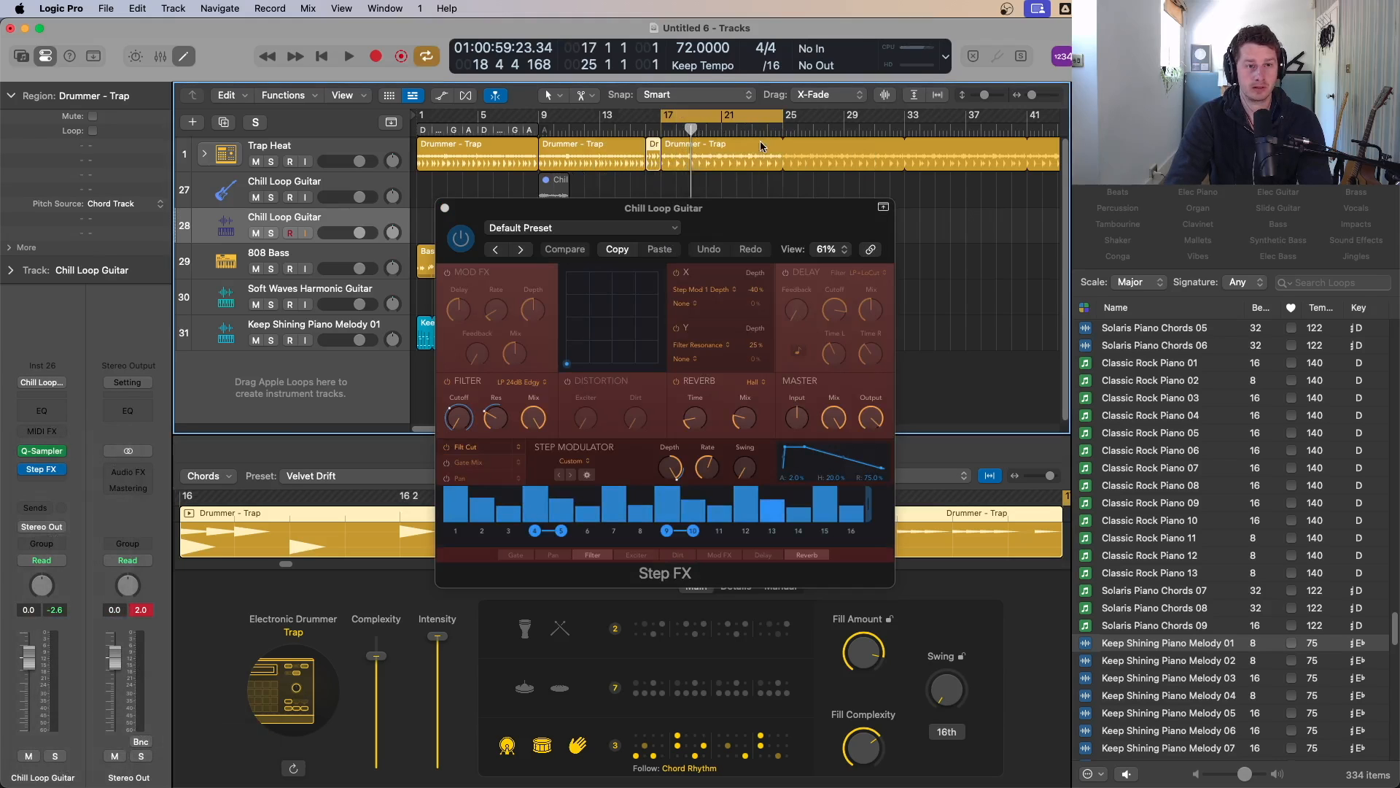
key(space)
click(515, 251)
click(519, 251)
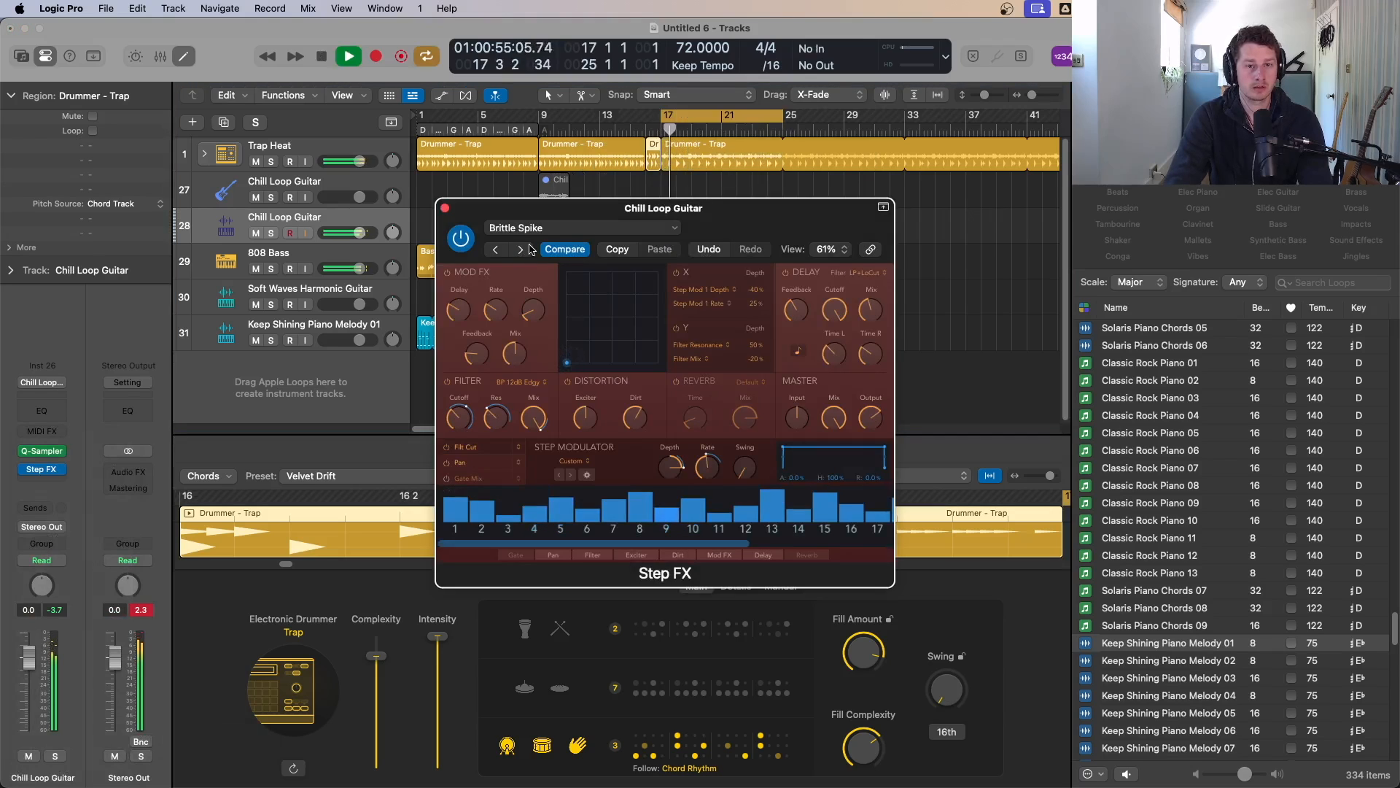
click(521, 251)
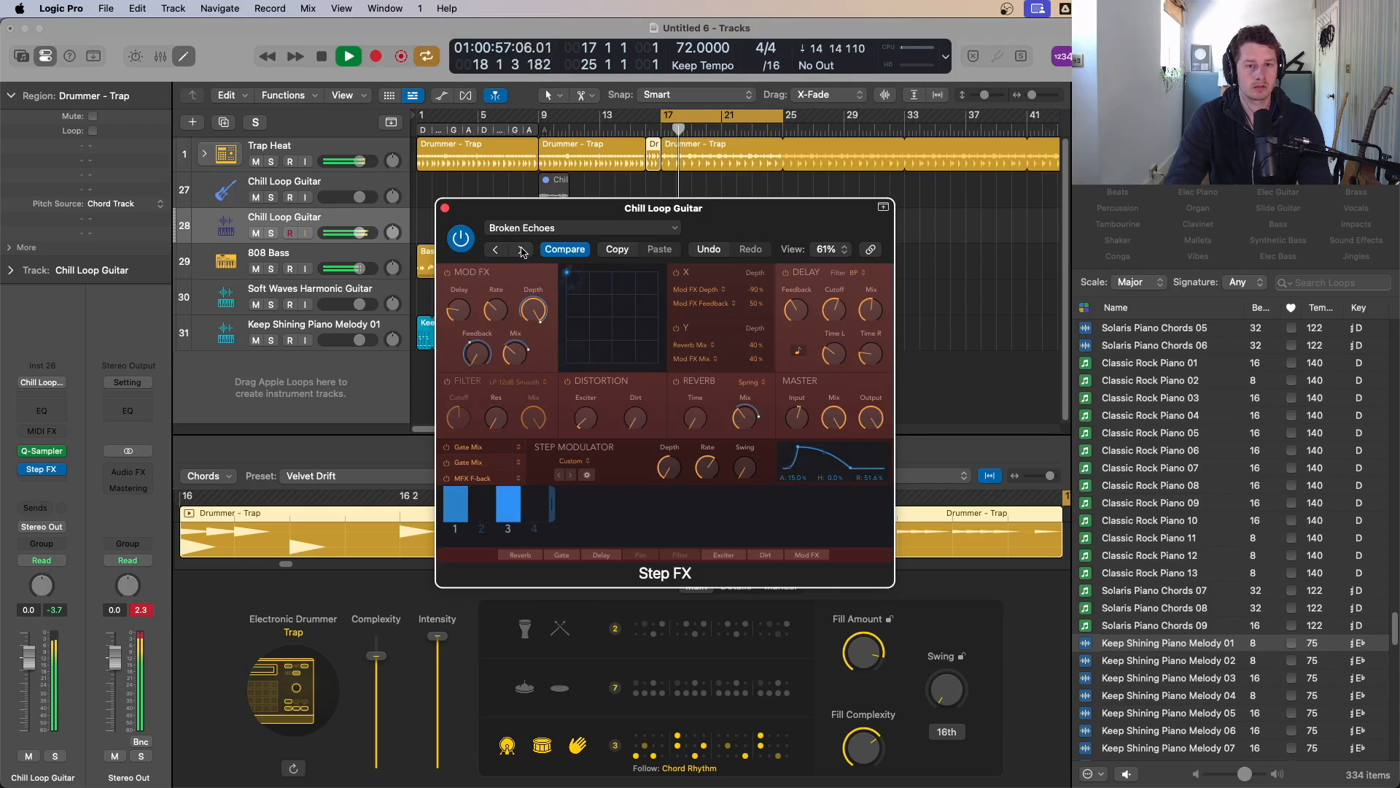
click(523, 251)
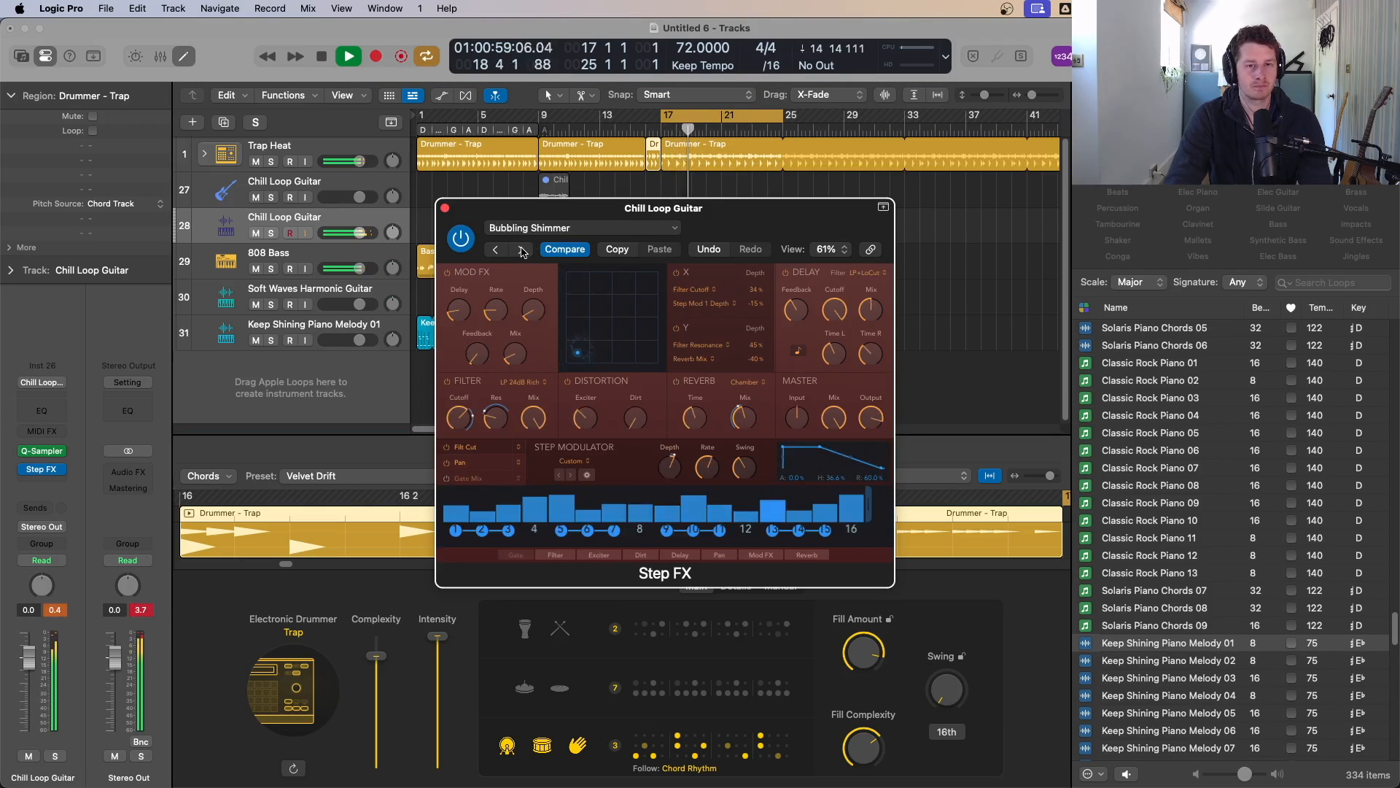
click(522, 251)
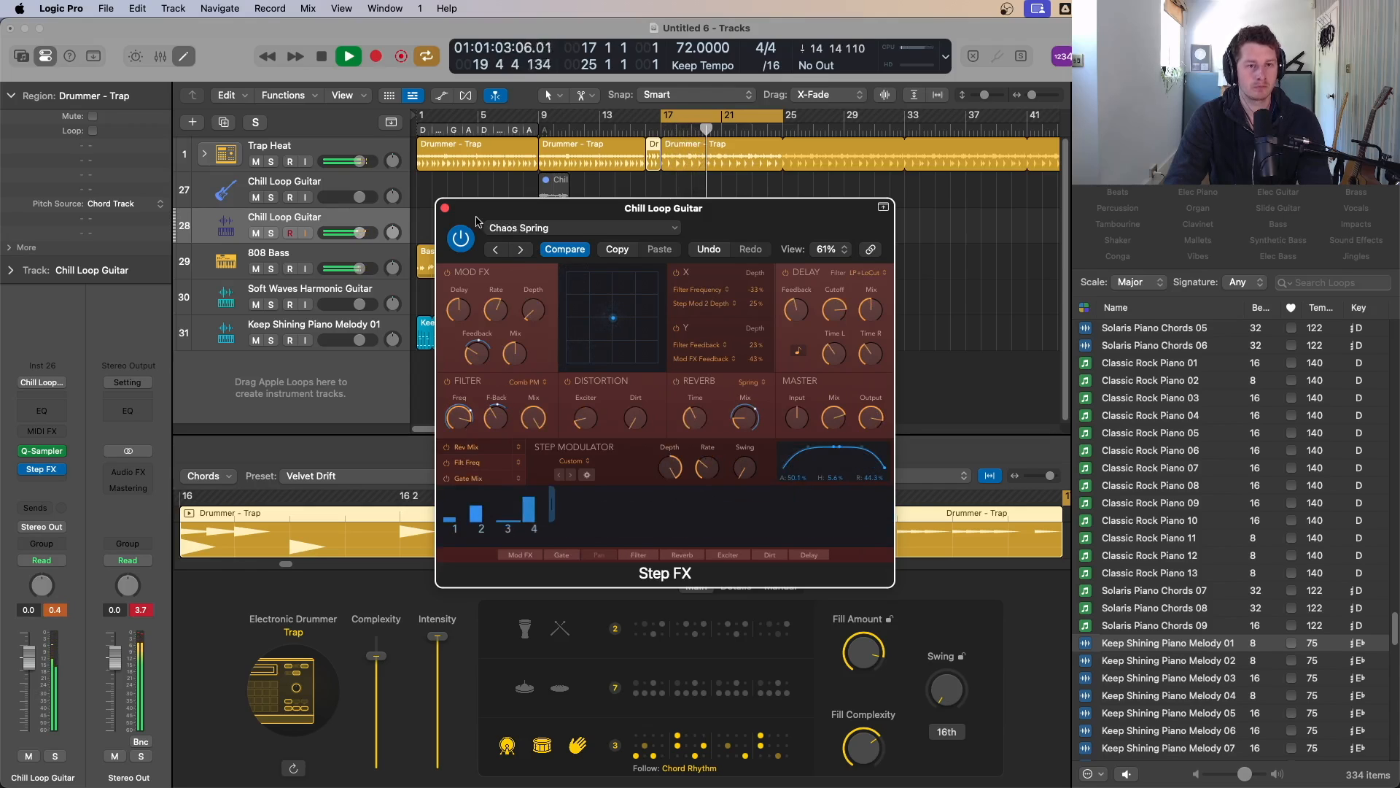
click(522, 251)
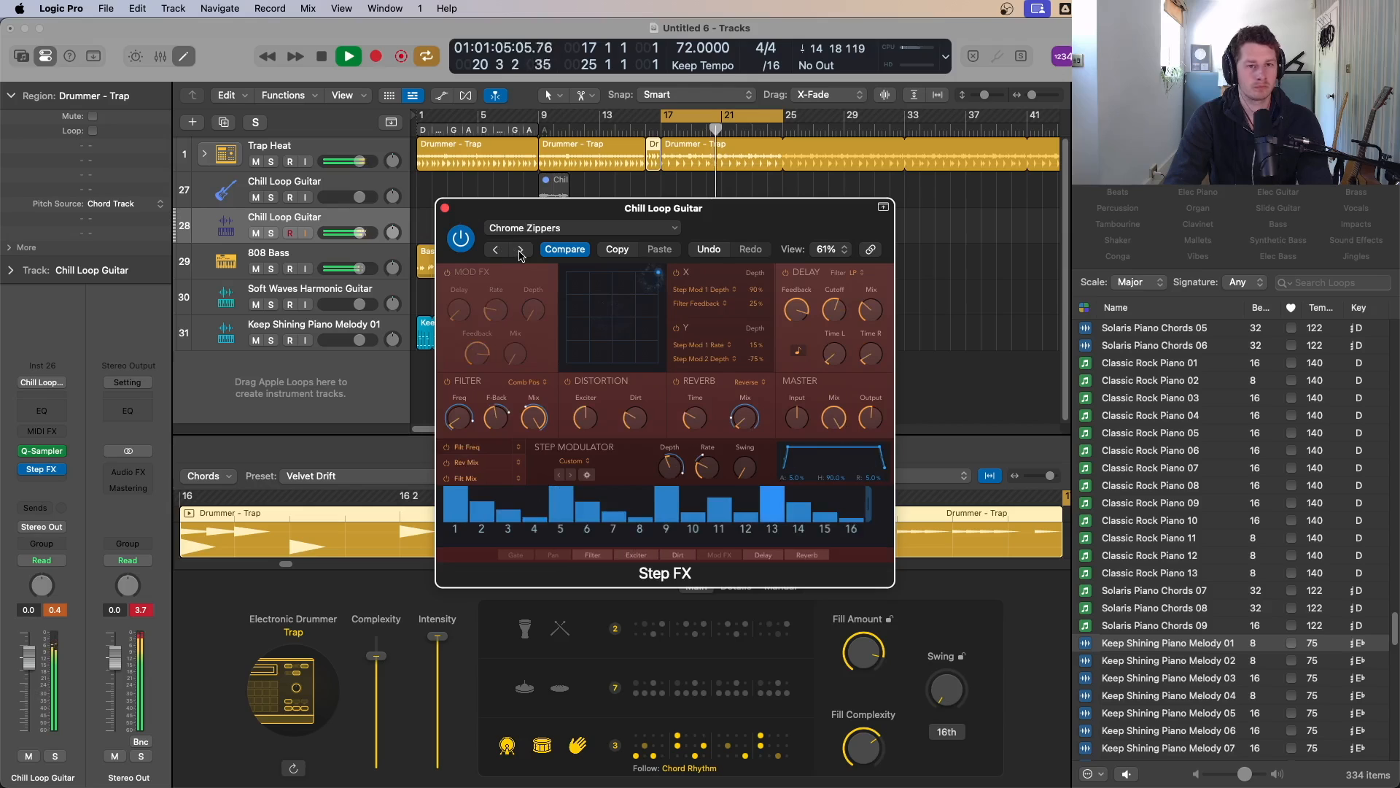
click(521, 251)
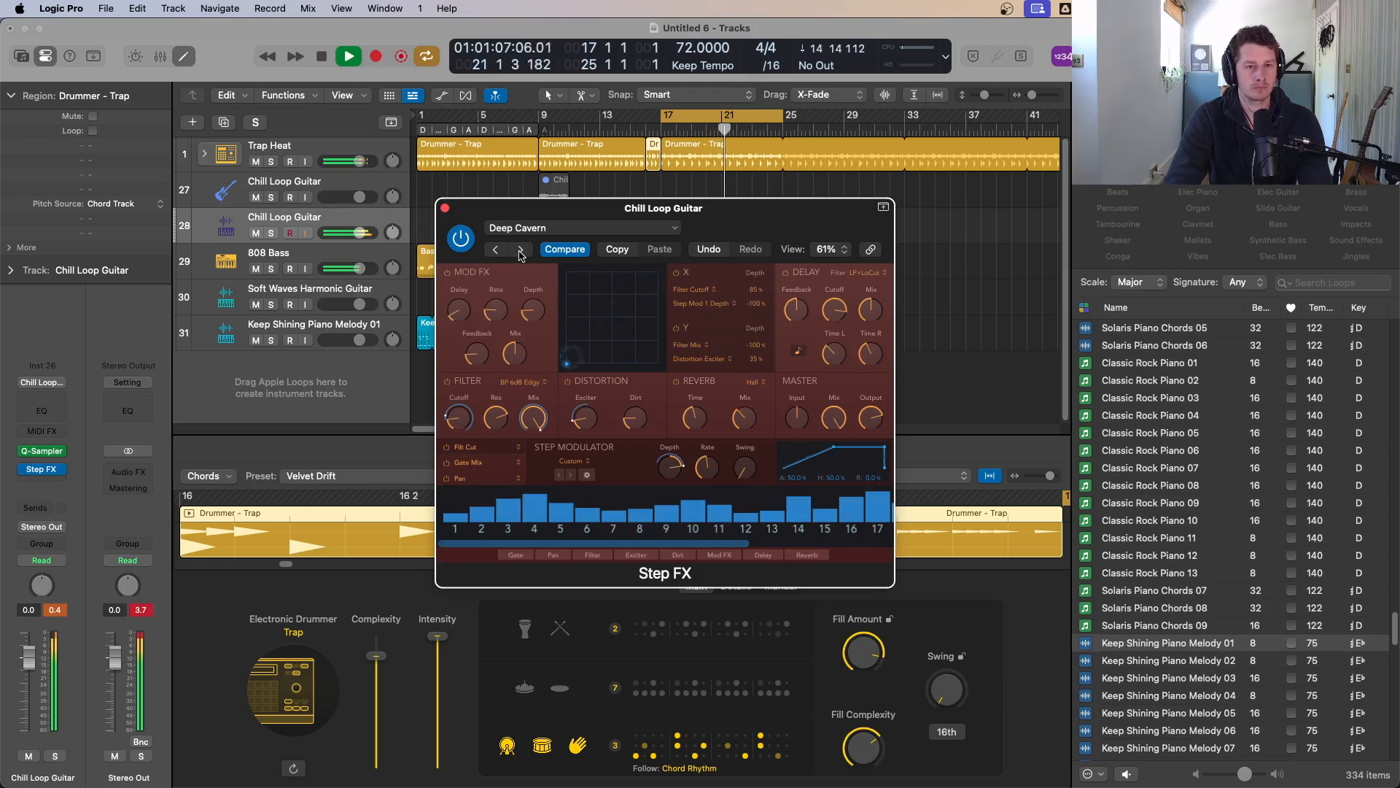
click(521, 251)
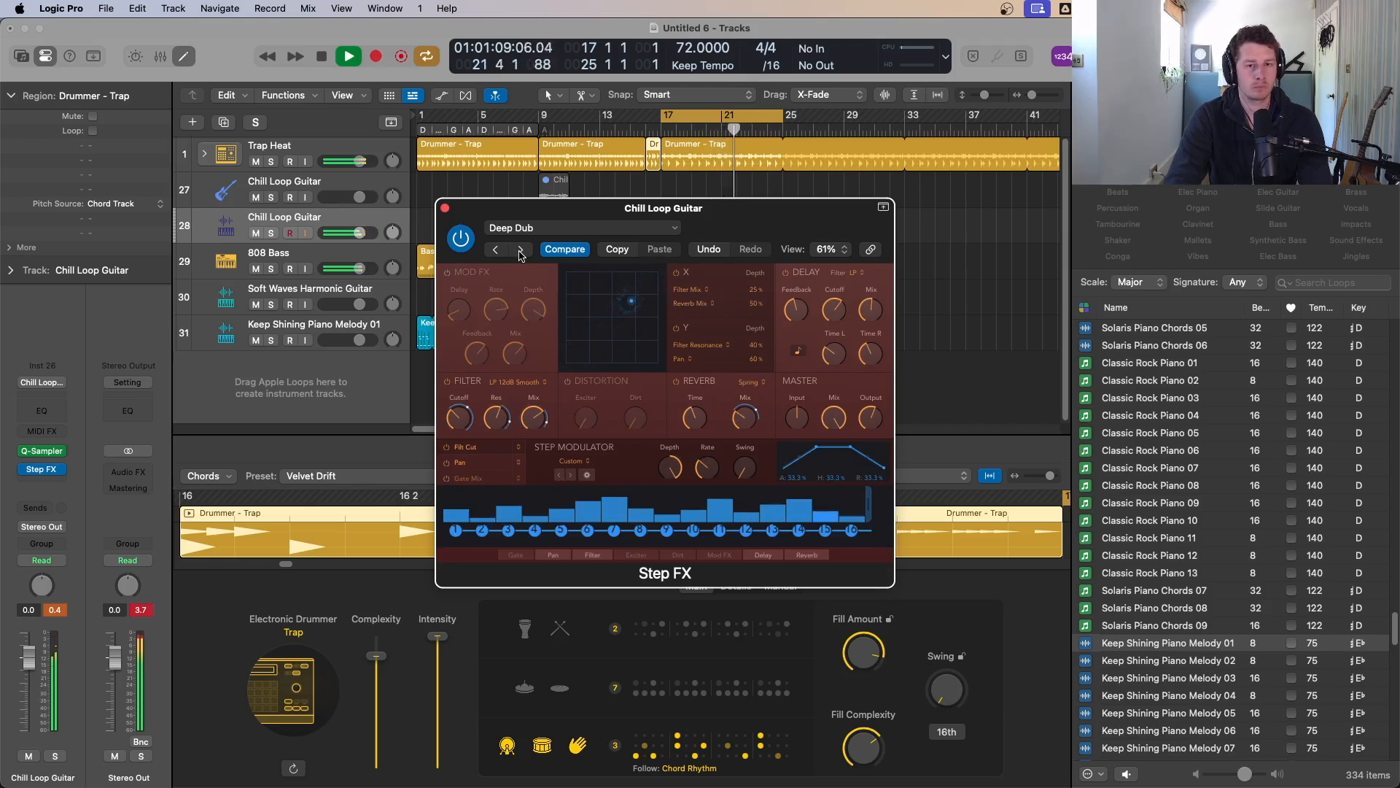
click(521, 251)
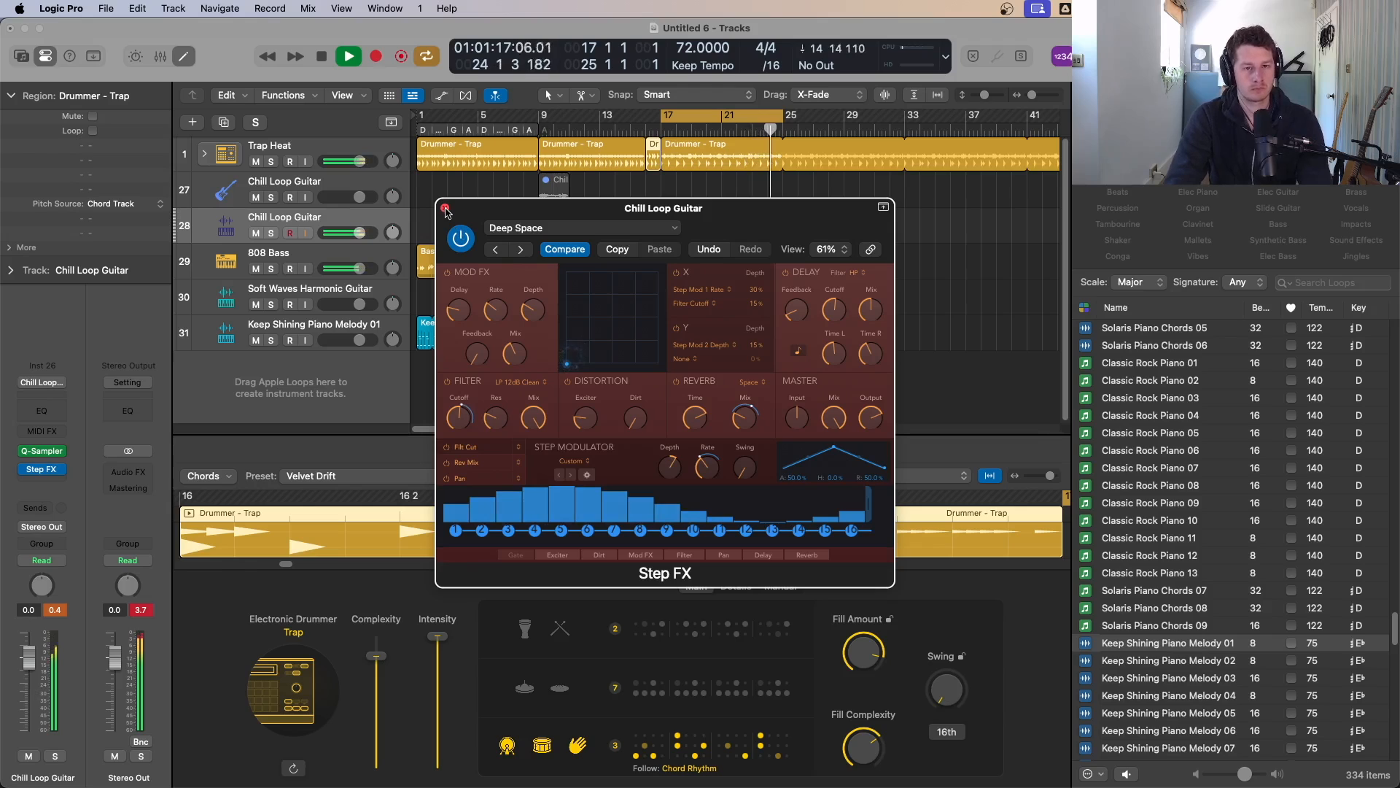
click(445, 210)
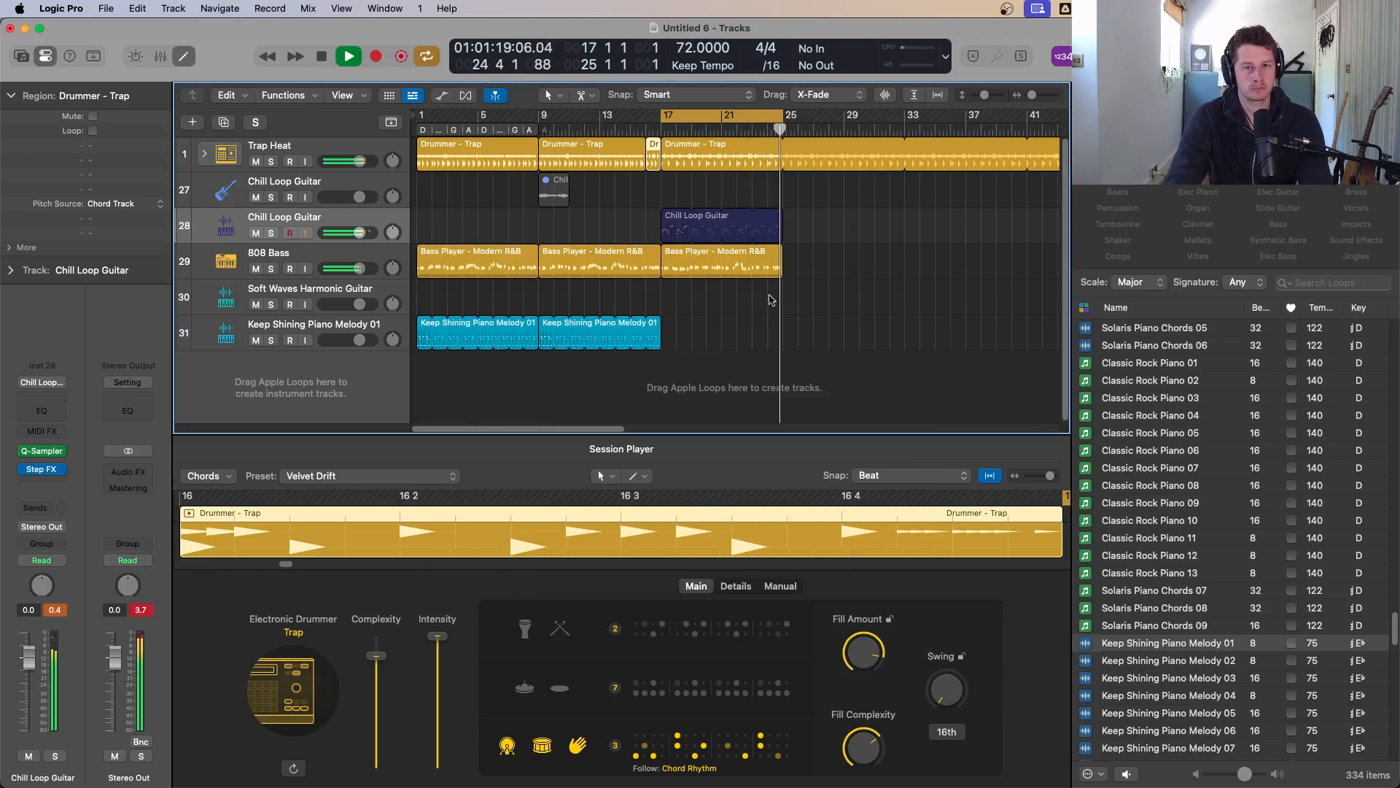
Step: Insert a Phat FX Stereo plug-in after Step FX on the Chill Loop Guitar track
click(42, 487)
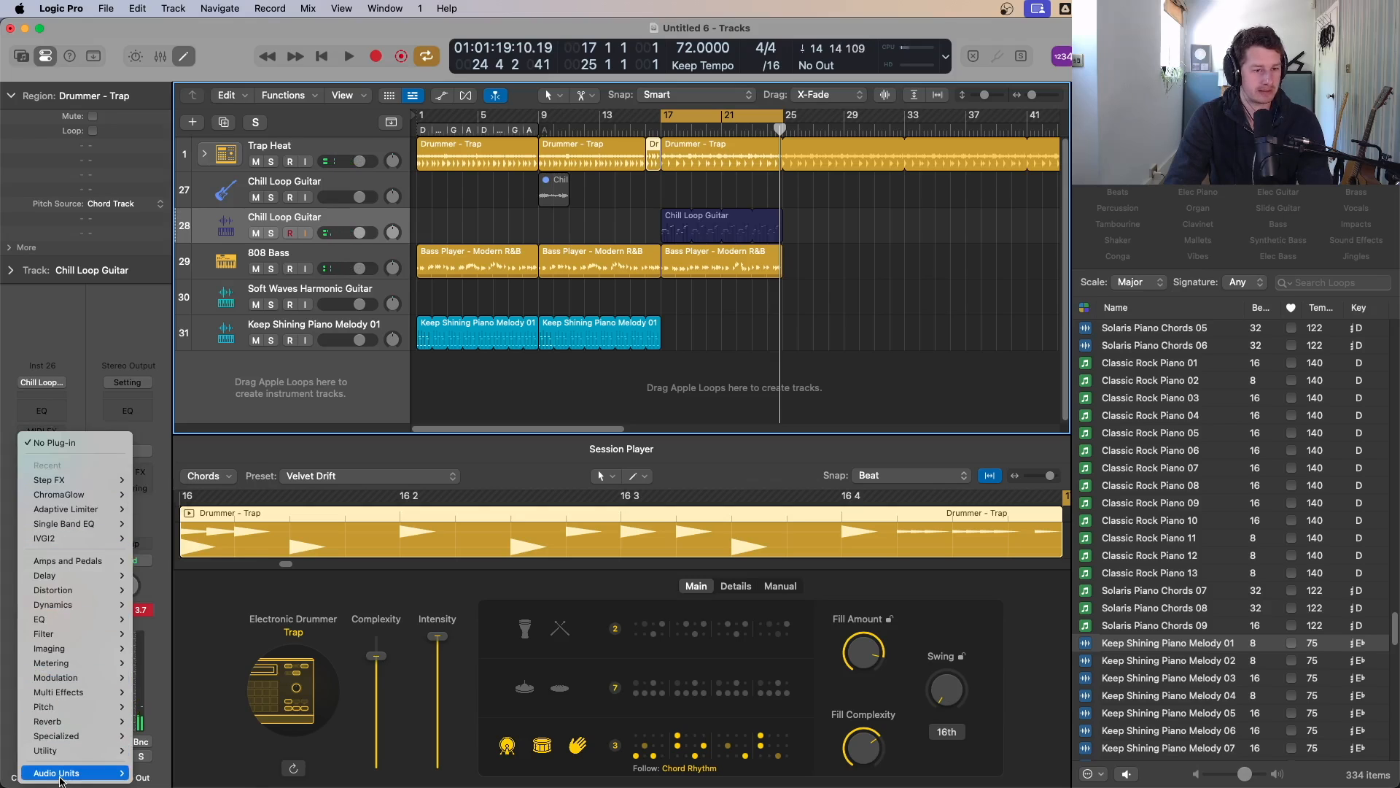
mouse_move(60, 781)
mouse_move(55, 708)
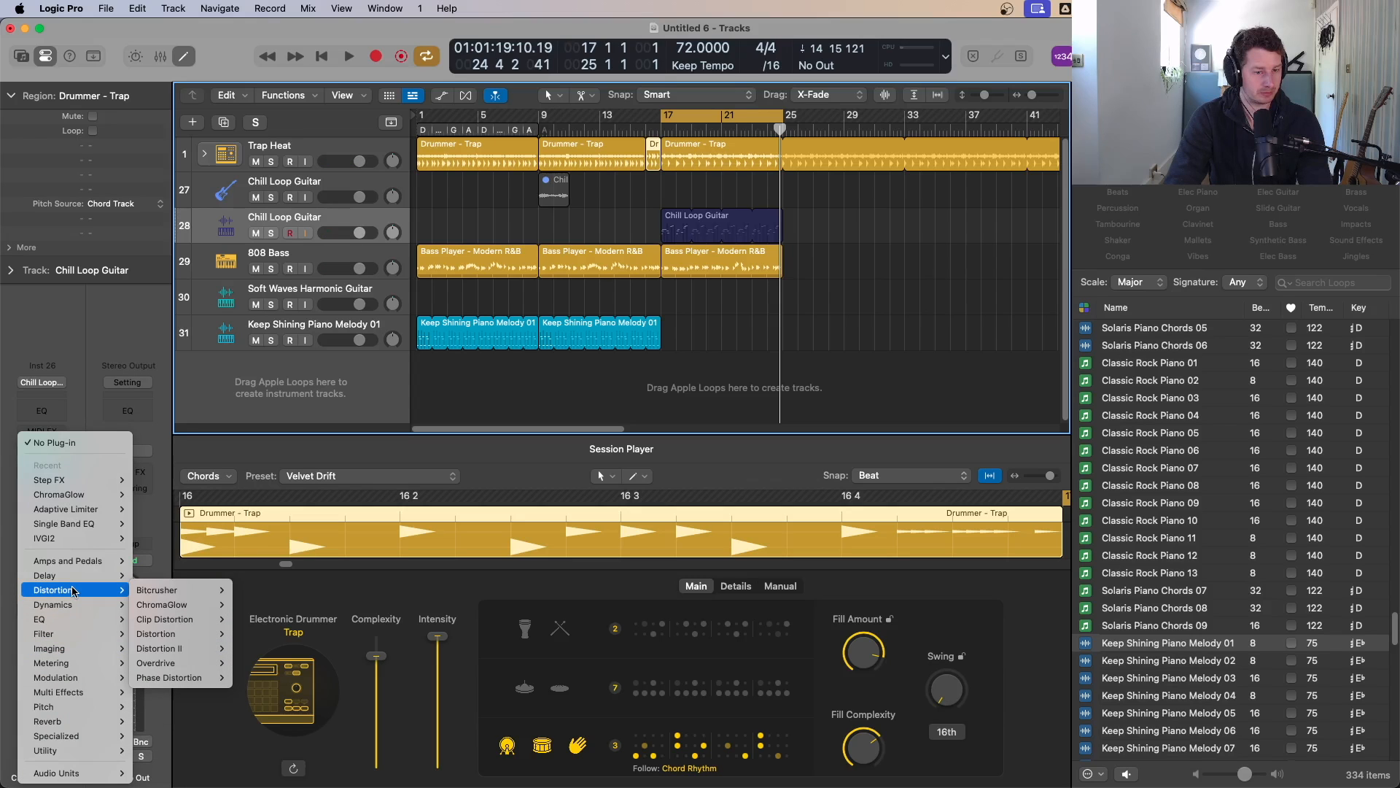
mouse_move(93, 696)
mouse_move(175, 706)
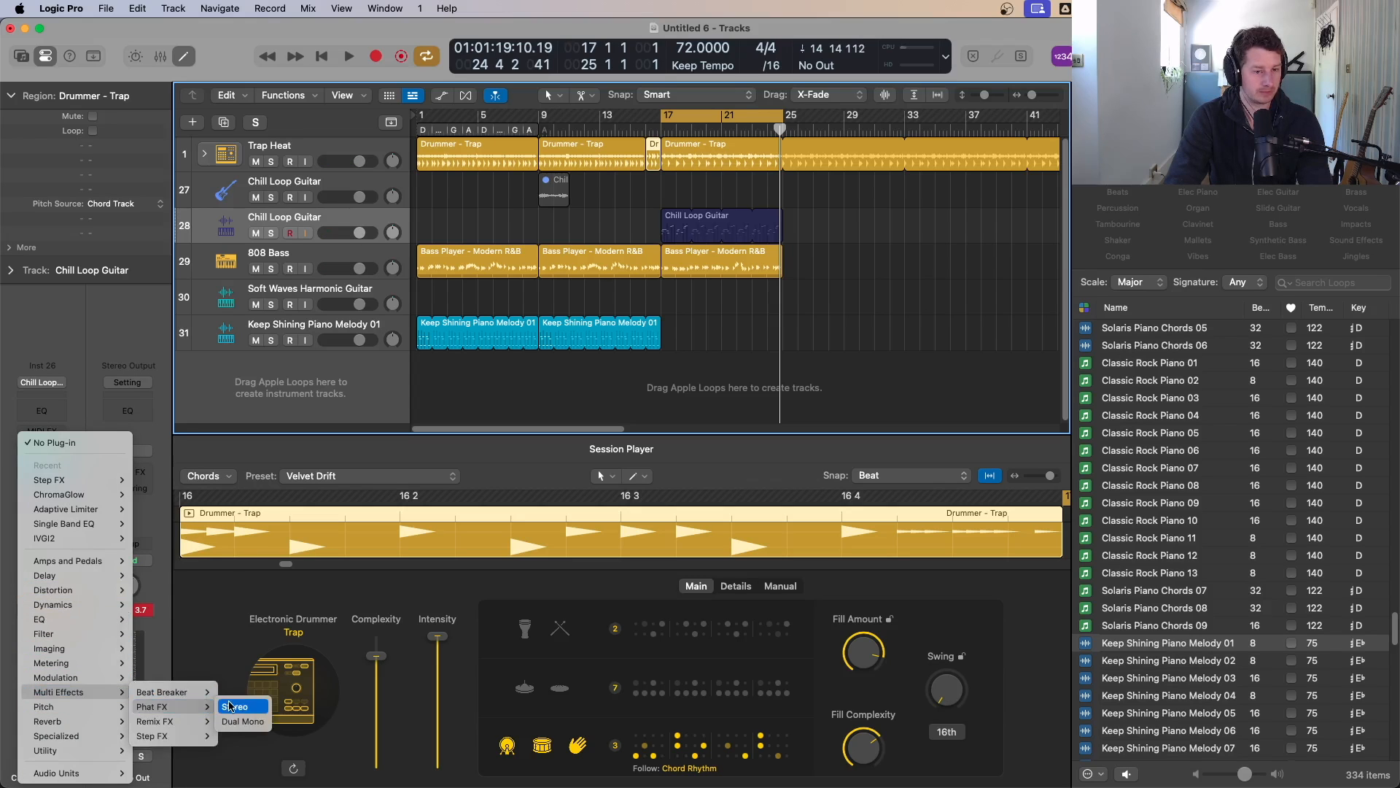
click(230, 707)
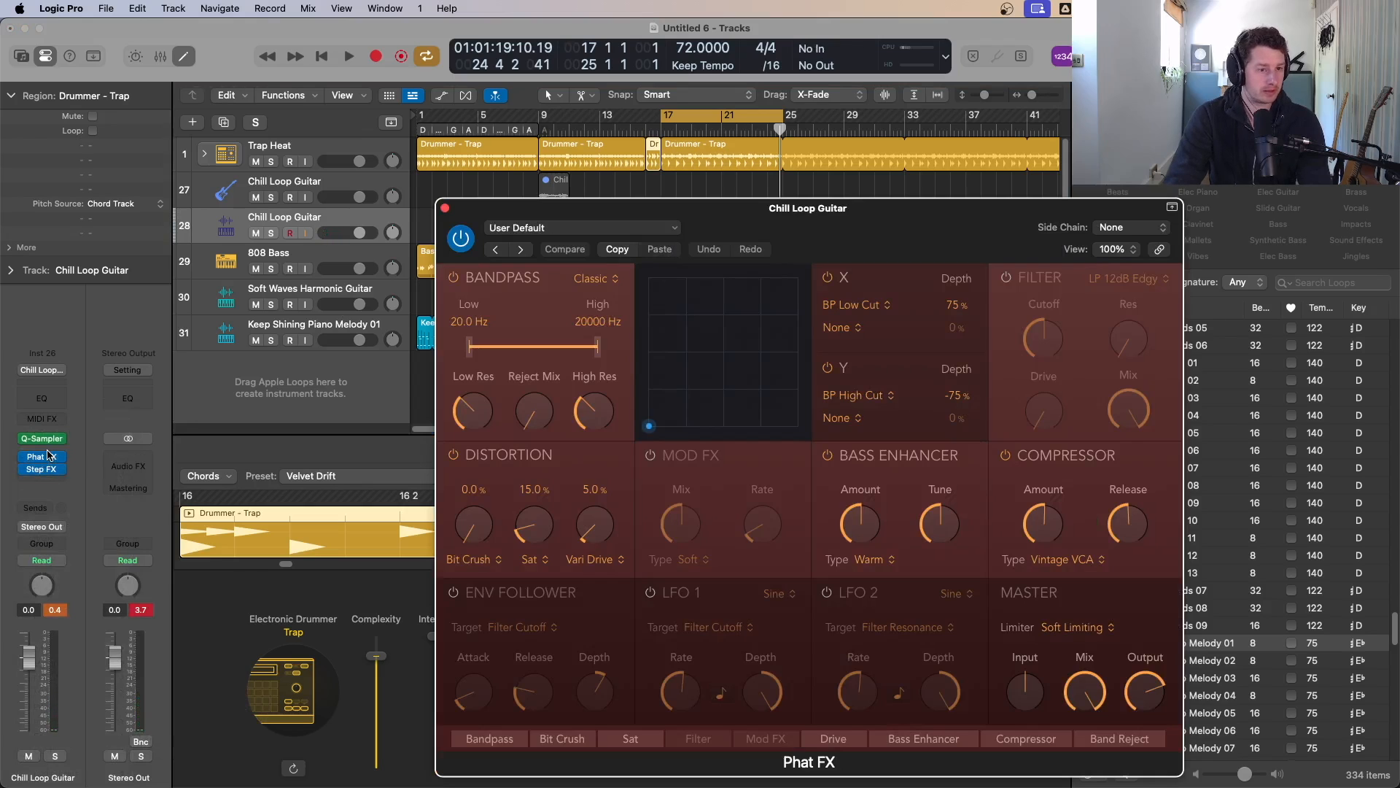
Step: Play the cycle and step through Phat FX Bass presets from Funk Follower to Screamer
key(space)
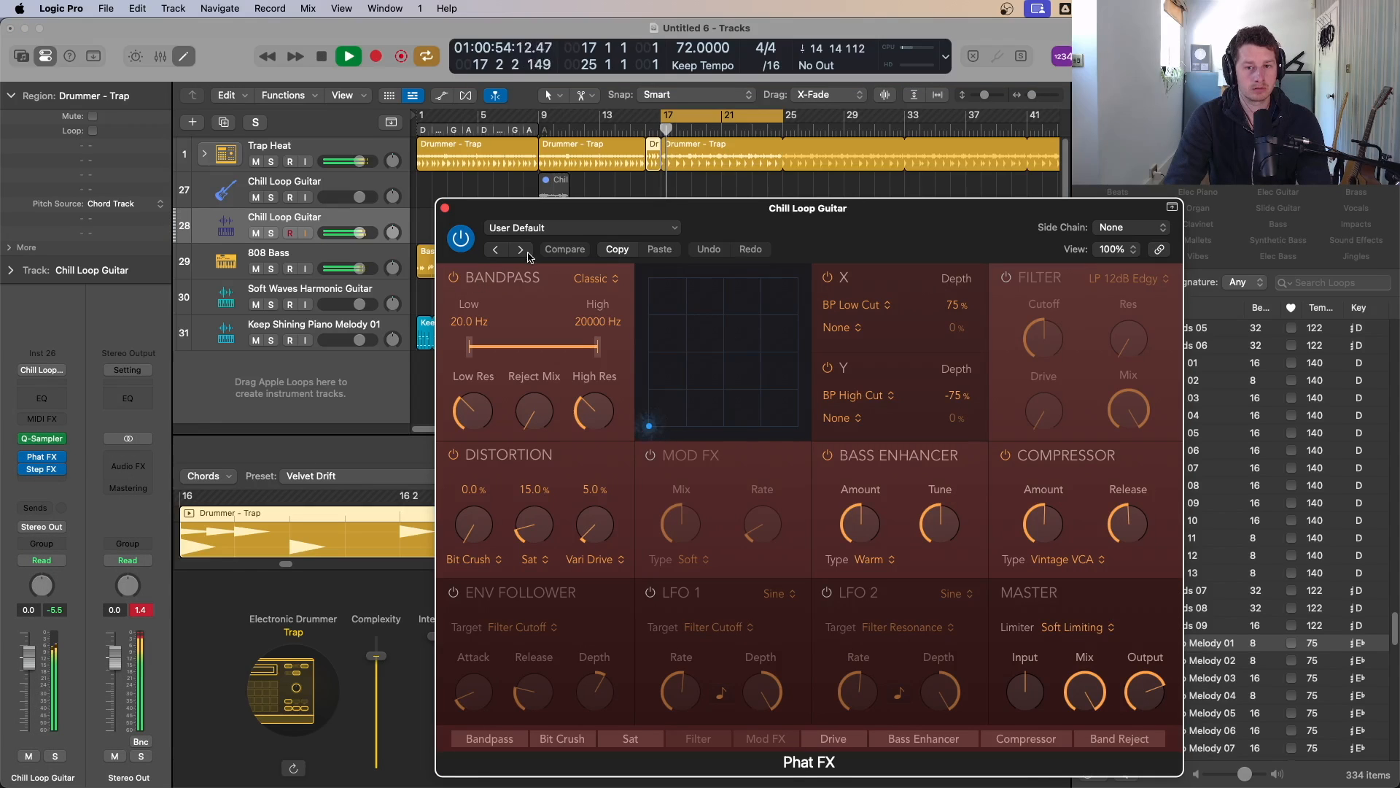
click(530, 228)
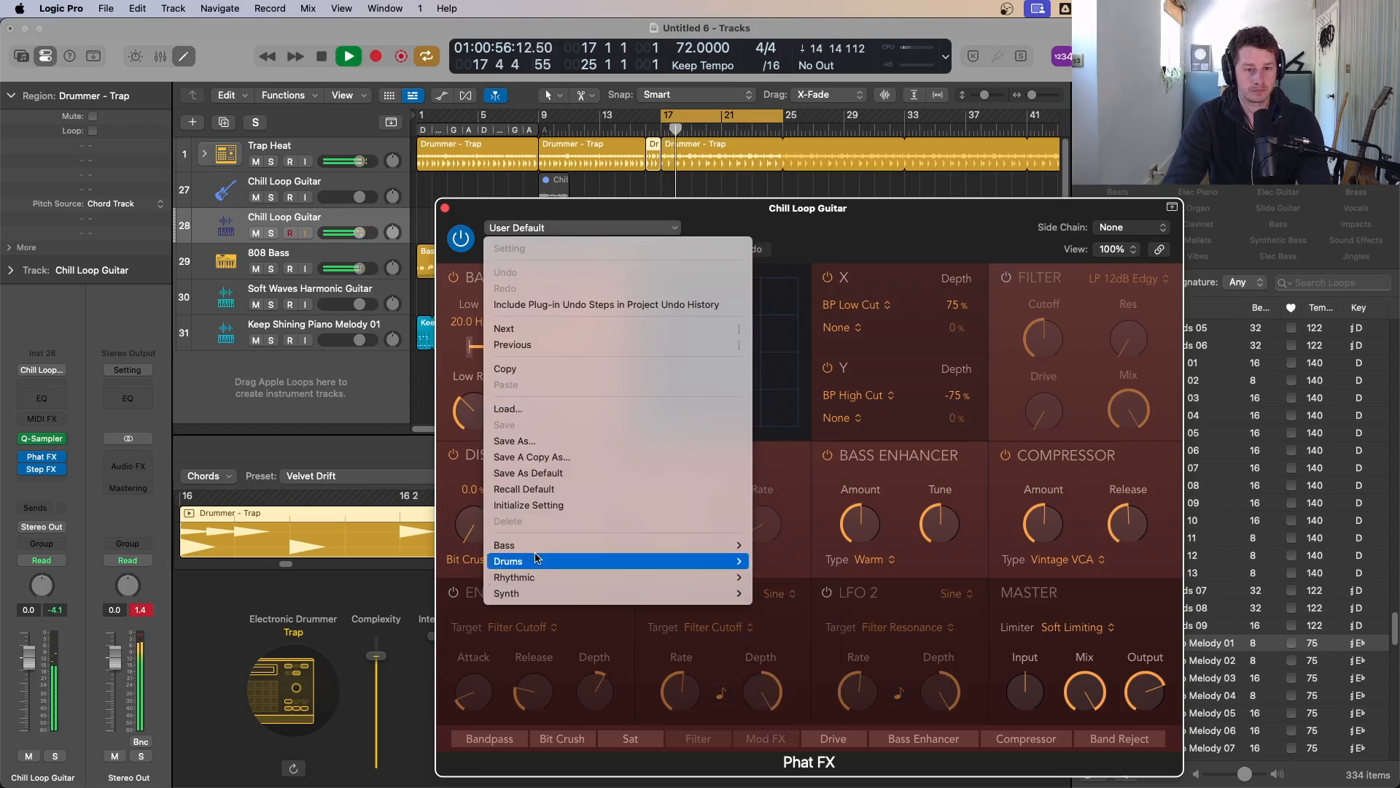
mouse_move(537, 552)
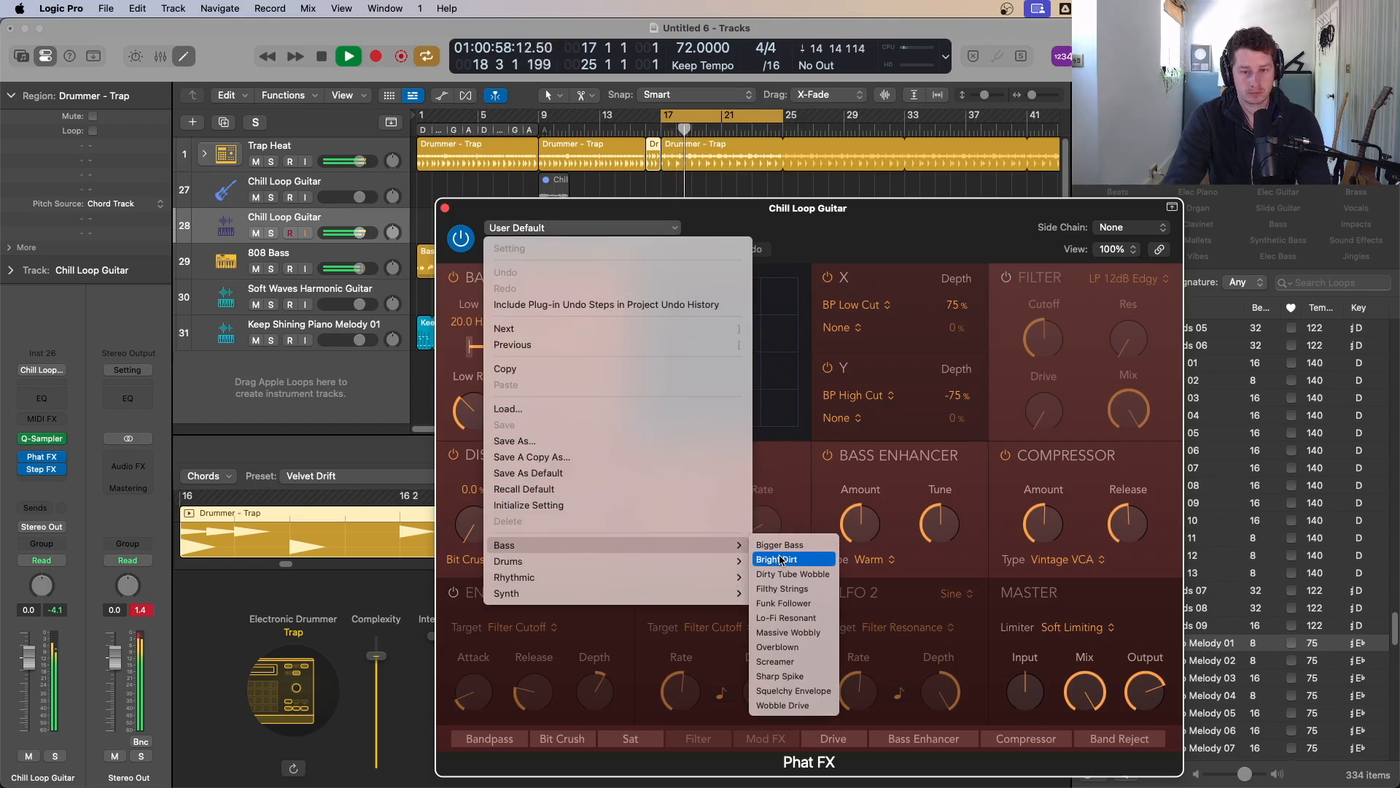
click(787, 603)
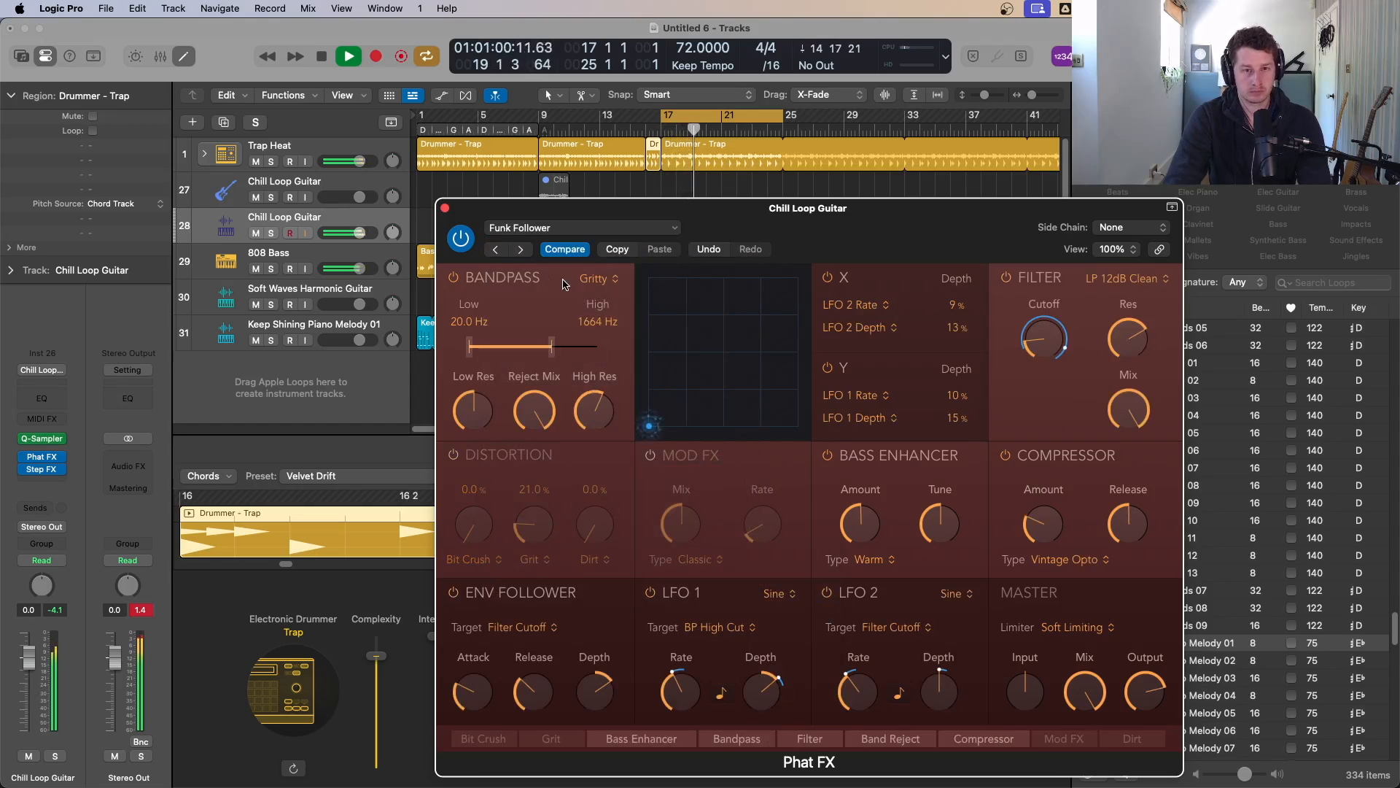
click(522, 251)
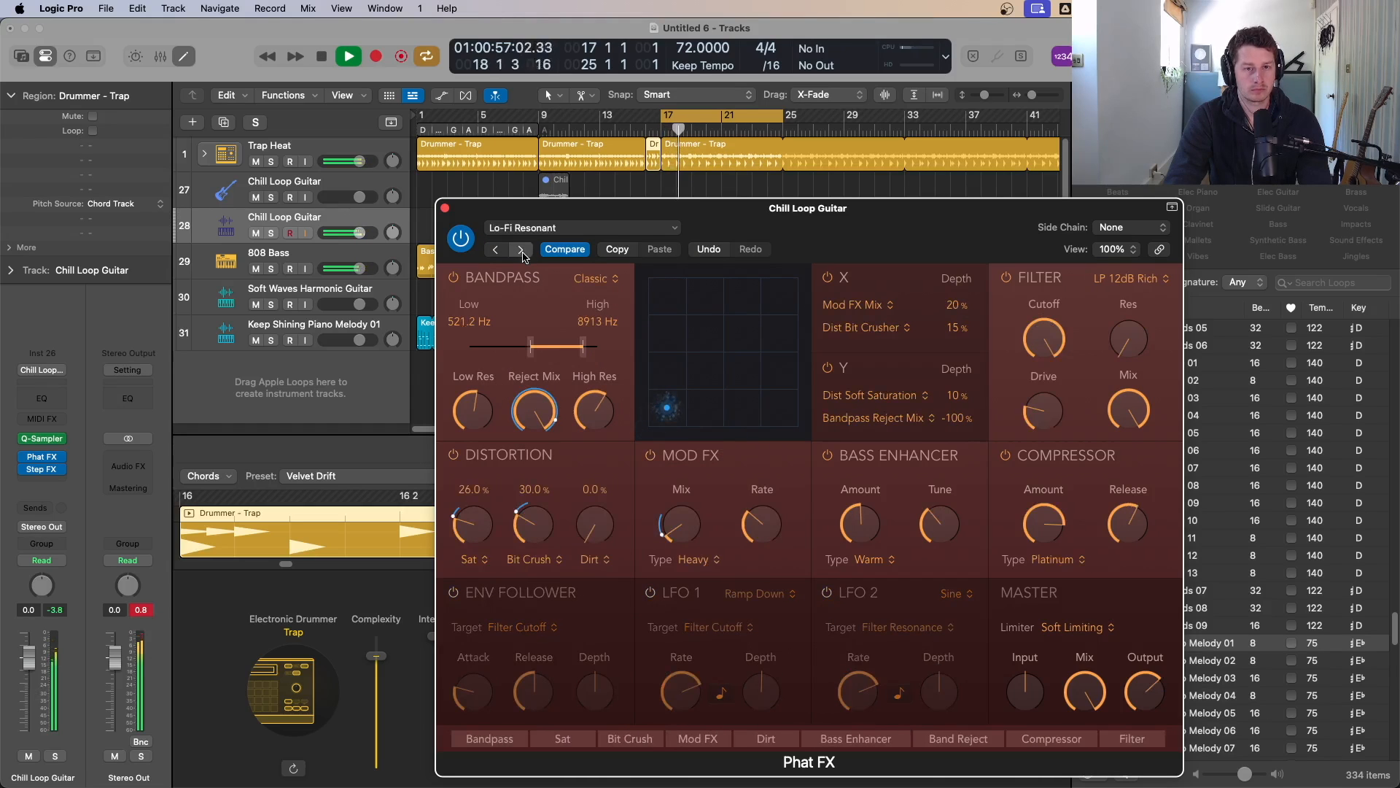
click(522, 251)
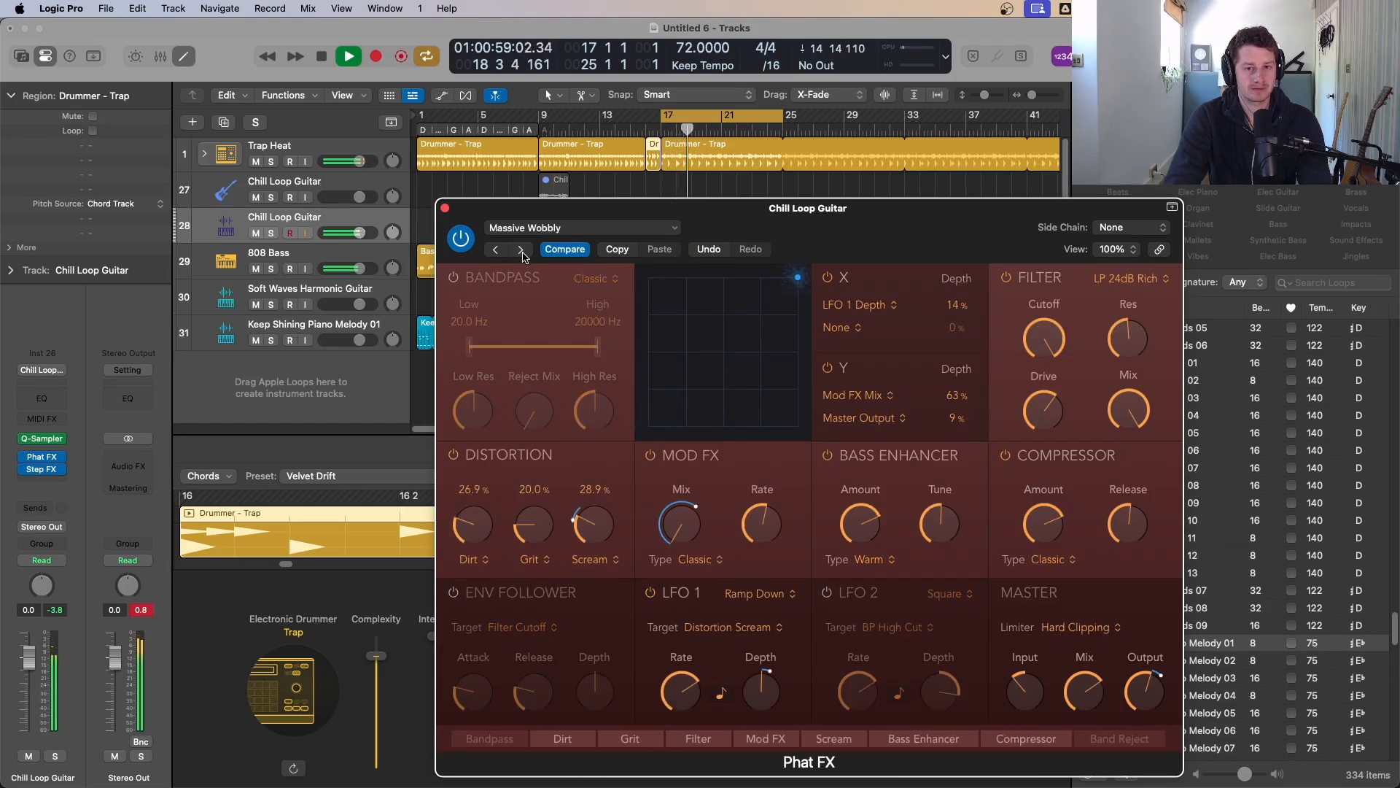
click(522, 251)
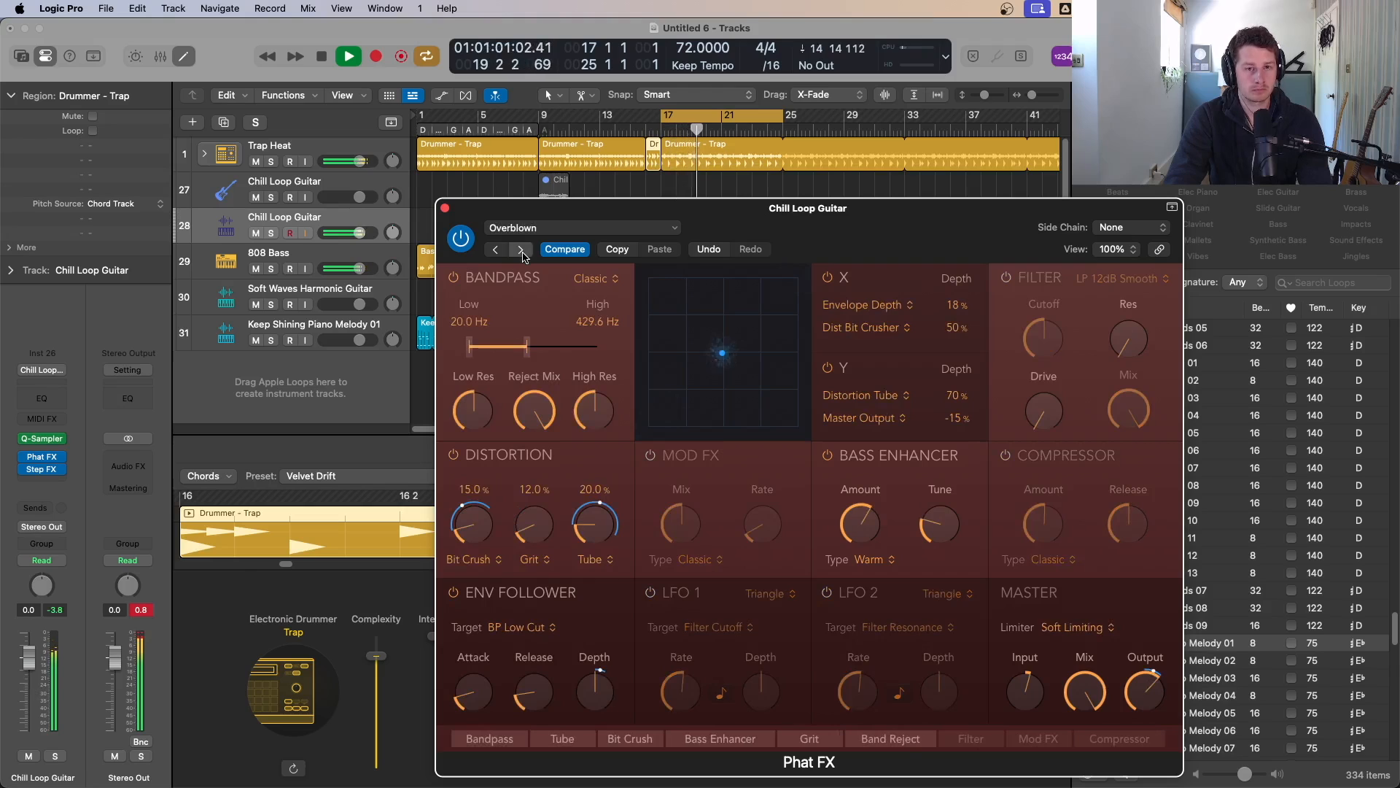
click(521, 250)
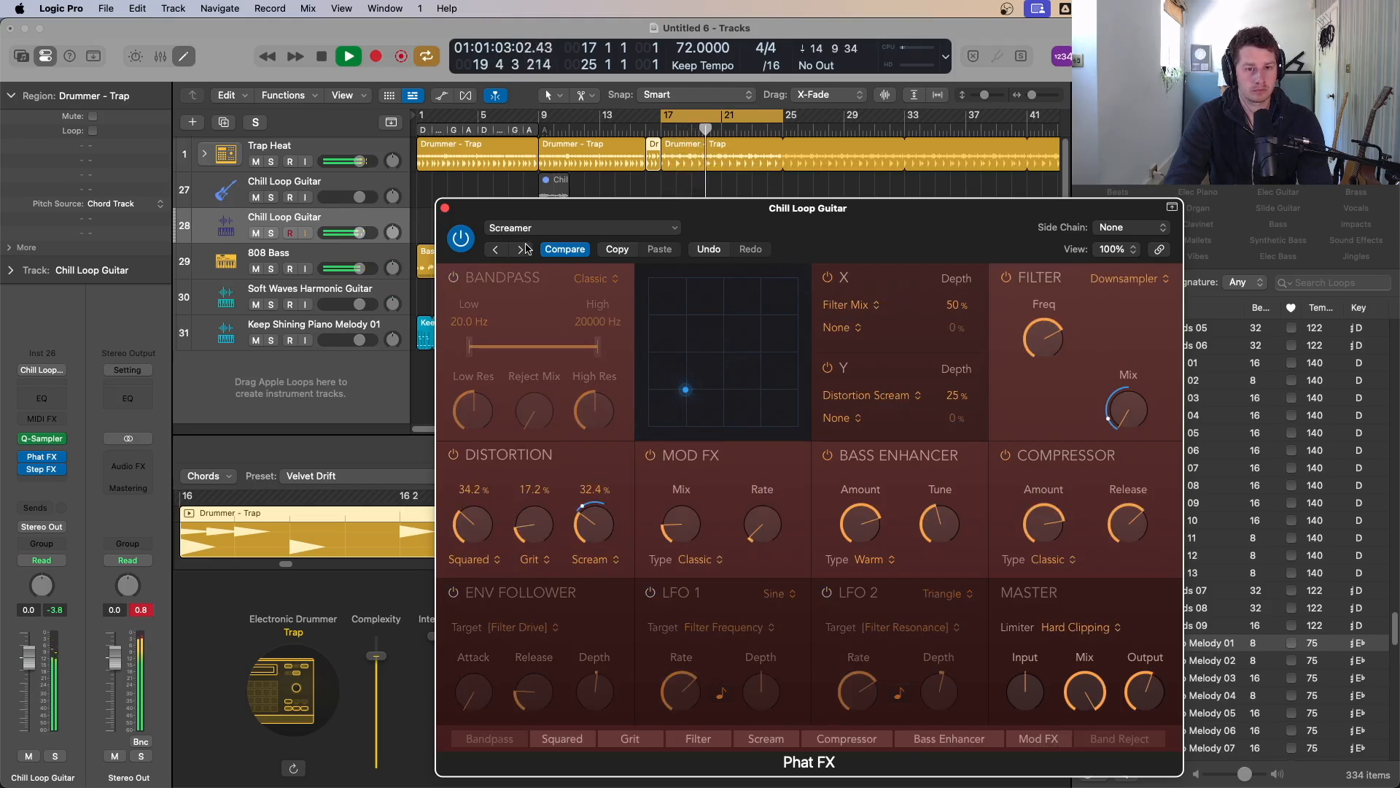
Step: Load the Phat FX Bright Dirt preset, advance to Dirty Tube Wobble, and close the plug-in window
click(530, 230)
mouse_move(579, 552)
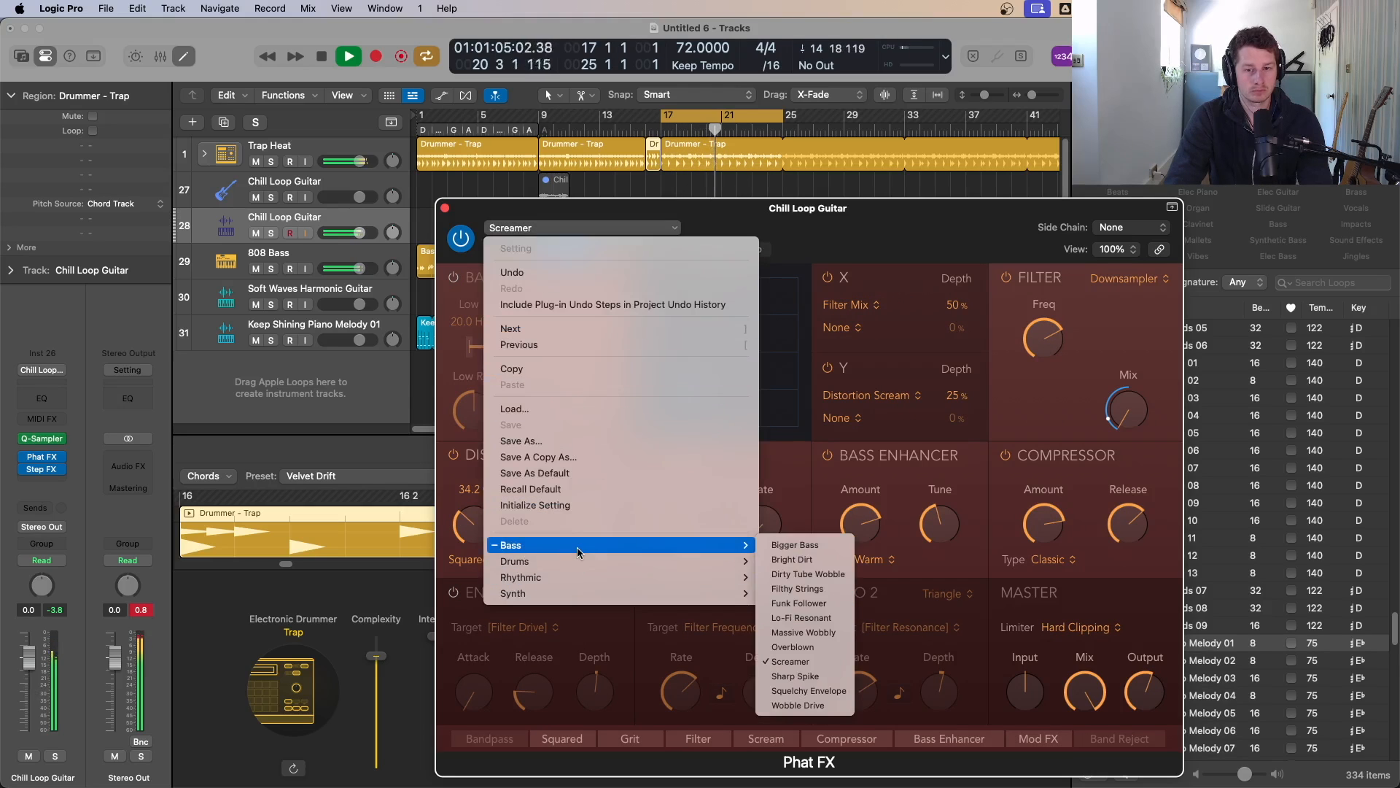
click(791, 559)
click(522, 250)
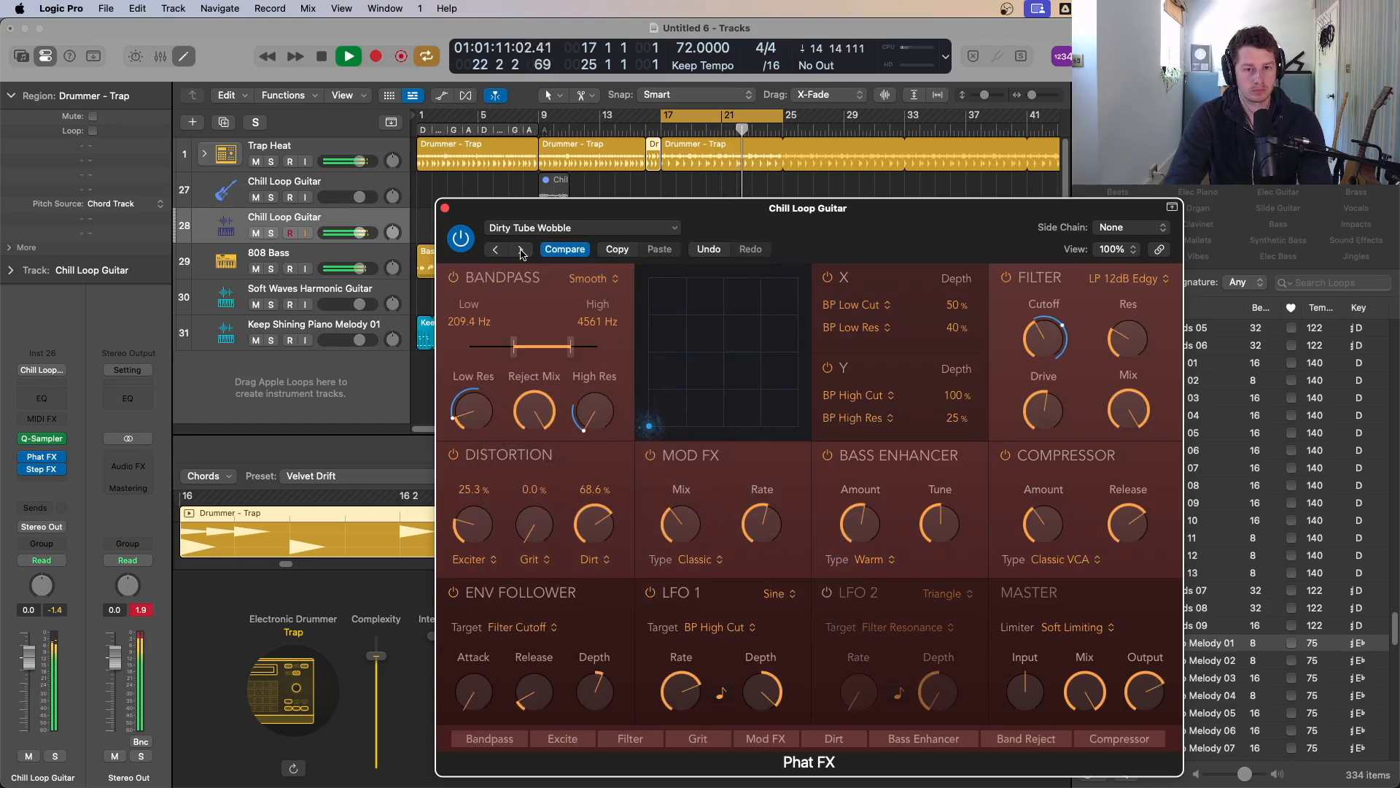
click(445, 208)
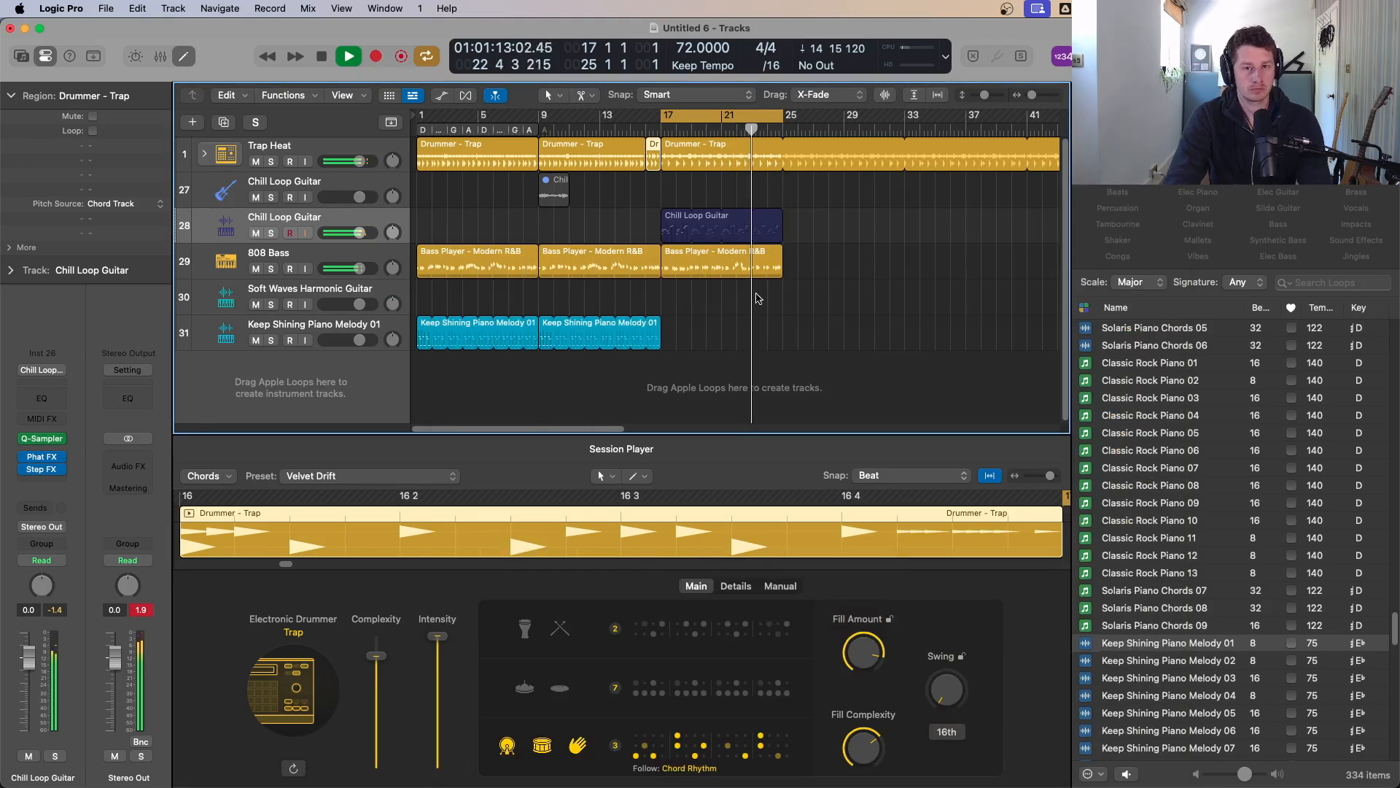
Step: Turn off cycle mode and play the project from the beginning
scroll(756, 296, down, 1)
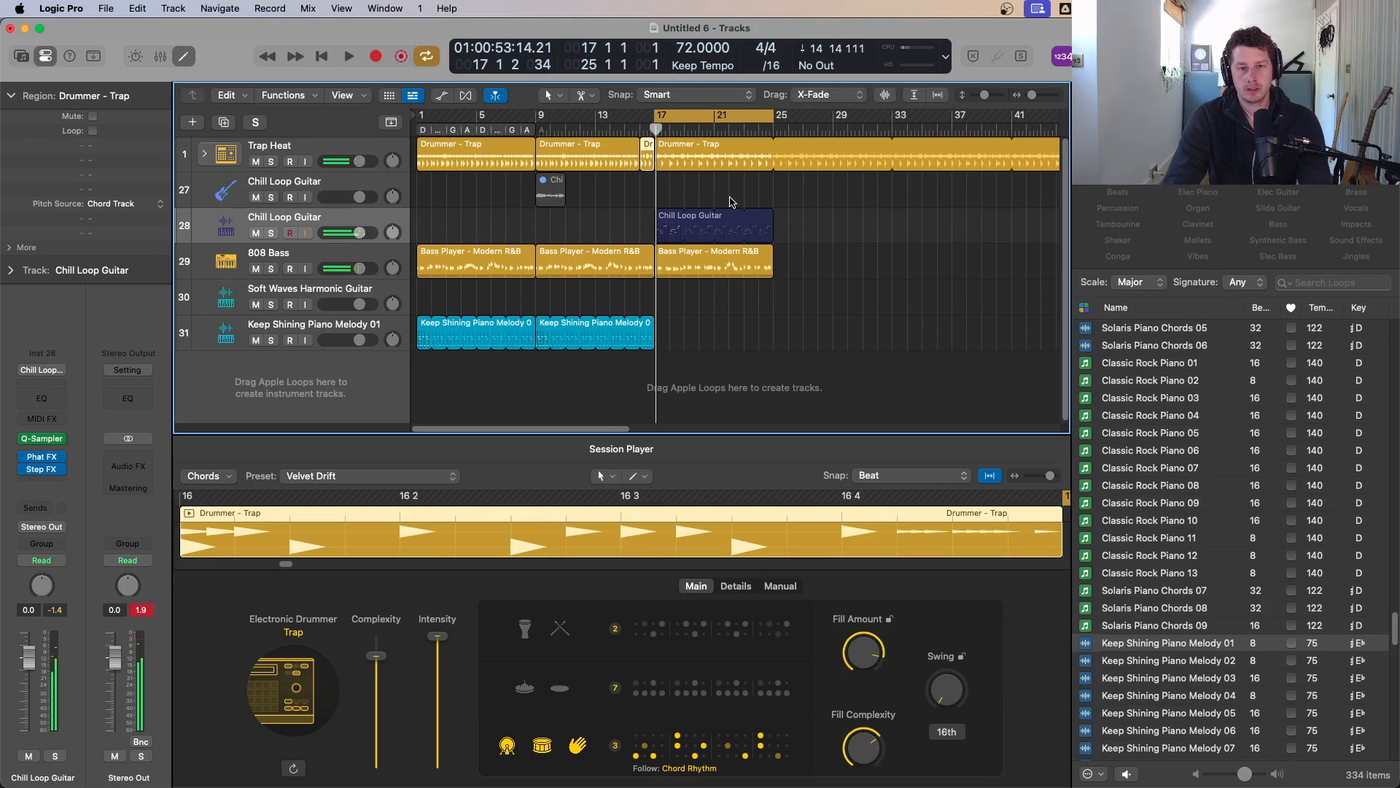
key(c)
key(Return)
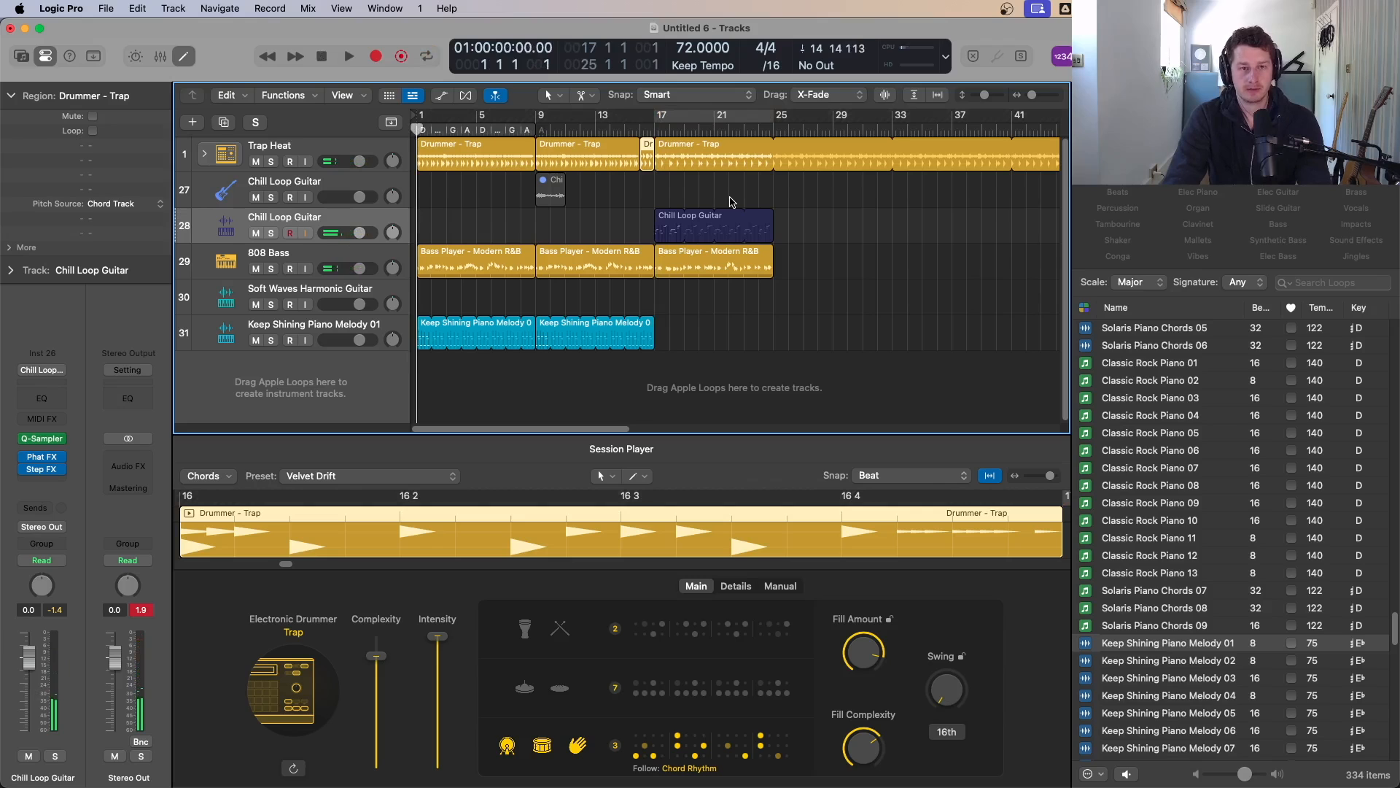
key(space)
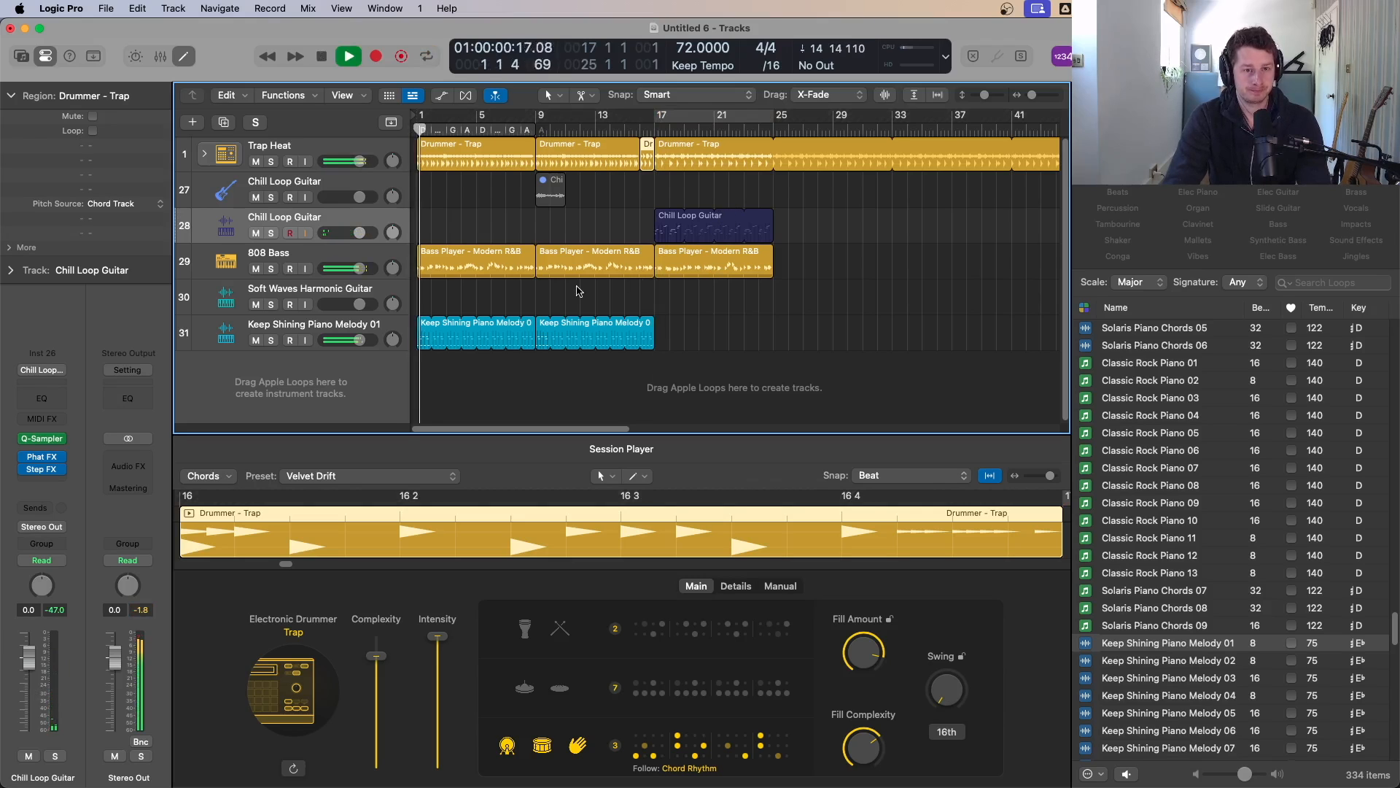
Step: Delete the first four bars of the piano melody so it enters at bar 5
ctrl+alt+click(596, 384)
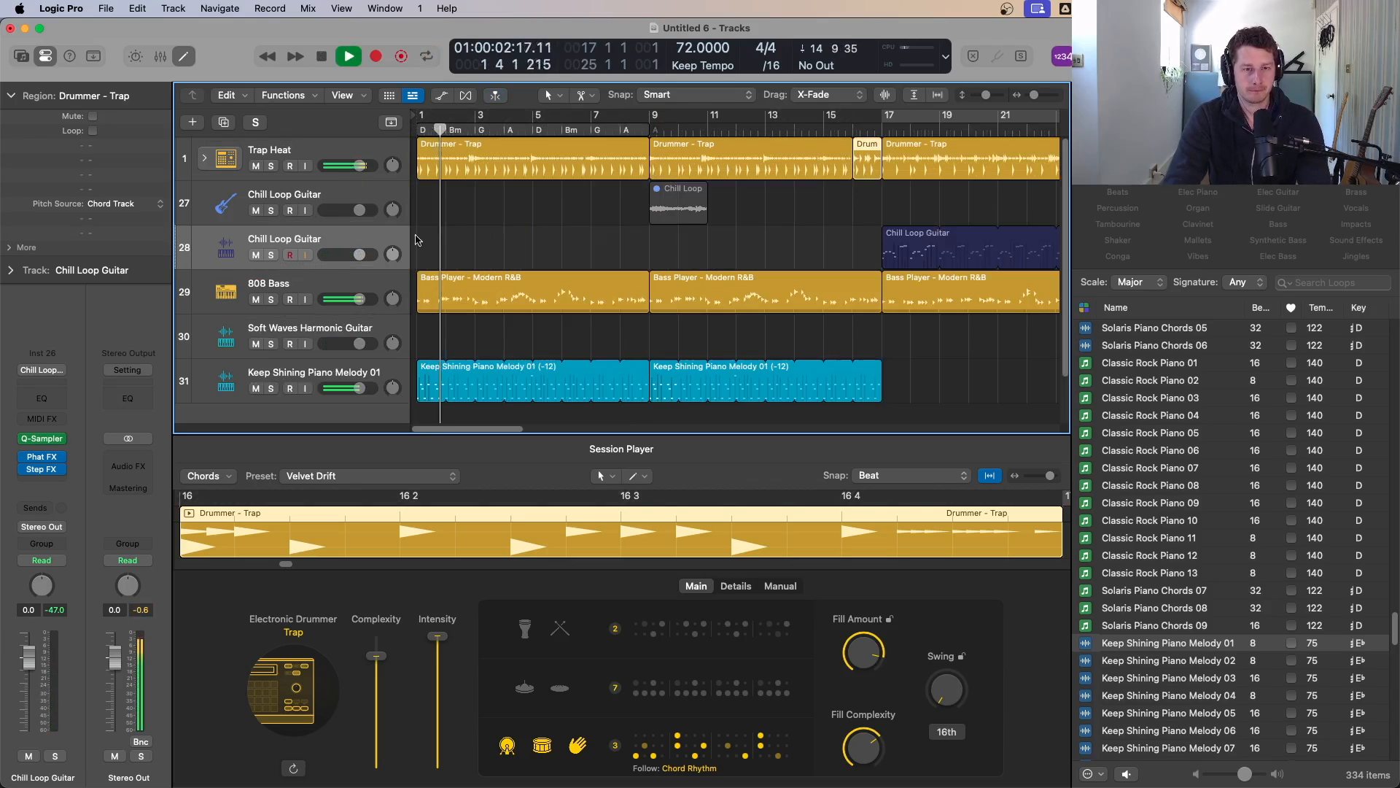
click(509, 379)
drag(509, 387, 473, 370)
key(Delete)
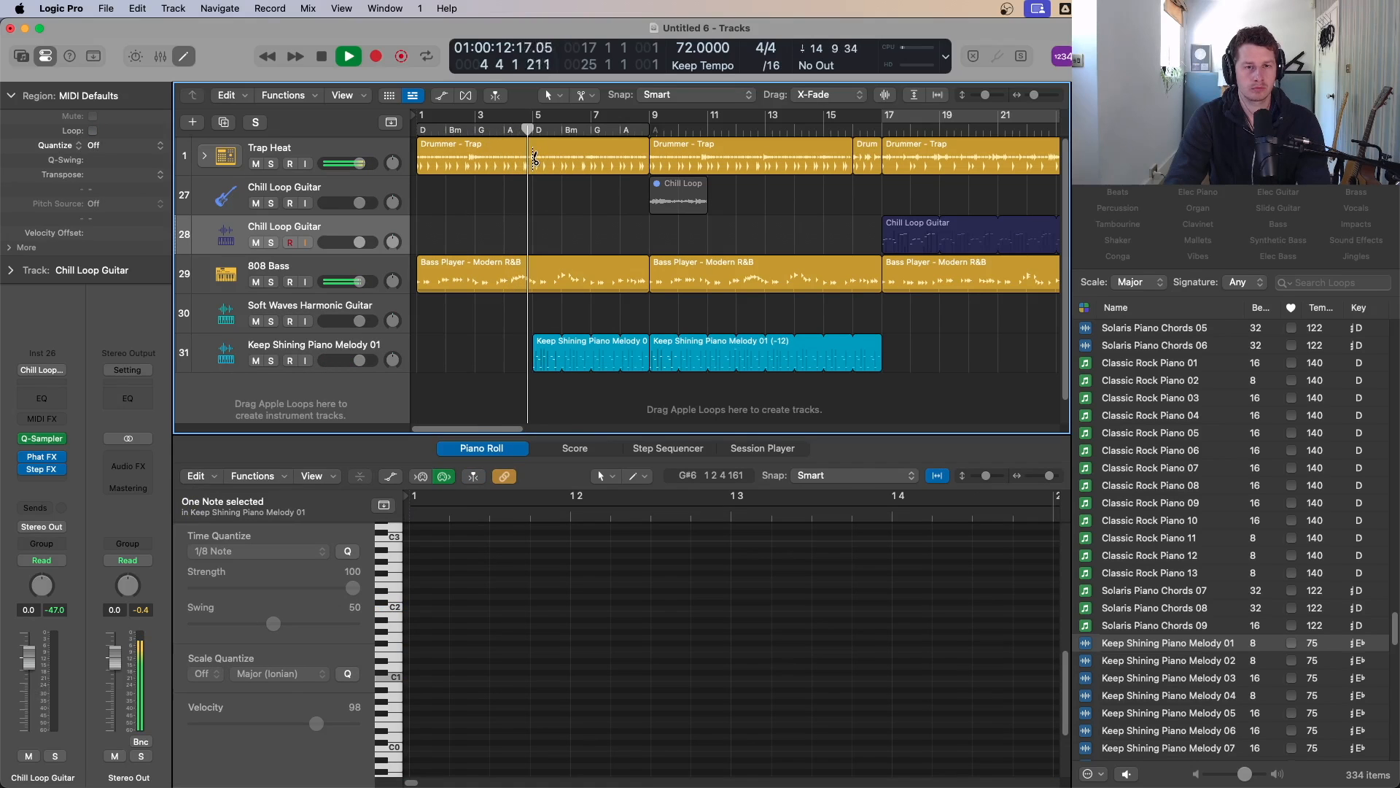
Step: Copy the sliced Chill Loop Guitar region from bar 17 to bar 9
super+click(533, 157)
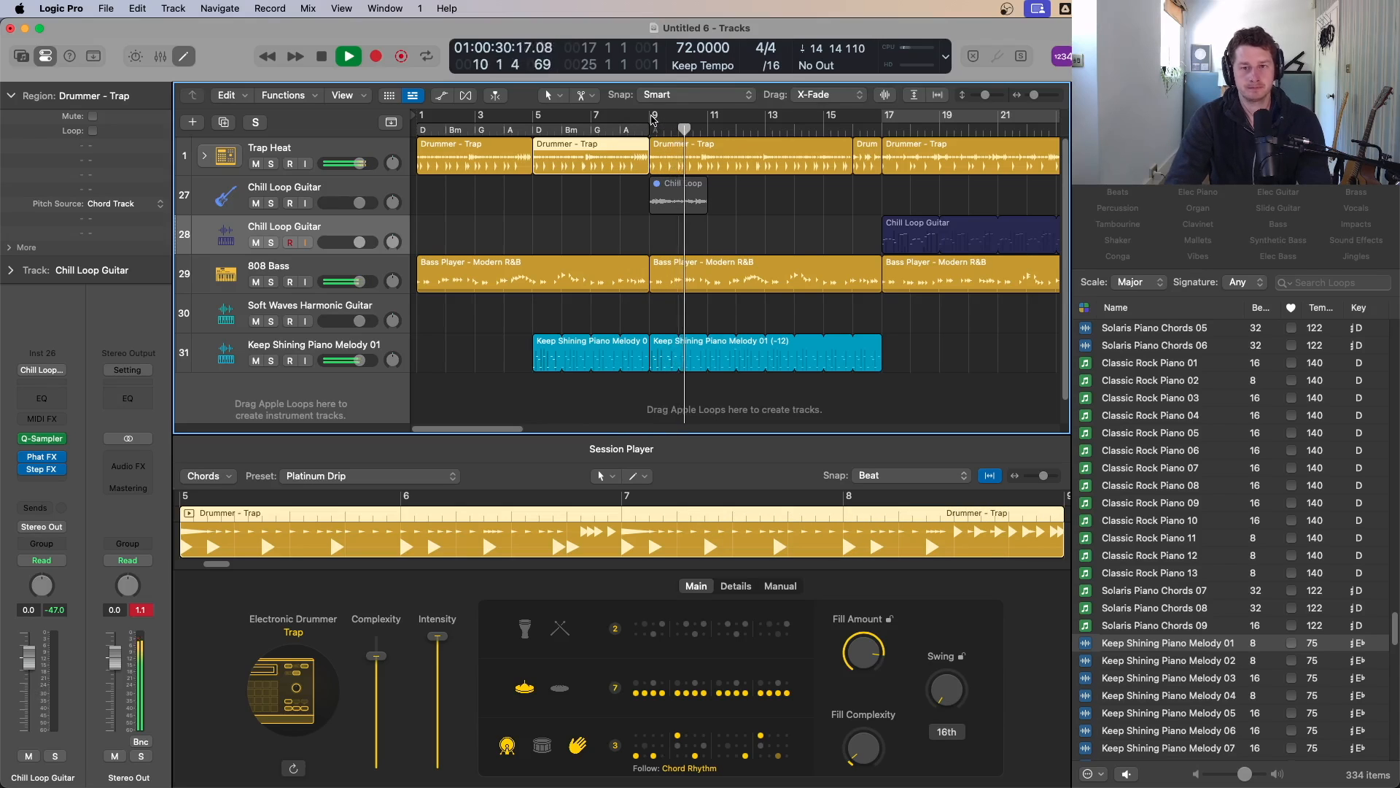
drag(894, 238, 657, 233)
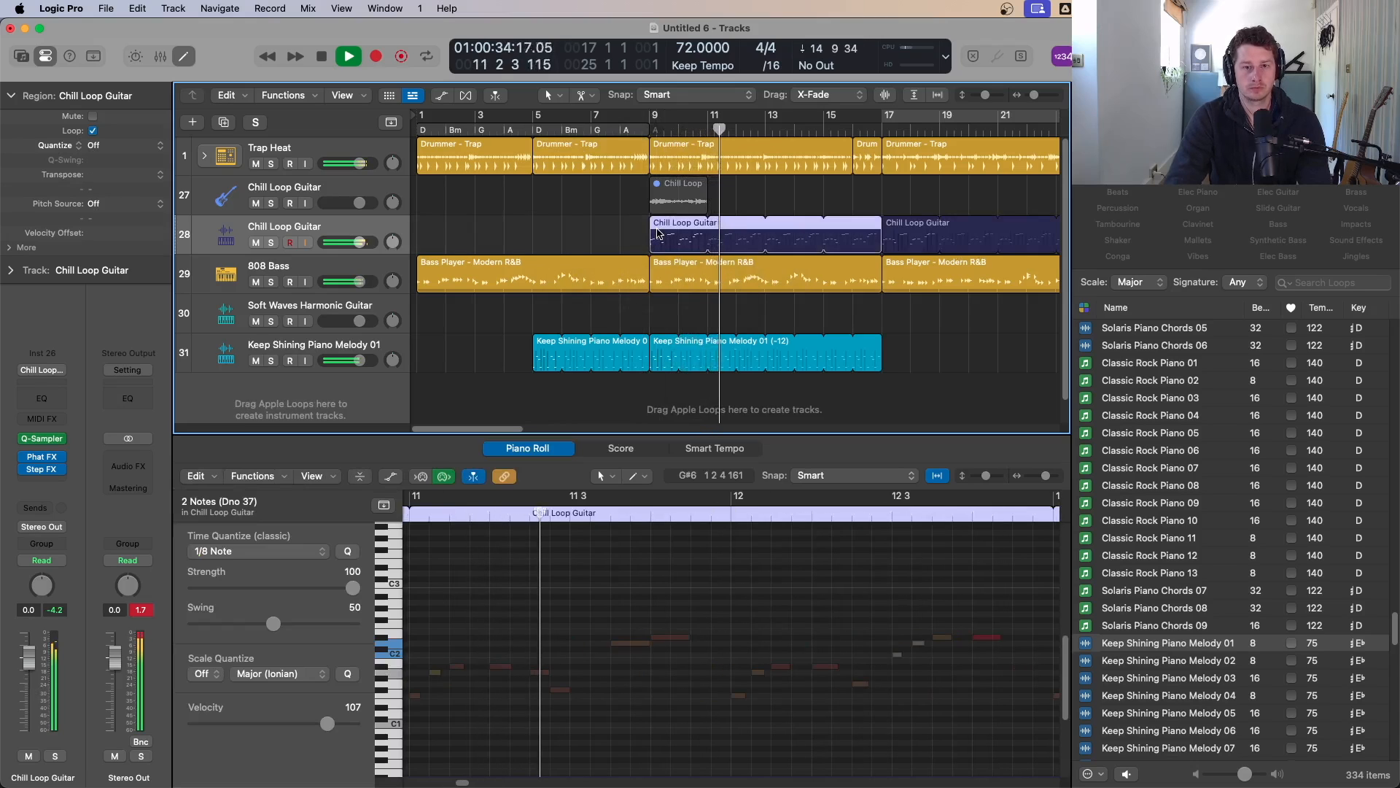
Step: Select the opening notes of the bar-9 guitar copy in the Piano Roll and mute them
ctrl+alt+click(560, 622)
ctrl+alt+click(909, 662)
ctrl+alt+click(904, 661)
drag(910, 562, 651, 698)
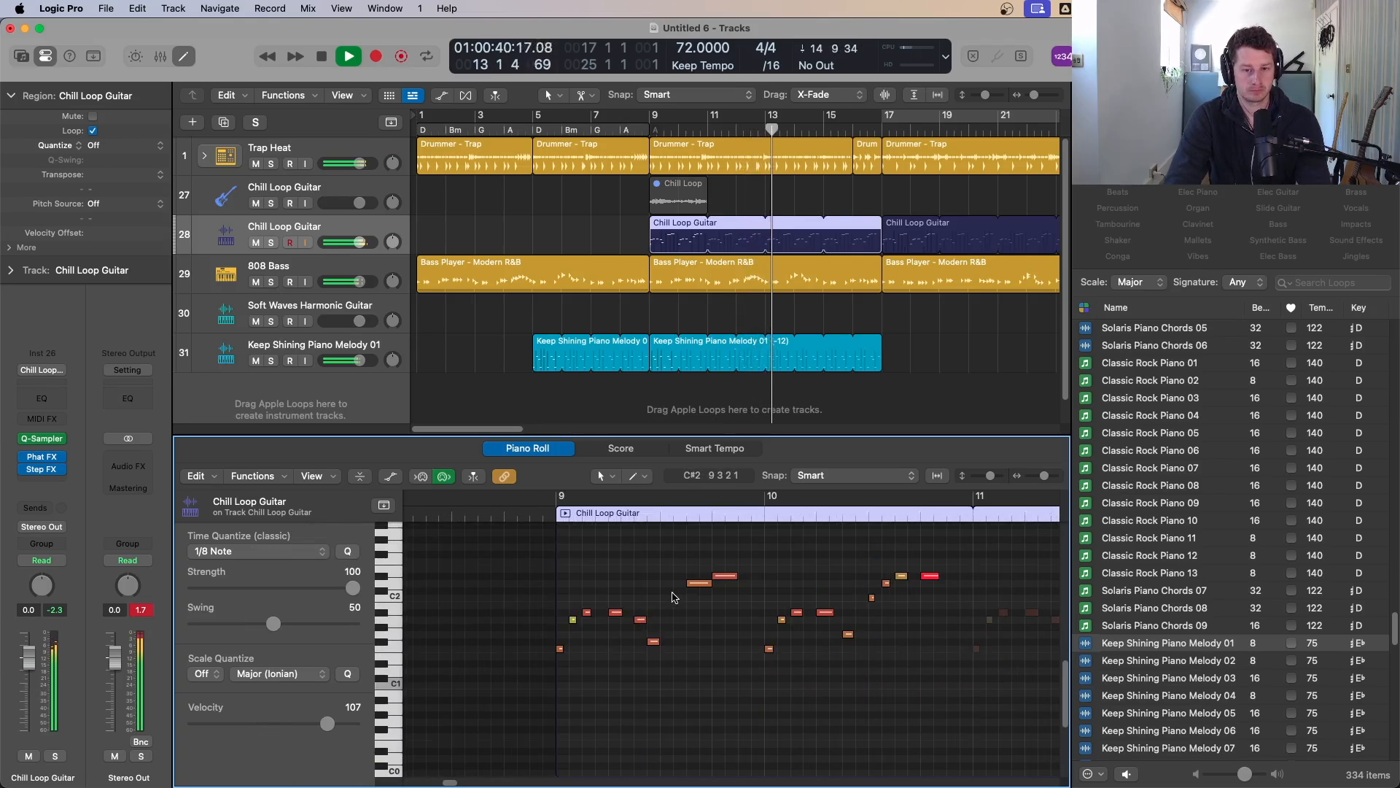
drag(673, 593, 653, 617)
key(ctrl+m)
key(ctrl+m)
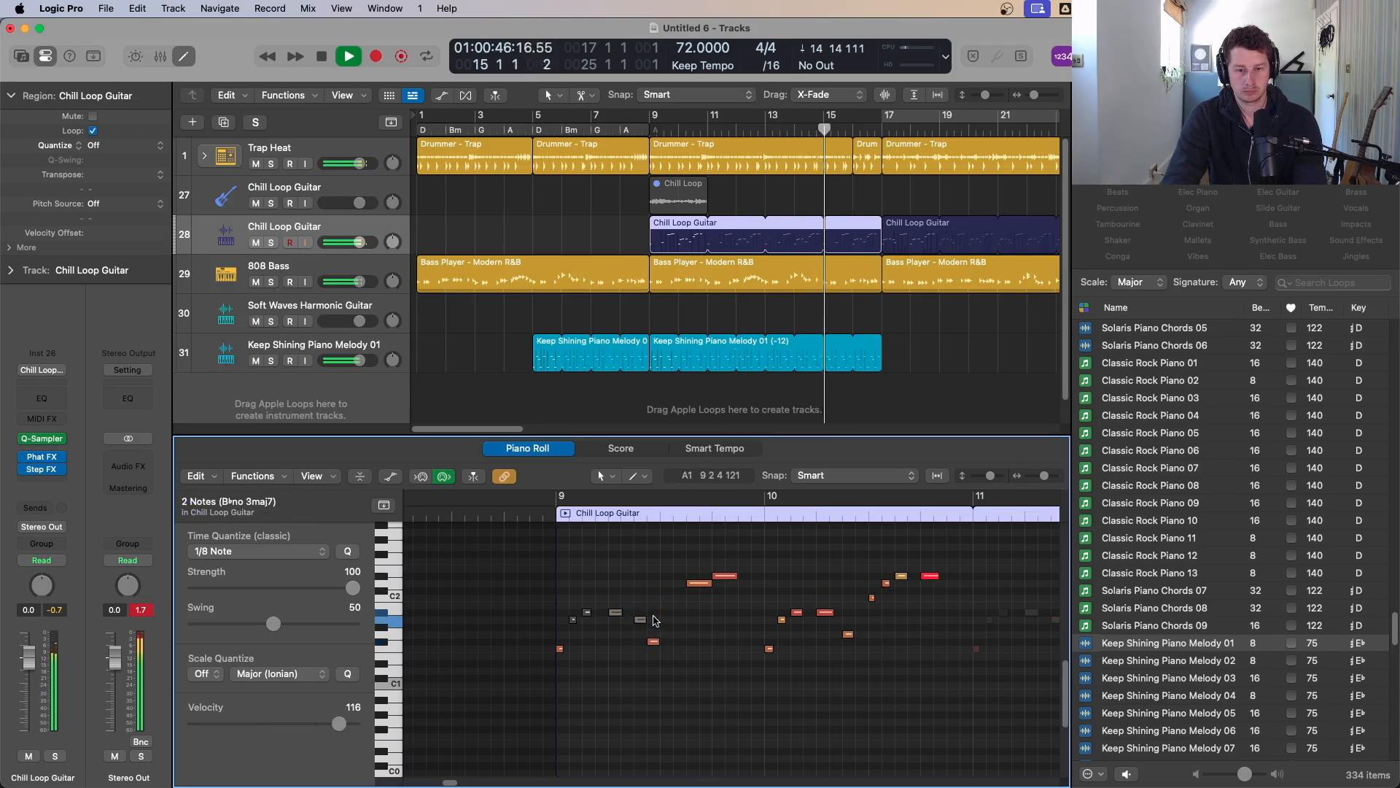
Step: Cycle bars 9 to 17 and mute more of the opening notes in the bar-9 guitar copy, then play the section
drag(655, 122, 882, 123)
drag(608, 592, 665, 642)
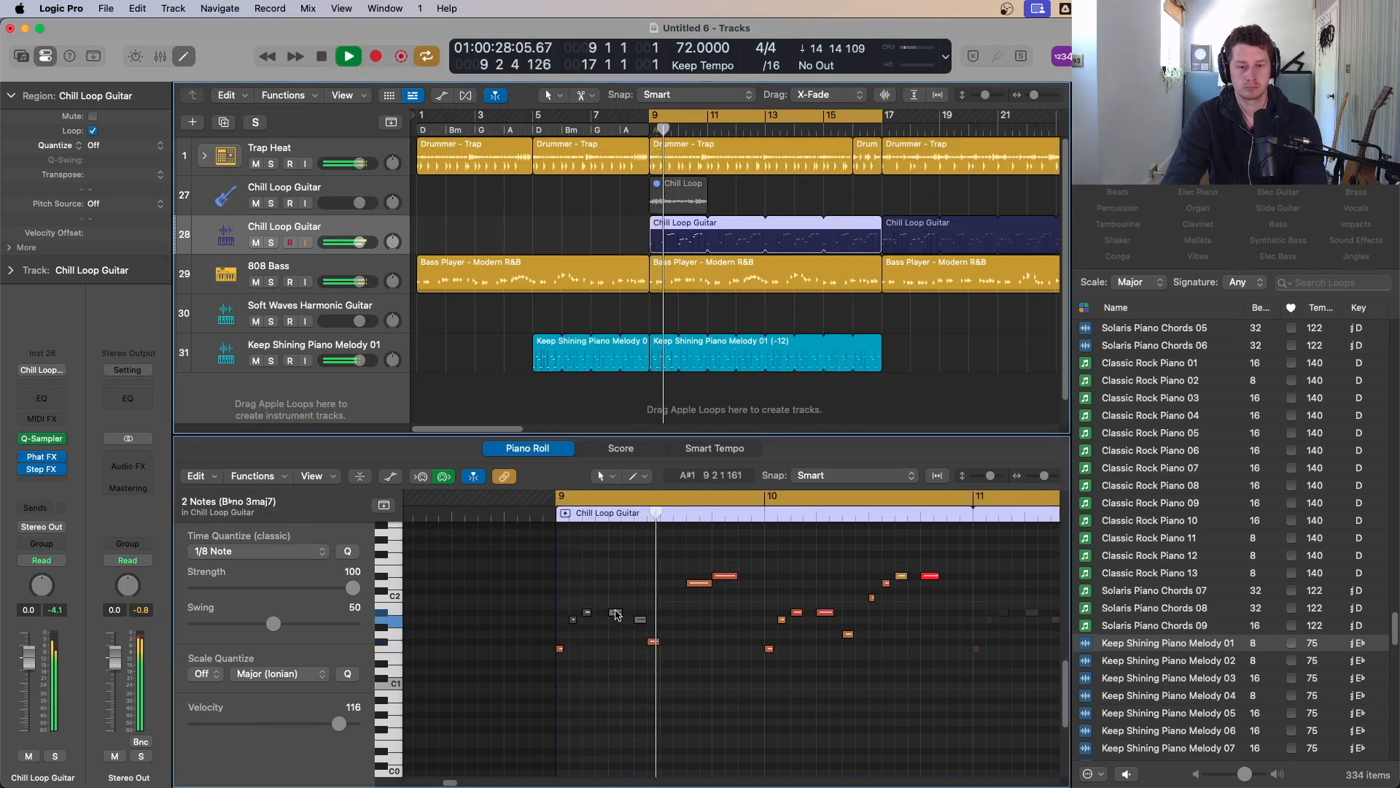
key(ctrl+m)
drag(642, 592, 648, 624)
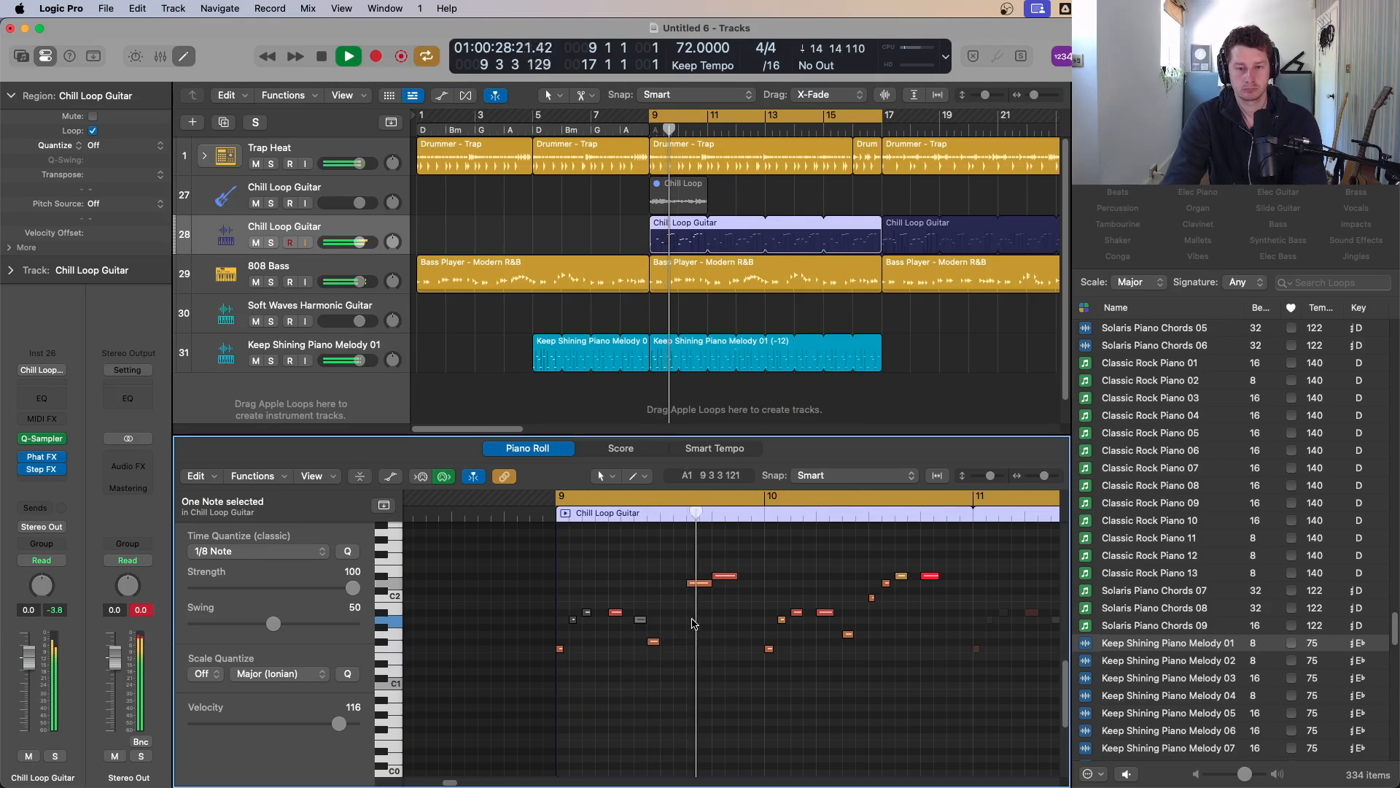
drag(773, 604, 850, 650)
key(ctrl+m)
key(Return)
key(ctrl+m)
key(space)
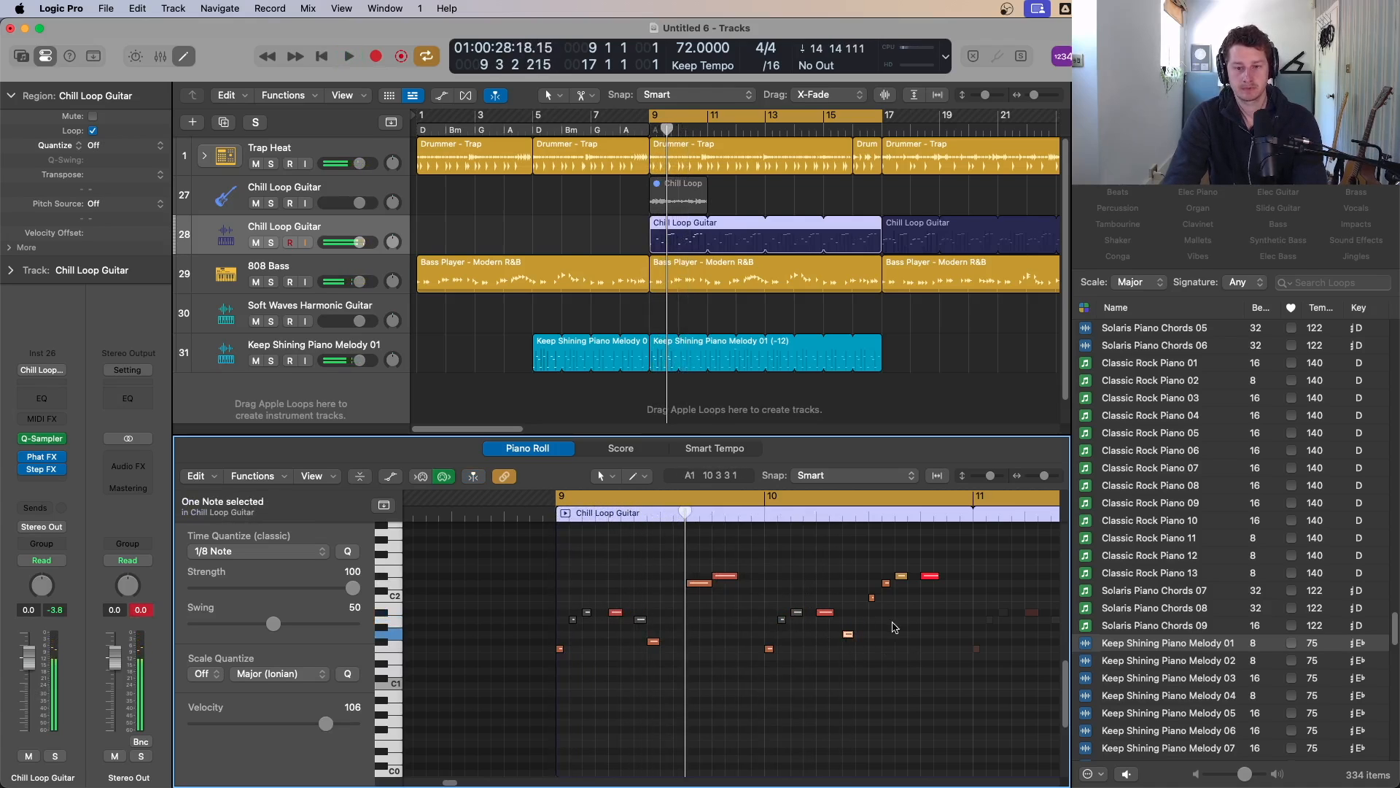
Step: Refine which notes in the bar-9 guitar copy are muted, toggling mute on individual notes while playing
key(ctrl+m)
drag(868, 587, 906, 579)
key(ctrl+m)
key(ctrl+m)
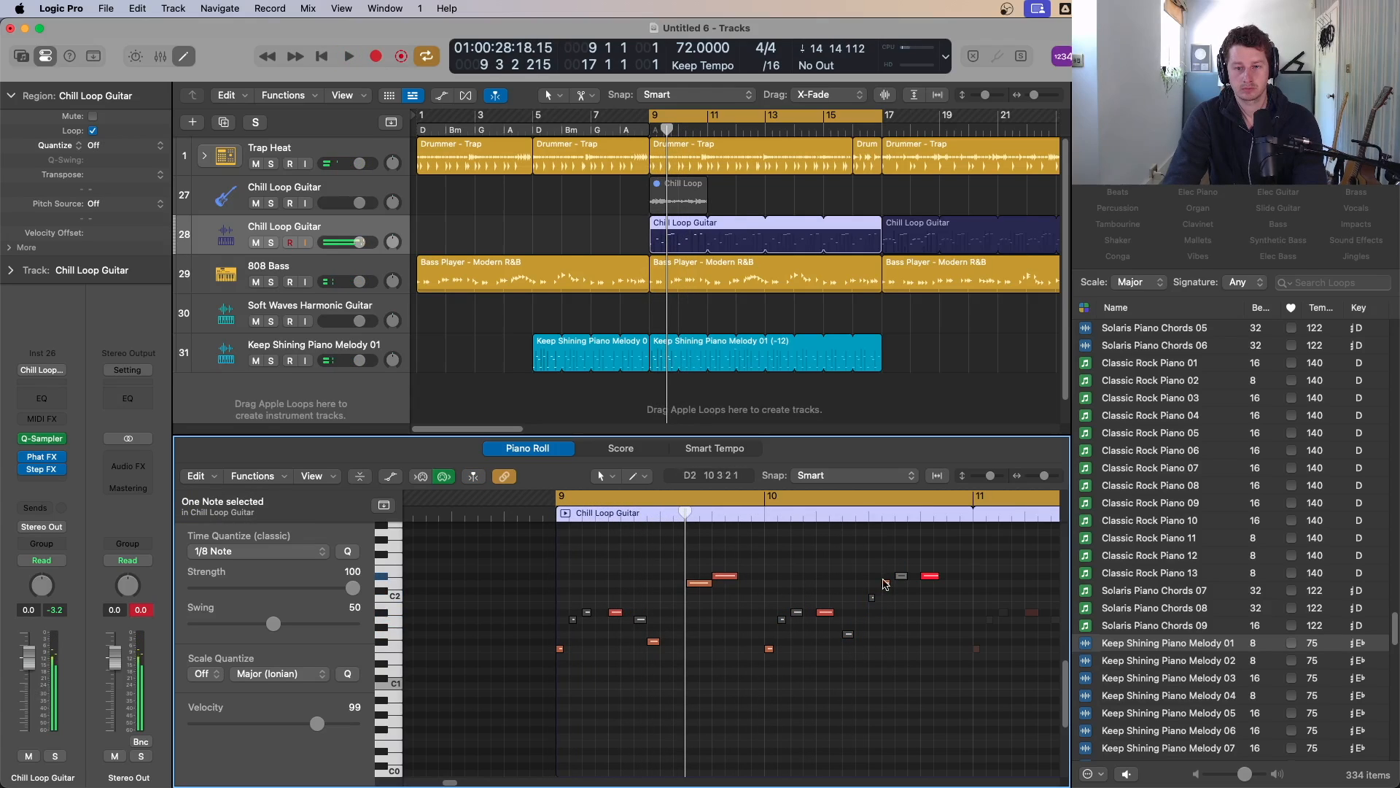
key(space)
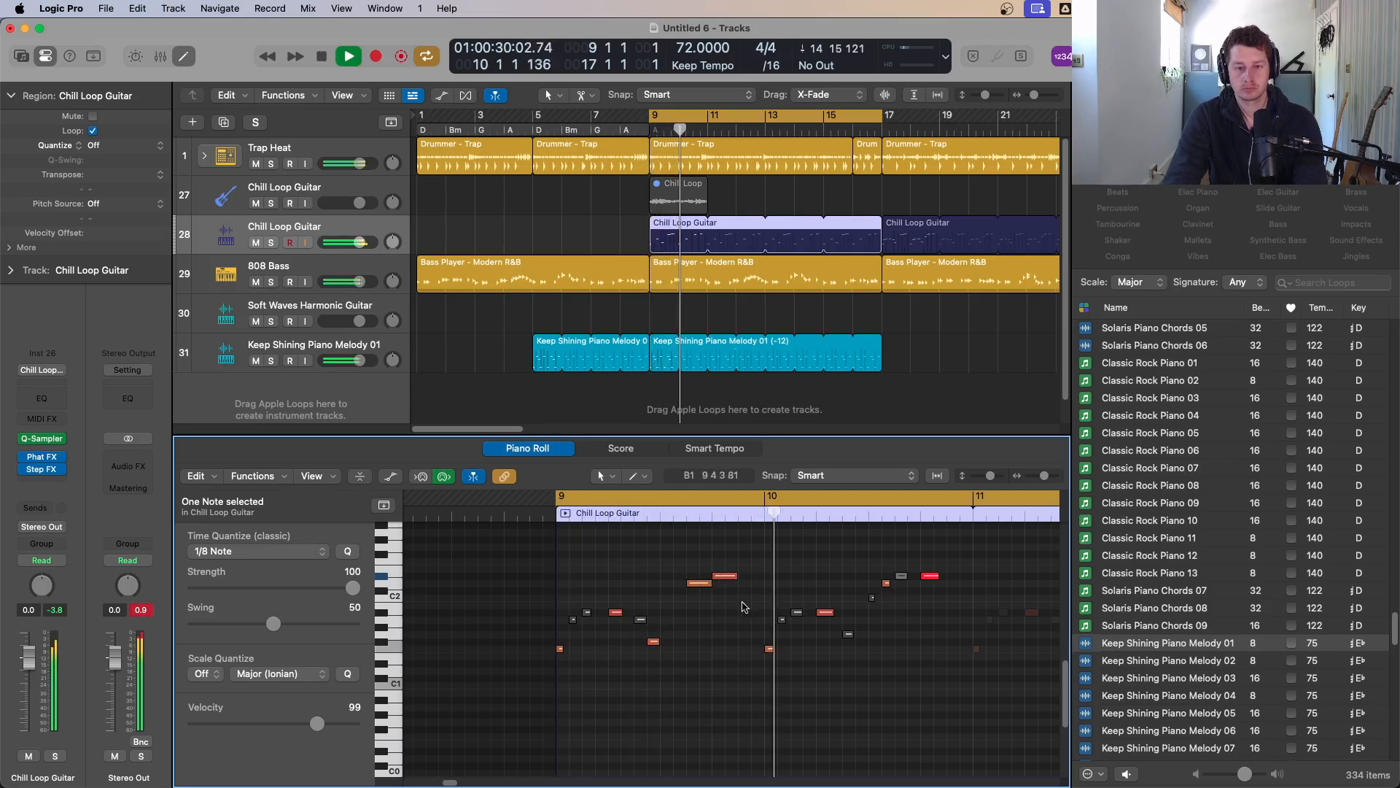
drag(723, 562, 728, 577)
key(ctrl+m)
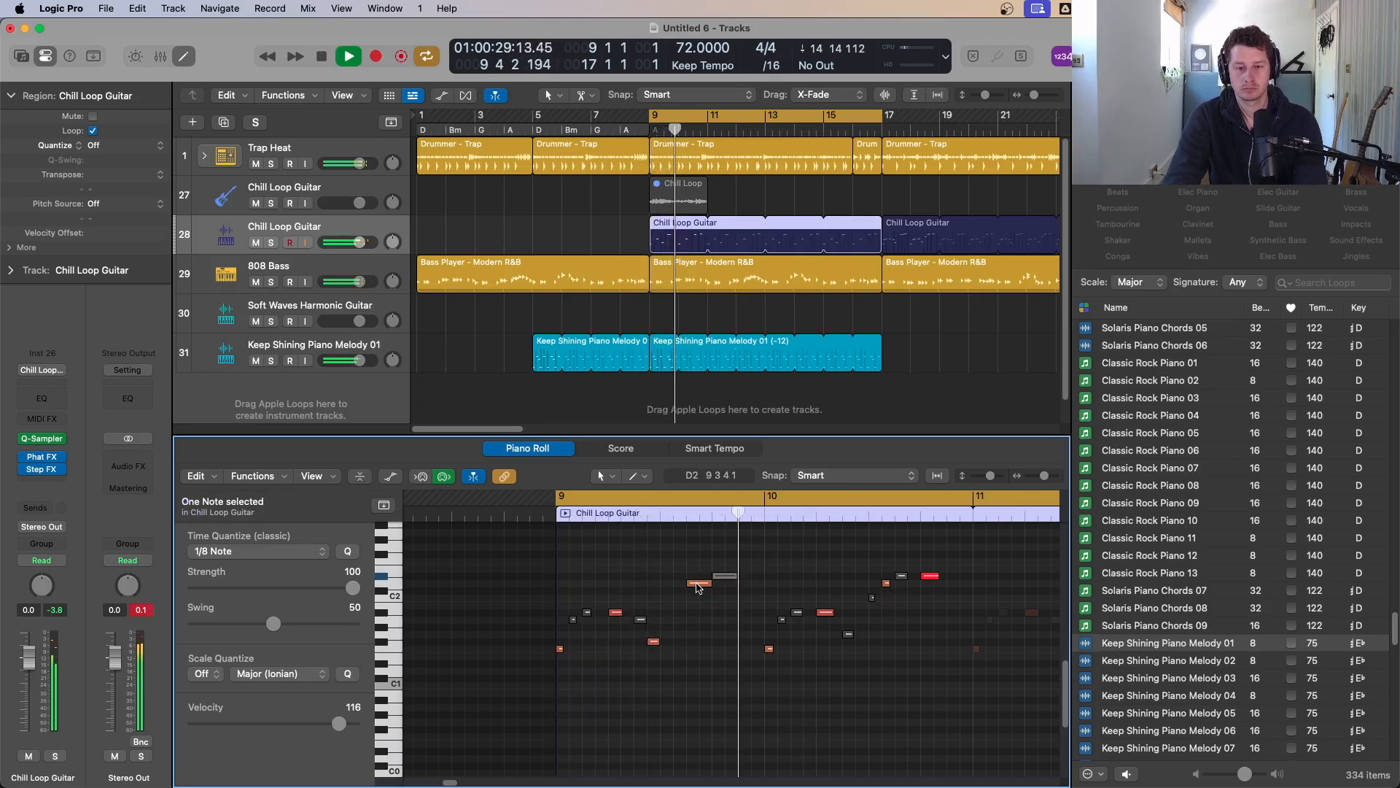
click(698, 584)
key(ctrl+m)
click(727, 574)
key(ctrl+m)
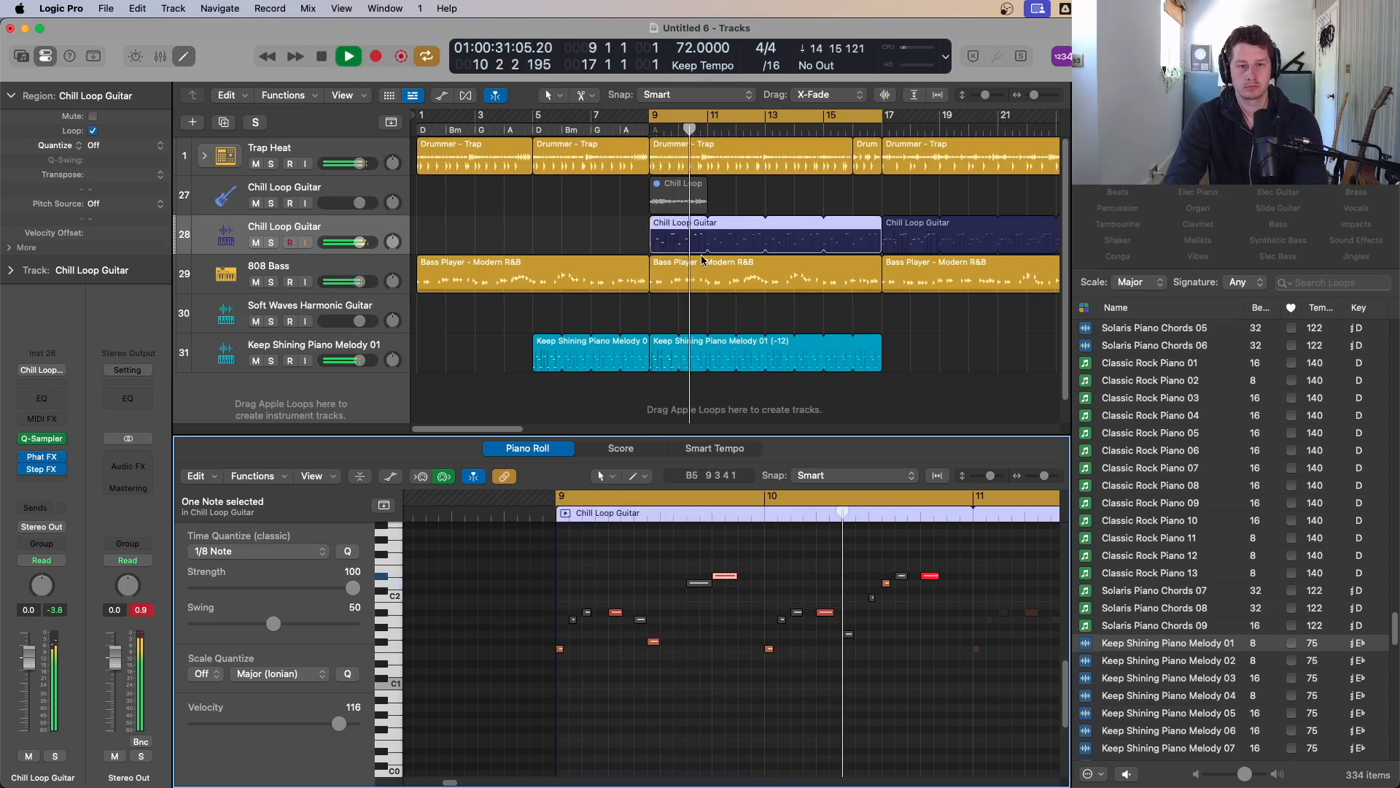
Step: Trim the bar-9 guitar copy to its first bar, delete the remainder, and loop that bar out to bar 17
drag(880, 228, 671, 232)
super+click(678, 232)
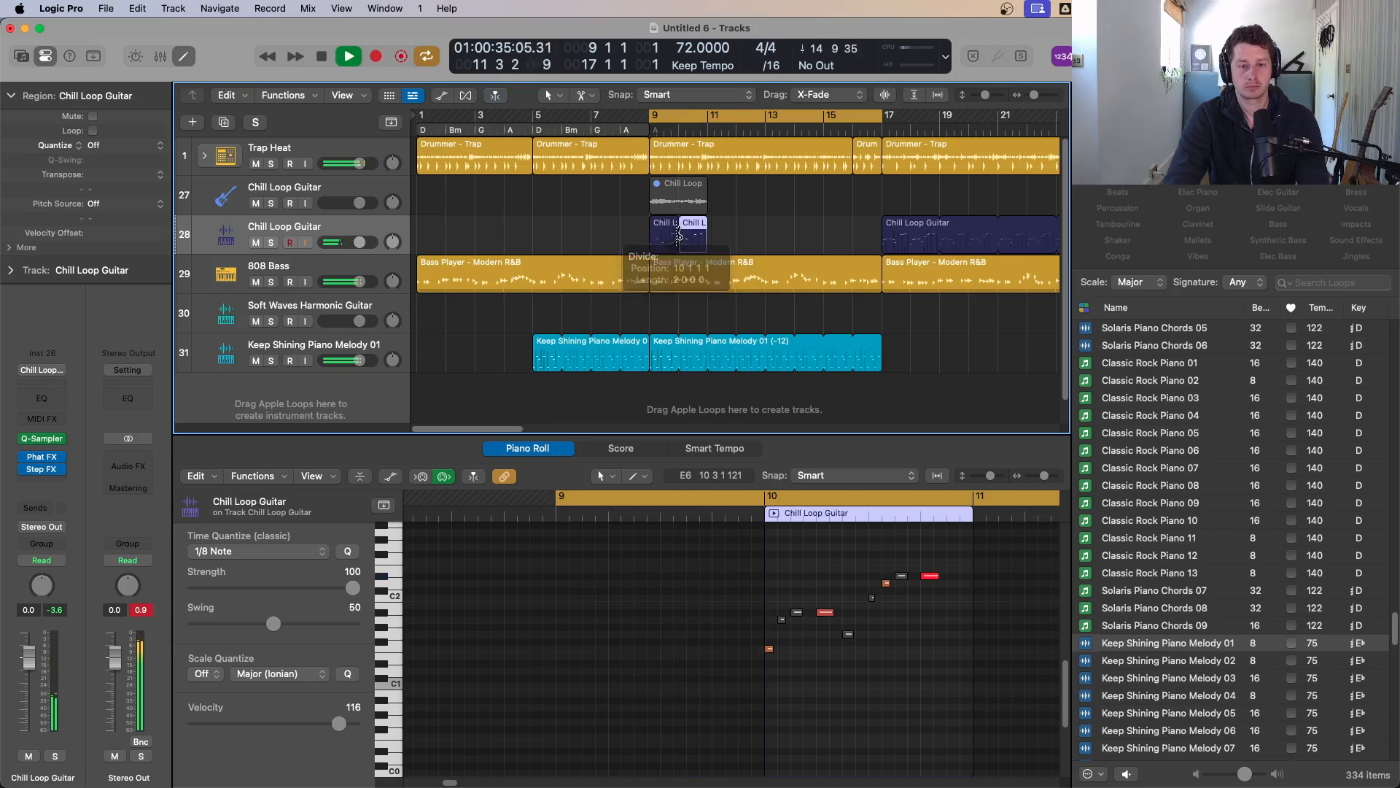
key(Delete)
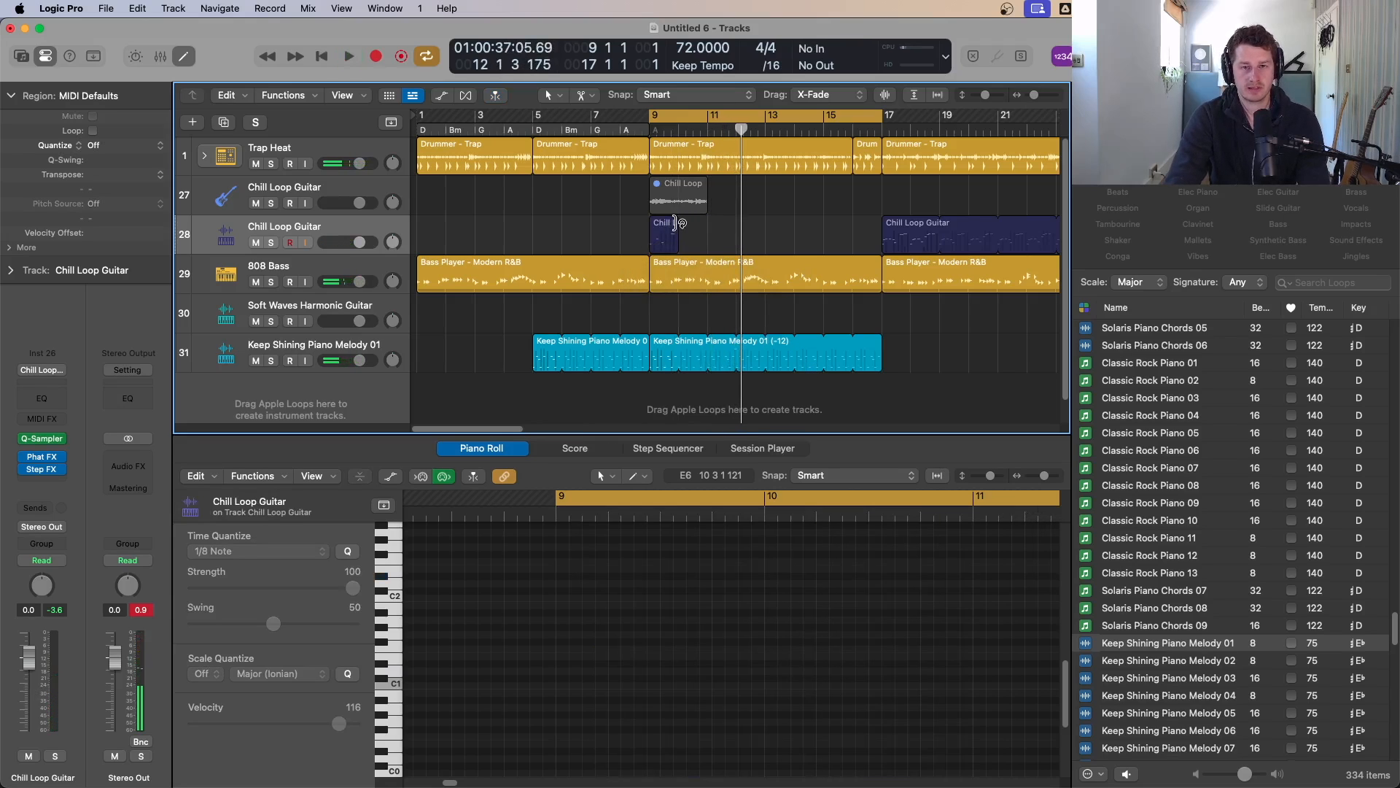
drag(678, 226, 880, 230)
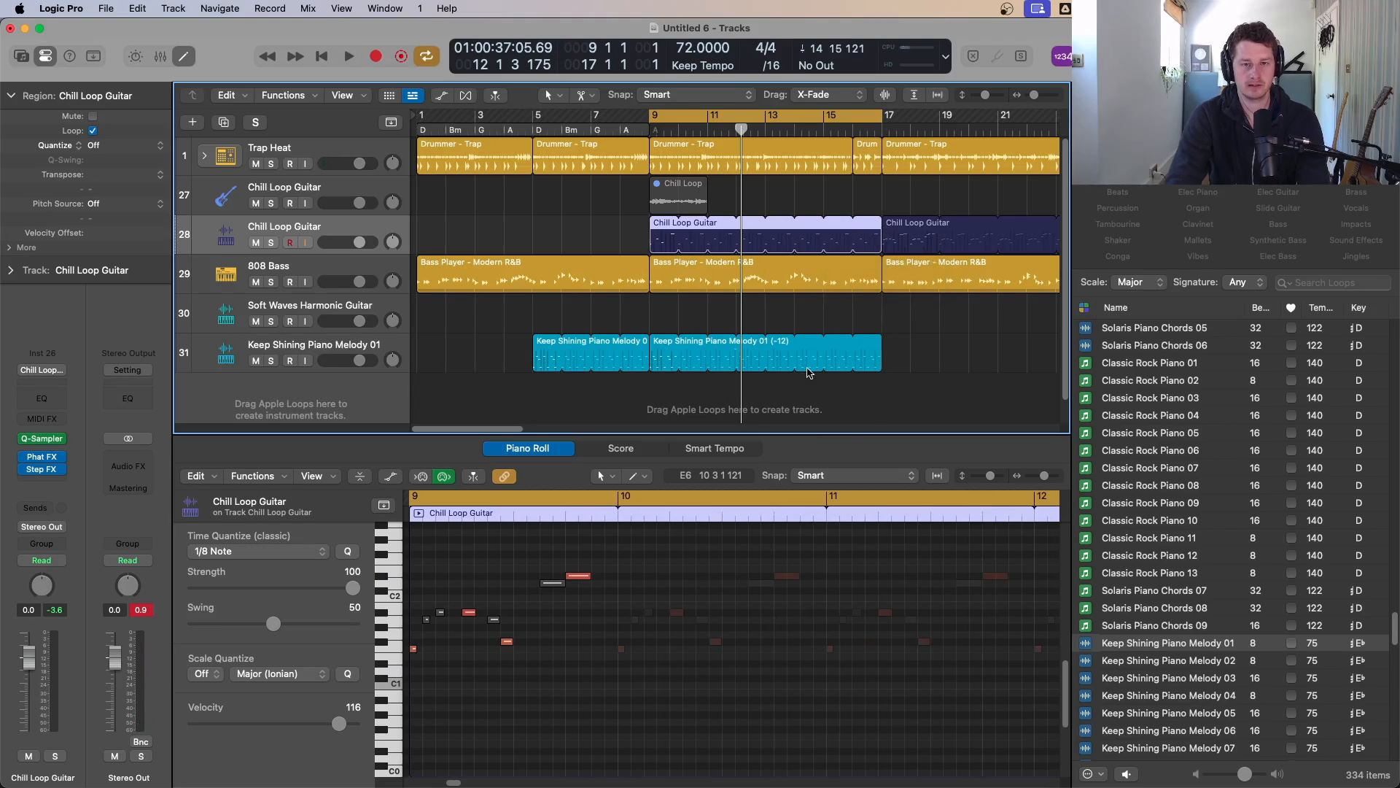
key(space)
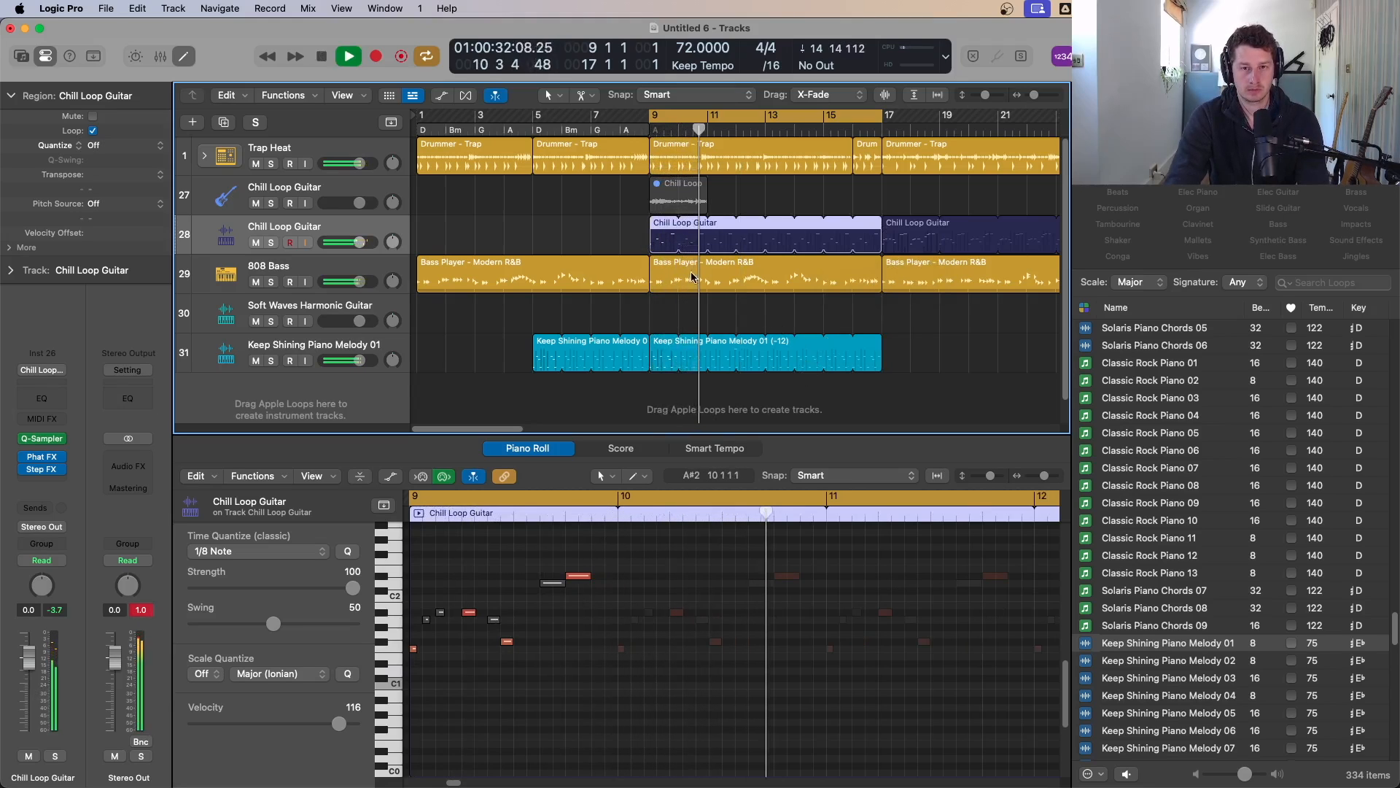
Step: Extend the guitar copy's repeating section to two bars, ending at bar 11, and select its high note
drag(702, 226, 712, 226)
key(space)
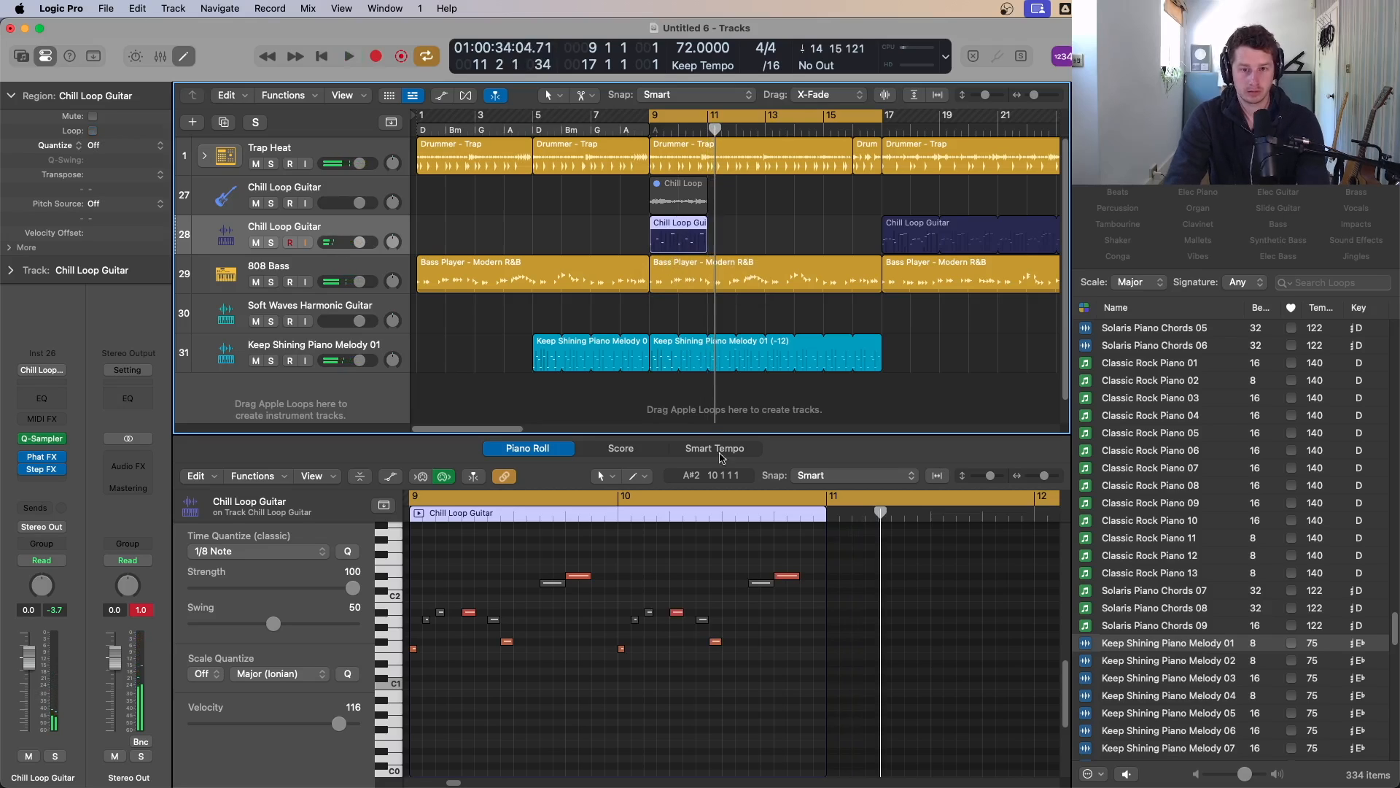
click(578, 576)
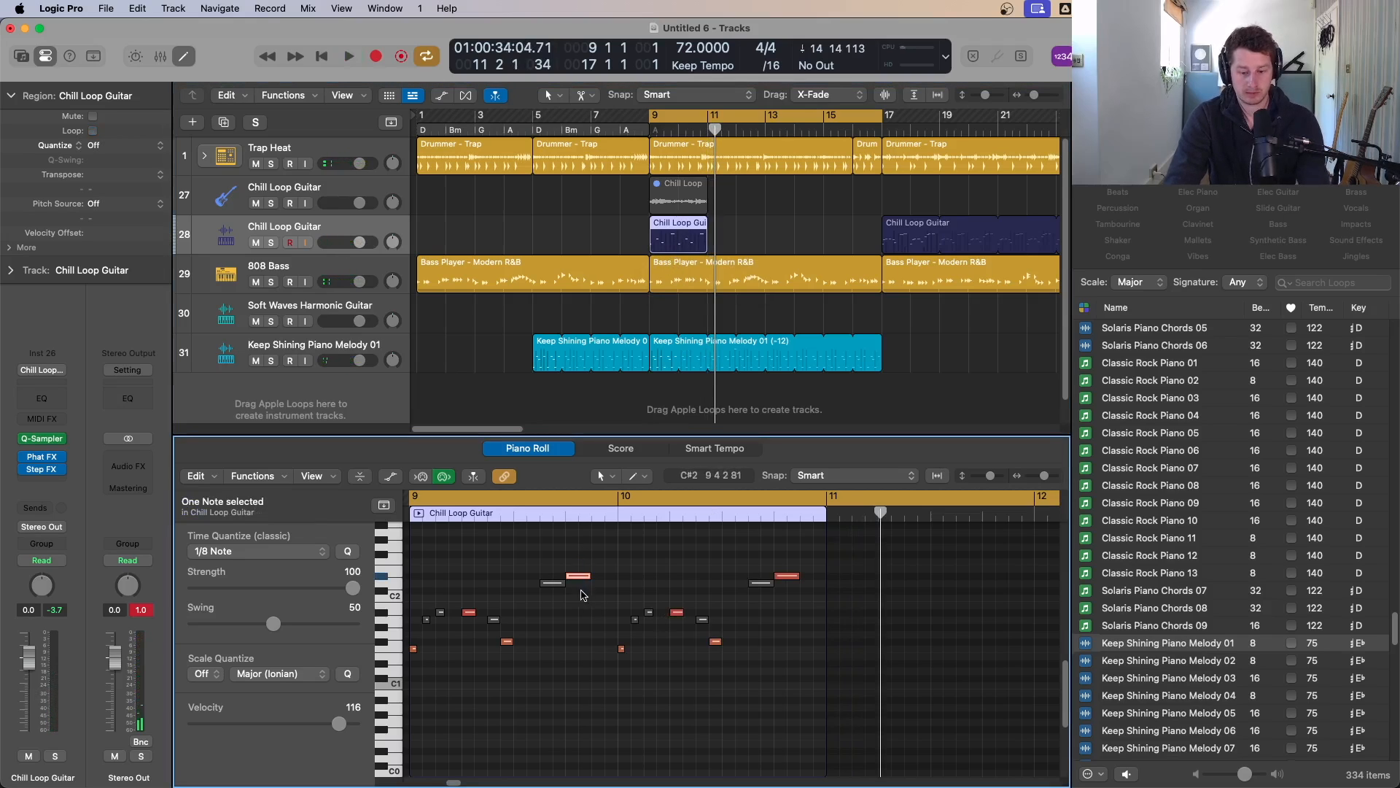
click(675, 228)
key(semicolon)
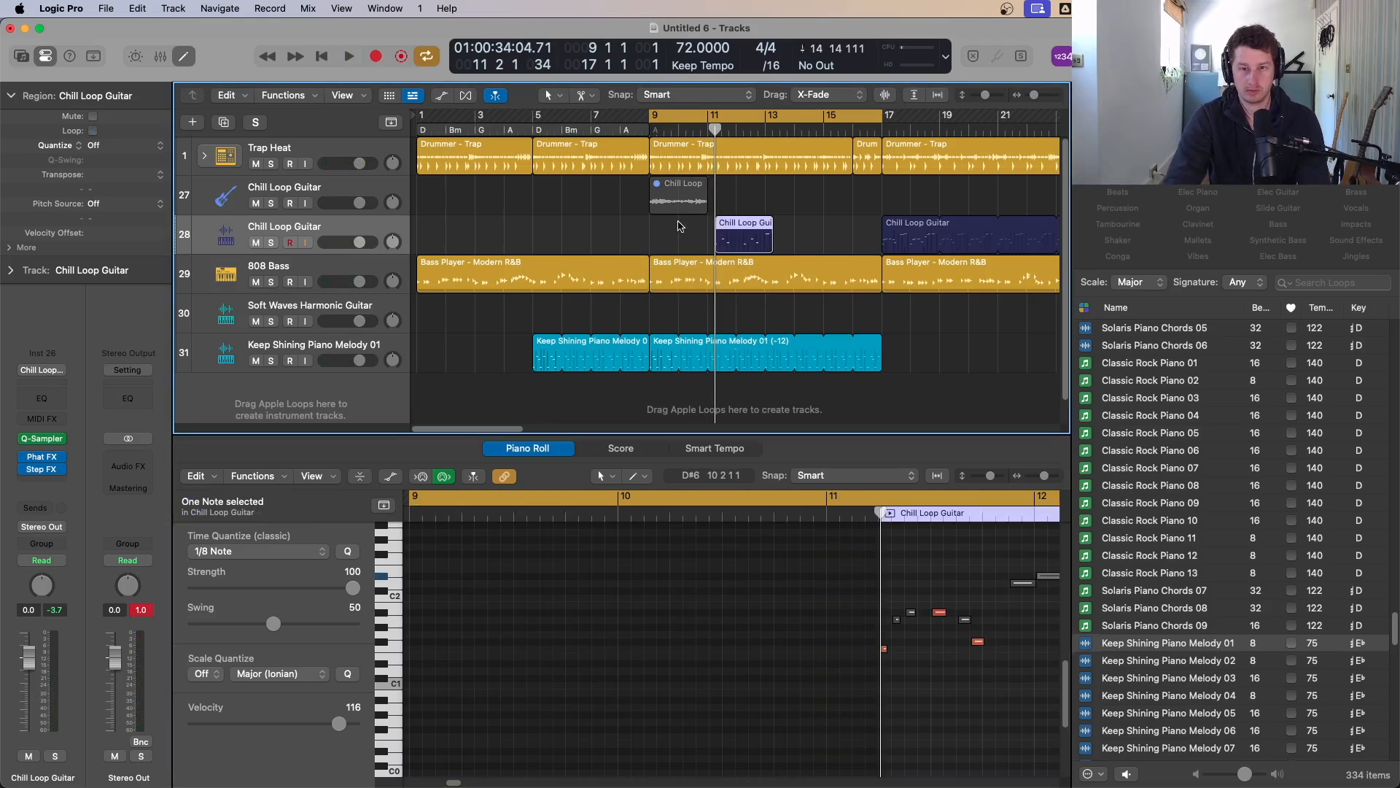
key(super+z)
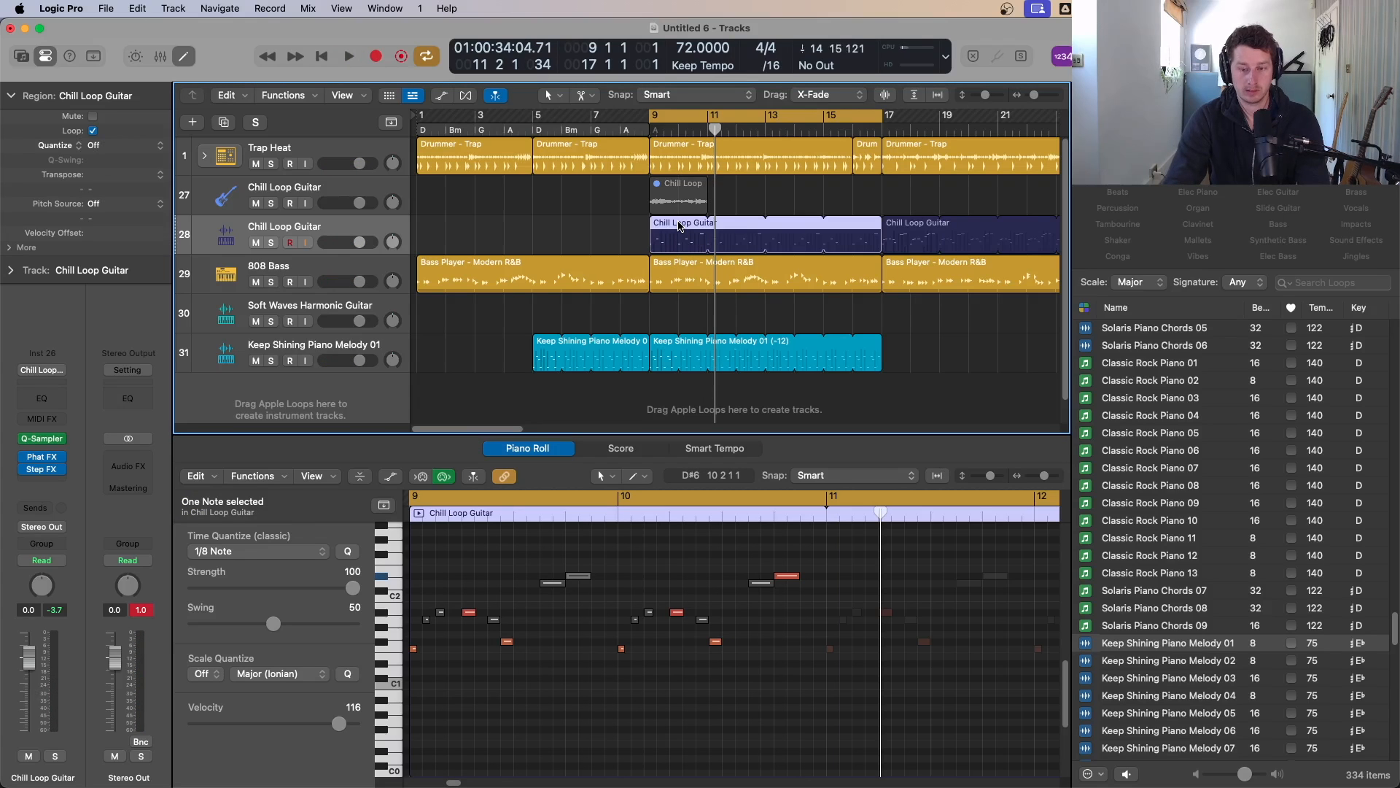
key(semicolon)
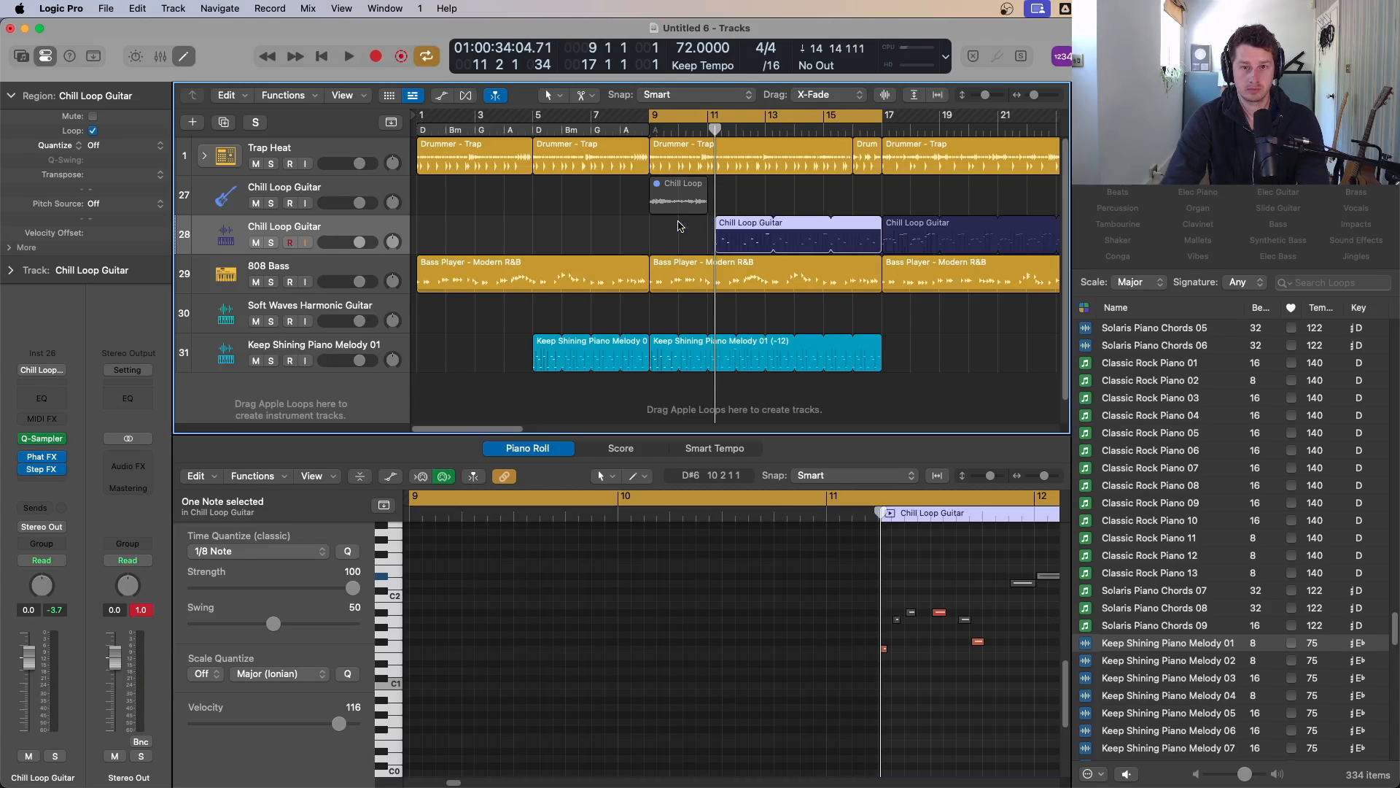
key(l)
key(super+z)
key(super+z)
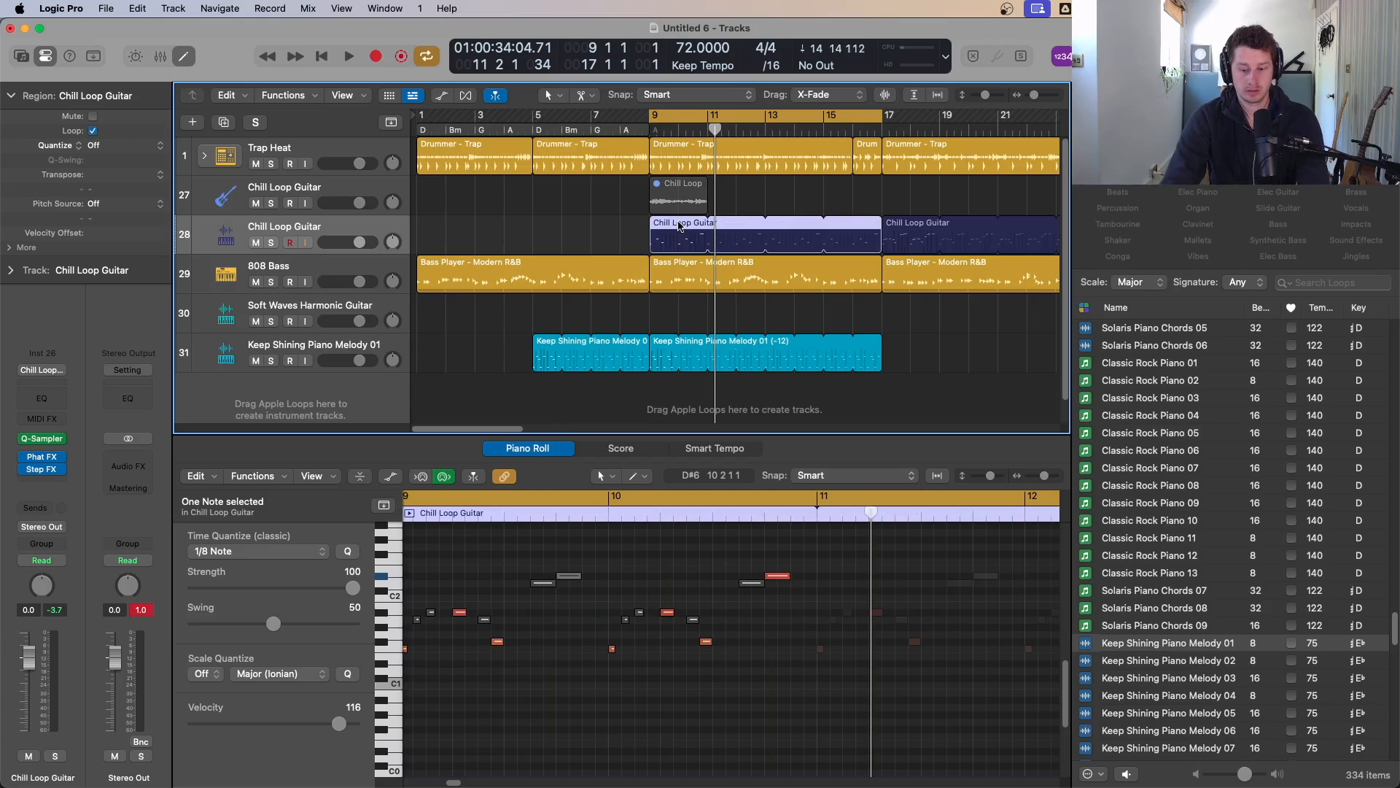
Step: Open the Quick Sampler on the Keep Shining Piano Melody 01 track
key(space)
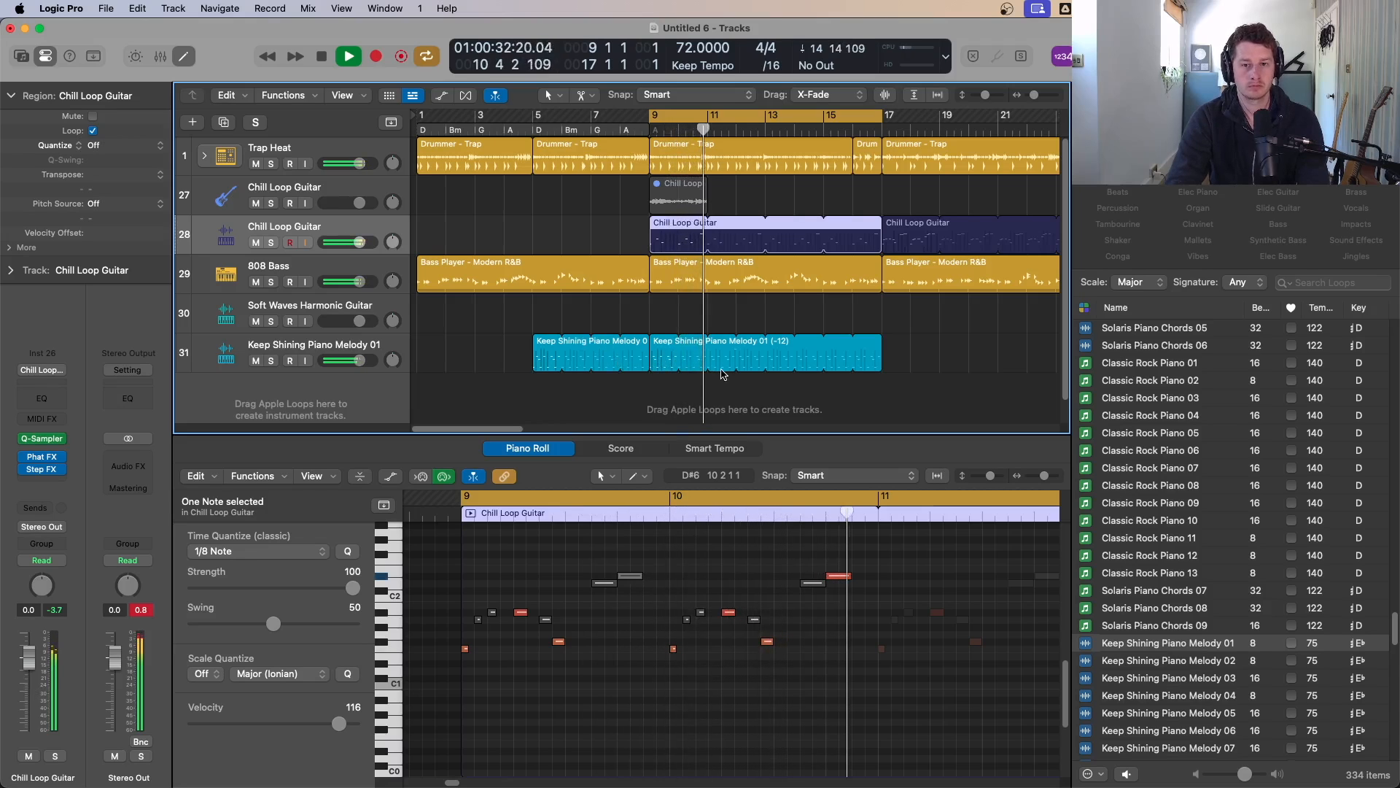
click(315, 366)
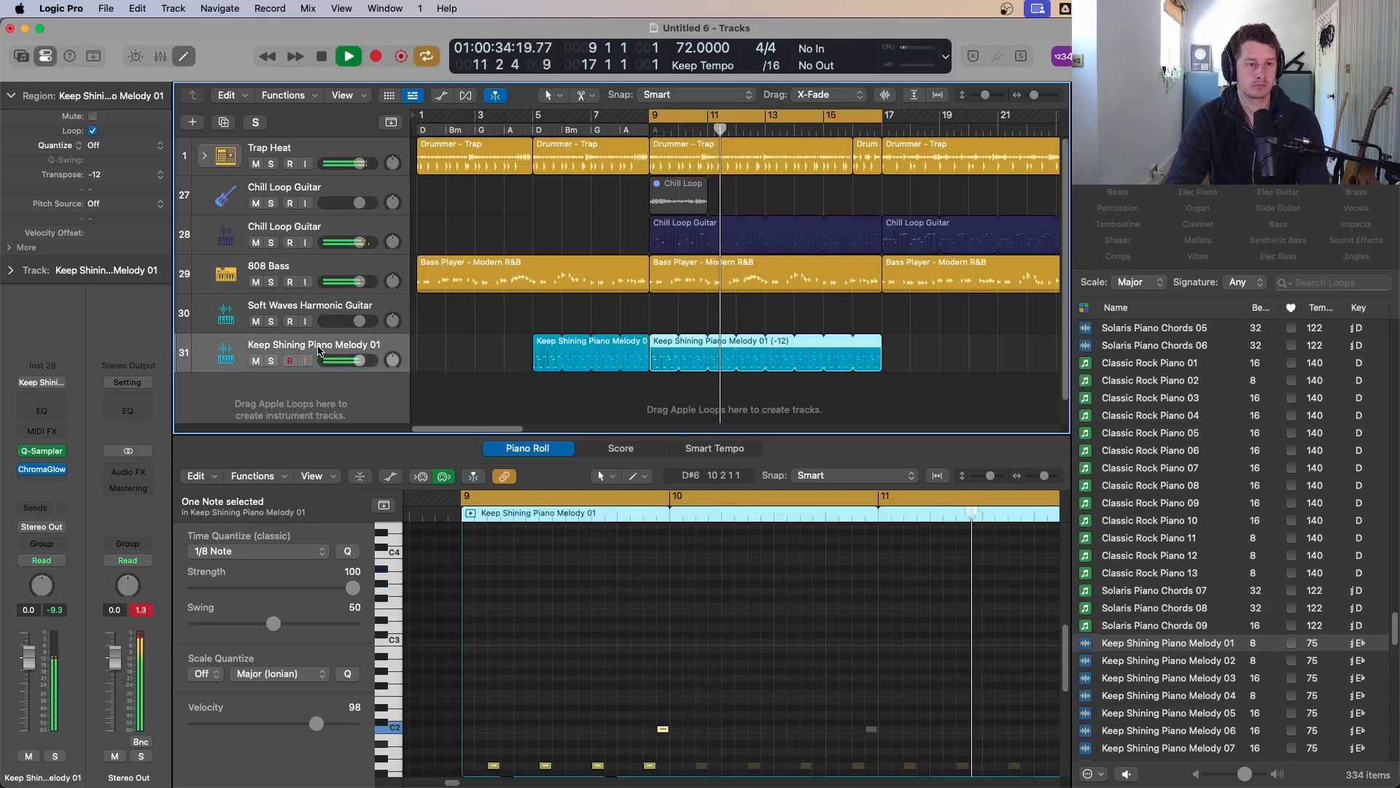
click(46, 451)
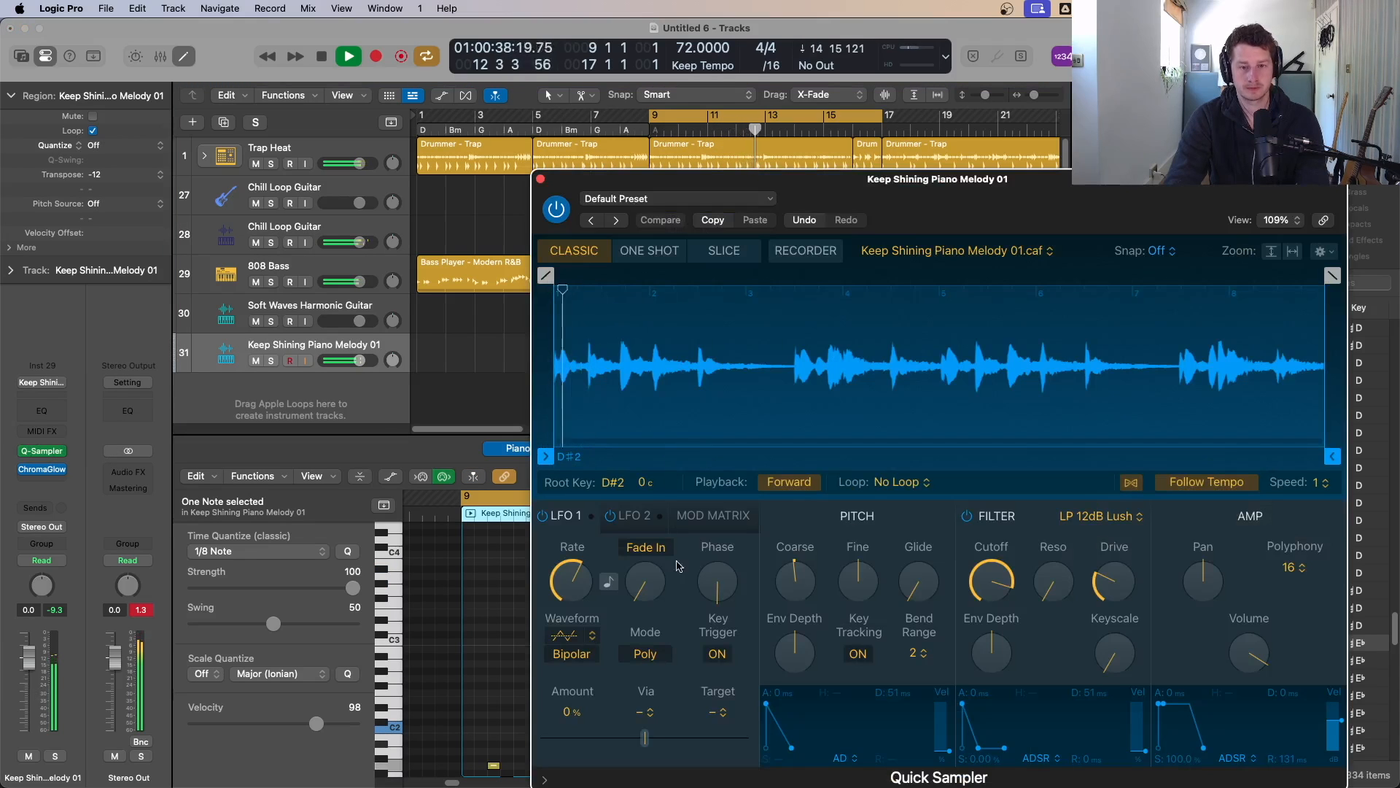
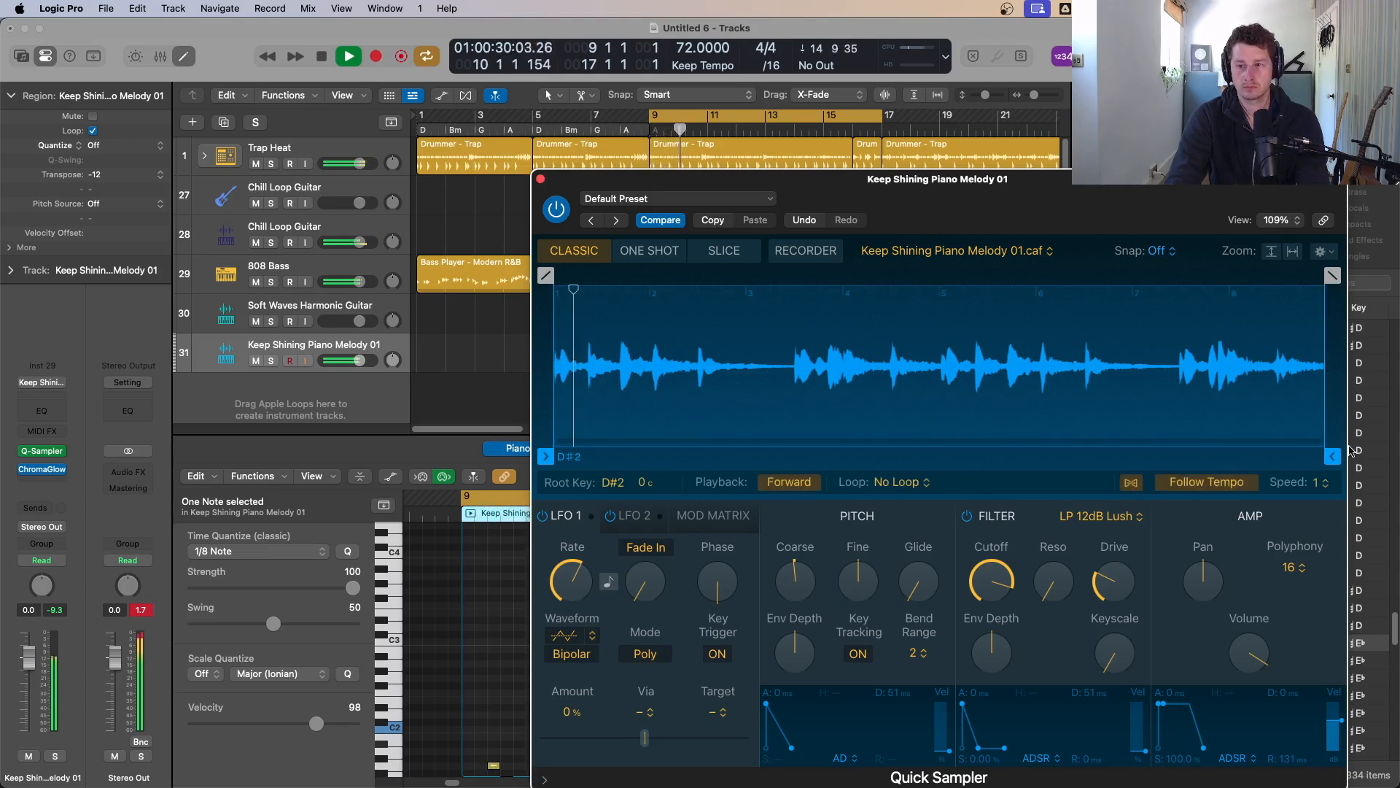
Step: Shorten the piano sample's end point to just after its start and raise the filter cutoff to about 70%, then close Quick Sampler
drag(1331, 456, 567, 455)
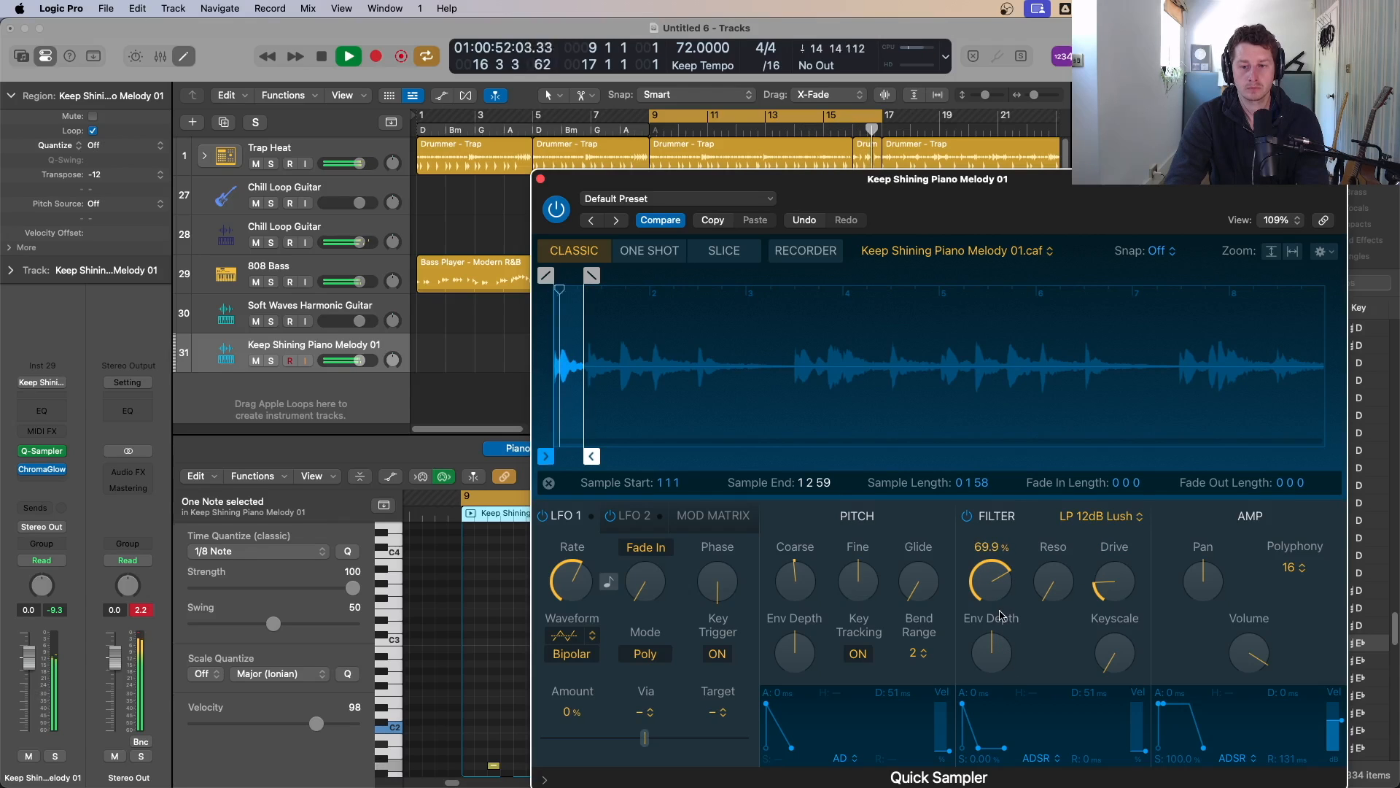
drag(1059, 594, 1048, 476)
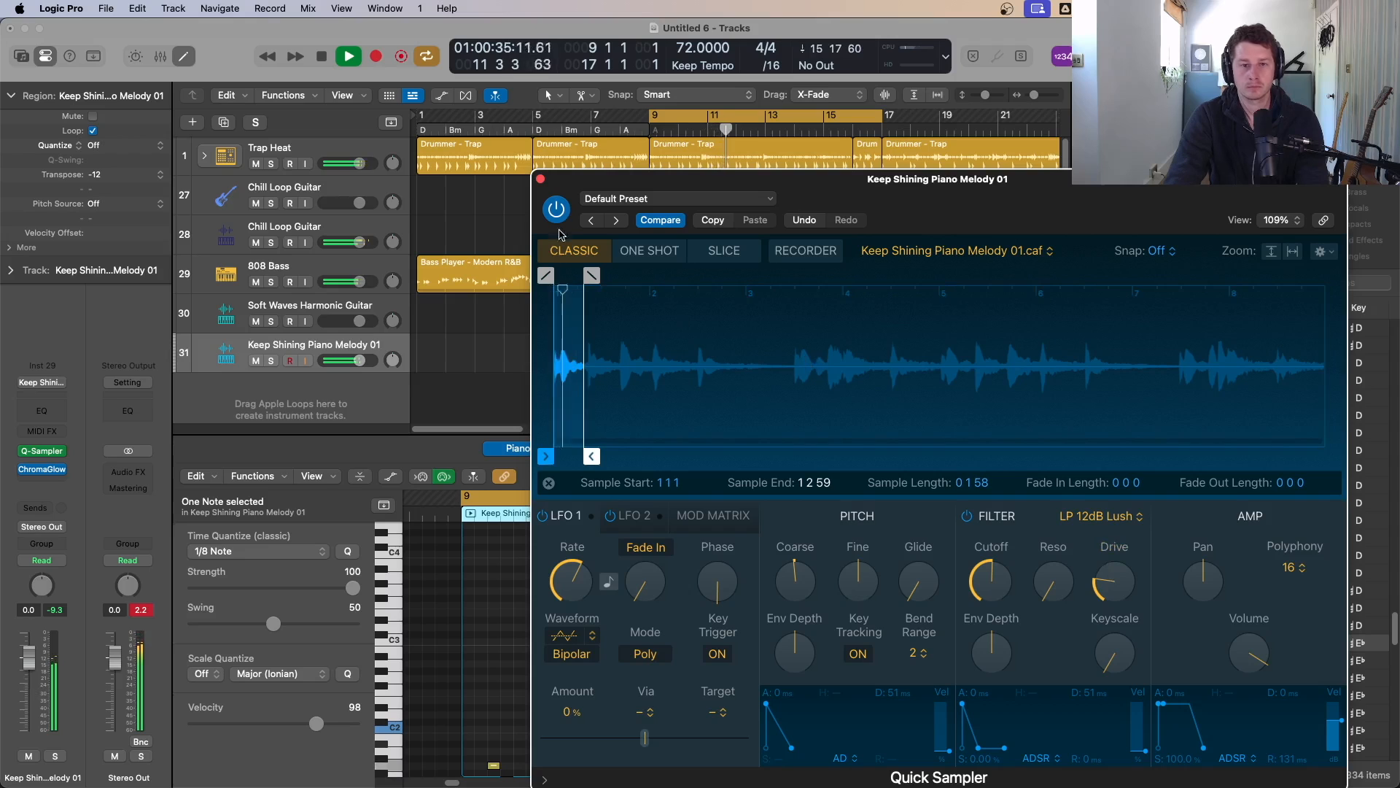
click(540, 179)
click(938, 343)
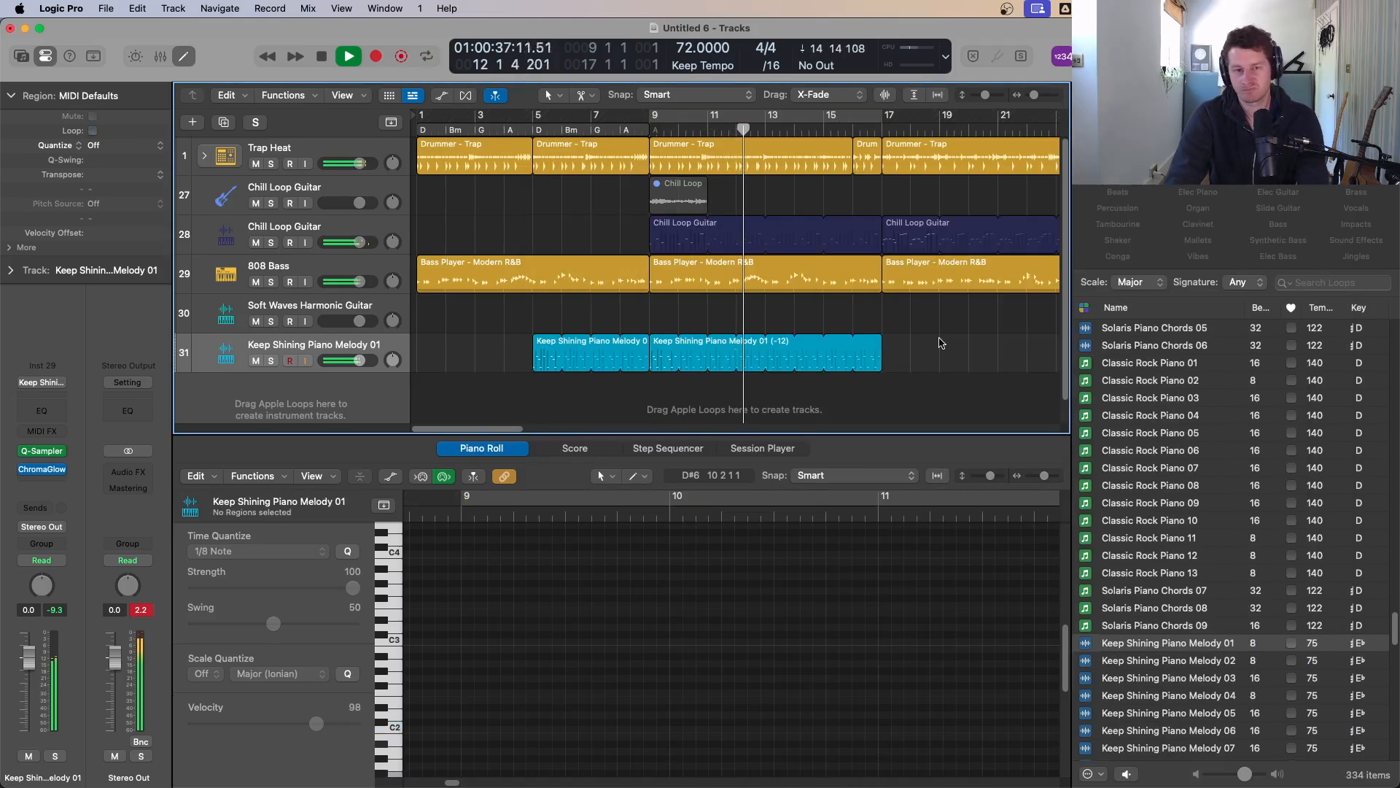
Step: Set the cycle range from bar 17 to bar 25 and start playback
scroll(859, 347, down, 2)
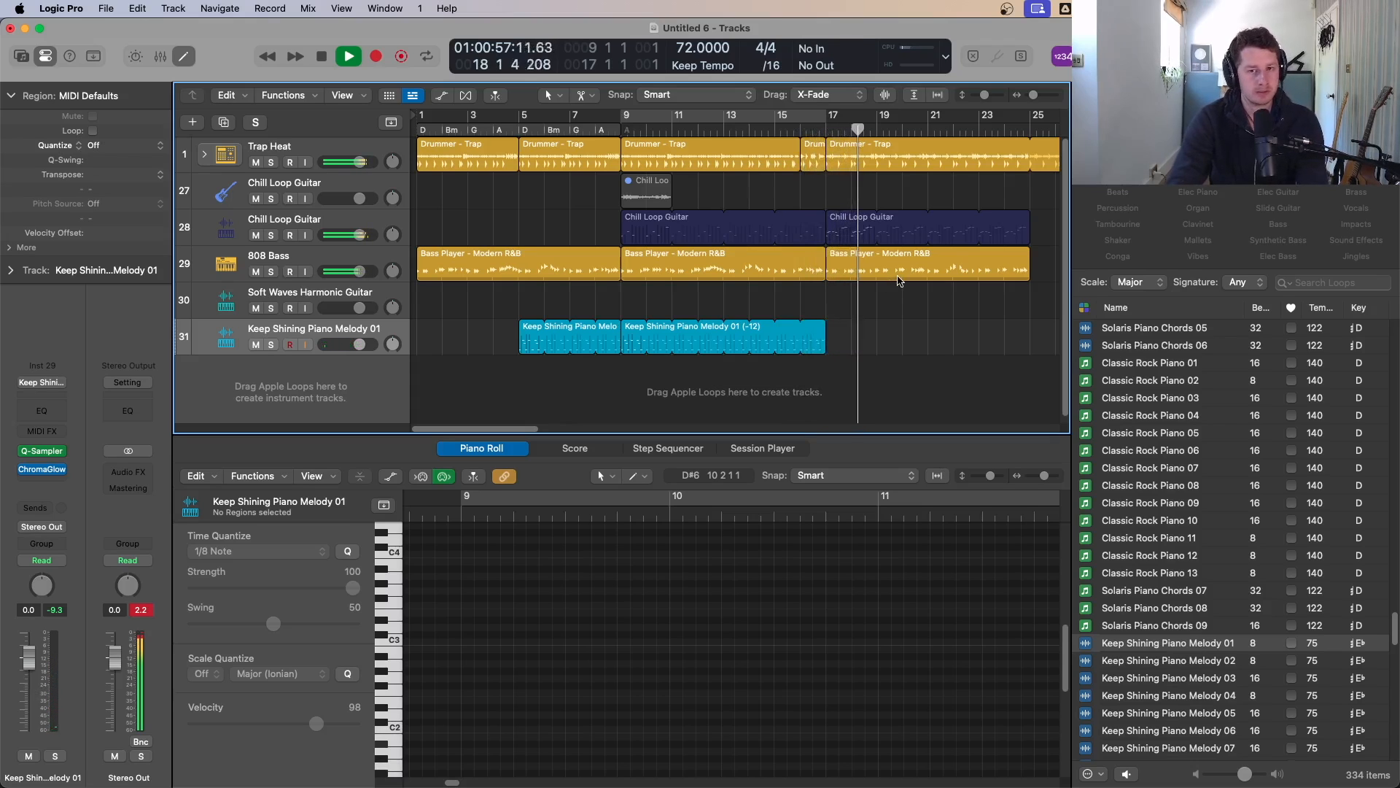
scroll(913, 304, down, 1)
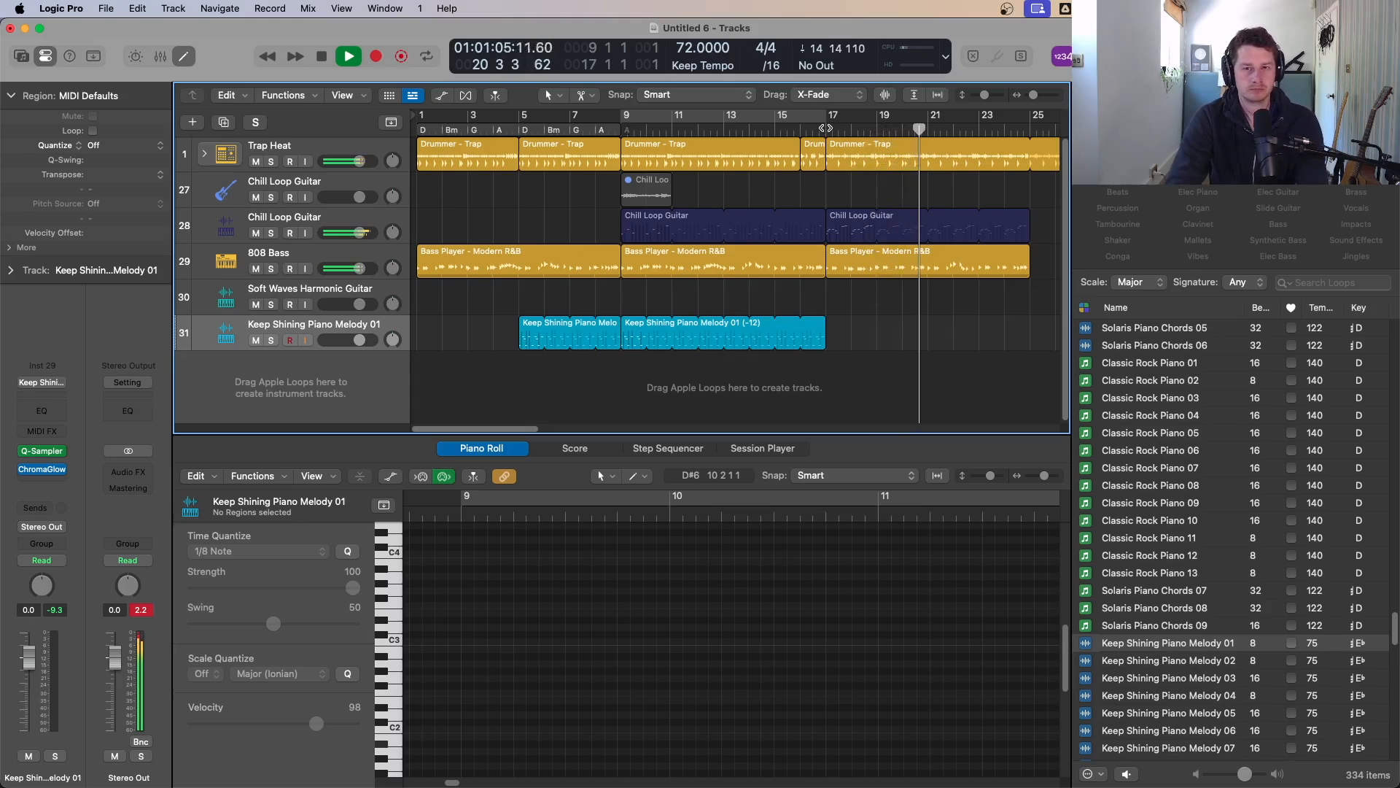
key(space)
drag(827, 119, 1030, 128)
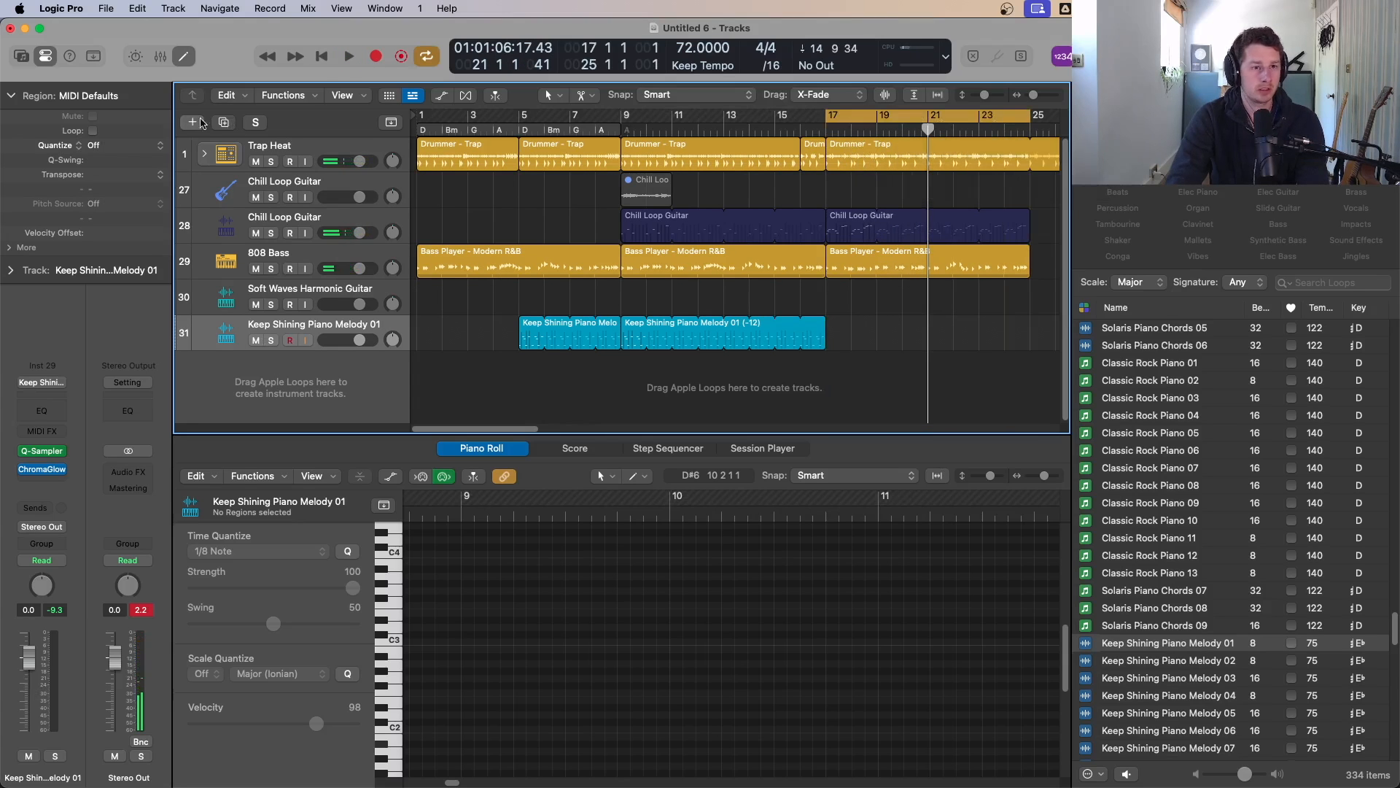
Step: Create a new Session Player track with the Keyboard Player
click(201, 122)
click(782, 349)
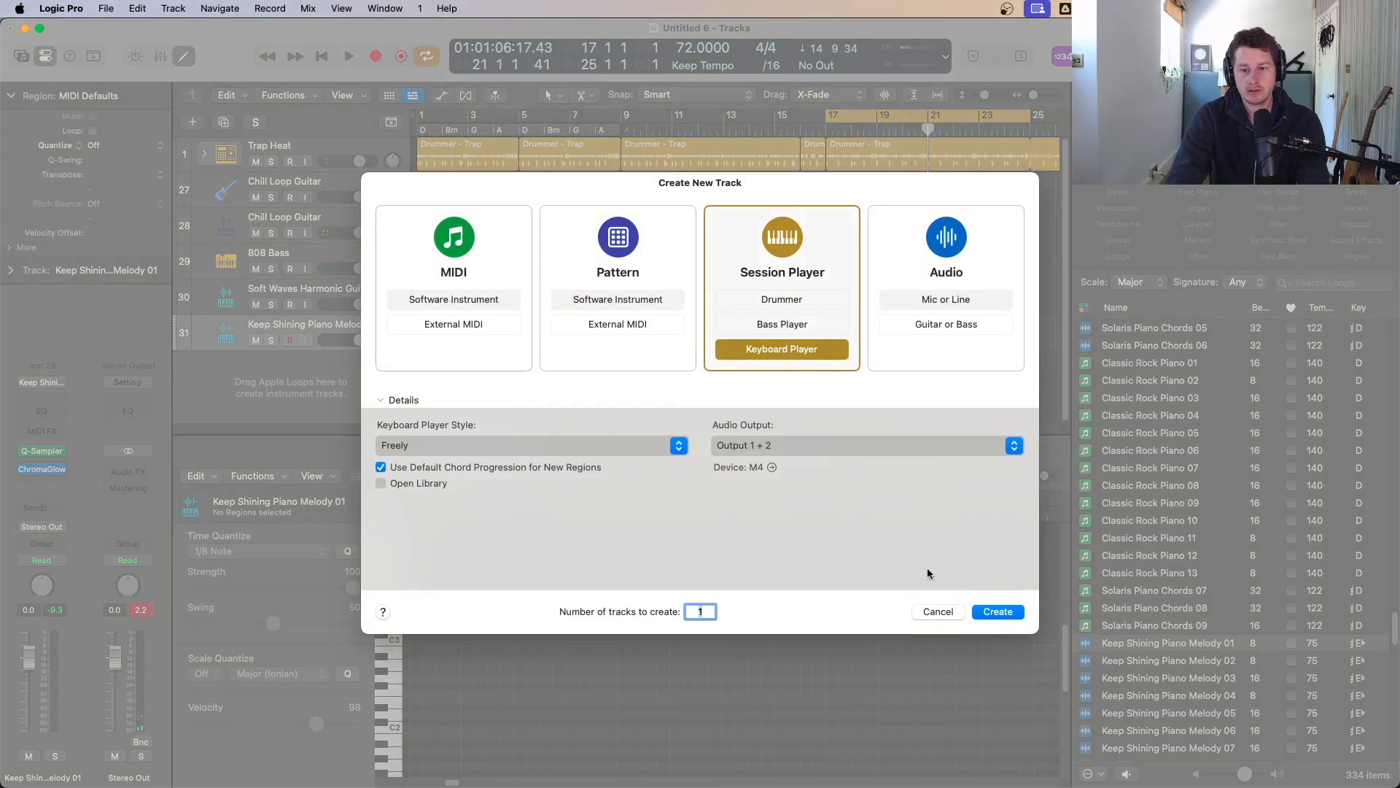
click(997, 611)
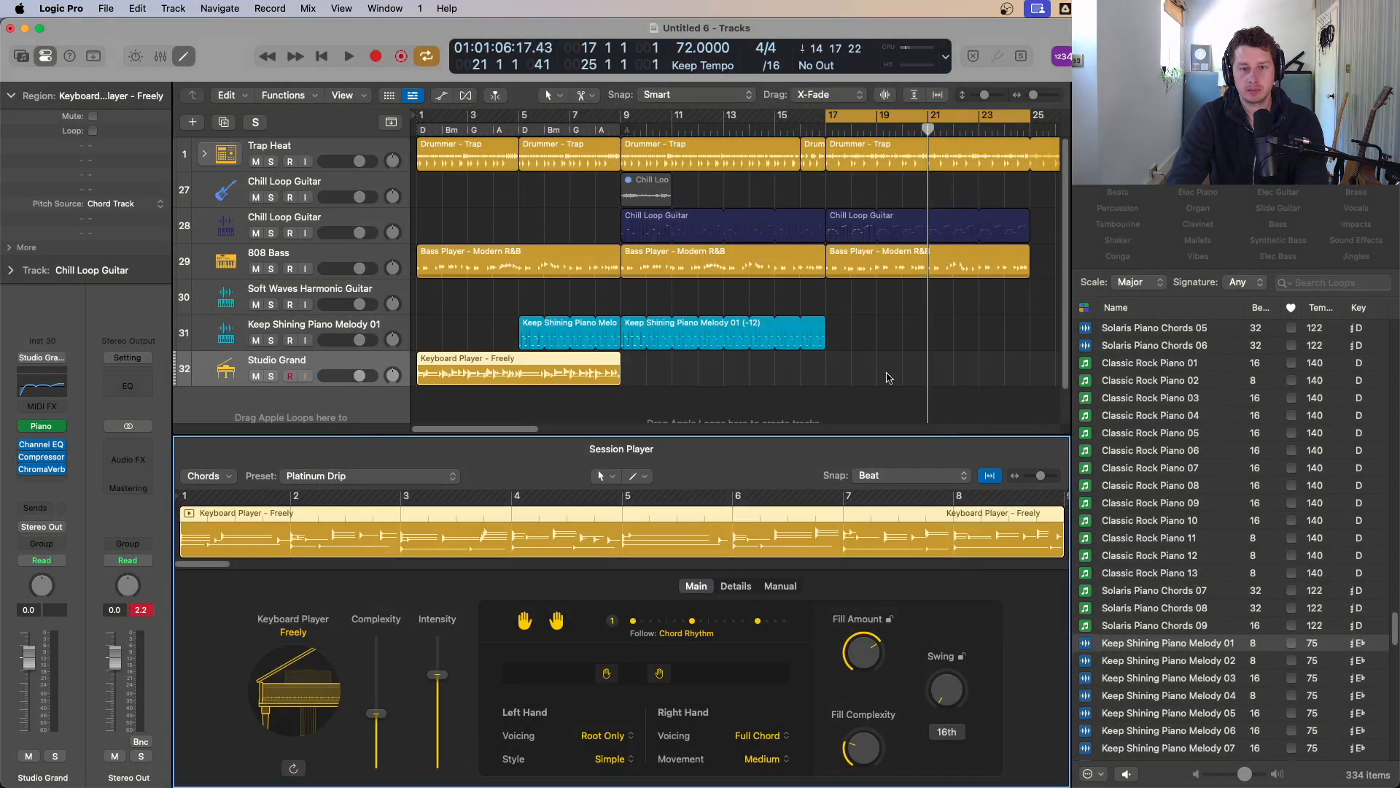
Step: Move the Keyboard Player region to start at bar 17 and audition it
drag(466, 373, 870, 370)
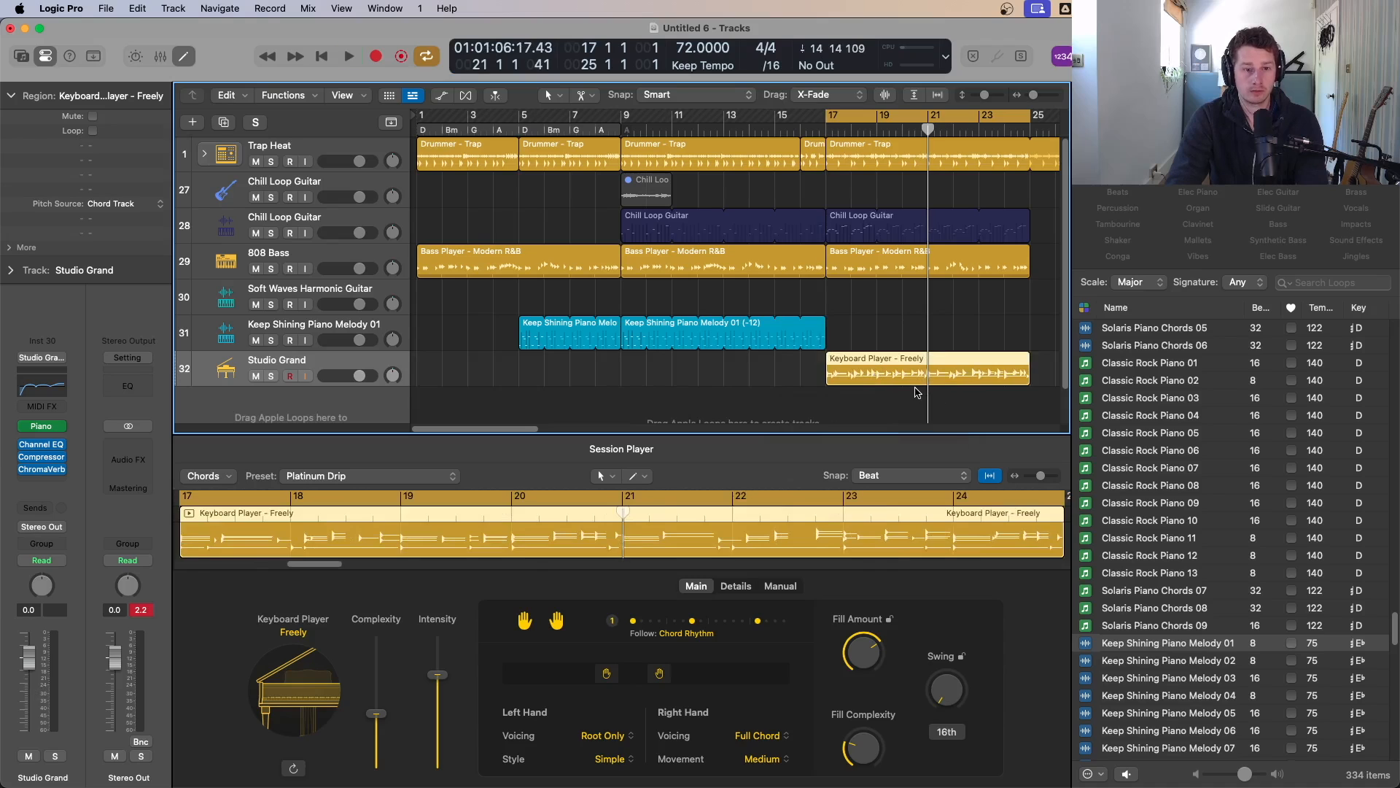
key(space)
Step: Apply the I – vi – IV – V chord progression to the keyboard region and audition it
click(228, 477)
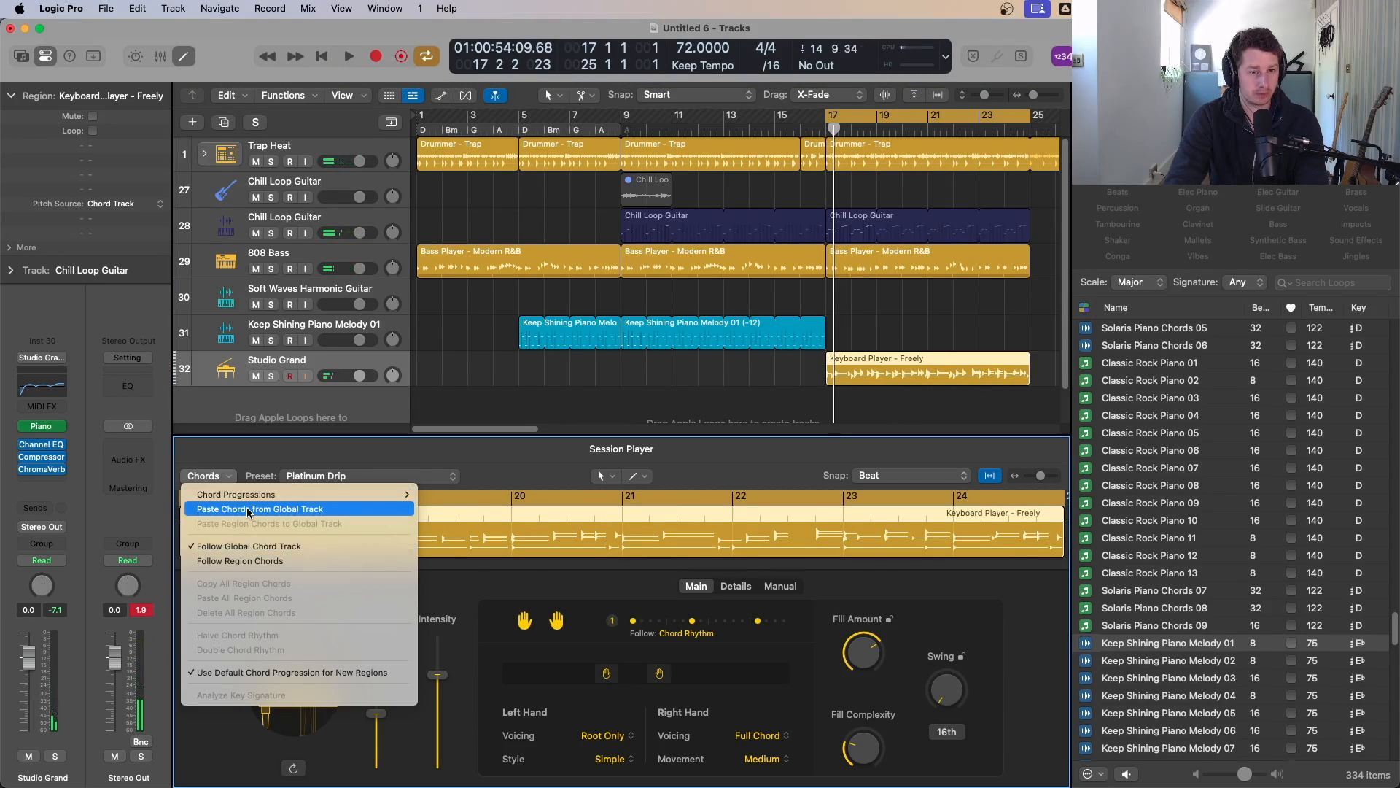
mouse_move(394, 494)
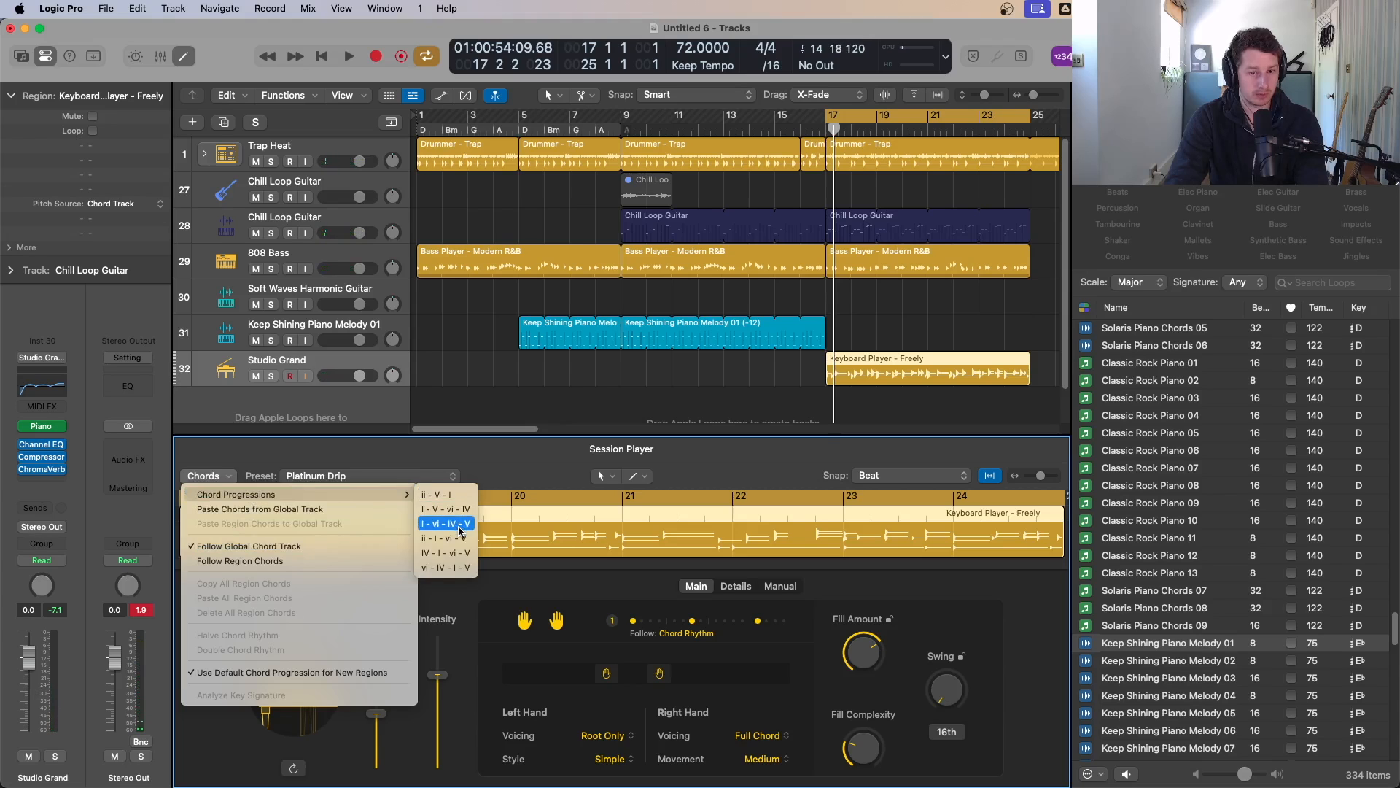
click(461, 523)
key(space)
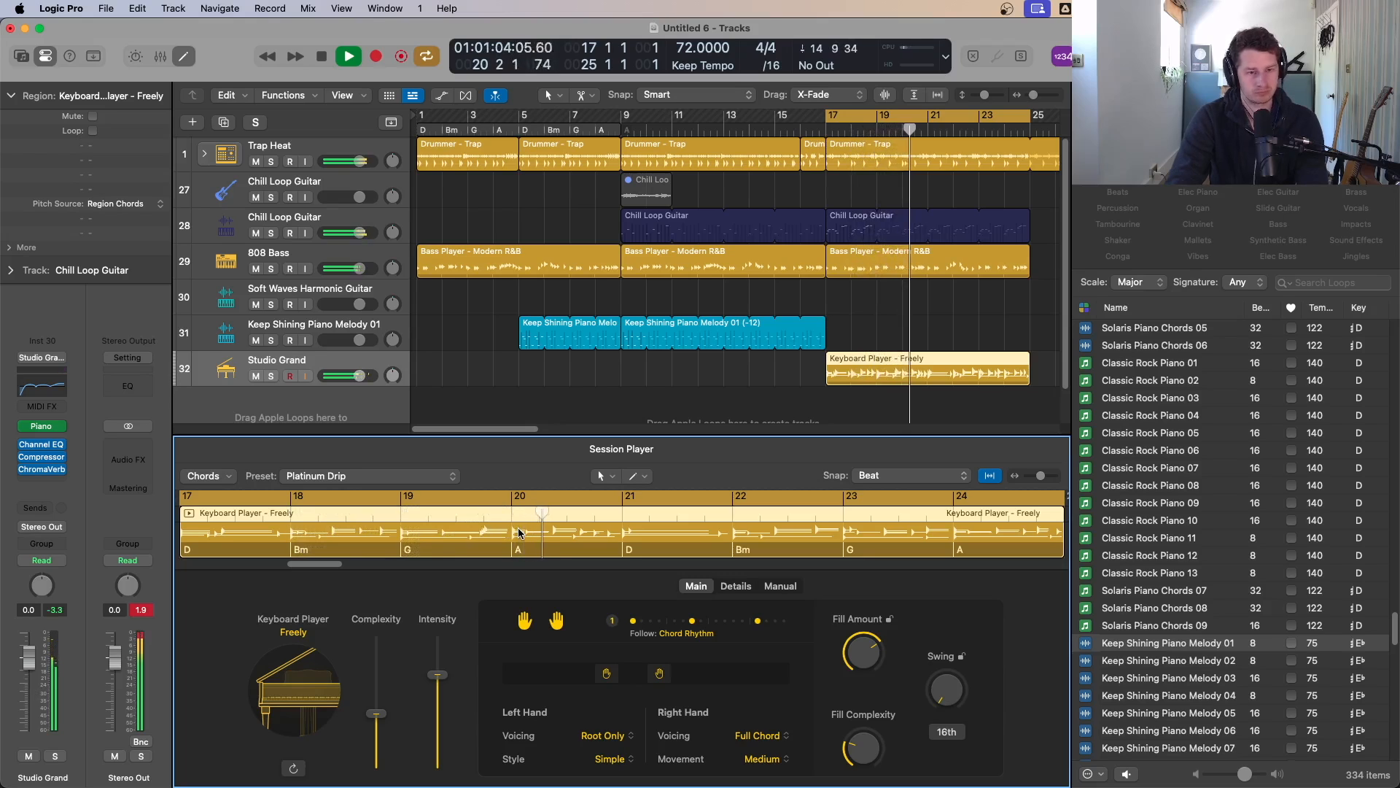
key(space)
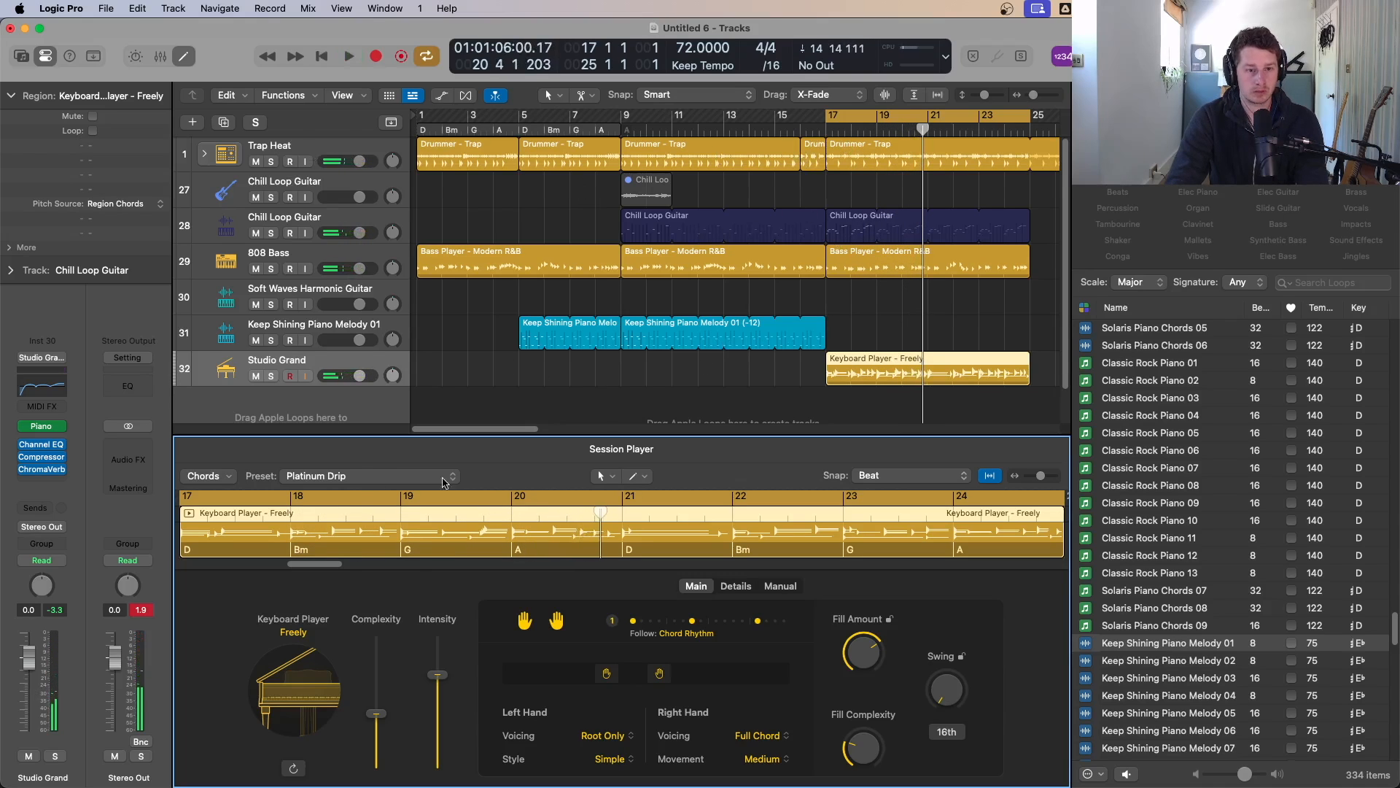
Step: Switch the keyboard region to follow the global chord track
click(207, 481)
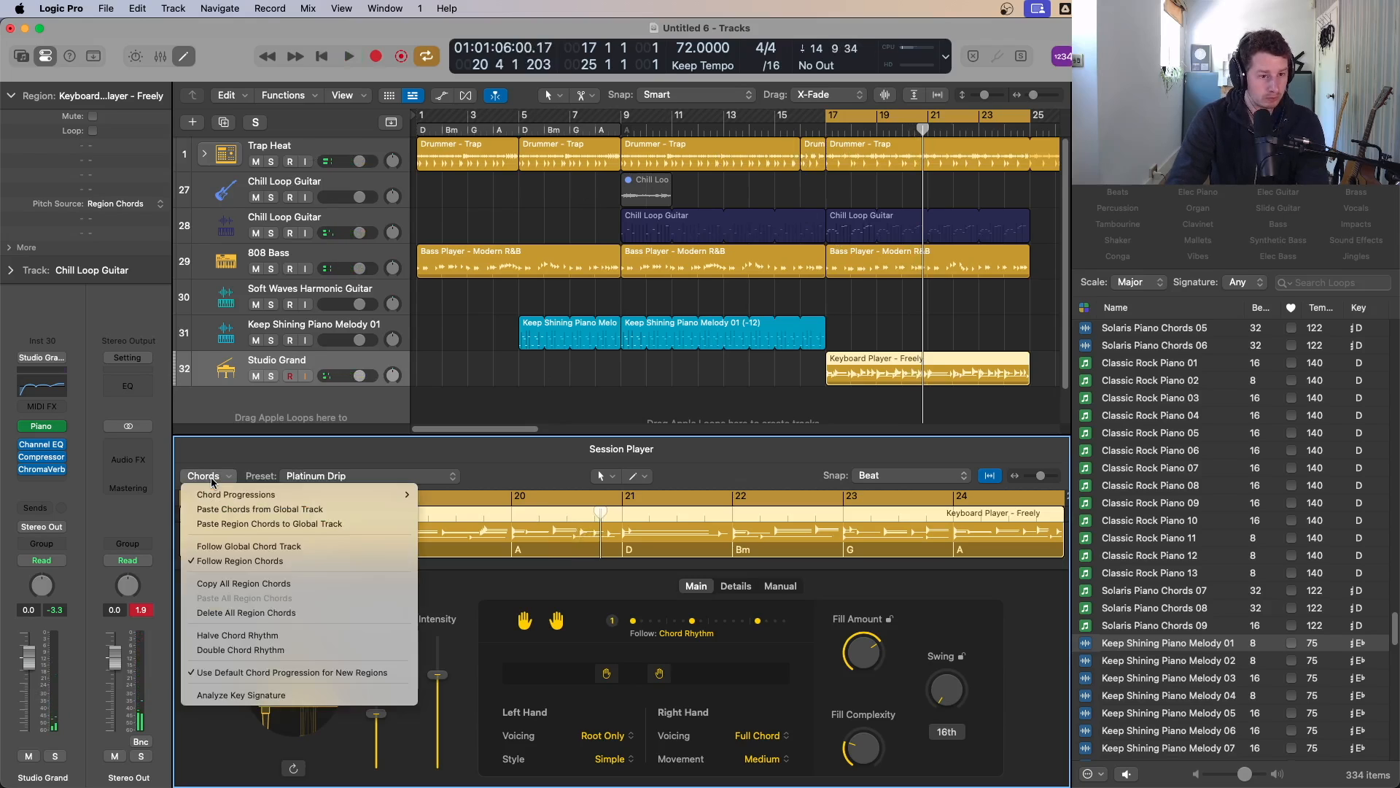
click(255, 546)
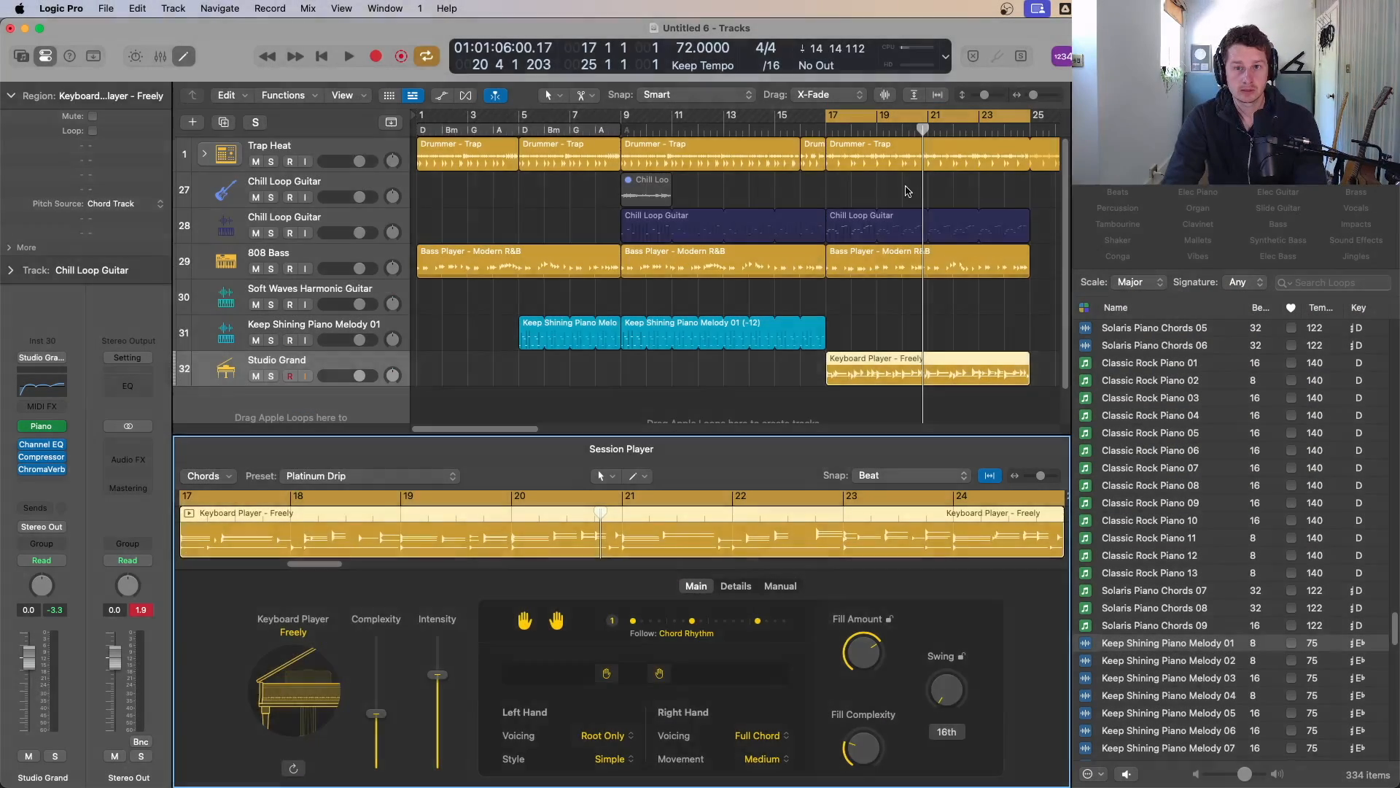
Step: Show the global tracks and copy the chord track's first region to bar 9
click(907, 191)
key(g)
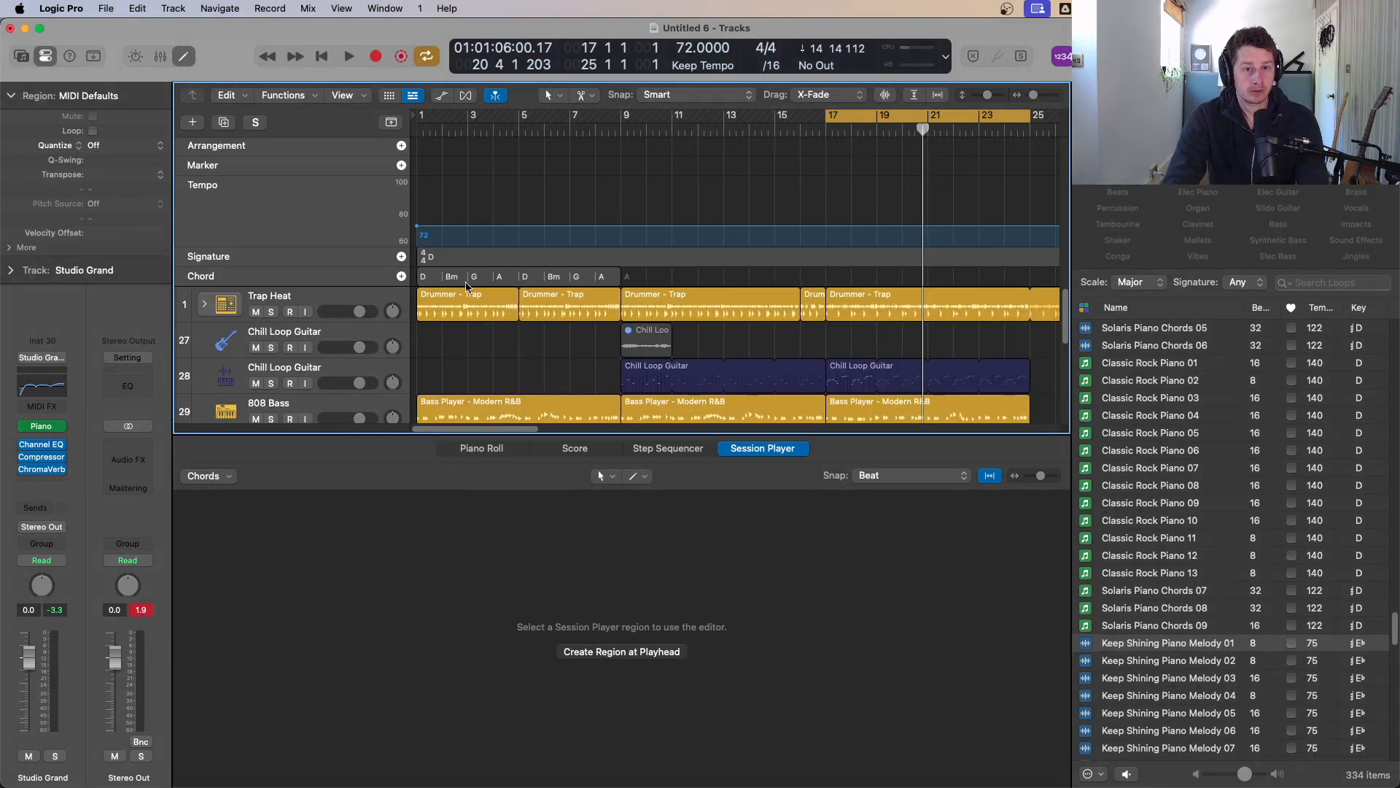
scroll(489, 285, down, 1)
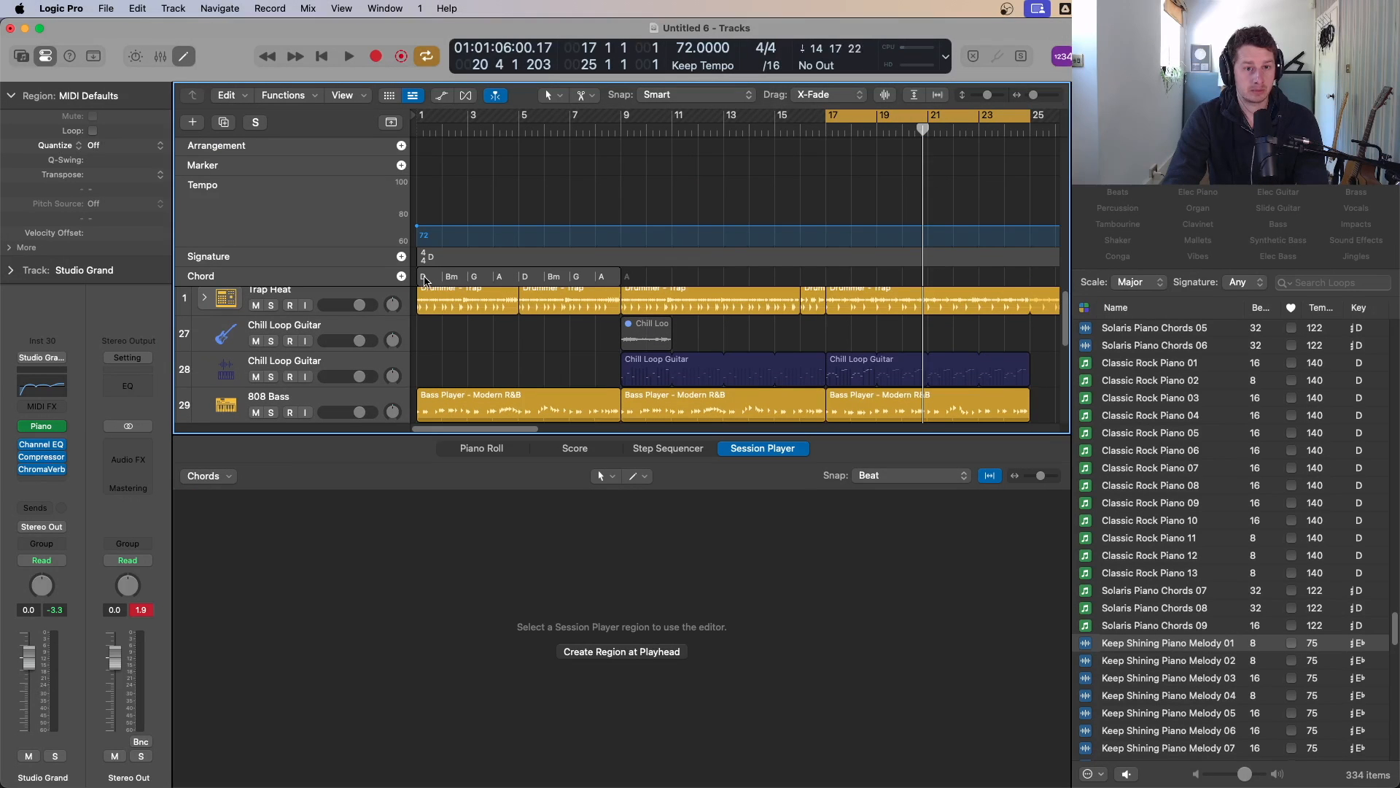
drag(425, 280, 628, 280)
scroll(850, 316, up, 1)
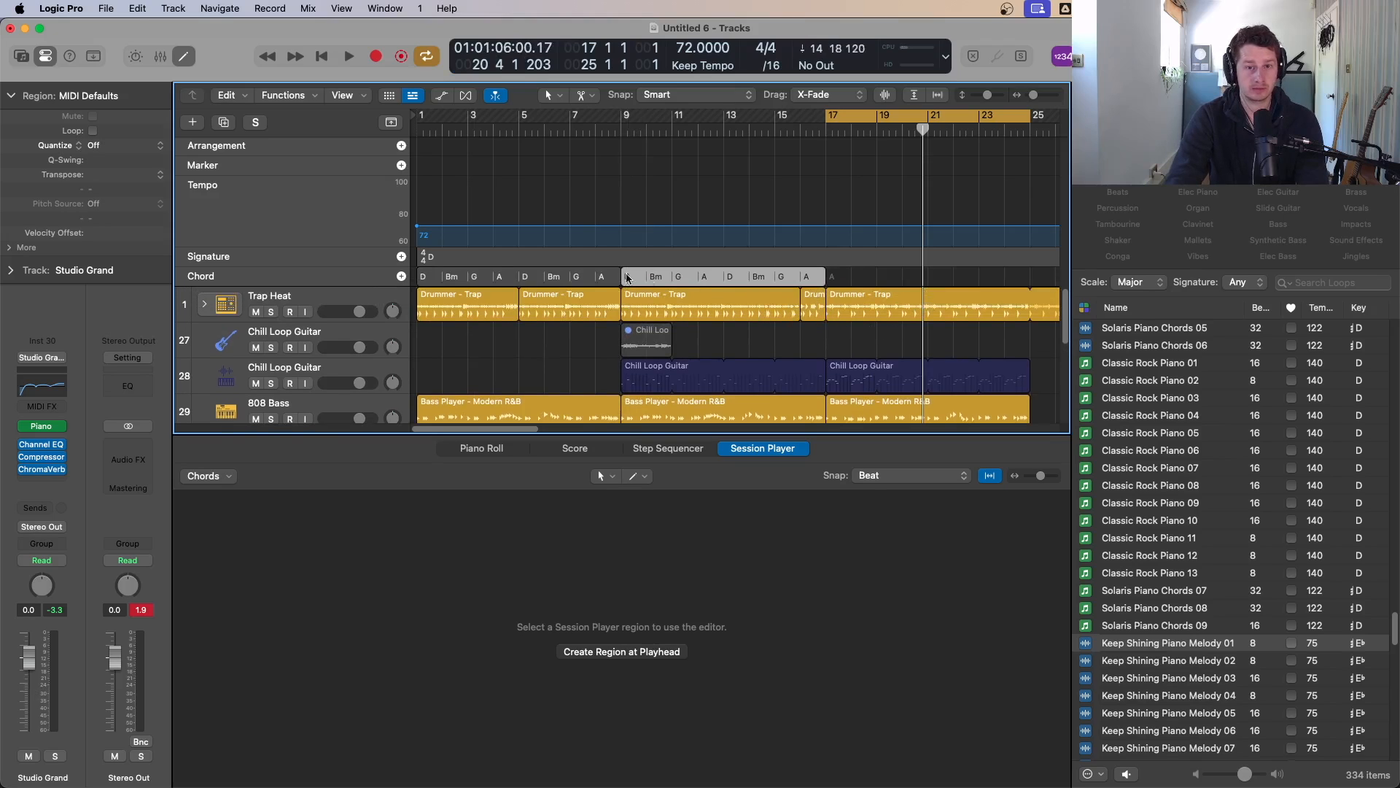
Step: Copy the chord region to bar 17 and set its progression to I – vi – IV – V
drag(629, 281, 833, 281)
right_click(837, 279)
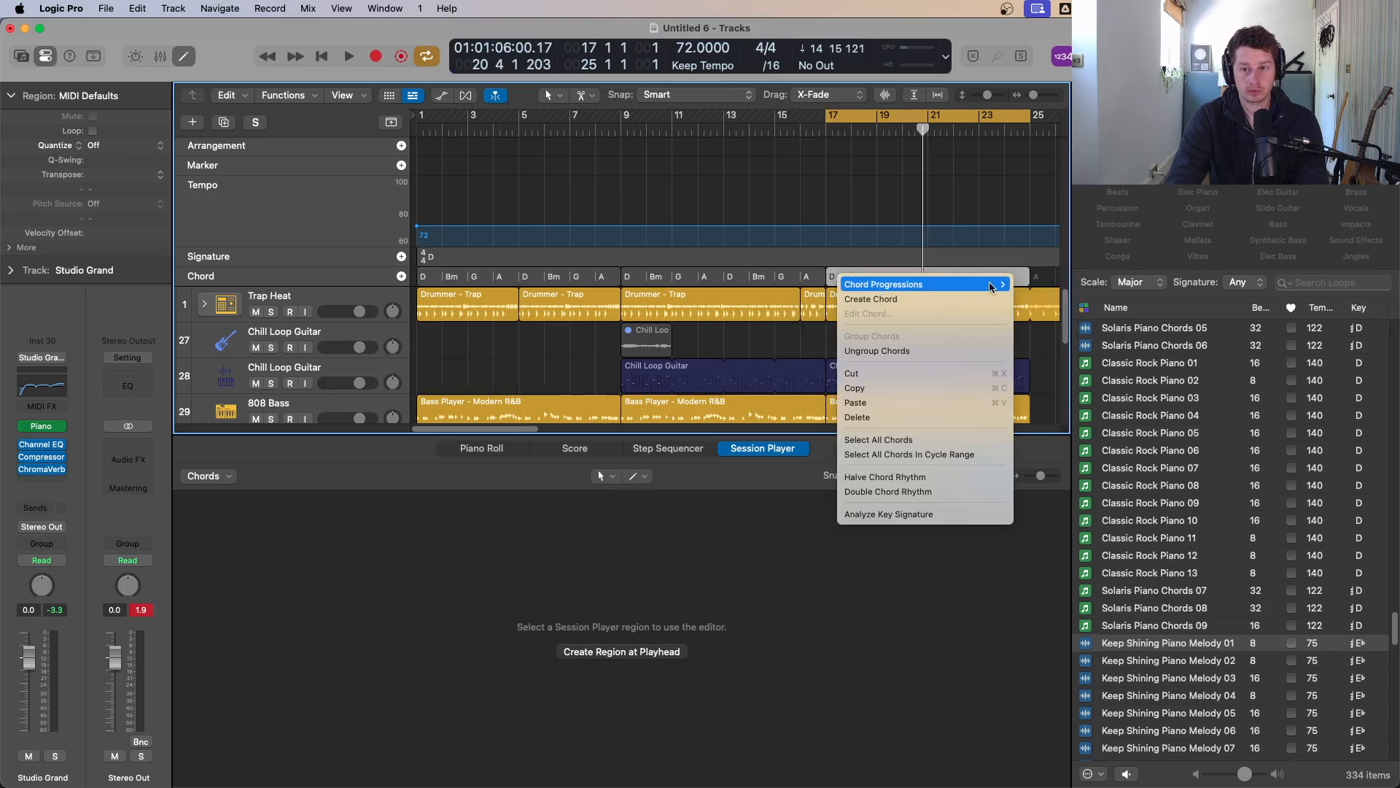
mouse_move(955, 285)
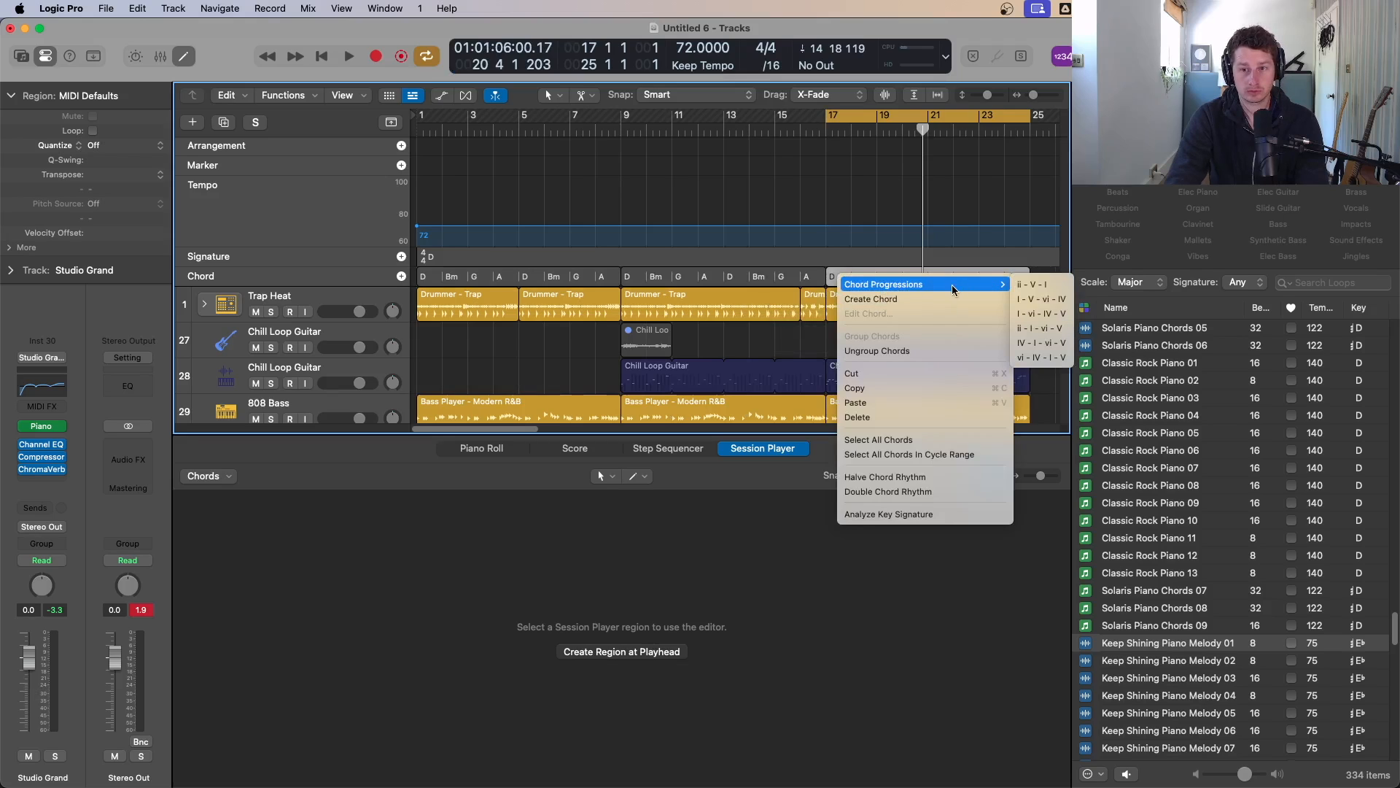
click(1045, 315)
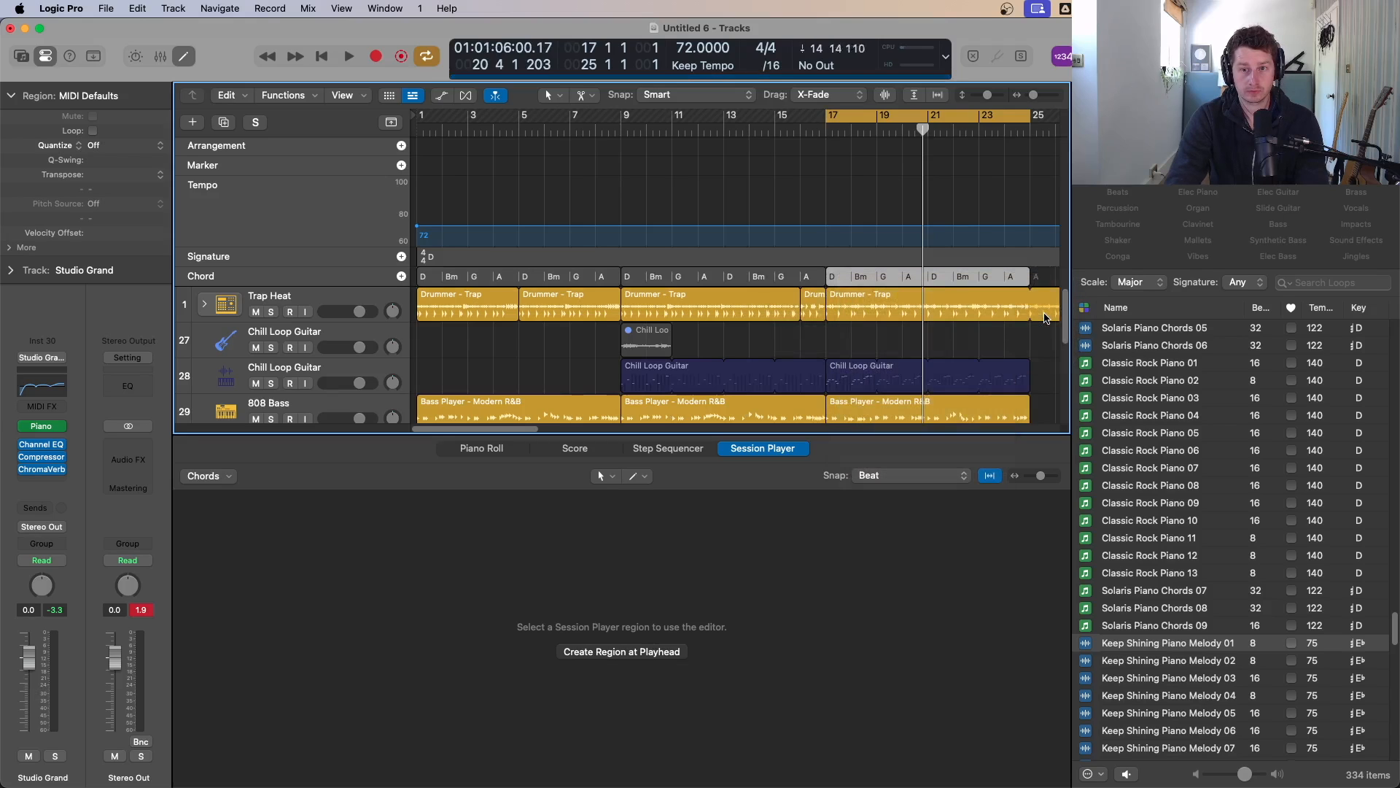
Step: Set the bar-9 chord region's progression to I – vi – IV – V as well
right_click(631, 279)
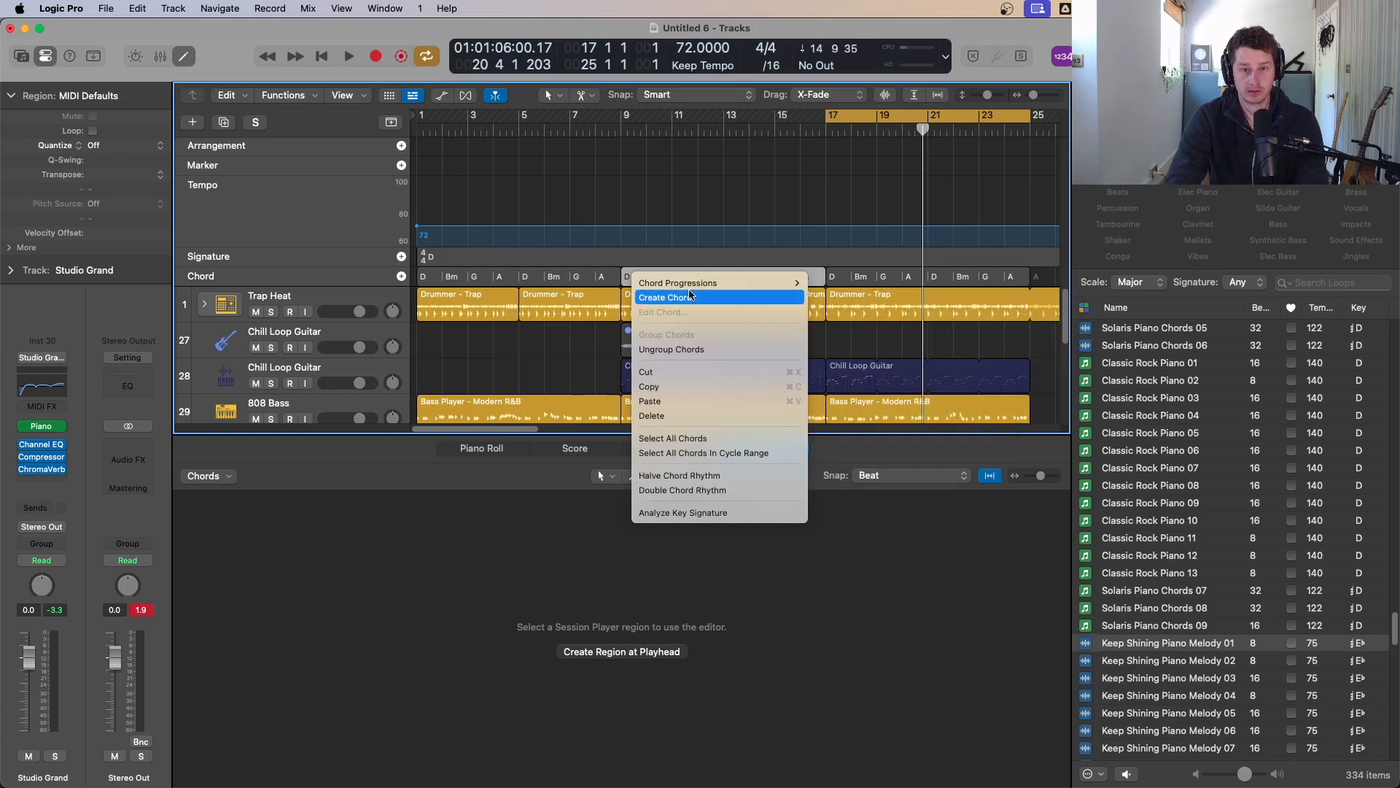
mouse_move(729, 283)
click(843, 299)
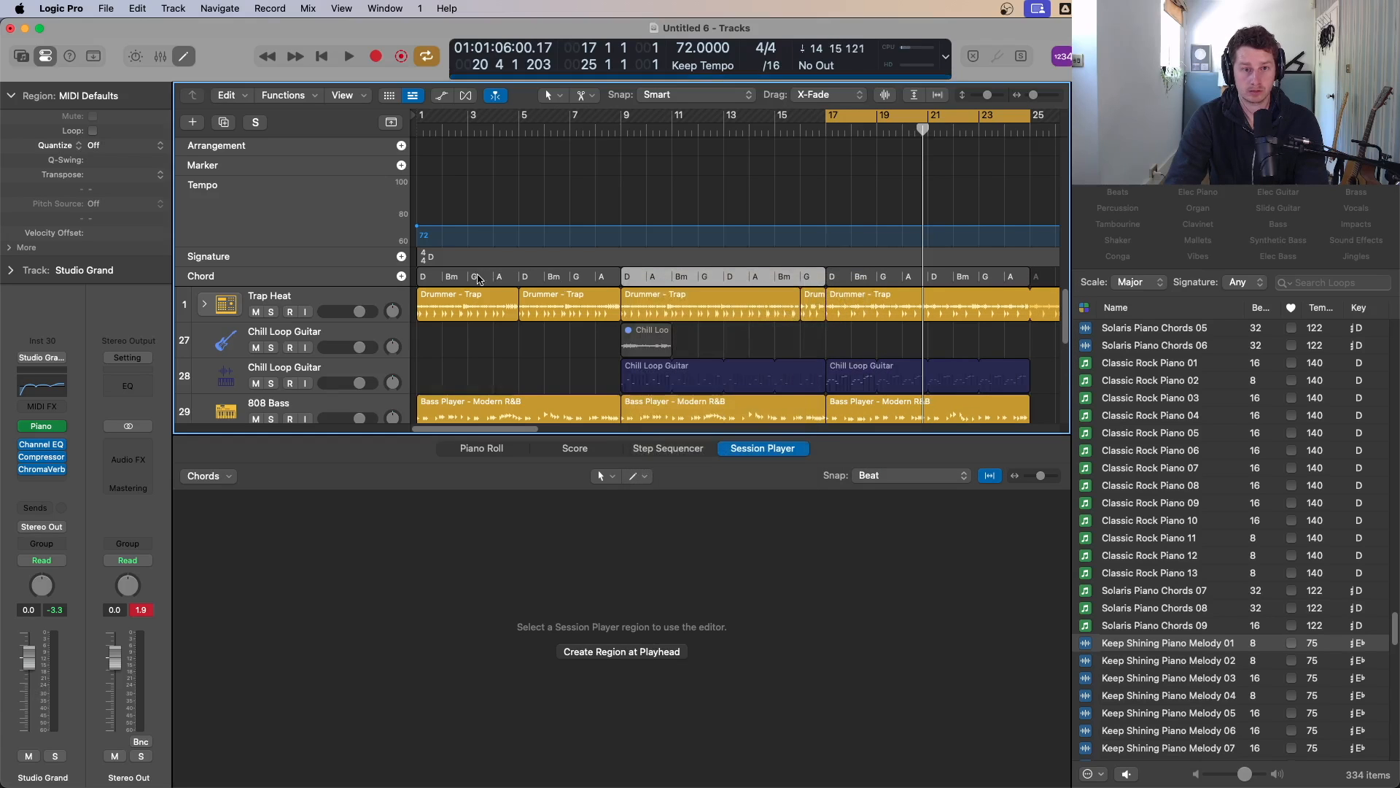
Step: Delete the first chord region and copy the bar-9 chord region back to bar 1
click(480, 282)
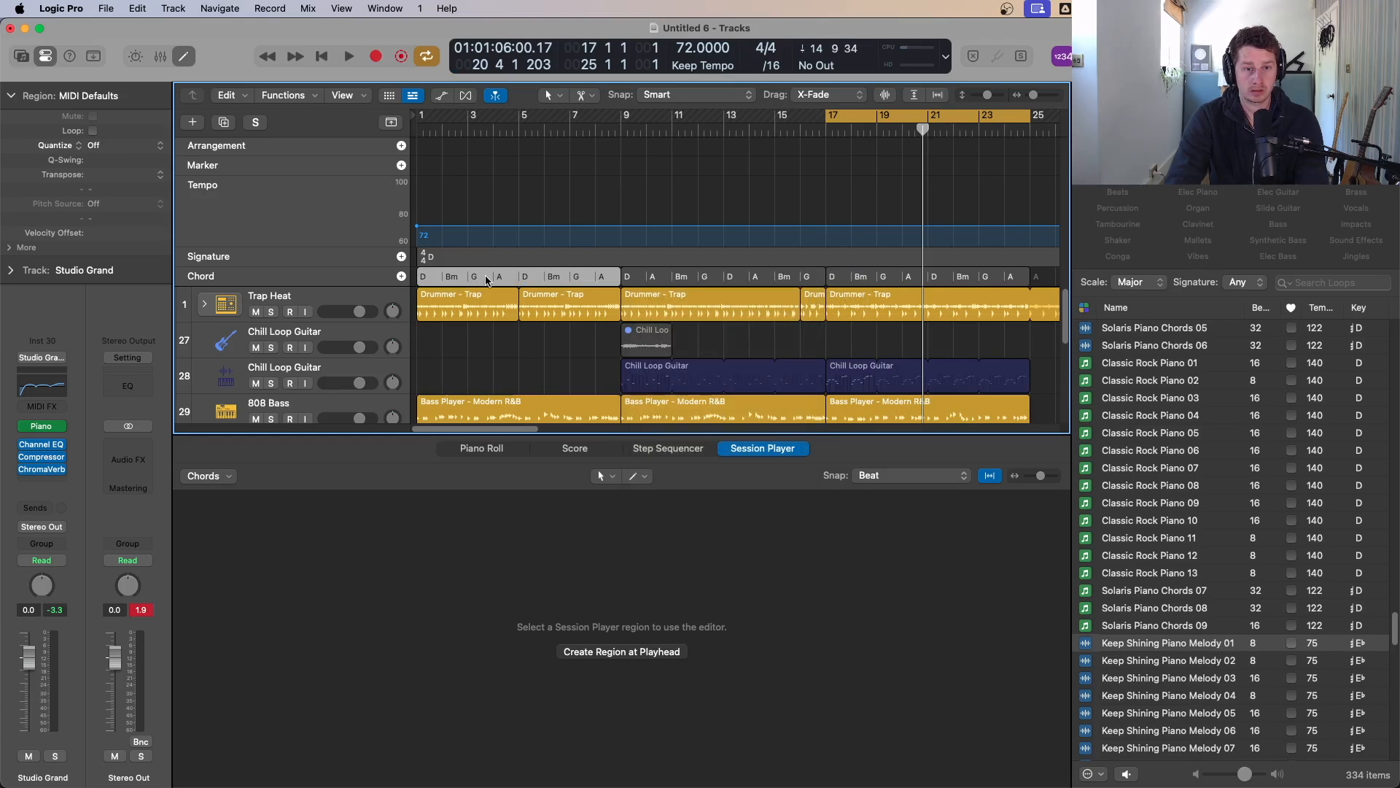
key(Delete)
drag(631, 279, 430, 282)
Step: Play the arrangement to audition the new chord progression across the tracks
scroll(729, 350, down, 2)
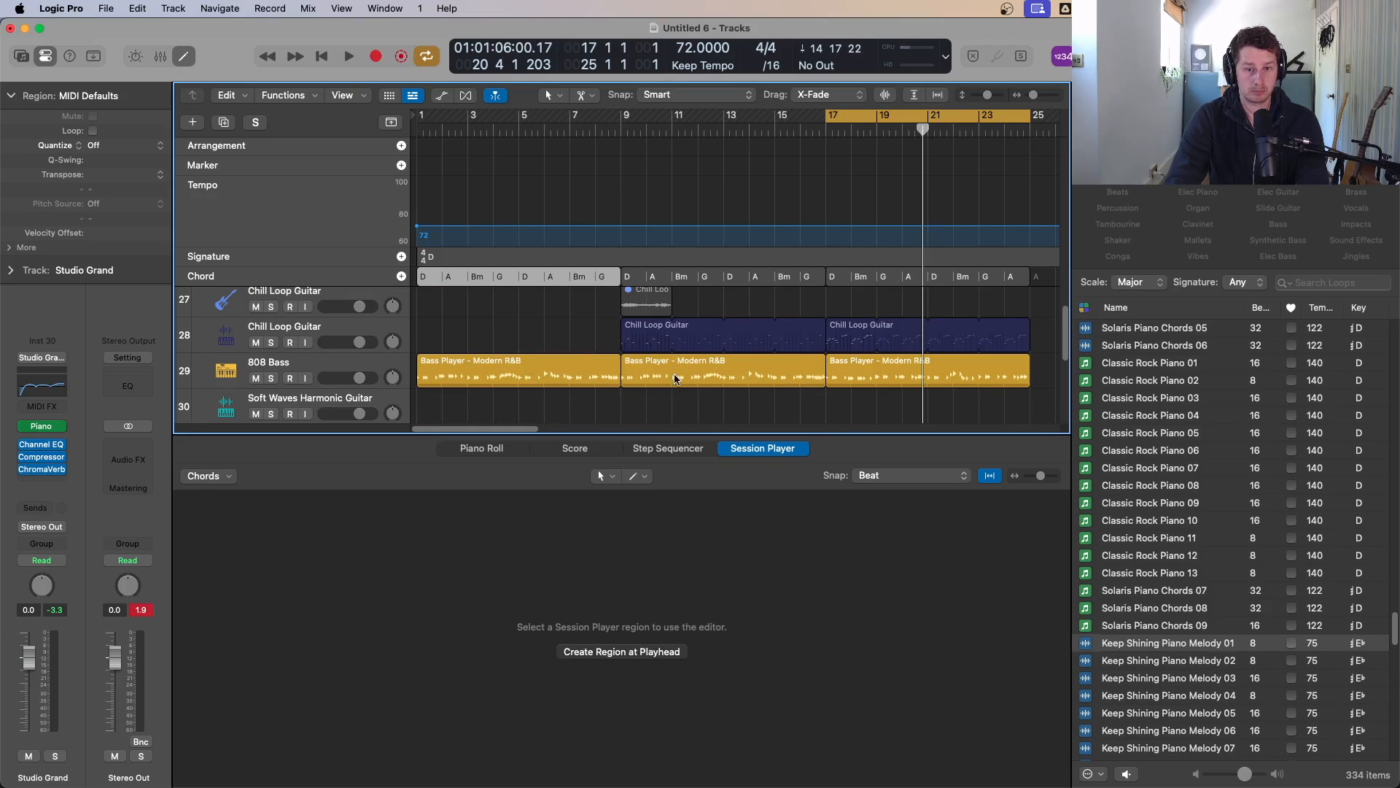
scroll(744, 396, up, 1)
scroll(808, 400, down, 3)
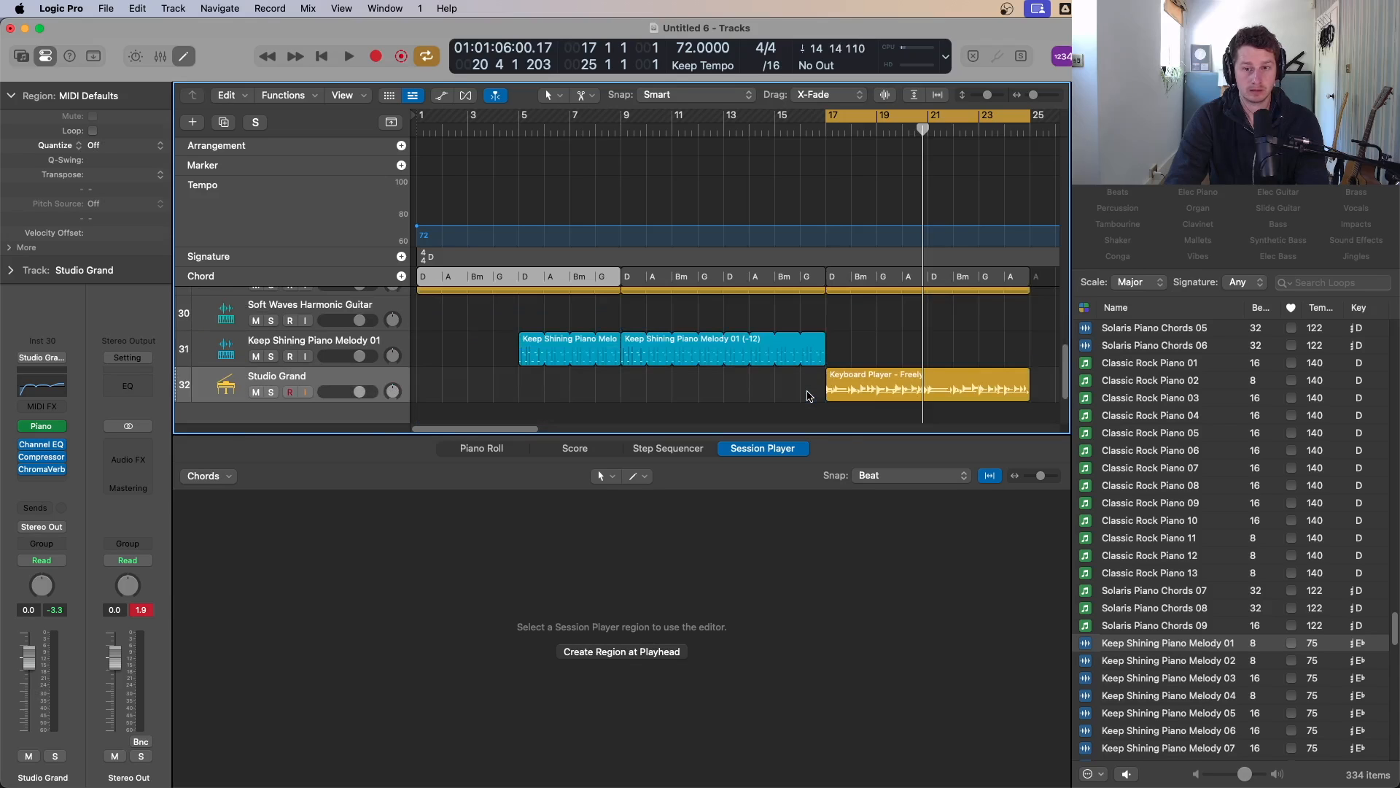
key(space)
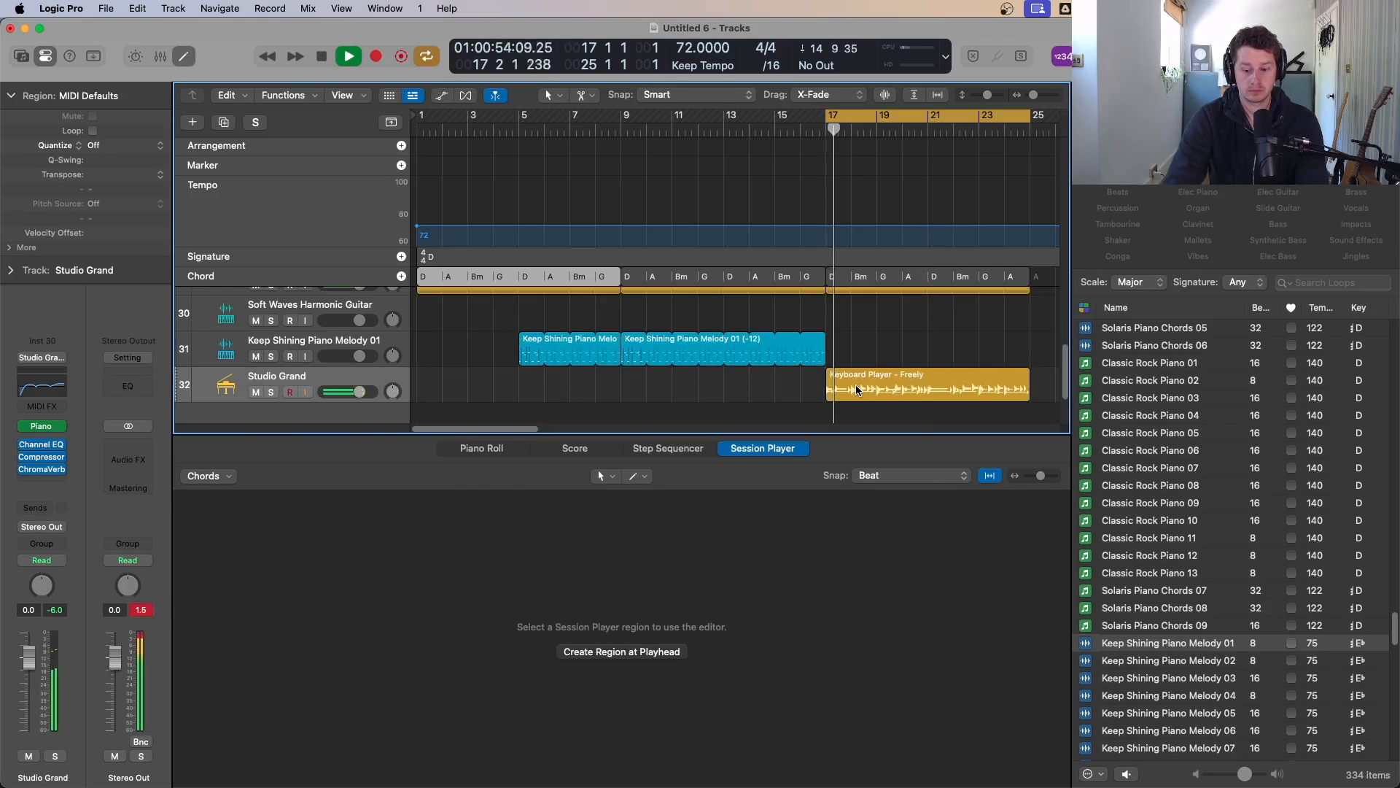
key(p)
key(p)
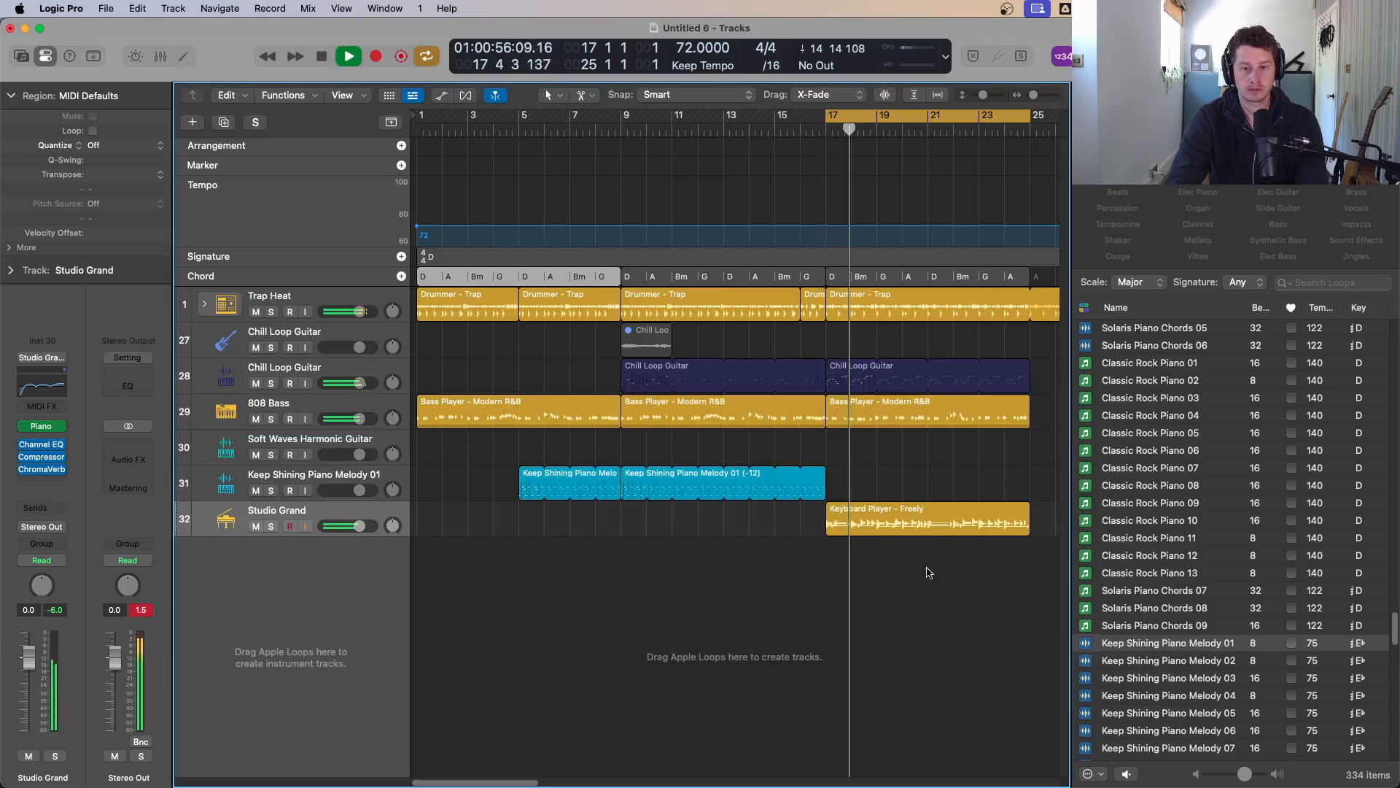
scroll(955, 570, down, 1)
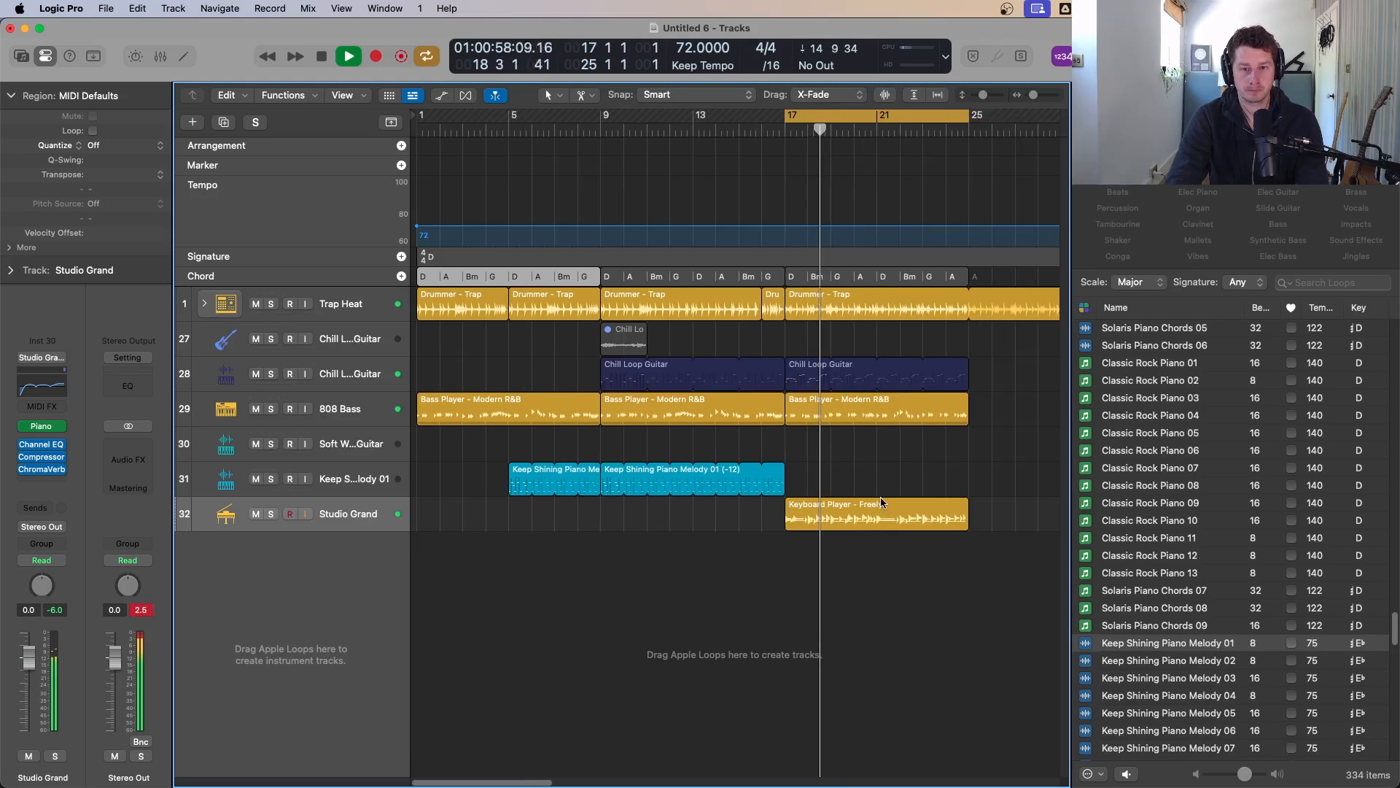
Step: Inspect the bar-17 bass region in the Session Player editor, then solo the Studio Grand track
double_click(854, 414)
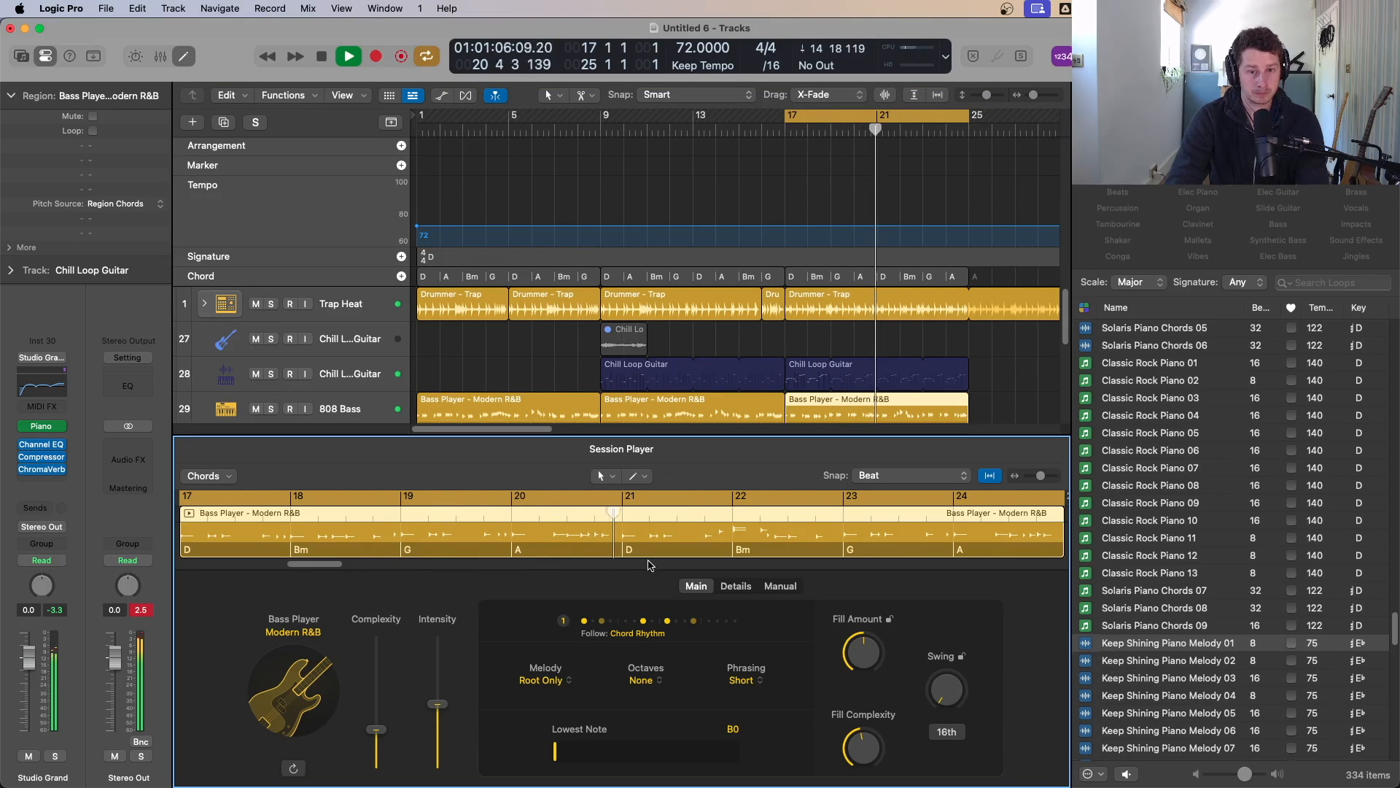
key(p)
key(p)
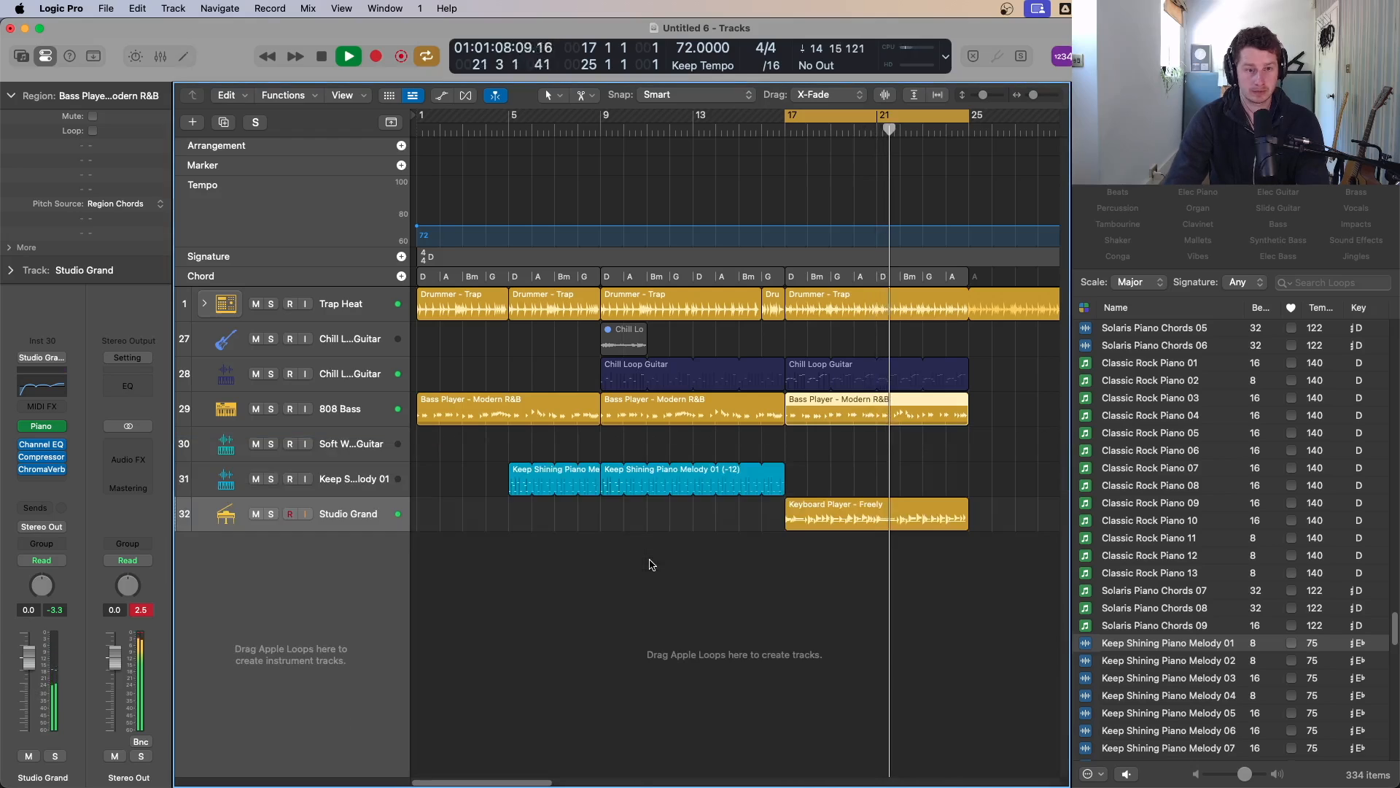
key(s)
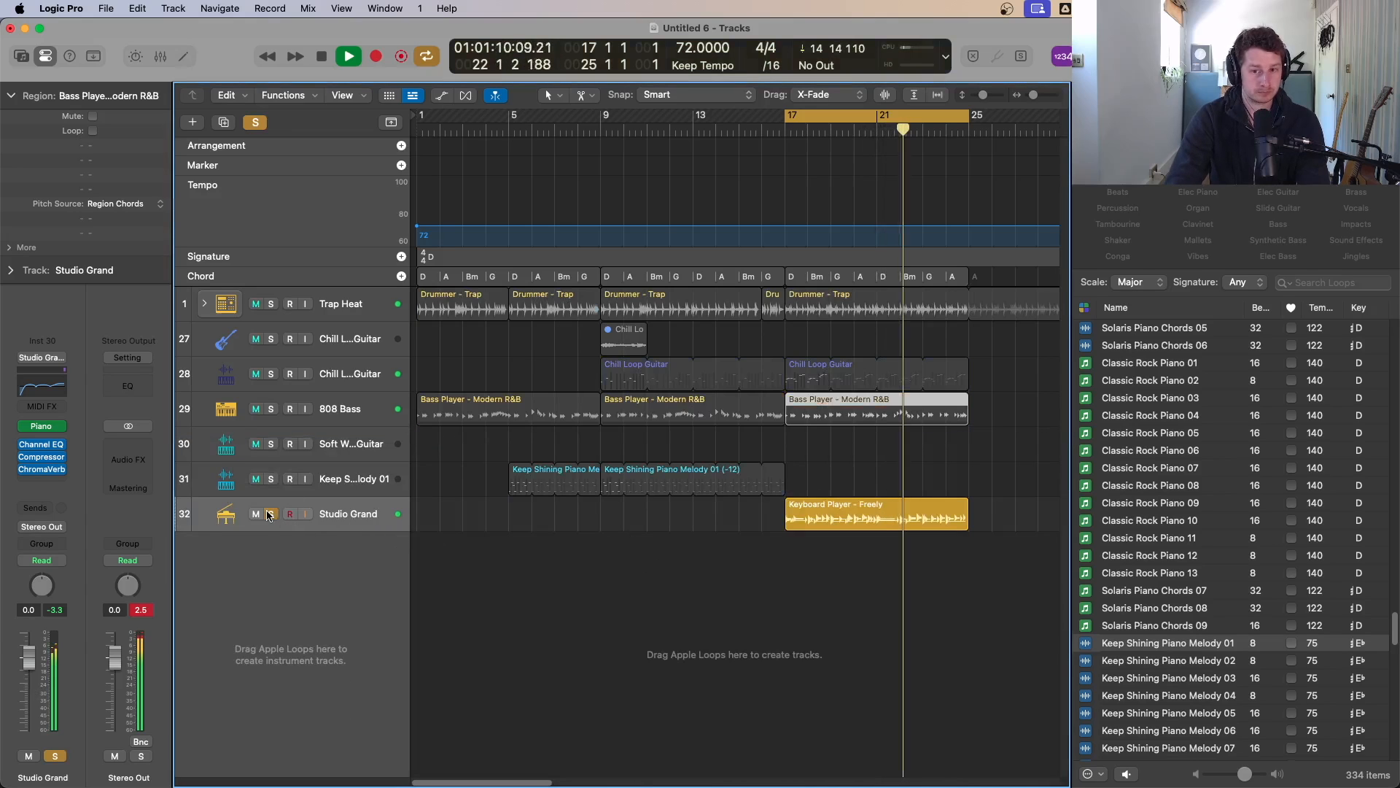
Step: Open the Studio Grand instrument plugin, listen to it playing, and close it
click(48, 427)
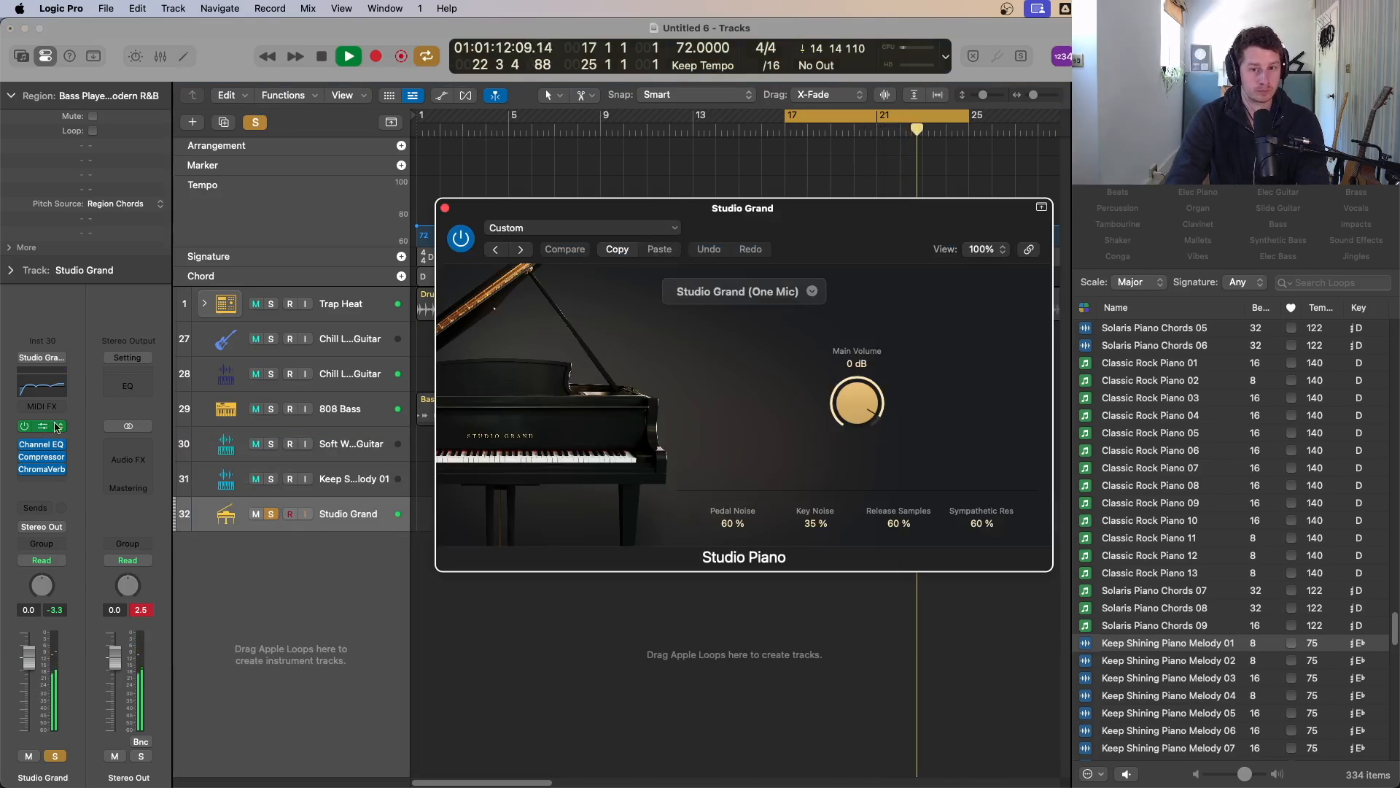
key(space)
click(446, 210)
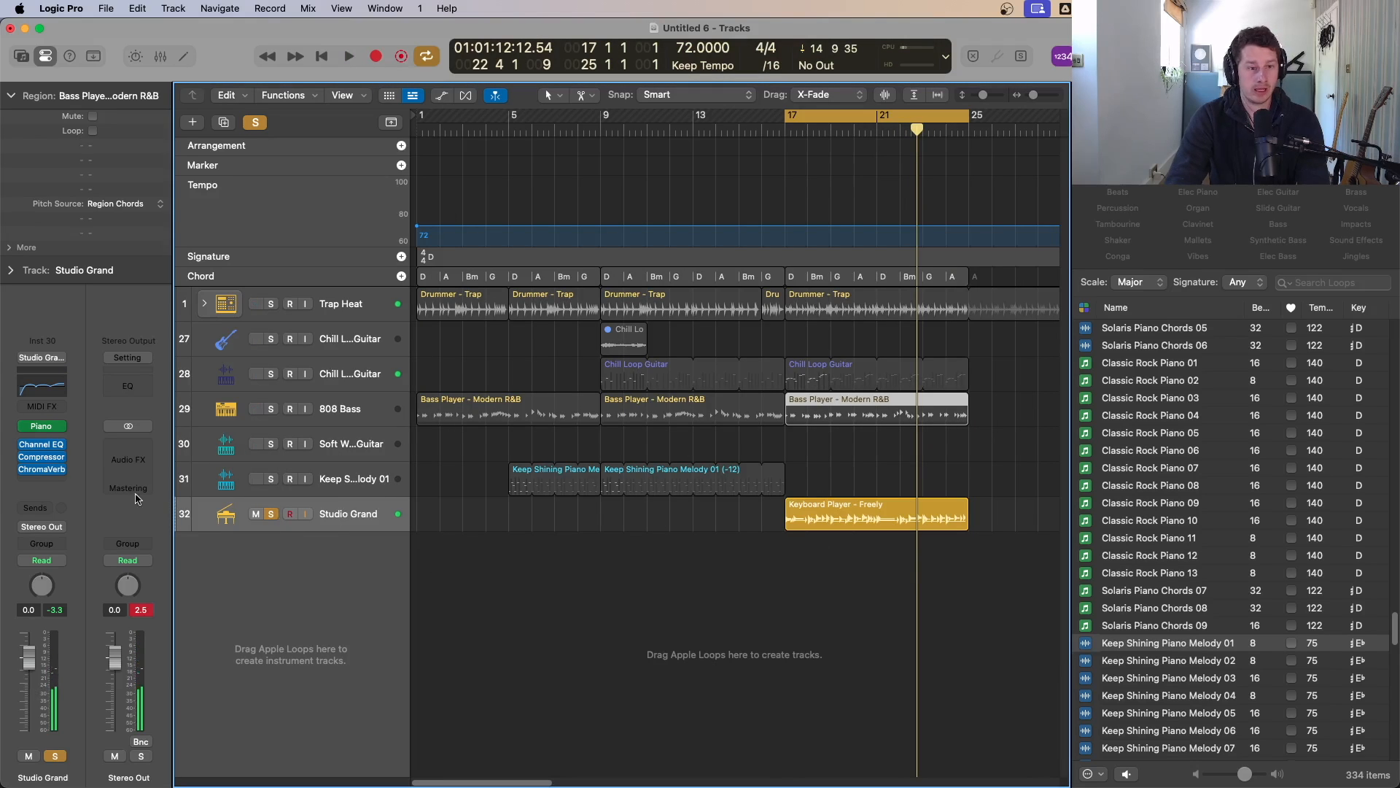
Step: Open the Studio Grand's Keyboard Player region in the Session Player editor, switch its style to Block Chords, and play it
double_click(875, 523)
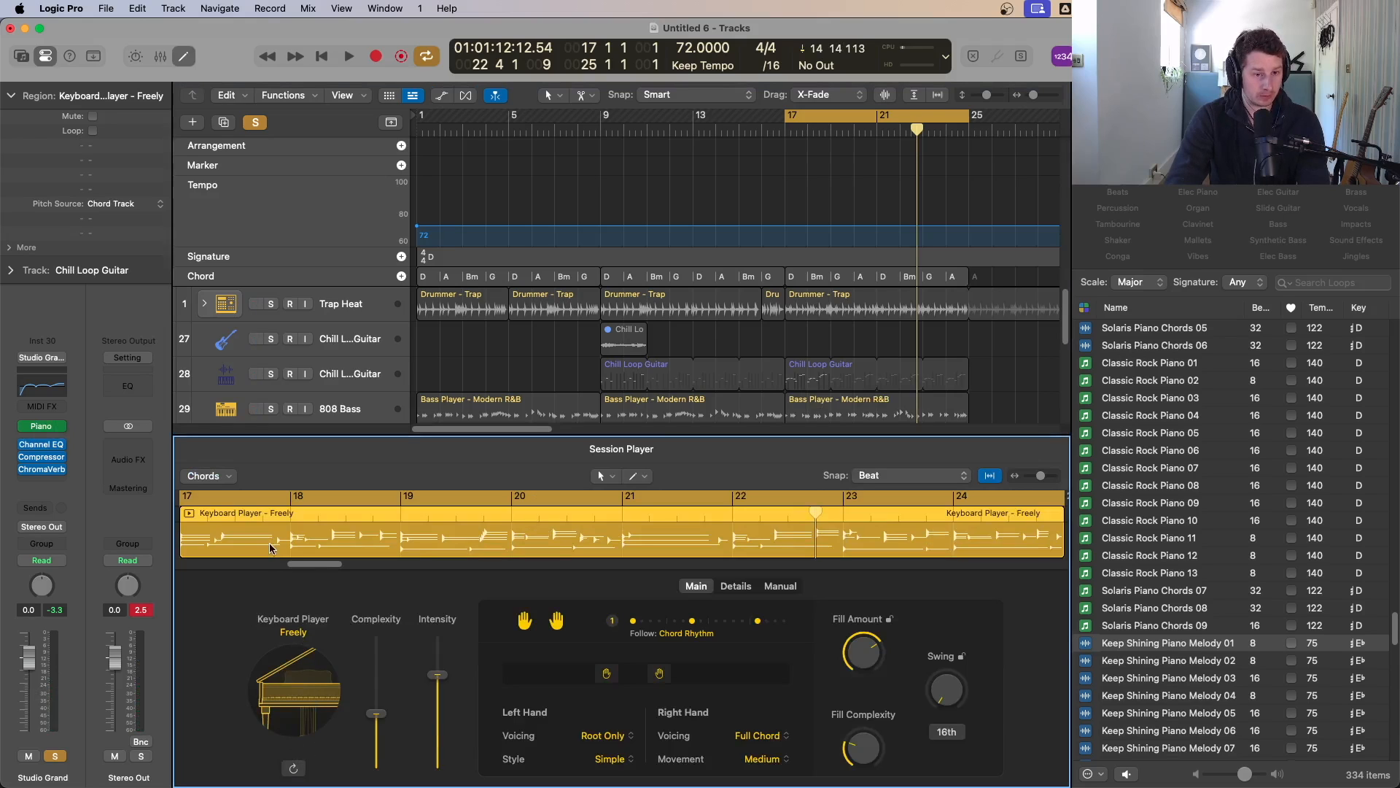
click(297, 653)
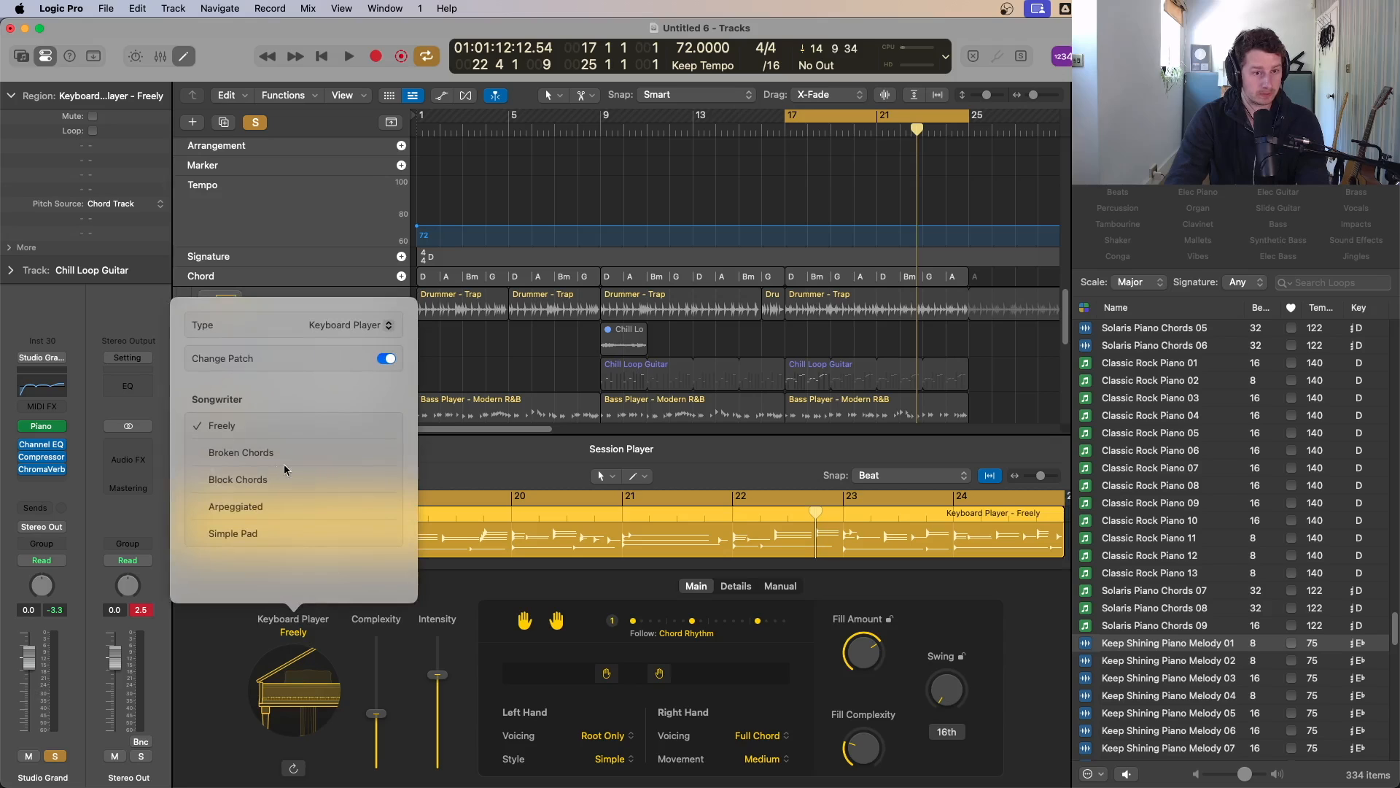
click(223, 481)
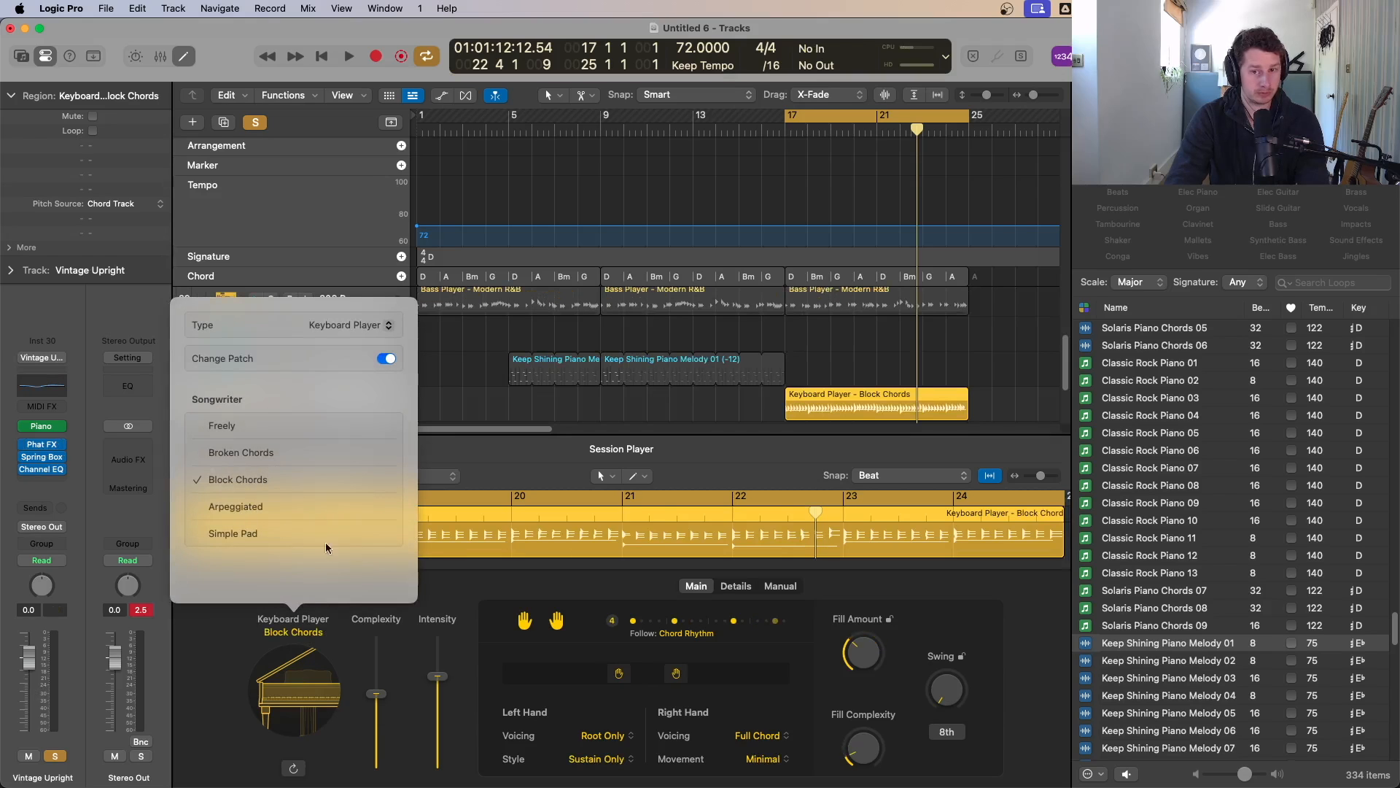
key(space)
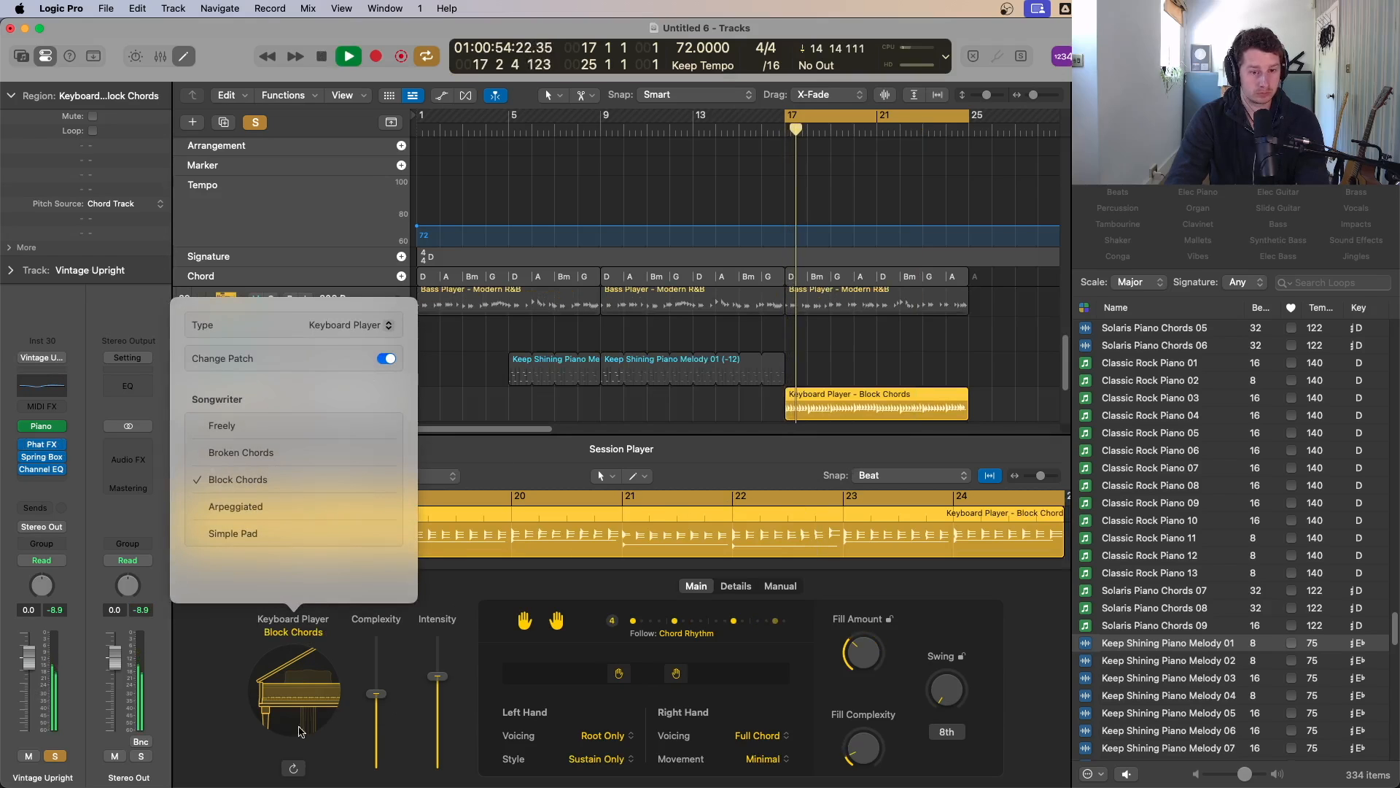
click(299, 731)
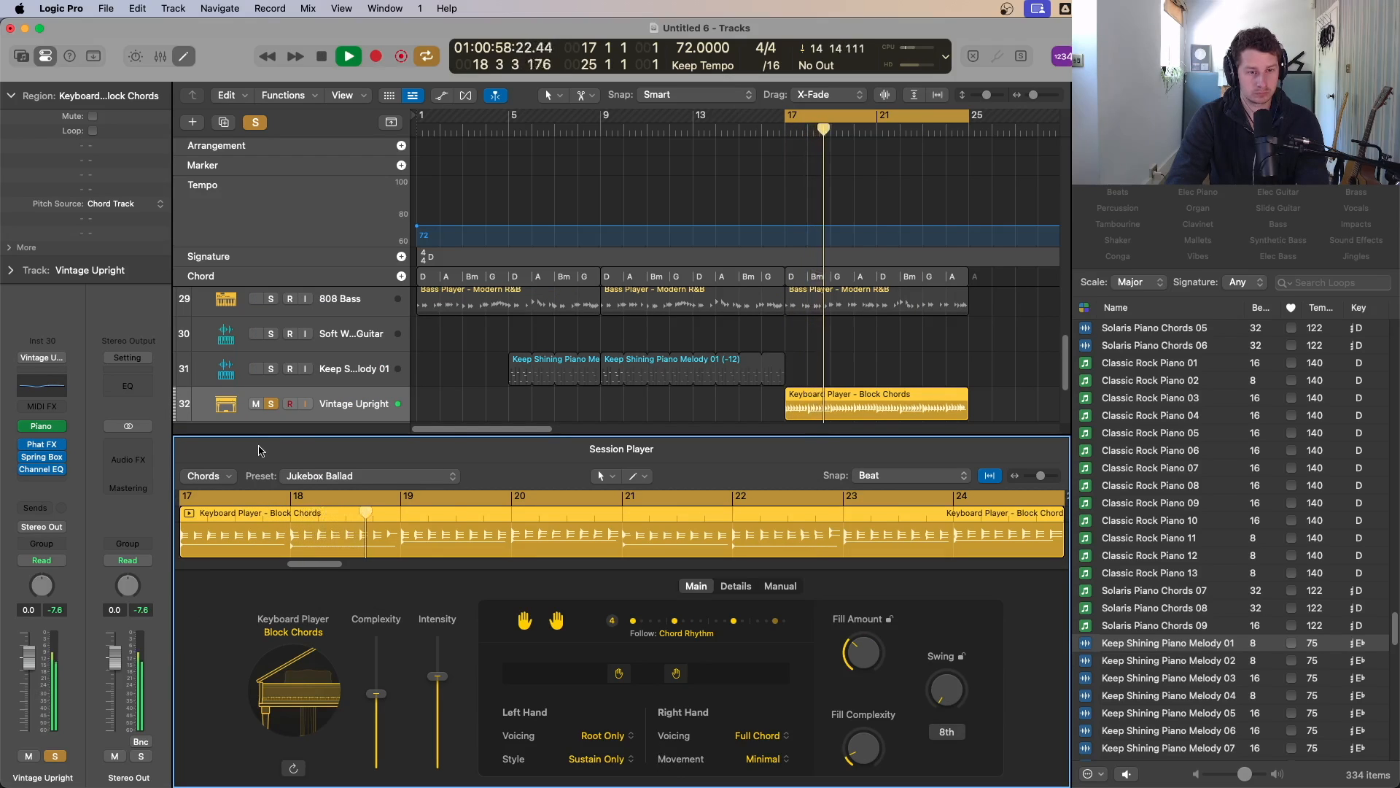
Step: Audition the Midnight Train preset, then set the Session Player preset to Wall of Chords
click(328, 475)
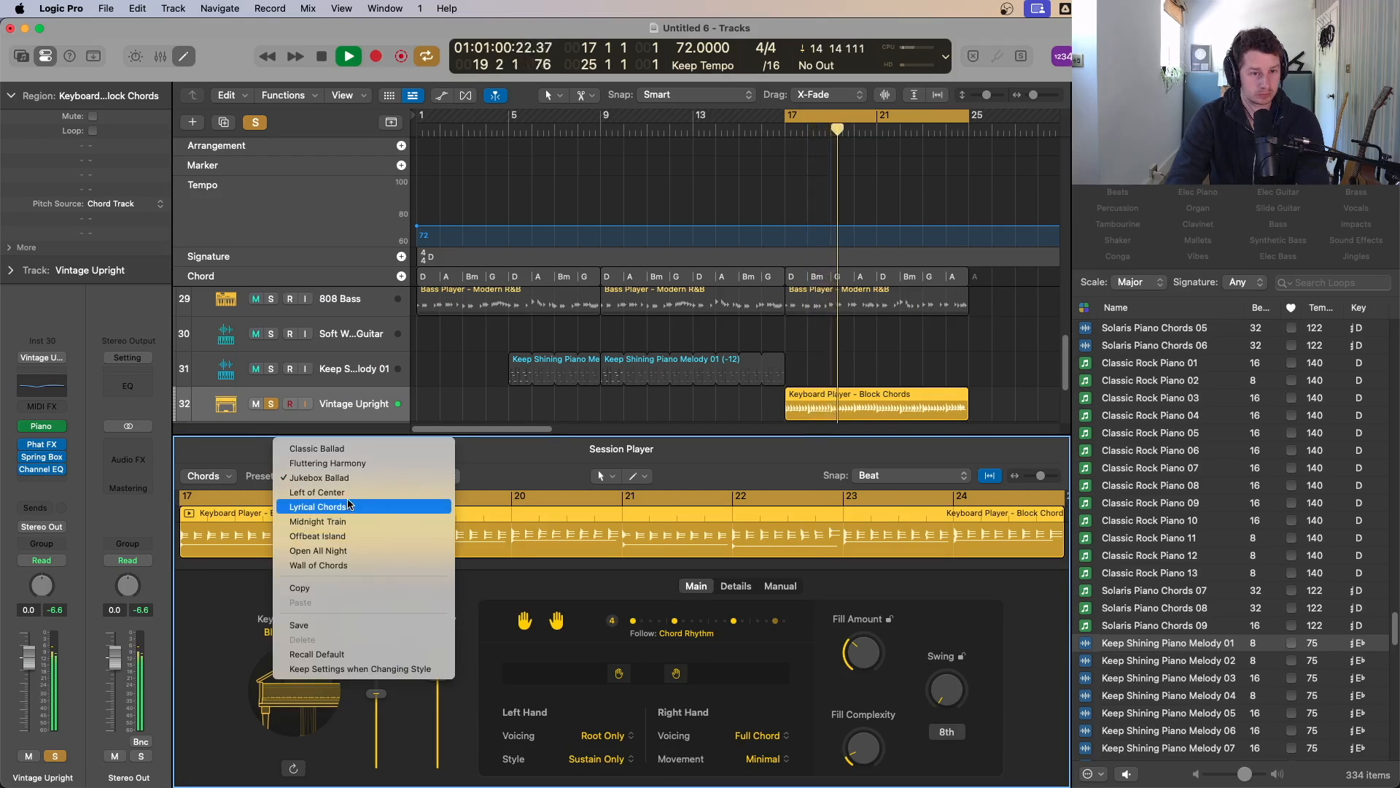
click(347, 520)
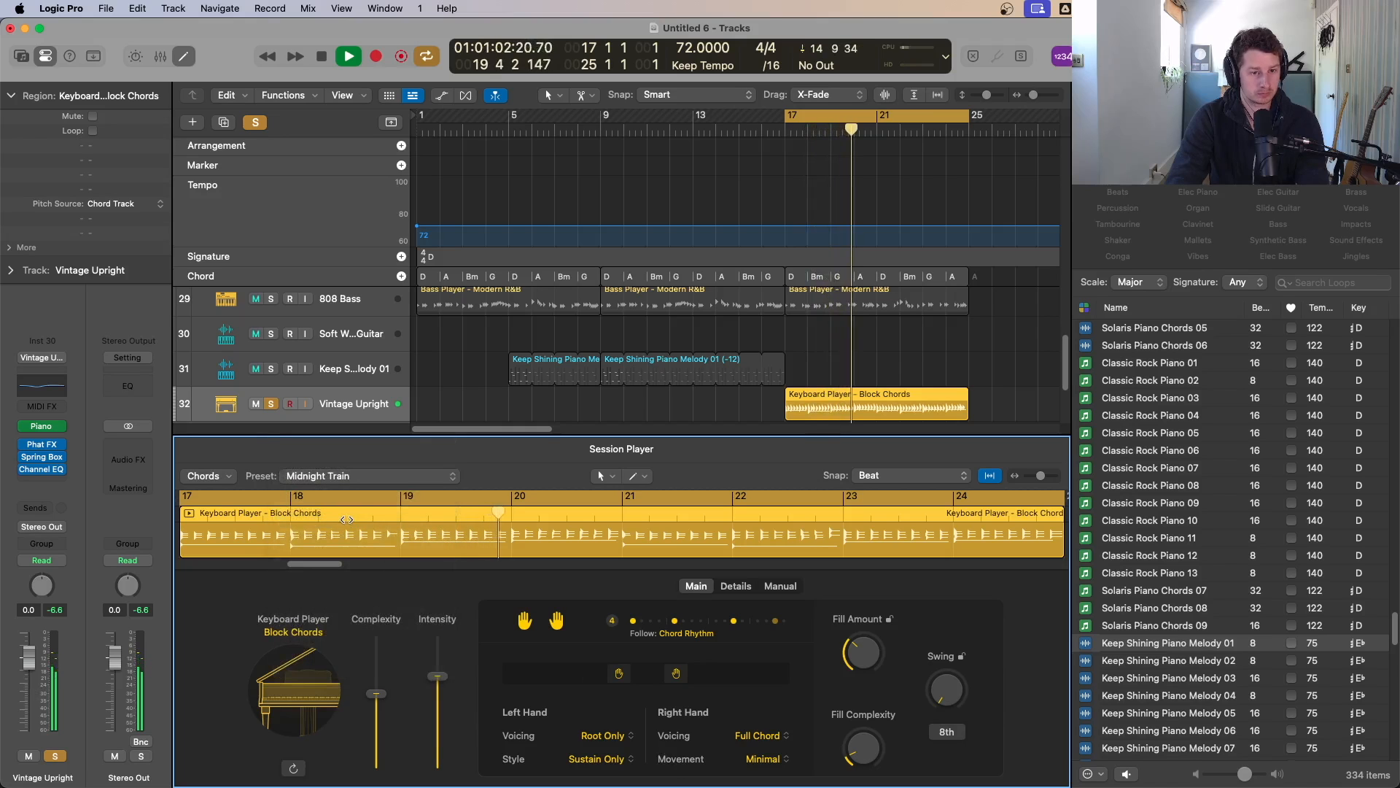
click(348, 477)
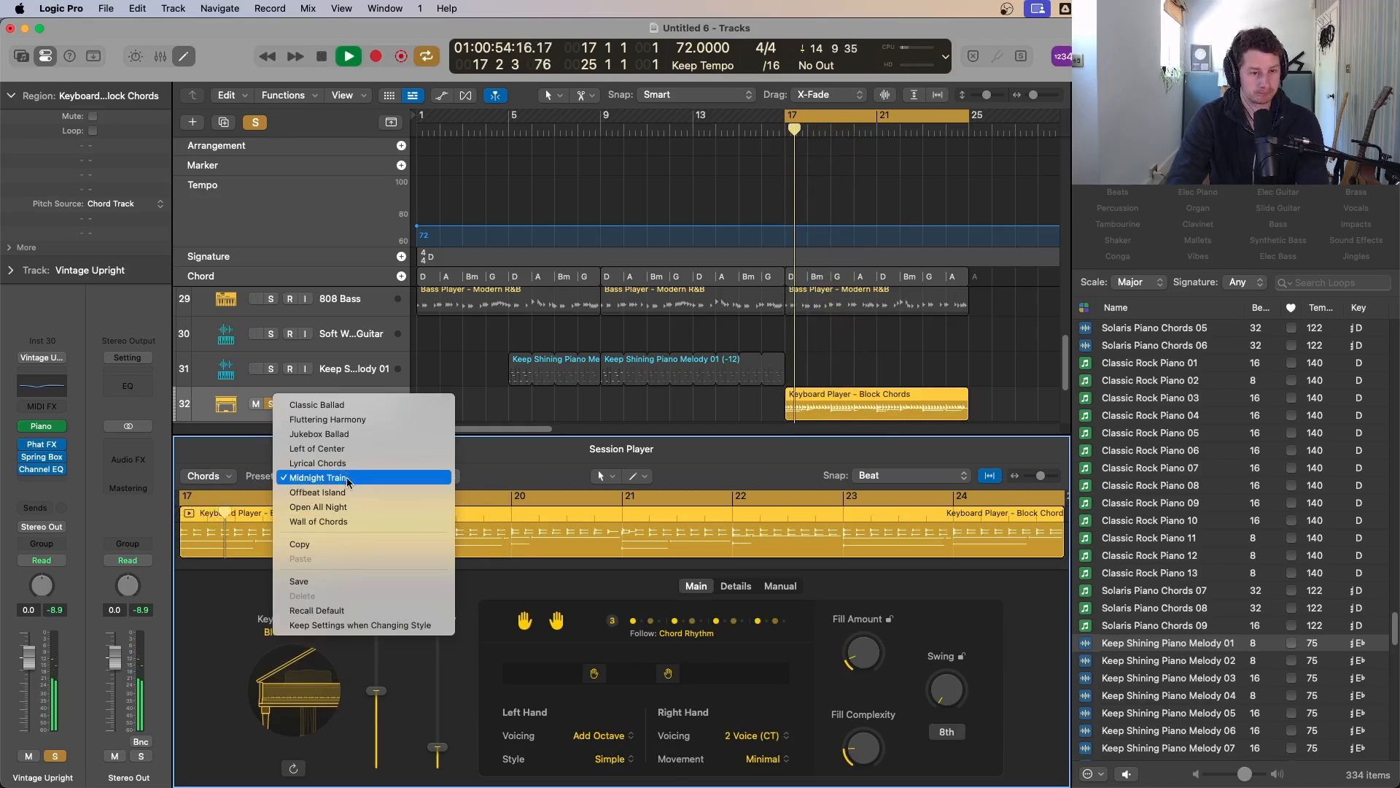
click(339, 521)
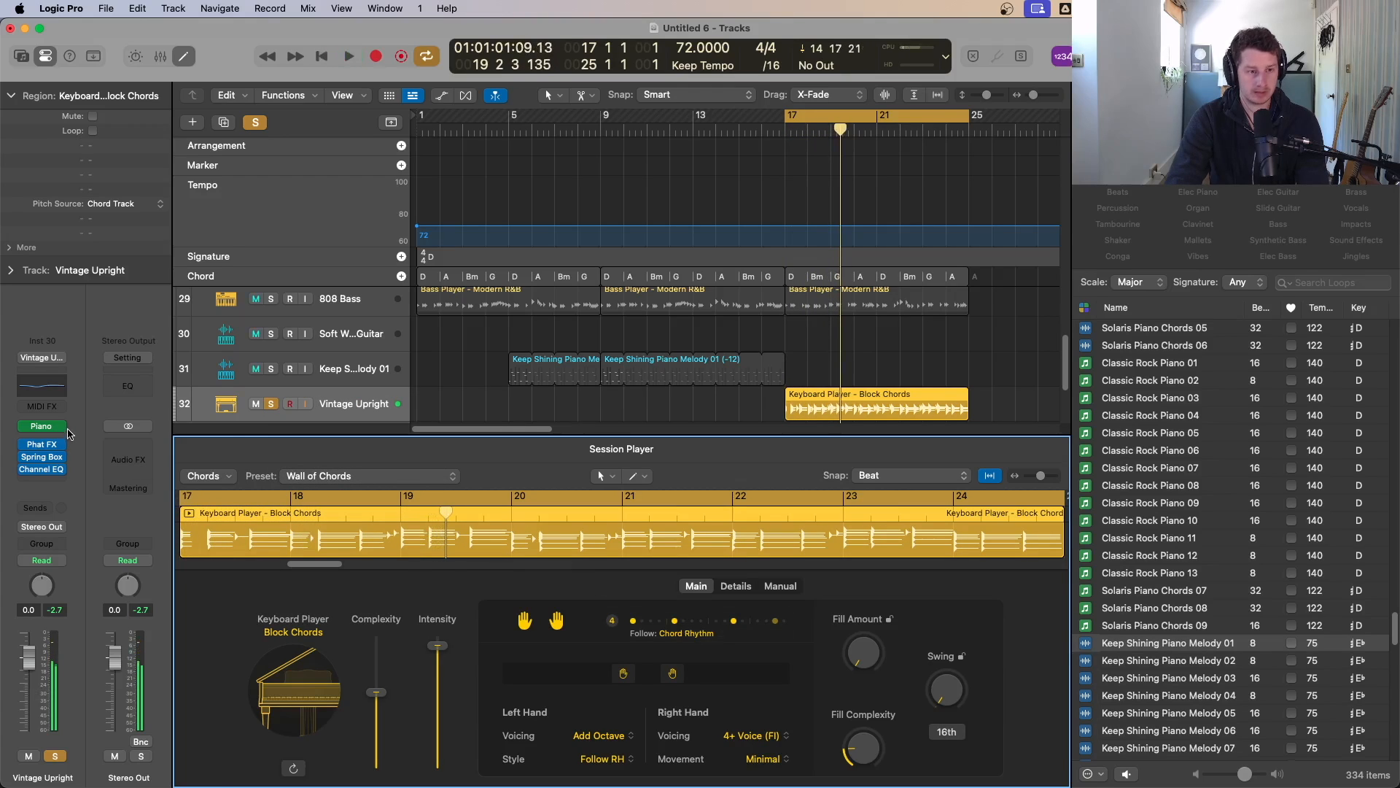
Step: Replace the keyboard track's instrument with a stereo Retro Synth and start playback
click(67, 429)
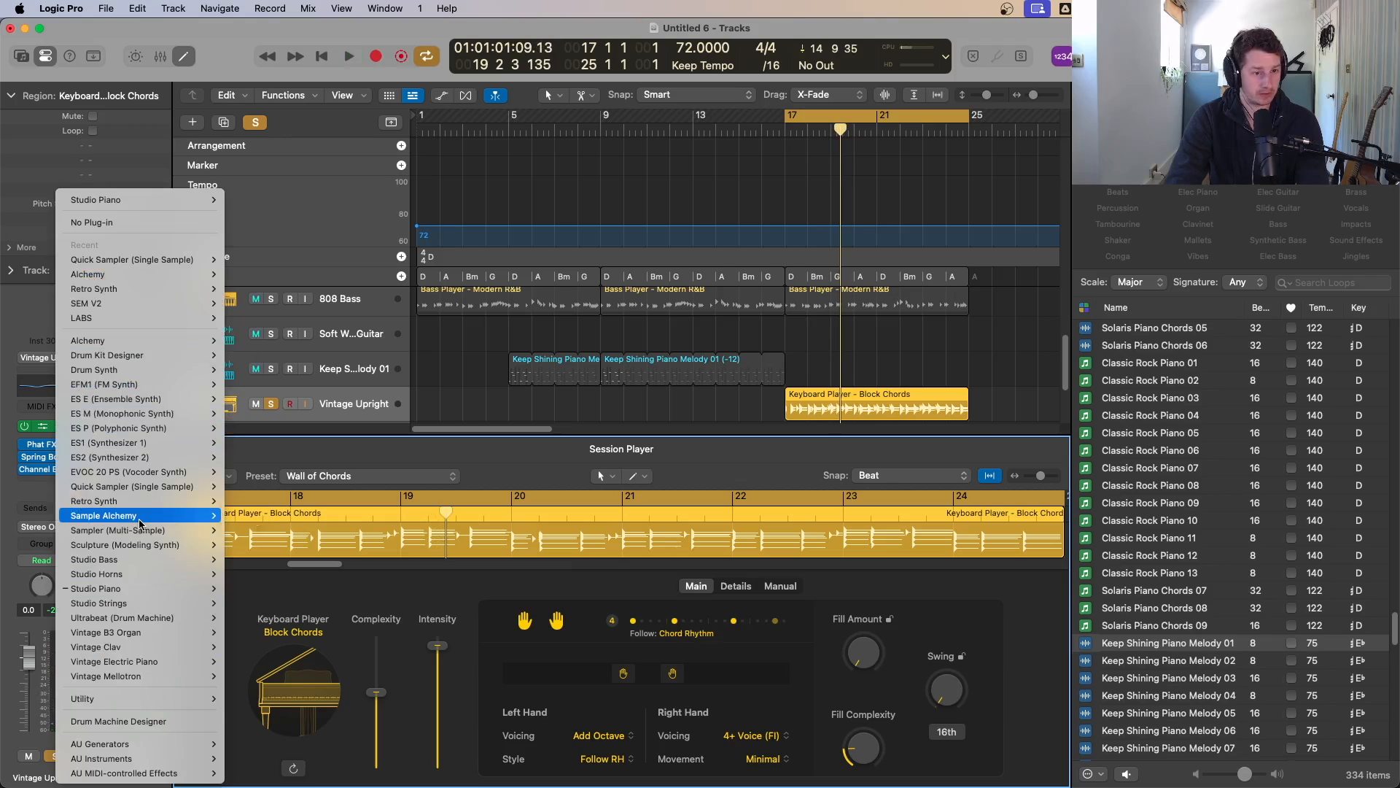
mouse_move(155, 503)
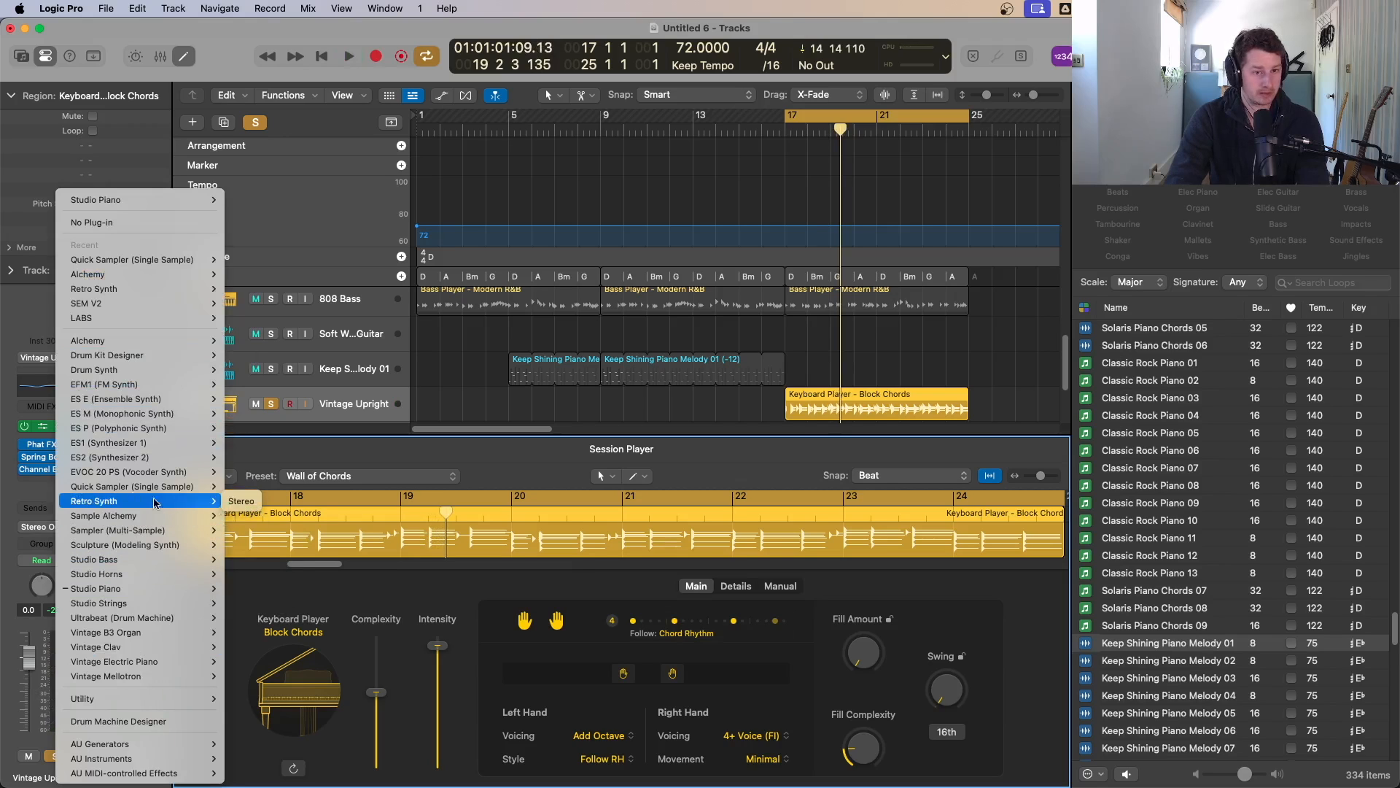
click(242, 500)
key(space)
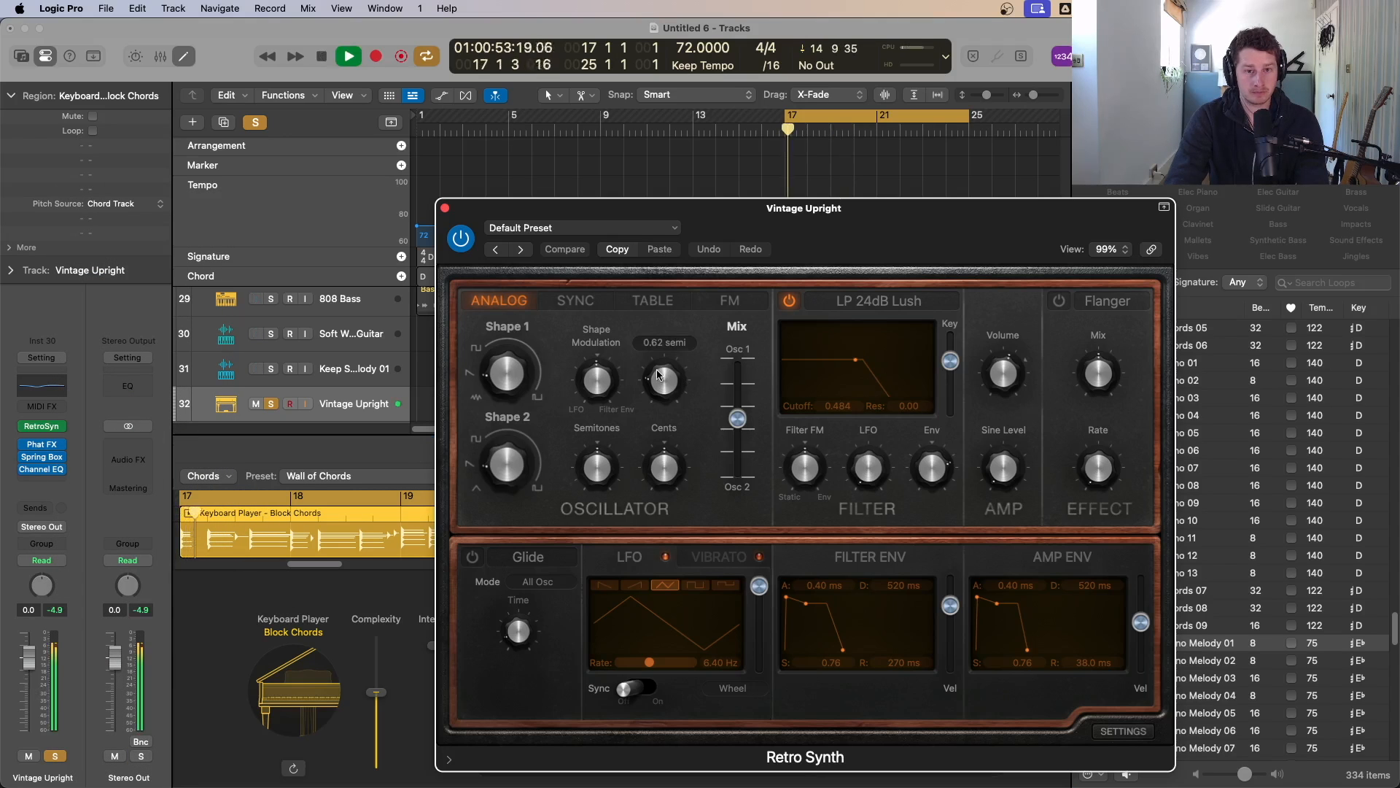
mouse_move(495, 375)
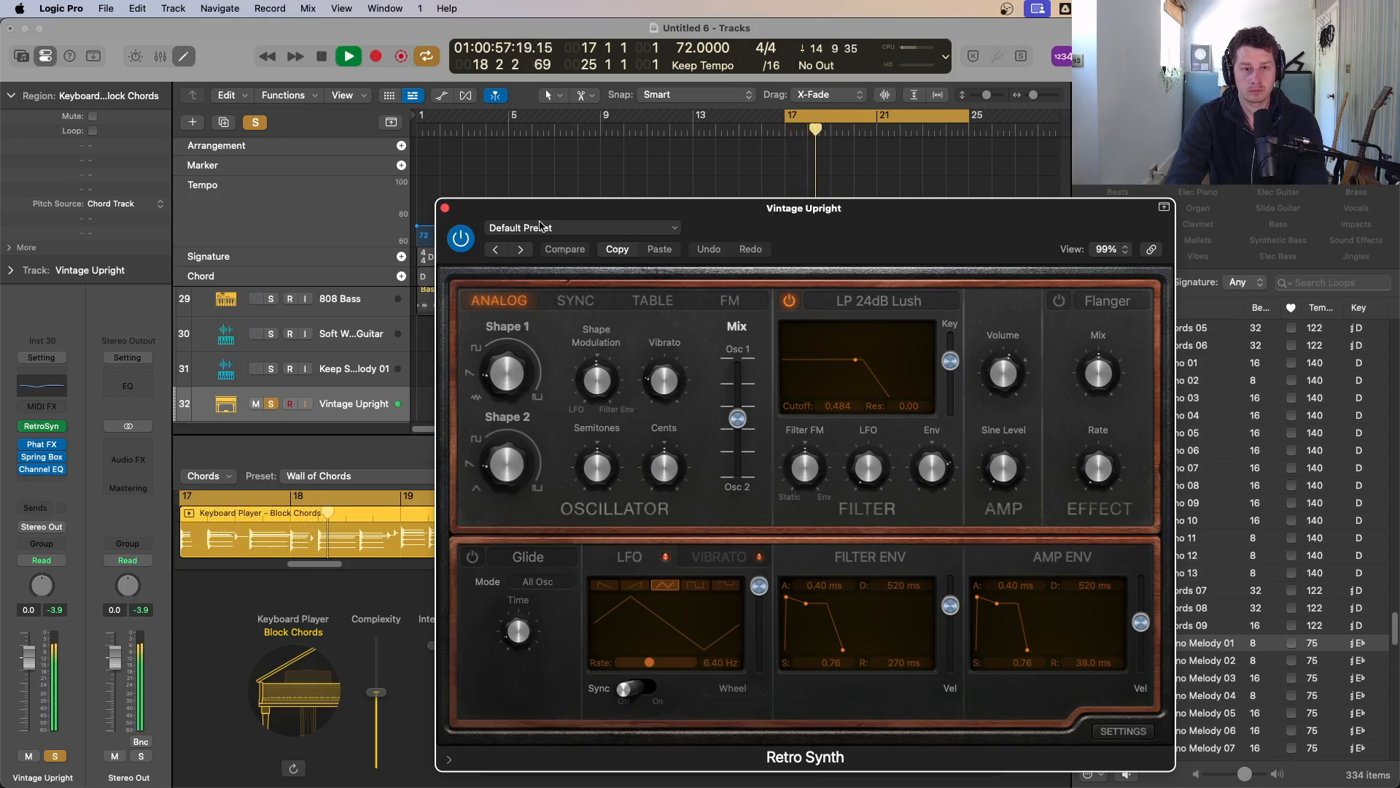
Step: Browse Retro Synth's Synth Pads presets through to Classic Sawtooth Pad and lower its filter cutoff while playing
click(548, 228)
mouse_move(642, 562)
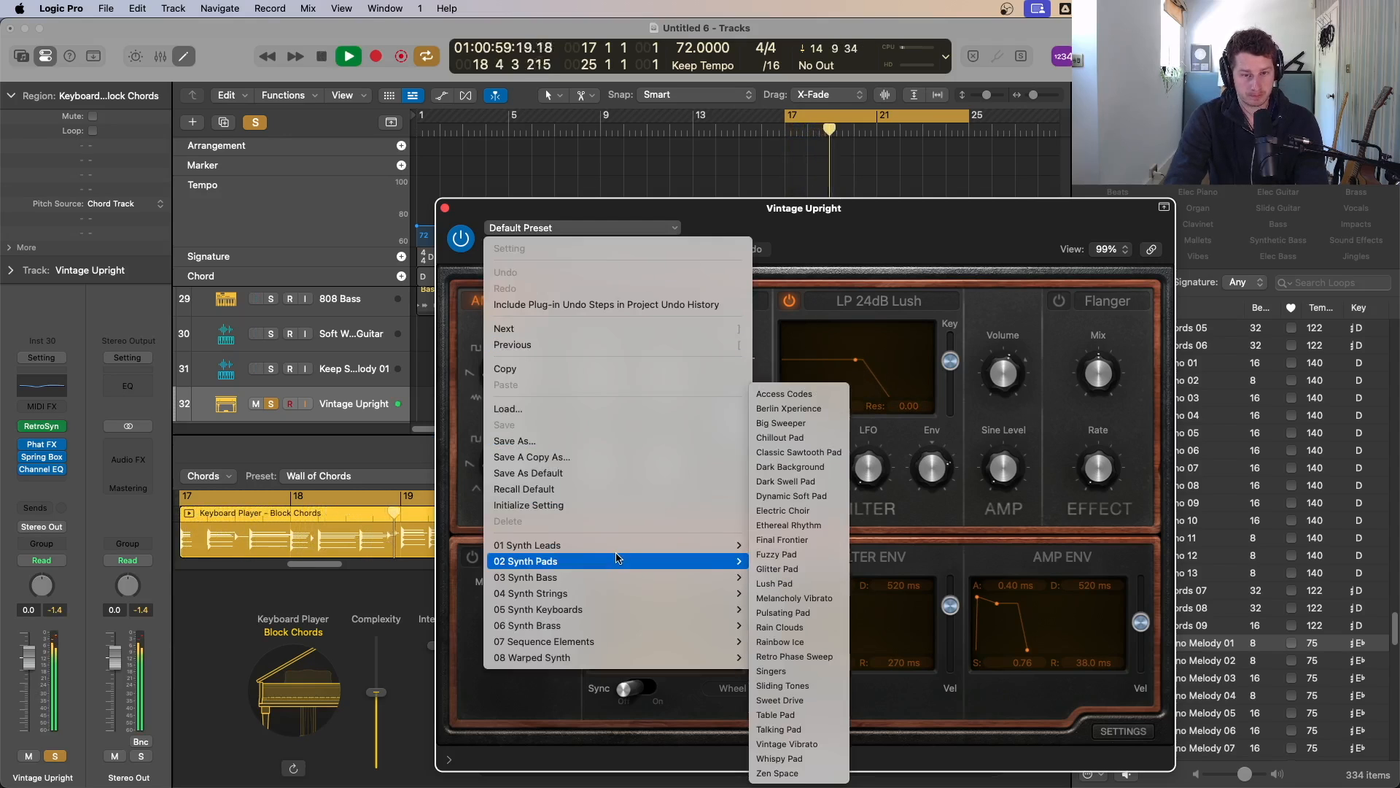
click(805, 508)
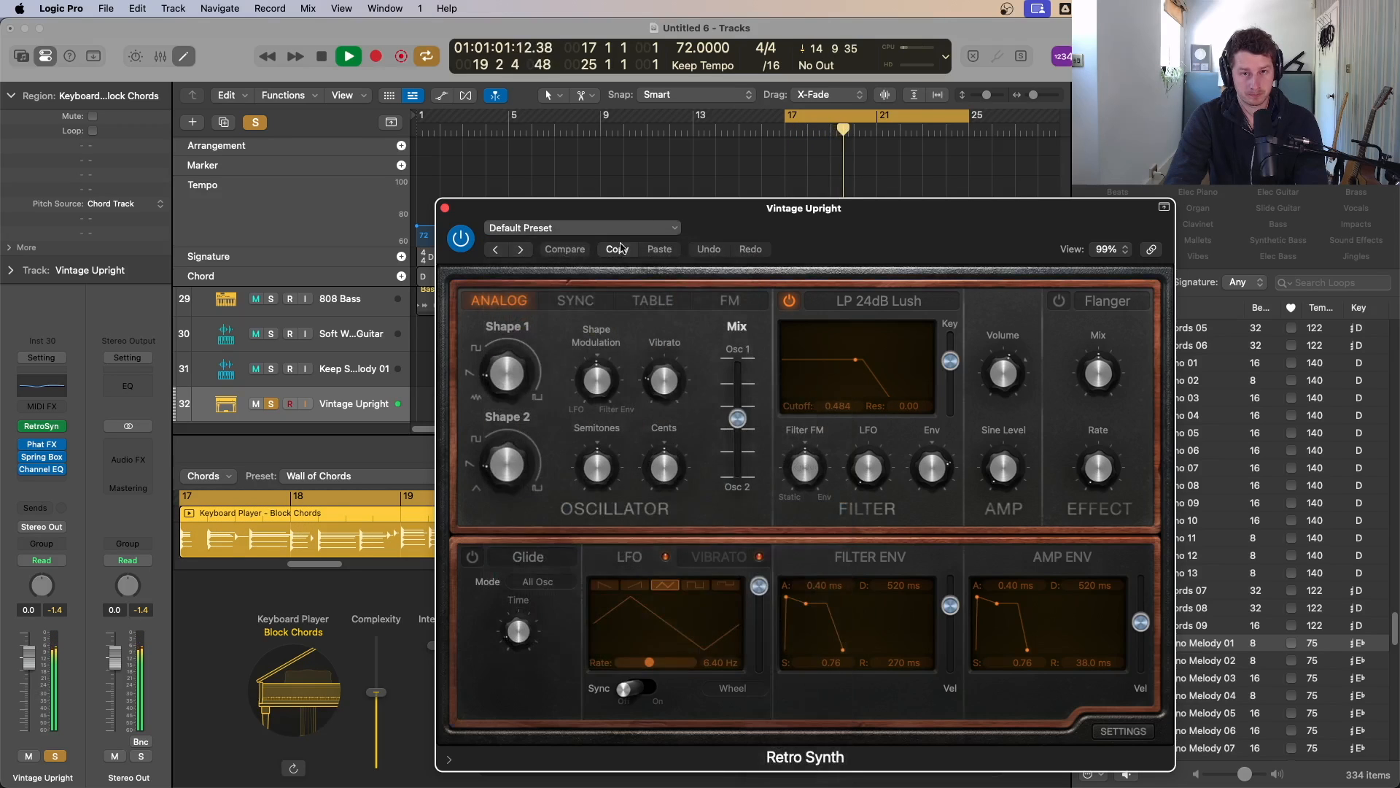
click(498, 250)
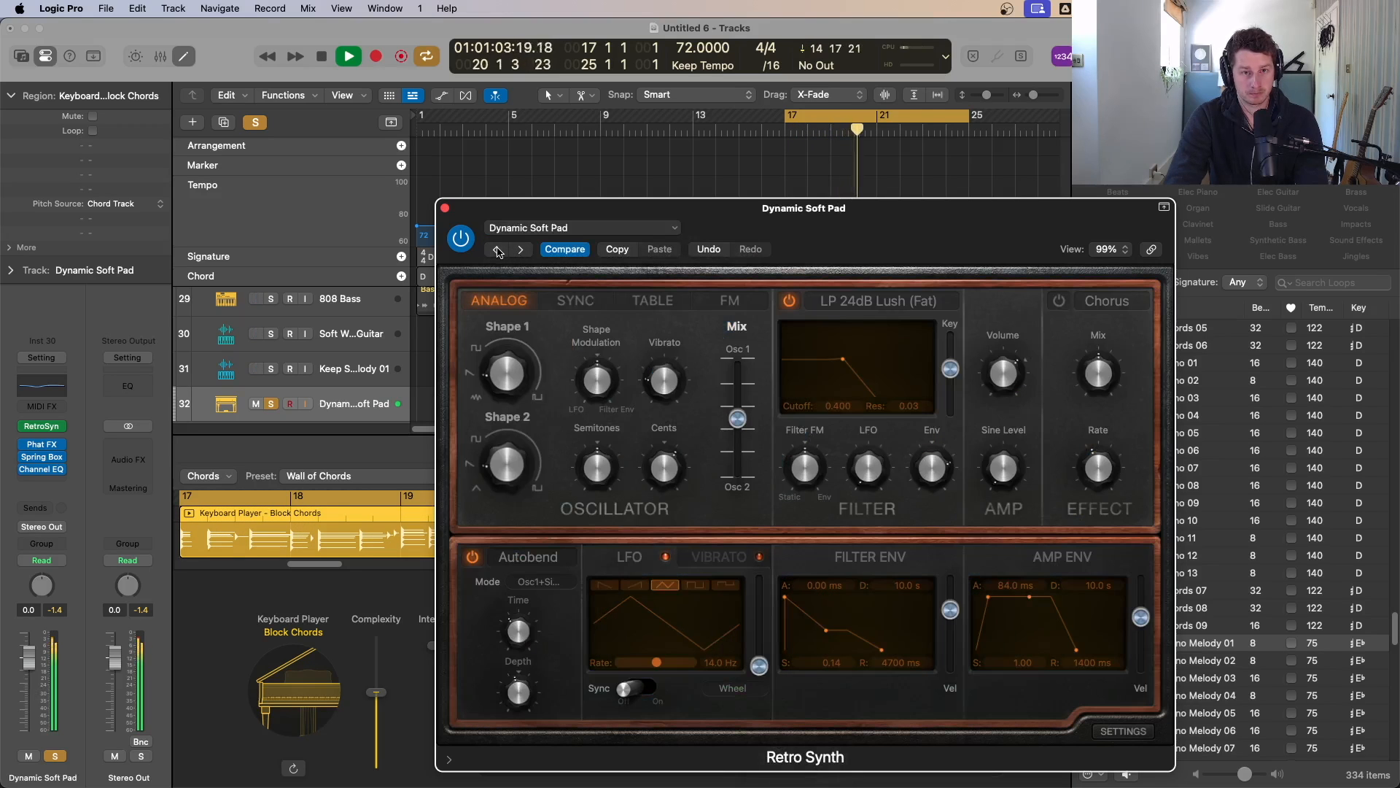
click(498, 250)
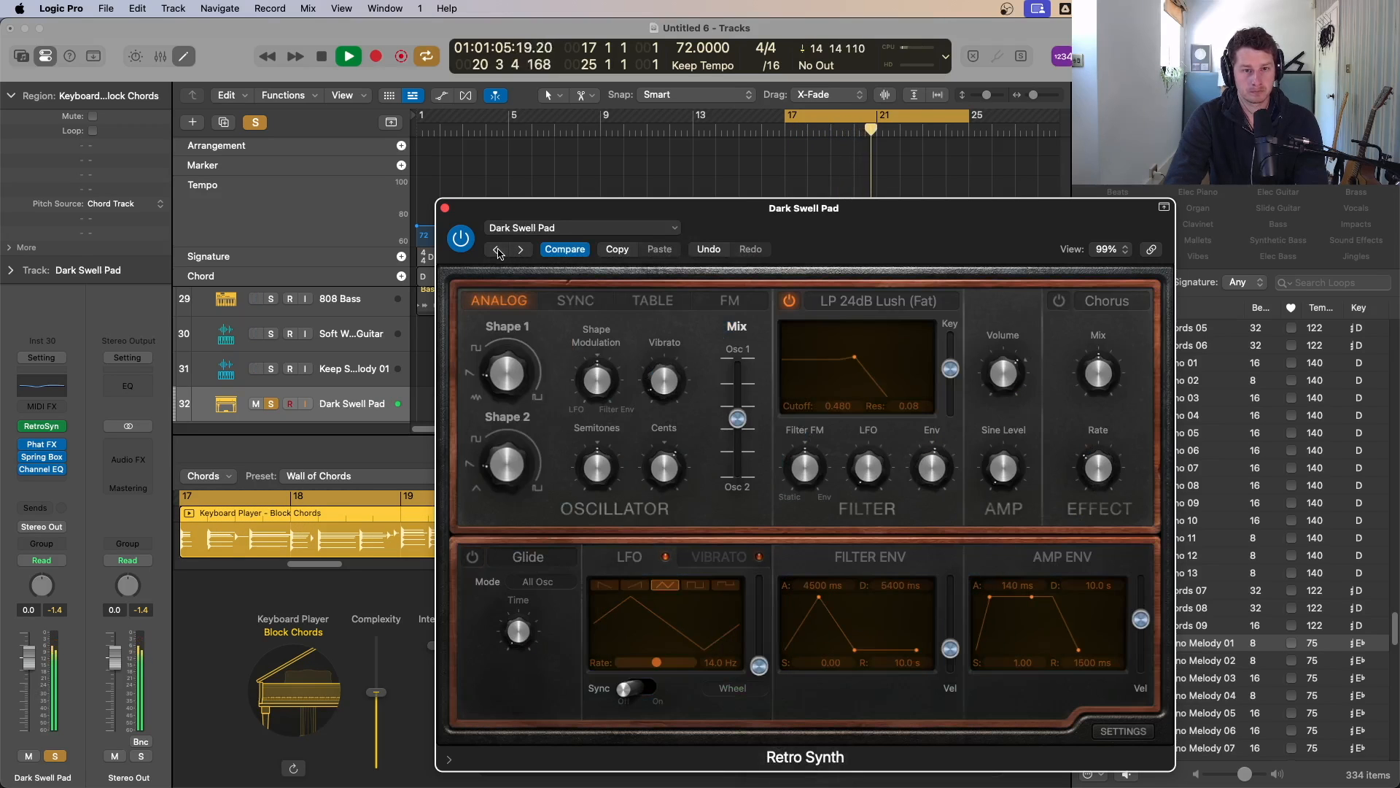
click(498, 249)
click(498, 249)
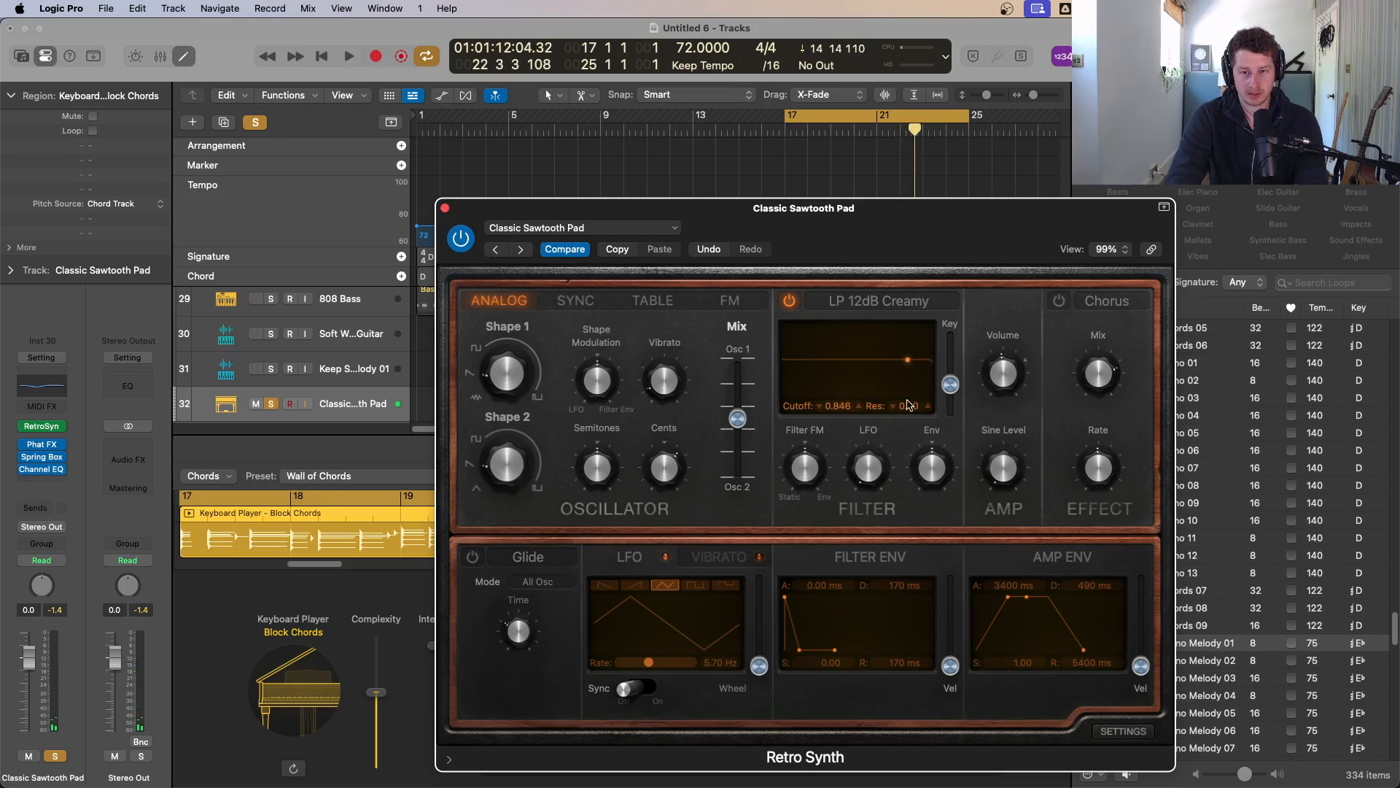
key(space)
drag(863, 367, 888, 377)
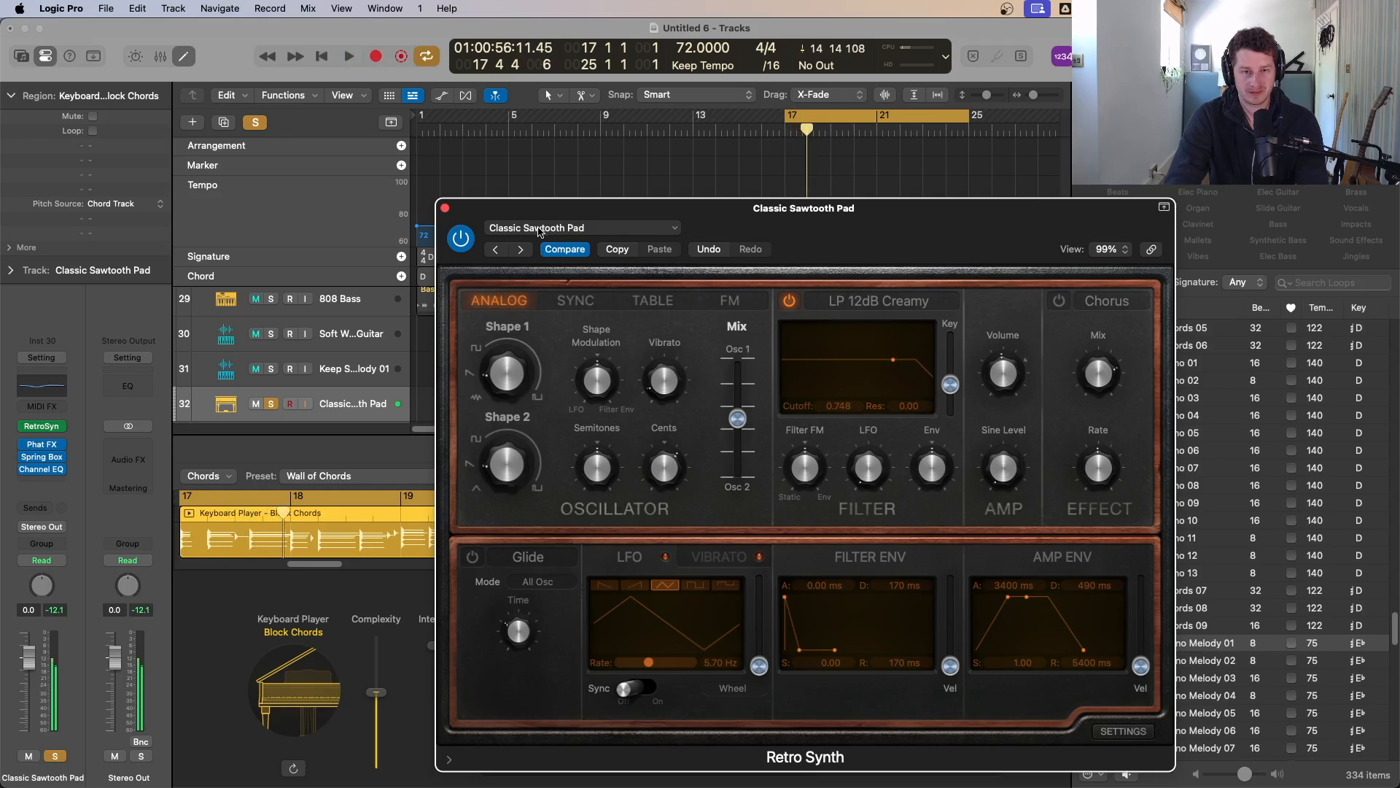
Step: Load the Harmonic Waves preset from Retro Synth's Synth Keyboards category and play it
click(539, 228)
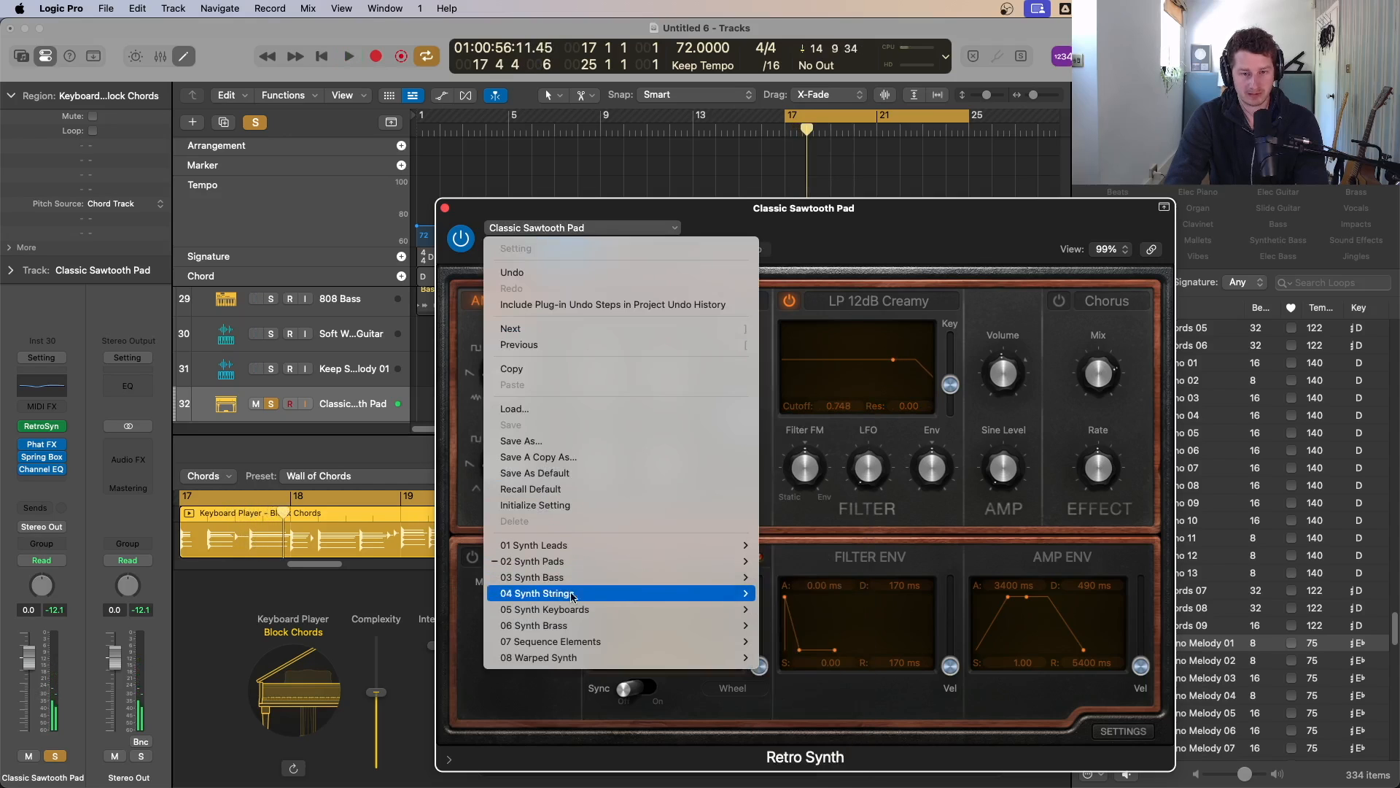
mouse_move(570, 626)
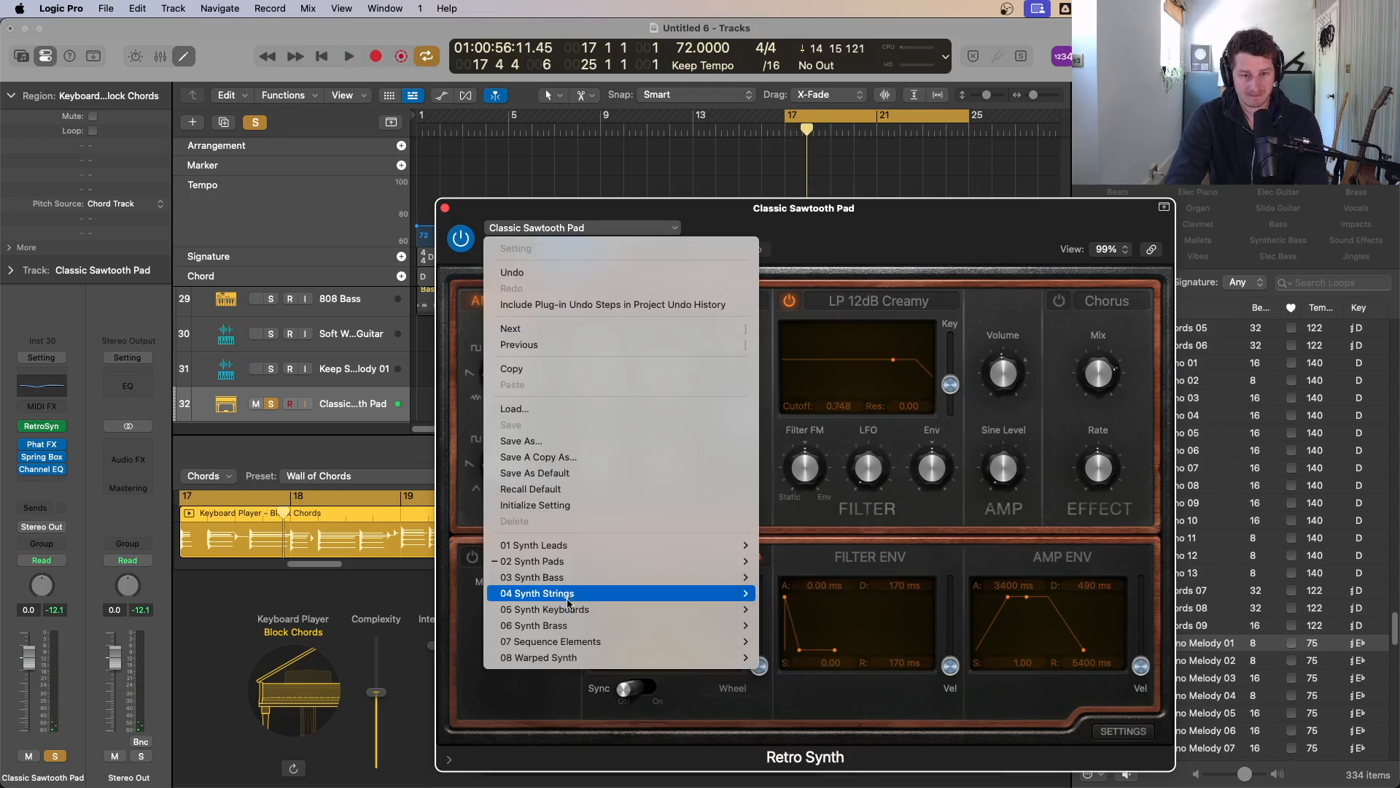
mouse_move(567, 563)
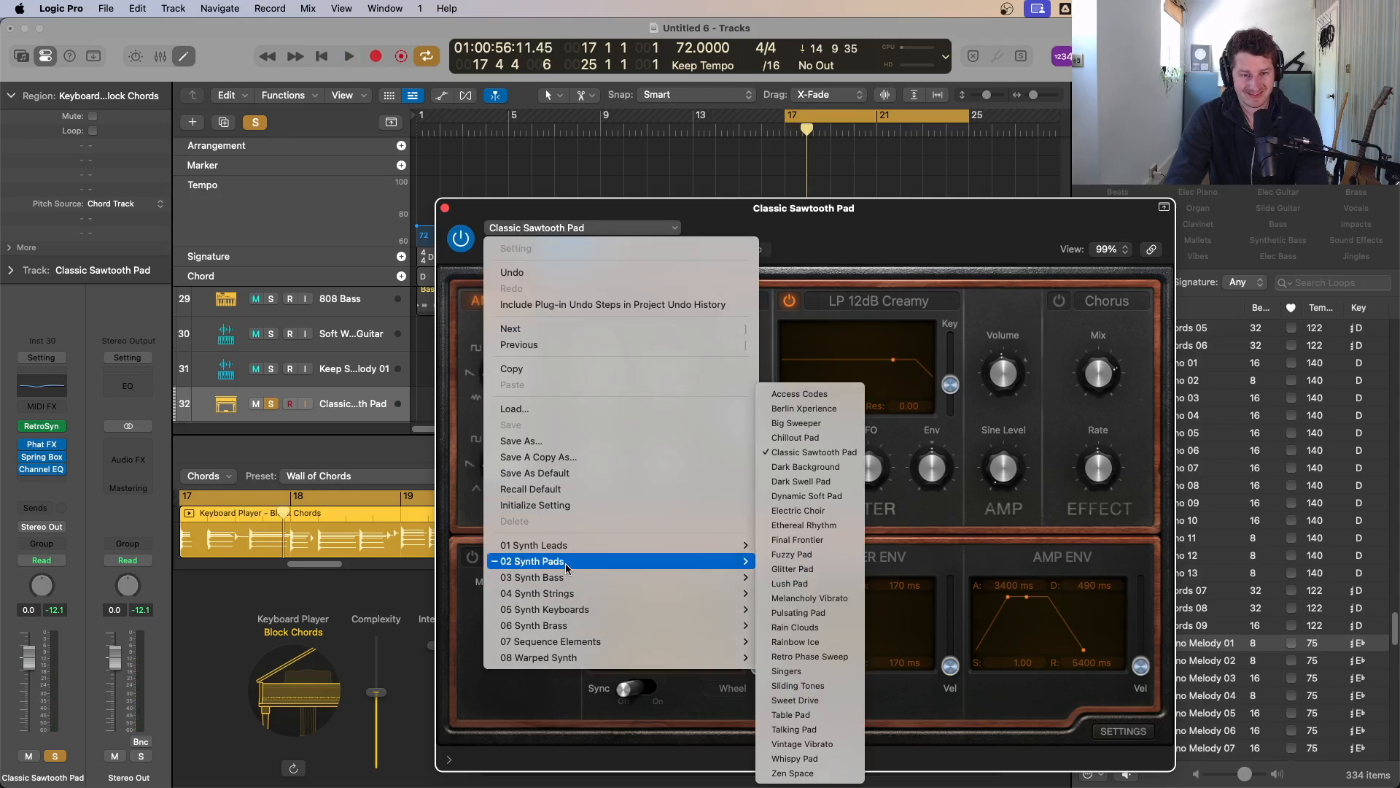
mouse_move(737, 610)
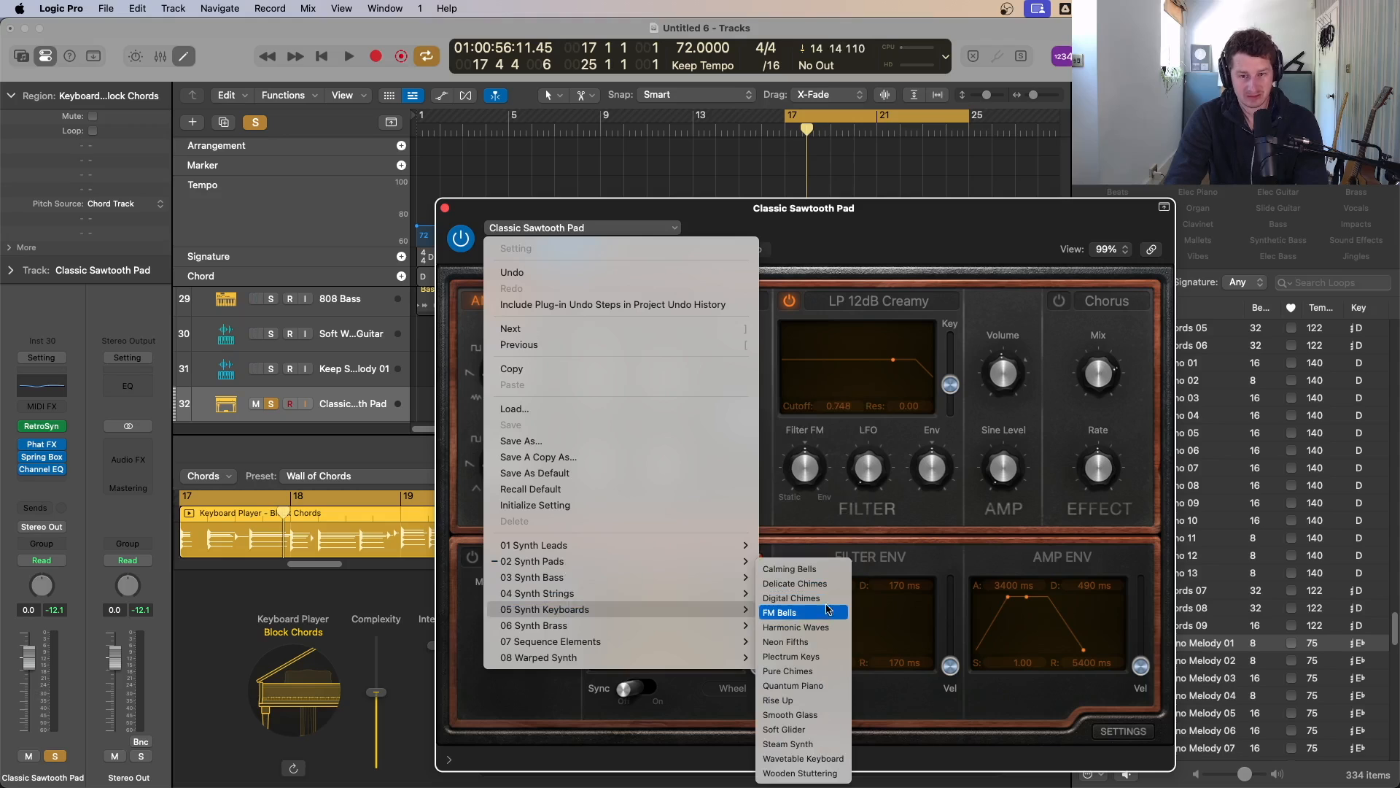
click(798, 627)
key(space)
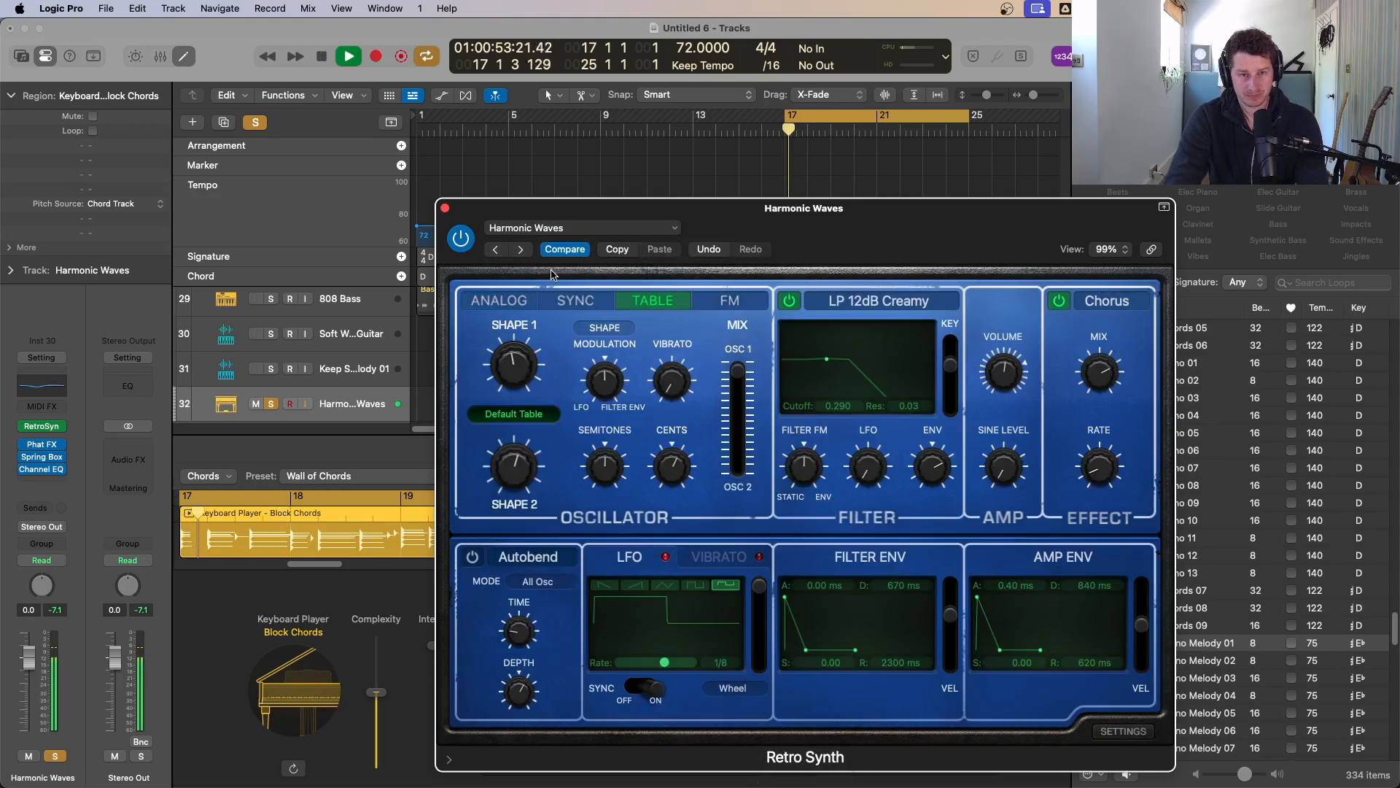
Step: Step through the next Synth Keyboards presets to Pure Chimes and close the Retro Synth window
click(522, 250)
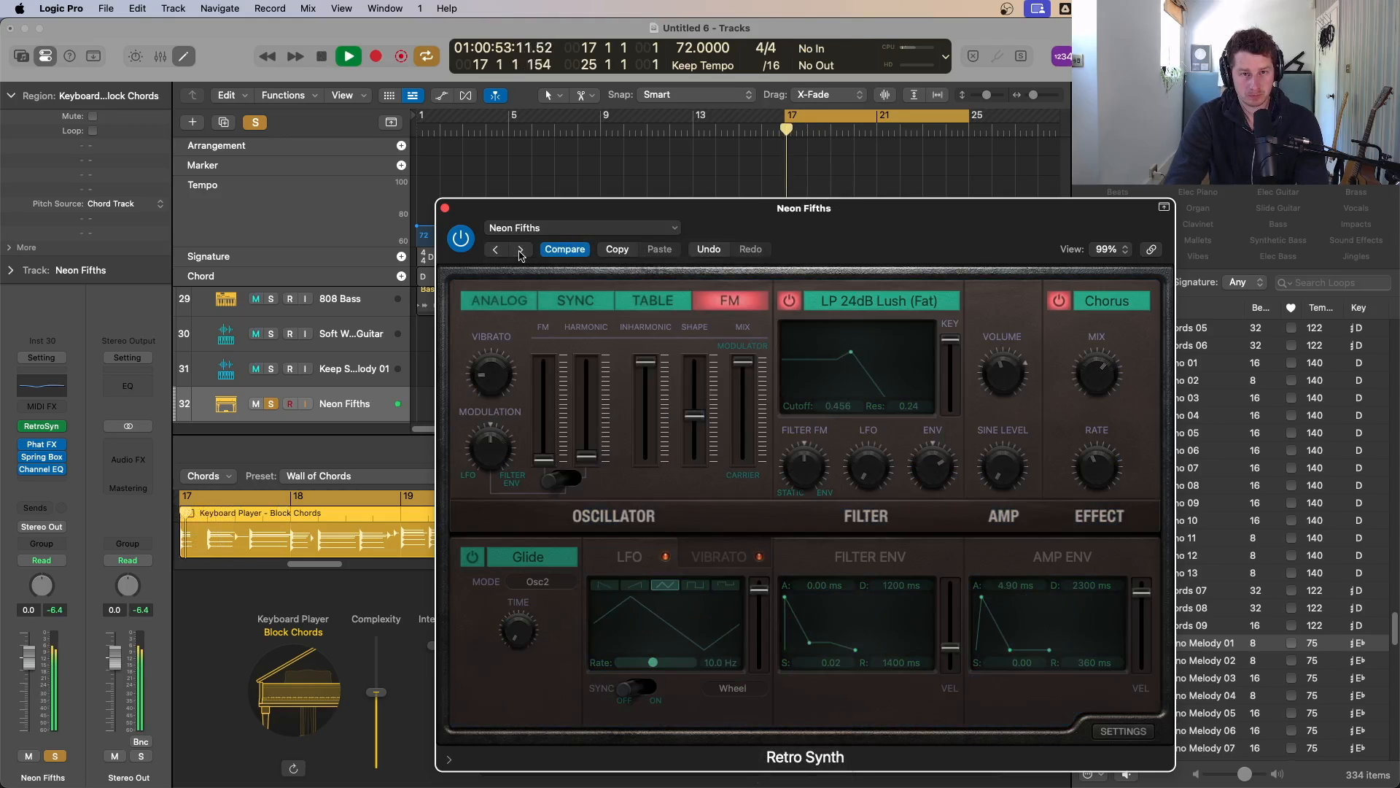
click(270, 409)
key(space)
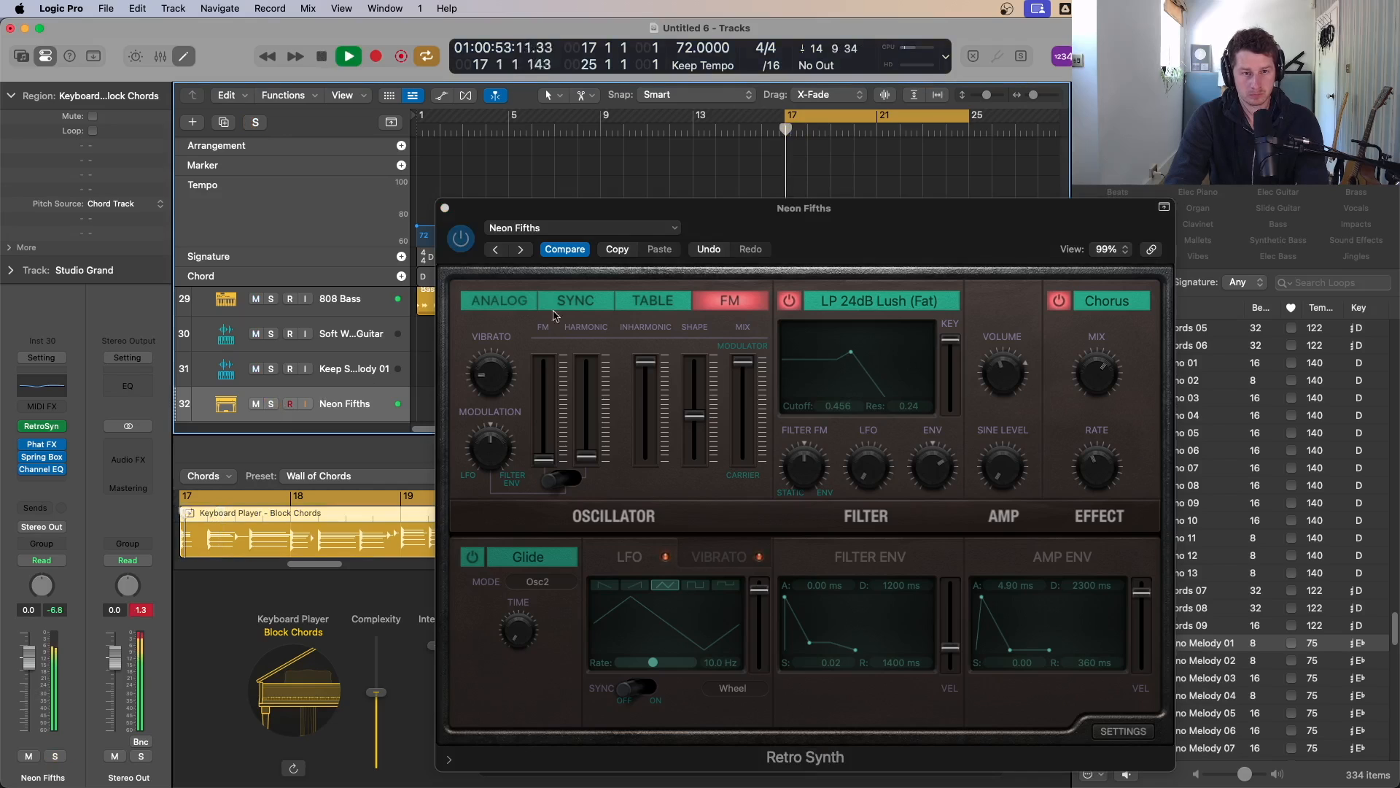
click(522, 250)
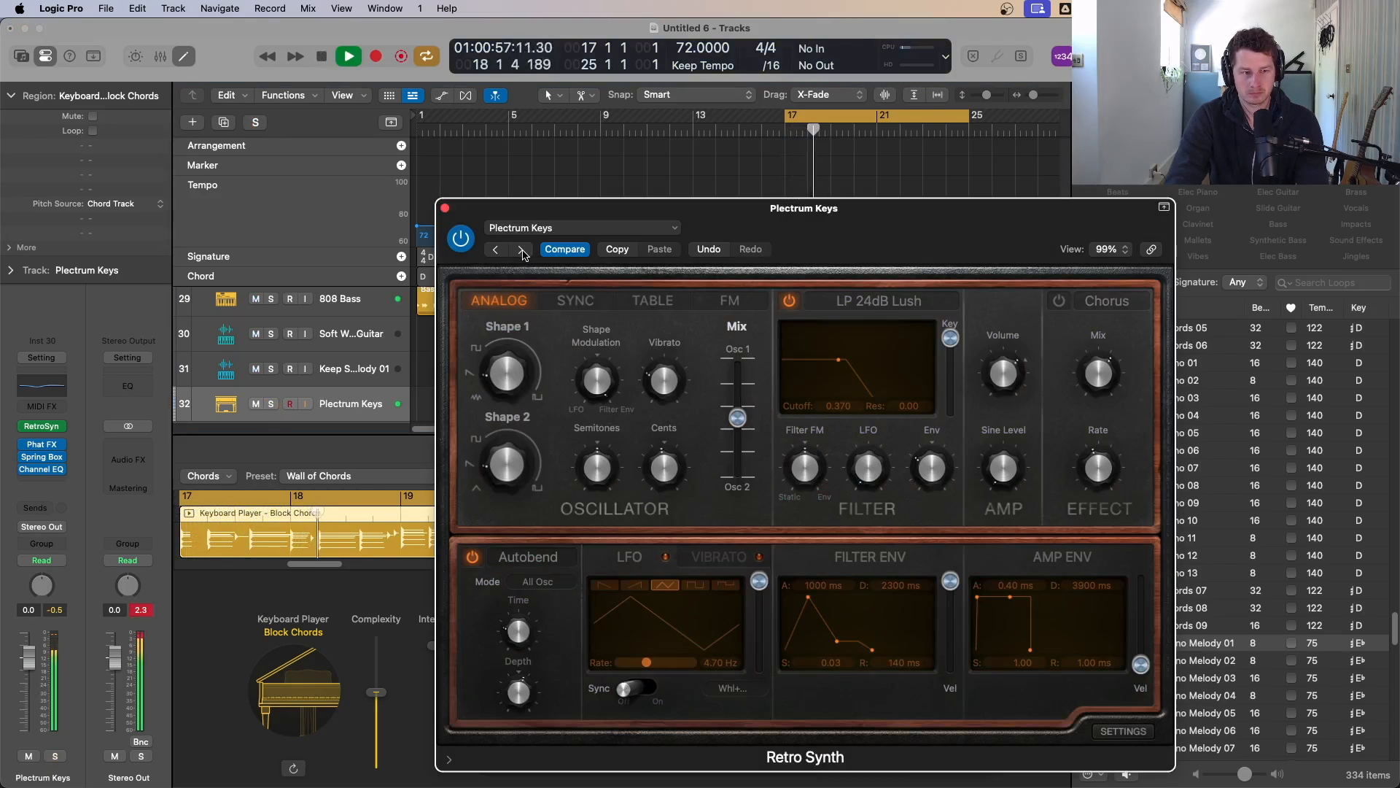
click(522, 251)
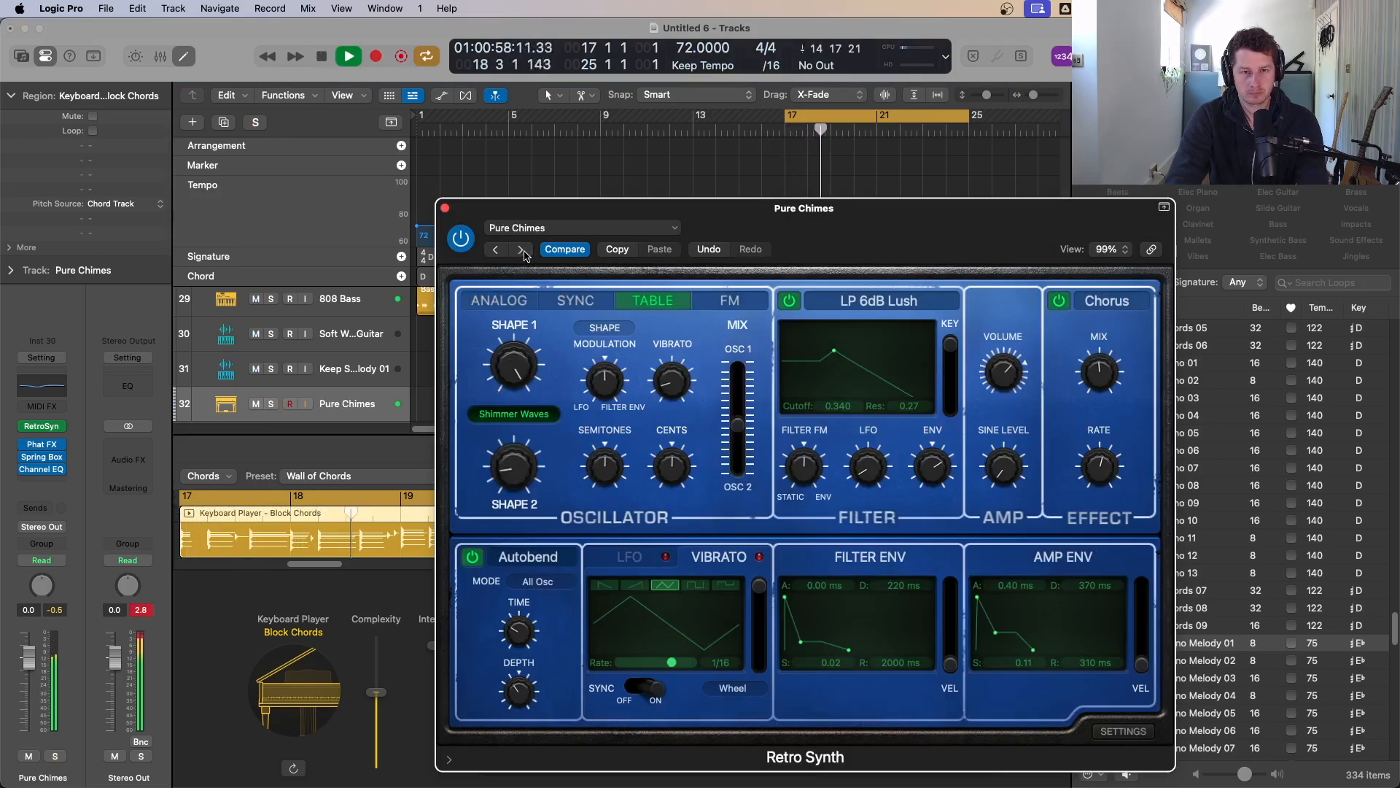
click(445, 209)
Step: Try switching the Keyboard Player style to Broken Chords and play it
scroll(441, 343, down, 2)
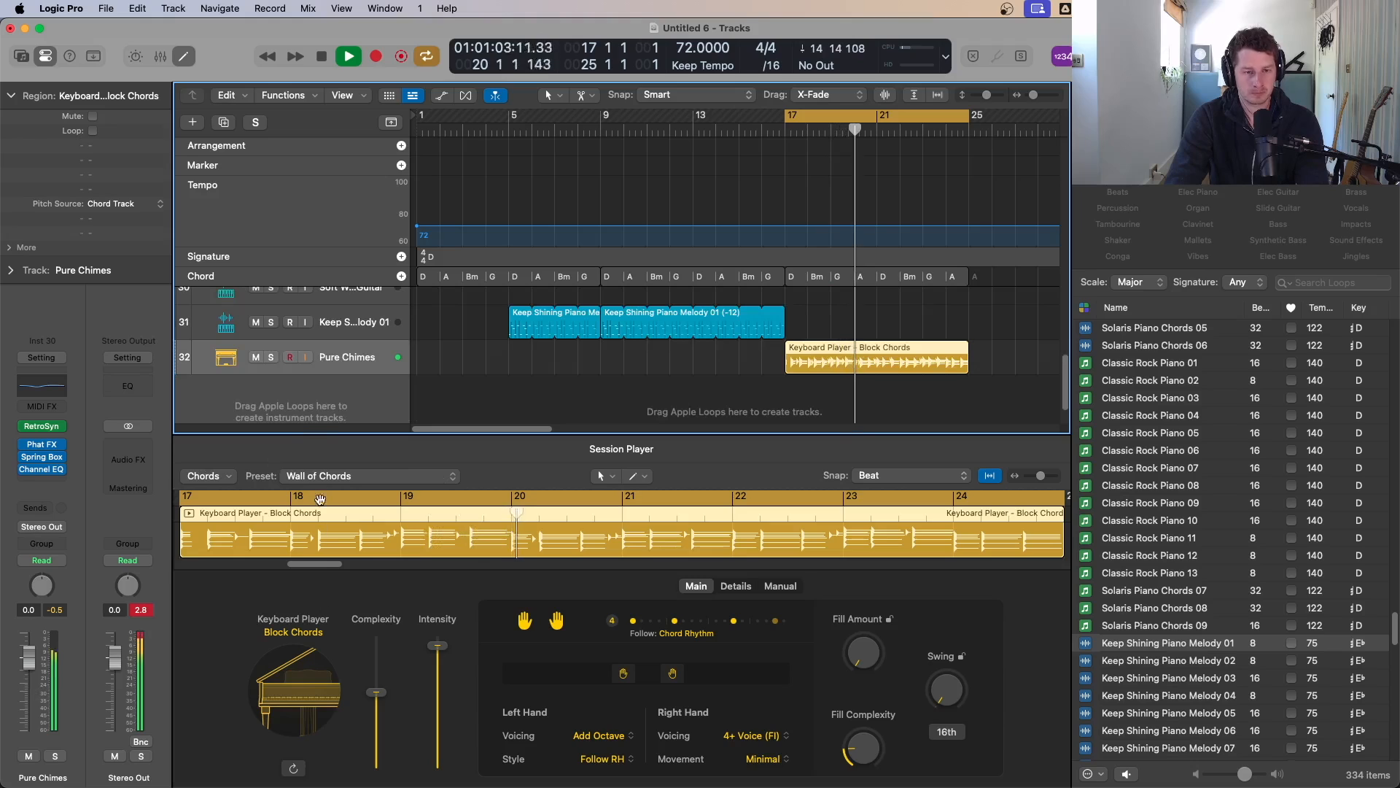
click(294, 626)
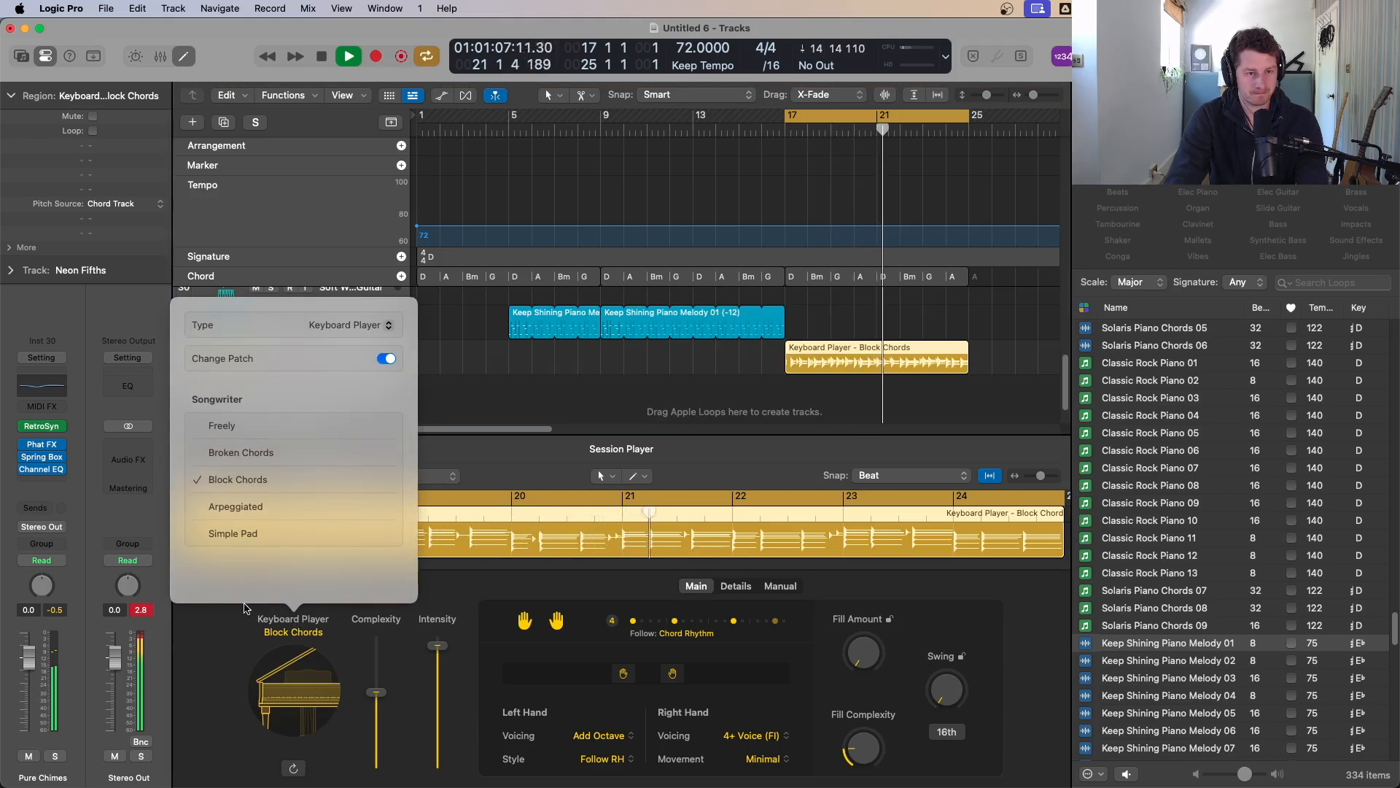
click(254, 457)
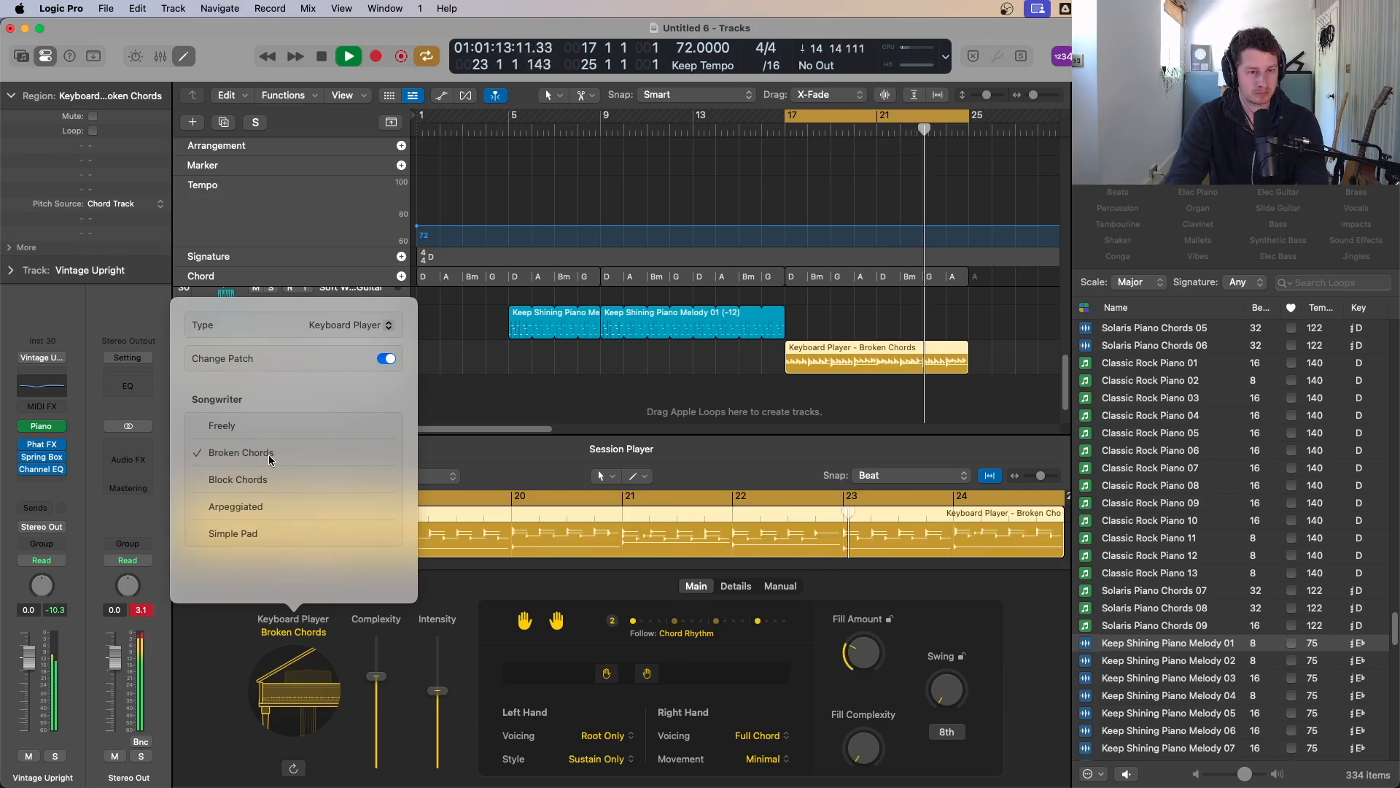
key(space)
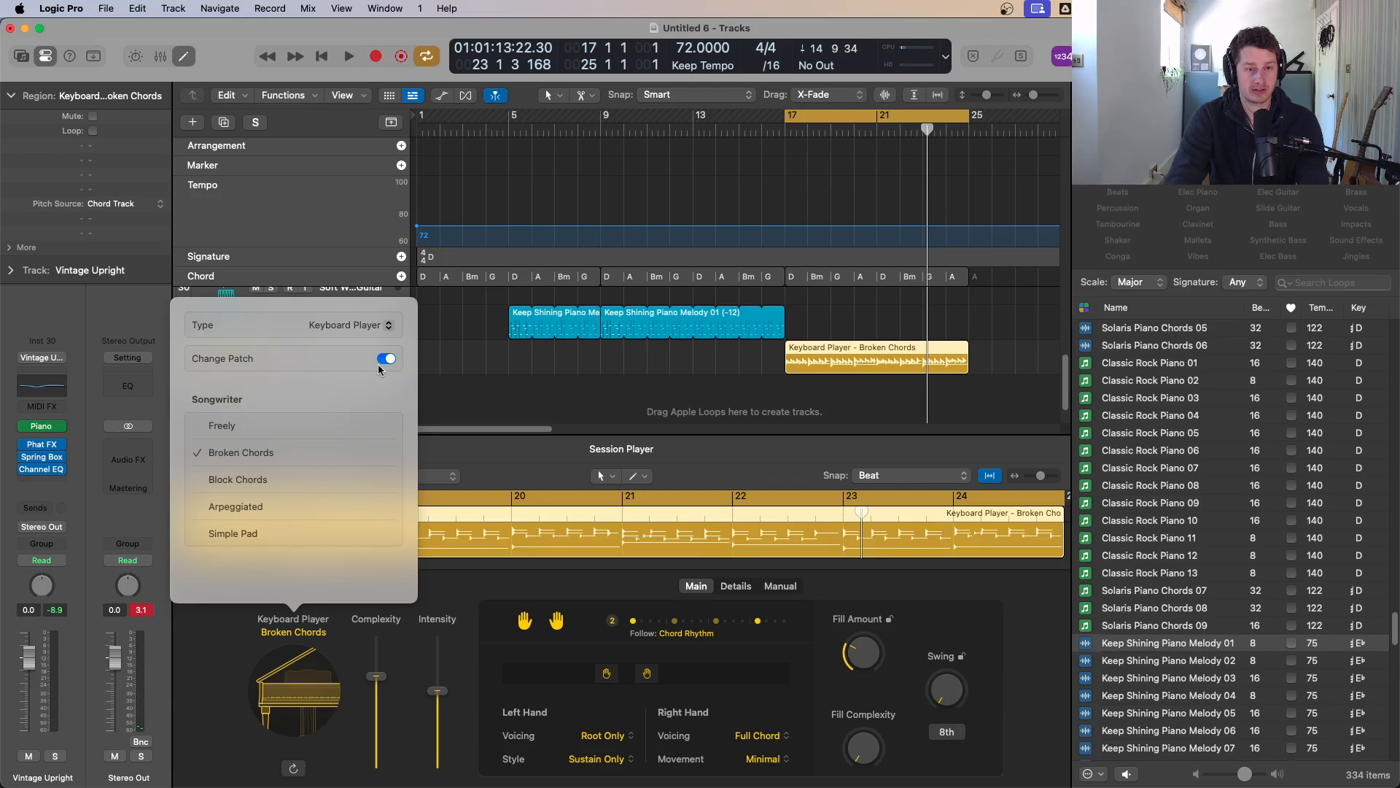
Step: Undo the Broken Chords style change and restart playback
click(133, 8)
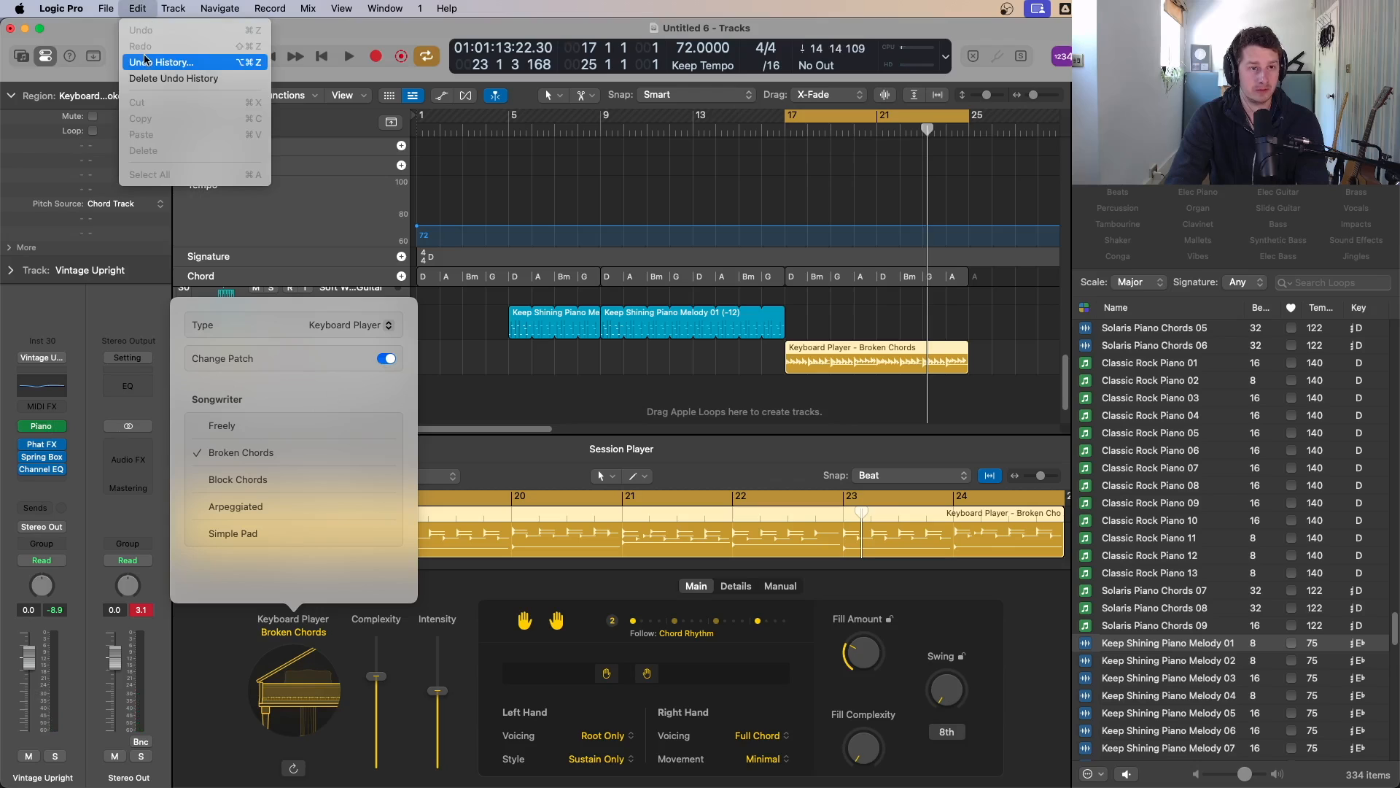
click(442, 392)
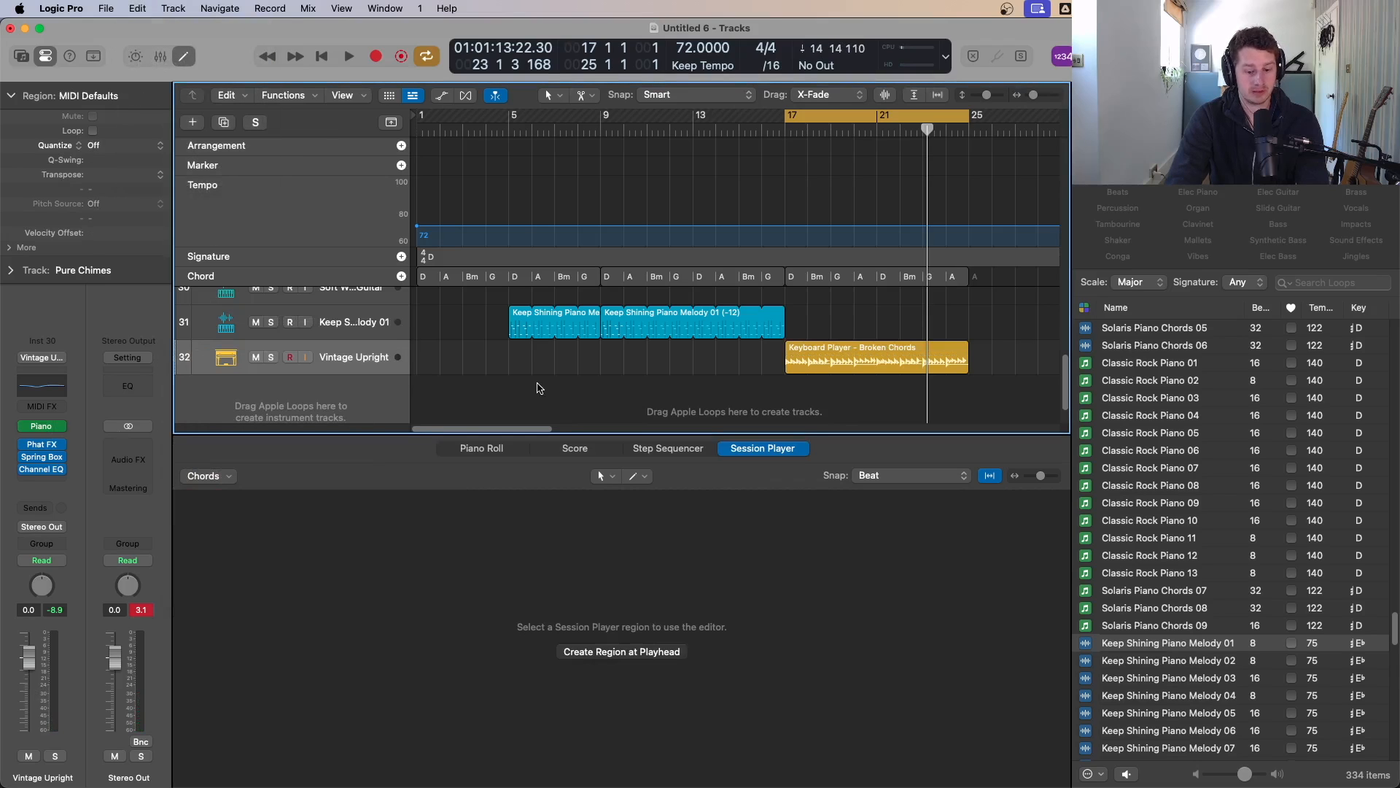
key(space)
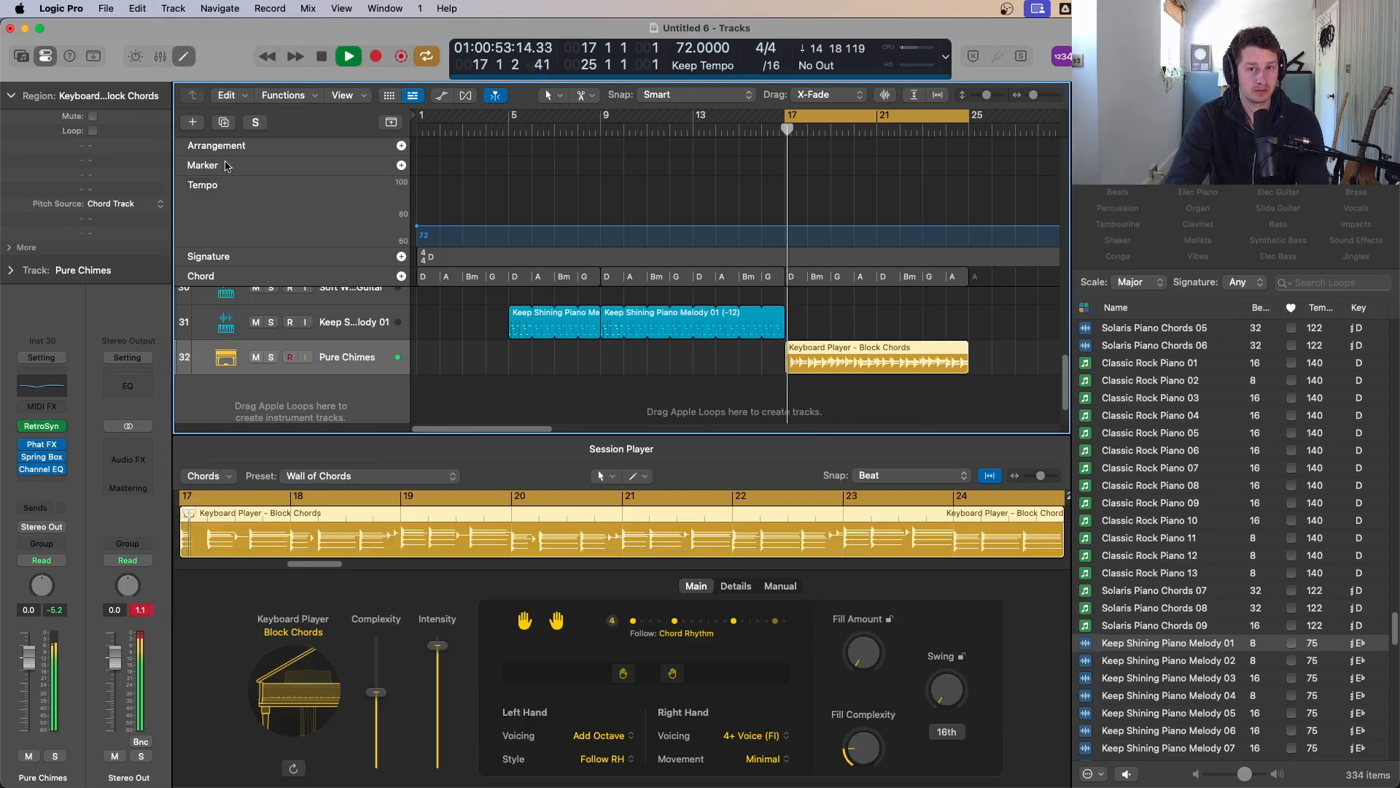
Step: Try the Arpeggiated style for the Keyboard Player and play it
key(space)
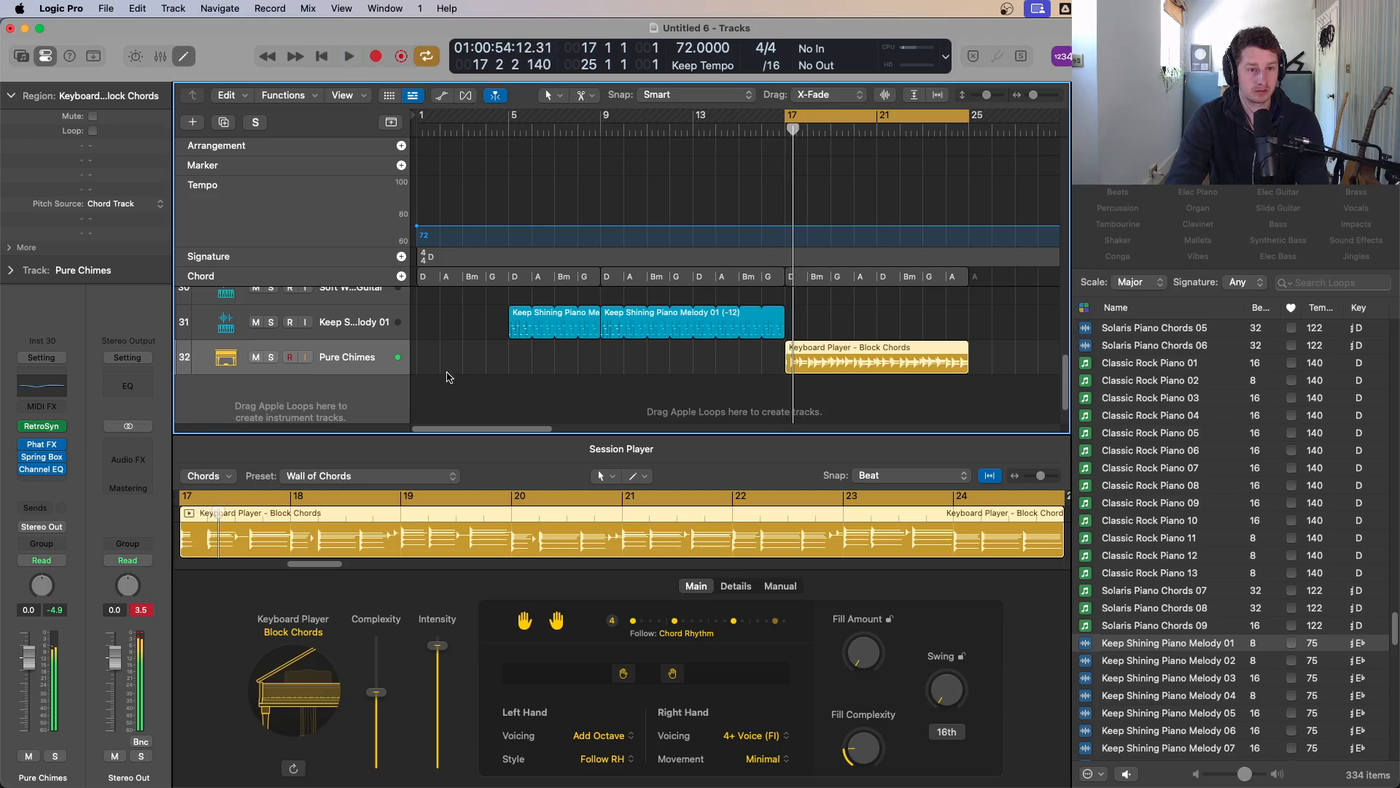
click(295, 476)
click(240, 455)
click(294, 668)
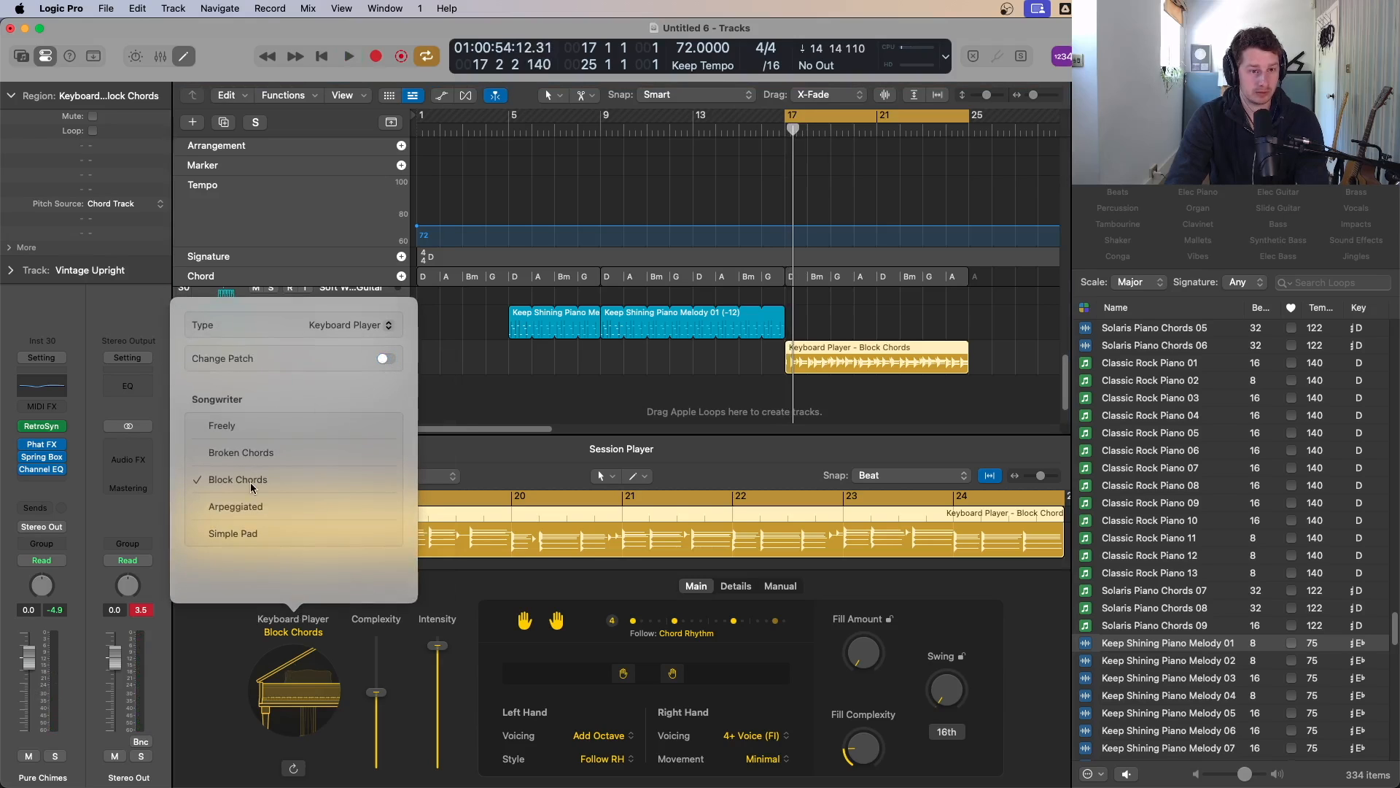
click(235, 506)
key(space)
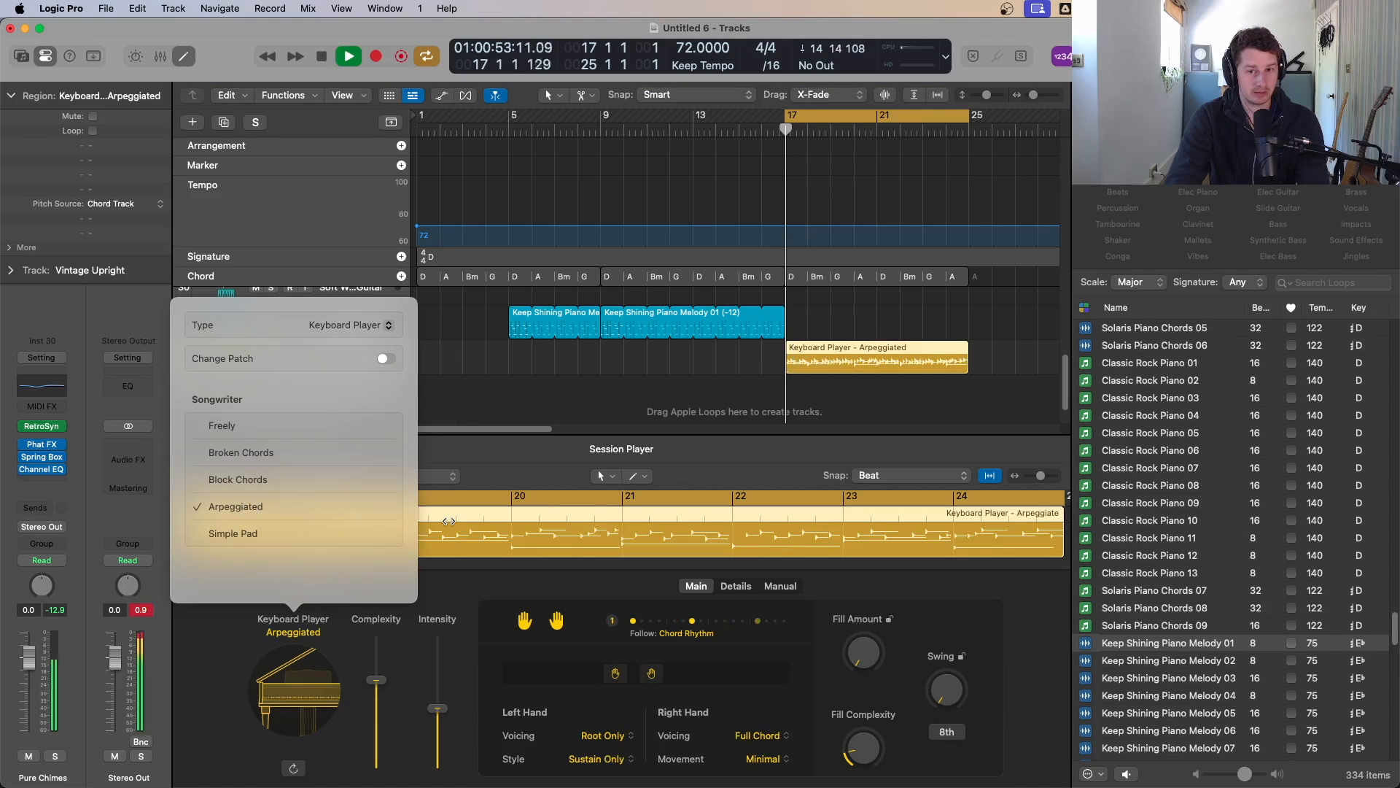
Step: Switch the Keyboard Player style to Simple Pad and pull its Intensity down to the minimum
click(245, 535)
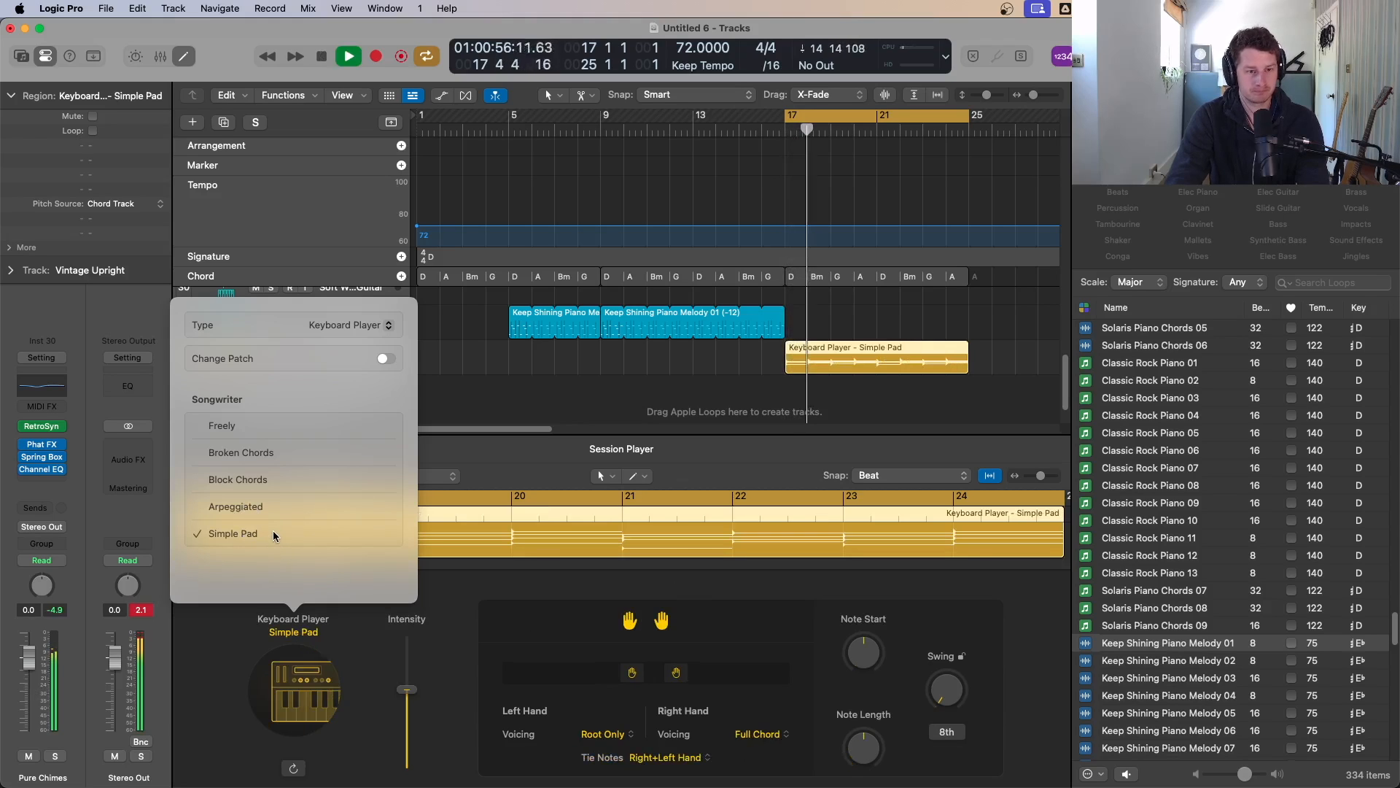
click(386, 695)
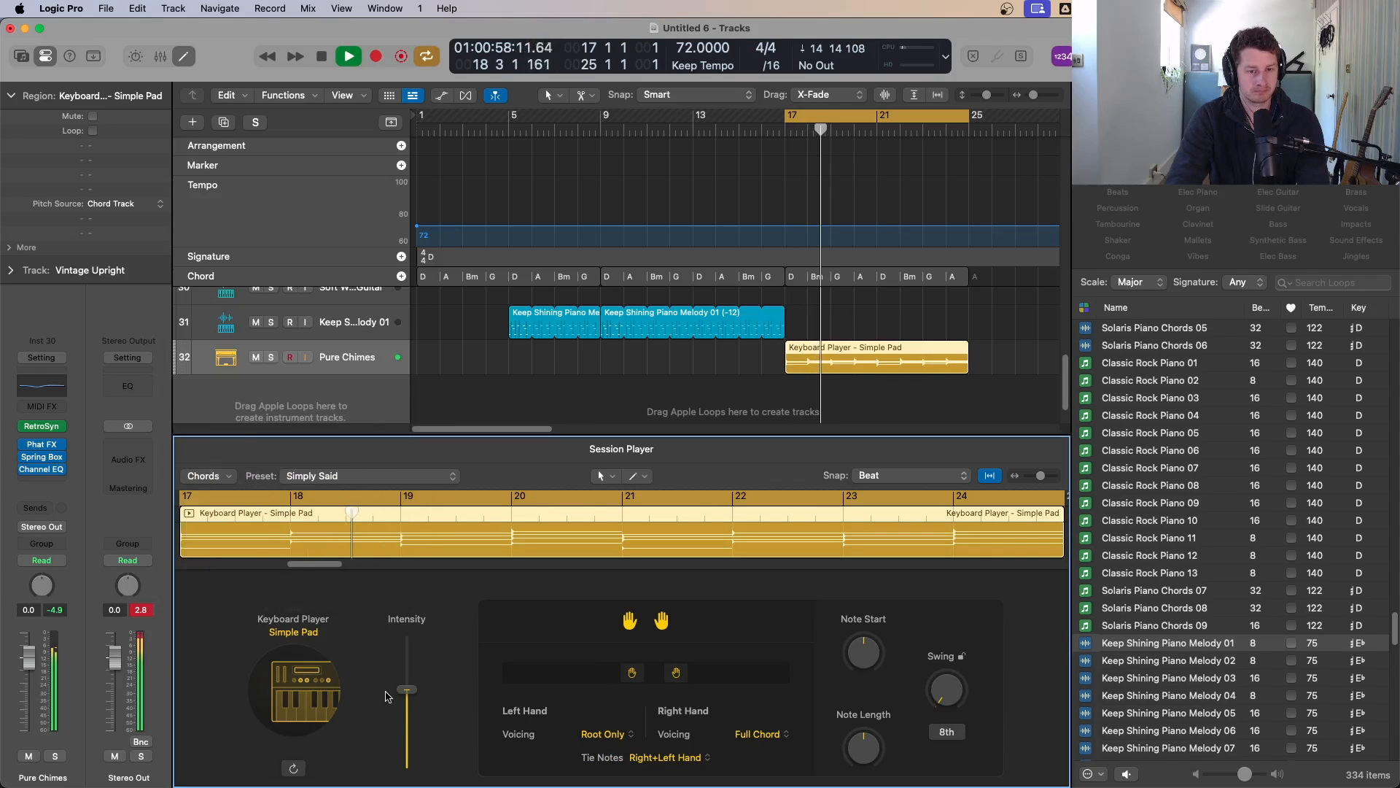
drag(407, 690, 409, 762)
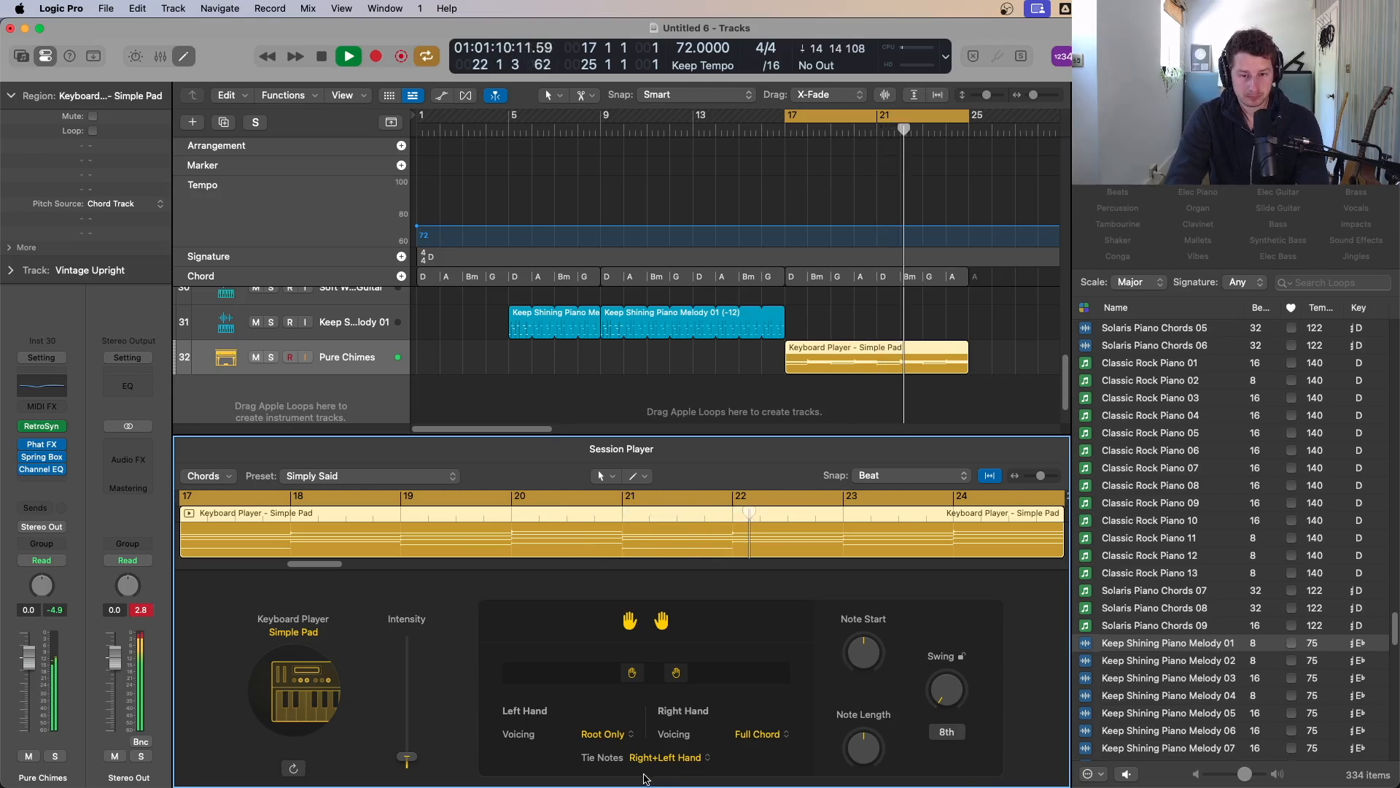
key(space)
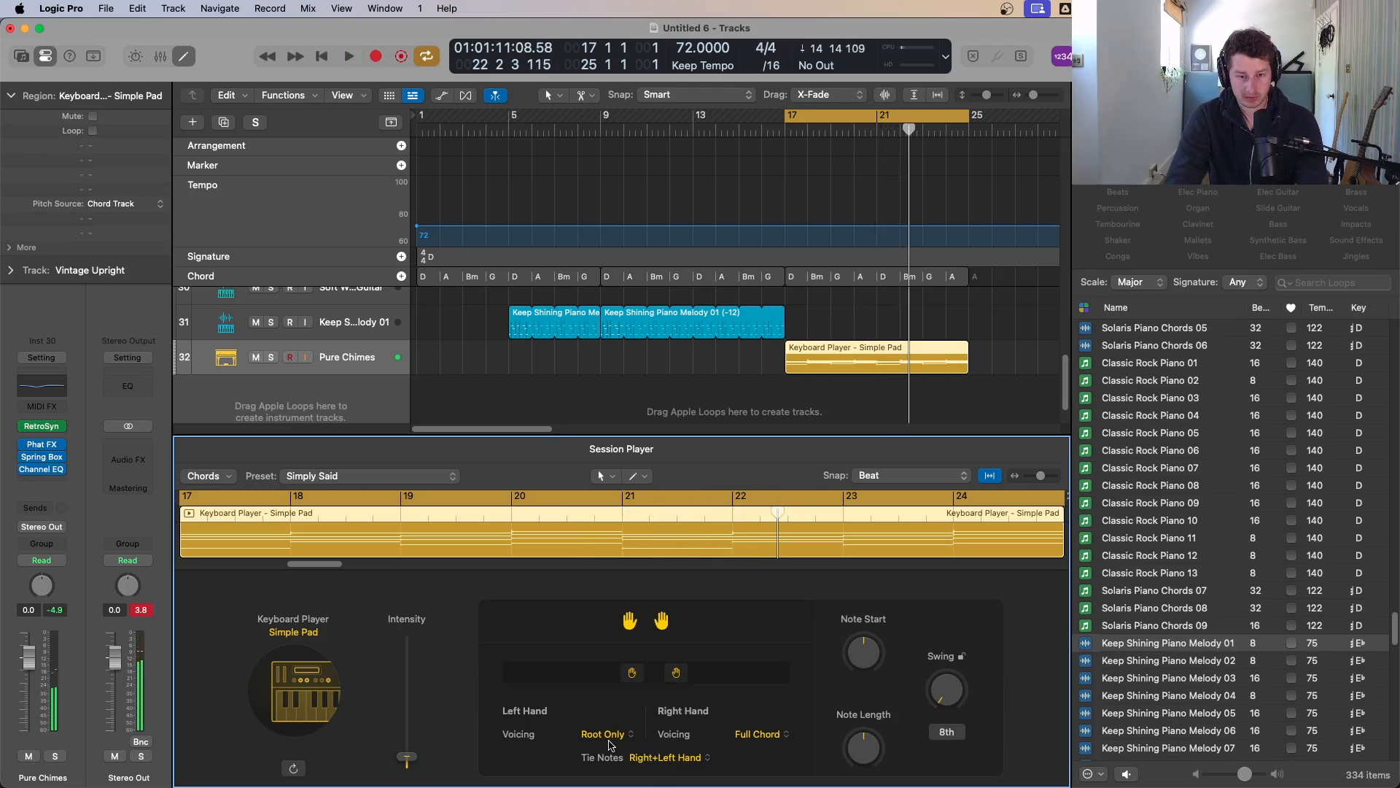
Step: Set the left-hand voicing to Root & Fifth and restart playback
click(604, 734)
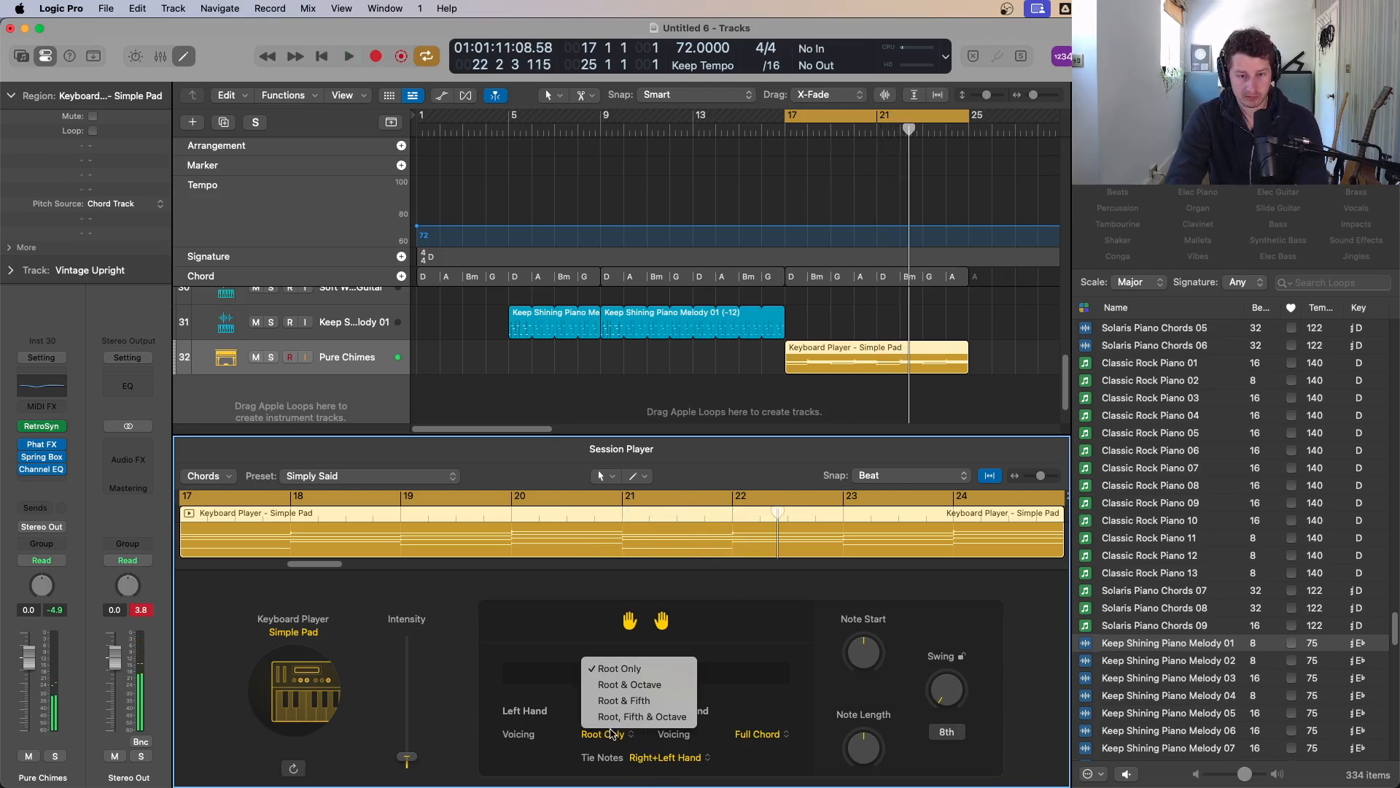
click(625, 700)
key(space)
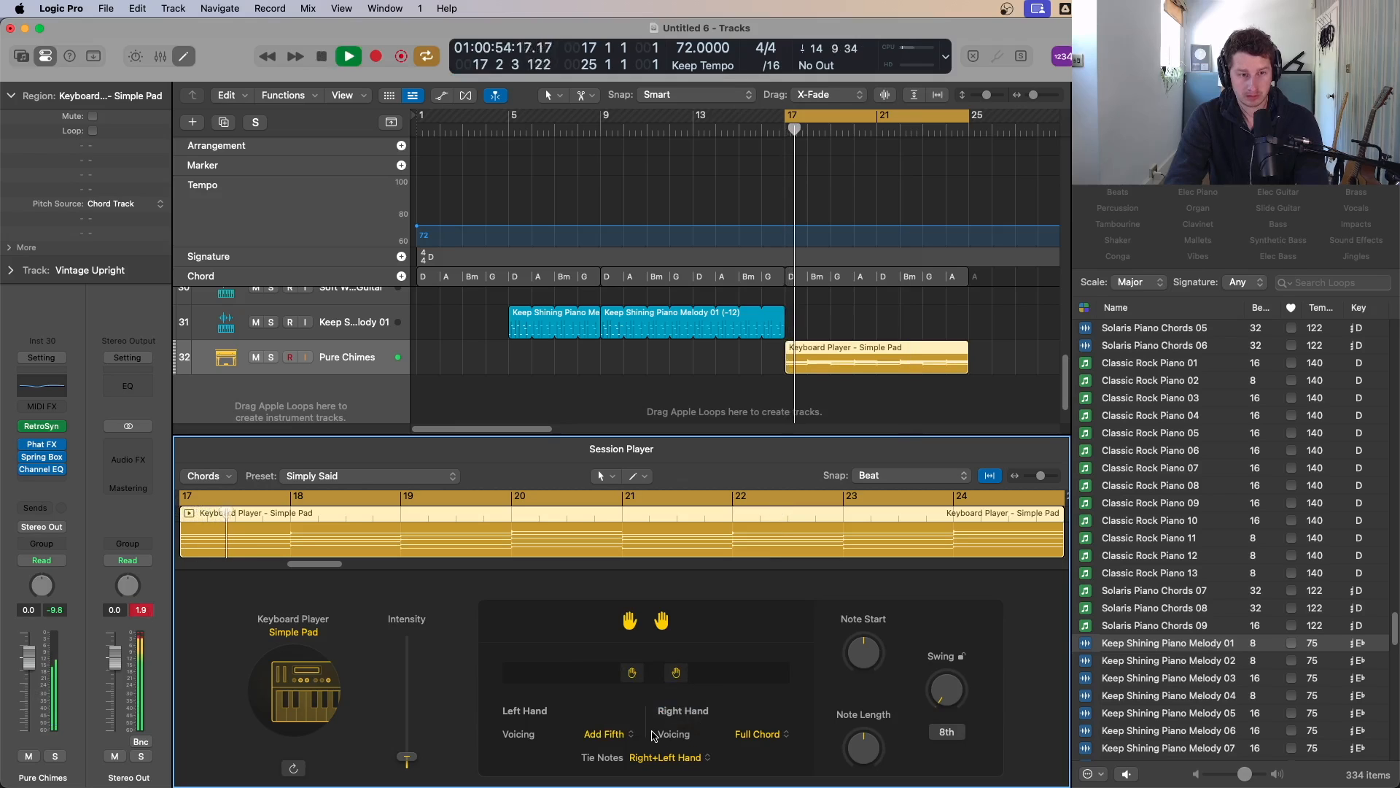
Step: Set the Keyboard Player's Note Length to about -34%, leaving the right-hand voicing at Full Chord
click(759, 734)
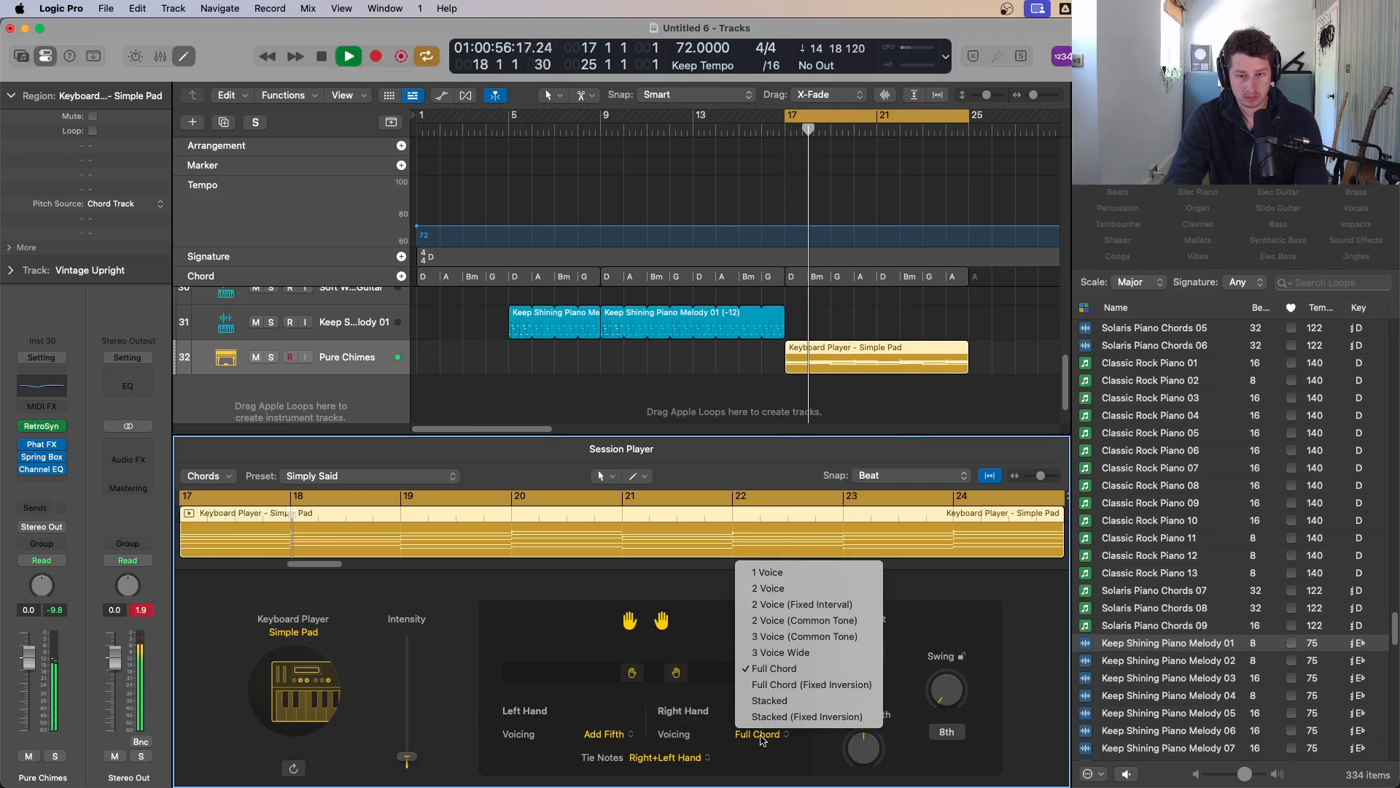
click(844, 769)
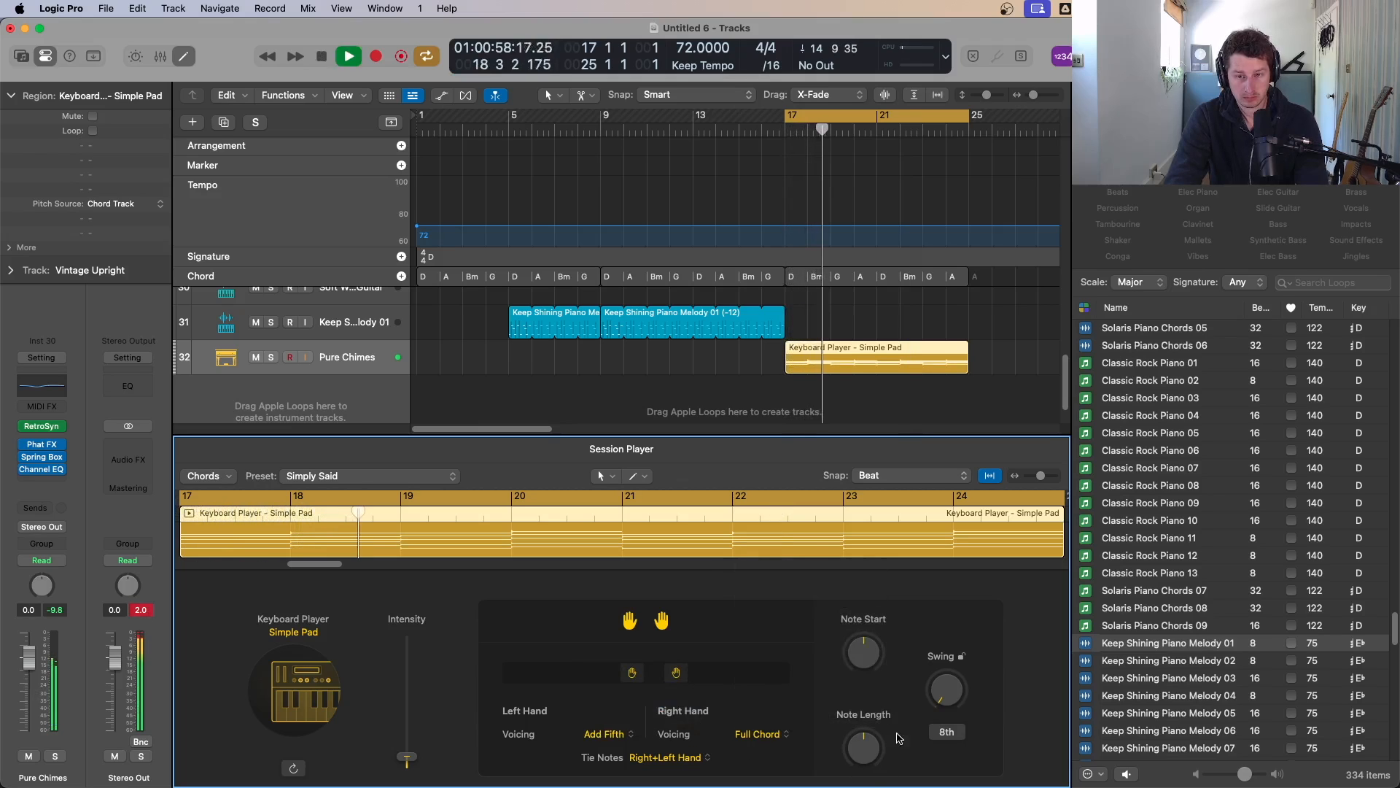
mouse_move(870, 748)
mouse_down()
mouse_move(880, 726)
mouse_move(861, 767)
mouse_up()
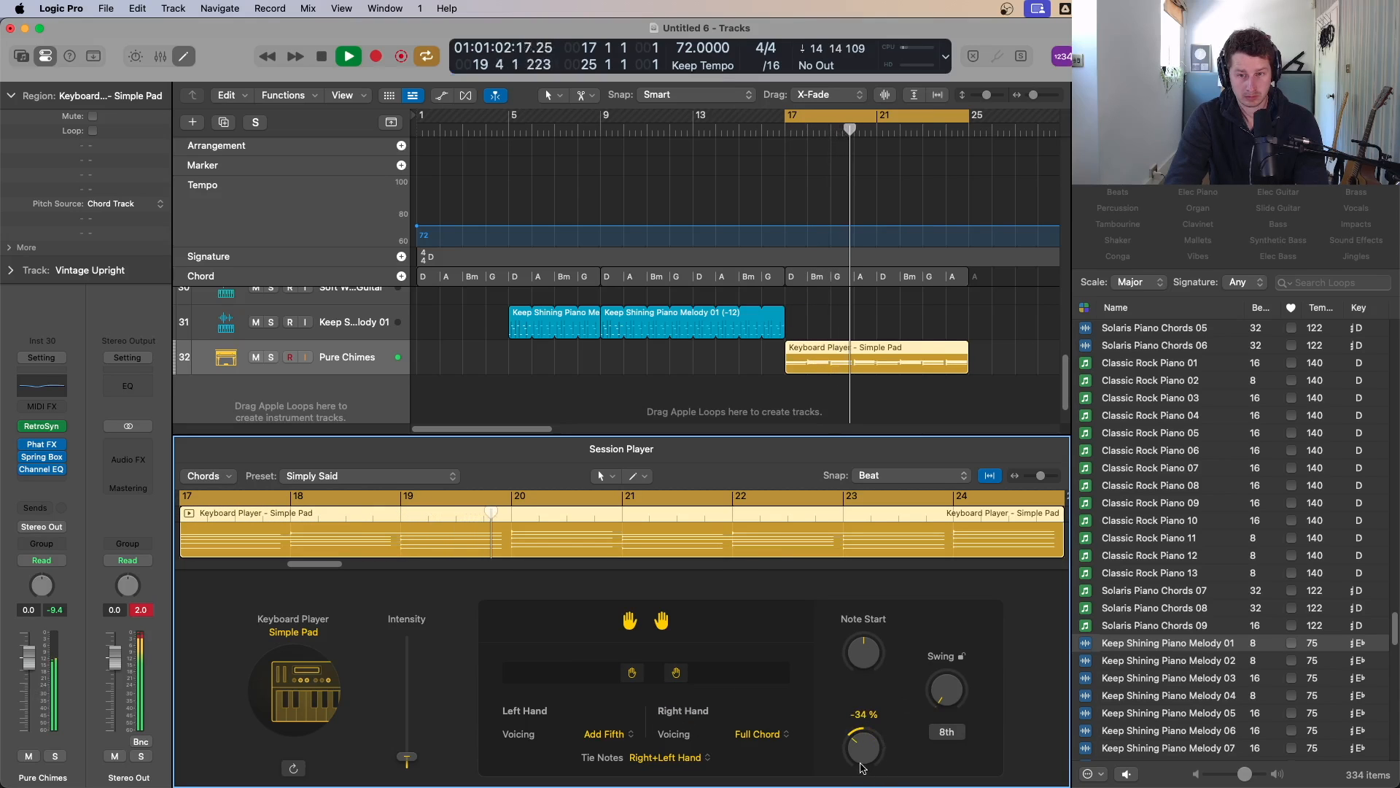
alt+click(864, 750)
Step: Try raising the Note Start, then reset it to 0%
drag(865, 651, 878, 600)
drag(870, 652, 872, 628)
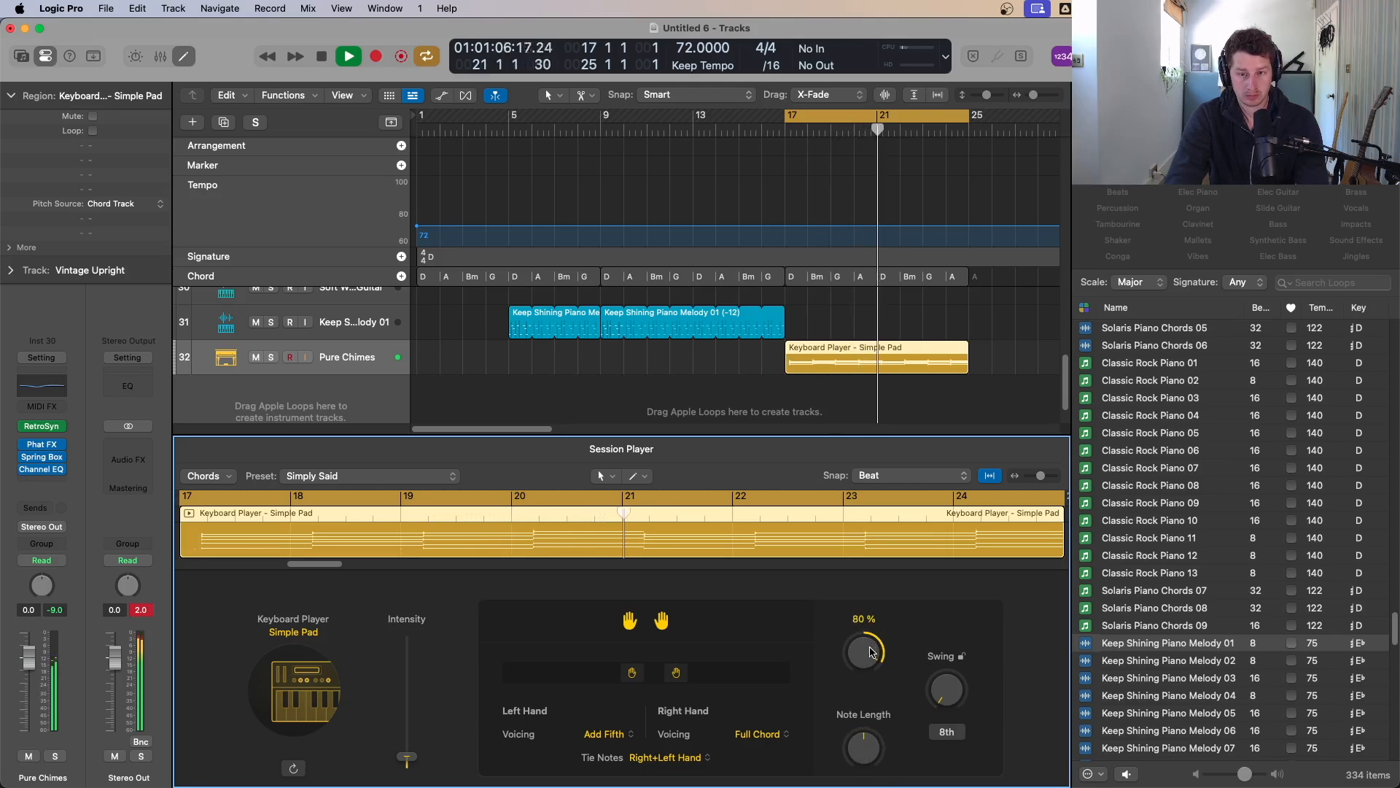
alt+click(870, 651)
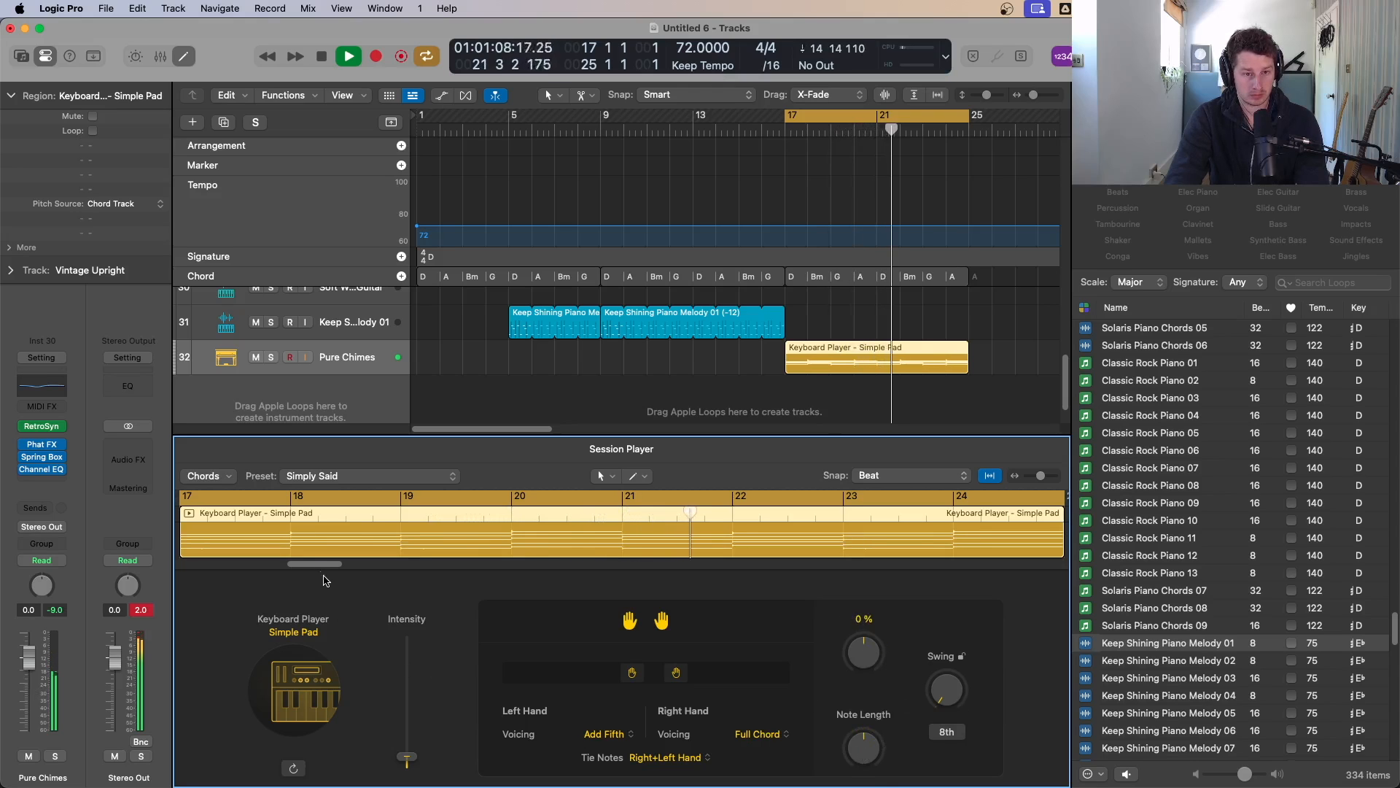
Step: Copy the drums, guitar, bass and piano melody regions so a new section starts at bar 25
drag(323, 576, 354, 574)
key(p)
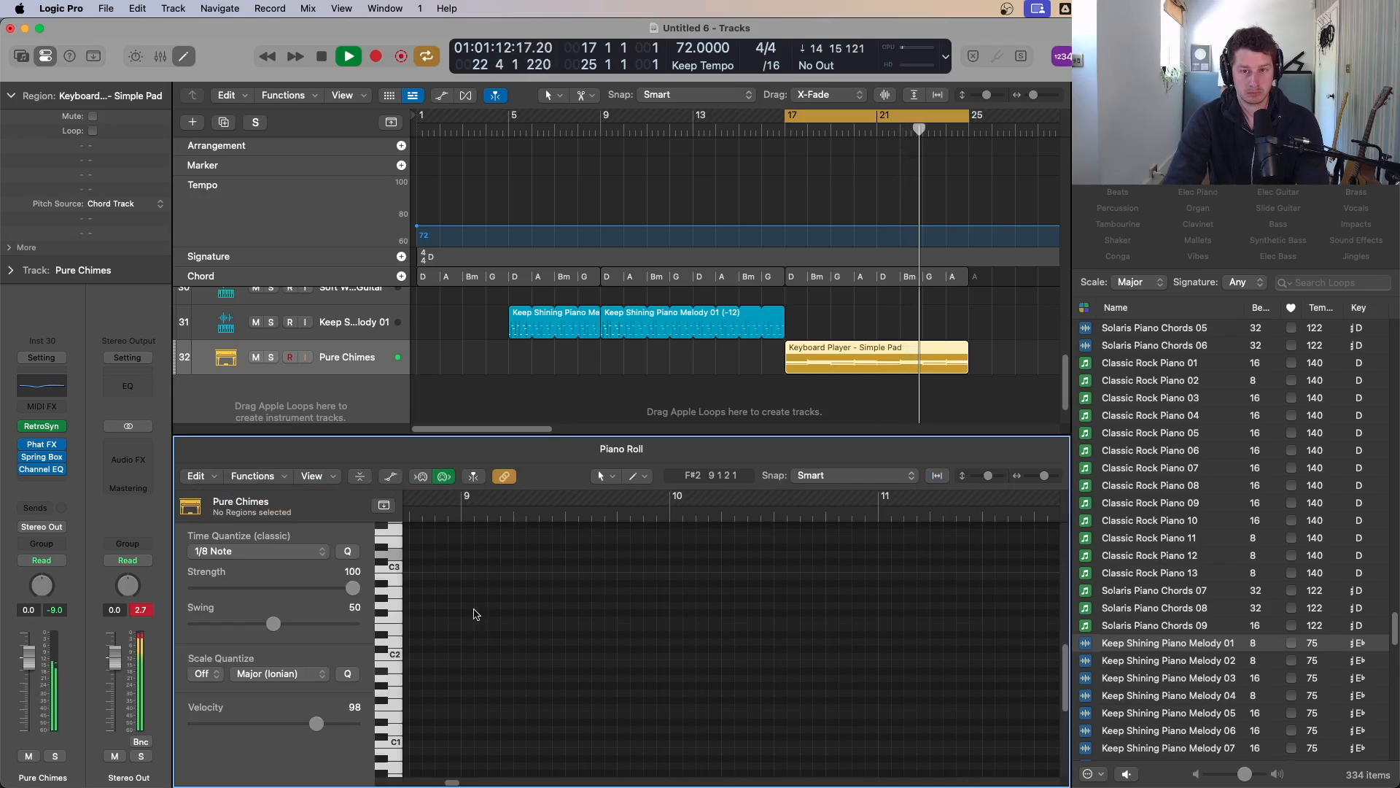
key(p)
key(super+Left)
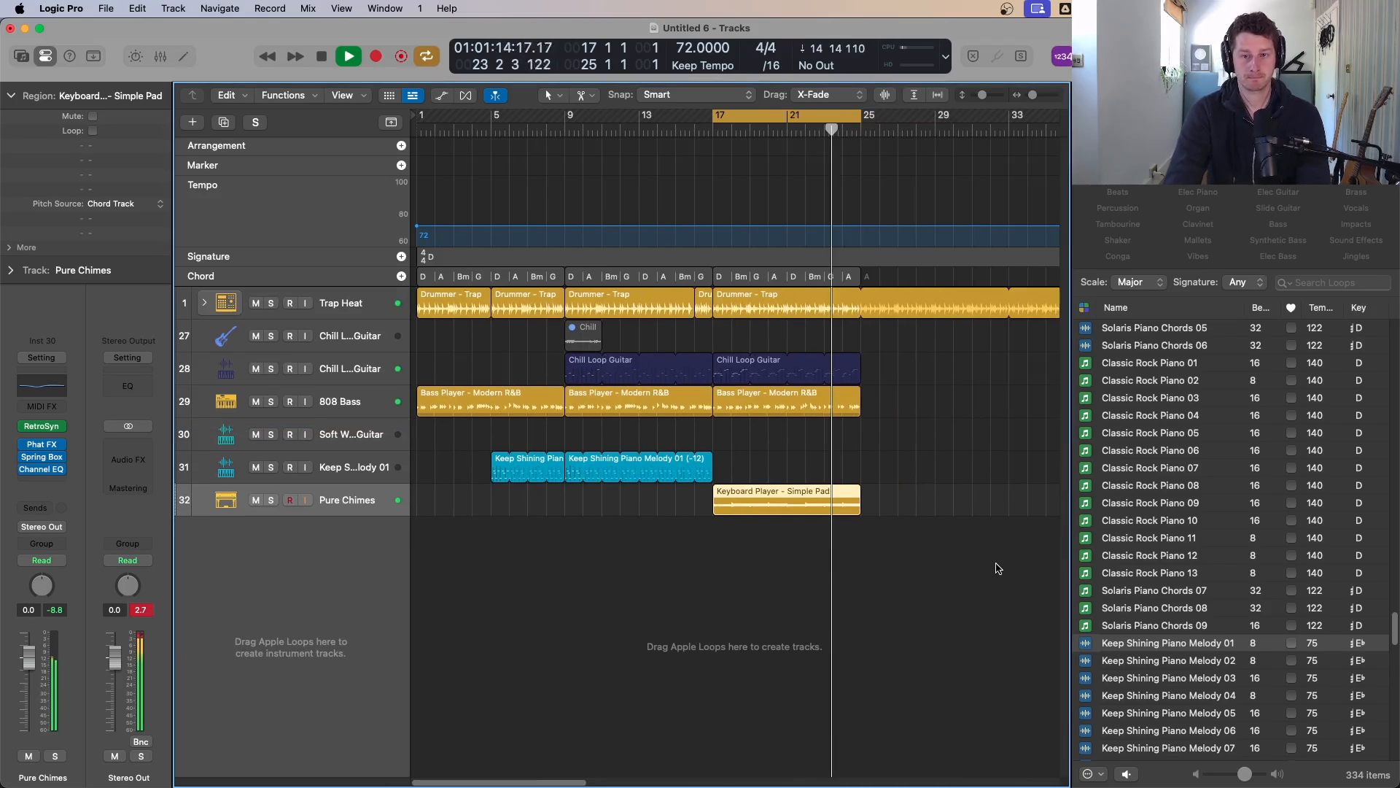
key(c)
scroll(877, 503, down, 2)
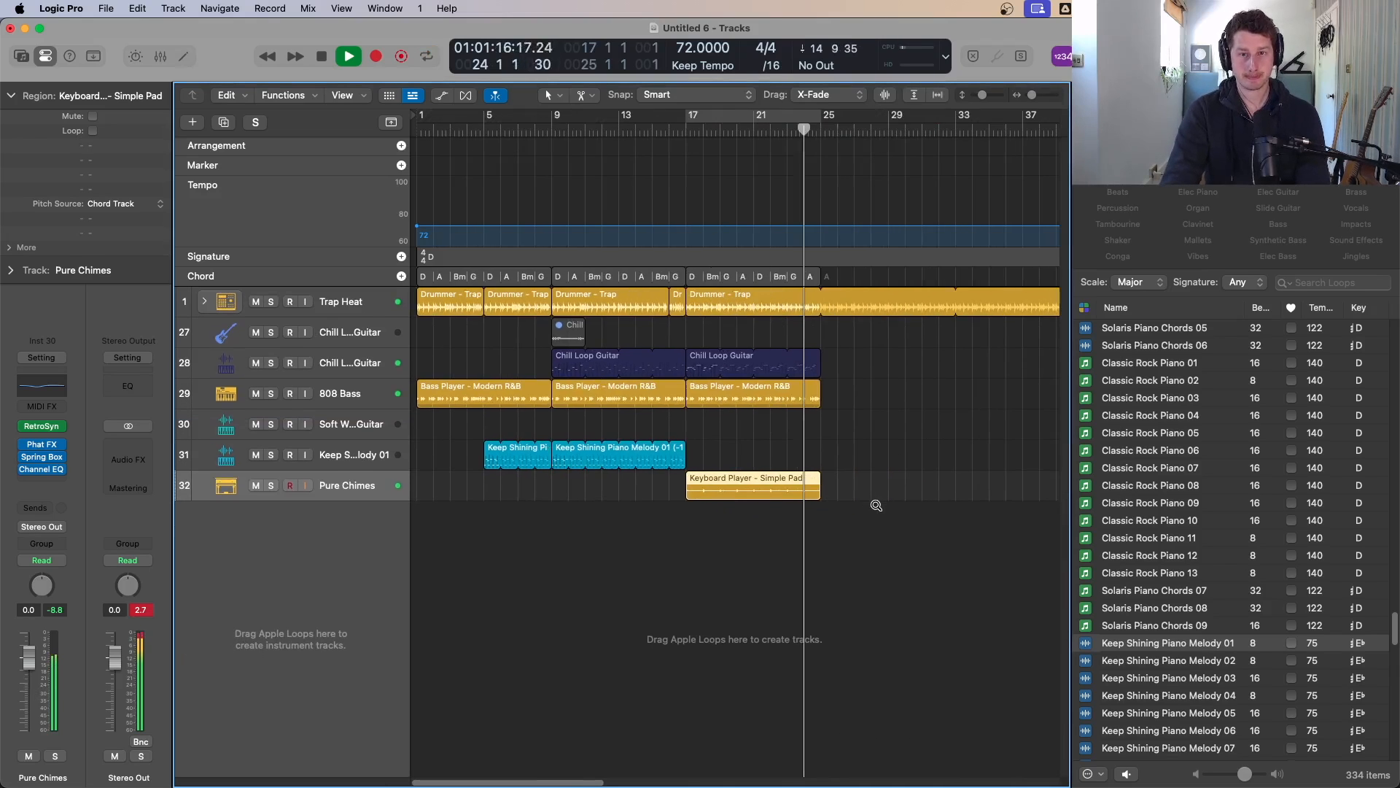
drag(681, 478, 569, 308)
key(g)
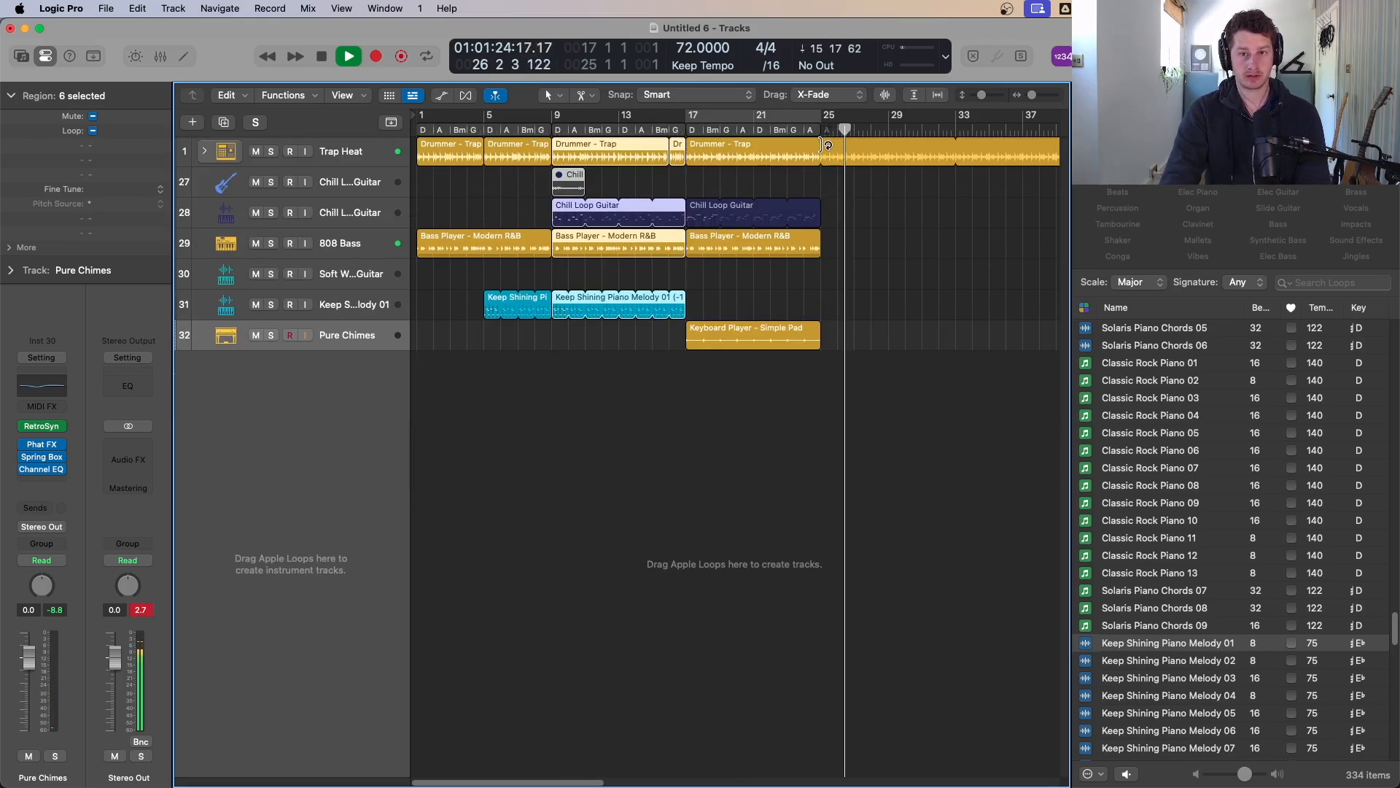
click(827, 145)
key(space)
drag(681, 345, 834, 152)
click(808, 131)
key(space)
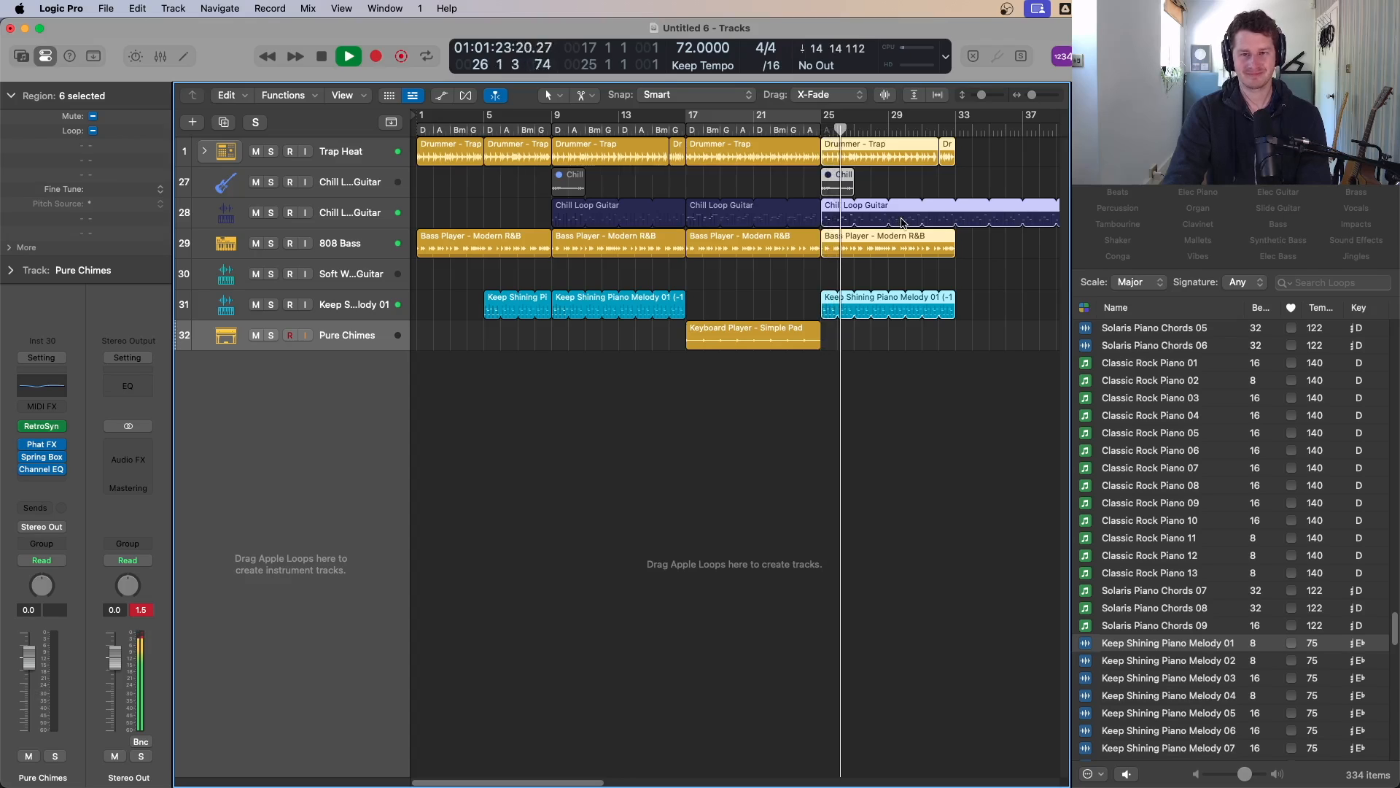
Step: Duplicate the Keep Shining Piano Melody track
key(space)
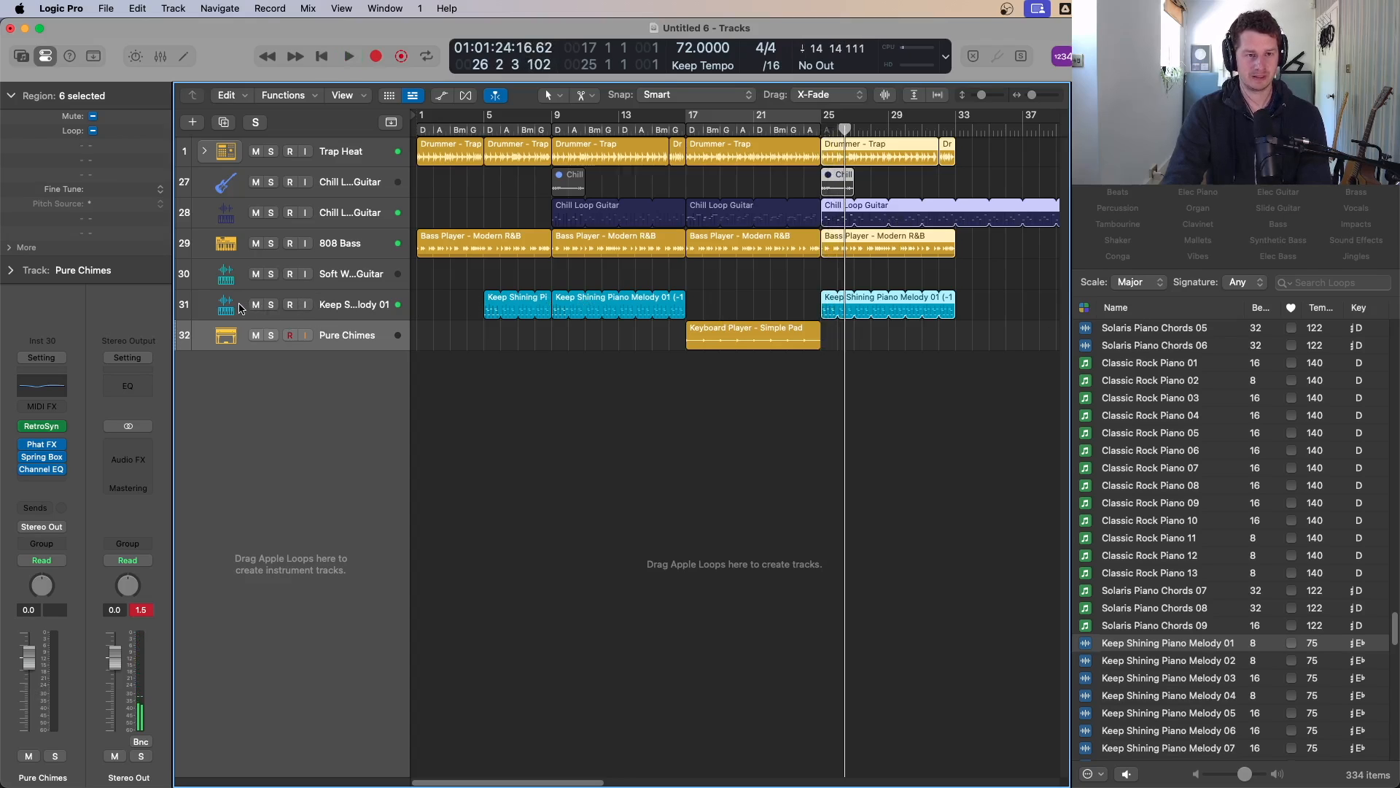
click(240, 308)
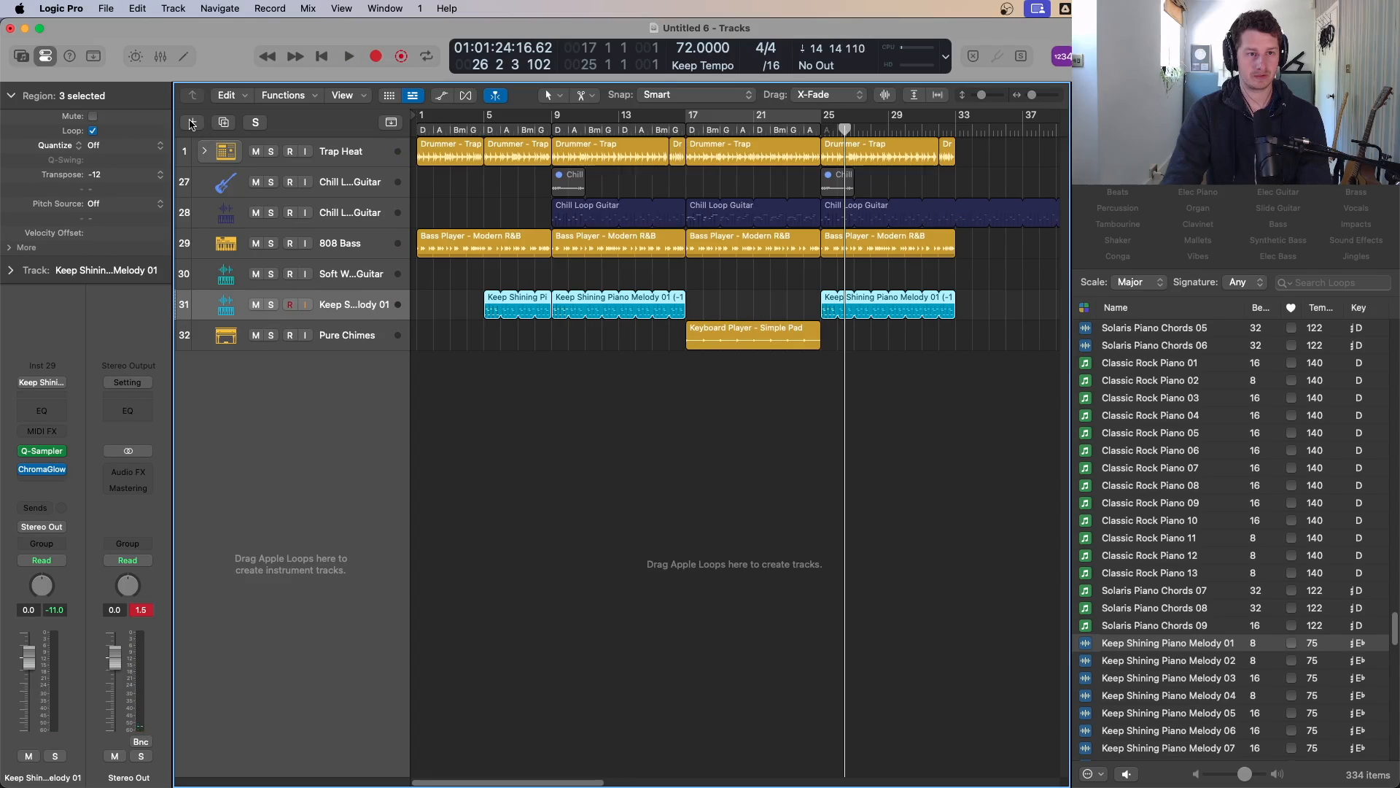
click(225, 126)
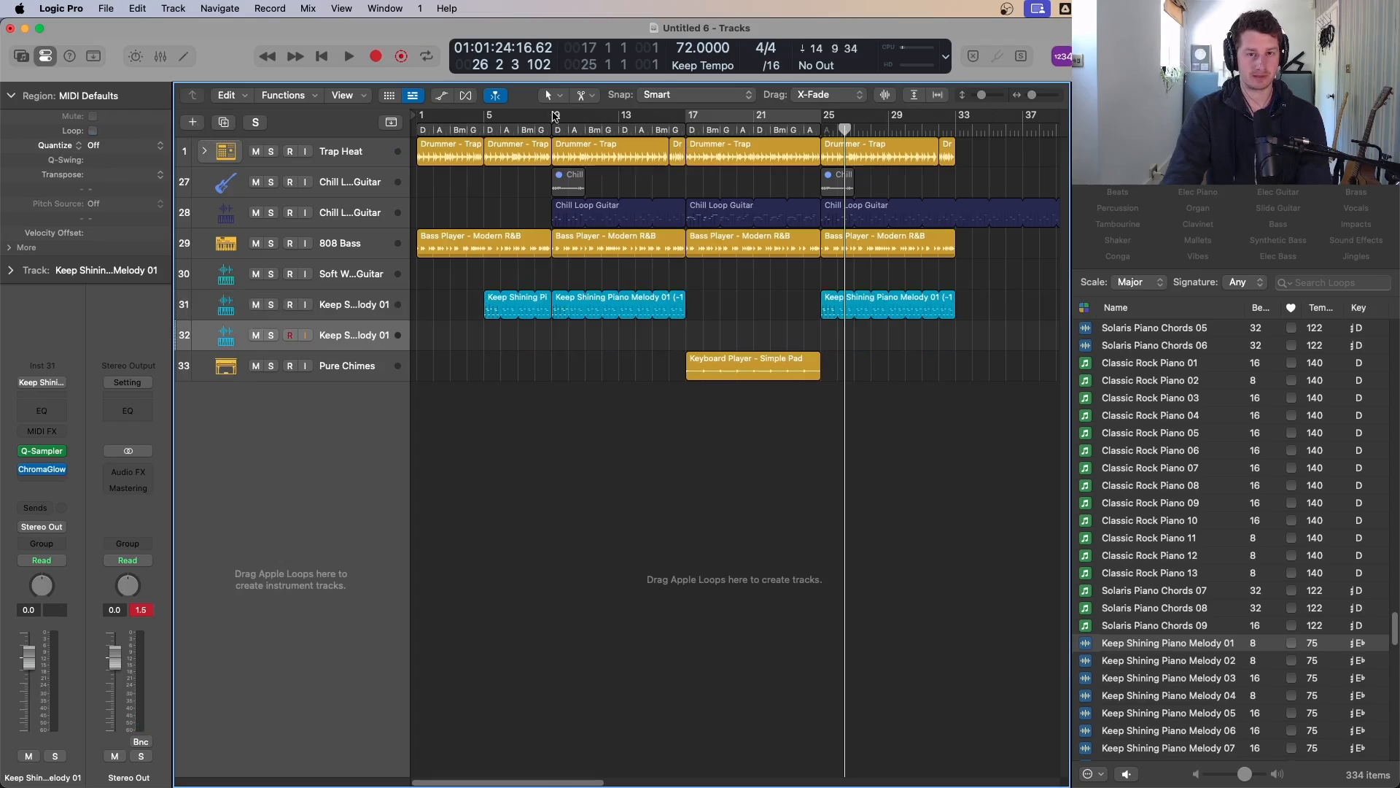
Step: Set the cycle to bars 9–17, mute the Keep Shining Piano Melody track and play it
drag(555, 117, 686, 116)
click(256, 306)
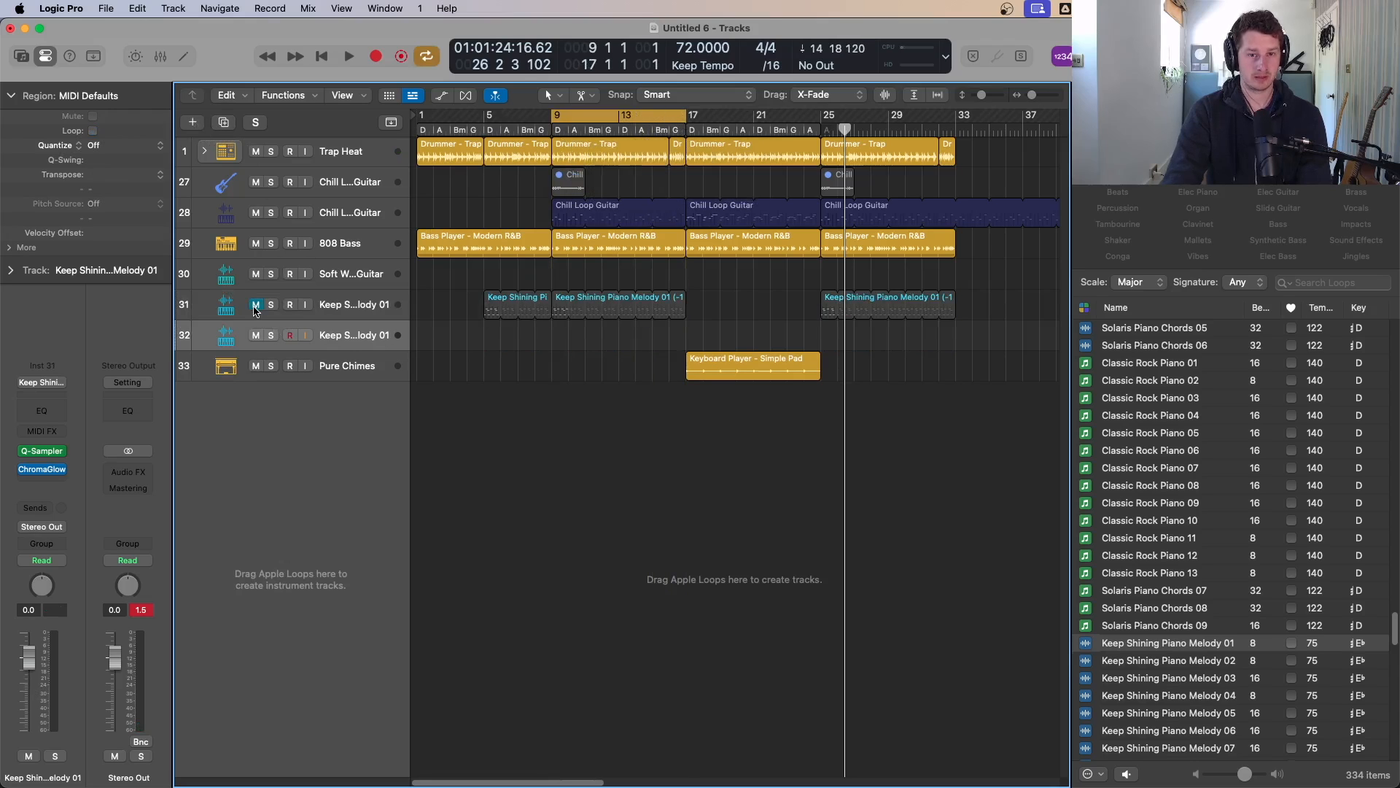
key(space)
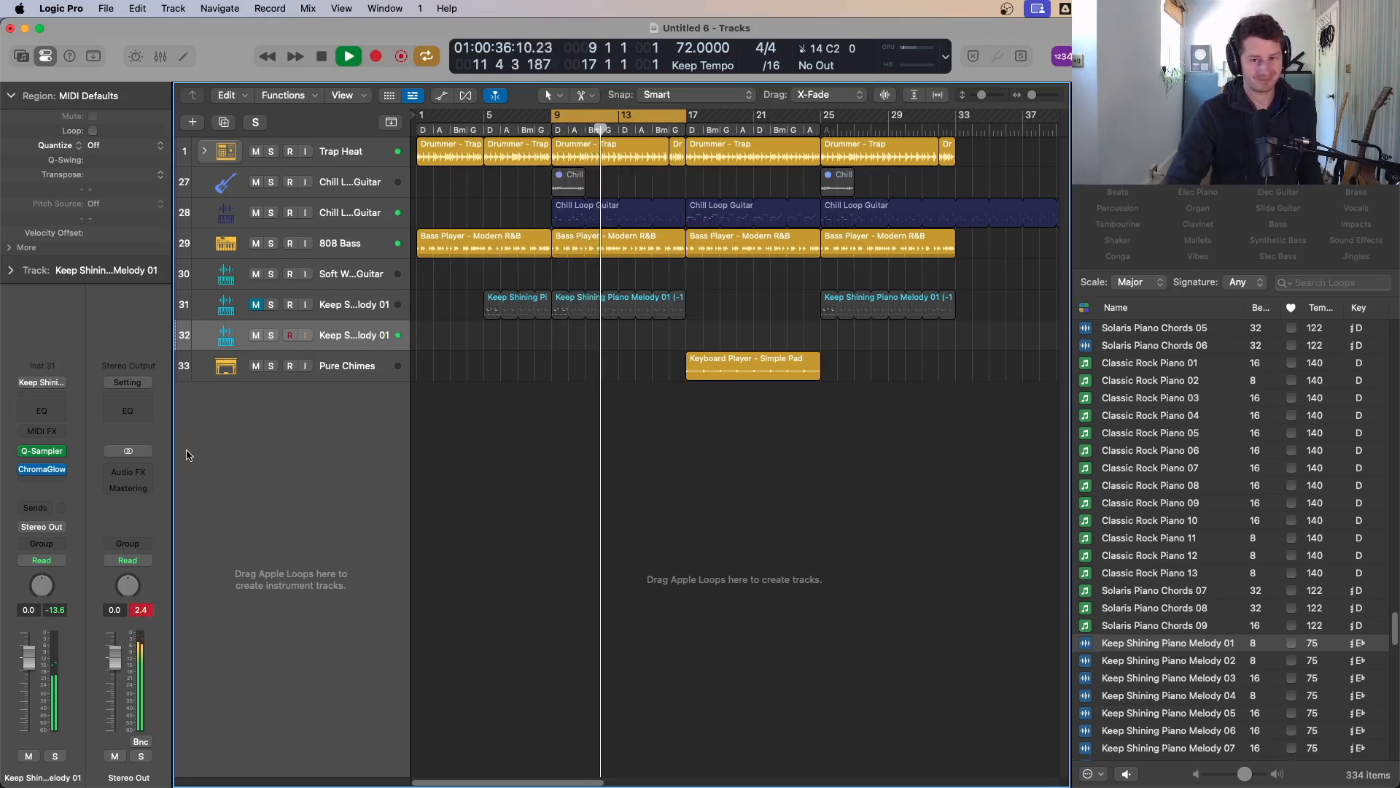
key(space)
Step: Delete the duplicated melody track and restart playback
key(super+BackSpace)
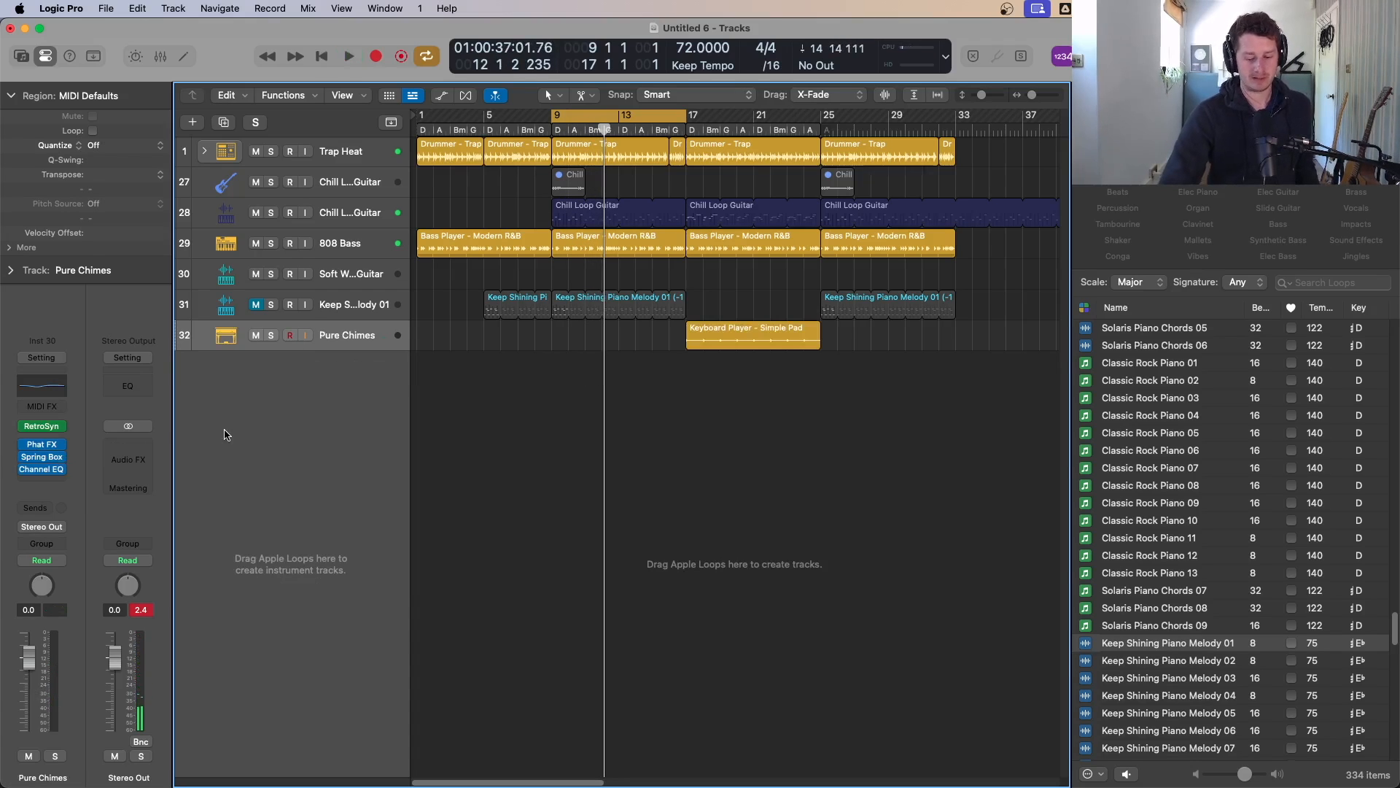
key(space)
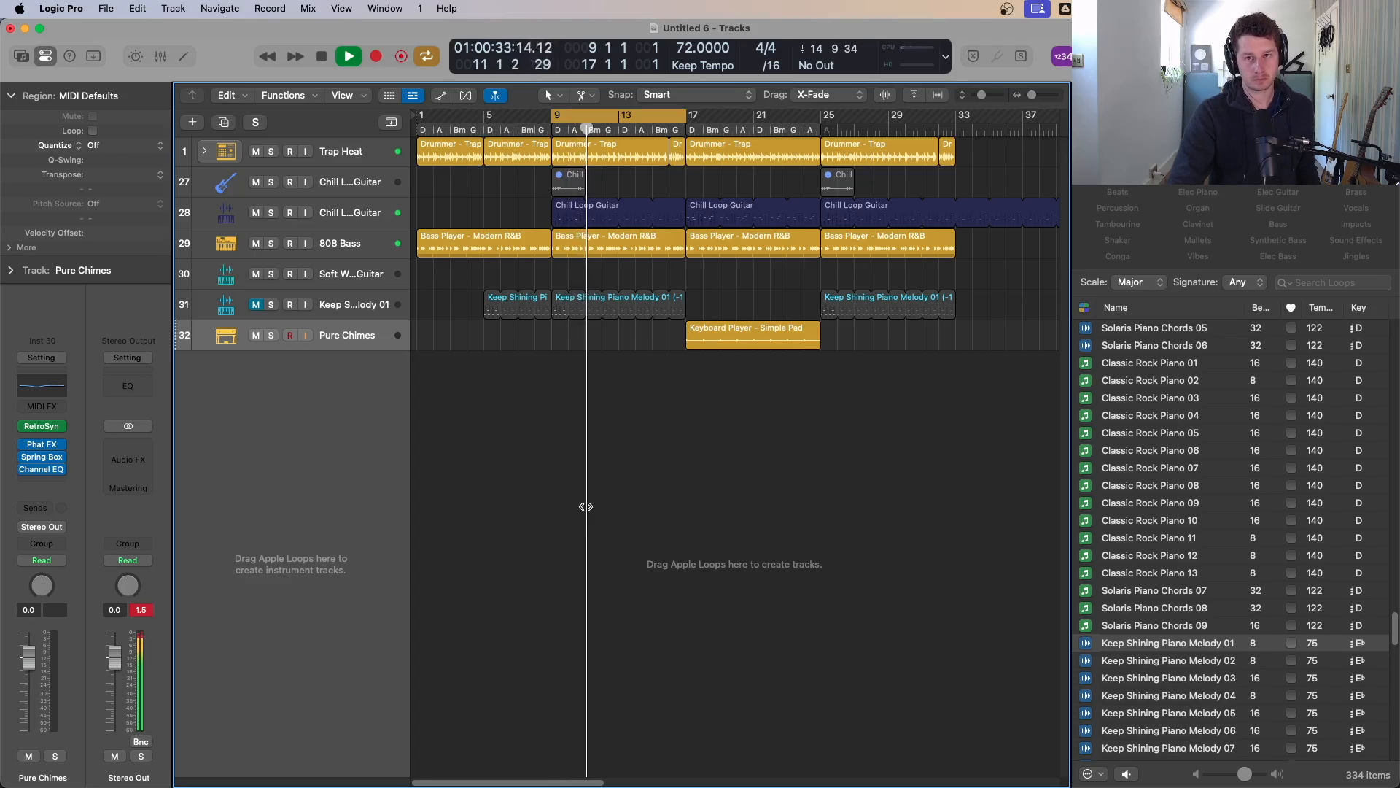
key(super+Tab)
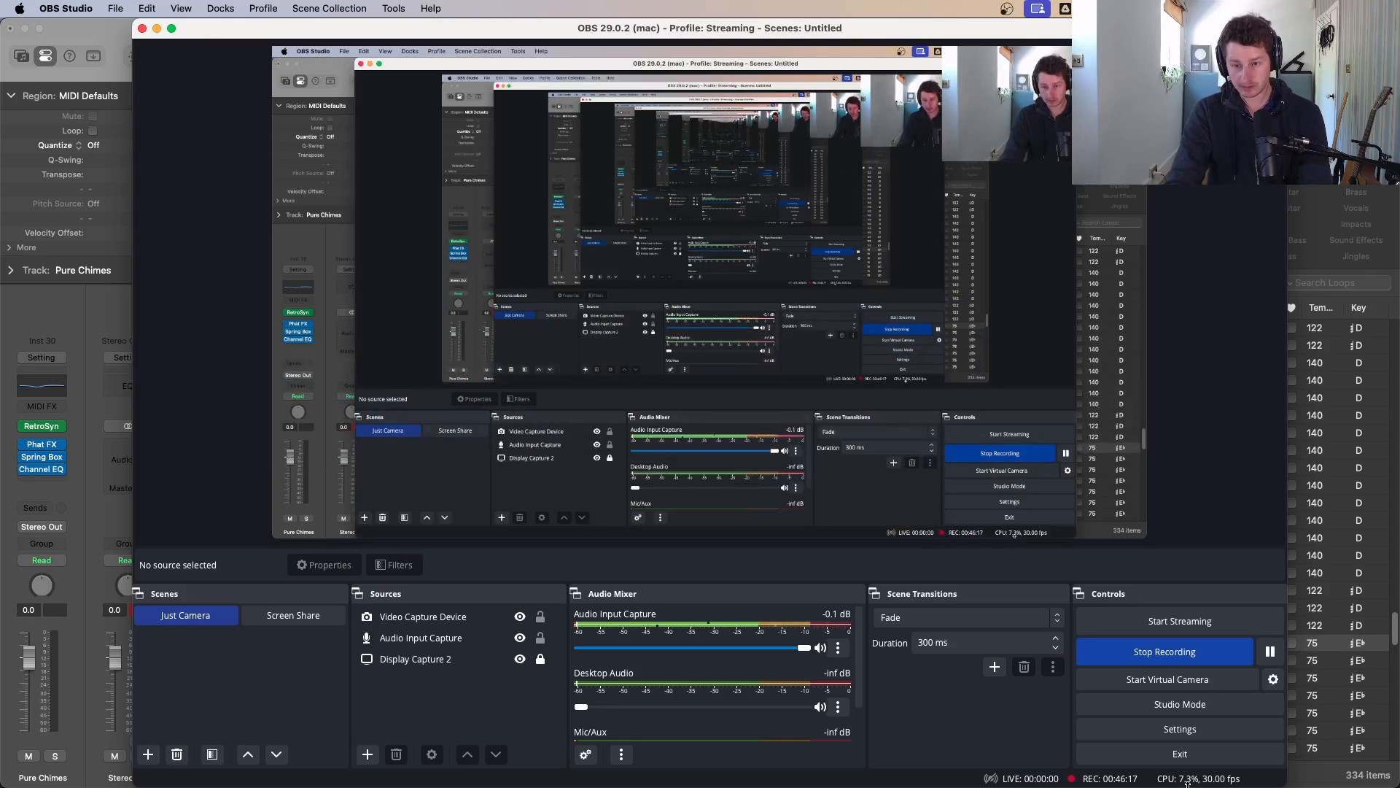
key(super+Tab)
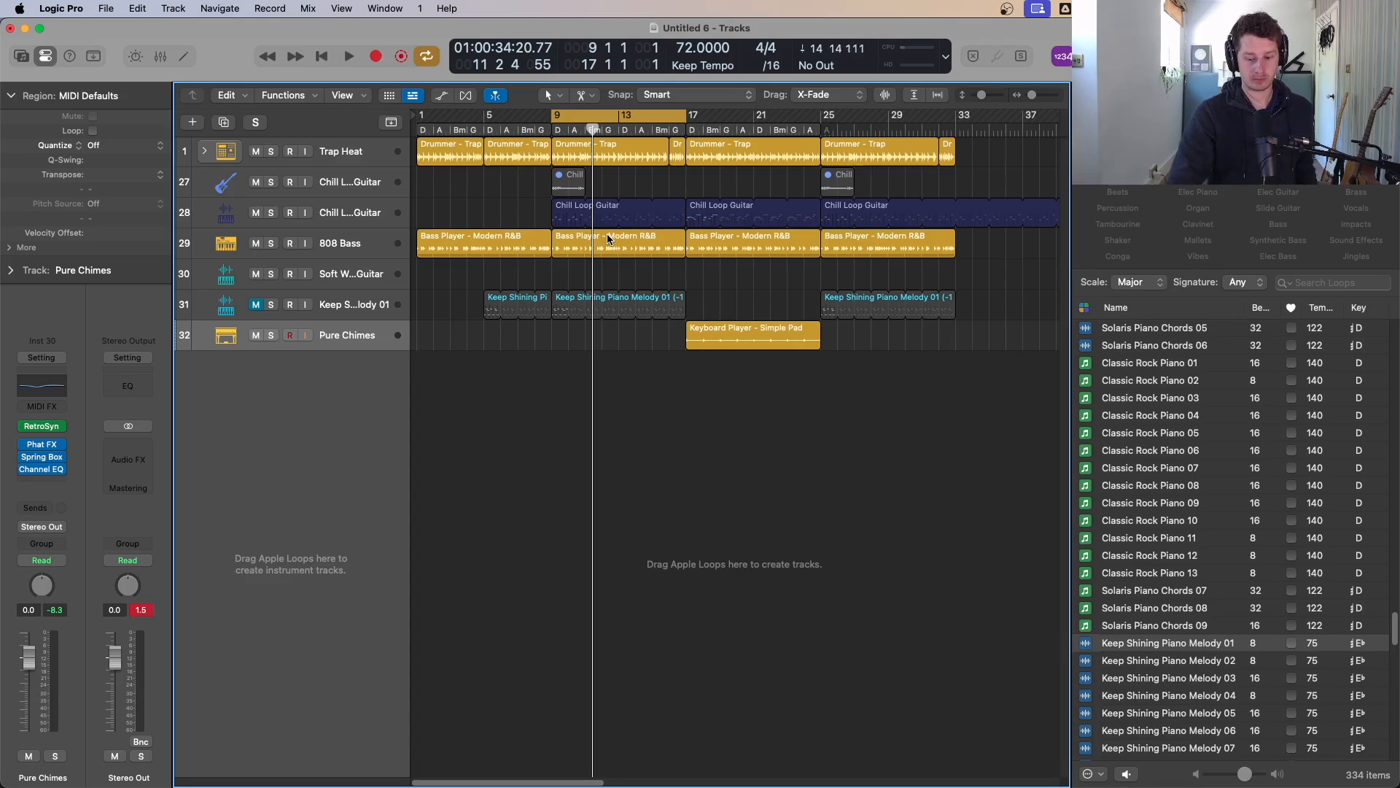
Step: Play the cycled bars 9–17 section several times to audition the arrangement
key(space)
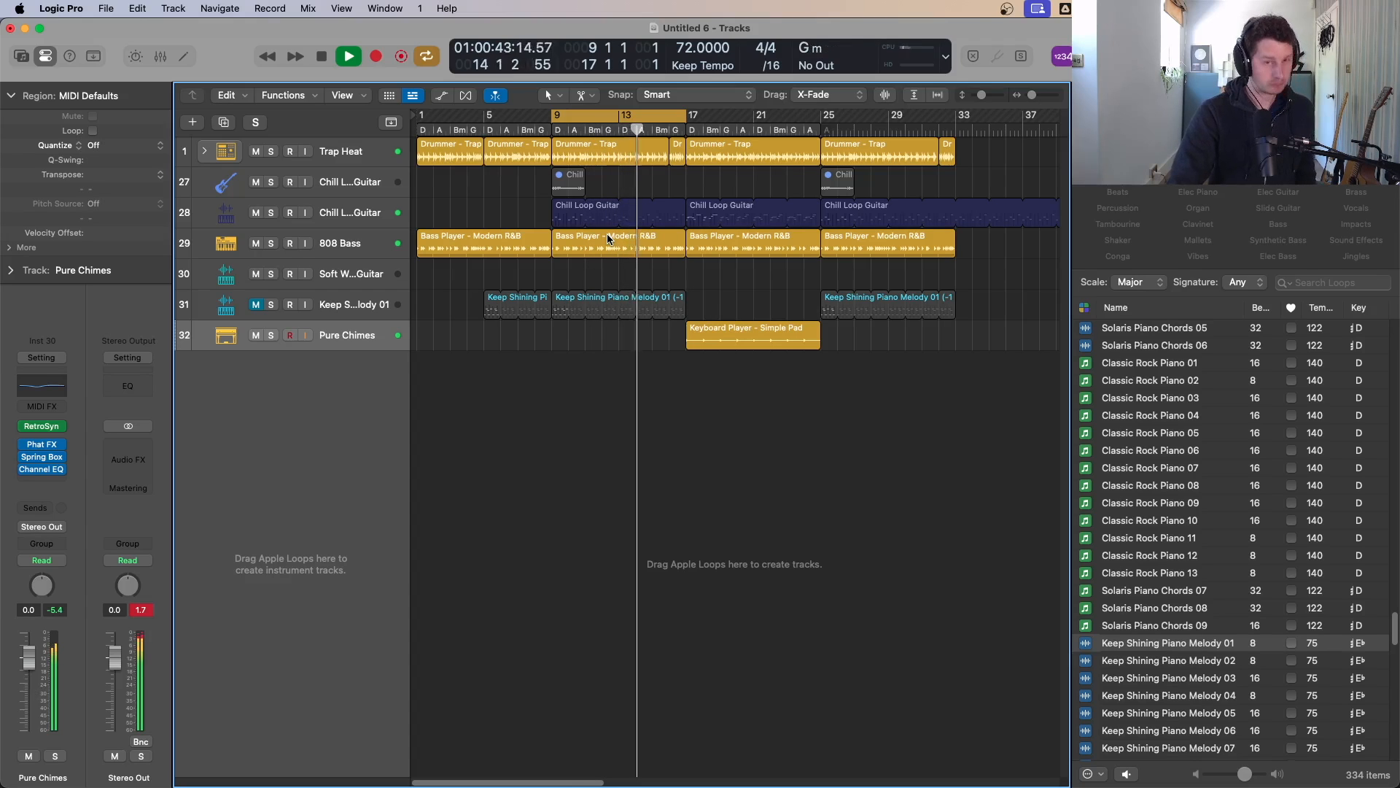
key(space)
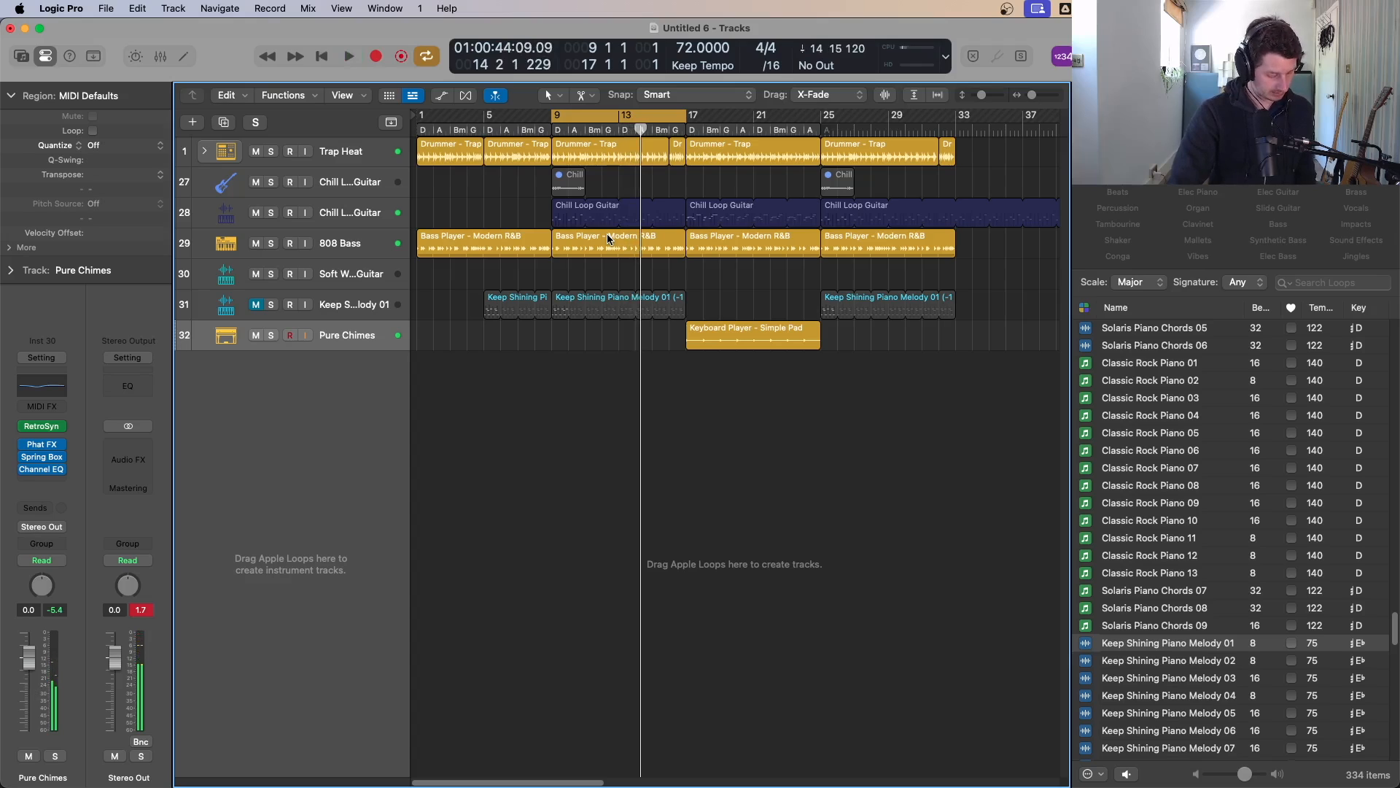
key(space)
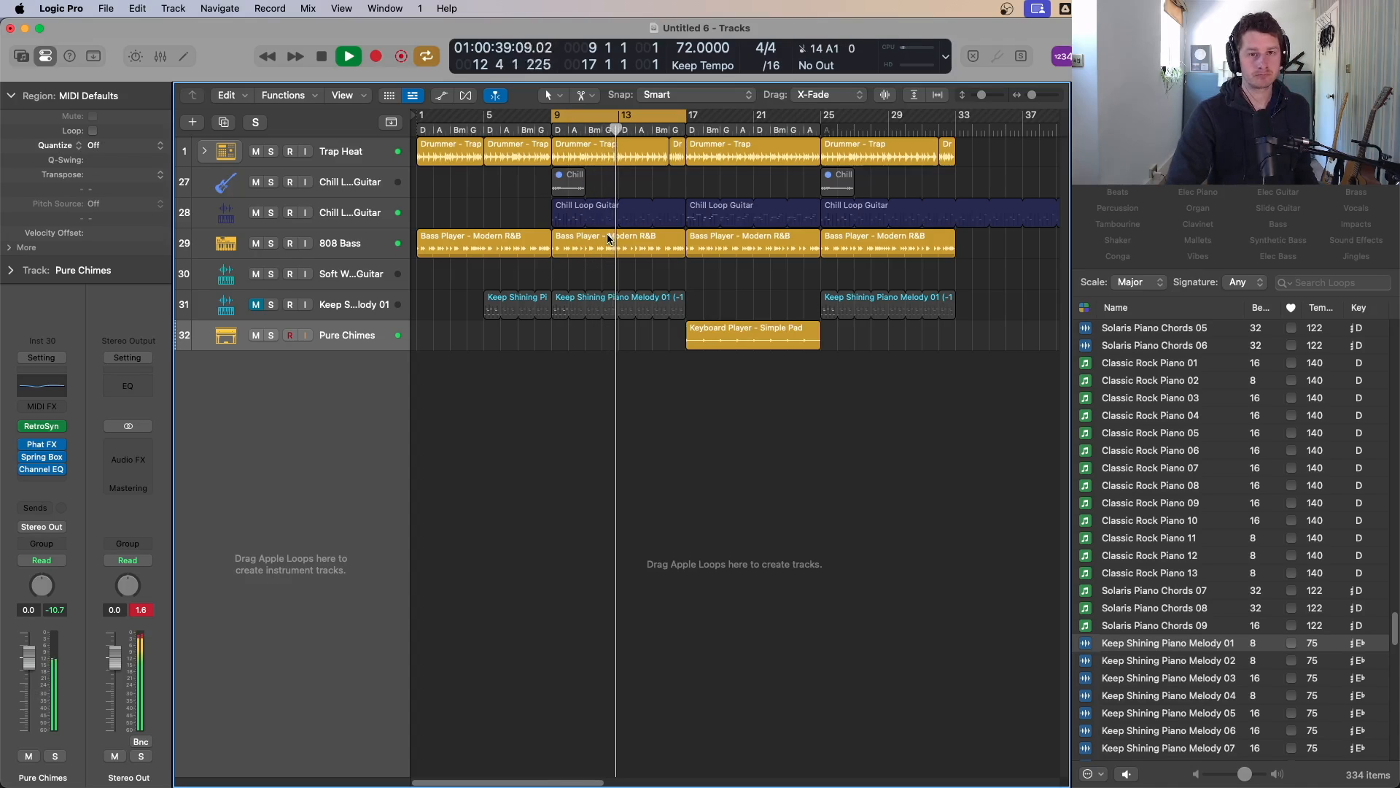
key(space)
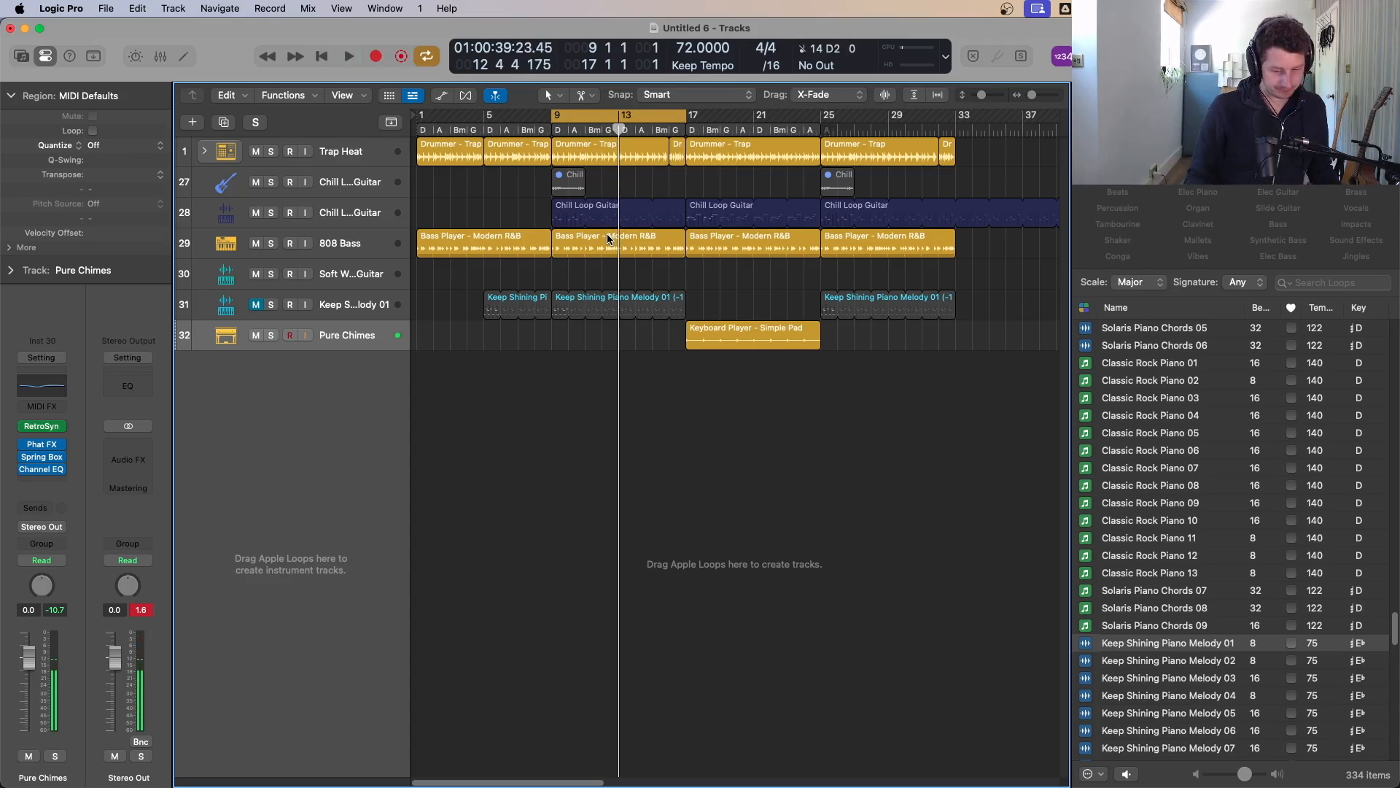
key(space)
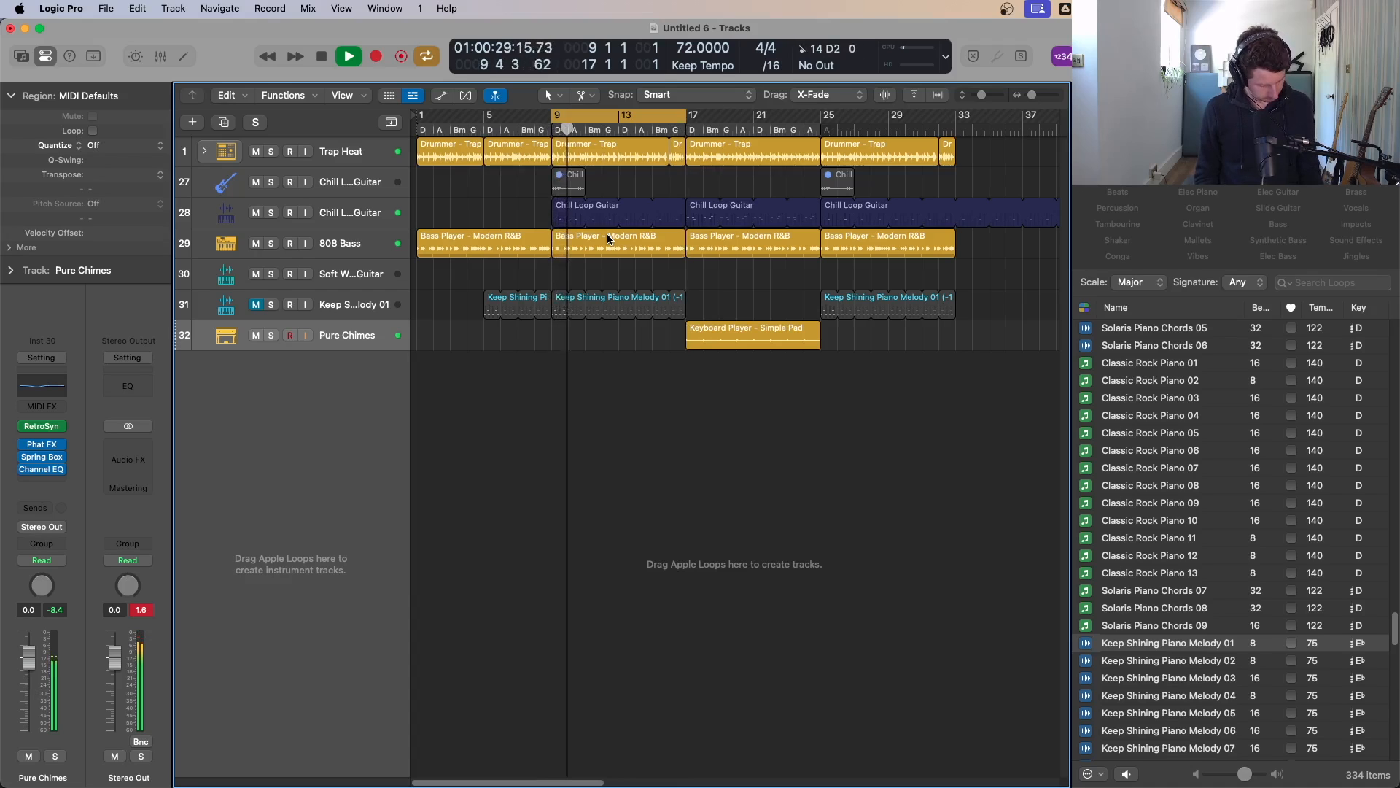
key(space)
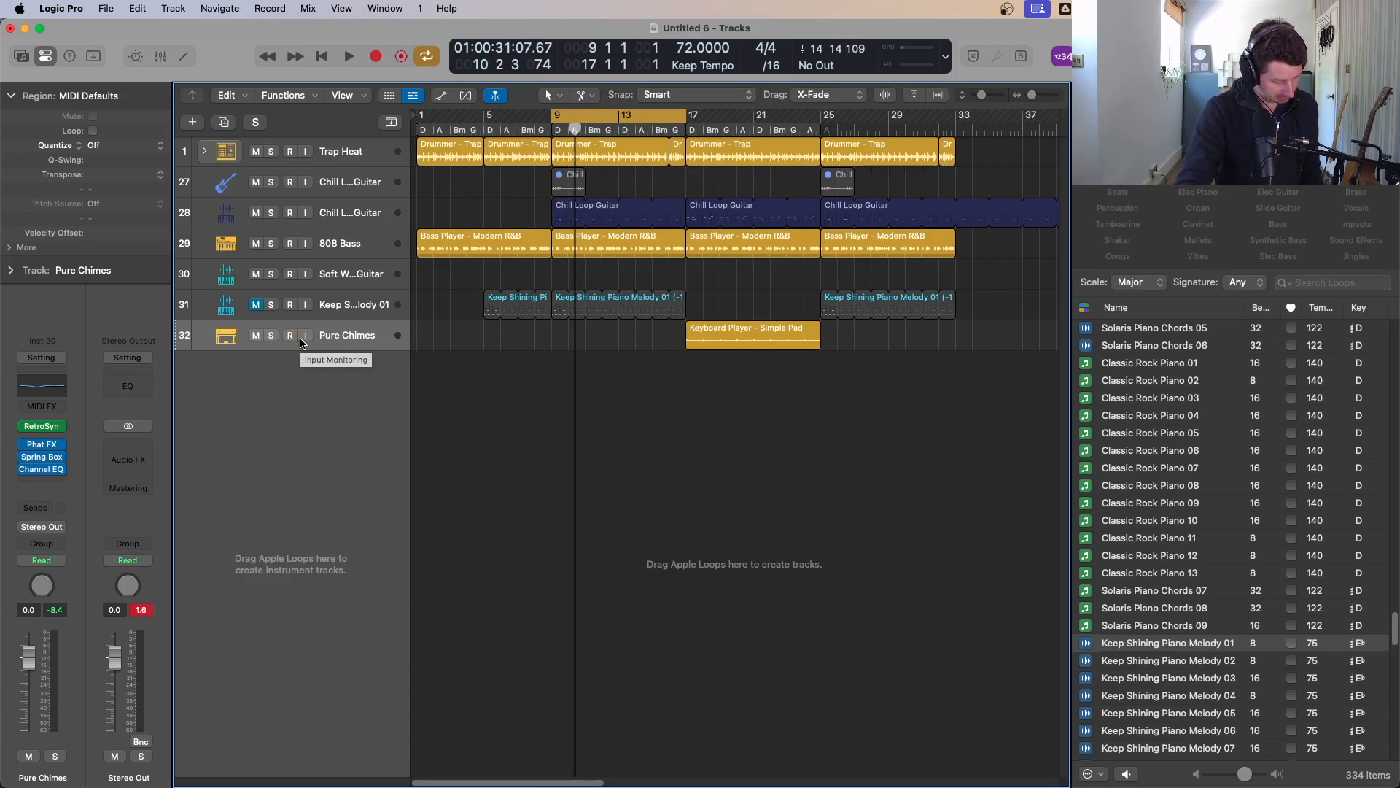
Step: Record a Pure Chimes melody in the cycle and move its region to start at bar 9
key(r)
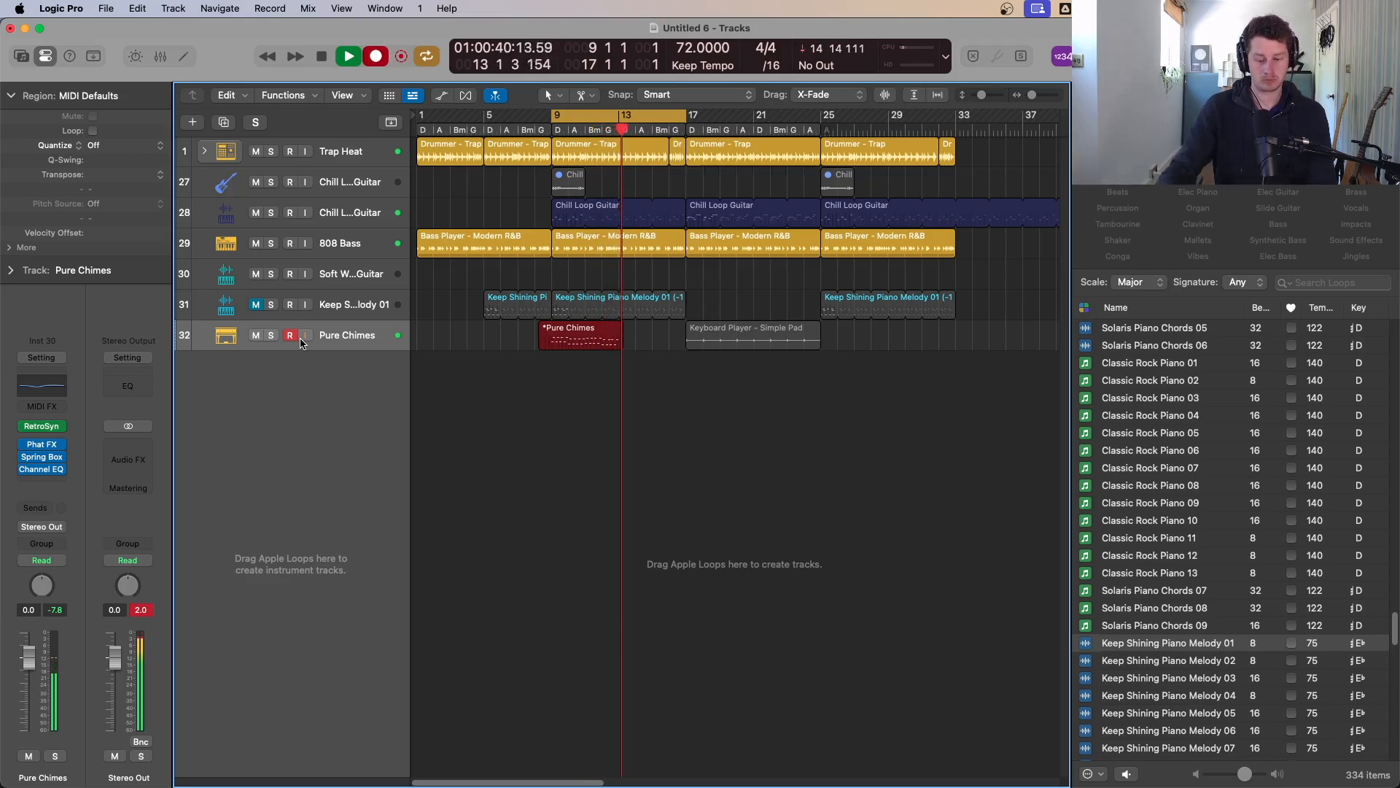
key(space)
click(590, 443)
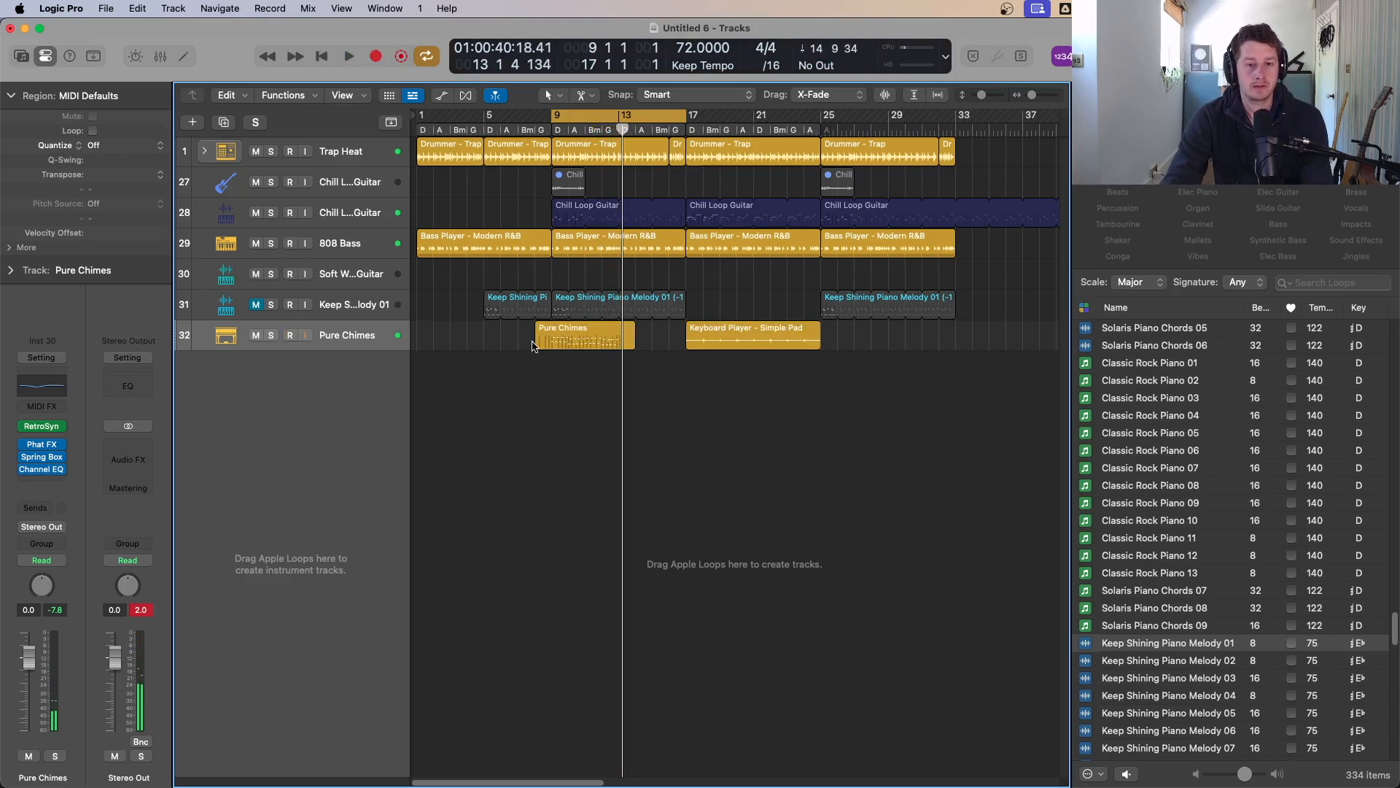
drag(533, 346, 553, 346)
Step: Move the first chime note to the start of bar 9 and quantize all the region's notes to 1/8 Note
double_click(592, 346)
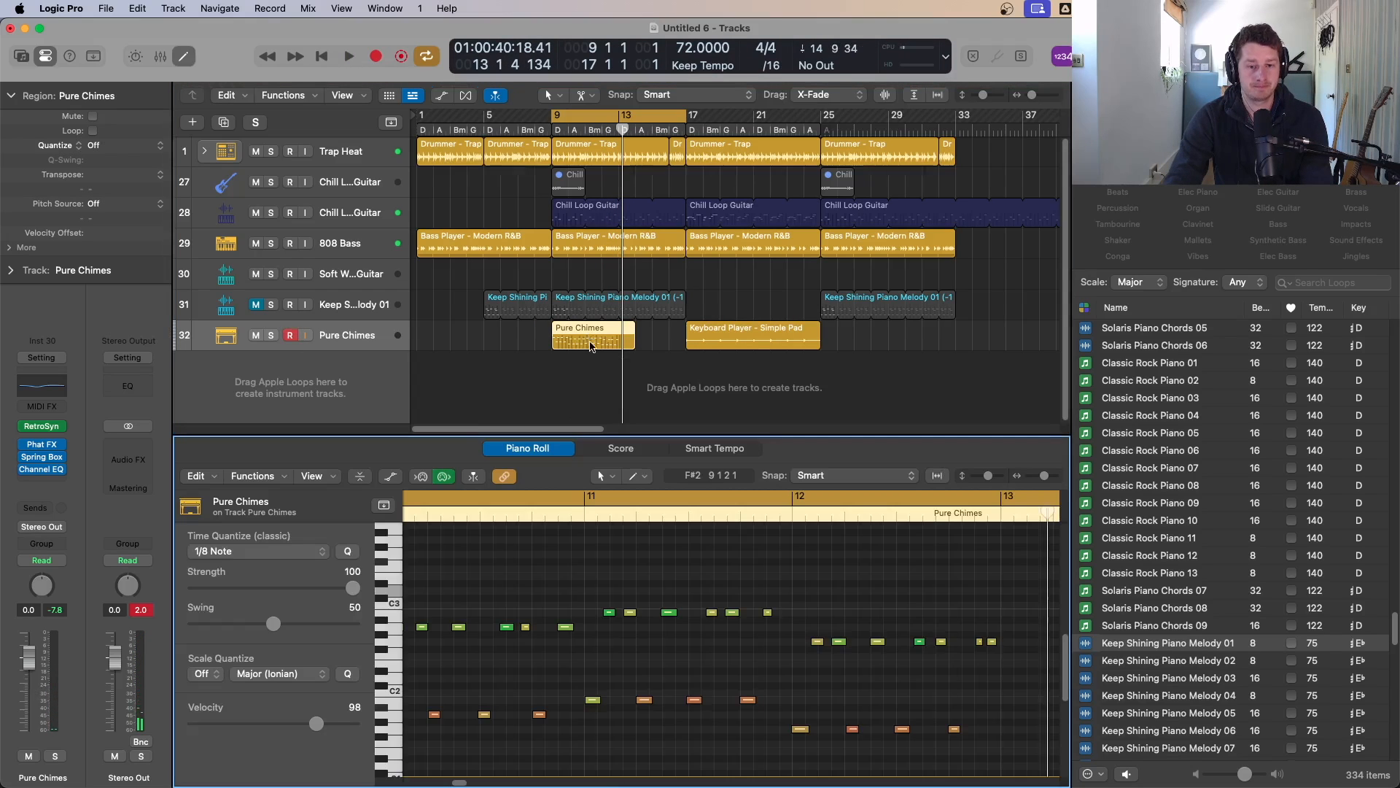
key(super+a)
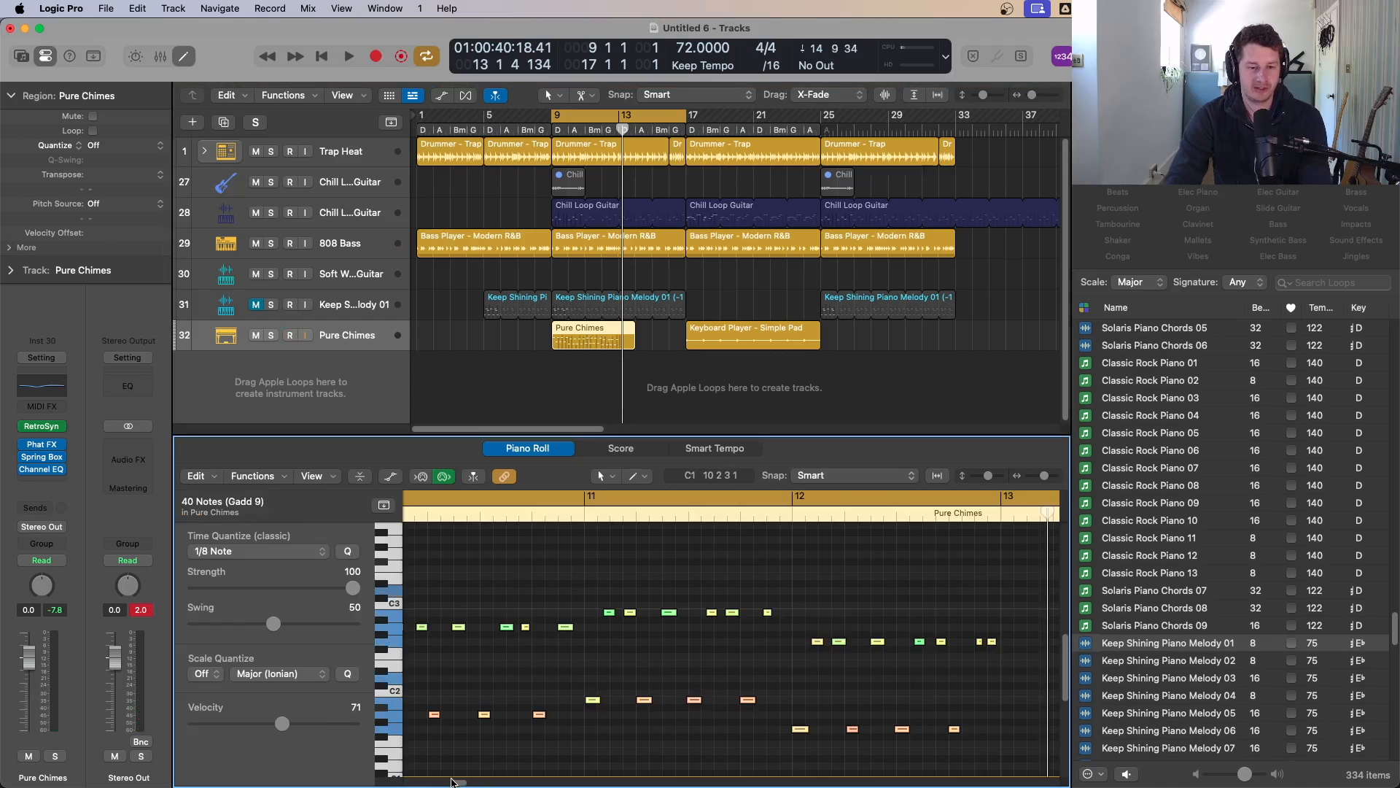
scroll(452, 781, left, 10)
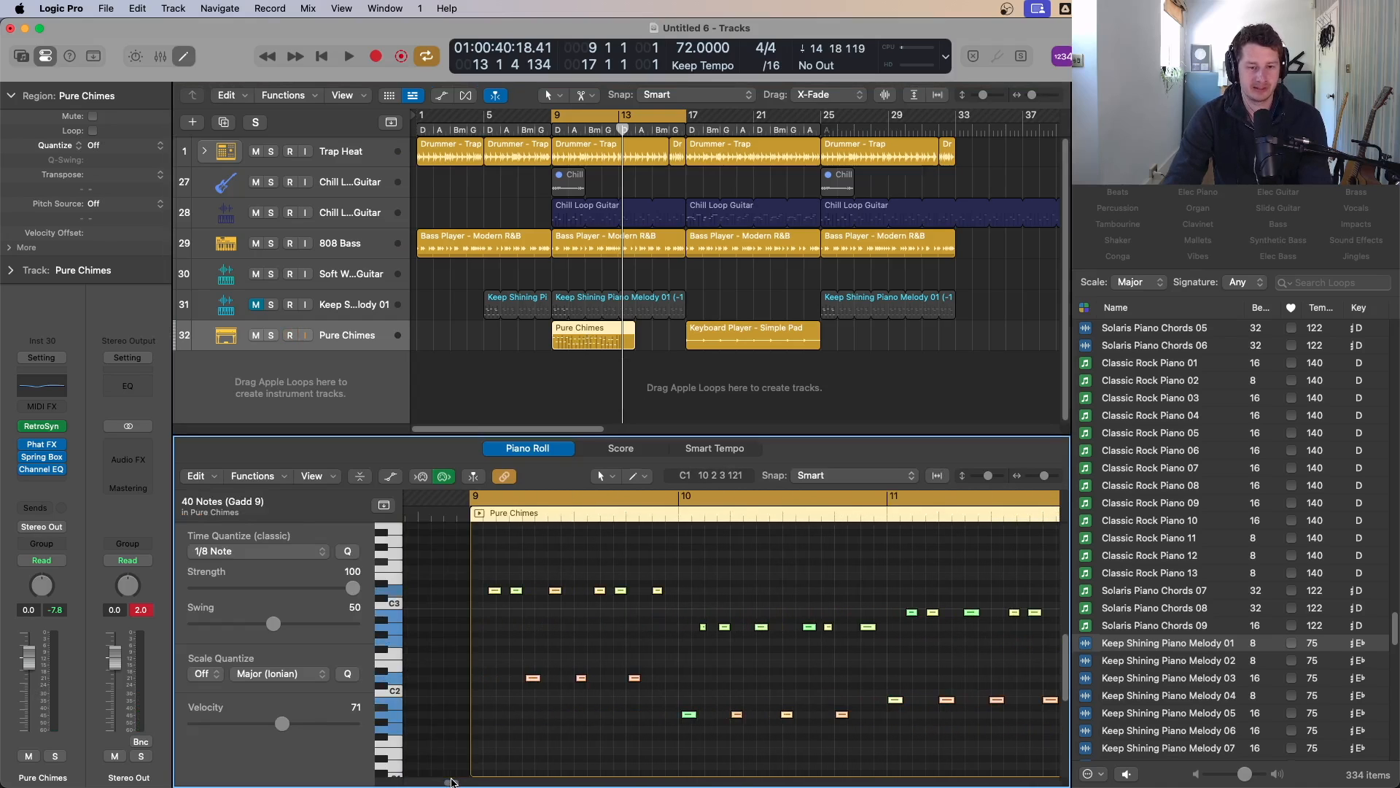
click(513, 690)
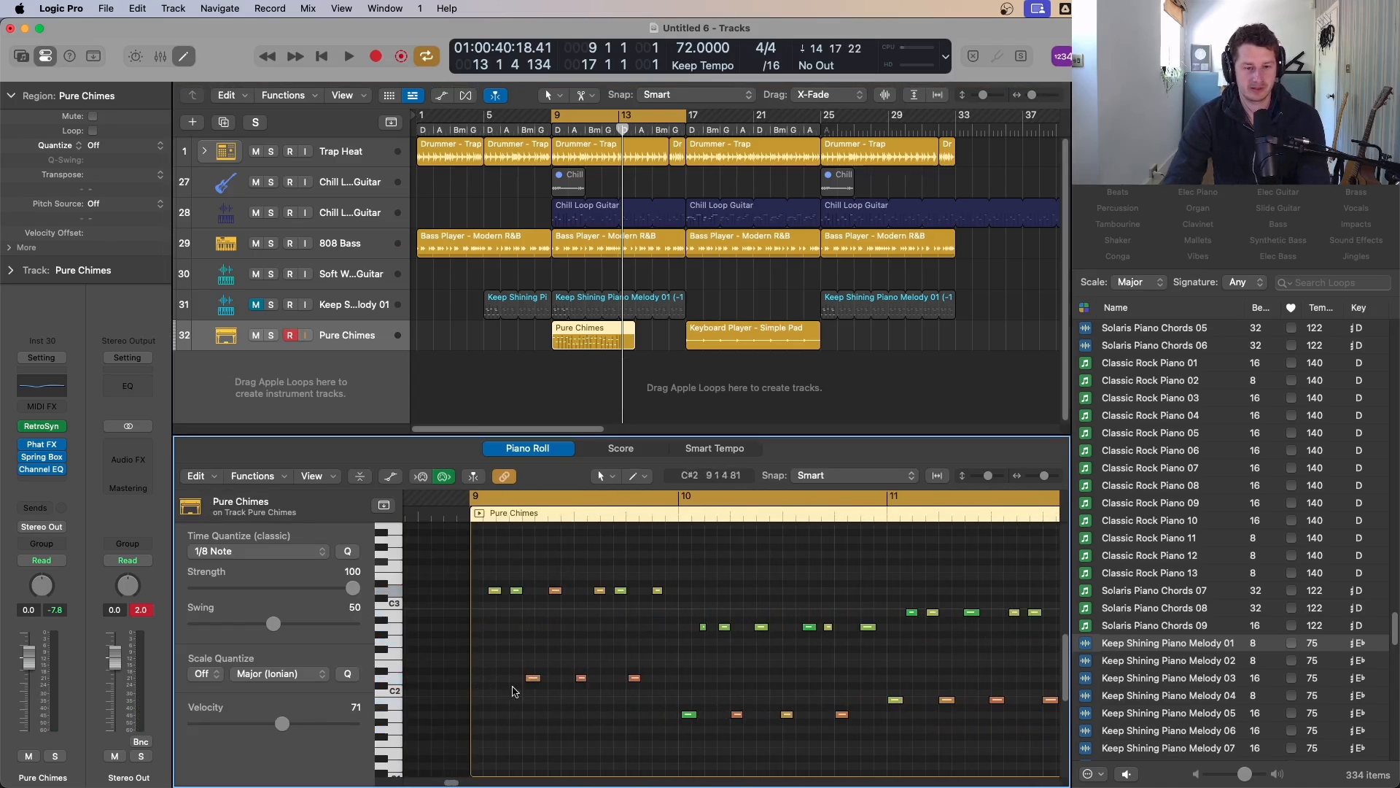
drag(531, 677, 481, 678)
key(super+a)
key(q)
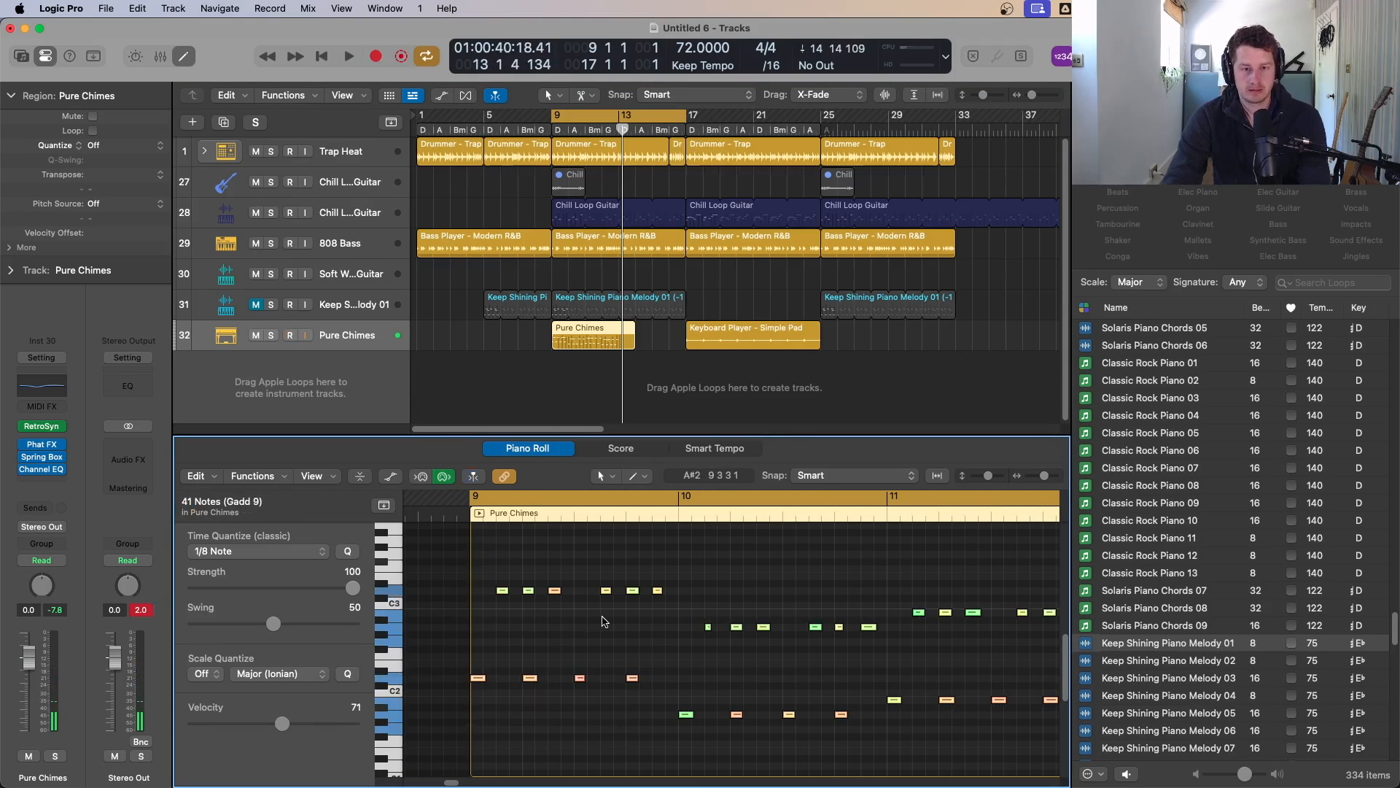
Step: Requantize all the Pure Chimes notes to 1/16 Note and play the section back
key(space)
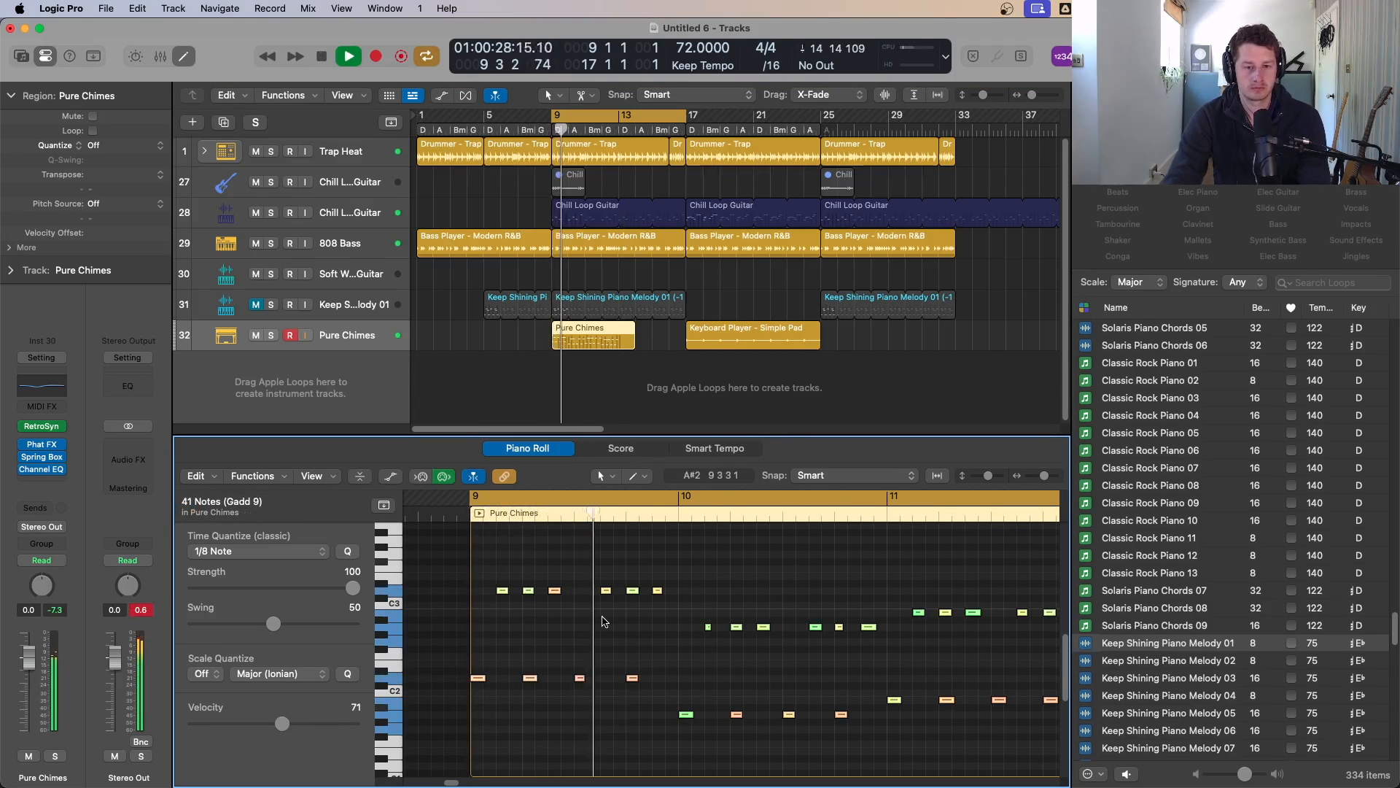
key(space)
click(237, 552)
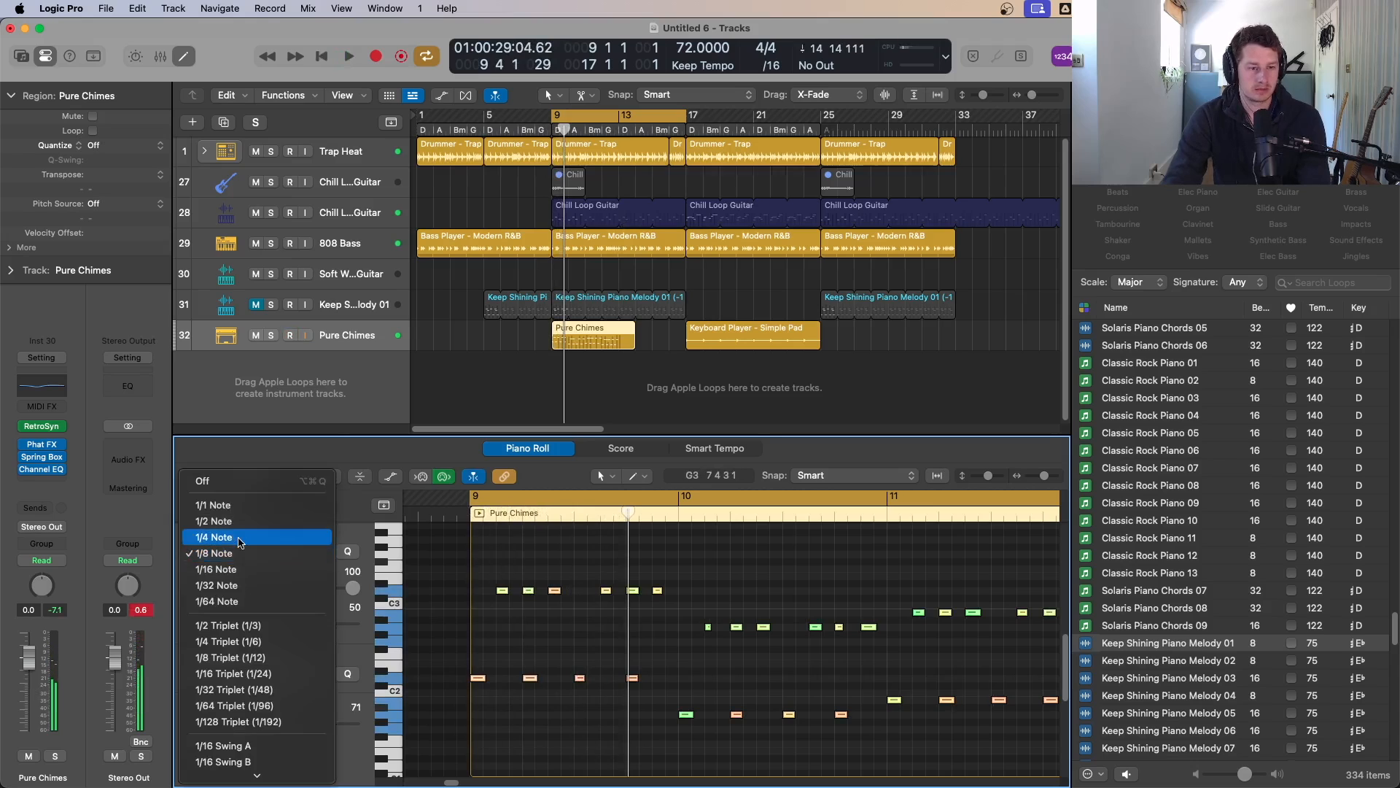
click(237, 569)
key(Return)
key(space)
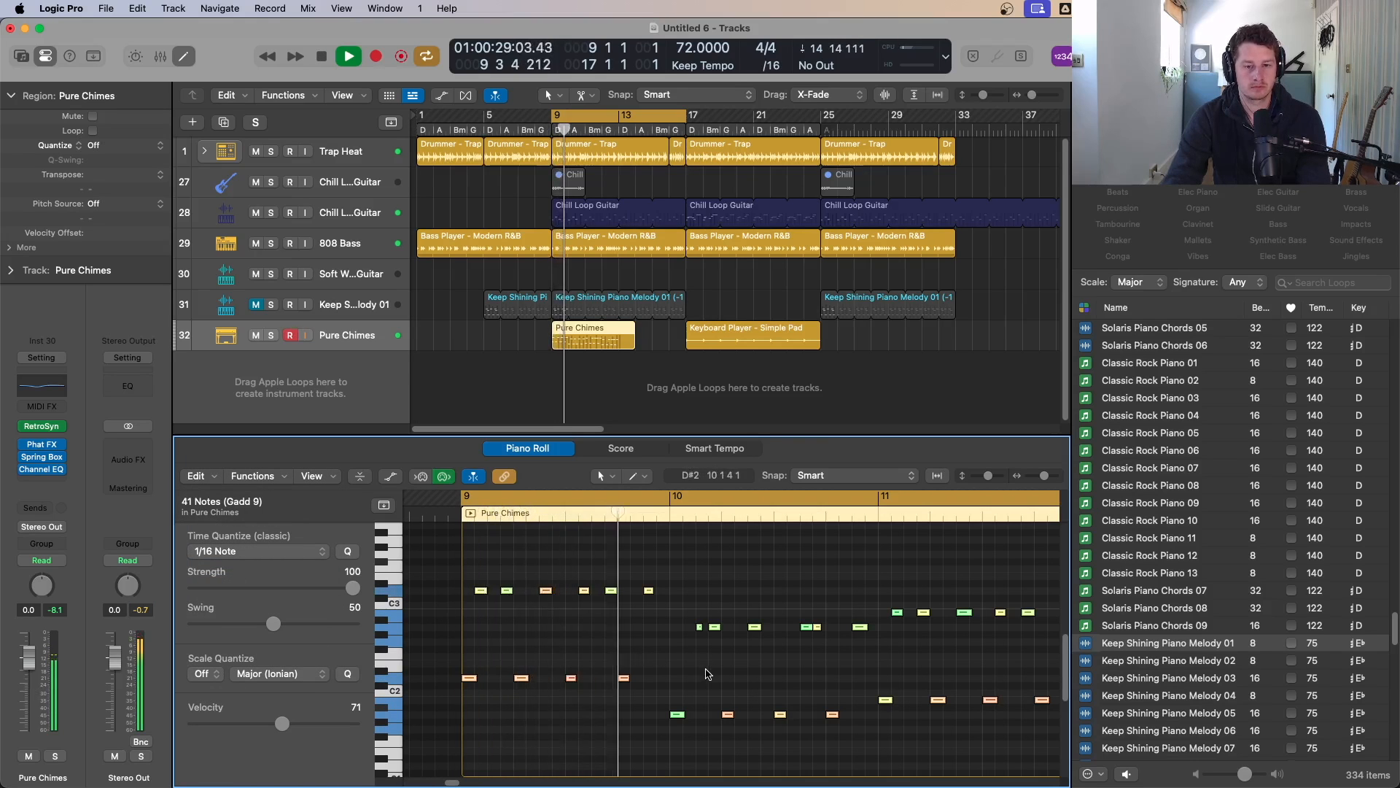
key(space)
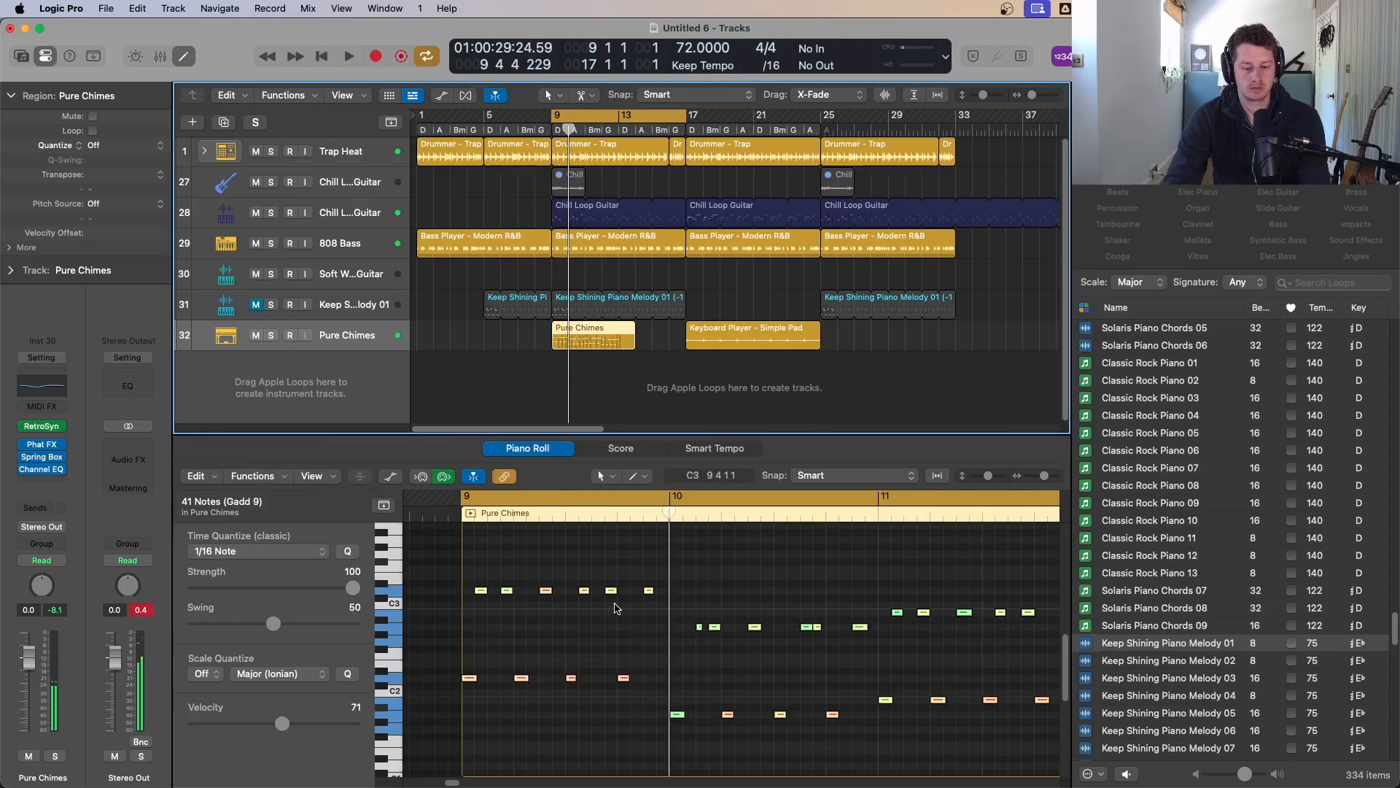
key(super+a)
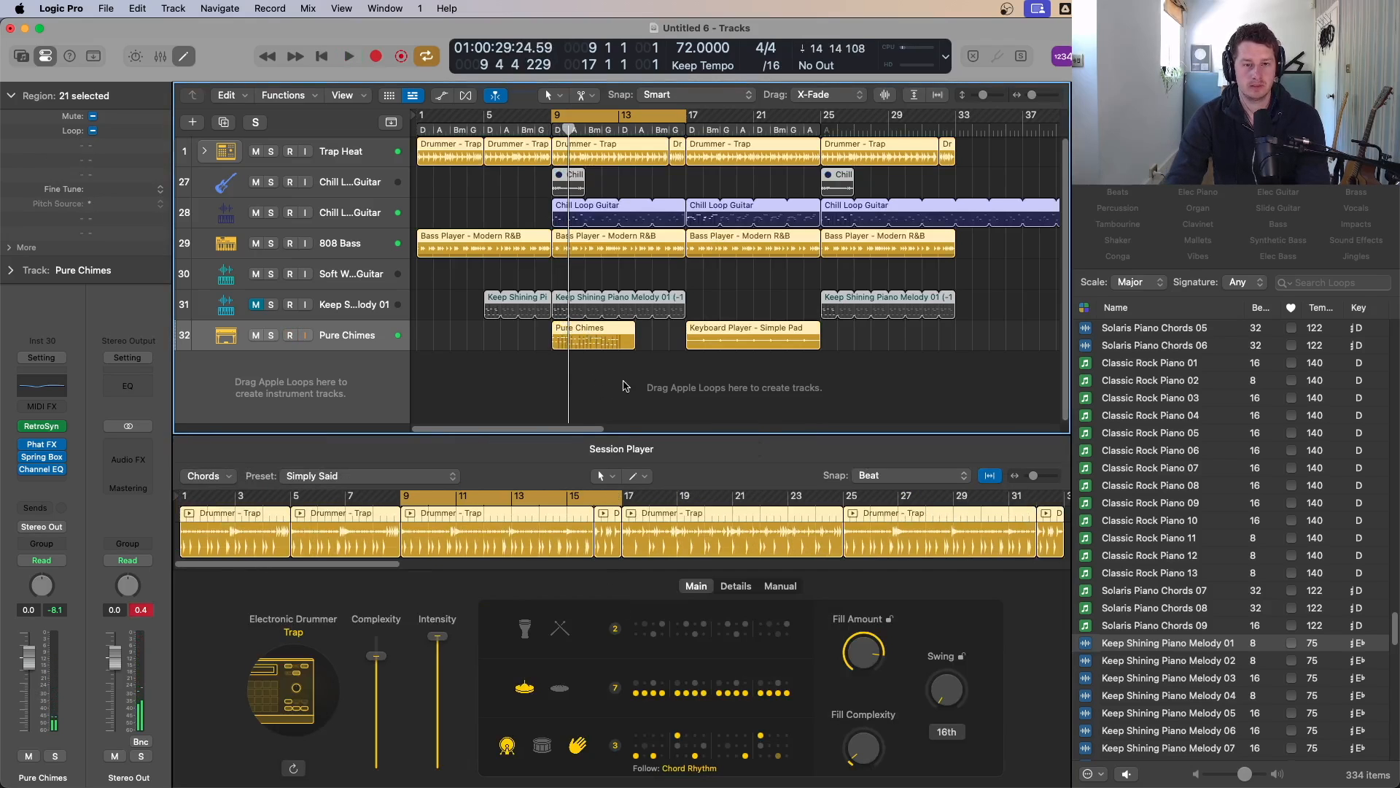
click(580, 325)
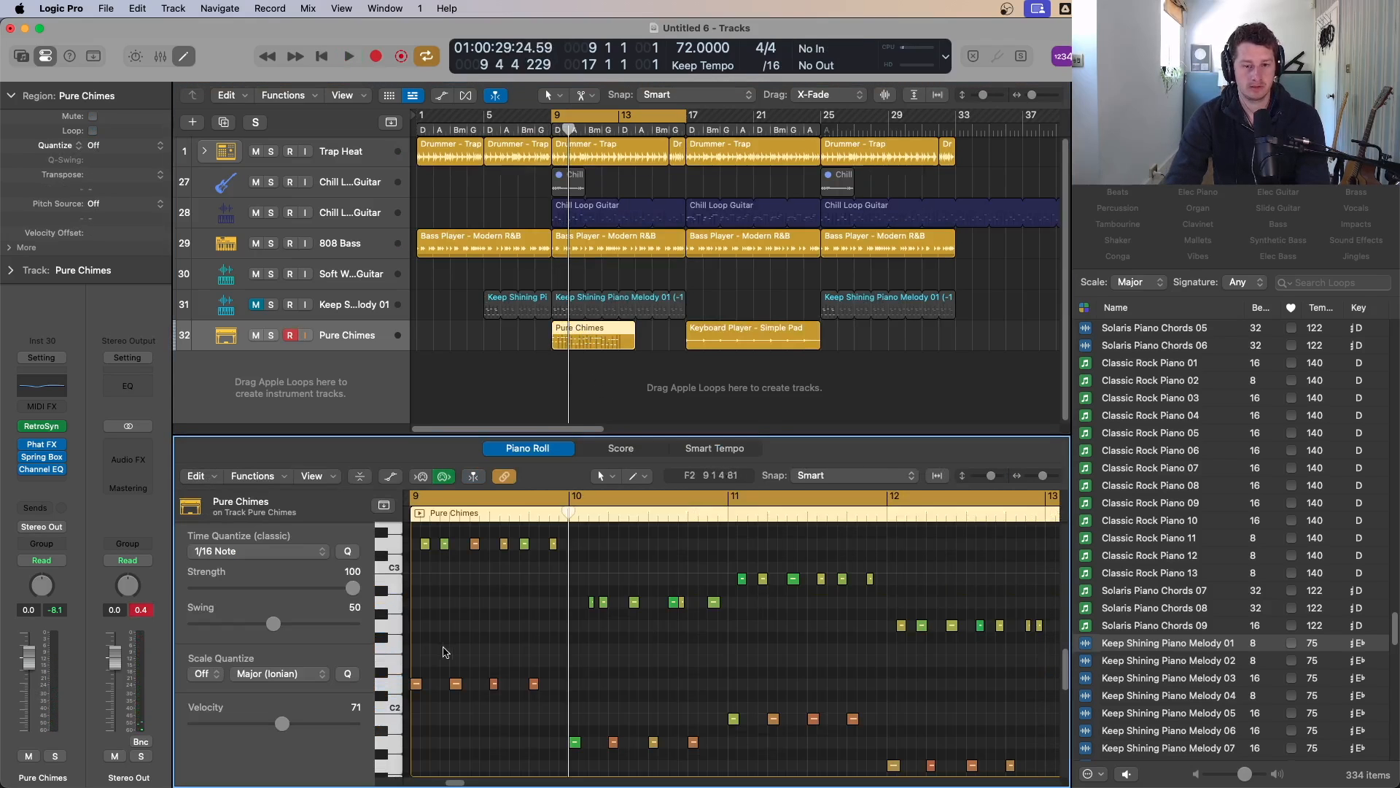
key(super+a)
key(alt+shift+Down)
key(space)
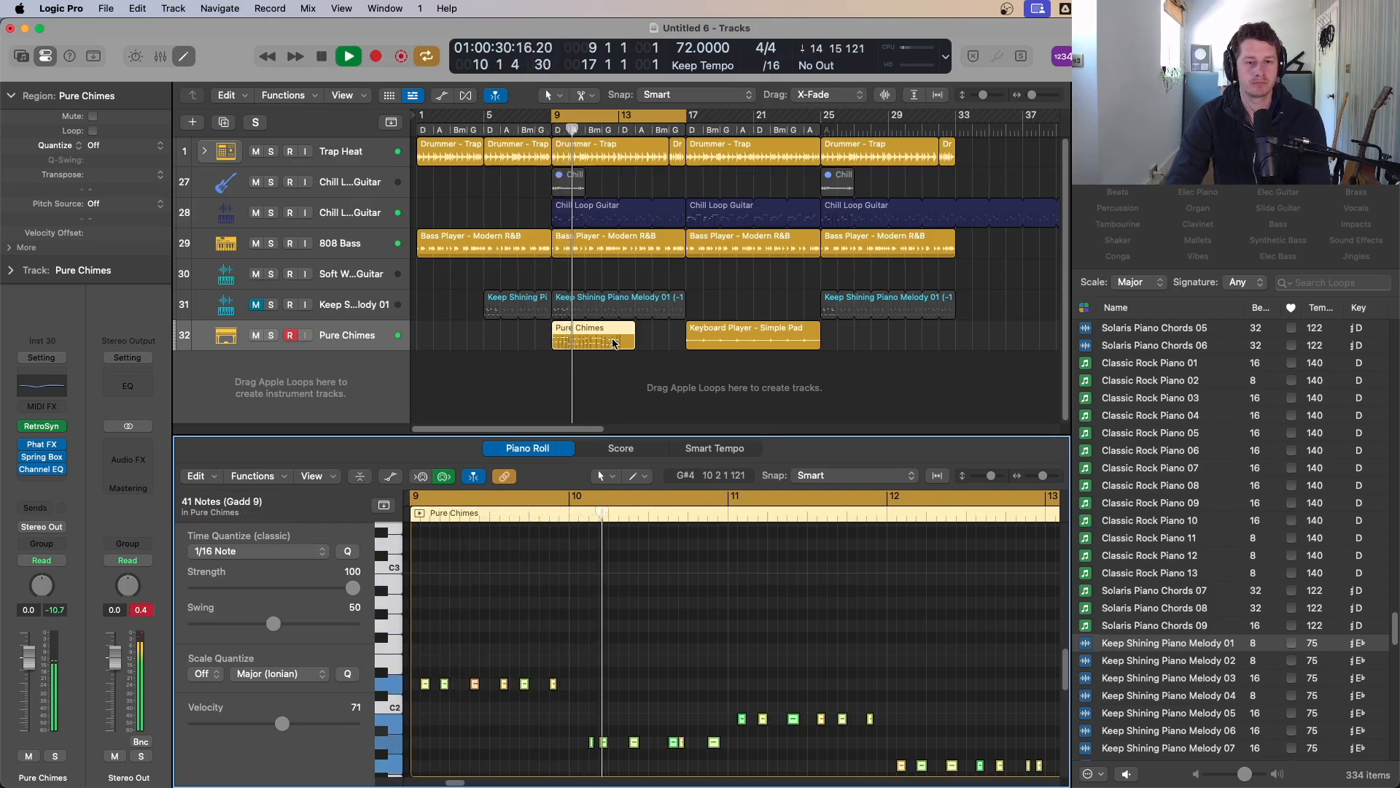
key(space)
click(646, 683)
key(super+a)
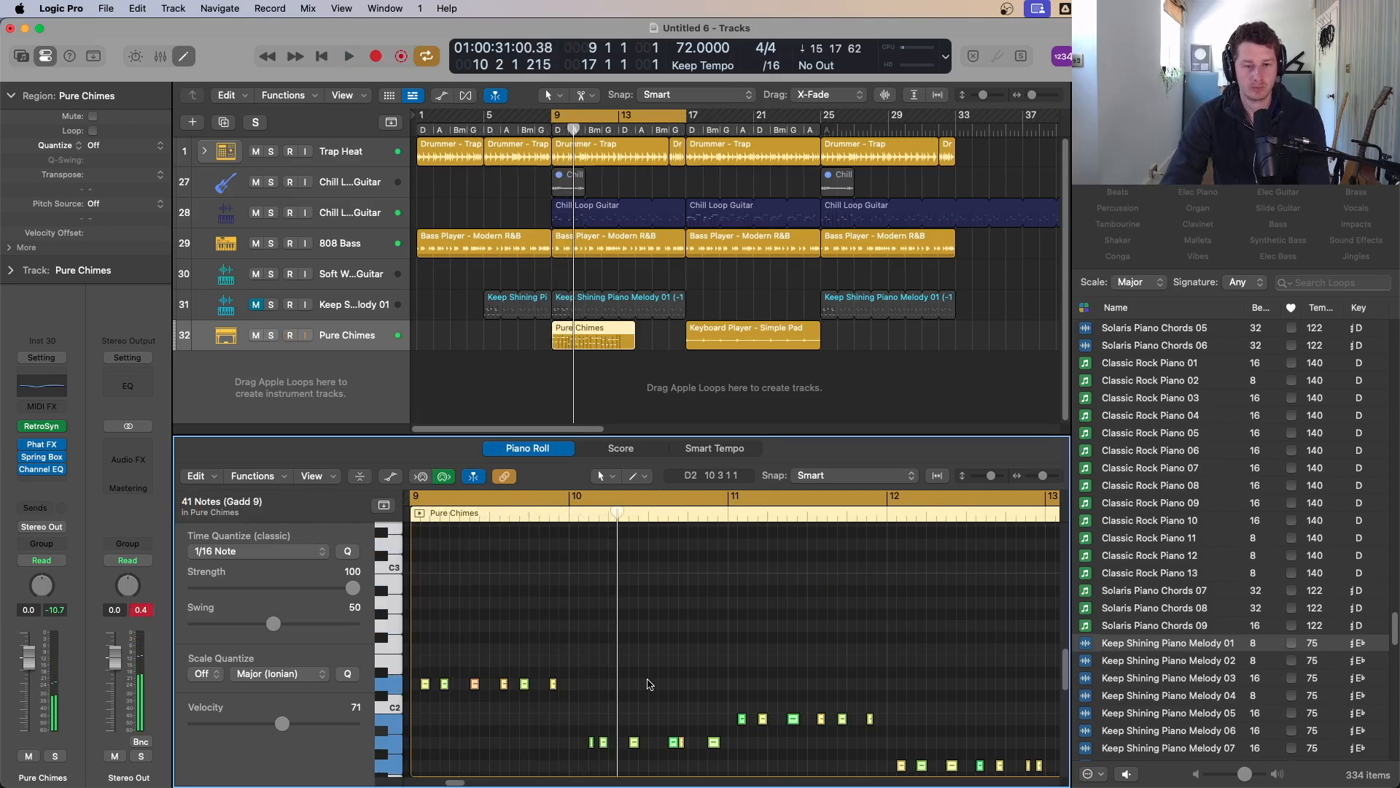
key(shift+alt+Up)
Step: Delete the recorded Pure Chimes region after playing it once more
key(space)
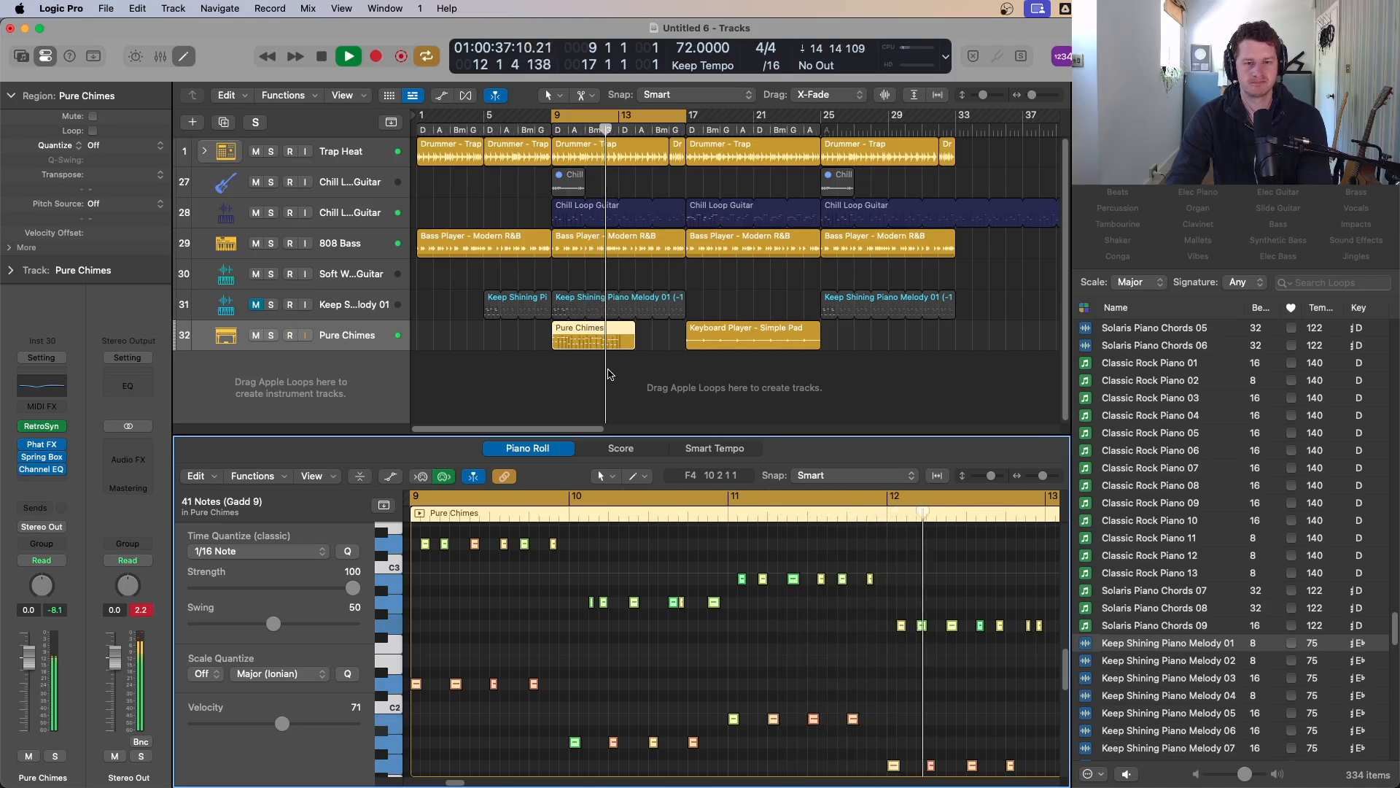
key(space)
click(611, 372)
click(611, 345)
key(Delete)
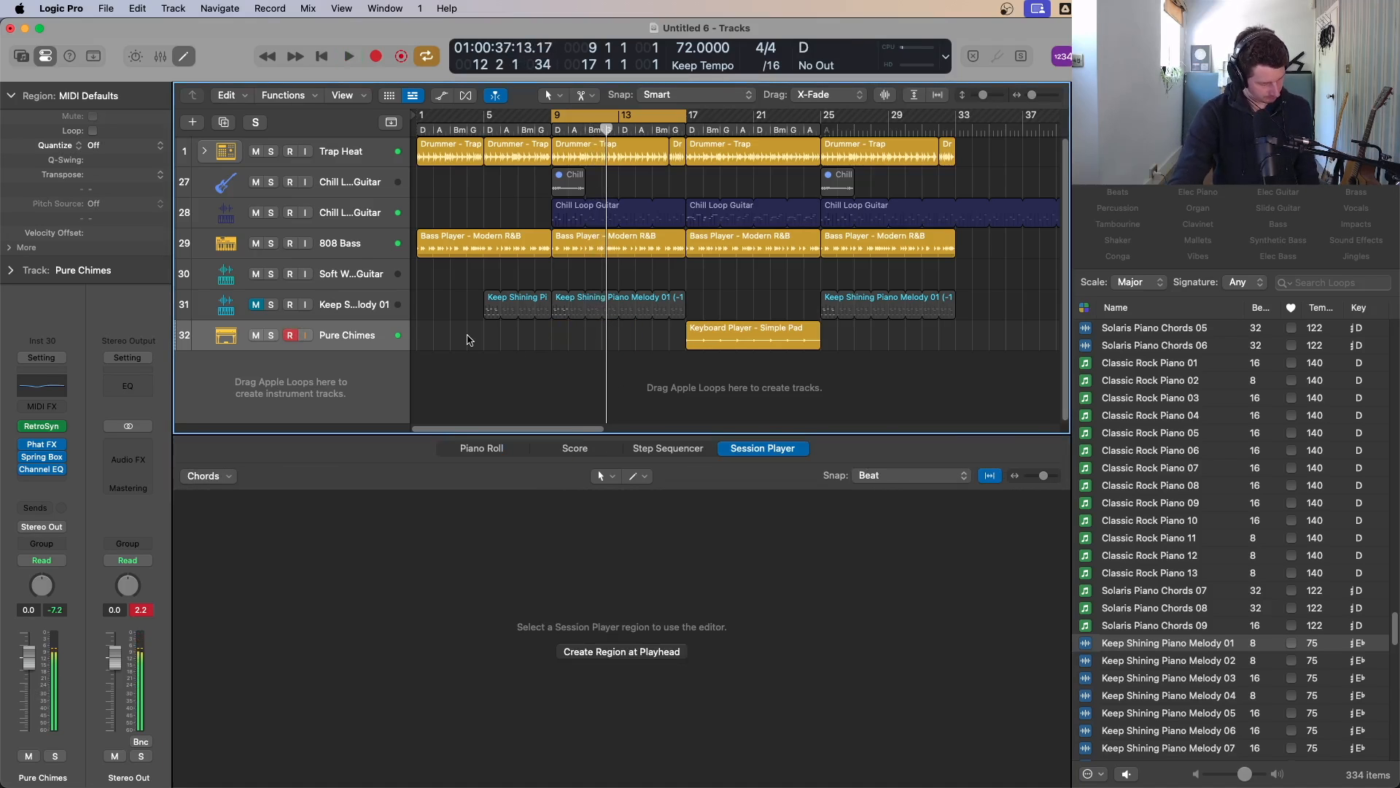
Step: Record a new Pure Chimes chord part across the cycle, from just before bar 9 to bar 17
key(space)
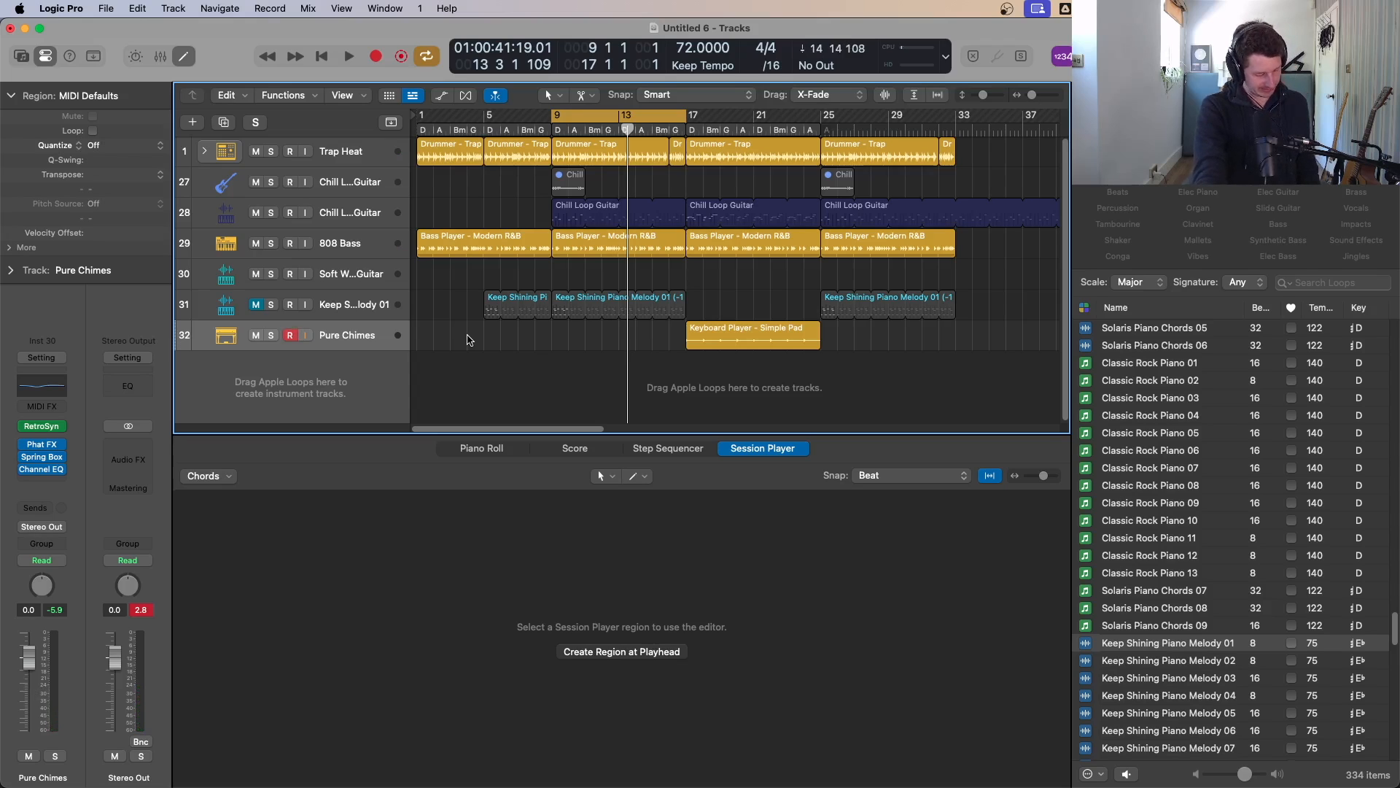
key(r)
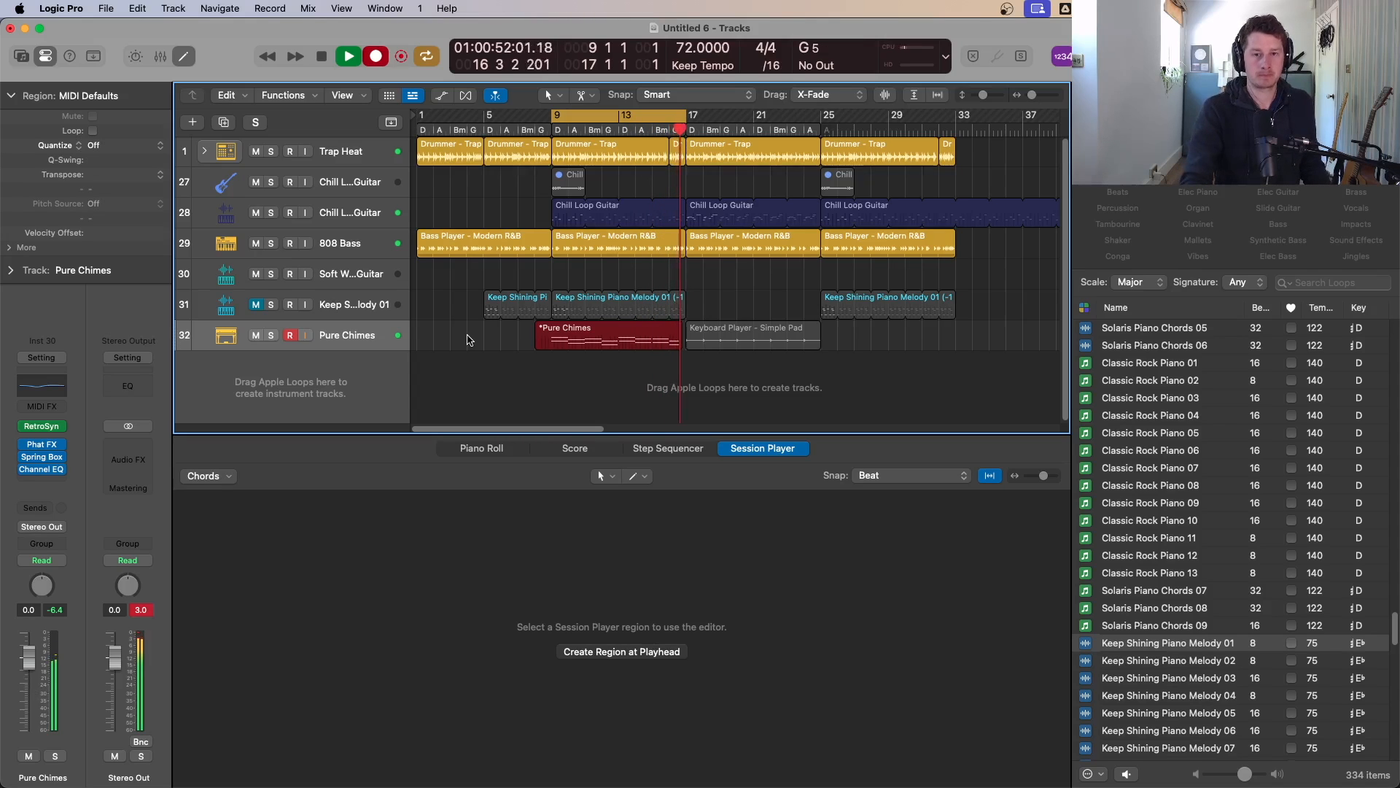
key(space)
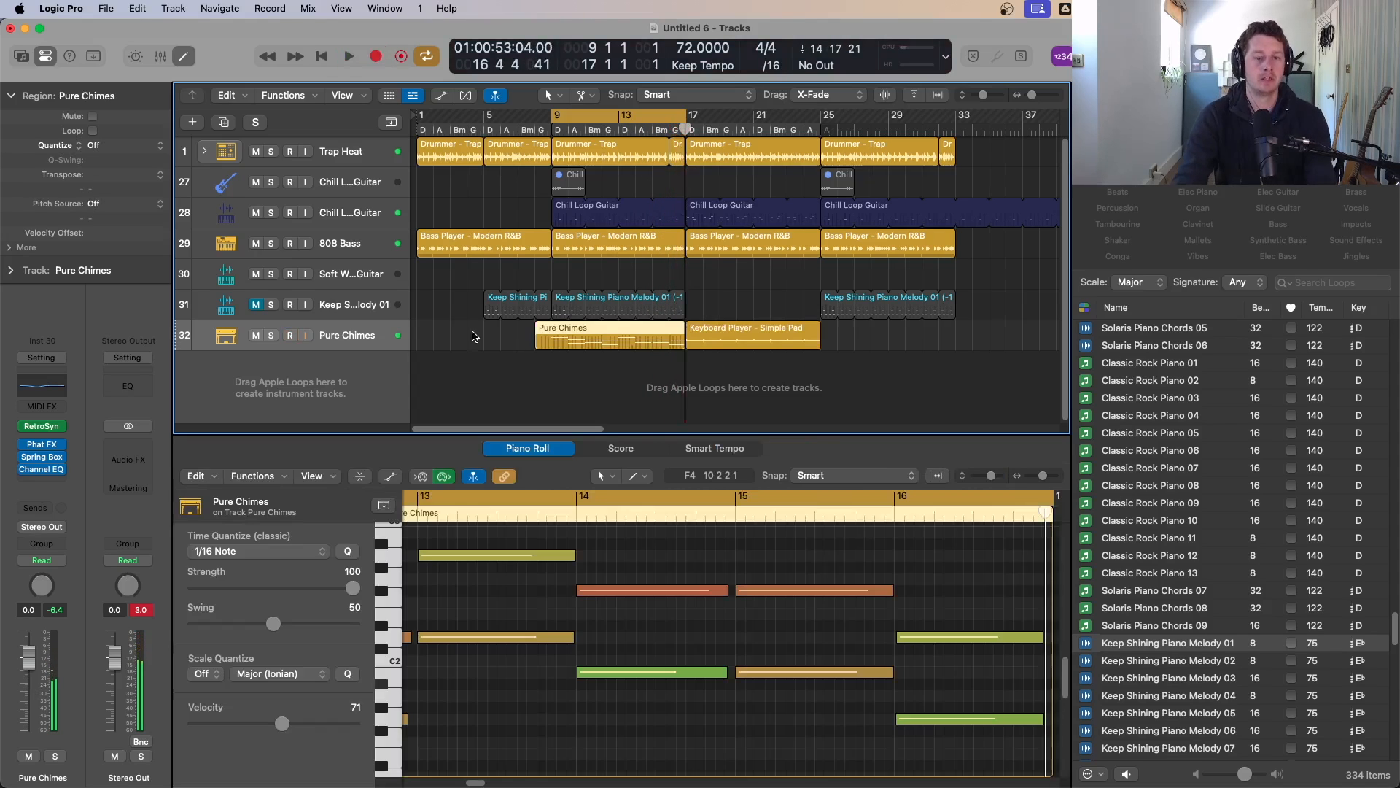
Step: Lower two chord notes around bar 14 of the Pure Chimes region by two semitones
click(605, 648)
key(super+a)
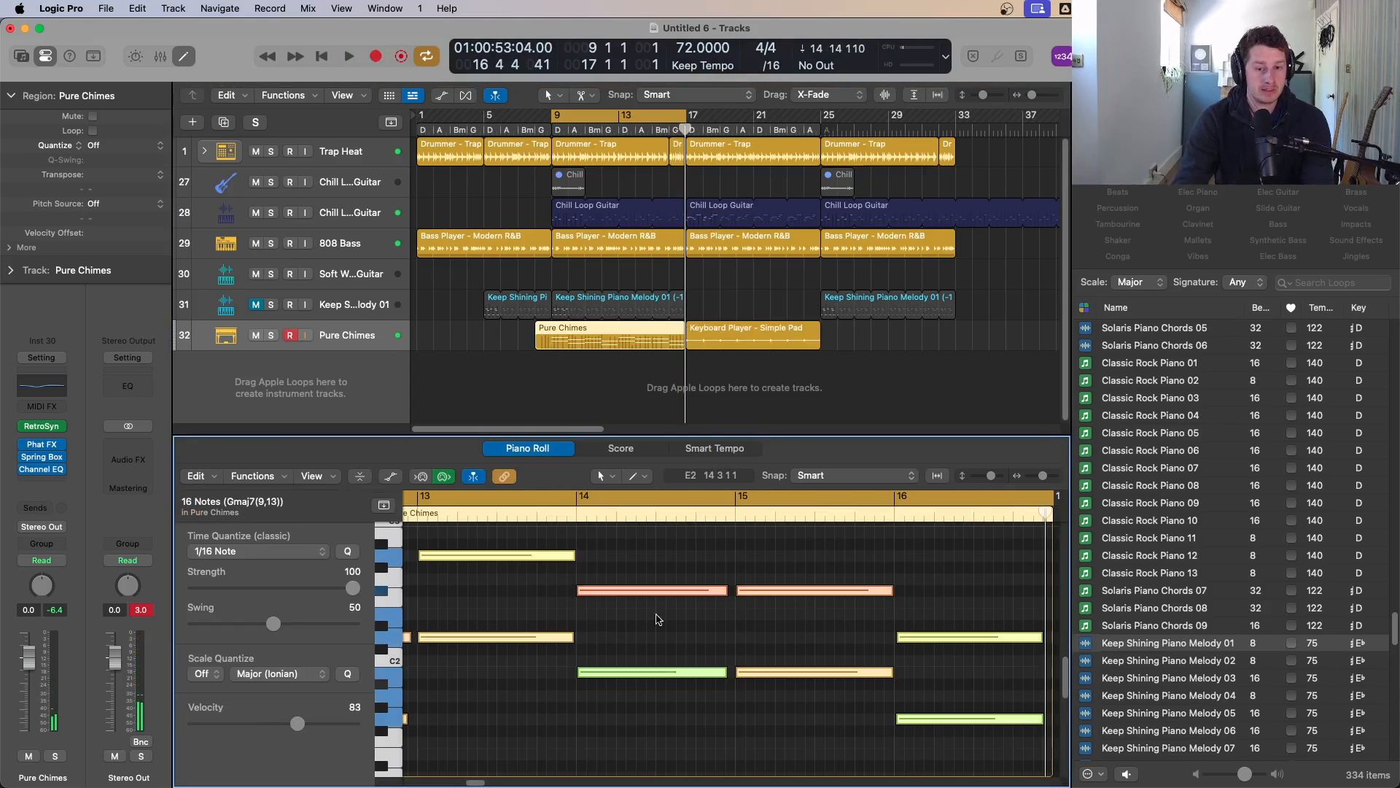
scroll(659, 620, down, 3)
scroll(775, 579, down, 2)
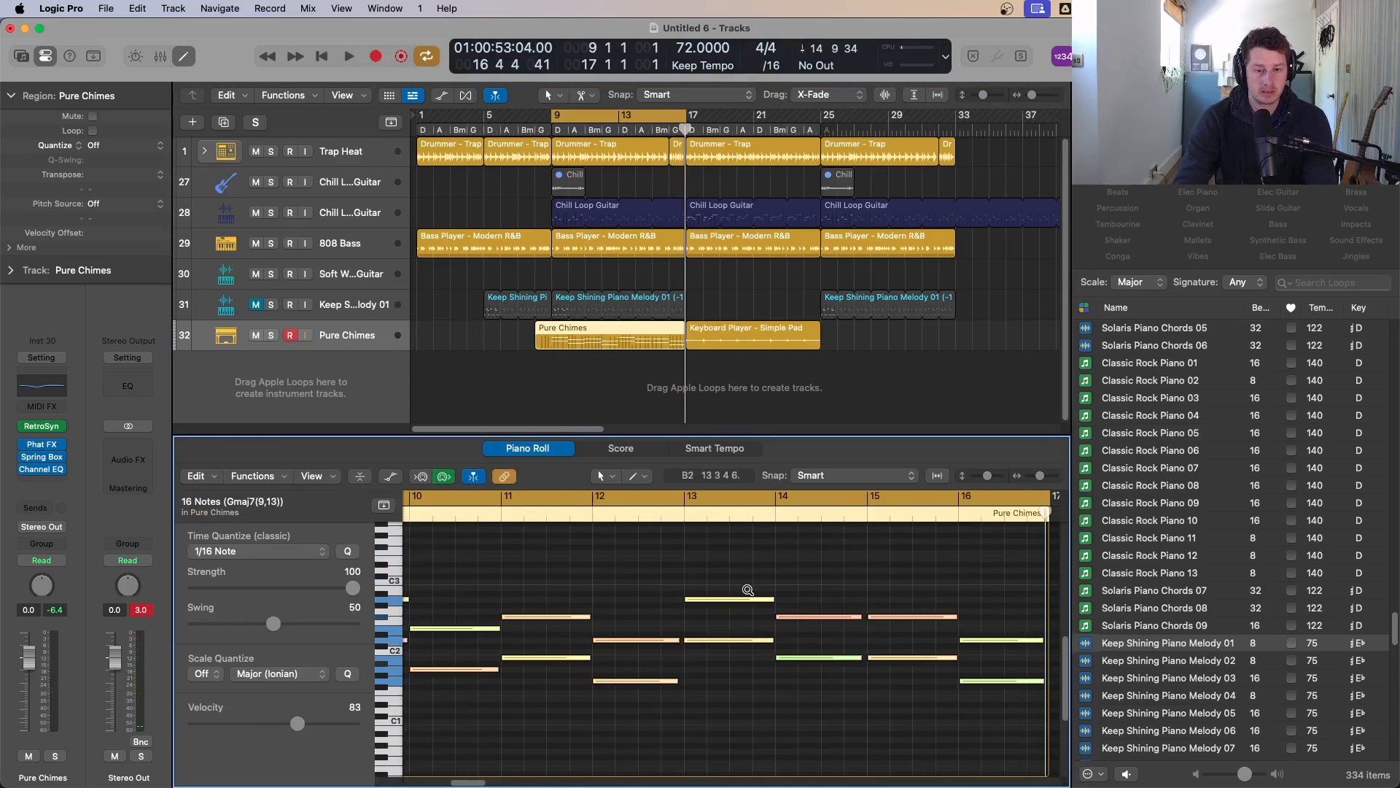
scroll(789, 600, down, 1)
click(707, 574)
scroll(706, 572, up, 2)
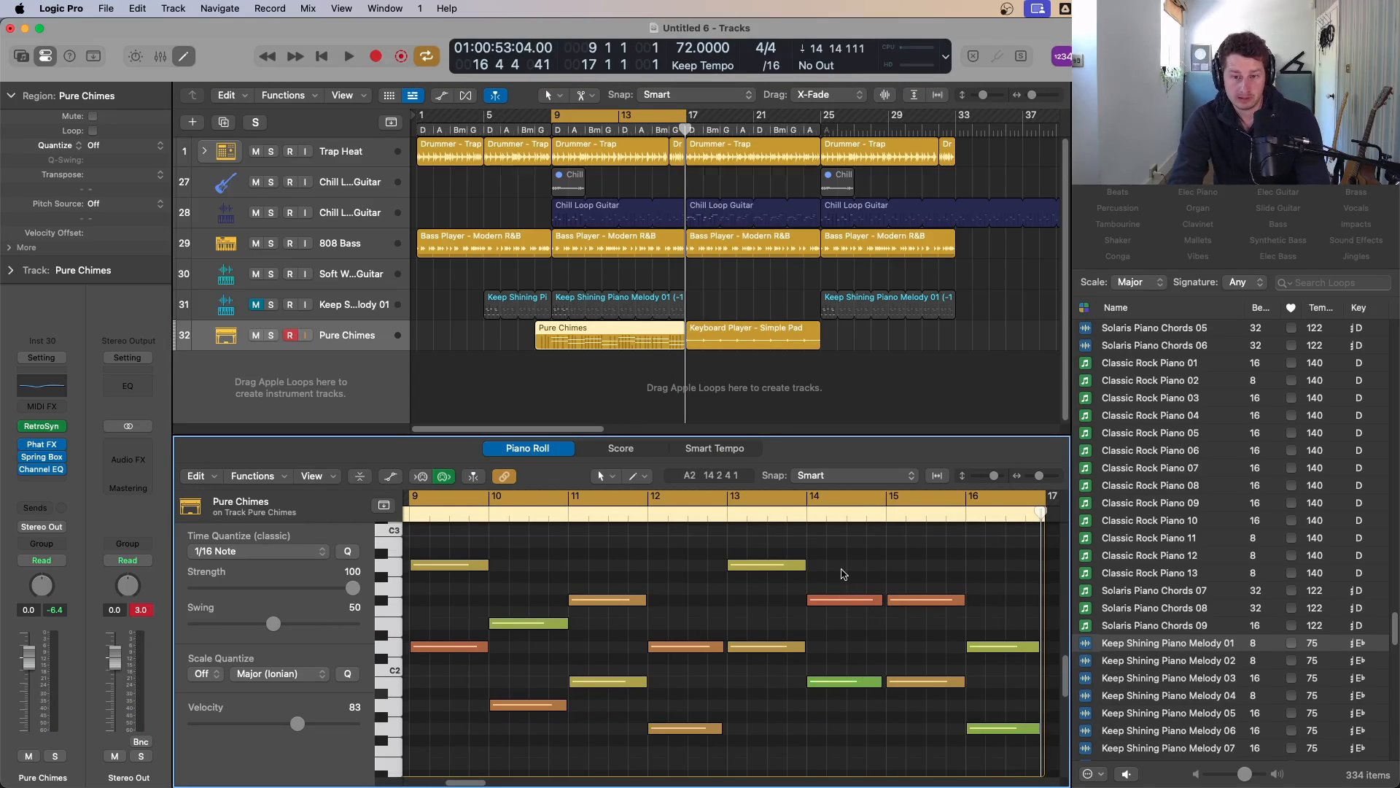
drag(842, 574, 849, 701)
key(alt+Down)
key(alt+Down)
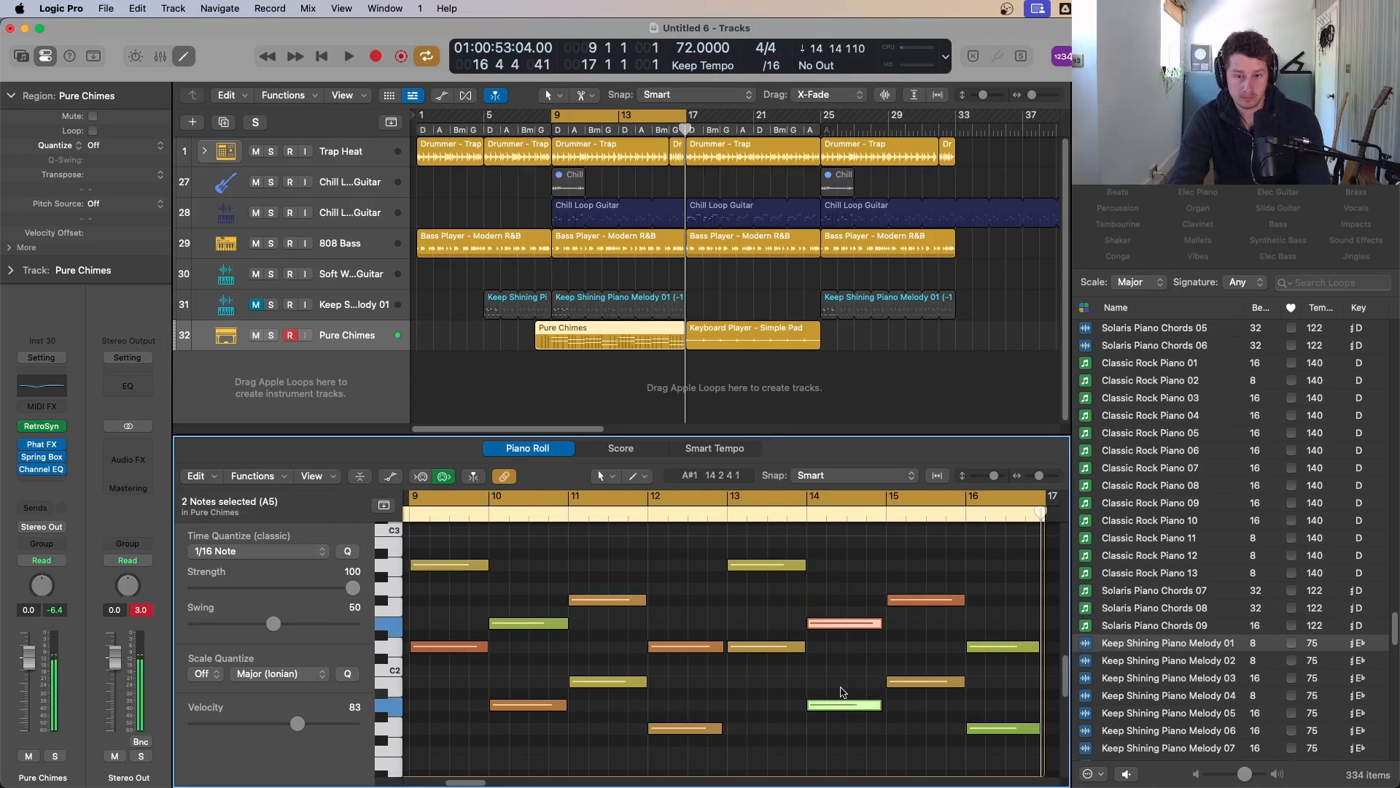
Step: Quantize all the Pure Chimes notes to 1/8 Note and play the section back
key(super+a)
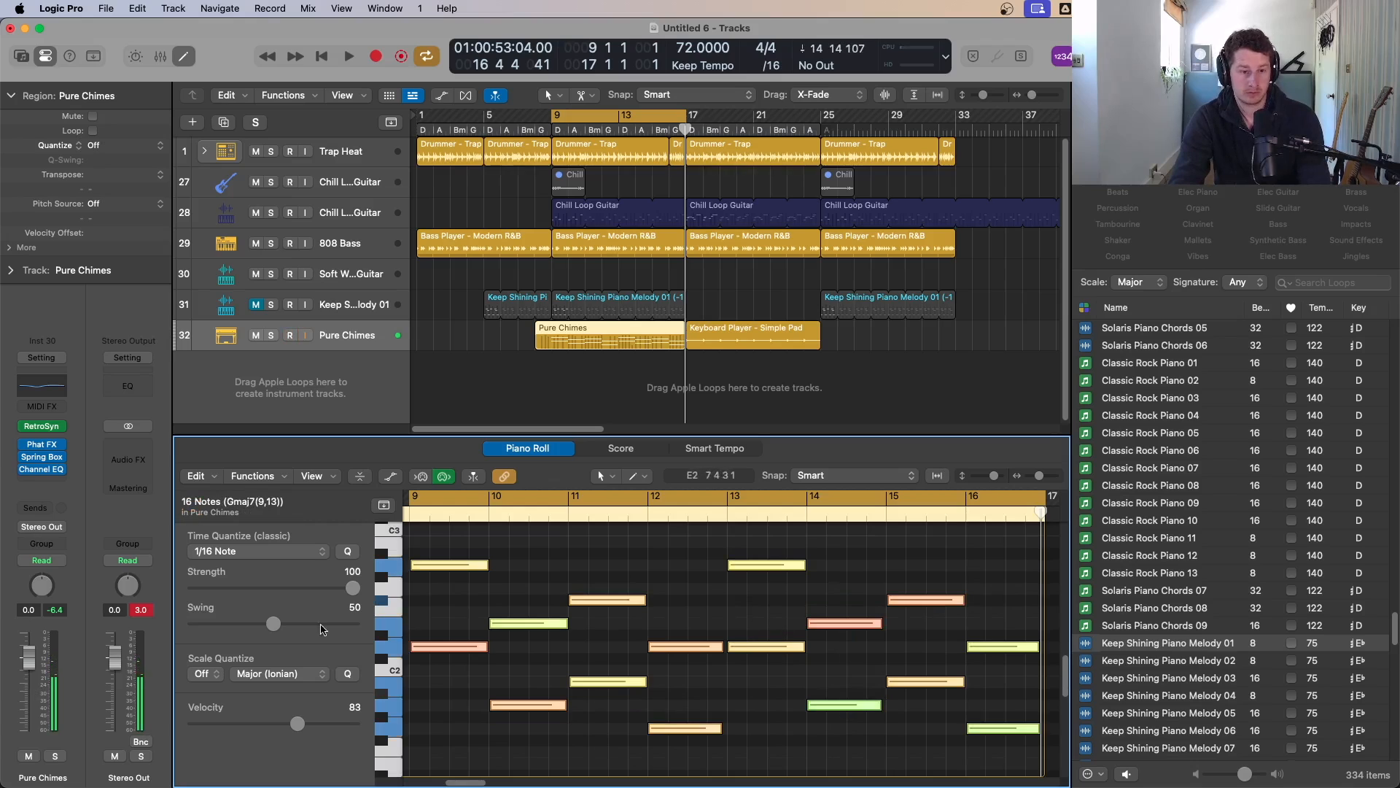
click(230, 557)
click(244, 535)
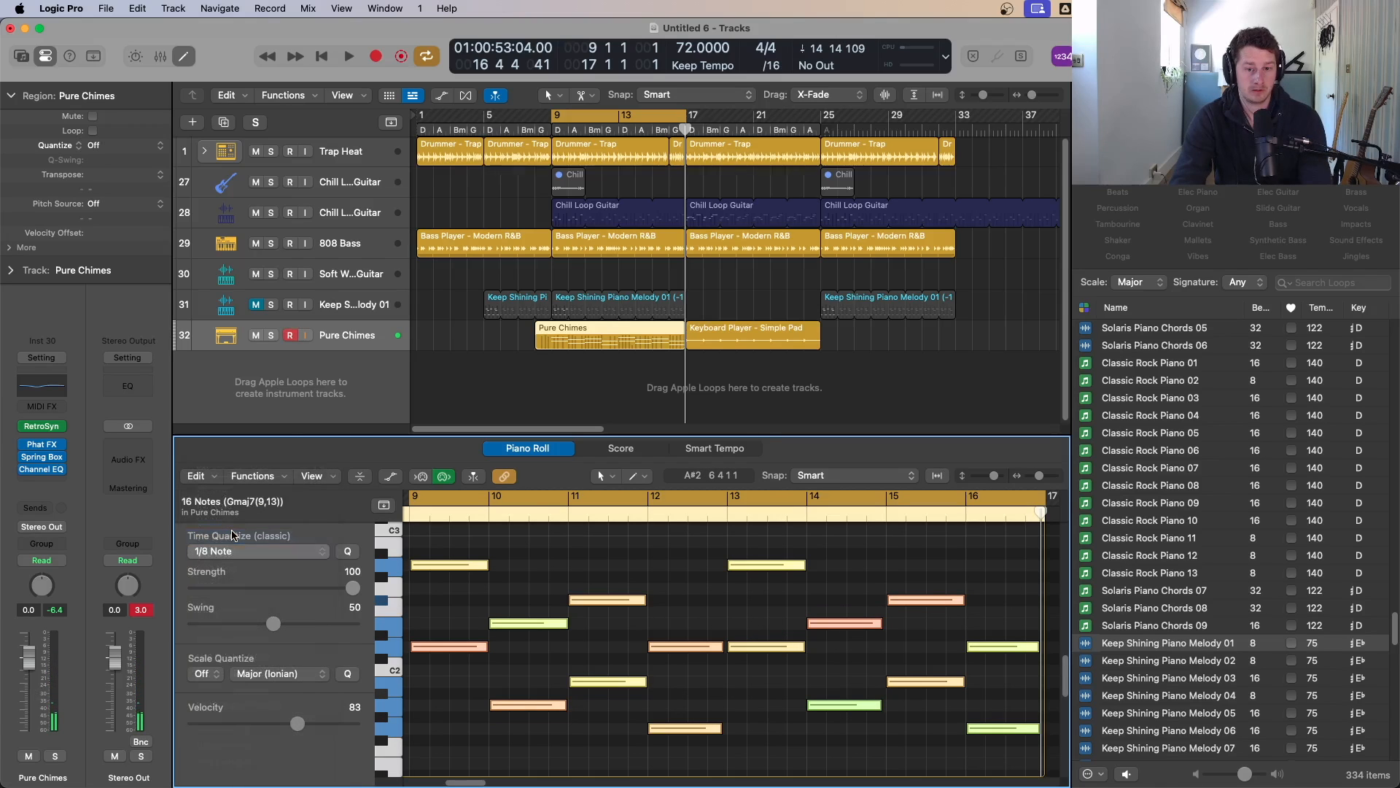
key(space)
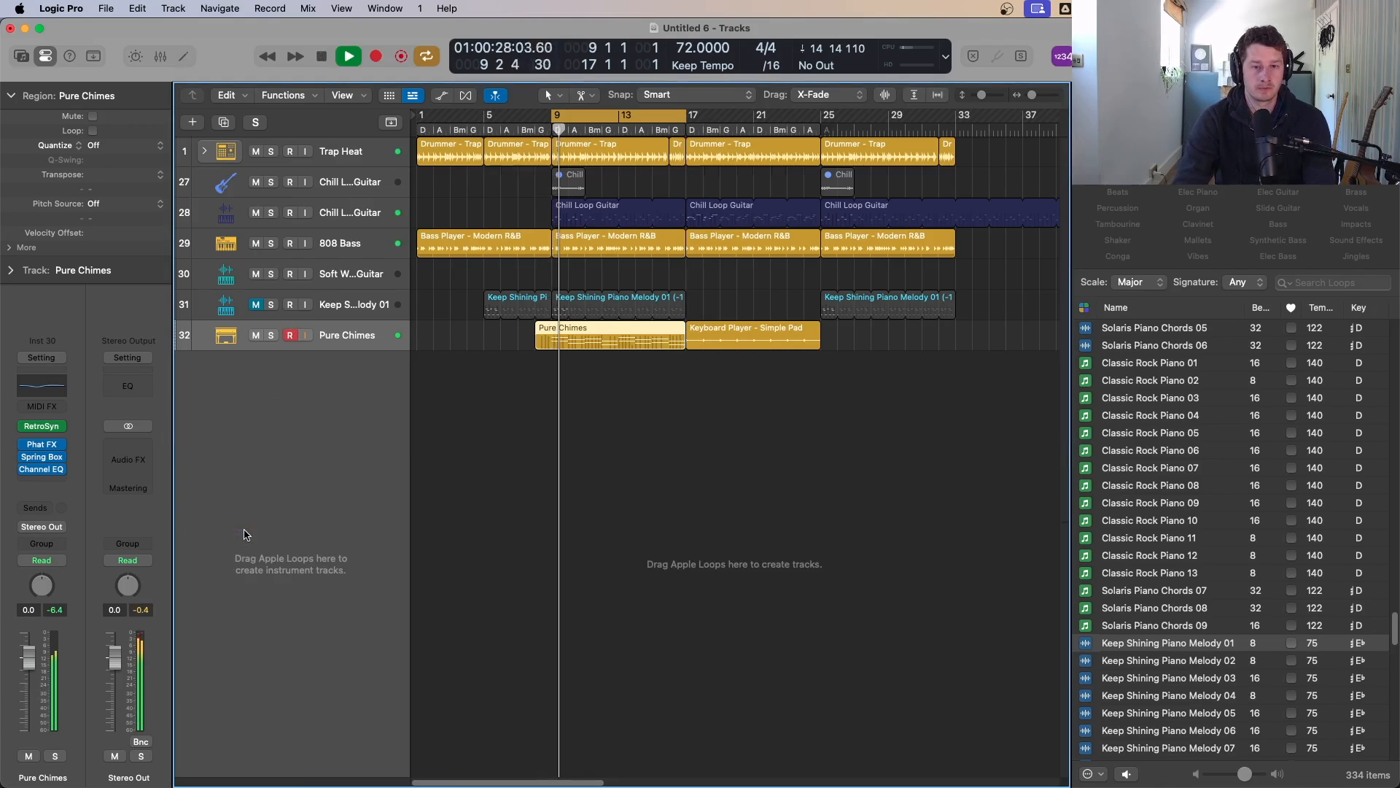
double_click(627, 332)
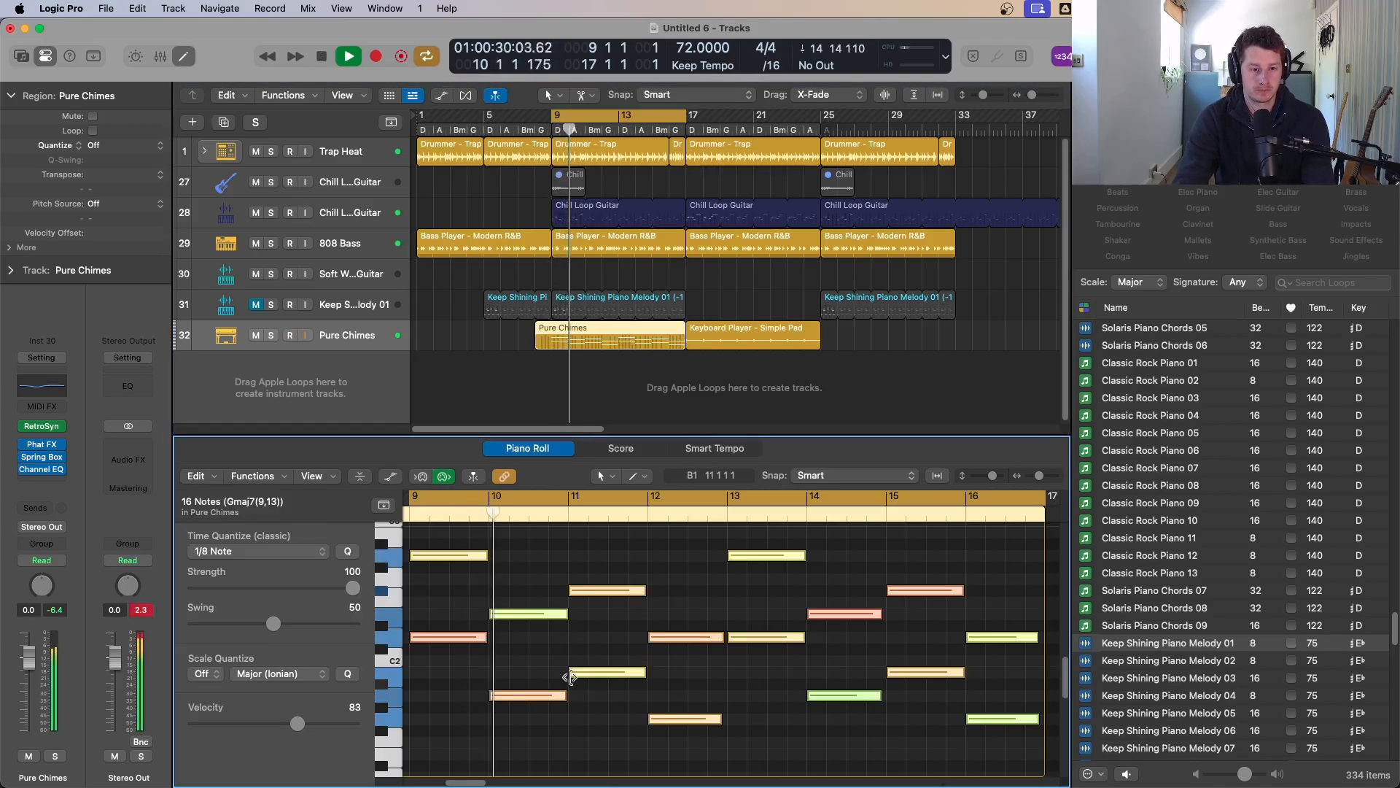
key(space)
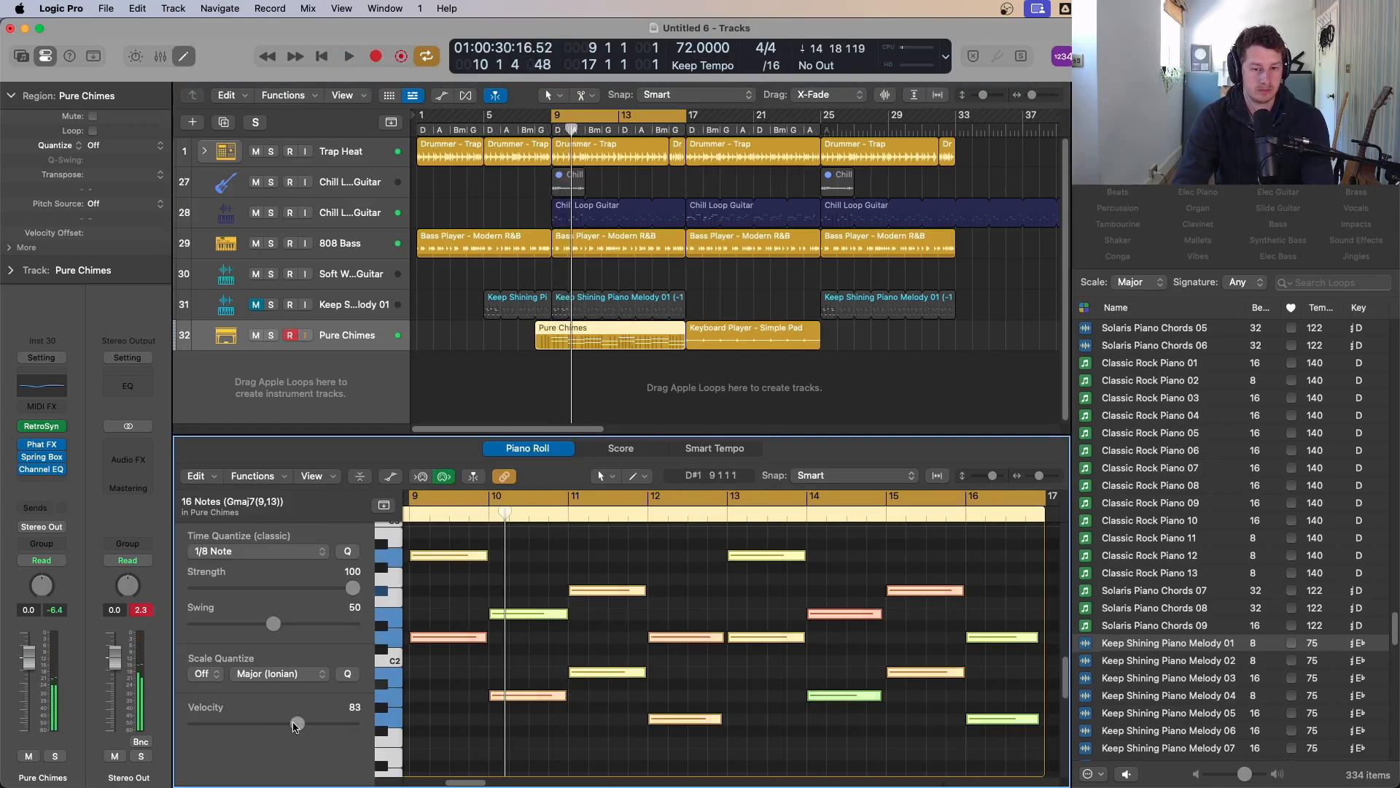
Step: Set the selected Pure Chimes notes' velocity to 41 and start playback
drag(296, 724, 245, 723)
key(space)
Step: Move the Pure Chimes region so it starts at bar 9 and toggle cycle mode off
click(531, 333)
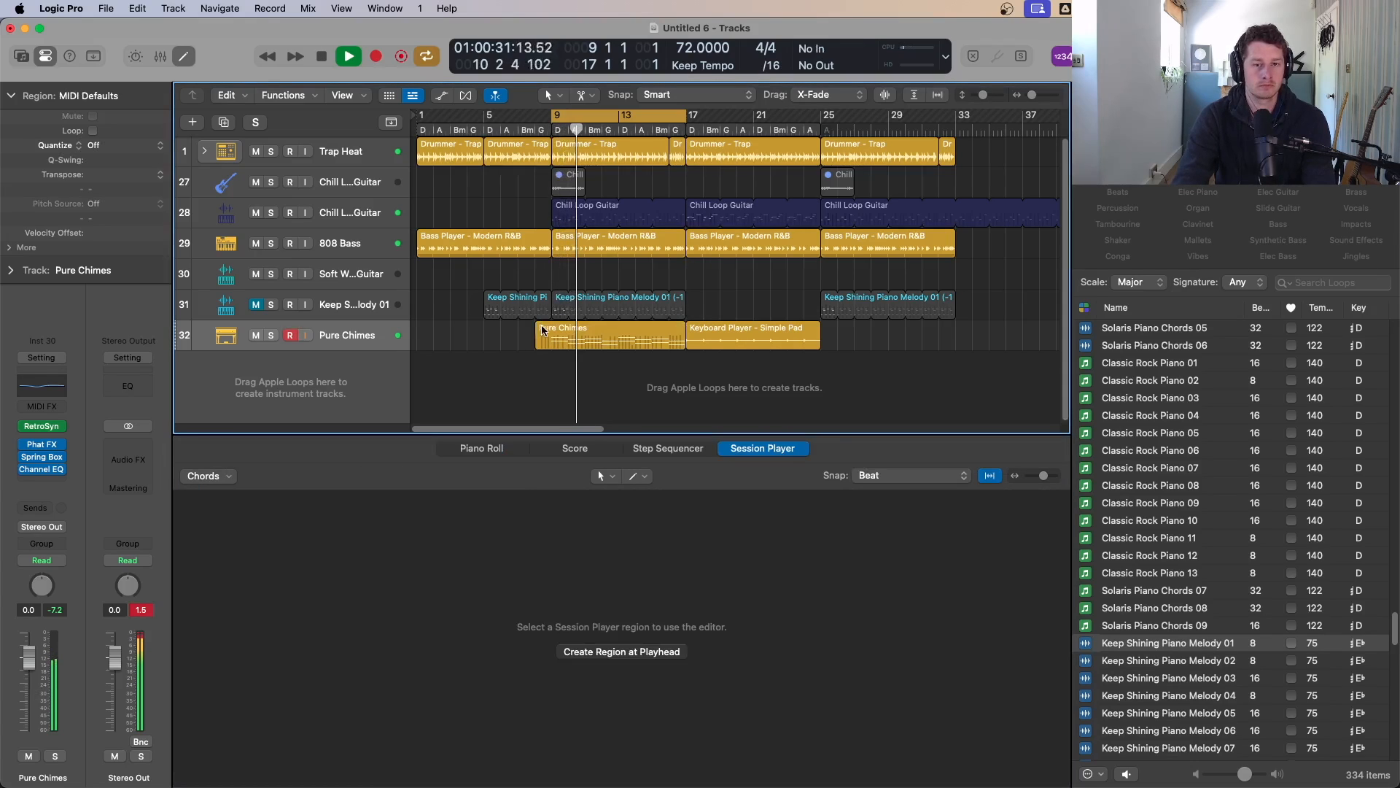
drag(540, 345, 552, 345)
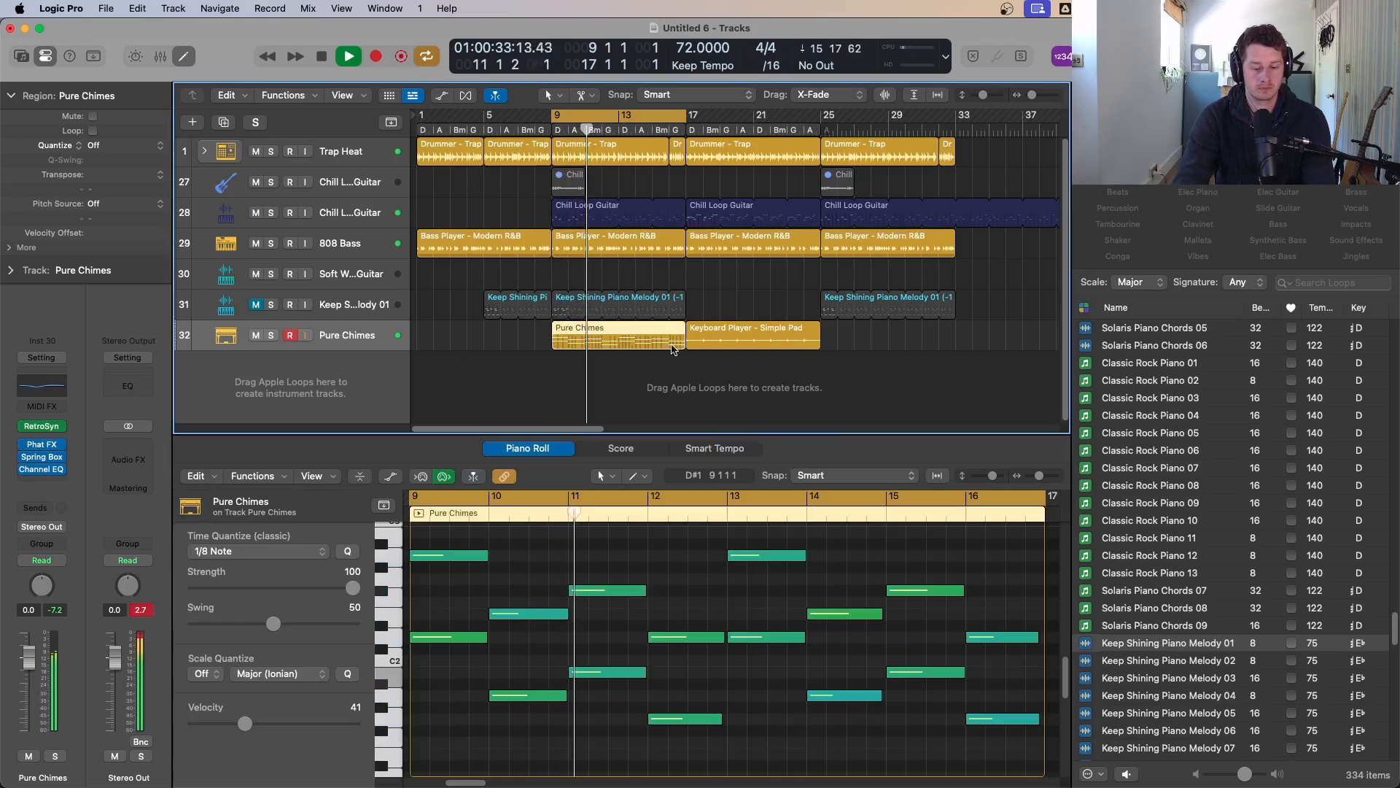
scroll(729, 330, down, 1)
key(c)
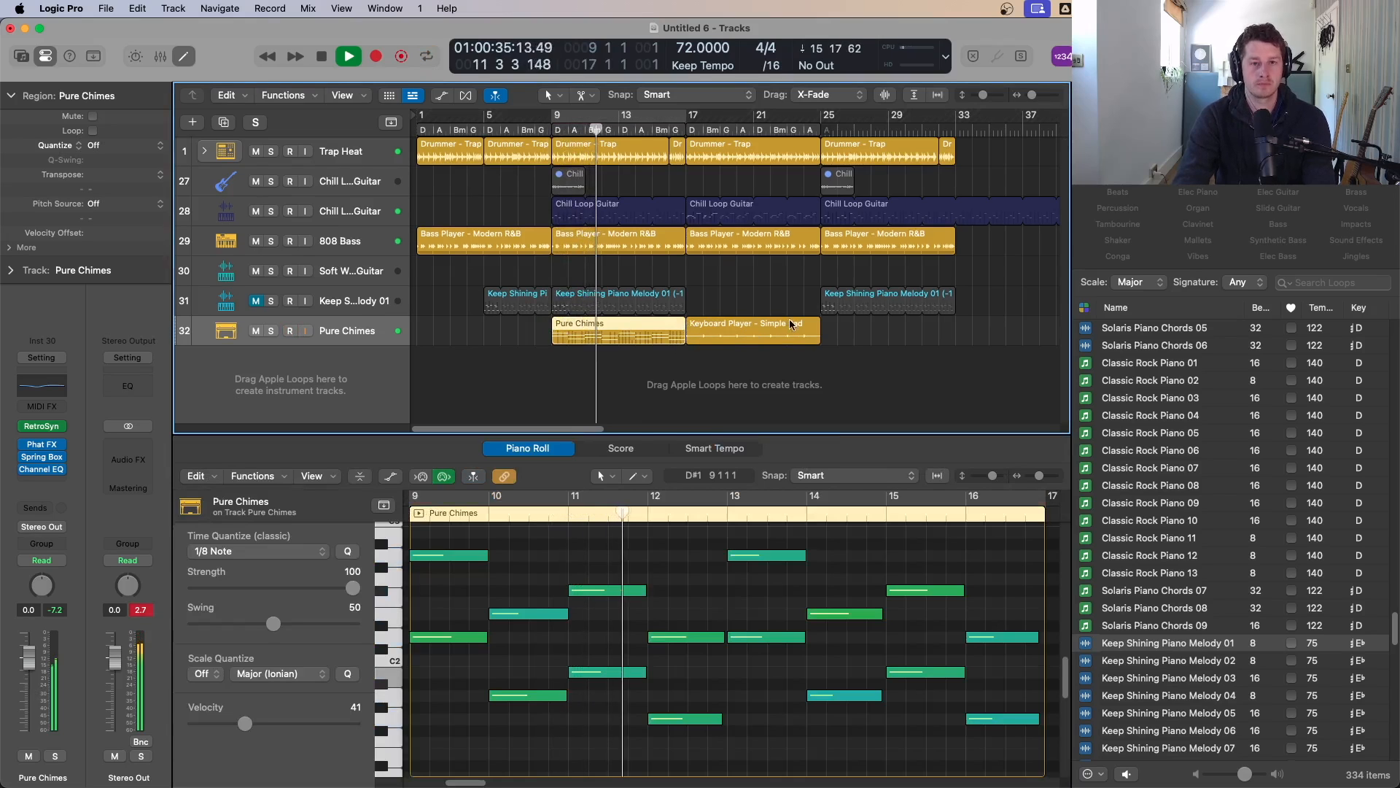
Step: Delete the Chill Loop Guitar region that starts at bar 29
scroll(751, 317, down, 1)
scroll(740, 314, down, 1)
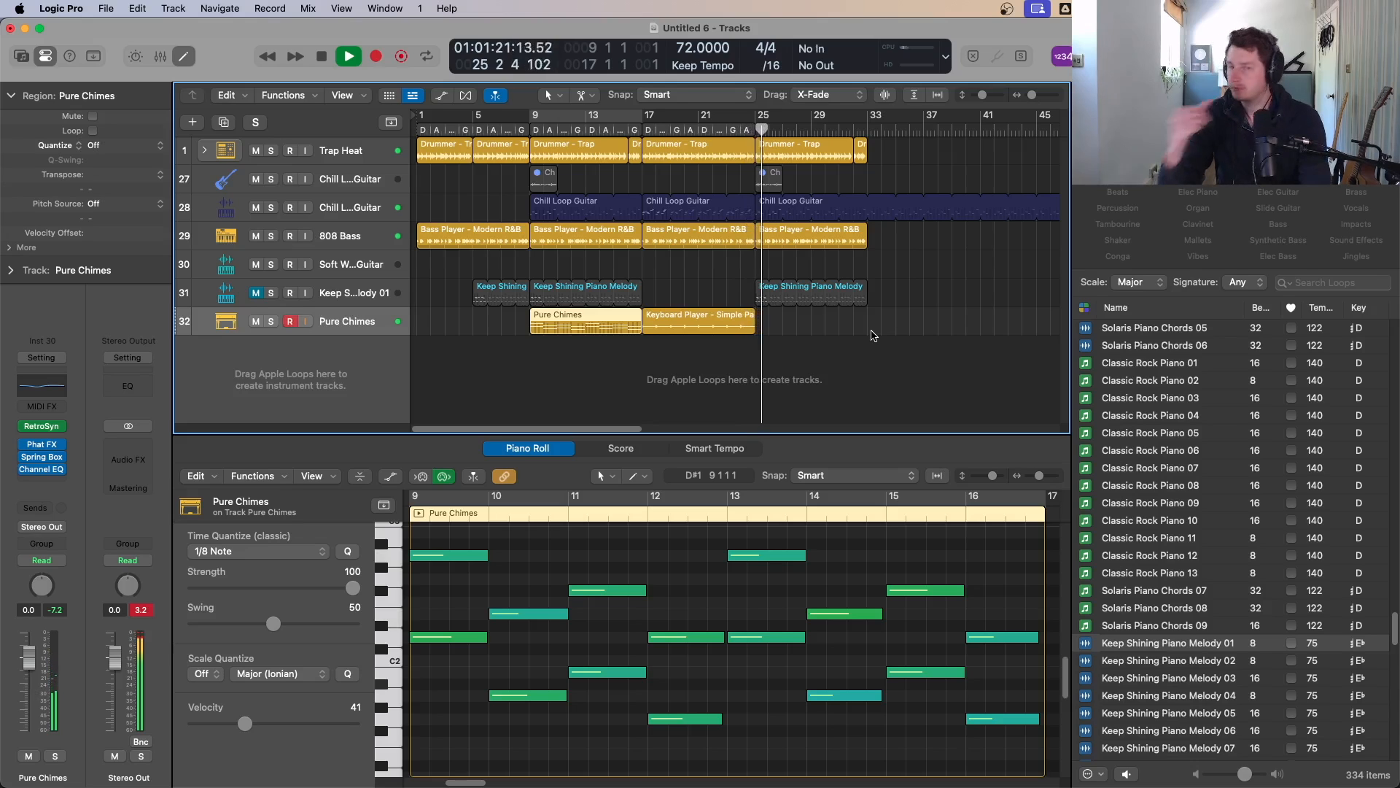
scroll(882, 333, down, 1)
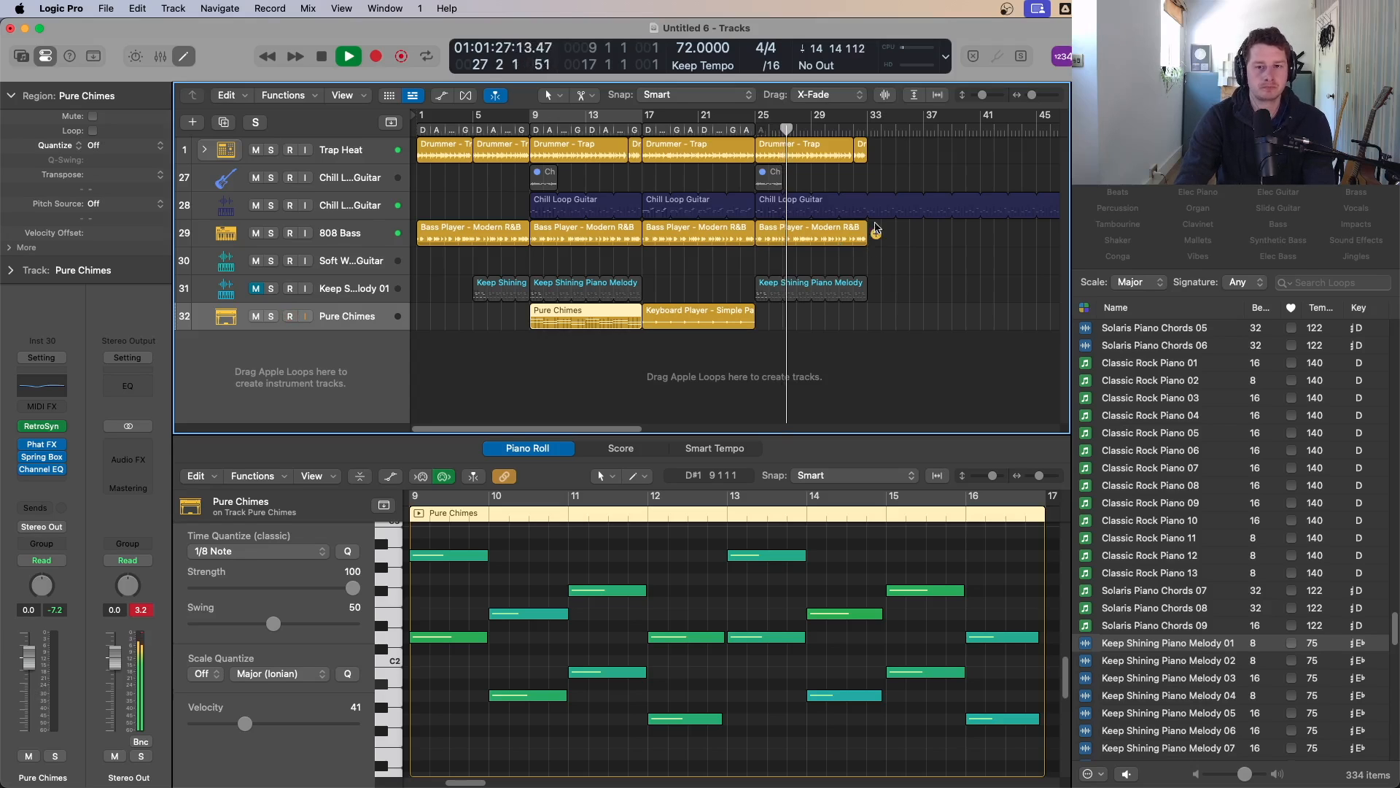
super+click(871, 205)
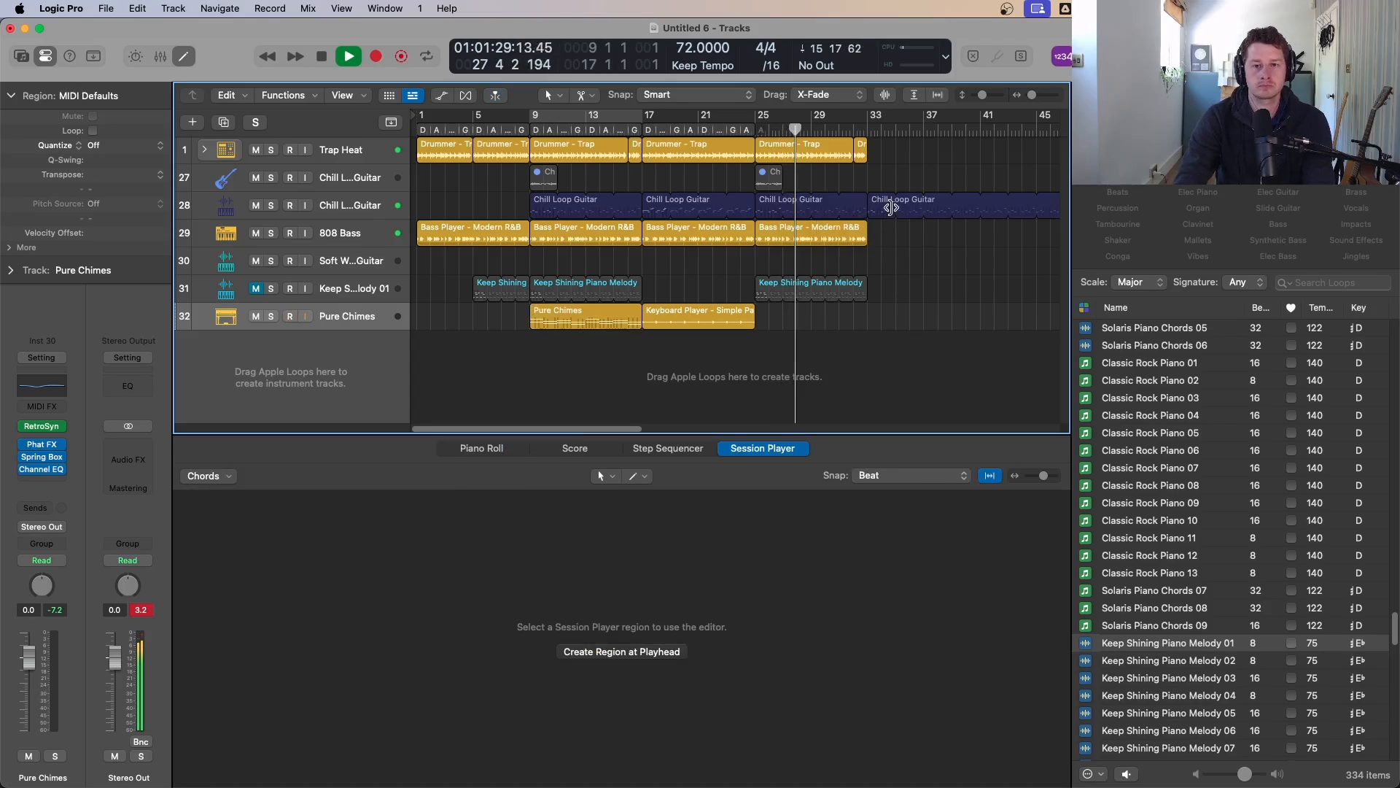
click(883, 204)
key(Delete)
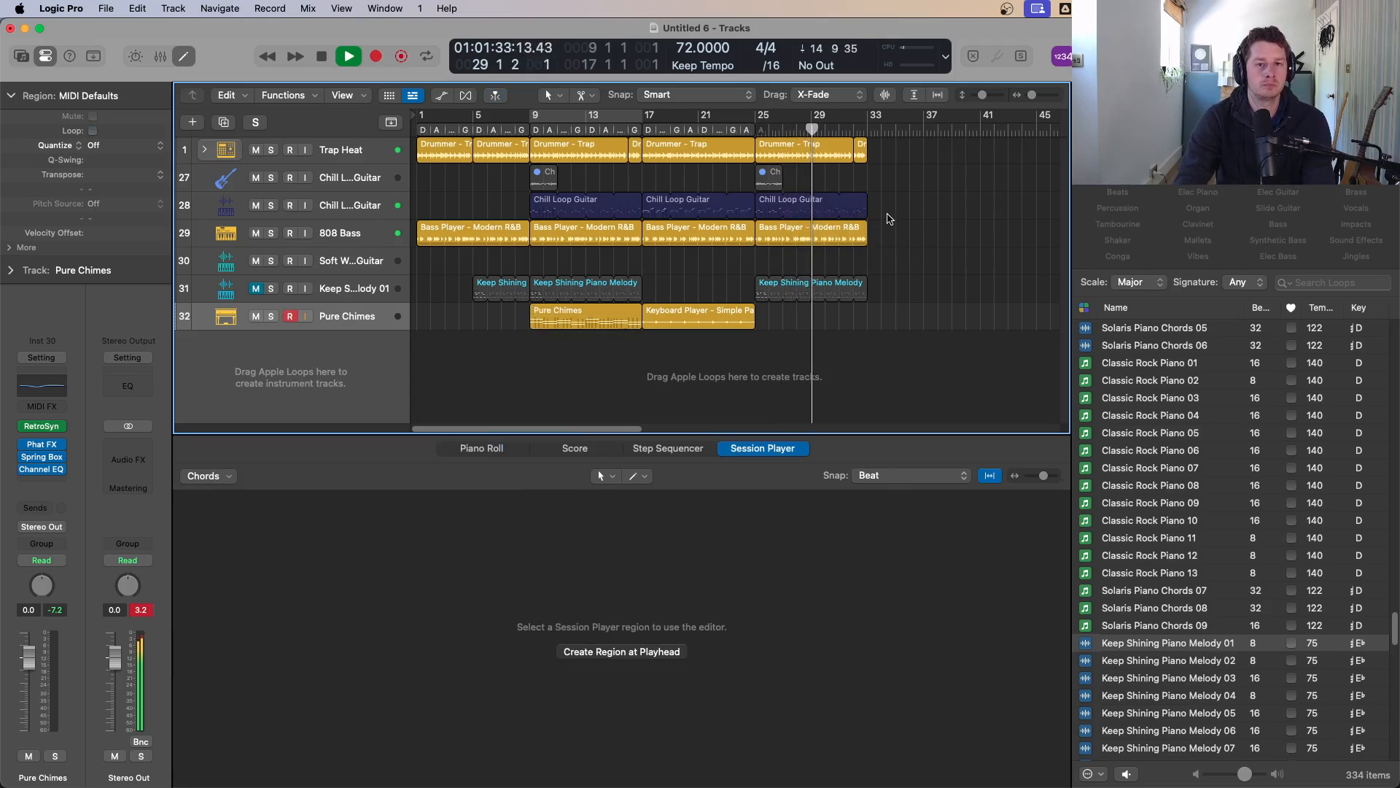
Step: Play the arrangement from the beginning to review it
key(space)
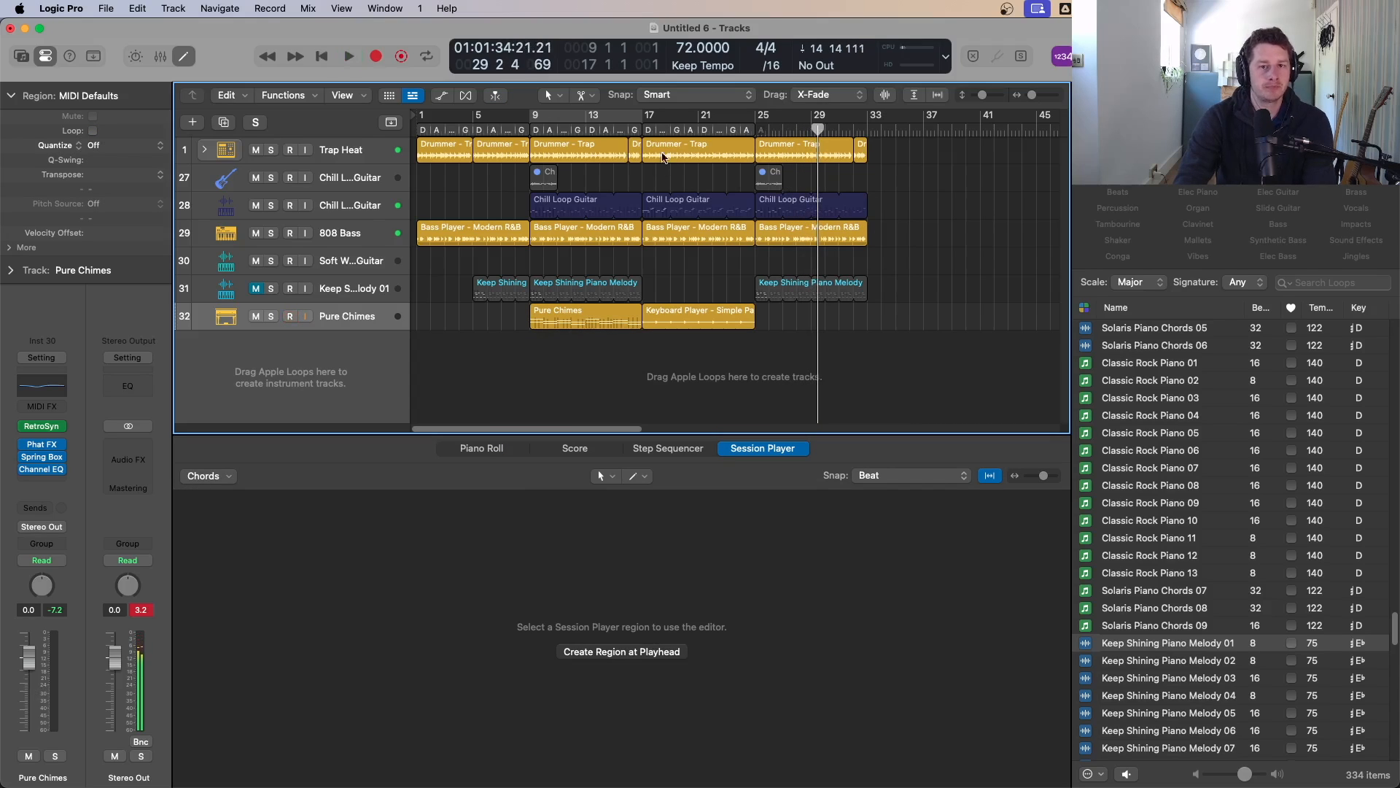
key(Return)
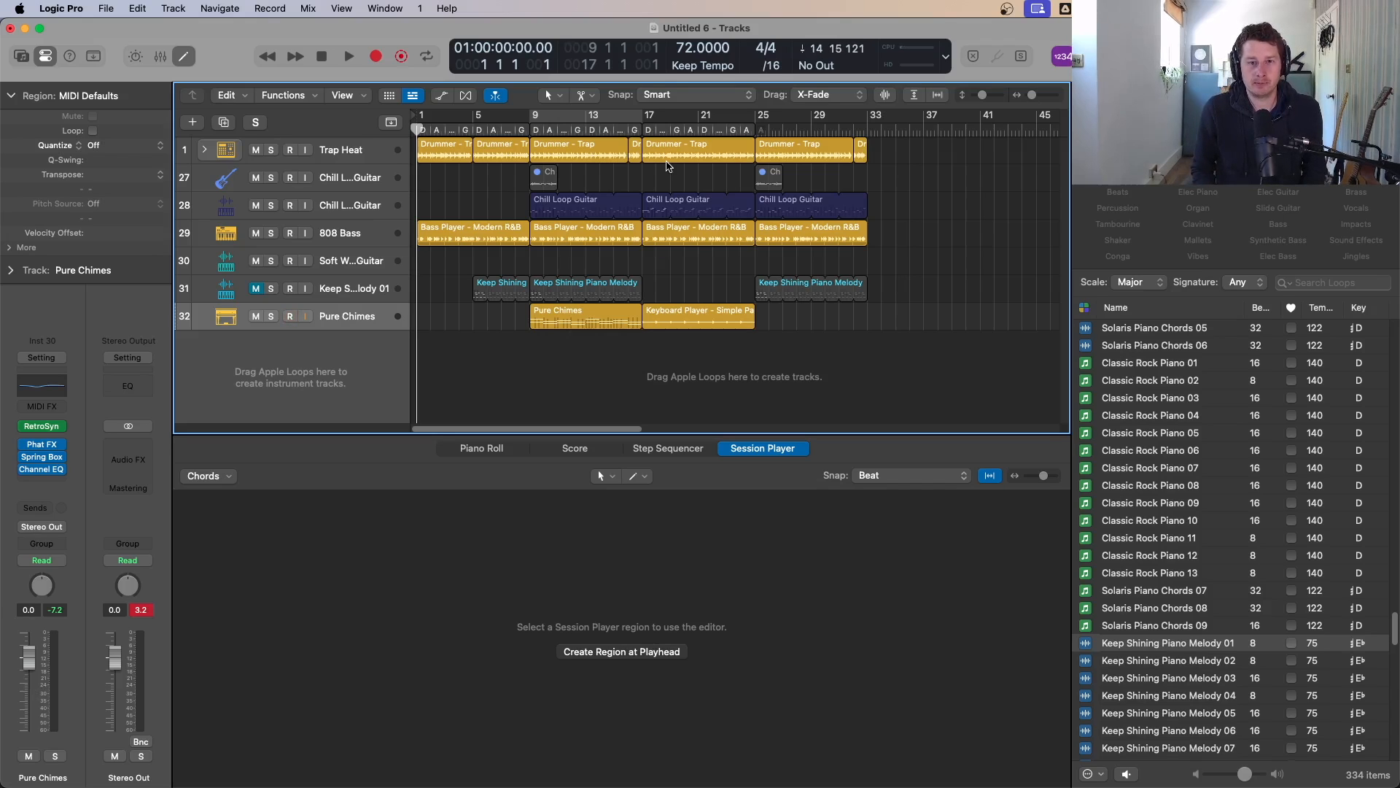
key(space)
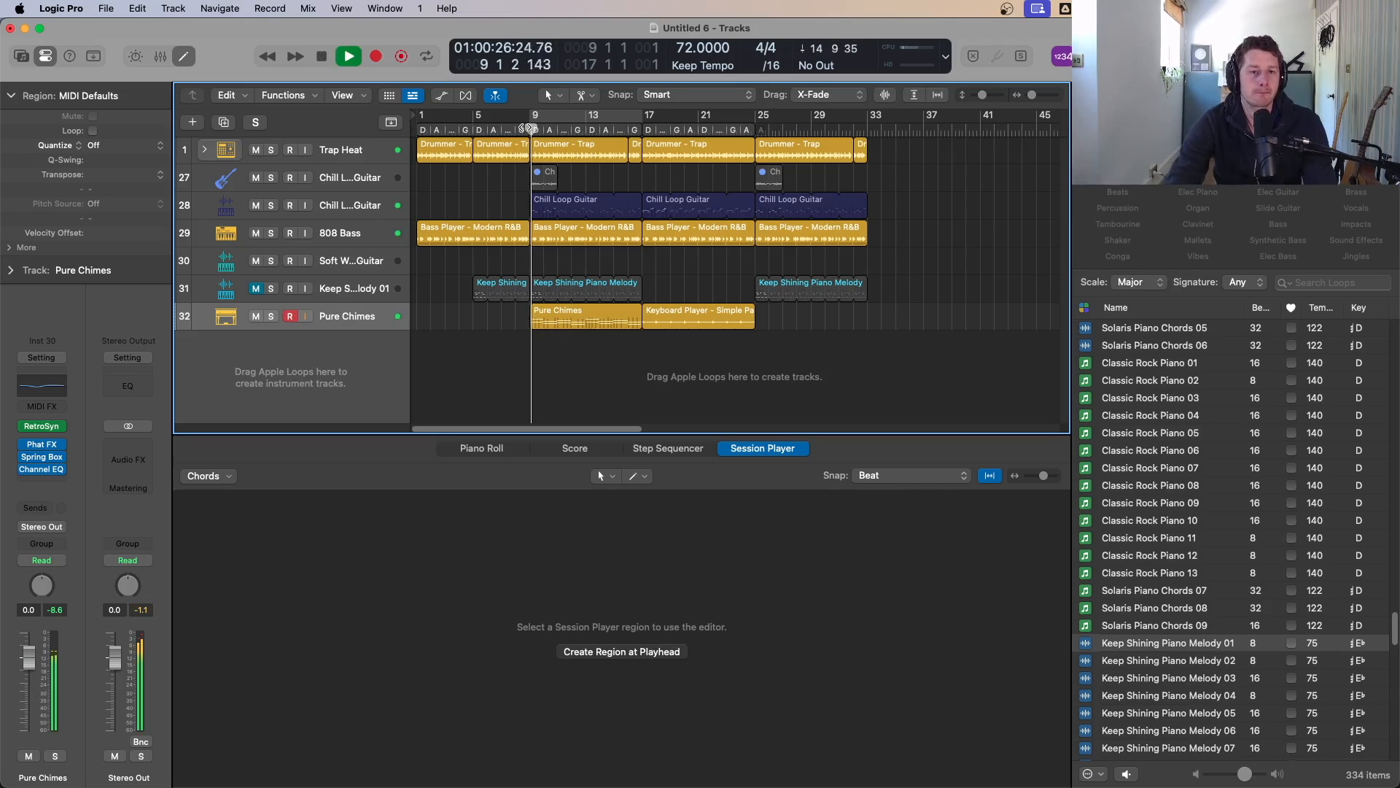
key(space)
key(Return)
key(space)
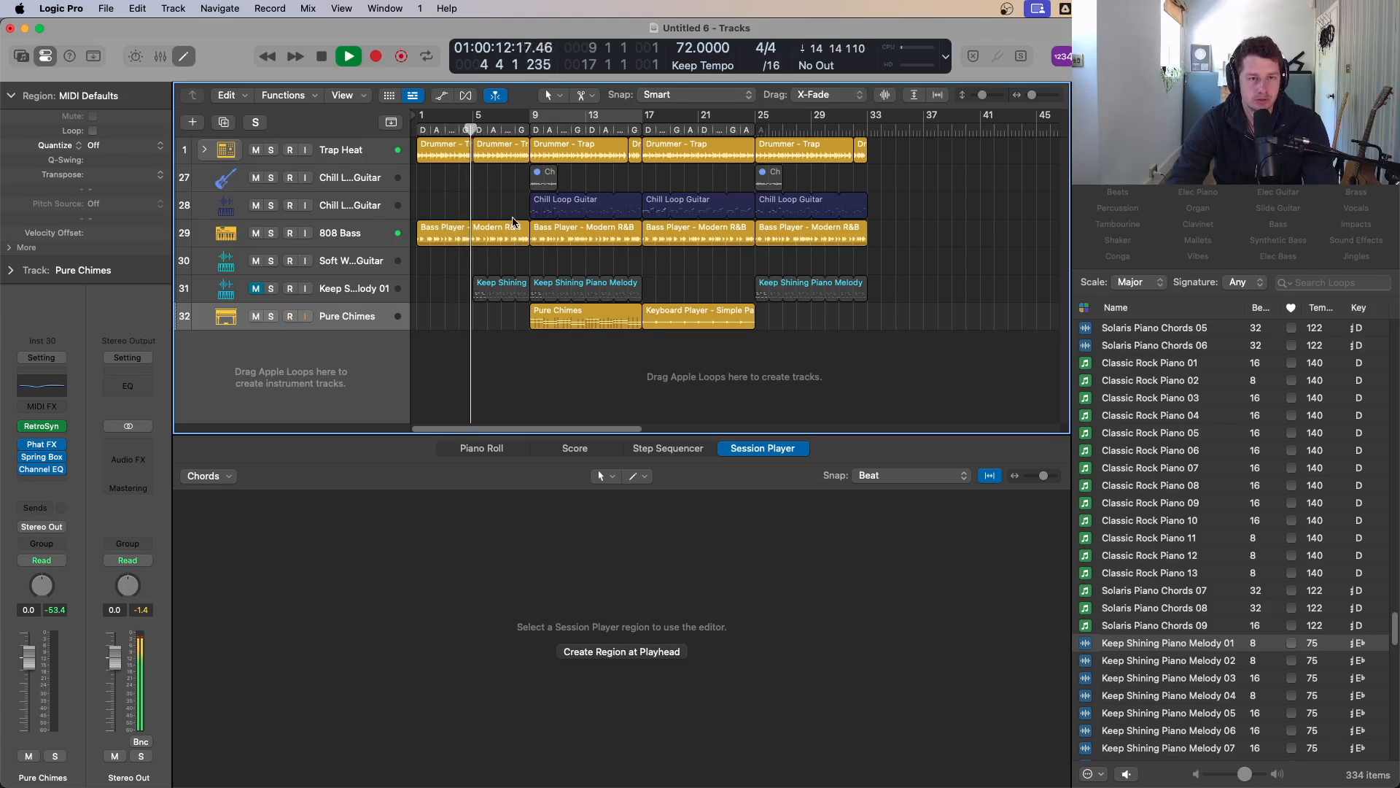
key(space)
Step: Select the drummer region at bar 5, set a cycle from bar 5 to 9, and enable the snare in its pattern
click(491, 157)
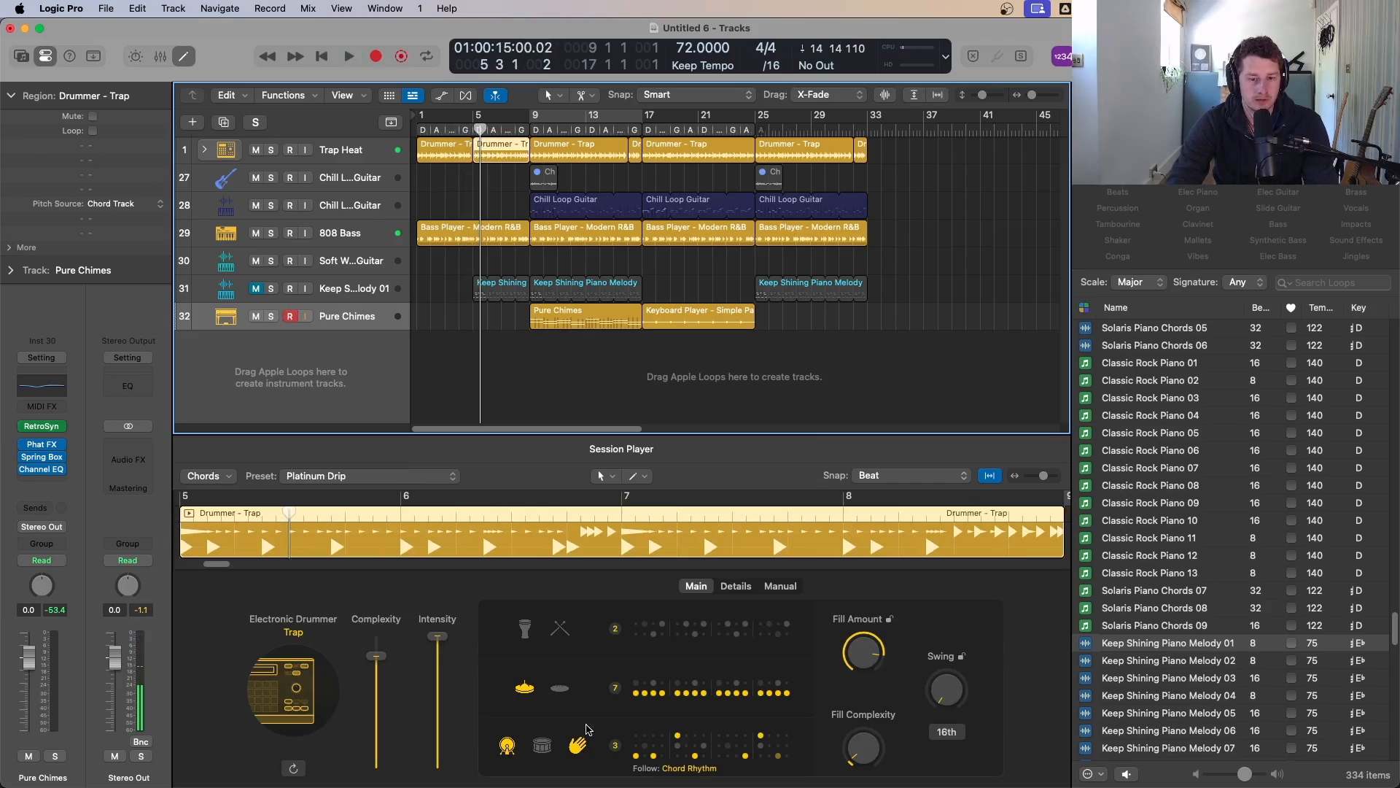
drag(477, 121, 522, 122)
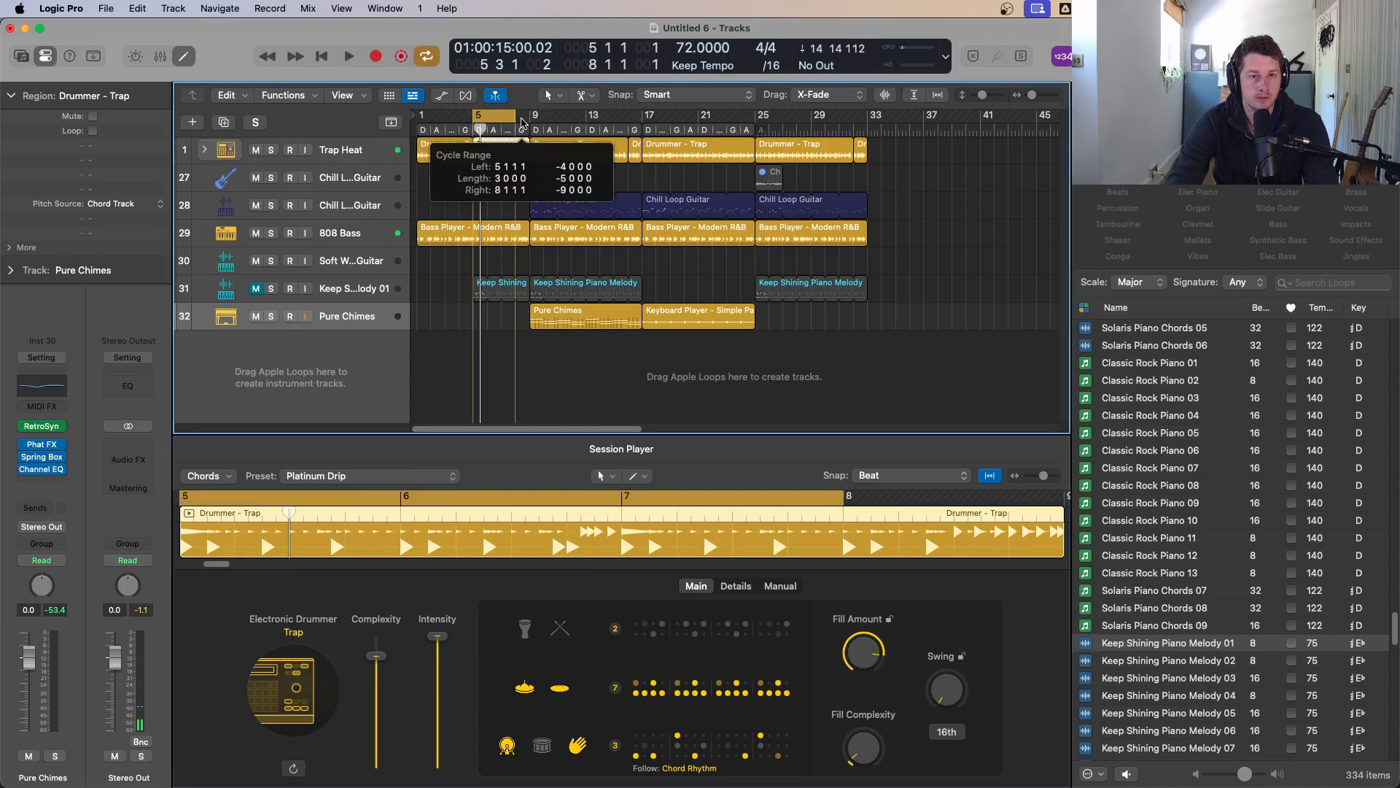
key(space)
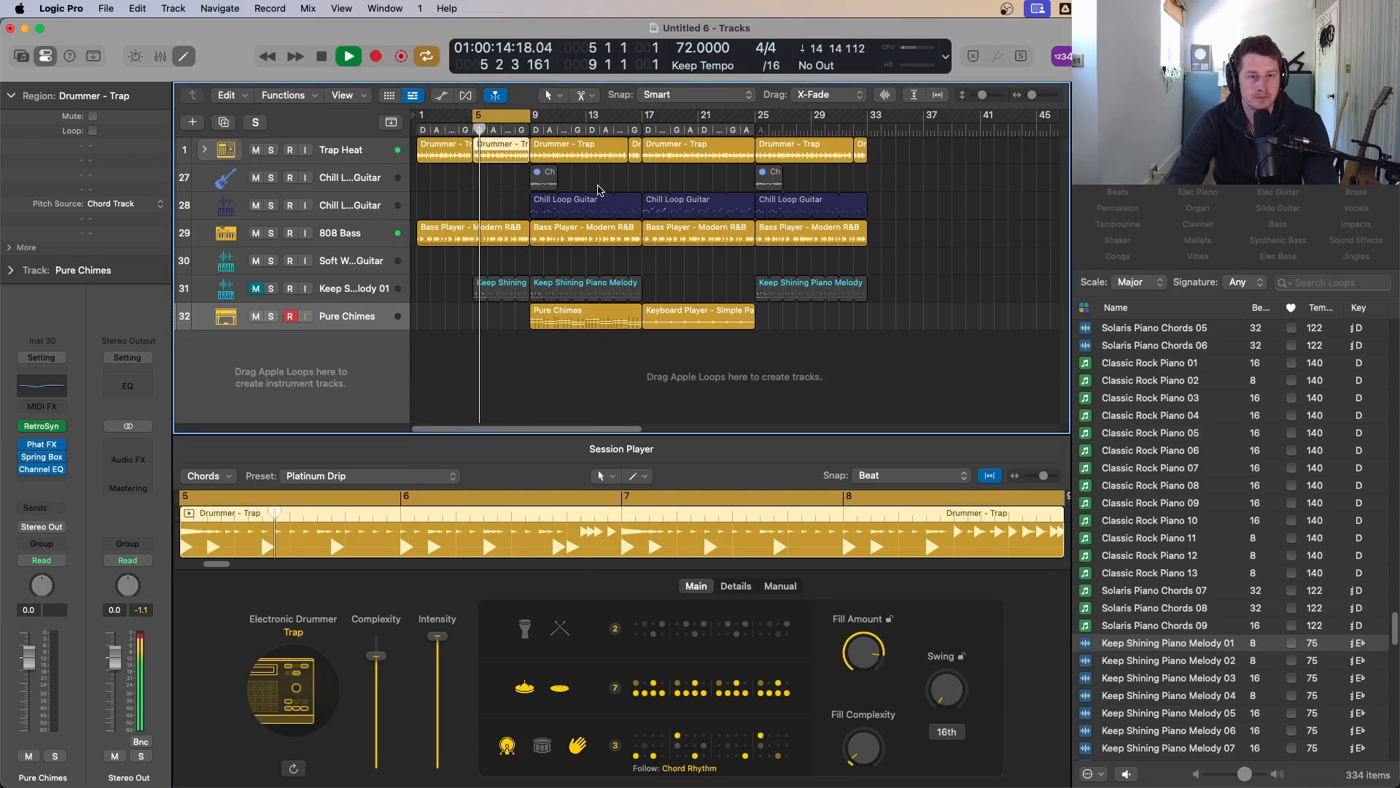
click(541, 753)
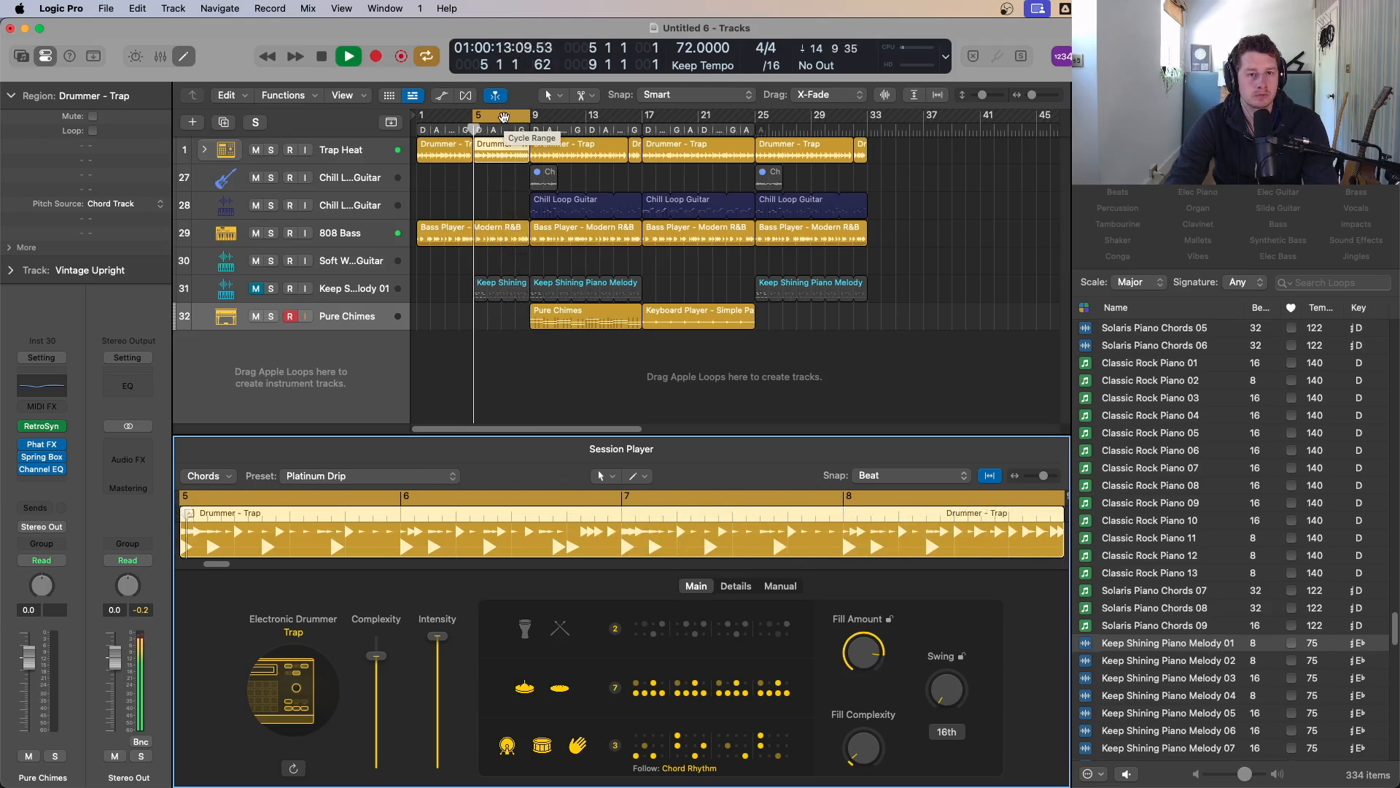
Step: Lower the Complexity of the Bass Player region at bar 5
click(516, 221)
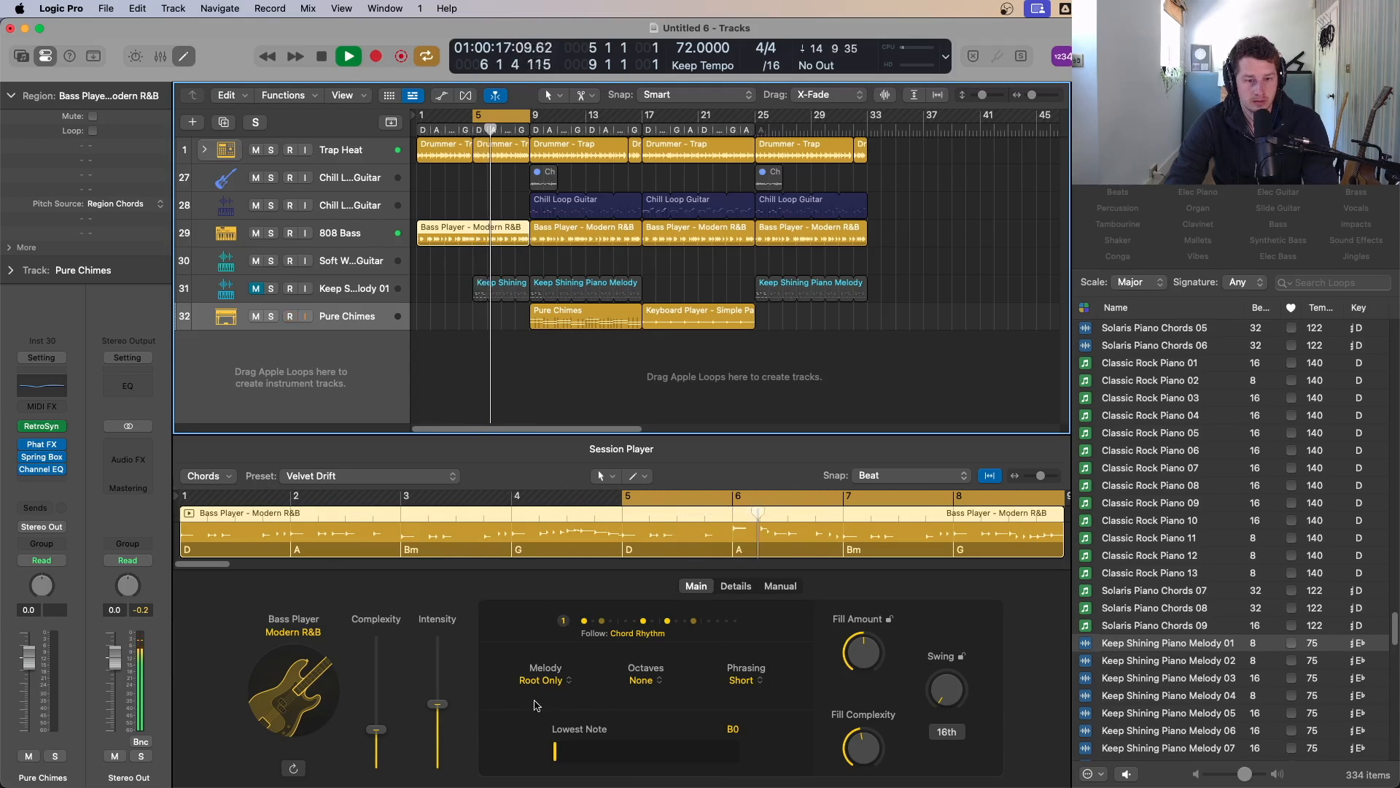
drag(377, 734, 378, 751)
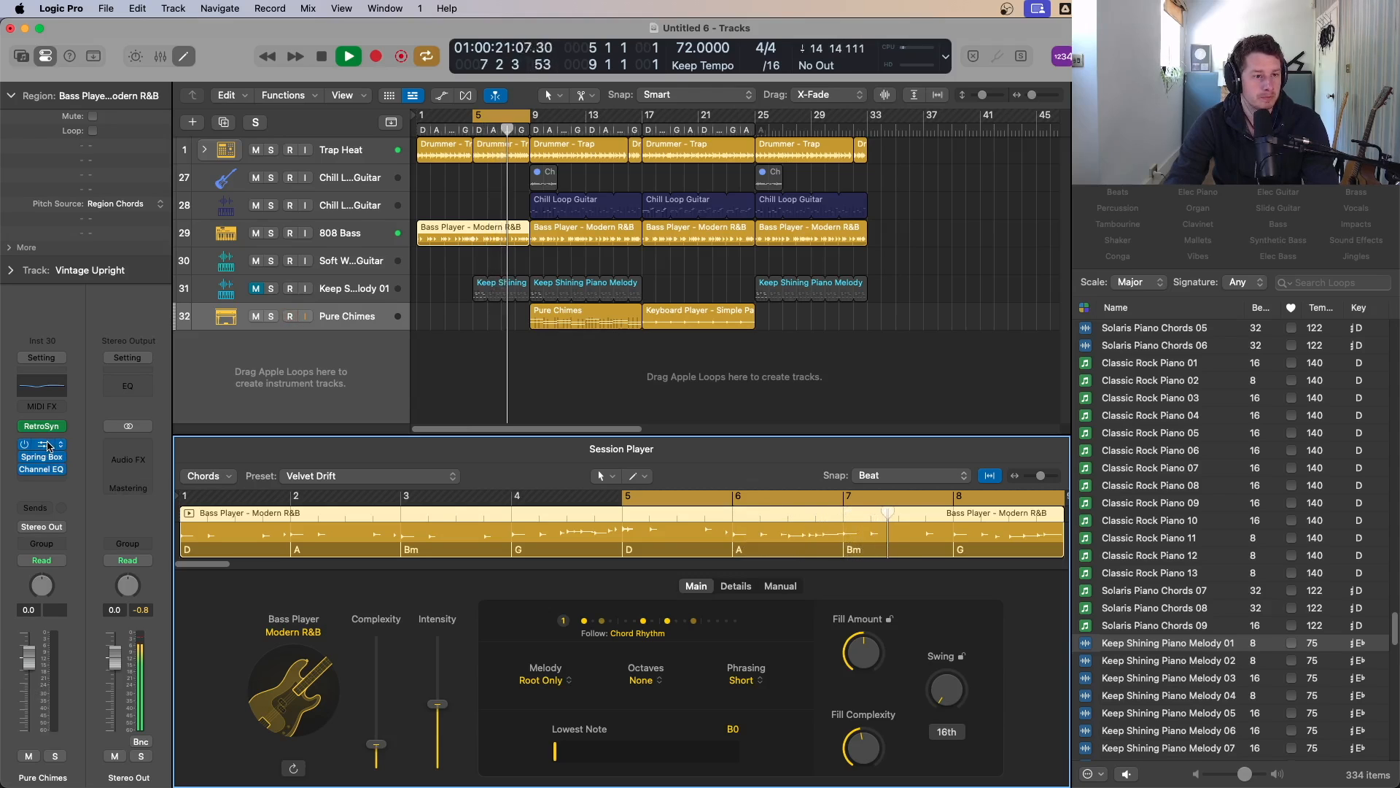
Step: Raise the Bit Crush distortion in the Pure Chimes Phat FX plug-in to about 6%
click(48, 446)
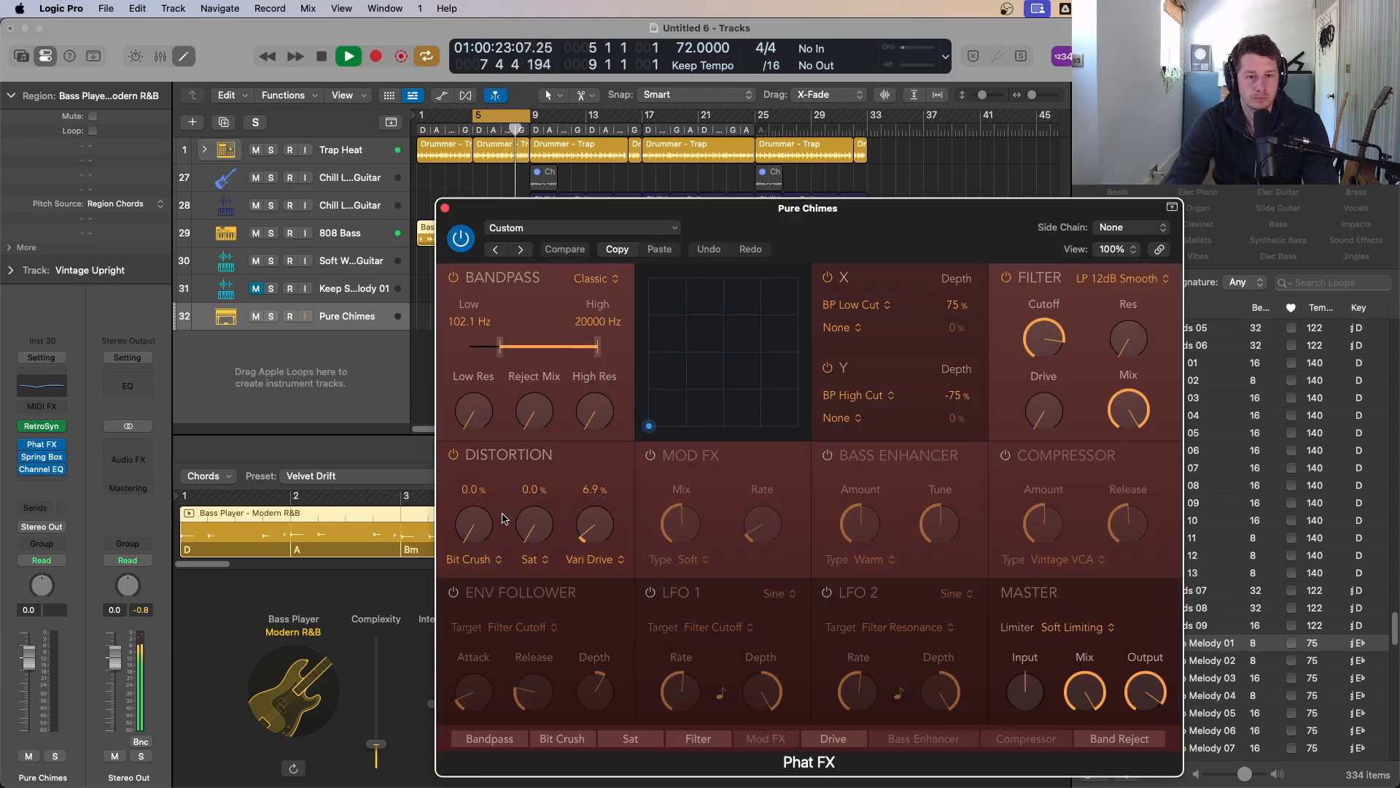
drag(478, 528, 480, 525)
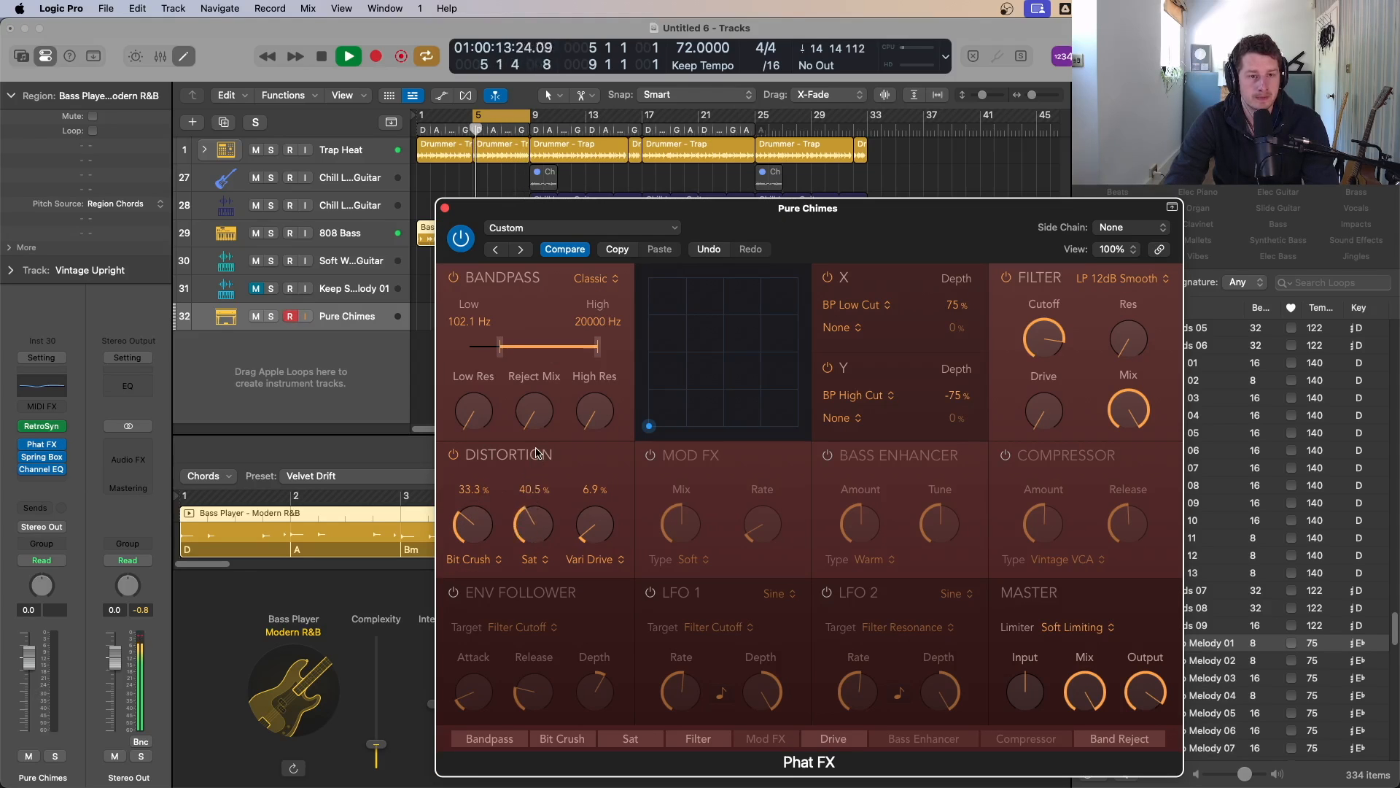
click(446, 209)
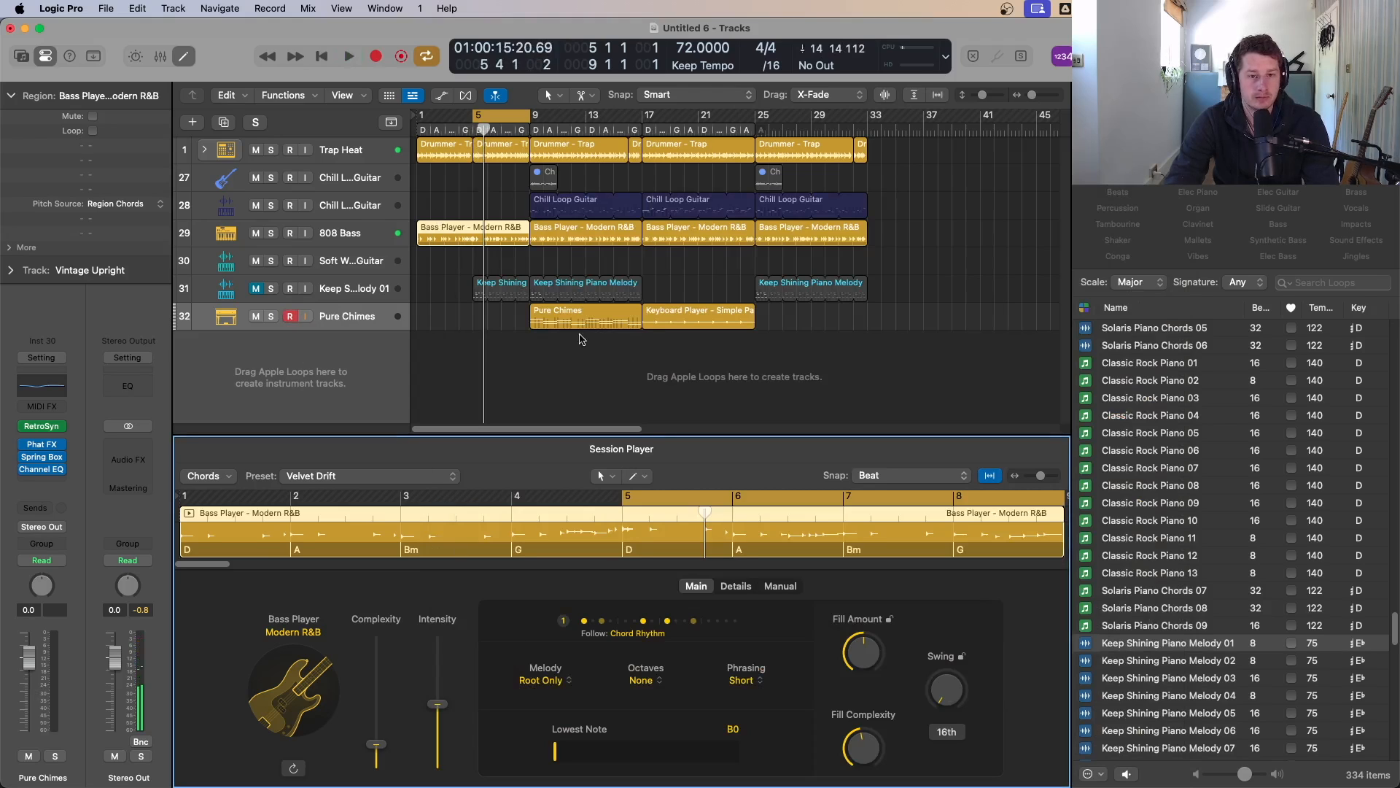
Step: Open the 808 Bass track's Alchemy instrument to inspect it, then close it
click(332, 242)
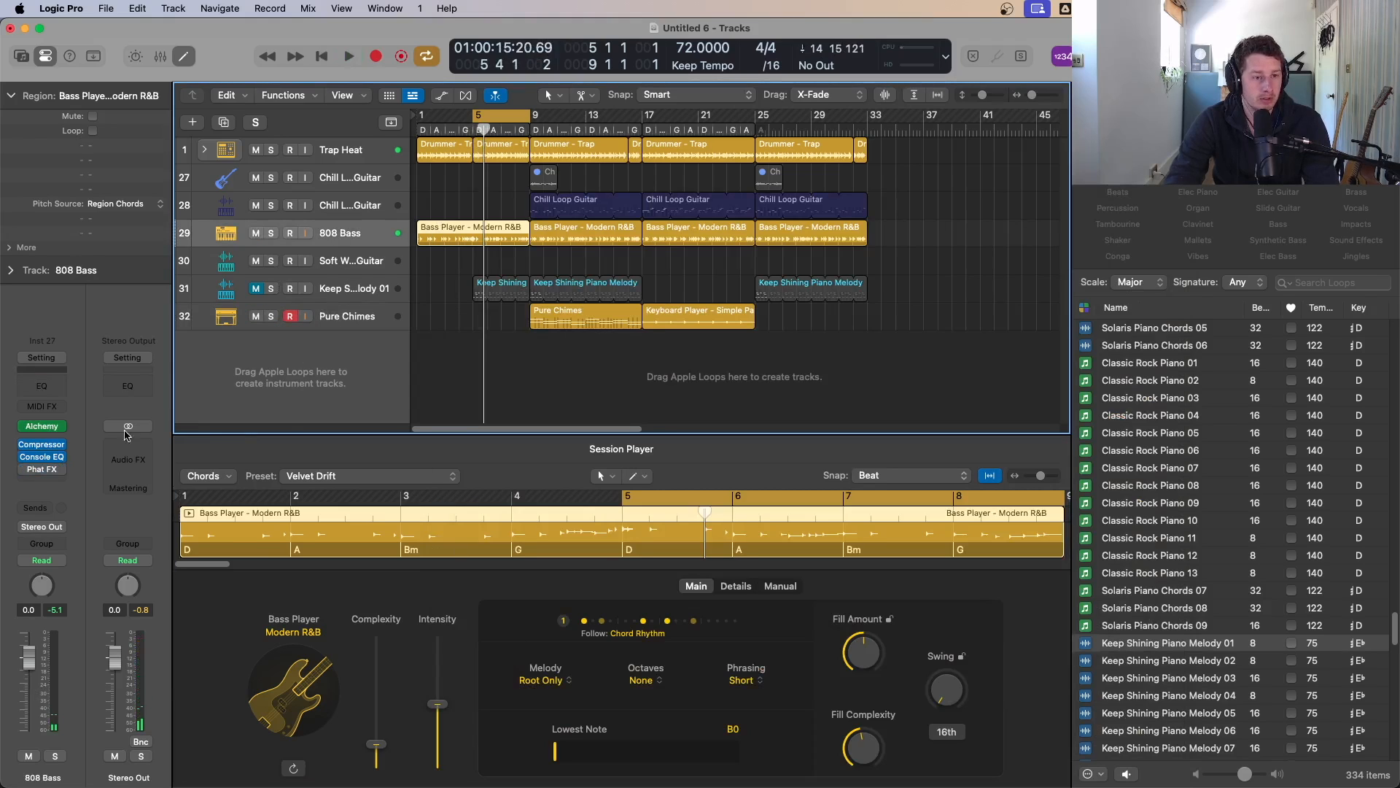
click(44, 430)
key(space)
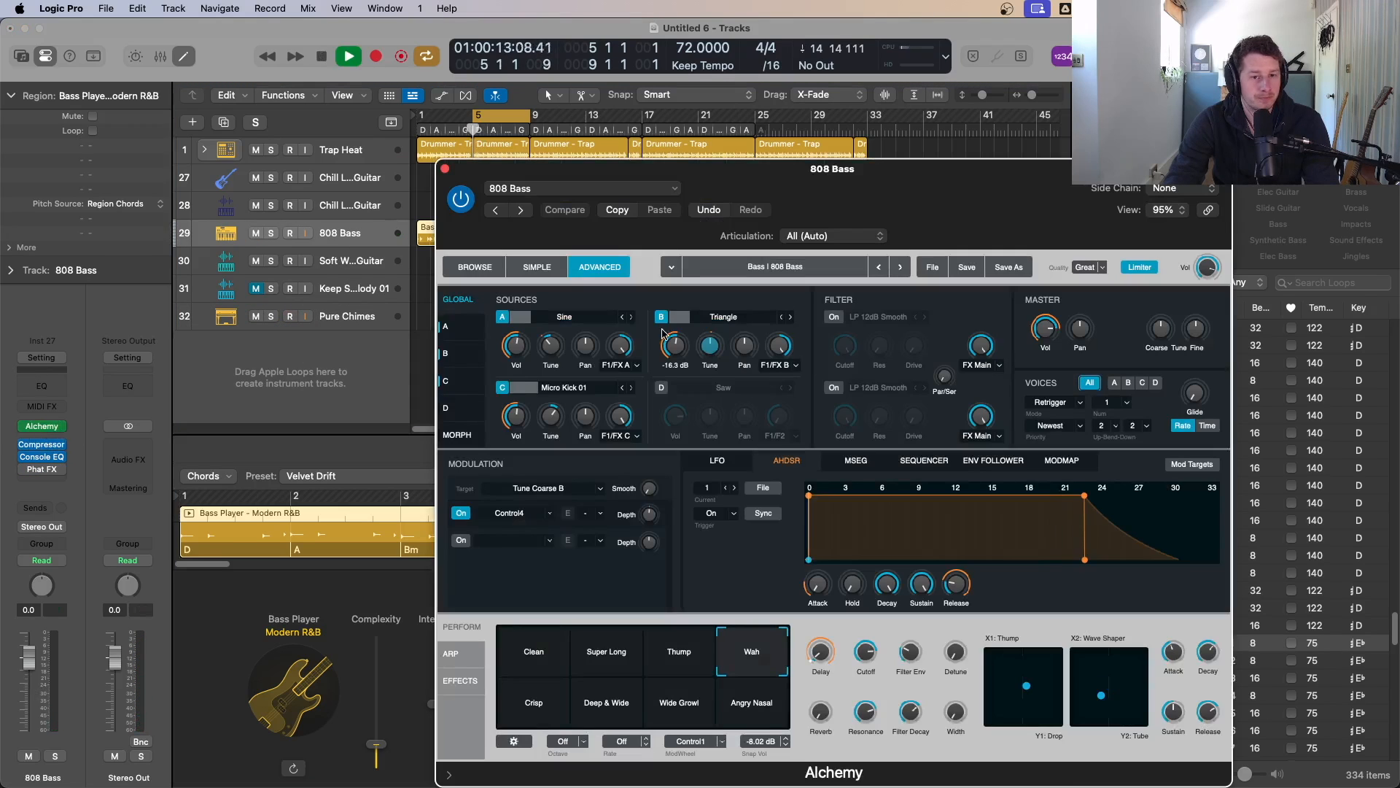
click(444, 168)
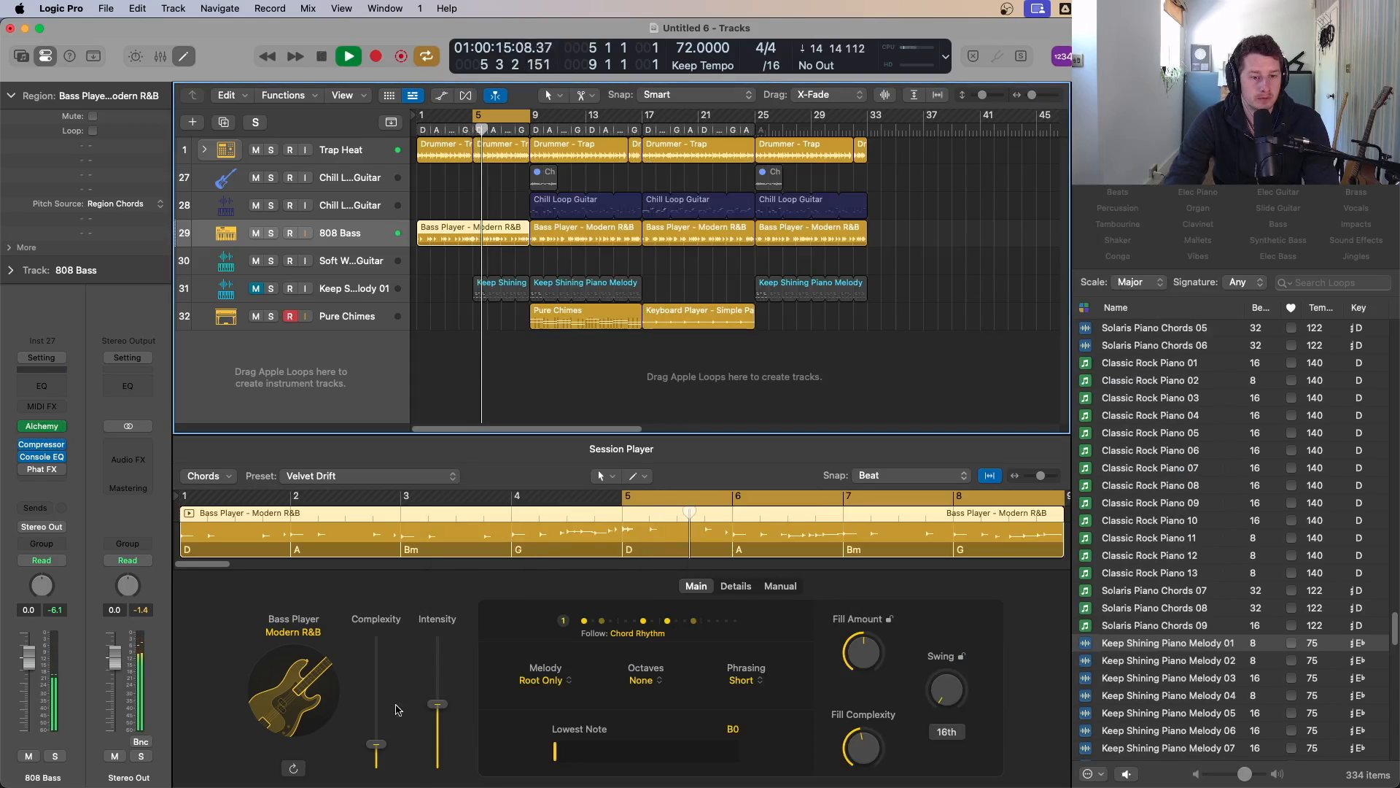
Step: Lower the Bass Player Complexity slightly further and replay the cycle
drag(376, 744, 377, 750)
key(space)
key(space)
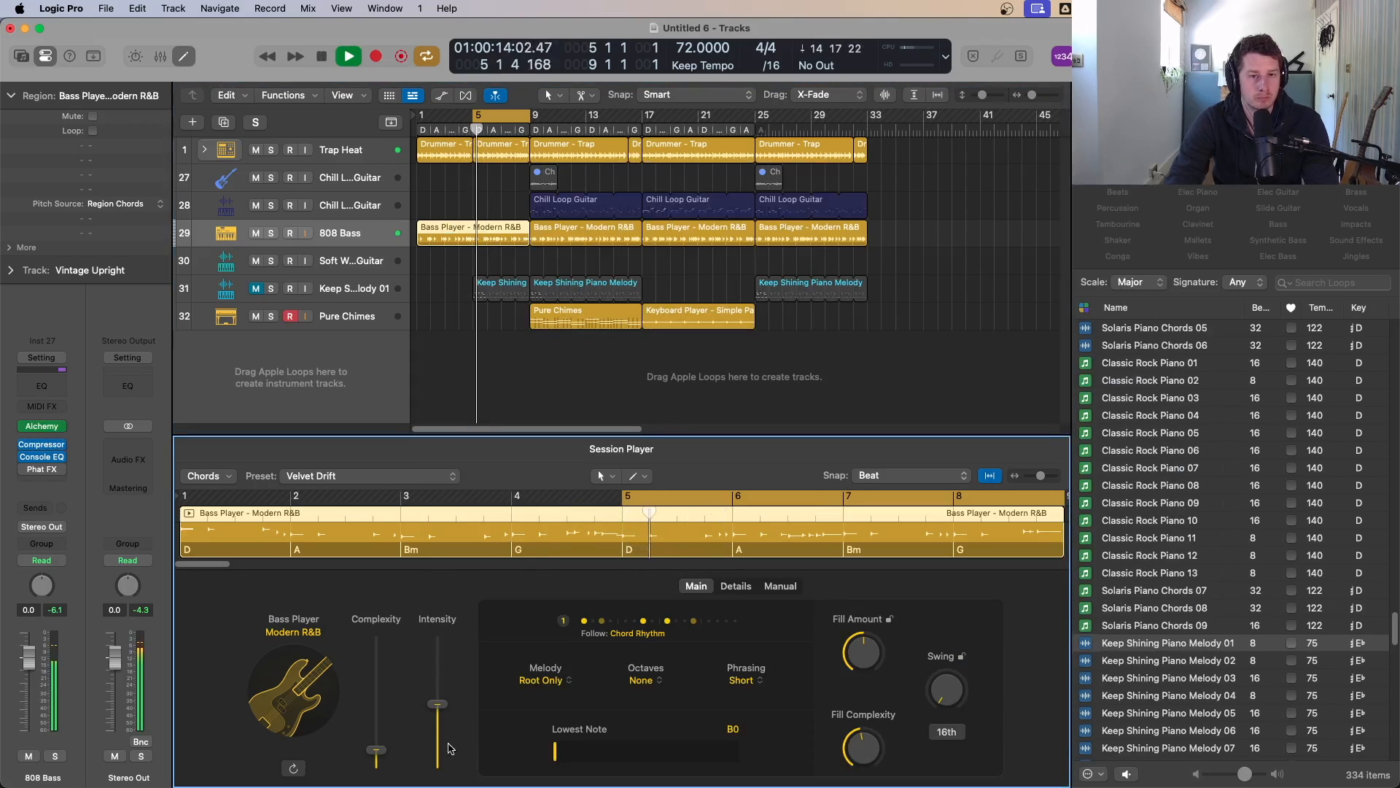
key(space)
key(space)
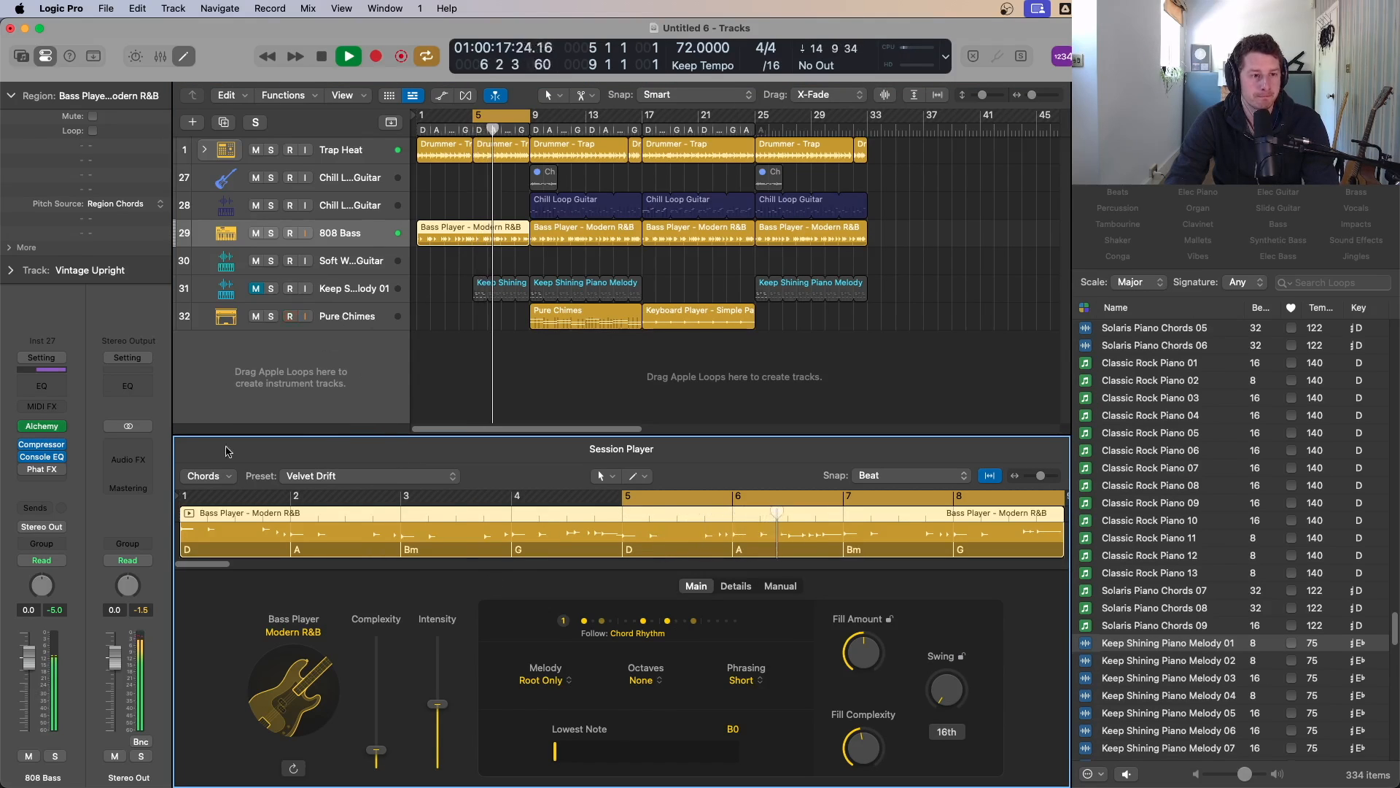
Step: In the 808 Bass Phat FX, lower the bandpass low cutoff to 20.0 Hz and set the third distortion to Scream
mouse_move(39, 474)
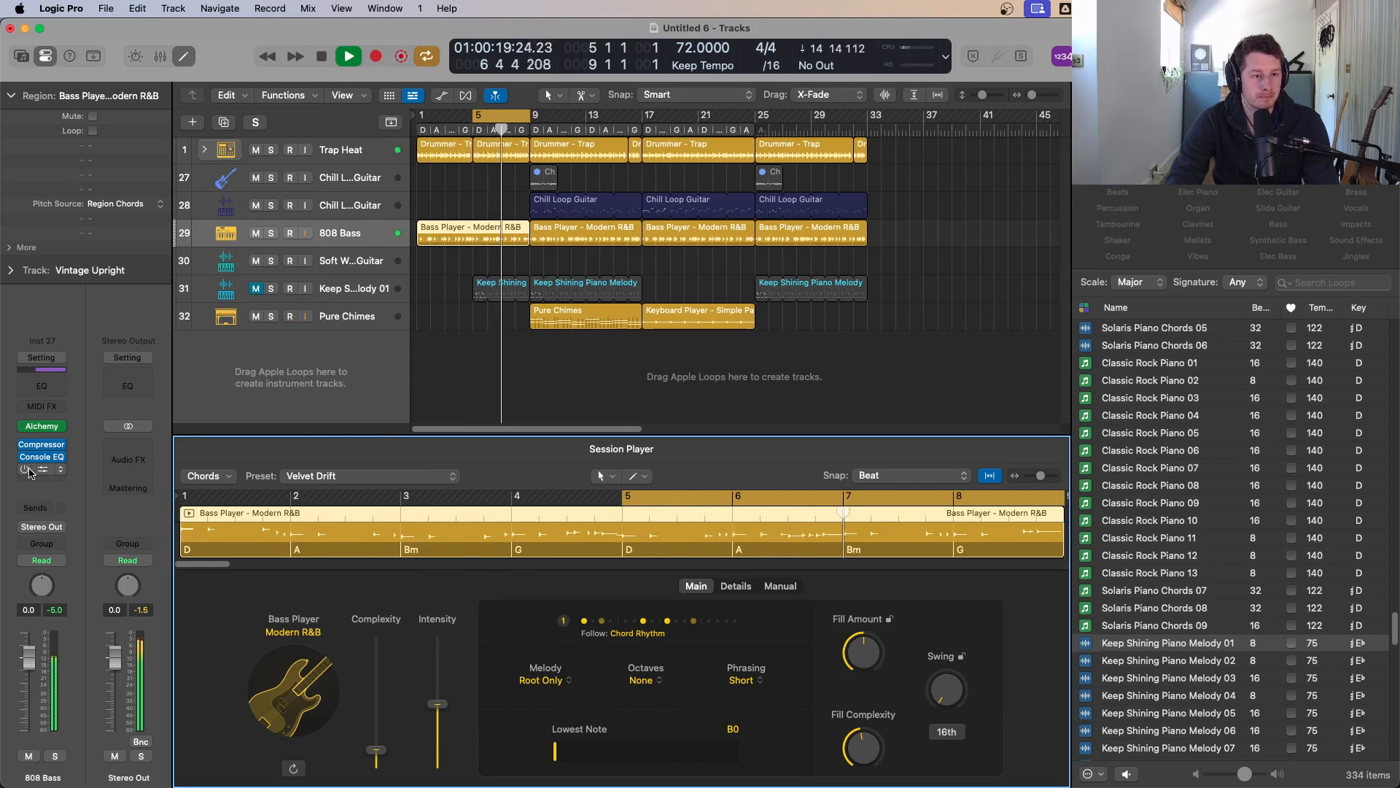
click(42, 471)
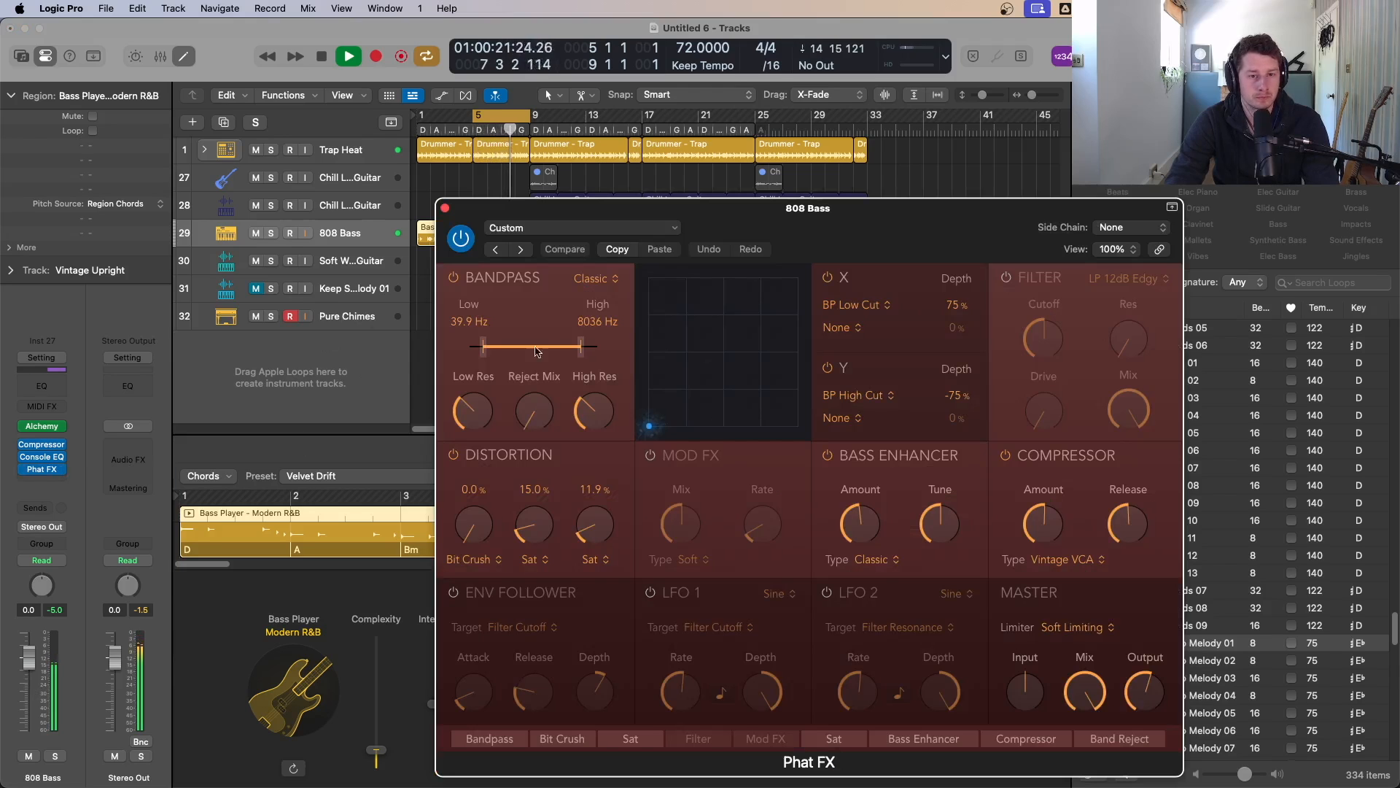
drag(489, 347, 471, 348)
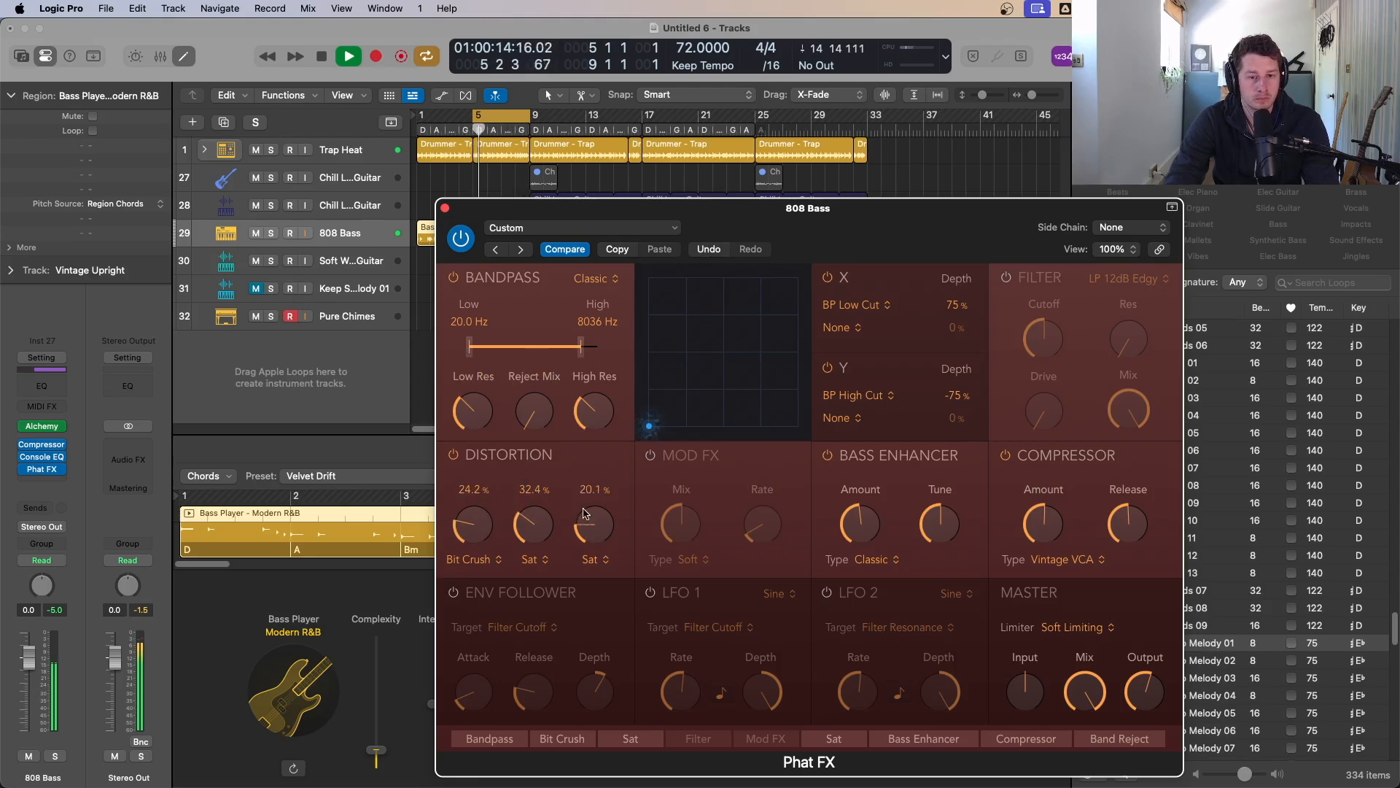
click(594, 558)
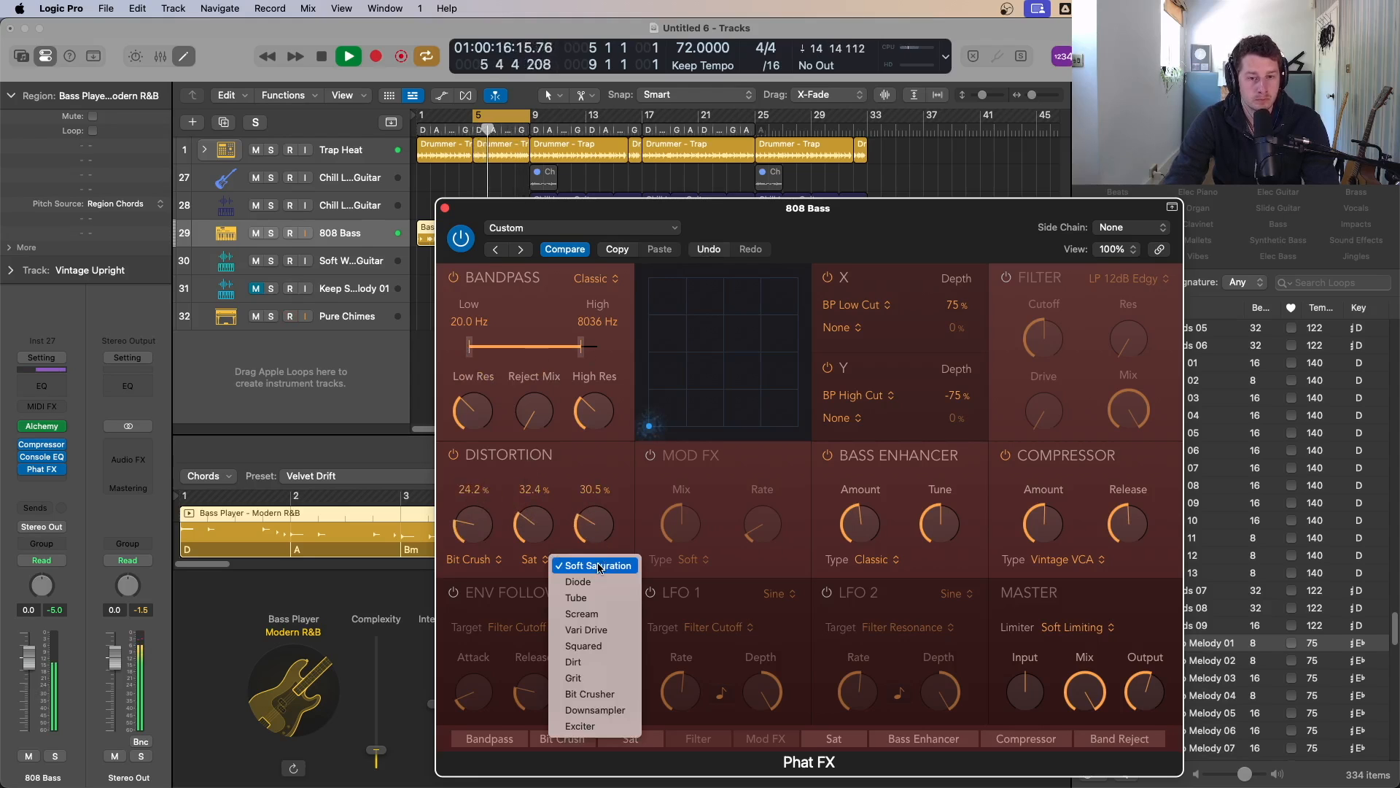
click(592, 614)
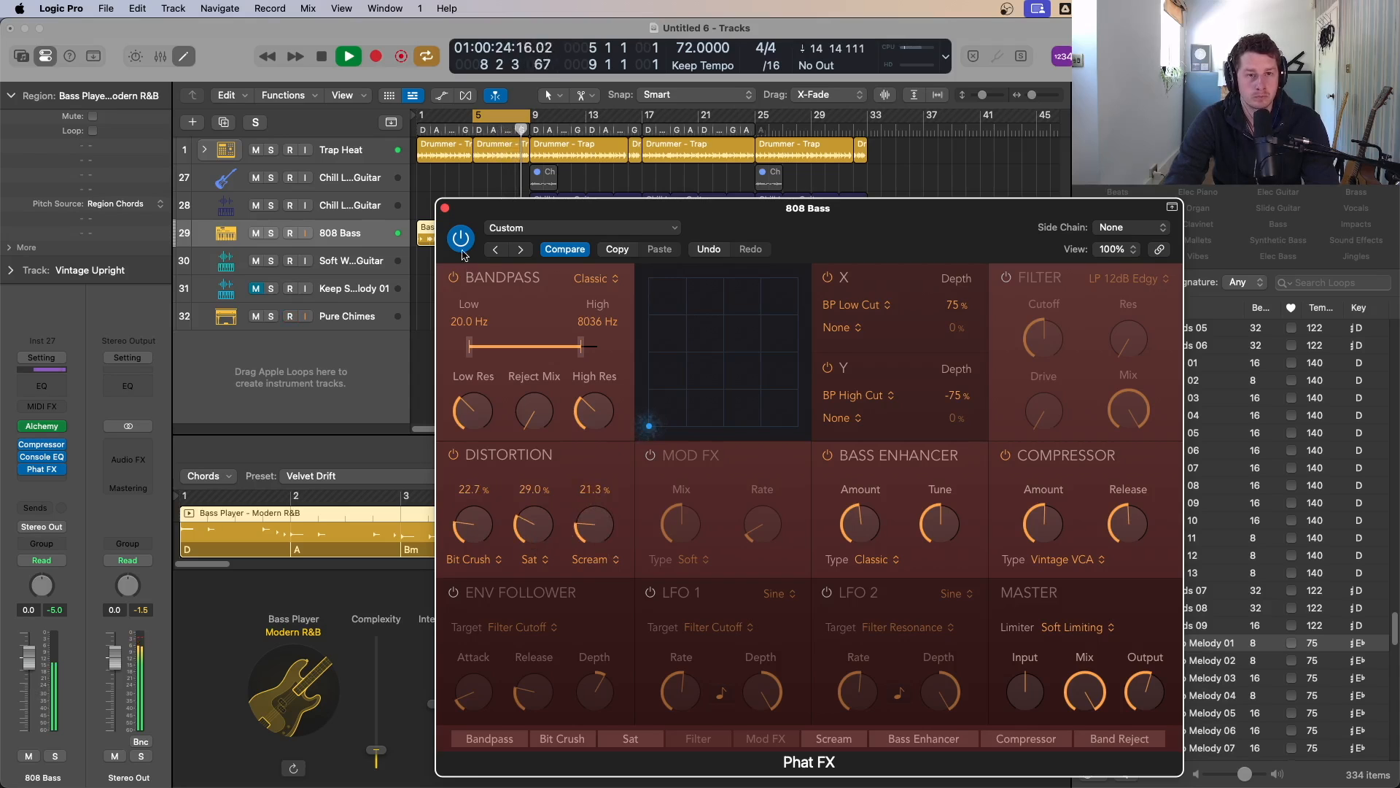
click(445, 208)
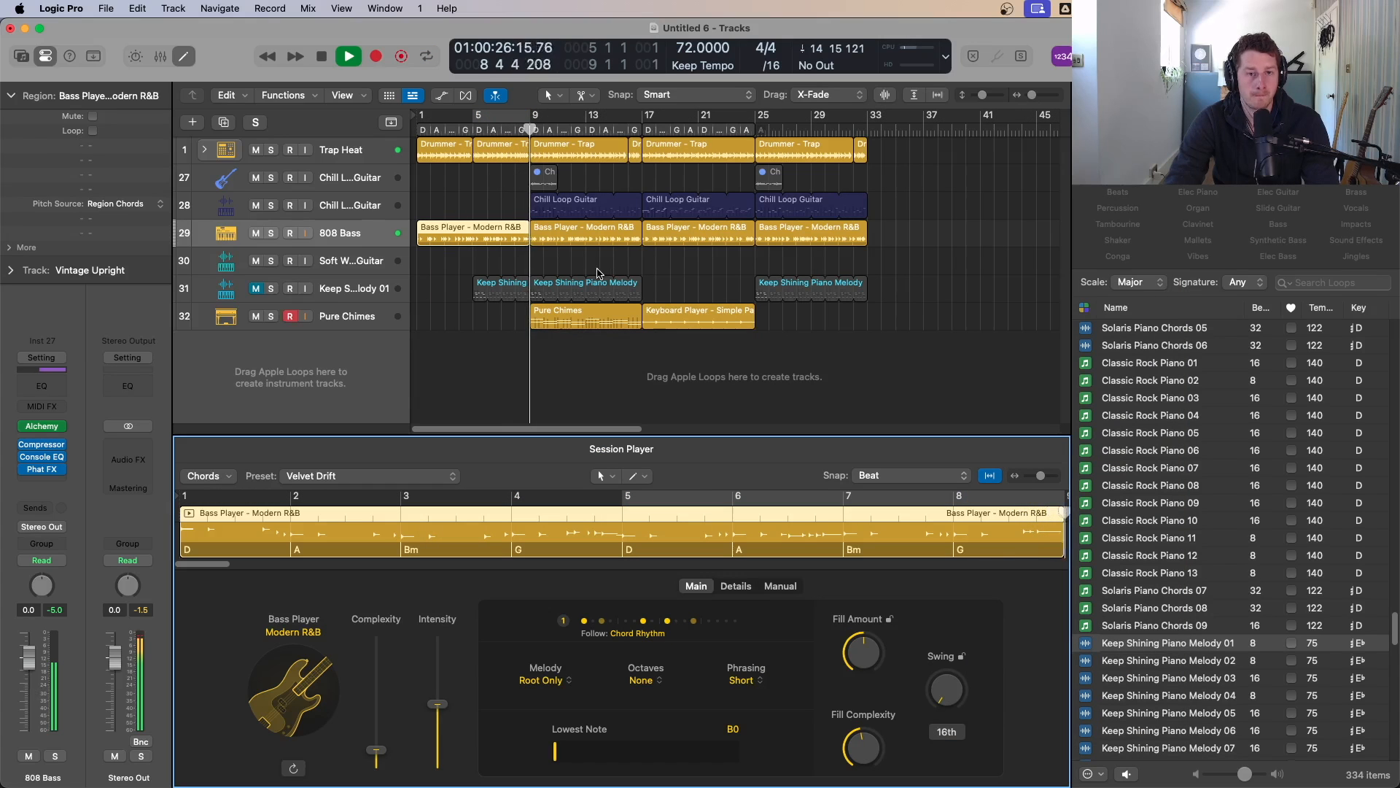
Step: Mute the Pure Chimes region and divide it at bar 13
click(572, 318)
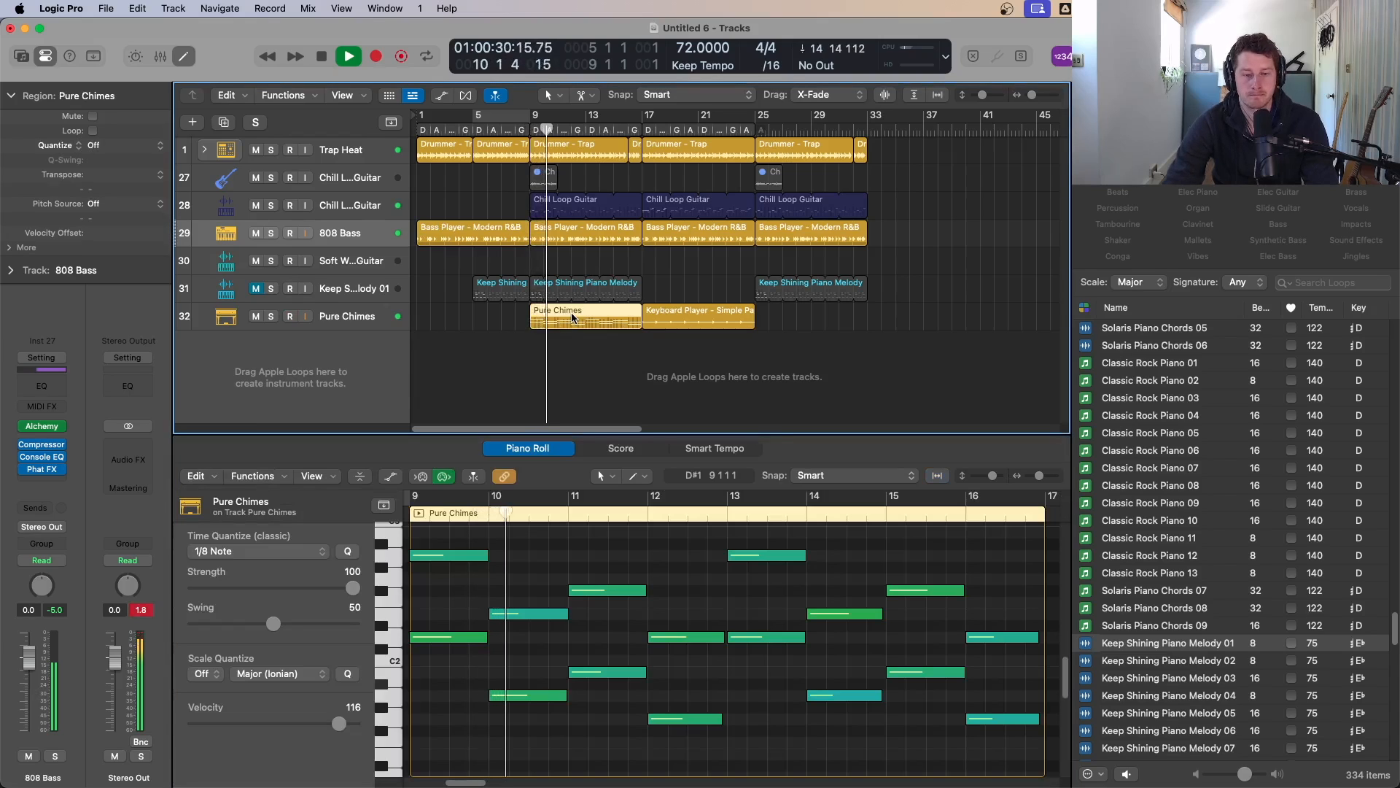
key(ctrl+m)
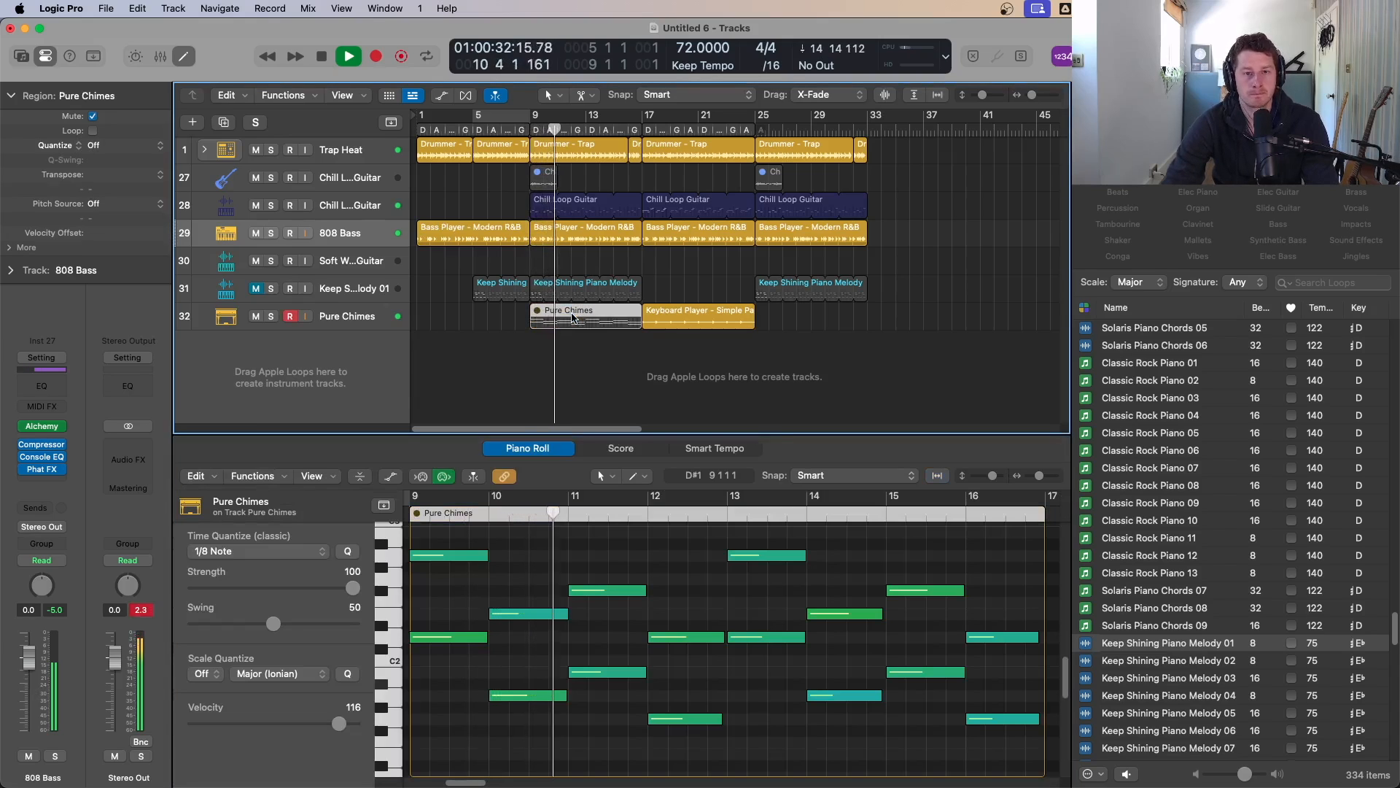
drag(573, 319, 585, 319)
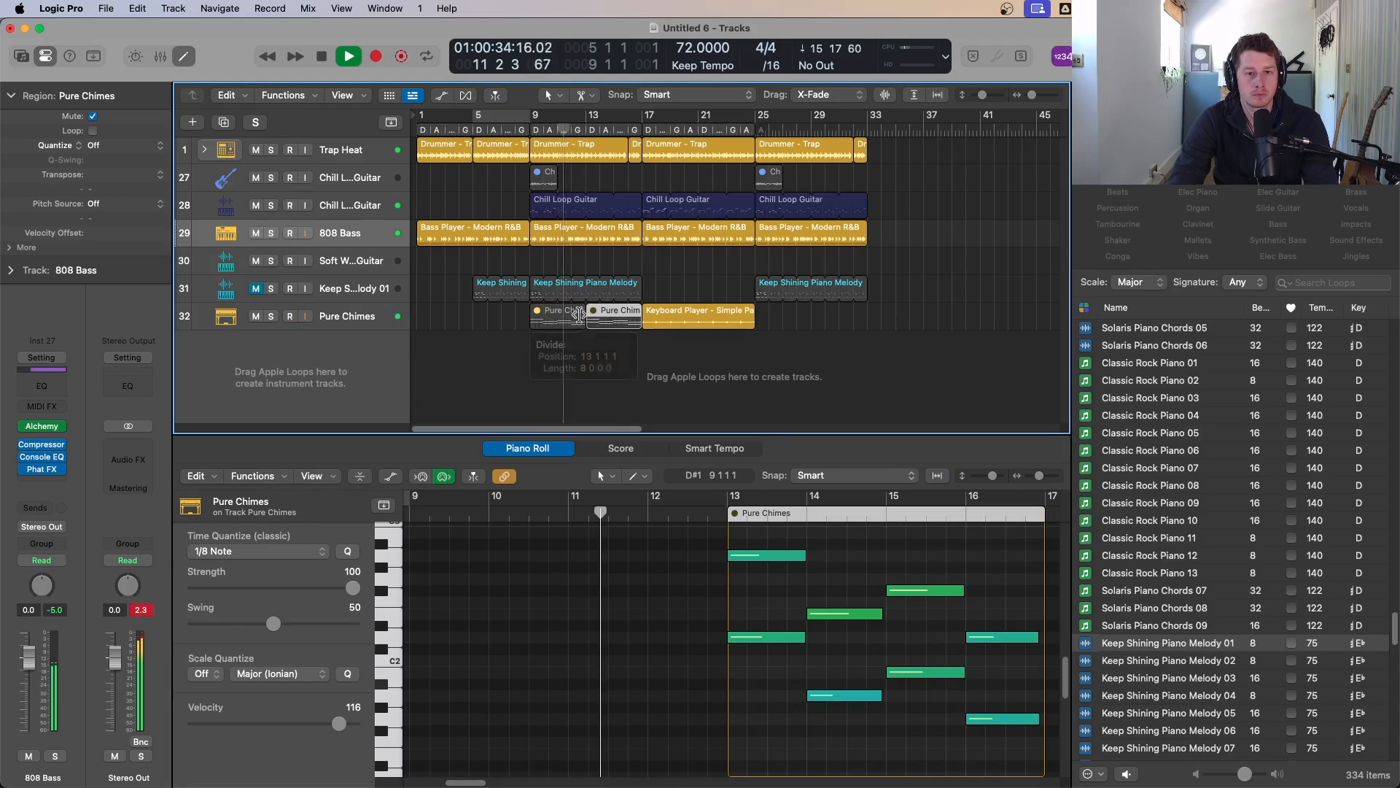
click(569, 316)
click(605, 324)
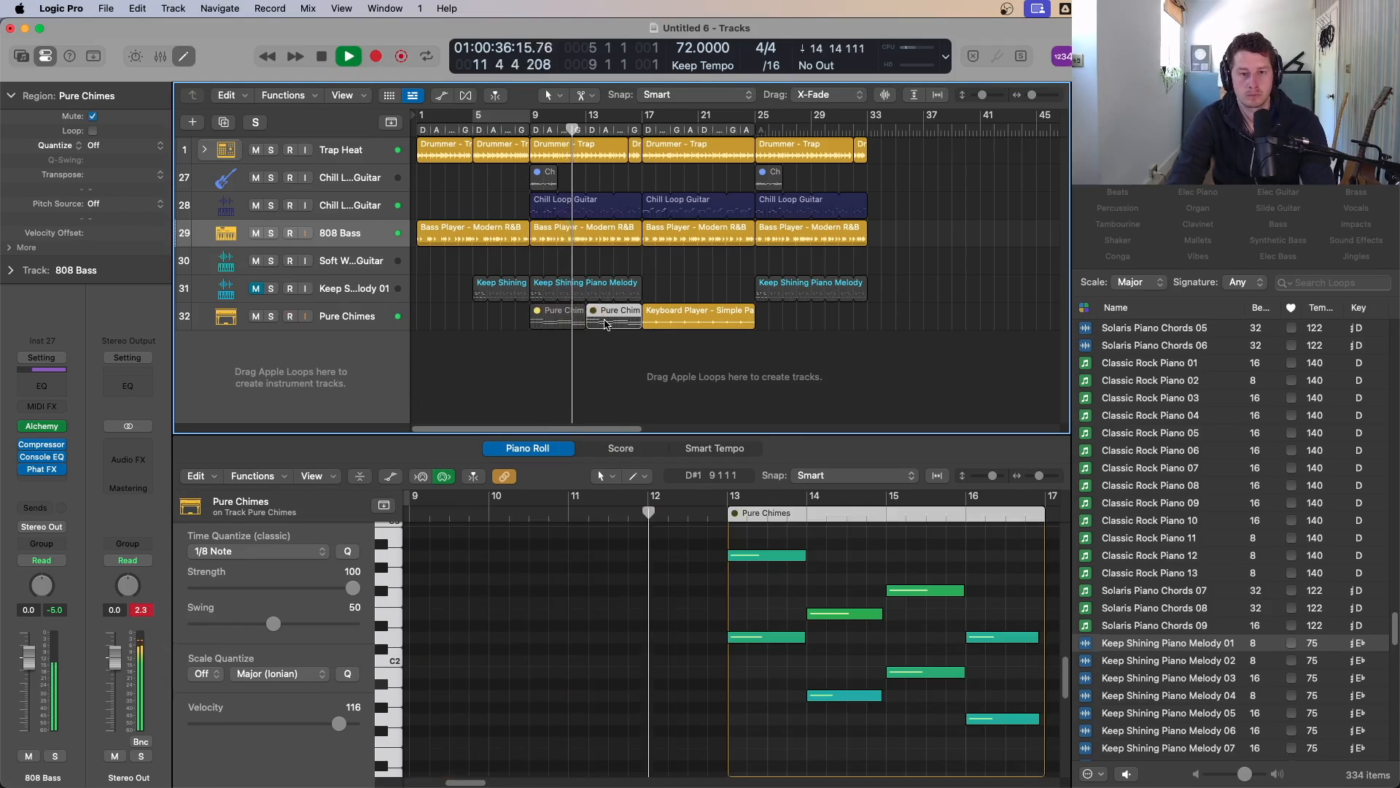
Step: Unmute the Pure Chimes region starting at bar 13
key(ctrl+m)
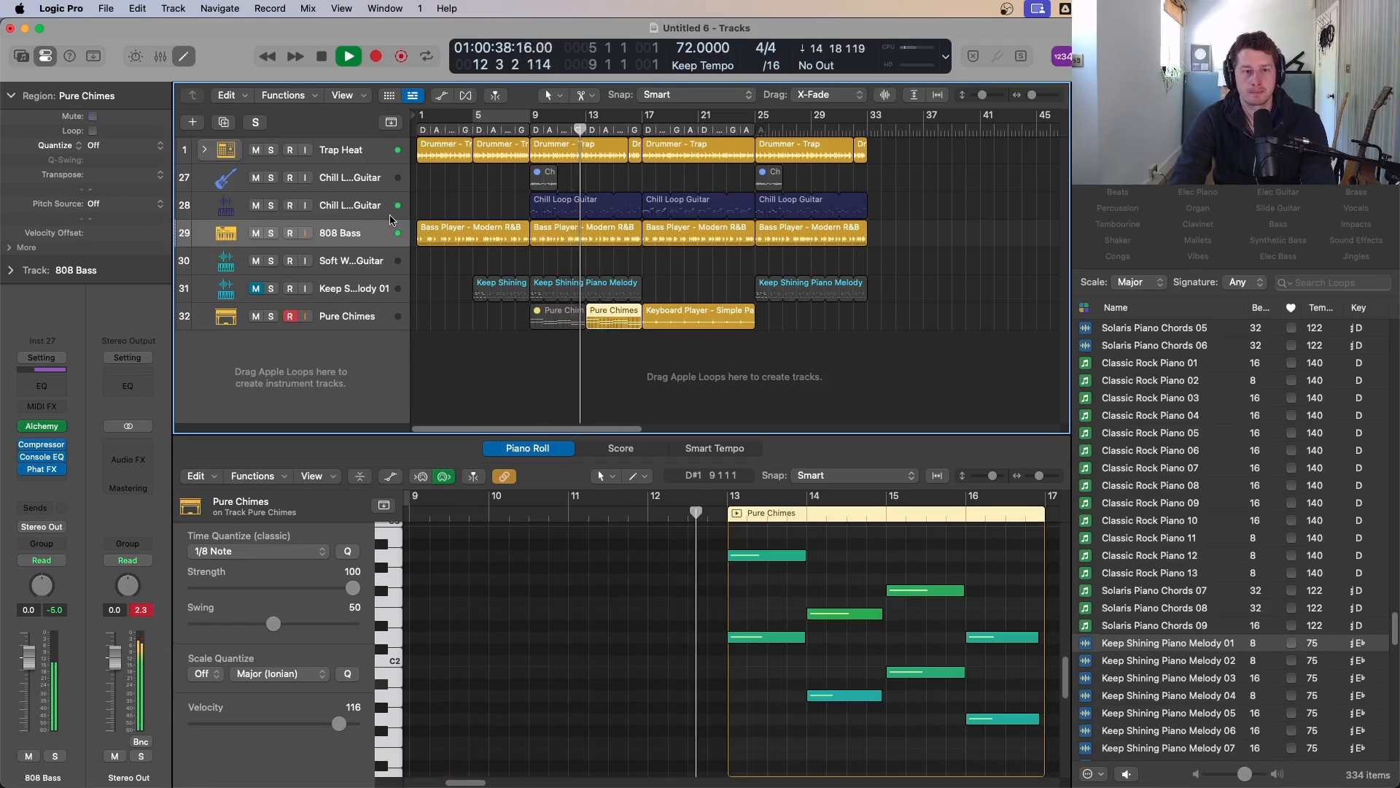
Step: Lower the Chill Loop Guitar track volume slightly to -0.8 dB
click(302, 205)
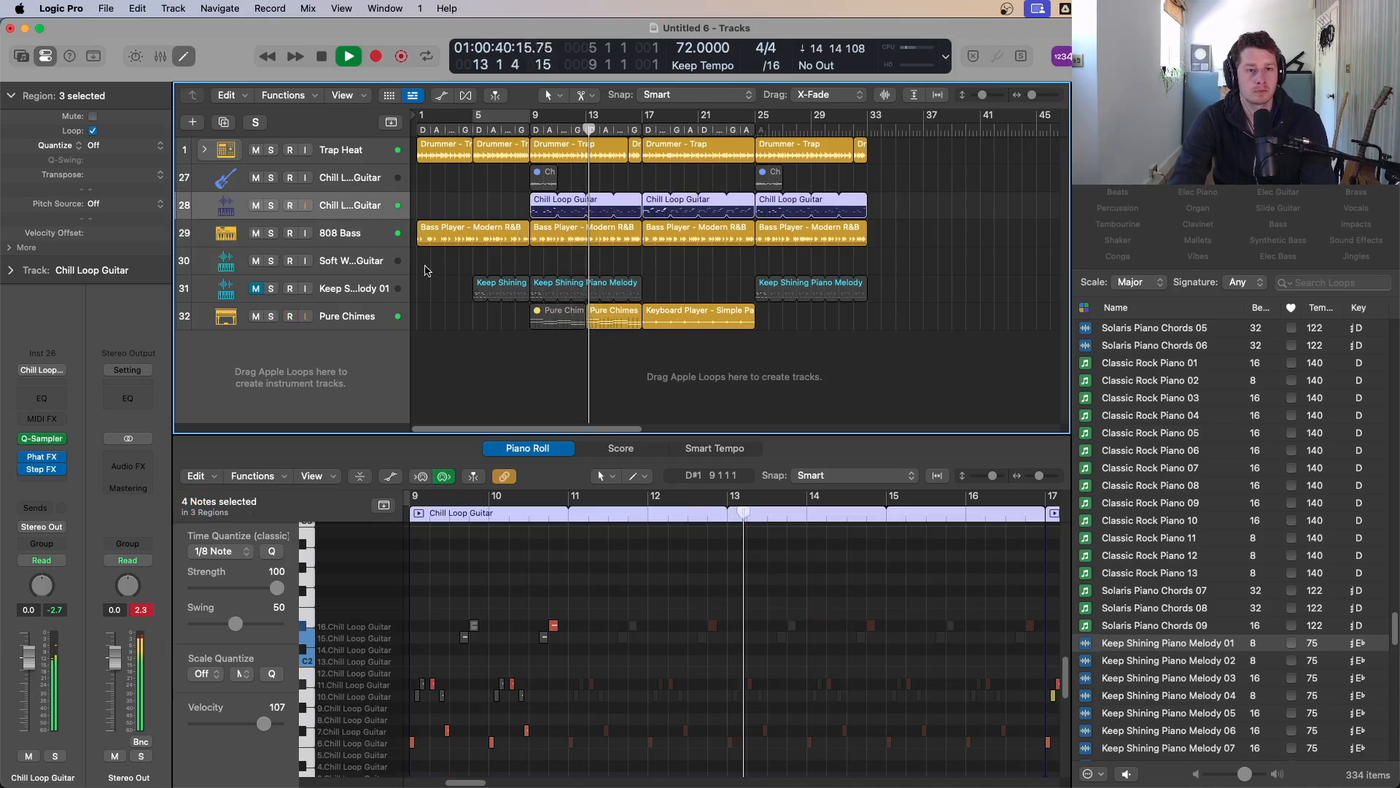
drag(29, 660, 29, 664)
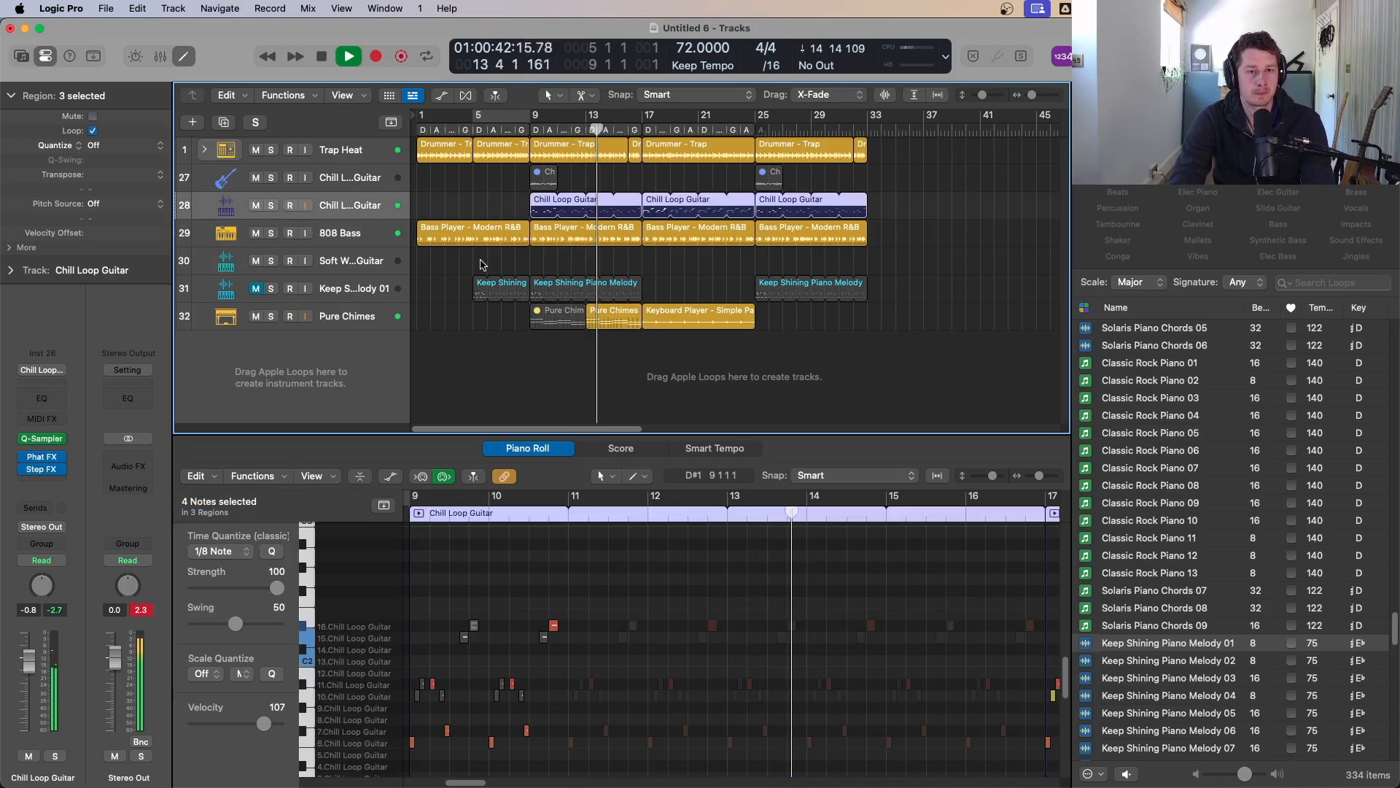
Step: Copy the Chill Loop Guitar MIDI region to bar 1
click(551, 255)
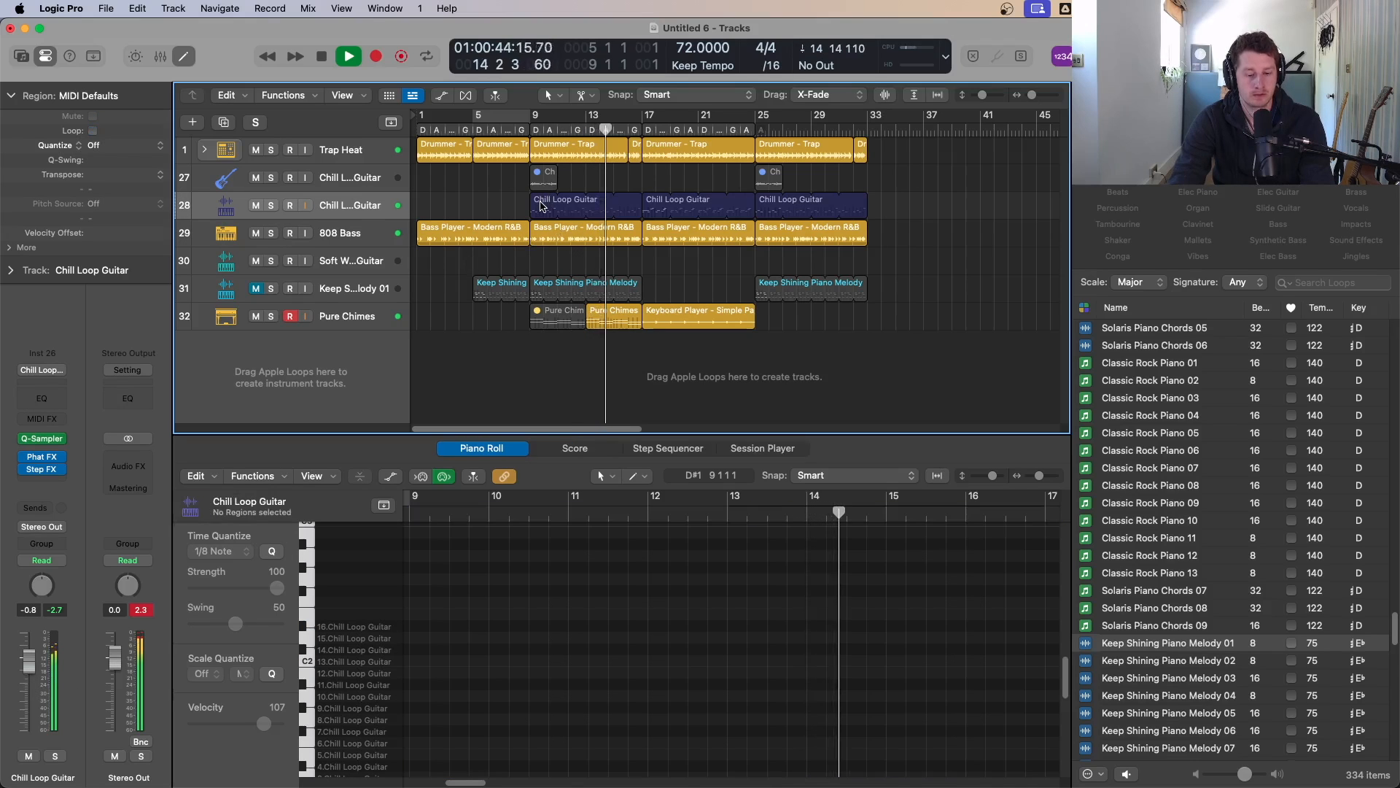
drag(541, 206, 433, 208)
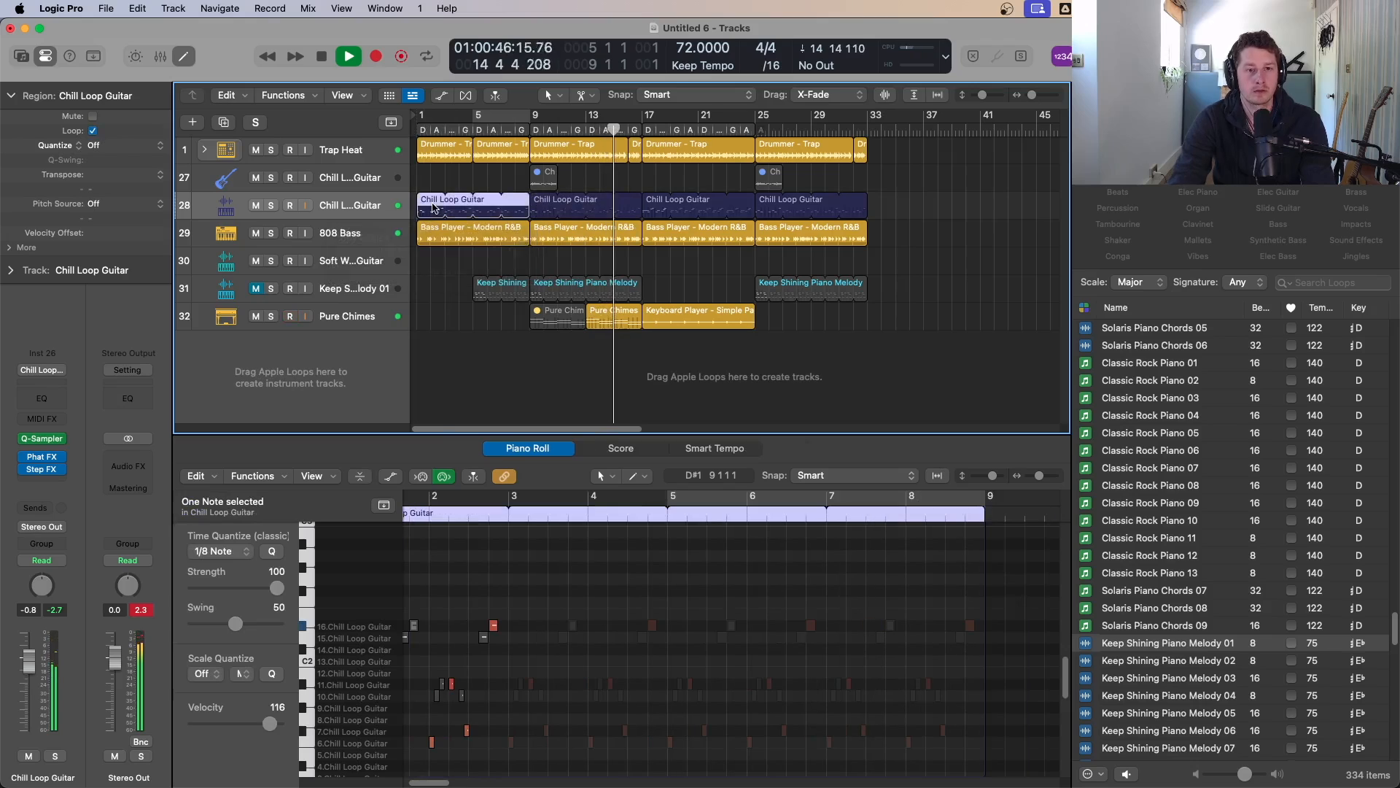
Step: Set the cycle range to bars 21 to 25
drag(869, 384, 463, 108)
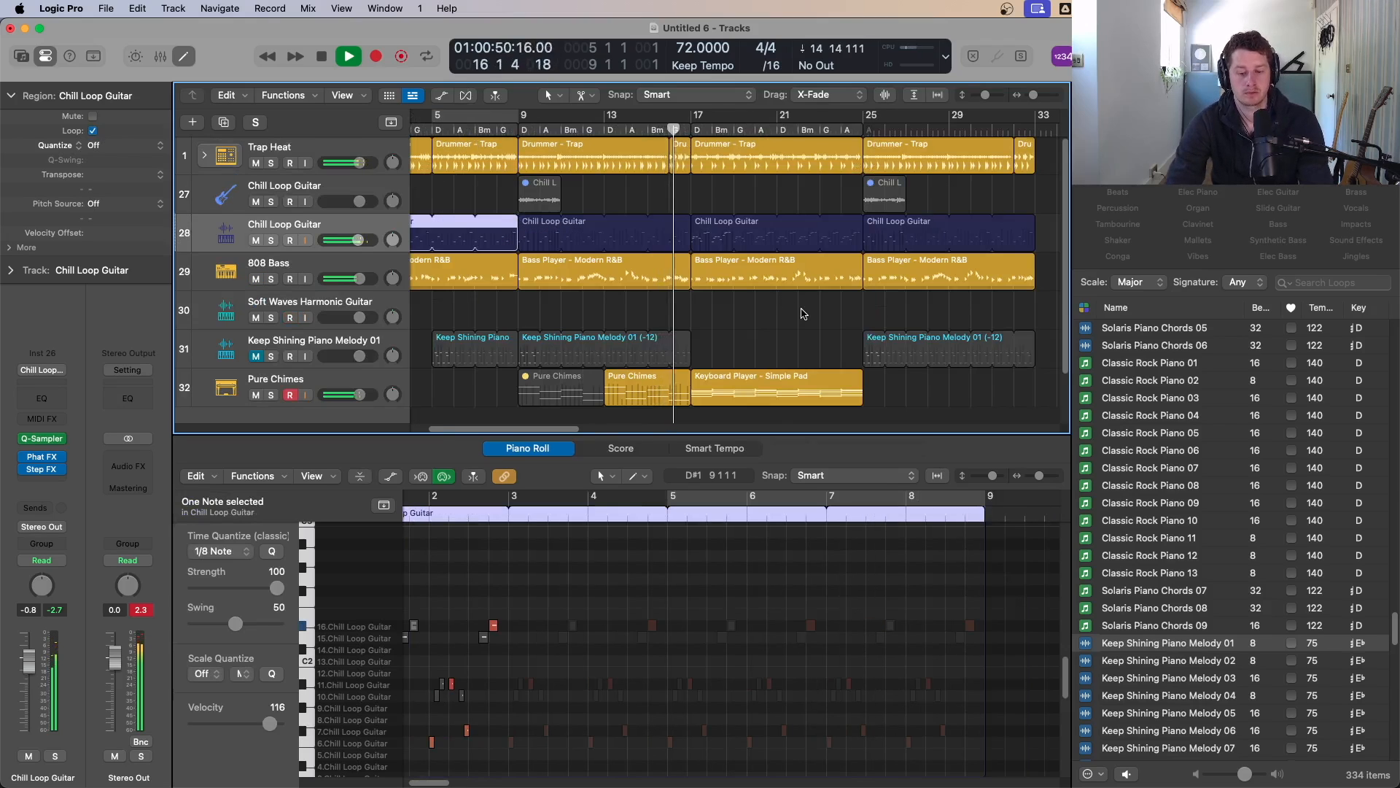
key(o)
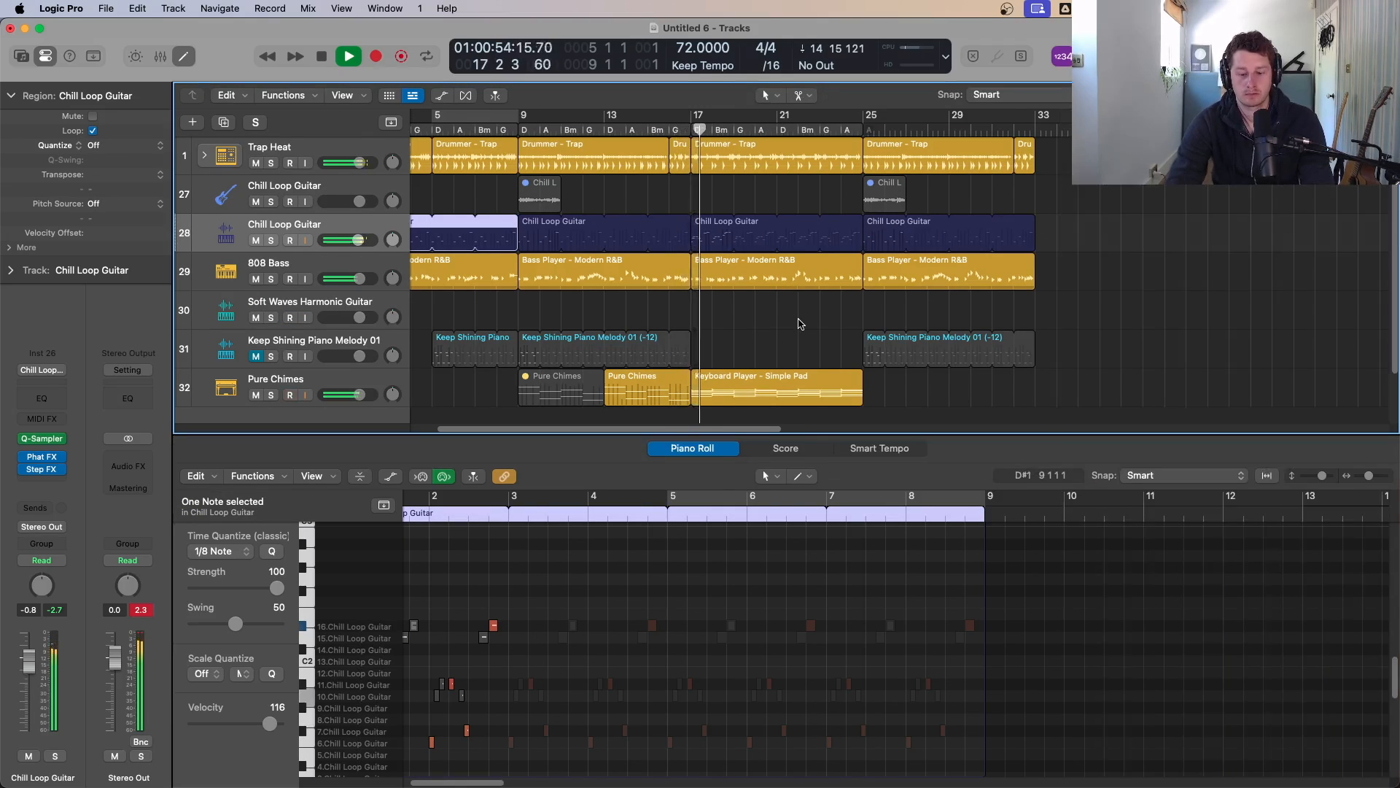
key(e)
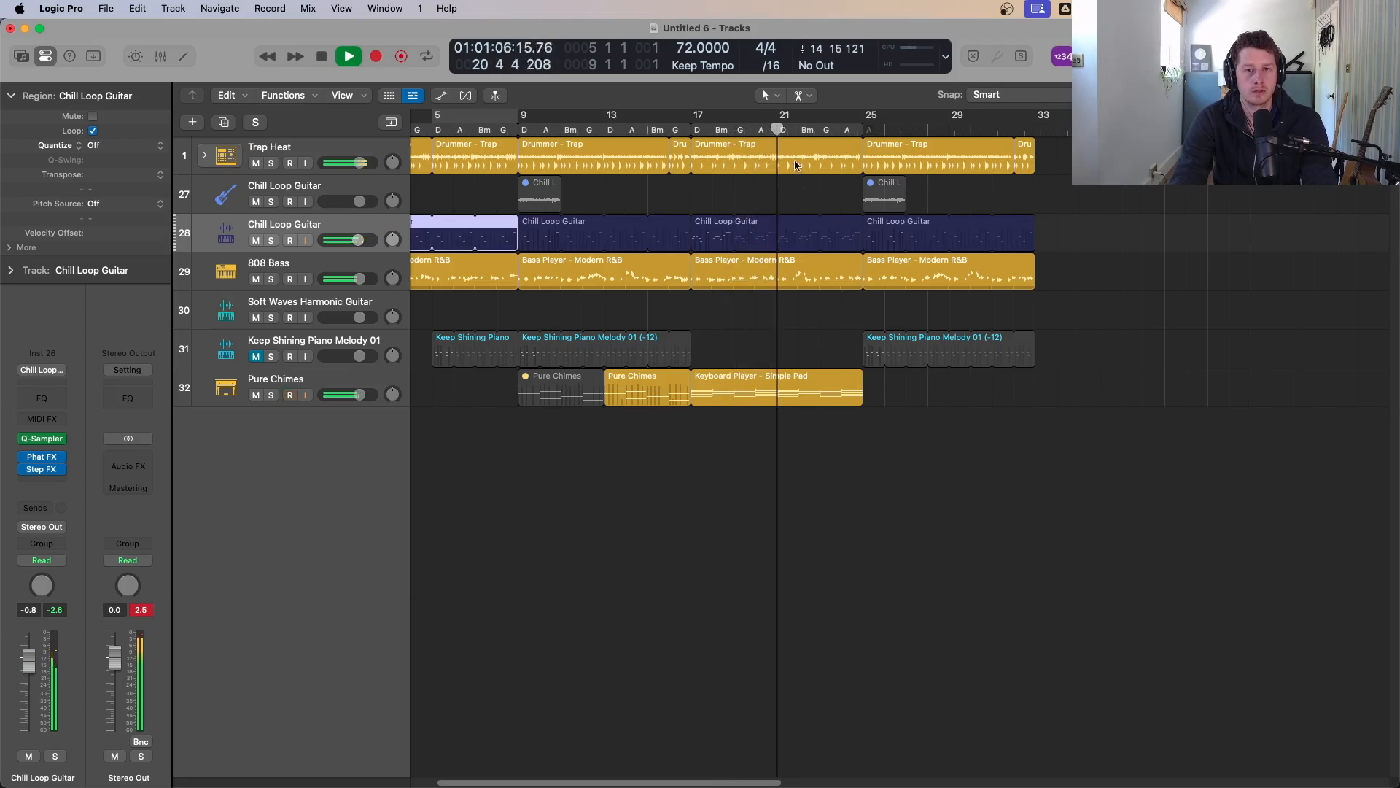
drag(783, 115, 862, 116)
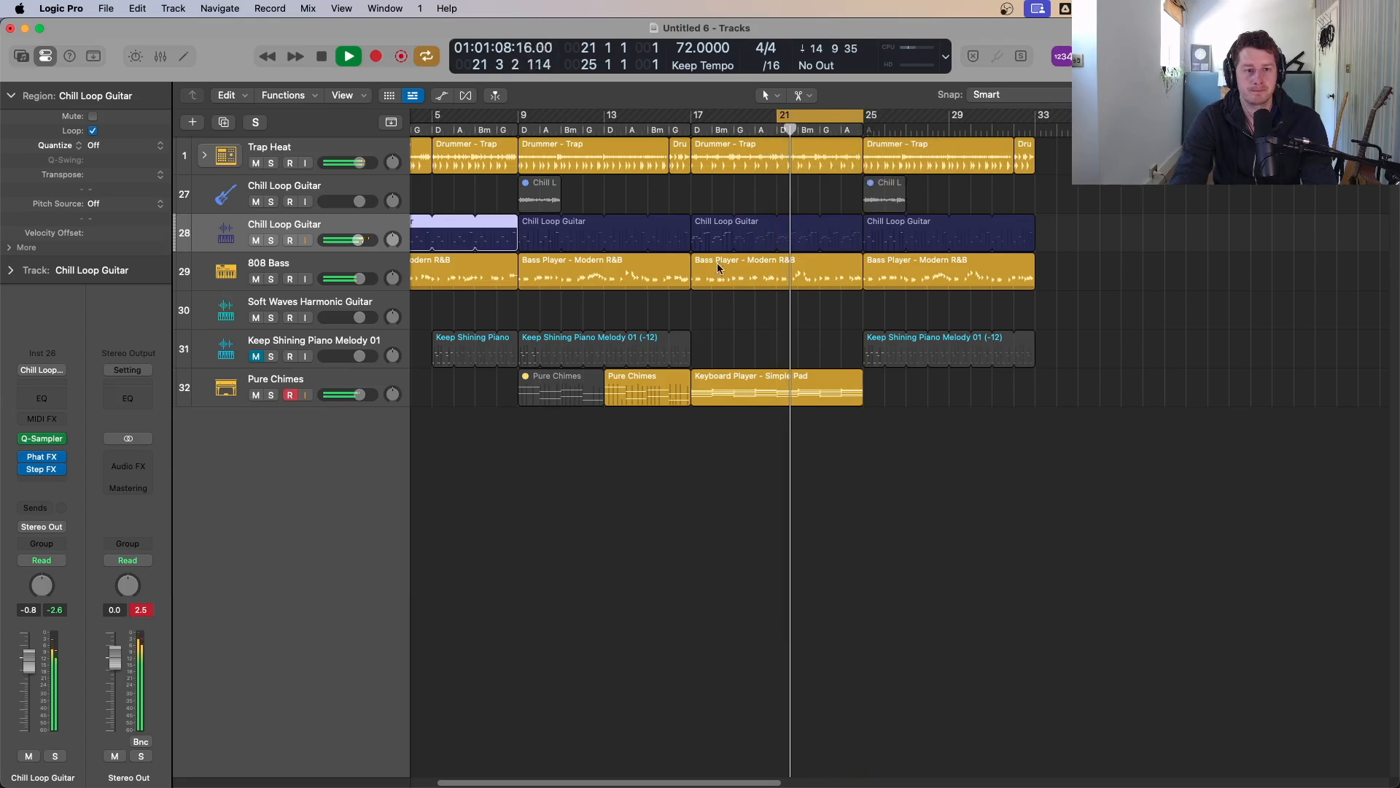
Step: Select the Soft Waves Harmonic Guitar track for recording and disarm recording on Pure Chimes
click(316, 303)
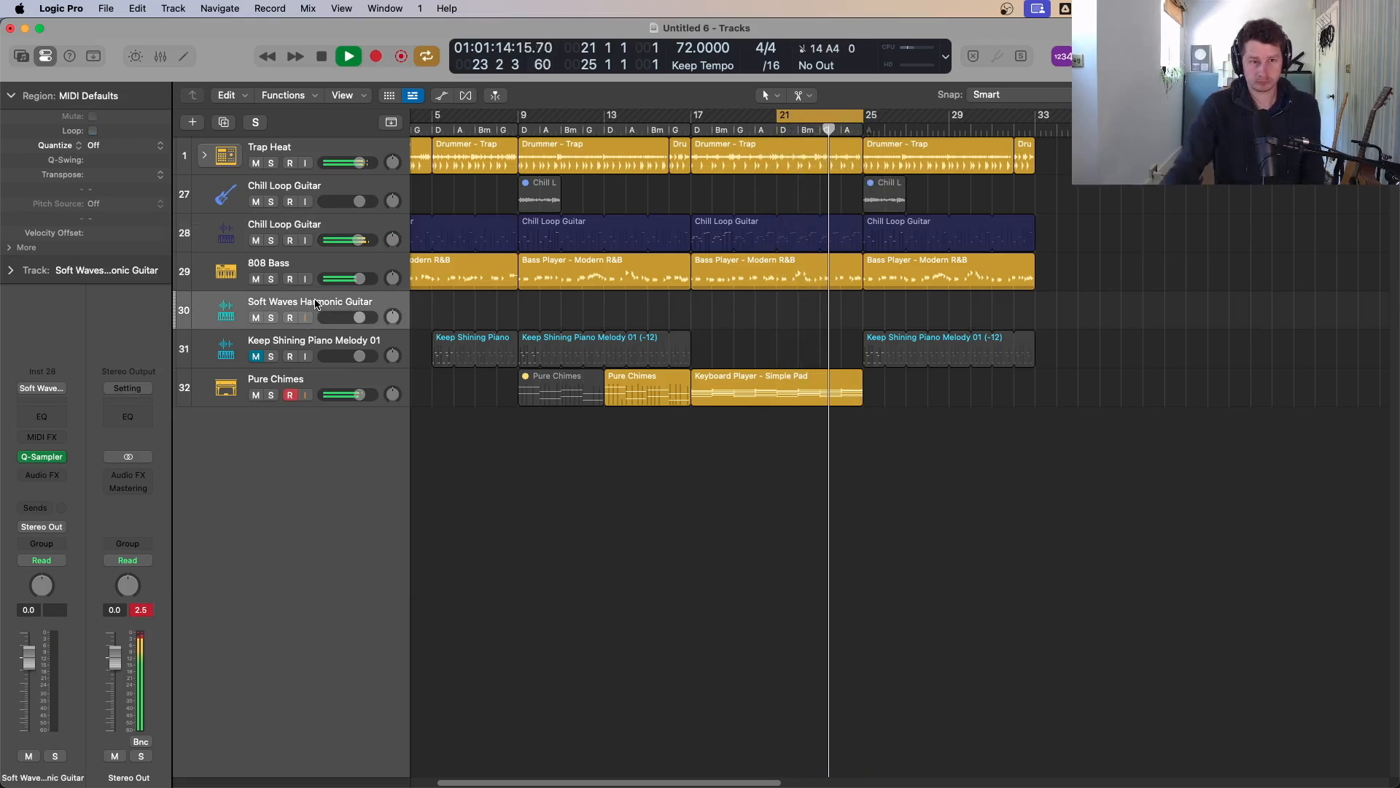
click(291, 396)
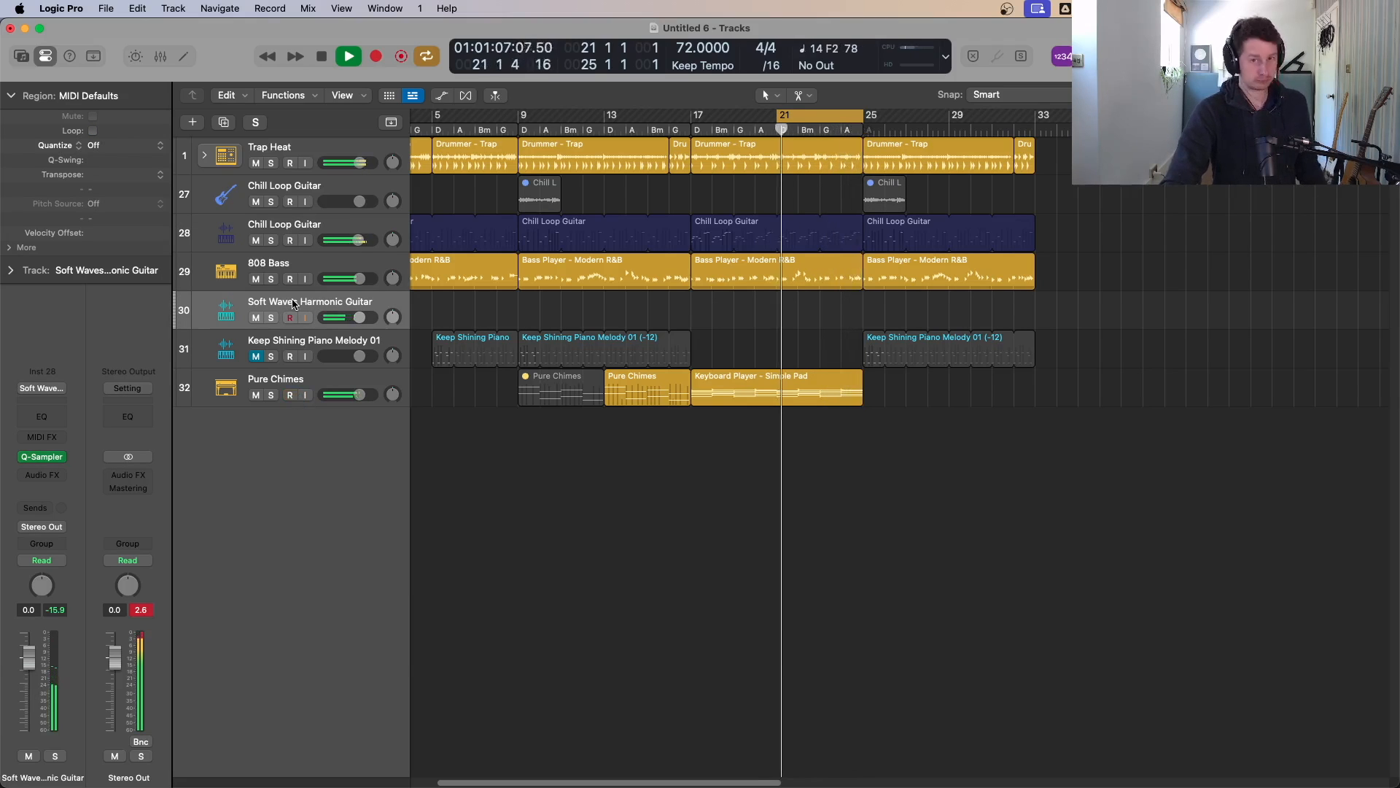
drag(807, 117, 890, 131)
key(space)
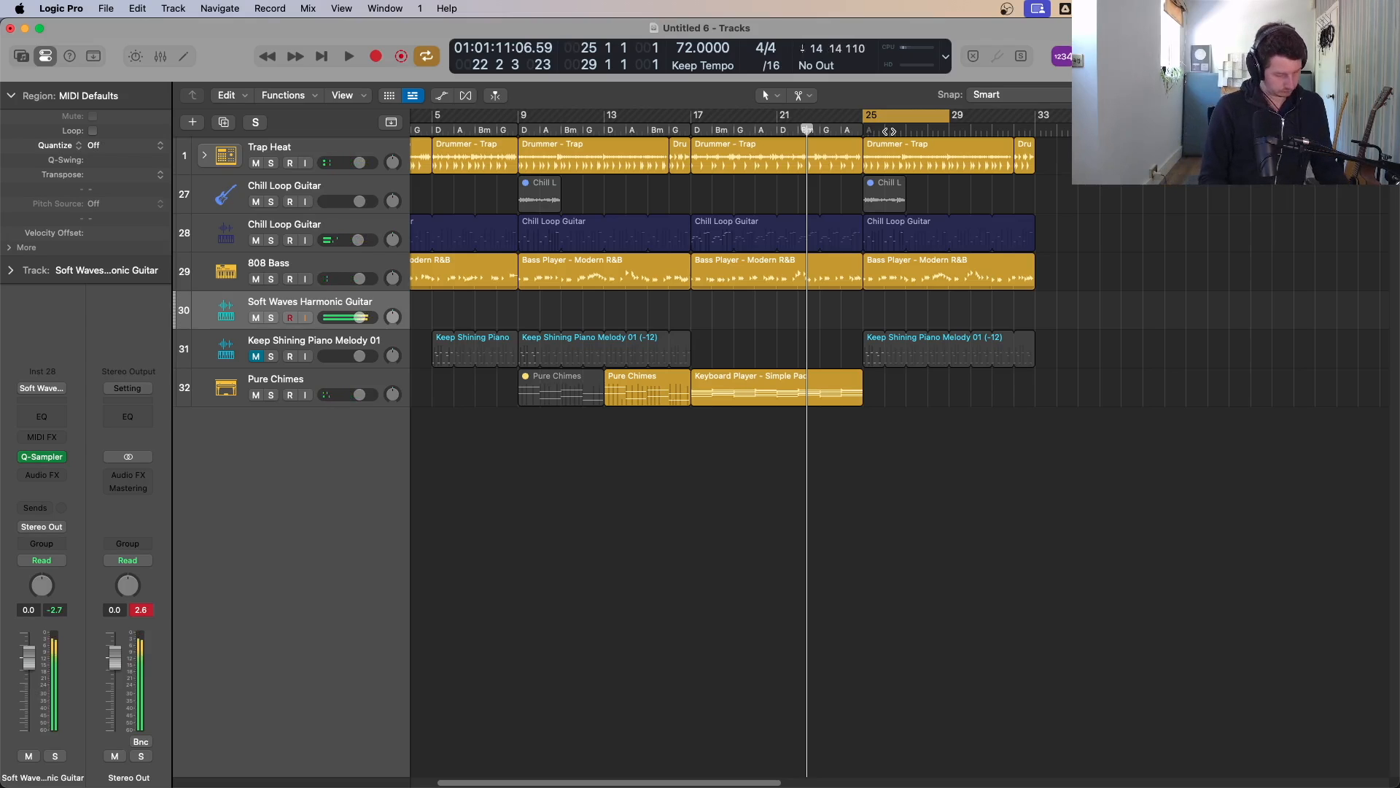
key(space)
Step: Record a Soft Waves Harmonic Guitar part over the bars 21 to 25 cycle
key(space)
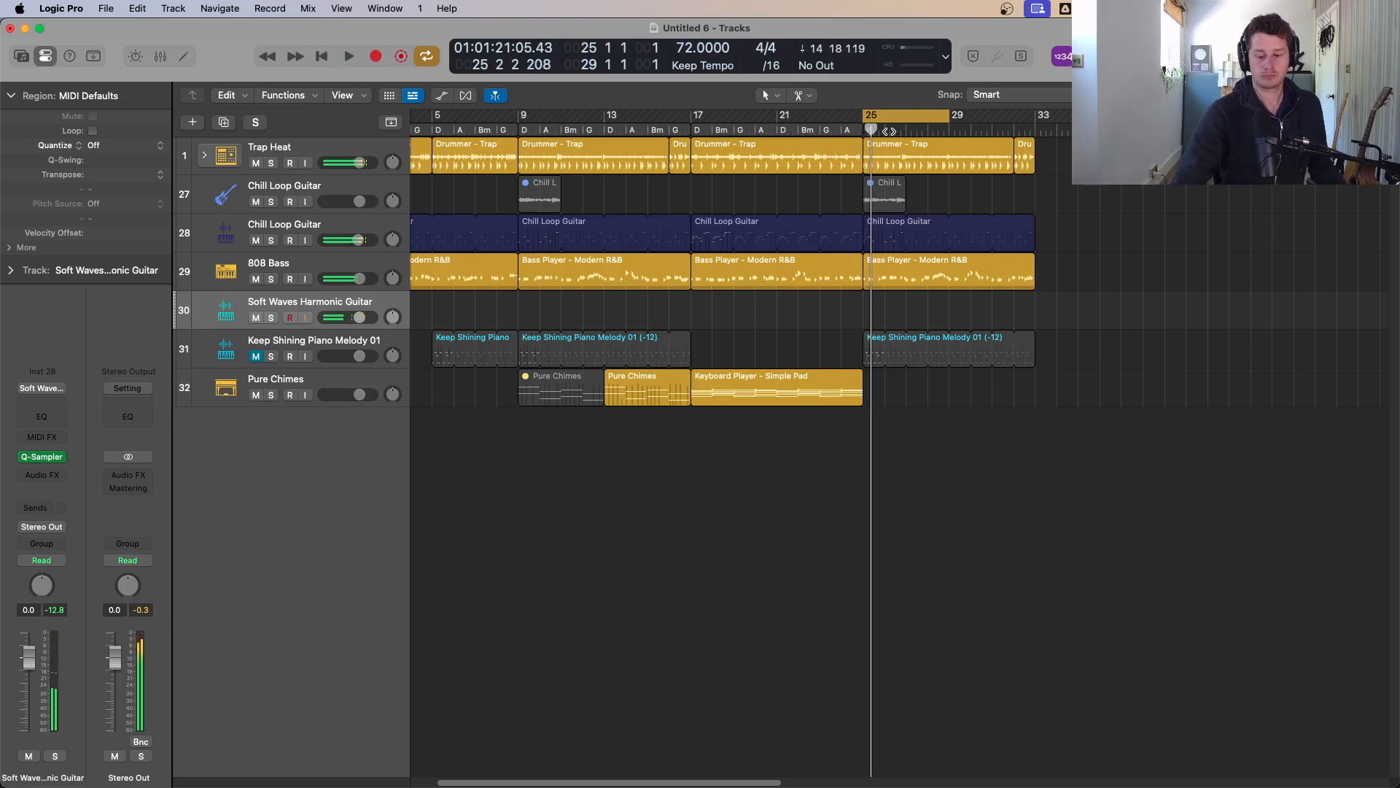
drag(782, 115, 875, 125)
key(space)
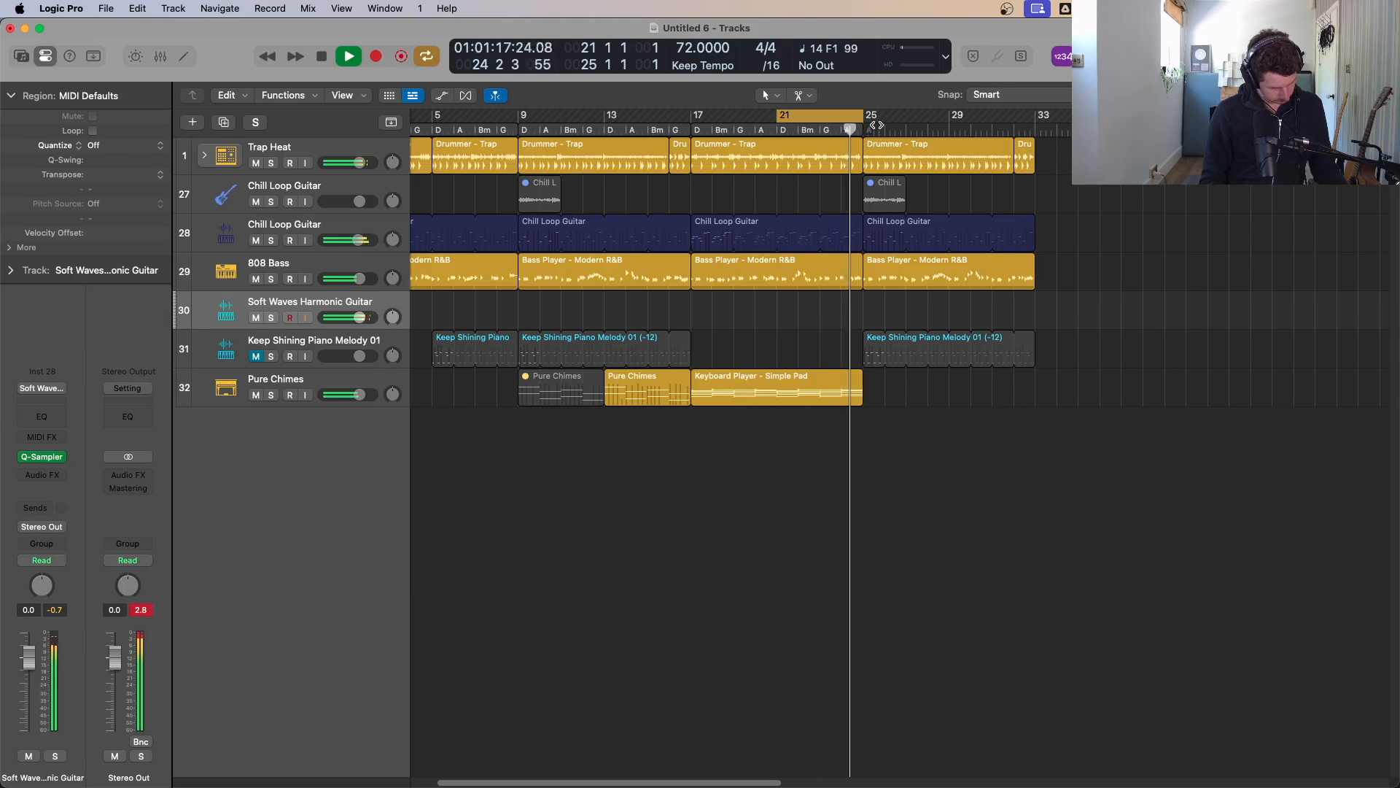
key(space)
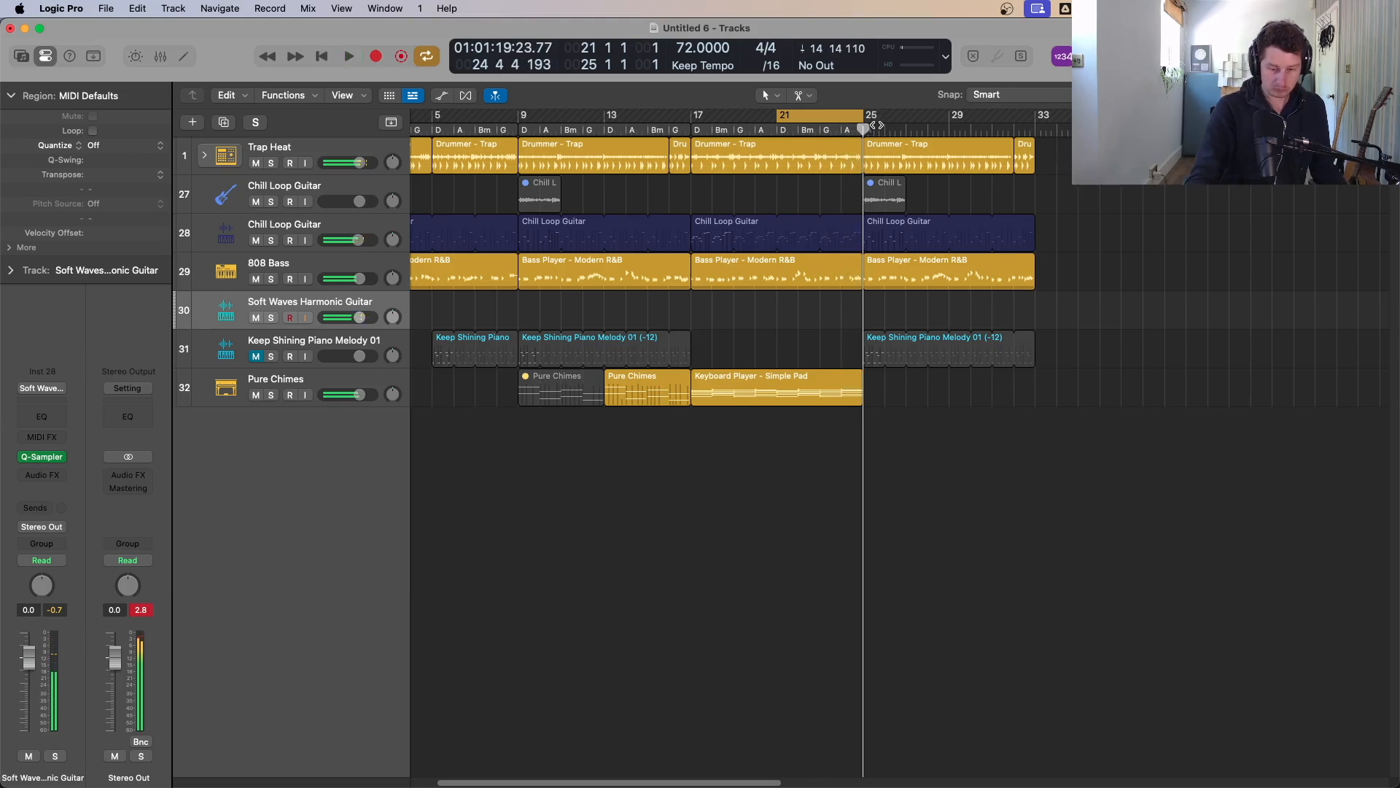
key(r)
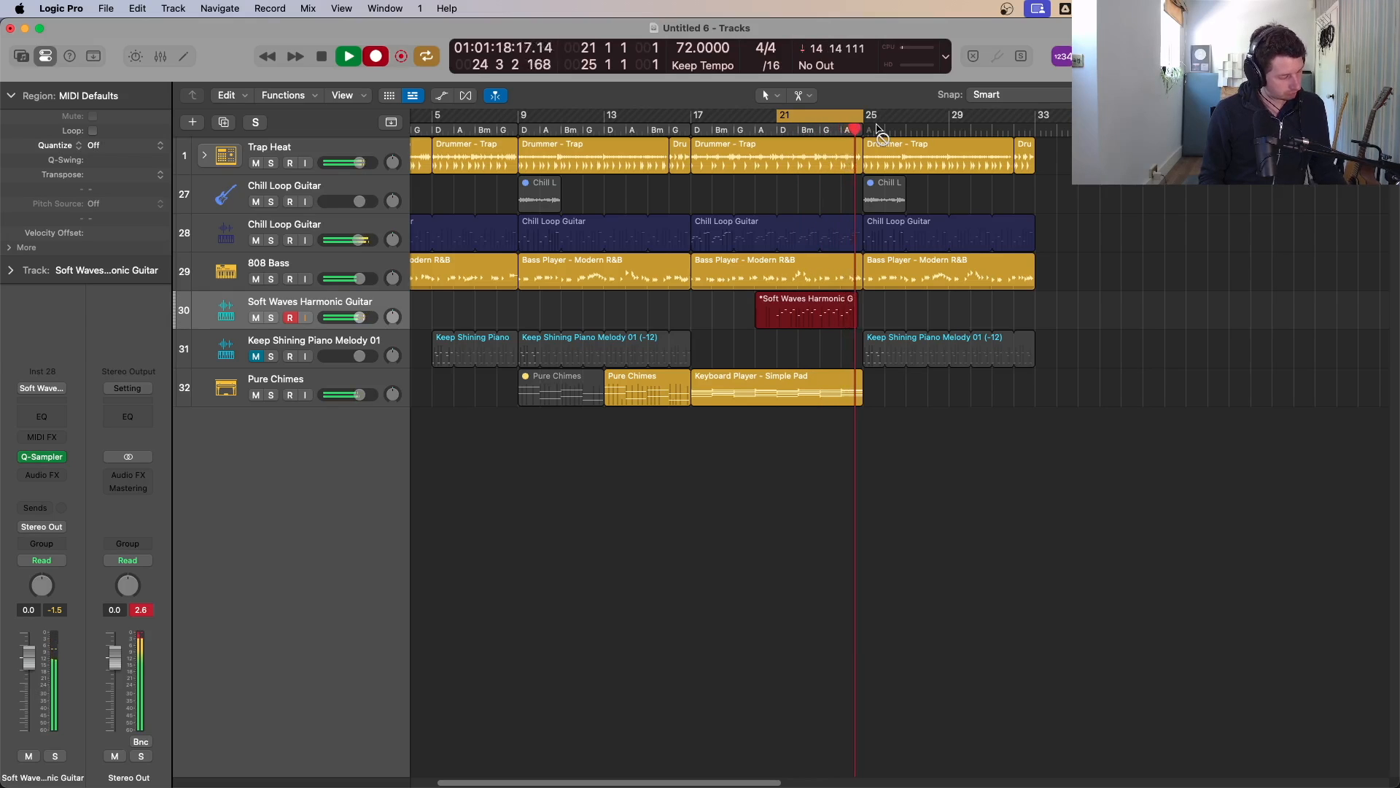
key(space)
key(space)
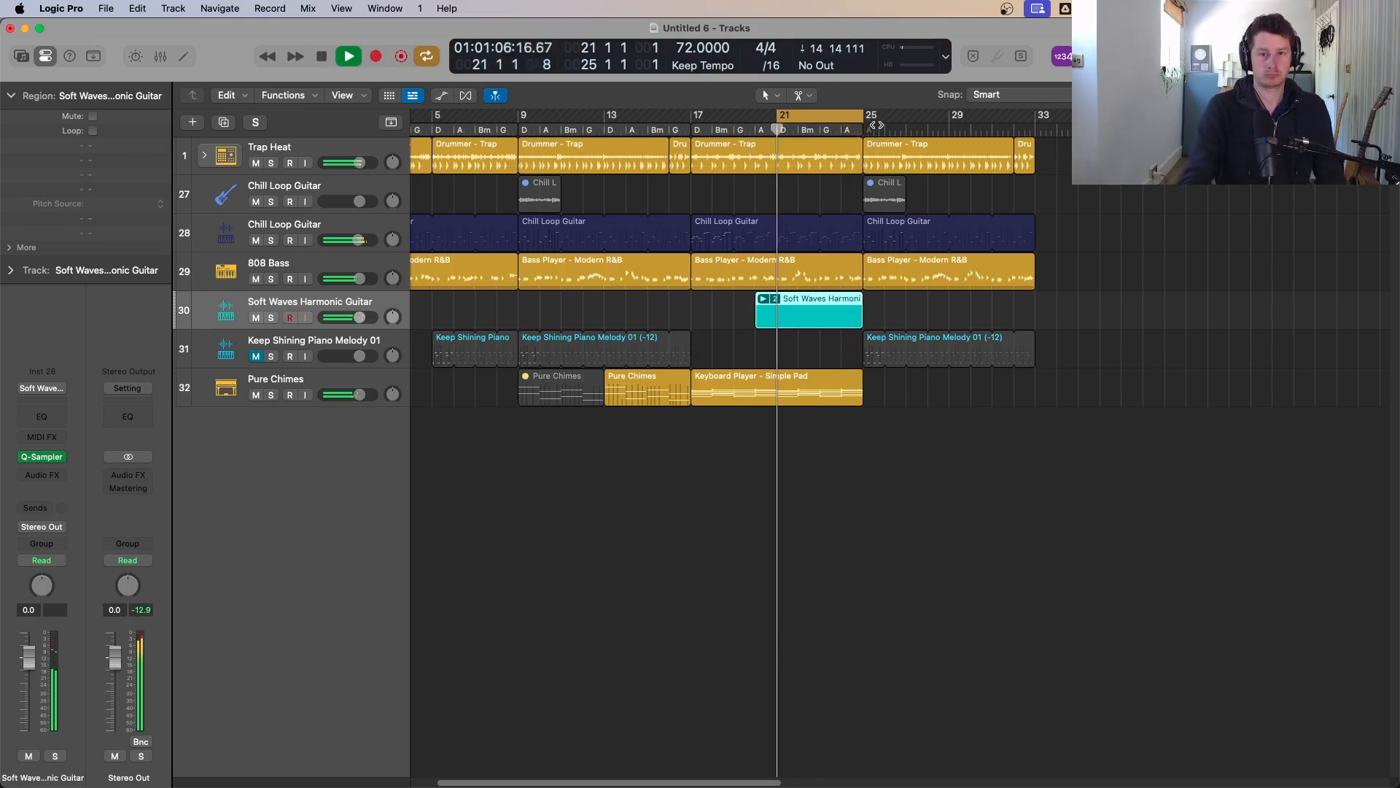
Step: Choose take 1 in the Soft Waves Harmonic Guitar take folder and audition it
click(768, 298)
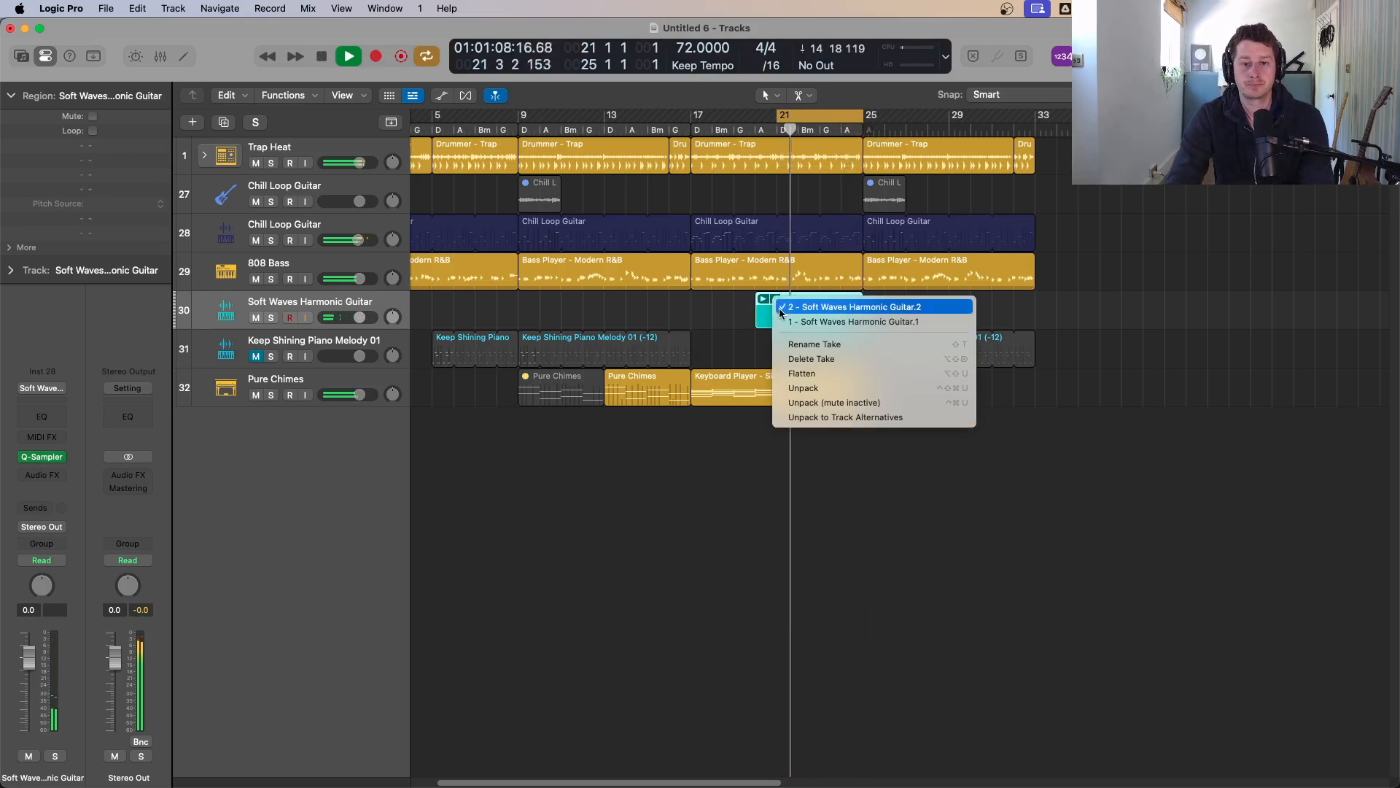
click(787, 322)
key(space)
click(764, 299)
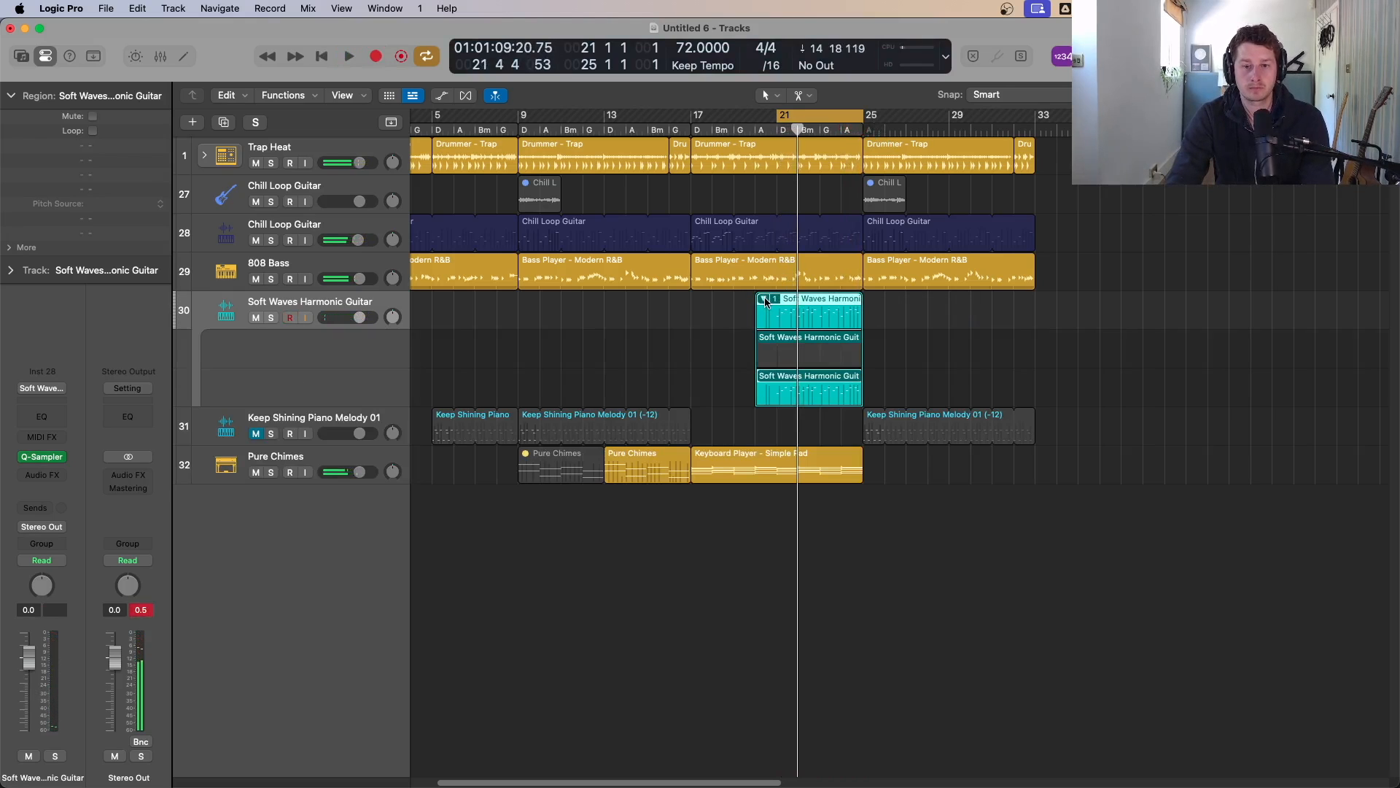
click(774, 302)
click(784, 369)
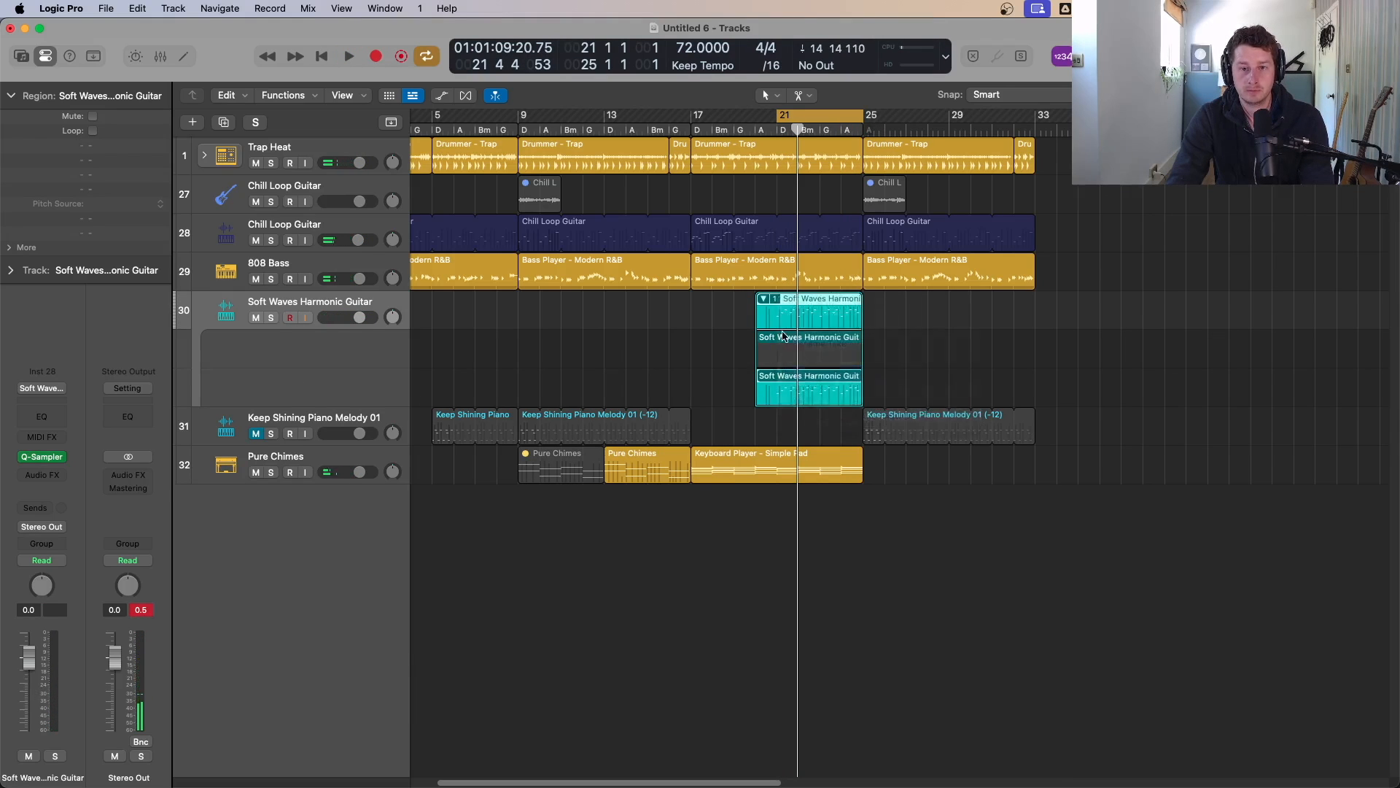
key(space)
Step: Open the take in the Piano Roll, select all notes and quantize them to 1/16 Note
double_click(803, 312)
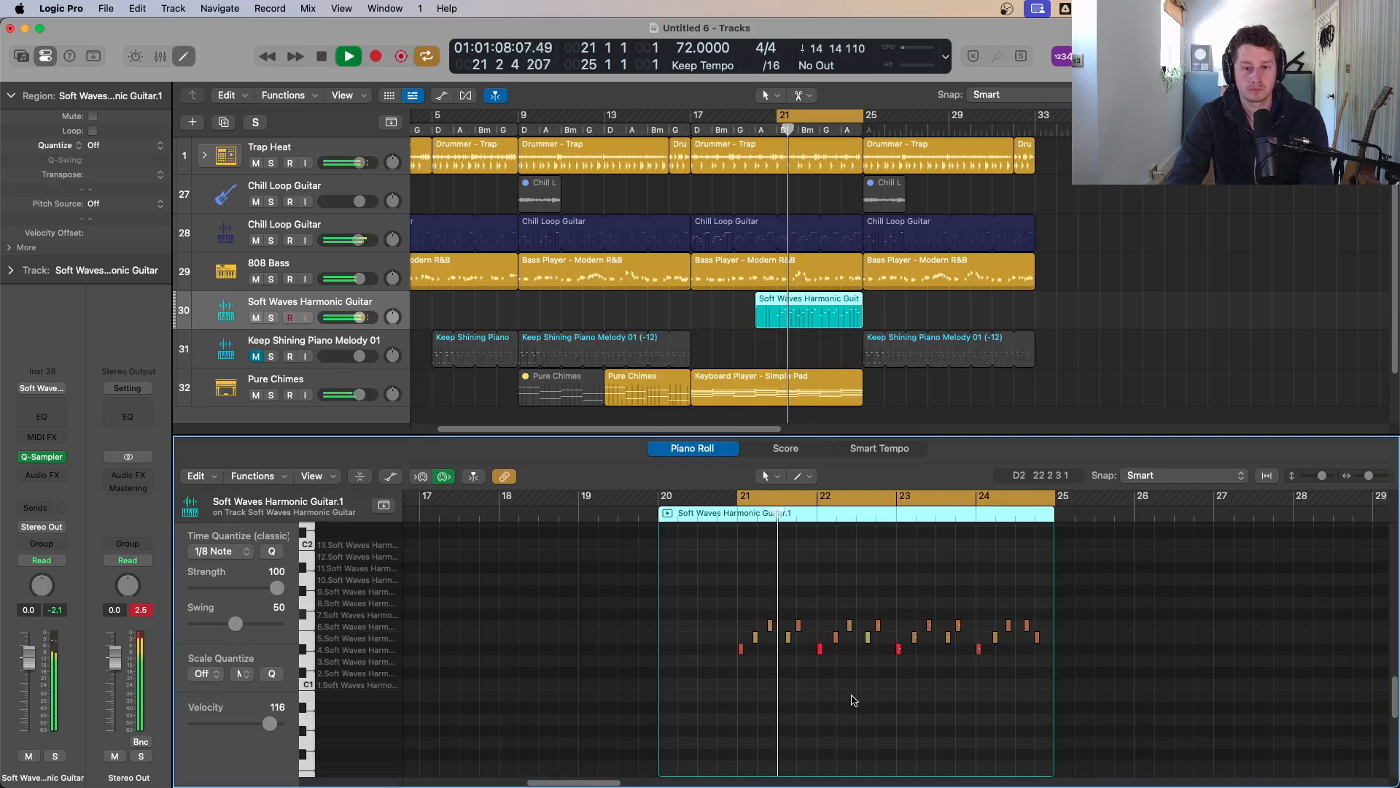
key(super+a)
key(space)
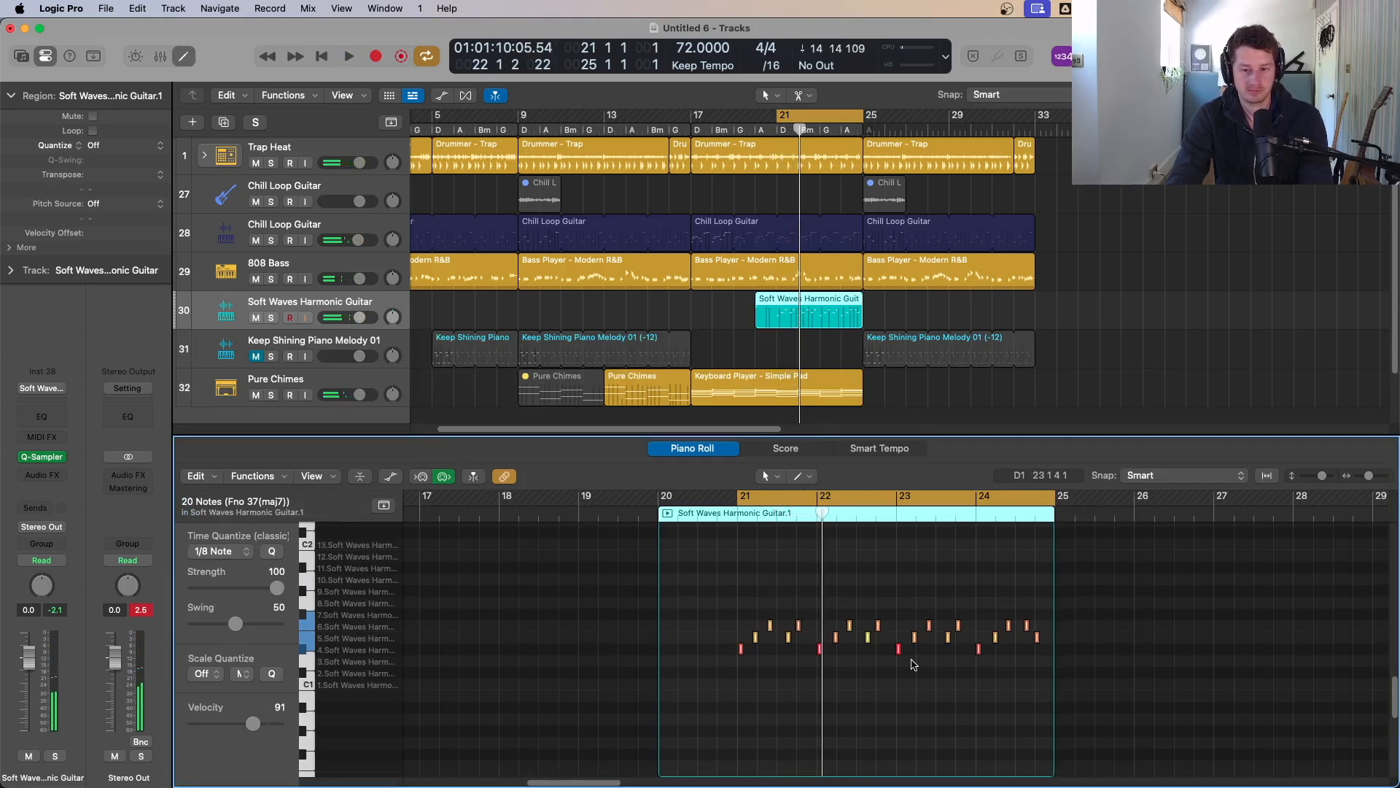
key(q)
key(space)
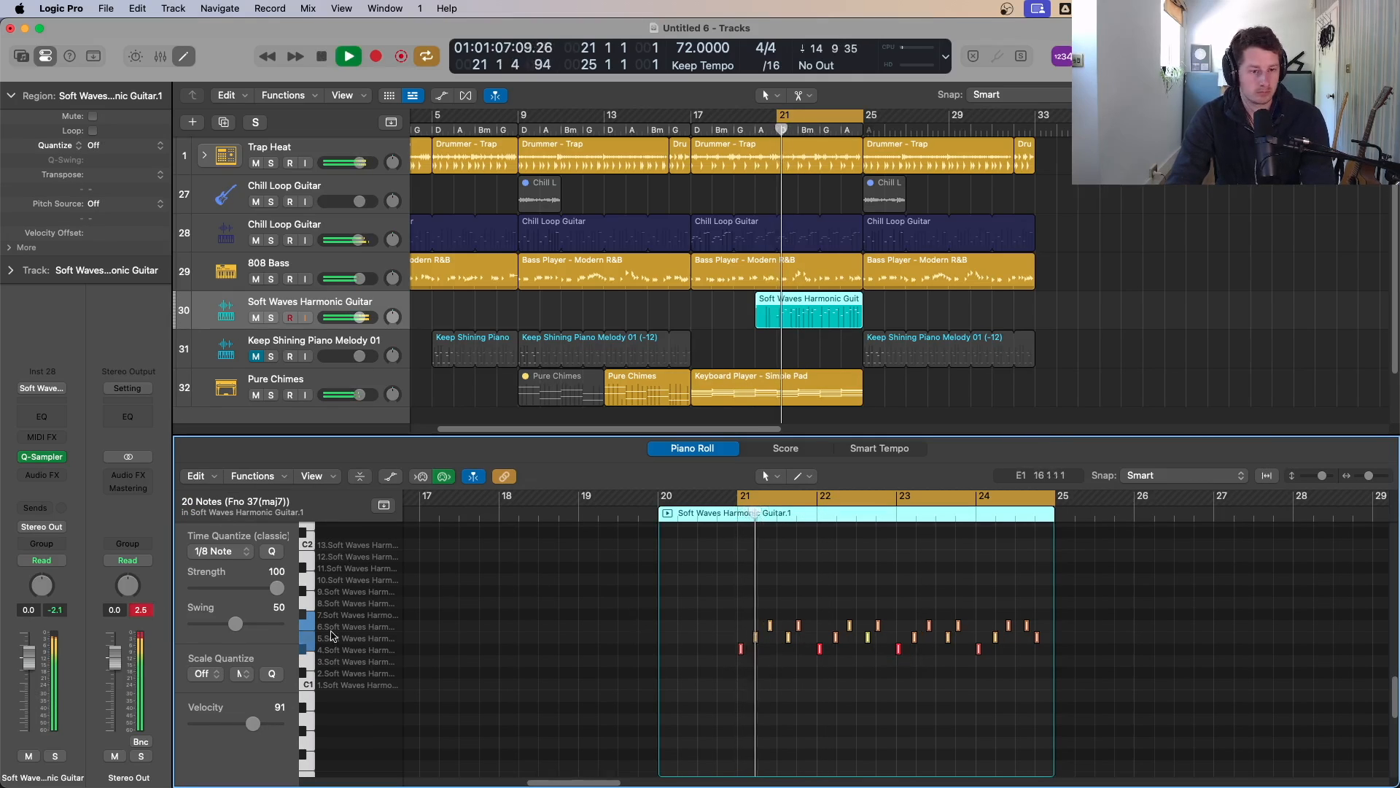
click(218, 551)
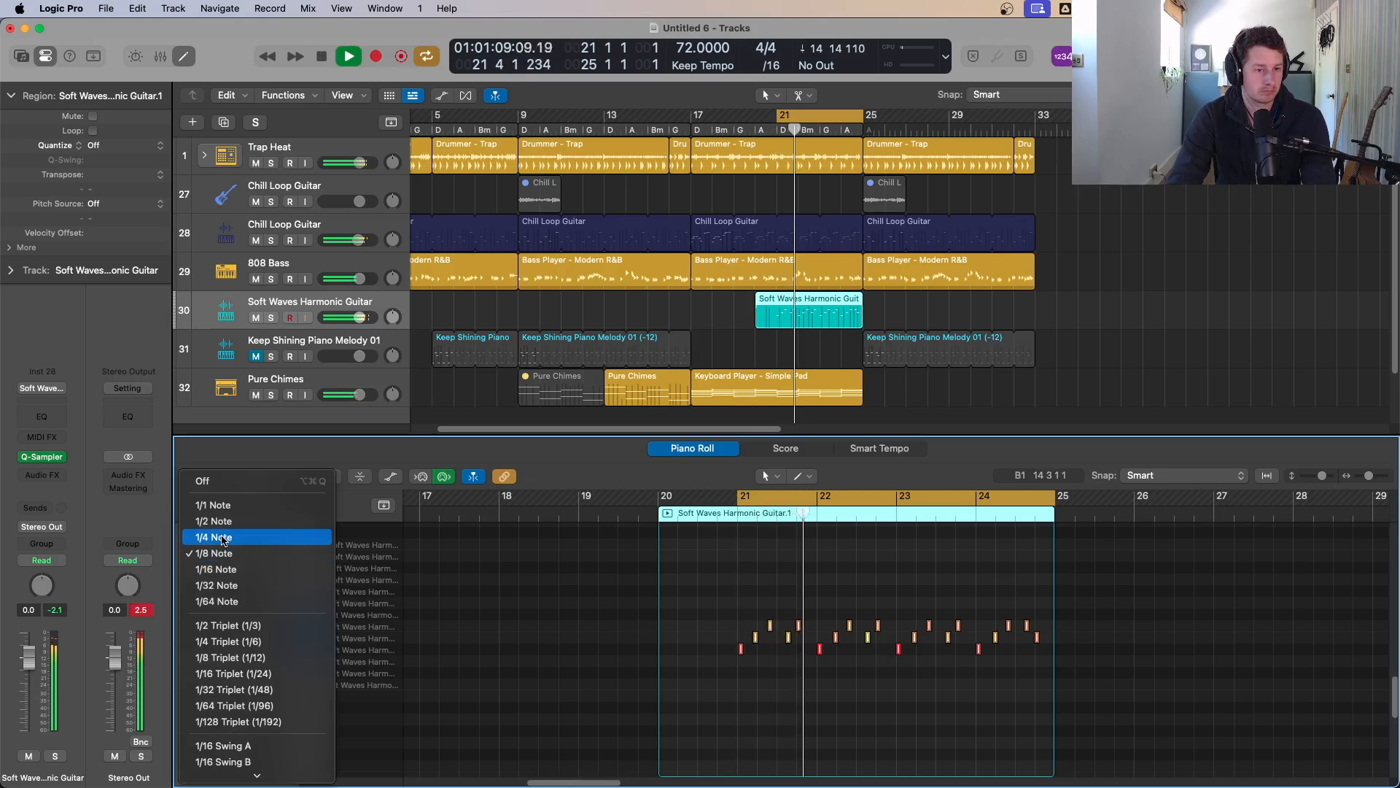
click(216, 568)
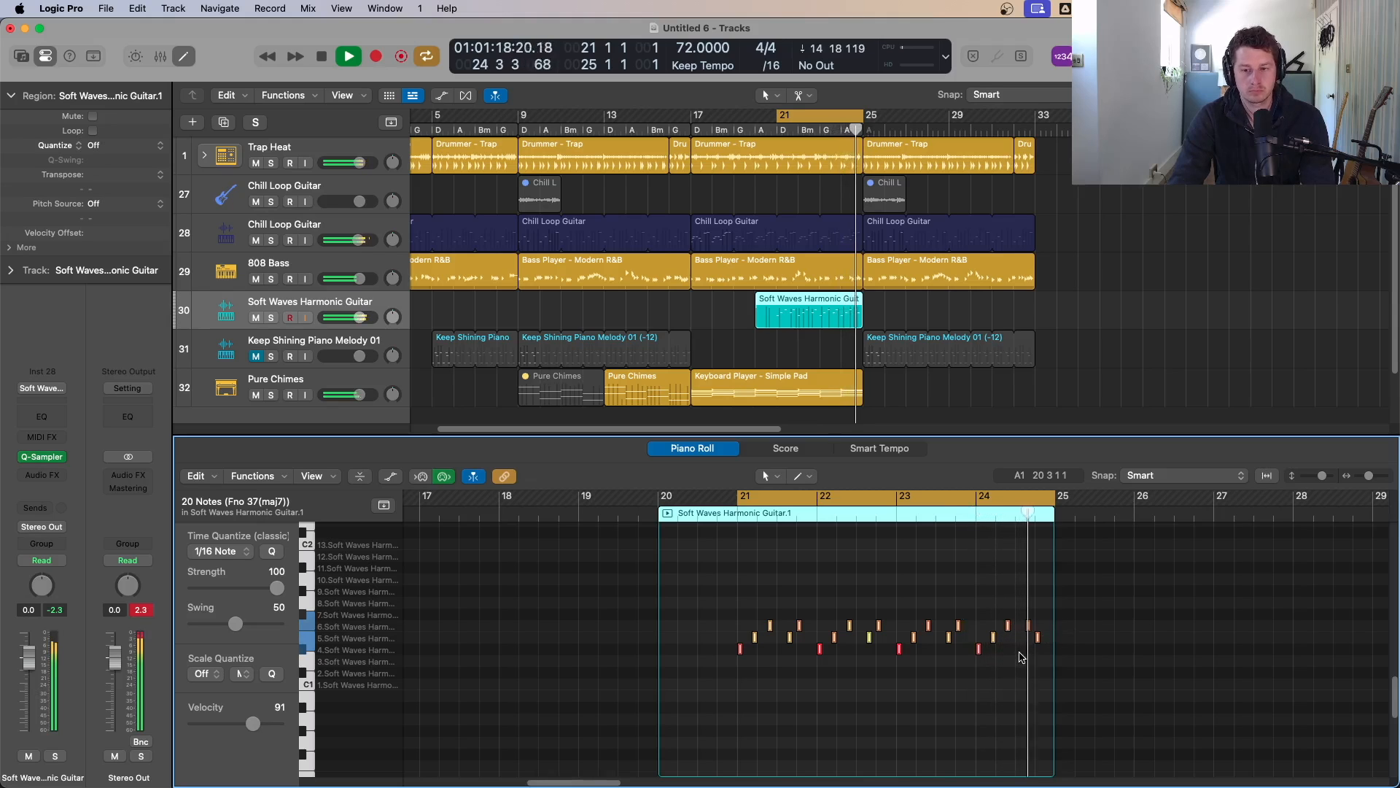
Step: Adjust the last note near the end of bar 24 and audition the part
click(1020, 608)
click(1028, 624)
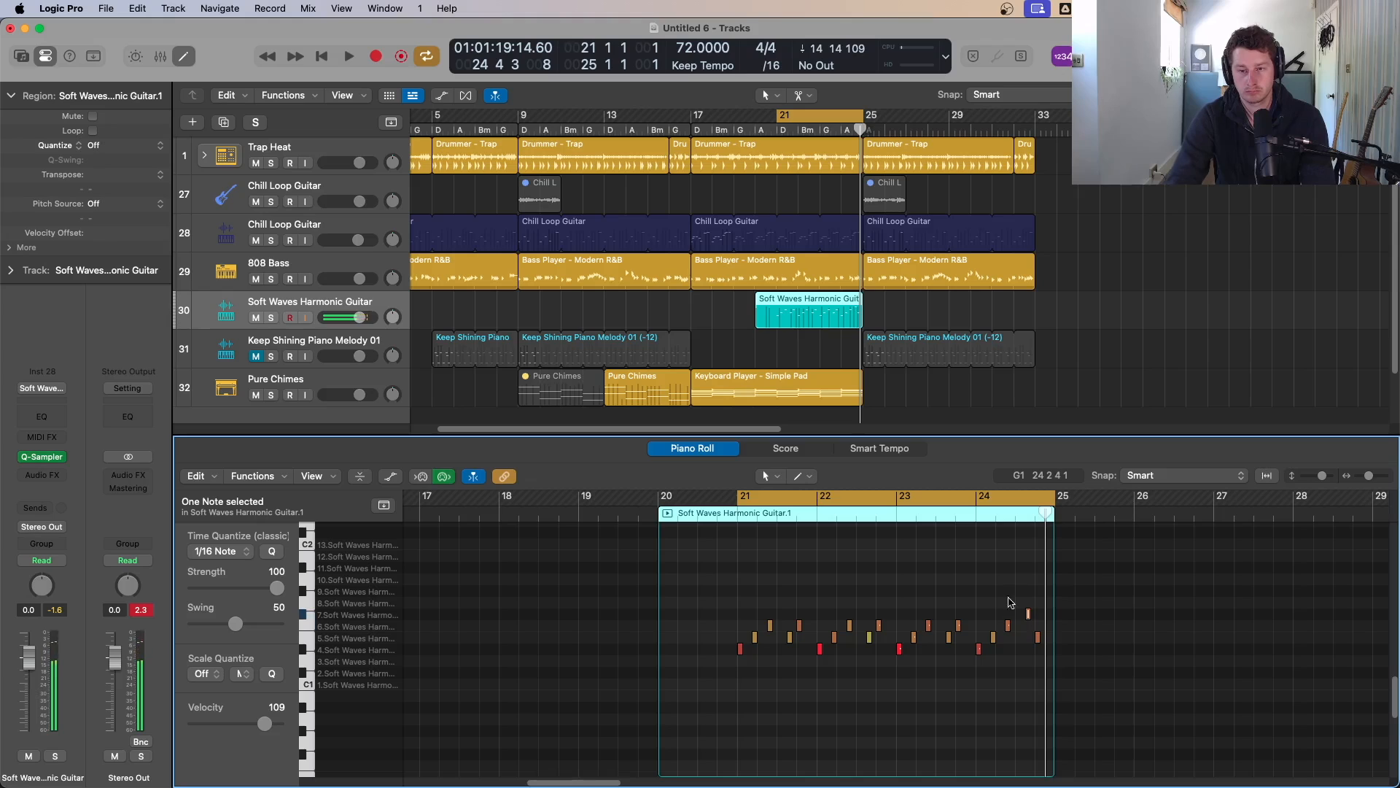
click(970, 521)
key(space)
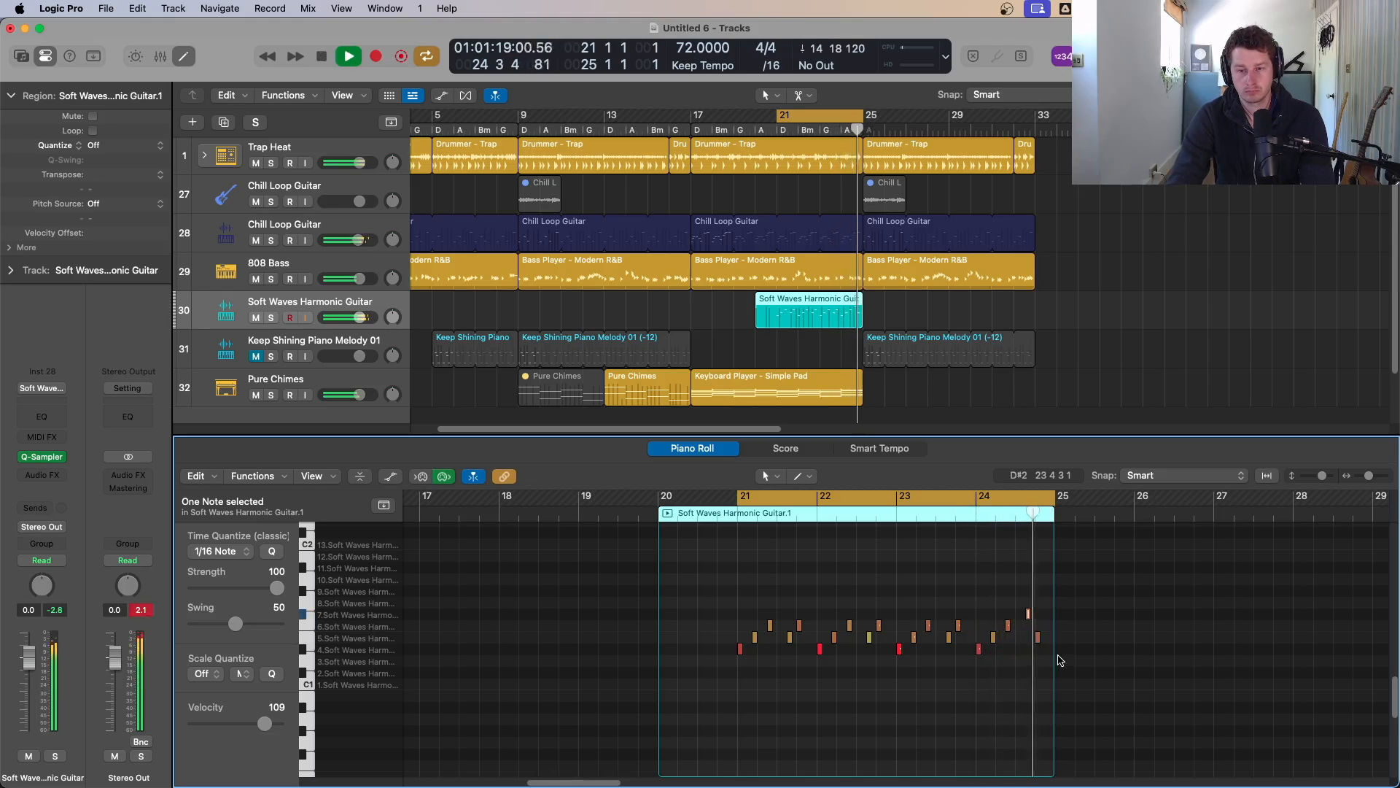
key(space)
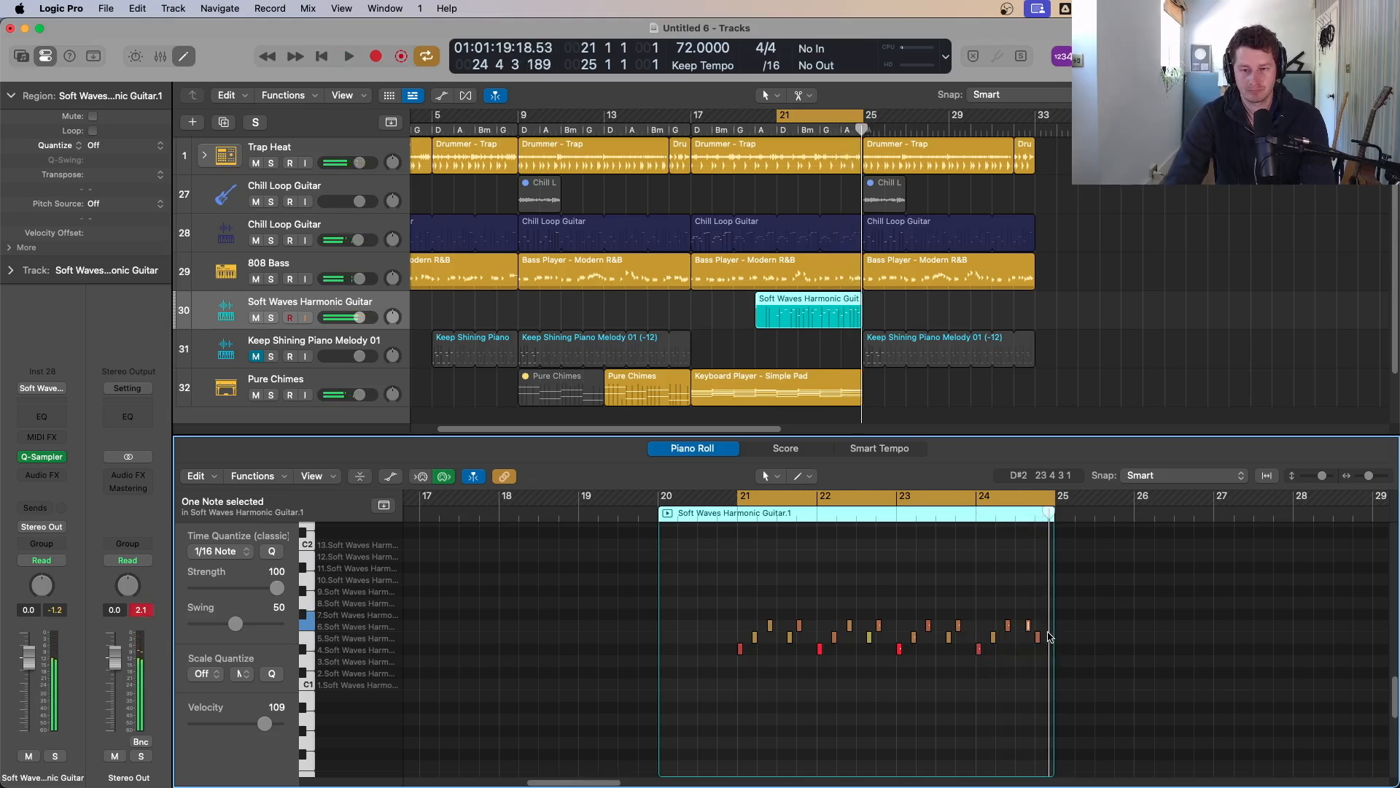
Step: Copy the Soft Waves Harmonic Guitar region to bar 1
click(727, 321)
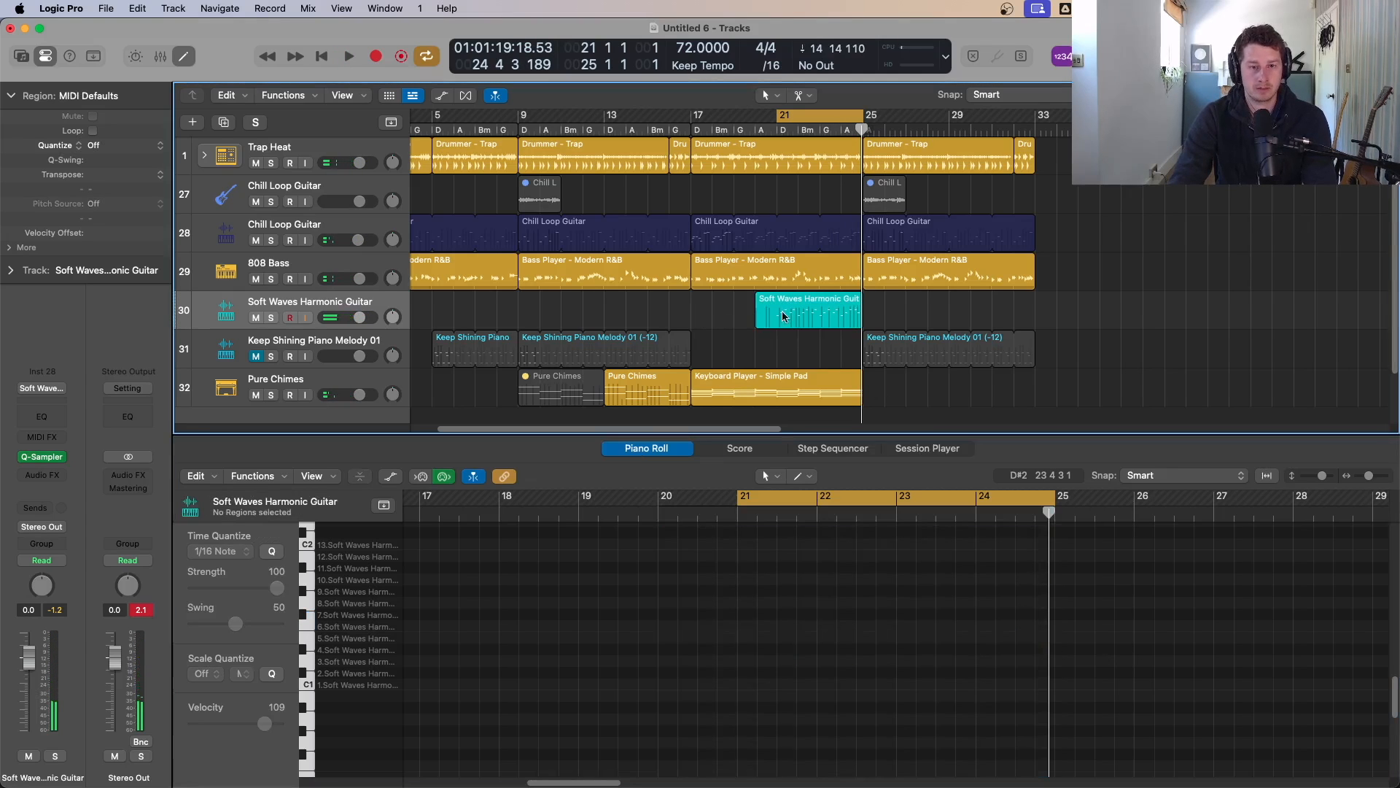
scroll(745, 431, left, 3)
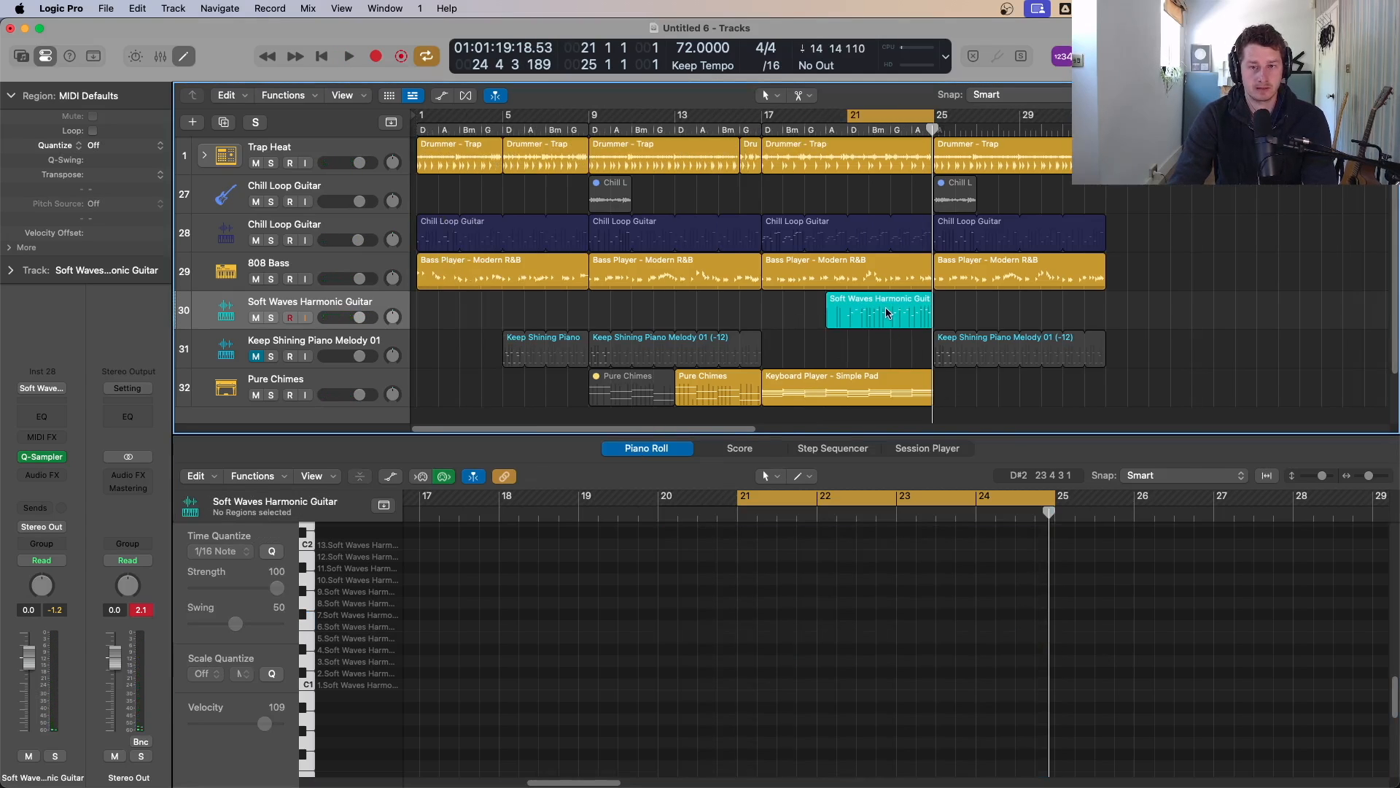
drag(885, 308, 477, 309)
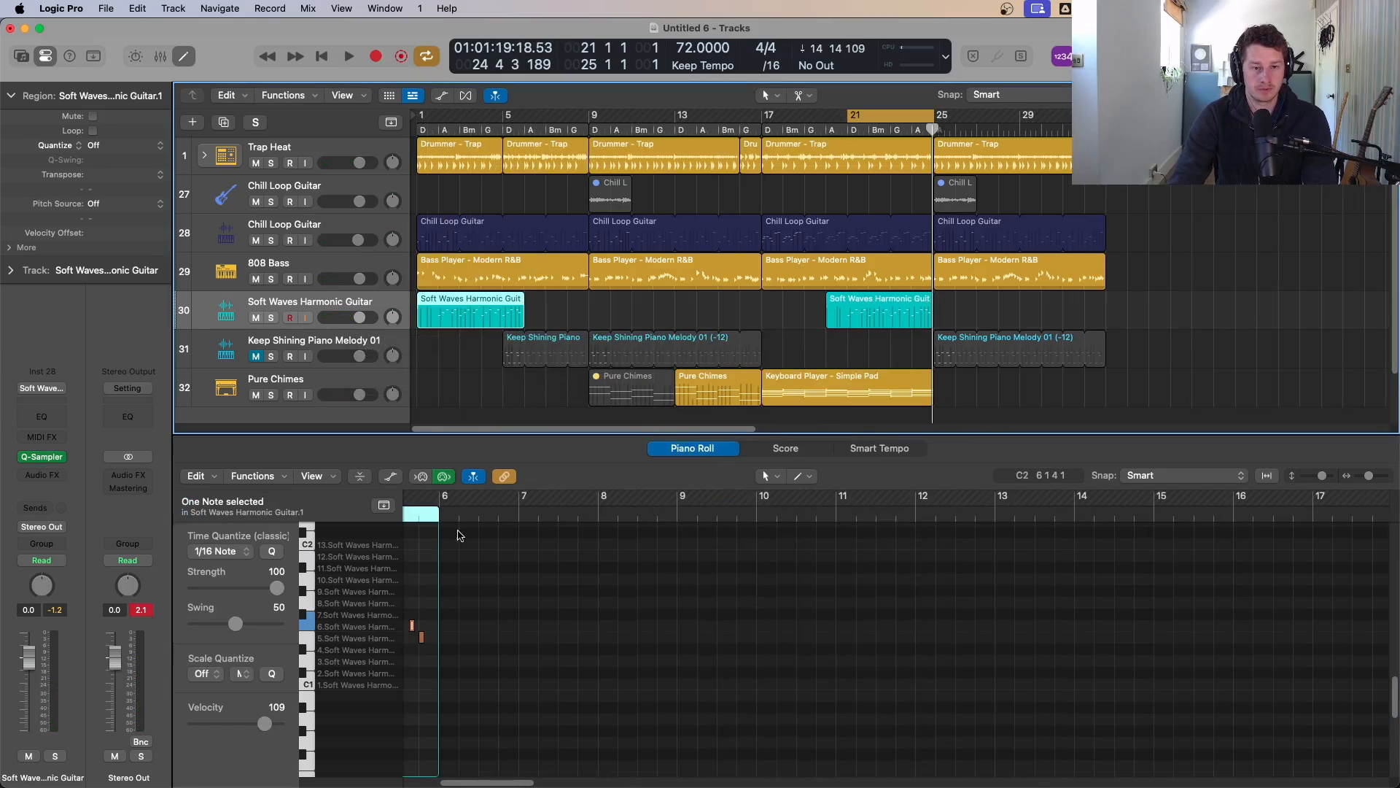
Step: Trim the later Soft Waves Harmonic Guitar region so it starts at bar 21
key(space)
key(c)
key(Return)
key(space)
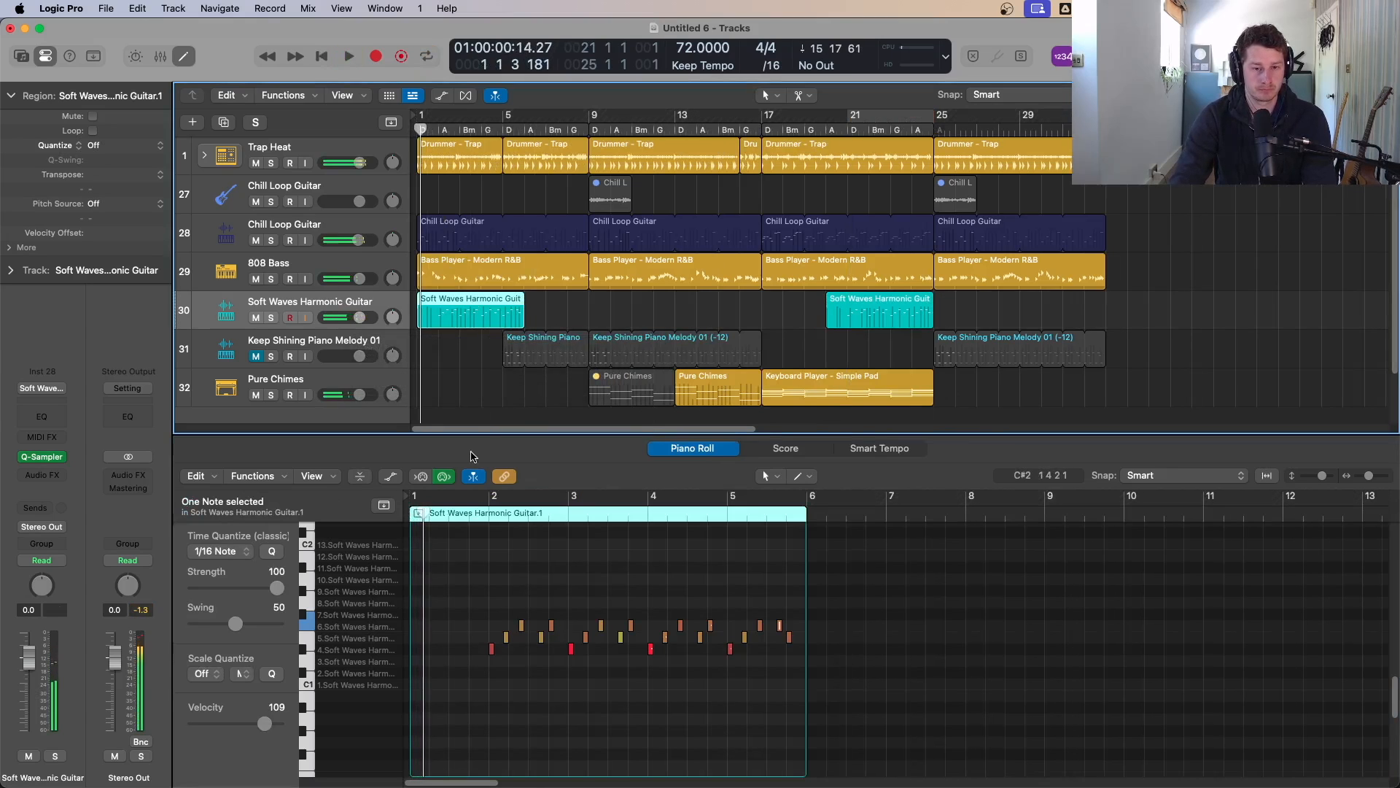
drag(826, 320, 849, 321)
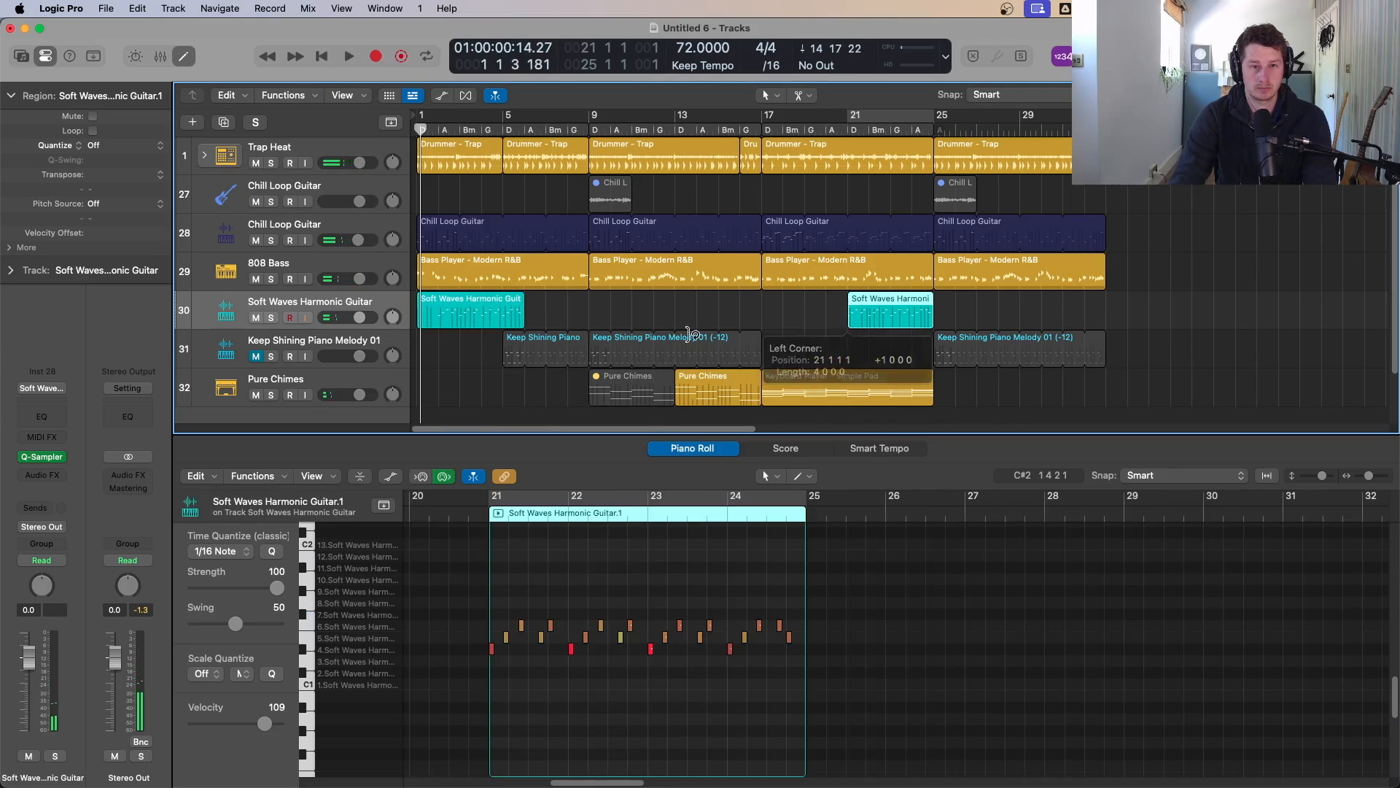
Step: Adjust the bar-1 Soft Waves Harmonic Guitar copy so its notes begin at bar 1
click(438, 323)
drag(437, 323, 433, 306)
key(space)
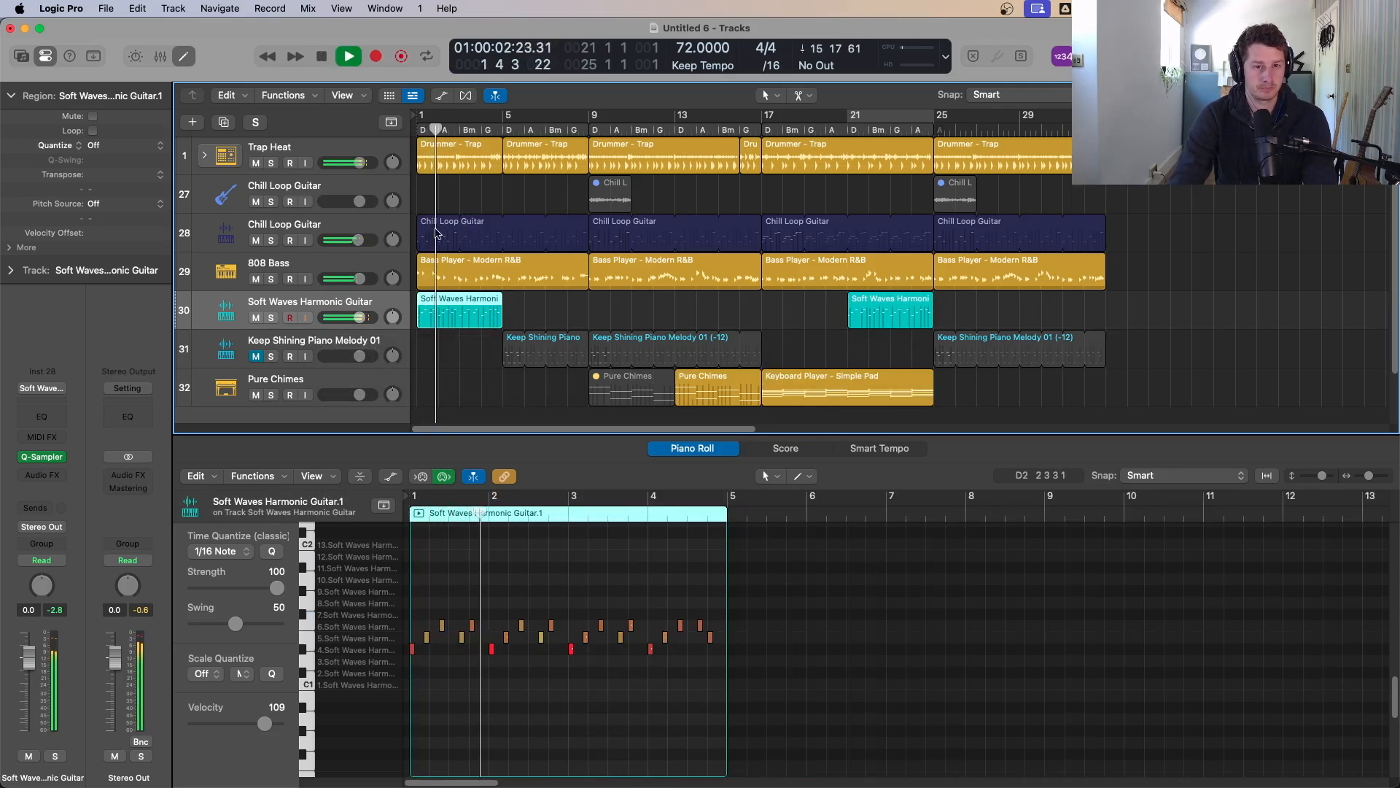
Step: Mute the Chill Loop Guitar region at bar 1 and play the intro
click(436, 235)
key(ctrl+m)
key(space)
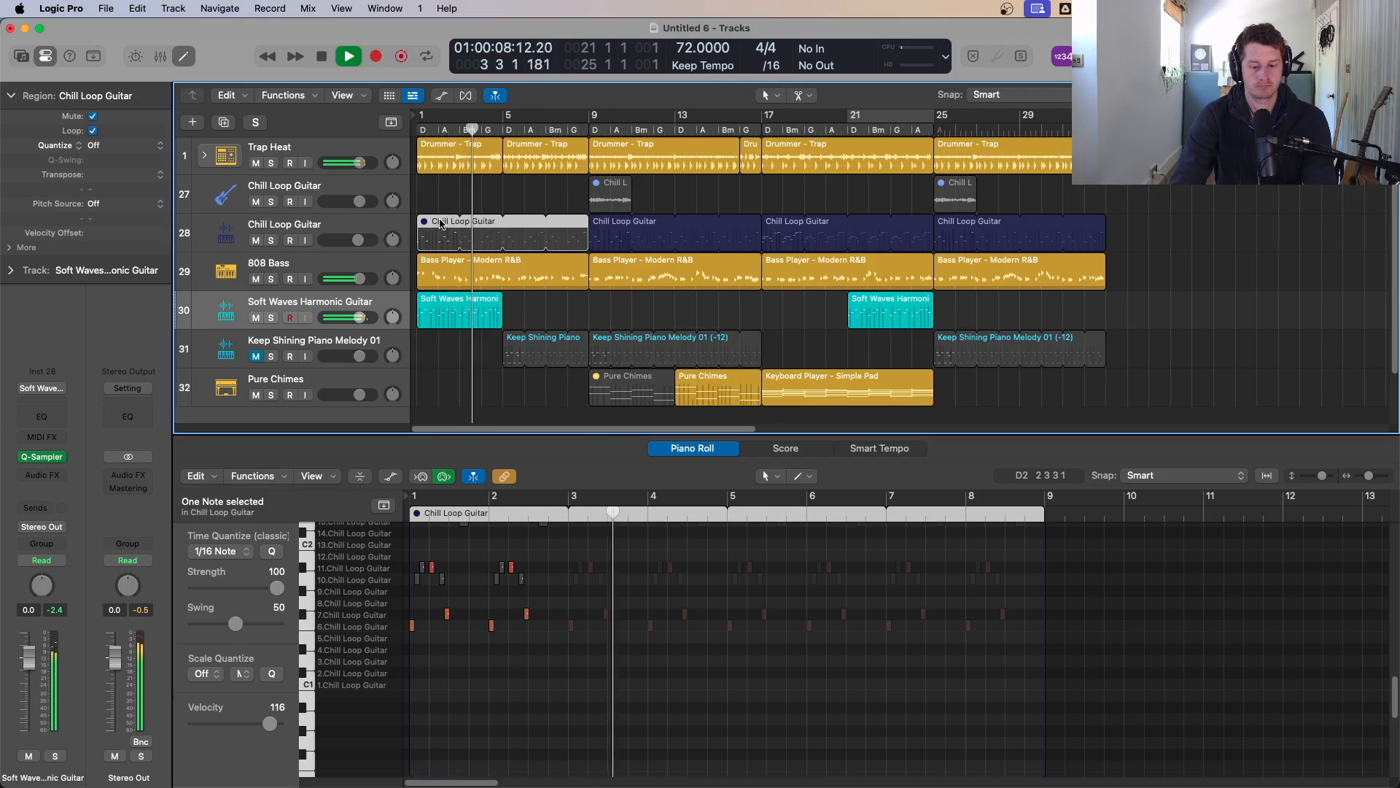
Step: Unmute the bar-1 Chill Loop Guitar region and transpose the selected bar-1 Soft Waves notes down one semitone onto a single pitch
key(ctrl+m)
click(448, 313)
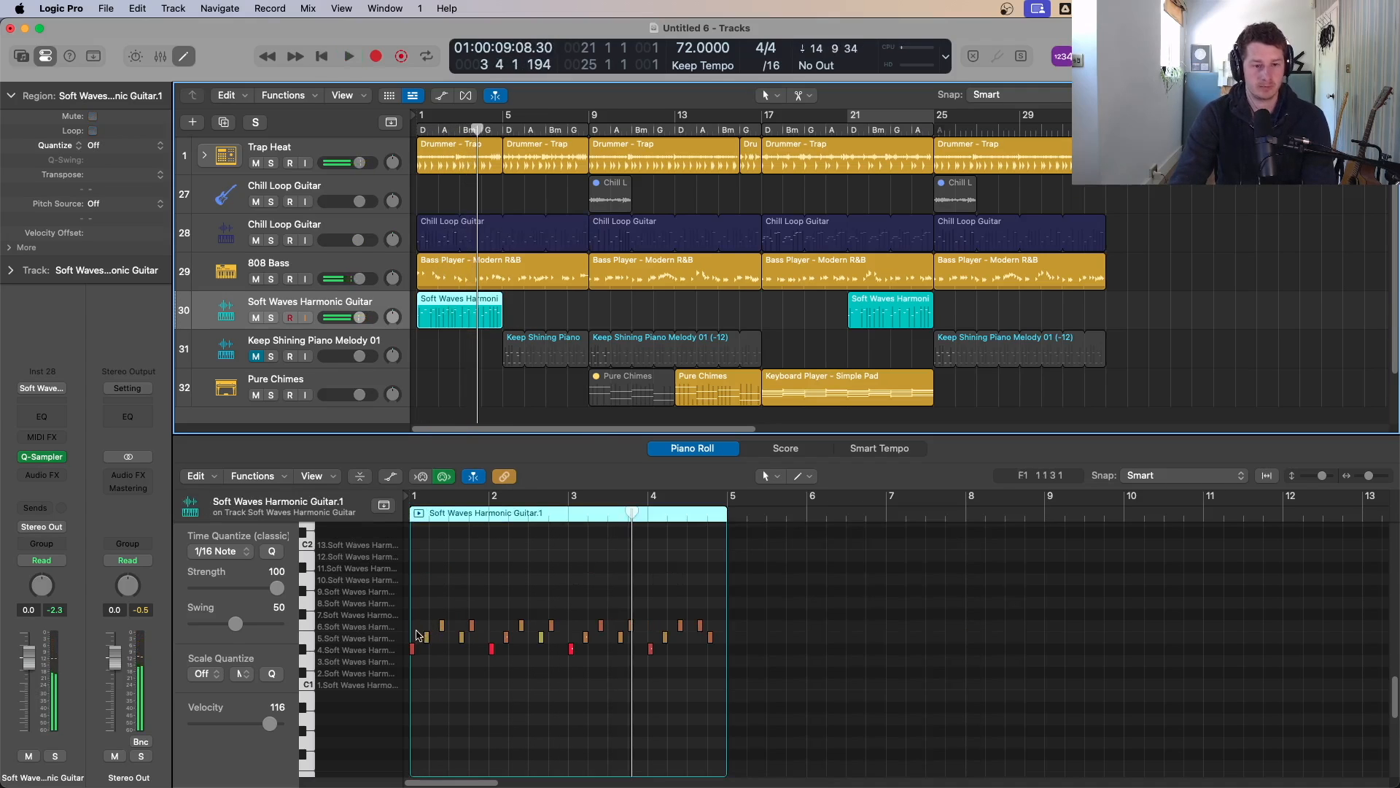
drag(420, 621, 728, 633)
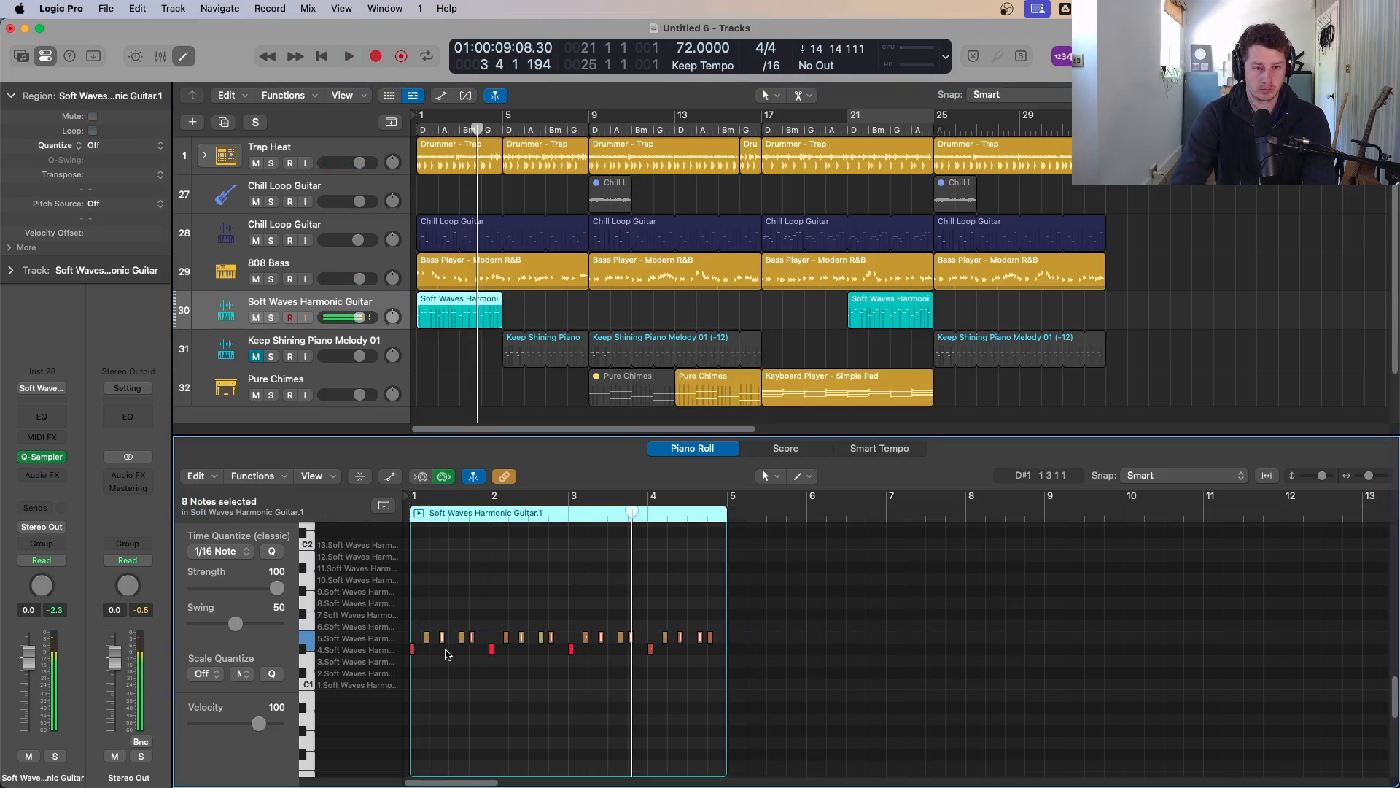
key(alt+Down)
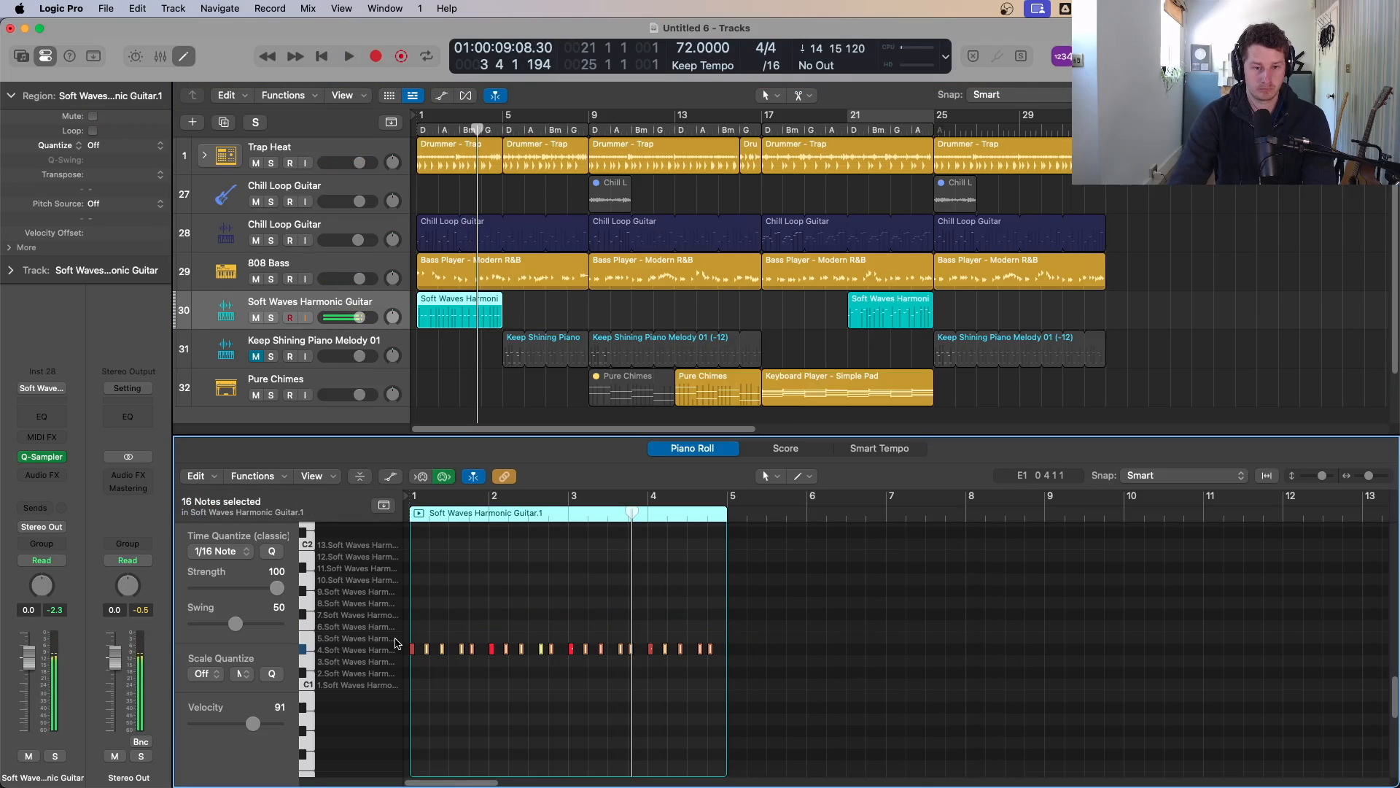
key(Return)
key(space)
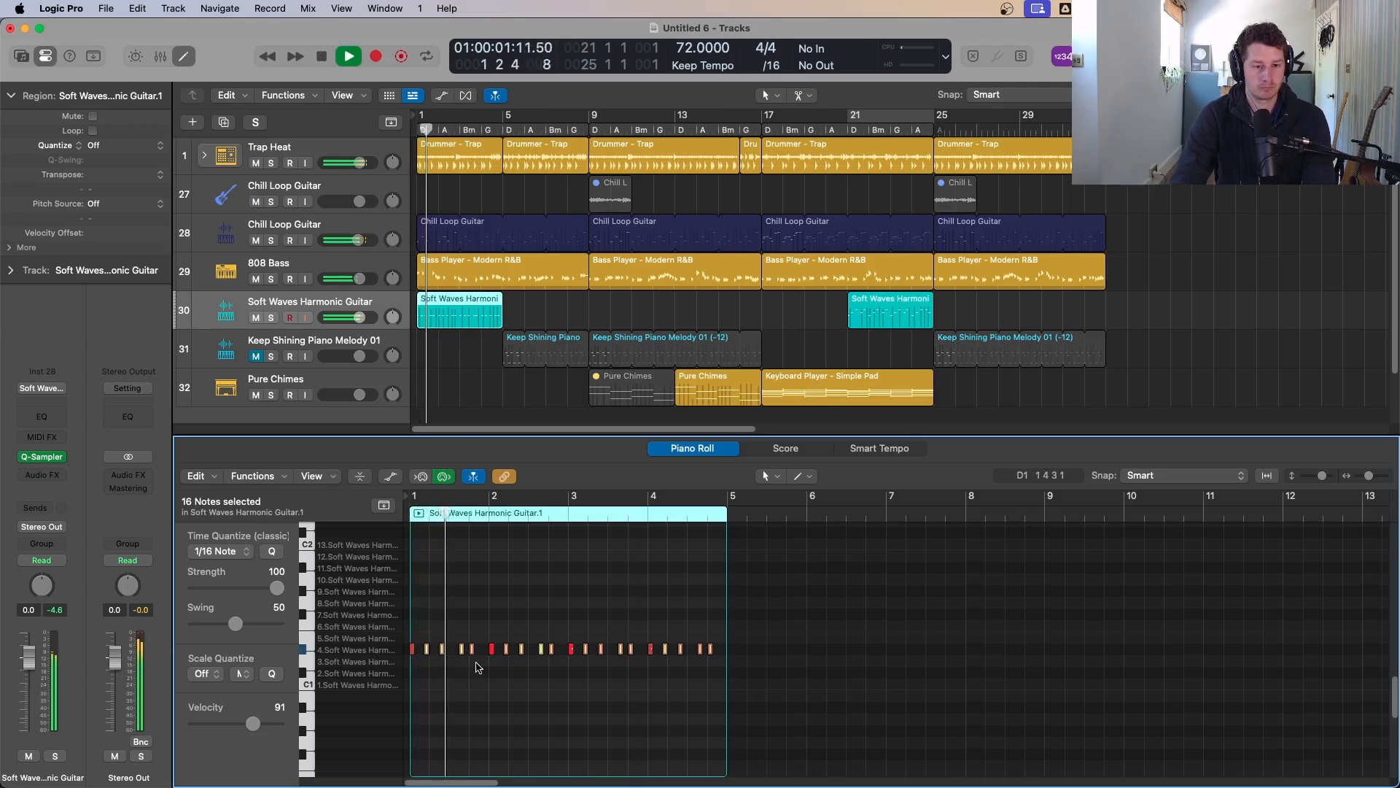
key(space)
Step: Transpose all the bar-1 Soft Waves Harmonic Guitar notes up two semitones
click(420, 633)
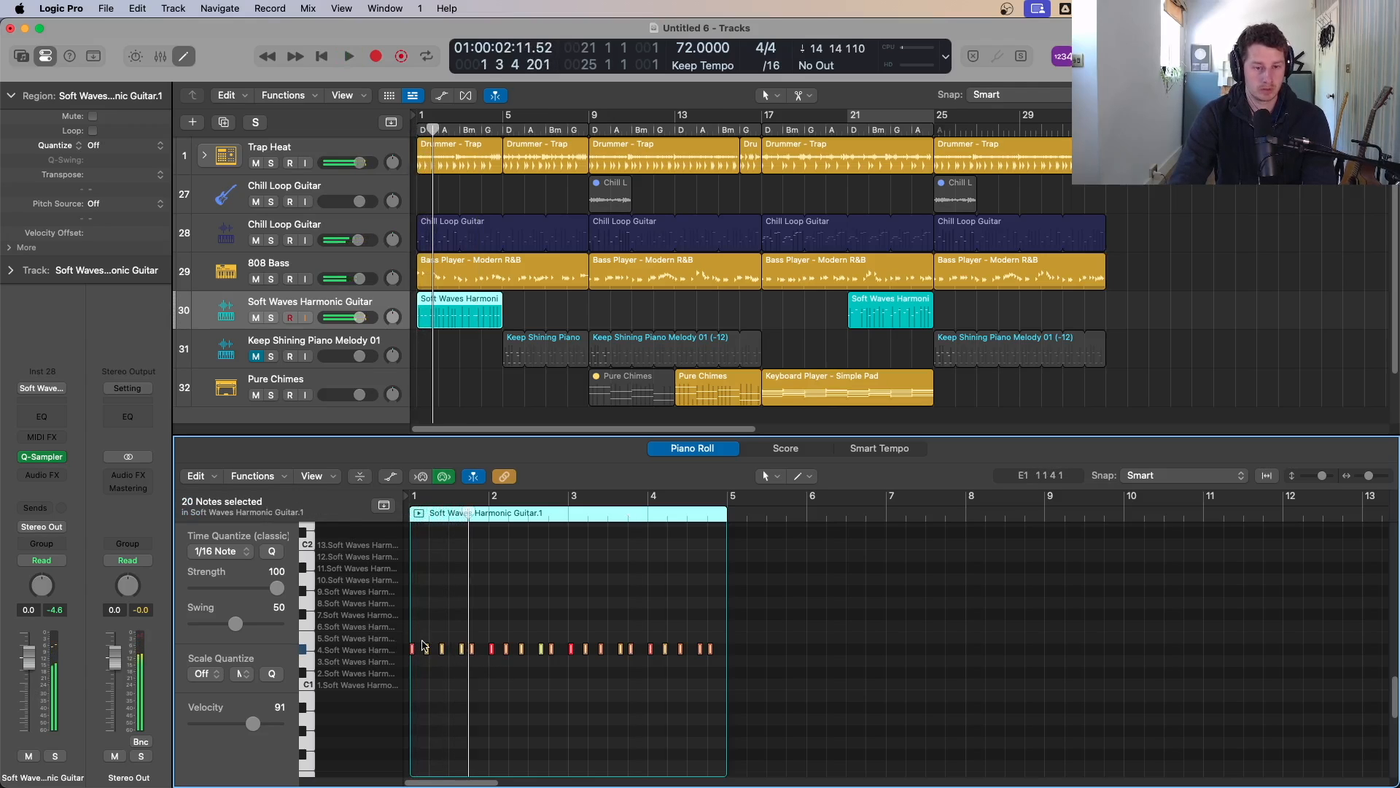
key(alt+Up)
key(alt+Up)
key(alt+Up)
key(alt+Up)
key(alt+Up)
key(alt+Up)
key(alt+Up)
key(alt+Up)
key(alt+Up)
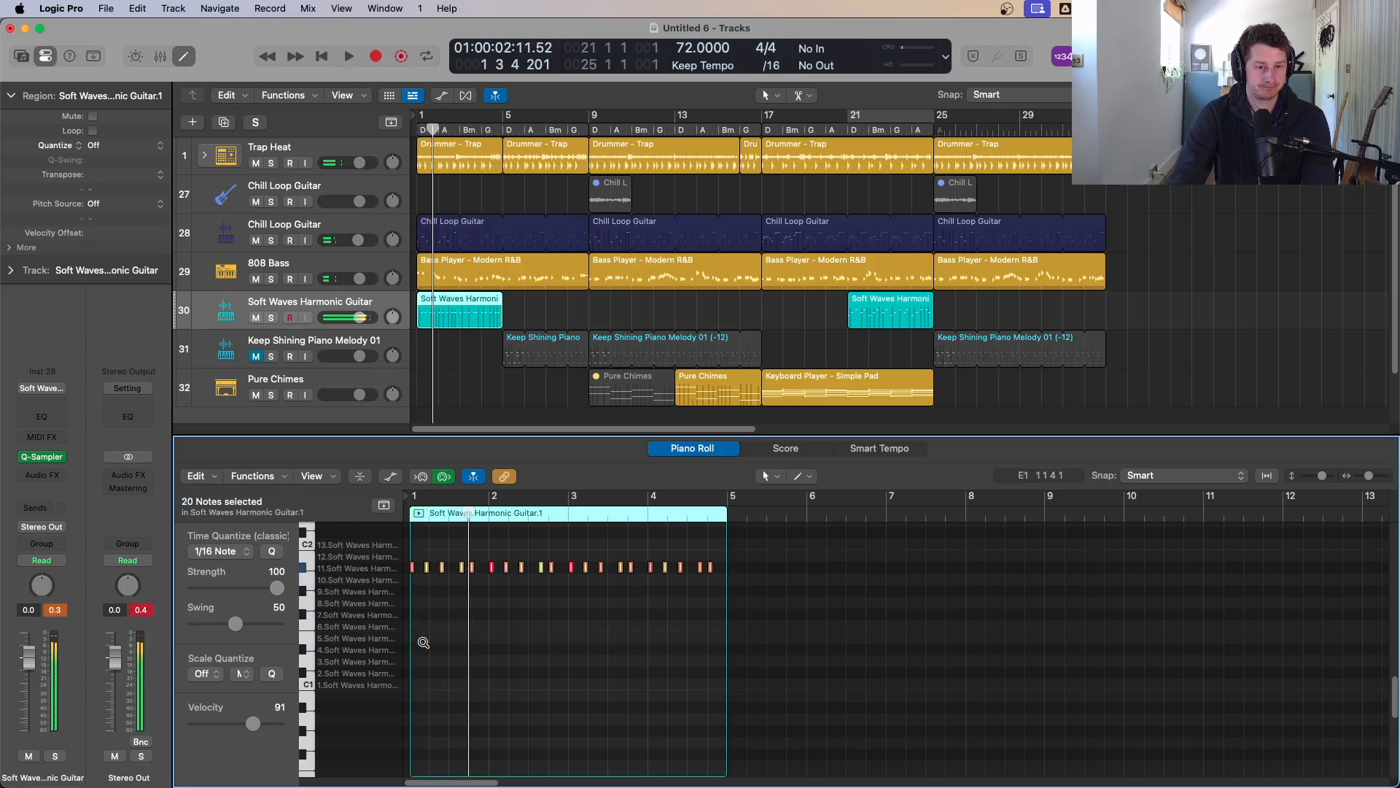
key(alt+Down)
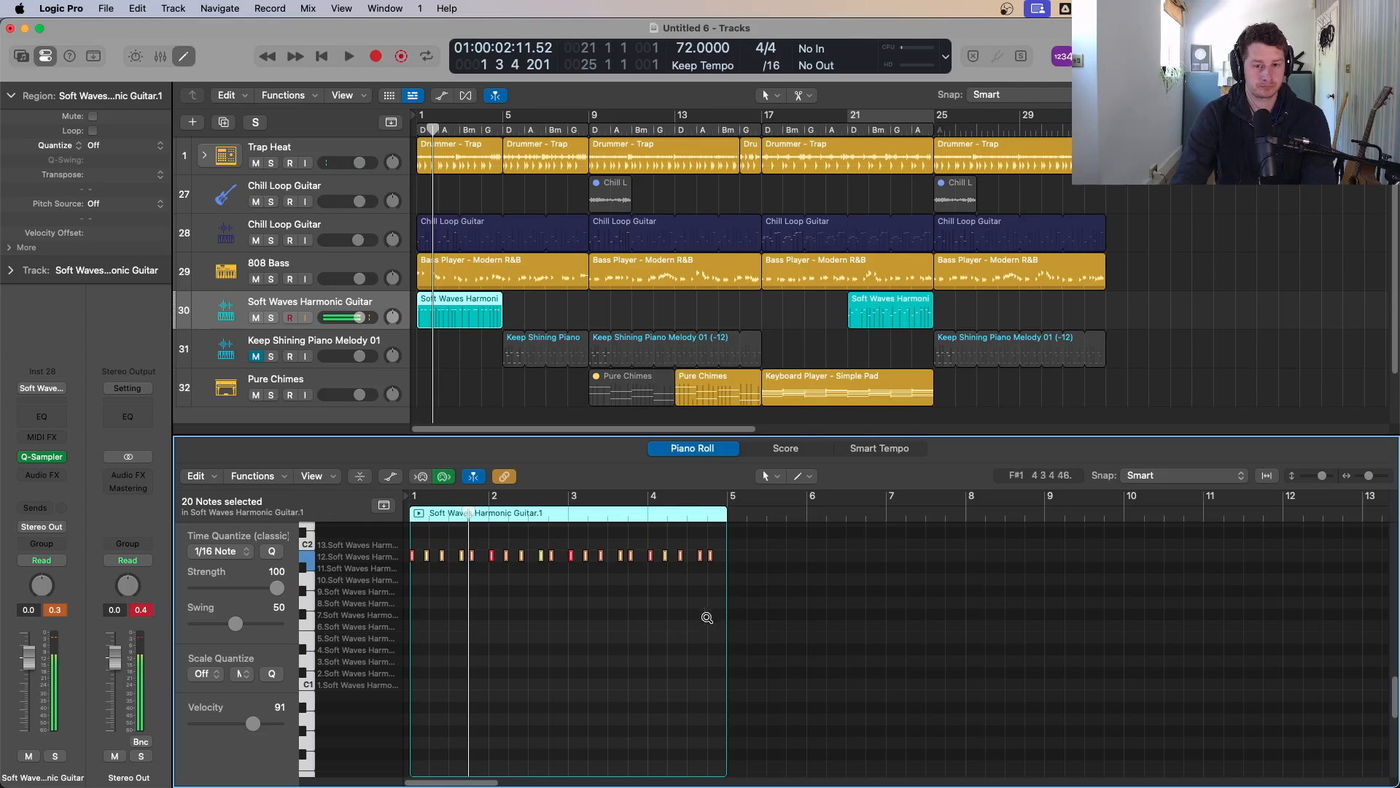
Step: Lower the velocity of the selected Soft Waves notes to 36 and play the part back
drag(770, 613, 383, 538)
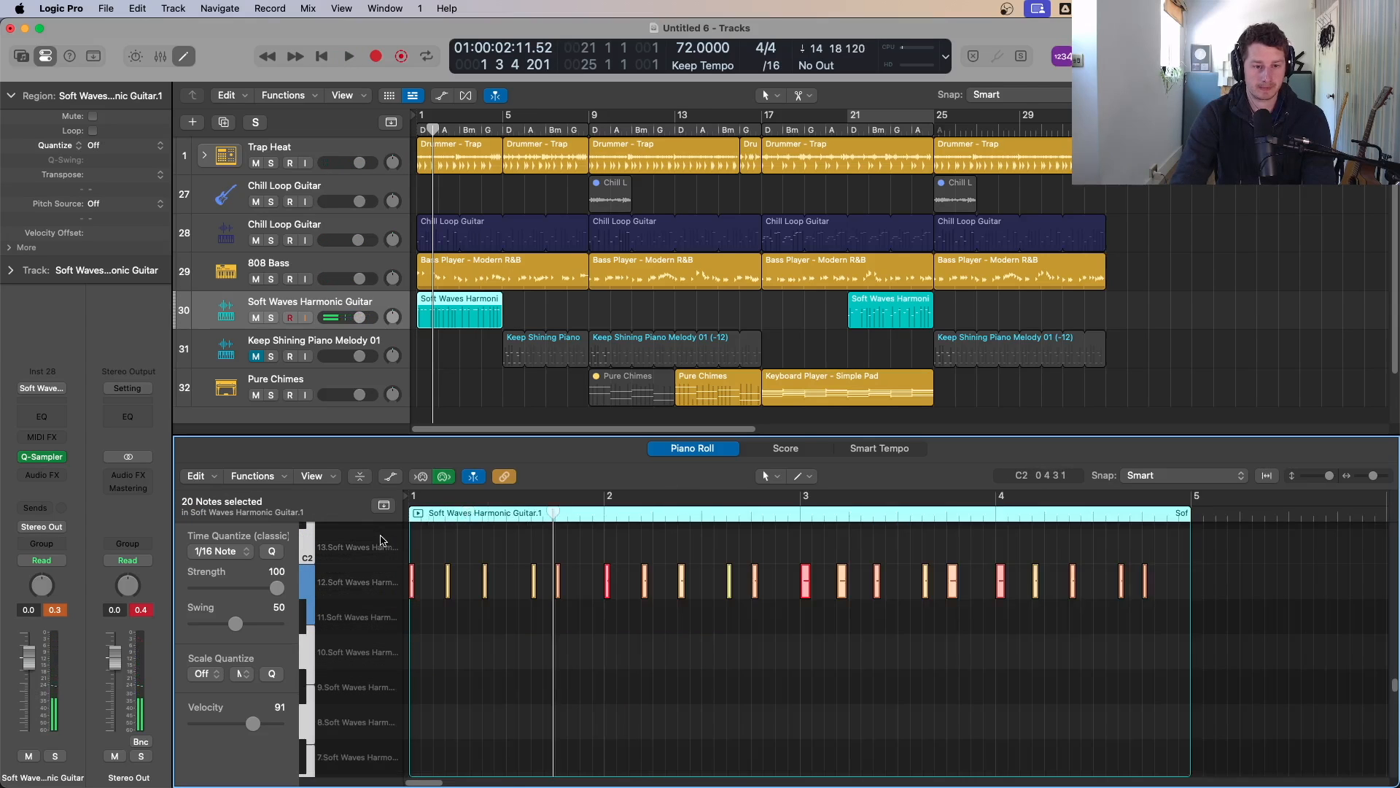
key(Return)
key(space)
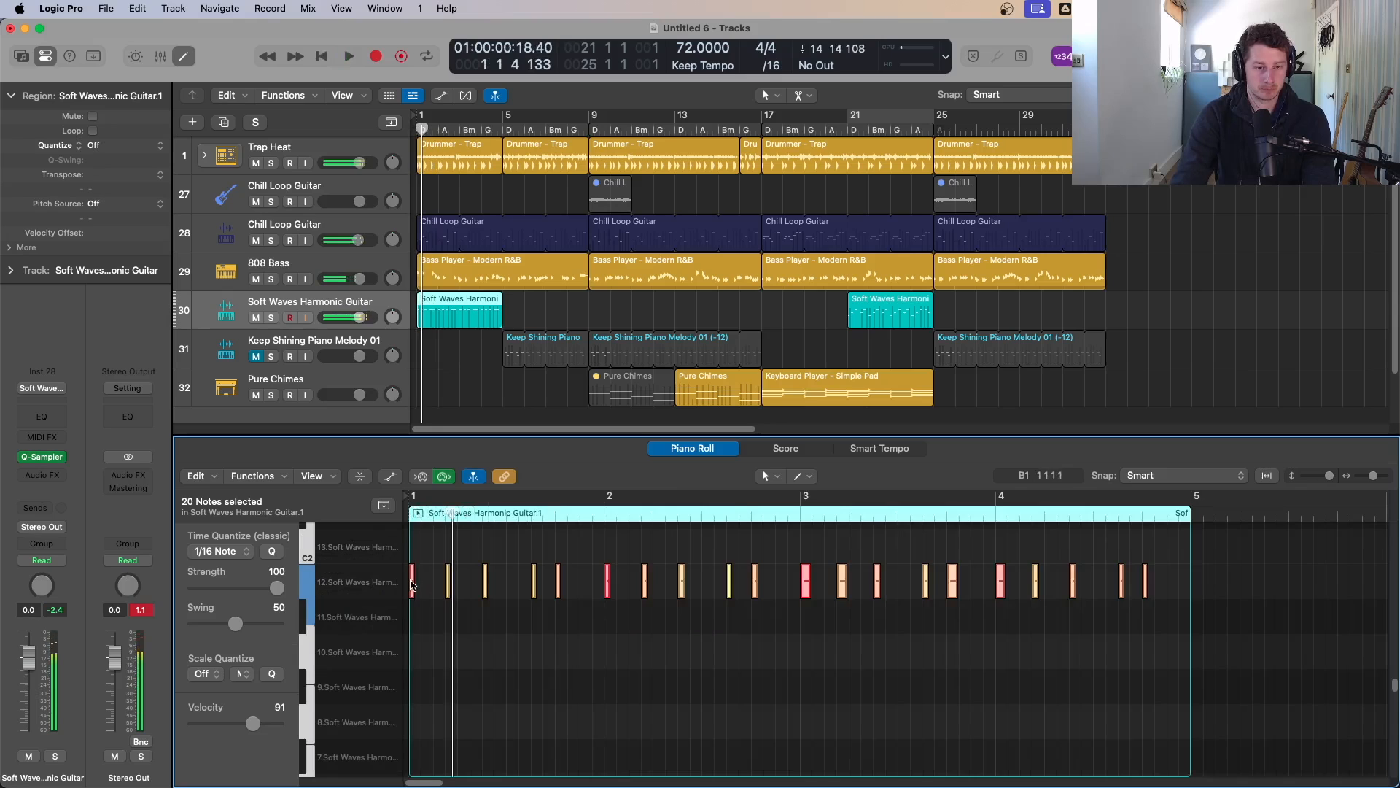
drag(423, 585, 430, 586)
drag(251, 723, 216, 721)
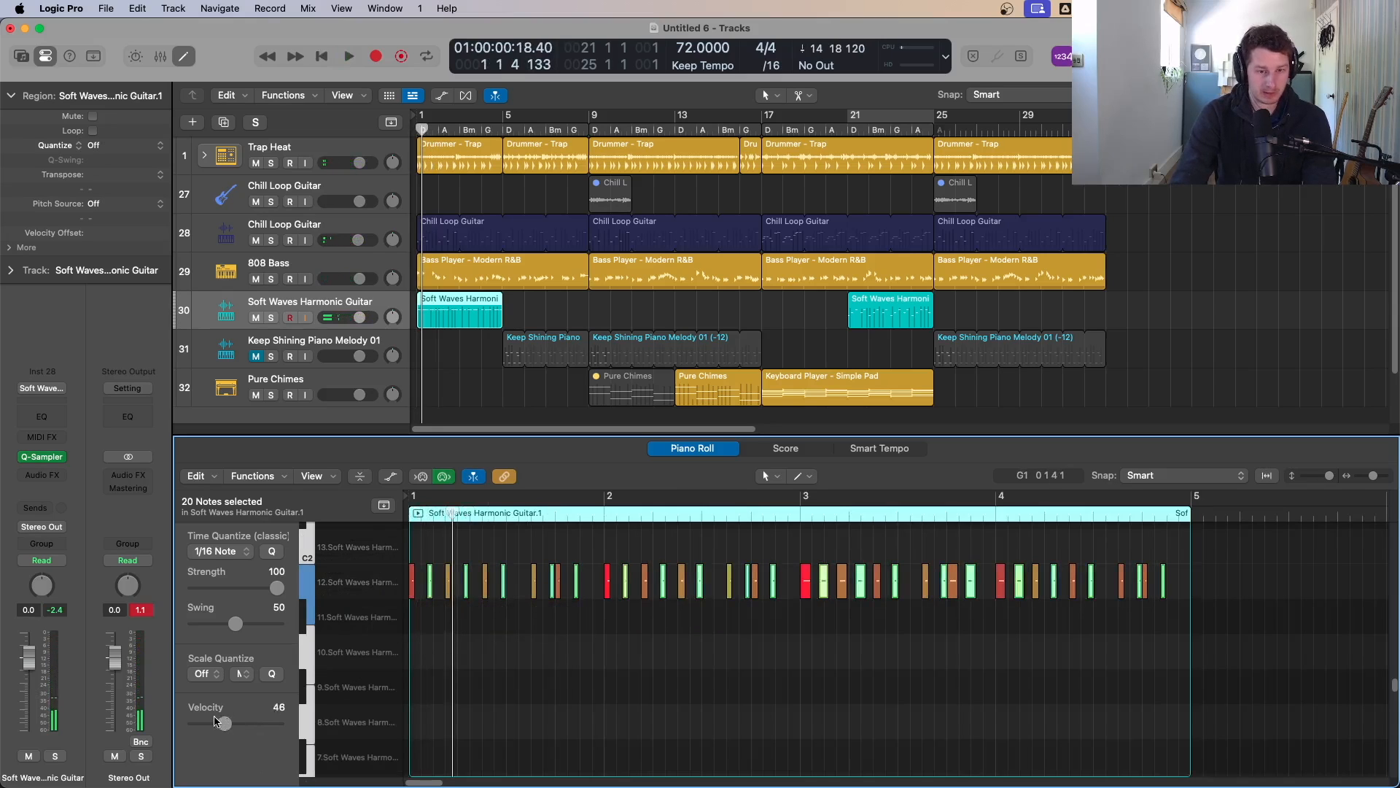
key(space)
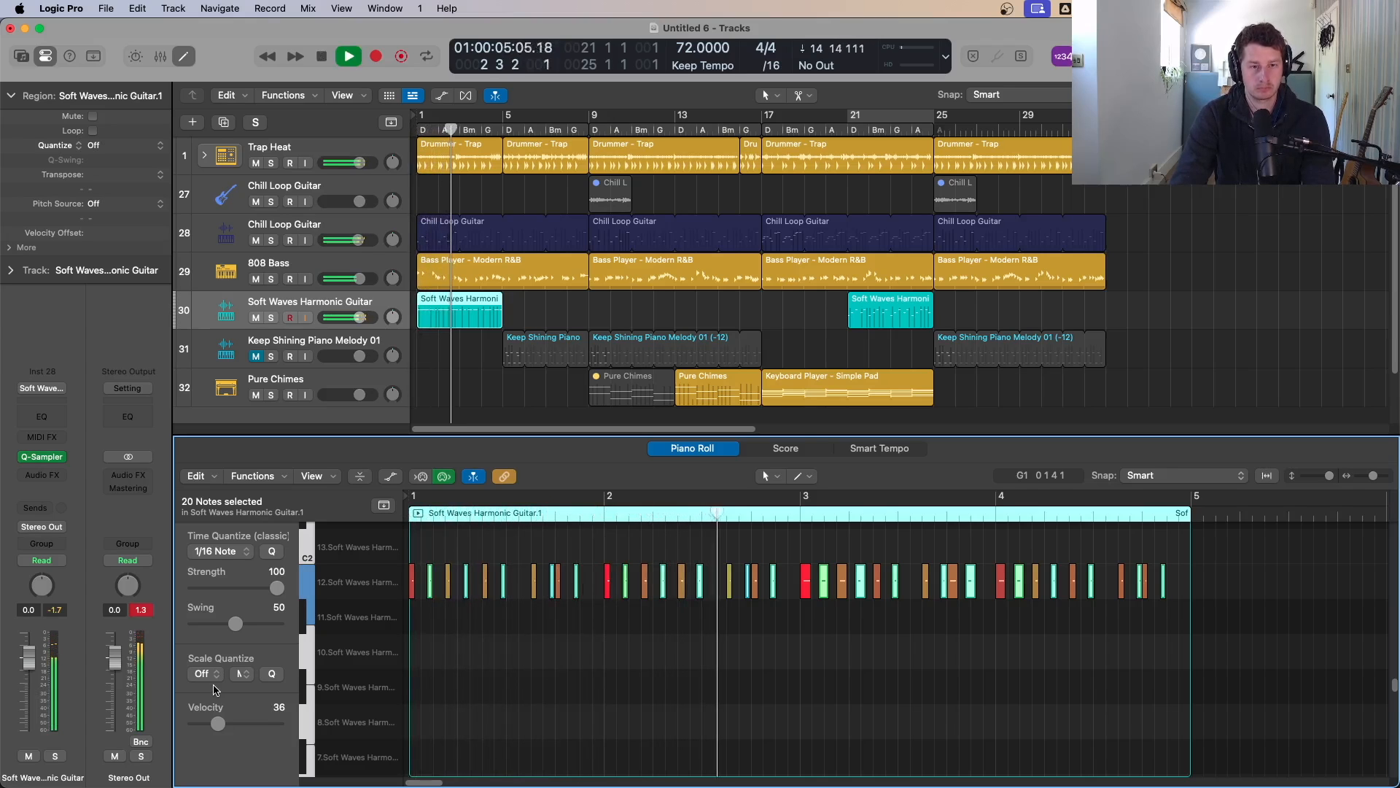
Step: Split the bar-1 Chill Loop Guitar region at bar 5 and mute its first four-bar part
click(508, 233)
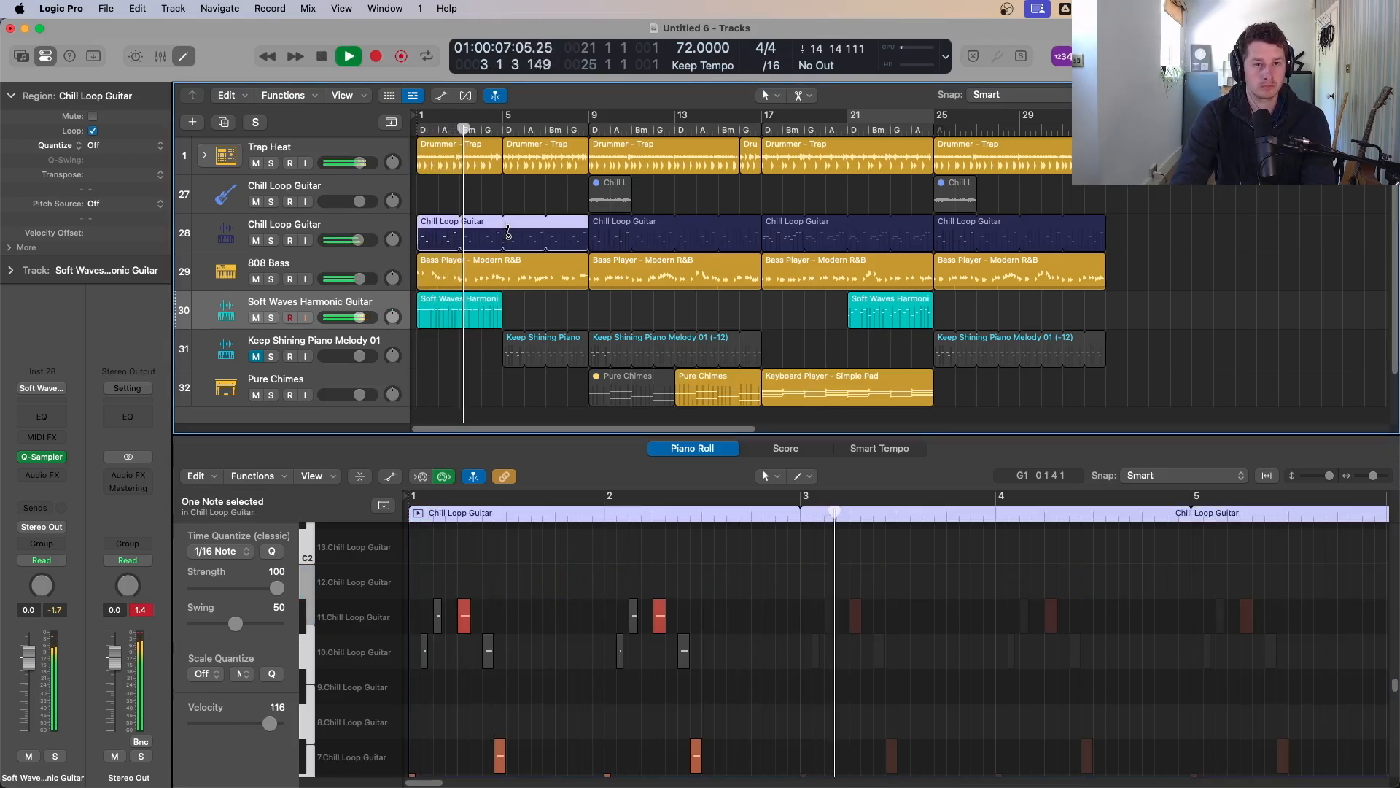
super+click(504, 227)
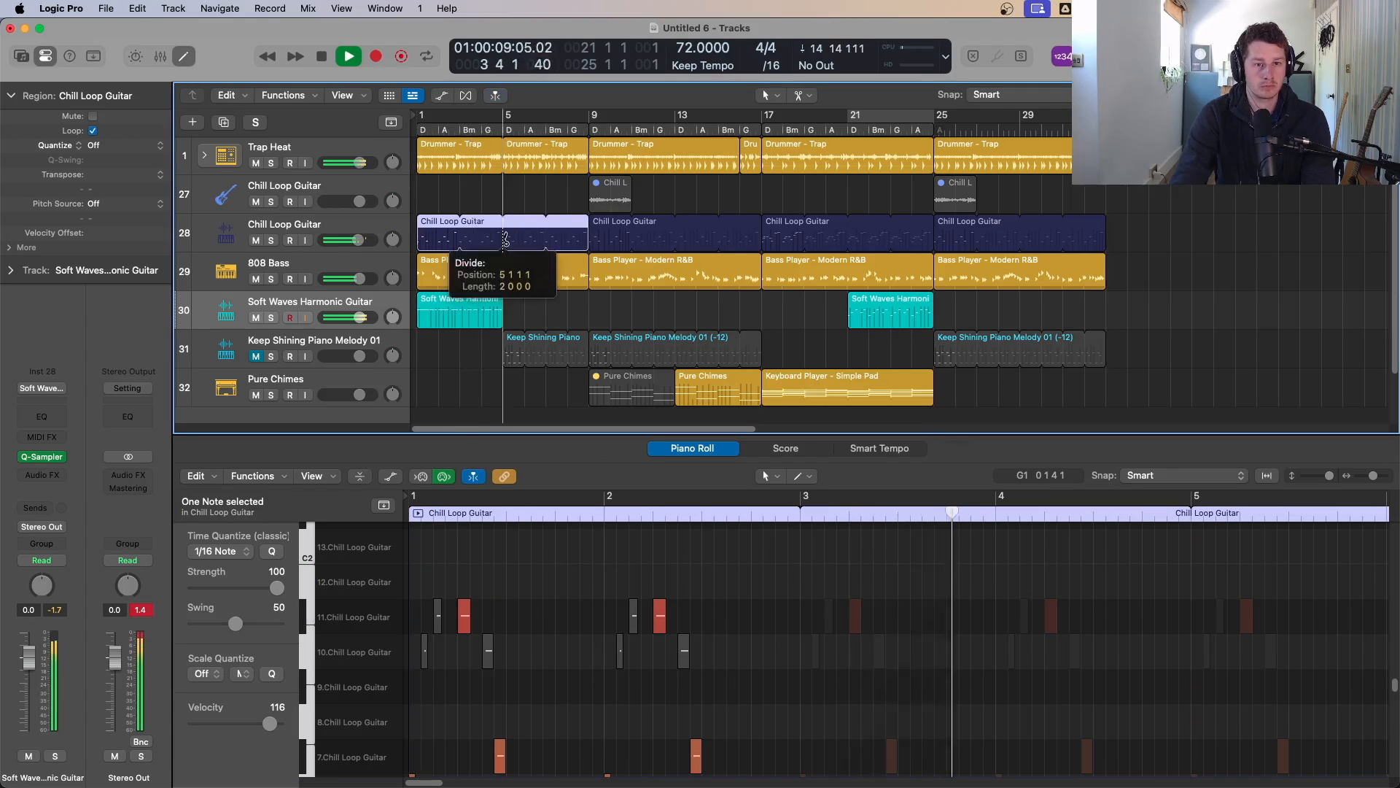
click(438, 230)
key(ctrl+m)
key(Return)
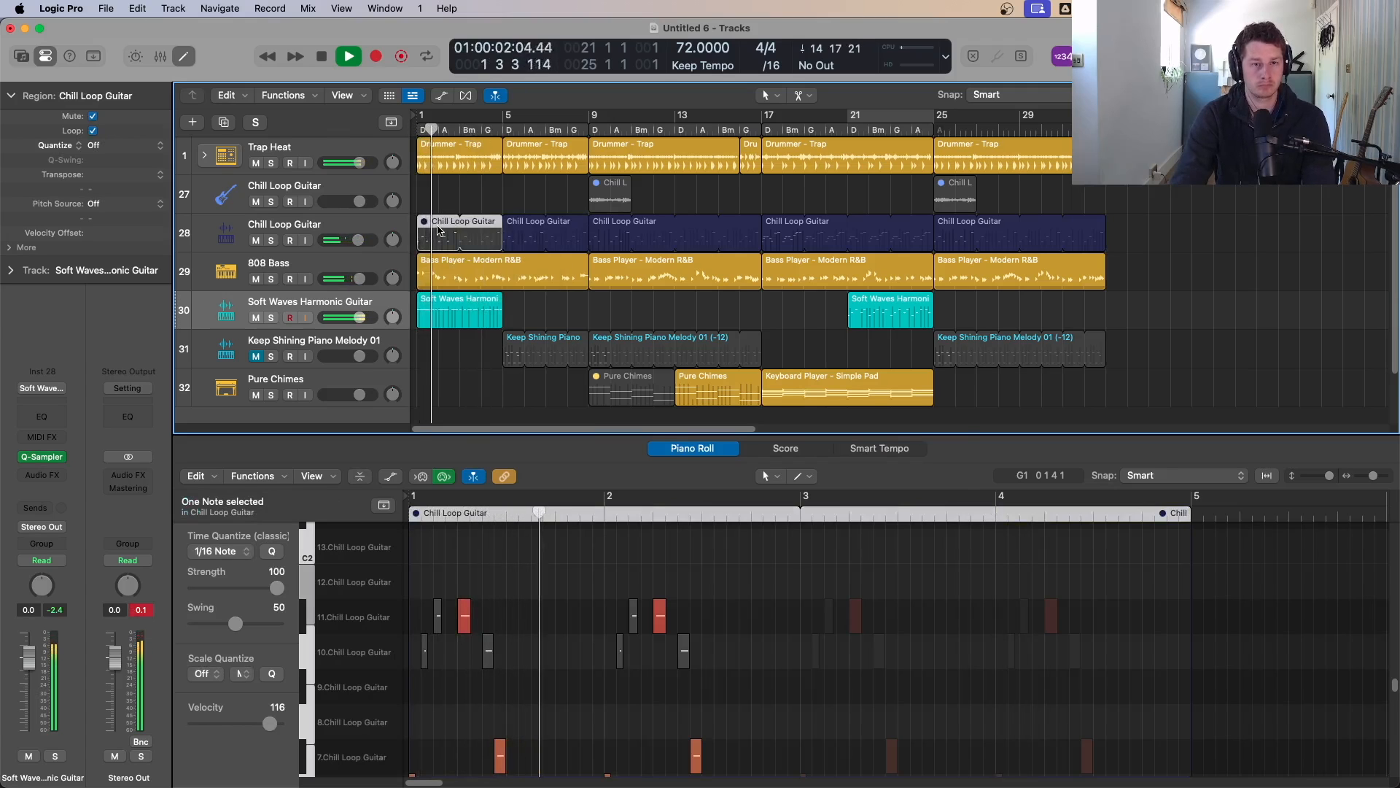
Step: Open the bar-1 Soft Waves region in the piano roll and fit its notes to the view
click(468, 317)
scroll(478, 316, down, 3)
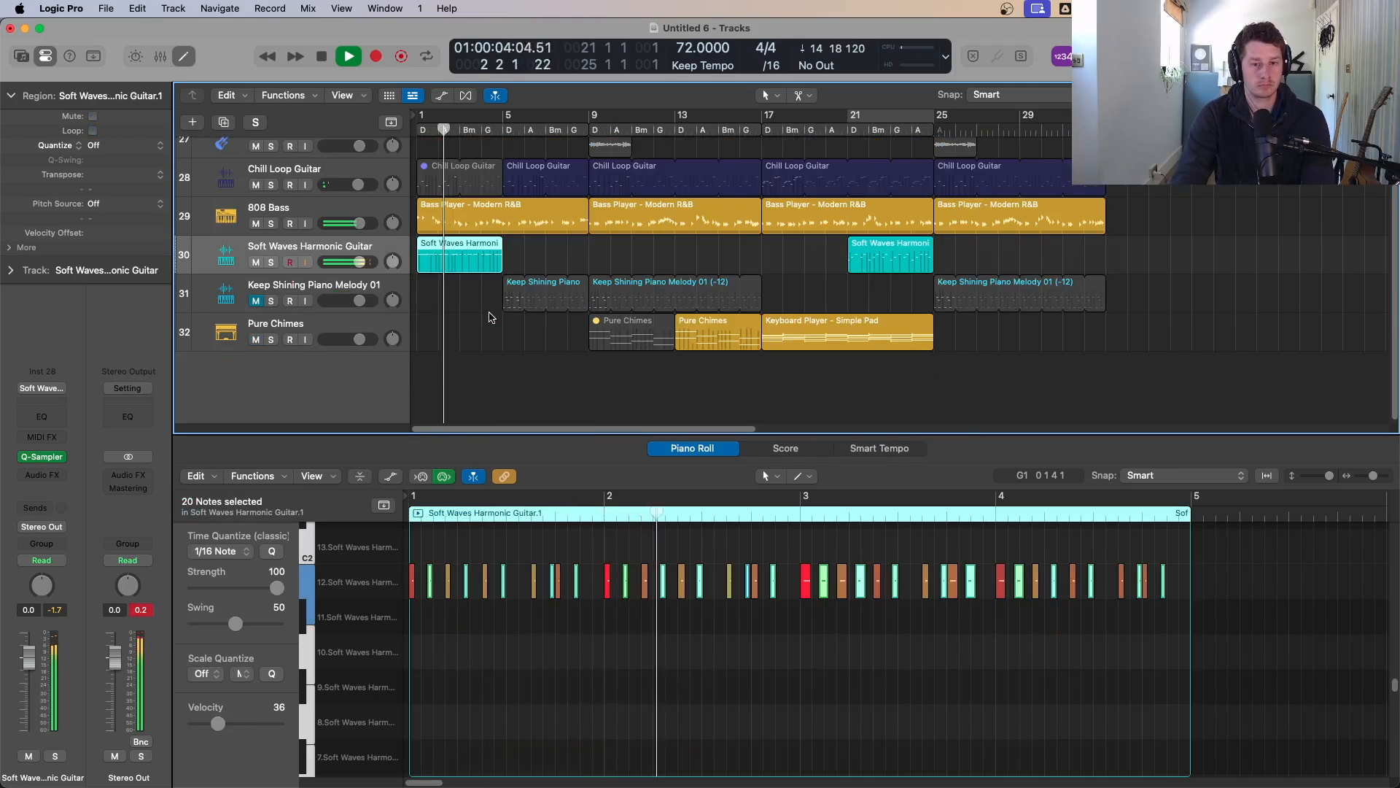
scroll(603, 693, up, 3)
scroll(584, 653, down, 5)
click(583, 650)
key(z)
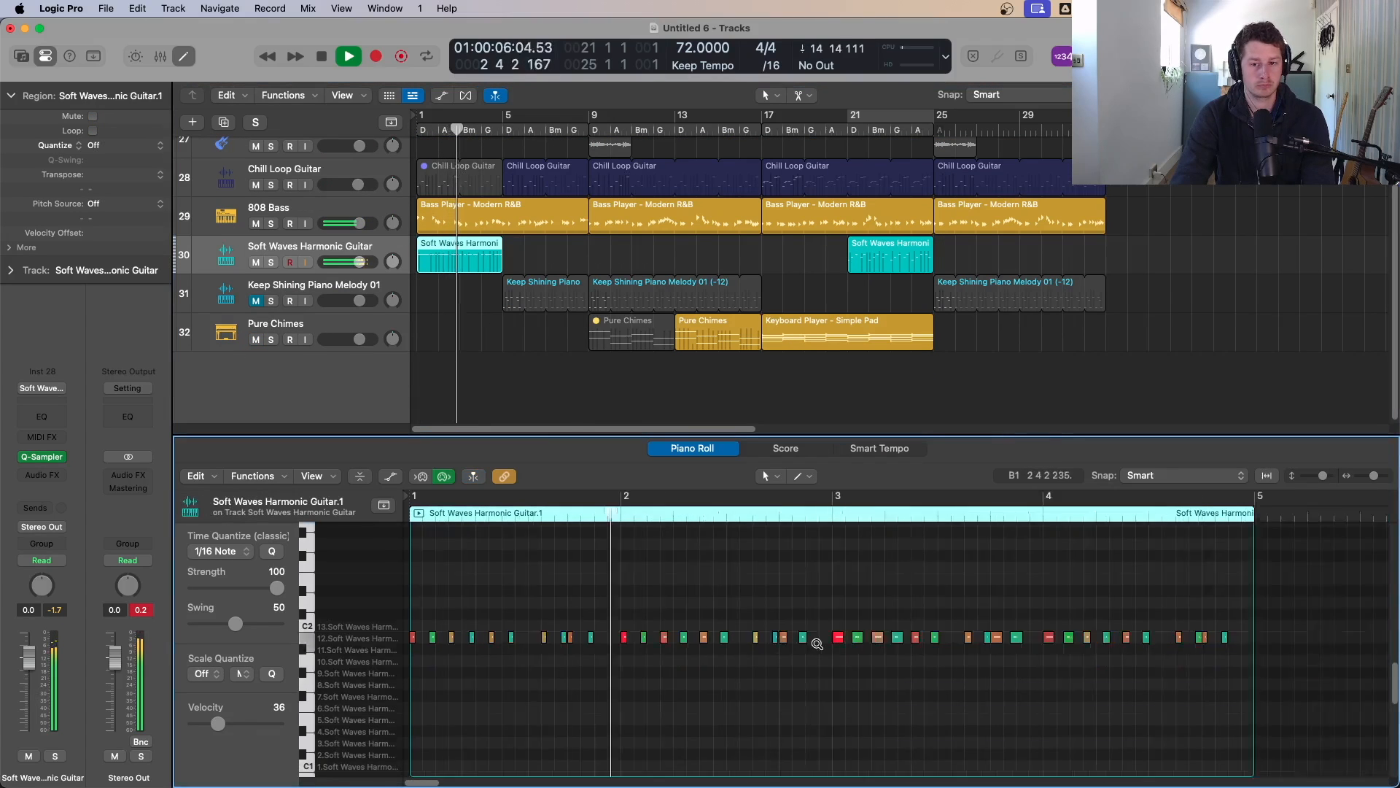
key(z)
scroll(471, 354, up, 2)
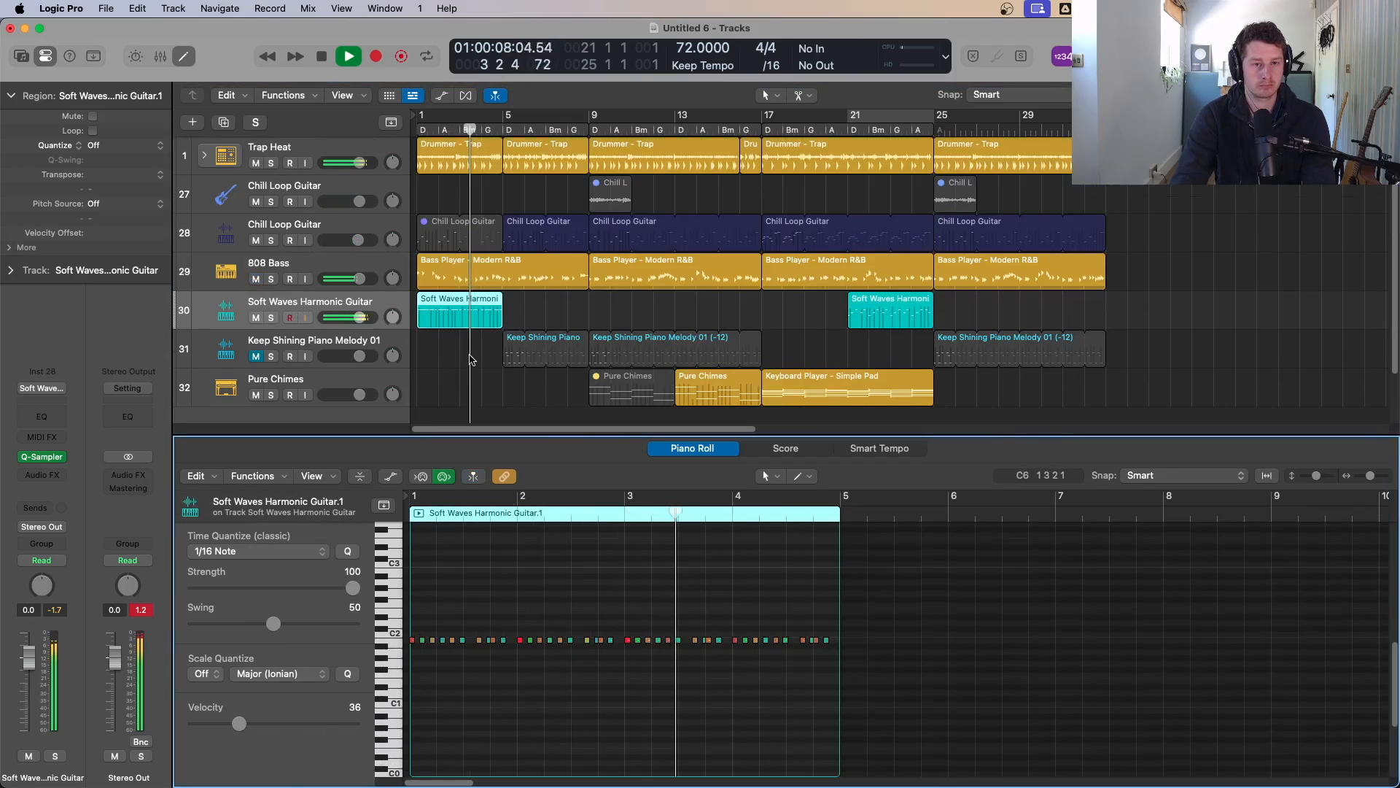
Step: Unmute the first part of the Chill Loop Guitar region and return to the start
click(481, 237)
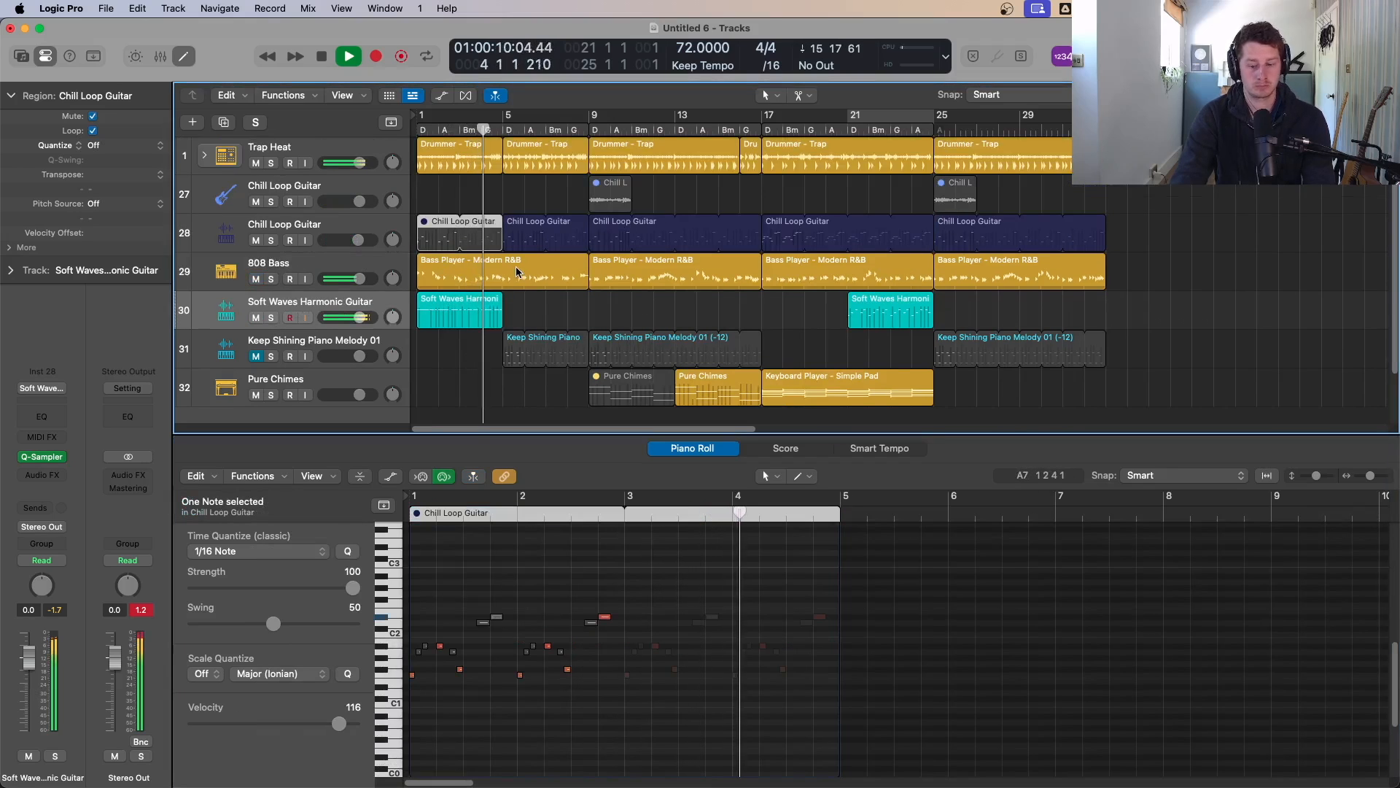
key(ctrl+m)
key(Return)
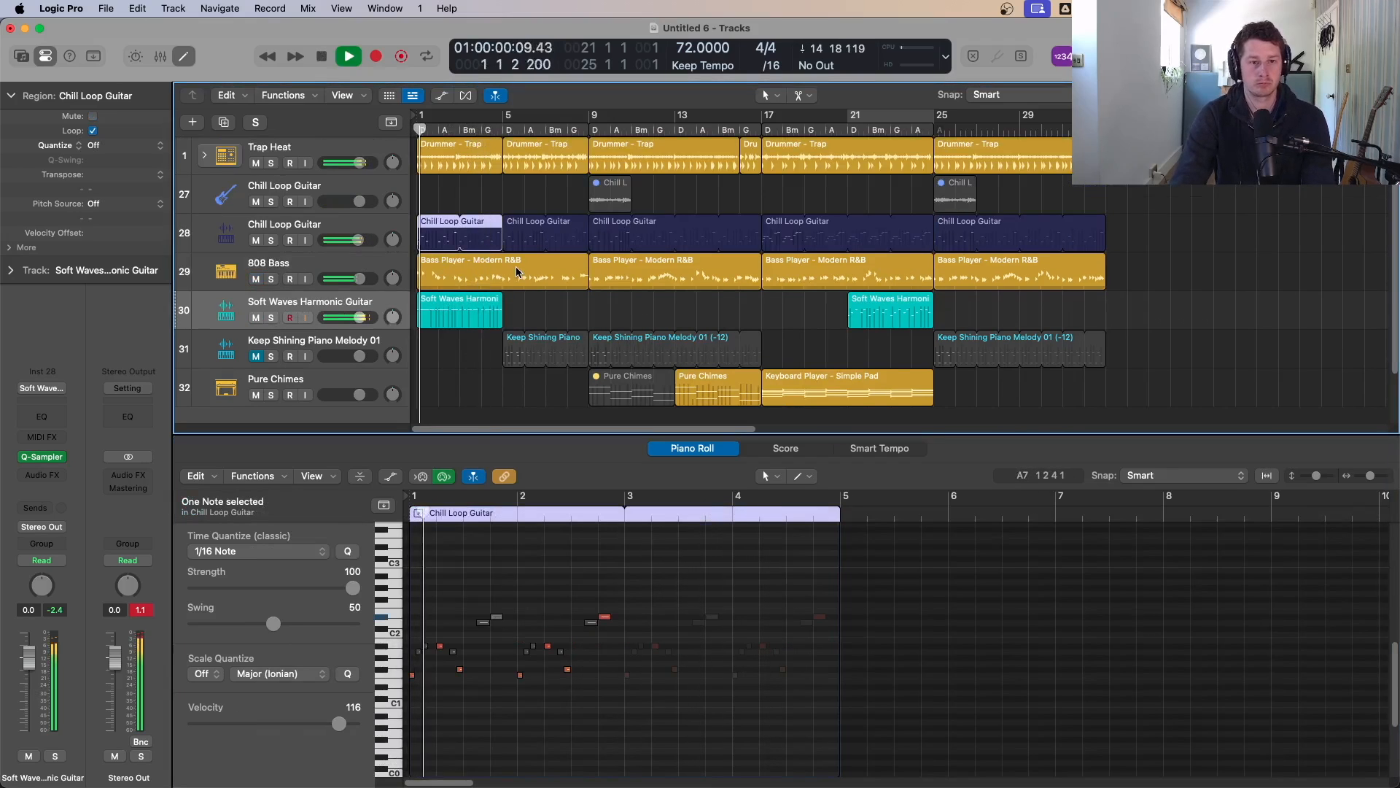
Step: Select all notes in the bar-1 Soft Waves region and transpose them up one semitone
click(436, 308)
key(space)
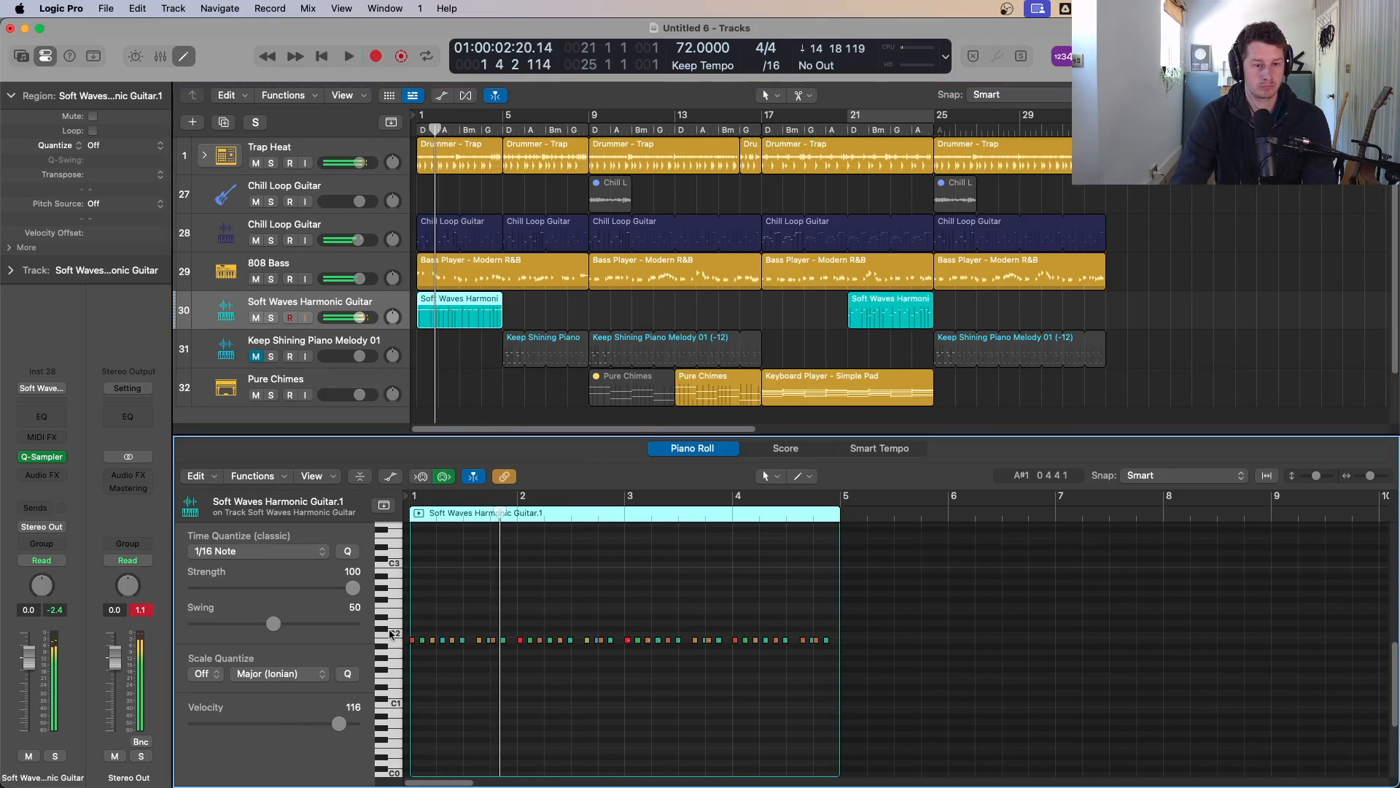
key(super+a)
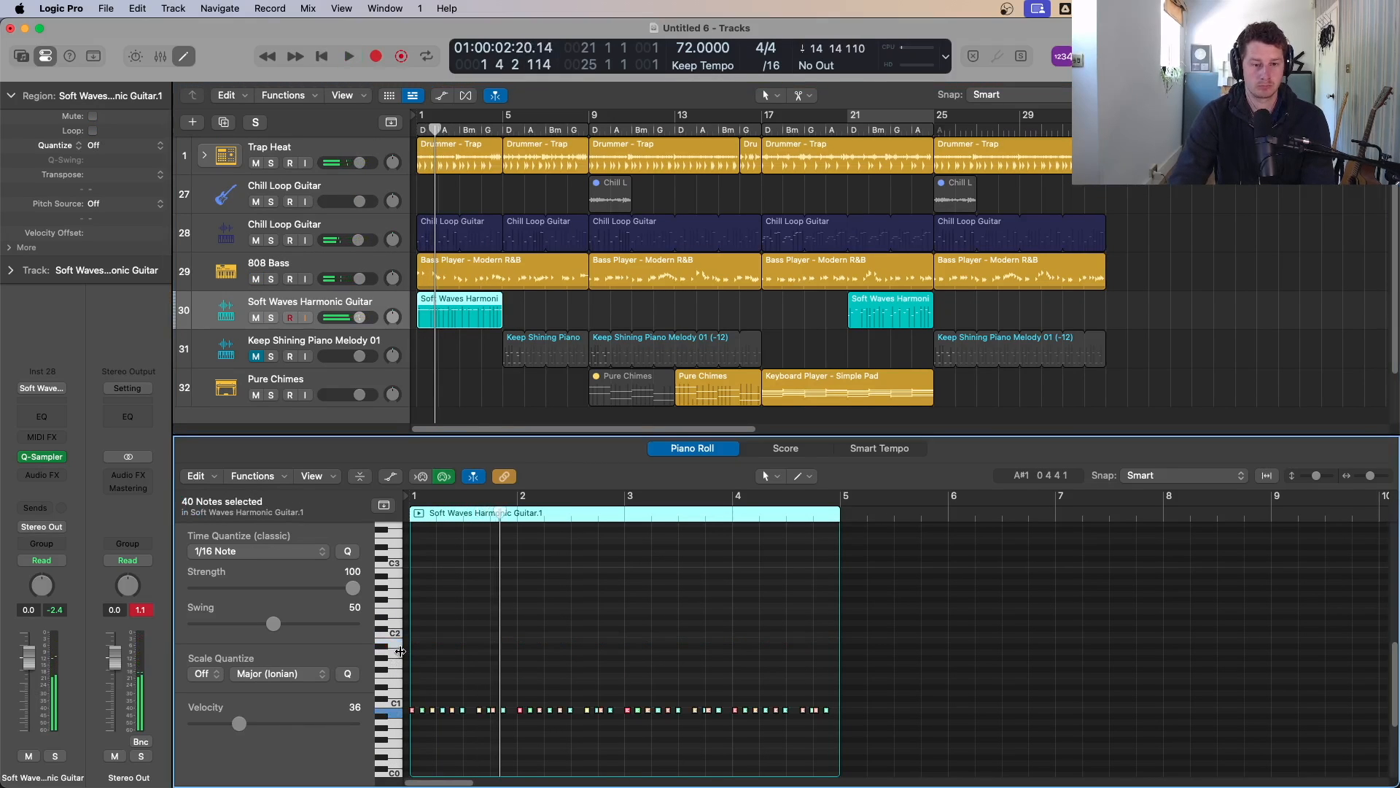
key(alt+Up)
key(Return)
key(space)
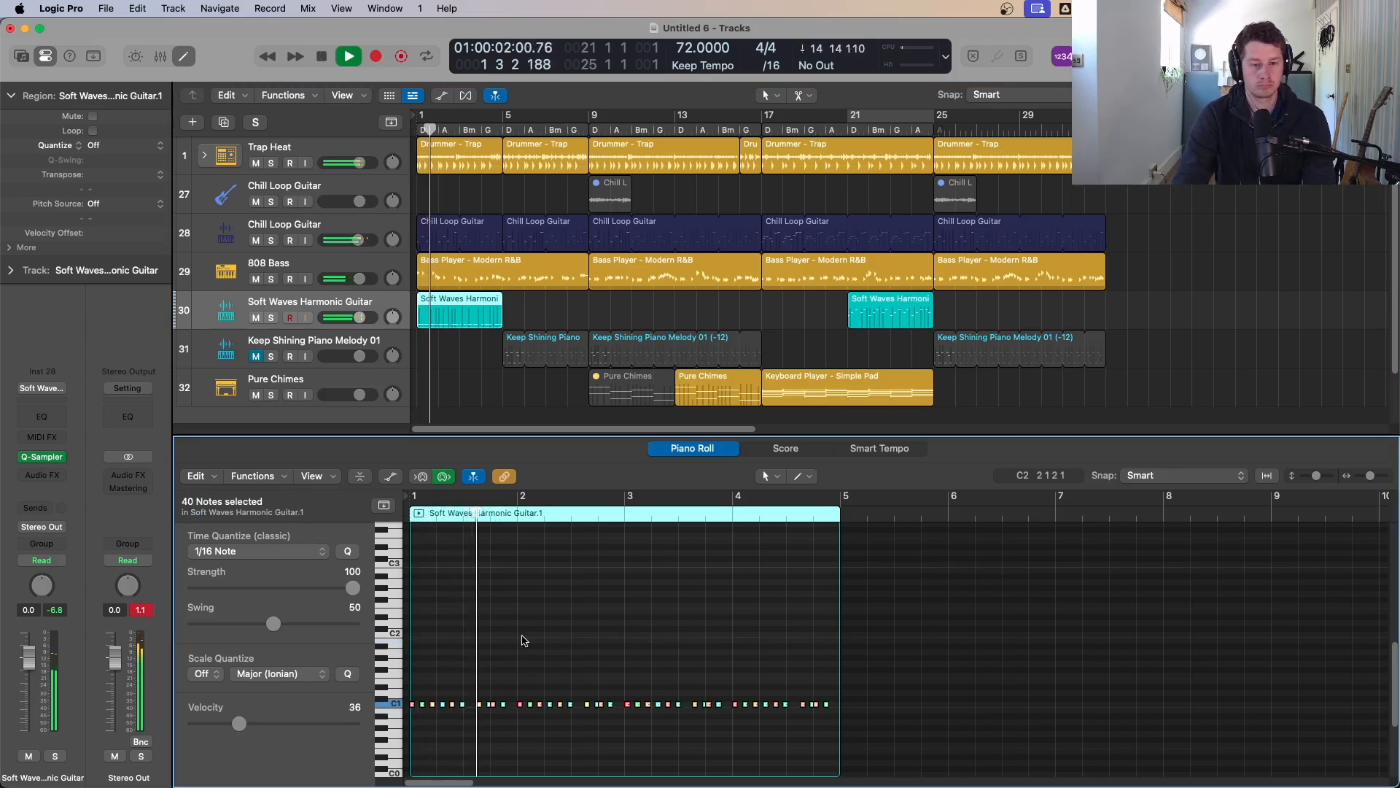
Step: Delete groups of notes in the Soft Waves region so each bar keeps only its opening note cluster
drag(474, 693, 505, 723)
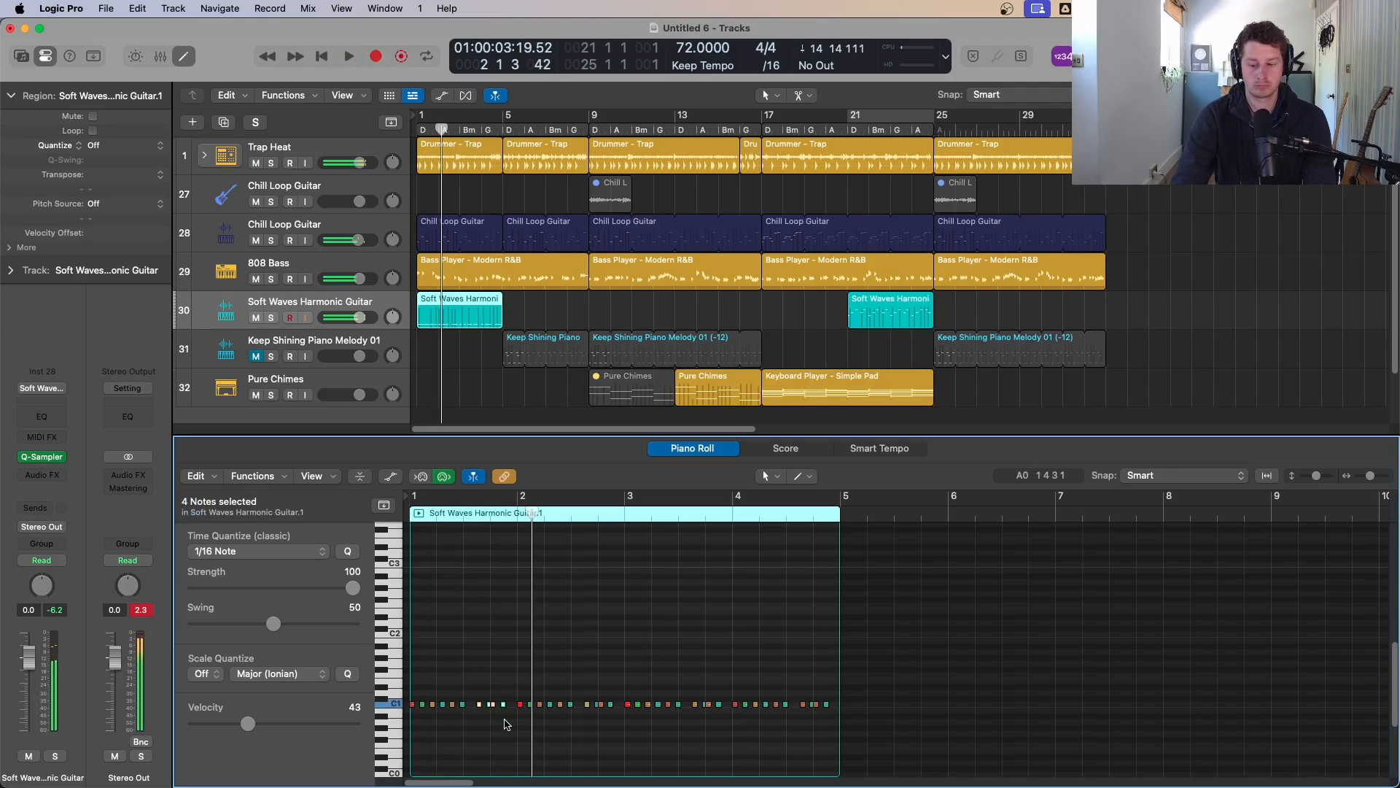
key(Delete)
key(space)
key(Return)
key(space)
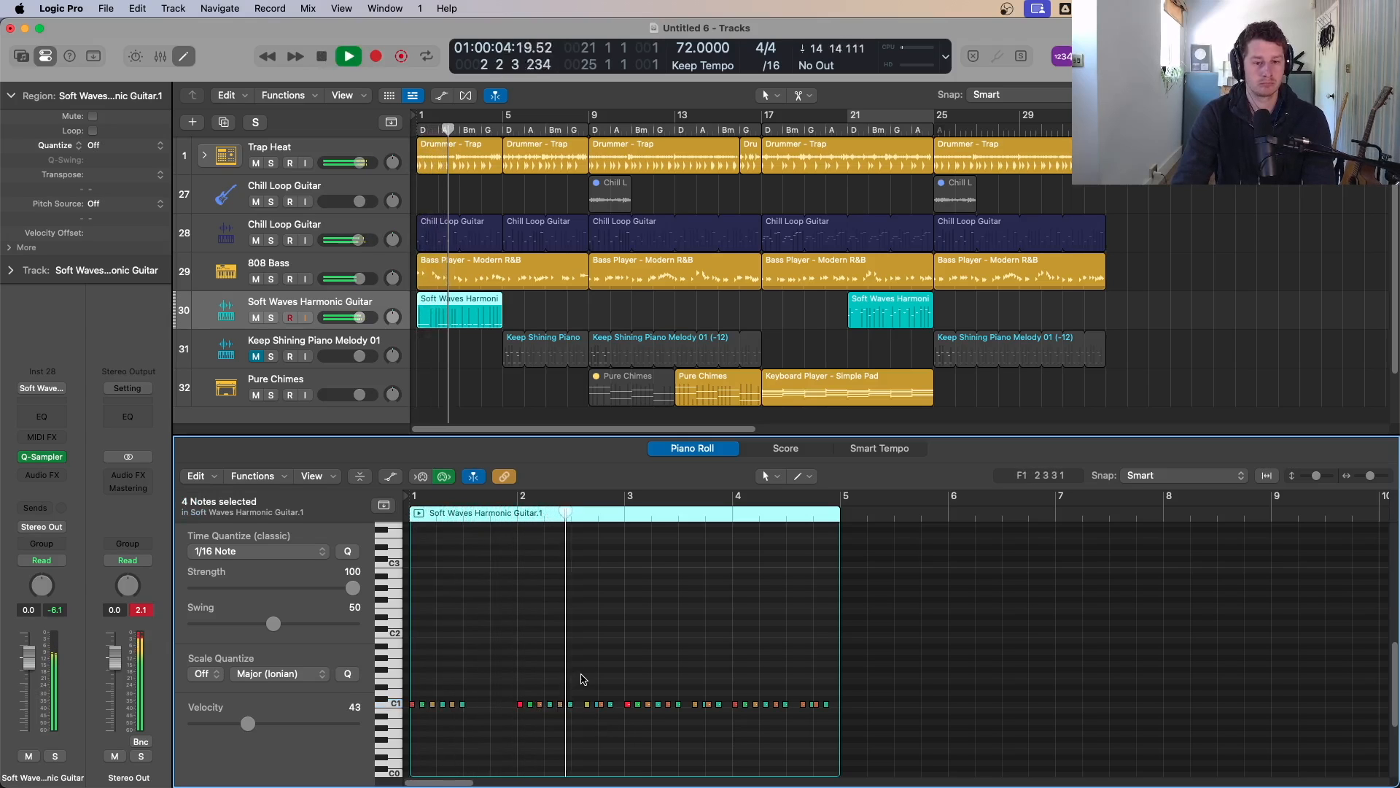
drag(581, 693, 721, 712)
key(Delete)
key(Delete)
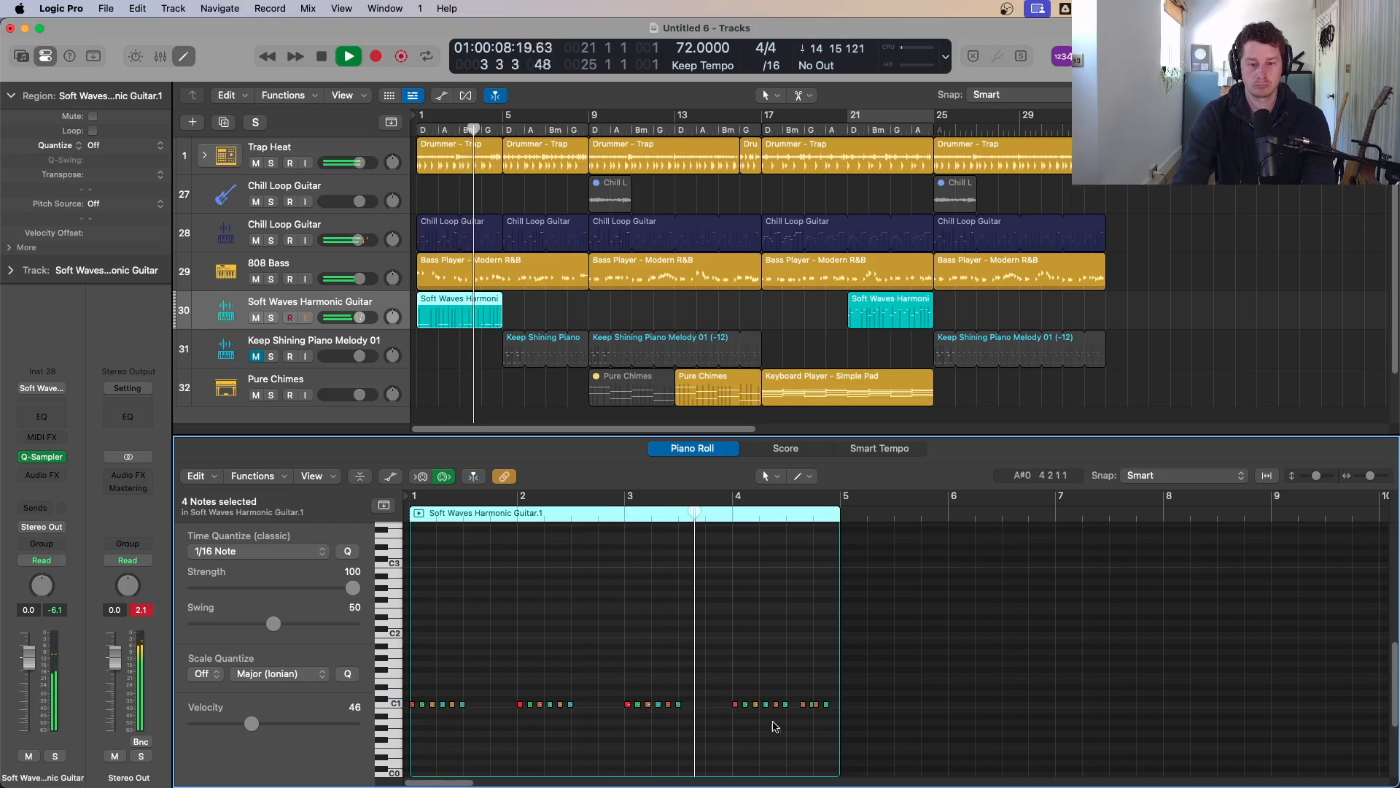
drag(802, 692, 850, 725)
key(Delete)
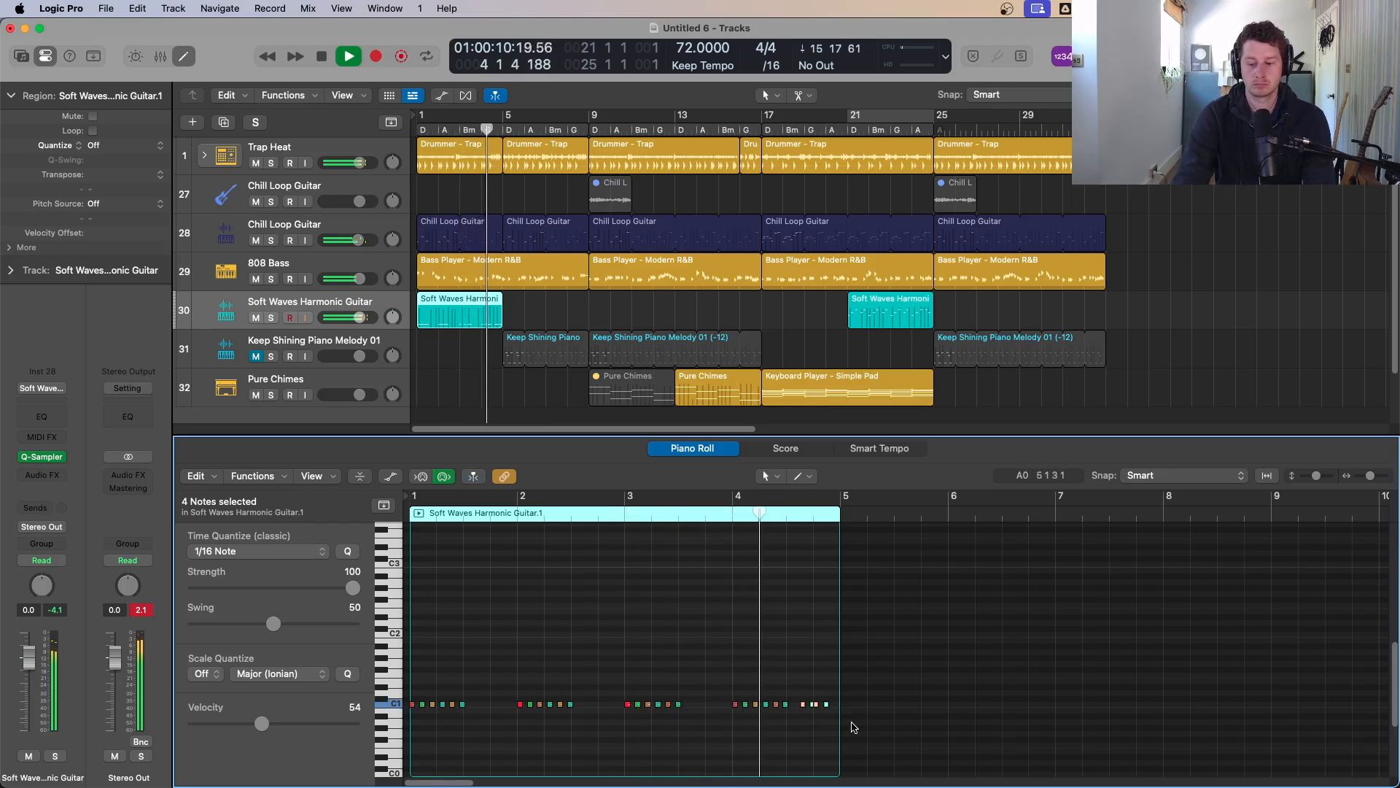
Step: Copy the Soft Waves region to bar 5 and transpose the copy's last-bar notes up two semitones
drag(498, 318, 580, 324)
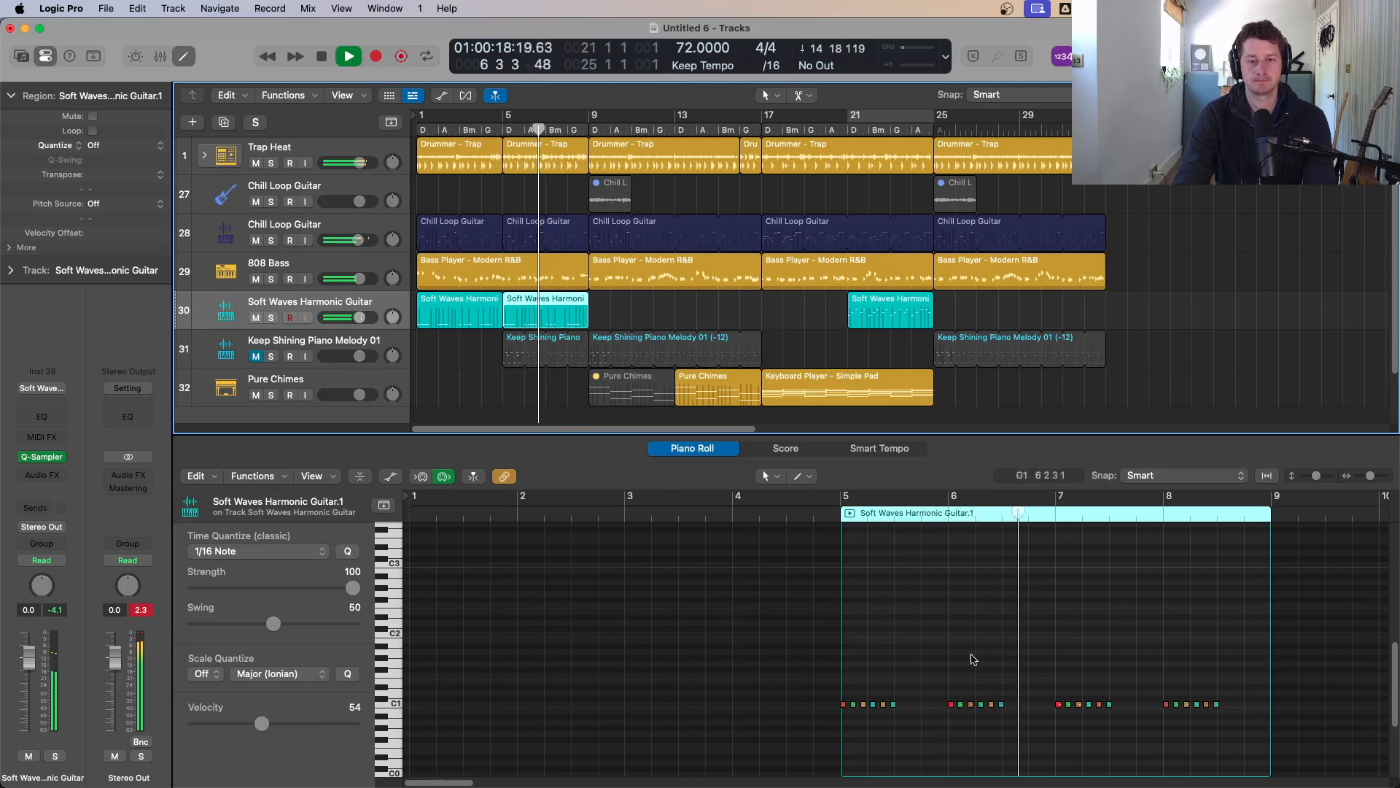
drag(1152, 677, 1240, 719)
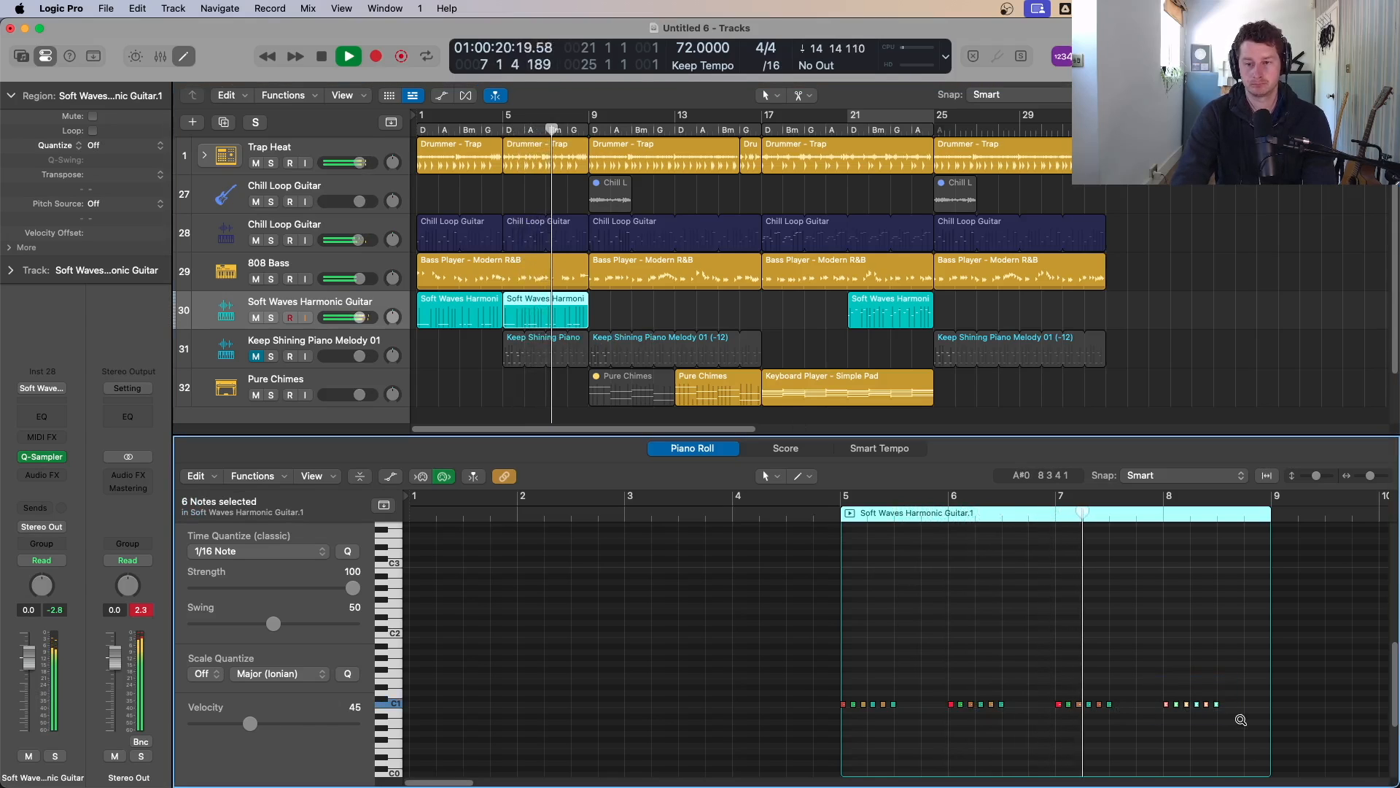
key(alt+Up)
key(alt+Up)
key(alt+Up)
key(alt+Up)
key(alt+Up)
key(alt+Down)
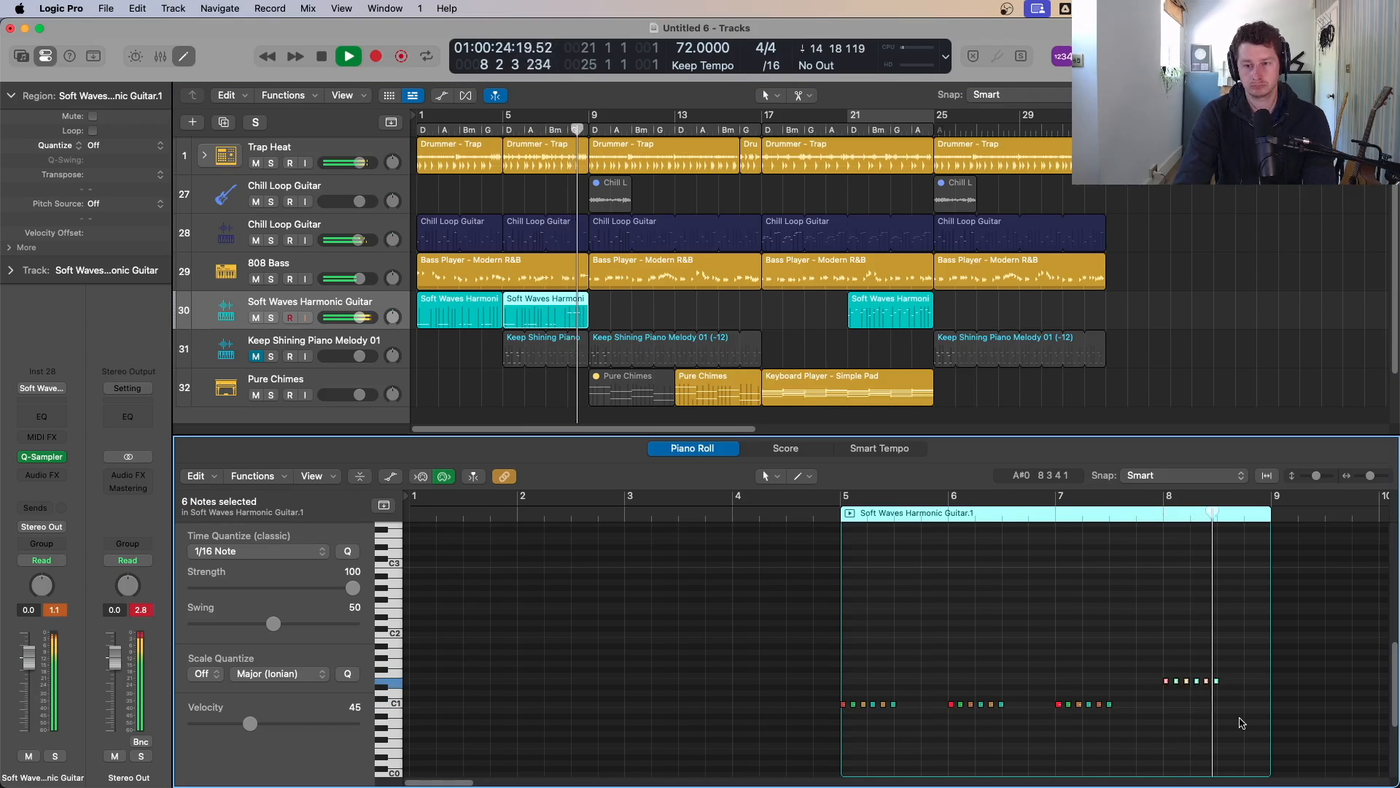
Step: Copy both Soft Waves regions to bar 9, making the pattern run through bar 17
mouse_move(625, 314)
mouse_down()
mouse_move(432, 315)
mouse_move(613, 319)
mouse_up()
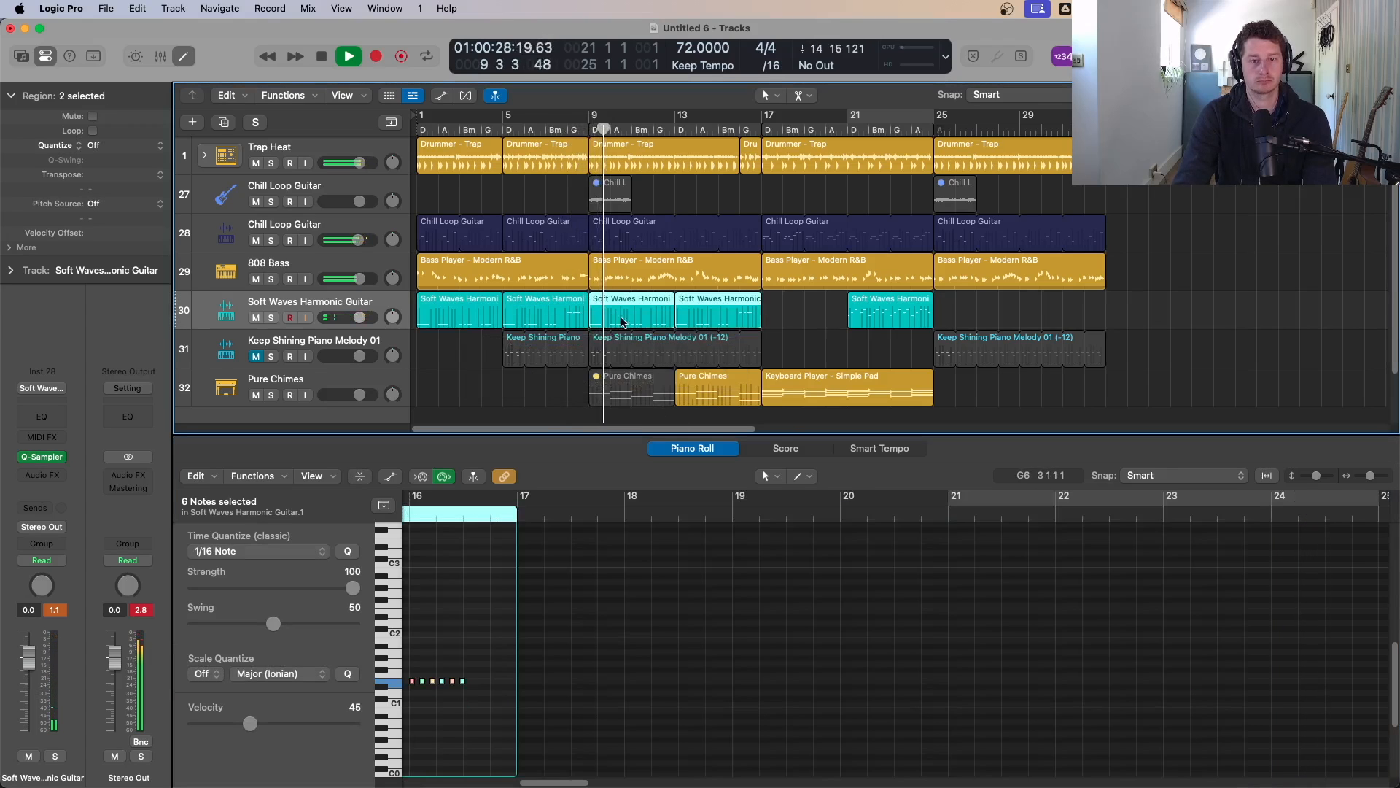
key(super+Left)
key(super+Left)
key(super+Up)
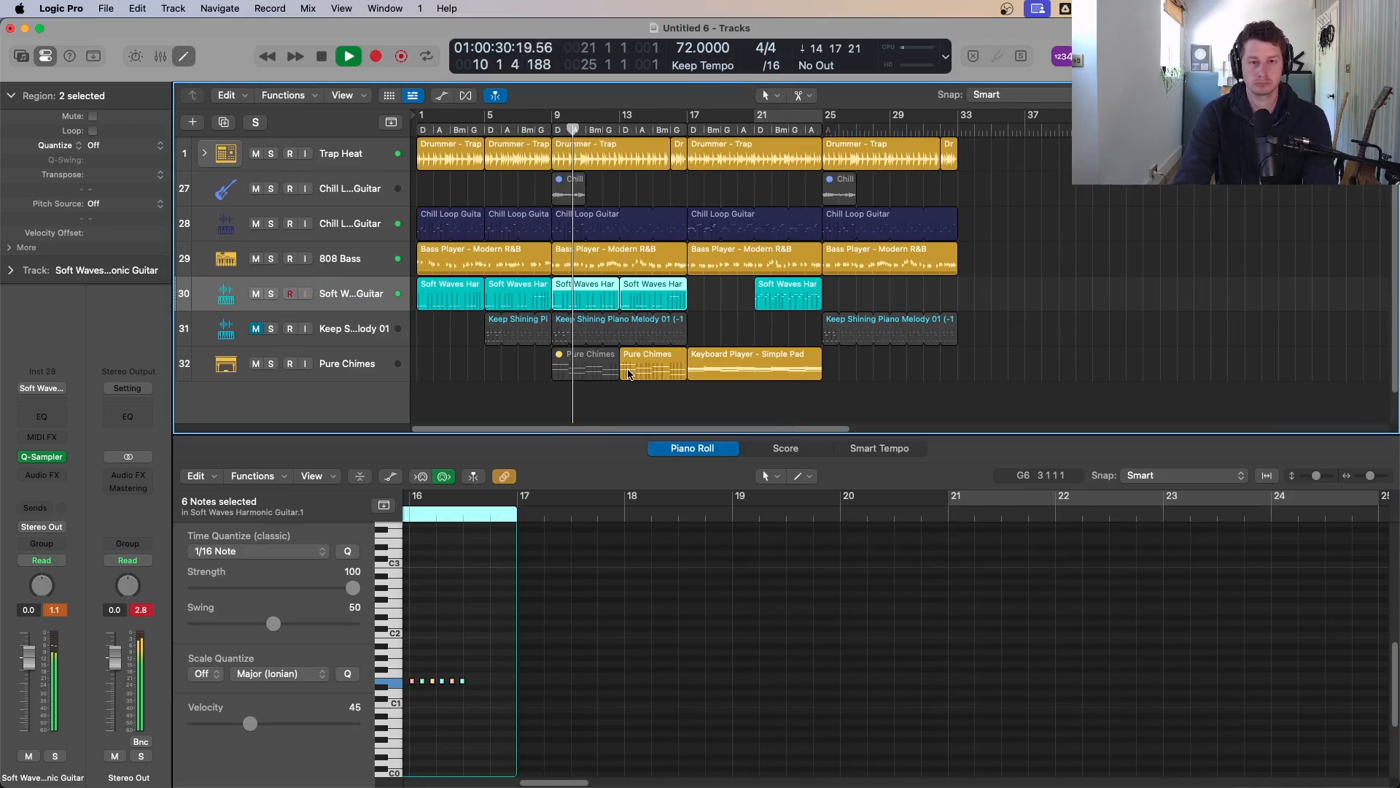
Step: Insert a Delay Designer audio effect on the Soft Waves Harmonic Guitar channel
click(44, 474)
mouse_move(80, 575)
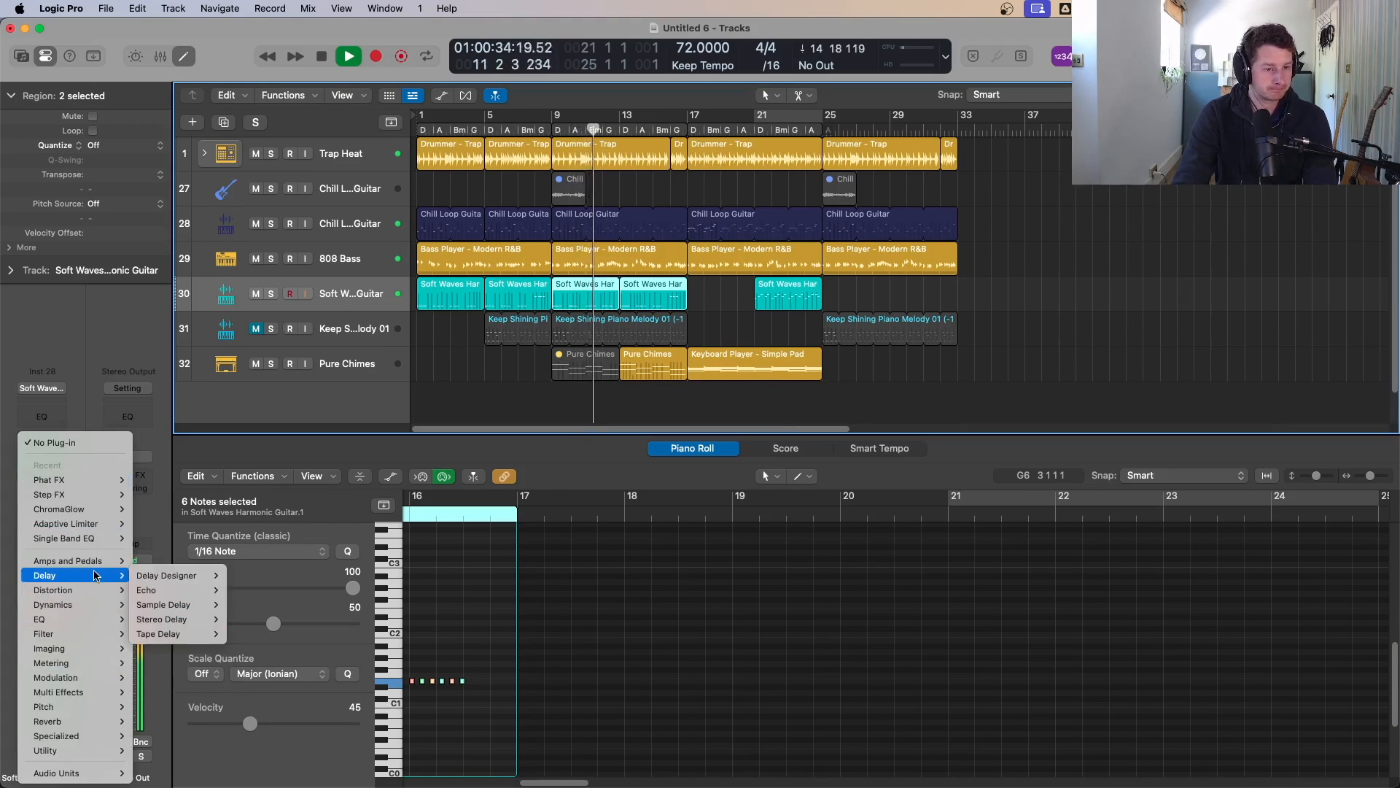
mouse_move(183, 577)
click(244, 576)
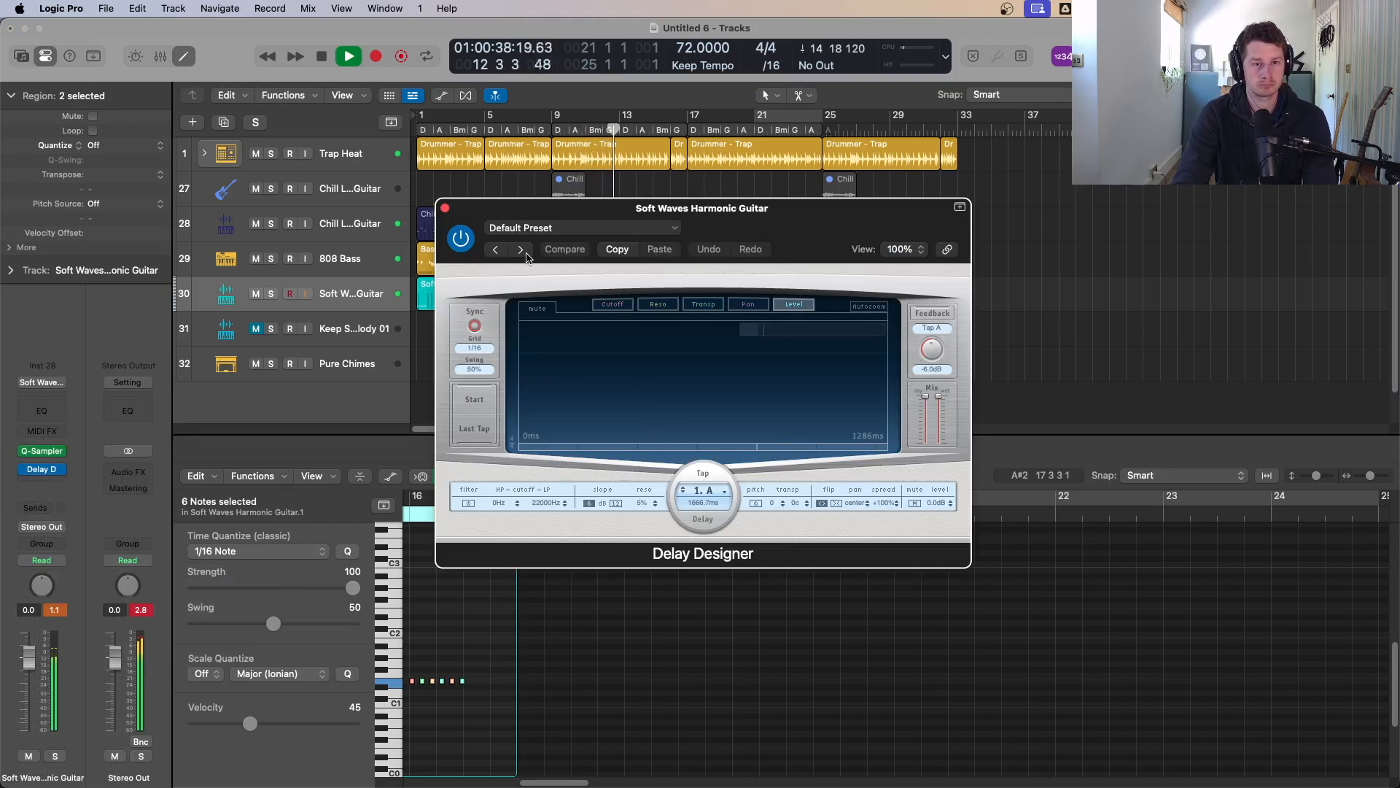
click(445, 210)
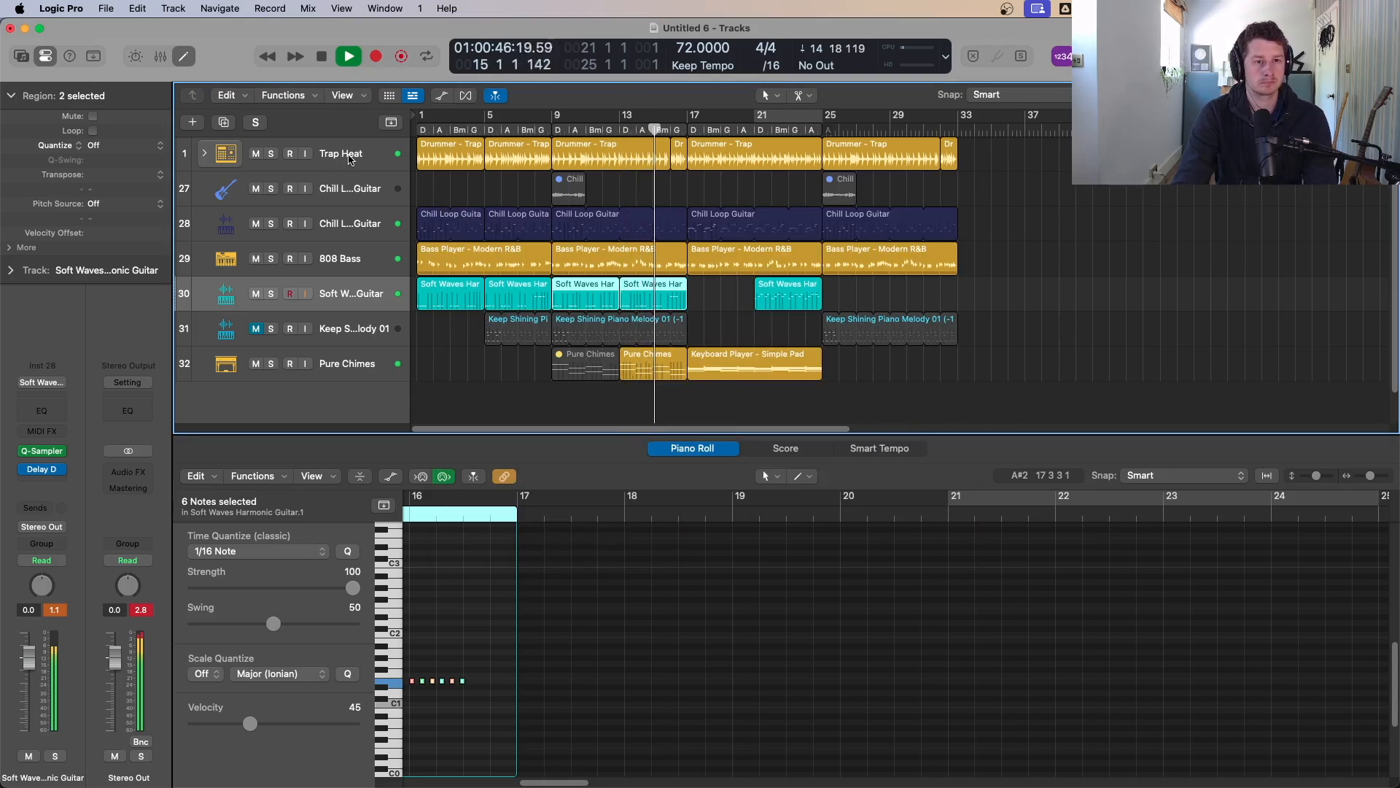
Step: Create one new software instrument track below the Trap Heat track
click(349, 161)
click(192, 121)
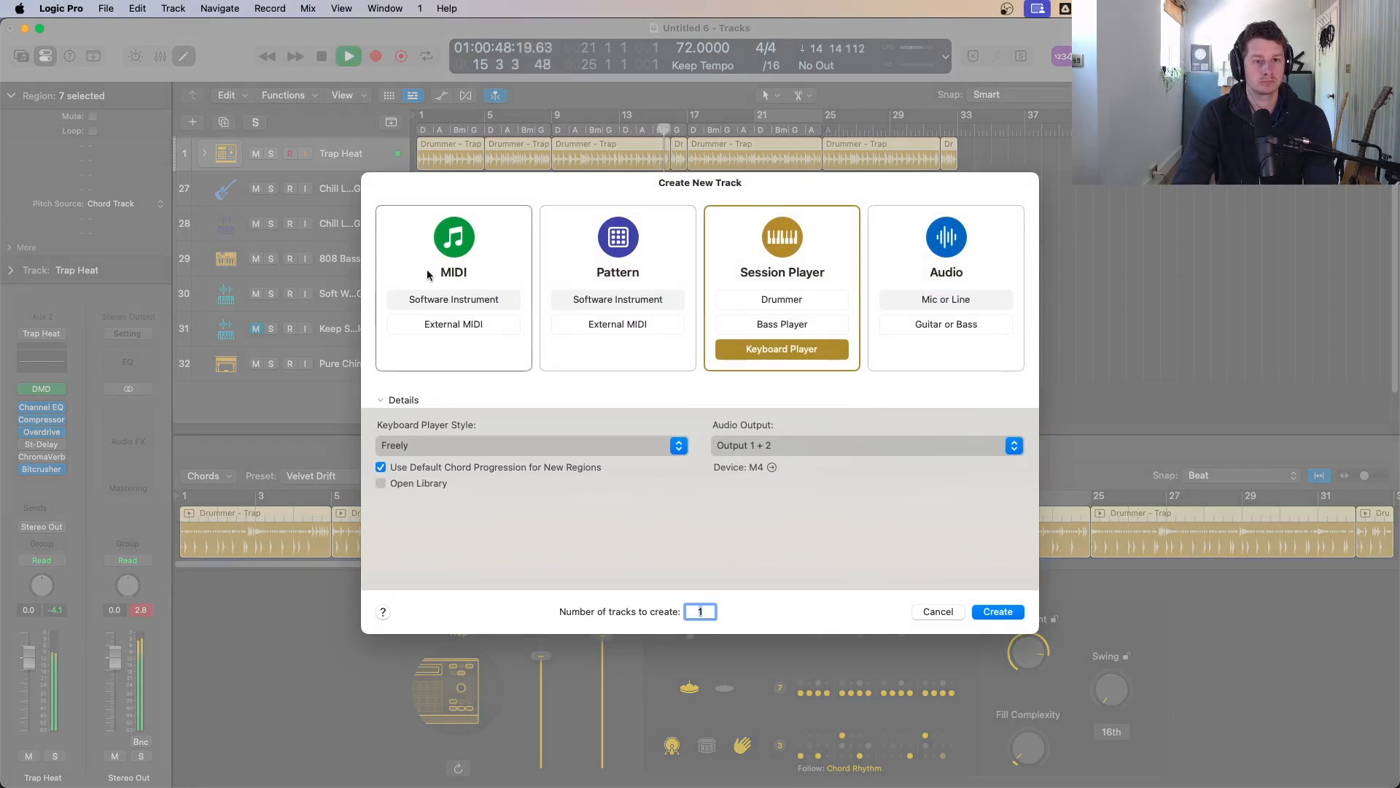
click(462, 300)
click(995, 610)
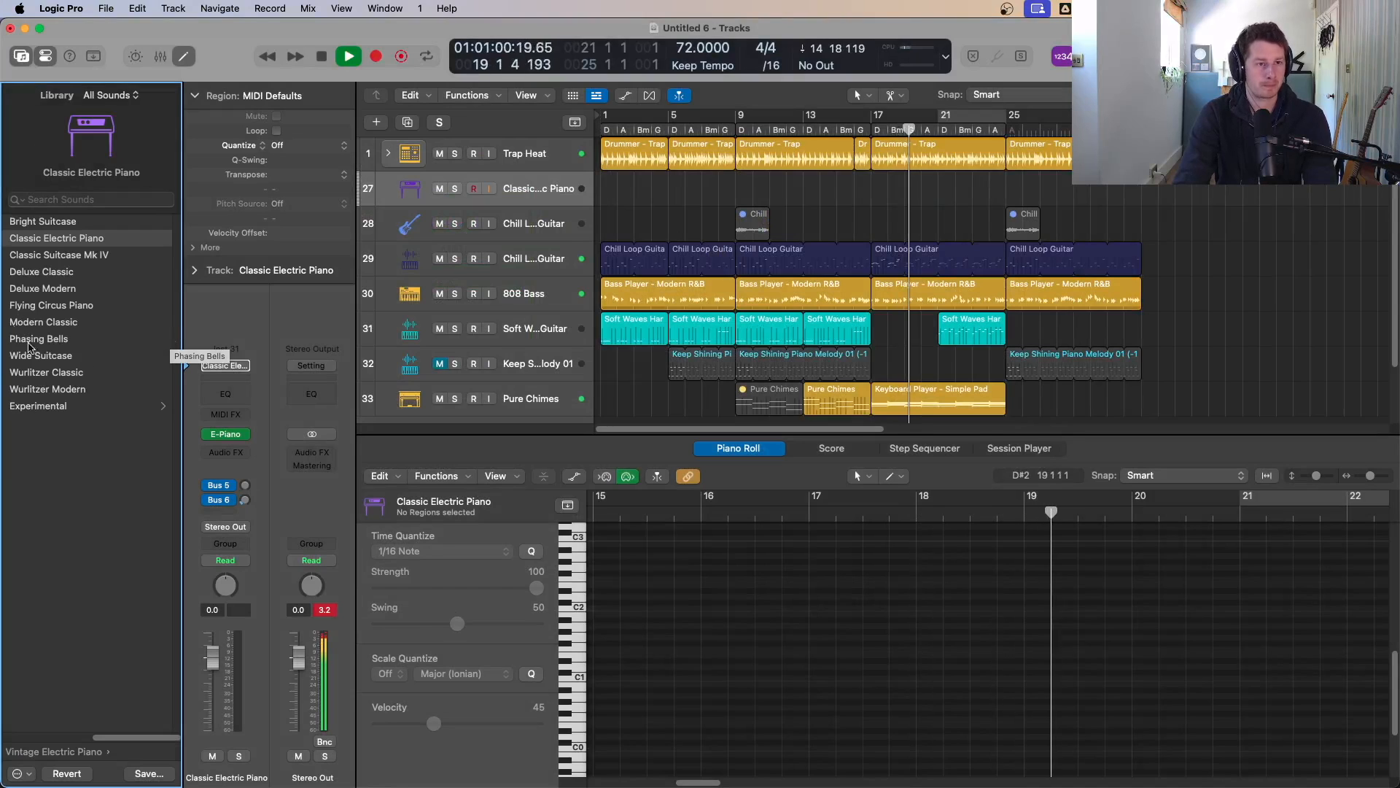
Step: Set a one-bar cycle range at bar 16 in the ruler
key(space)
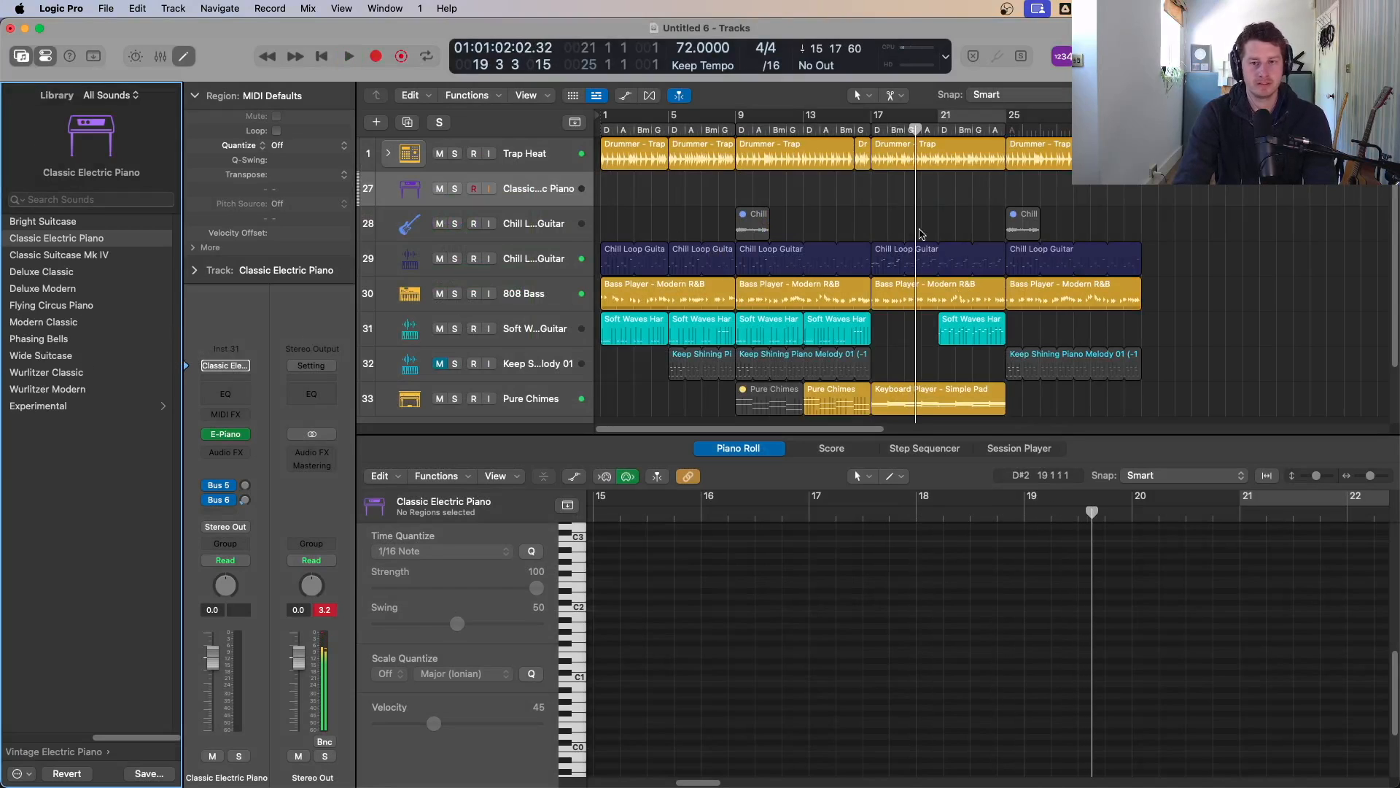
click(864, 120)
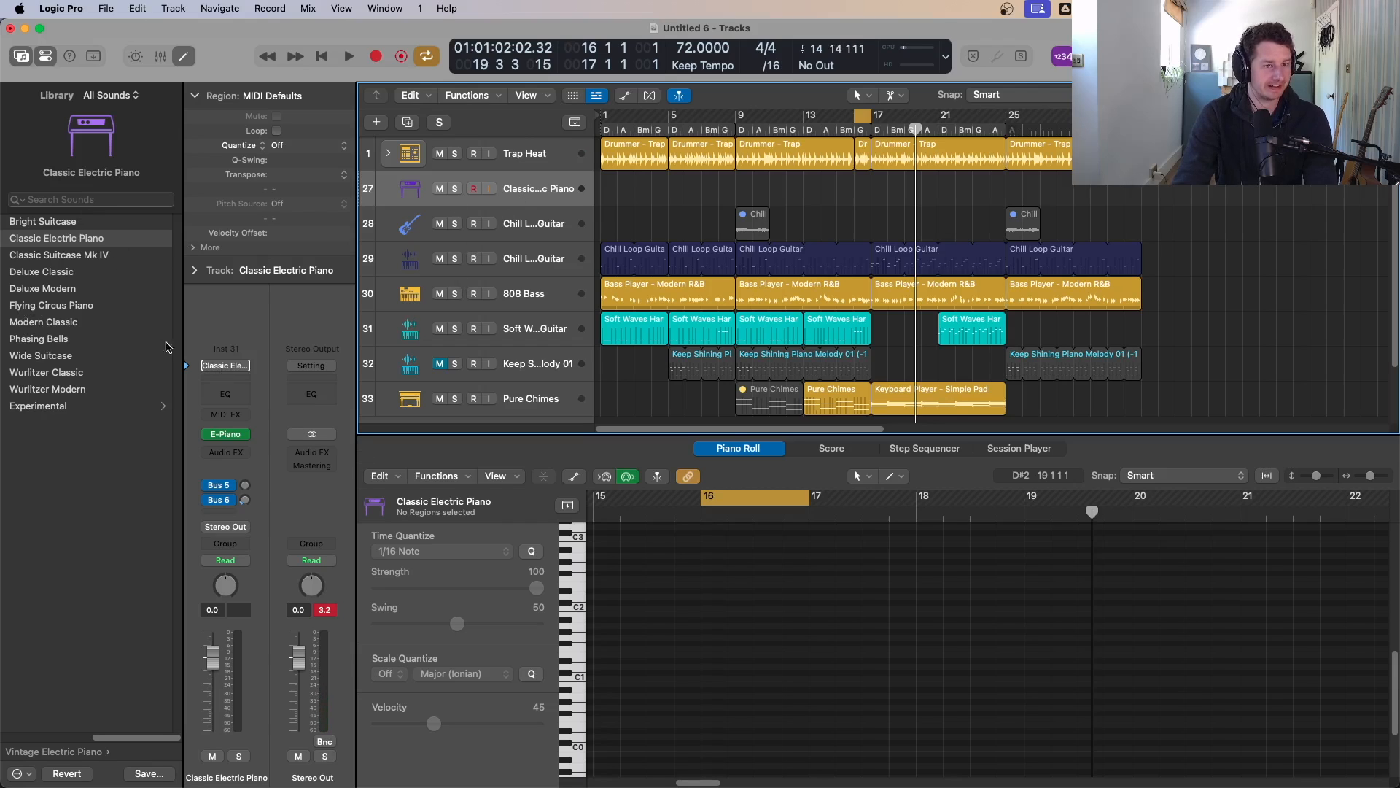
Step: Browse the Electronic Drum Kit rim kit pieces and load Rim - Modern TR-707 onto the new track
click(62, 736)
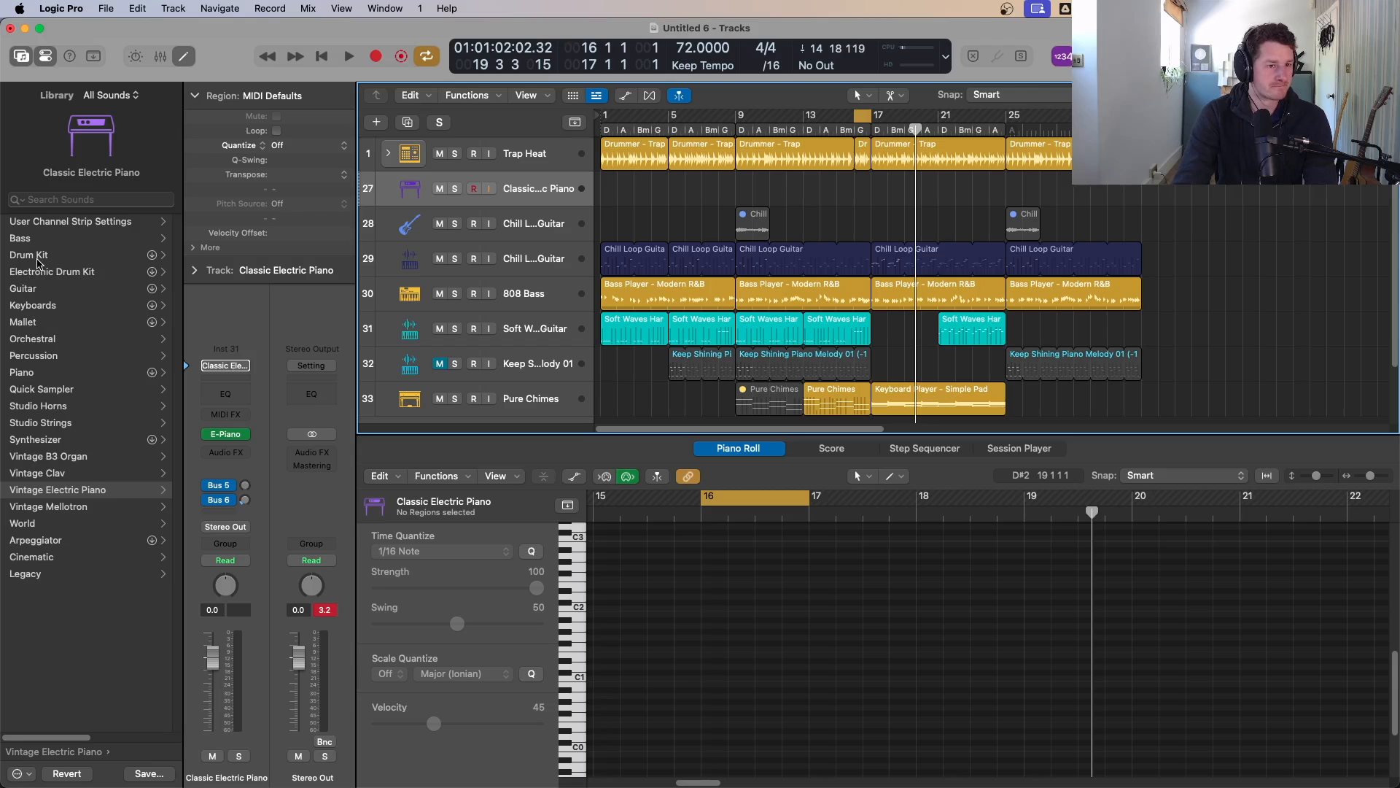
click(40, 275)
scroll(115, 582, down, 20)
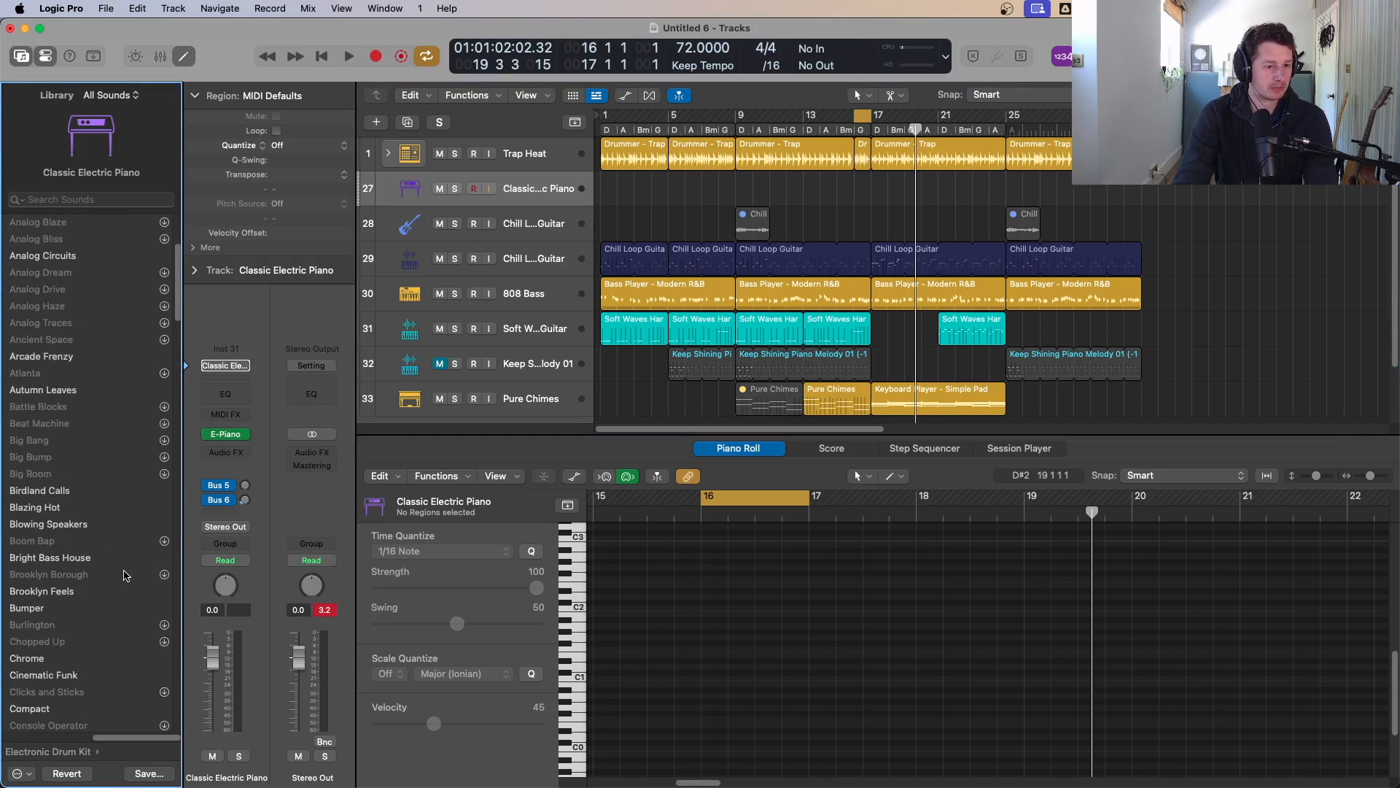
click(76, 722)
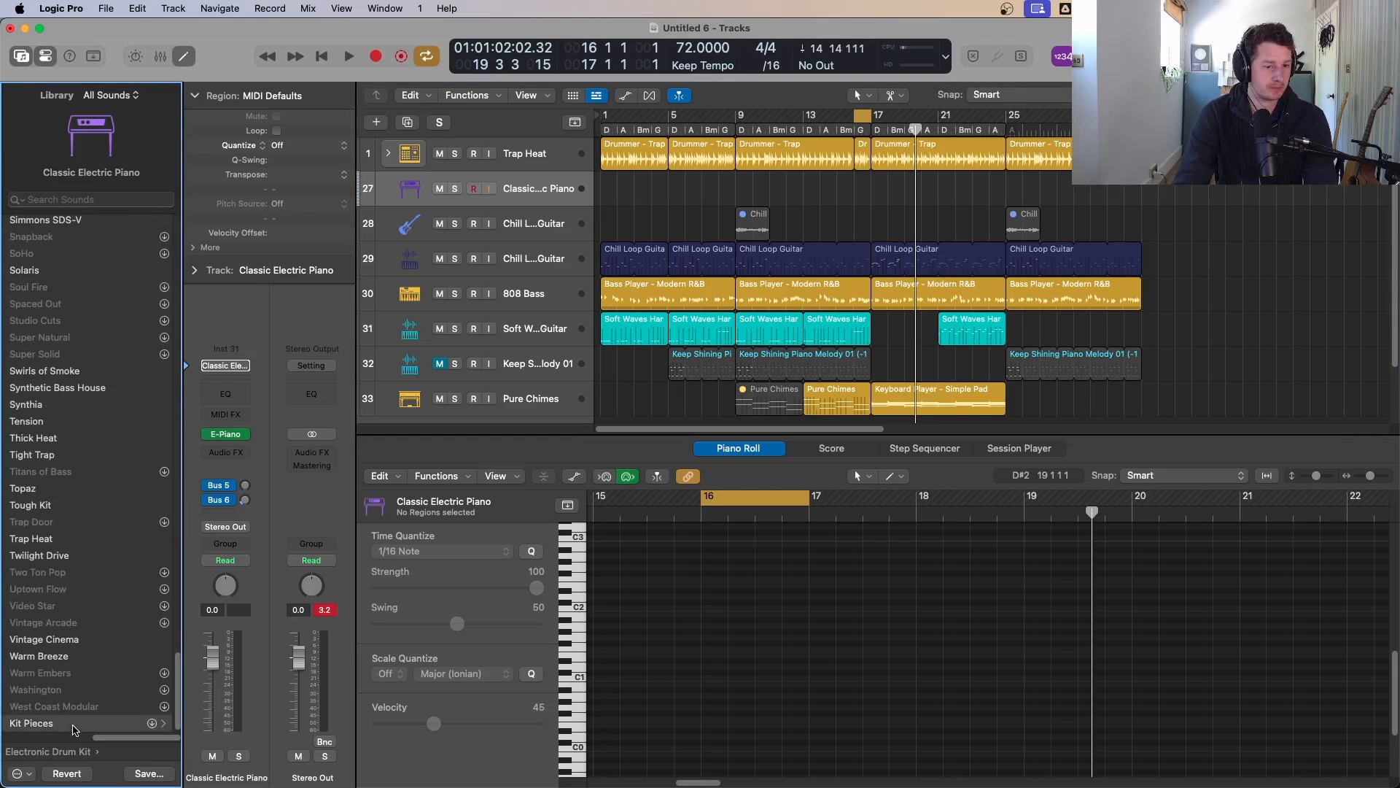
click(30, 239)
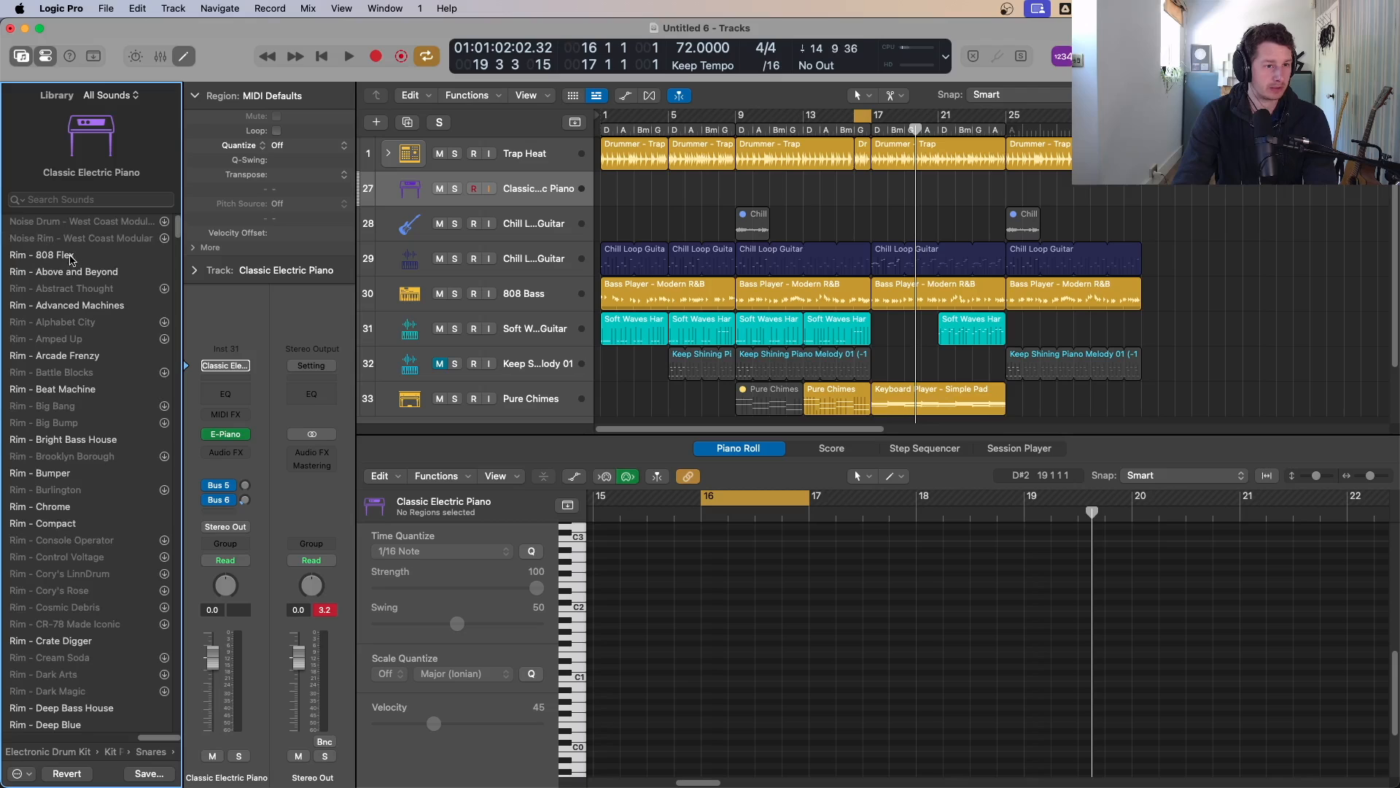
scroll(85, 309, down, 10)
scroll(86, 292, up, 12)
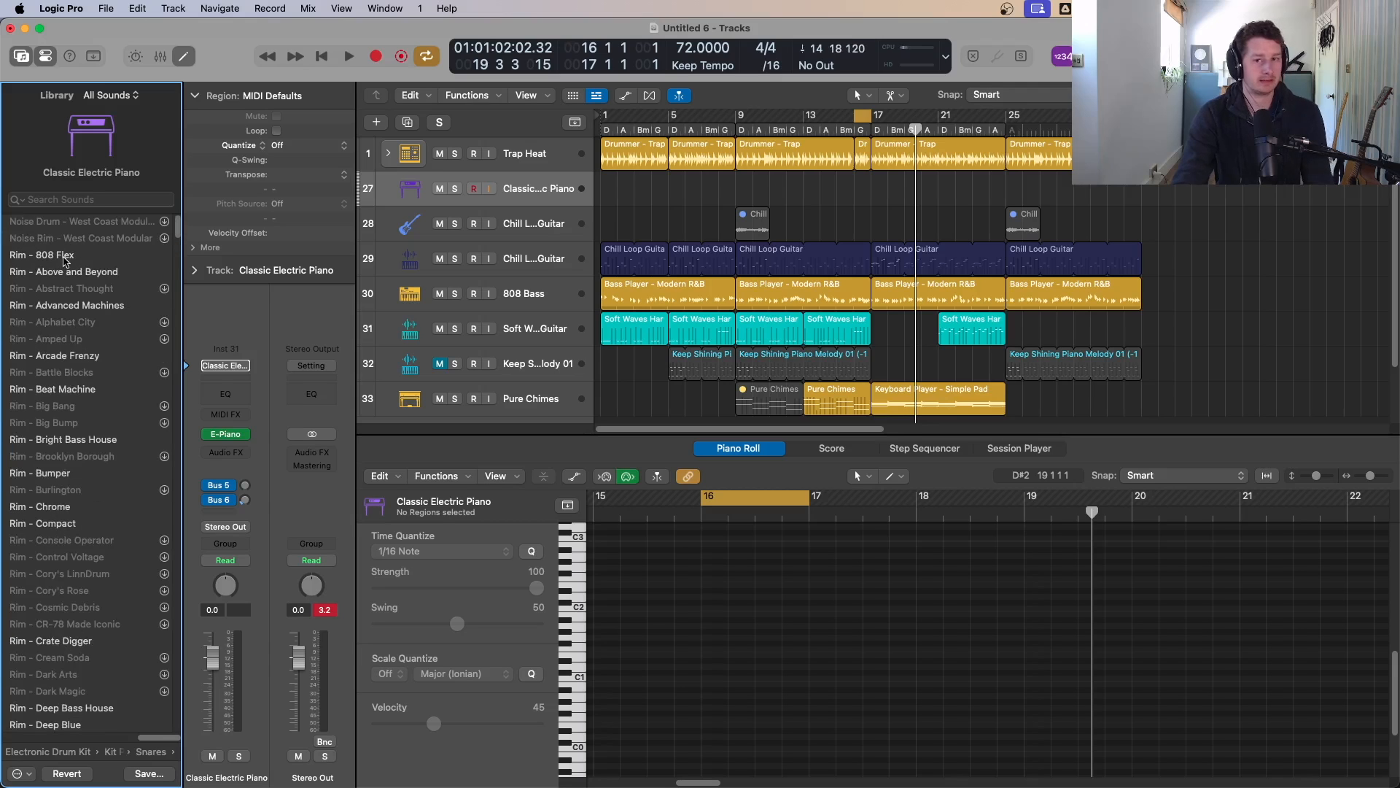
click(64, 257)
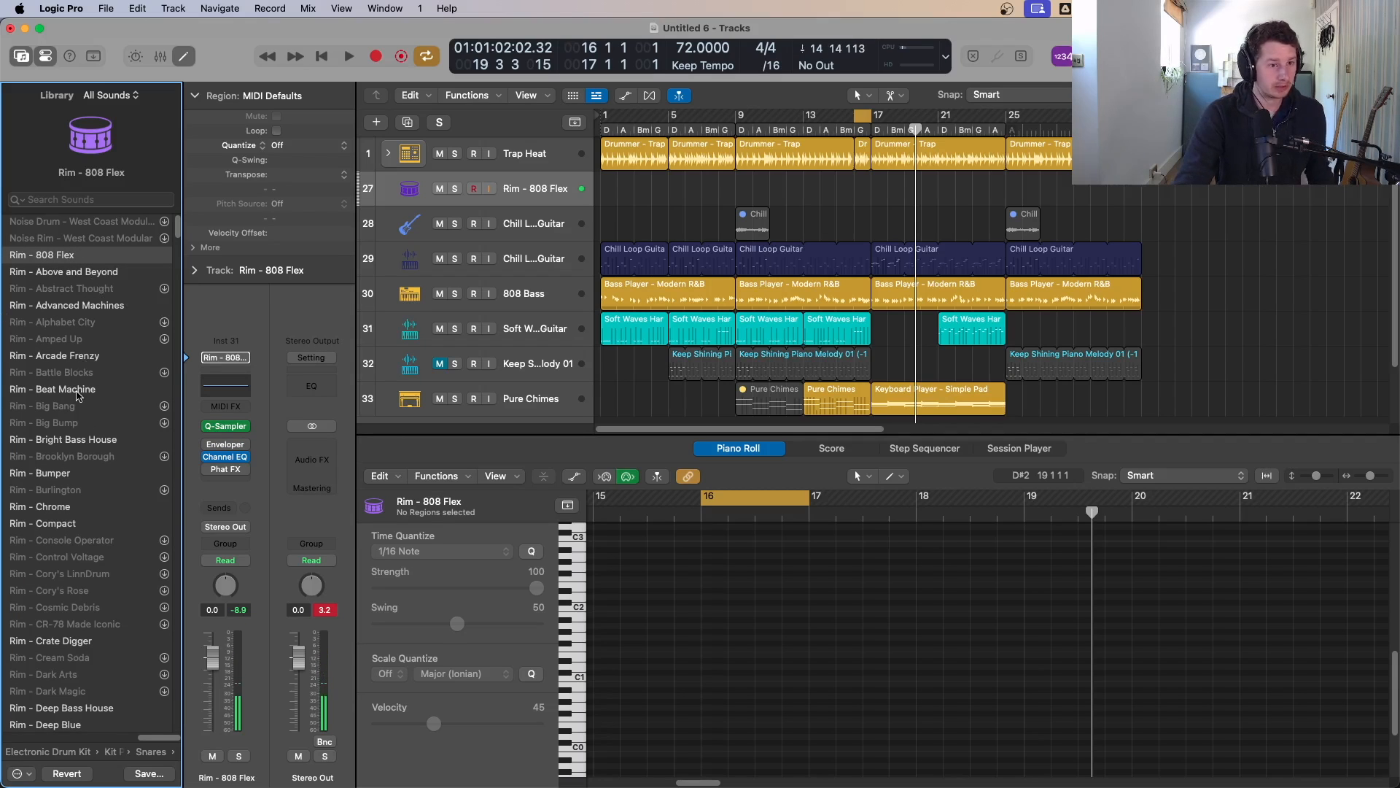
scroll(80, 409, down, 8)
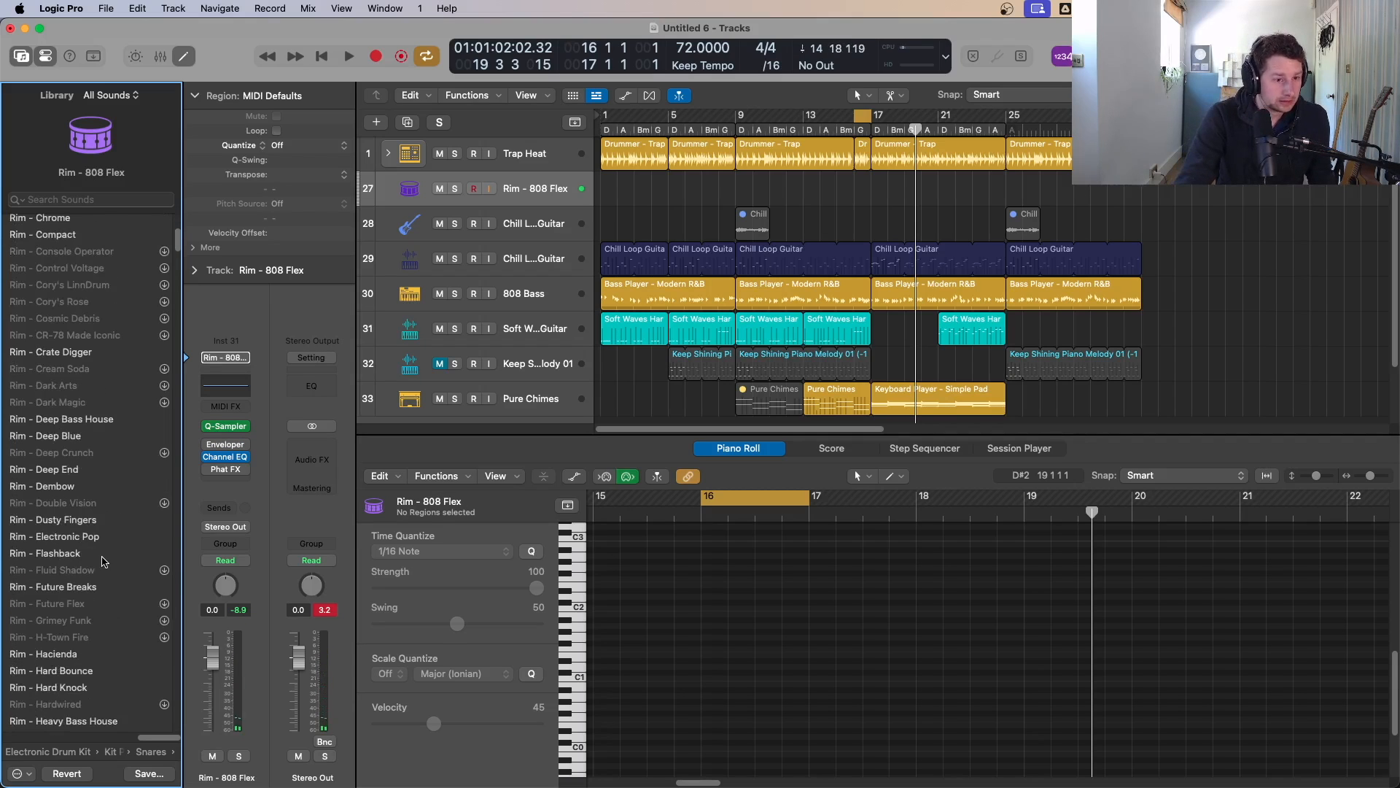
scroll(102, 561, down, 1)
click(100, 563)
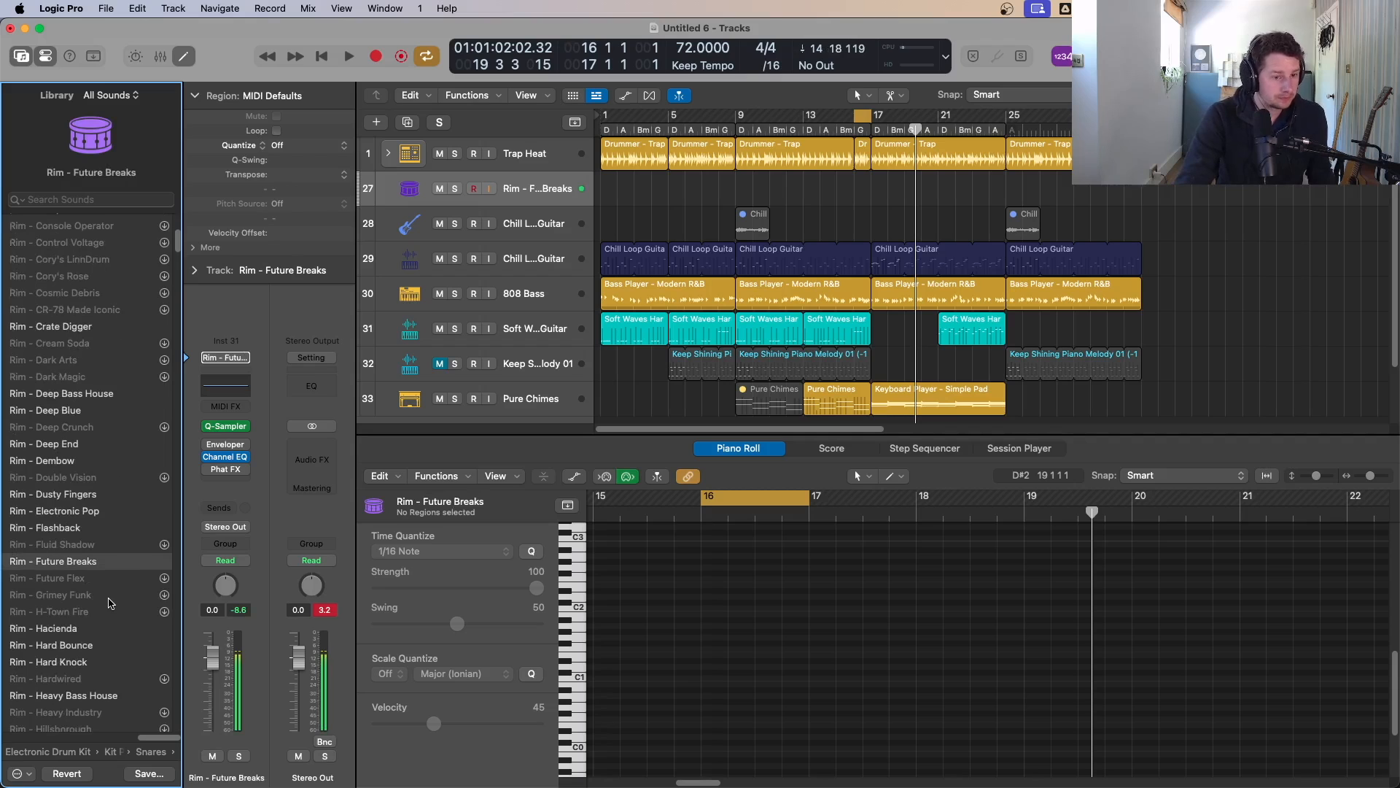
scroll(104, 568, down, 10)
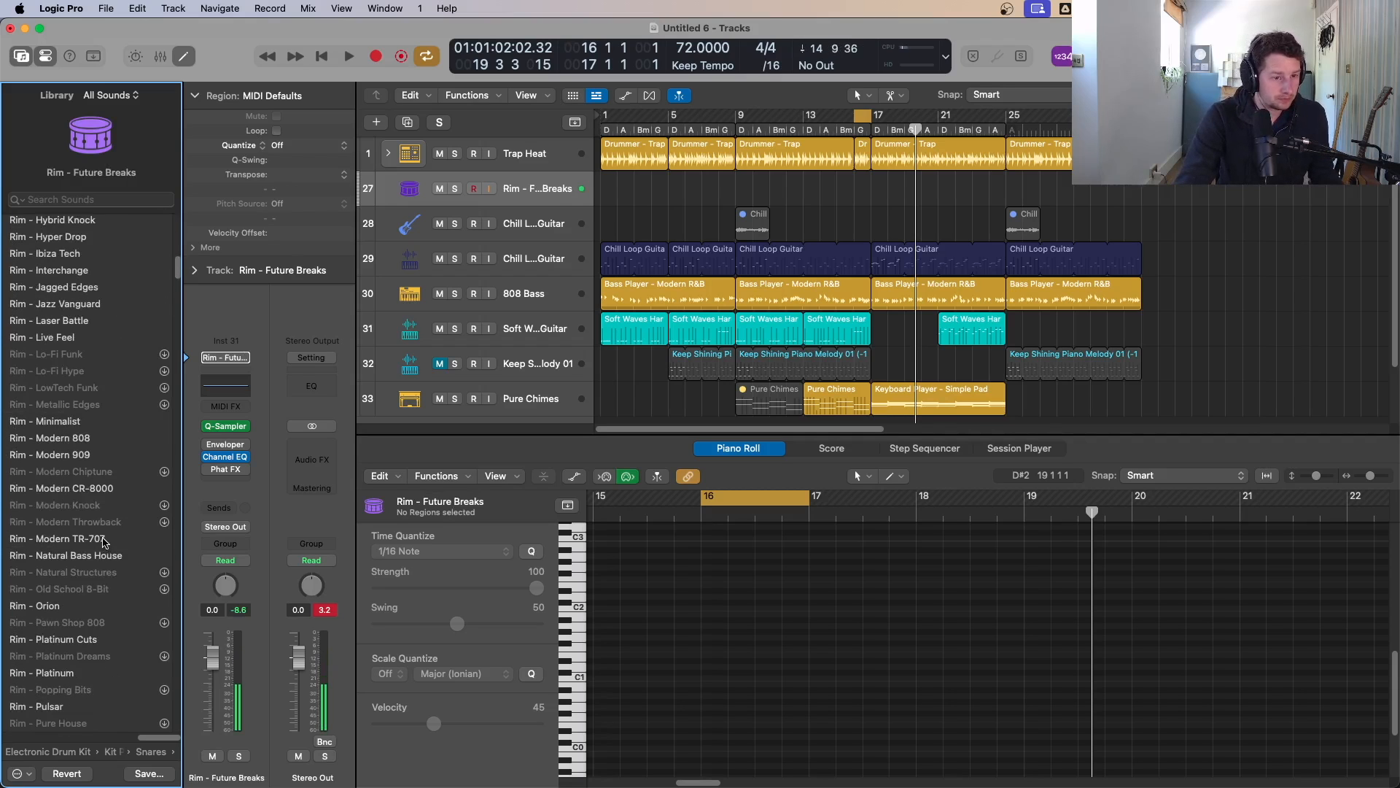
click(104, 540)
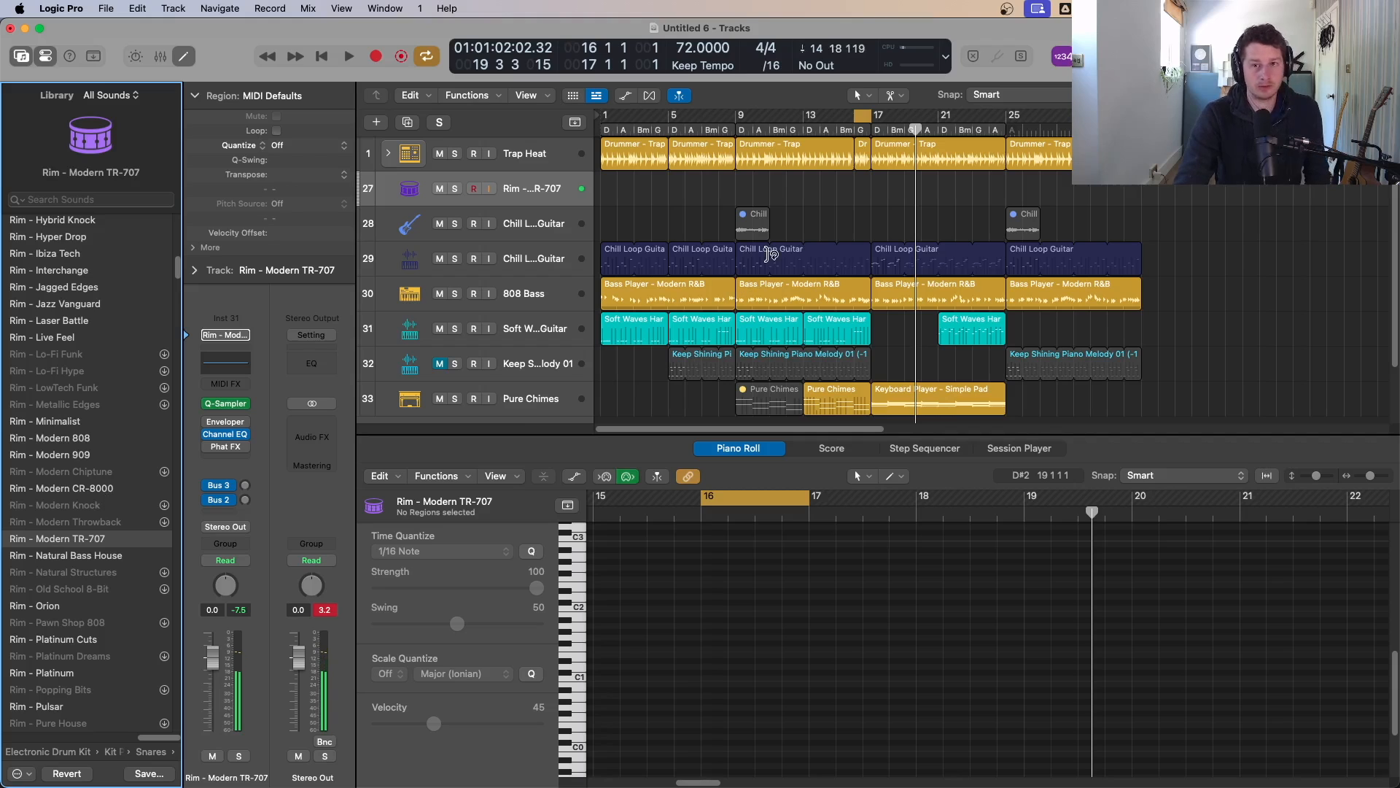
Step: Set the cycle range to bars 13 to 17 and record a rim pattern on the Rim track
key(space)
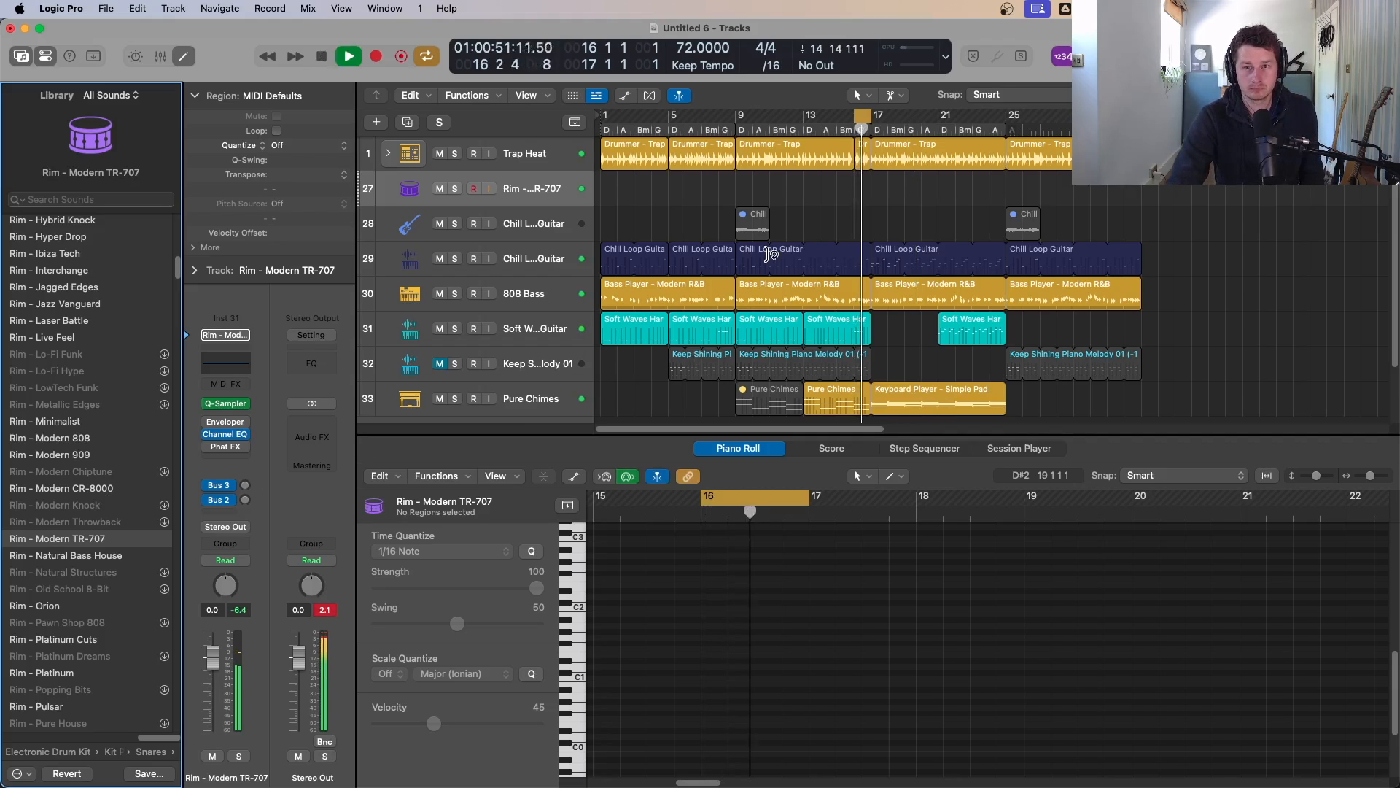
key(space)
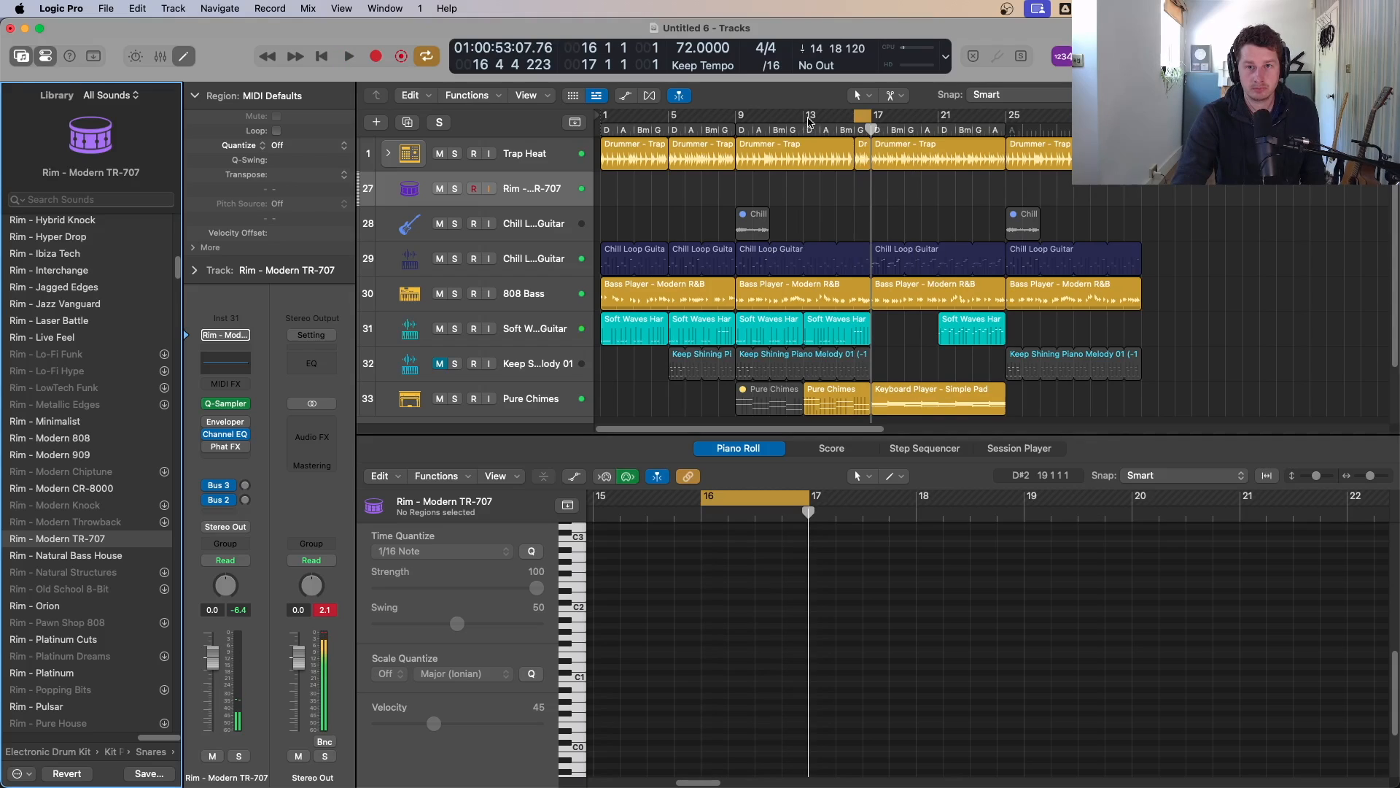
drag(808, 122, 871, 121)
key(space)
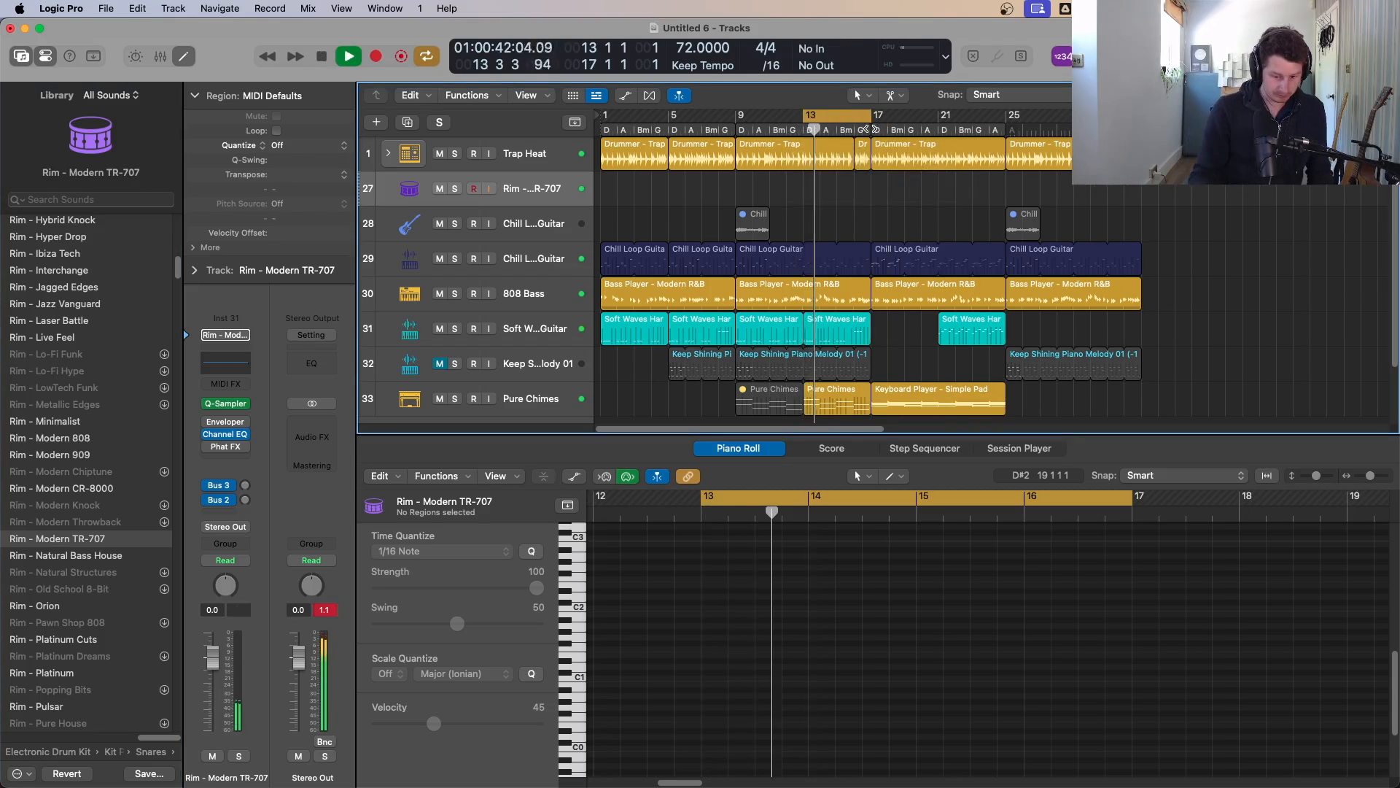
key(r)
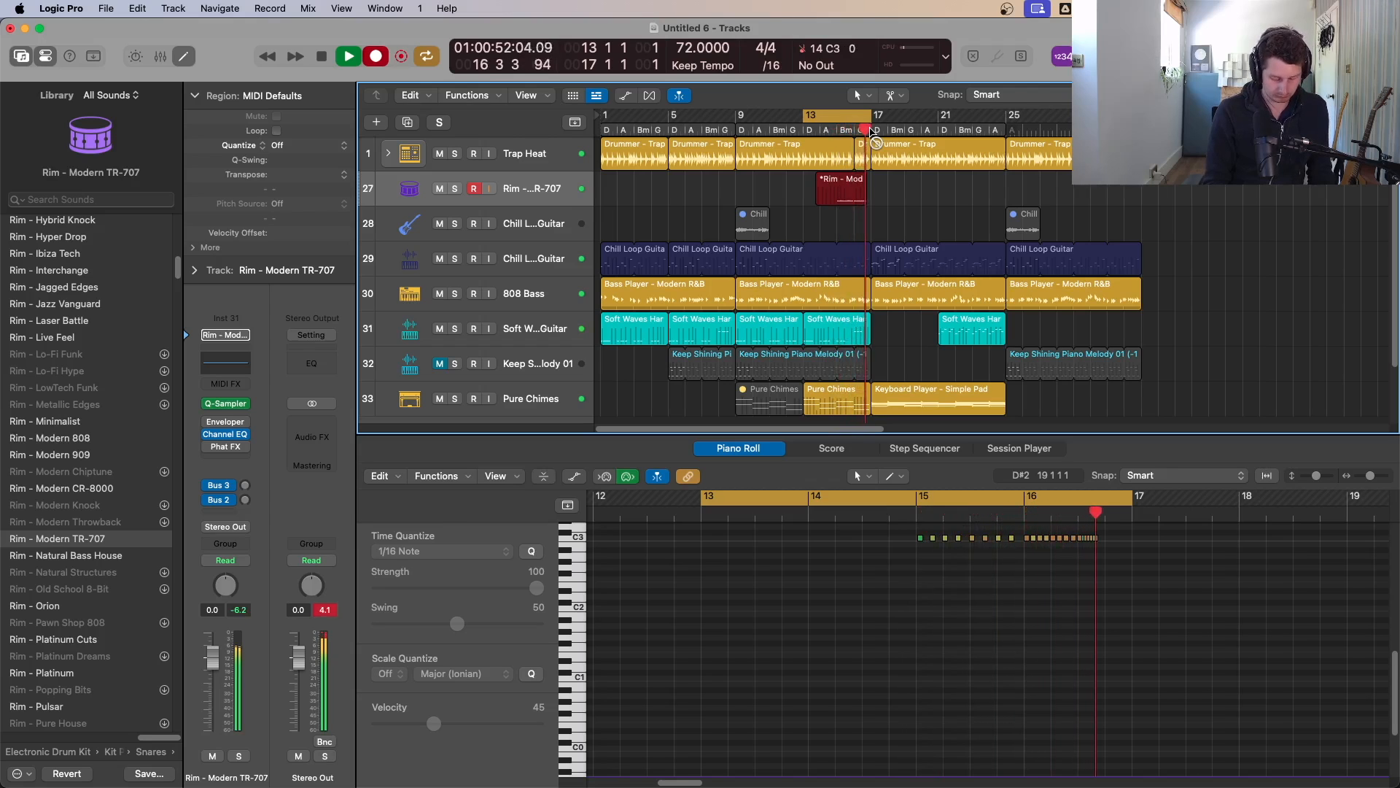
key(space)
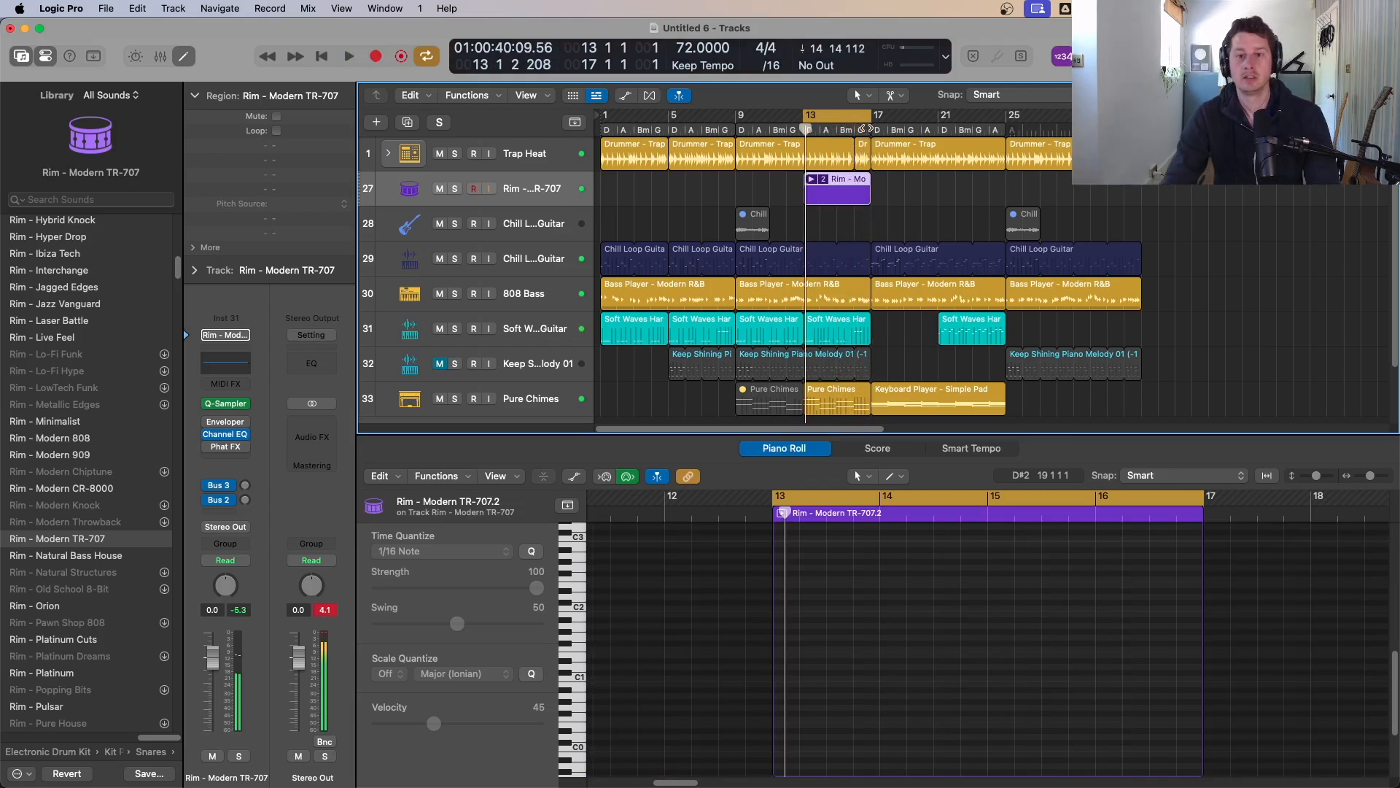
Step: Split the recorded rim region at bar 15 and delete its first half
click(823, 178)
click(843, 194)
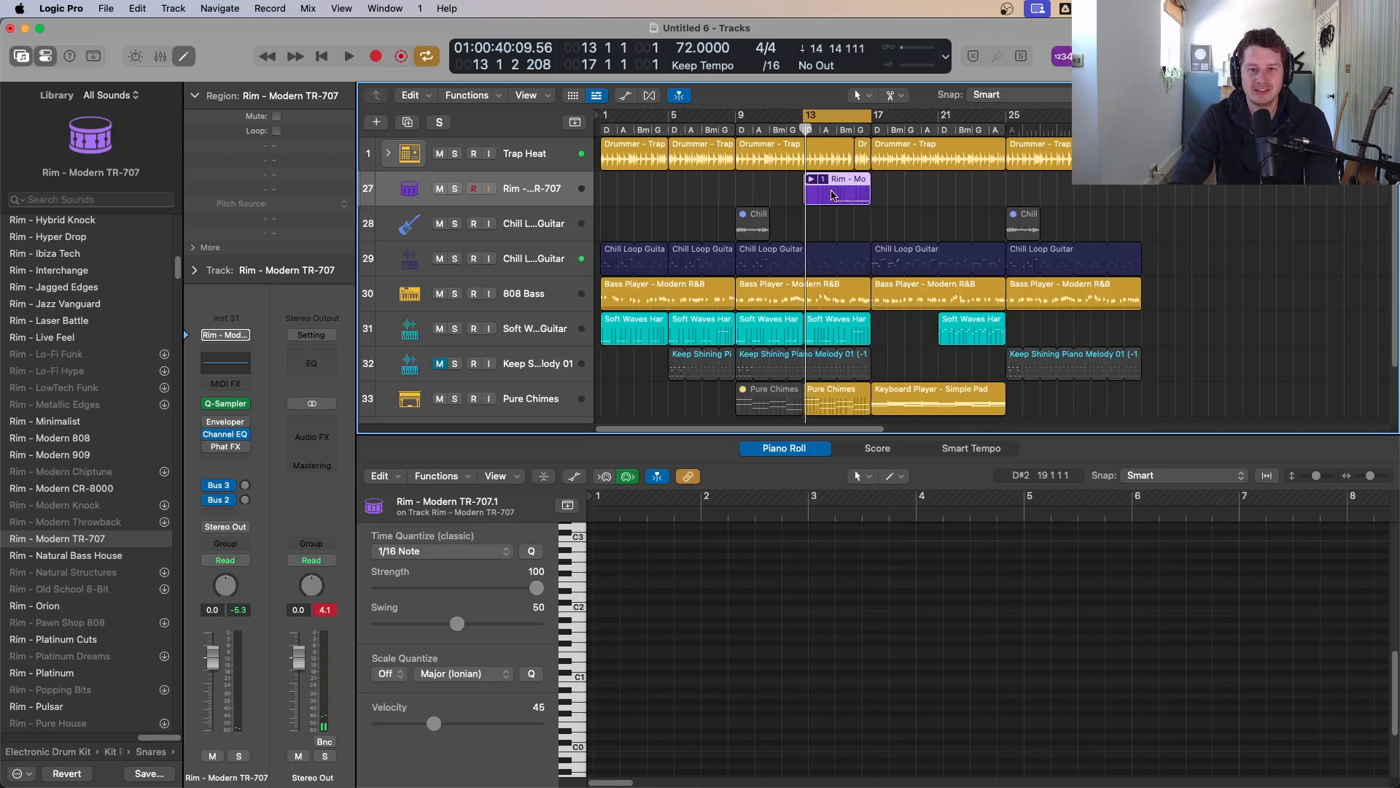
click(826, 183)
click(846, 252)
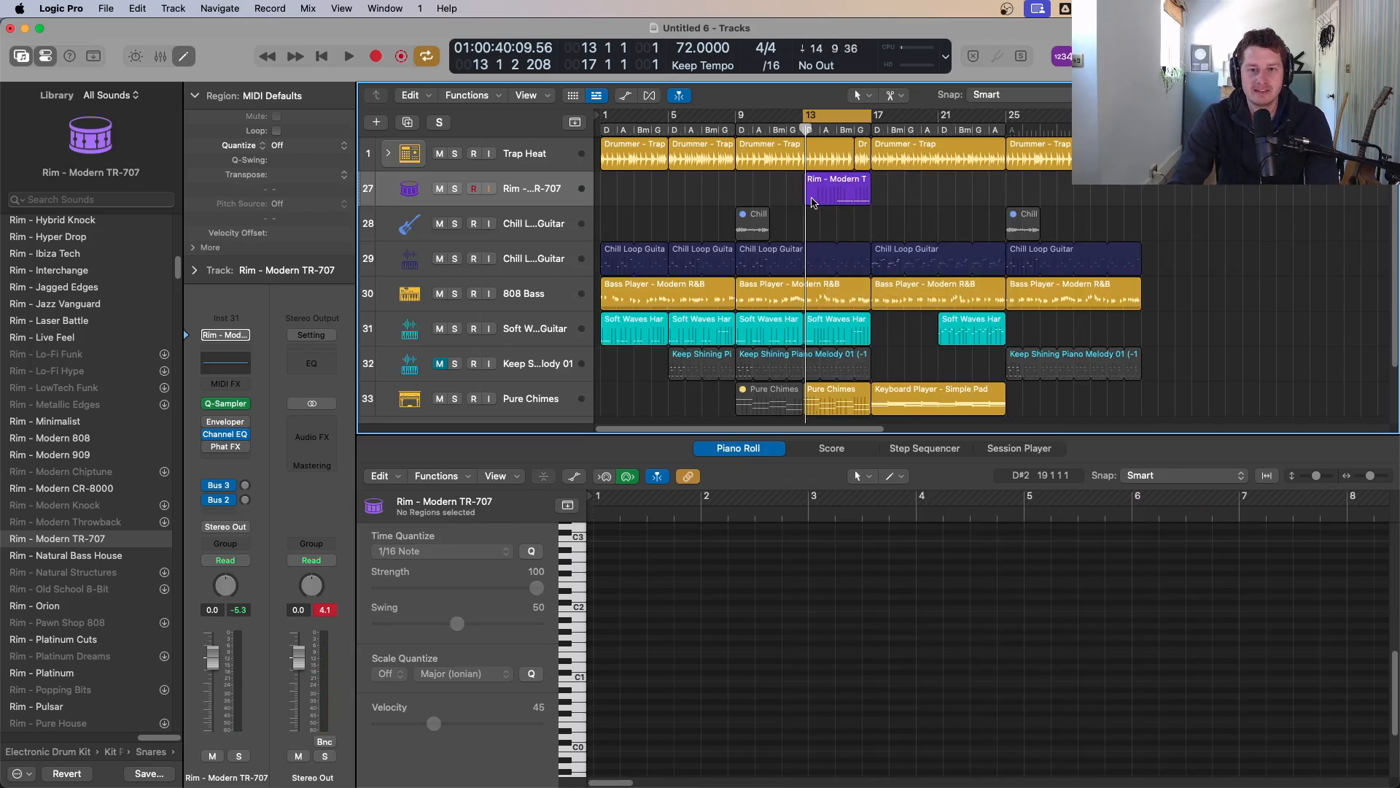
click(819, 196)
super+click(829, 192)
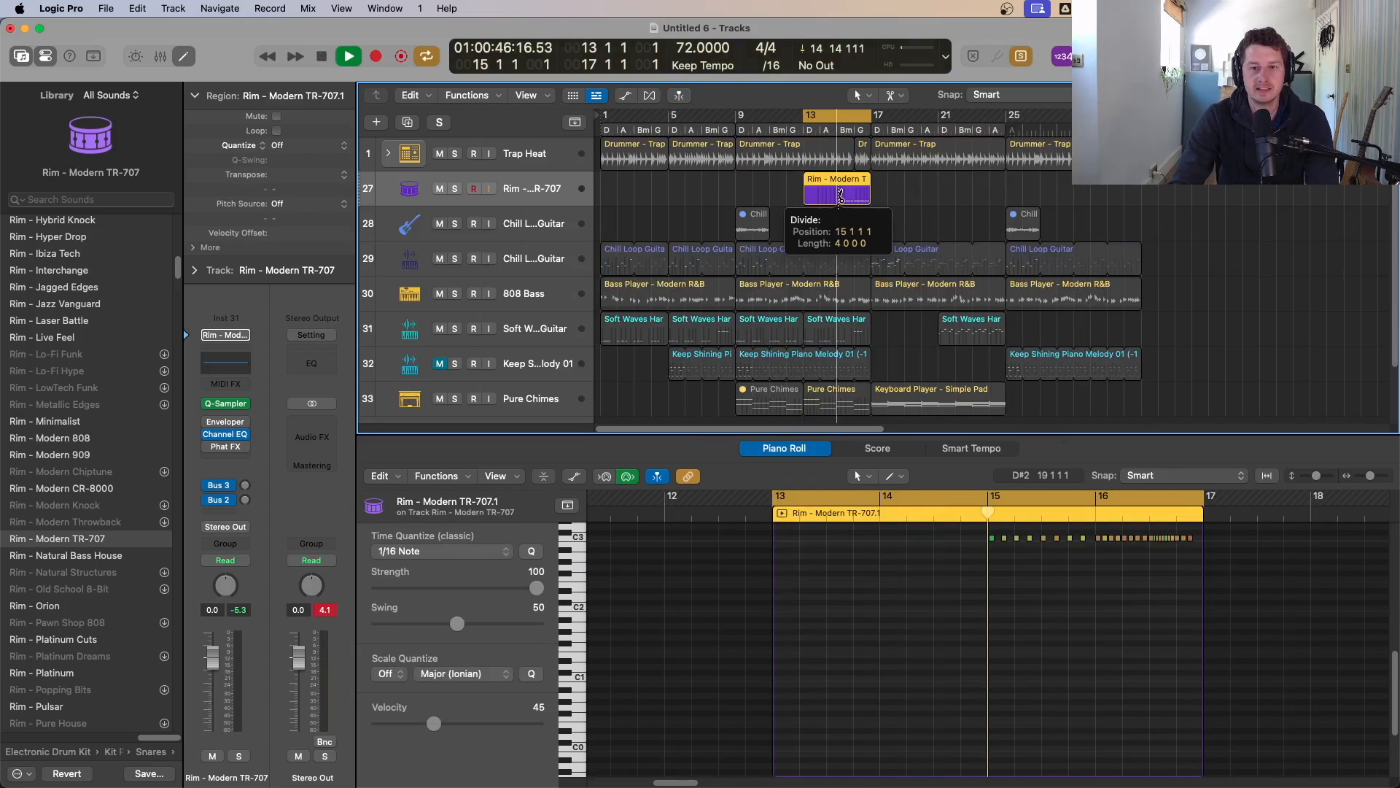
key(Delete)
click(856, 191)
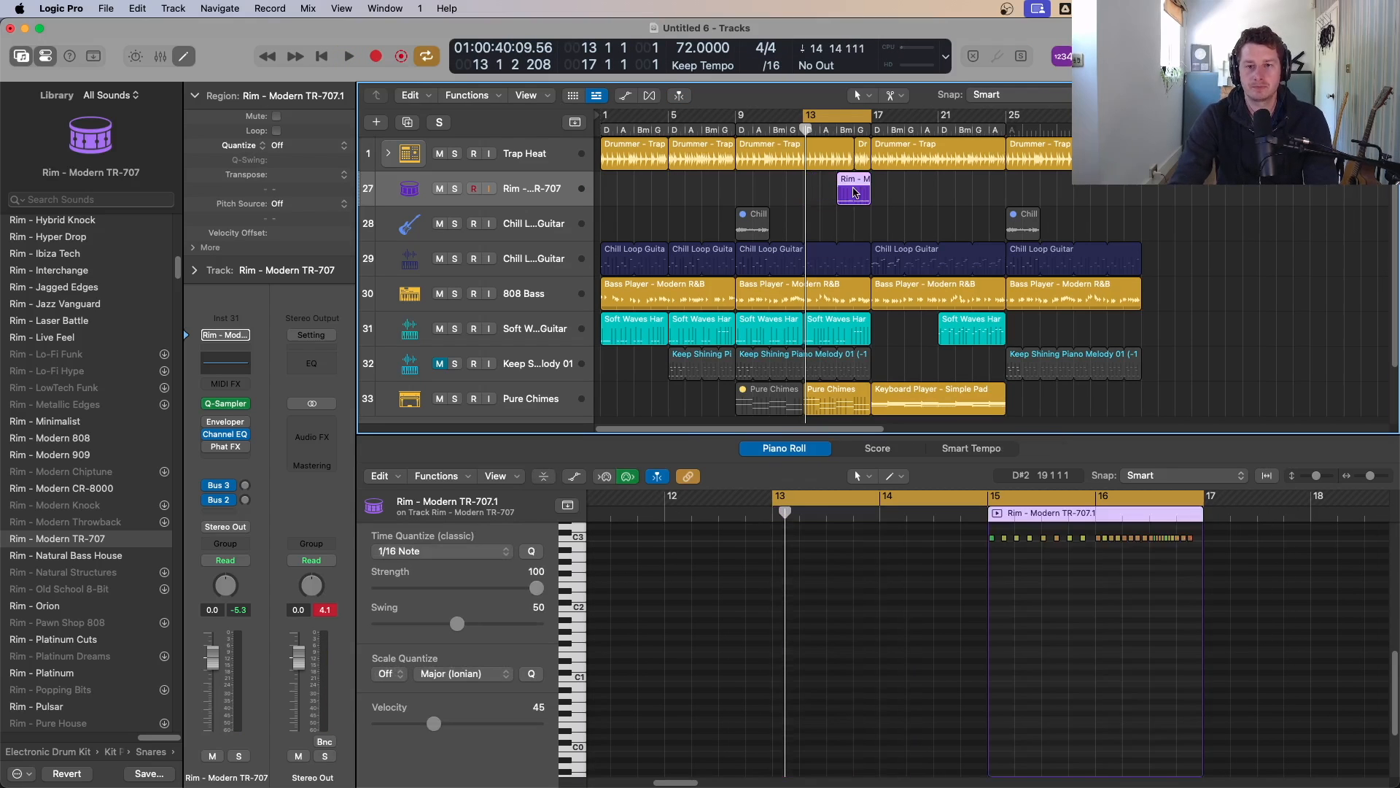
Step: Quantize the rim notes to 1/16 Note and adjust the fast roll notes in bar 16
click(1109, 694)
drag(1257, 685, 950, 521)
drag(1217, 546, 958, 602)
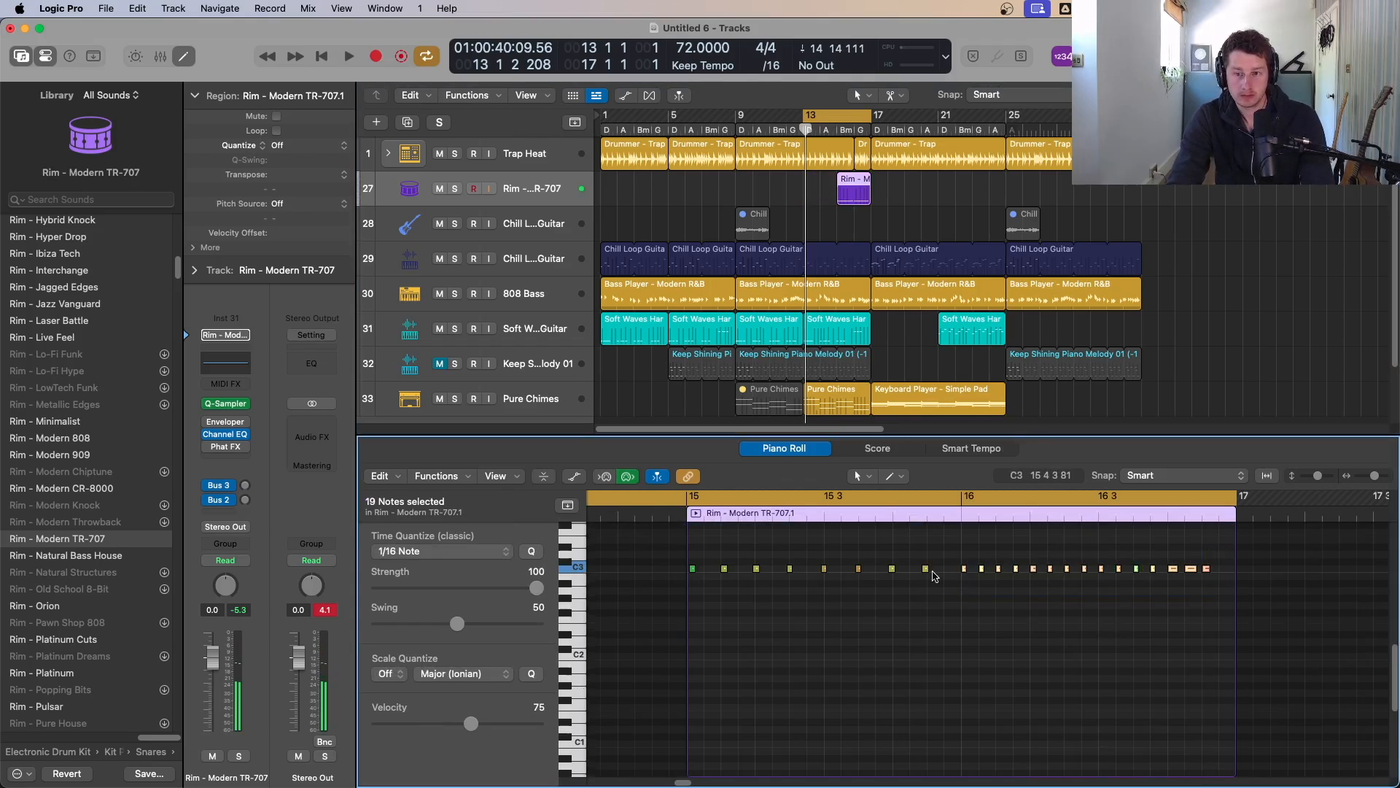
drag(932, 552, 650, 615)
key(q)
drag(1220, 562, 1101, 579)
key(Delete)
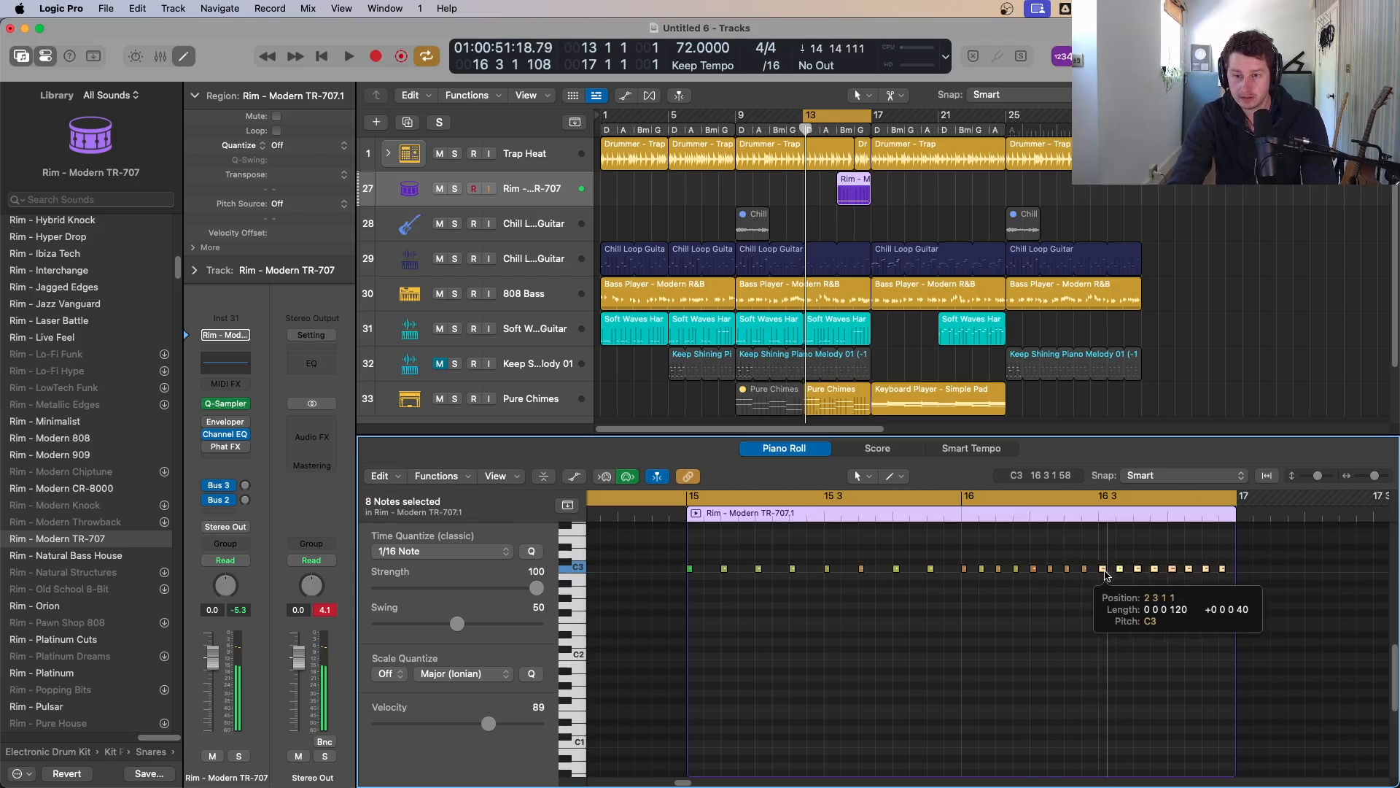
drag(1106, 574, 1114, 576)
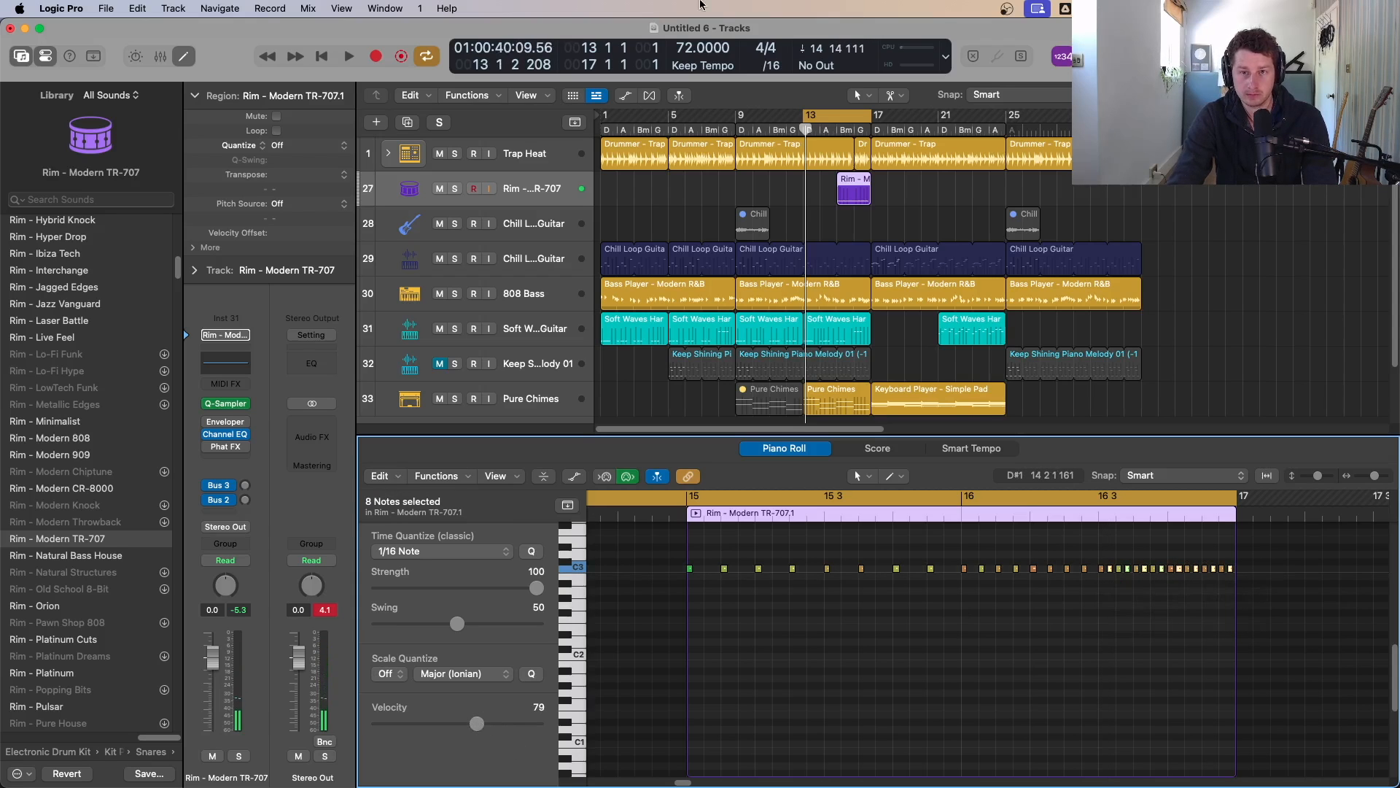
Step: Play back the rim pattern, turn off cycle mode and close the Piano Roll editor
key(space)
click(838, 131)
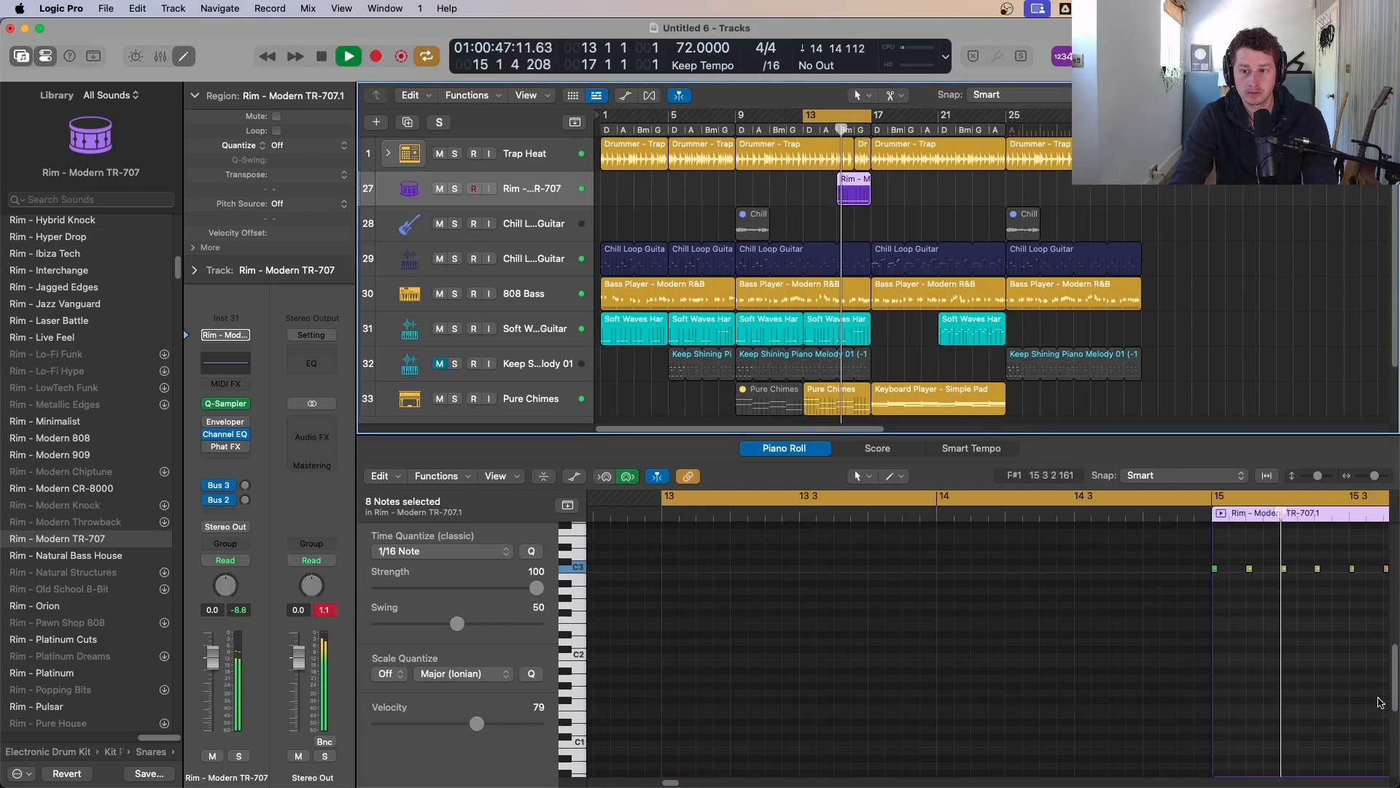
scroll(1319, 631, down, 3)
click(1329, 641)
key(z)
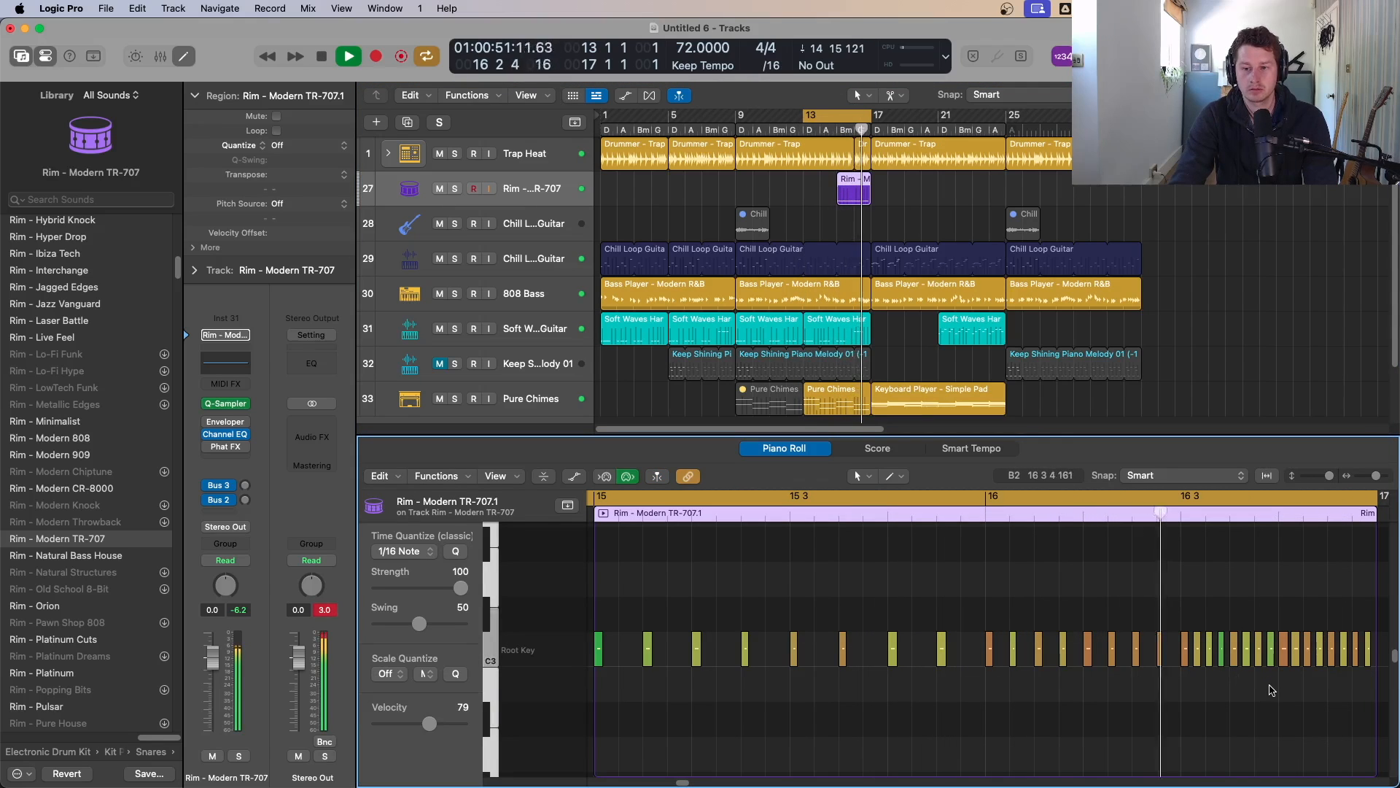
key(c)
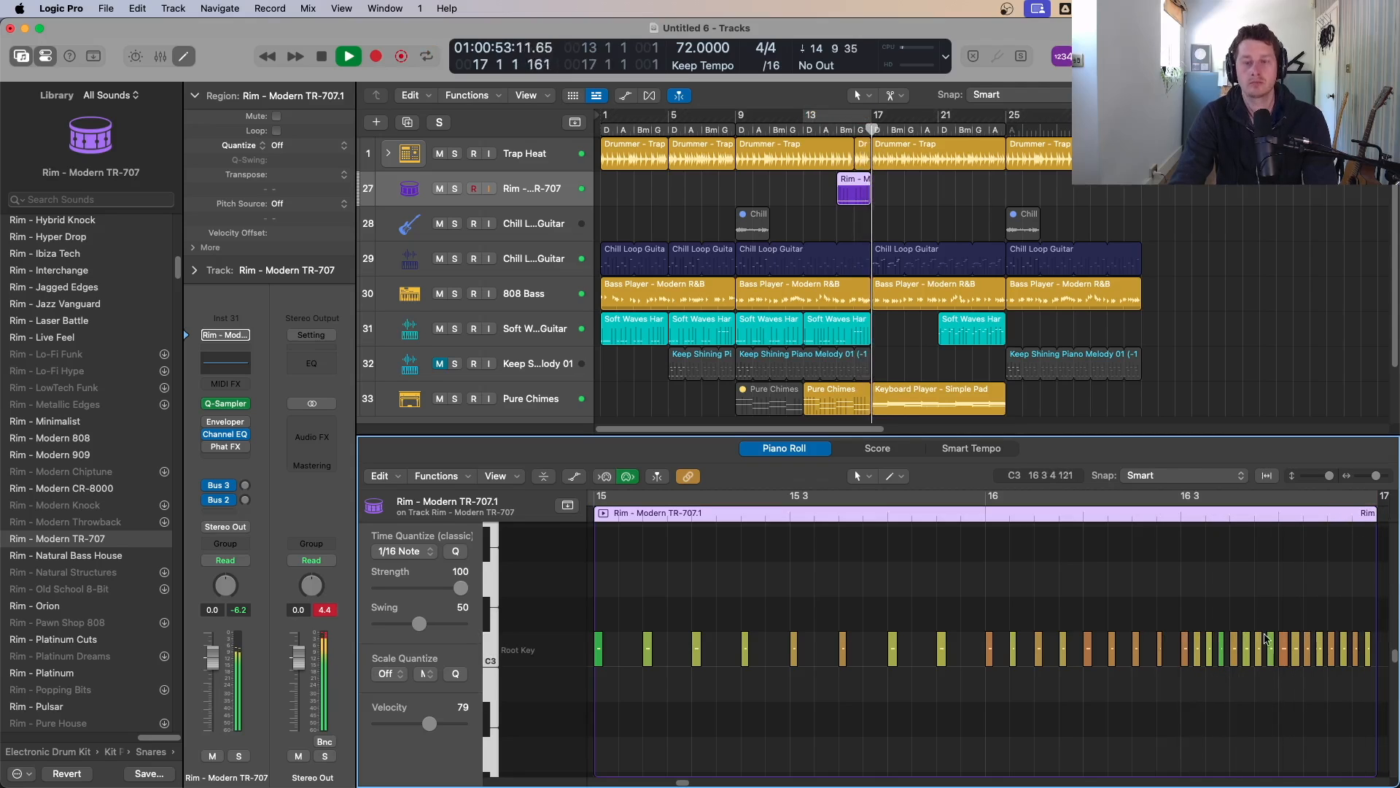
key(e)
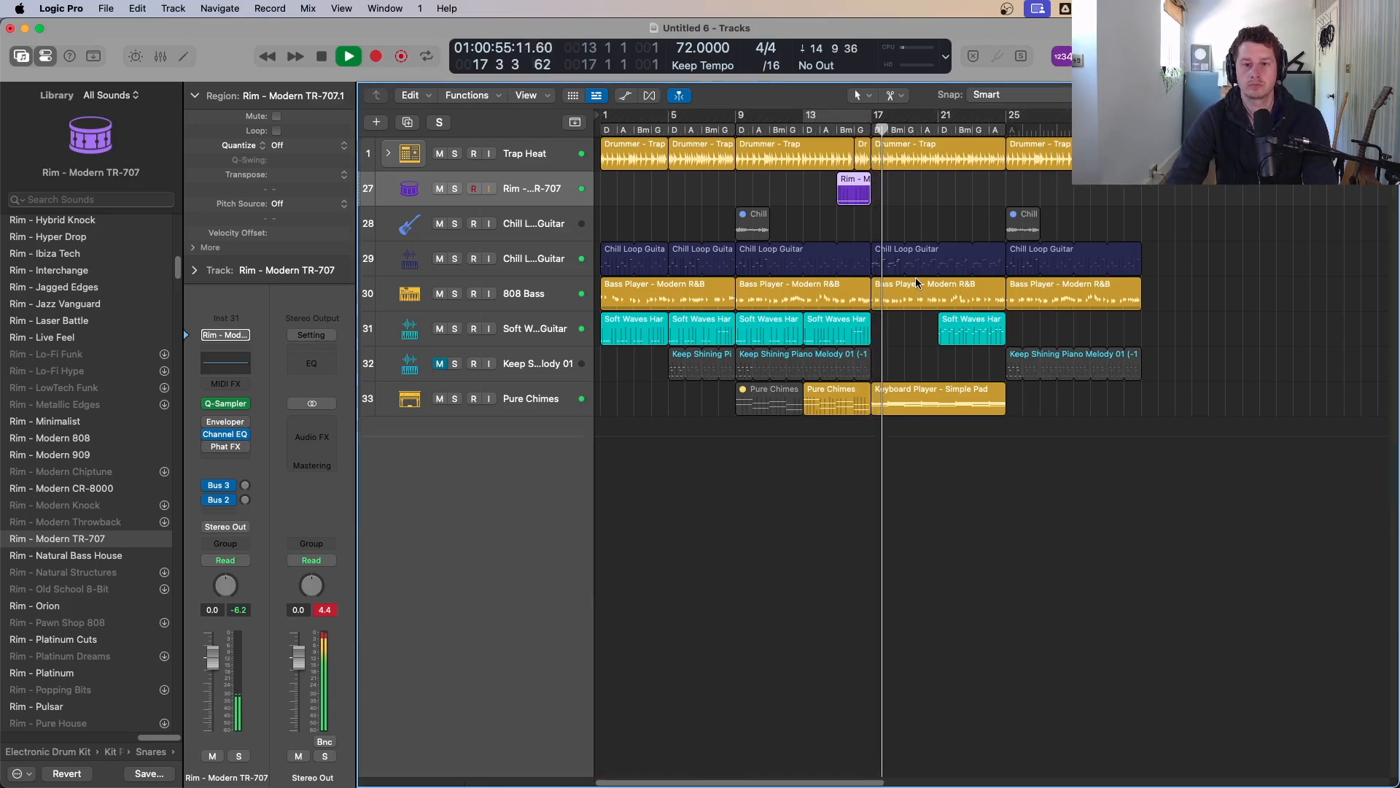
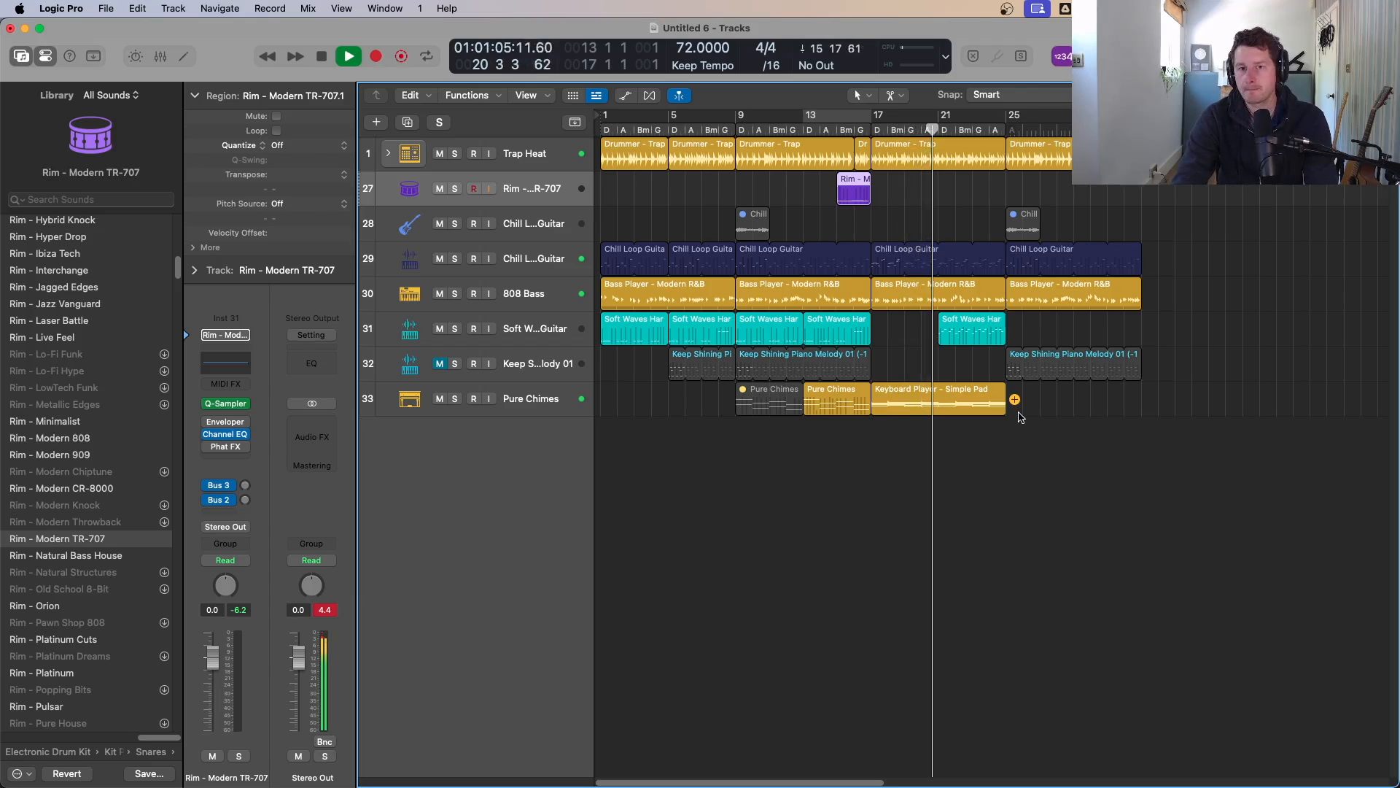
click(1006, 9)
click(1006, 10)
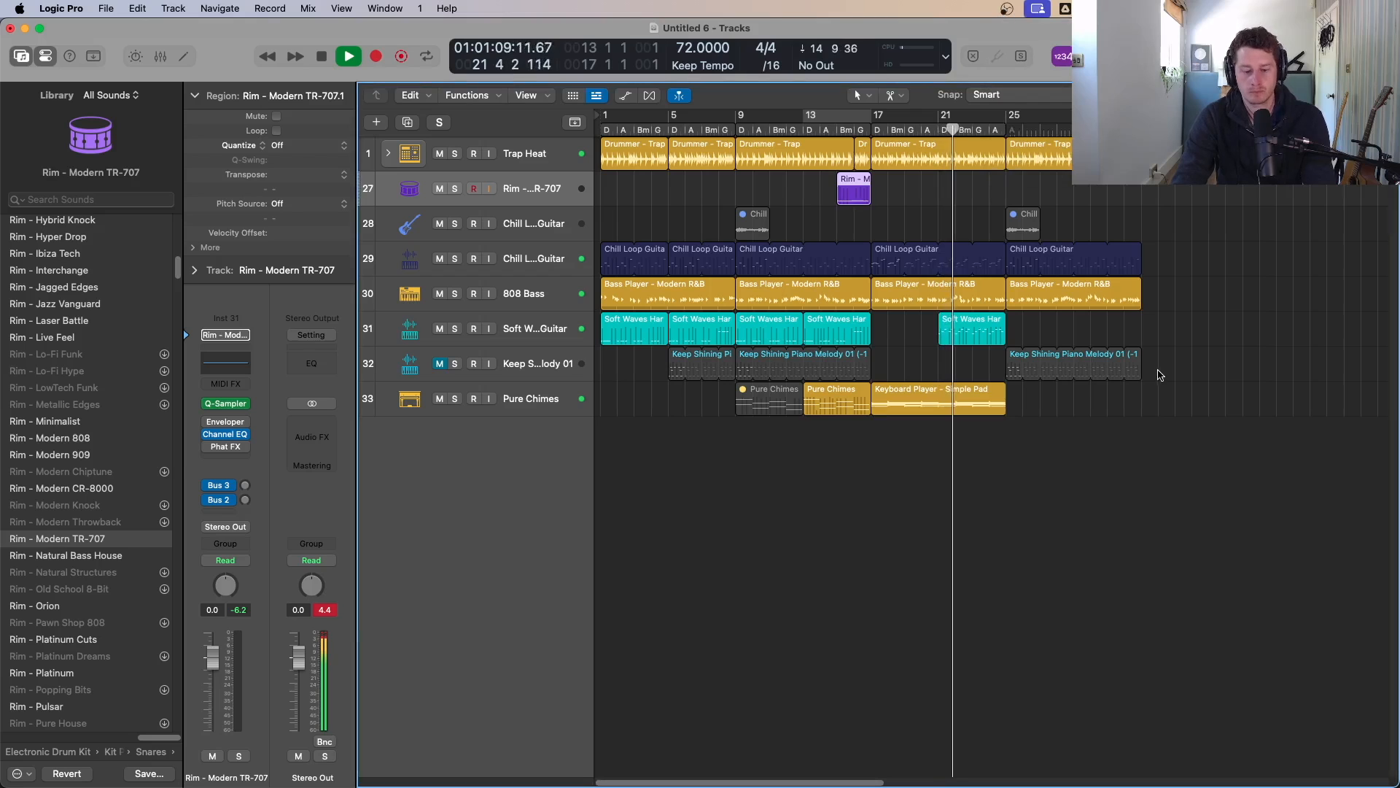
key(super+shift+Tab)
key(super+Tab)
key(super+Tab)
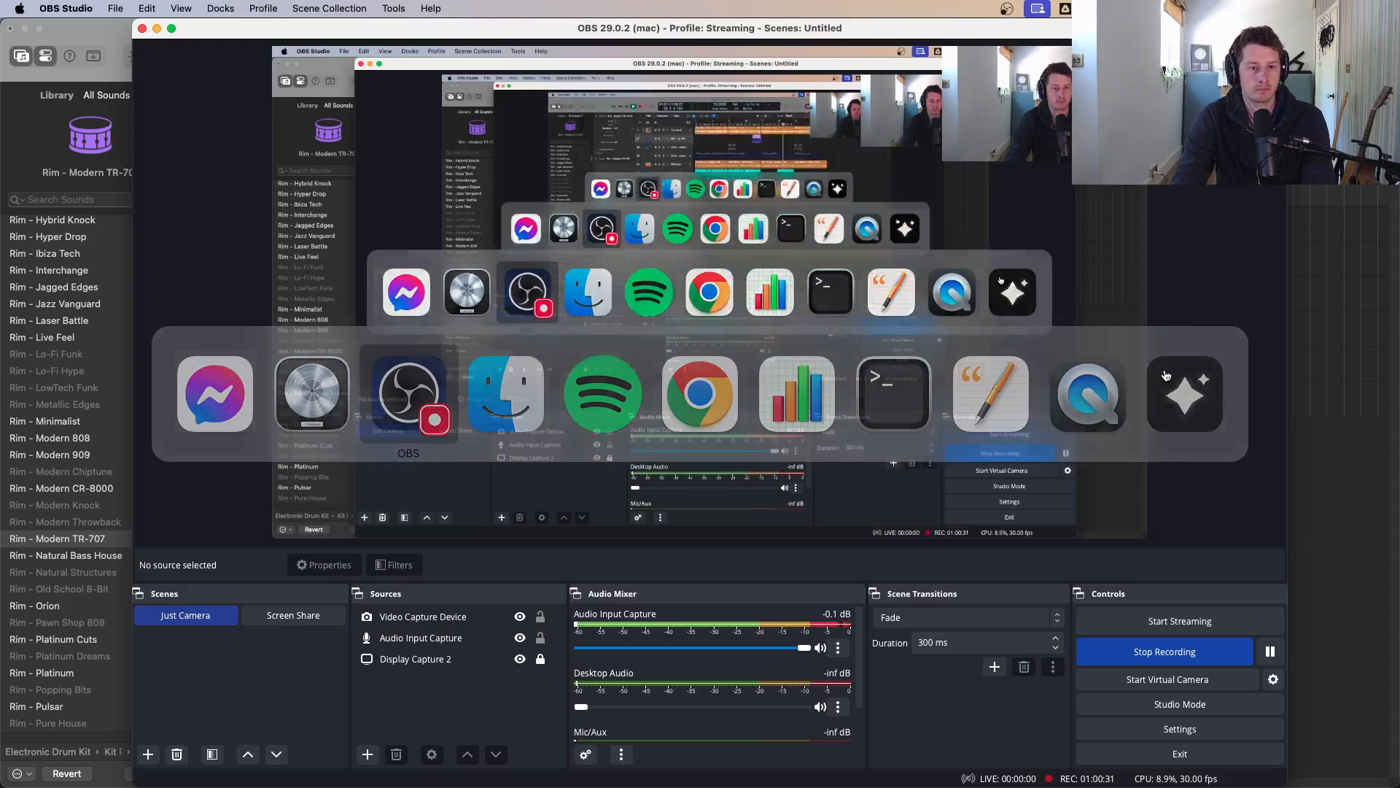
key(super+Tab)
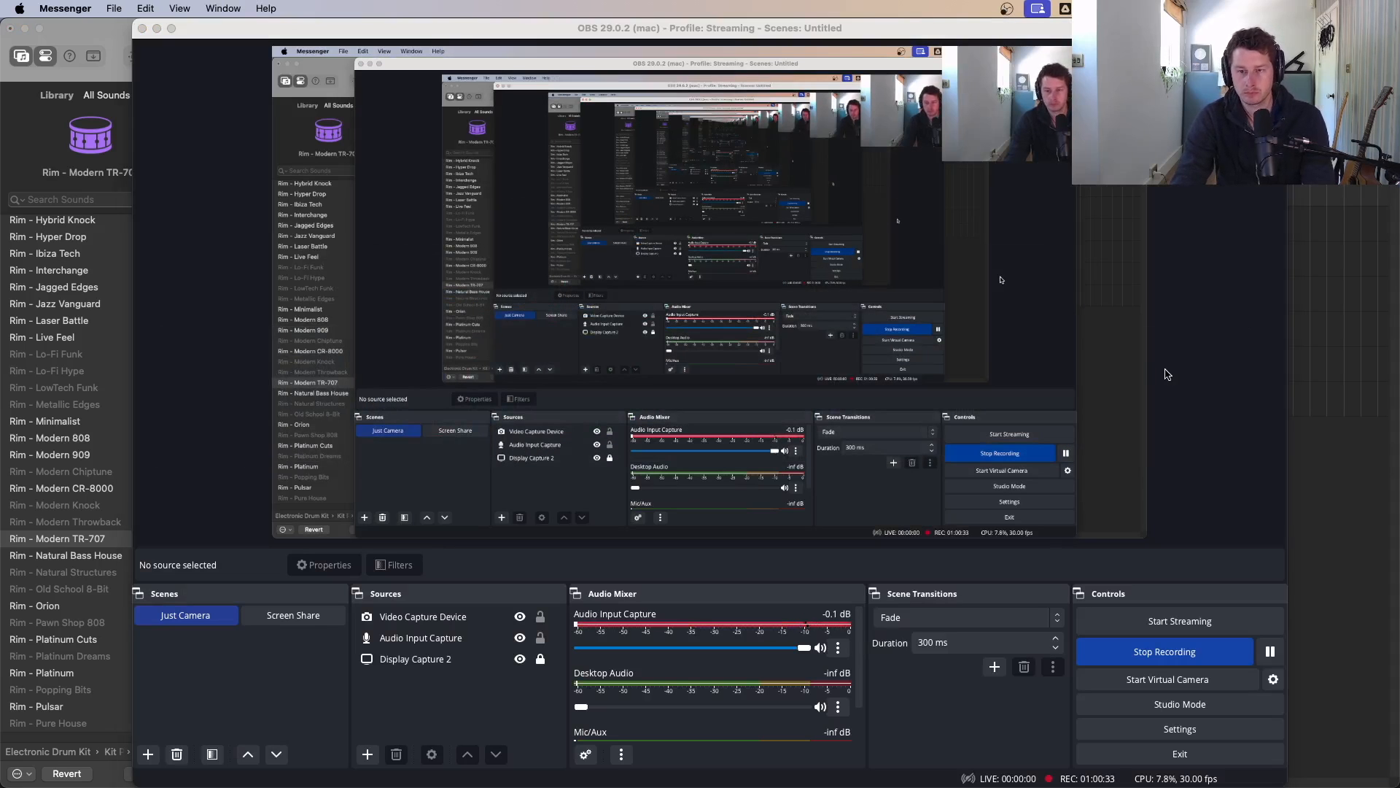
click(1336, 309)
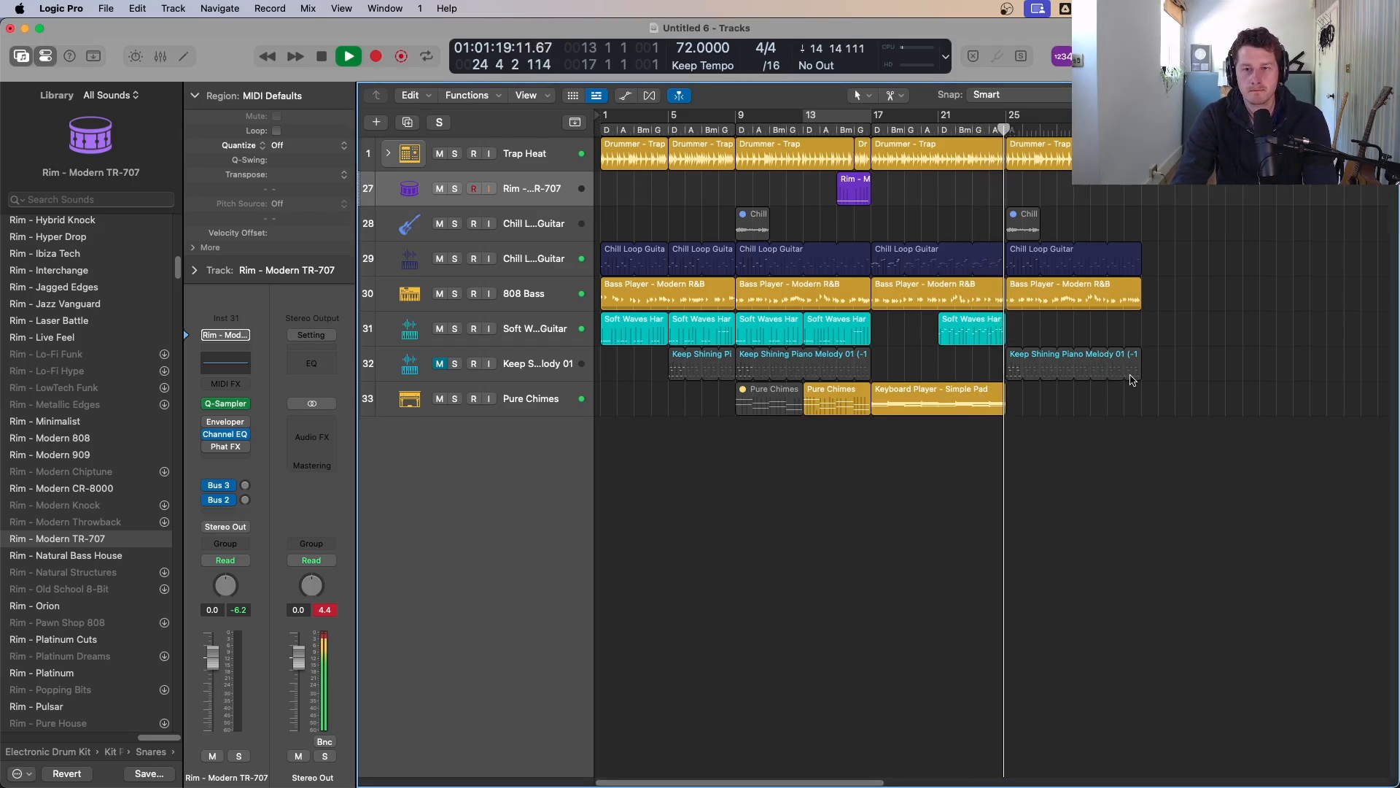
Step: Open the last Trap drummer region in the Session Player editor and lower its Complexity and Intensity
key(space)
click(1041, 166)
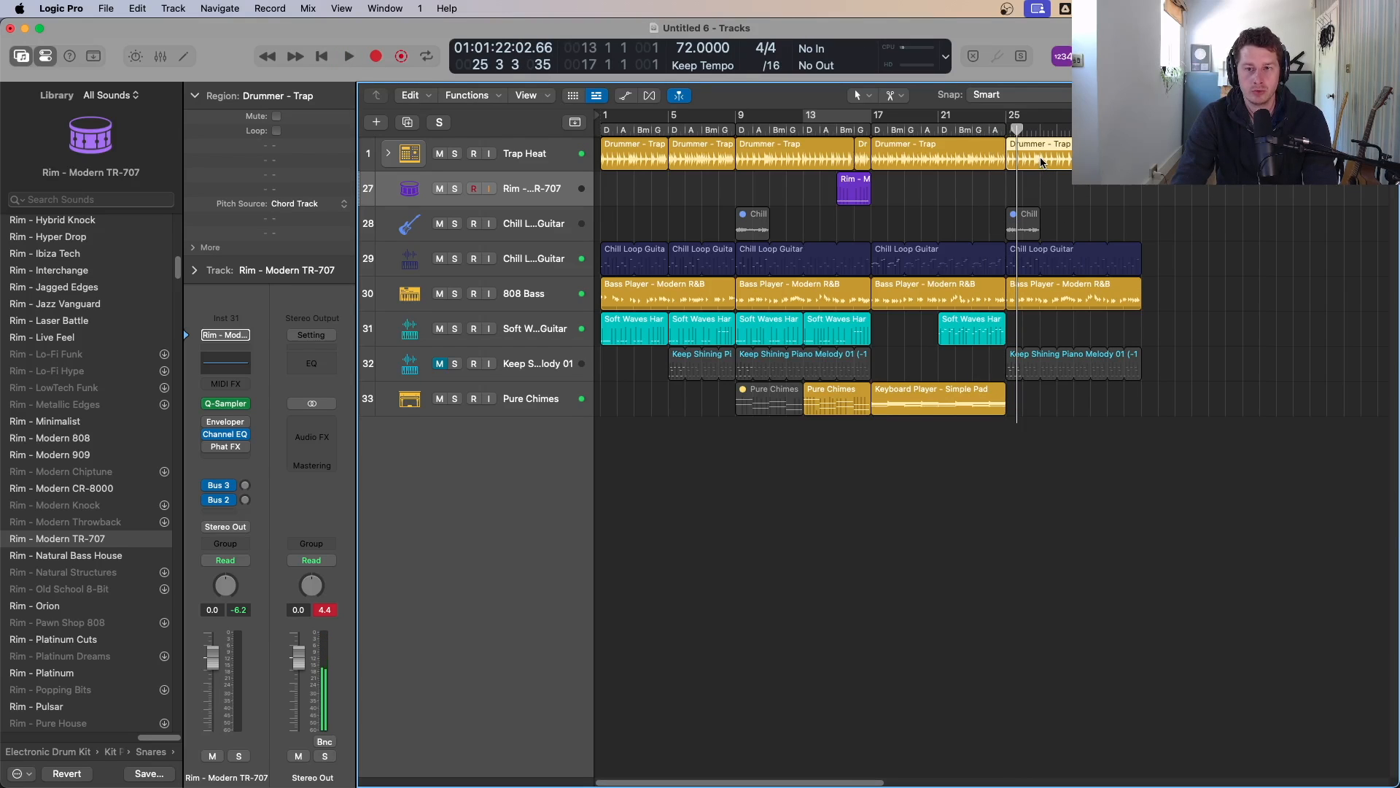
double_click(1040, 162)
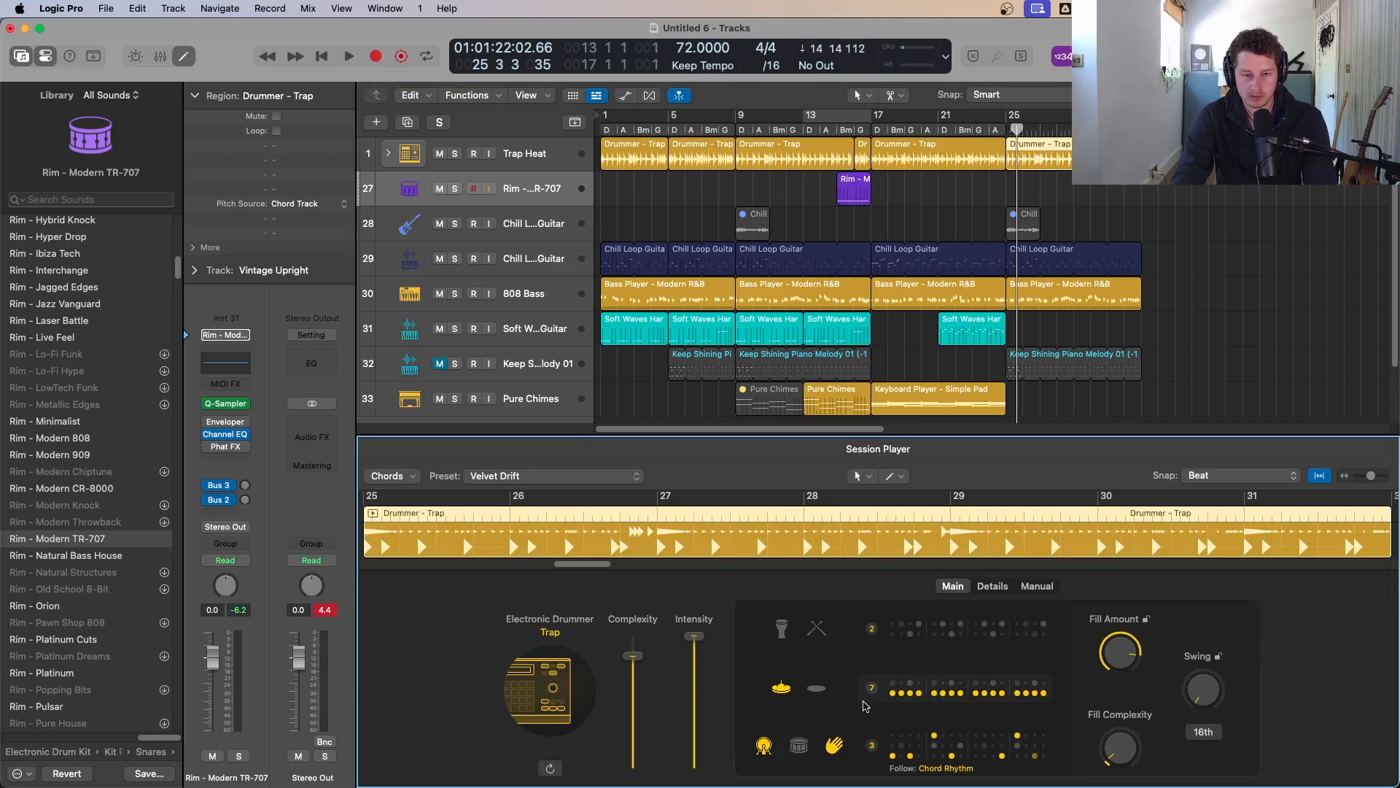
drag(700, 676, 699, 687)
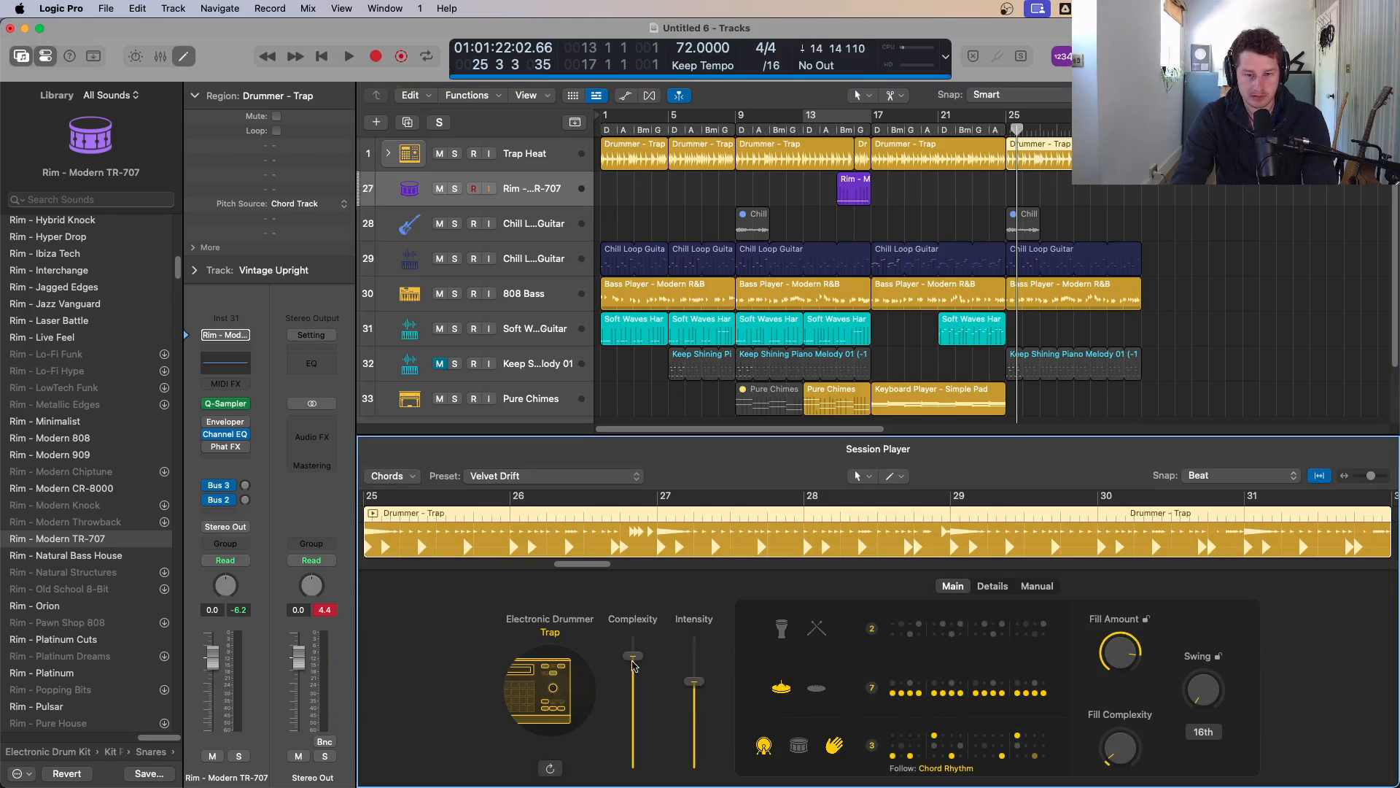
drag(632, 657, 695, 725)
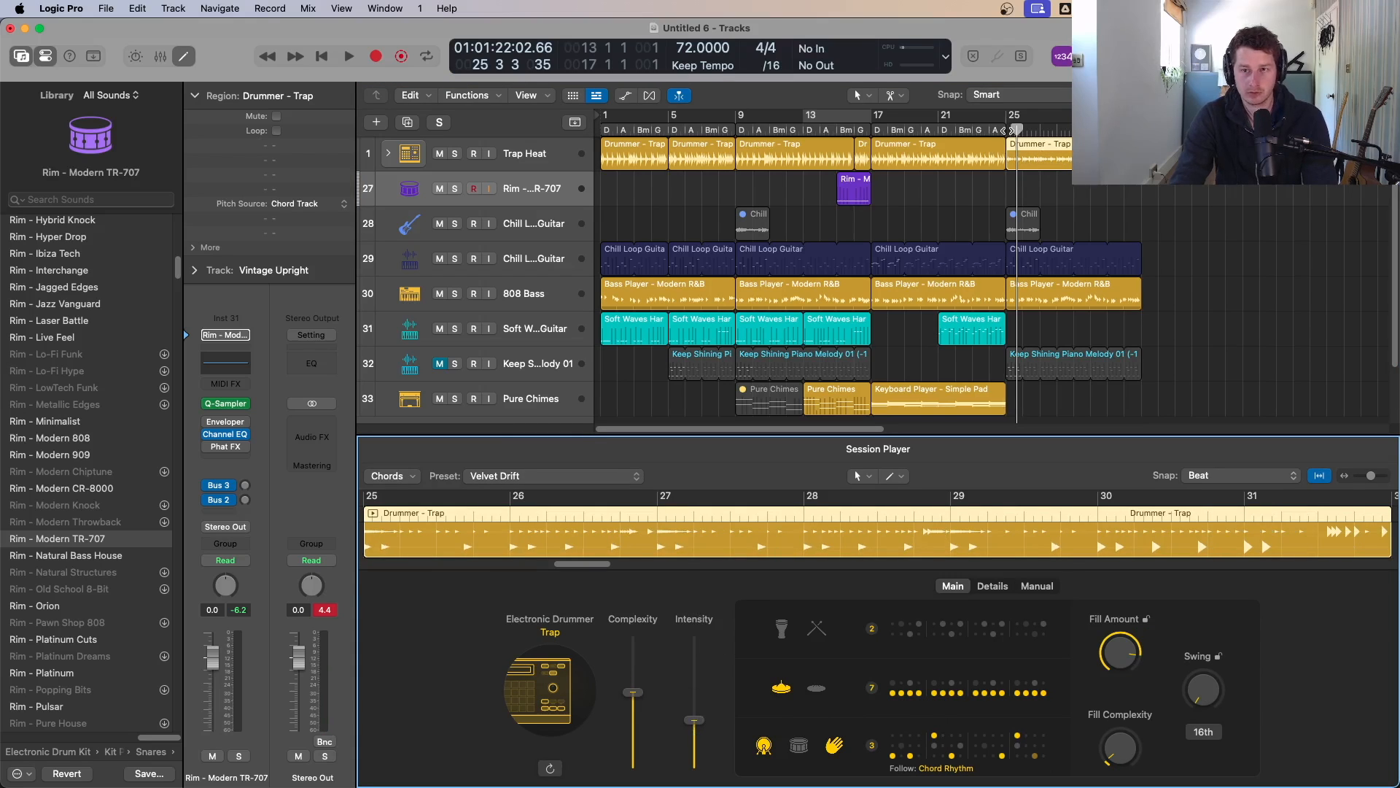
Step: Set a cycle range over bars 25 to 32 and nudge the drummer's Intensity slightly up while listening
drag(1010, 118, 1126, 117)
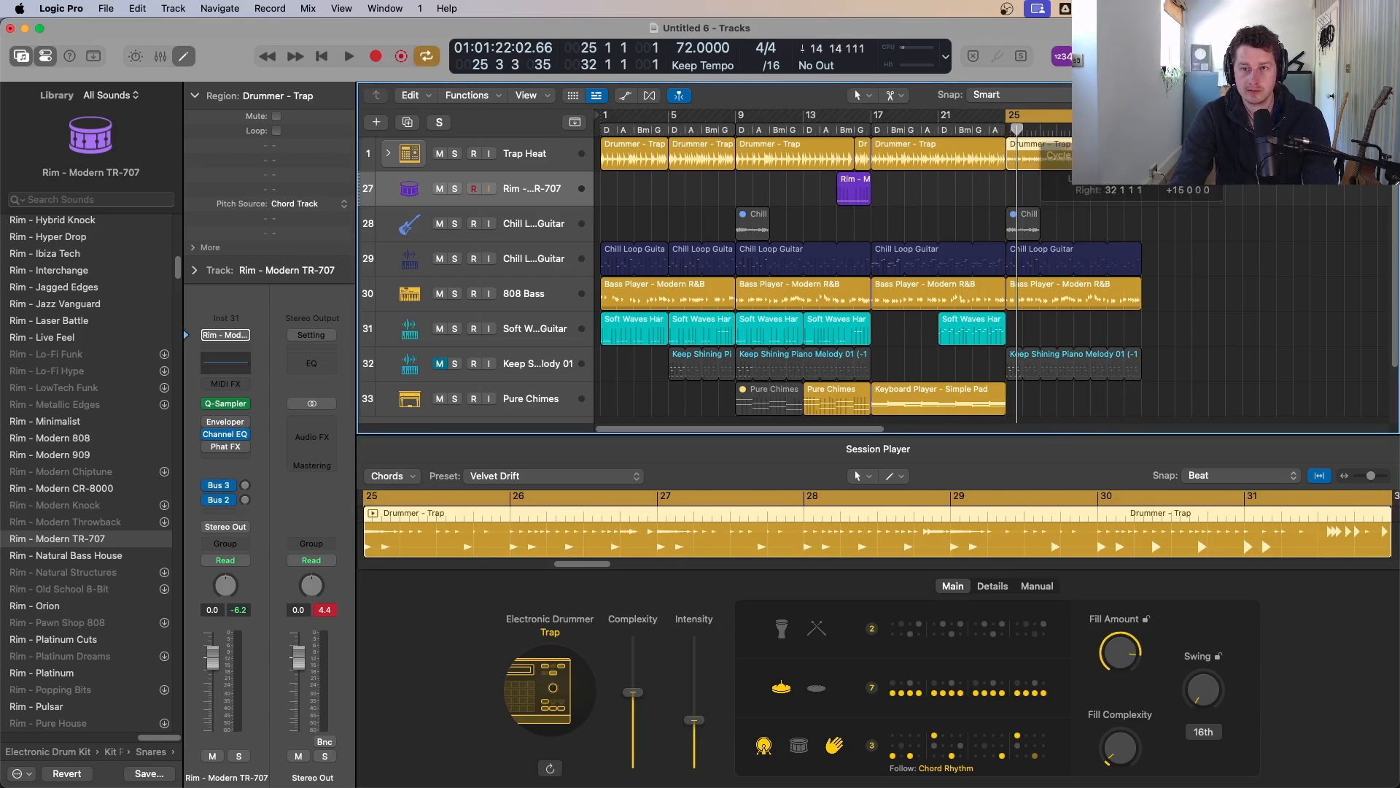
key(space)
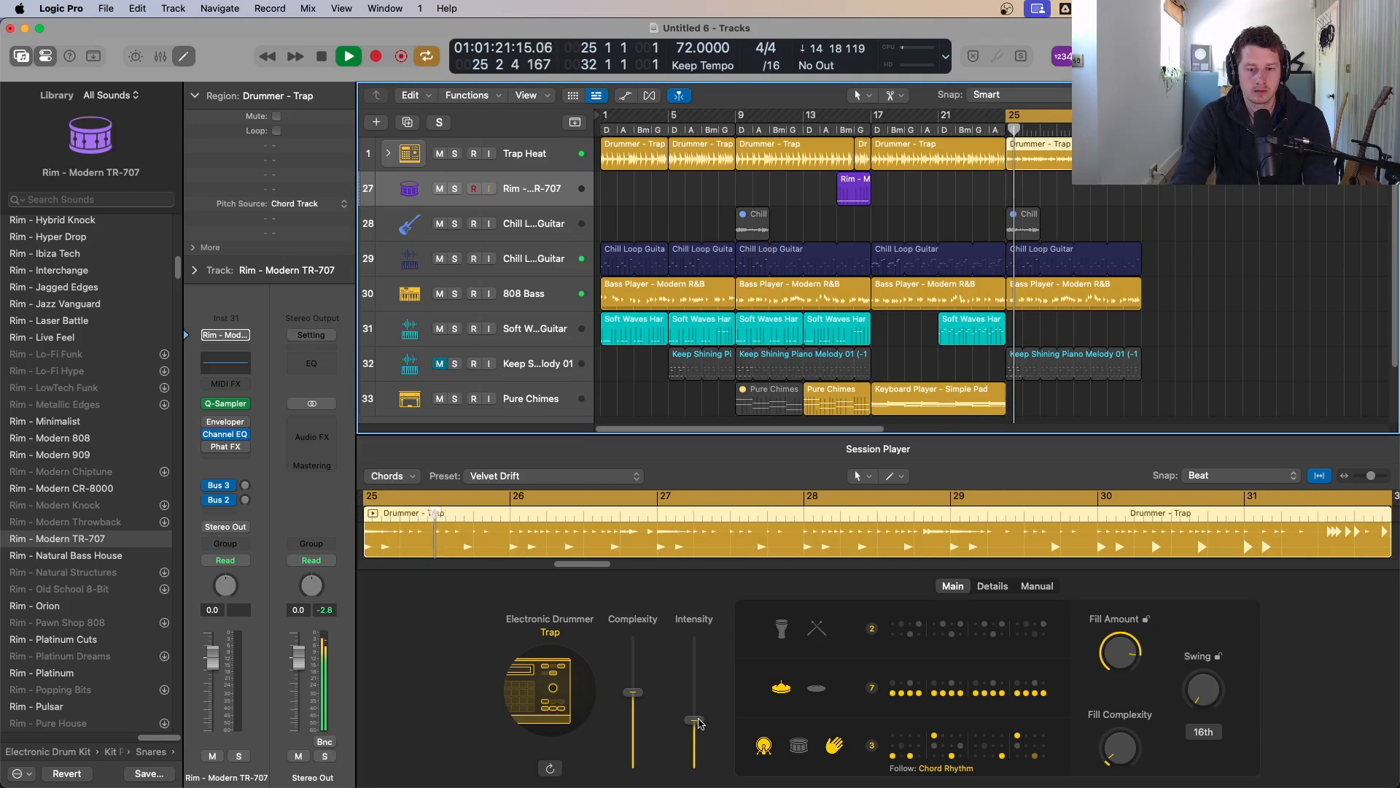
drag(698, 723, 699, 719)
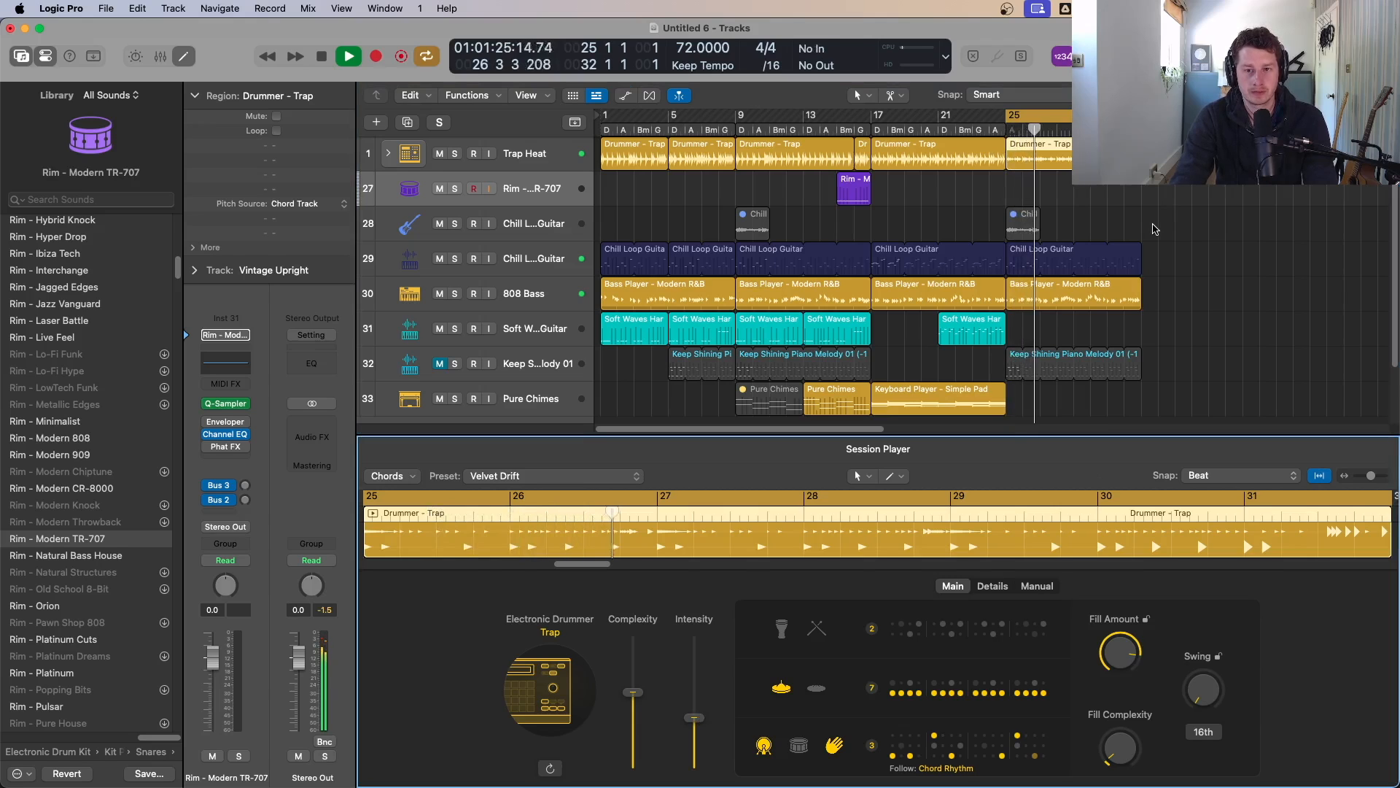
key(space)
Step: Select several 808 Bass regions to inspect their Bass Player settings and audition the section
click(920, 295)
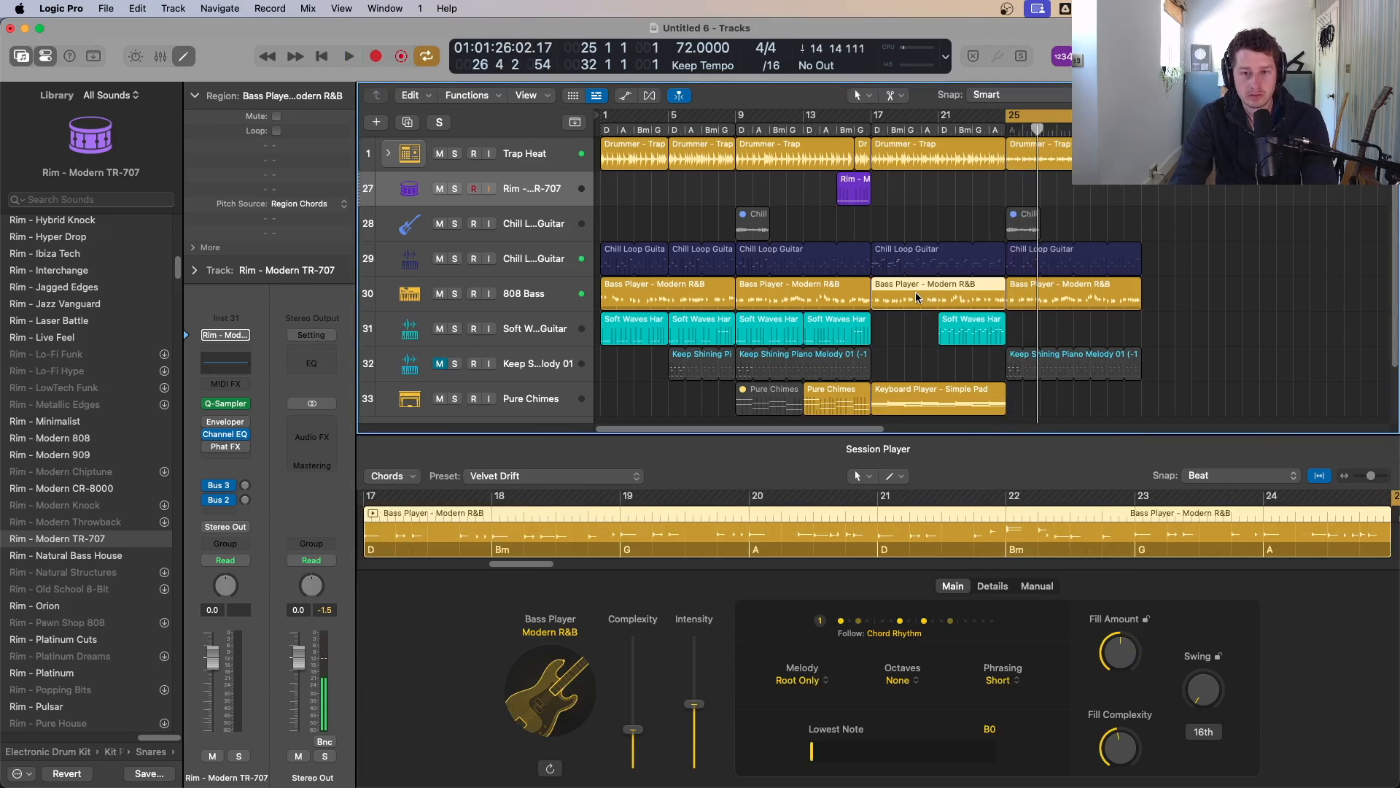
click(805, 296)
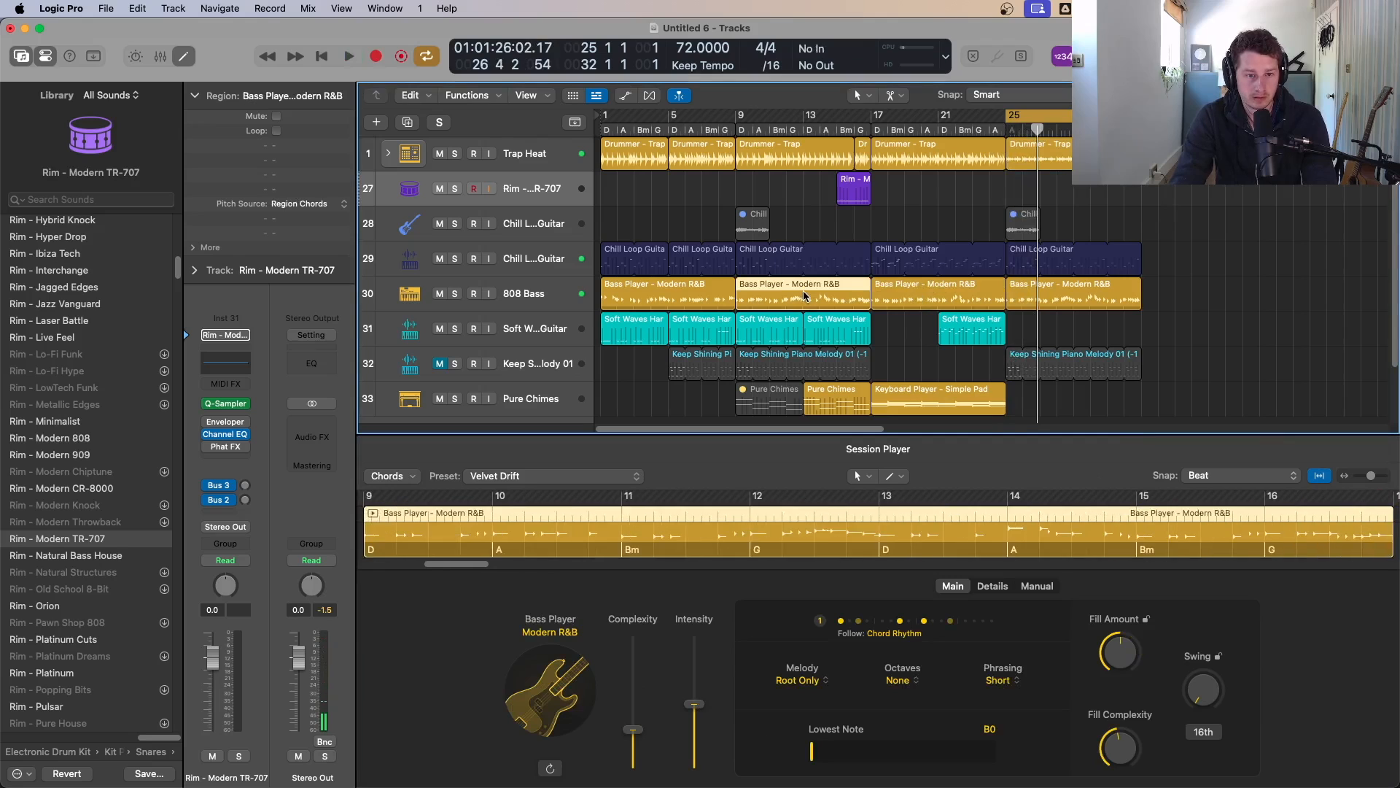
click(927, 296)
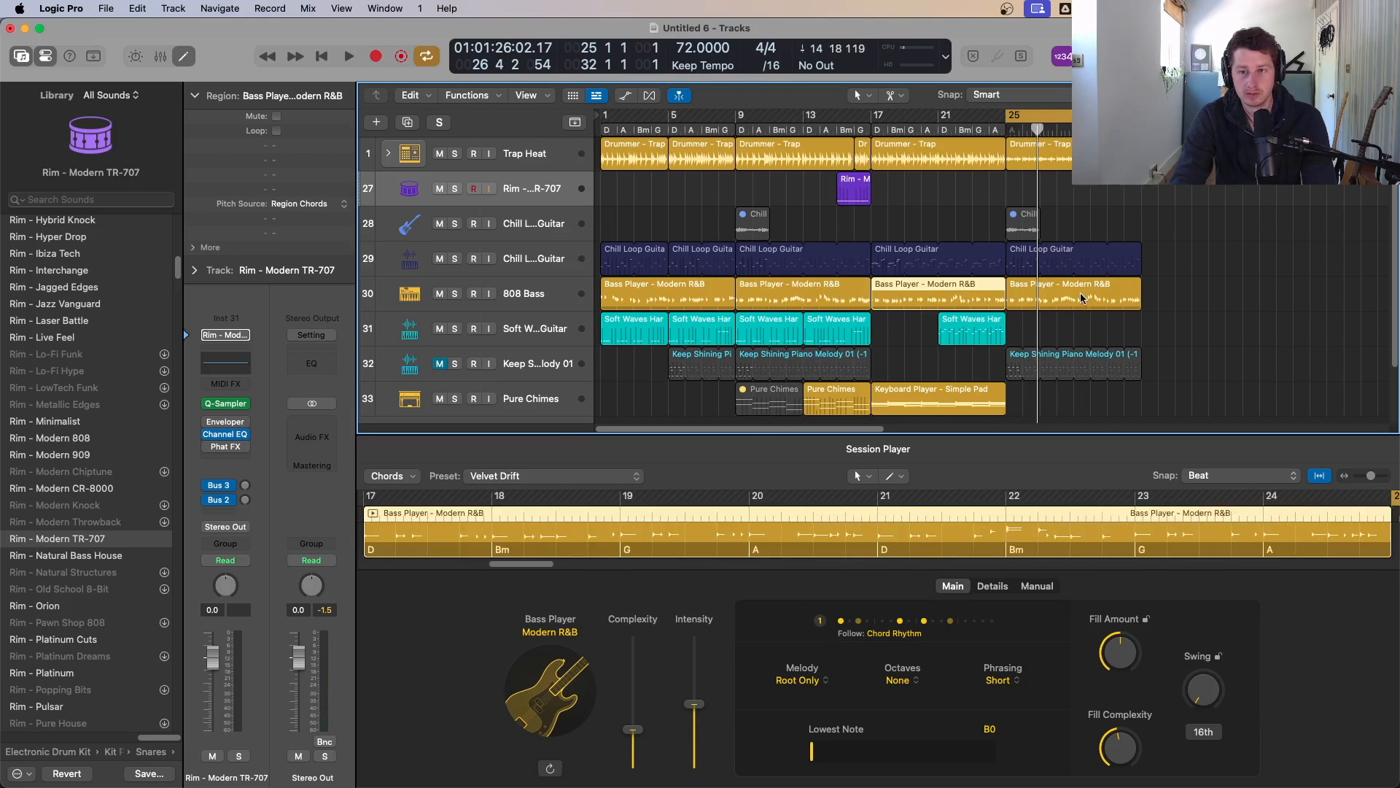
key(space)
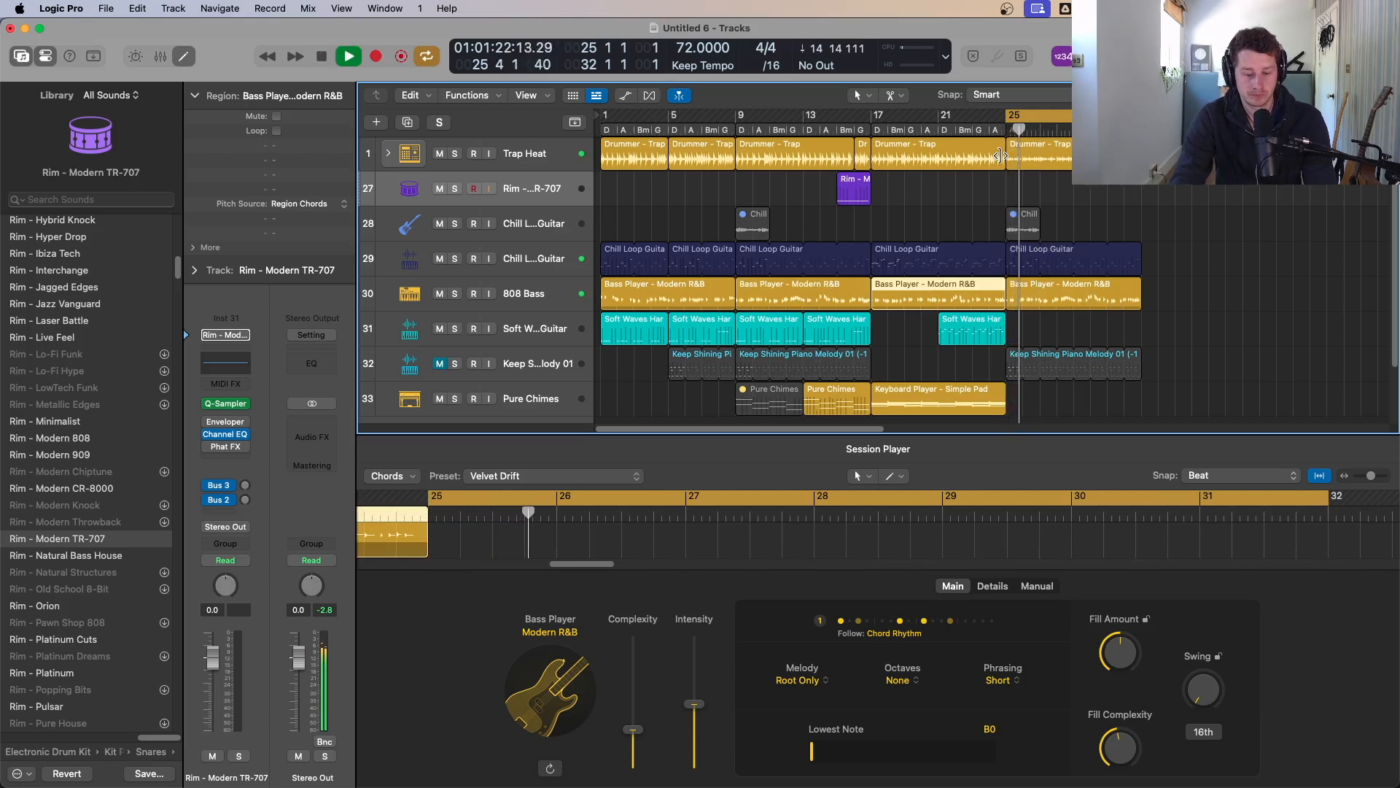
key(space)
Step: Show the global tracks and copy the opening chord region to bar 25 on the chord track
key(g)
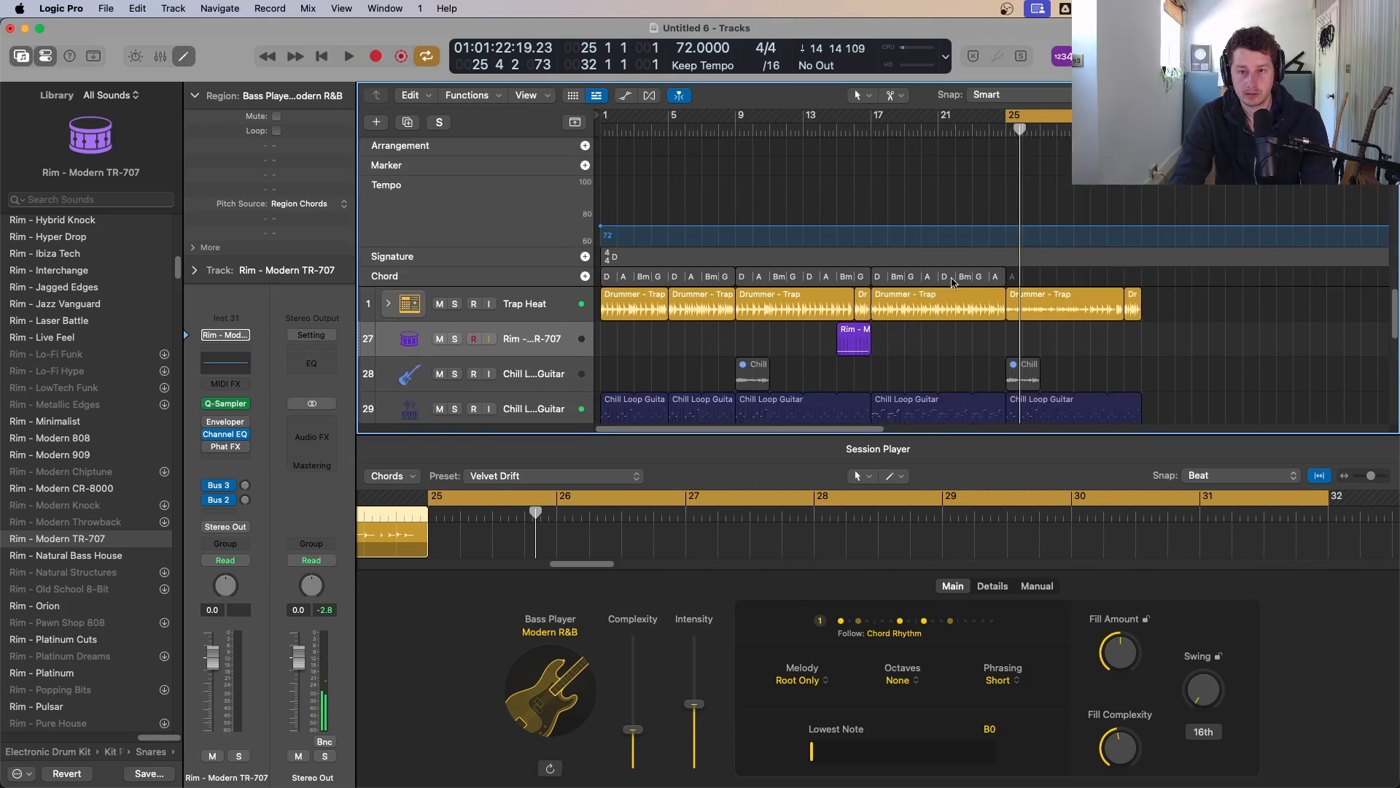
click(749, 281)
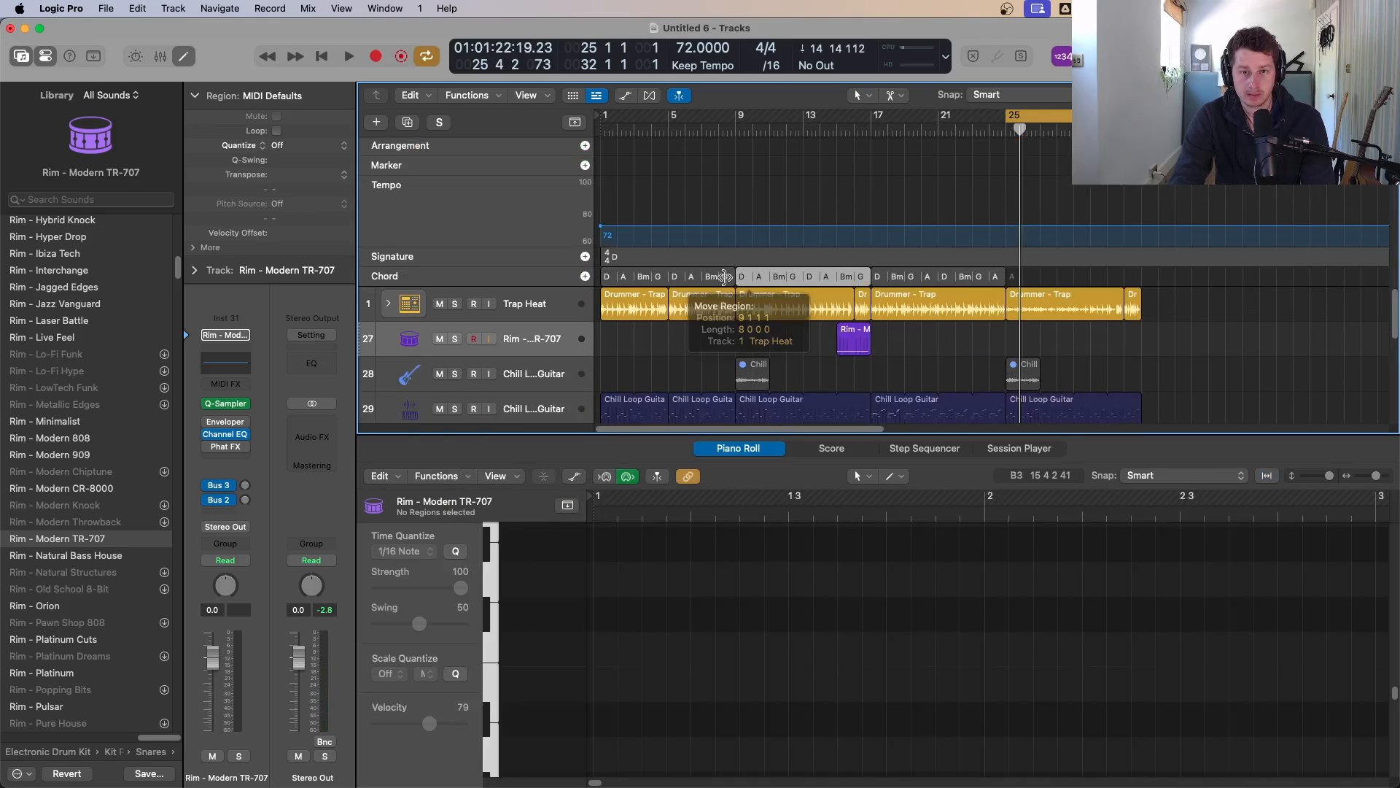
click(605, 278)
drag(611, 280, 1014, 283)
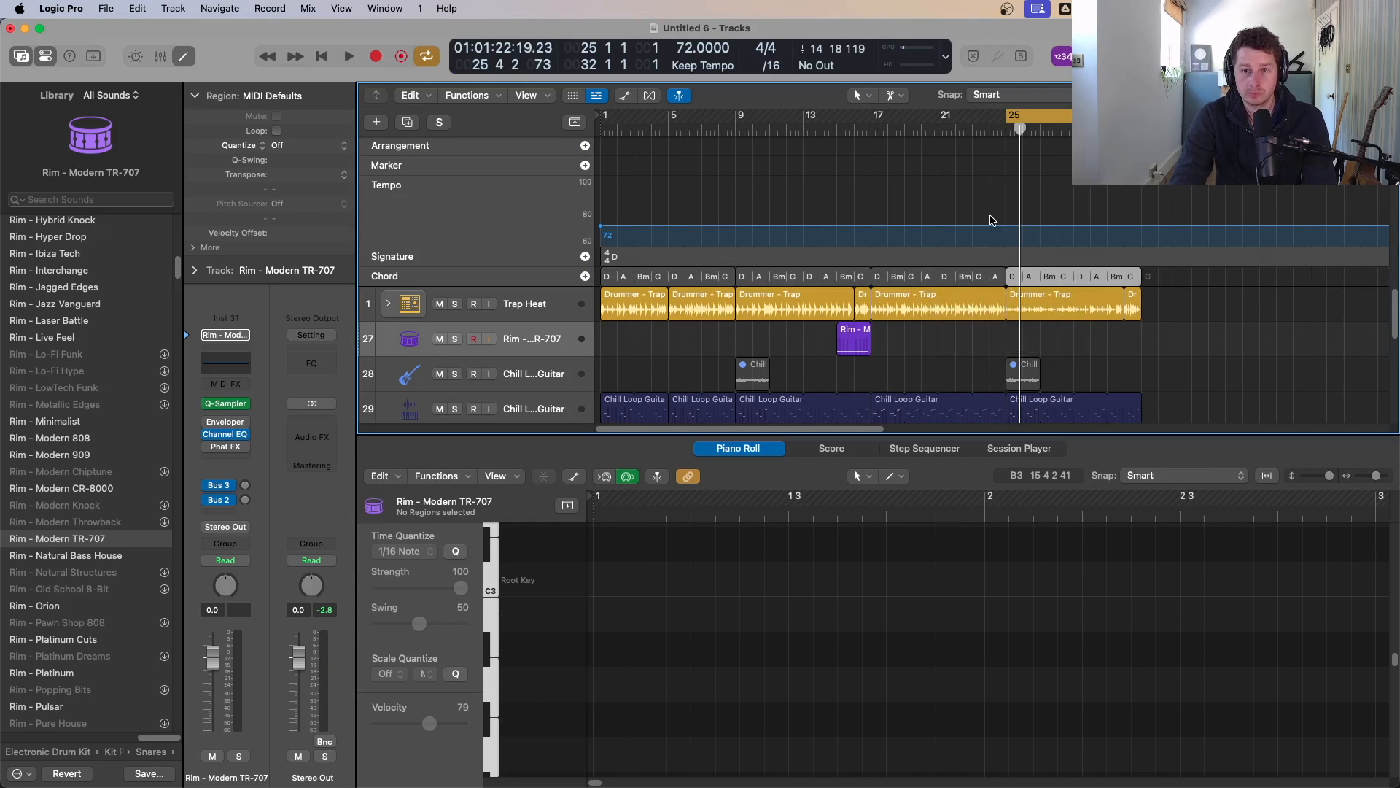
Step: Copy the first two Soft Waves Harmonic Guitar regions to bars 25 and 29
key(space)
key(e)
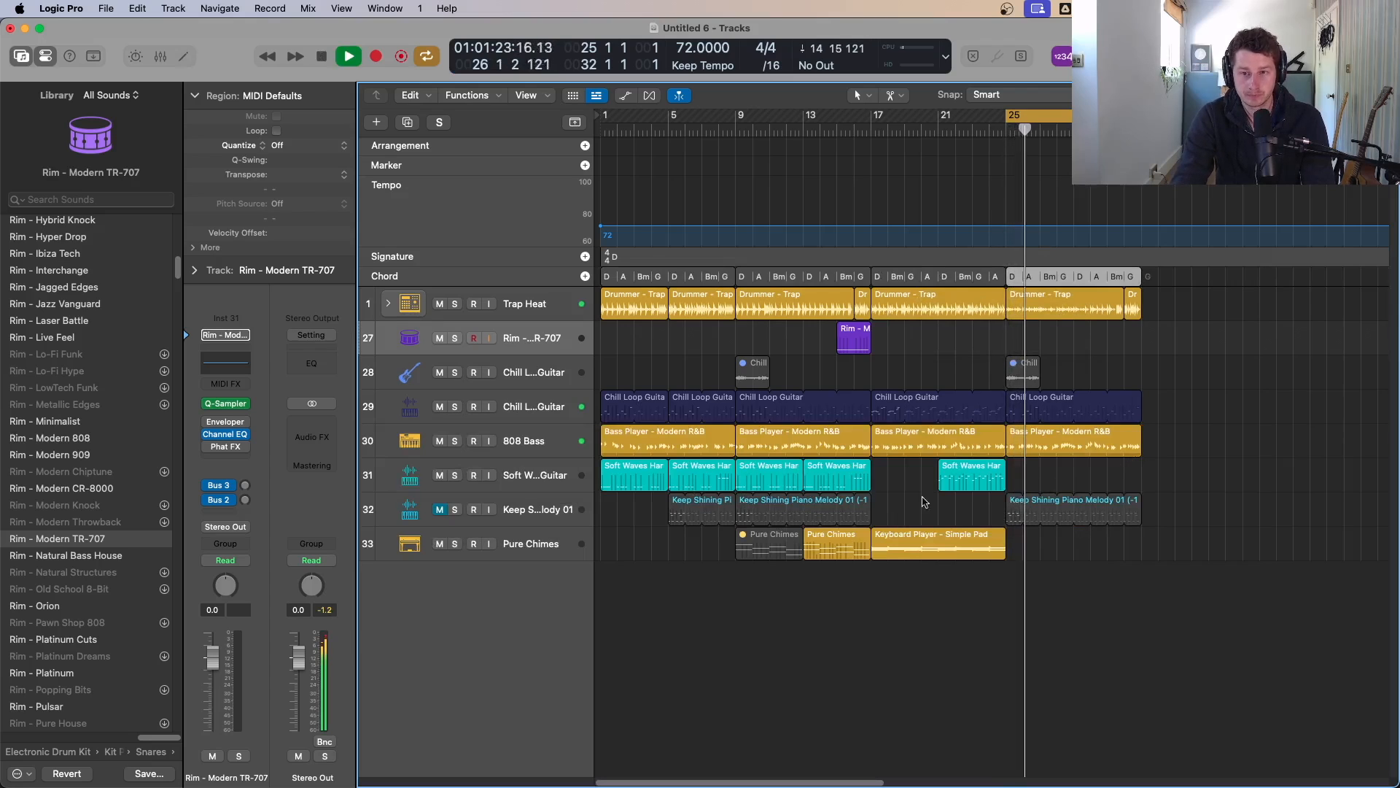
click(634, 477)
shift+click(665, 471)
shift+click(681, 480)
shift+click(633, 481)
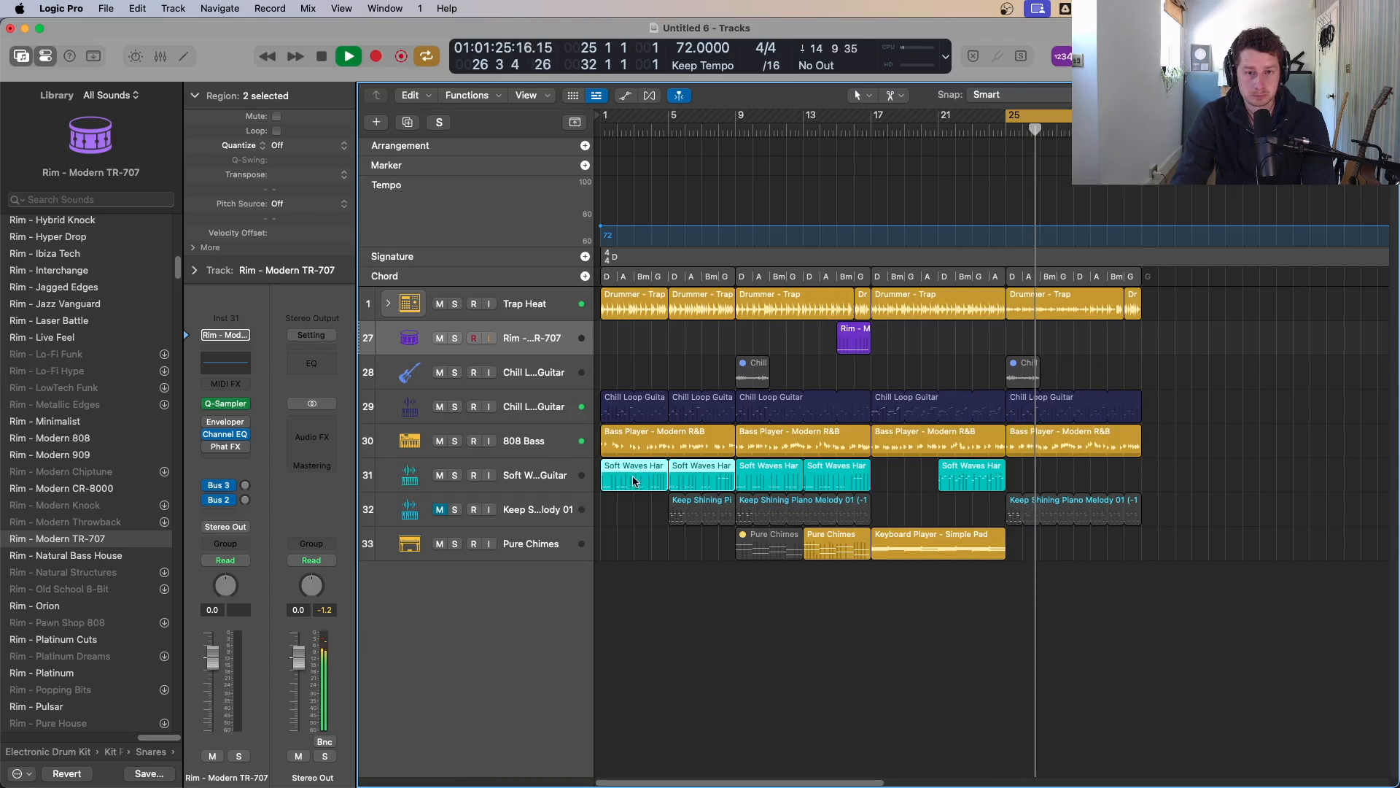
drag(633, 481, 1042, 487)
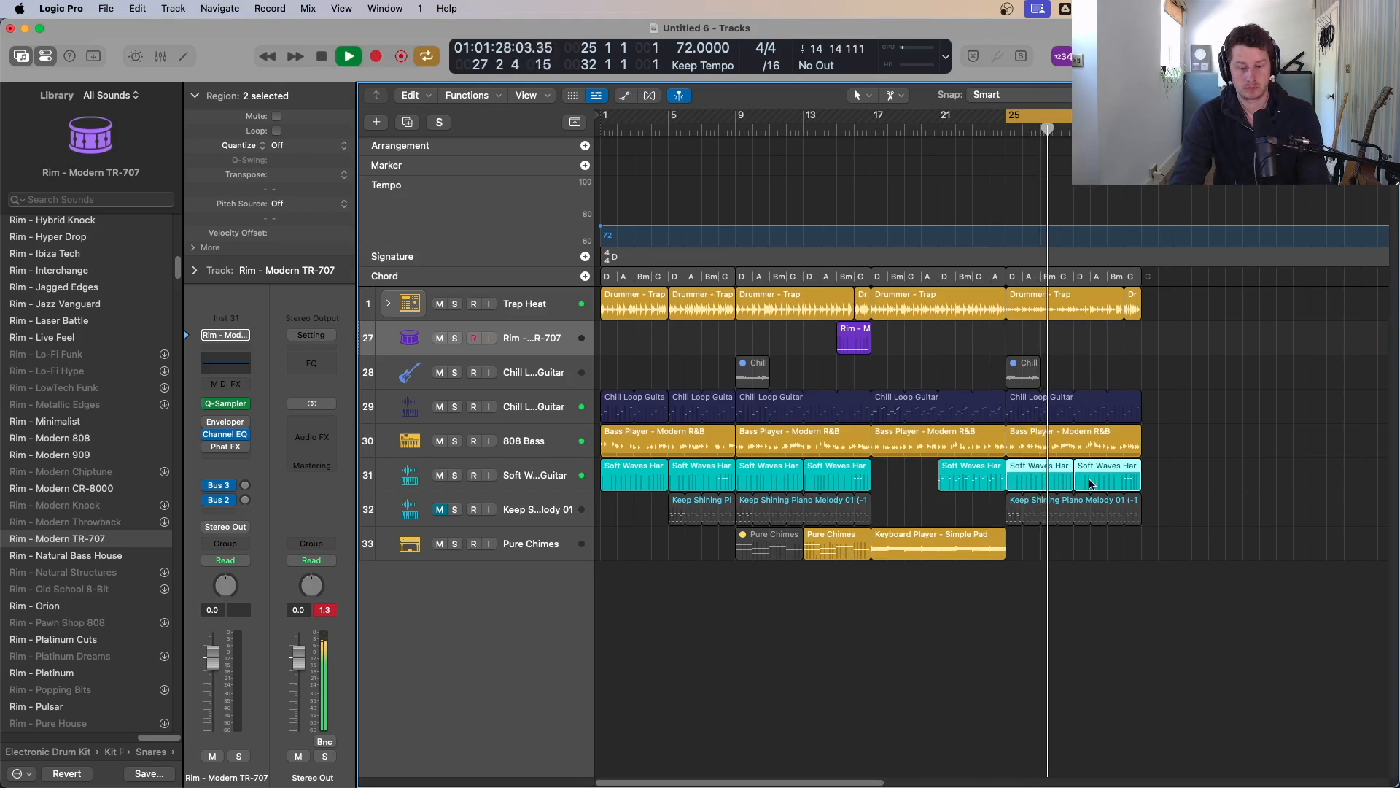
Step: Undo the last edit and resume playback of the cycled section
key(space)
key(super+z)
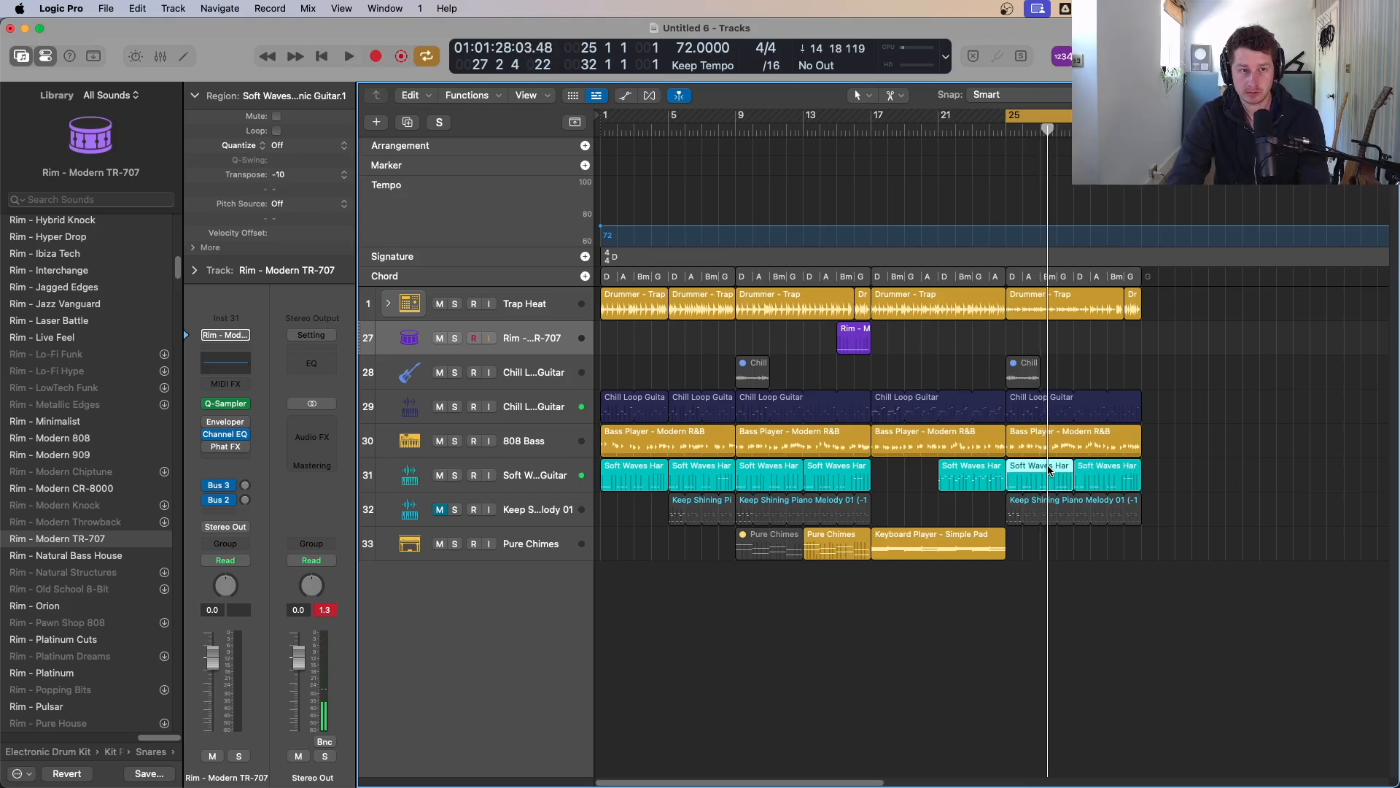
key(space)
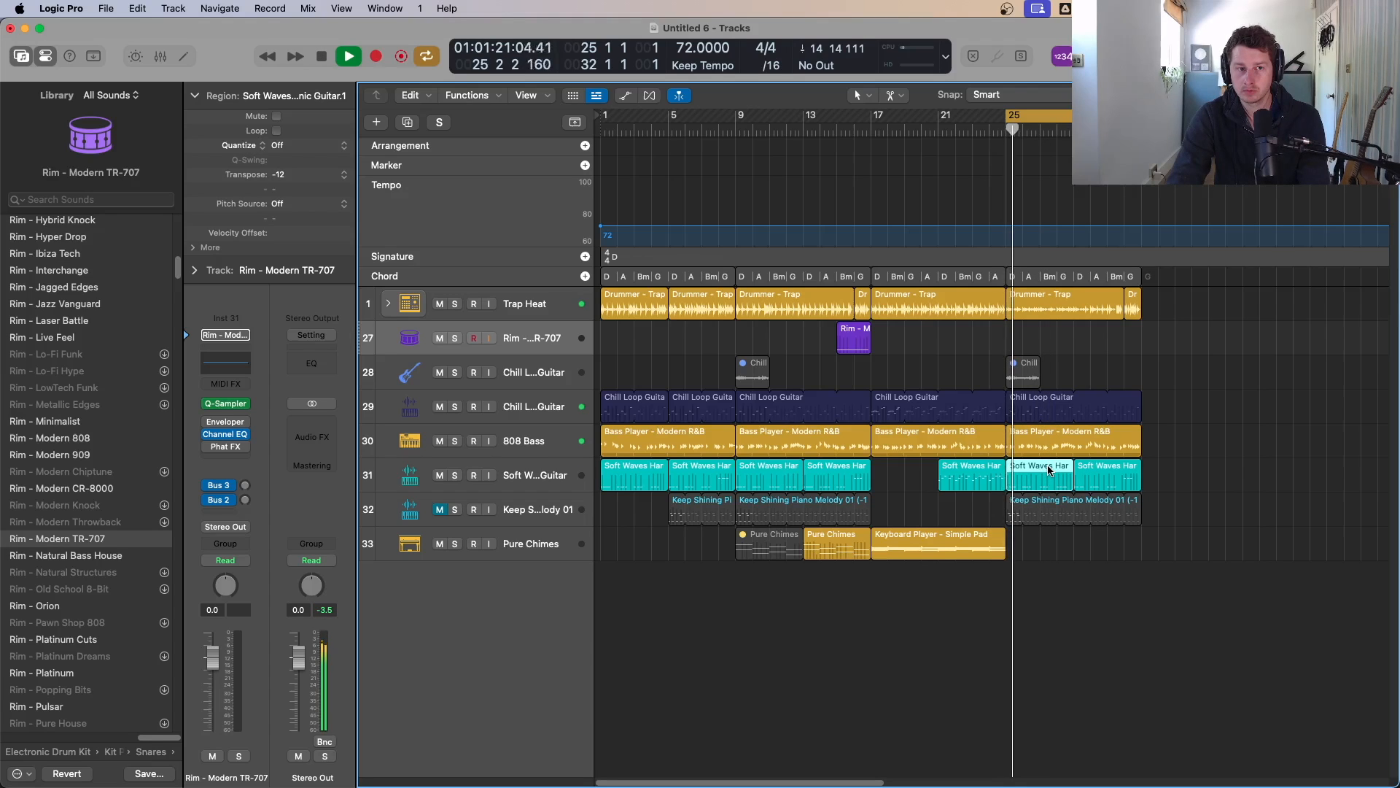
Step: Solo the Soft Waves Harmonic Guitar track and inspect its Quick Sampler slice settings
click(455, 476)
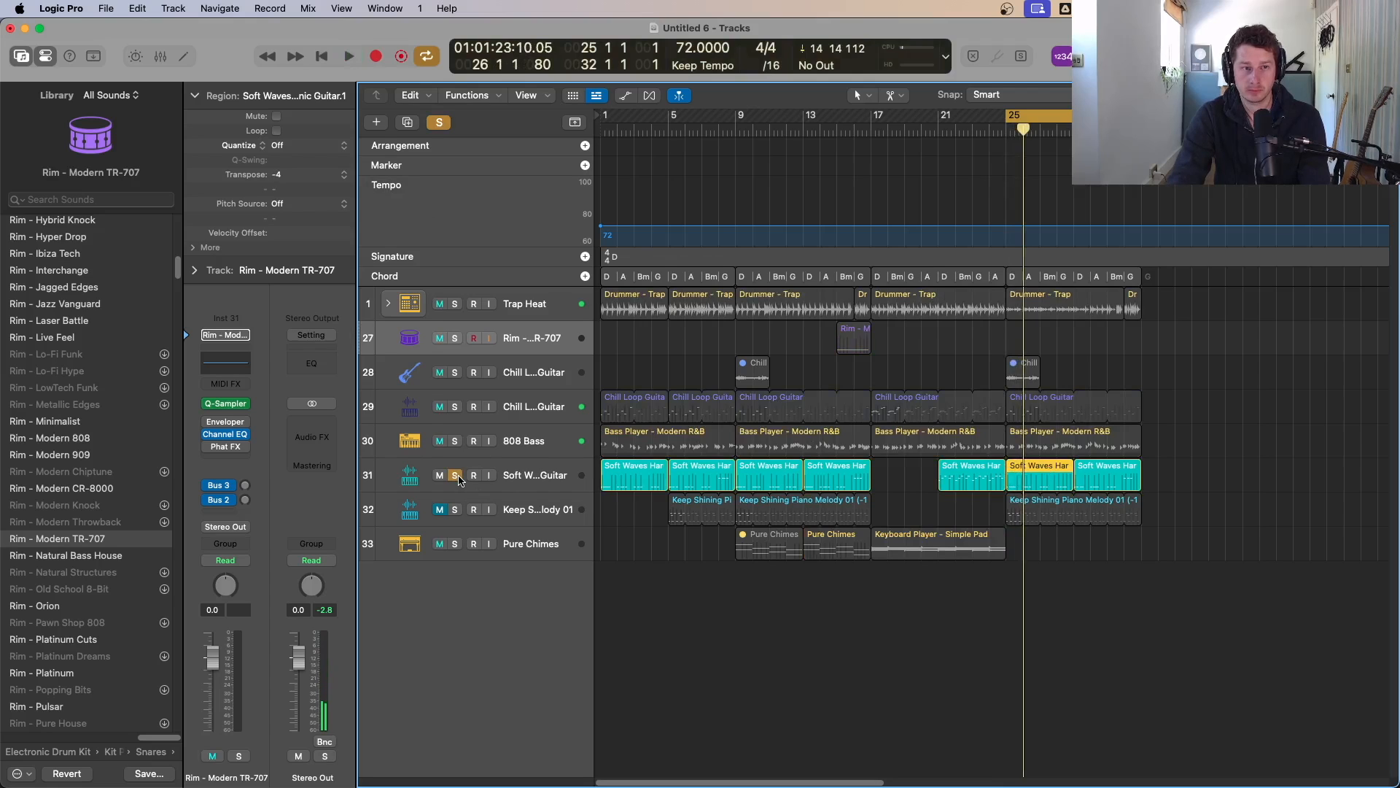
click(515, 472)
click(230, 452)
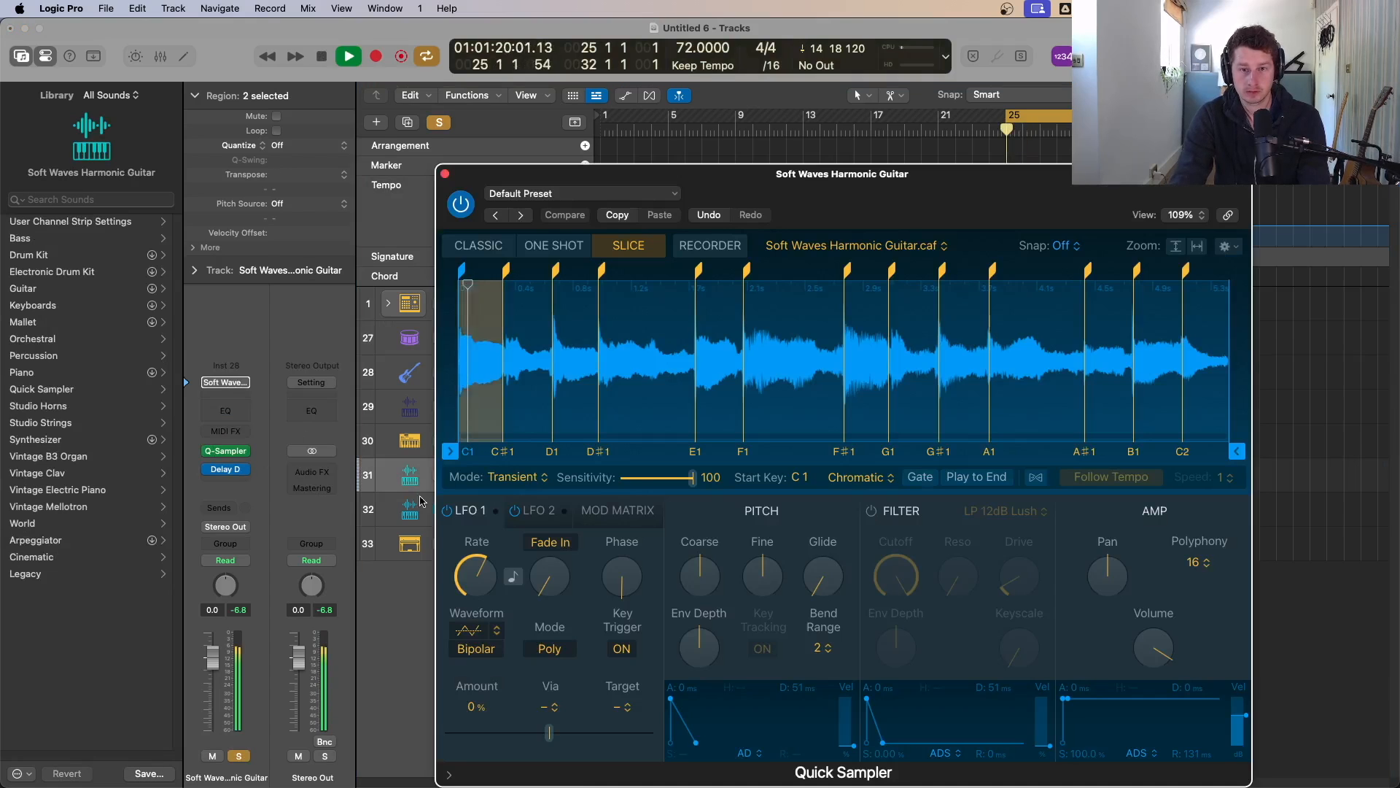
click(445, 175)
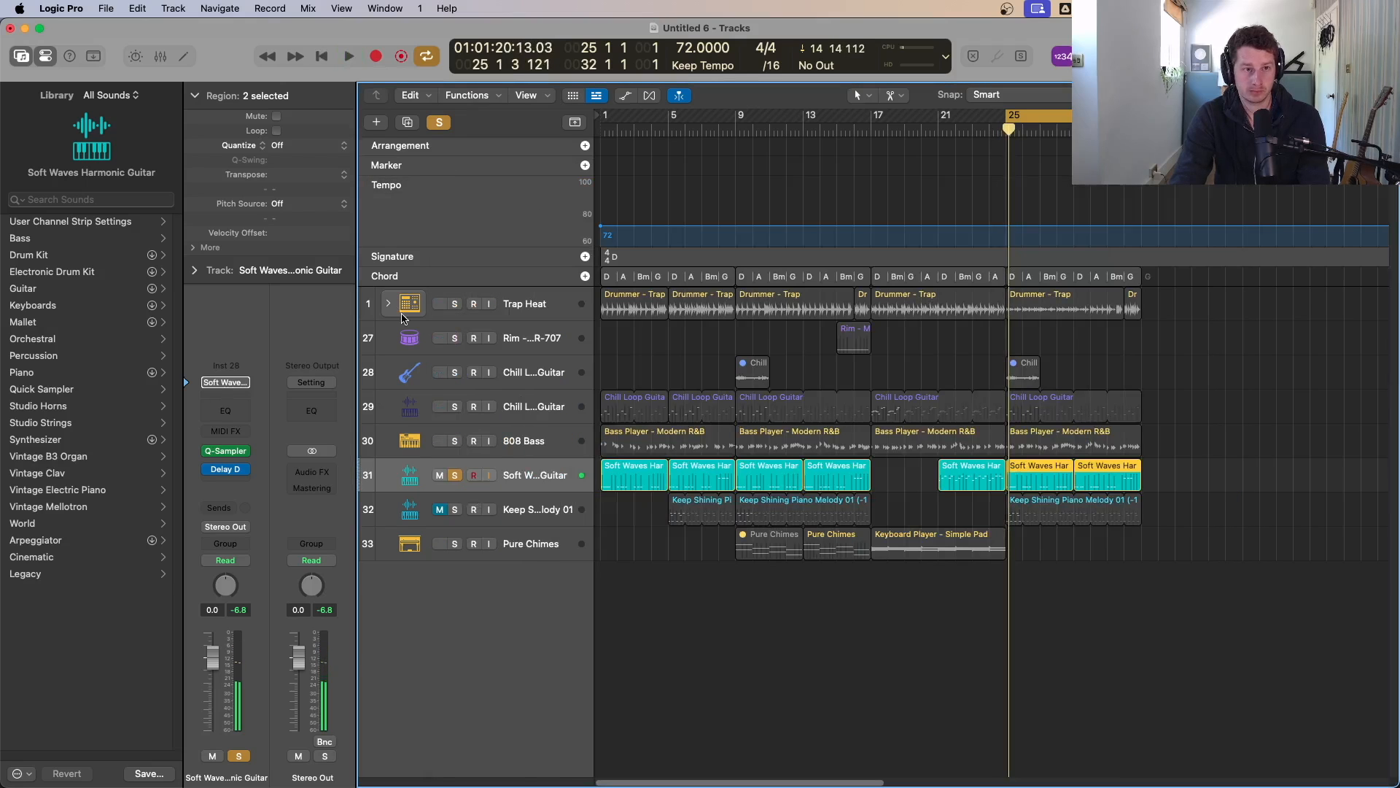
key(space)
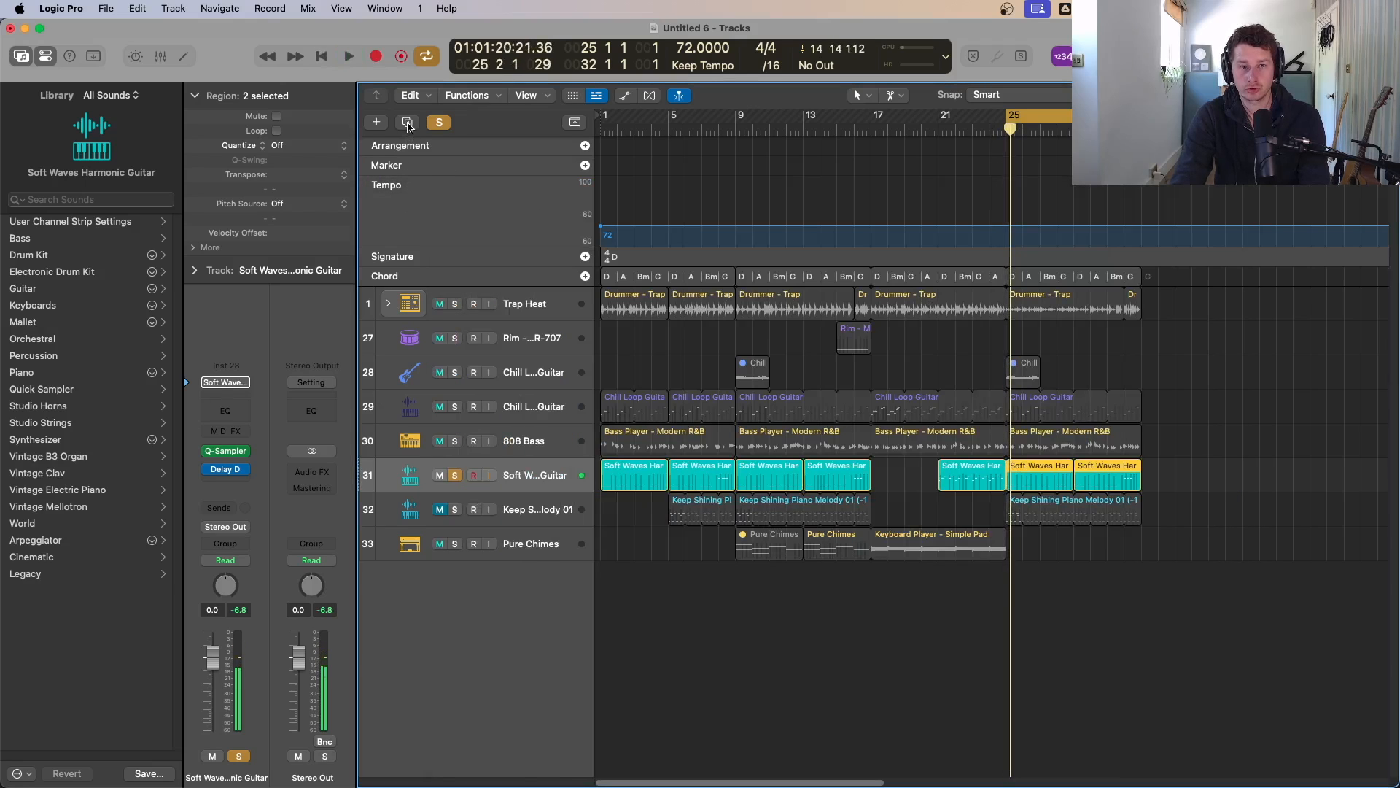
Step: Duplicate the Soft Waves Harmonic Guitar track and move its bar-25 region onto the new track
click(408, 123)
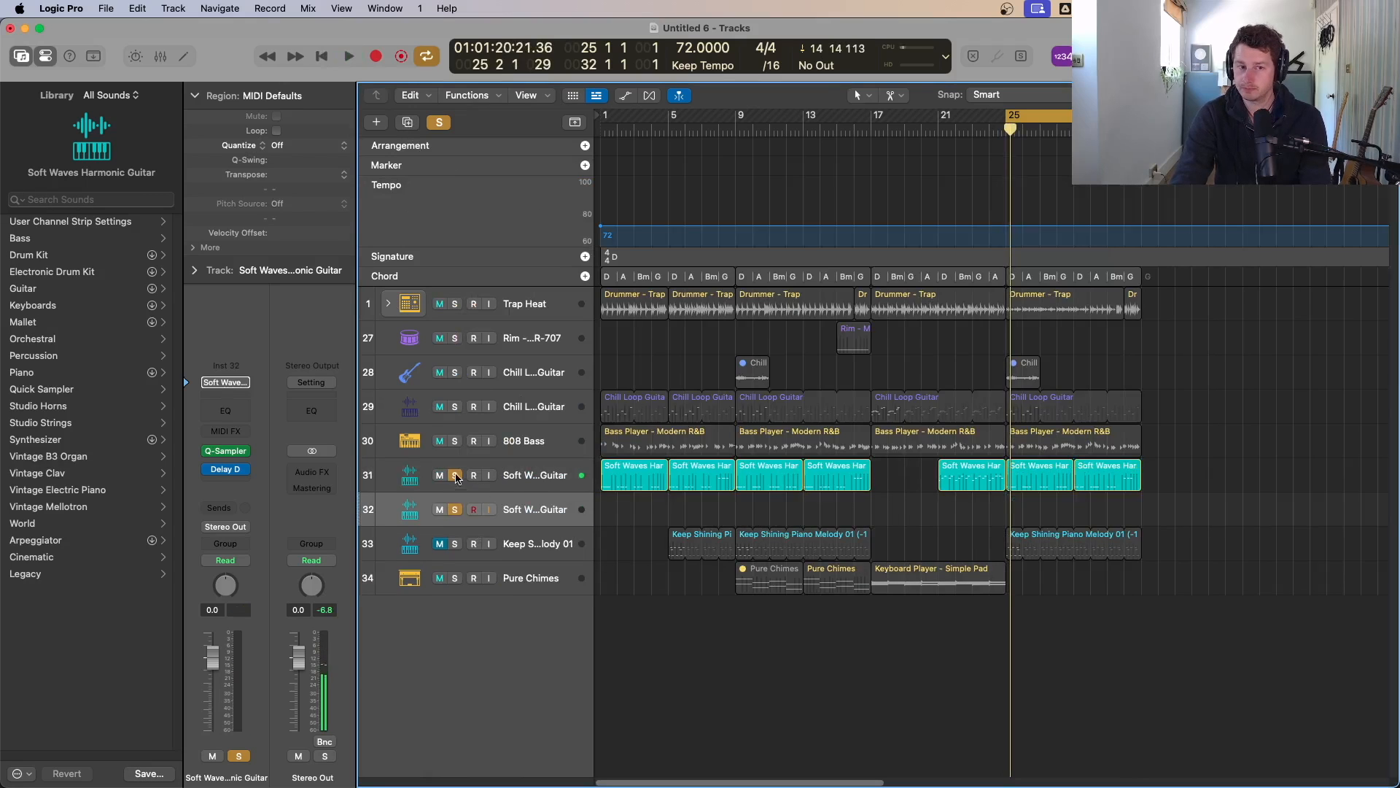
click(455, 476)
drag(1055, 494, 1034, 504)
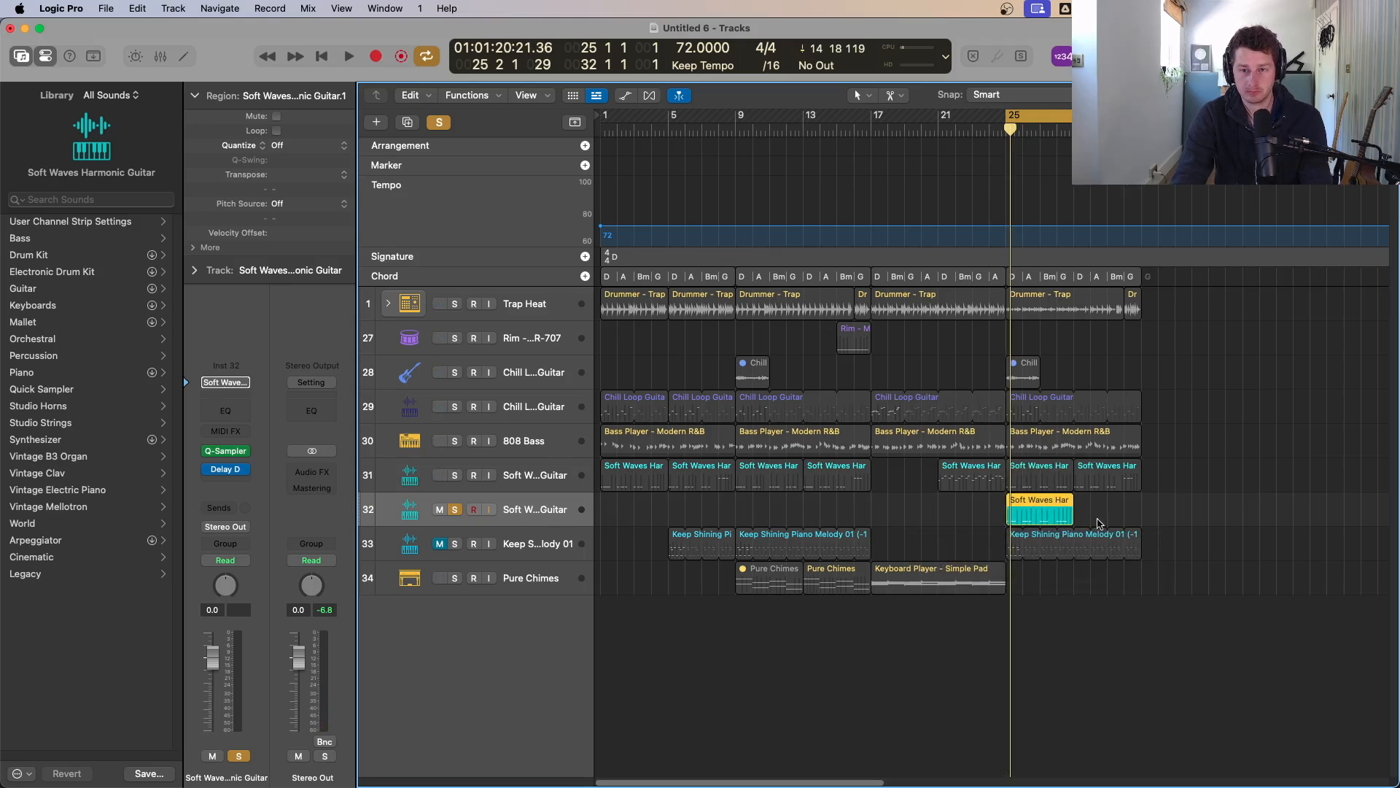
Step: Zoom in on the tracks and open the duplicated guitar track's Quick Sampler while playing
drag(1144, 462, 816, 636)
key(space)
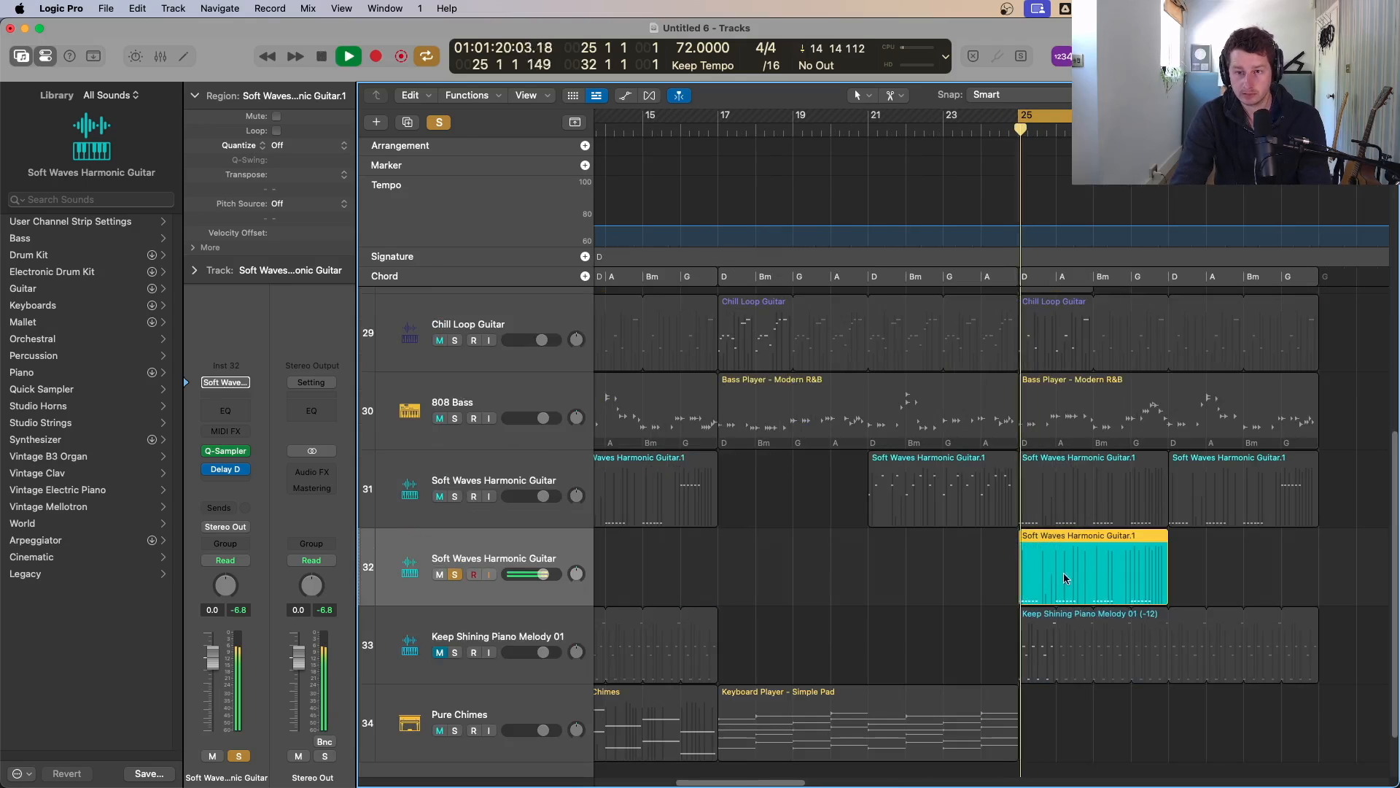
click(229, 454)
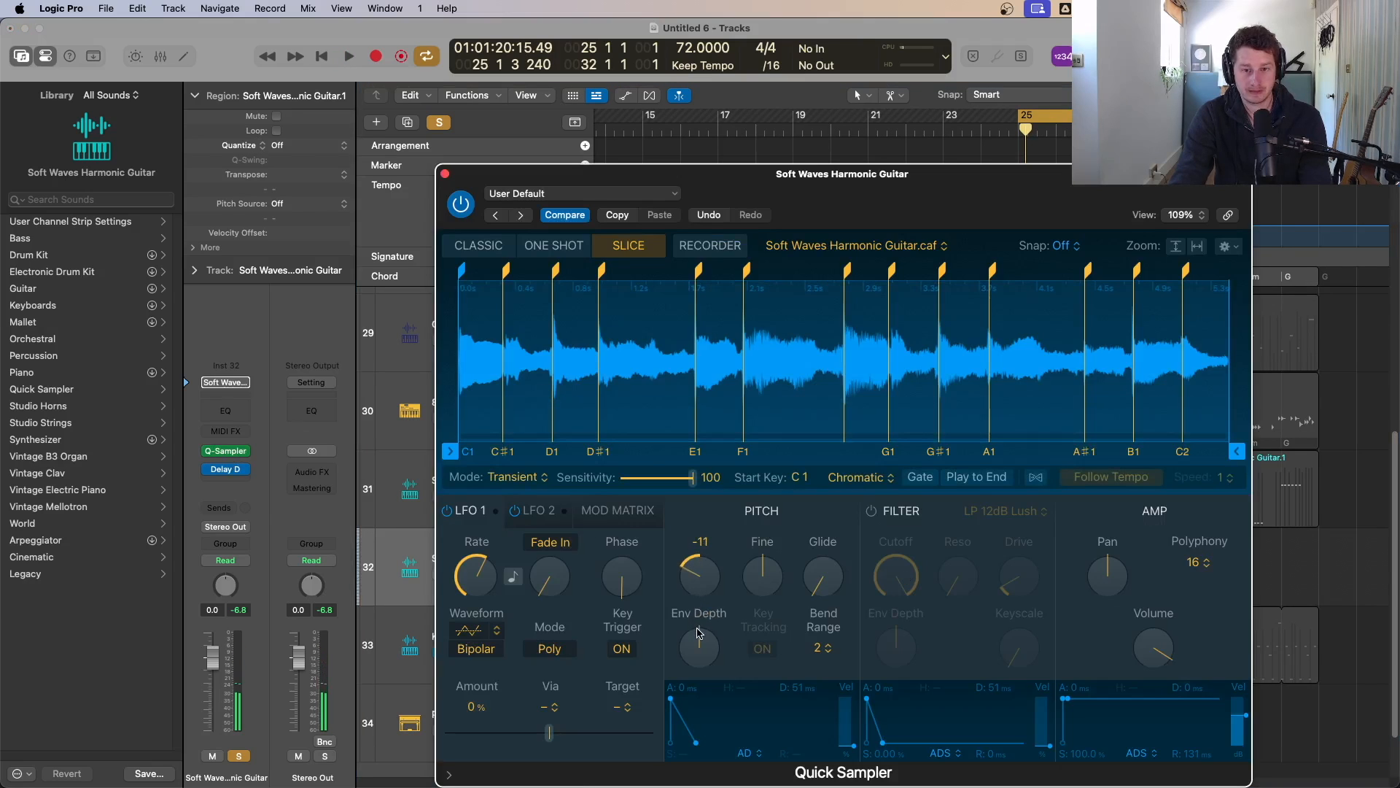
key(space)
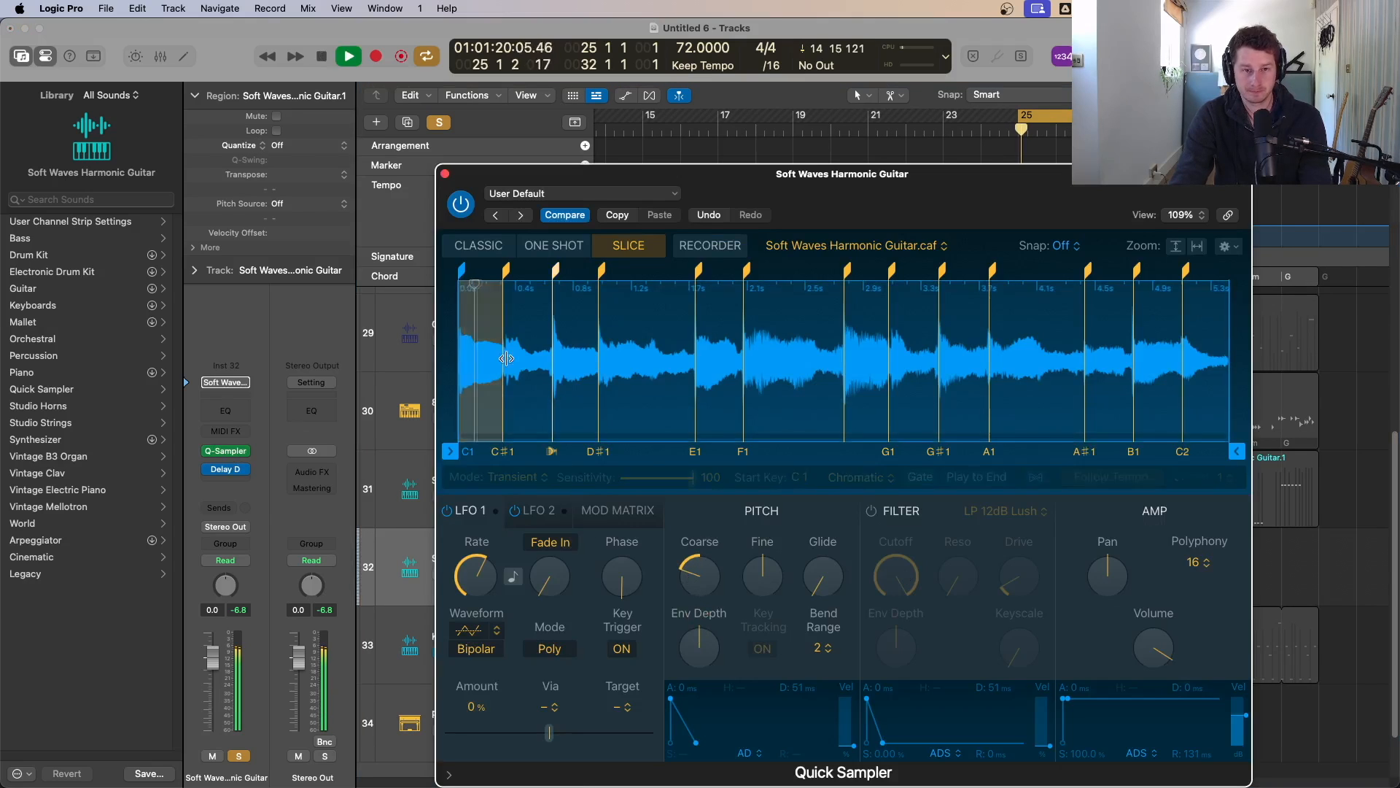
Step: Close the Quick Sampler and solo the 808 Bass track alongside the guitar for playback
click(445, 174)
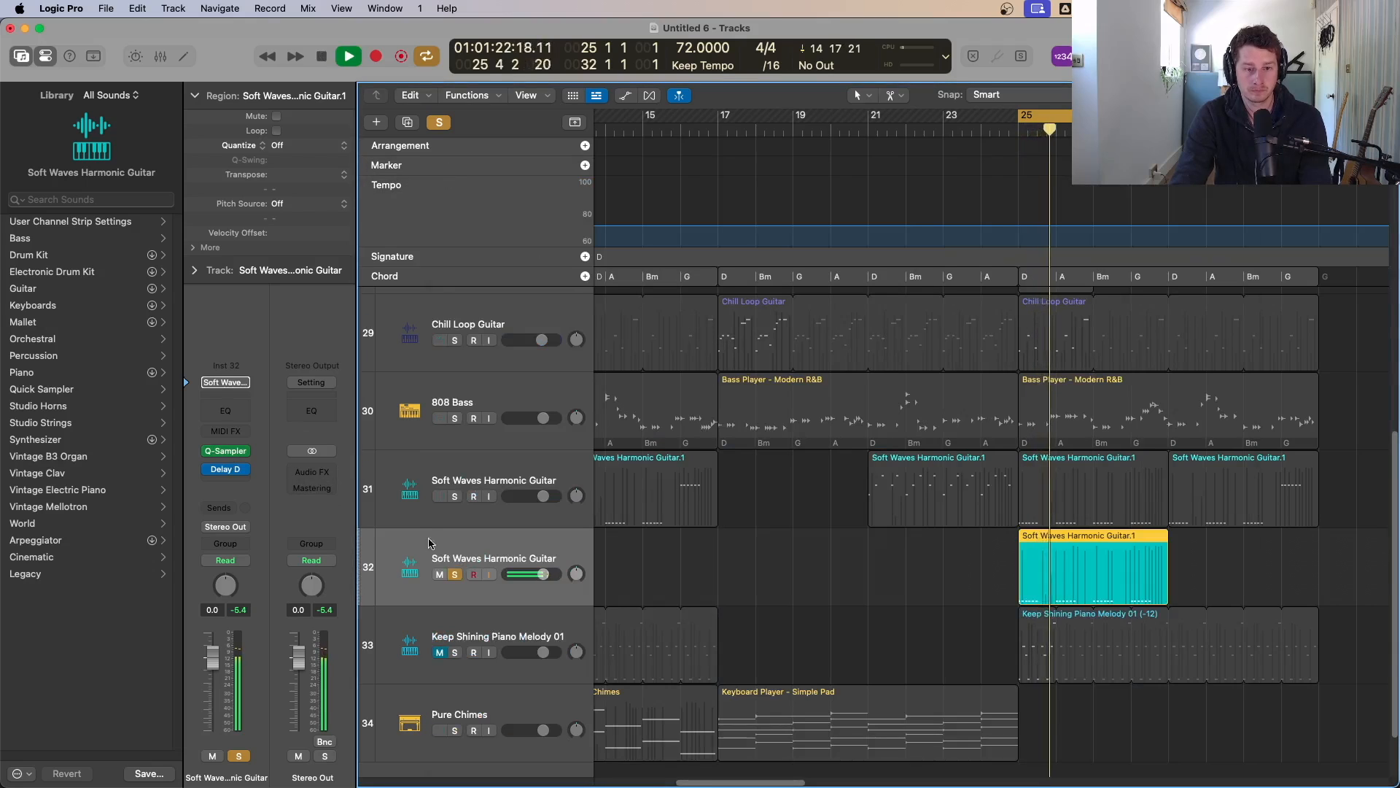
key(space)
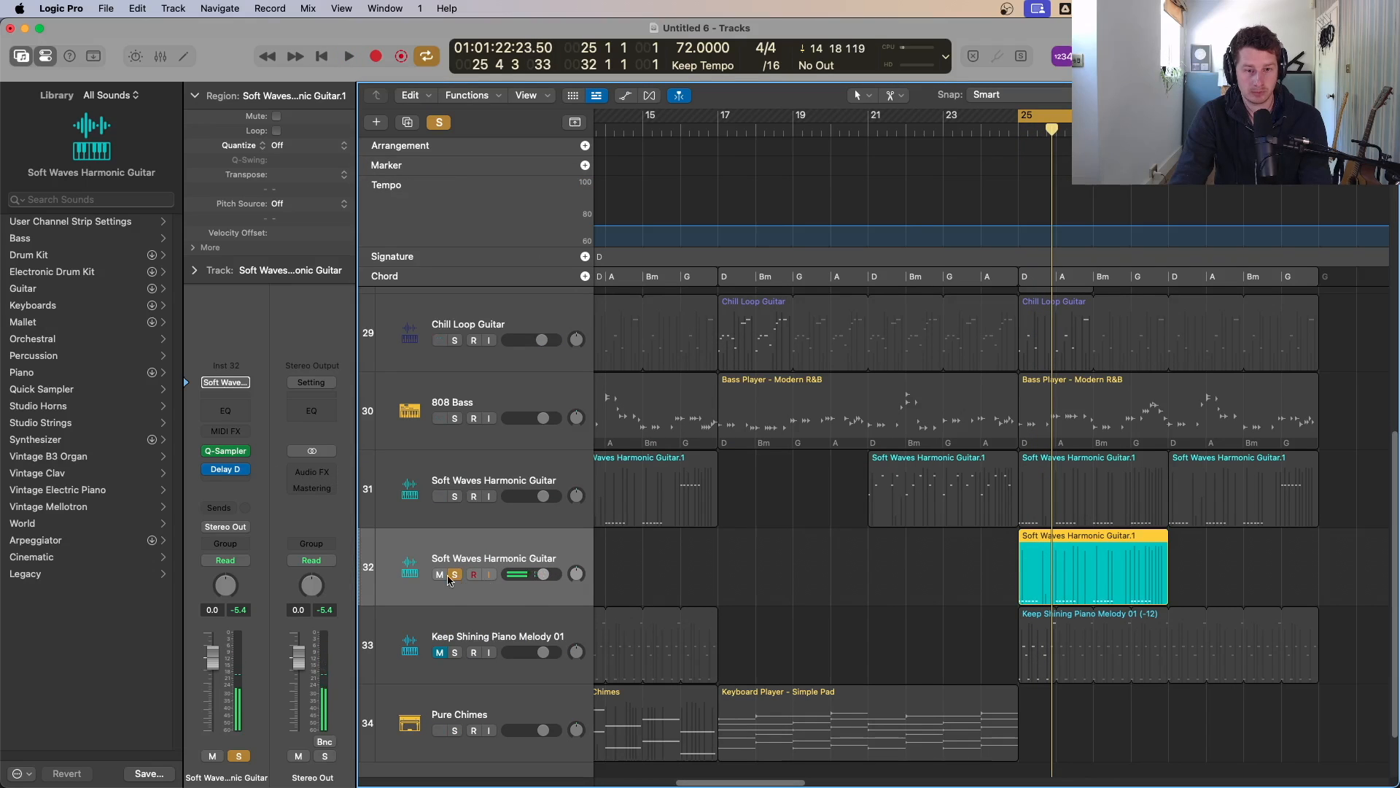
click(455, 418)
key(space)
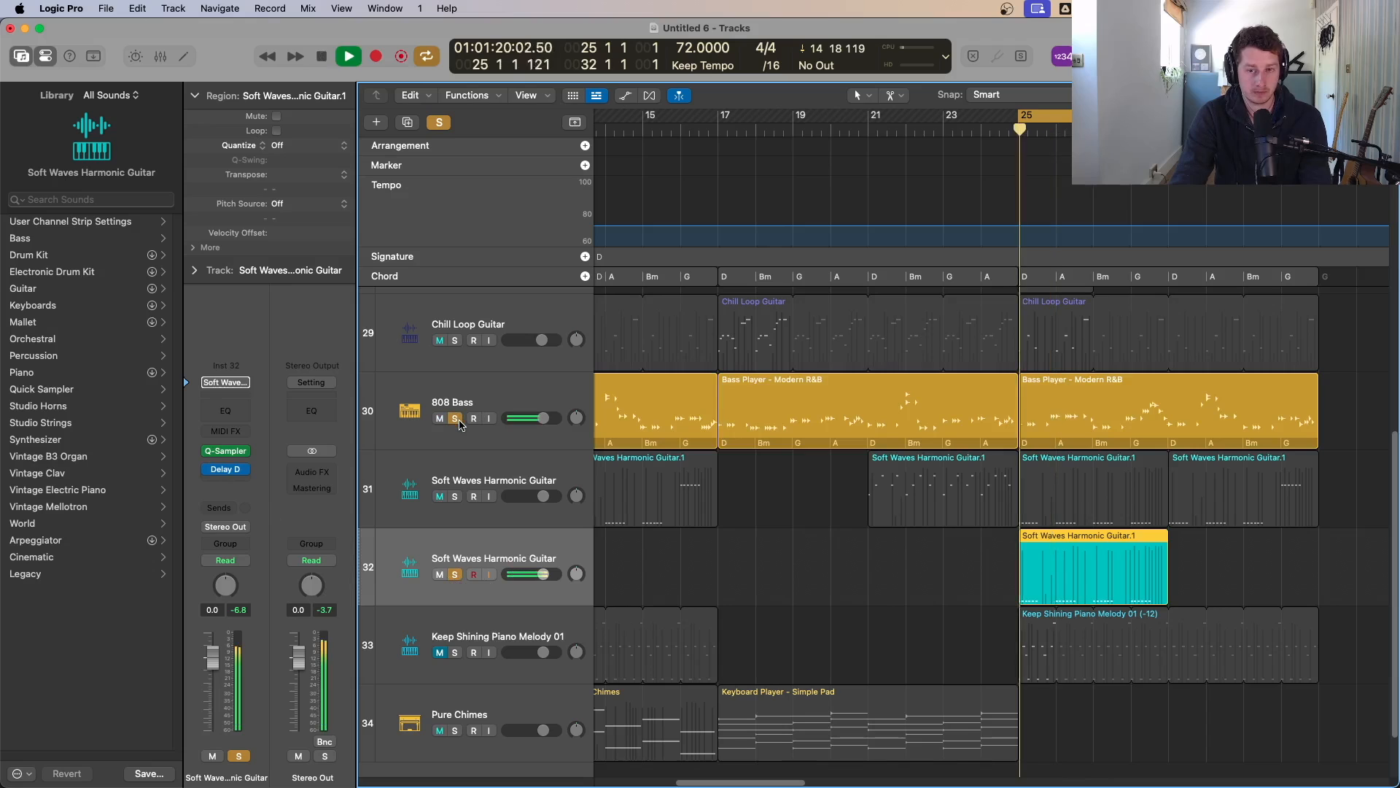
Step: Open the duplicated guitar track's Quick Sampler, raise its Coarse pitch, and enable the Delay Designer insert
click(226, 452)
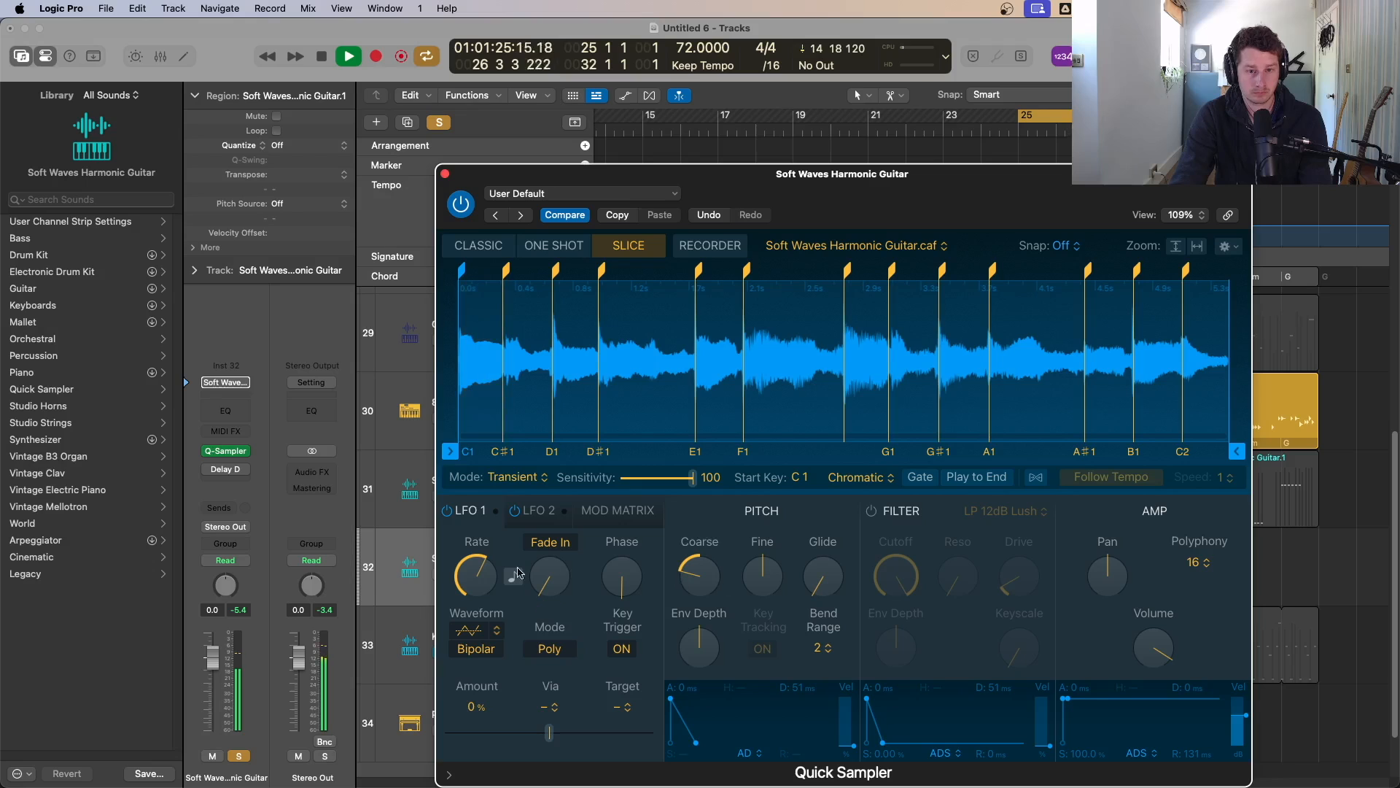
drag(711, 578, 711, 558)
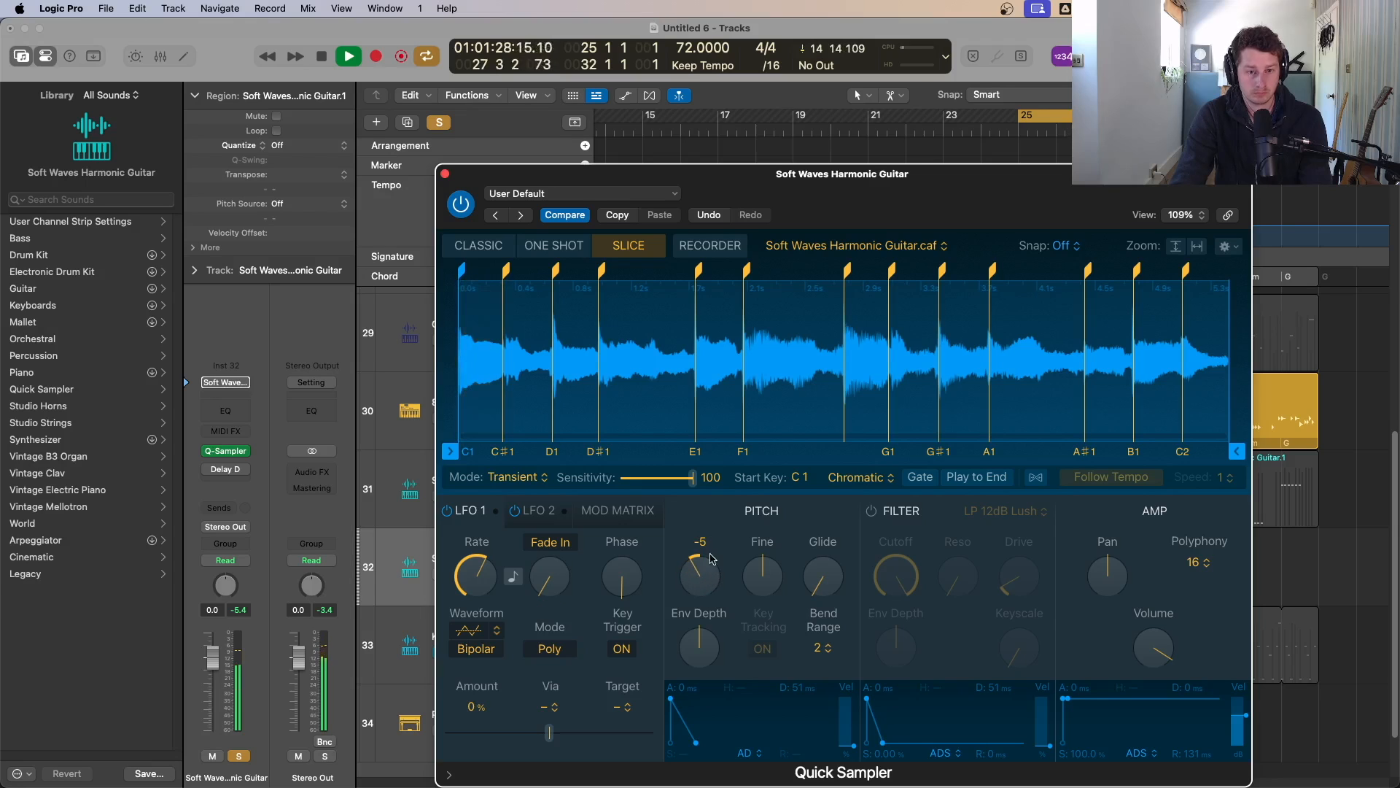
click(209, 471)
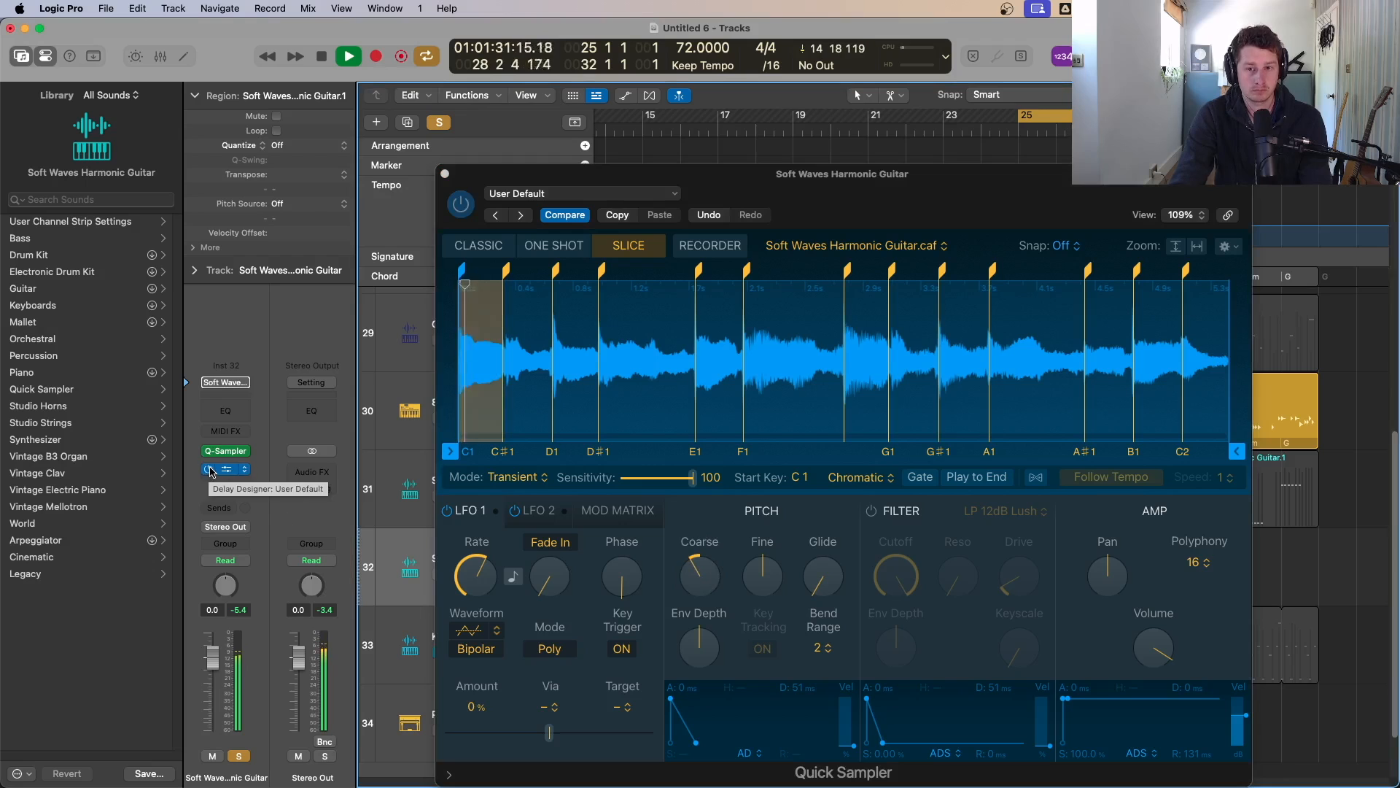
click(444, 175)
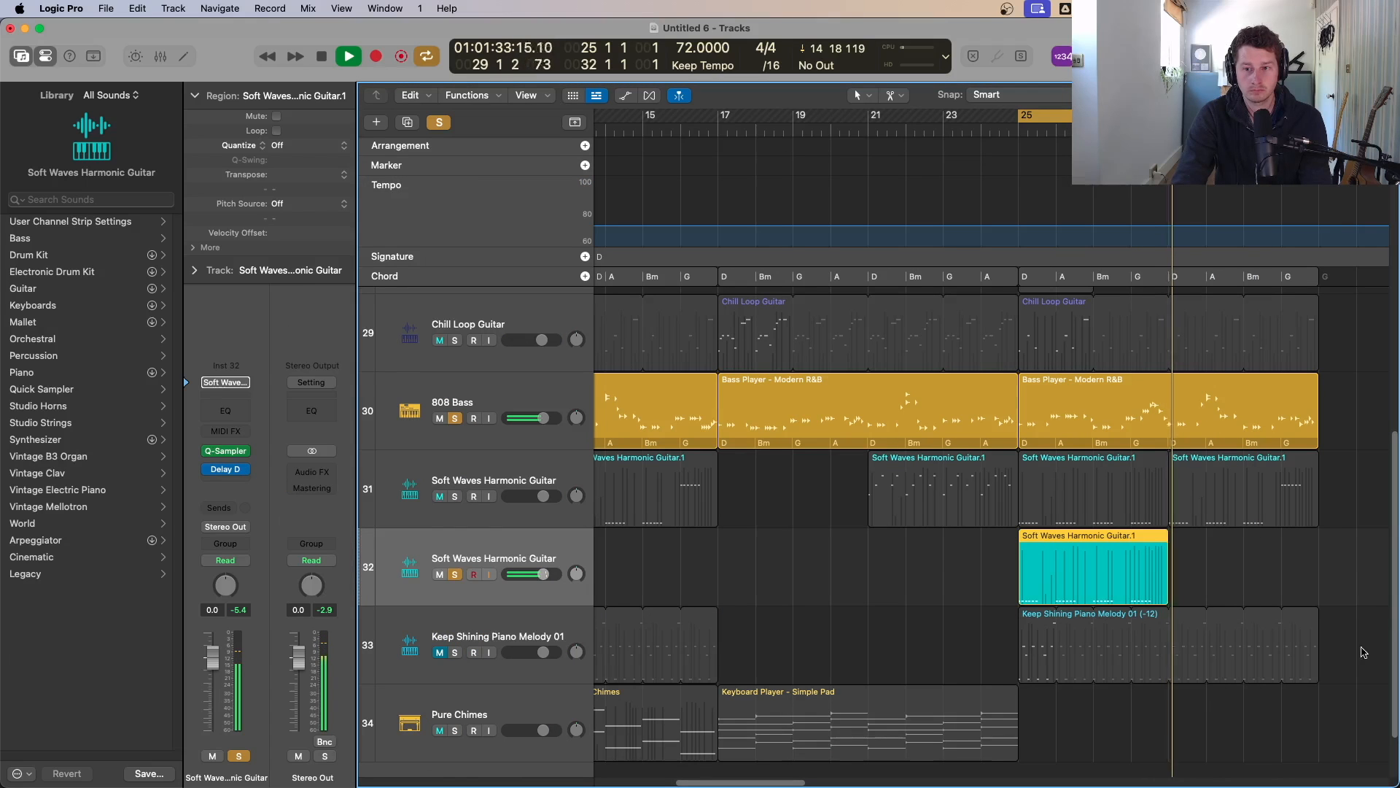
Step: Copy the duplicated guitar track's bar-25 region to bar 29 while playing back
key(space)
drag(1082, 571, 1205, 567)
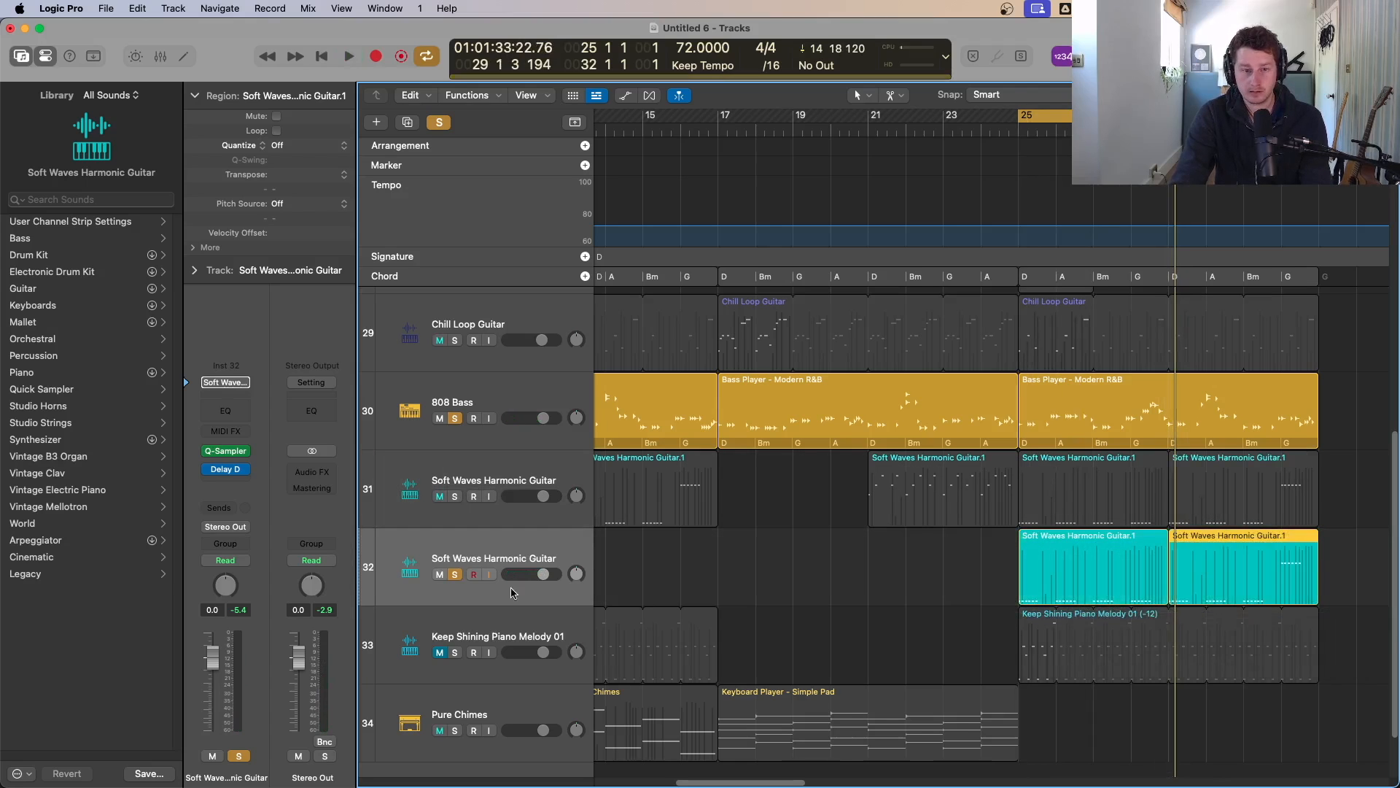
Step: Audition the Keep Shining Piano Melody 01 track soloed together with the duplicated guitar track
click(455, 575)
click(455, 575)
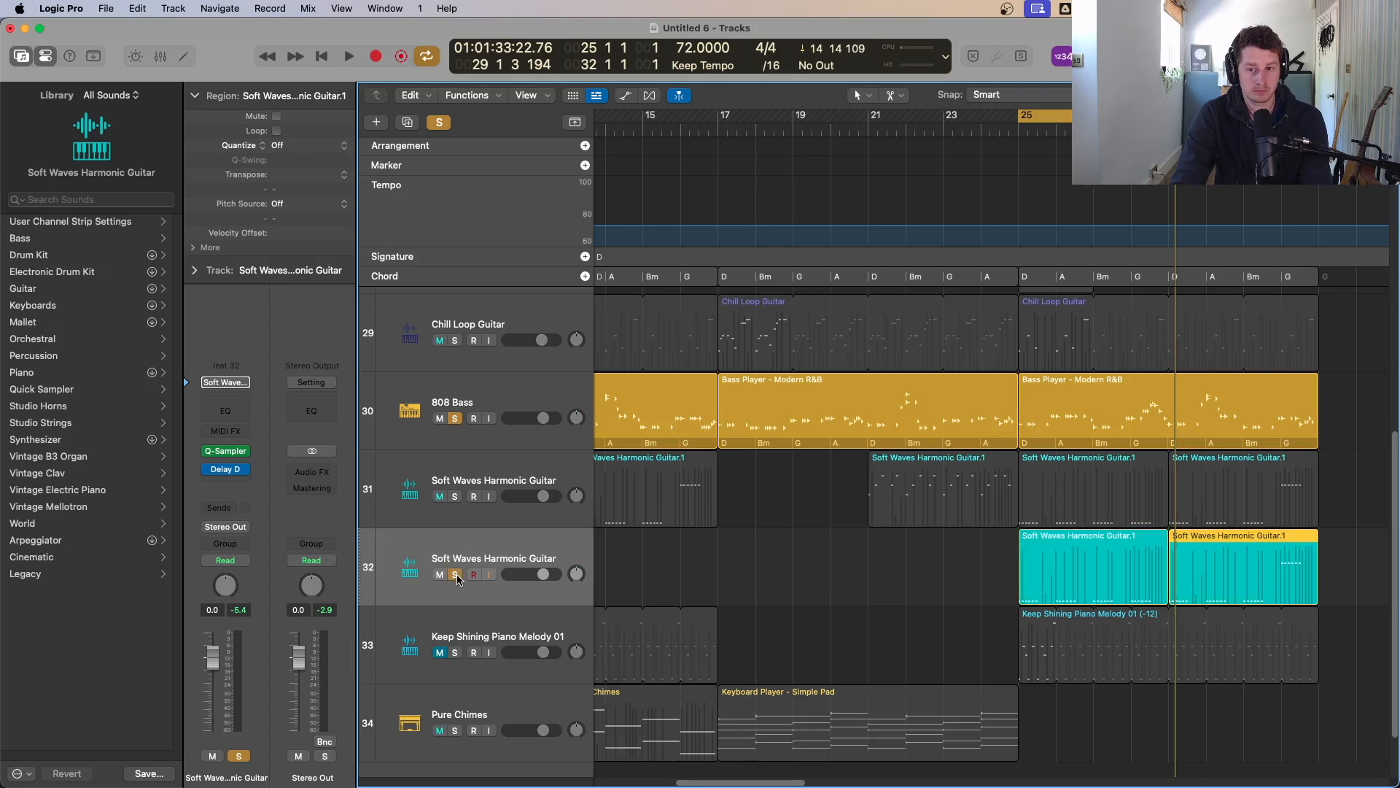
key(space)
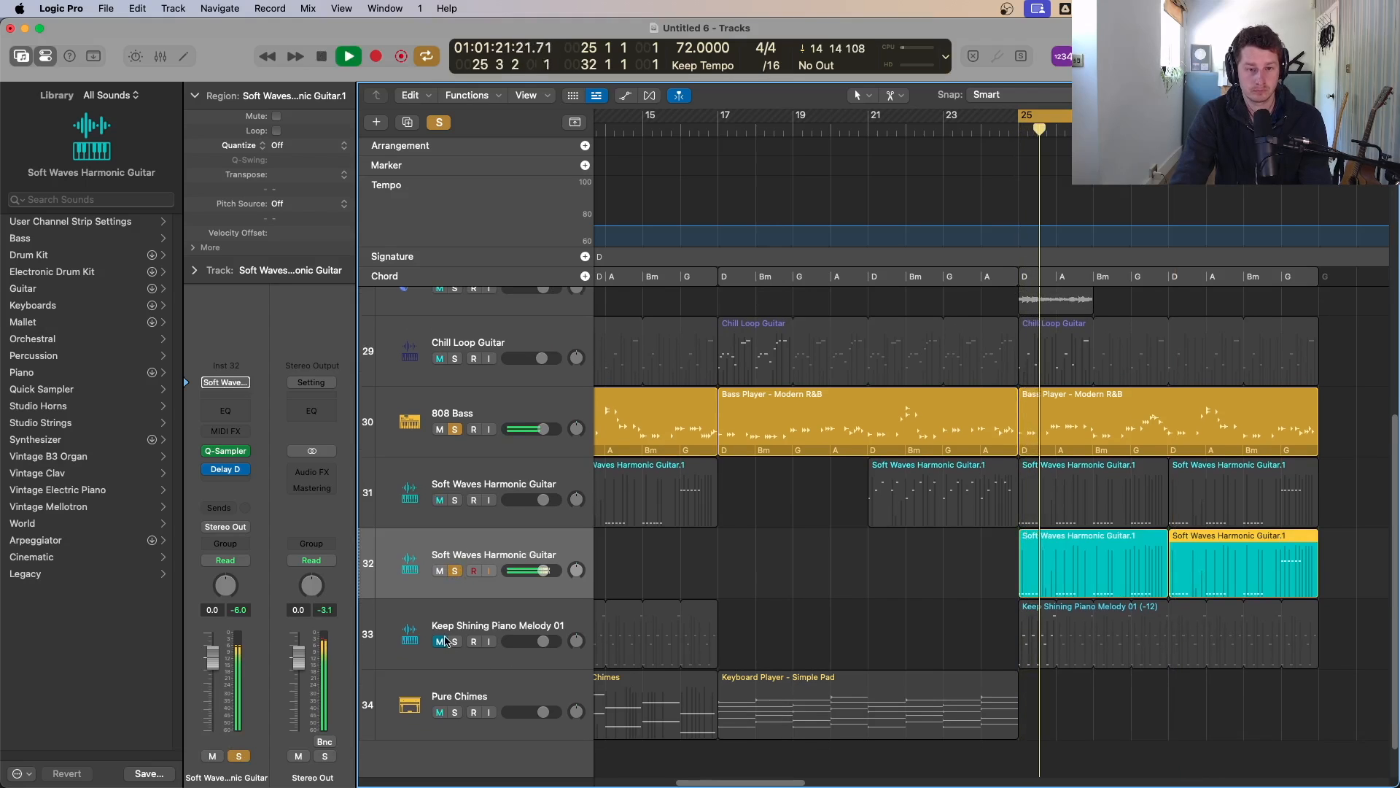
click(455, 647)
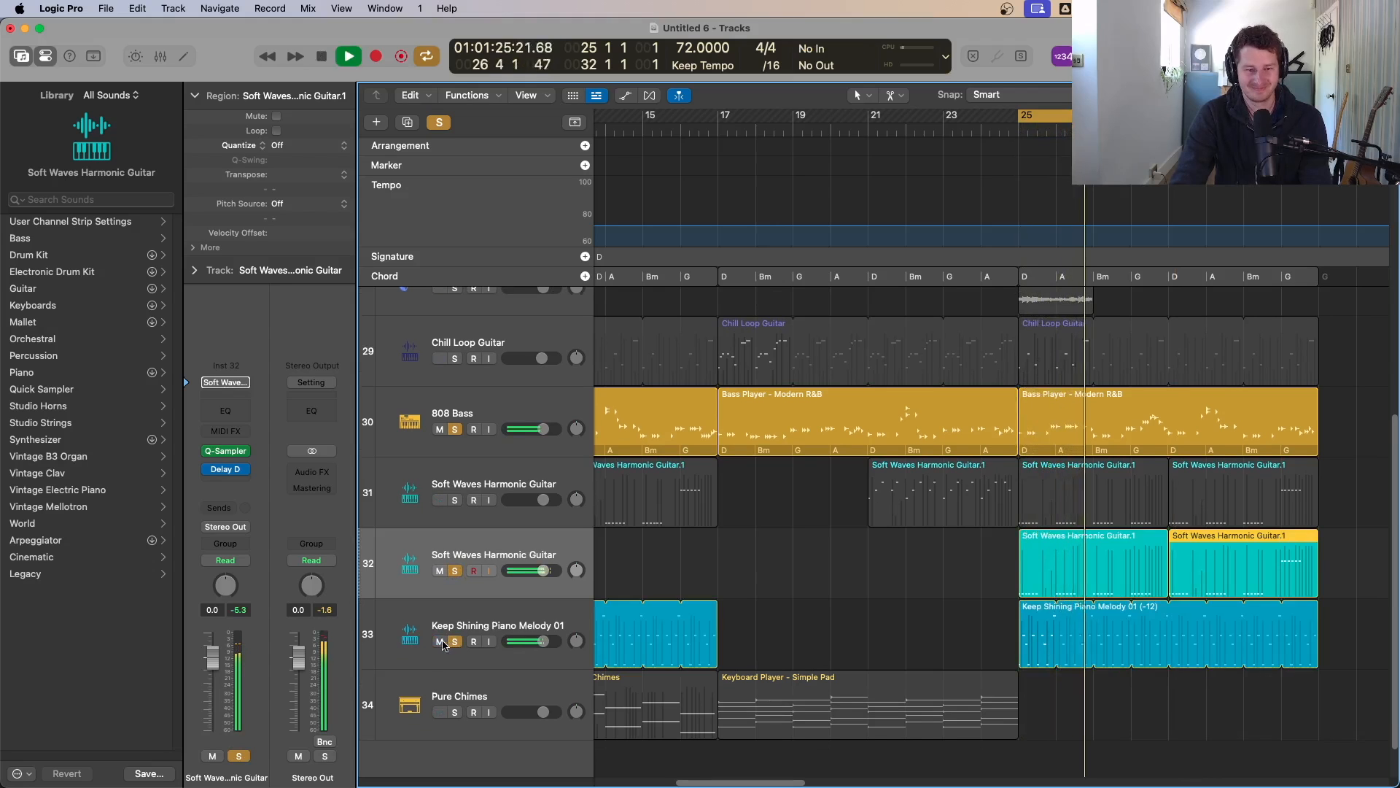
click(454, 641)
click(454, 643)
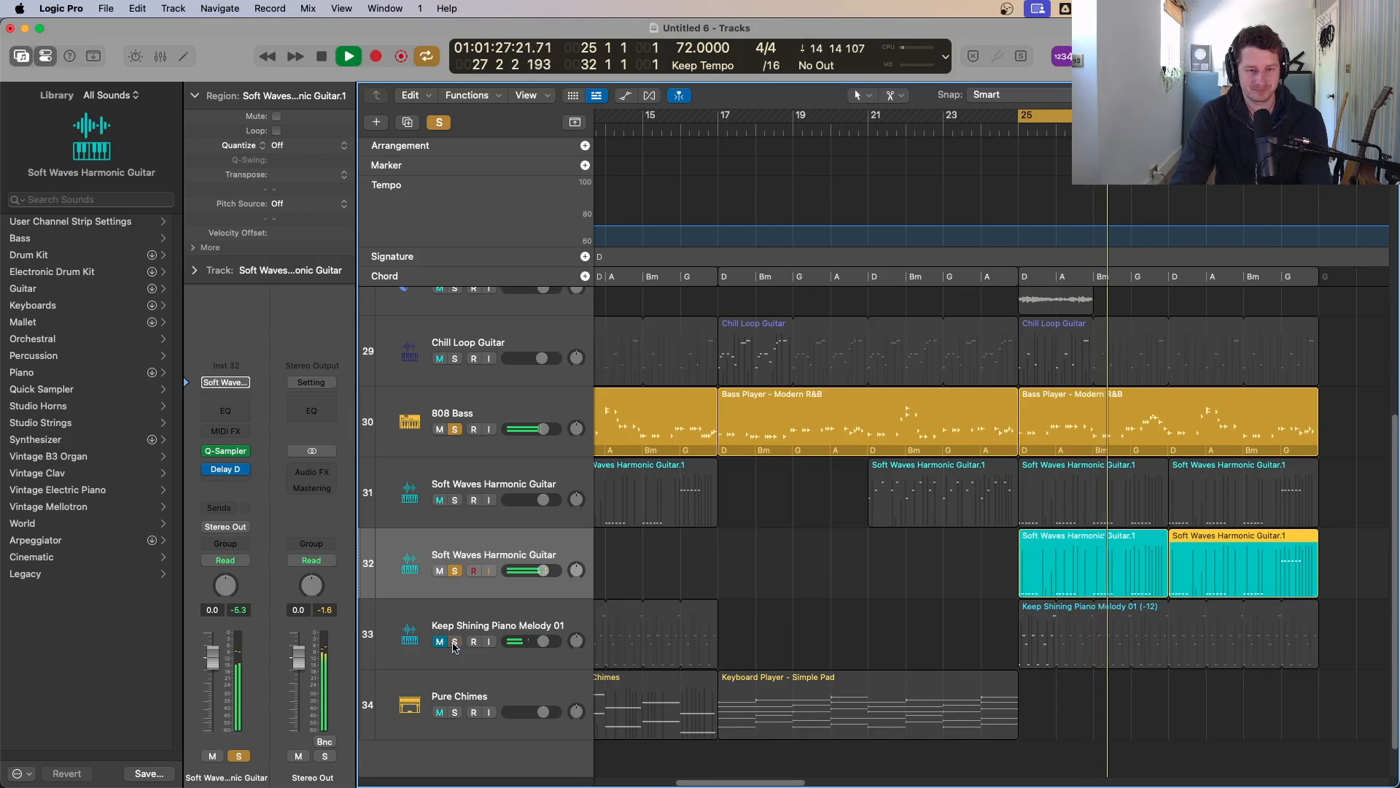
Step: Copy the bar-13 Pure Chimes region to bar 29 on the Pure Chimes track
scroll(1140, 664, down, 5)
key(super+Up)
key(super+Up)
key(super+Up)
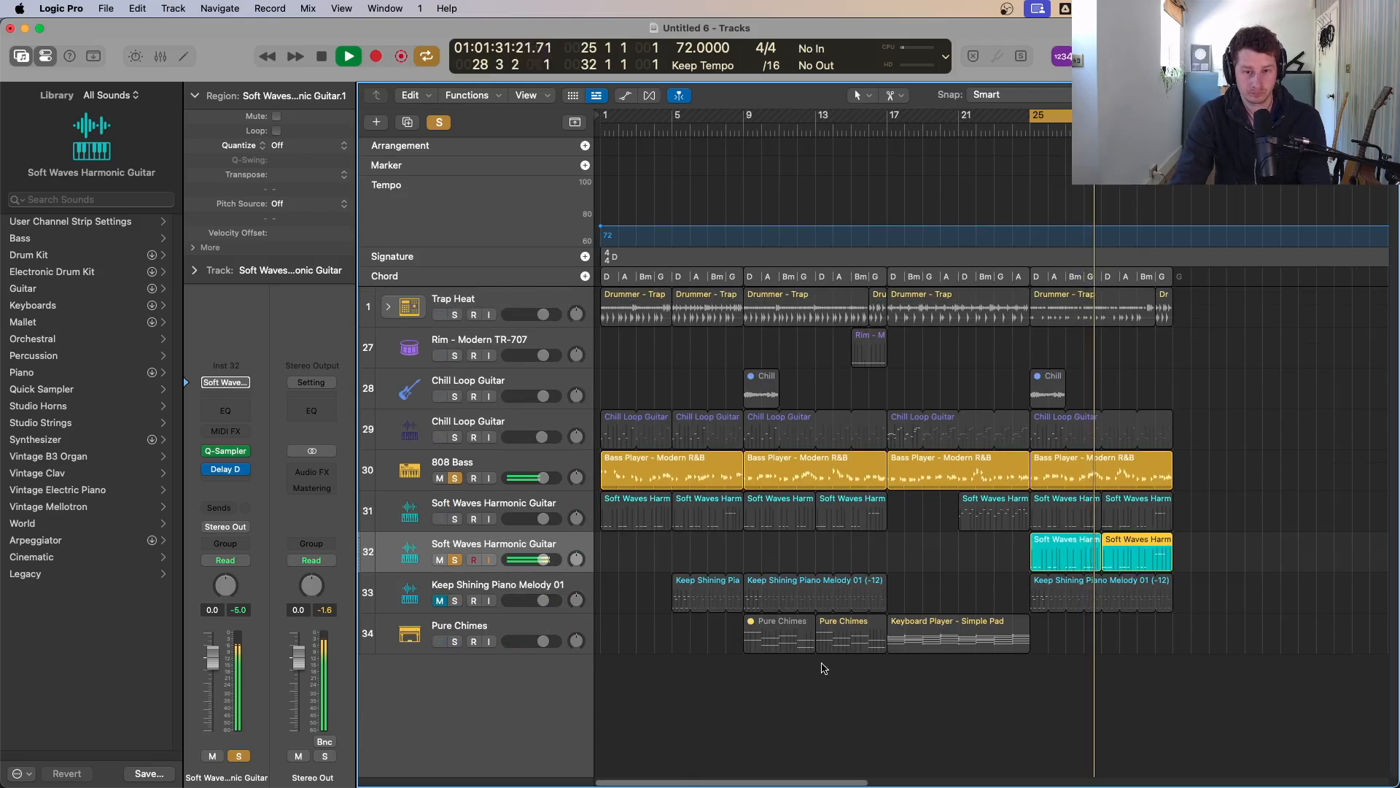
drag(852, 636, 1142, 642)
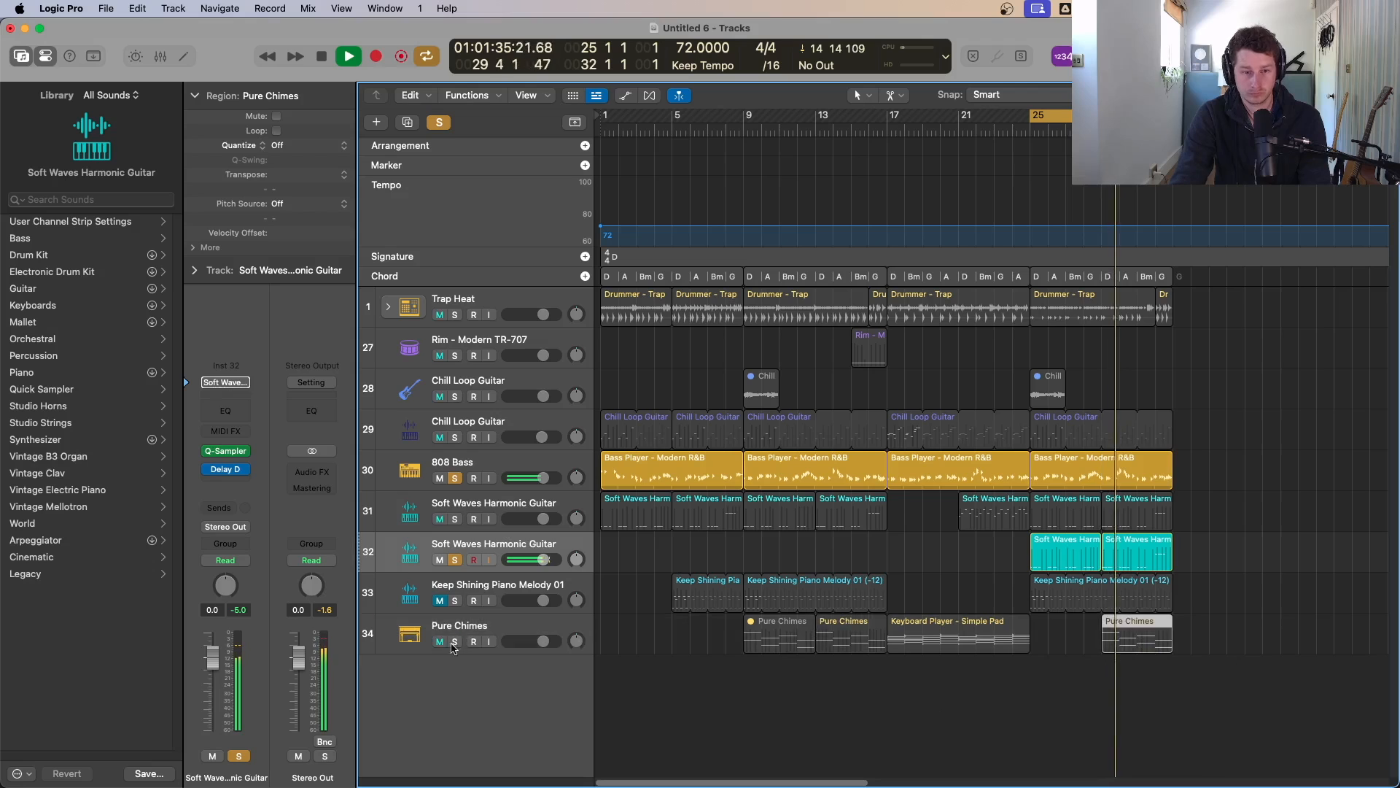
Step: Unsolo the duplicated guitar track and copy the Rim region 16 bars later to bar 31
alt+click(455, 560)
scroll(1121, 666, down, 3)
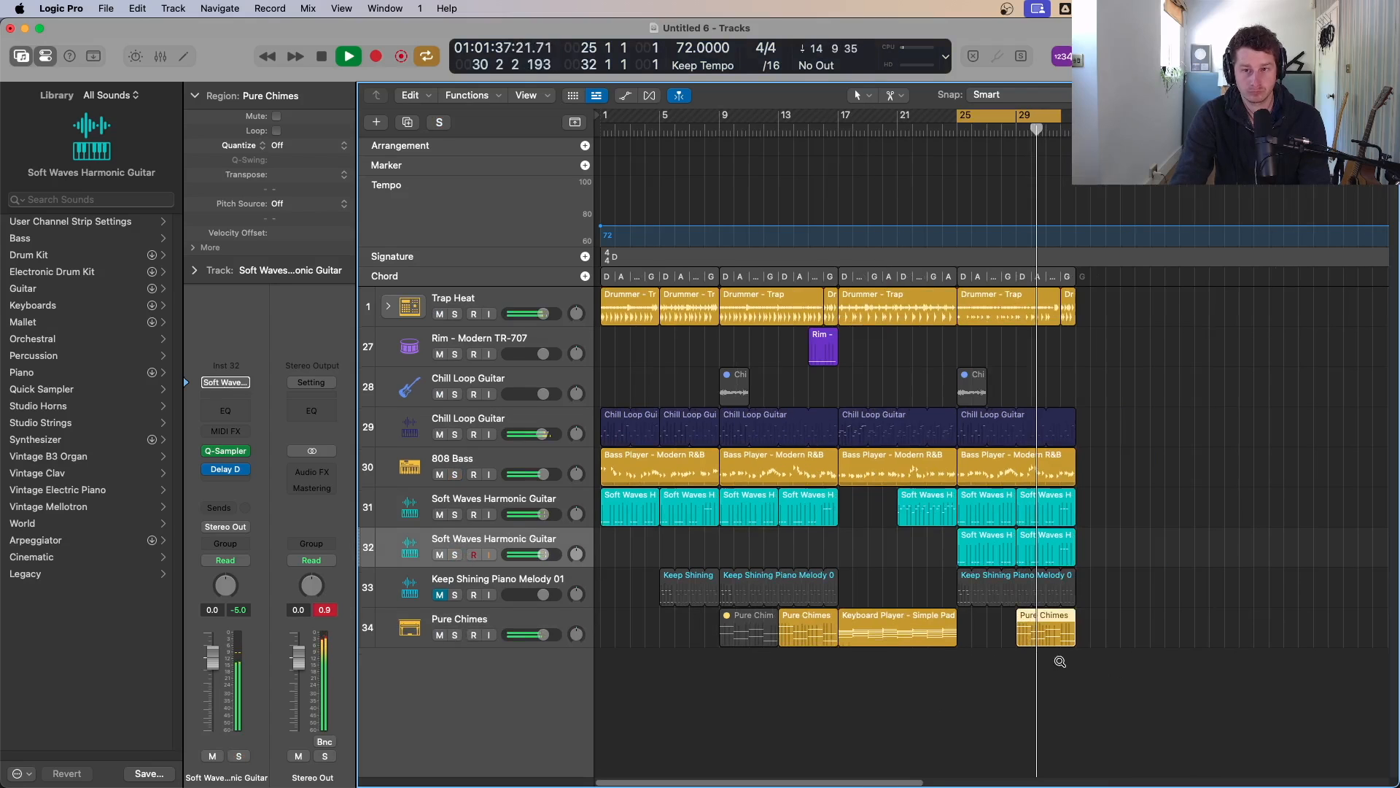
key(c)
scroll(1119, 588, down, 2)
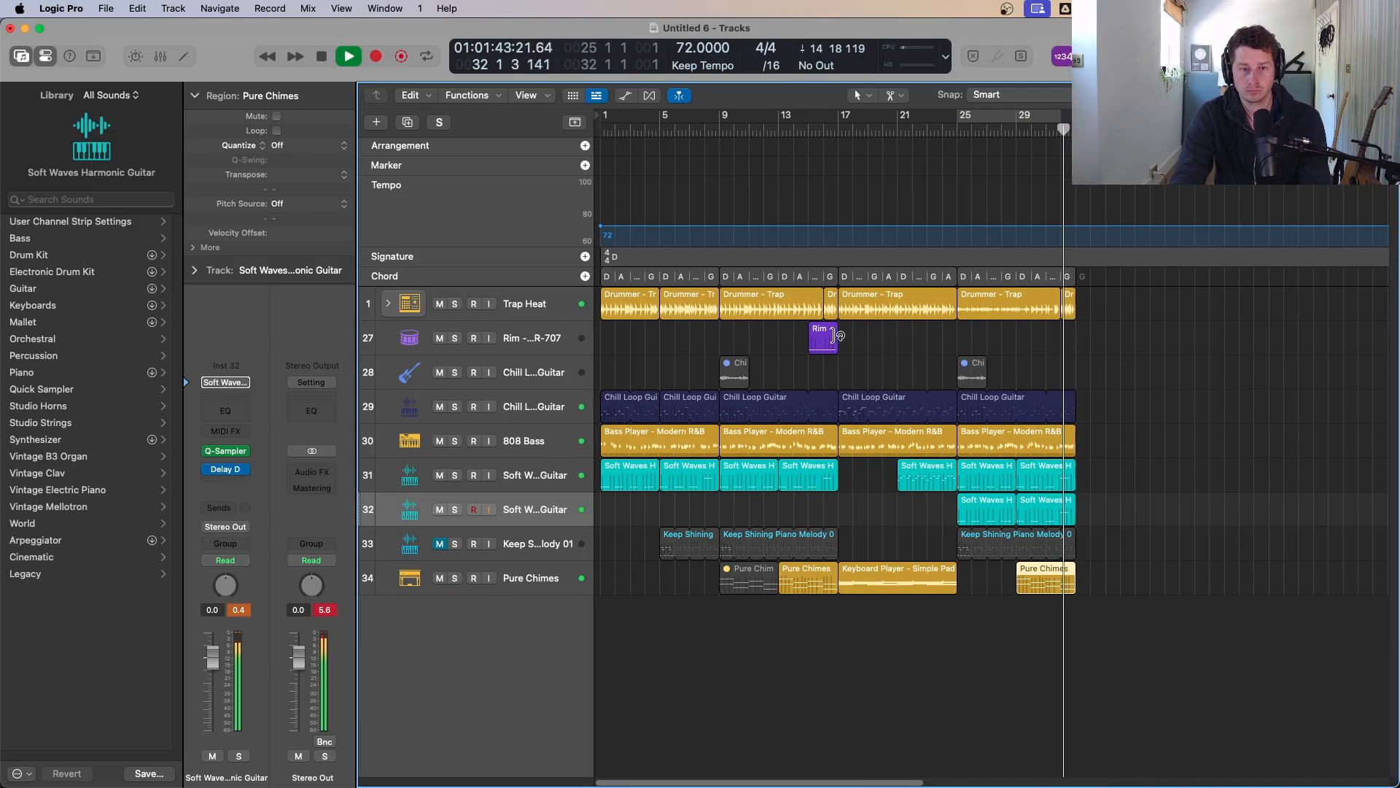
drag(822, 337, 1063, 341)
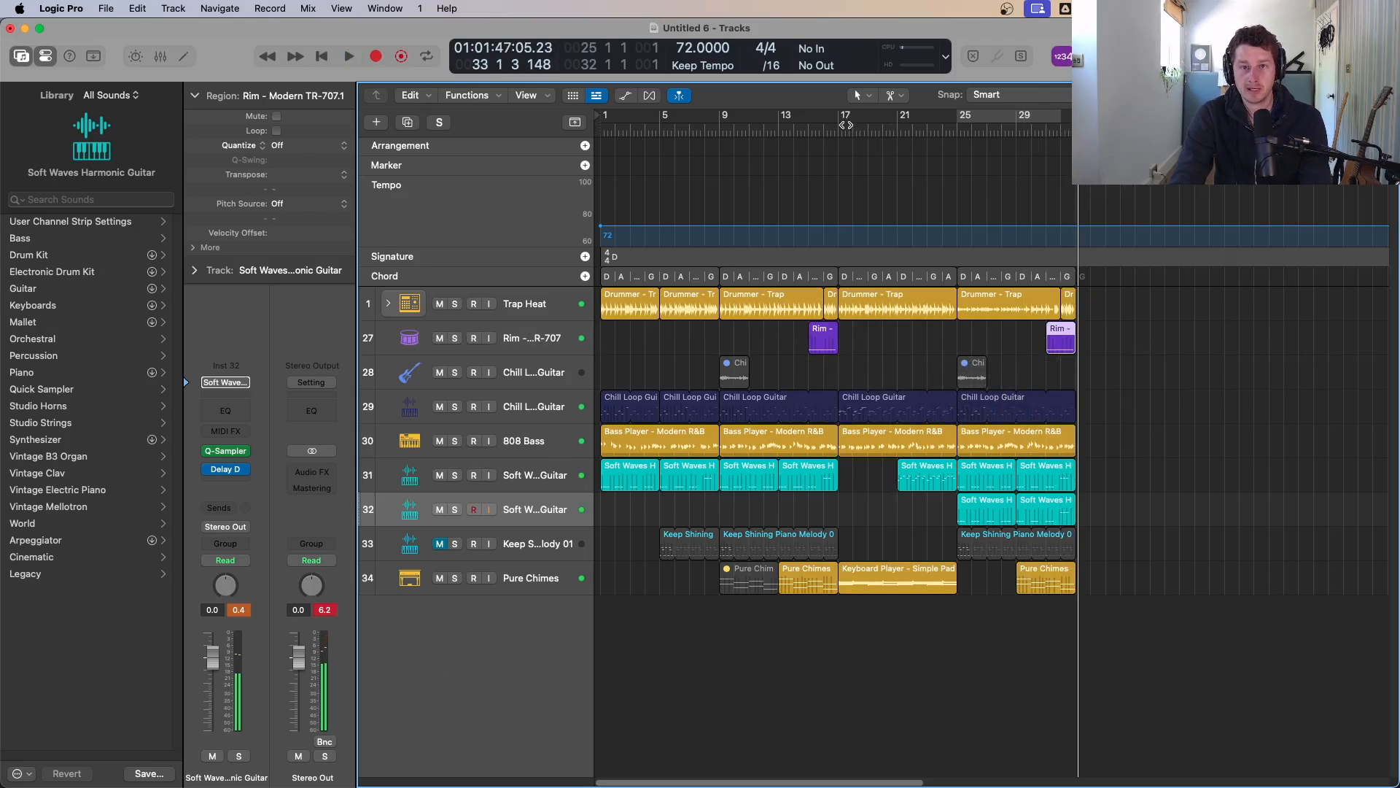
Step: Select all regions in bars 17 to 25 and copy them to start at bar 33
drag(846, 125, 960, 121)
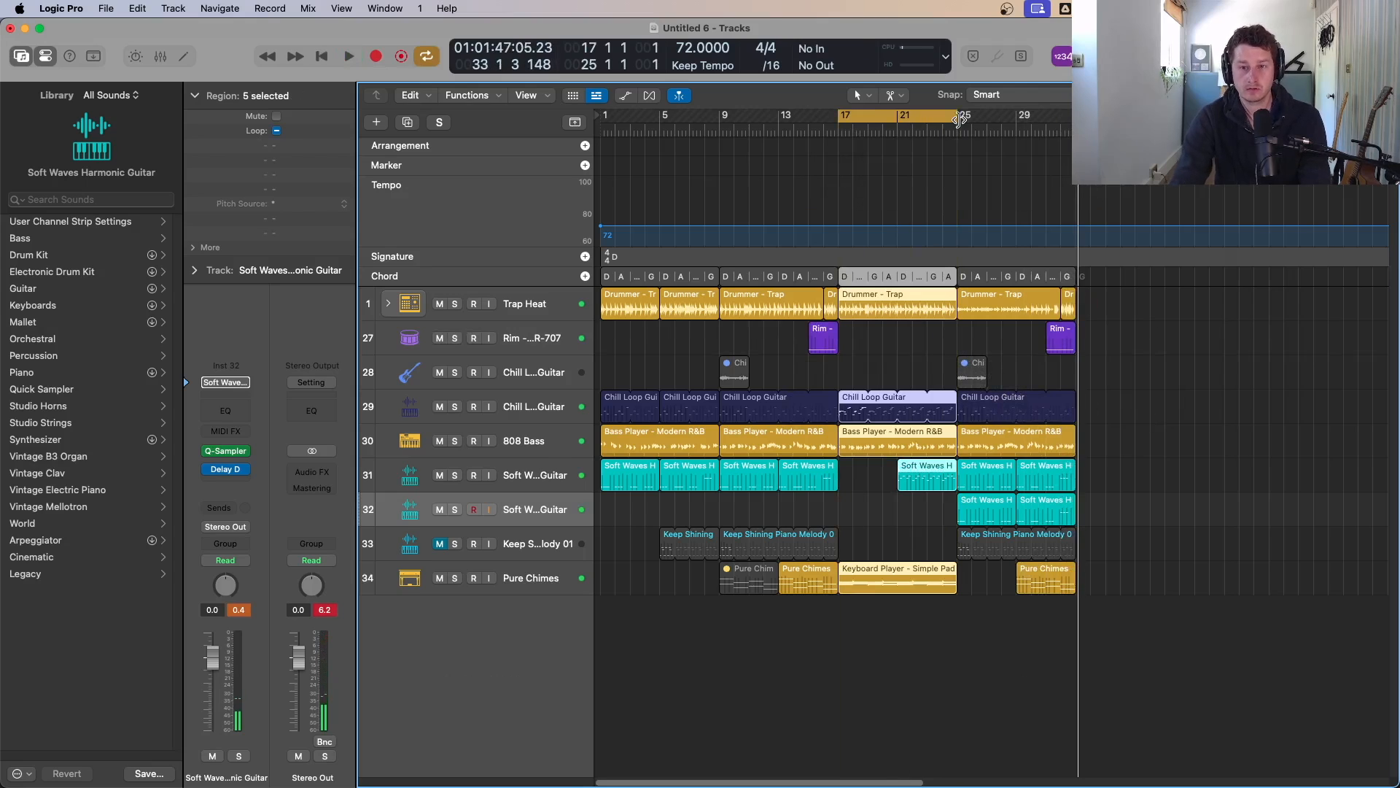
drag(848, 277, 1091, 283)
Step: Set the cycle range to the copied regions, bars 33 to 41, and play them back
key(space)
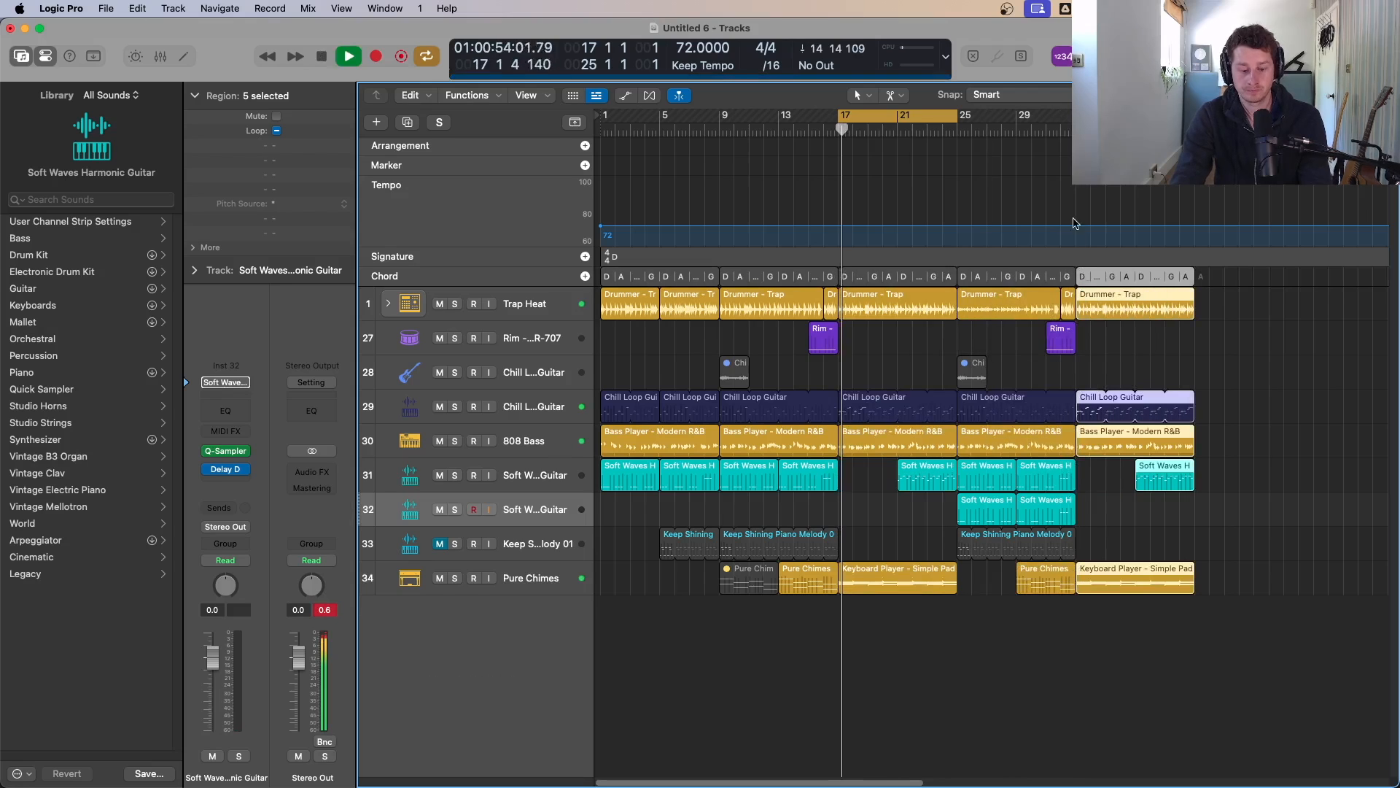
key(c)
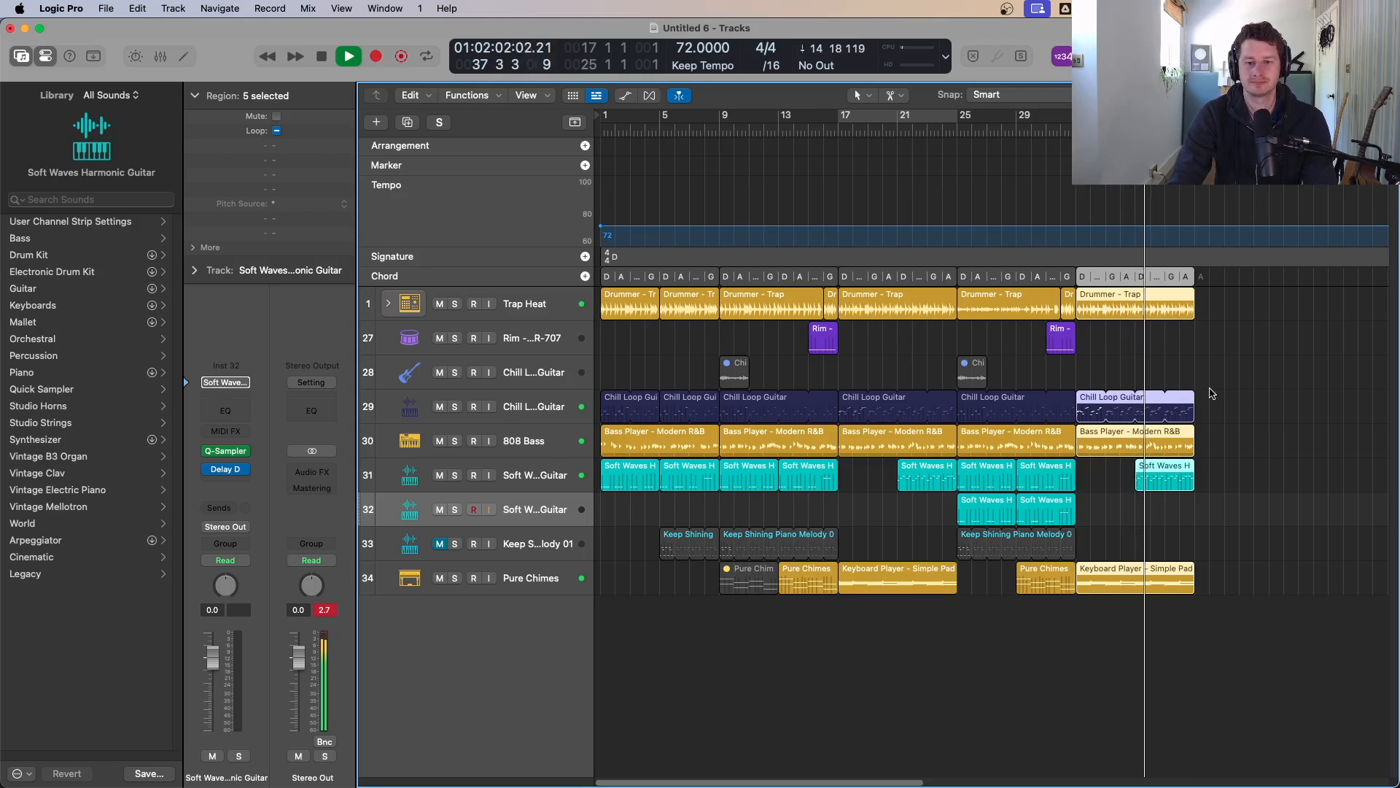
key(space)
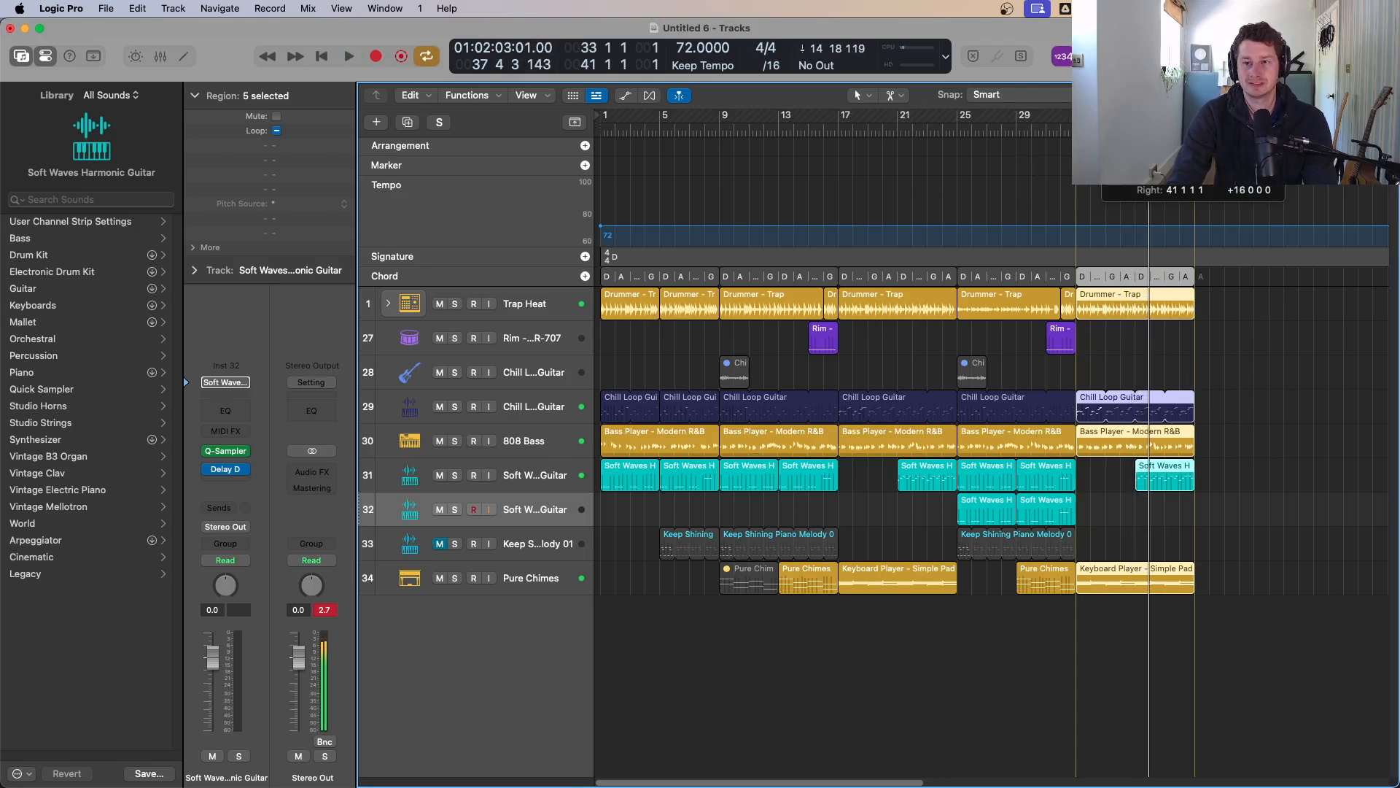
key(super+u)
key(c)
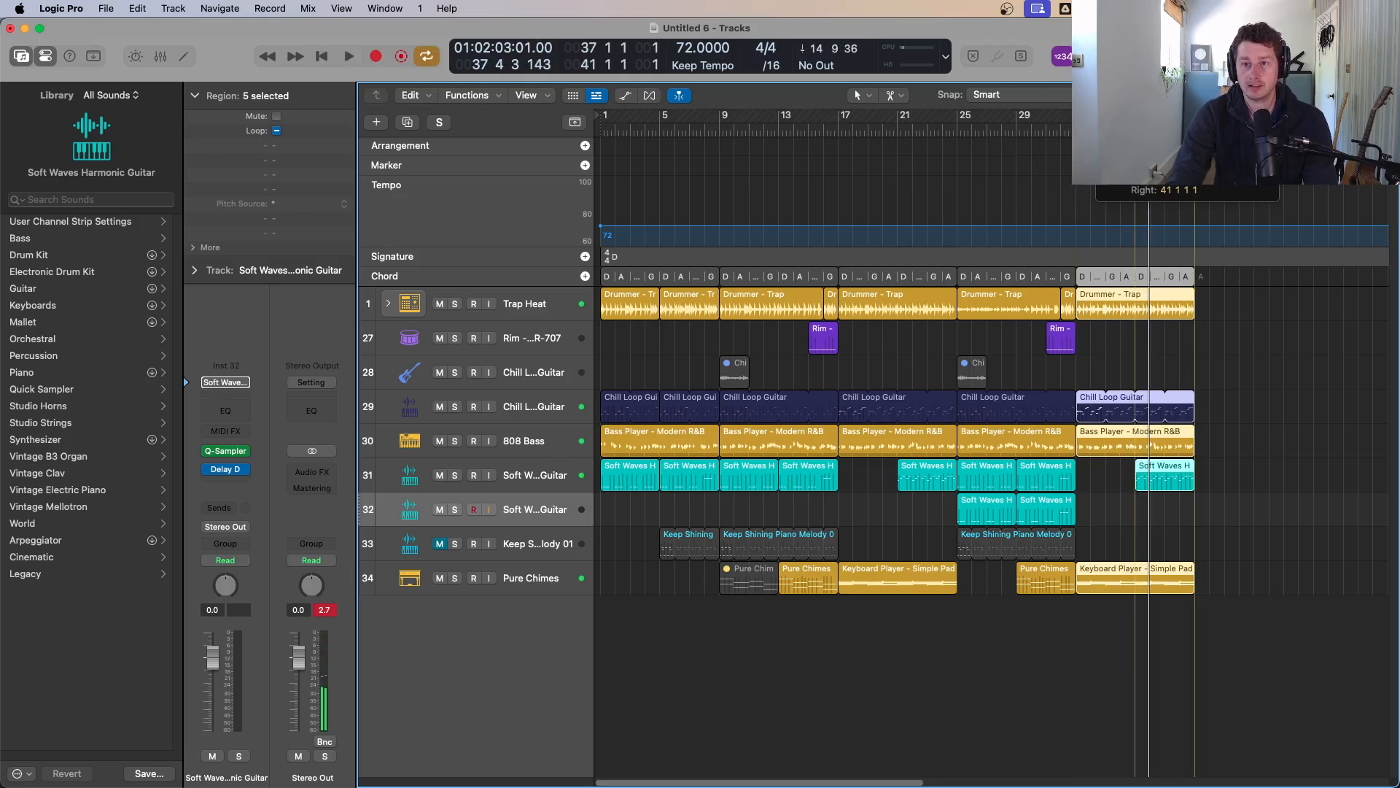
Step: Solo the original Soft Waves Harmonic Guitar track and play the section
click(533, 473)
key(s)
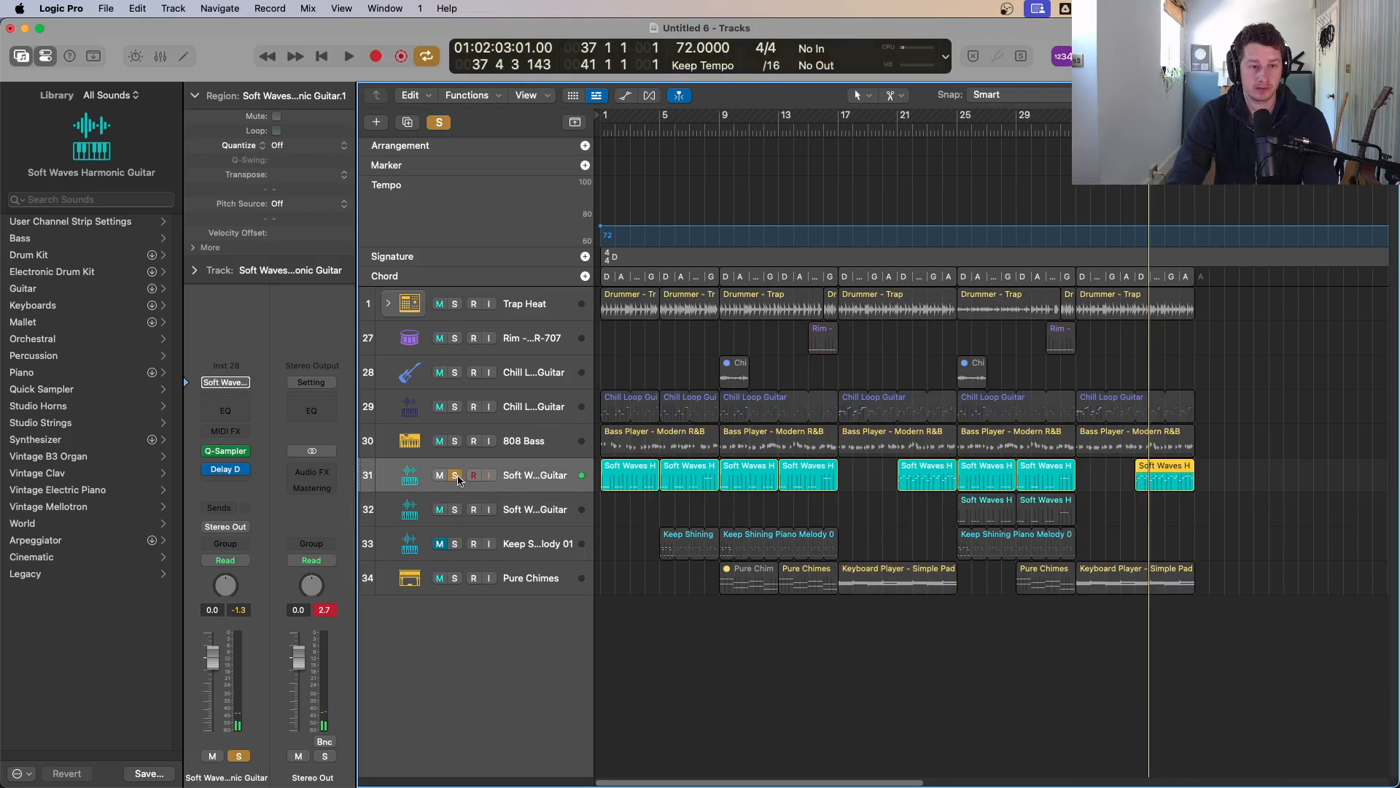
key(space)
key(space)
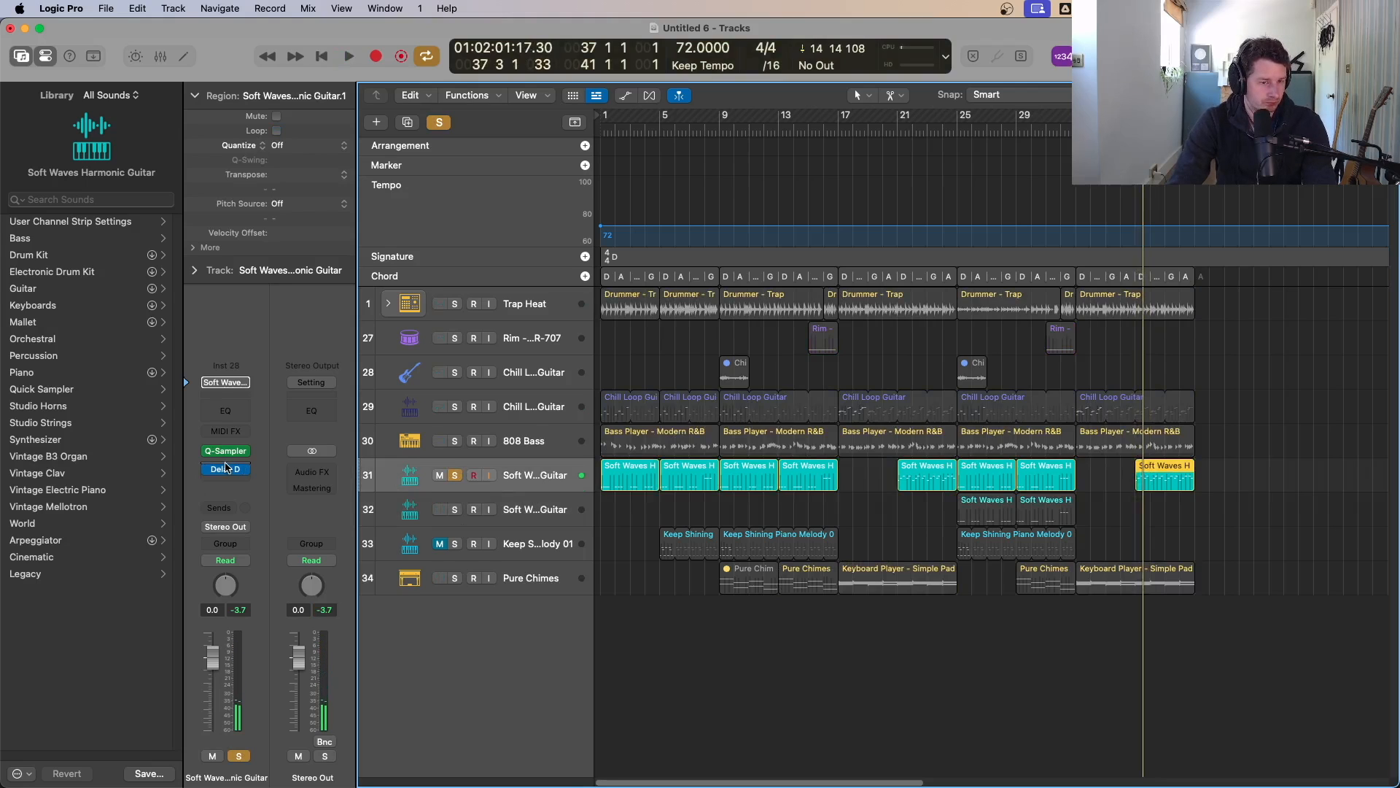
Step: Insert a Phat FX multi-effect on the Soft Waves Harmonic Guitar channel strip
click(226, 468)
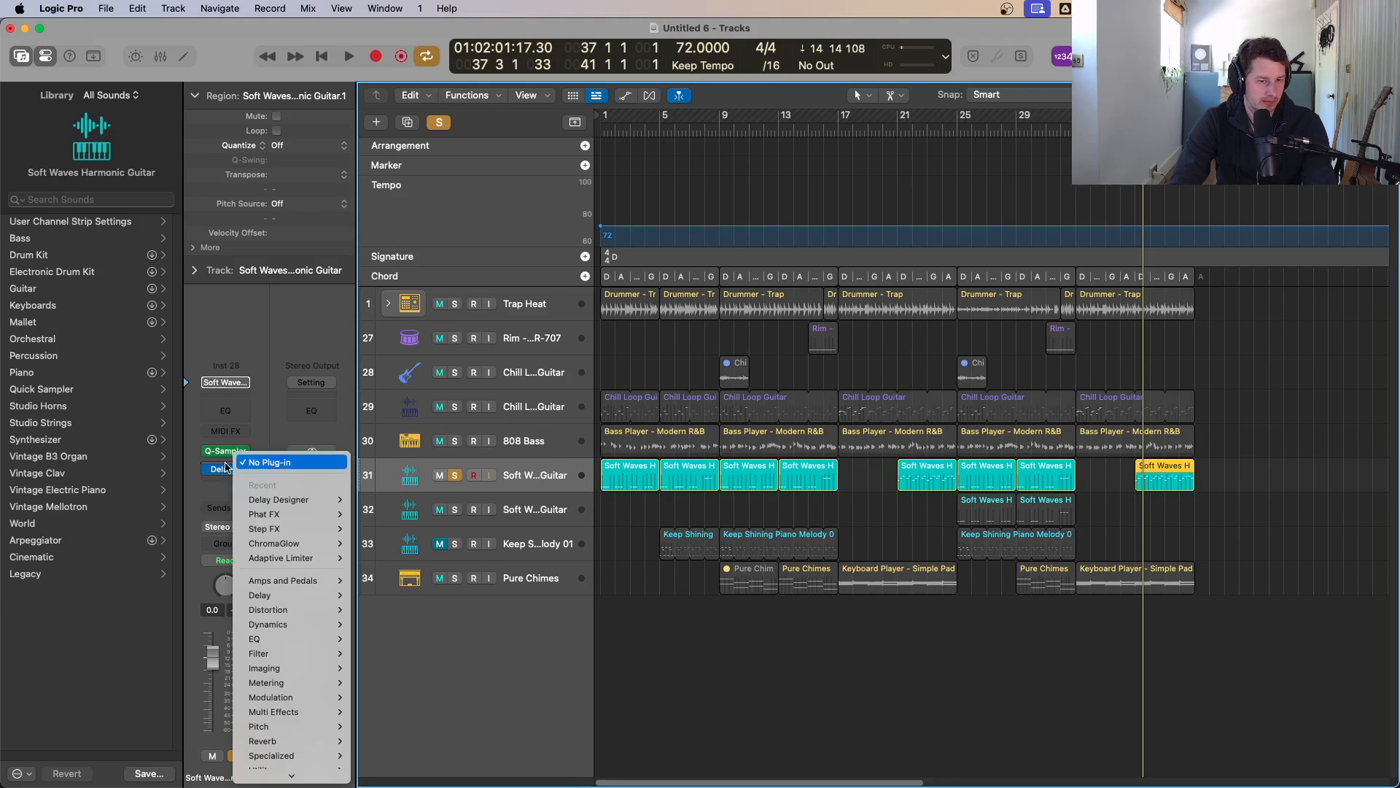
mouse_move(299, 735)
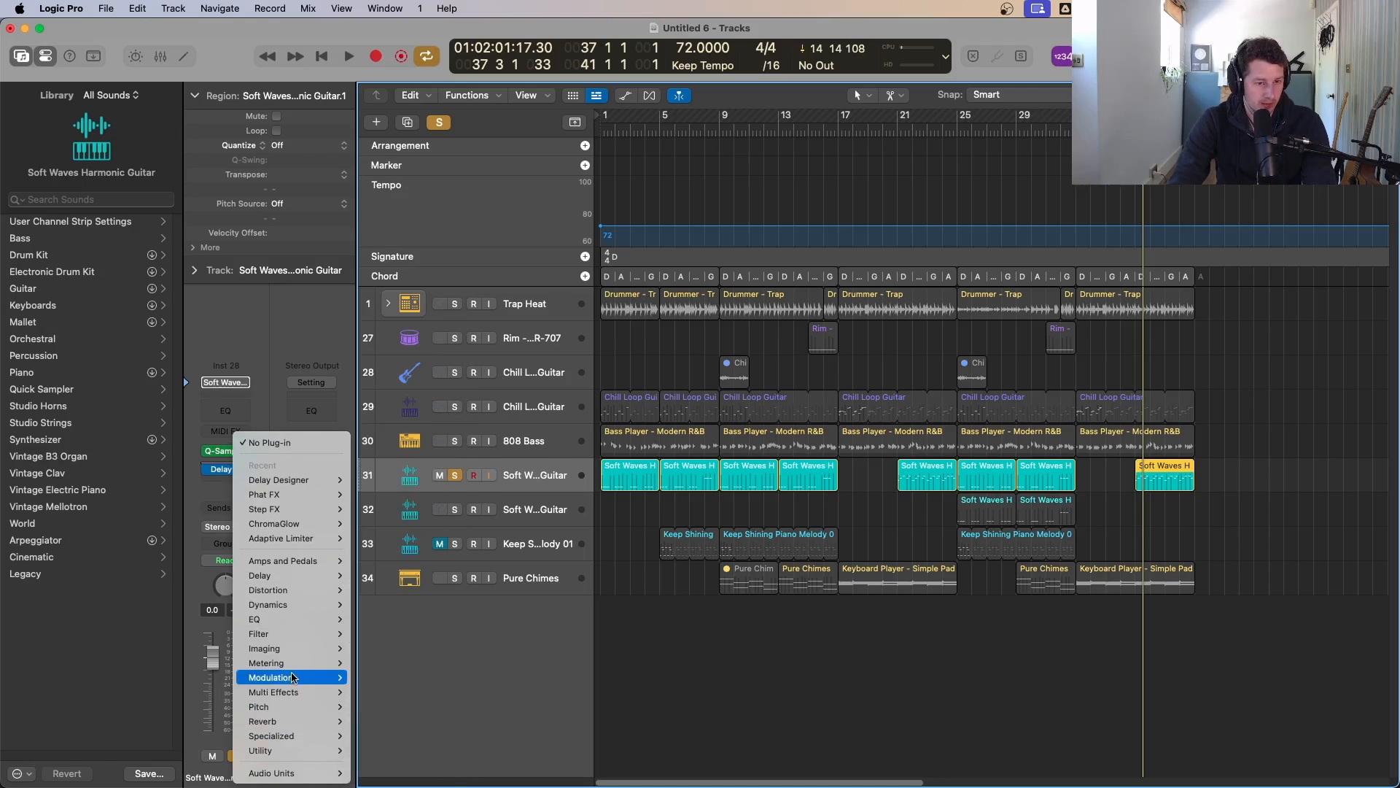
mouse_move(280, 696)
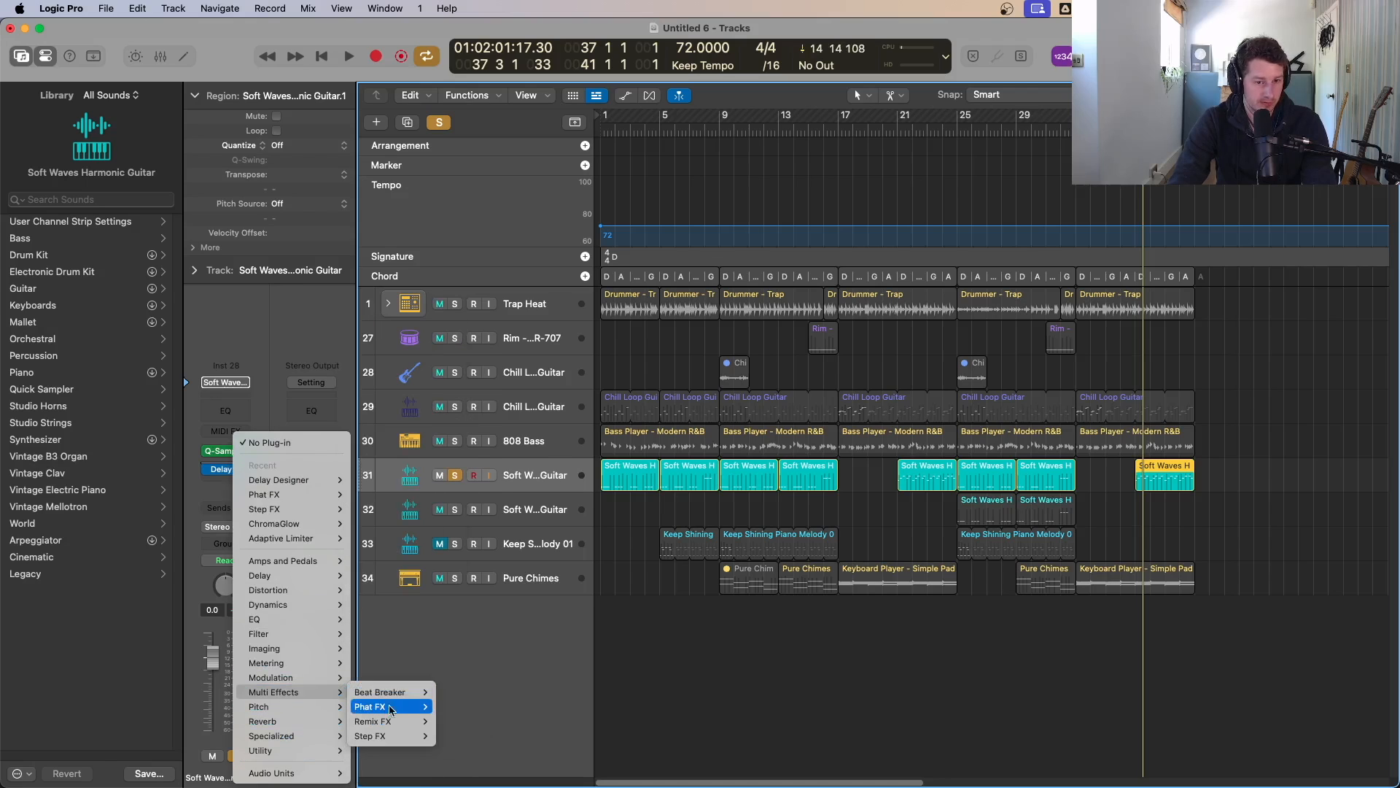
mouse_move(370, 707)
click(452, 706)
Step: Turn off the Phat FX Distortion module and enable the Mod FX module
key(space)
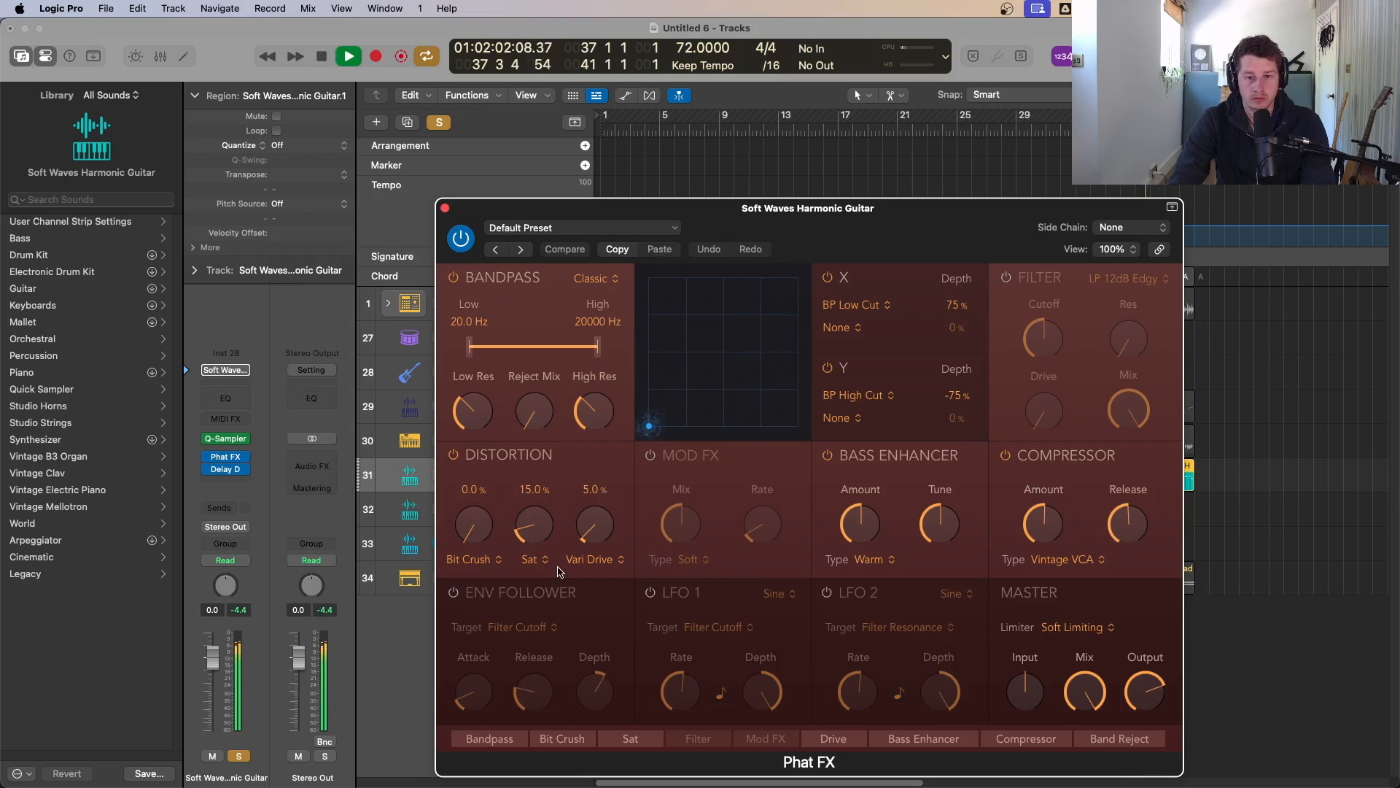
key(space)
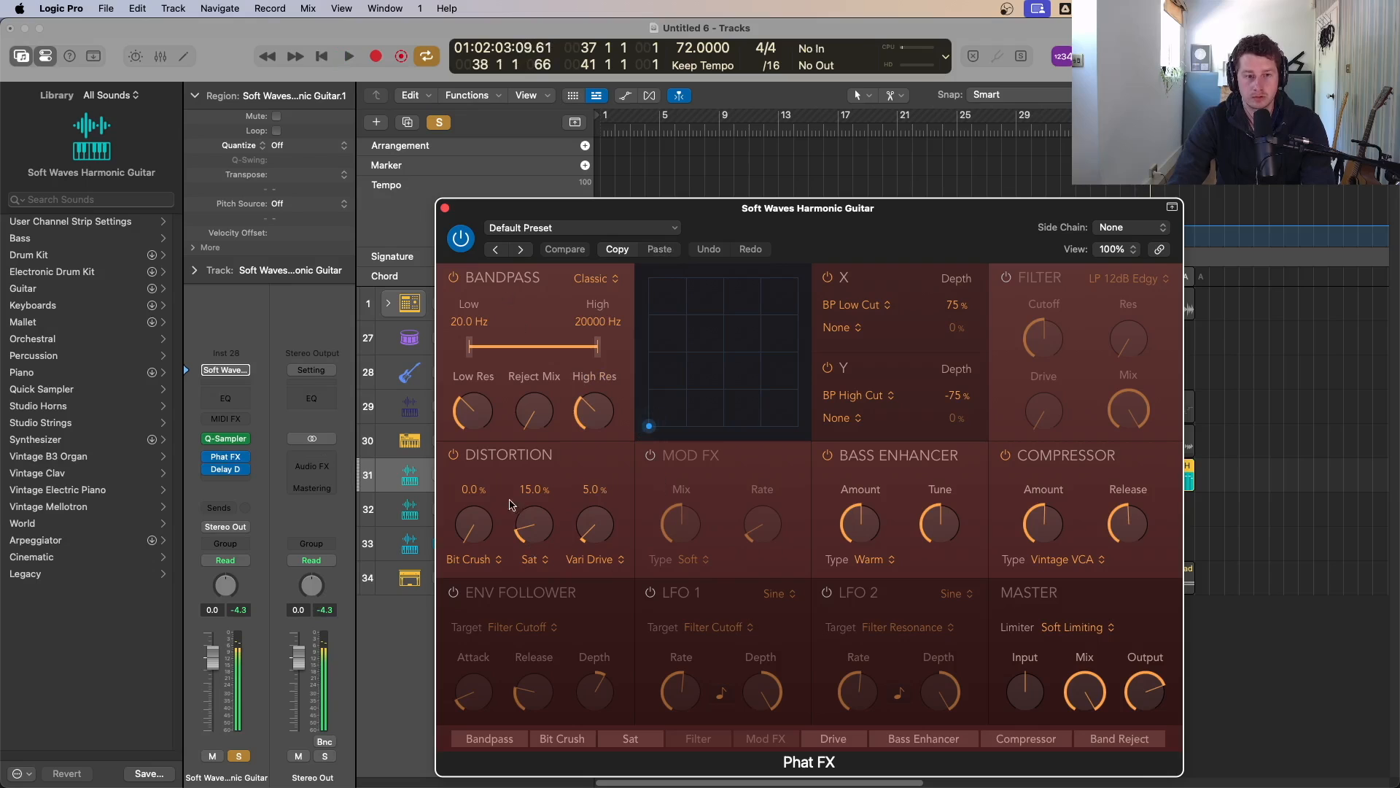
click(454, 455)
click(651, 455)
key(space)
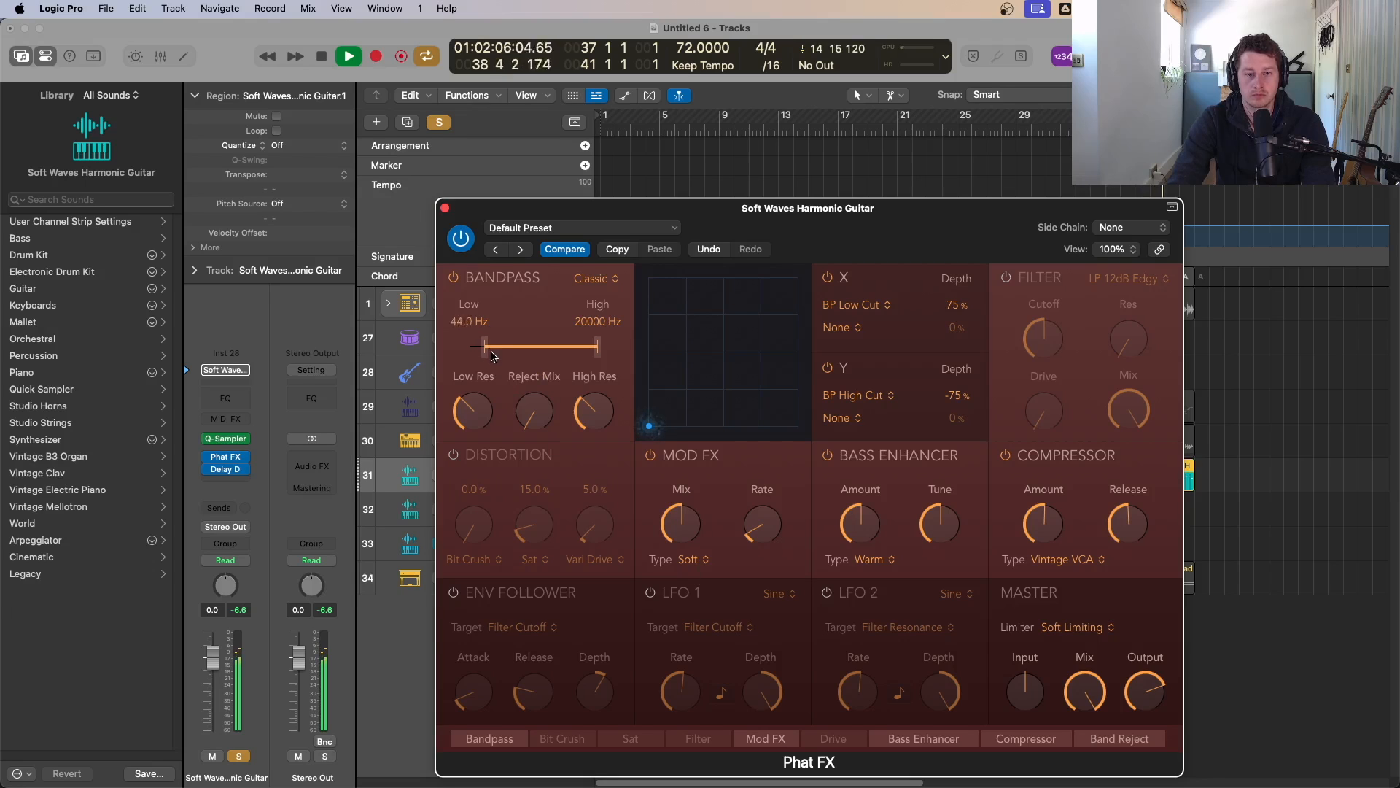
Step: Raise the Bandpass low frequency to 91.4 Hz and re-enable the Distortion module
drag(499, 356, 503, 357)
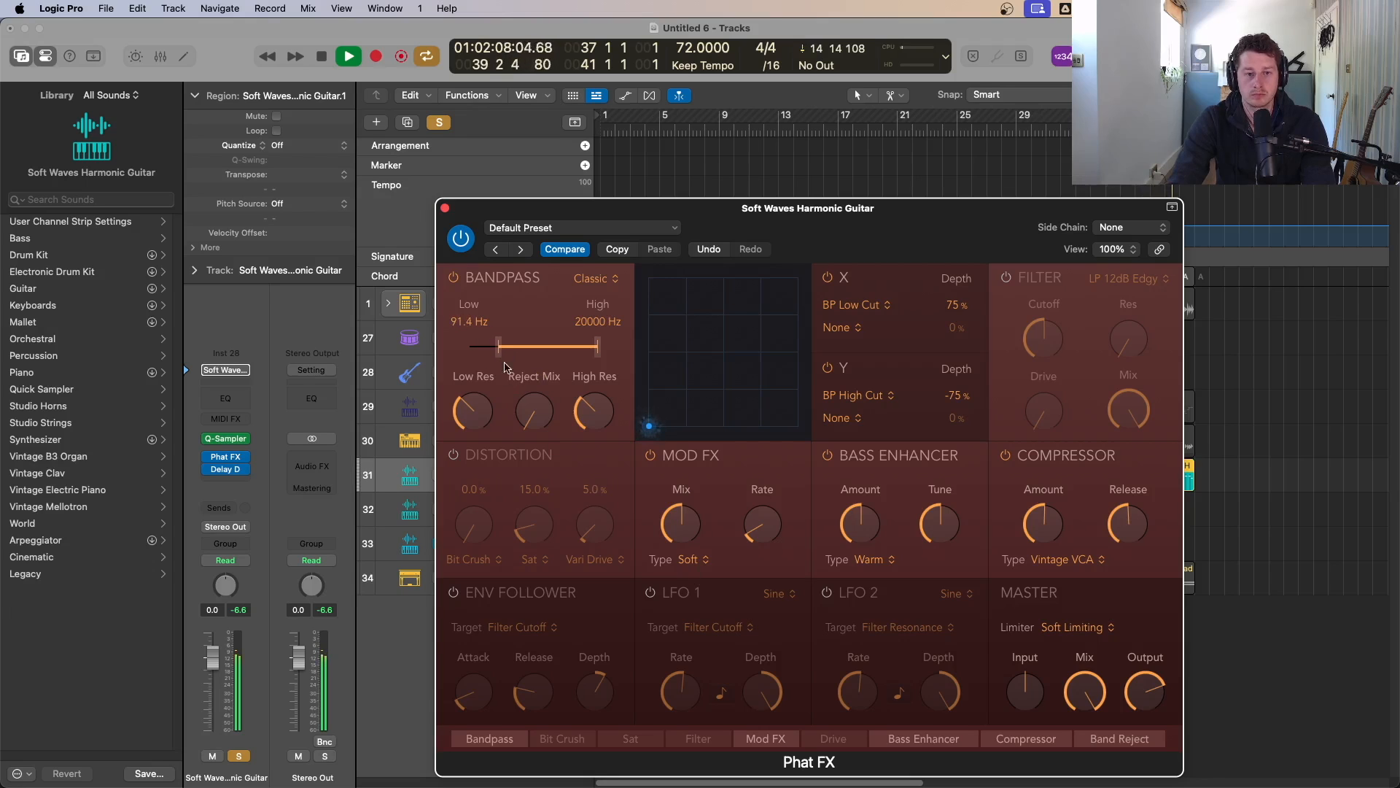
click(454, 455)
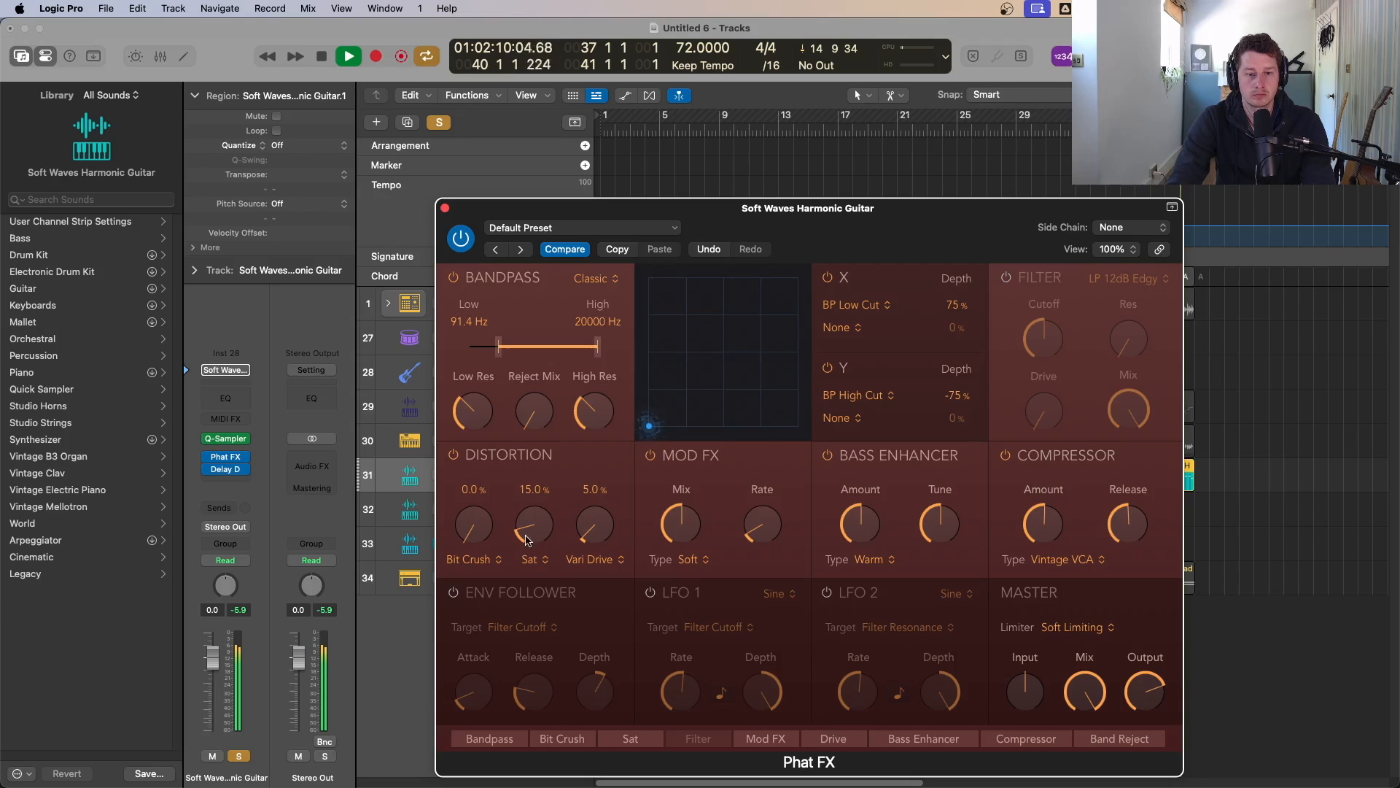
Step: Switch the first distortion stage to Downsampler and set its amount to 100%
click(495, 568)
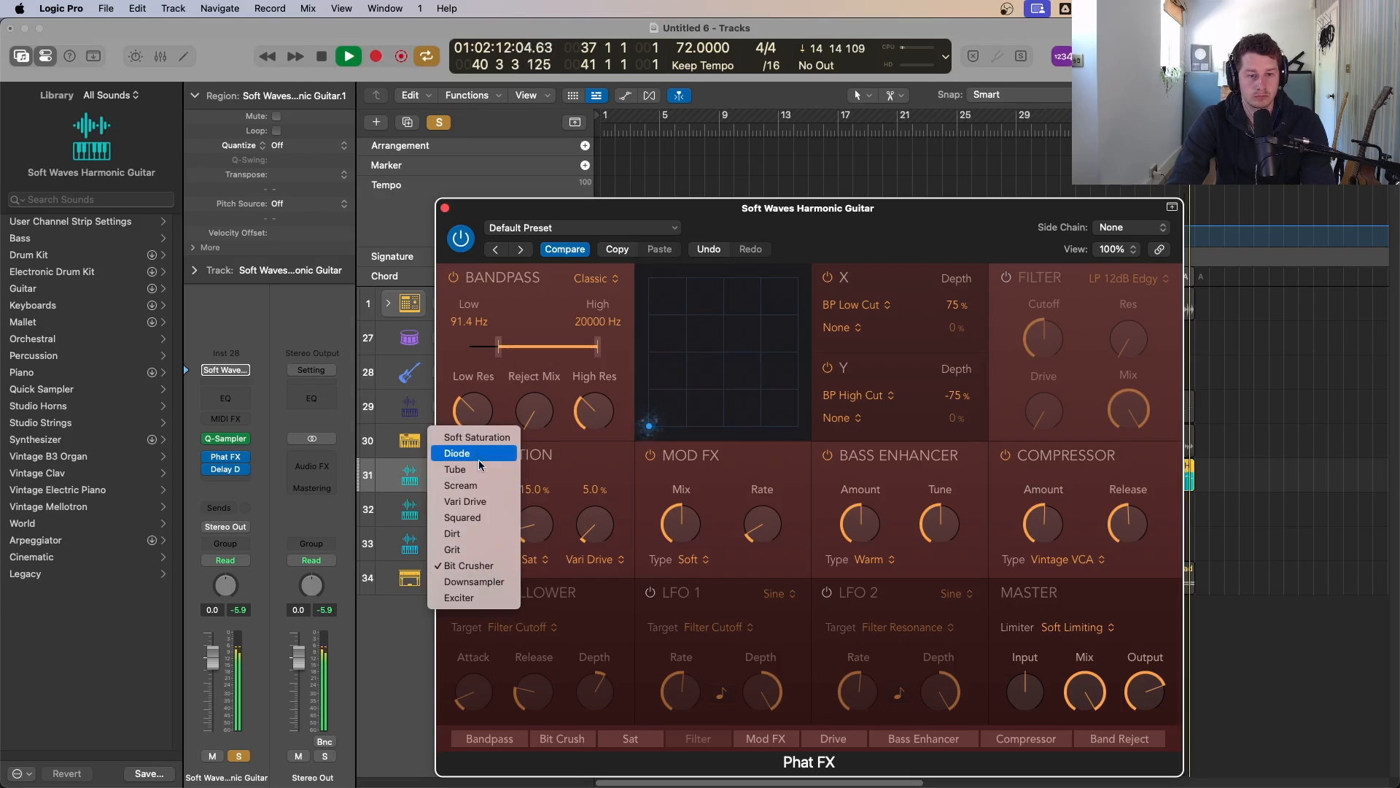
click(485, 566)
drag(493, 547, 494, 438)
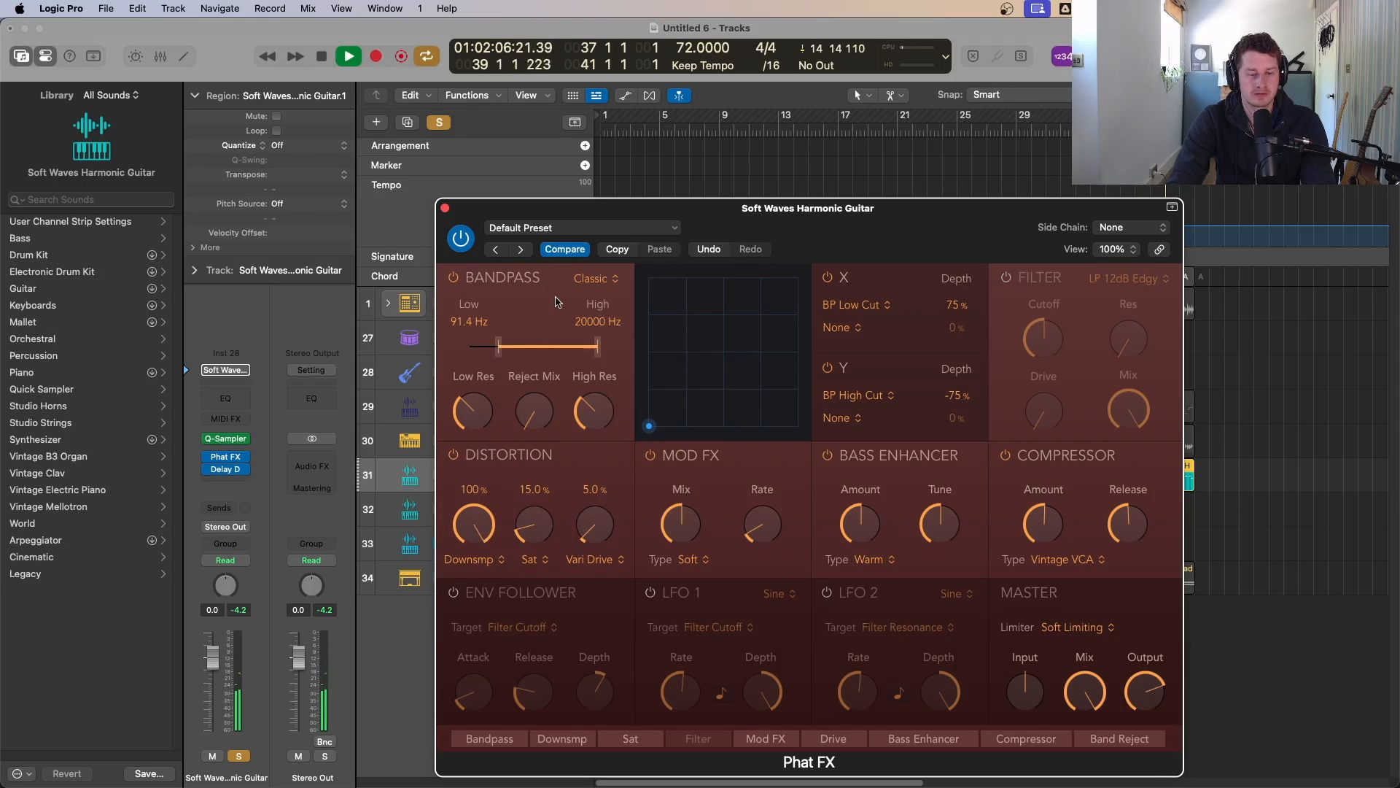
Step: Play the guitar and lower the Downsampler amount to 0.6%
key(space)
key(space)
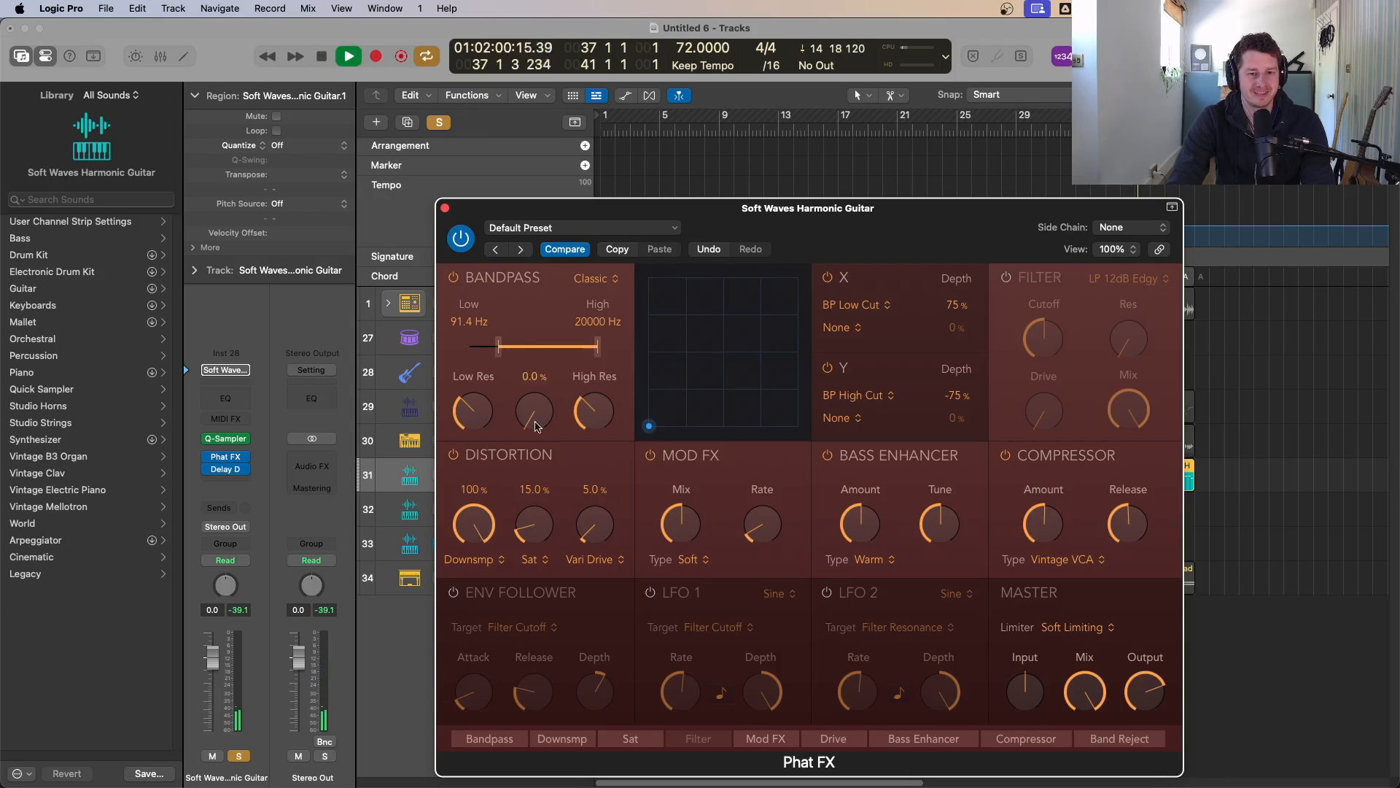
drag(471, 552, 476, 682)
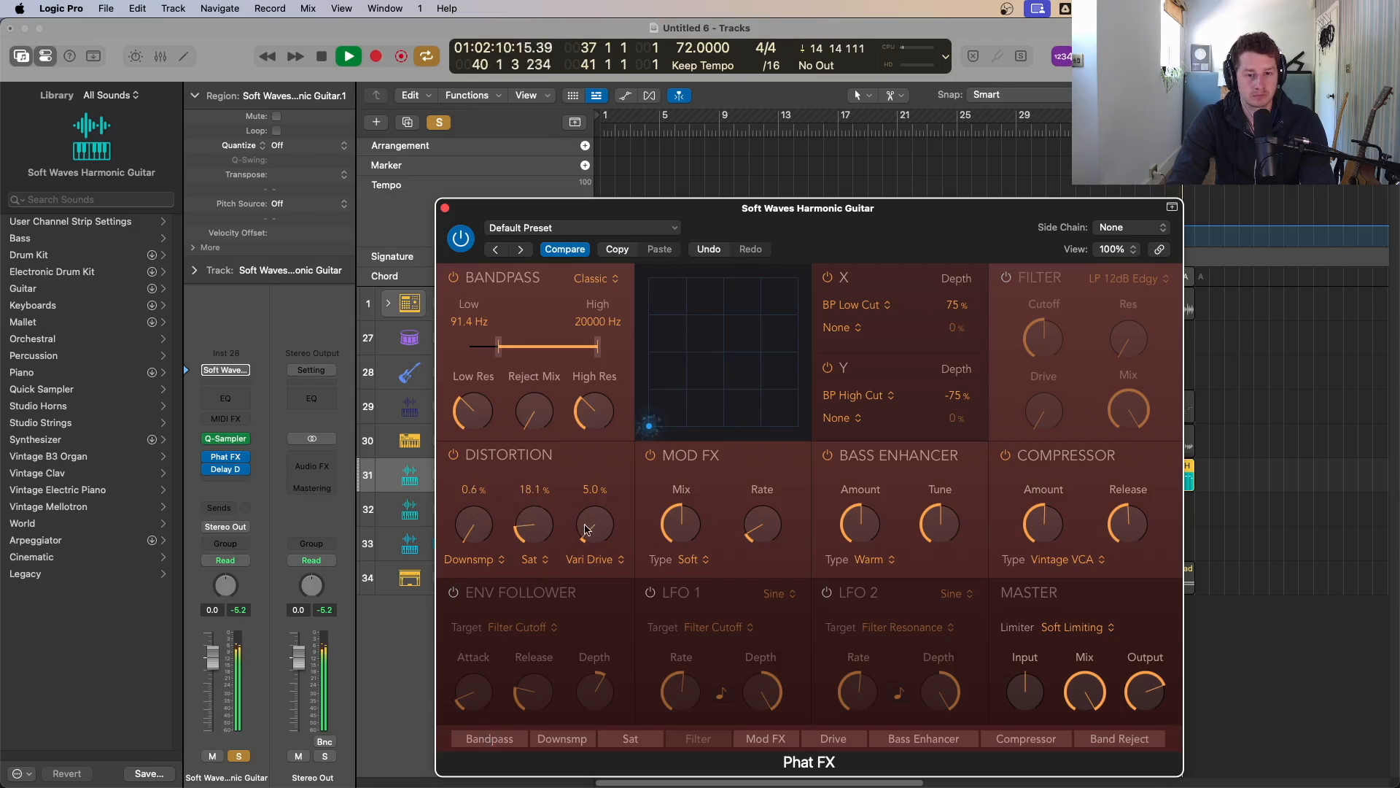
Step: Set Vari Drive to 12.1% and adjust the Compressor amount
mouse_move(585, 529)
mouse_down()
mouse_move(603, 443)
mouse_move(601, 513)
mouse_up()
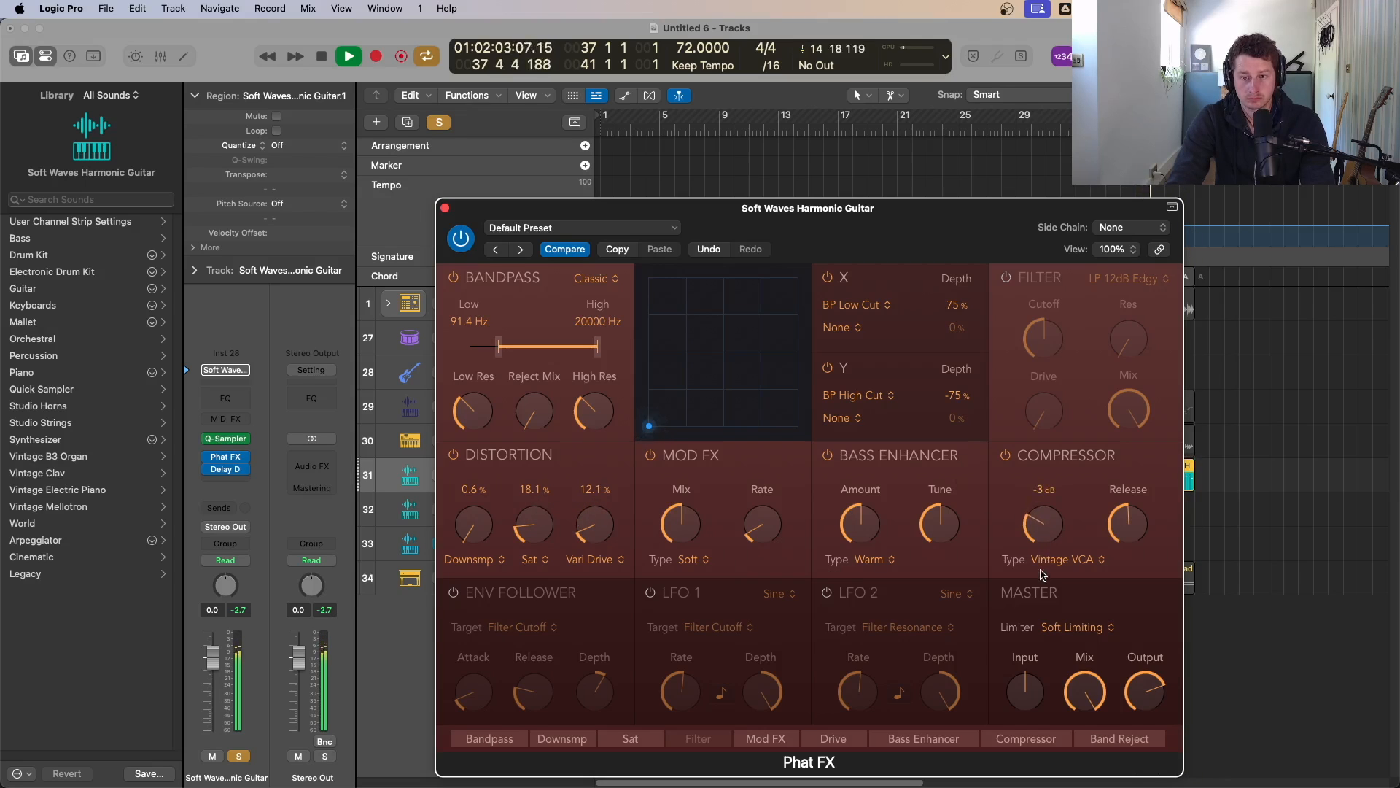
drag(1040, 495, 1047, 447)
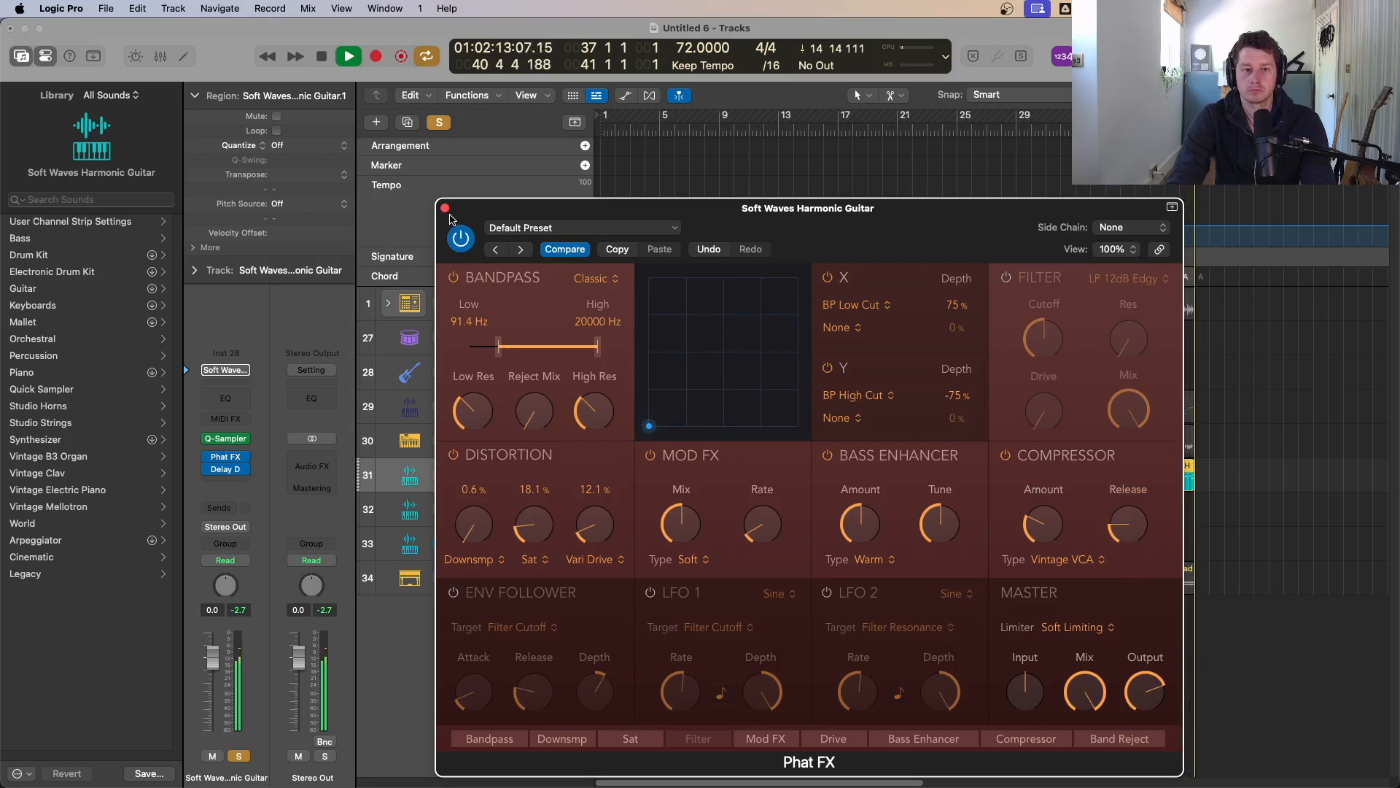
Step: Close the Phat FX window and turn off solo mode to play back the full arrangement
key(space)
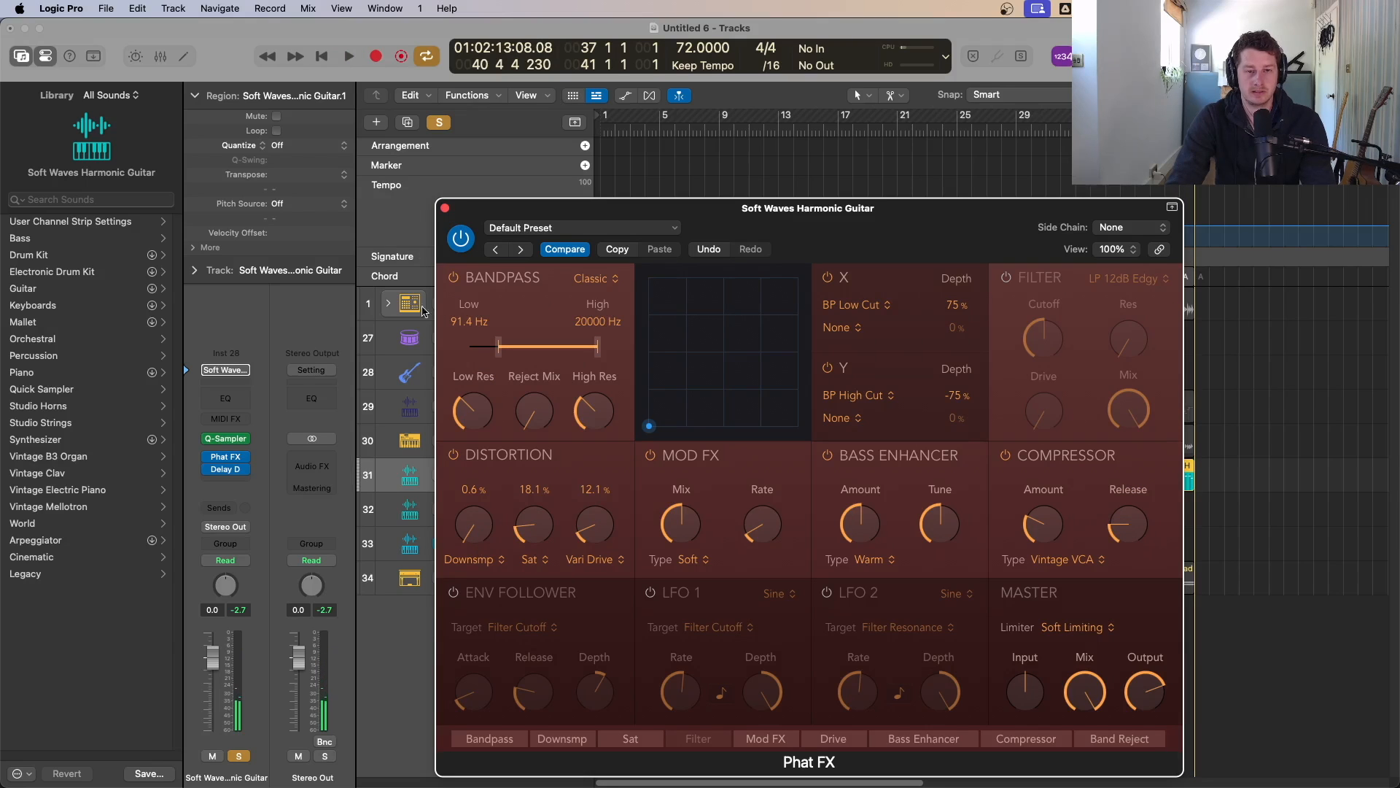
click(445, 208)
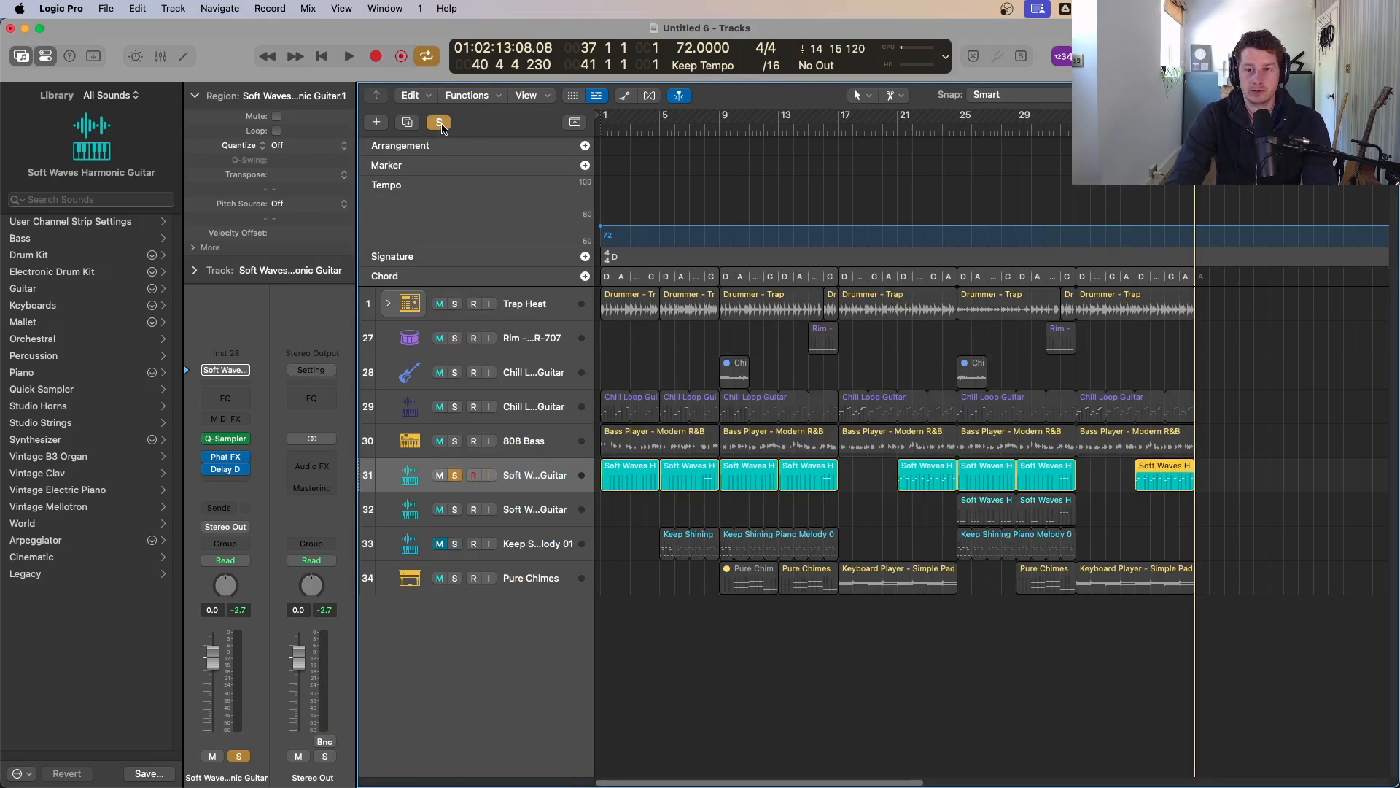
click(440, 123)
key(space)
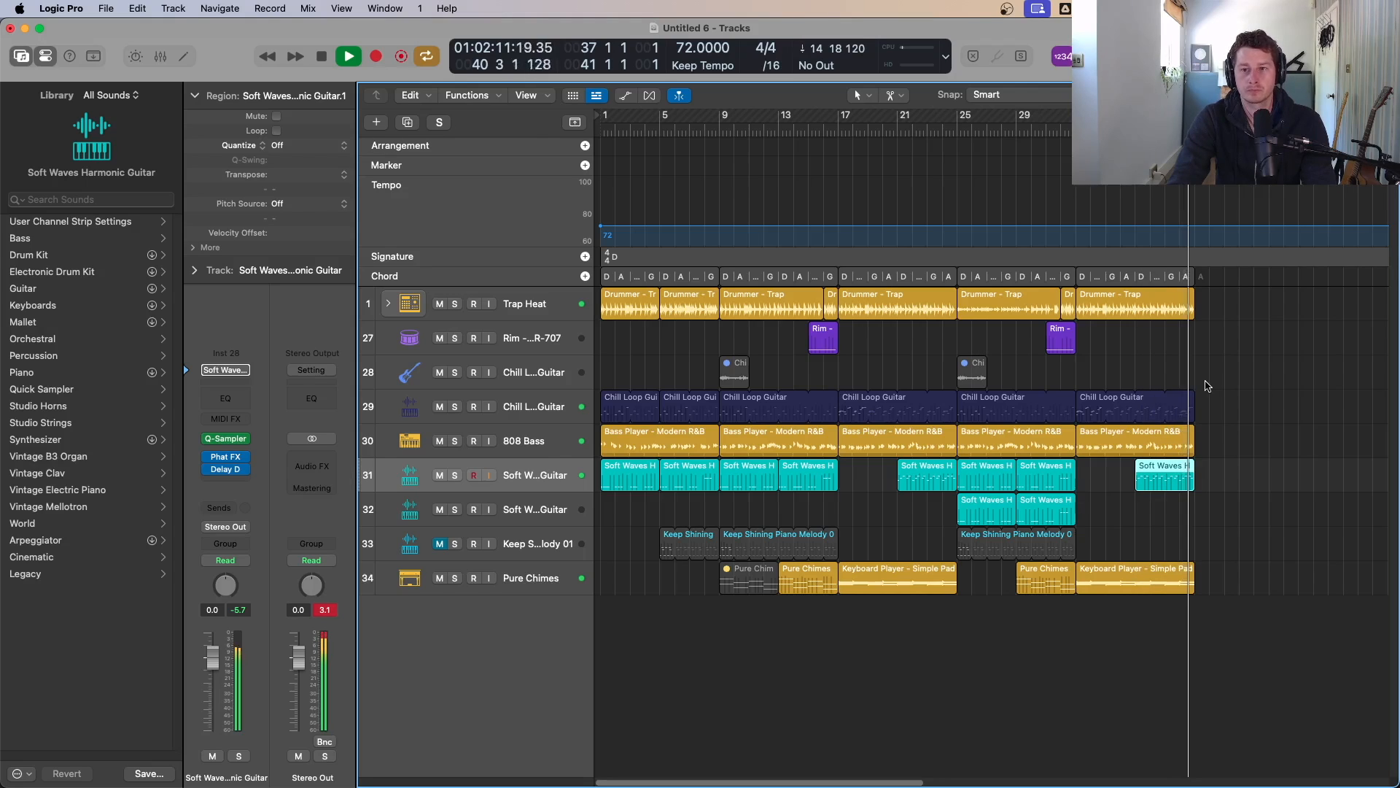
key(space)
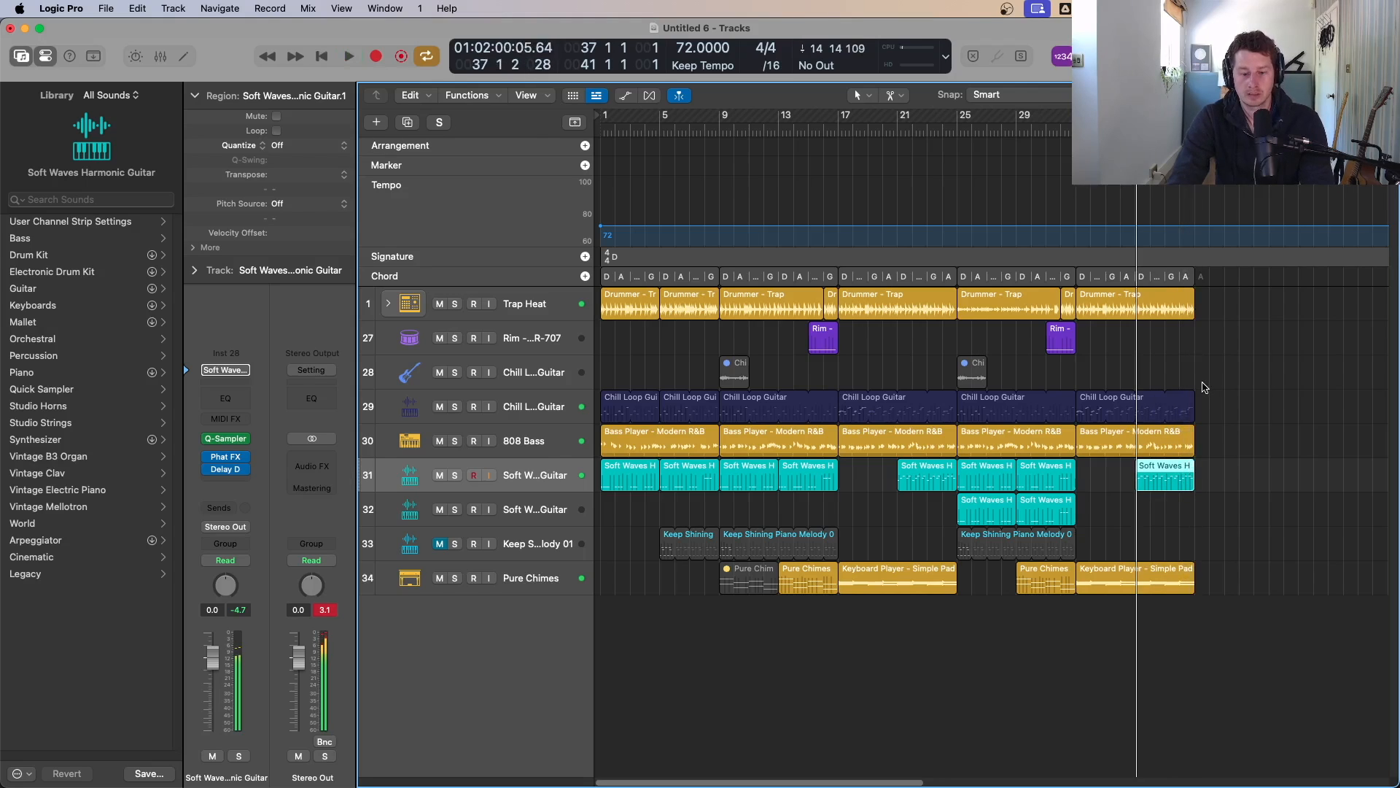
Step: Copy the last section's drum, guitar, bass, Soft Waves and pad regions so the copies start at bar 41
drag(1279, 648, 1210, 321)
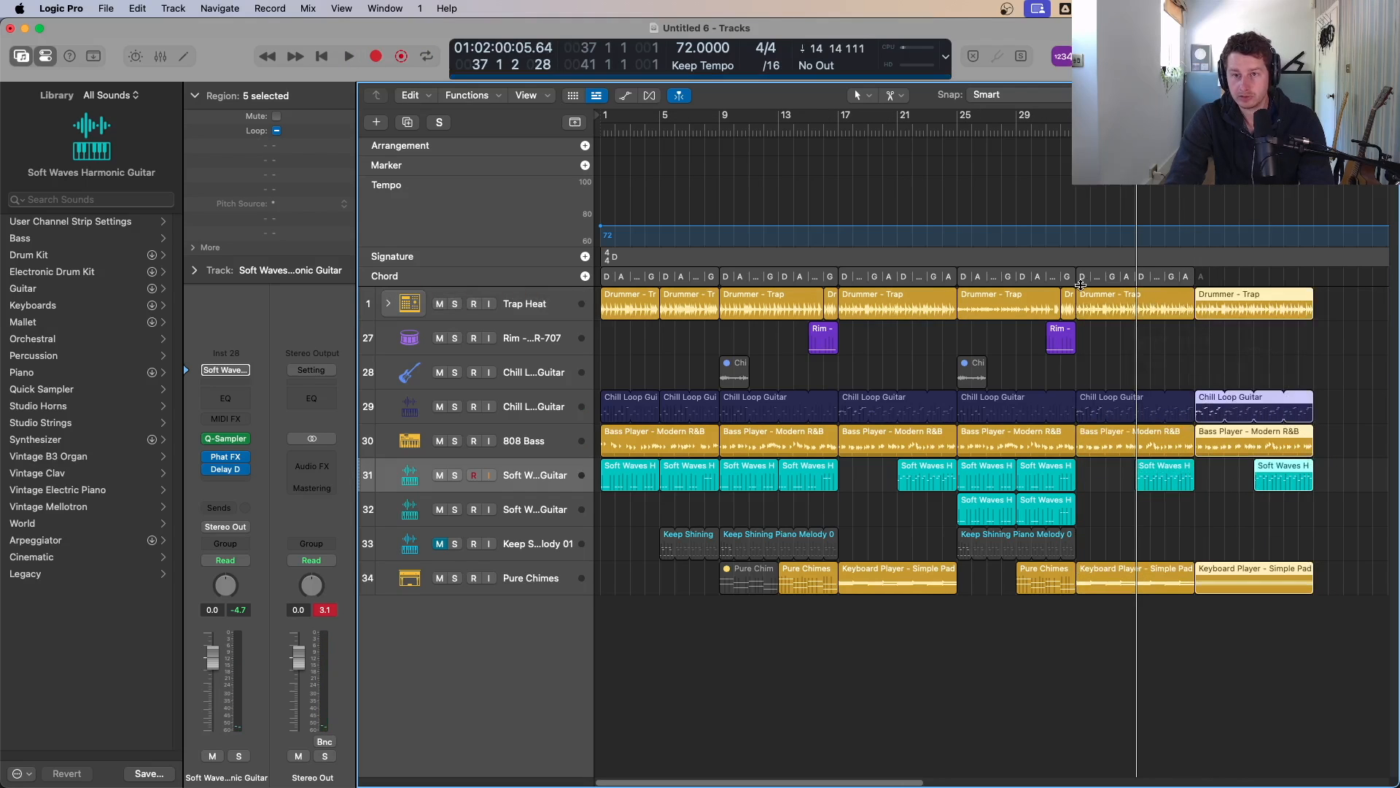
drag(1086, 280, 1207, 283)
Step: Copy the new Soft Waves guitar region to the start of bar 41 and set the cycle range to bars 41–49
click(1273, 491)
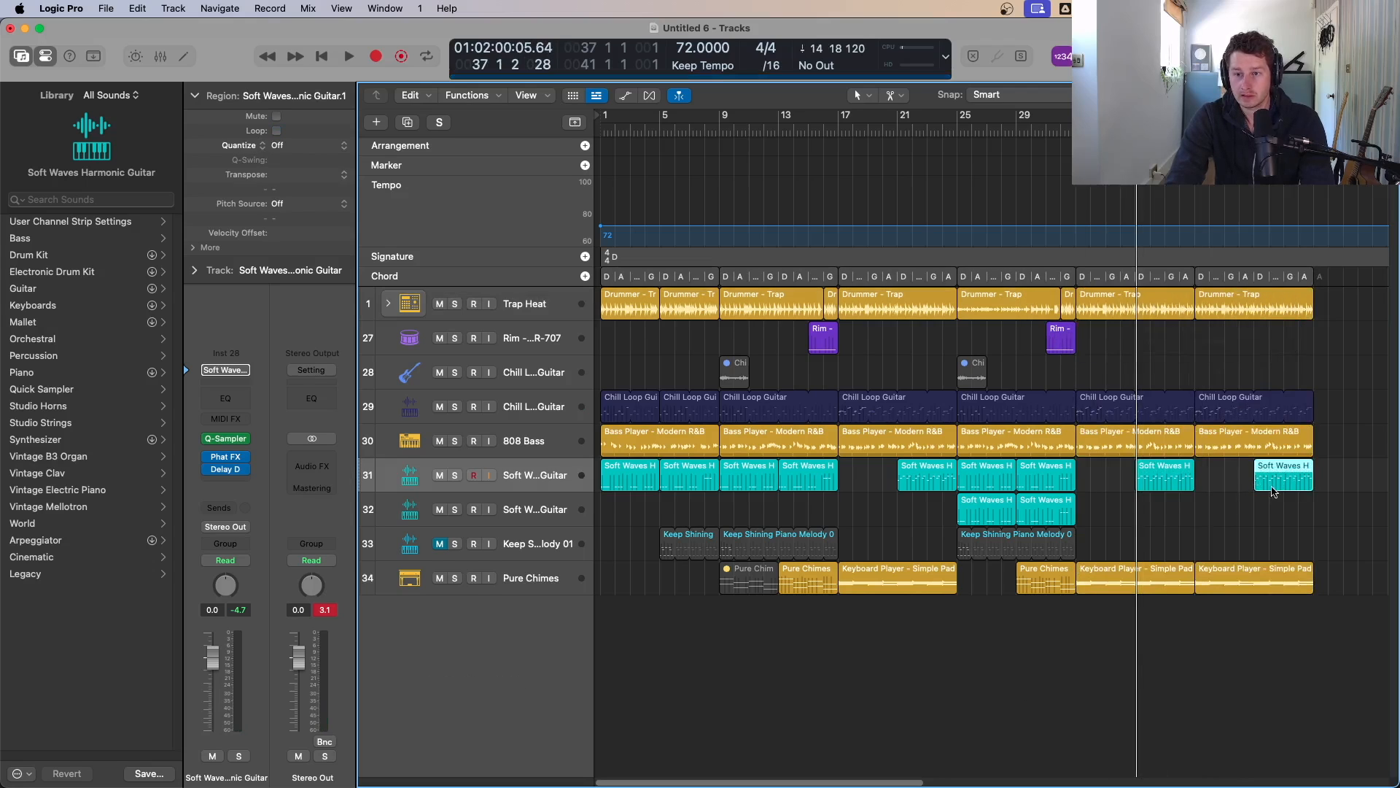
drag(1278, 482, 1218, 482)
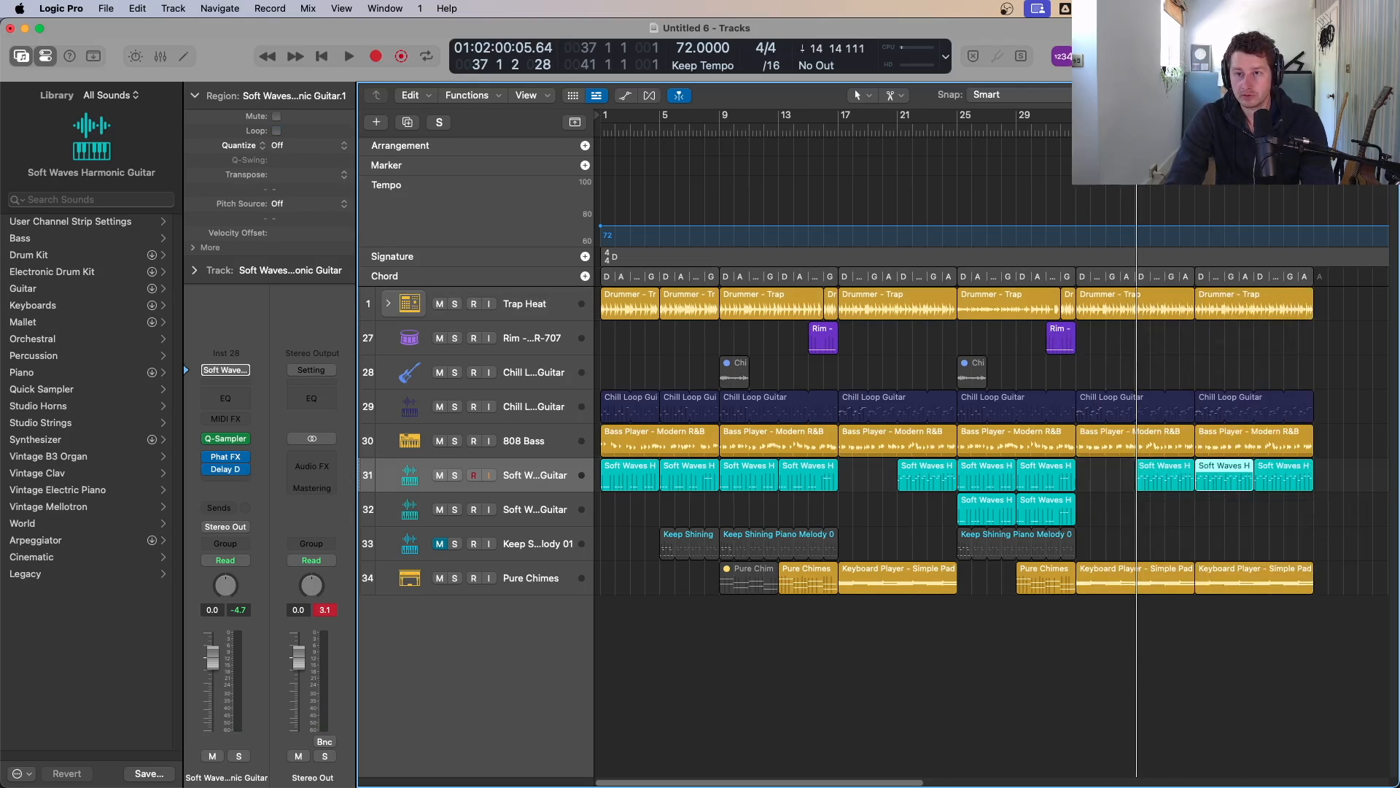
drag(1196, 115, 1313, 115)
key(space)
Step: Raise the new Drummer region's Fill Complexity to 36% and increase its Complexity slightly in the Session Player
key(space)
double_click(1220, 297)
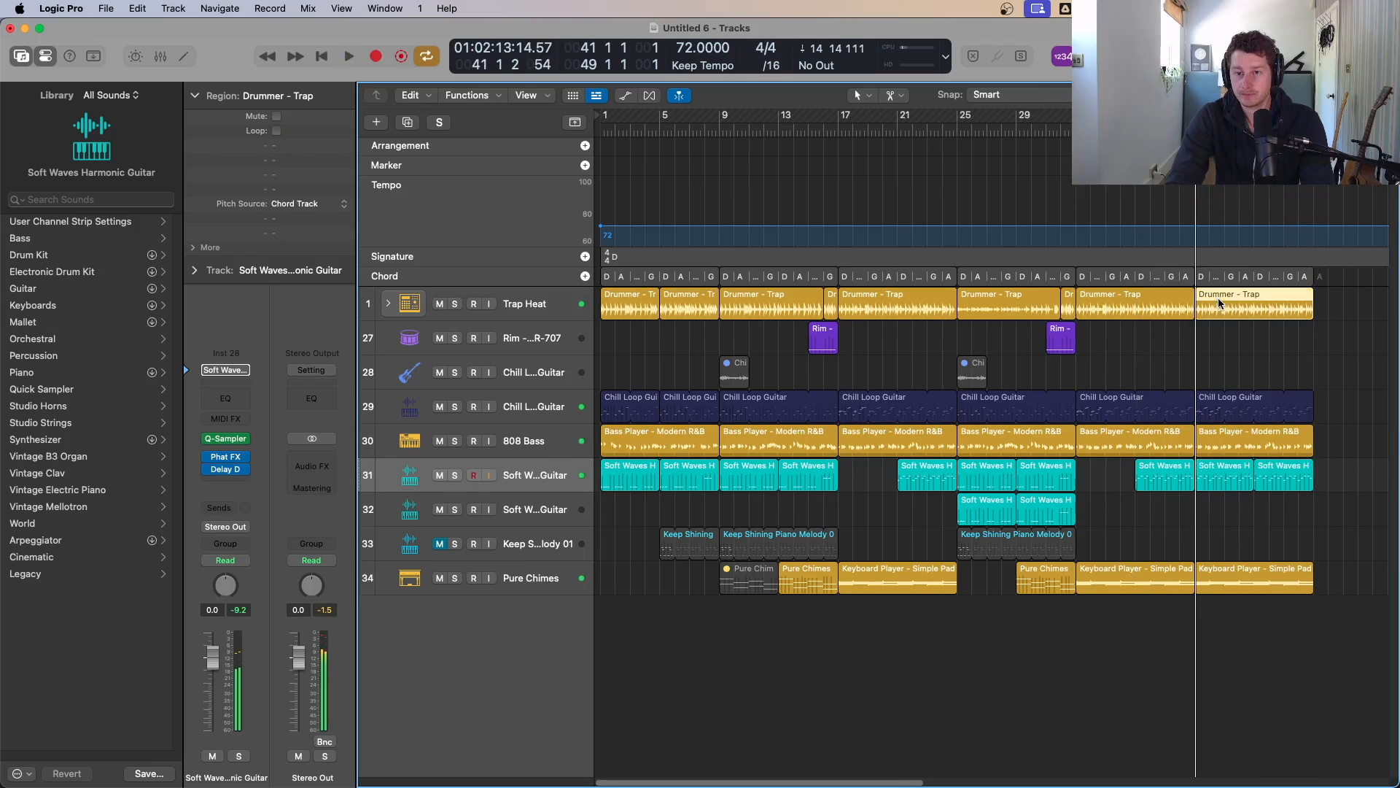
key(space)
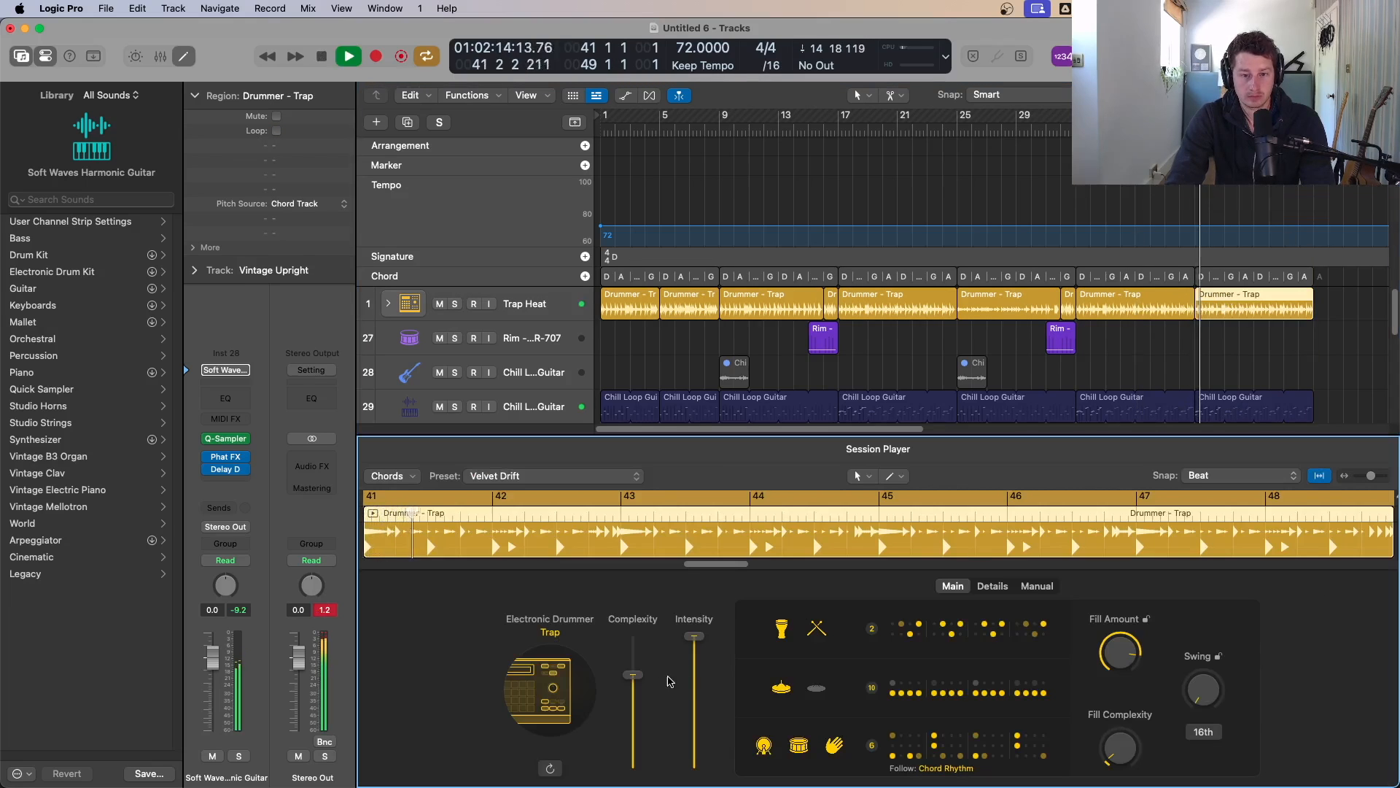
key(space)
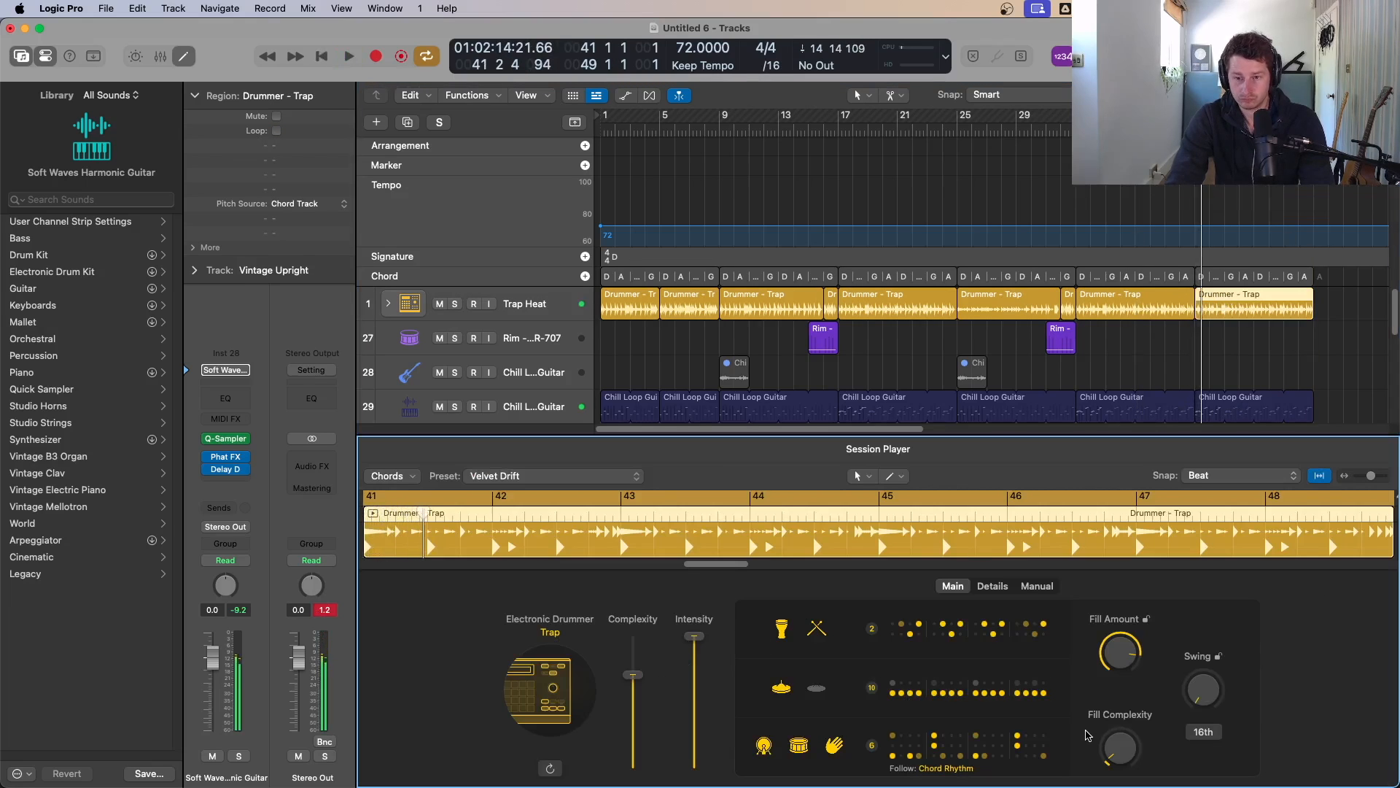
drag(1124, 694, 1124, 687)
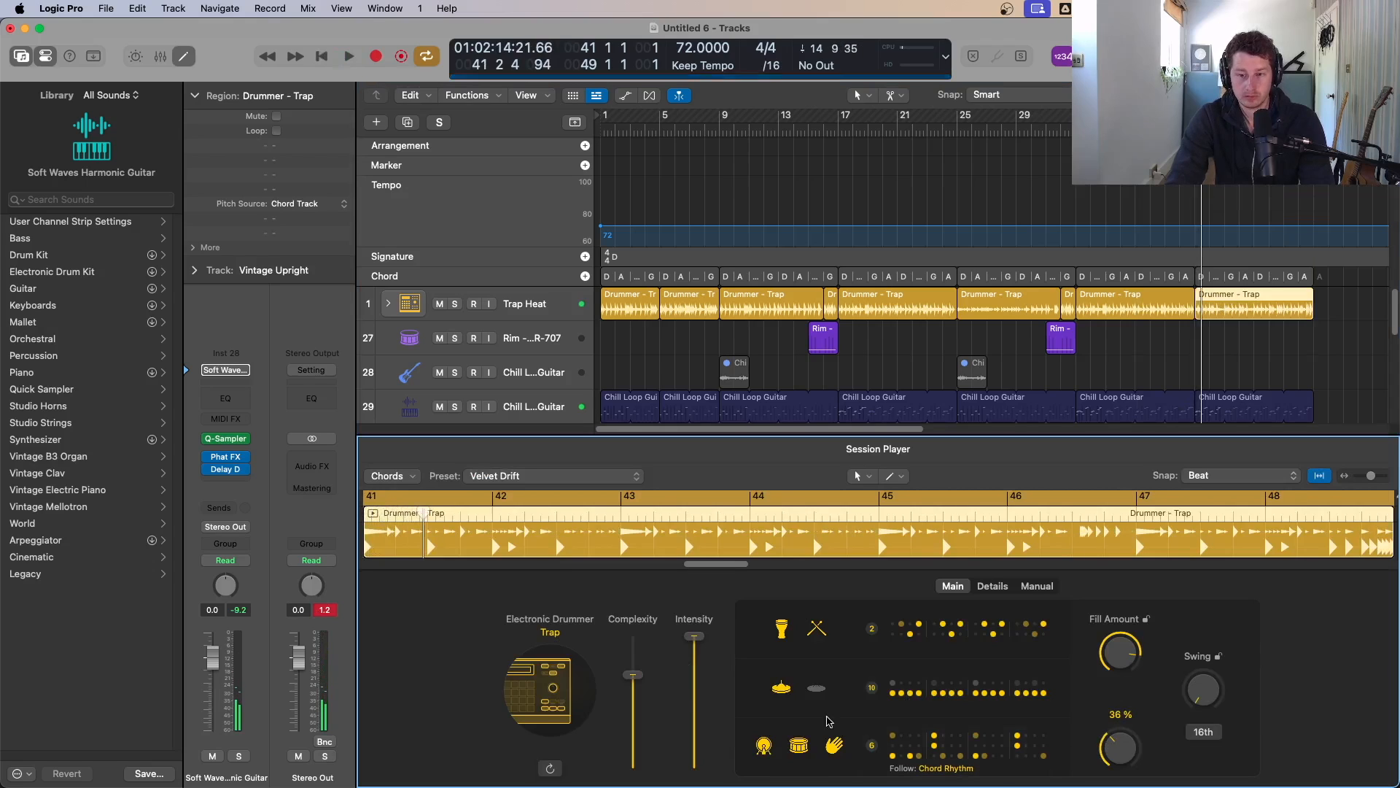
drag(633, 676, 633, 664)
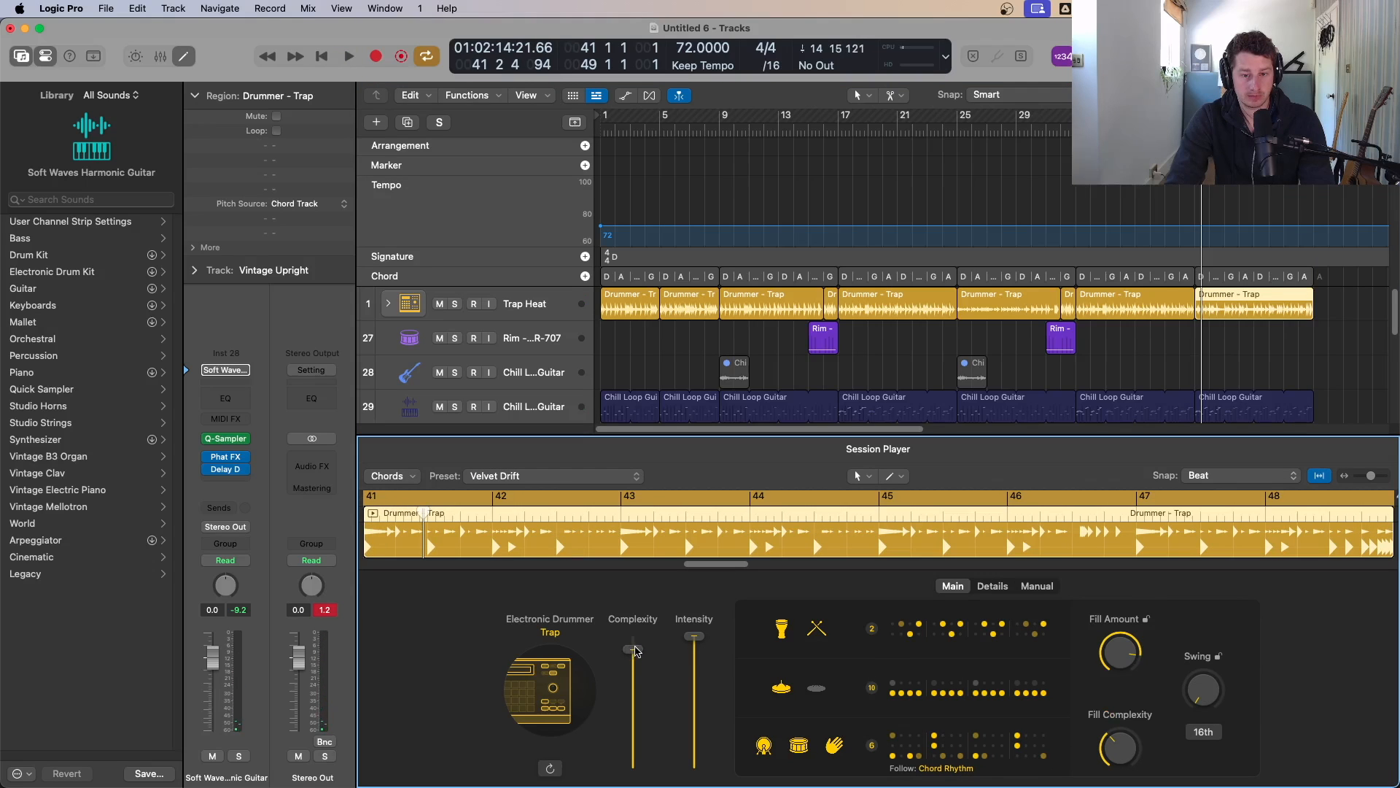
key(space)
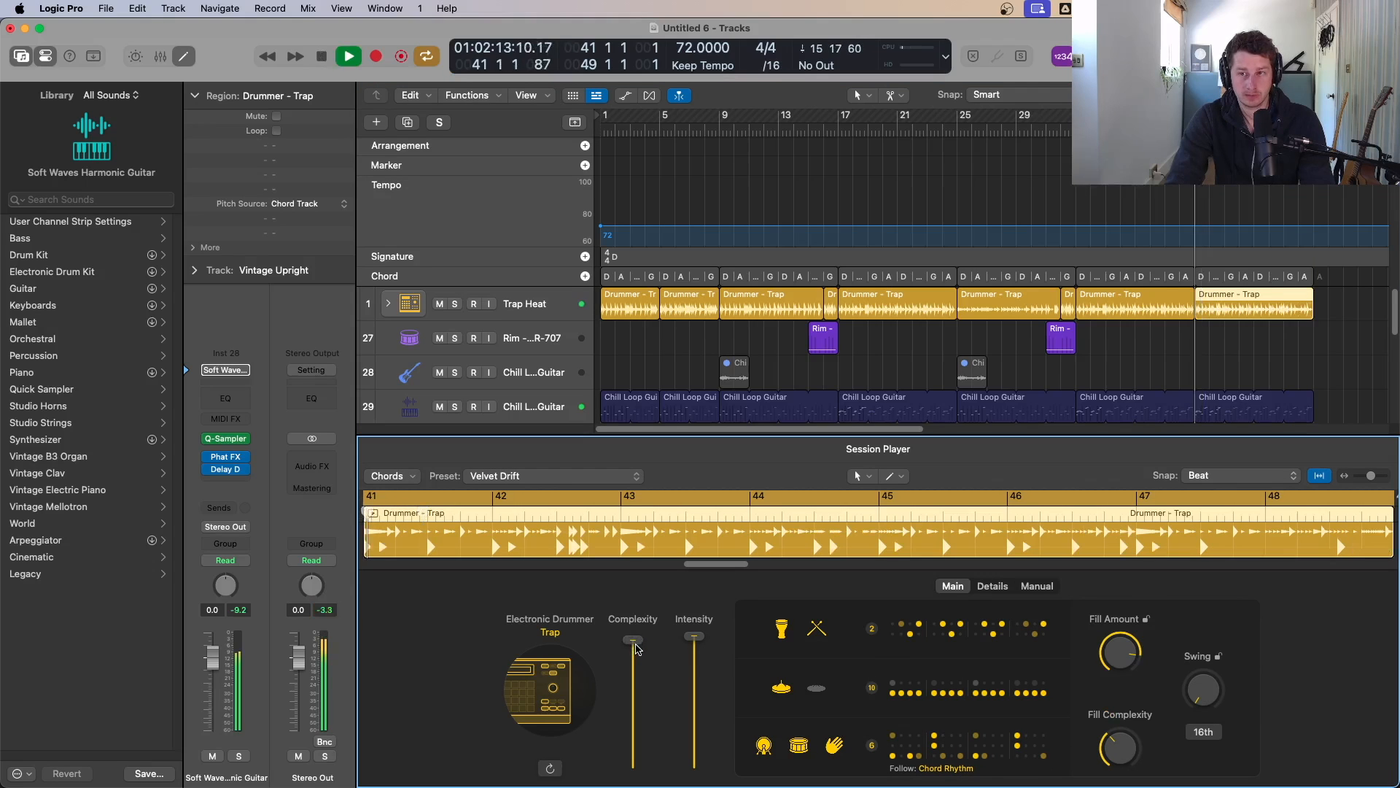
key(p)
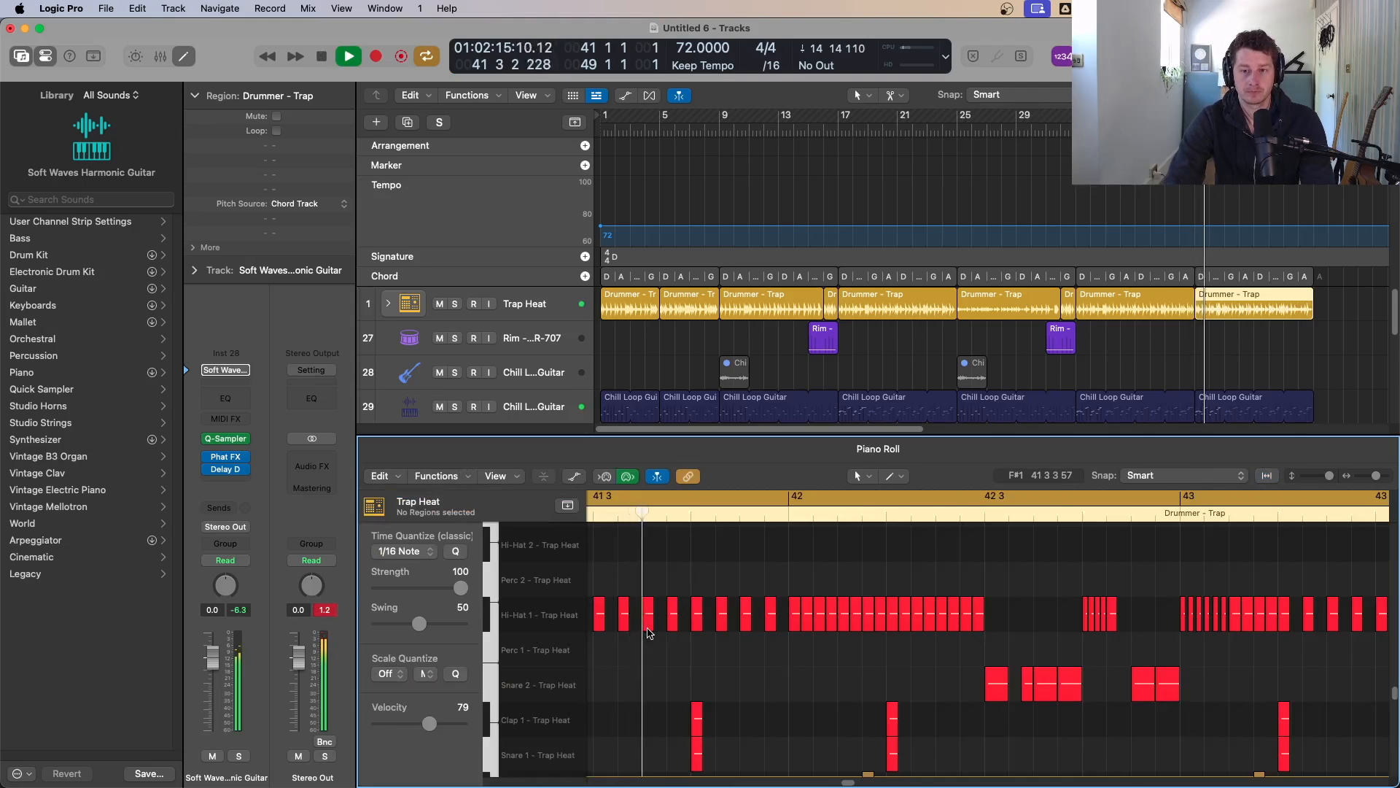
key(p)
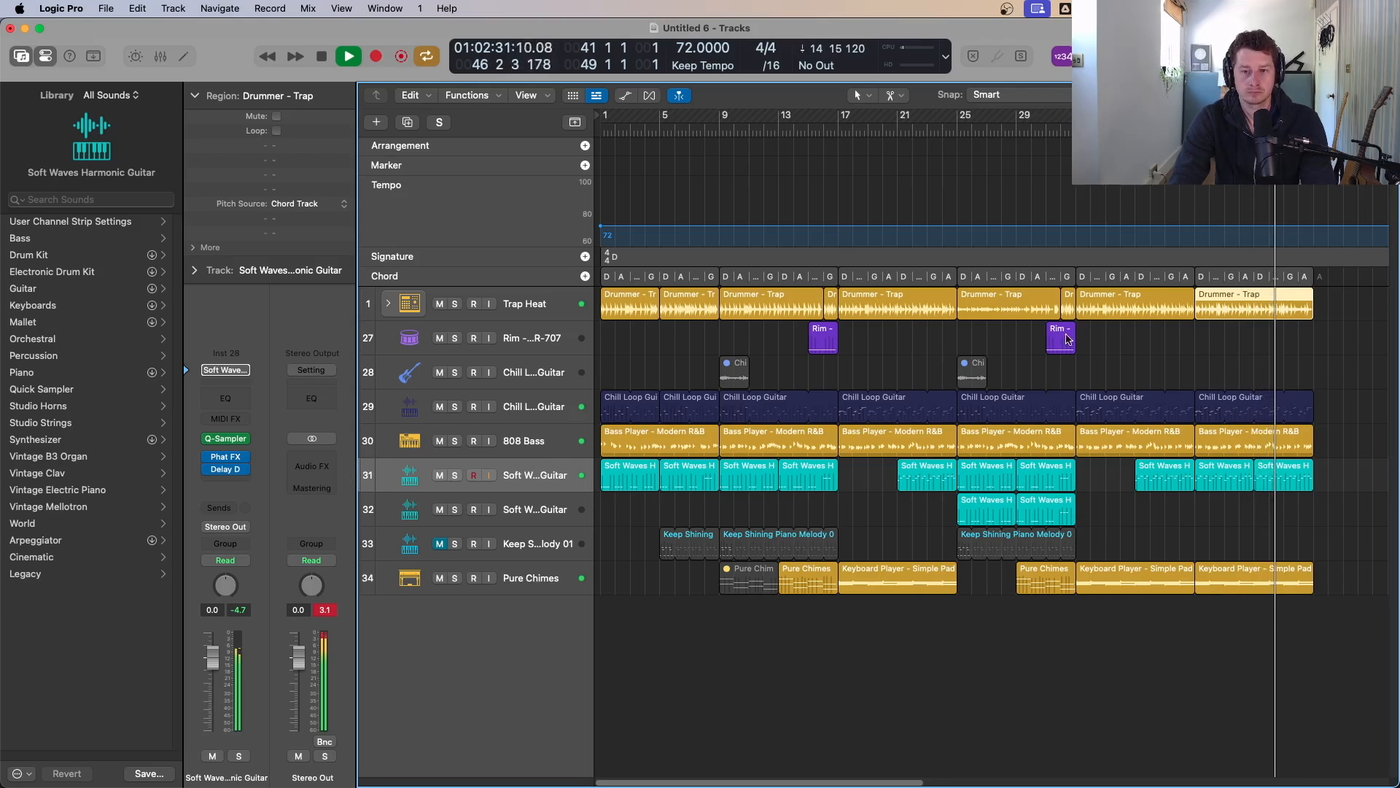
Step: Try a copy of the short Chill guitar region at bar 41, audition it, and delete it
drag(970, 380, 1209, 373)
key(ctrl+m)
key(space)
key(space)
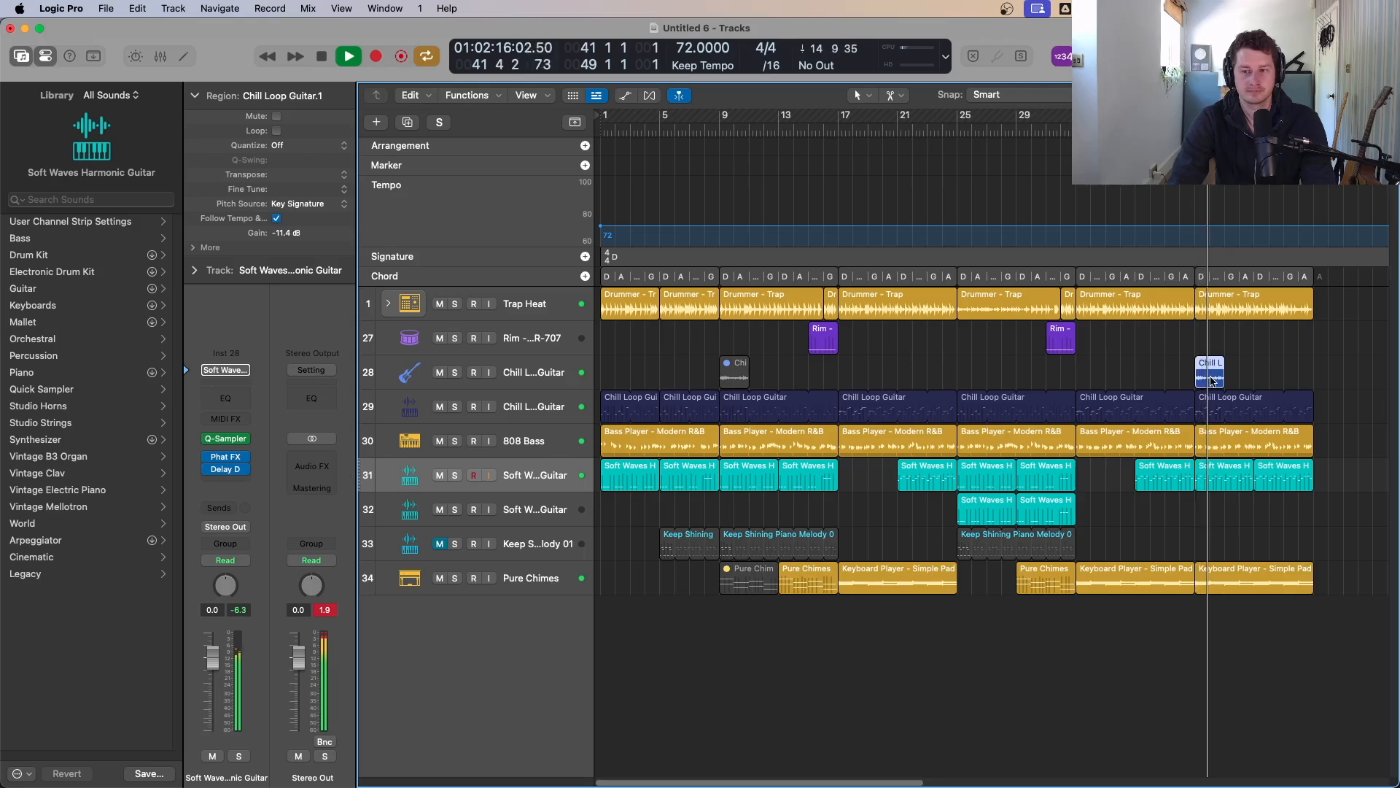
key(Delete)
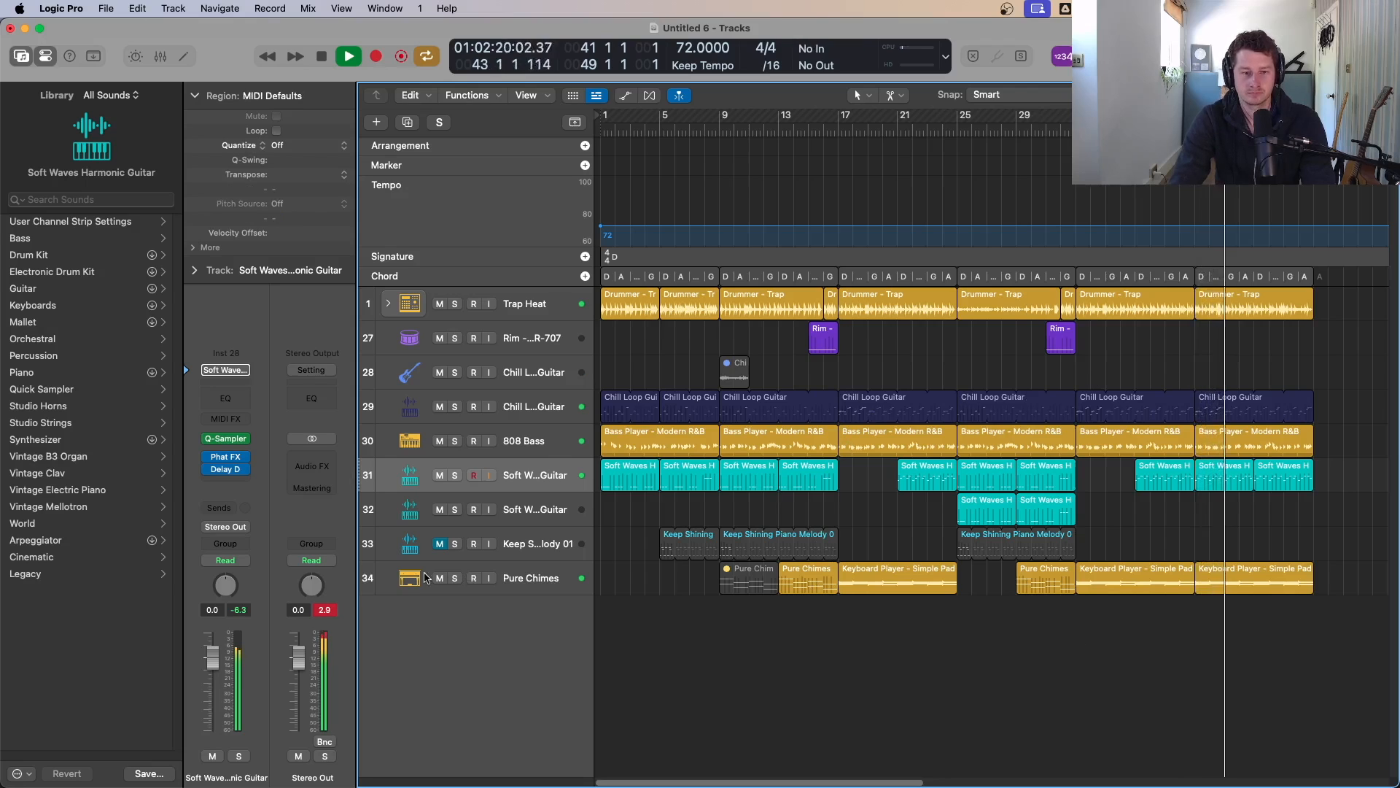
Step: Solo the Pure Chimes track and slightly lower the Intensity of its new Keyboard Player region
click(455, 579)
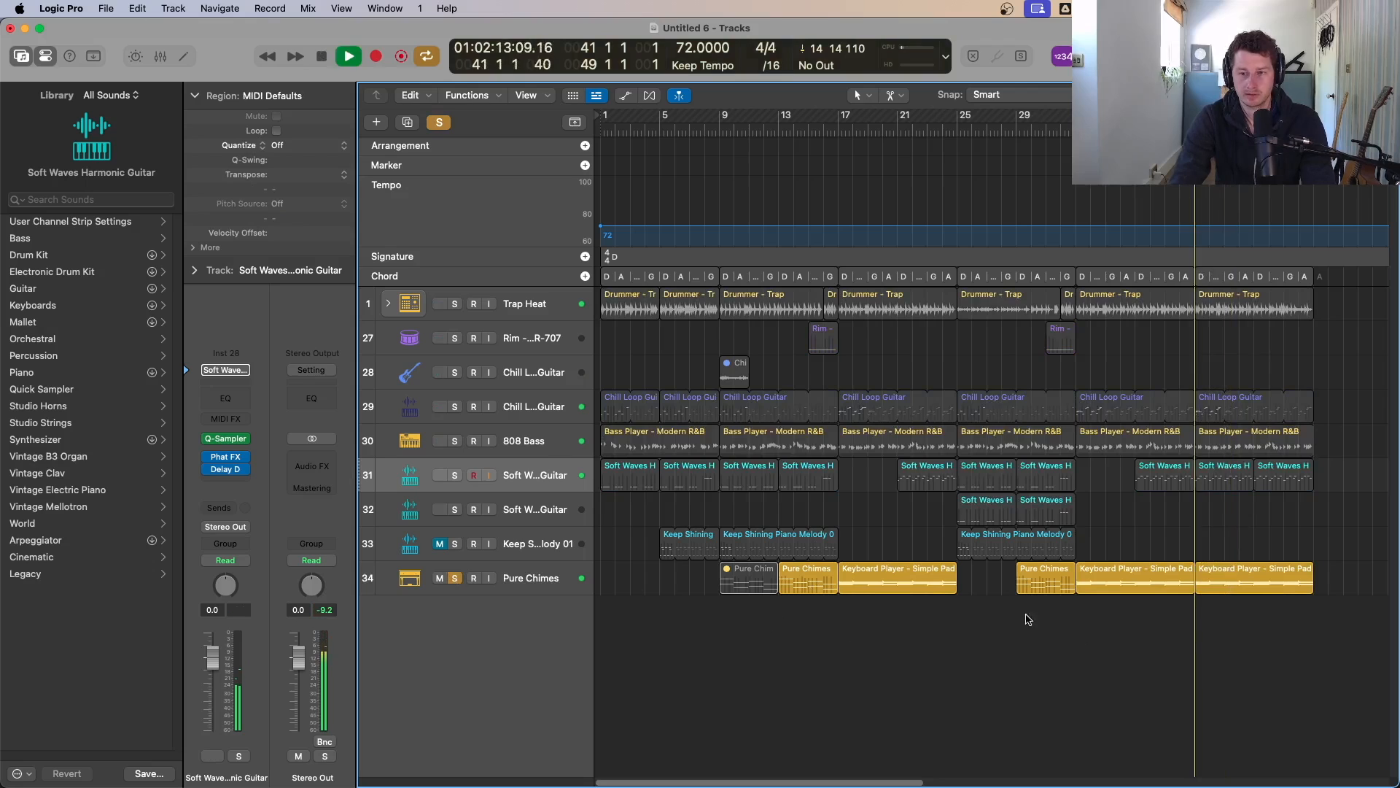
click(501, 588)
click(1291, 583)
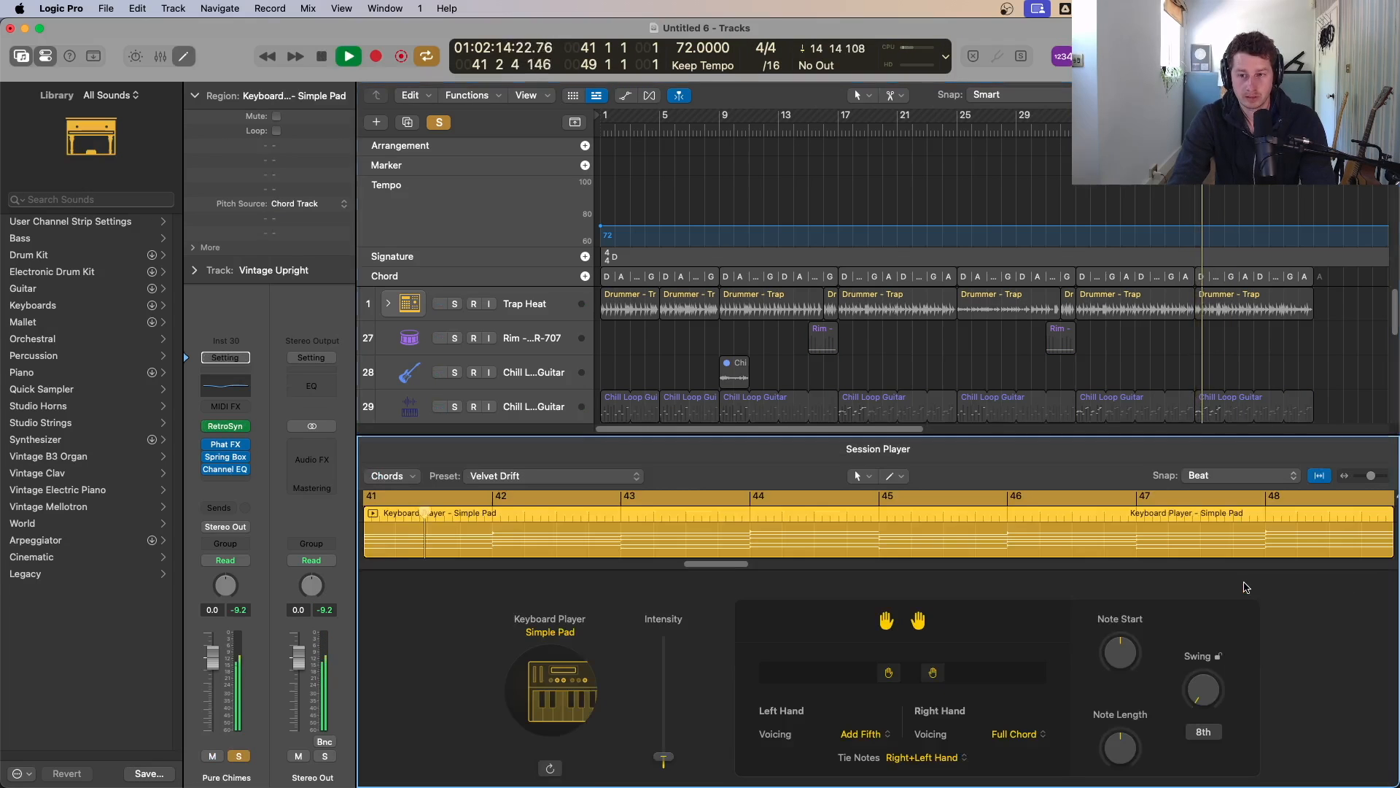
double_click(1249, 588)
key(space)
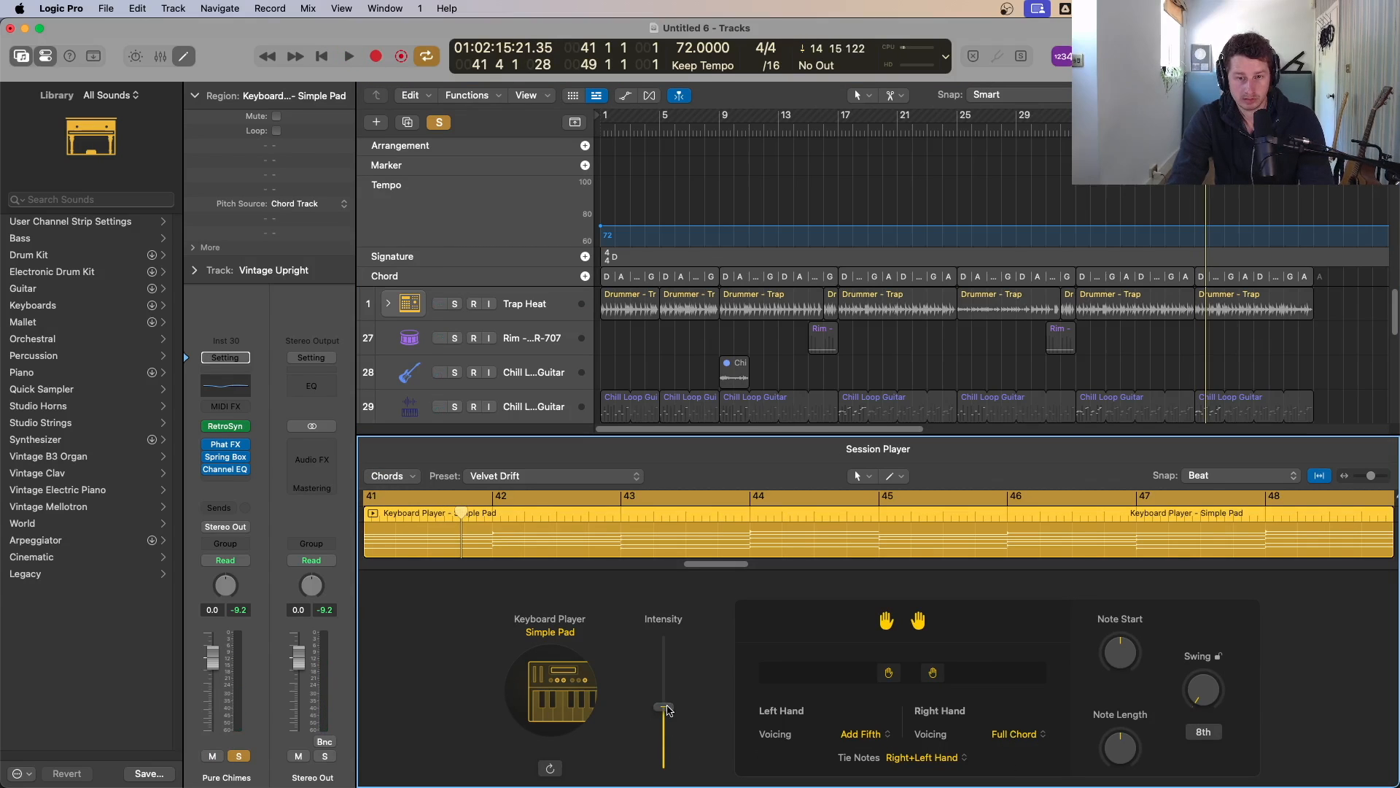
key(space)
drag(668, 709, 670, 717)
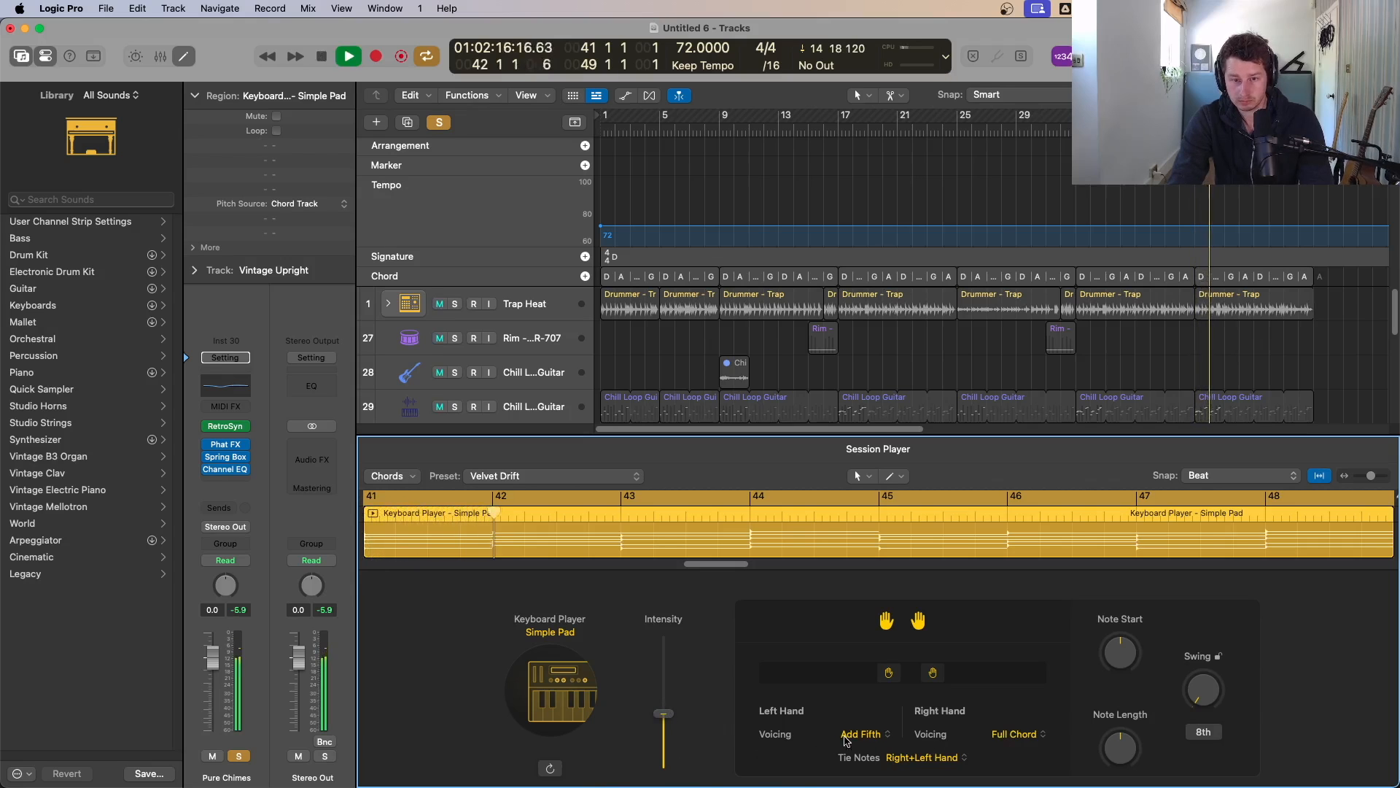
Step: Set the Keyboard Player's Left Hand voicing to Add Fifth & Oct and Right Hand voicing to Stacked
key(space)
click(870, 734)
click(884, 716)
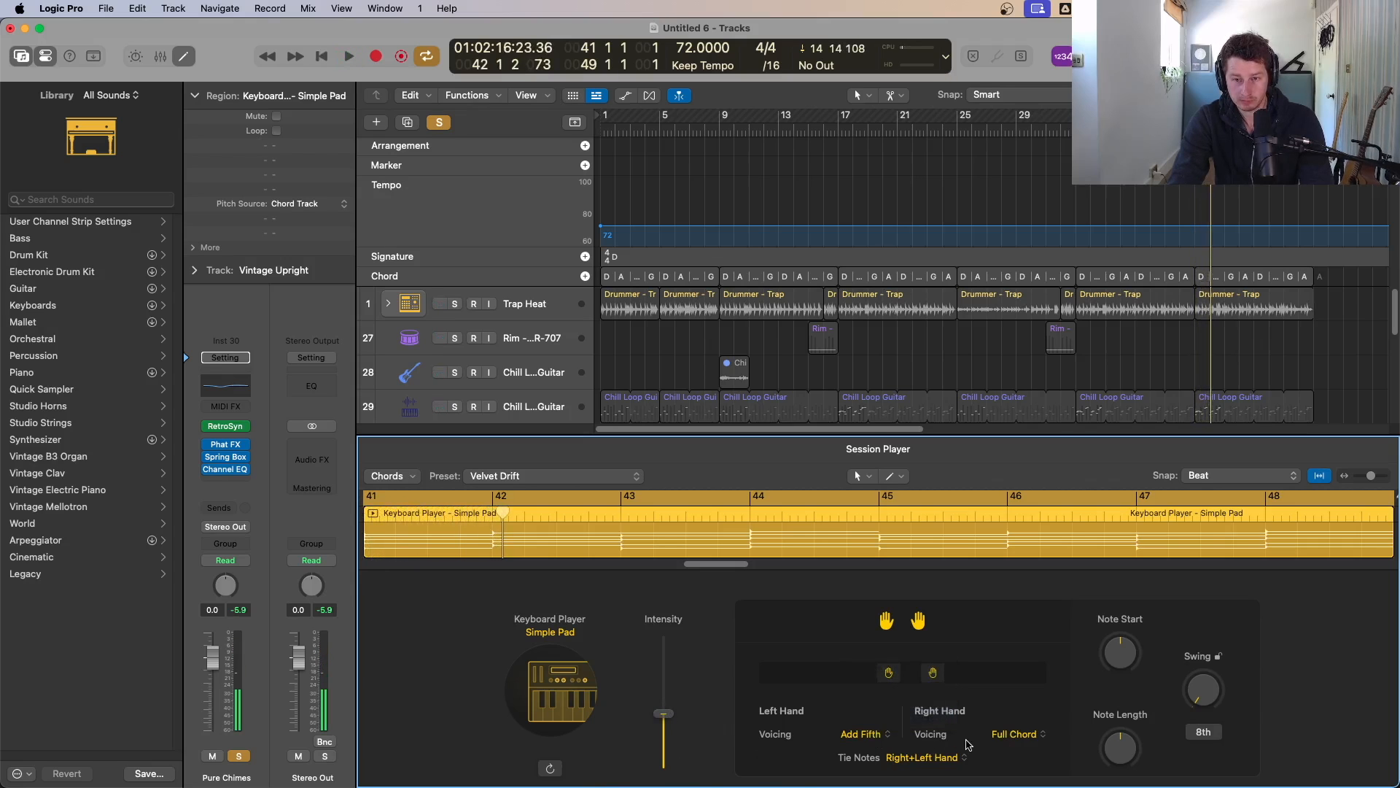
key(space)
click(1021, 735)
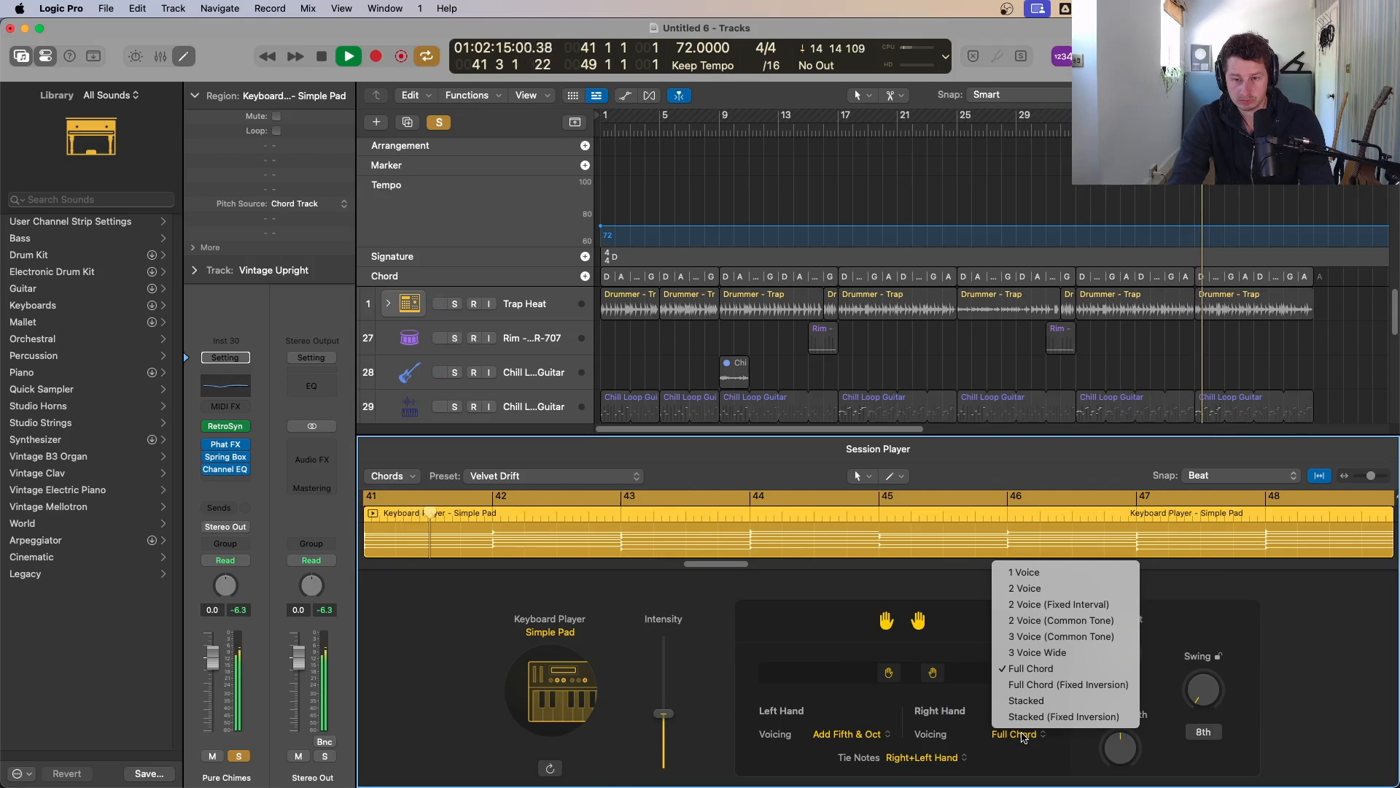
click(1083, 701)
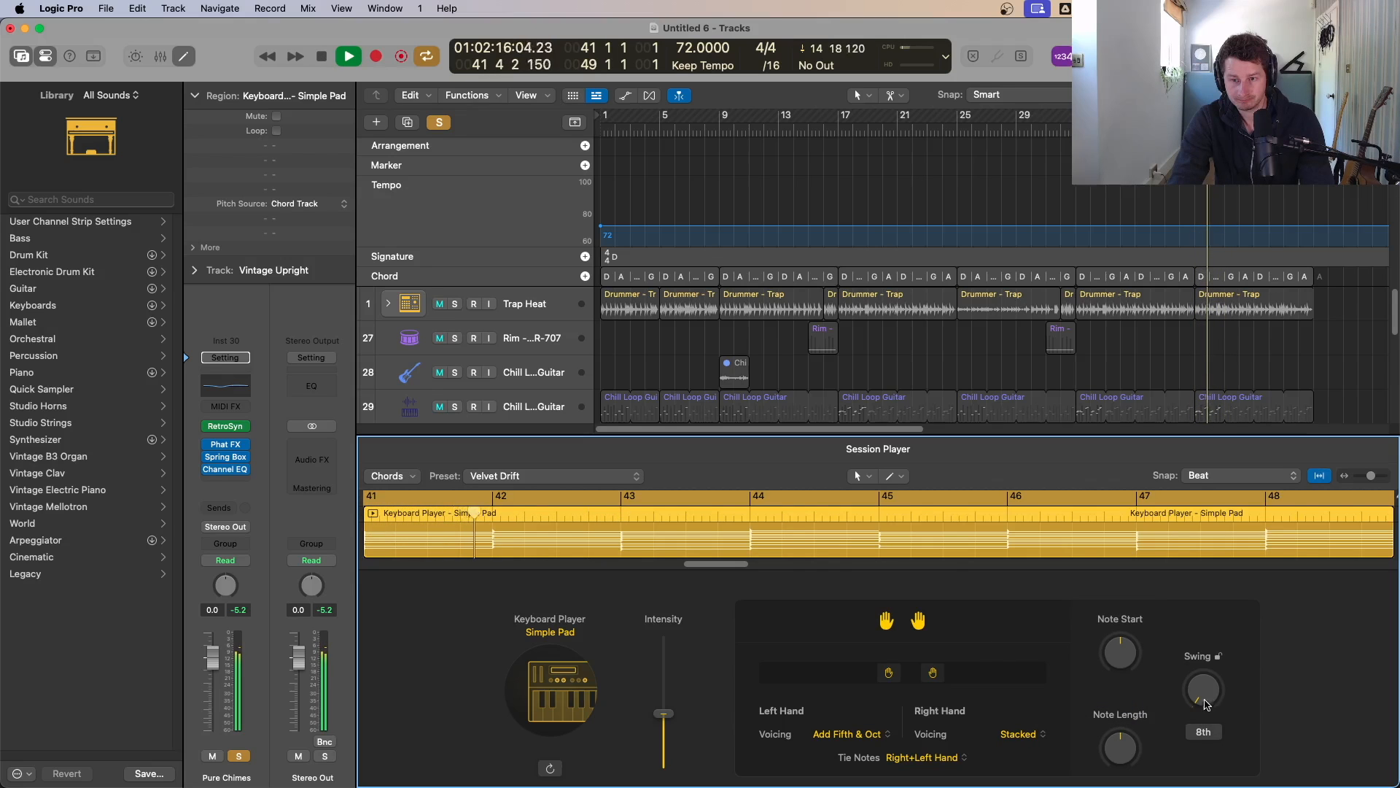
Step: Set the Keyboard Player's Note Start to 0% and shorten its Note Length to -72%
drag(1121, 661, 1136, 606)
key(space)
key(space)
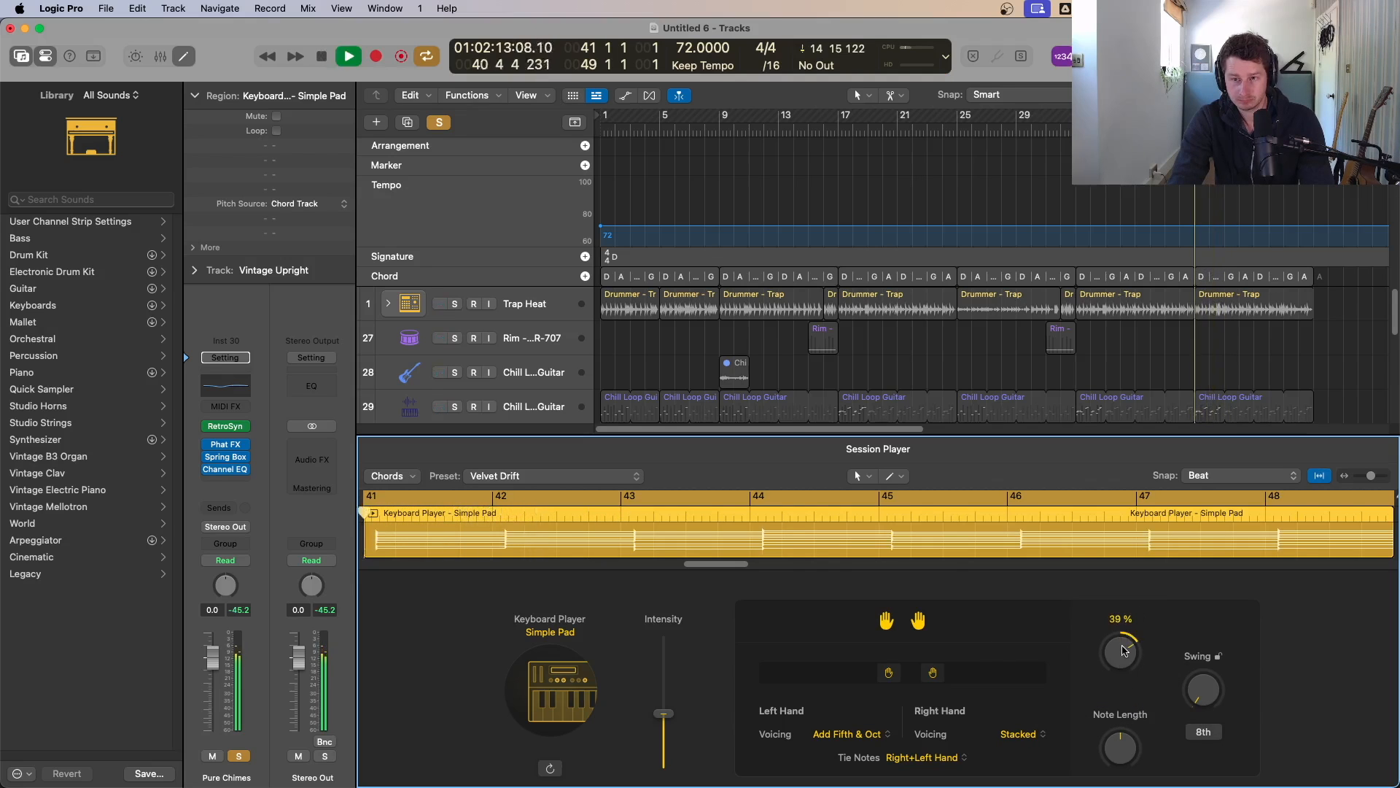
alt+click(1122, 651)
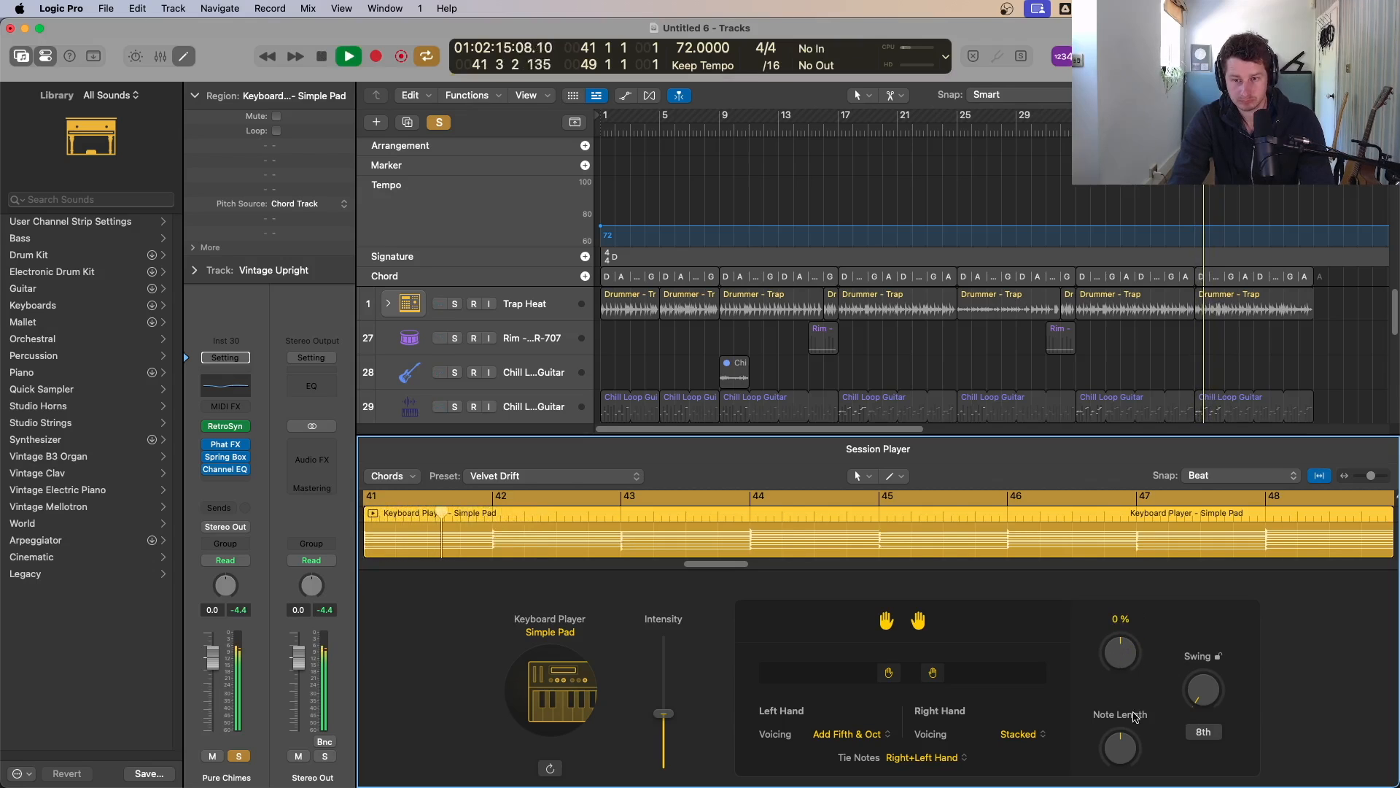
key(space)
drag(1121, 748, 1121, 767)
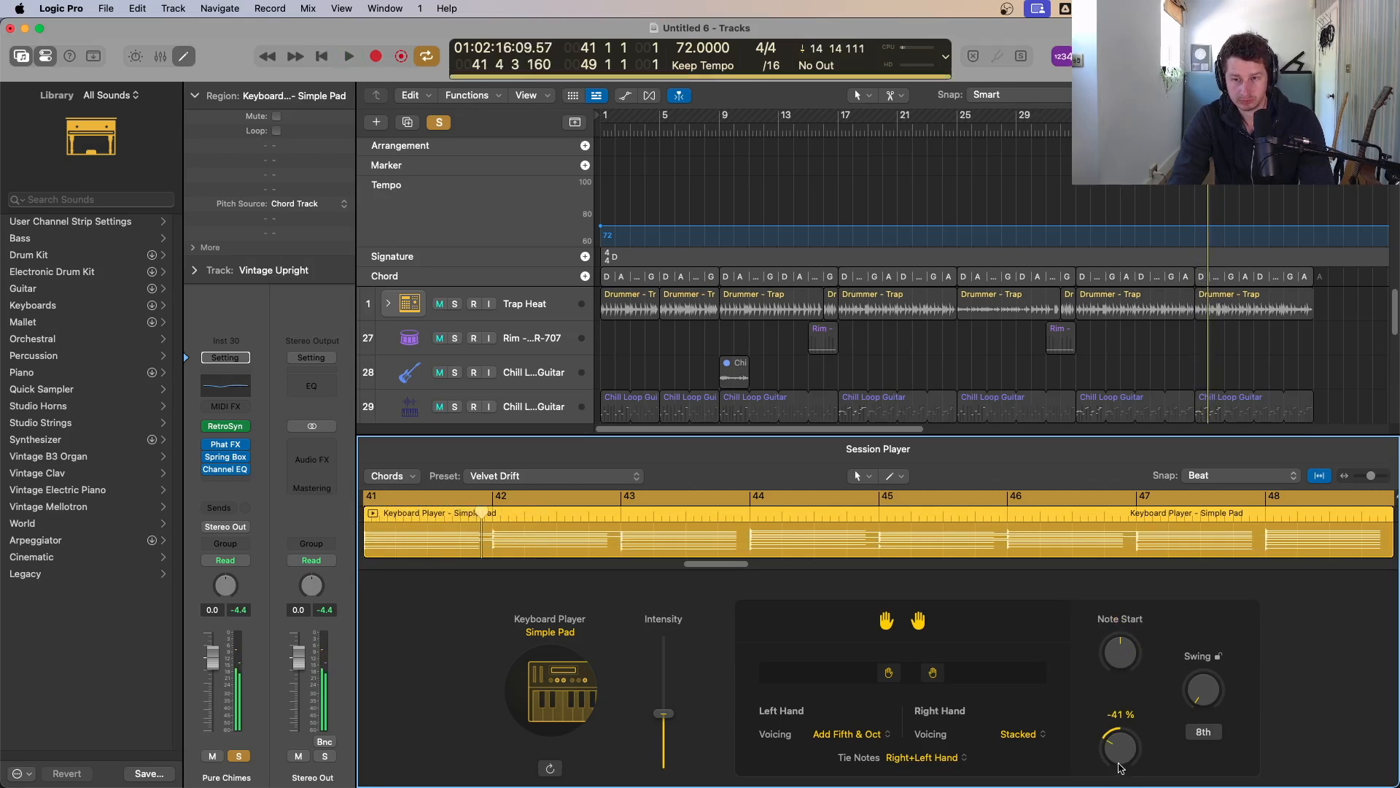
key(space)
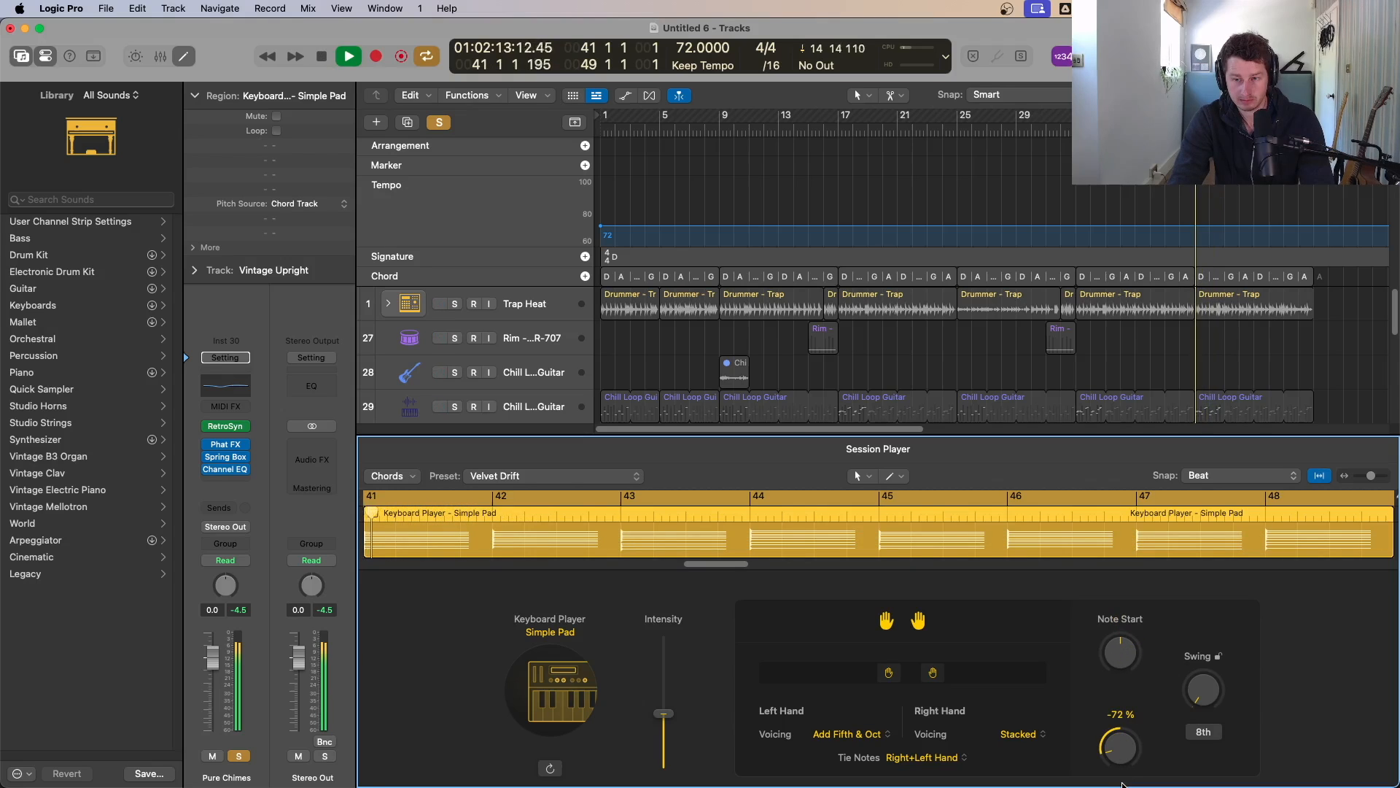
key(space)
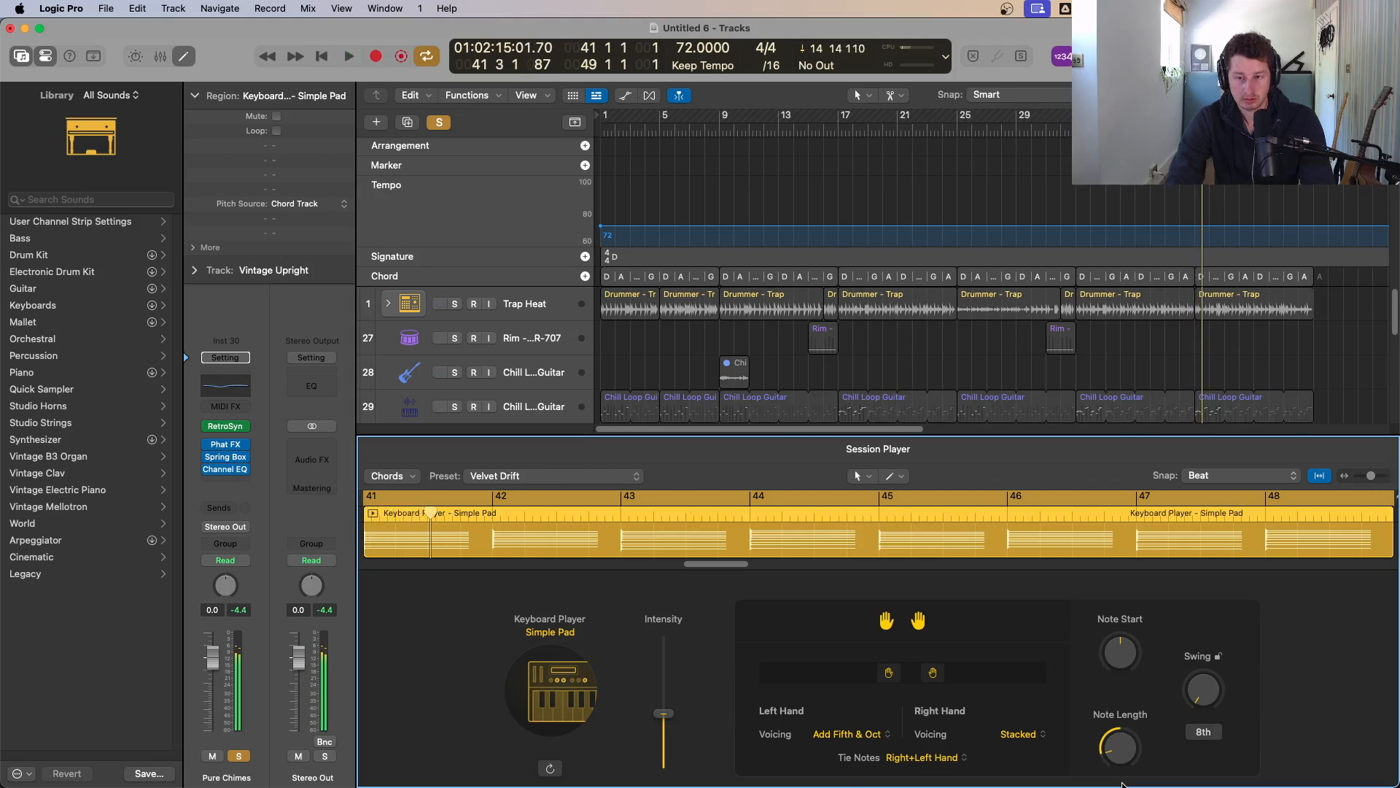
Step: Open the new Keyboard Player region in the Piano Roll and select all its notes
key(p)
key(p)
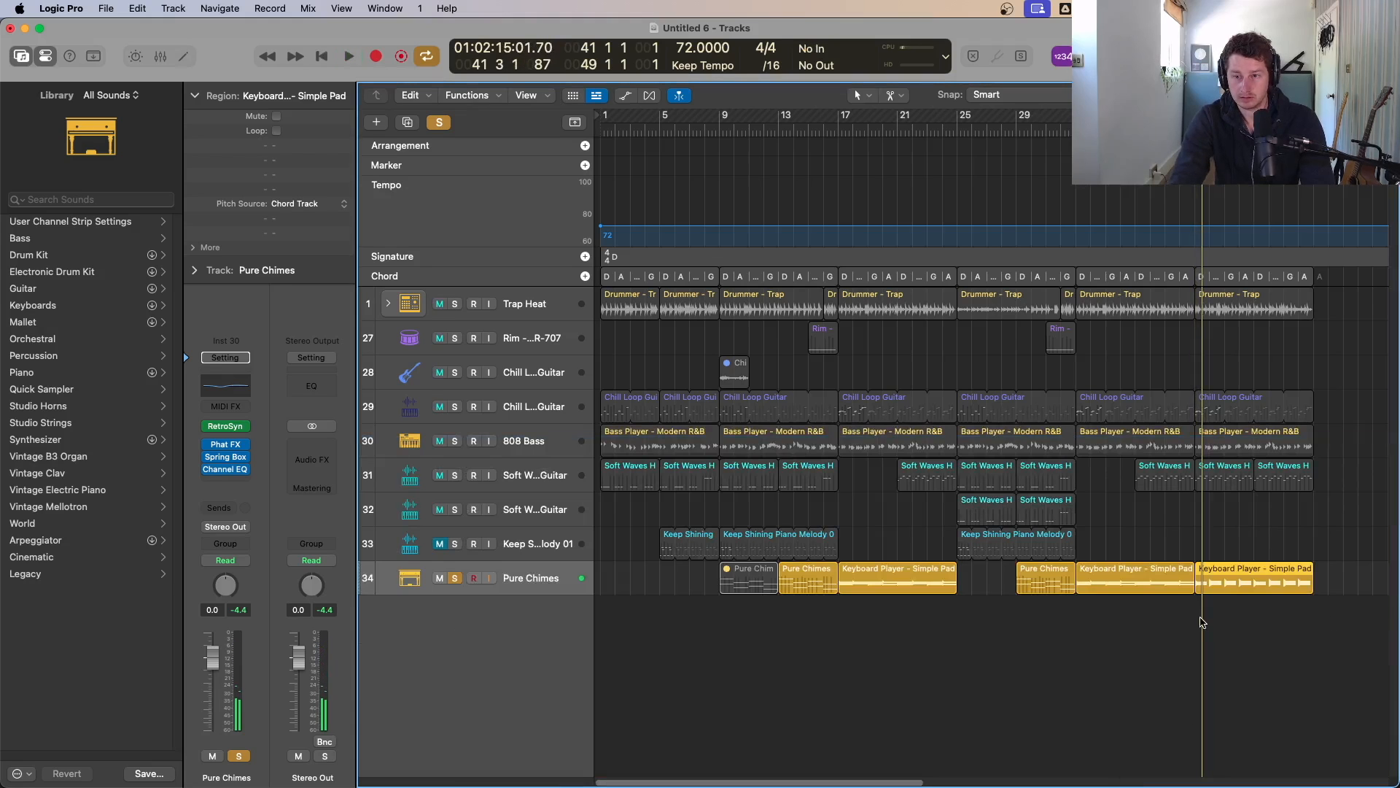
click(1199, 618)
click(1234, 578)
double_click(1234, 578)
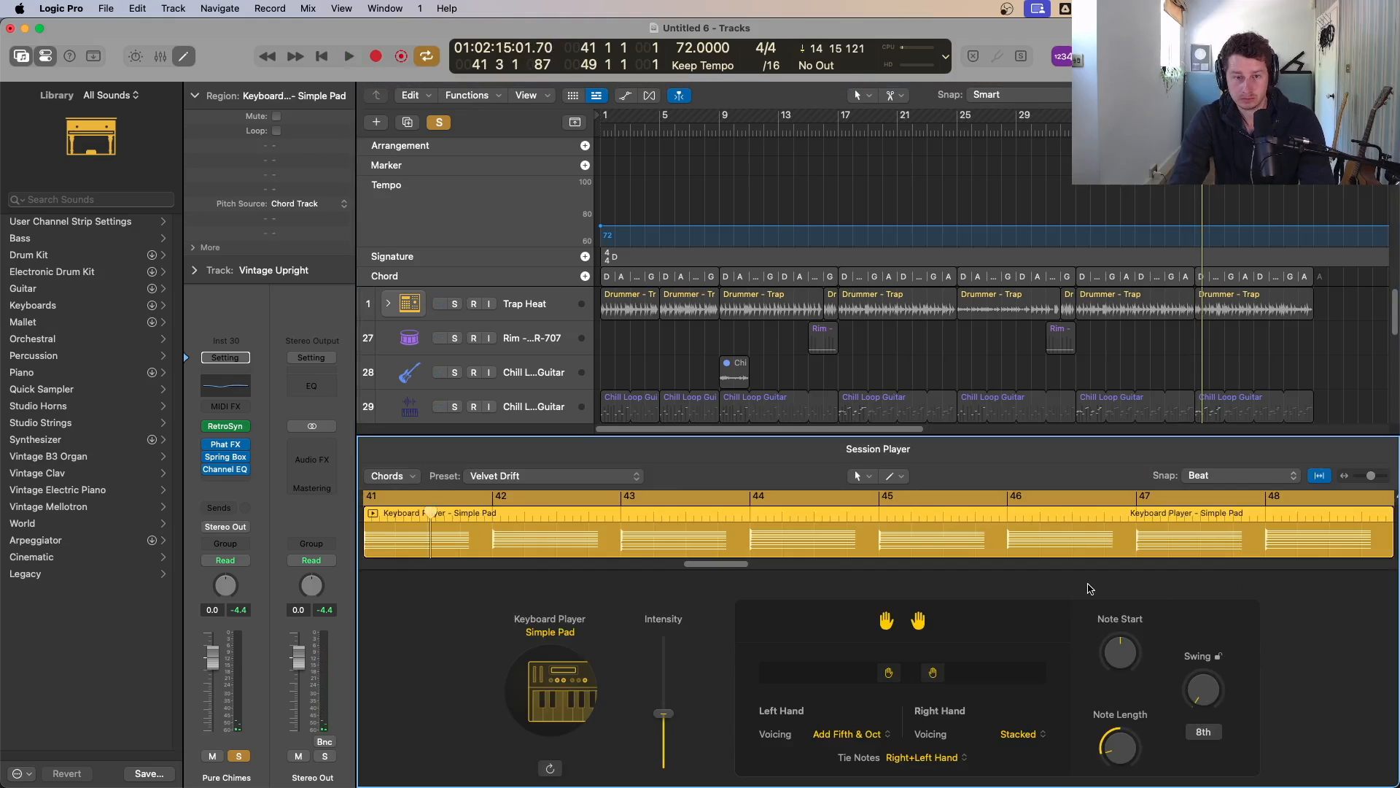
key(p)
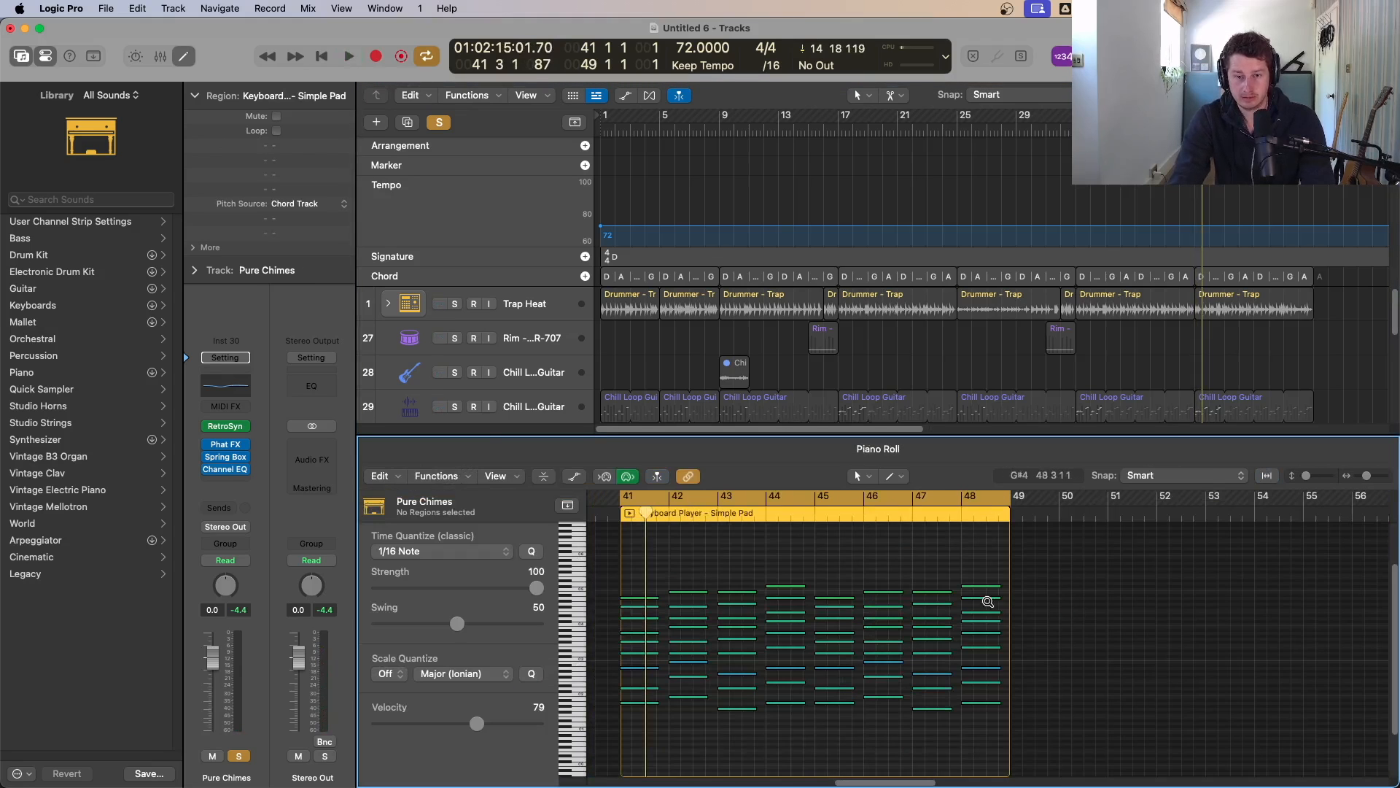
key(super+a)
key(z)
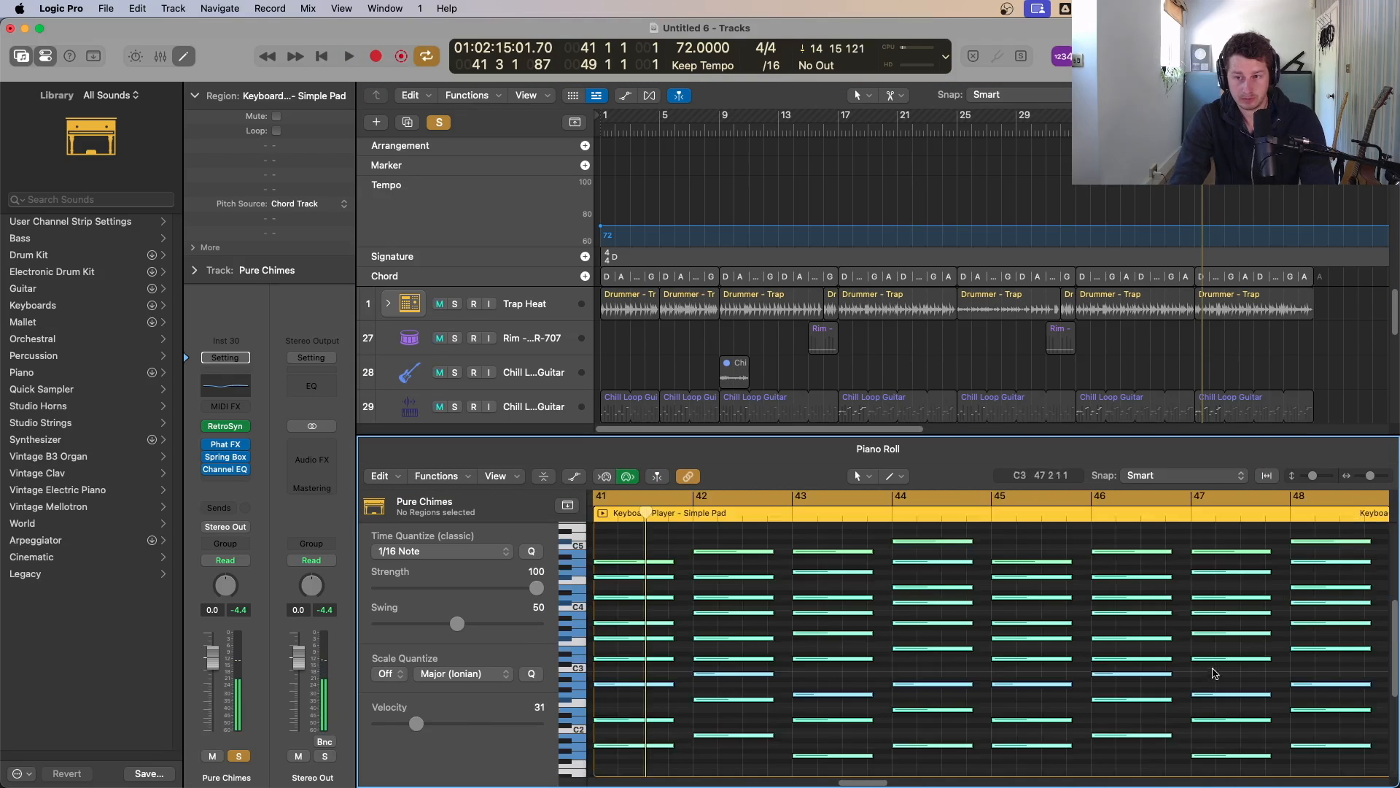
Step: Try shifting the notes earlier and step back through the last edits with undo and redo
drag(639, 567, 603, 568)
key(super+z)
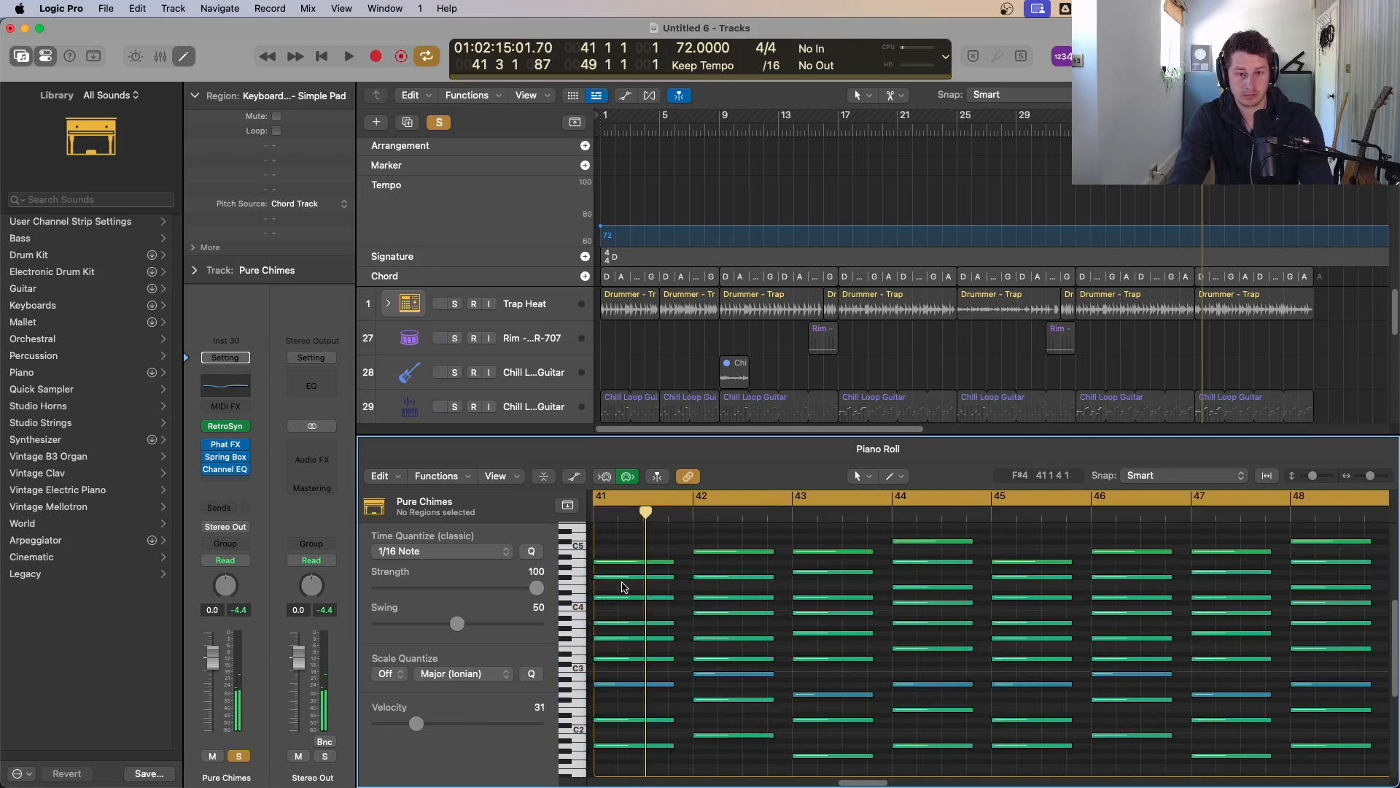
key(super+z)
key(super+shift+z)
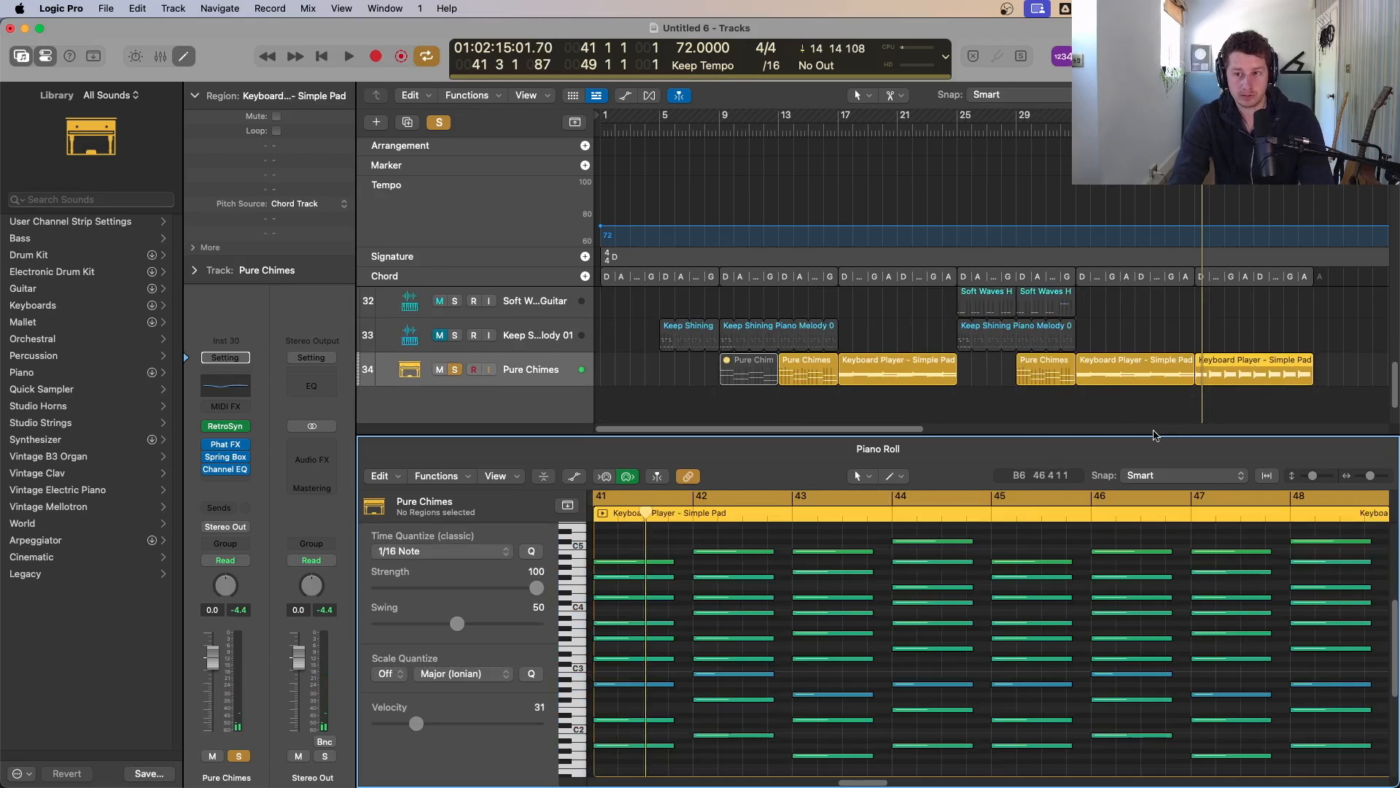
key(super+a)
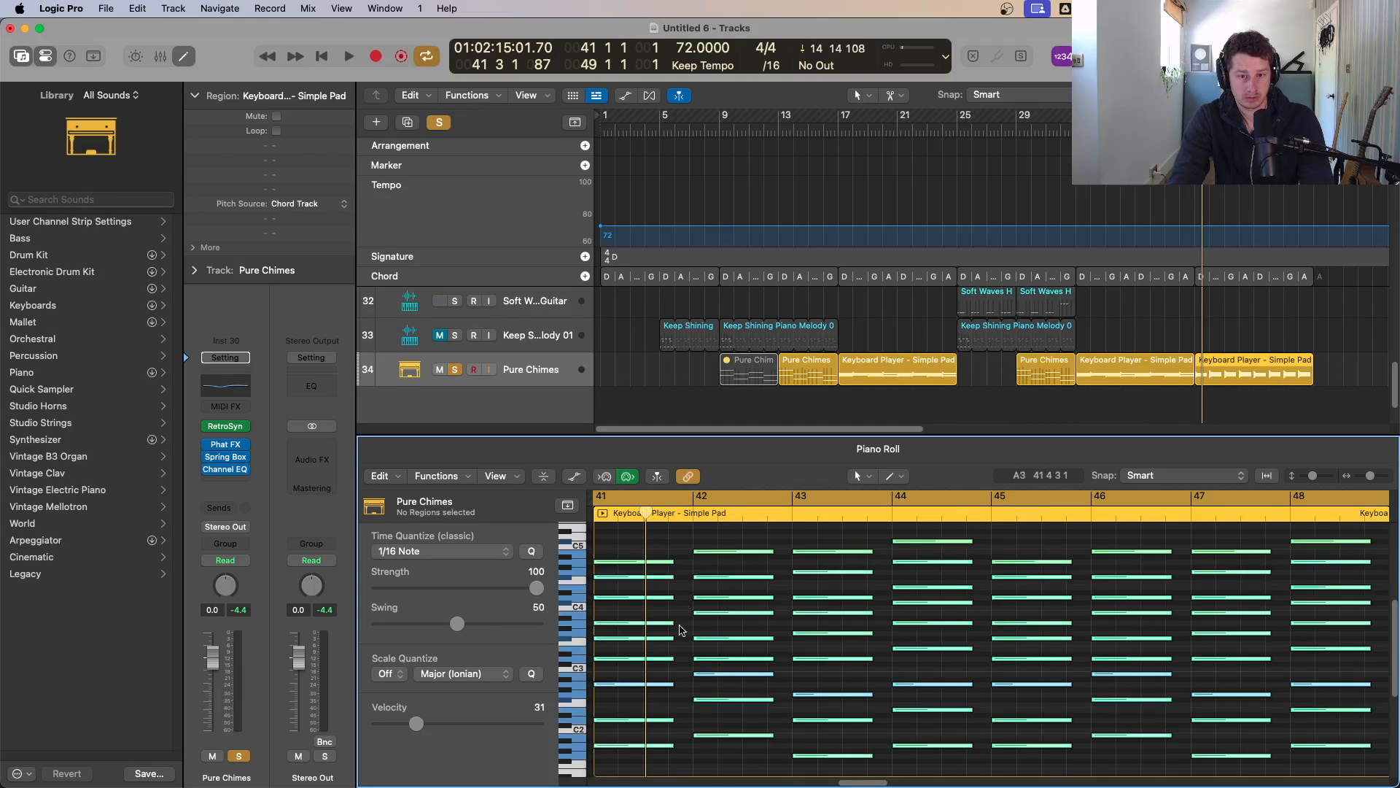
drag(671, 747, 633, 748)
key(super+z)
Step: Create a duplicate Pure Chimes track and move the Keyboard Player region at bar 41 onto it
click(533, 377)
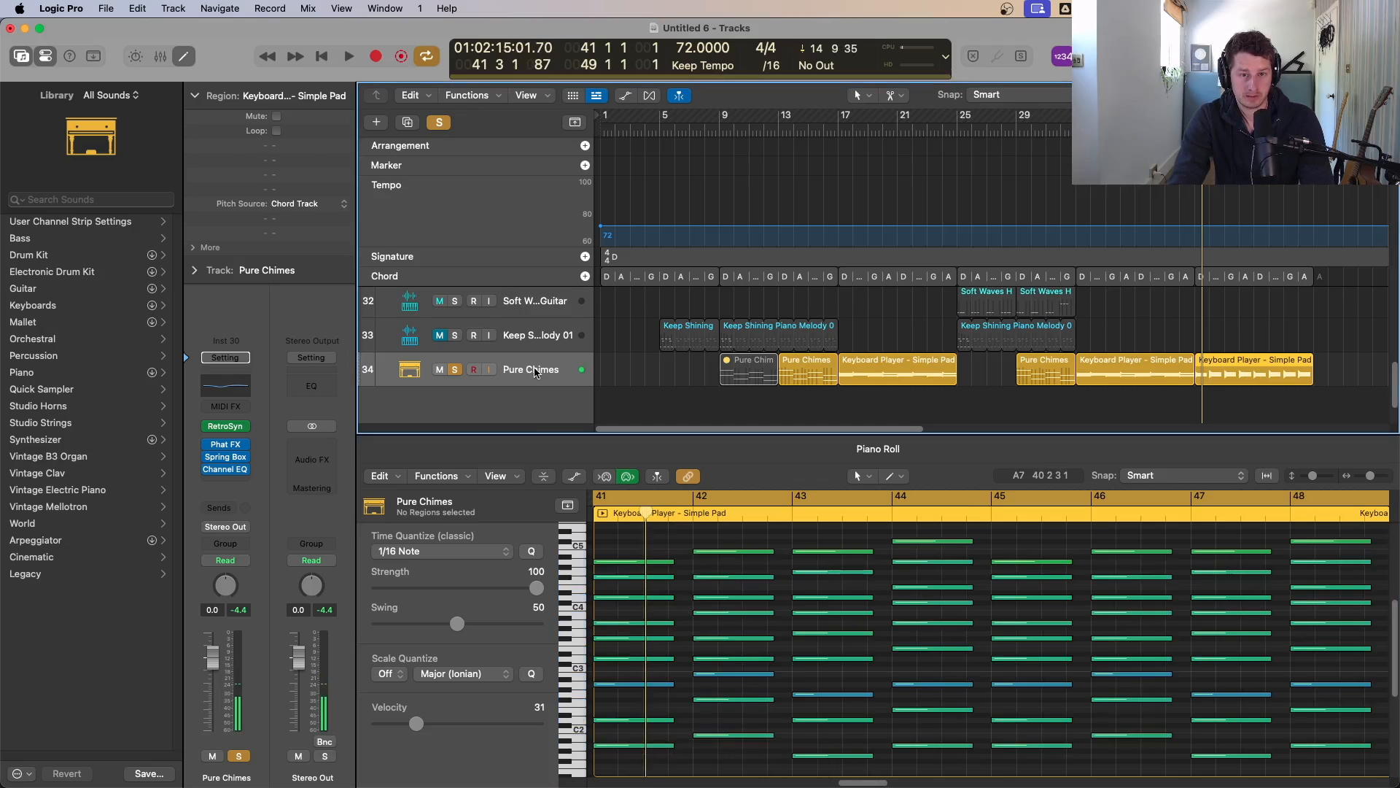
click(407, 122)
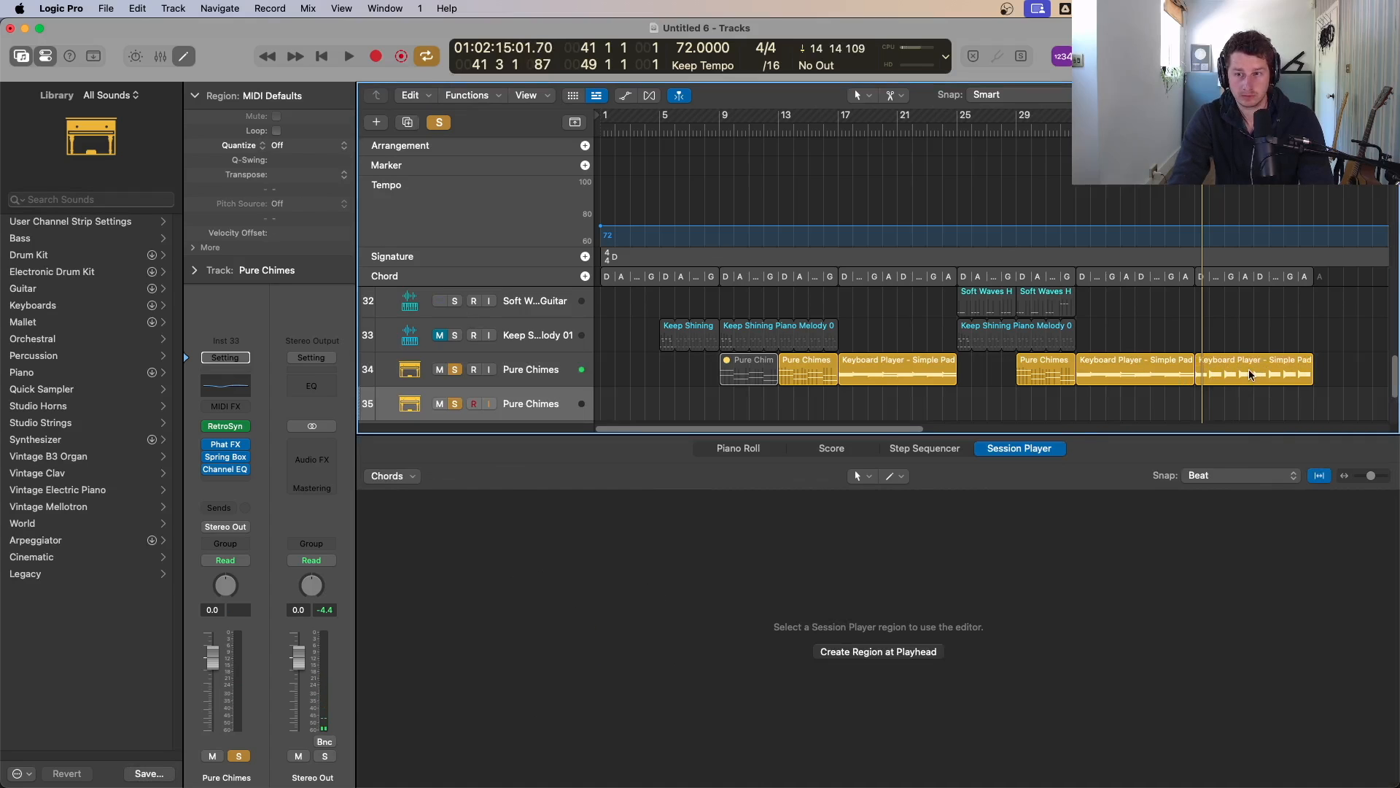
drag(1248, 369, 1252, 395)
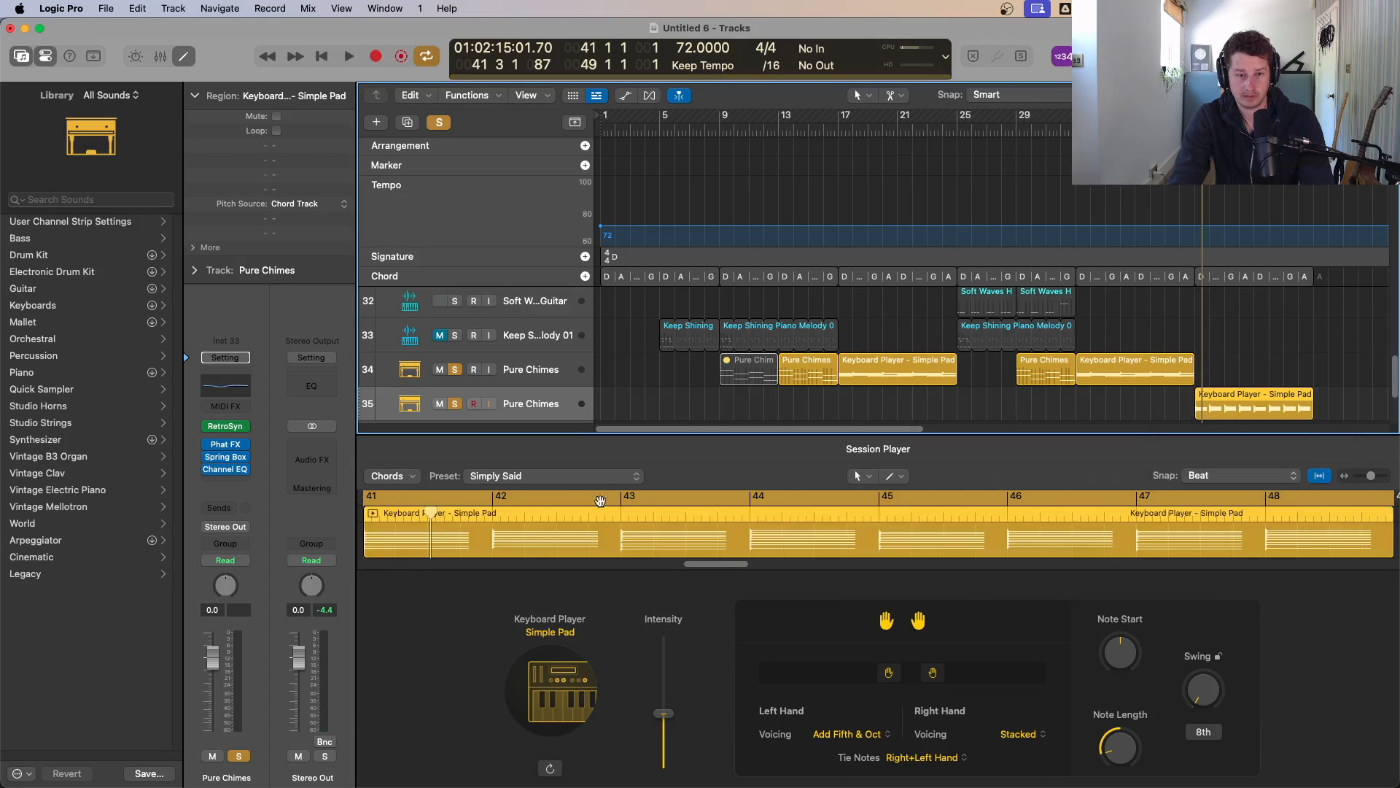
Step: Open the moved region in the Piano Roll and try shifting all its notes earlier, undoing the move
double_click(639, 513)
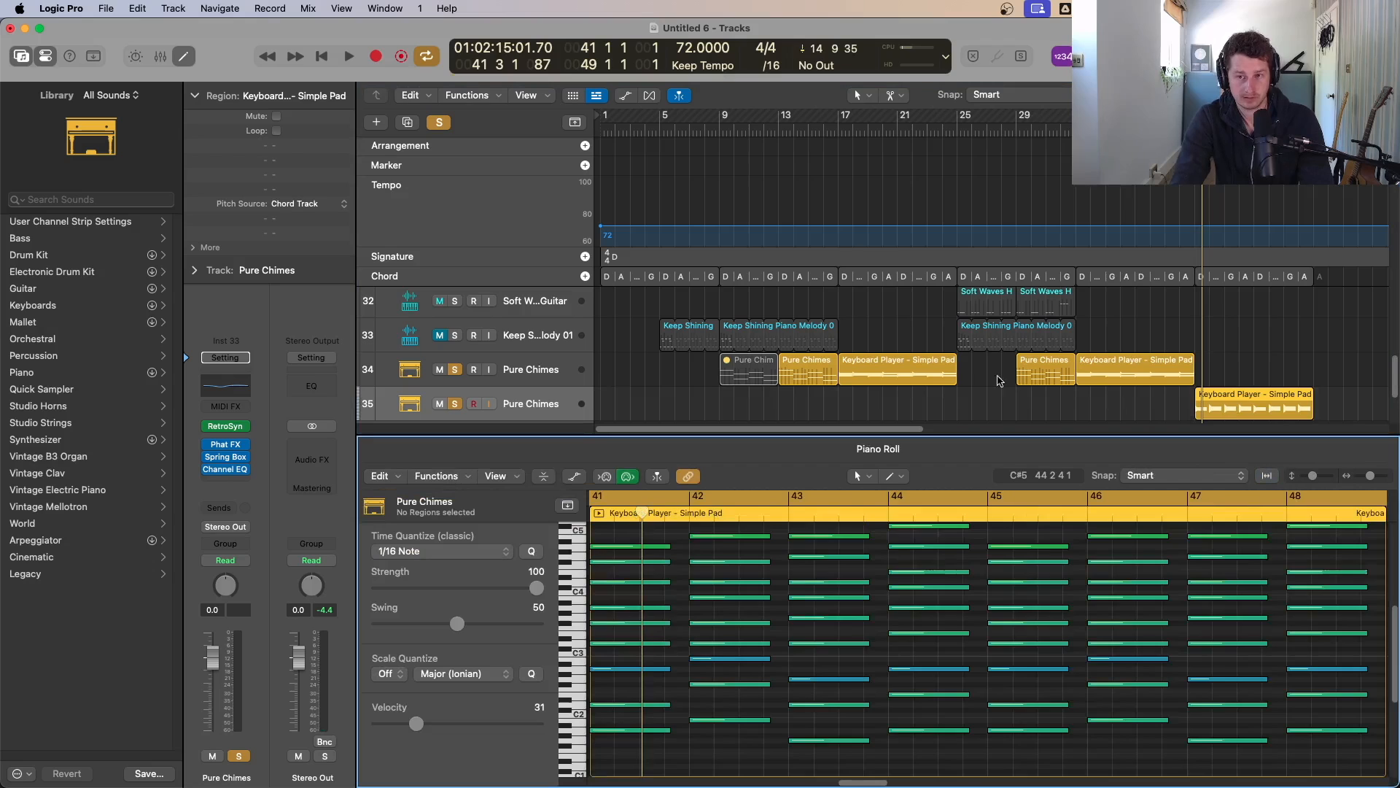
key(super+a)
drag(670, 550, 619, 553)
key(super+z)
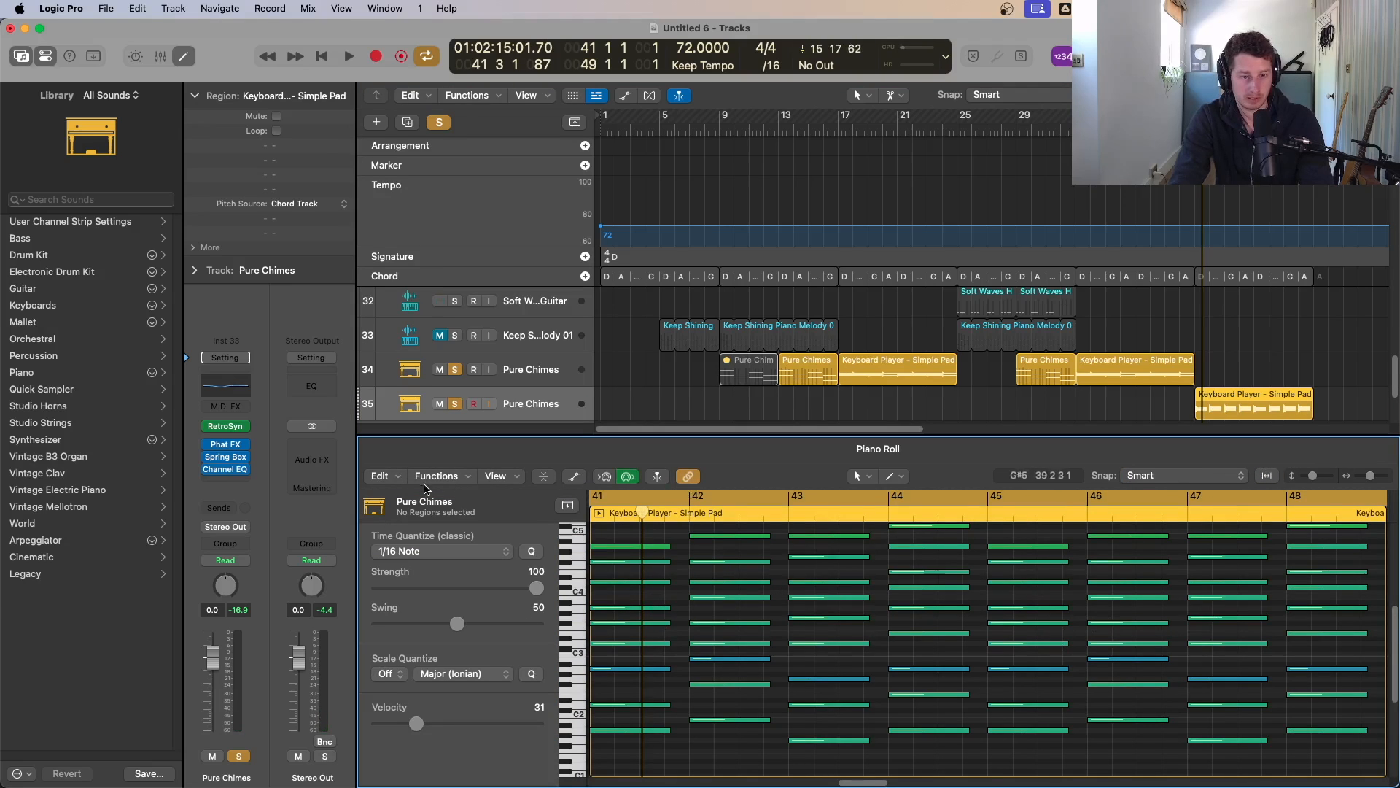
Step: Solo and play the new Keyboard Player track, then open its Session Player editor
click(457, 369)
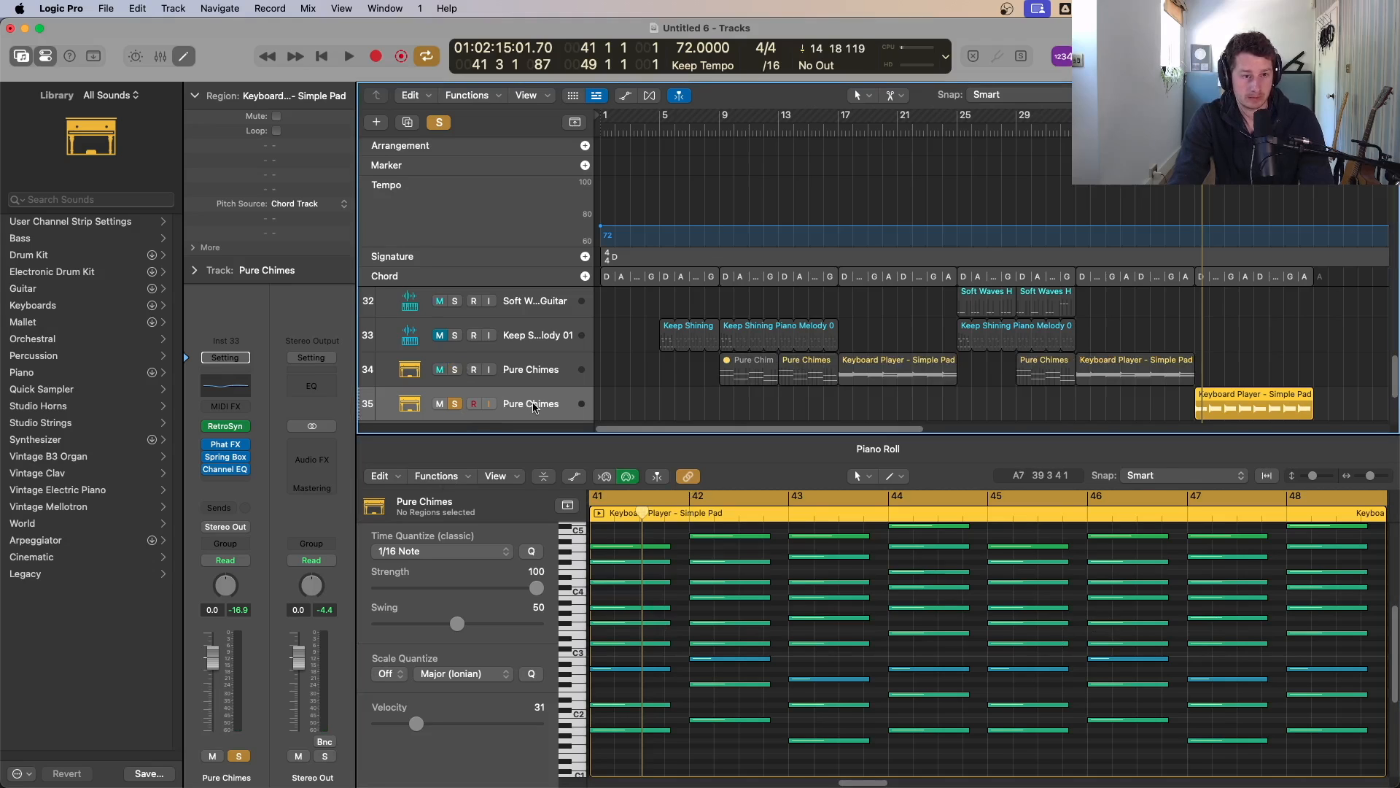
key(space)
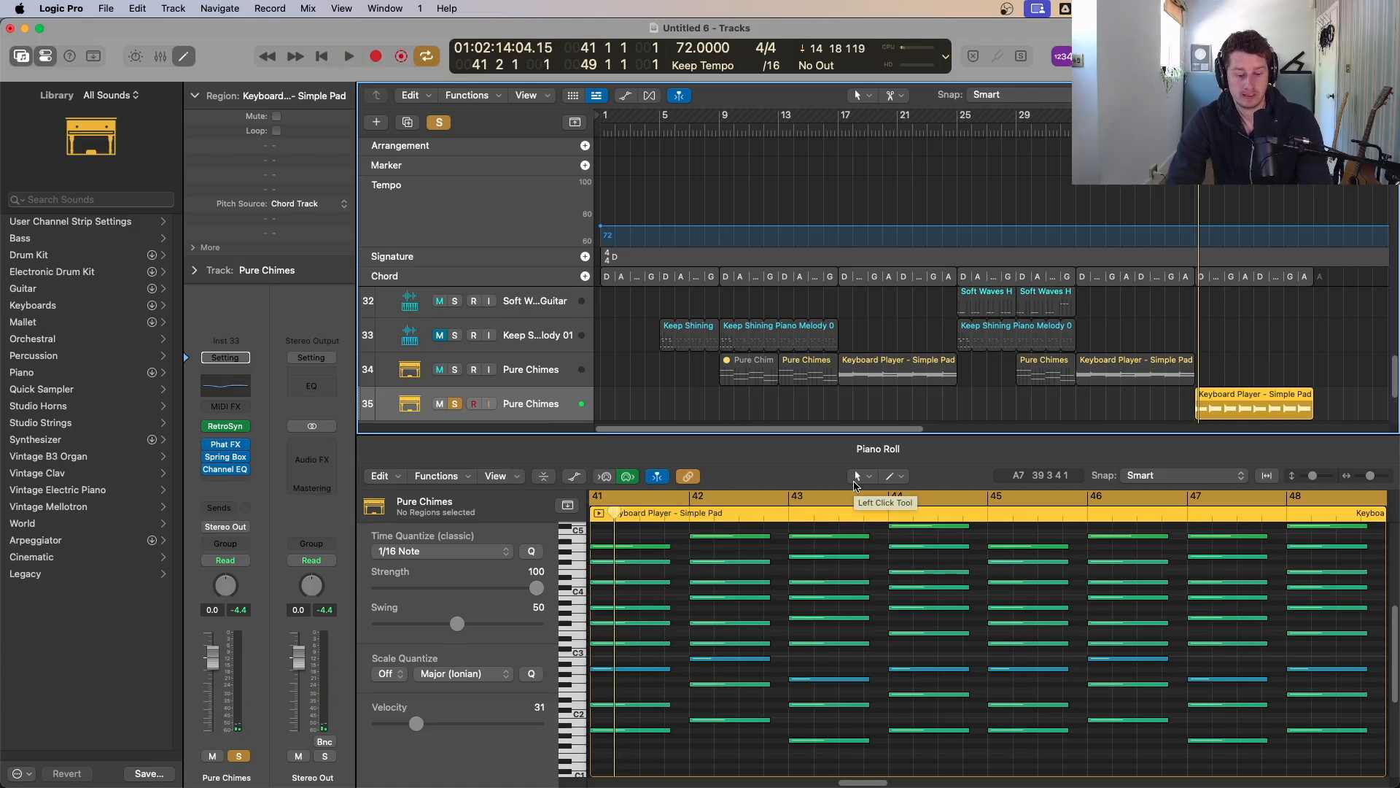
key(p)
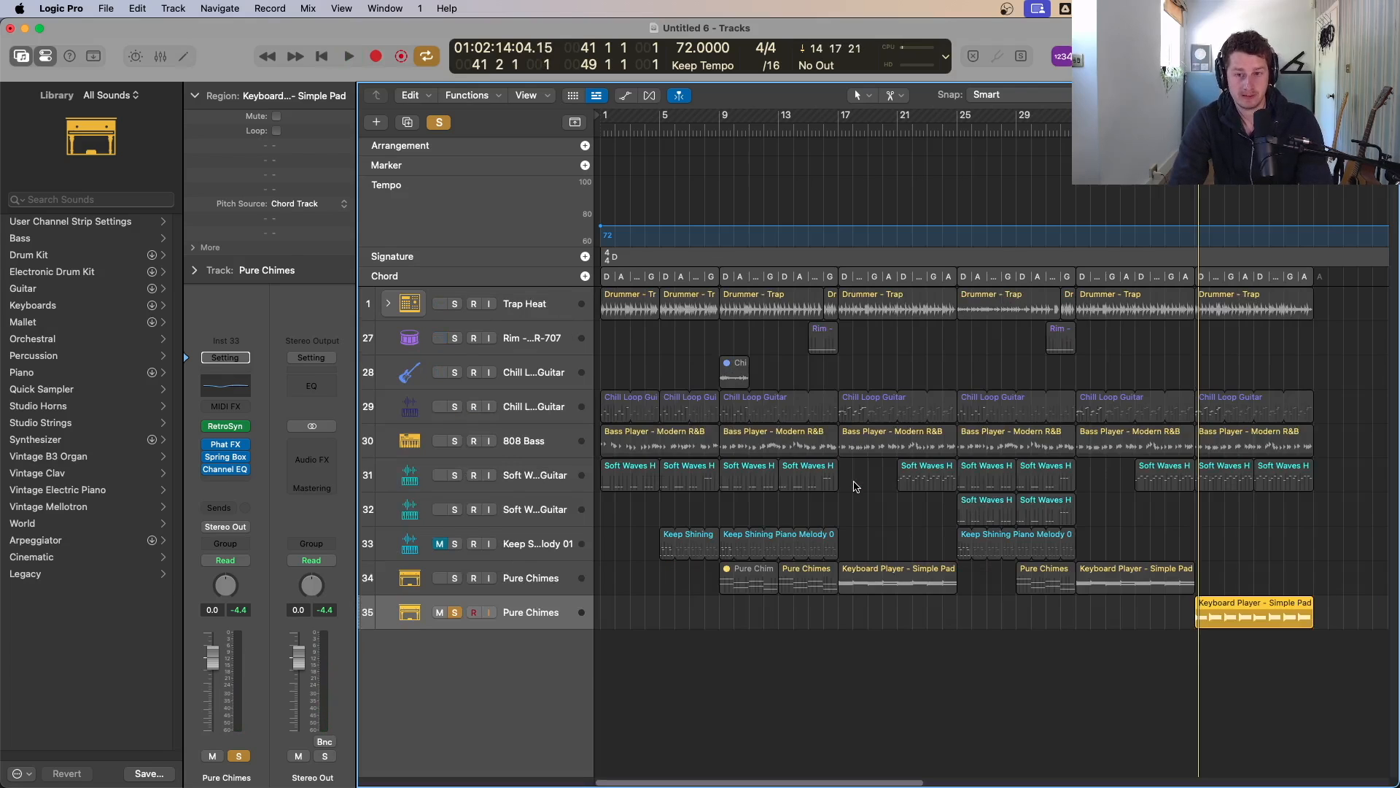
key(e)
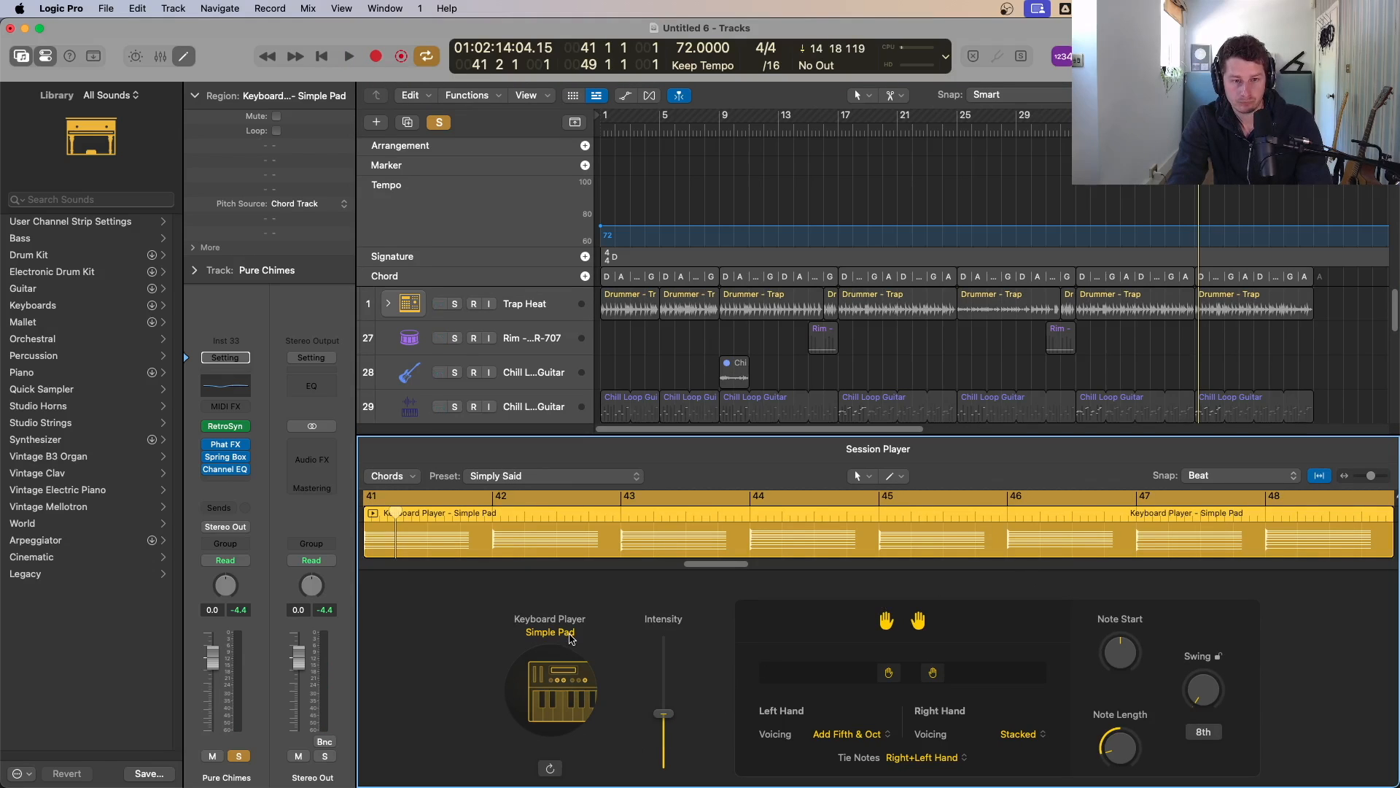
Step: Try the Arpeggiated style for the Keyboard Player, listen, and undo the change
click(569, 633)
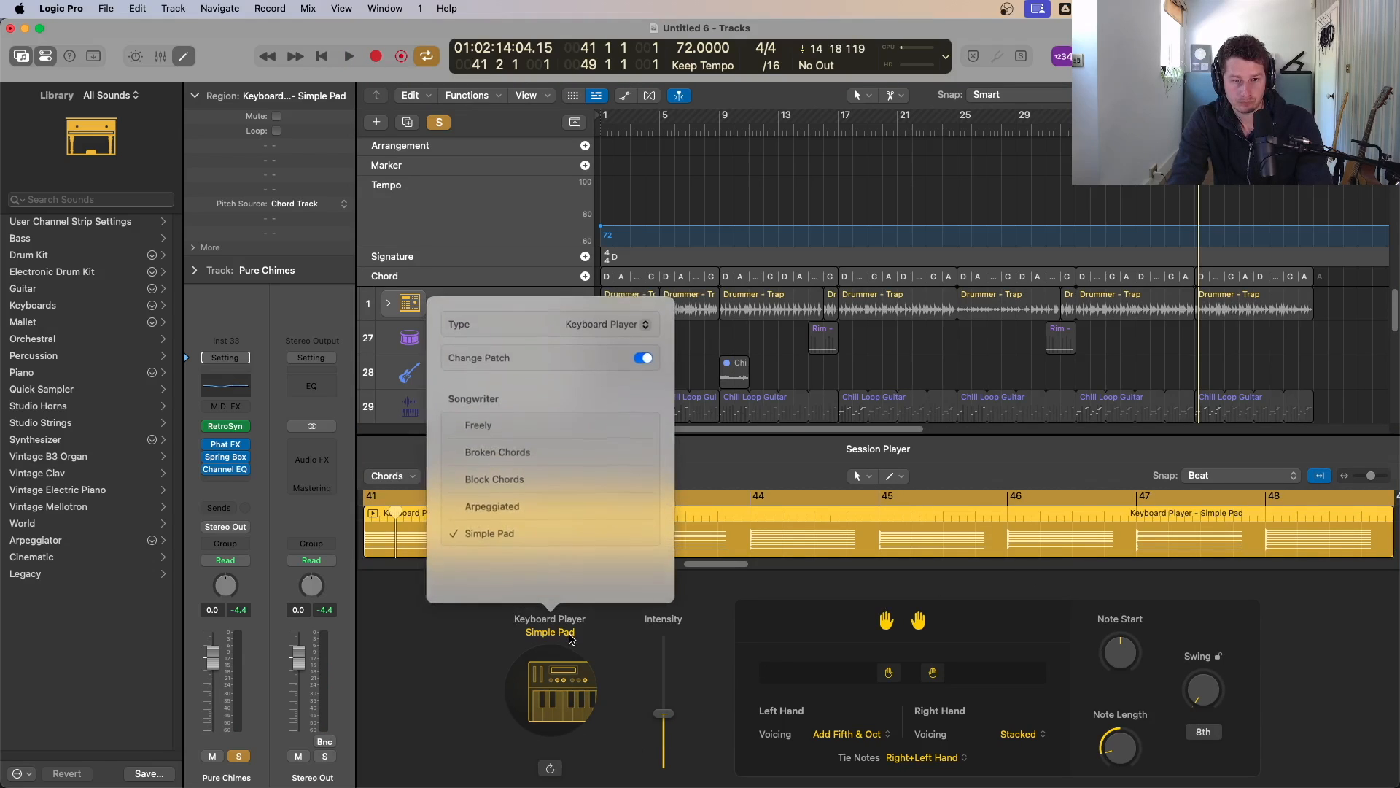
click(503, 506)
key(space)
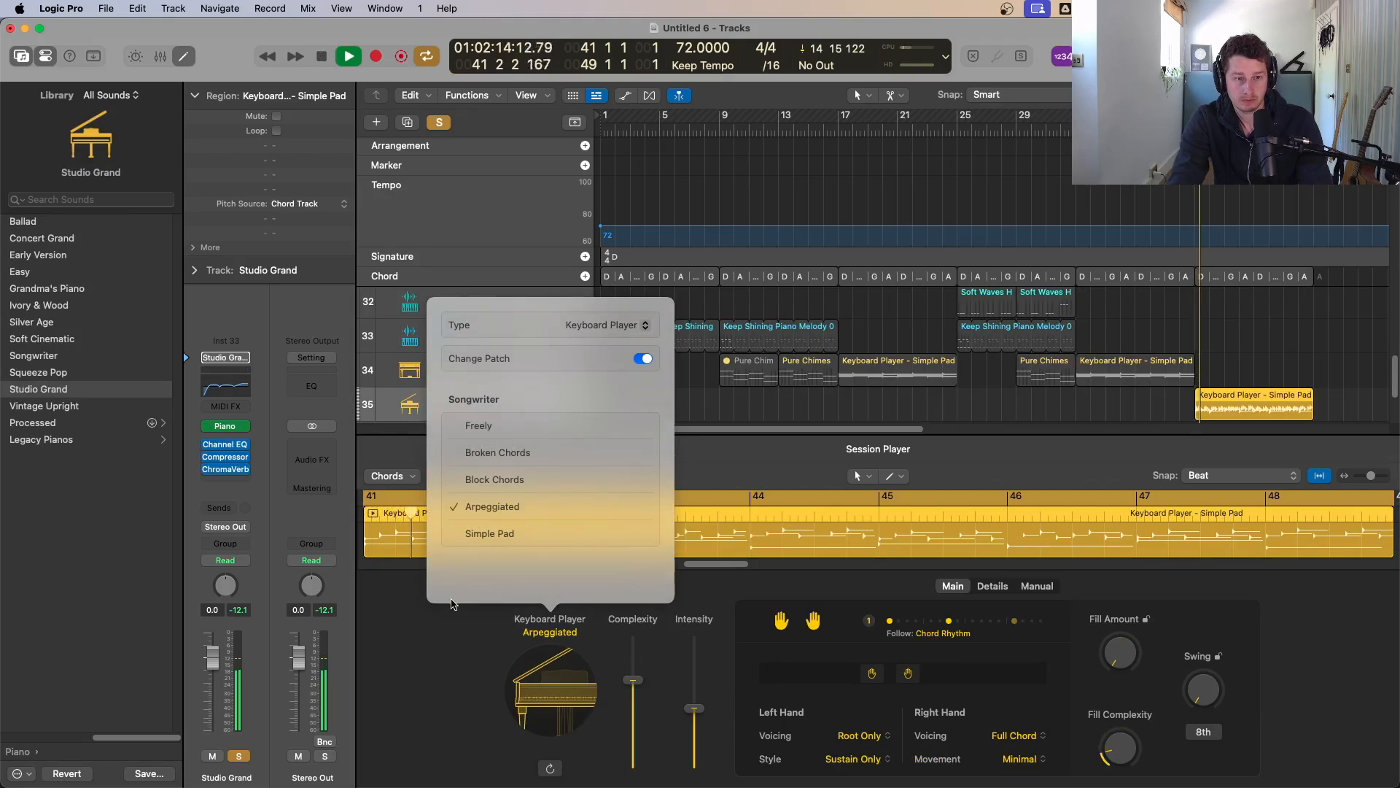
key(space)
key(super+z)
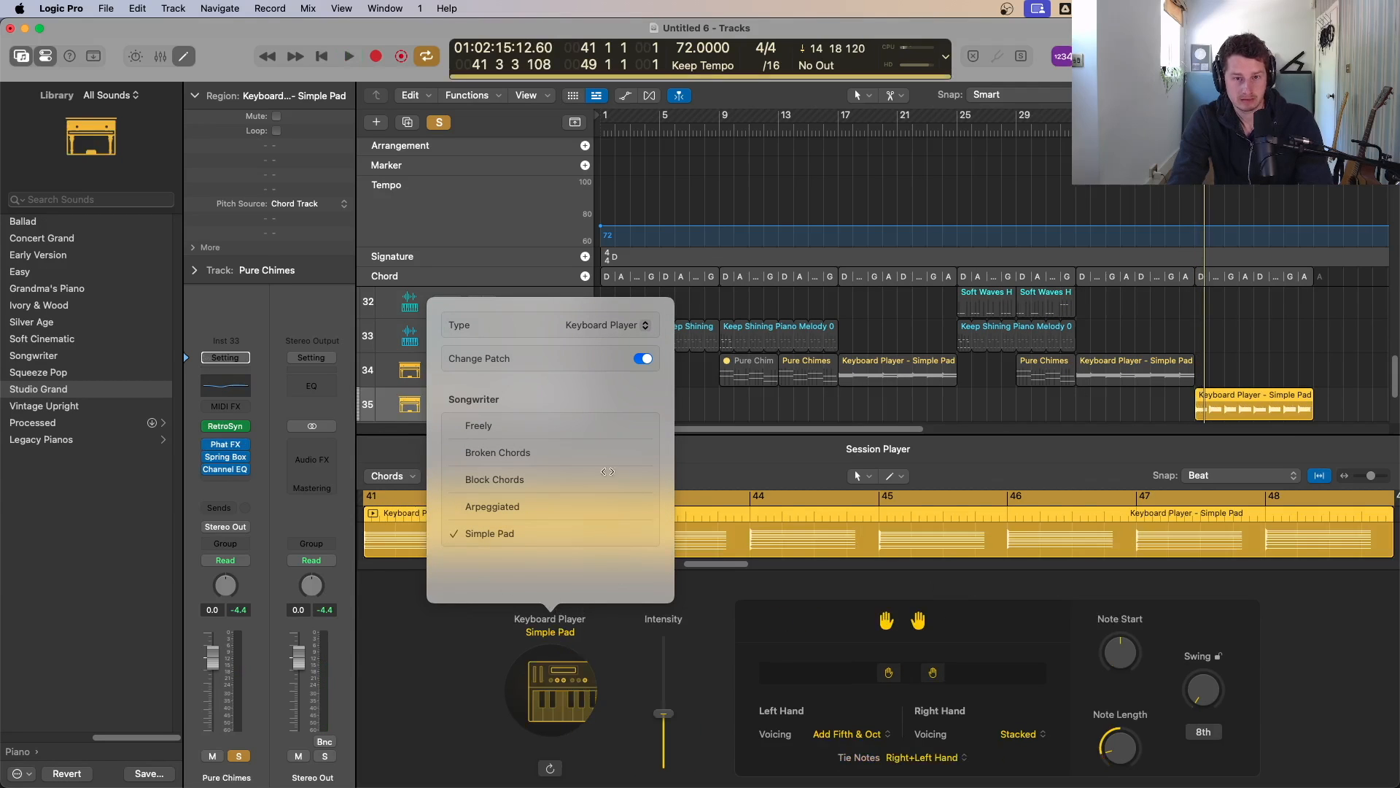
Step: Turn off Change Patch and switch the Keyboard Player style to Arpeggiated
click(643, 359)
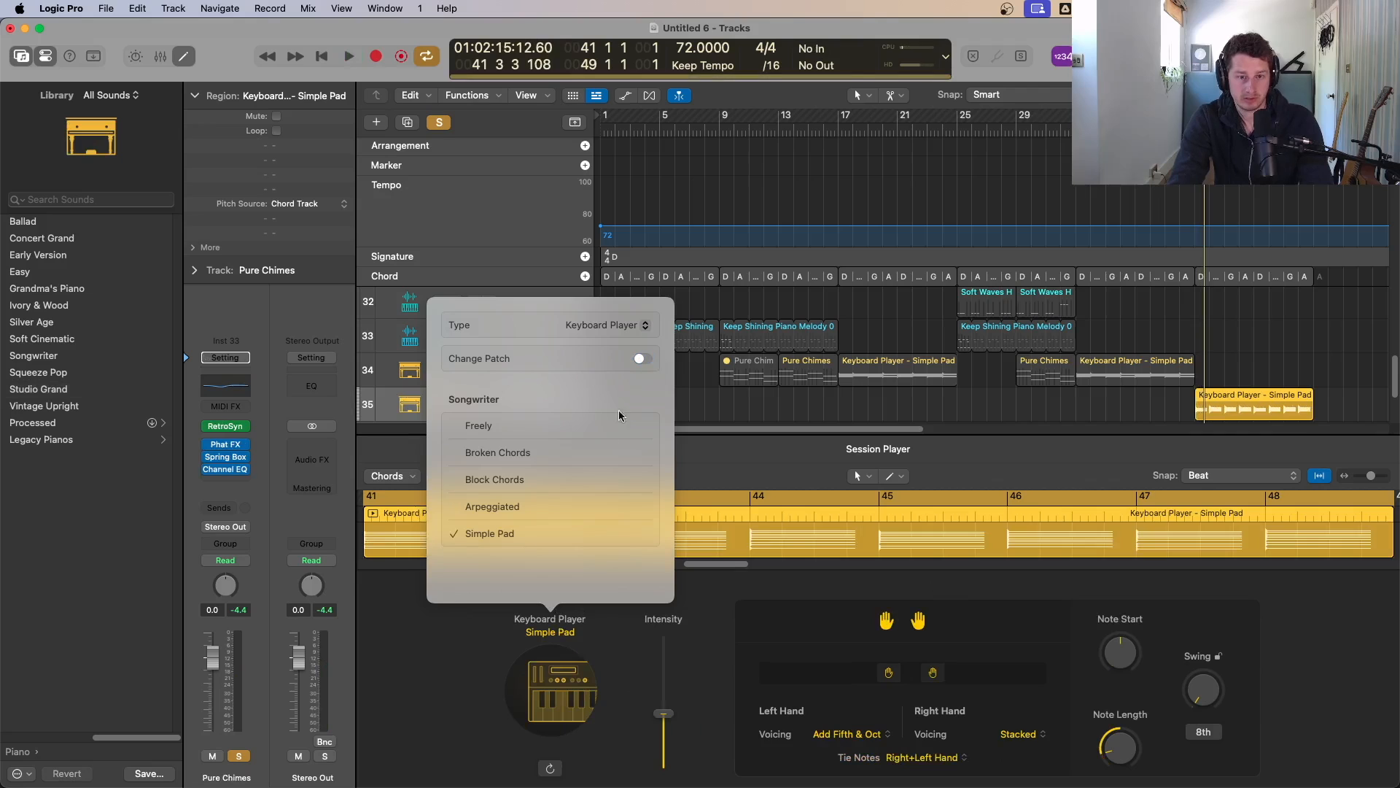
click(508, 509)
key(space)
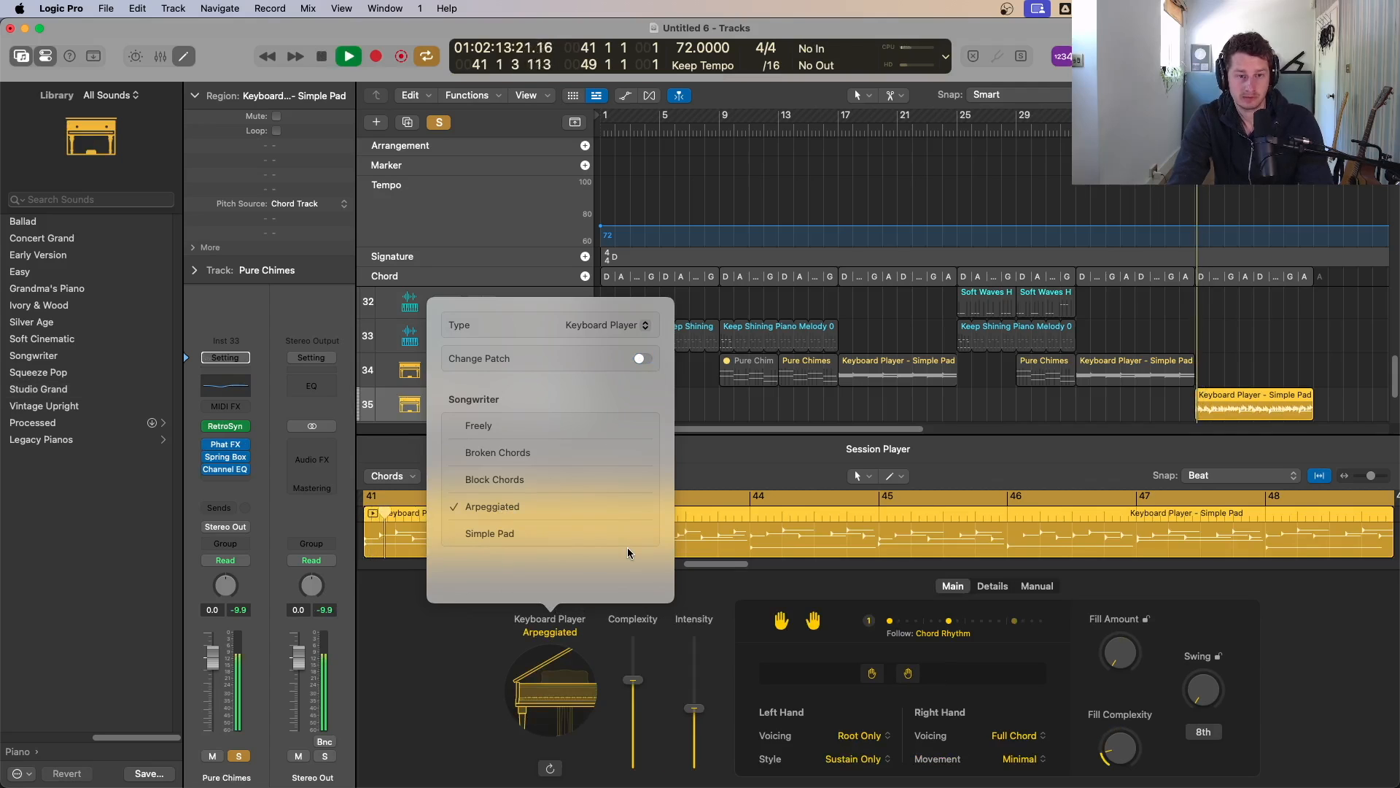
click(239, 756)
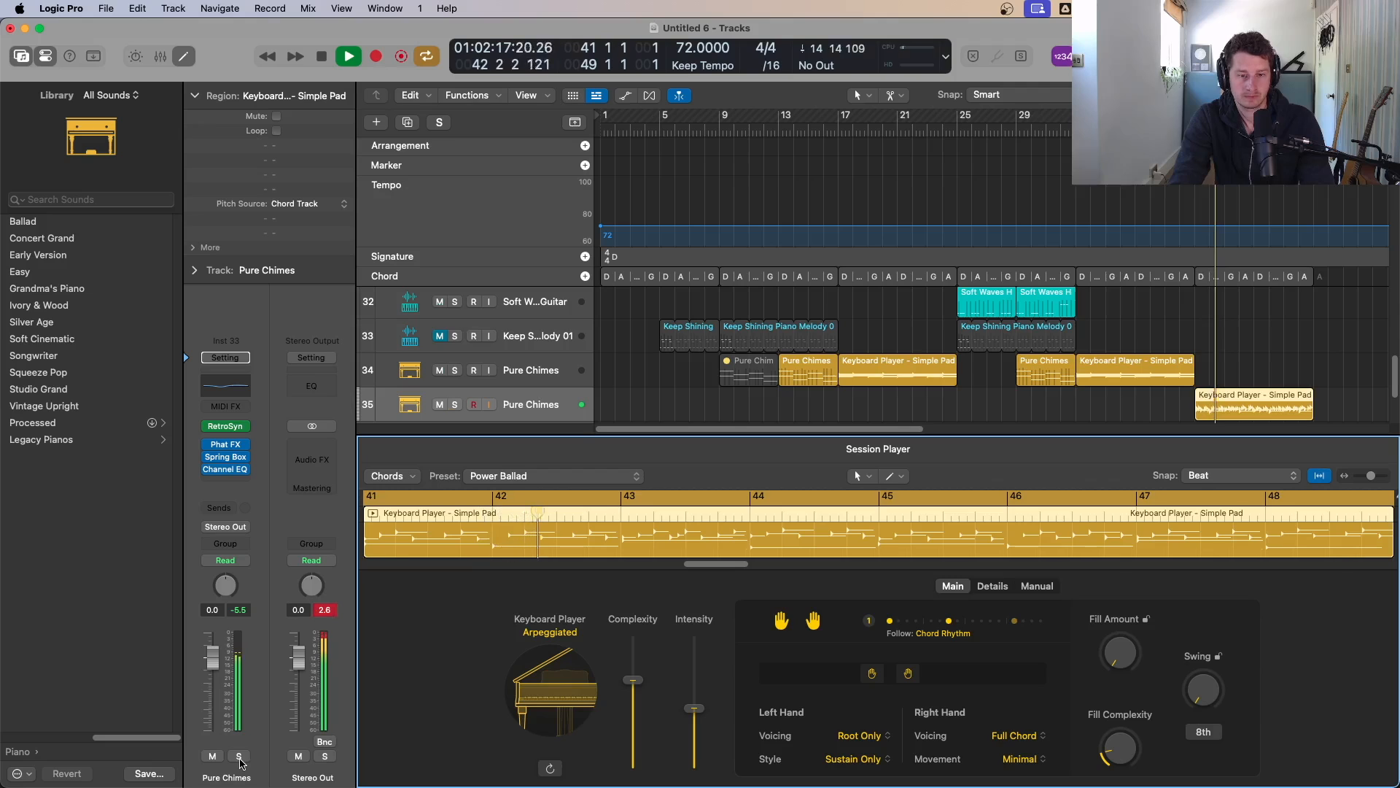
click(239, 756)
key(space)
Step: Change the Keyboard Player style to Block Chords and turn off soloing
click(550, 633)
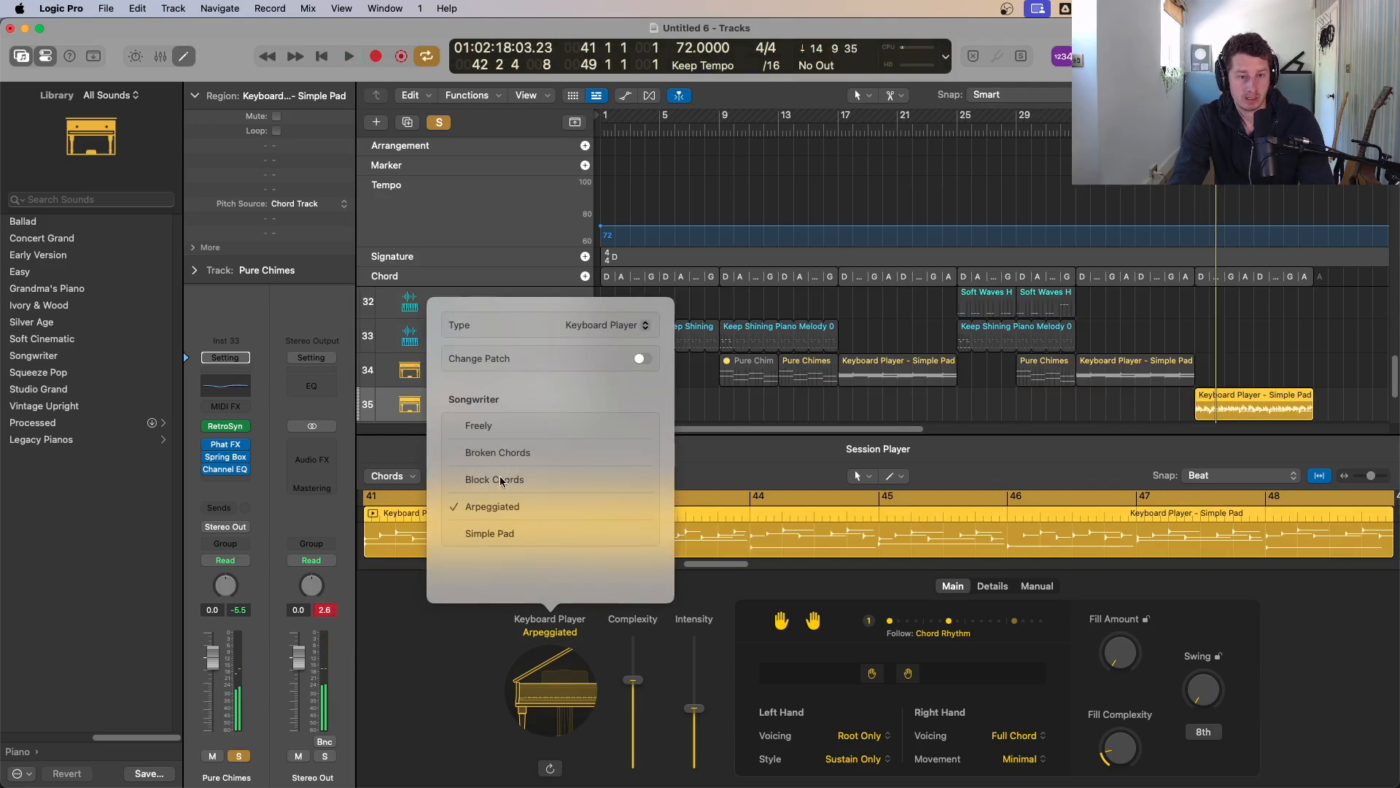
click(496, 479)
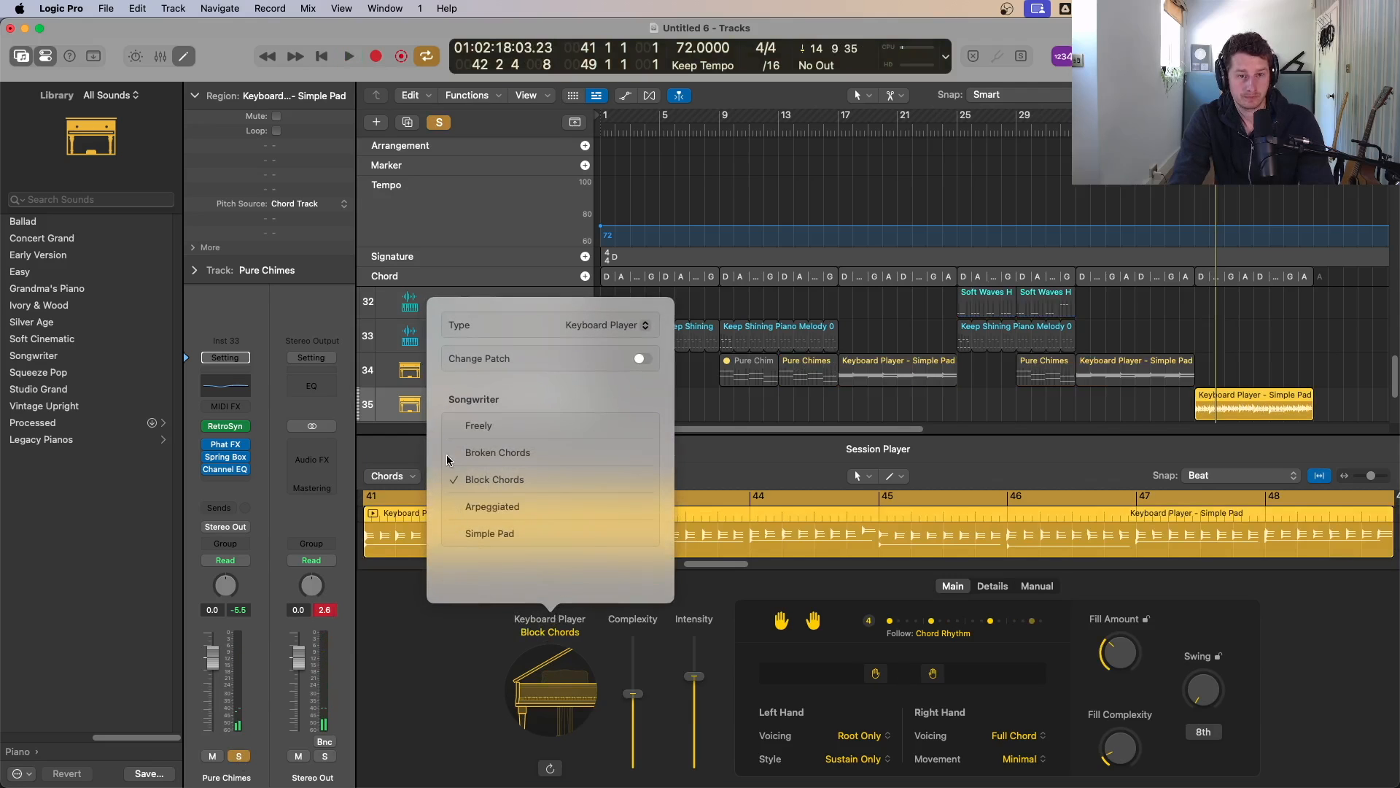
key(space)
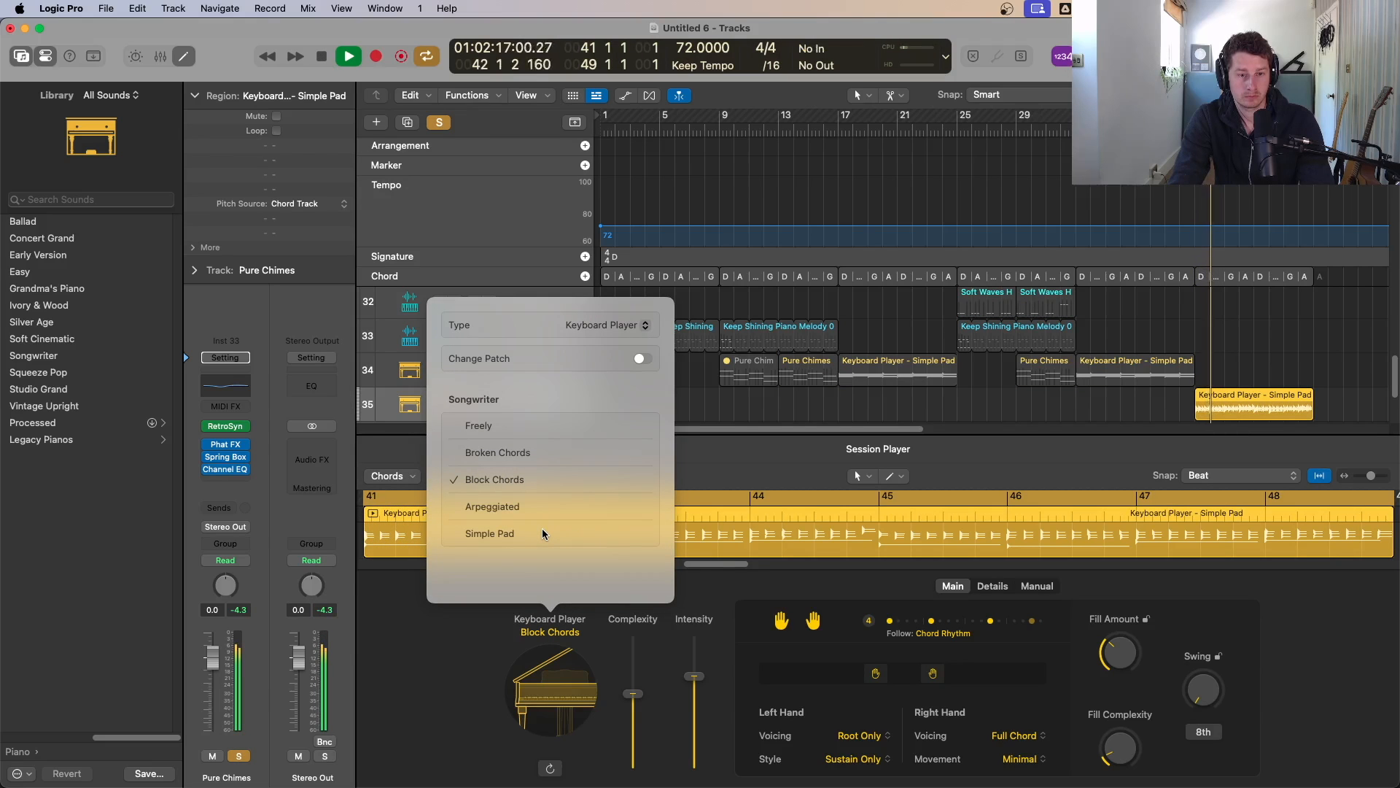
click(440, 122)
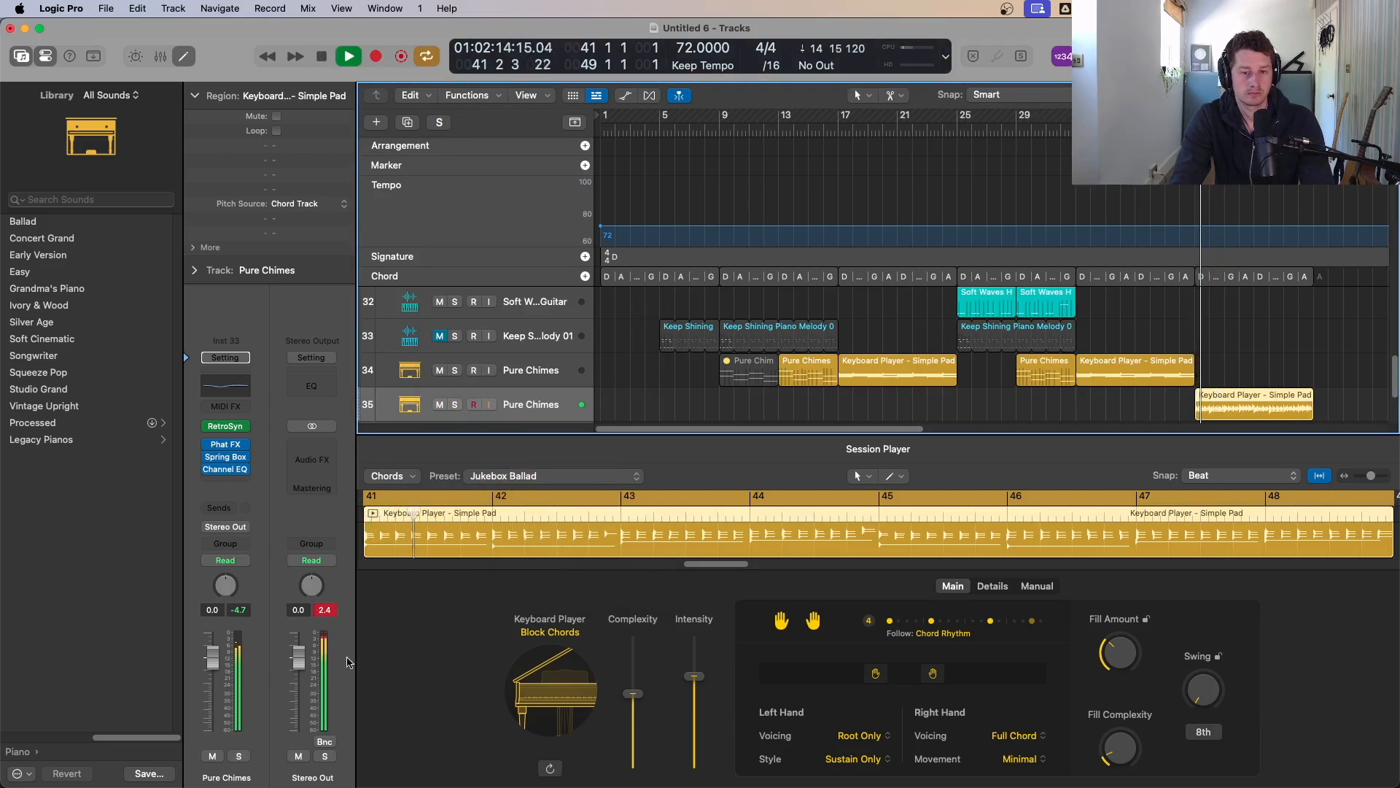
Step: Lower the Keyboard Player's Intensity slightly and close the editor
drag(708, 689, 701, 693)
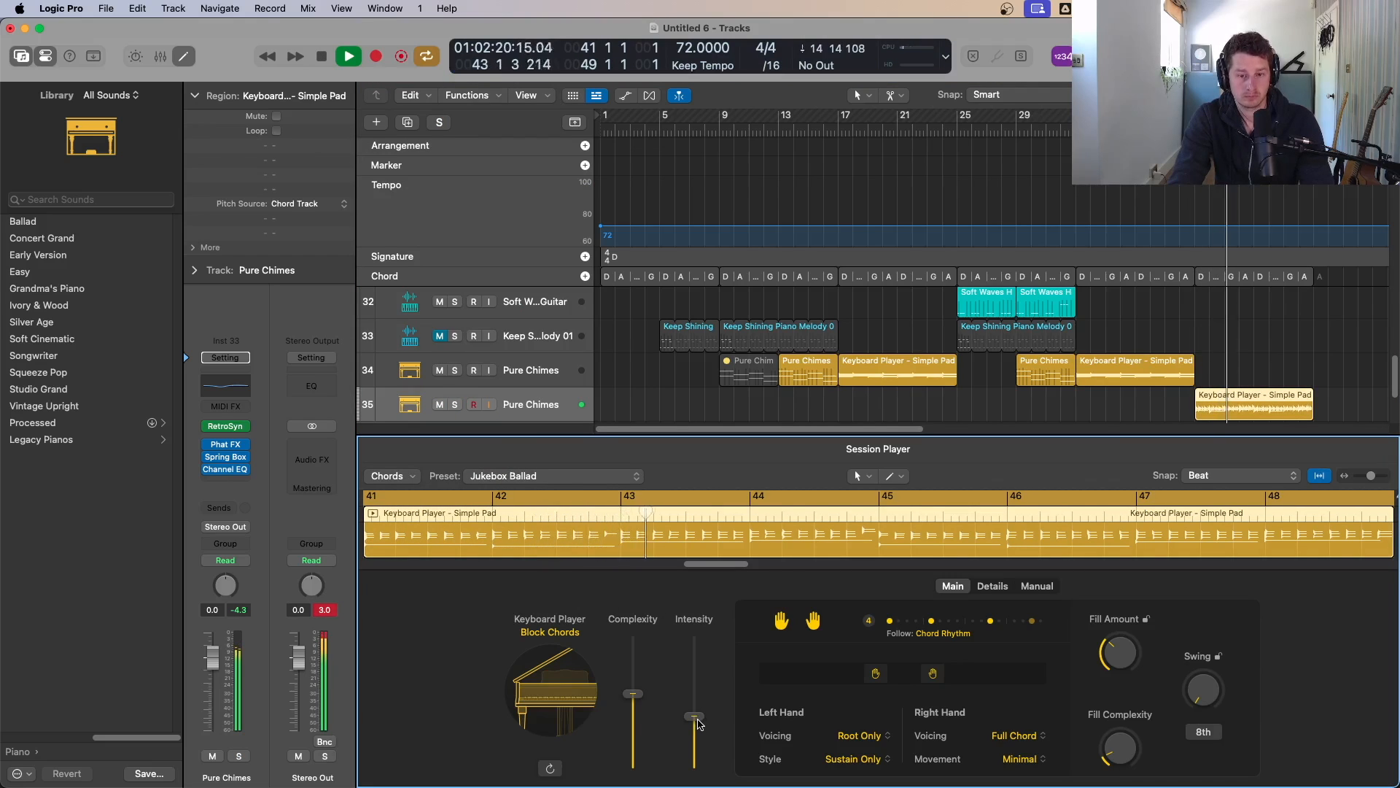
drag(698, 723, 699, 727)
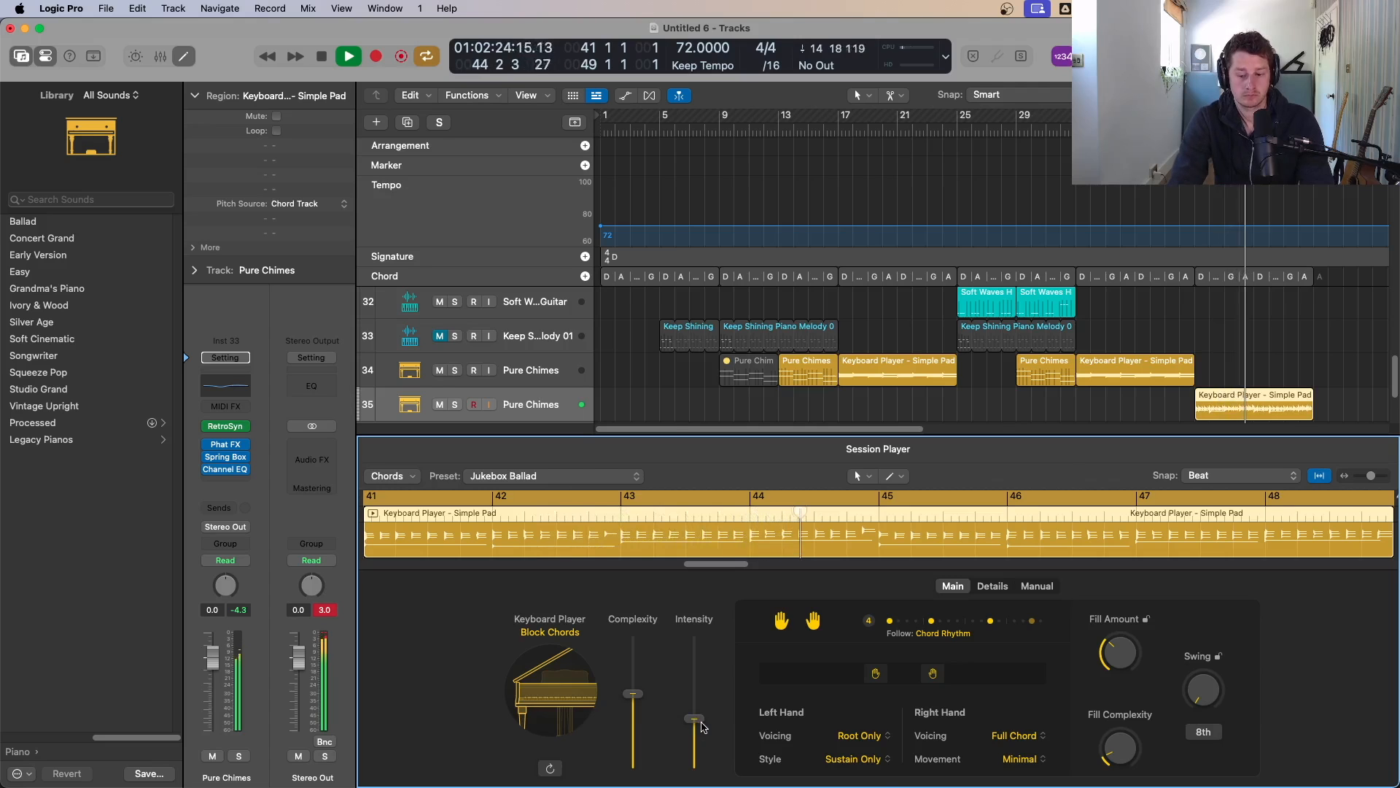
key(p)
key(p)
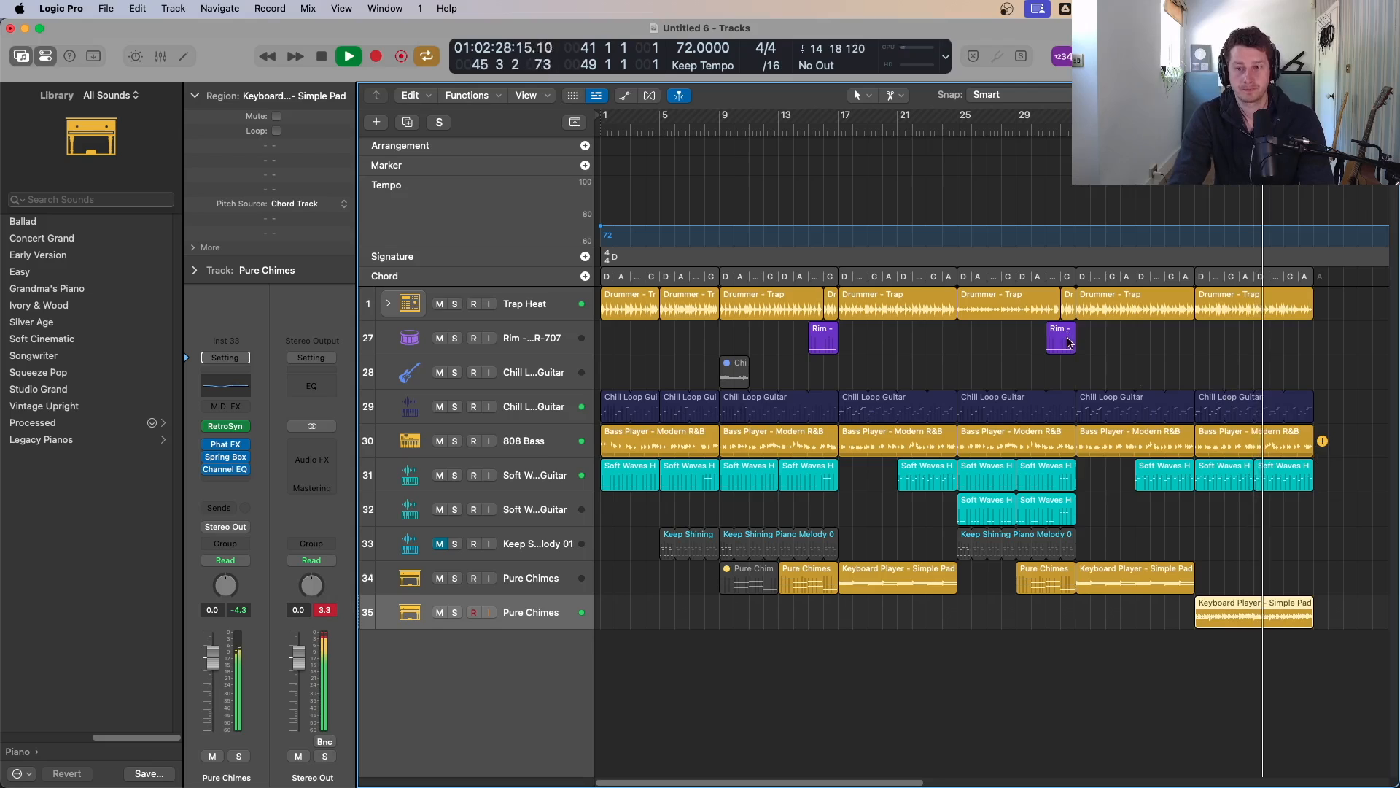
Step: Copy the Rim region to about bar 48 and turn off cycle mode
drag(1067, 343, 1306, 341)
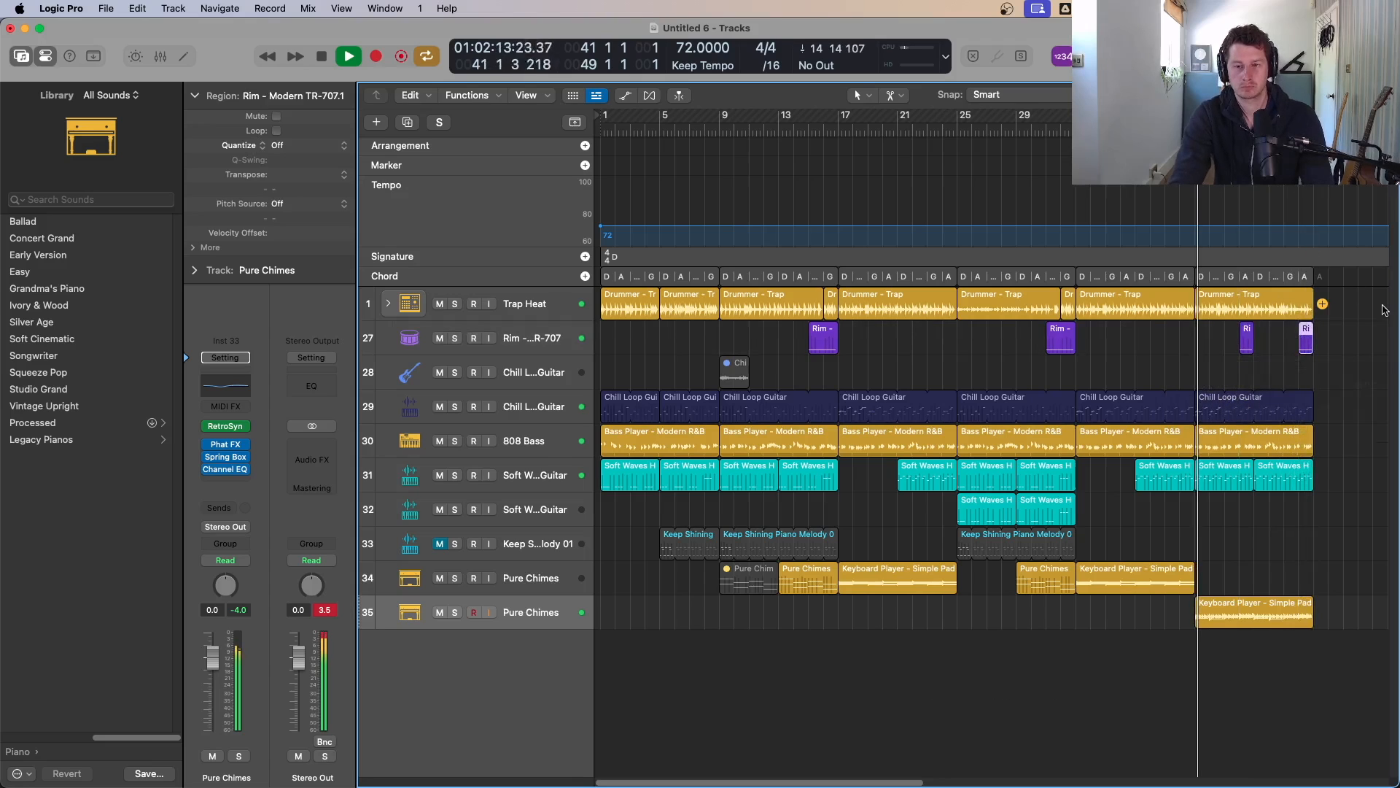
key(c)
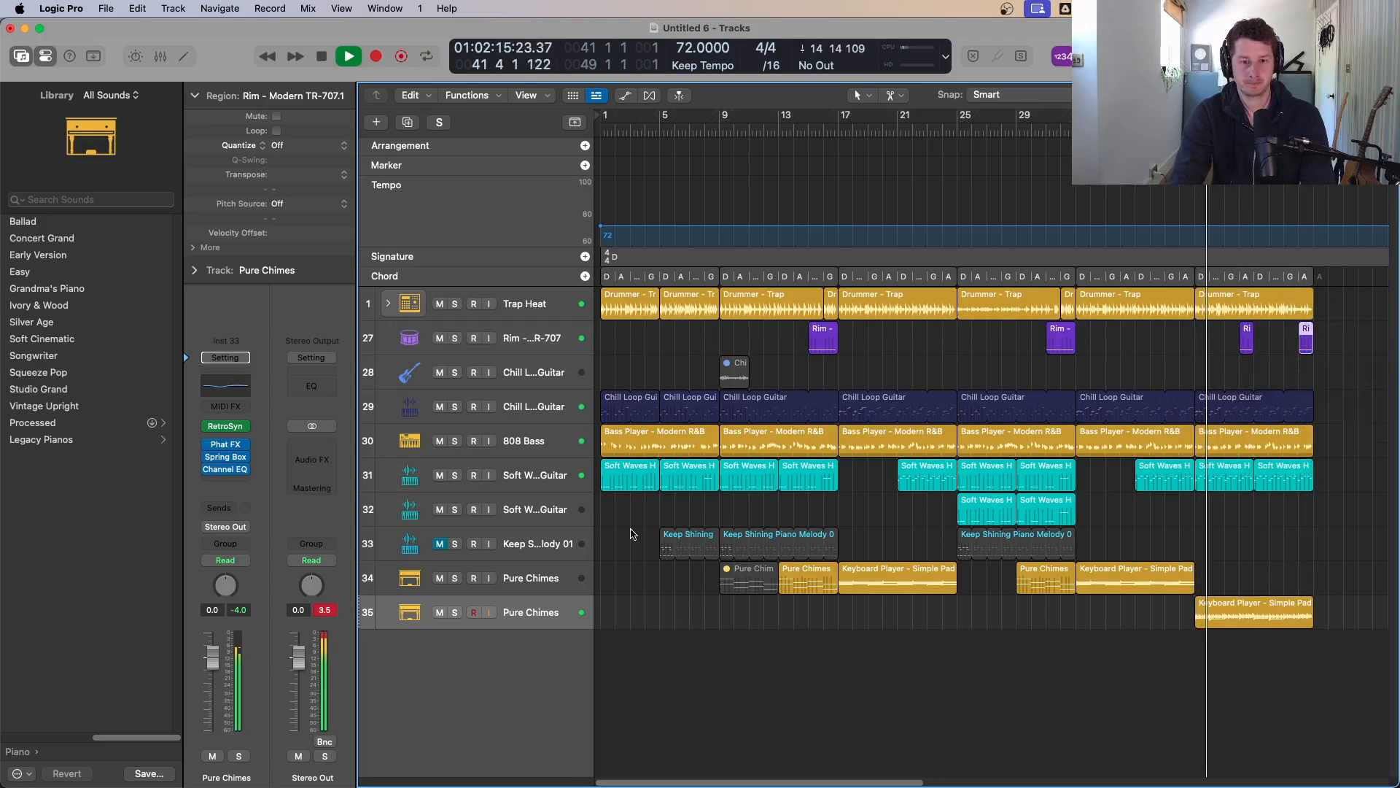
Step: Copy the drum, Chill Loop Guitar, bass and Soft Waves regions from bar 41 to bar 49
drag(632, 534, 1339, 306)
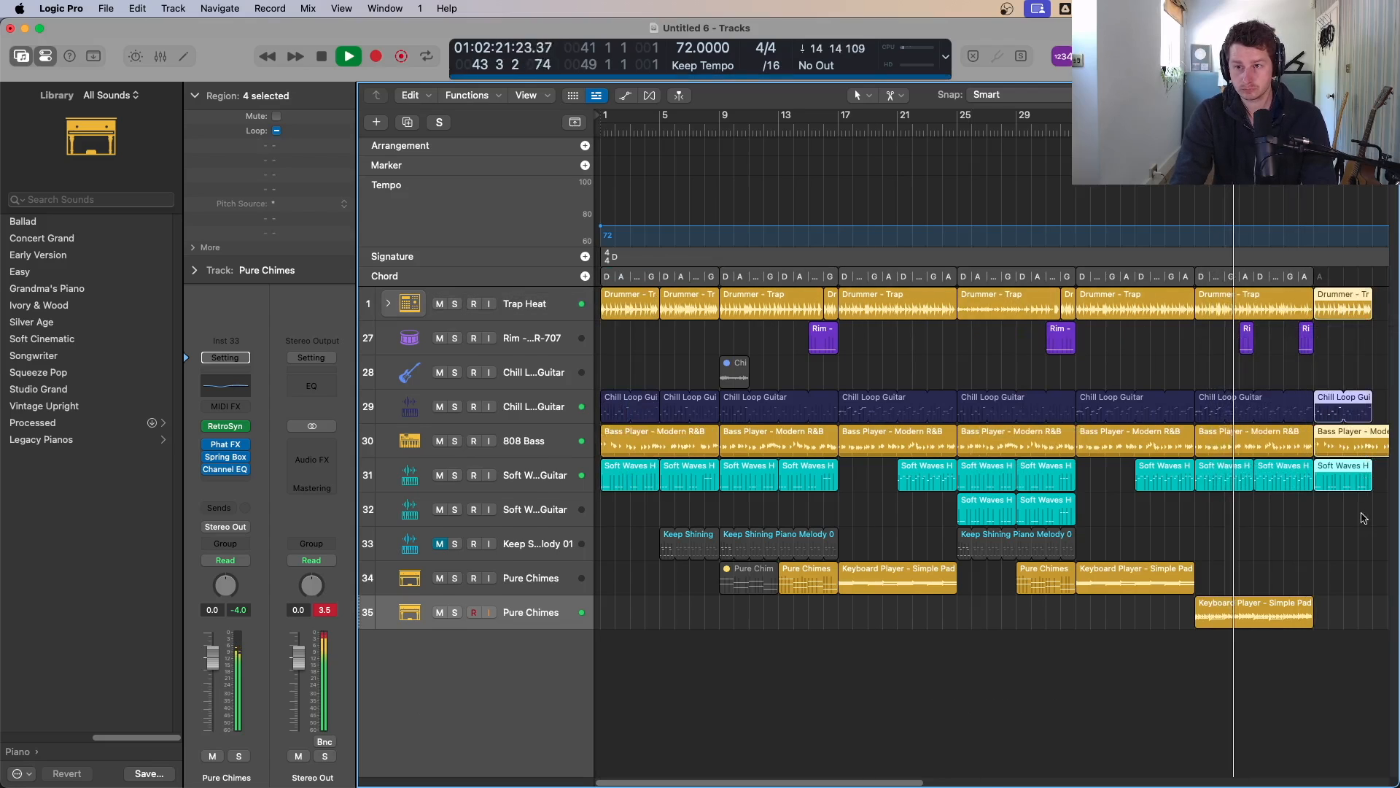
scroll(1363, 517, down, 2)
click(1291, 369)
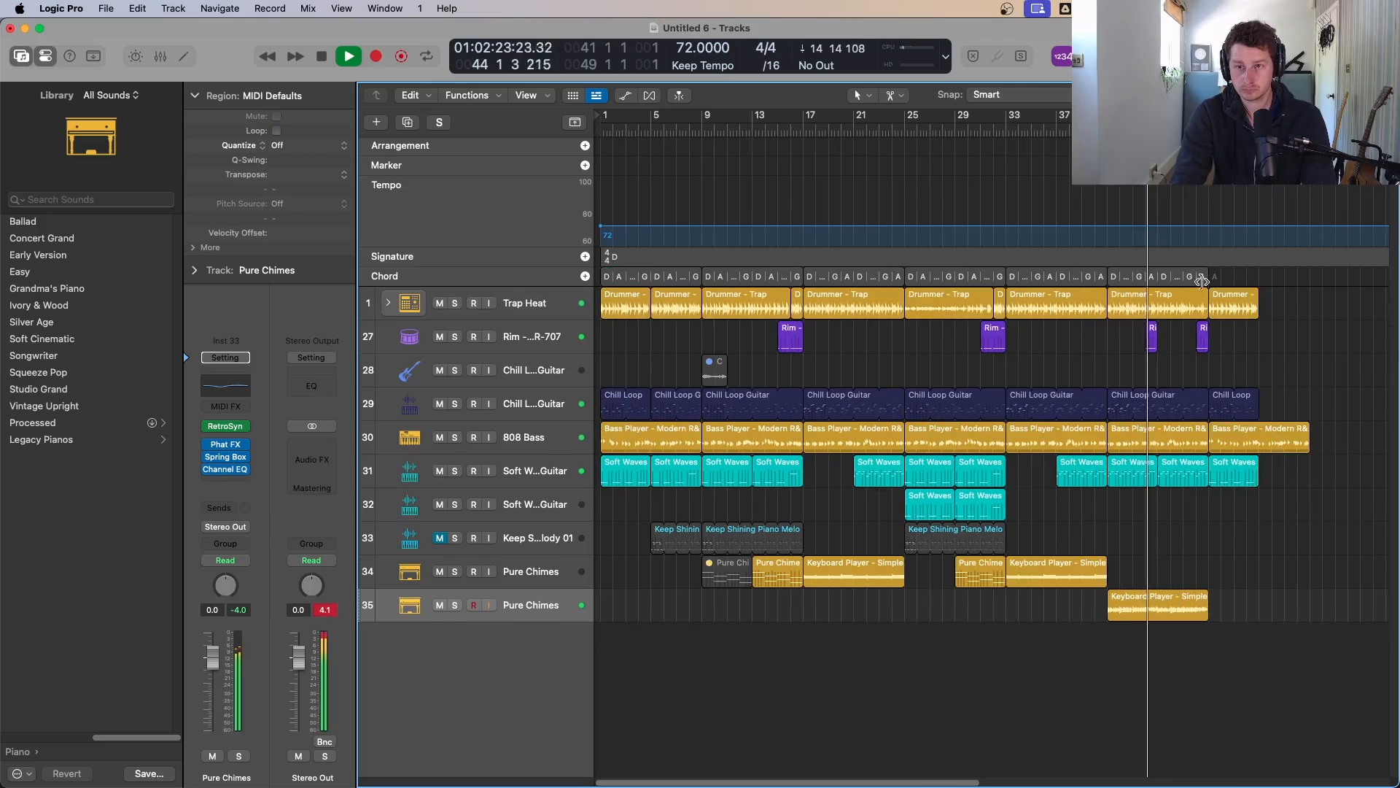
Step: Delete the overlapping copied Bass Player region at bar 49
super+click(1263, 439)
click(1282, 436)
key(Delete)
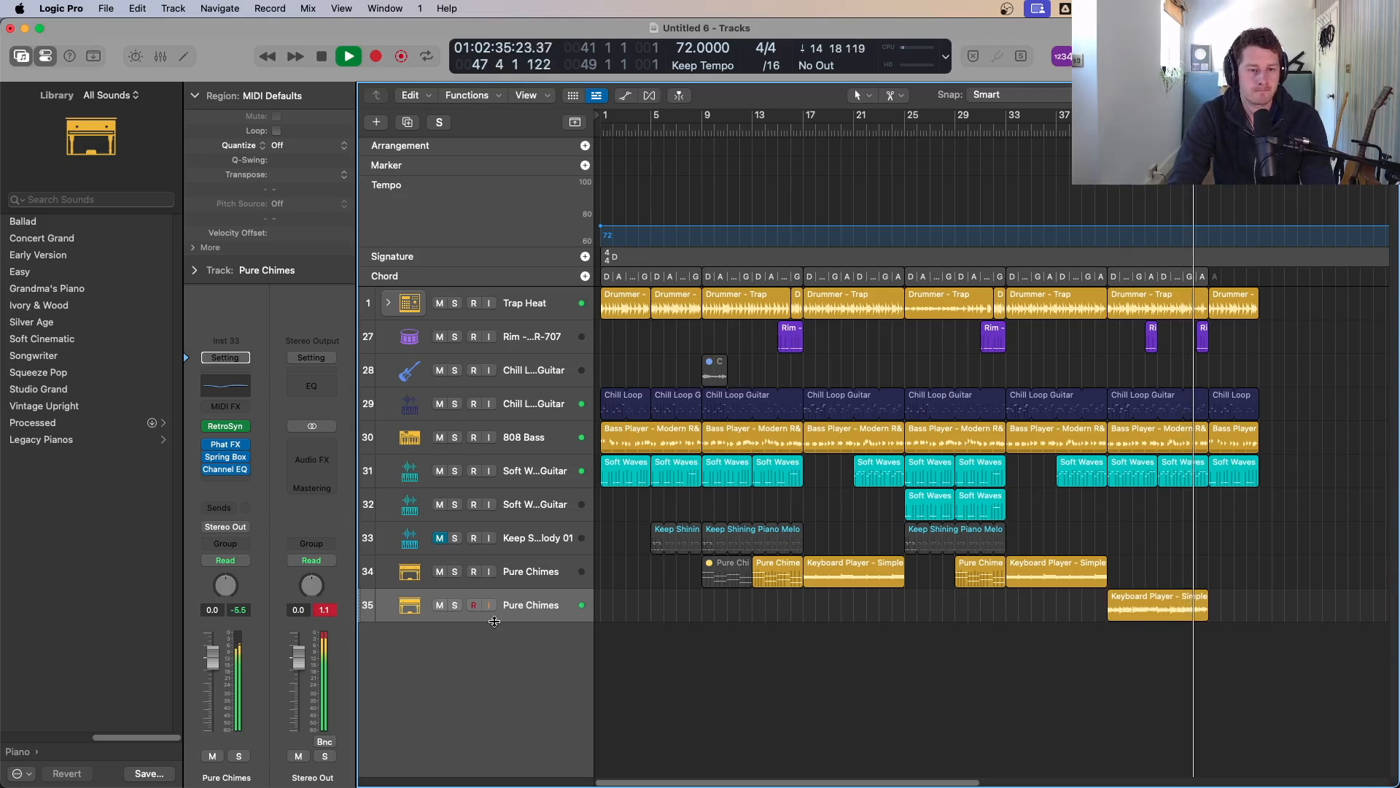
click(311, 442)
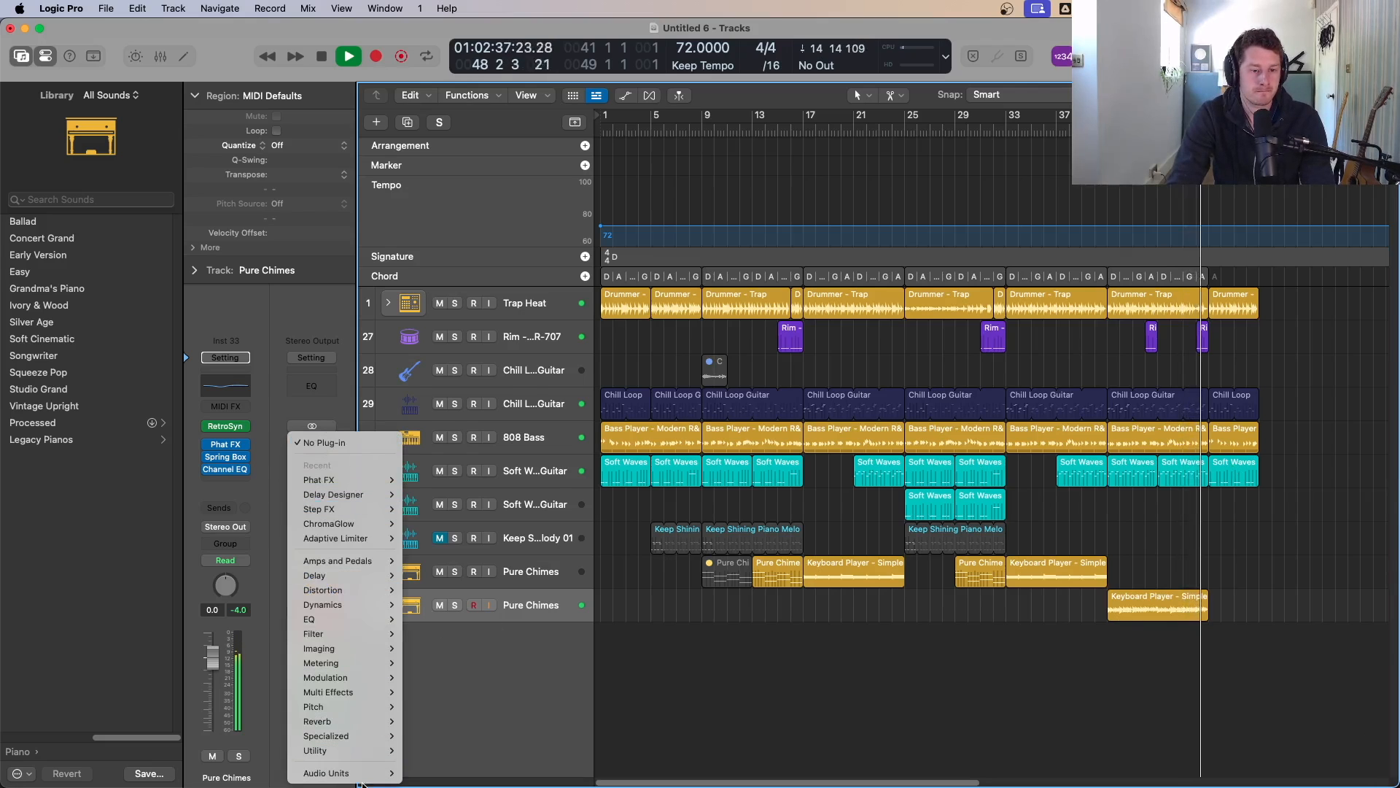
mouse_move(359, 773)
mouse_move(454, 440)
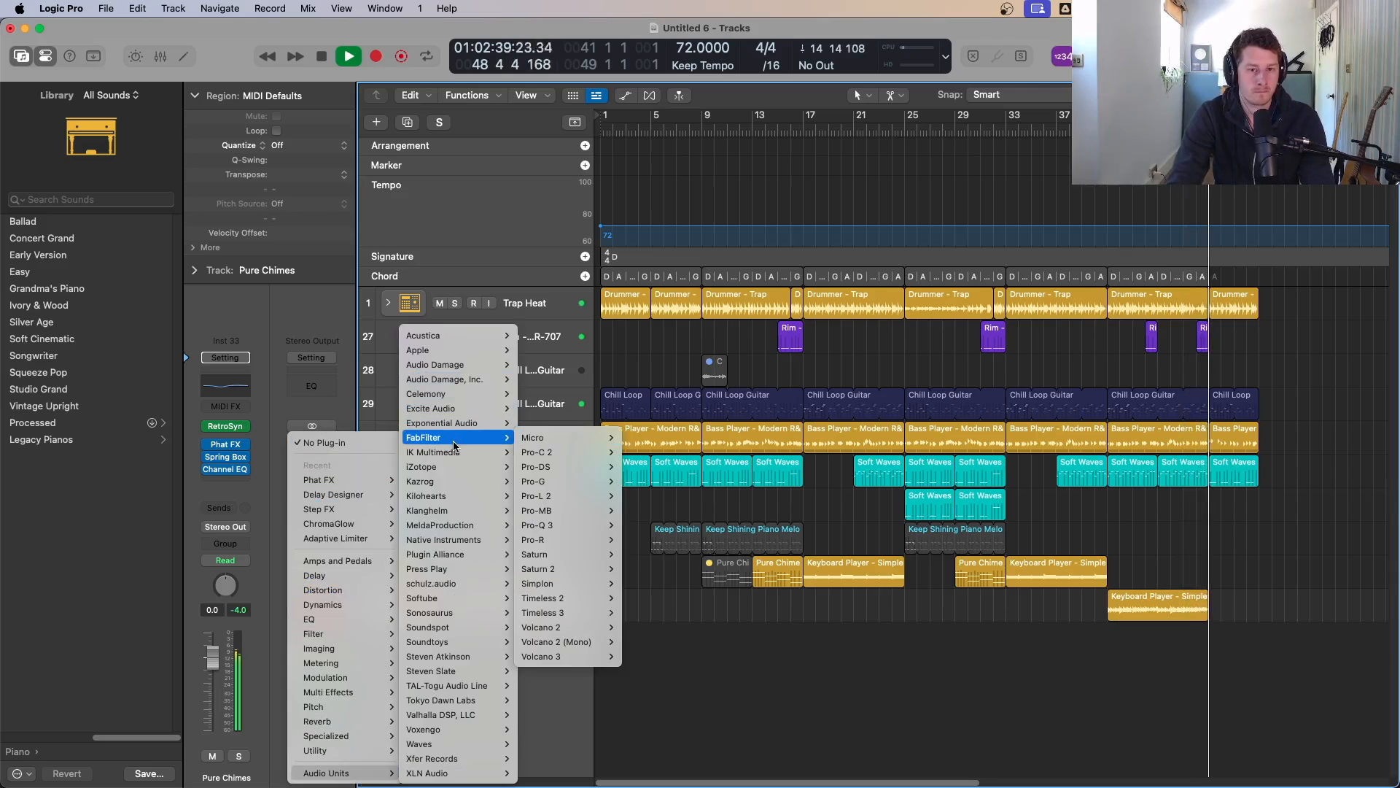
click(745, 654)
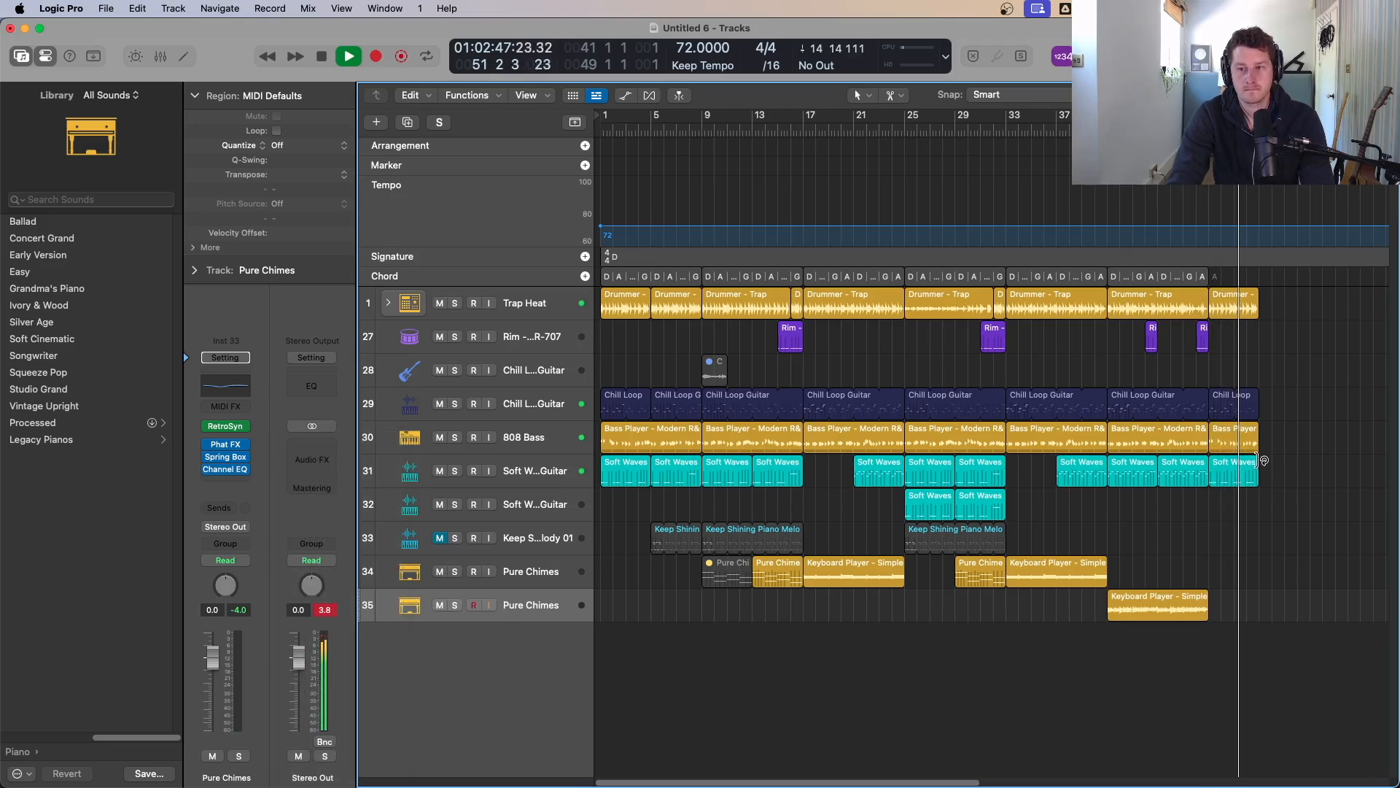
Step: Set the cycle to bars 49–53 and open the copied Soft Waves and Chill Loop Guitar regions in the Piano Roll
drag(1209, 116, 1246, 115)
double_click(1217, 472)
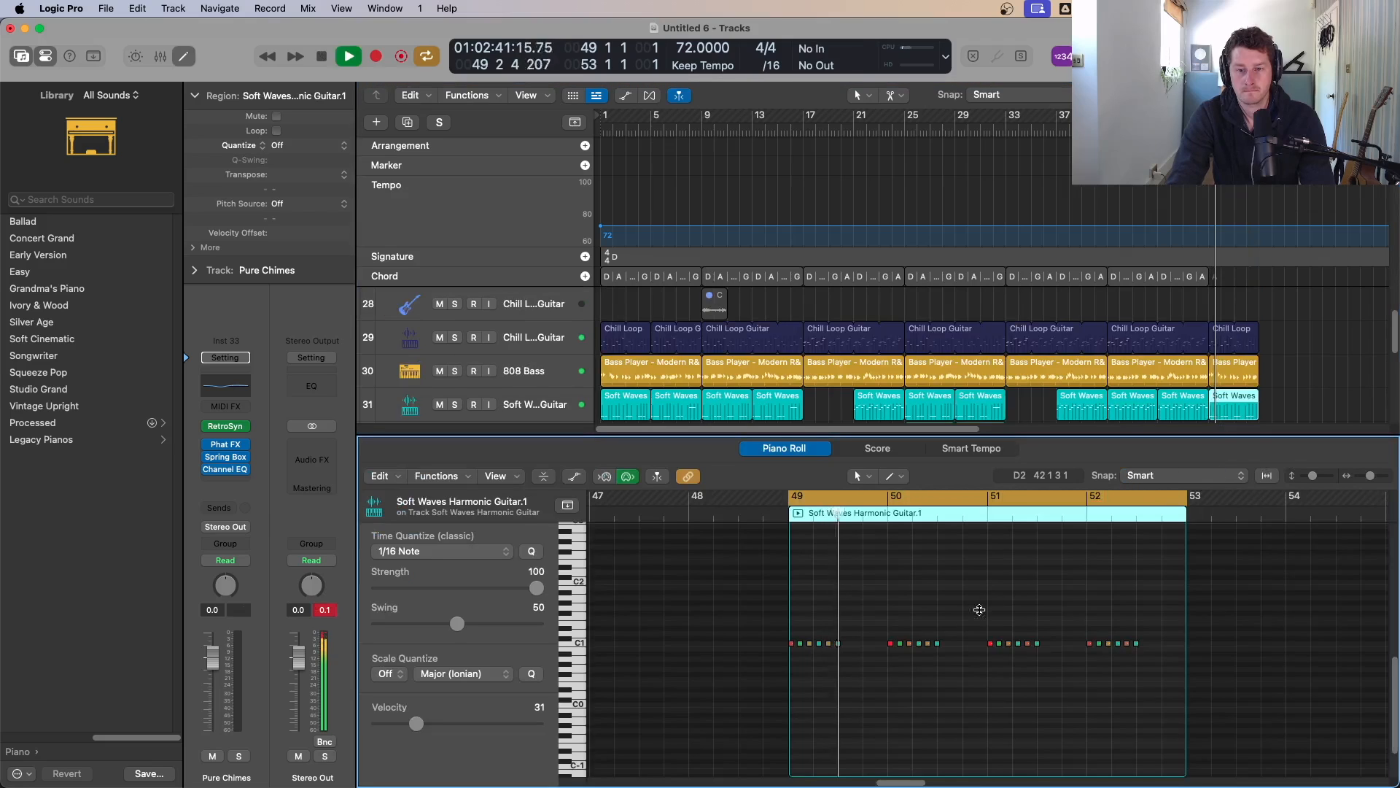
key(e)
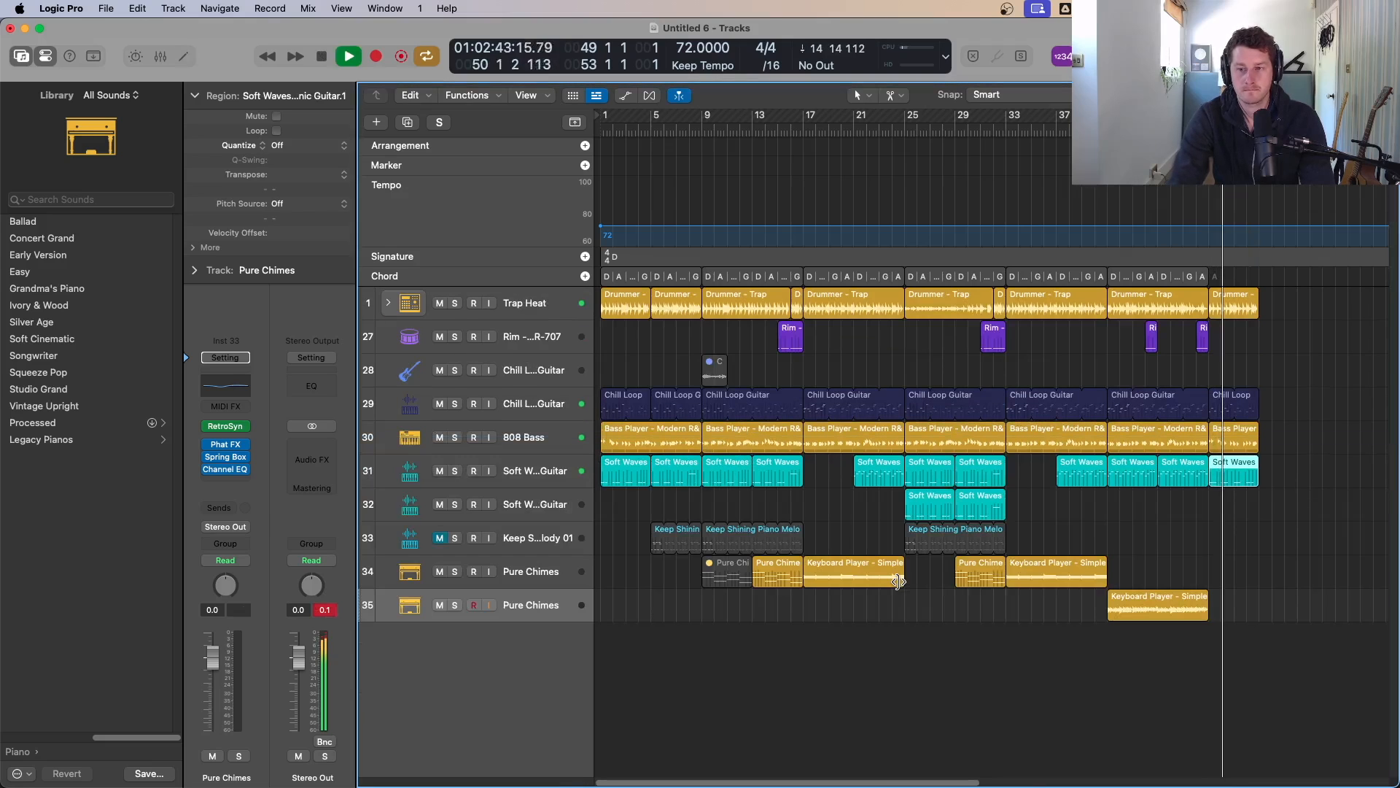
click(1244, 408)
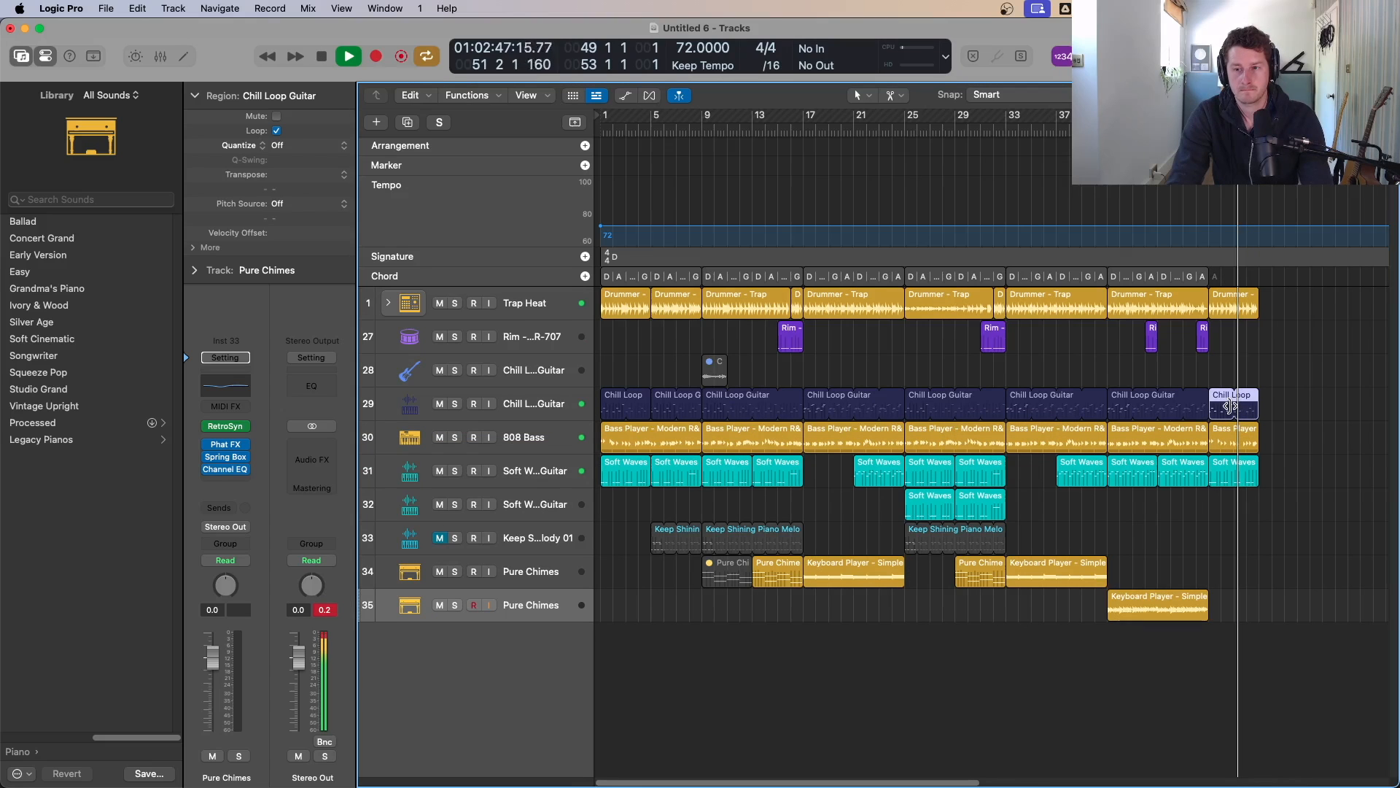
double_click(1233, 407)
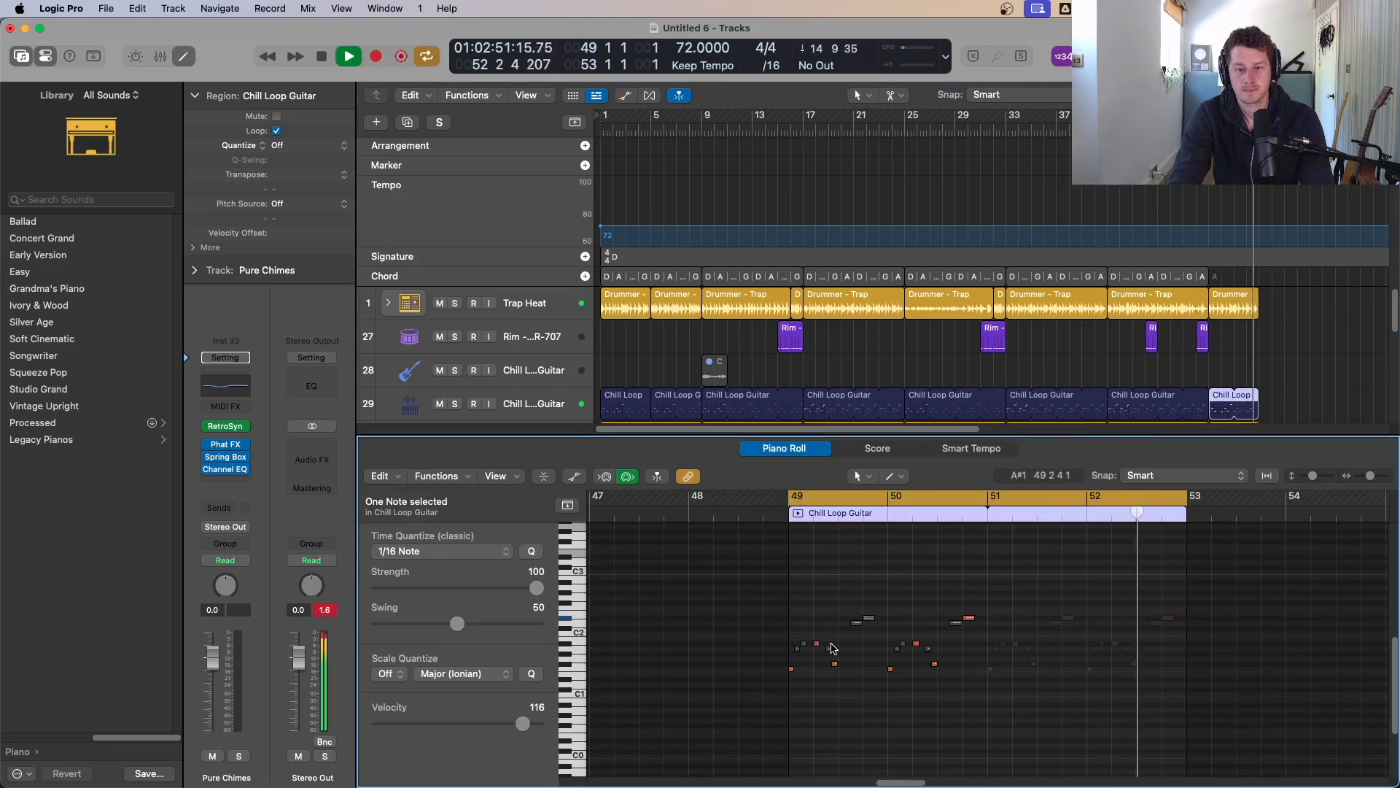
Step: Open the drummer region at bar 49 in the Session Player, raise its complexity and lower its intensity
key(e)
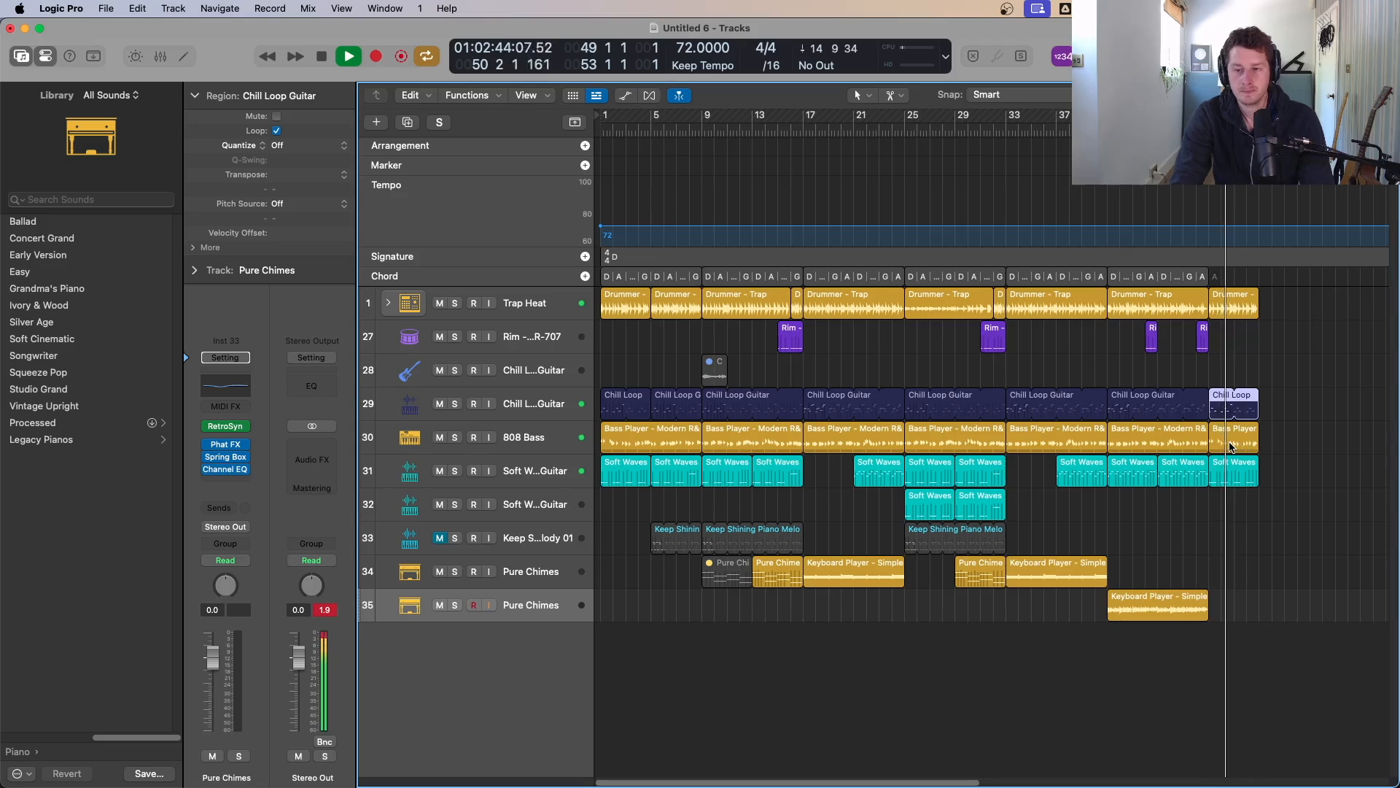
double_click(1227, 301)
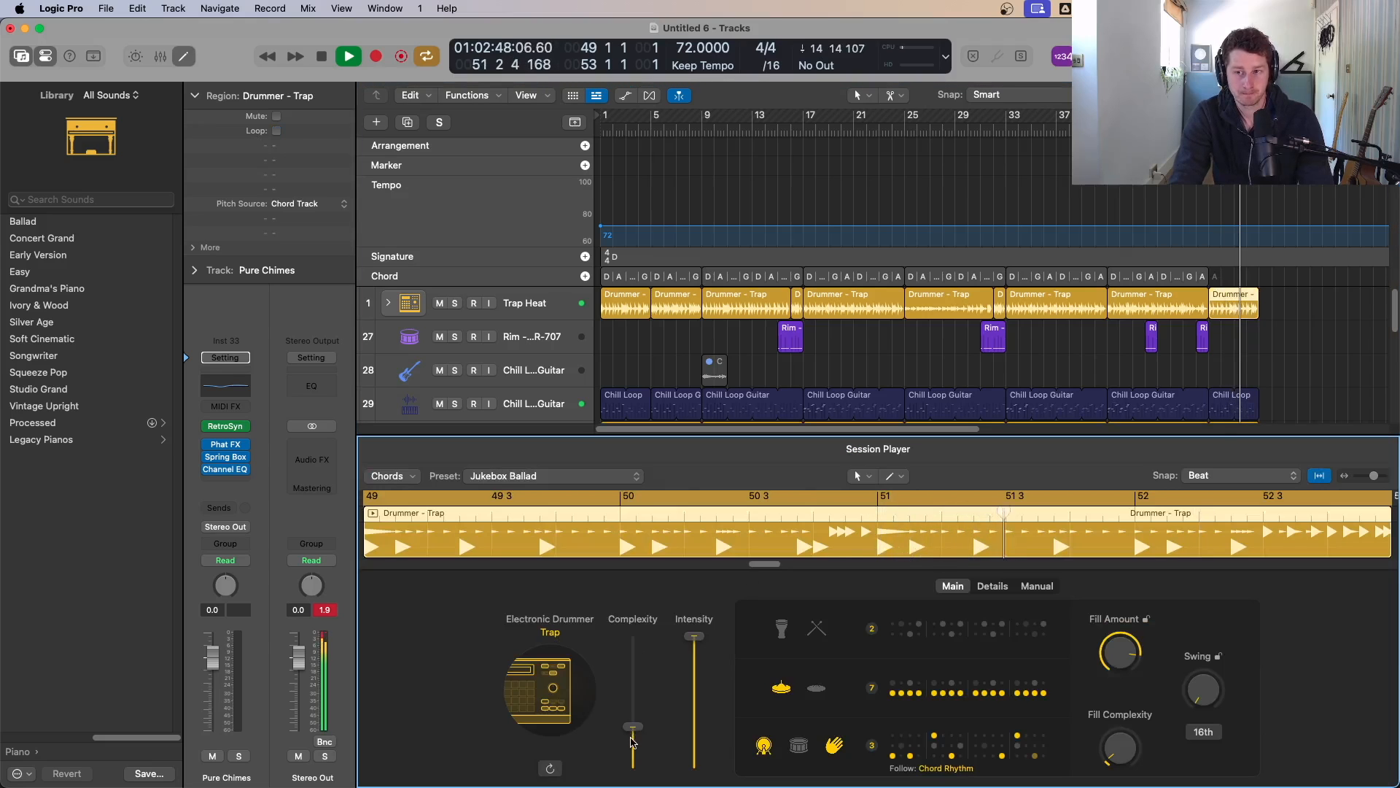
drag(631, 741, 643, 699)
drag(695, 636, 701, 695)
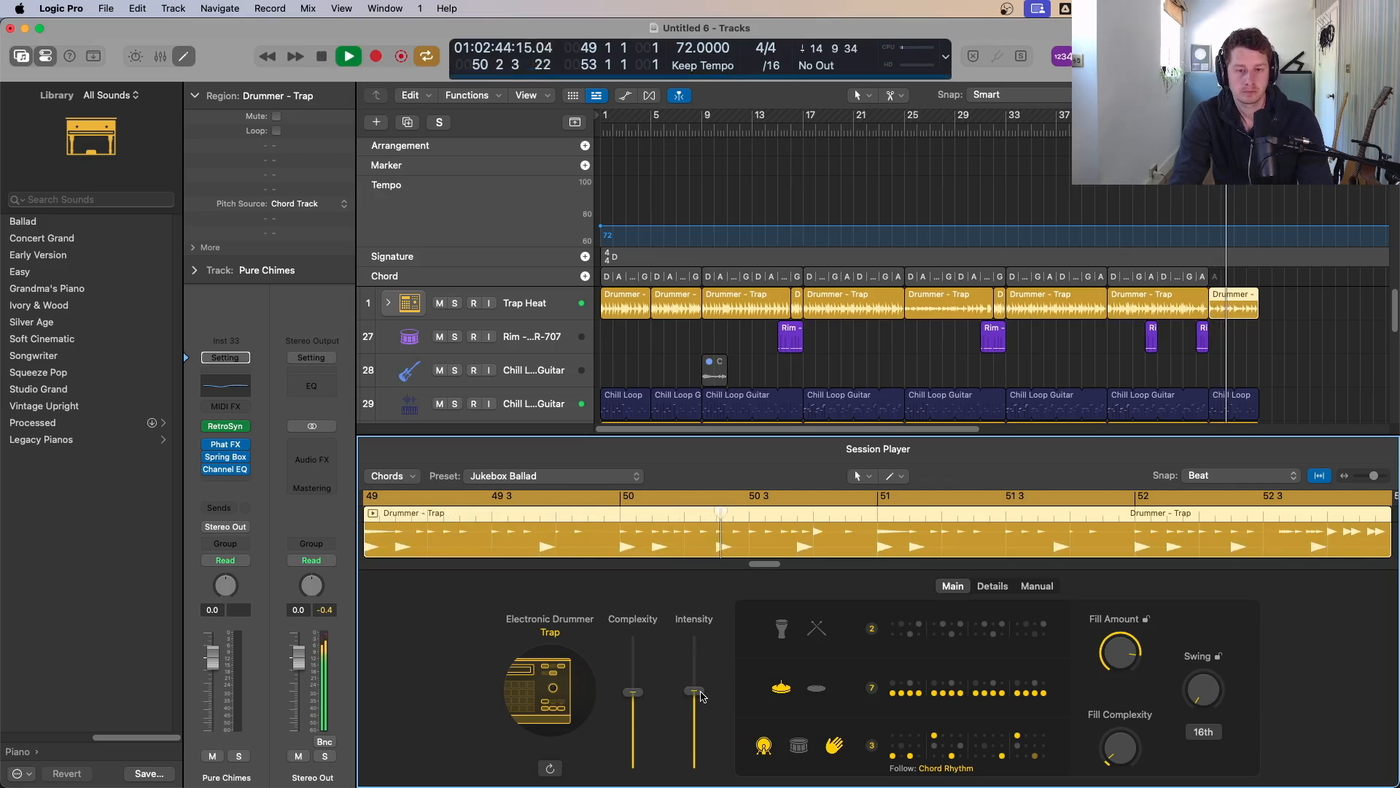
key(p)
key(p)
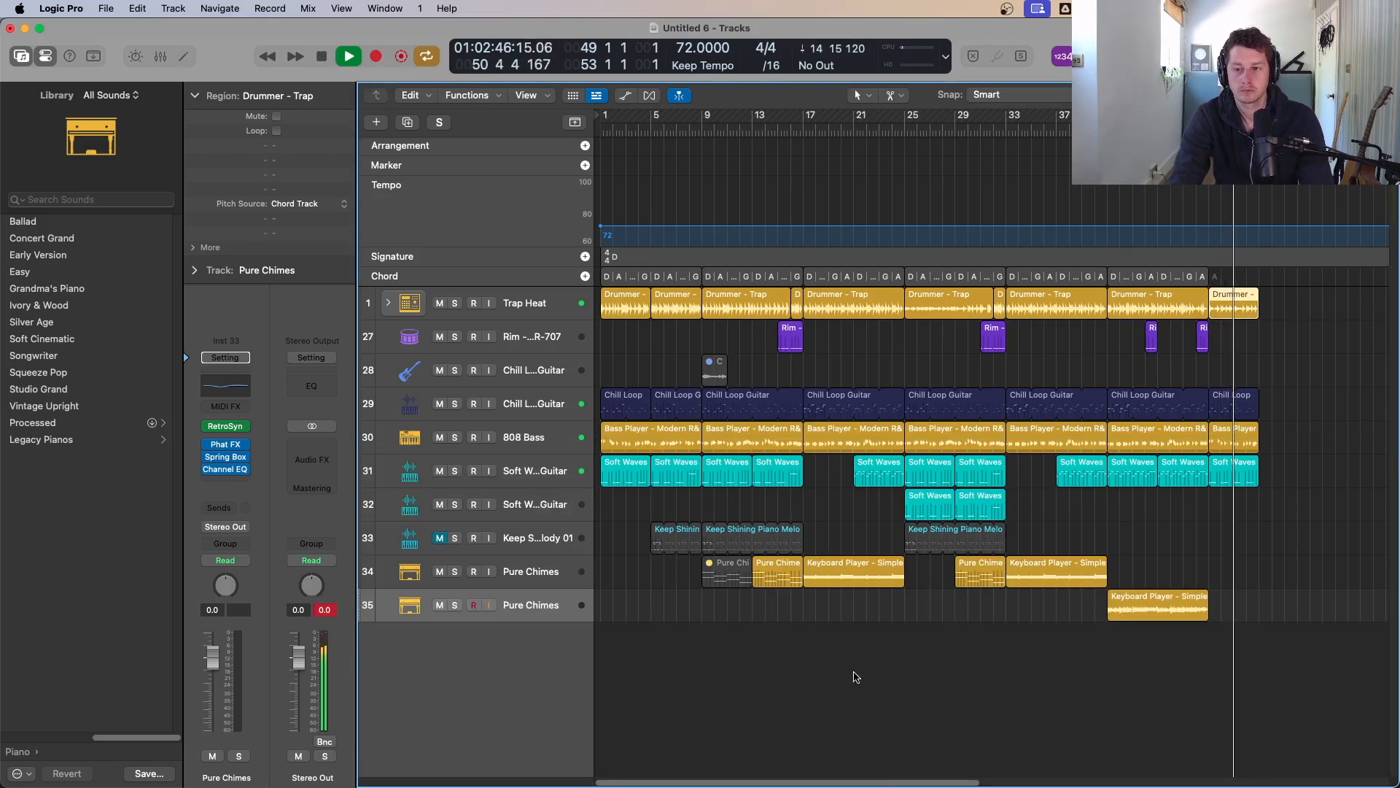
Step: Audition the two Soft Waves guitar tracks from bar 25, soloing each in turn
click(1228, 479)
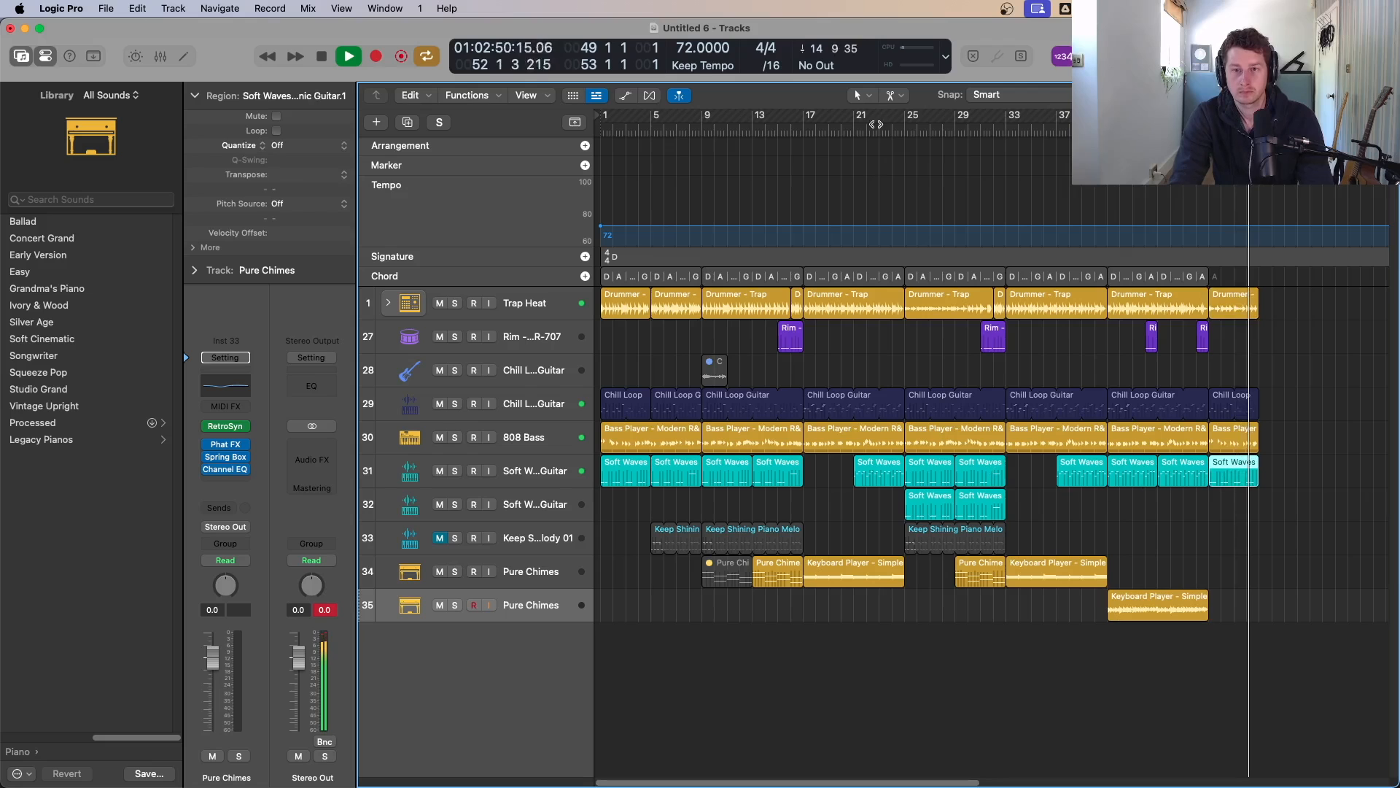
click(908, 124)
click(454, 471)
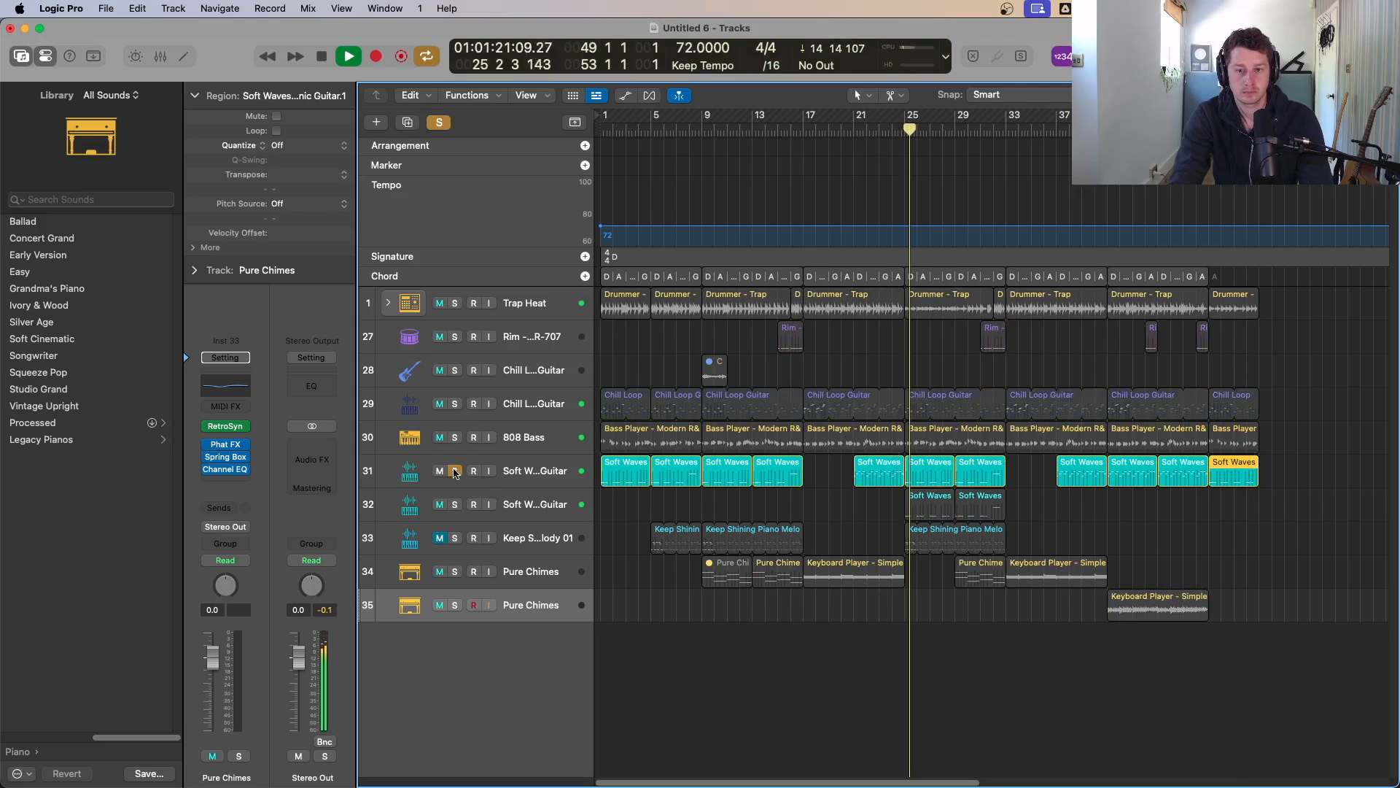
alt+click(455, 505)
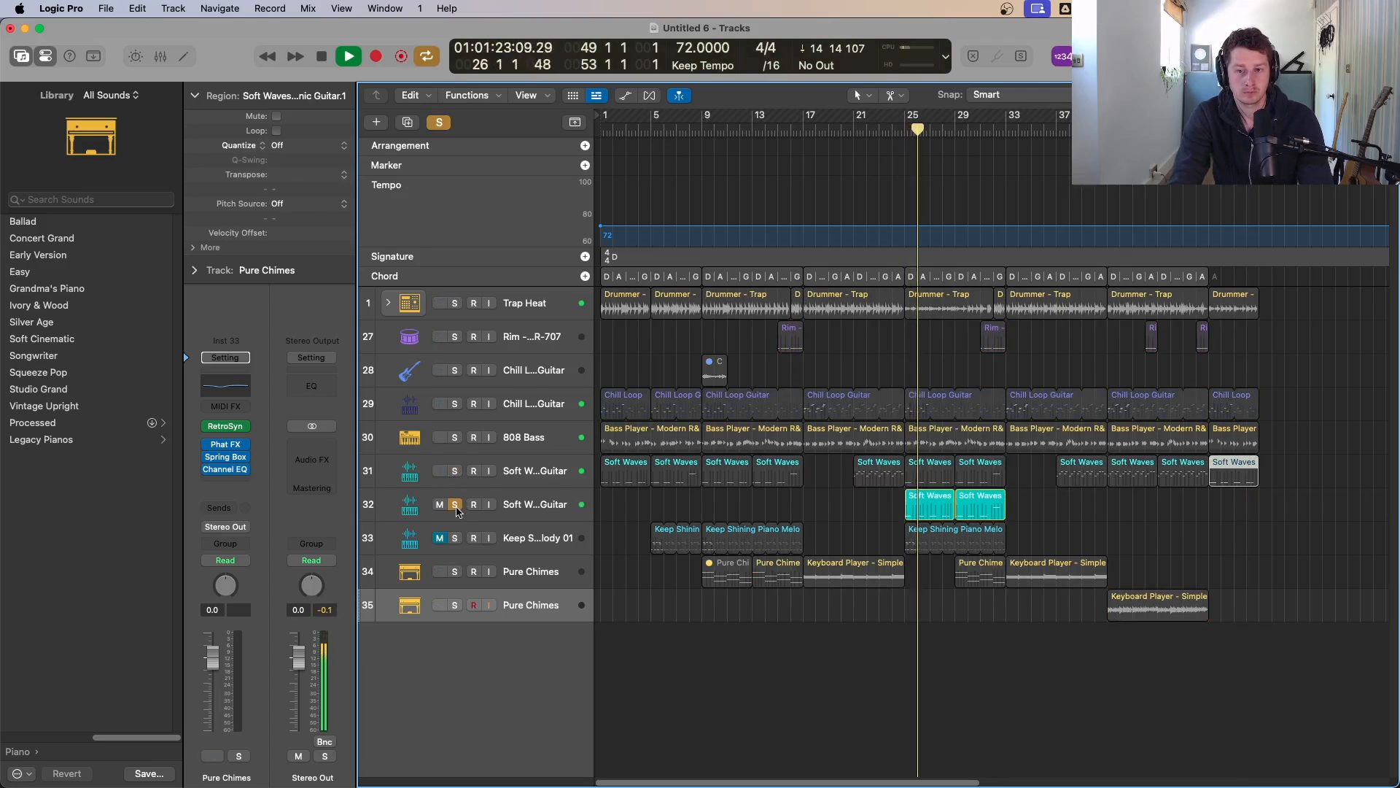
click(455, 505)
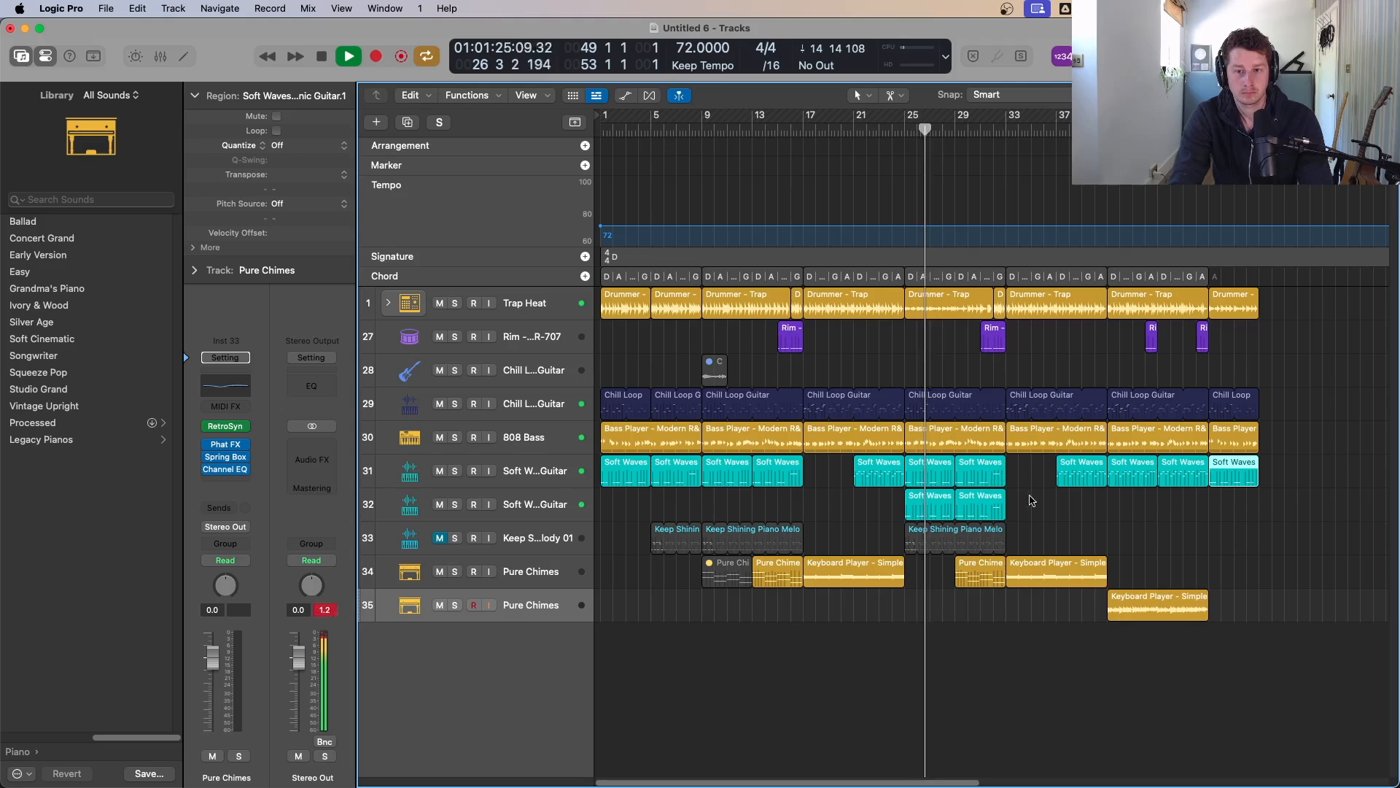
key(space)
click(536, 510)
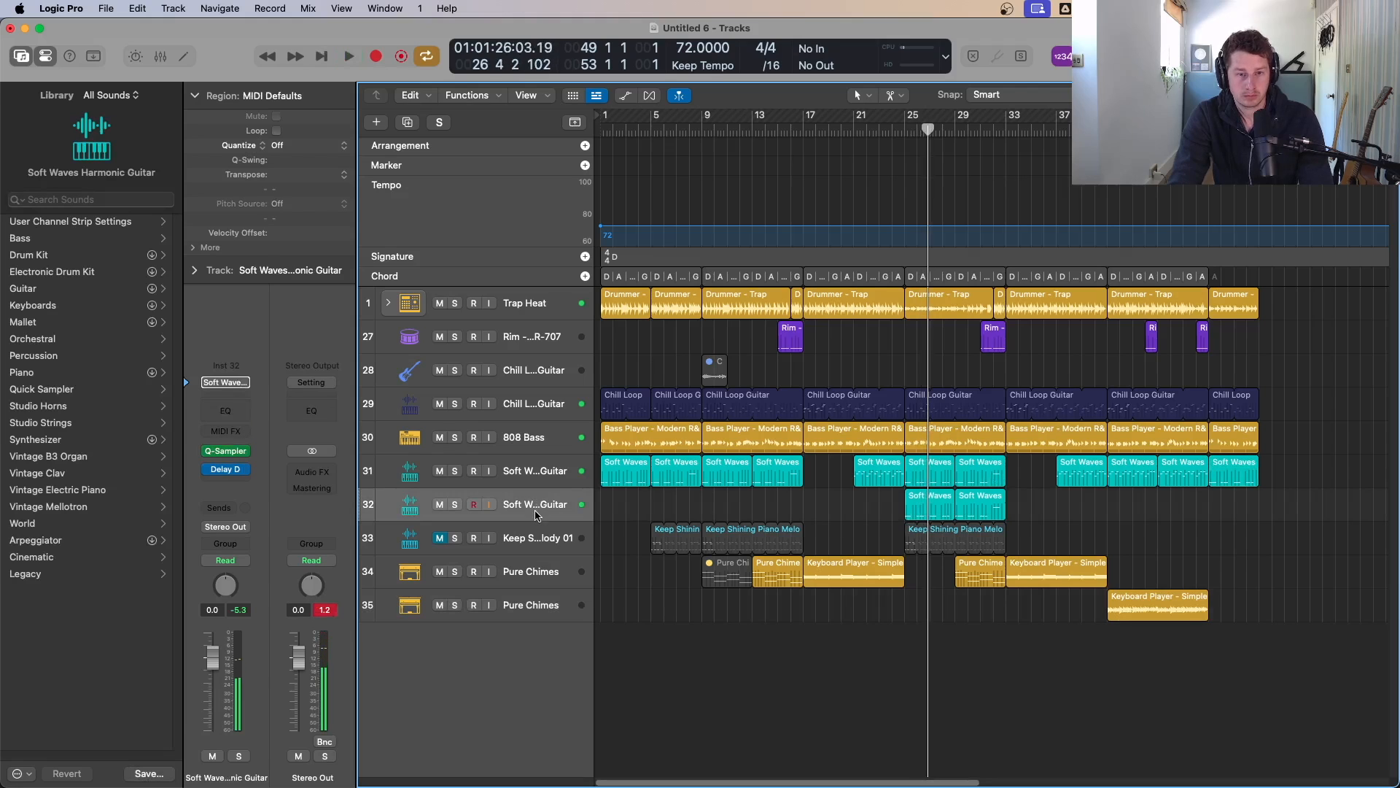
key(space)
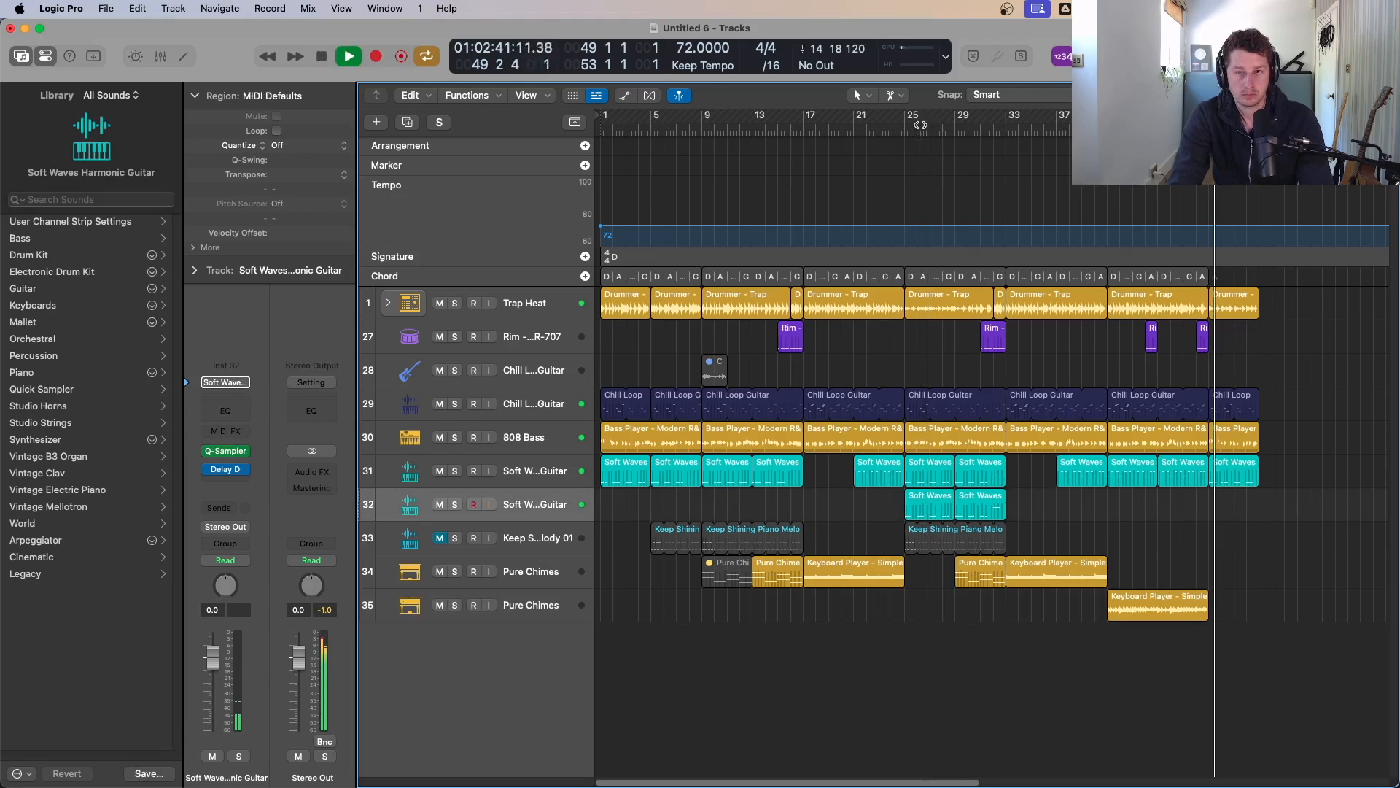
drag(1051, 508, 936, 499)
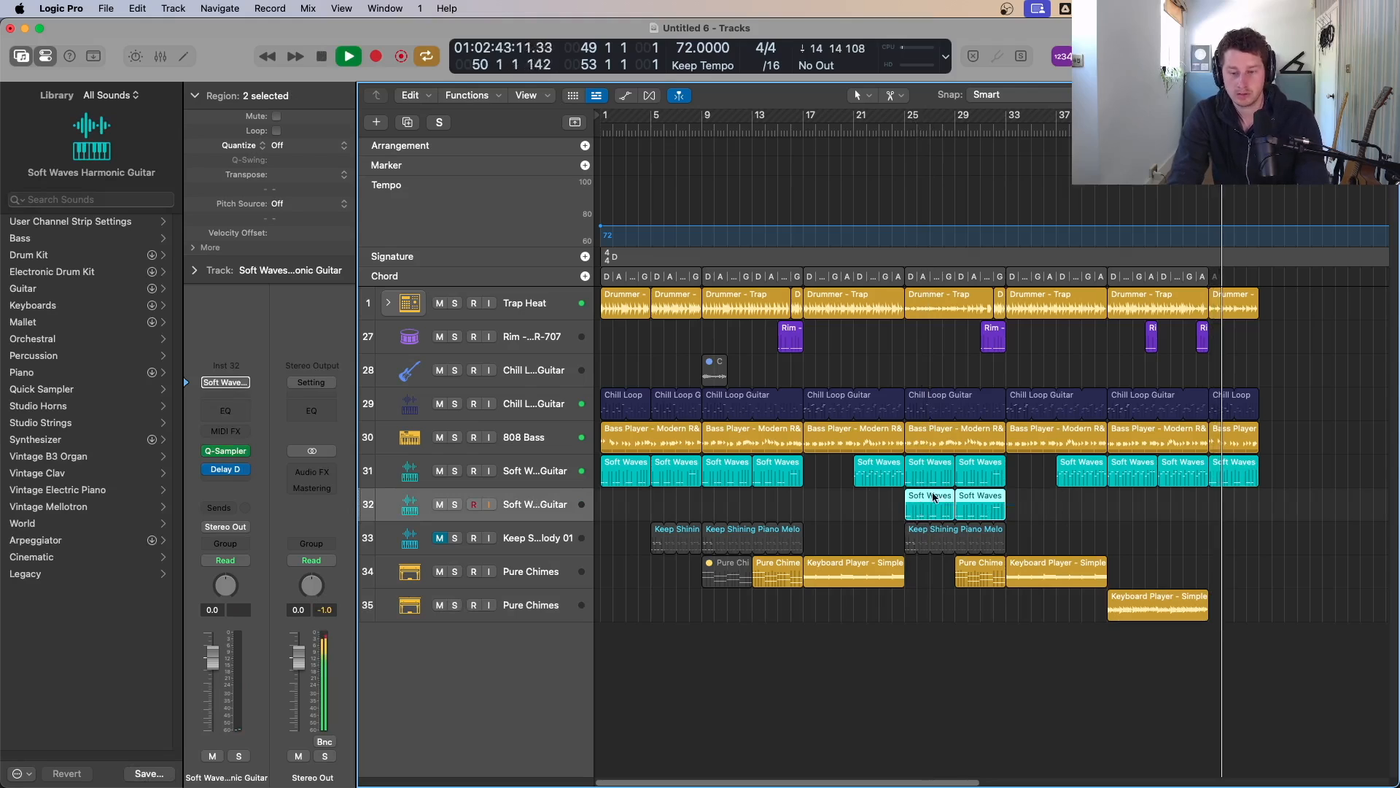
key(ctrl+m)
click(897, 129)
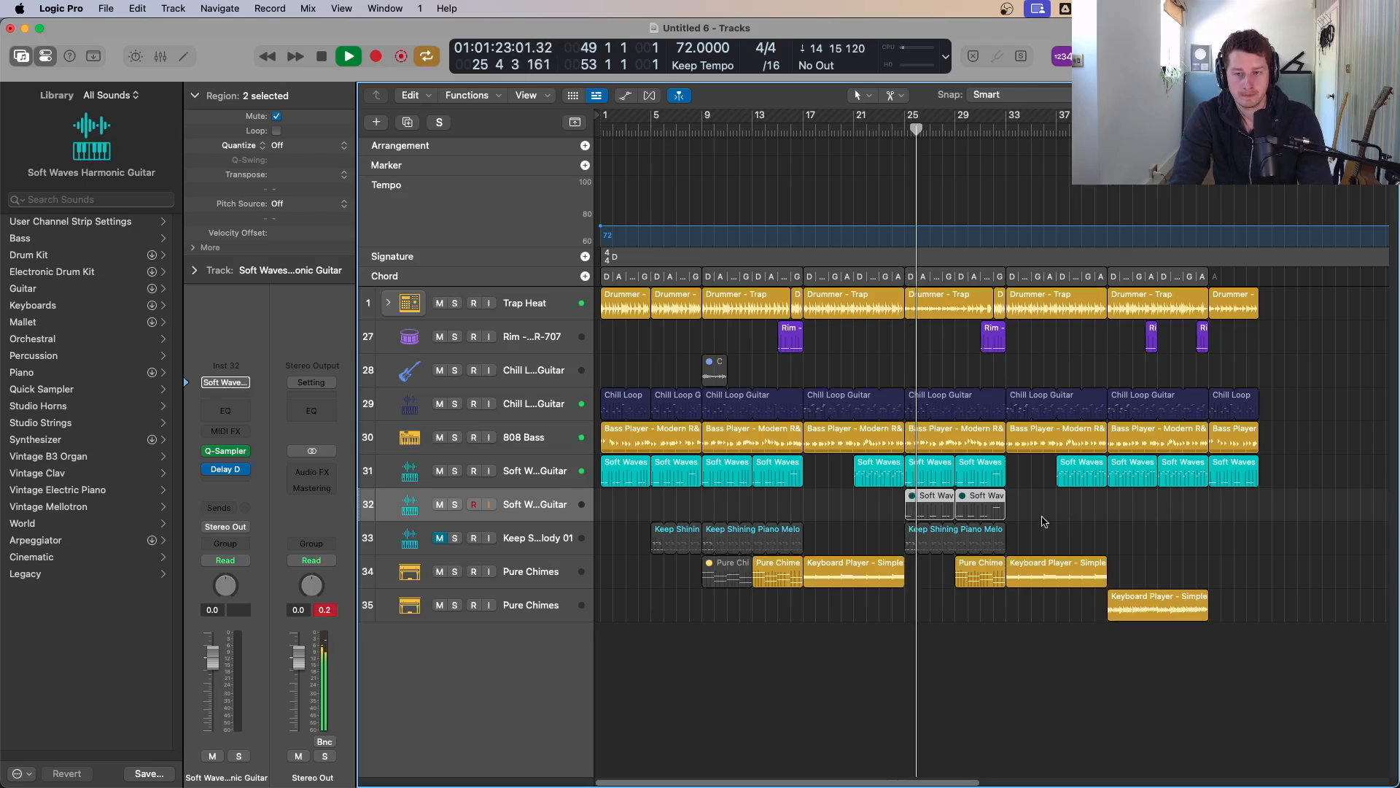
drag(1041, 508, 996, 511)
key(ctrl+m)
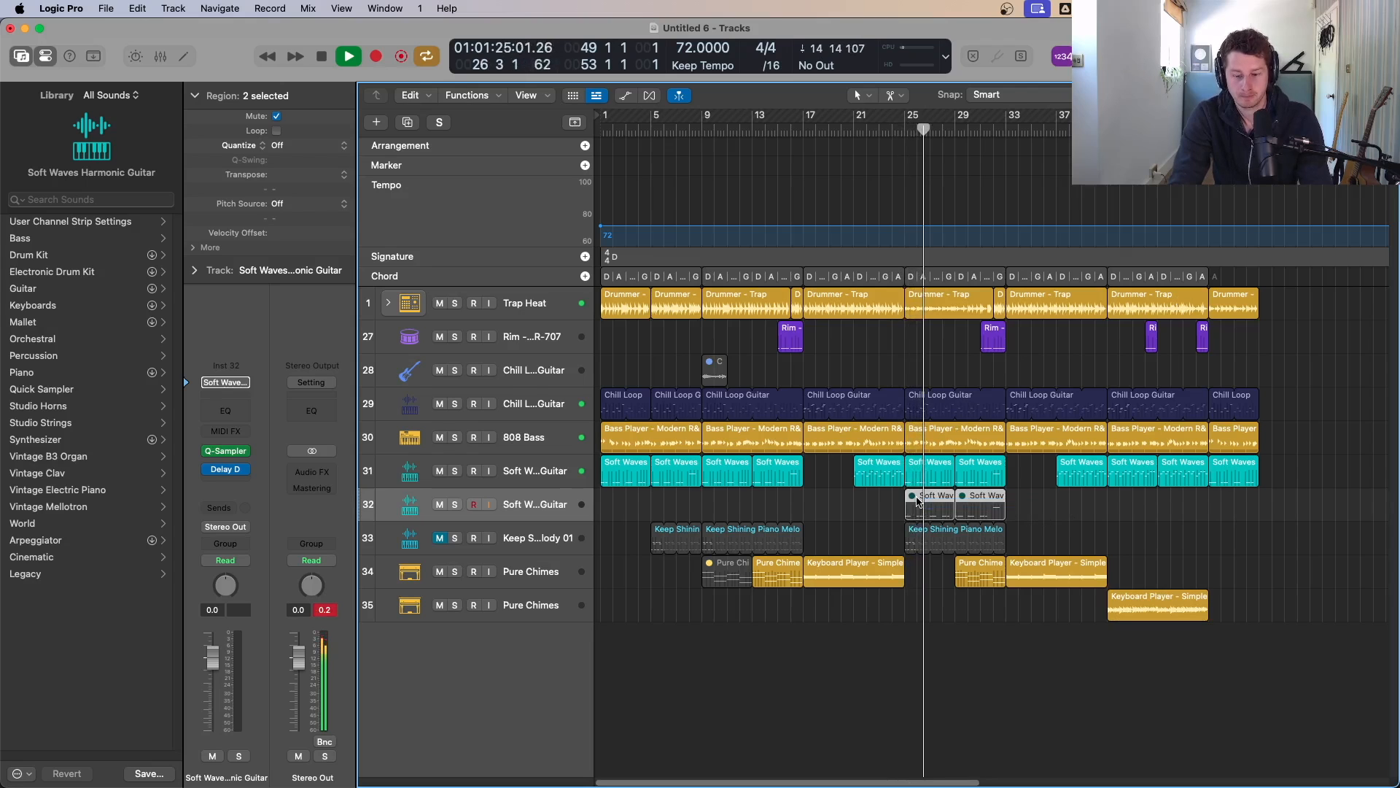
Step: Compare the Soft Waves tracks by soloing them separately and together during playback
click(455, 505)
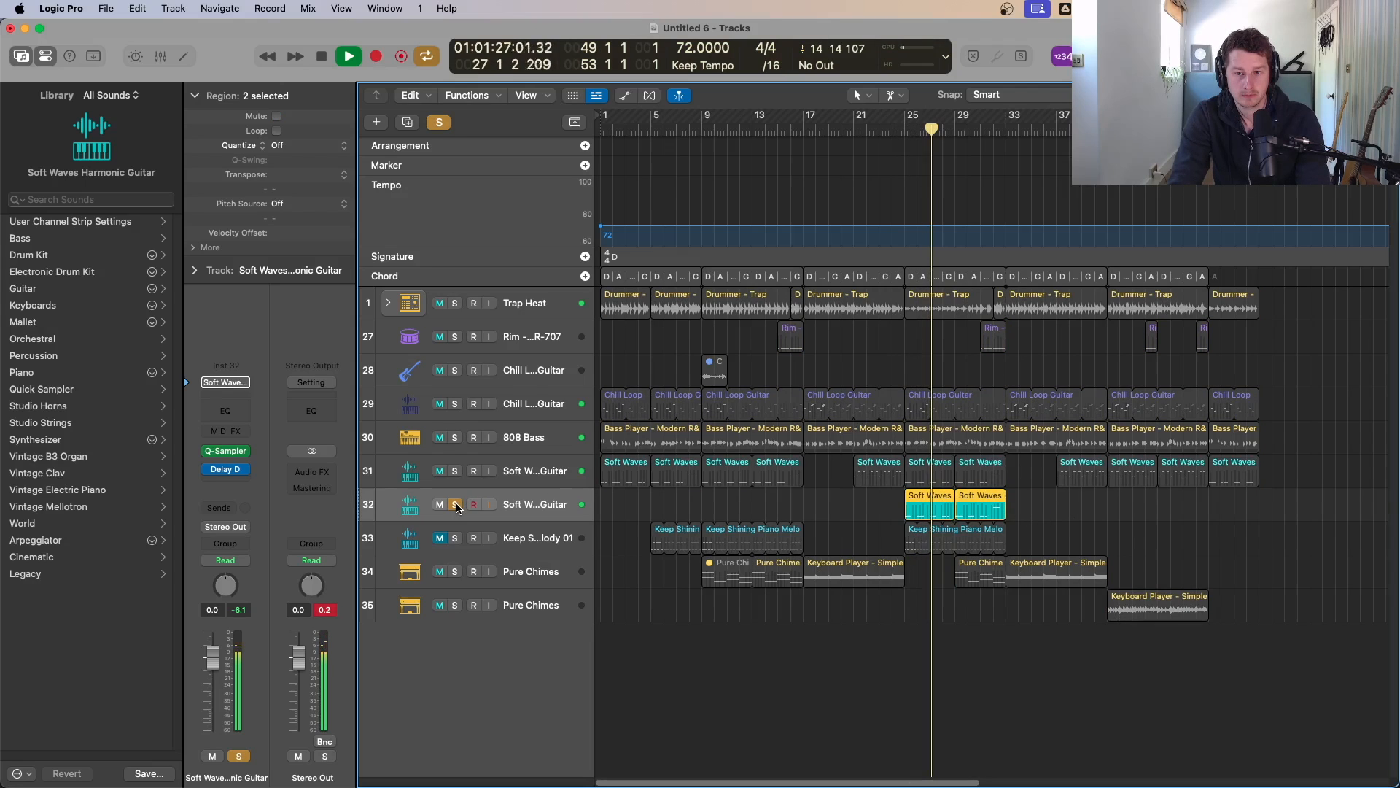
click(455, 505)
click(454, 471)
click(455, 505)
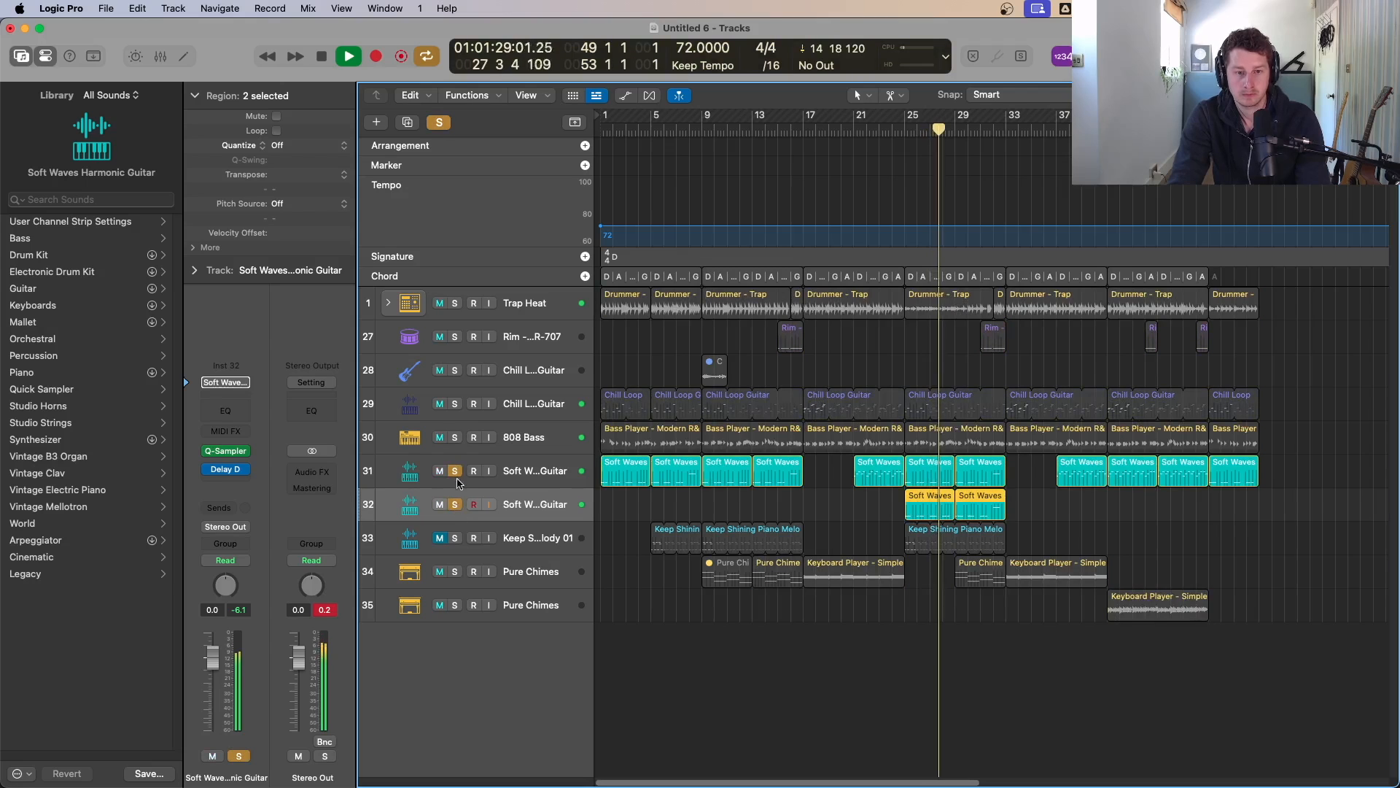
click(456, 504)
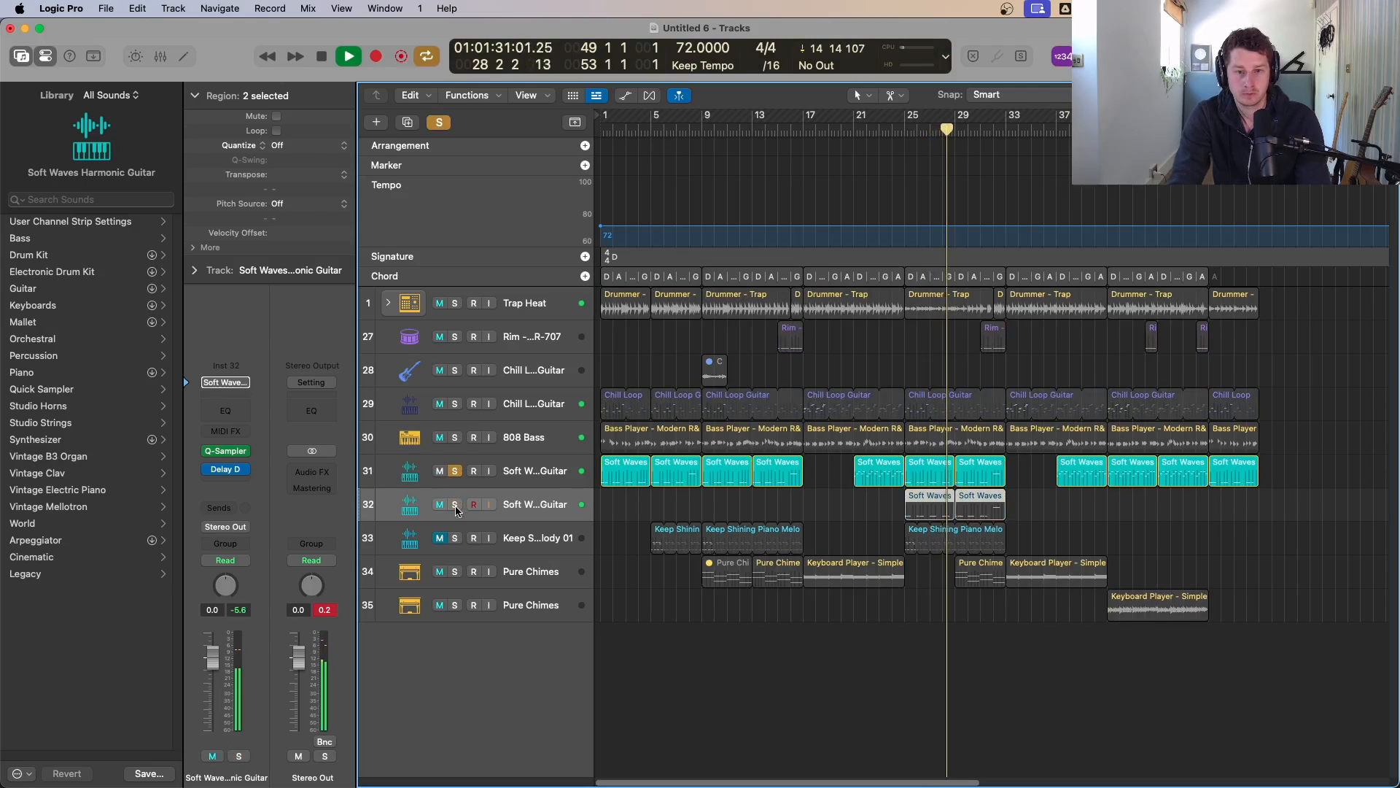
click(455, 471)
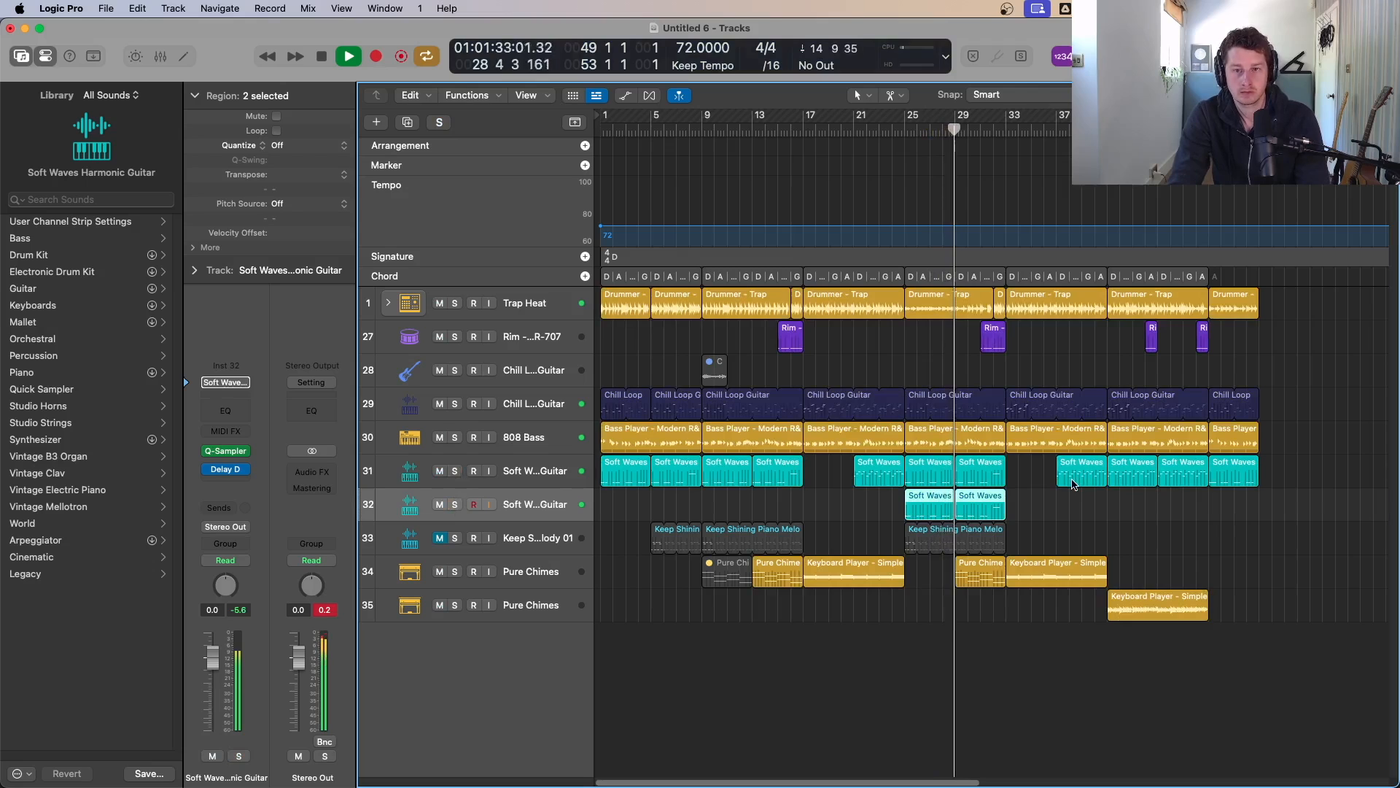
Step: Mute the two Soft Waves regions from bar 25 on the upper Soft Waves track
drag(1039, 470, 942, 479)
key(ctrl+m)
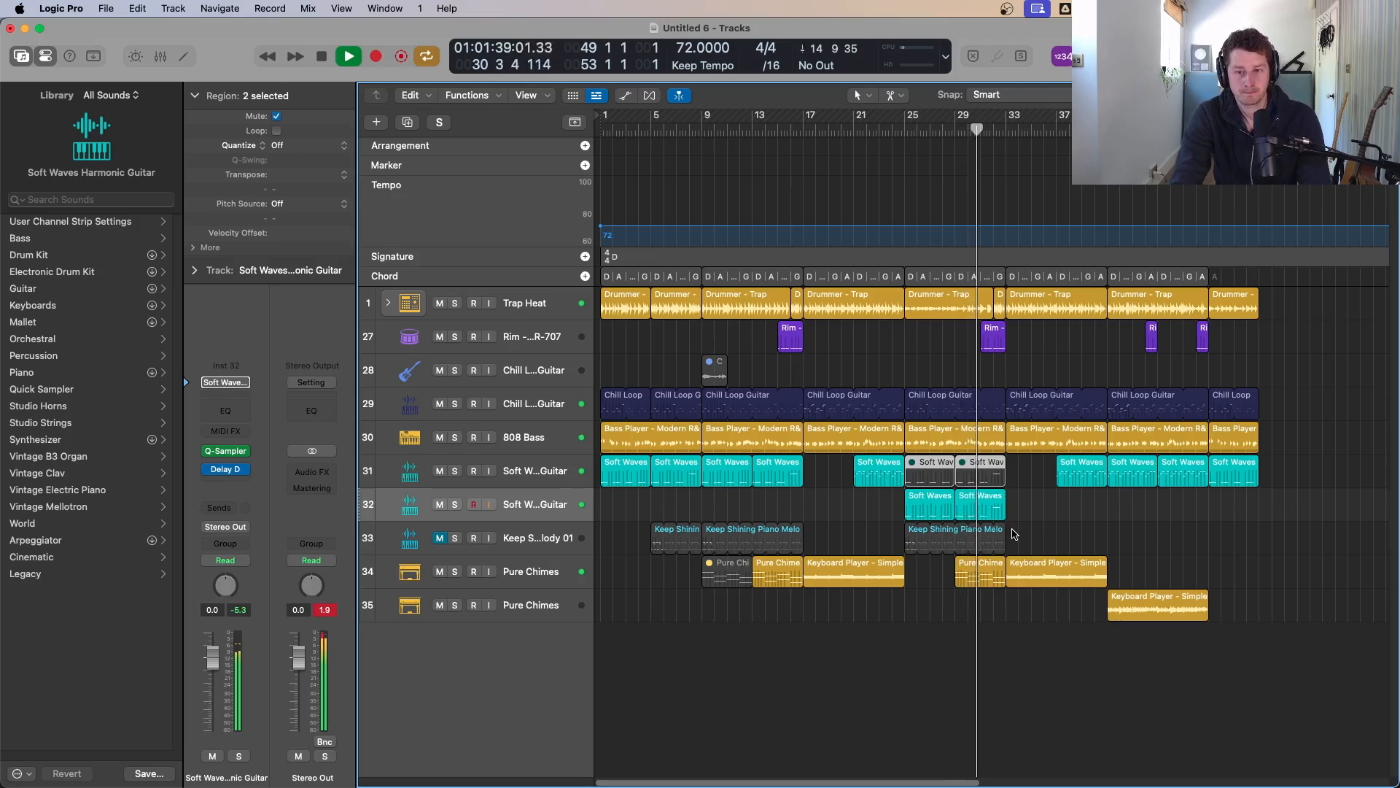
click(902, 131)
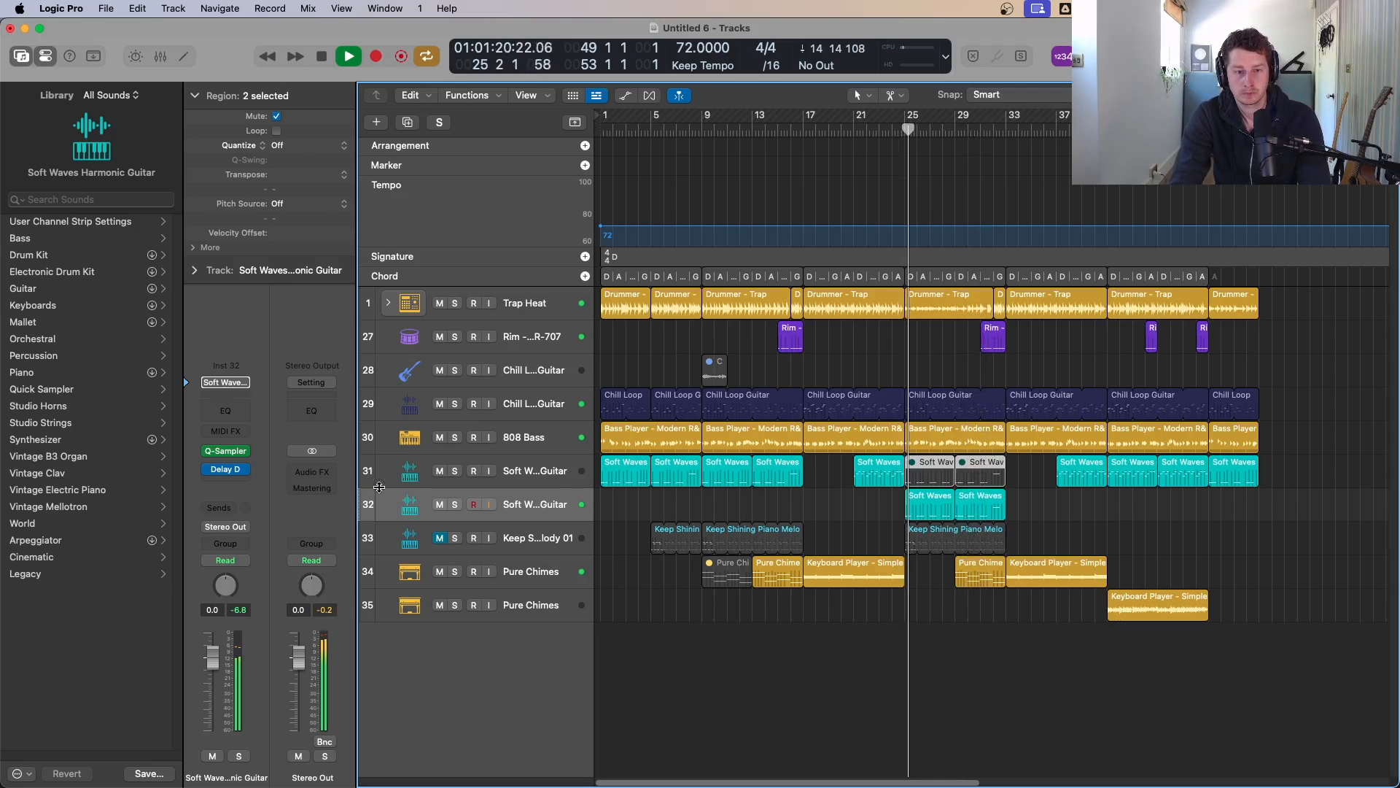
click(455, 505)
click(454, 504)
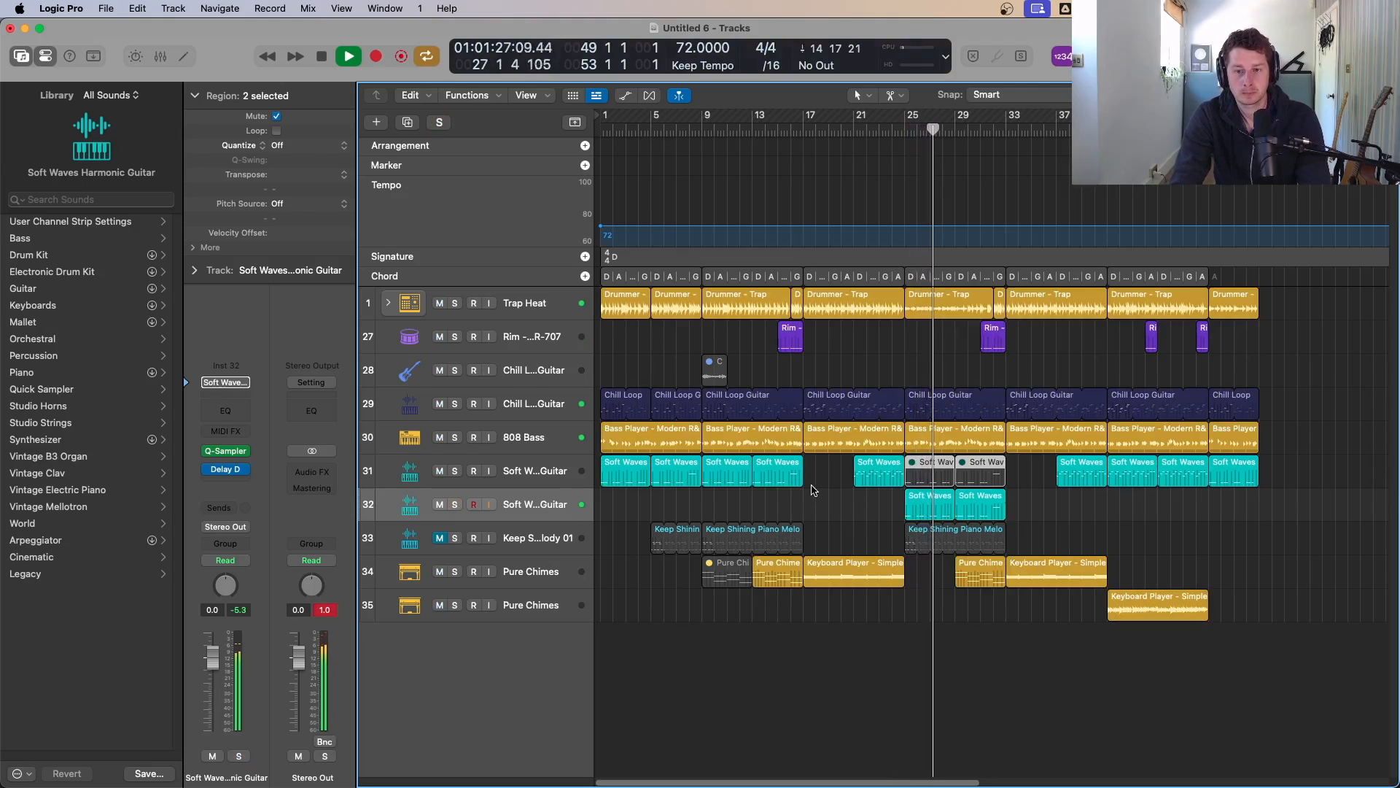
click(929, 515)
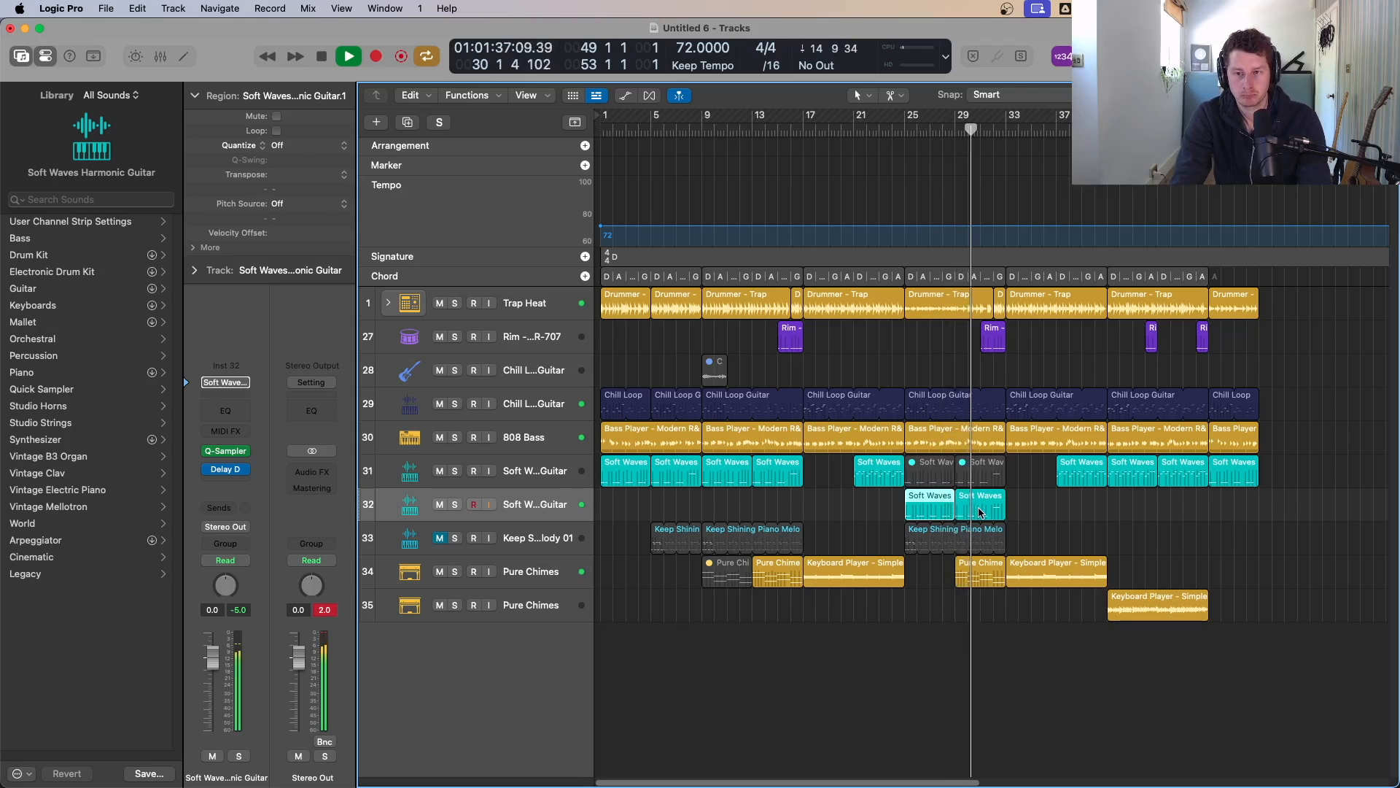
click(1063, 515)
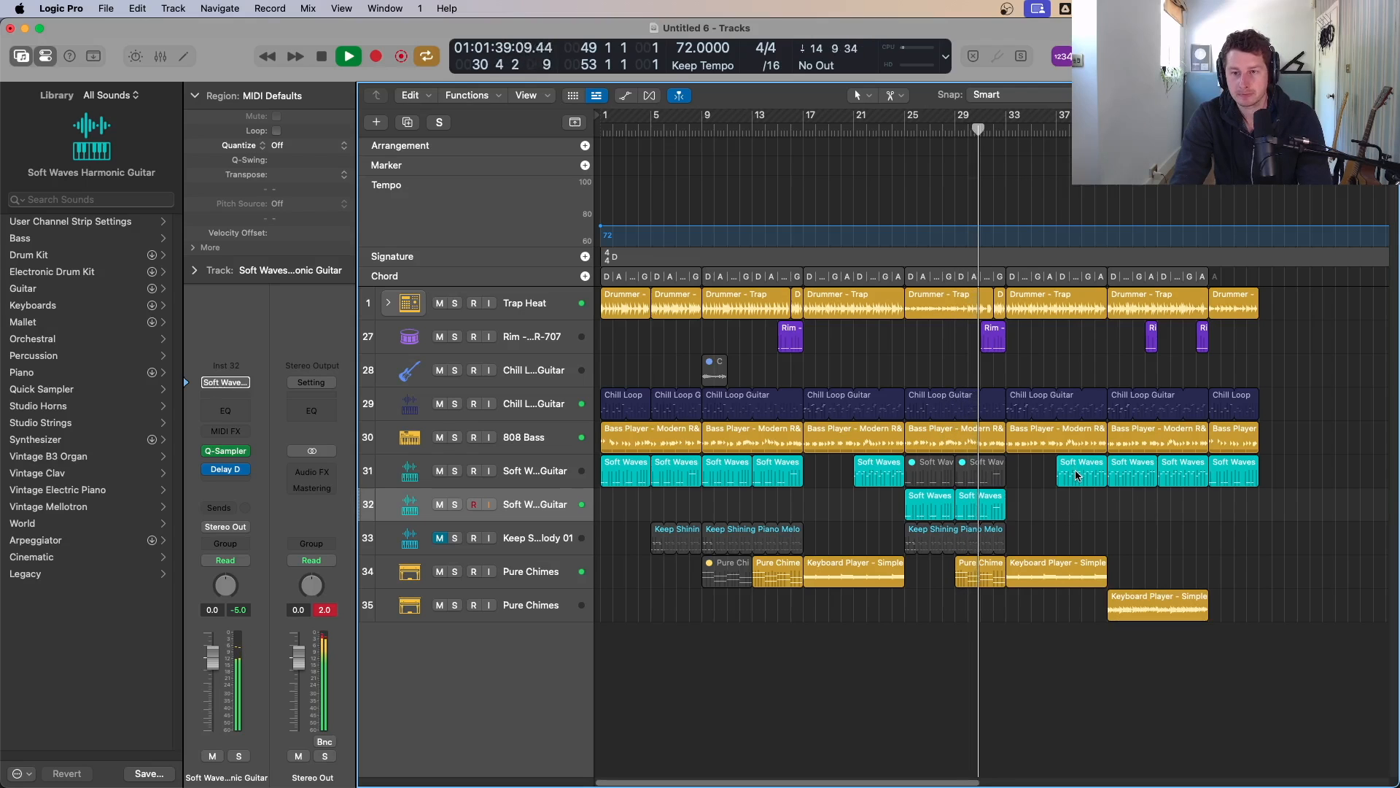
Step: Fill the gap at bar 33 on the upper Soft Waves track with a Soft Waves region
drag(1076, 472, 1026, 473)
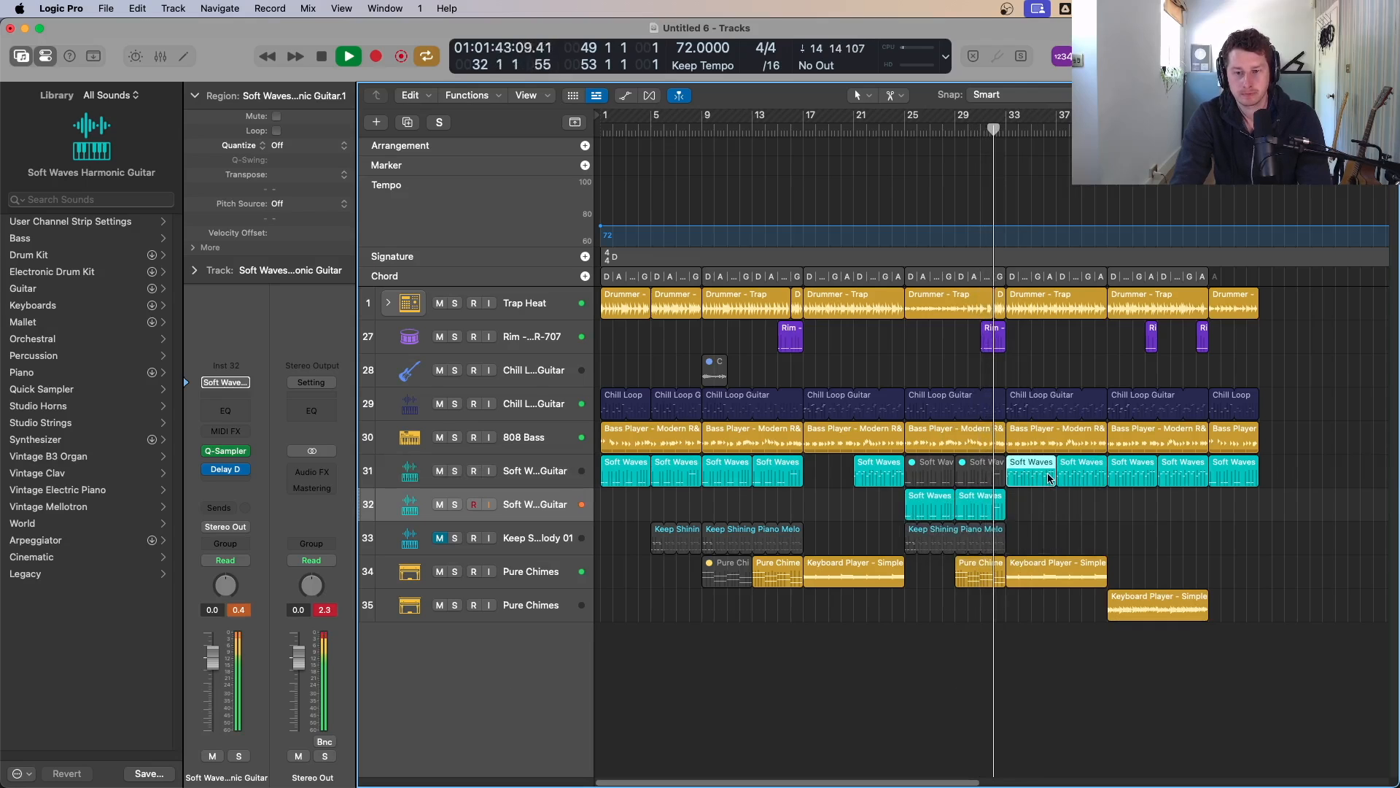
double_click(991, 515)
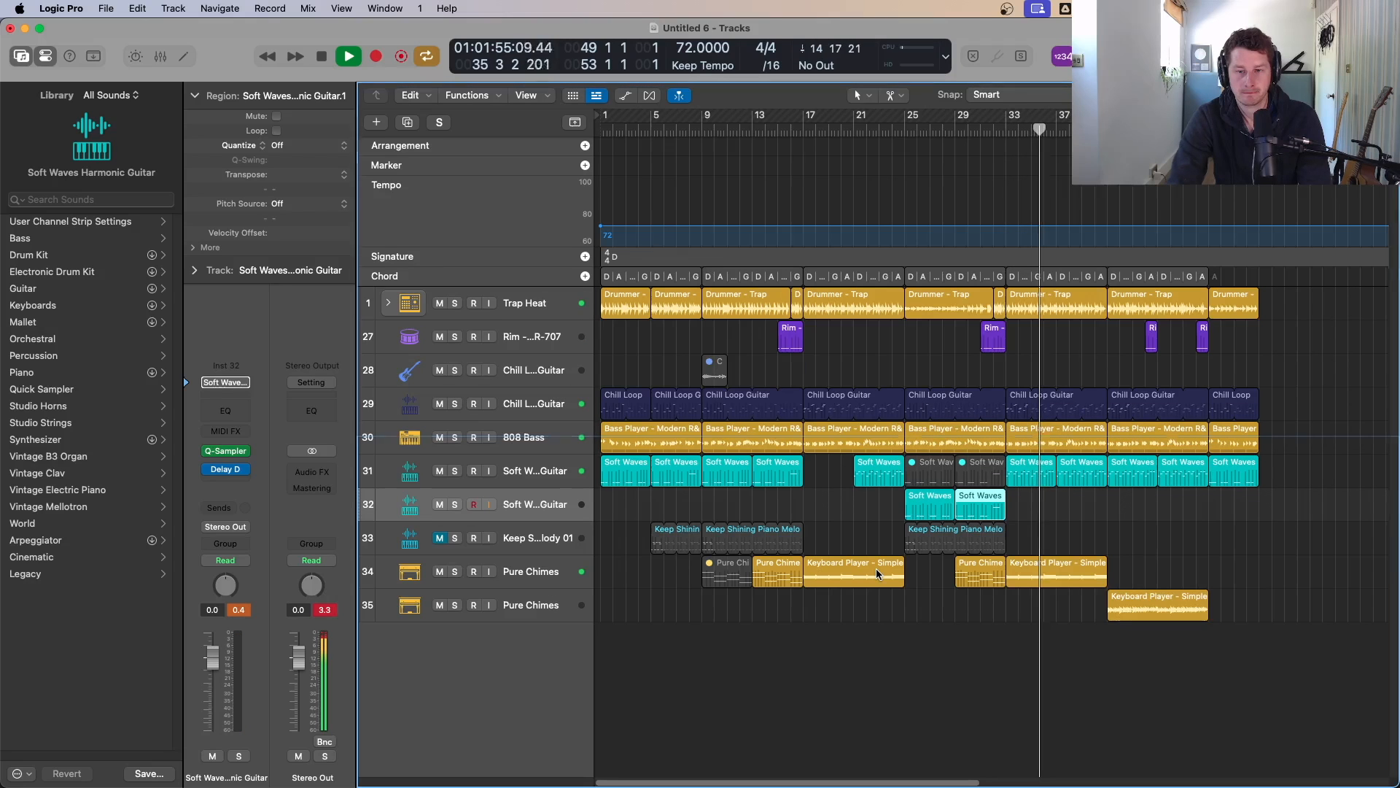
key(e)
key(c)
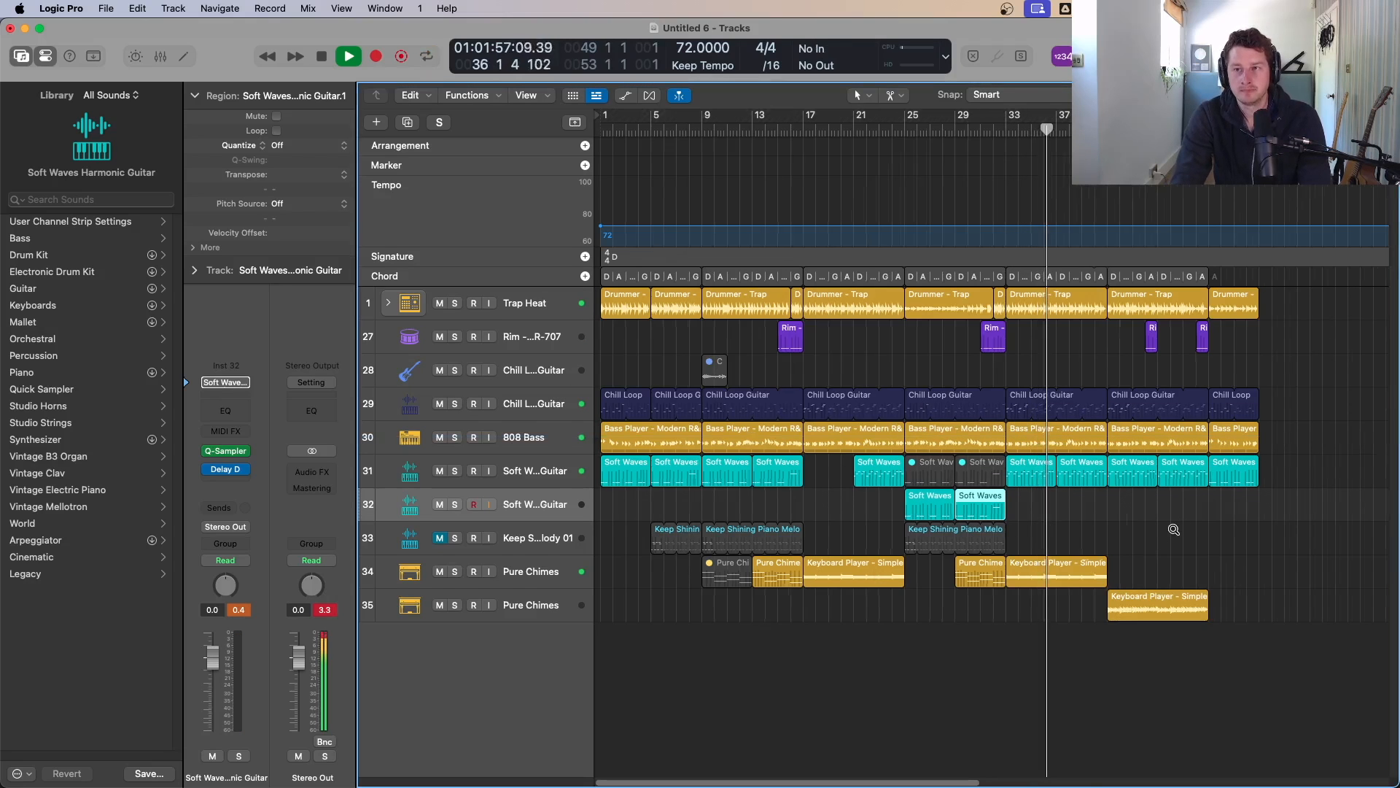
Step: Copy a Rim region from the bar 25 section to about bar 40
scroll(1174, 533, down, 2)
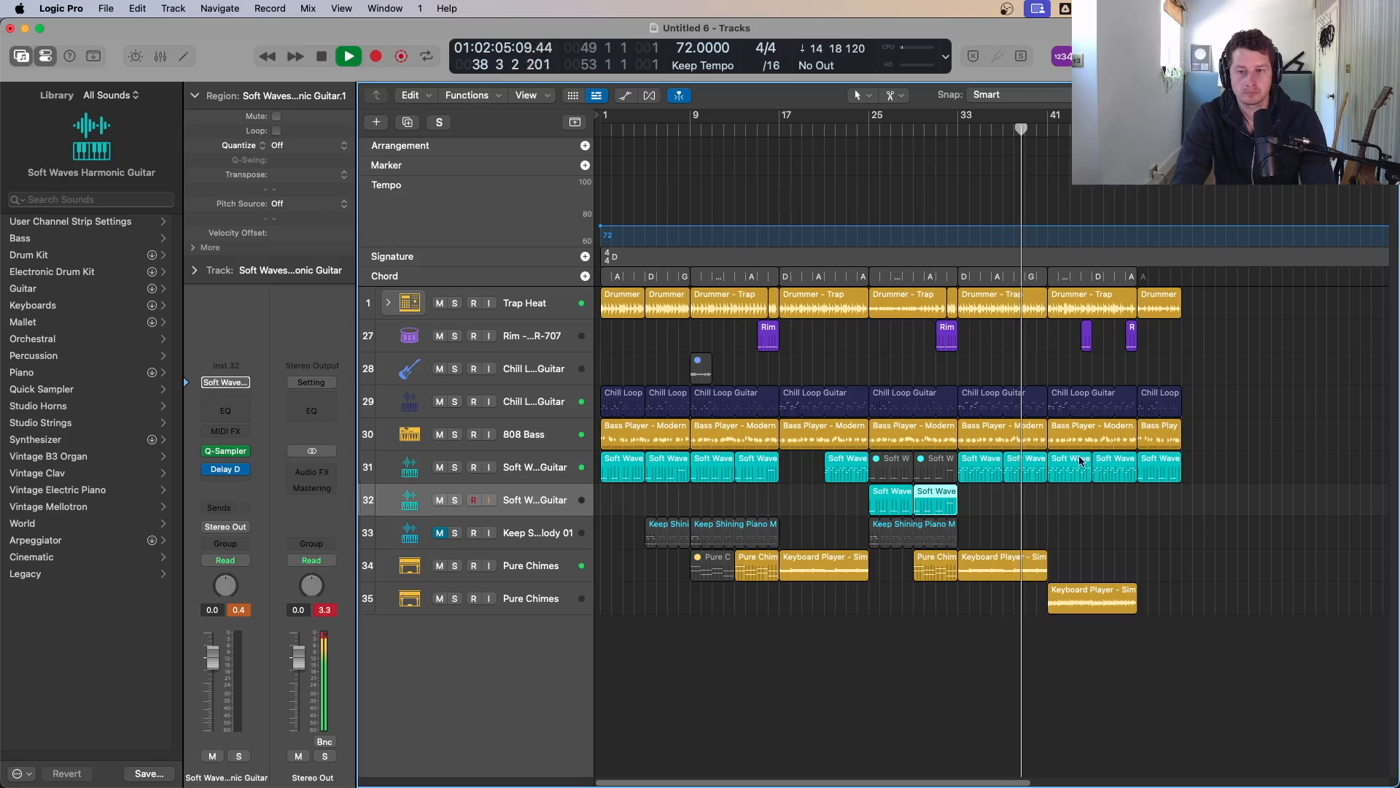
drag(947, 335, 1043, 343)
key(Delete)
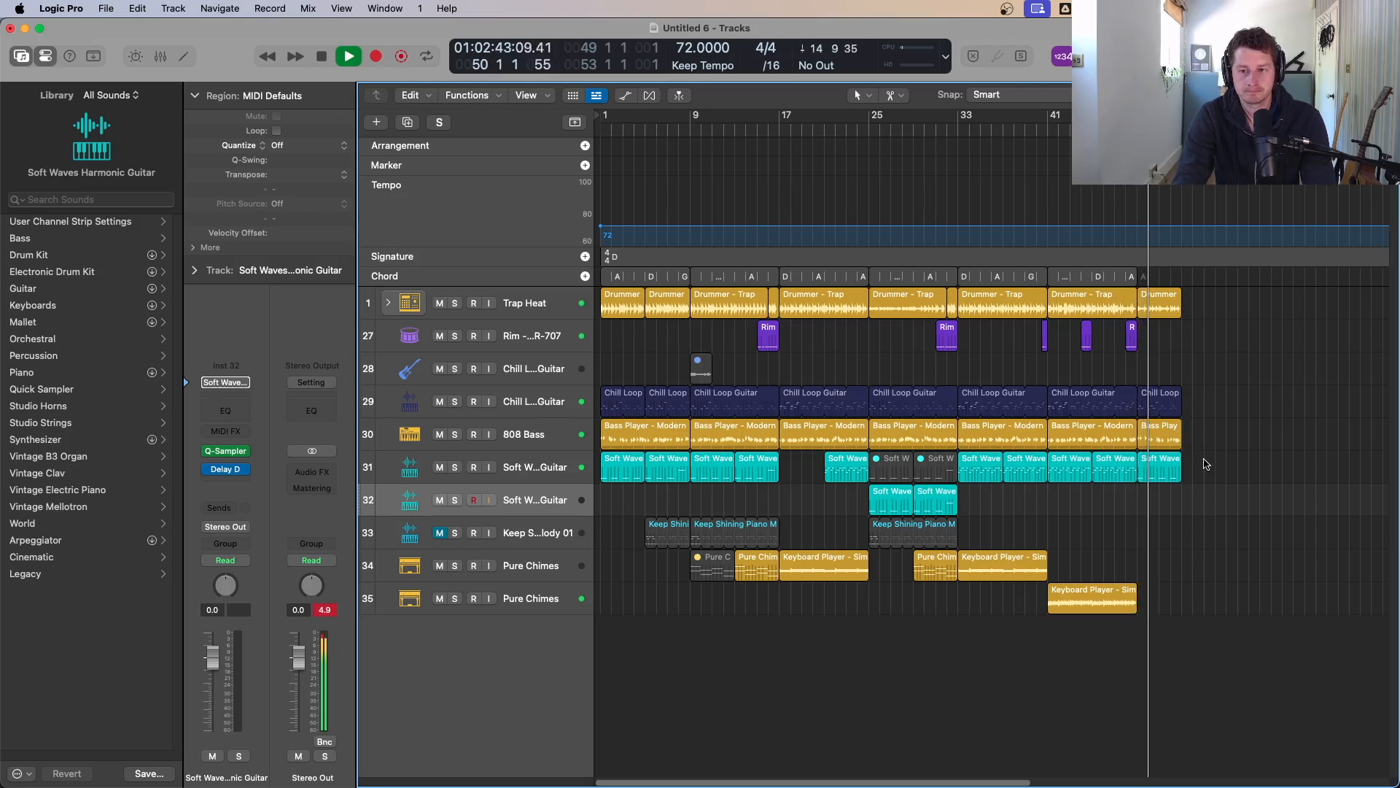
Step: Split the Soft Waves region at bar 49 at position 51 3 1 1 and delete the part after it
super+click(1165, 475)
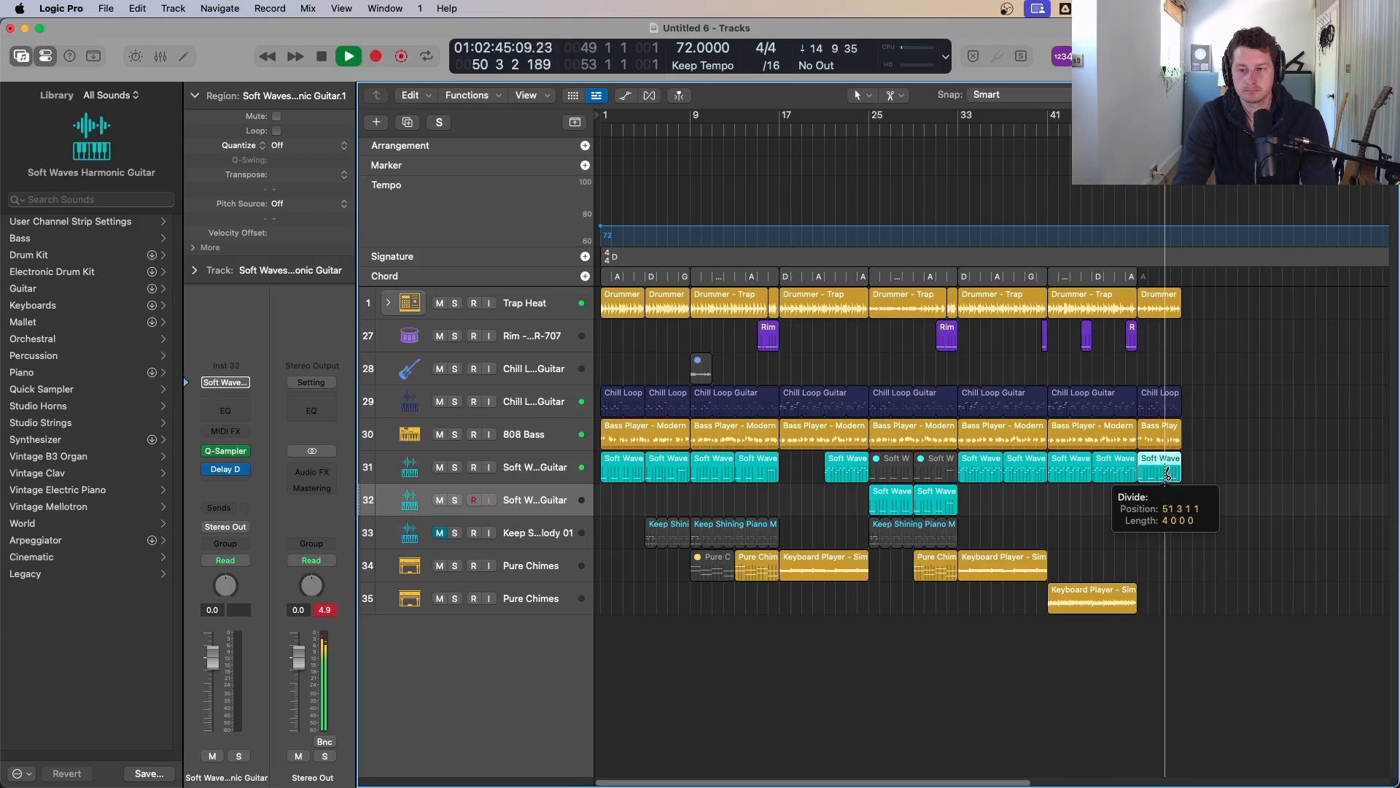
click(1164, 474)
key(Delete)
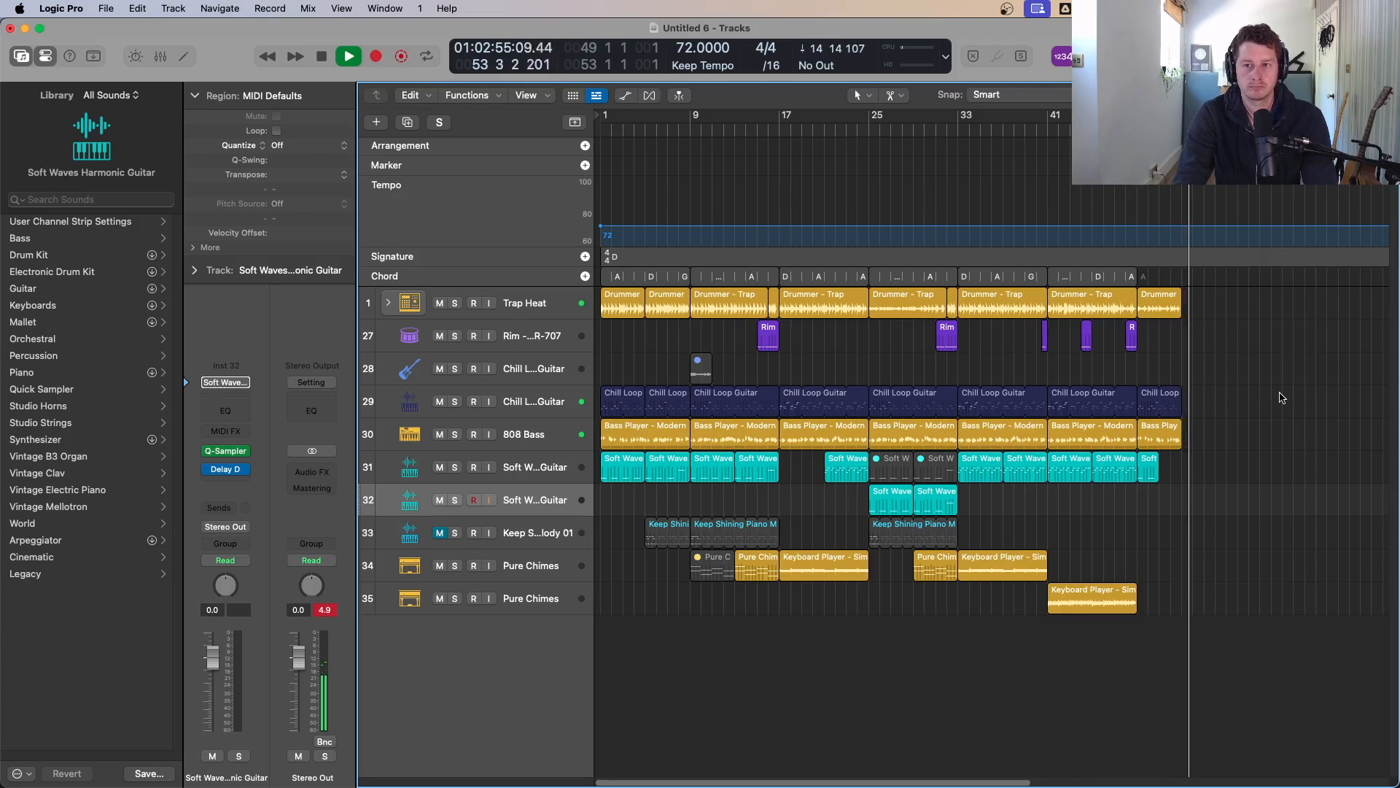
key(space)
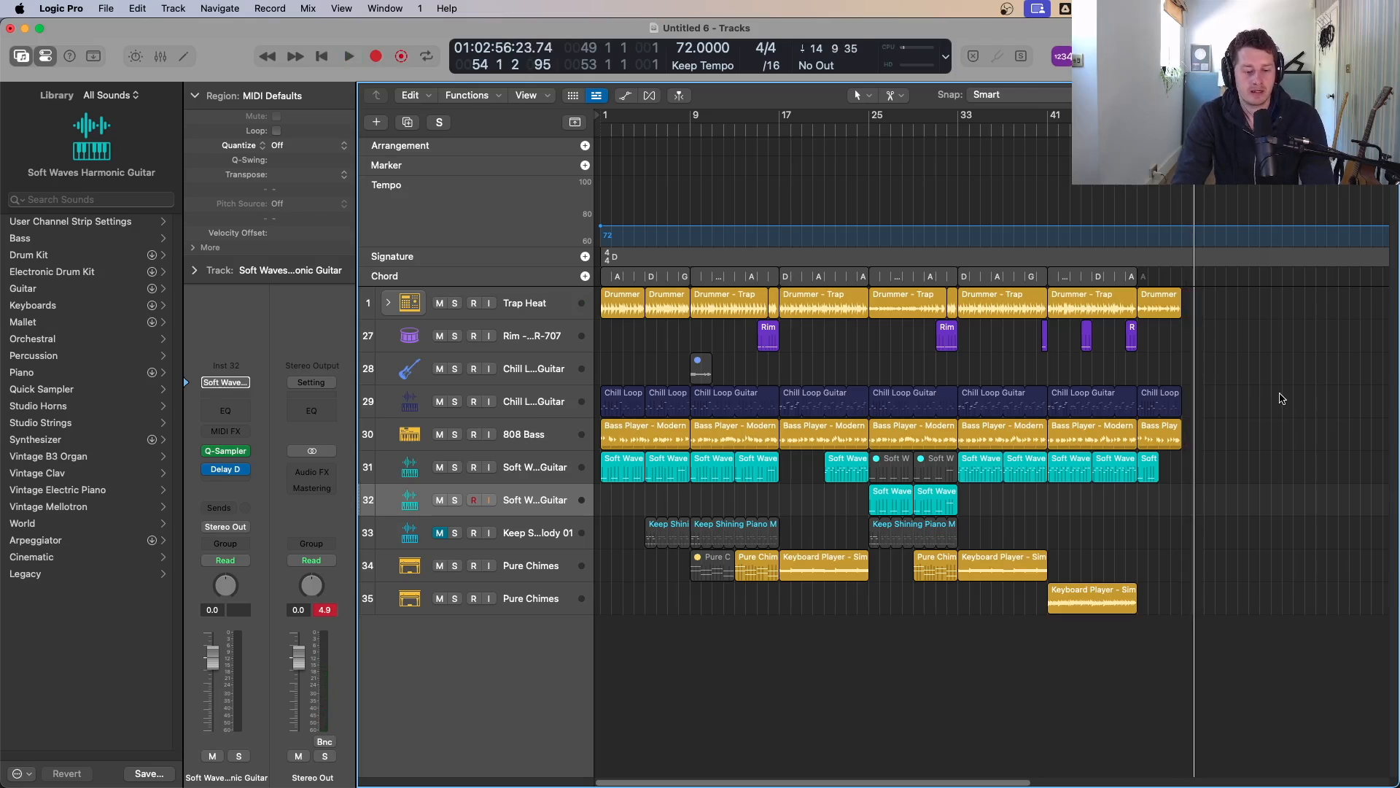
key(super+Tab)
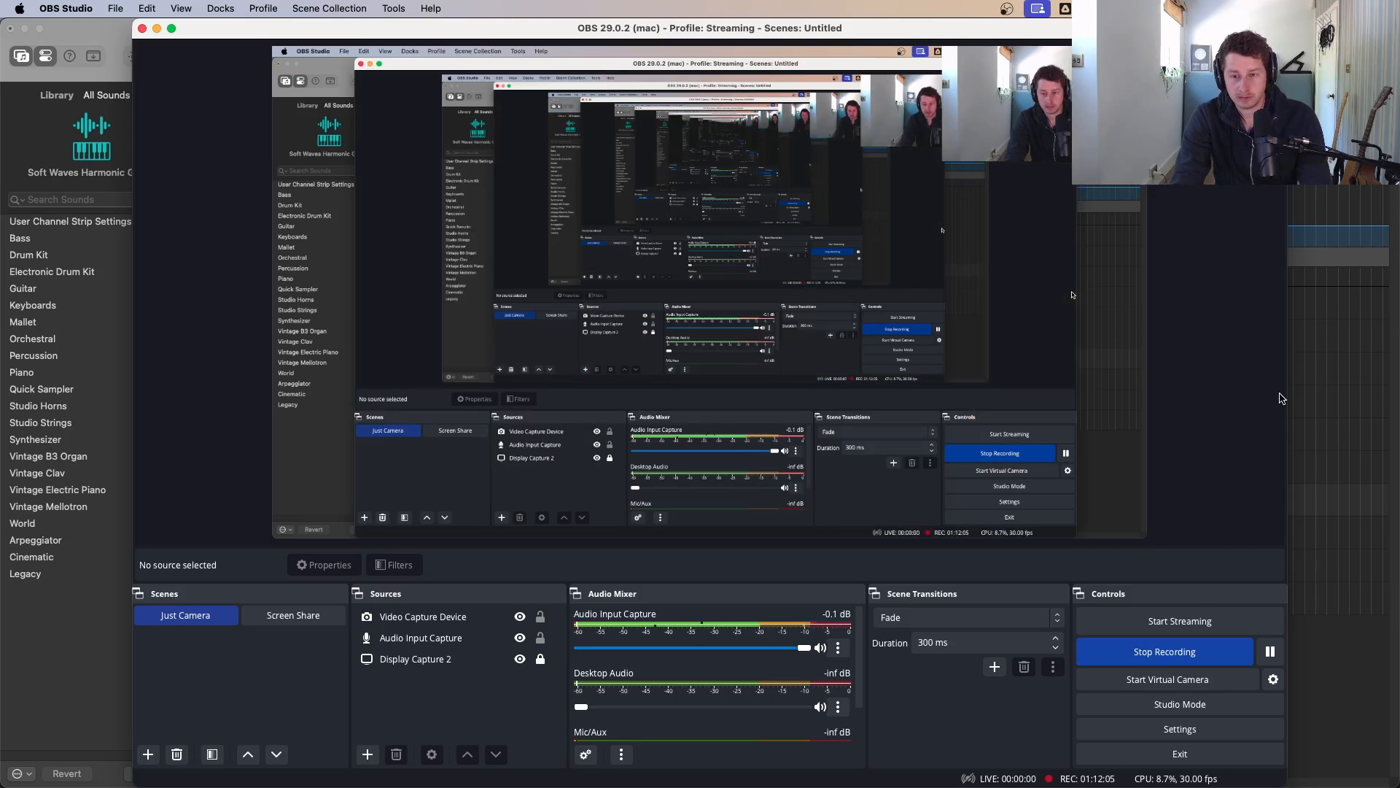
key(super+Tab)
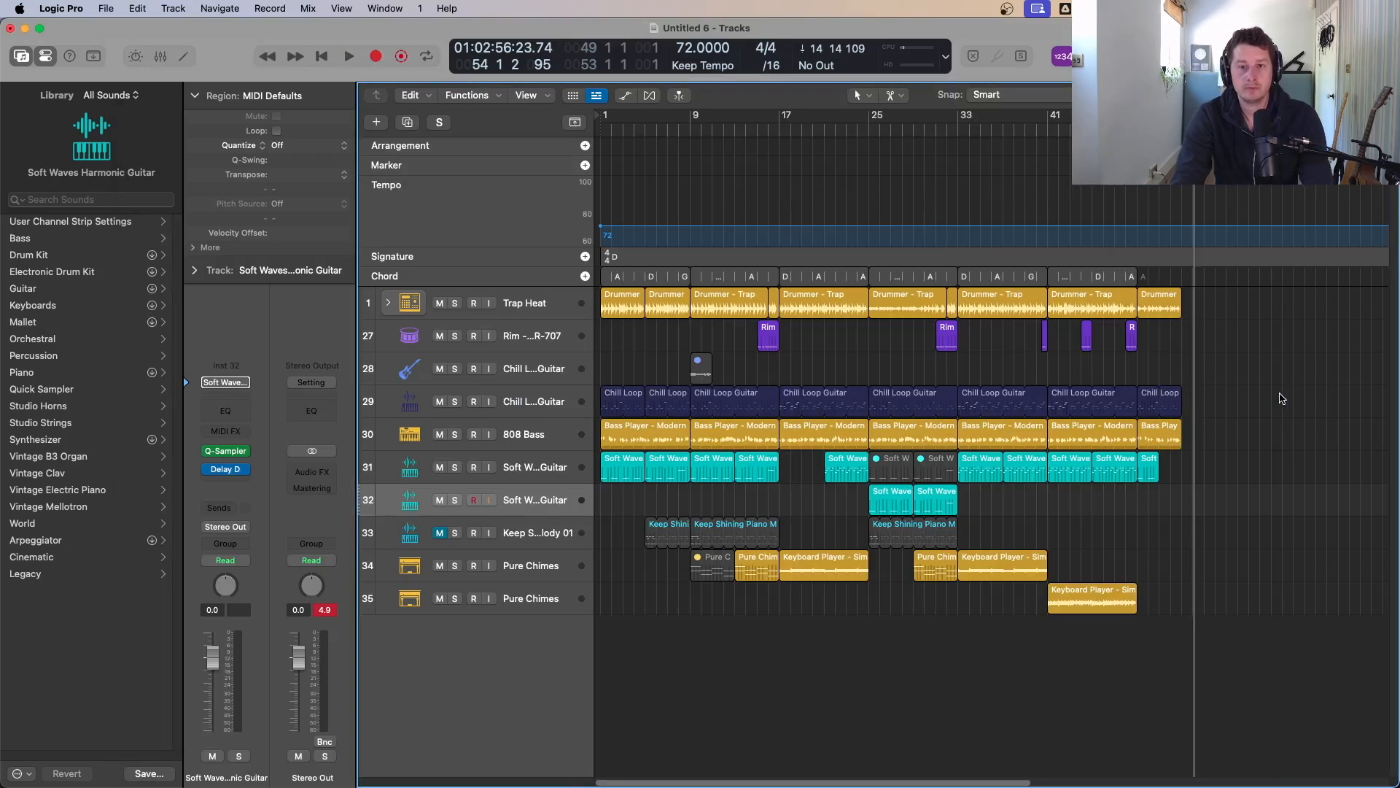